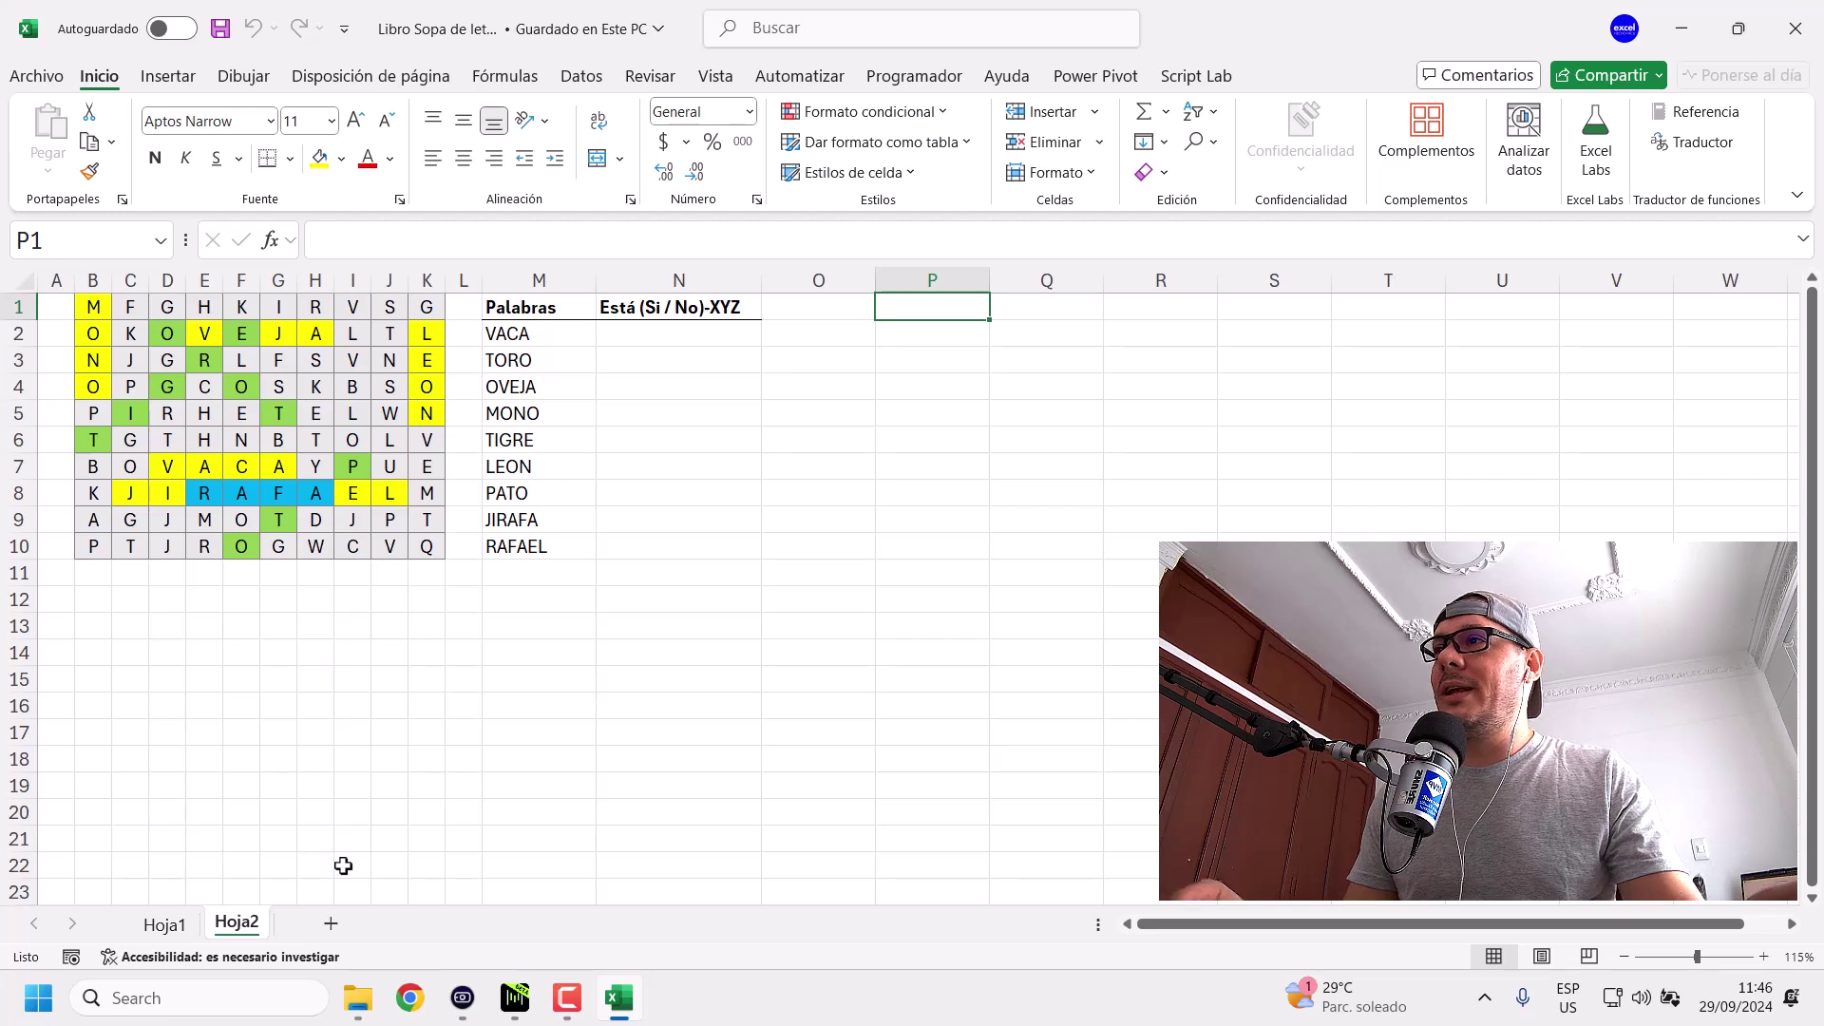
Review the word list in M2:M10 and the empty answer column N2:N10.
{"action": "mouse_move", "coordinate": [357, 1005]}
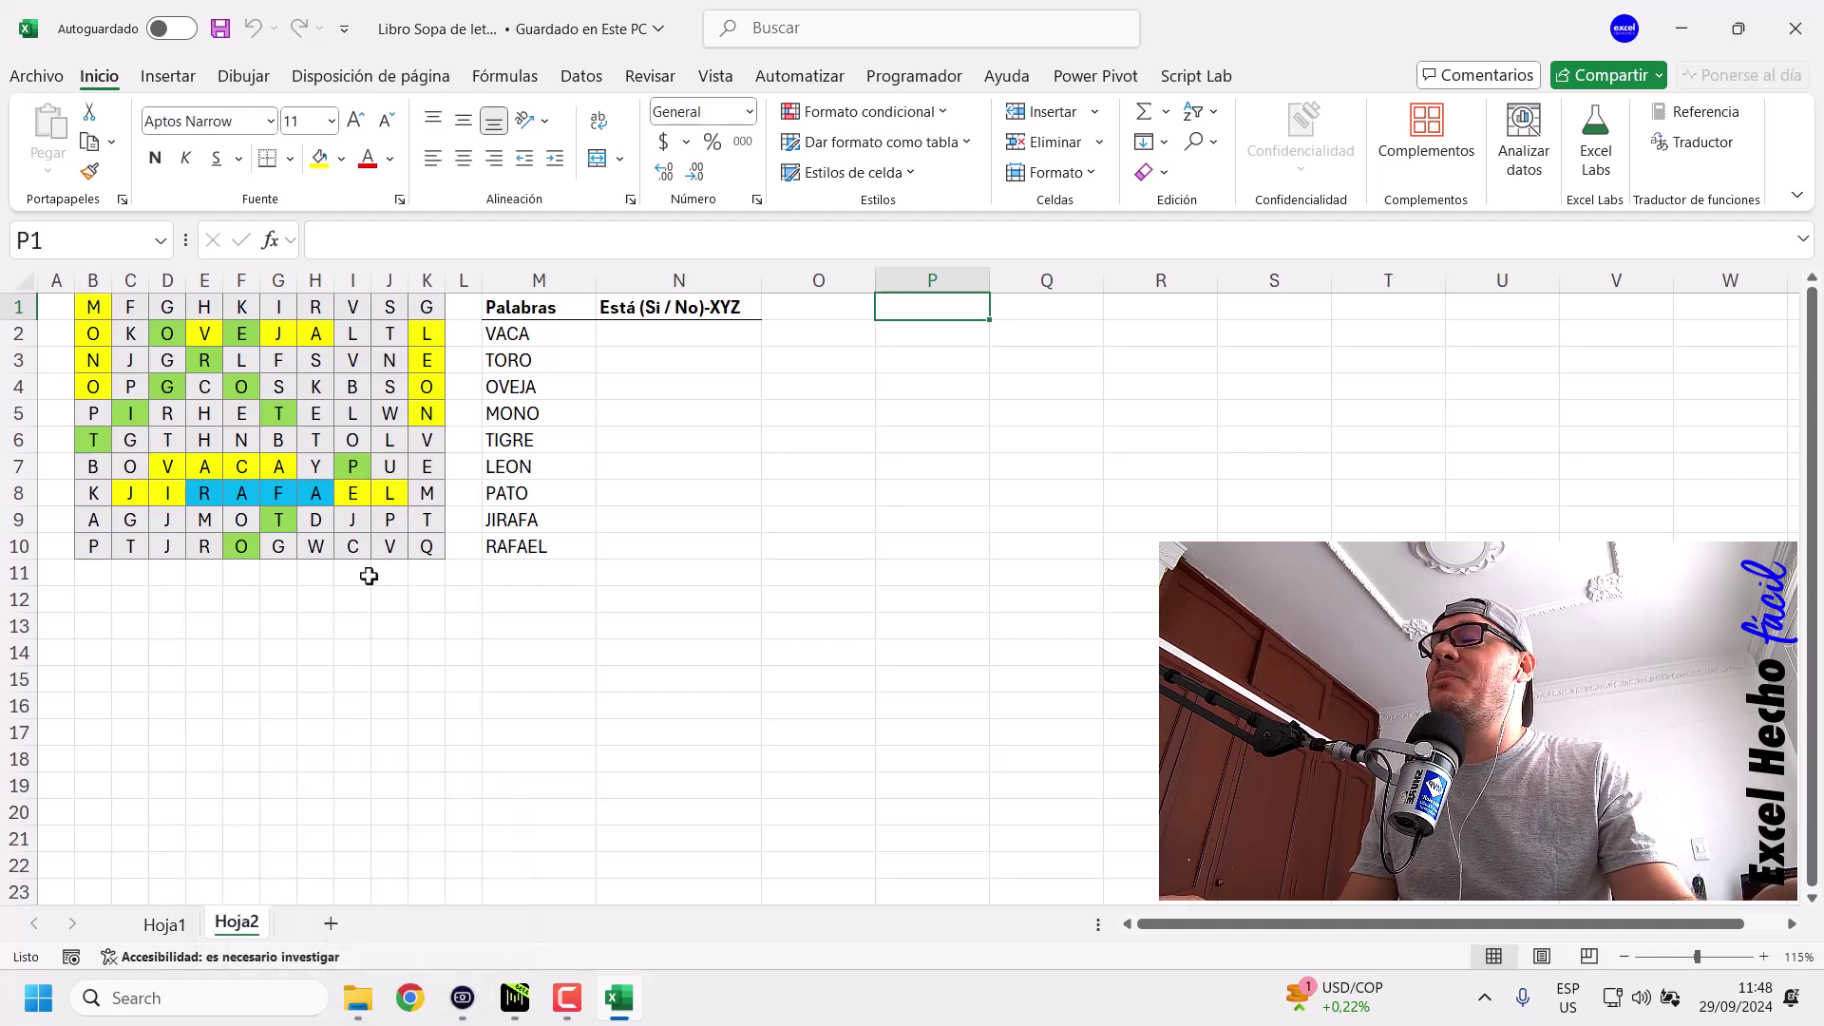
{"action": "left_click_drag", "start_coordinate": [558, 336], "coordinate": [571, 543]}
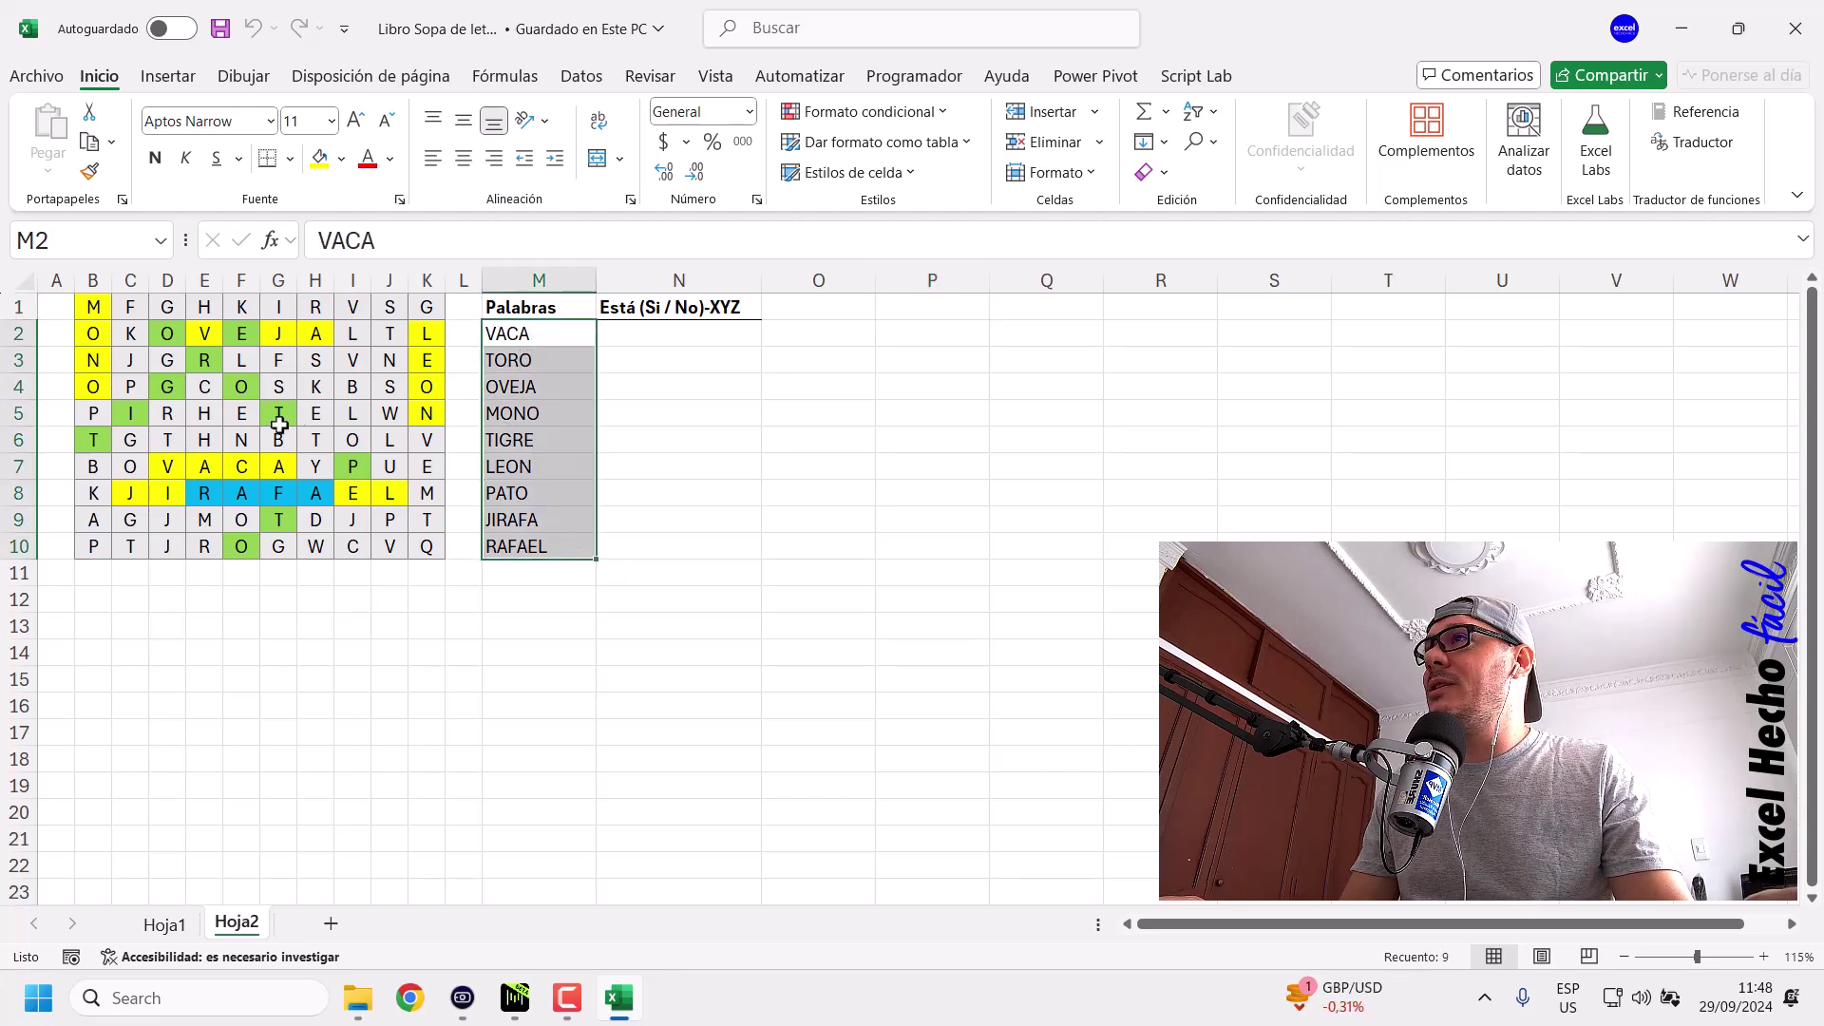
{"action": "left_click_drag", "start_coordinate": [521, 334], "coordinate": [514, 547]}
{"action": "left_click_drag", "start_coordinate": [656, 333], "coordinate": [602, 542]}
Select cell B12 and expand the formula bar to show more lines.
{"action": "left_click", "coordinate": [105, 602]}
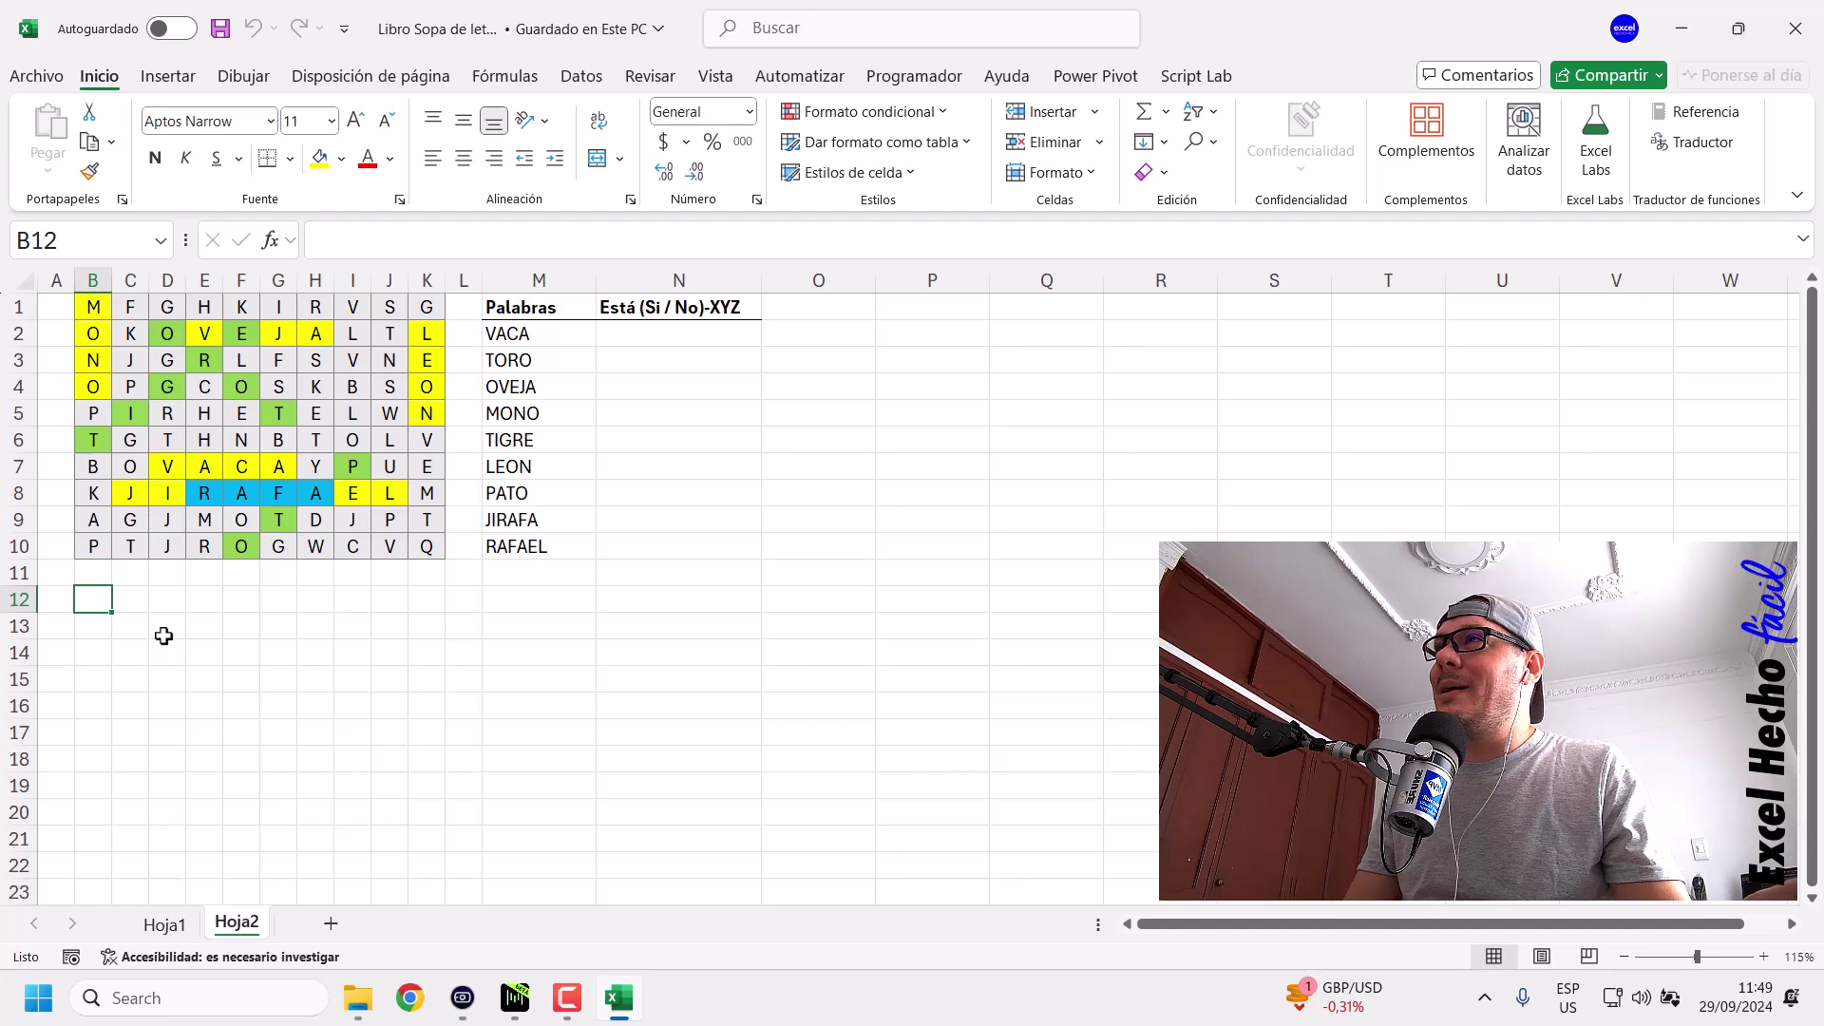
{"action": "left_click", "coordinate": [1801, 241]}
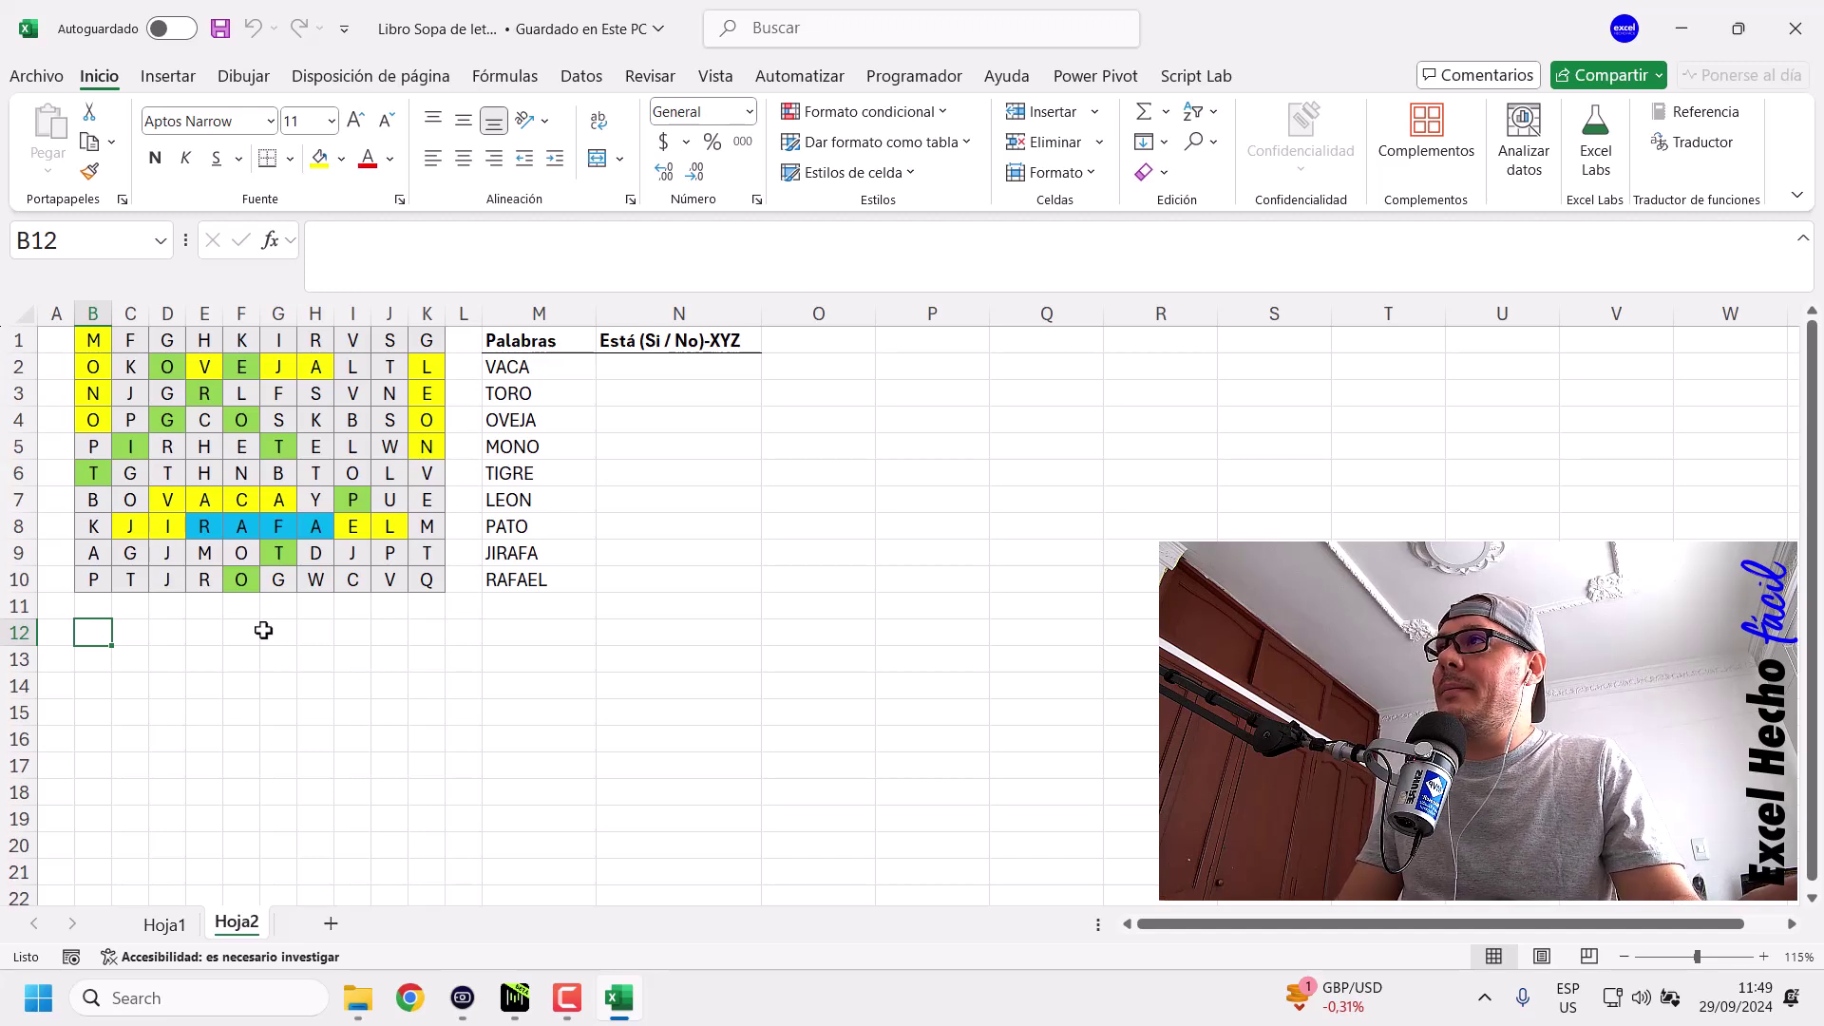
Examine the letter grid in B1:K10 and the words in M2:M10 to search for in it.
{"action": "left_click_drag", "start_coordinate": [93, 340], "coordinate": [436, 580]}
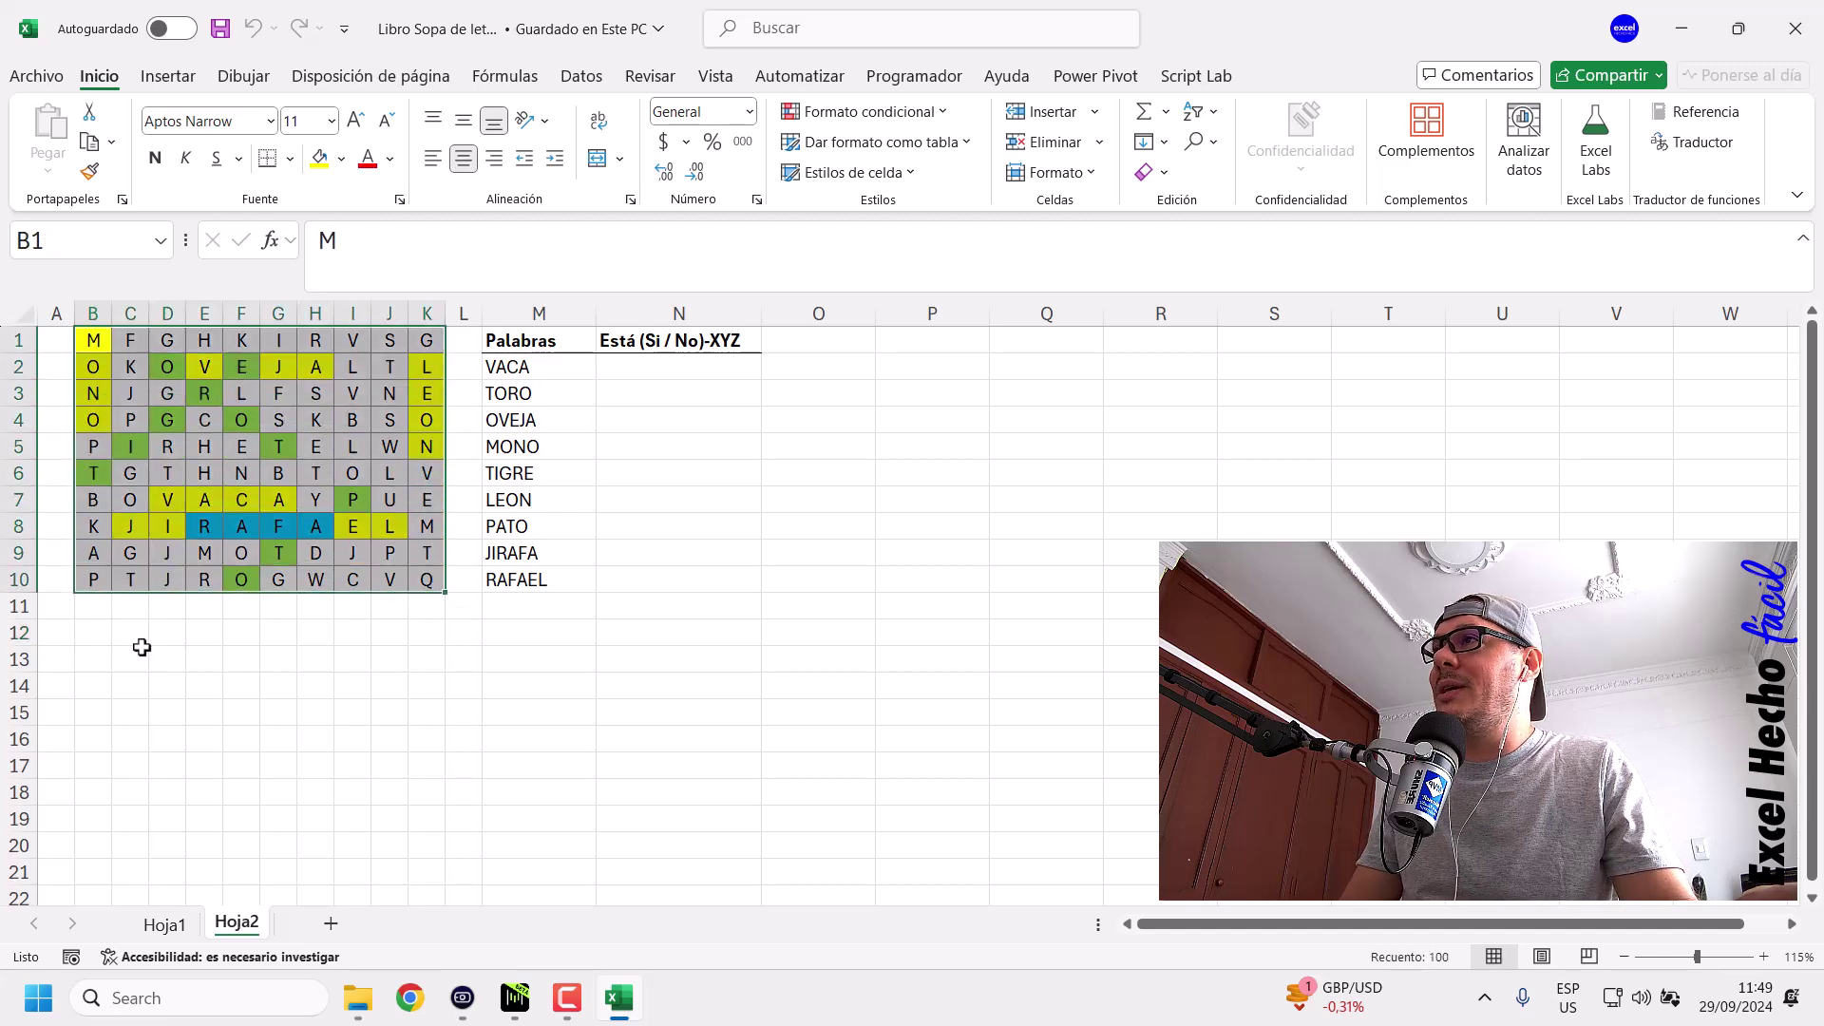
{"action": "left_click", "coordinate": [93, 633]}
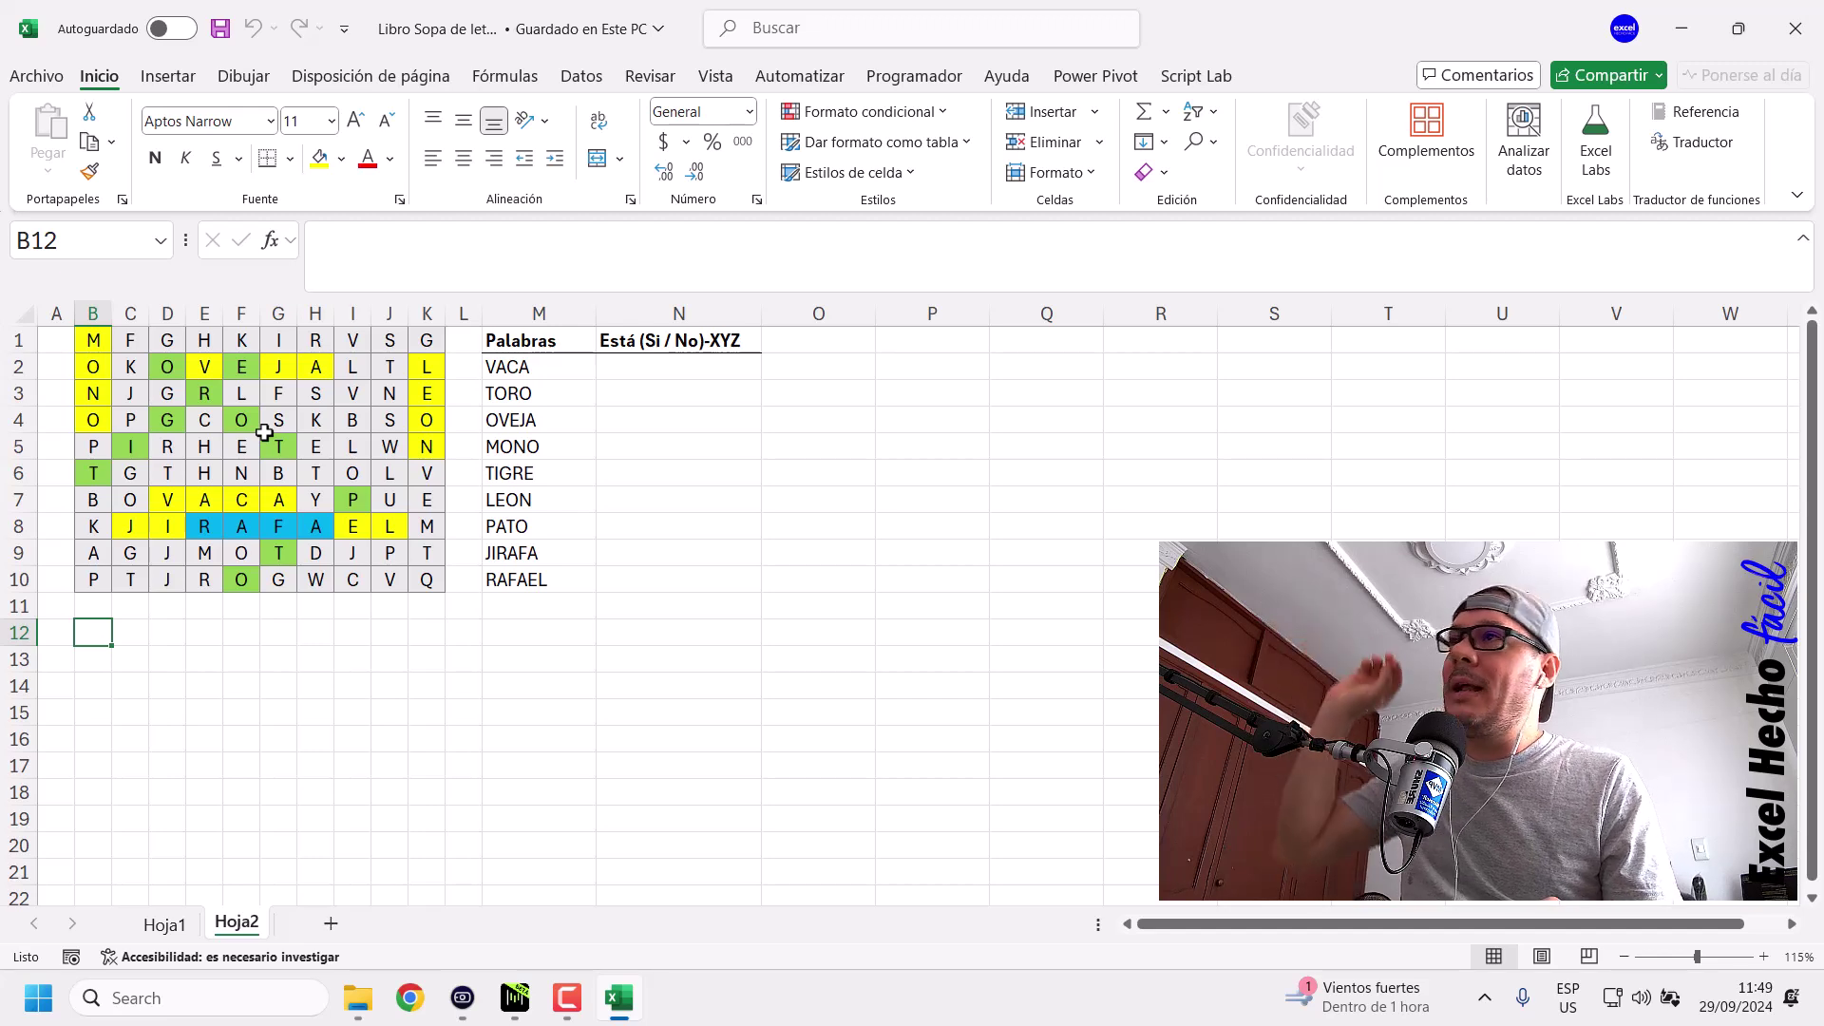
{"action": "left_click_drag", "start_coordinate": [92, 340], "coordinate": [427, 580]}
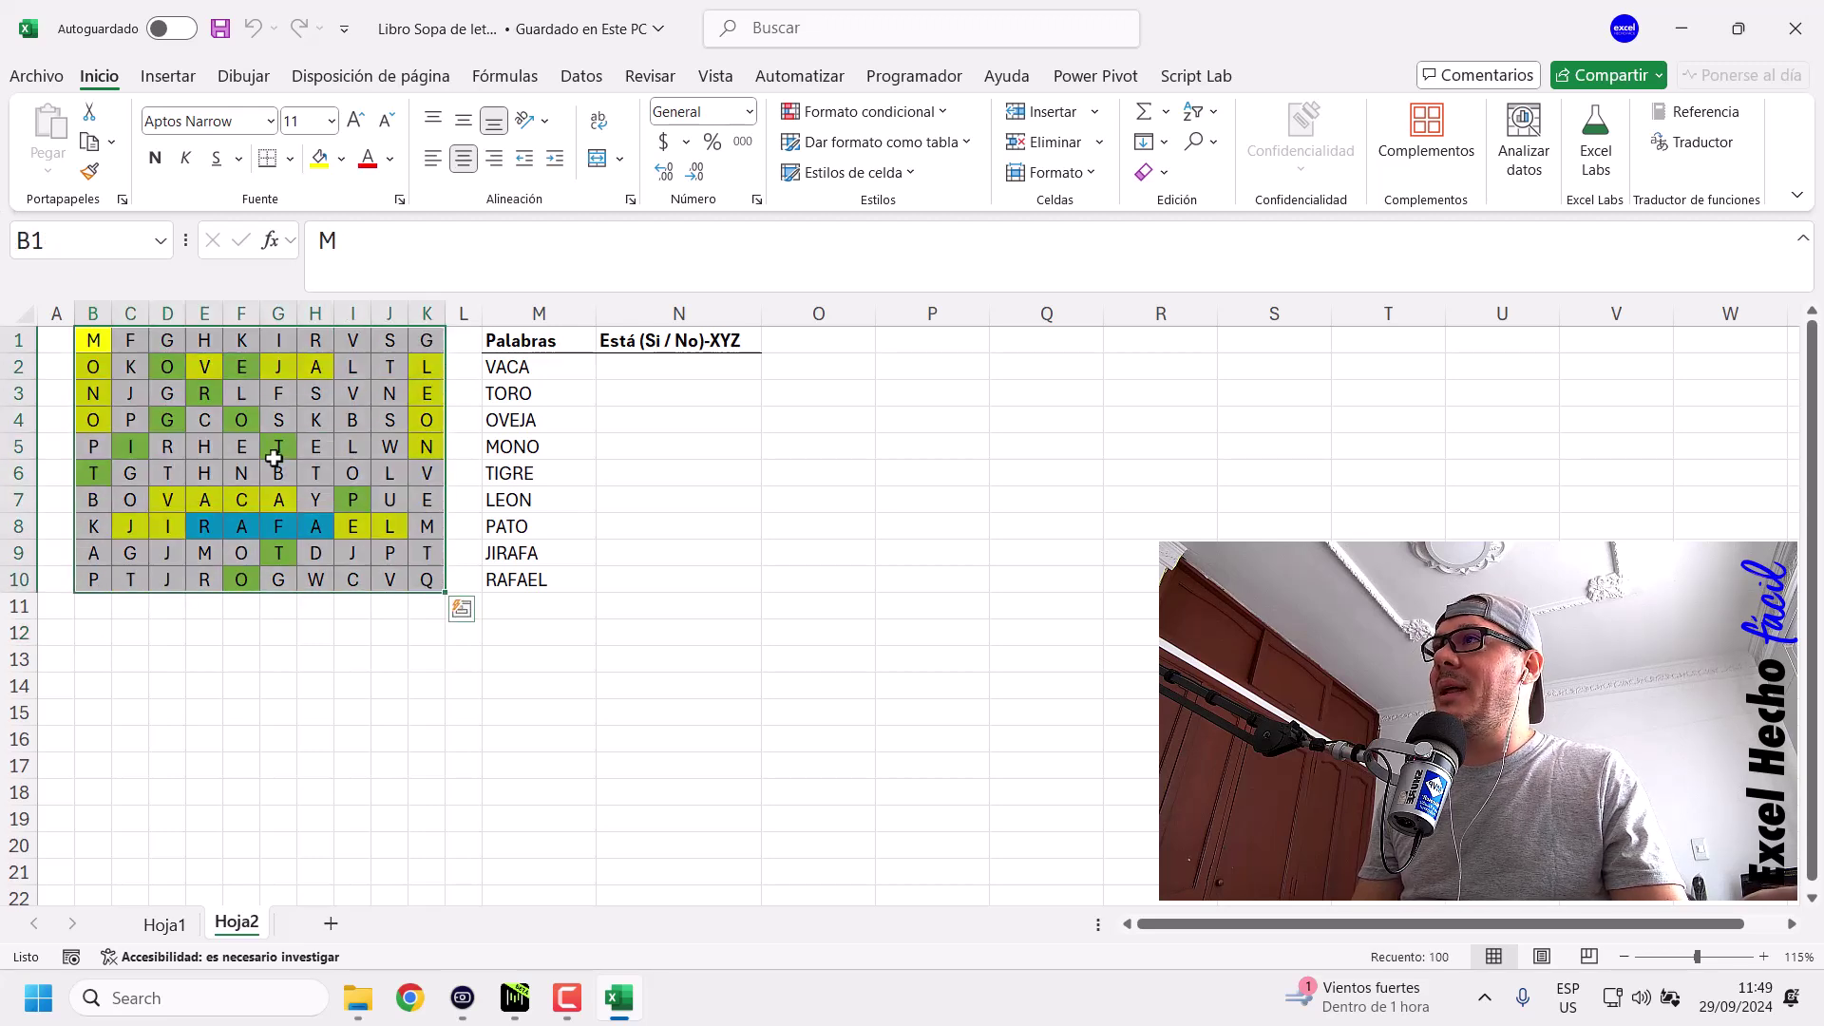
{"action": "left_click", "coordinate": [102, 636]}
{"action": "left_click_drag", "start_coordinate": [93, 340], "coordinate": [430, 583]}
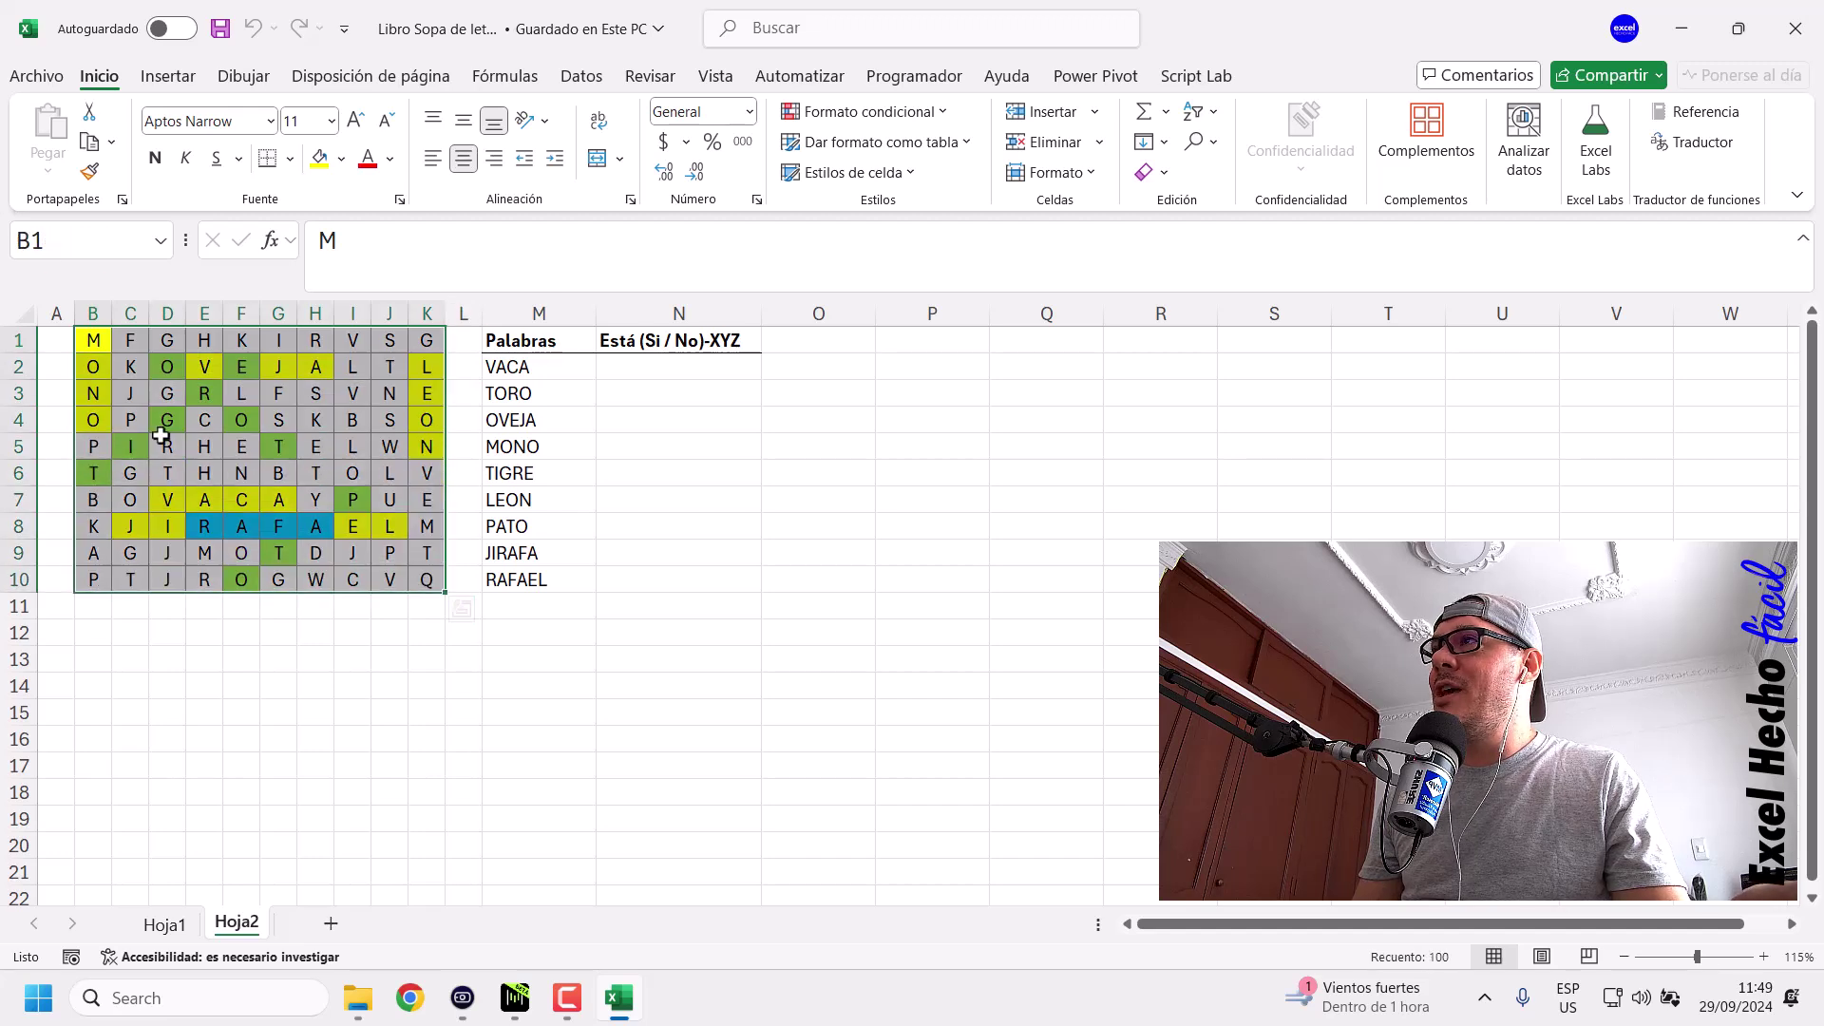
{"action": "left_click_drag", "start_coordinate": [95, 347], "coordinate": [430, 582]}
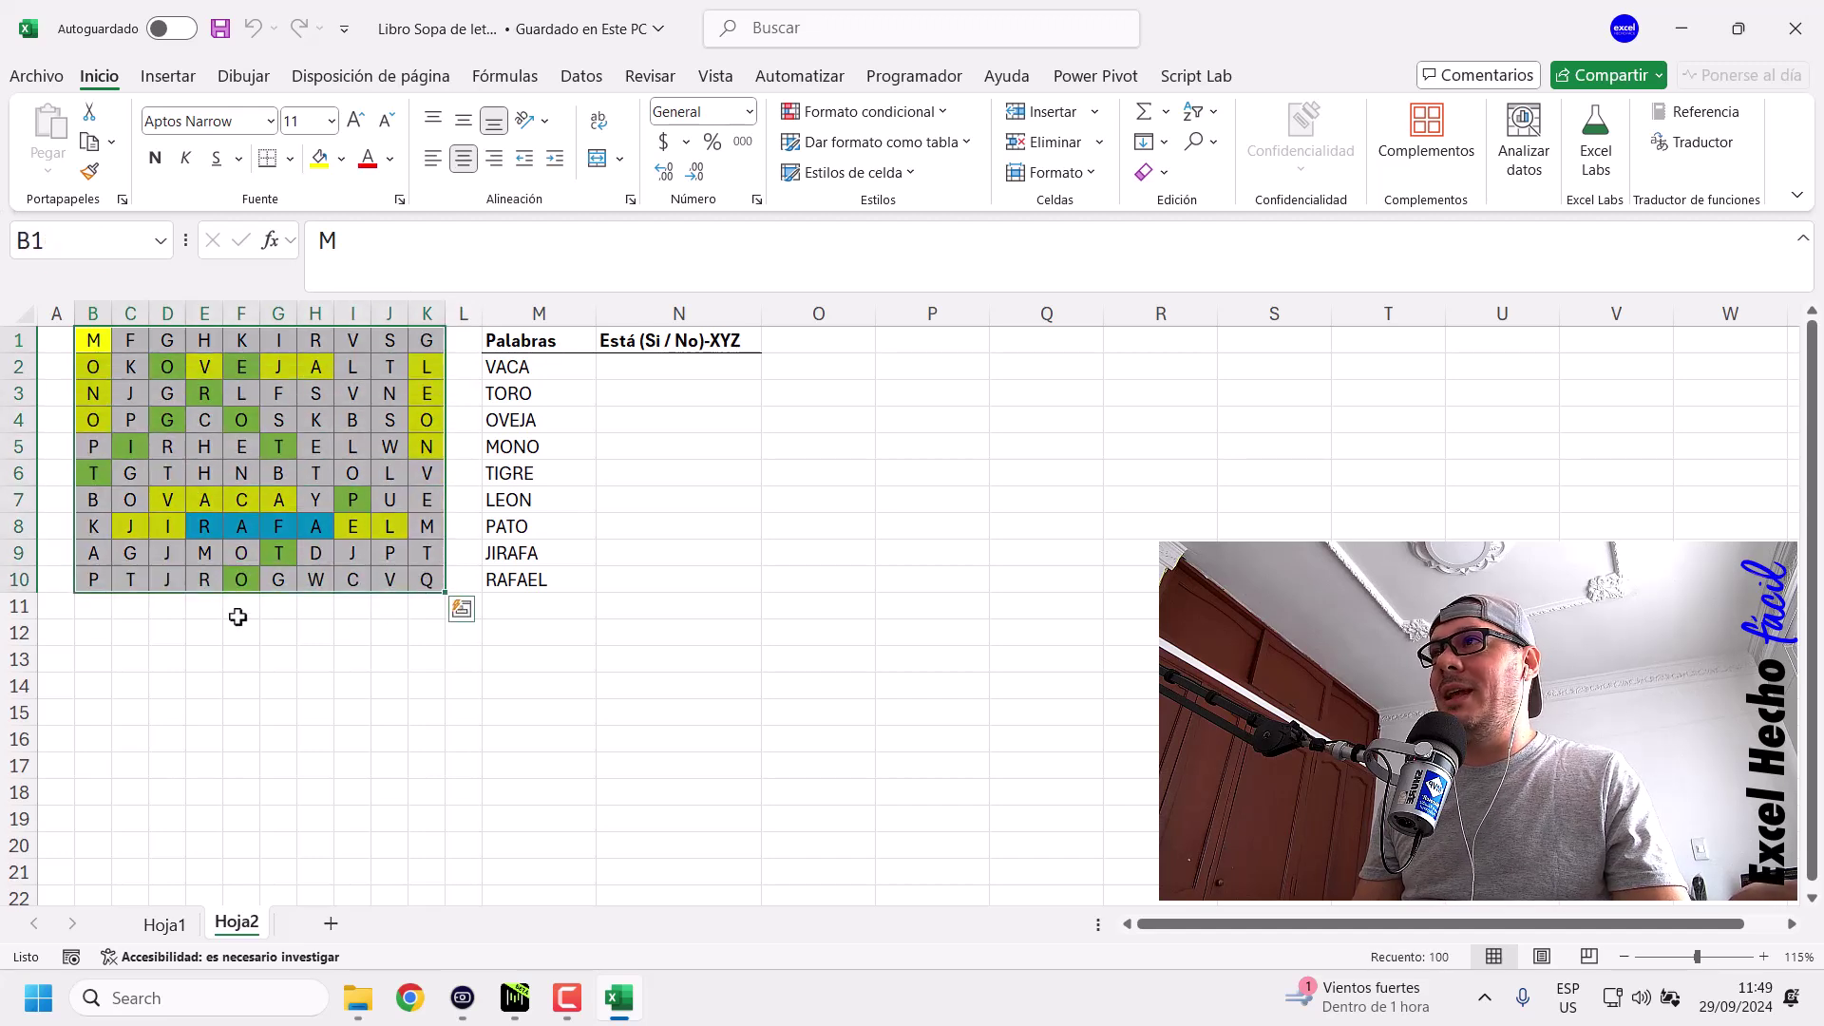
{"action": "left_click_drag", "start_coordinate": [562, 364], "coordinate": [574, 582]}
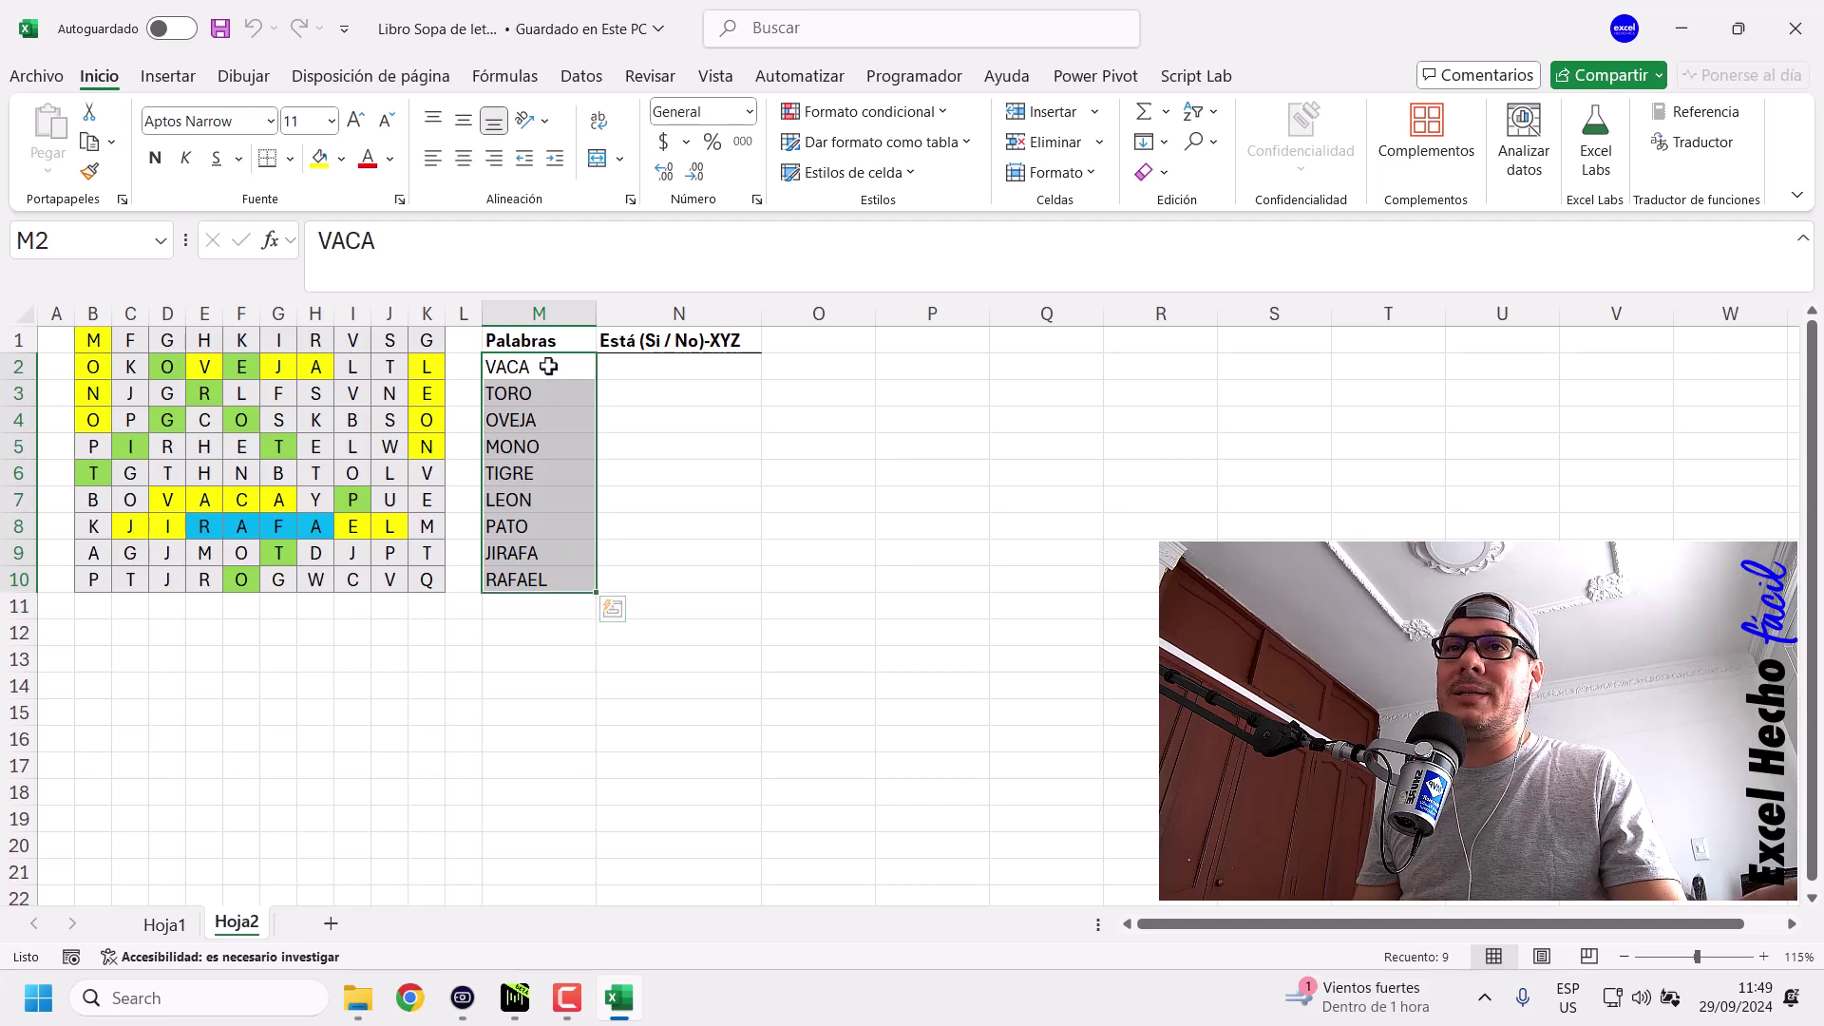
{"action": "left_click_drag", "start_coordinate": [549, 367], "coordinate": [554, 582]}
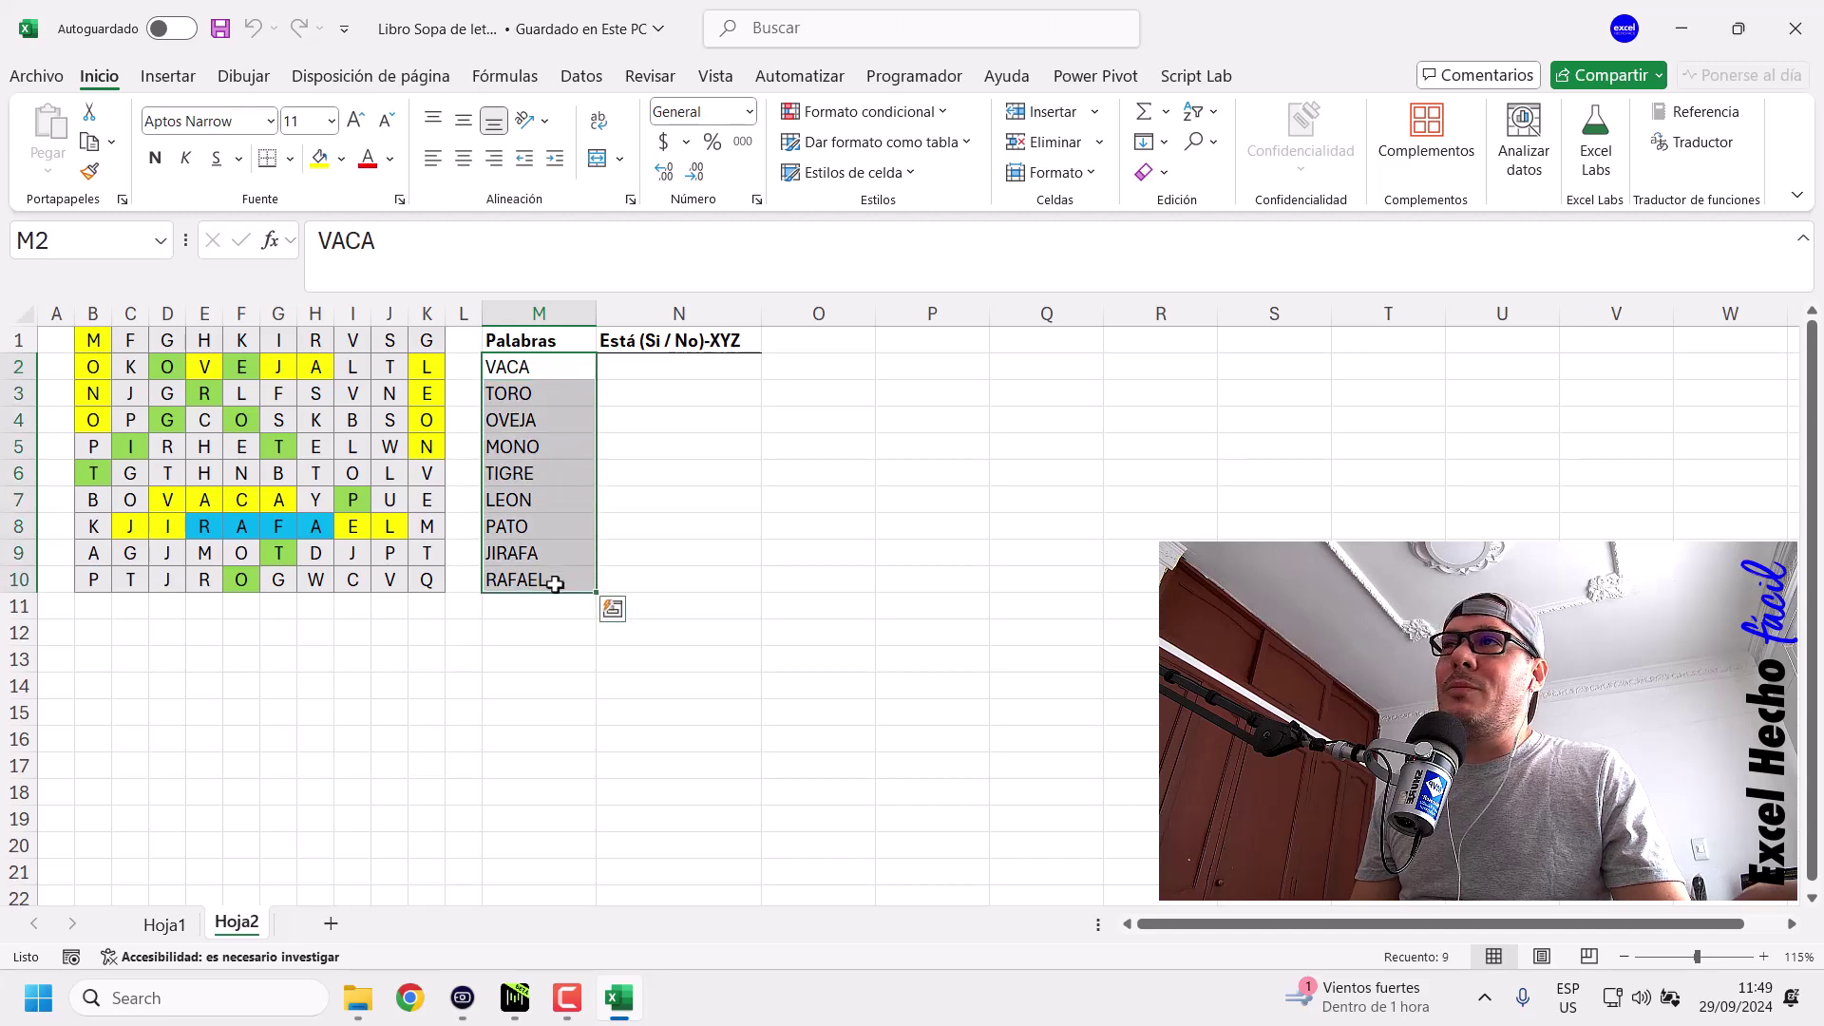
{"action": "left_click", "coordinate": [555, 585]}
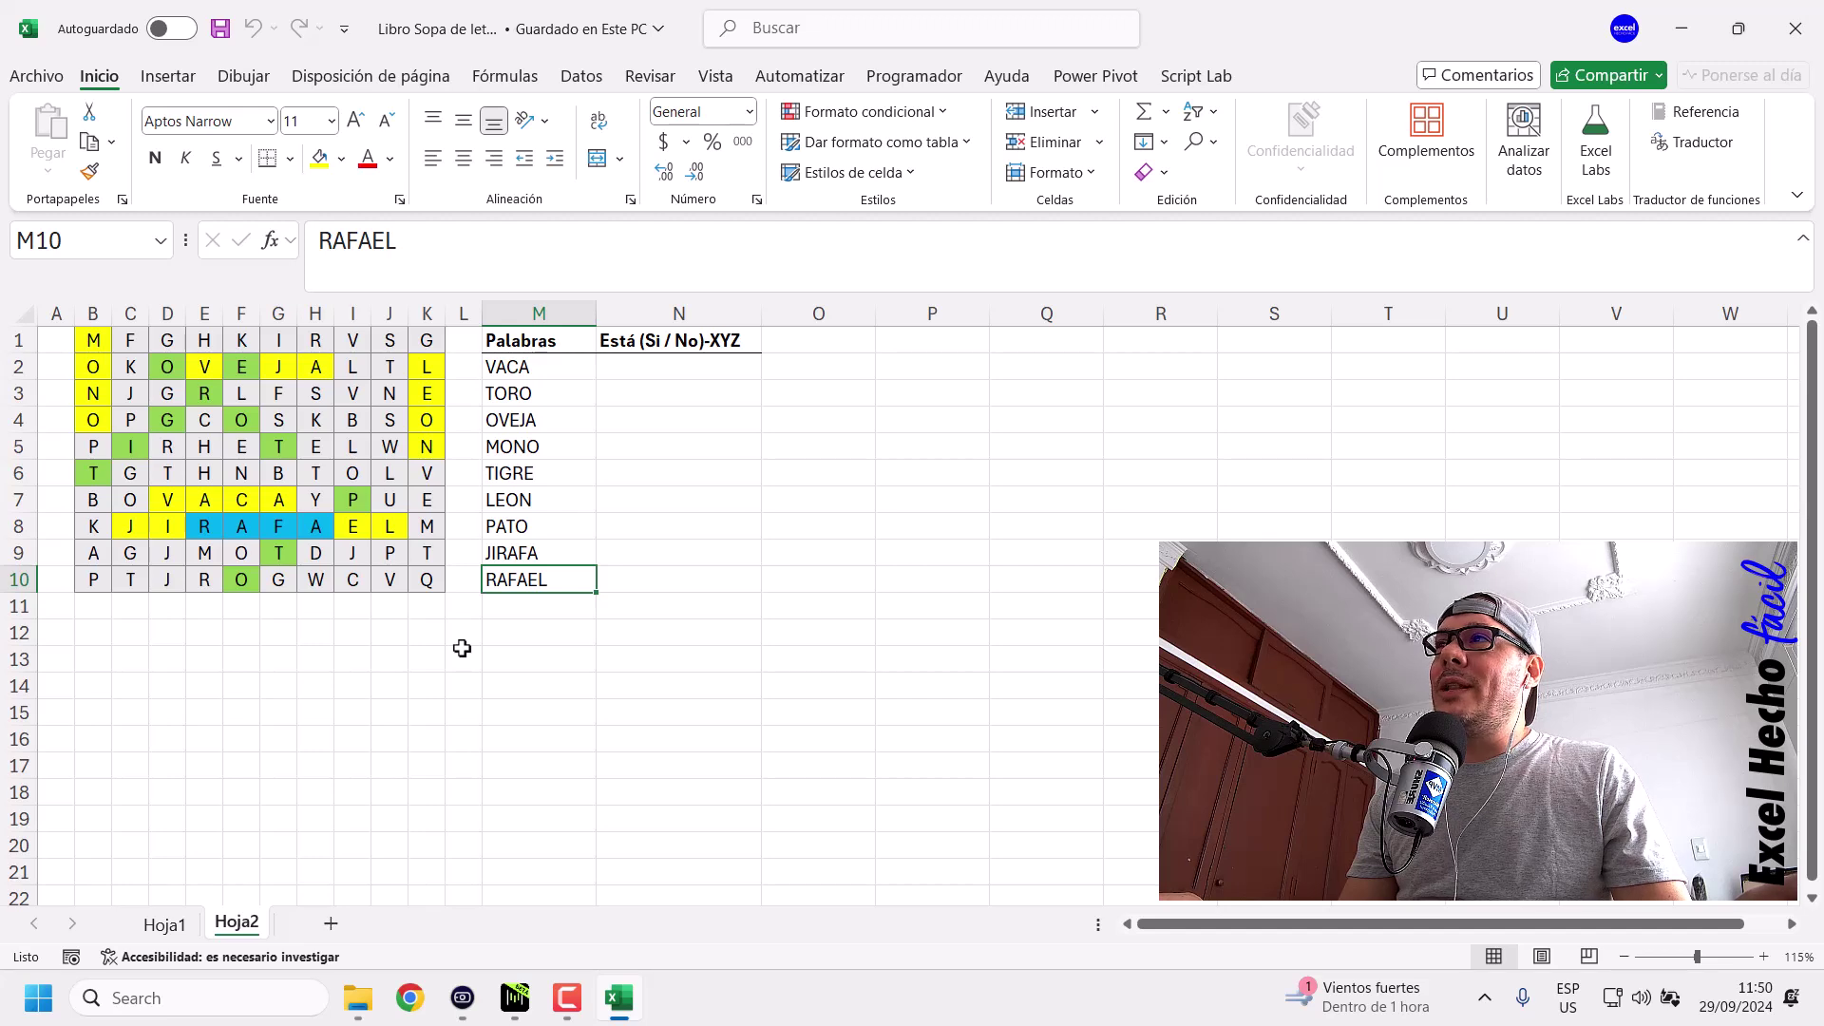
Enter the formula =SECUENCIA(5) in cell B12 as a dynamic array example.
{"action": "left_click", "coordinate": [98, 631]}
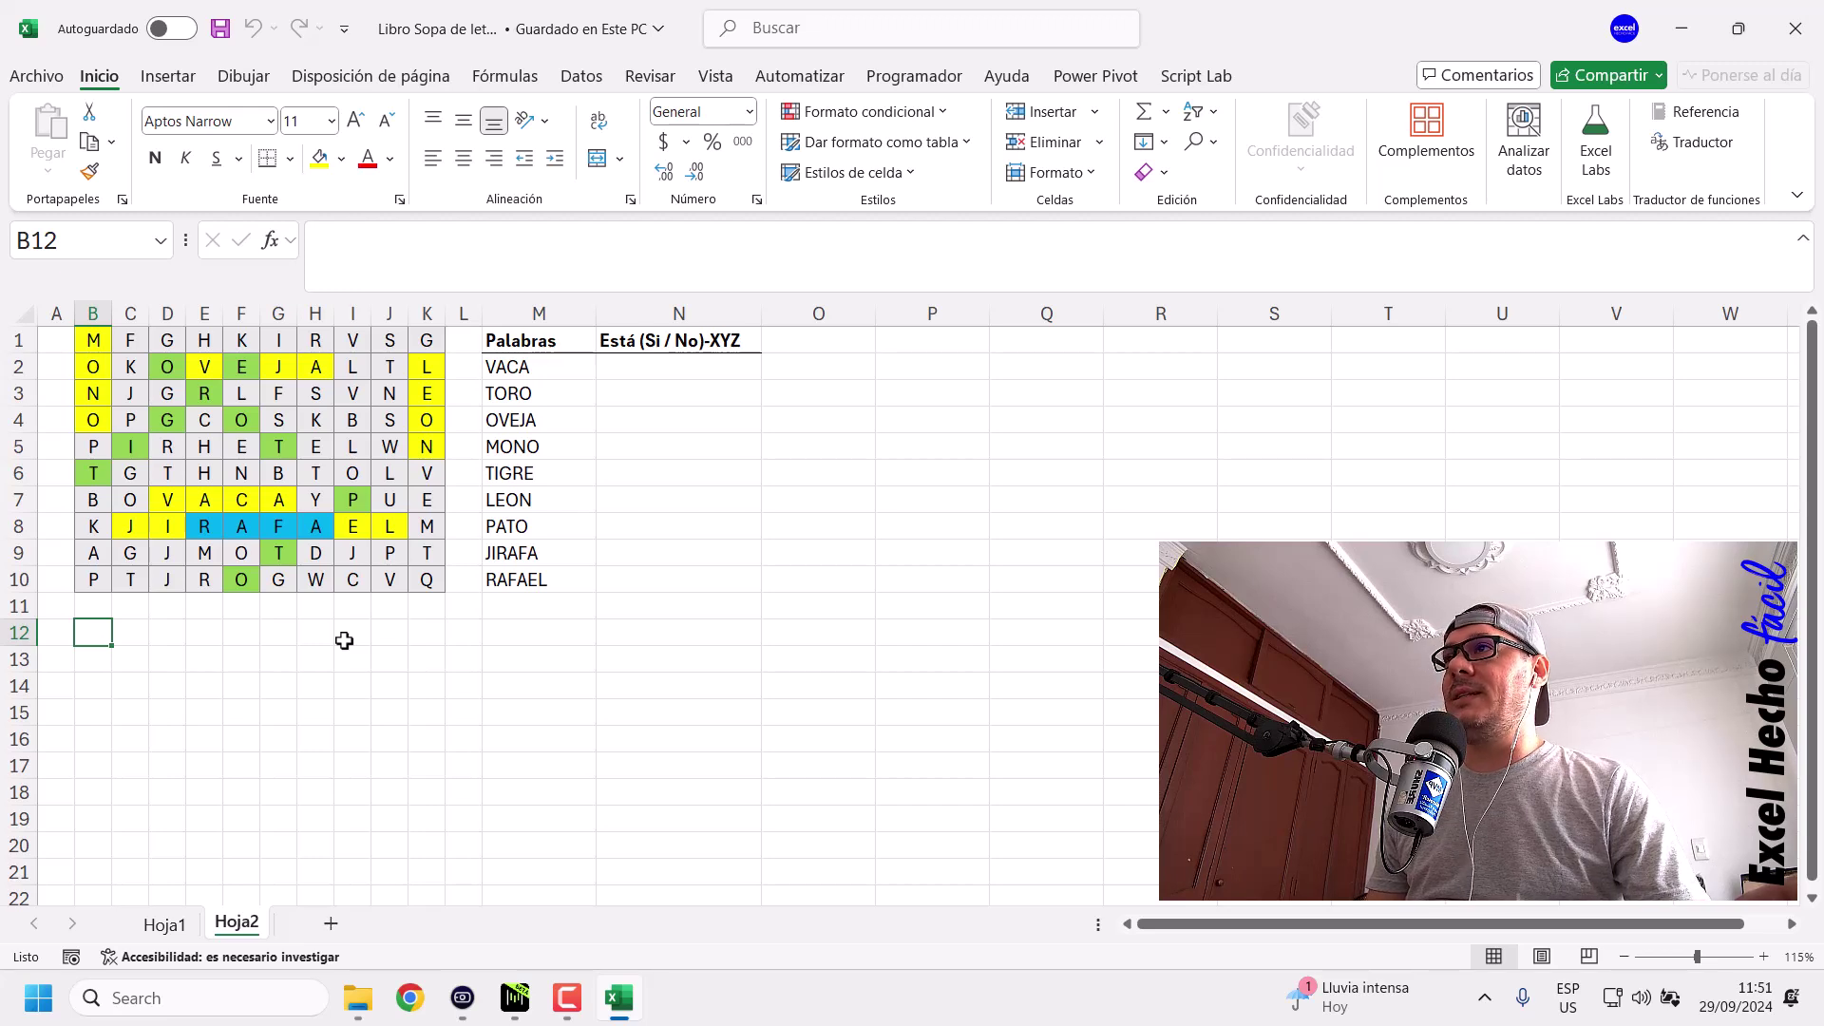
{"action": "left_click", "coordinate": [372, 265]}
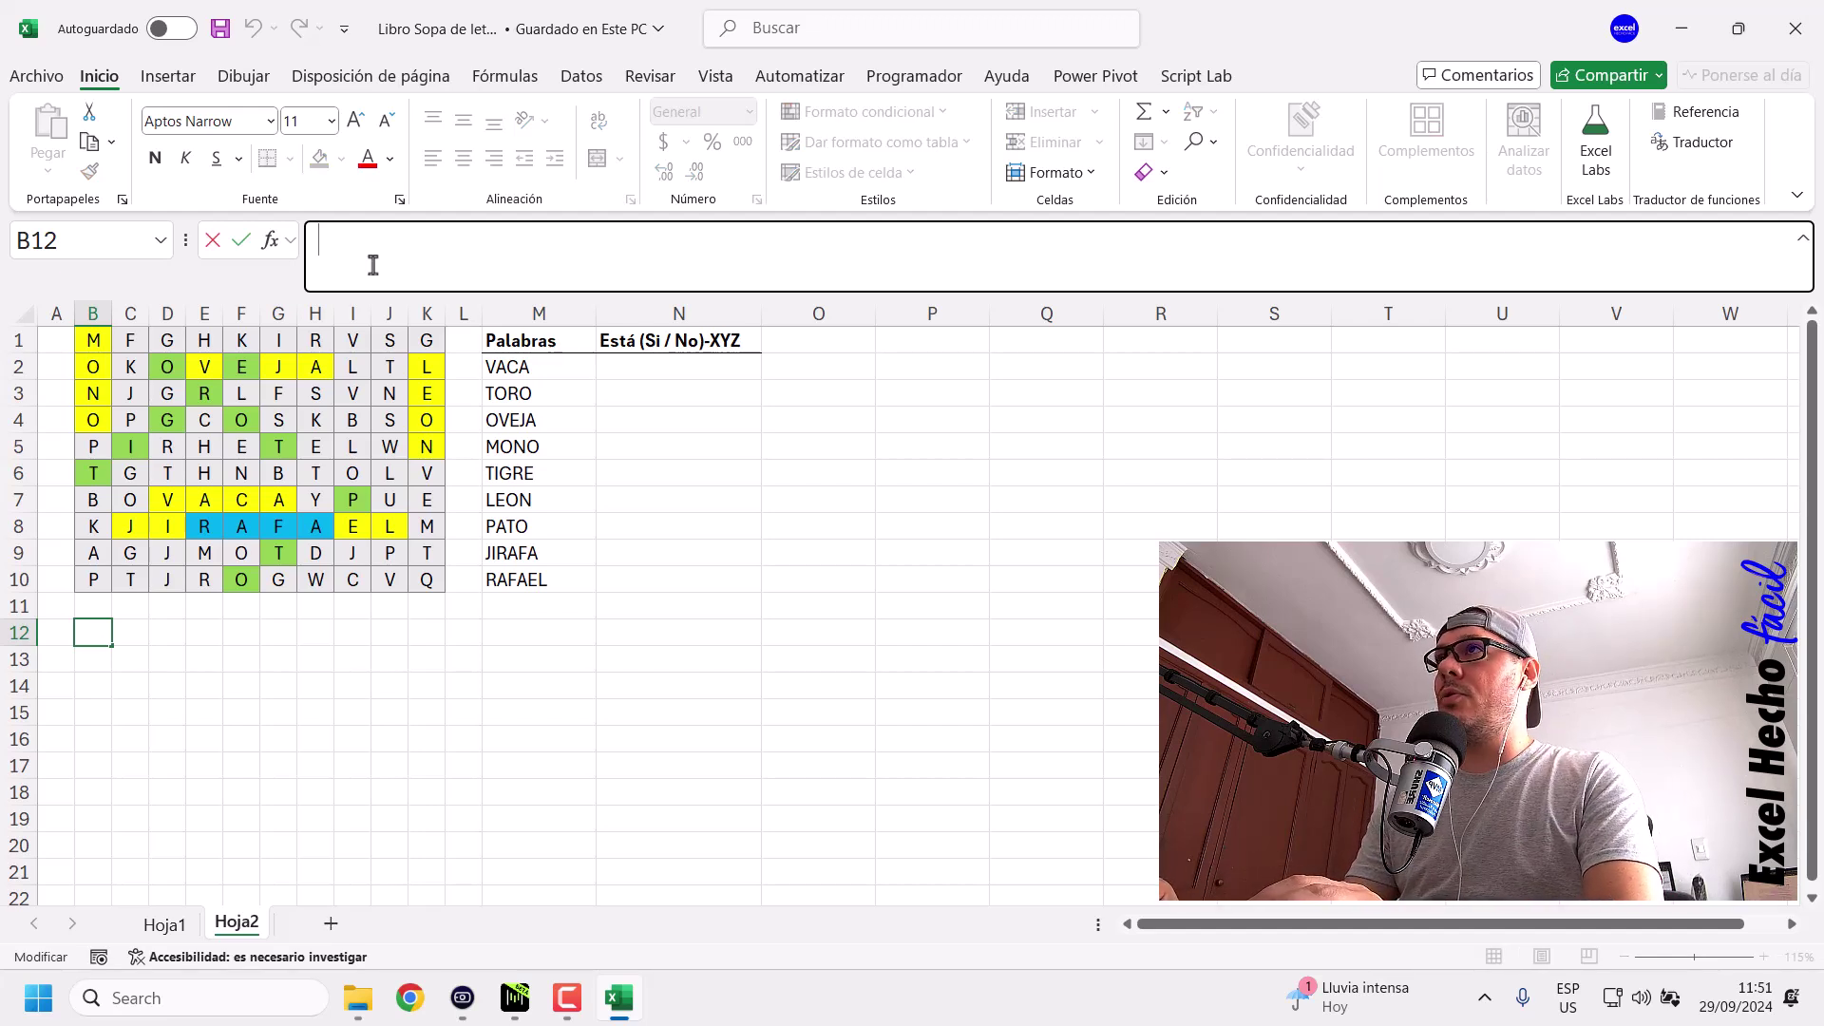
{"action": "type", "text": "=secue"}
{"action": "key", "text": "Tab"}
{"action": "type", "text": "1"}
{"action": "key", "text": "BackSpace"}
{"action": "type", "text": "5"}
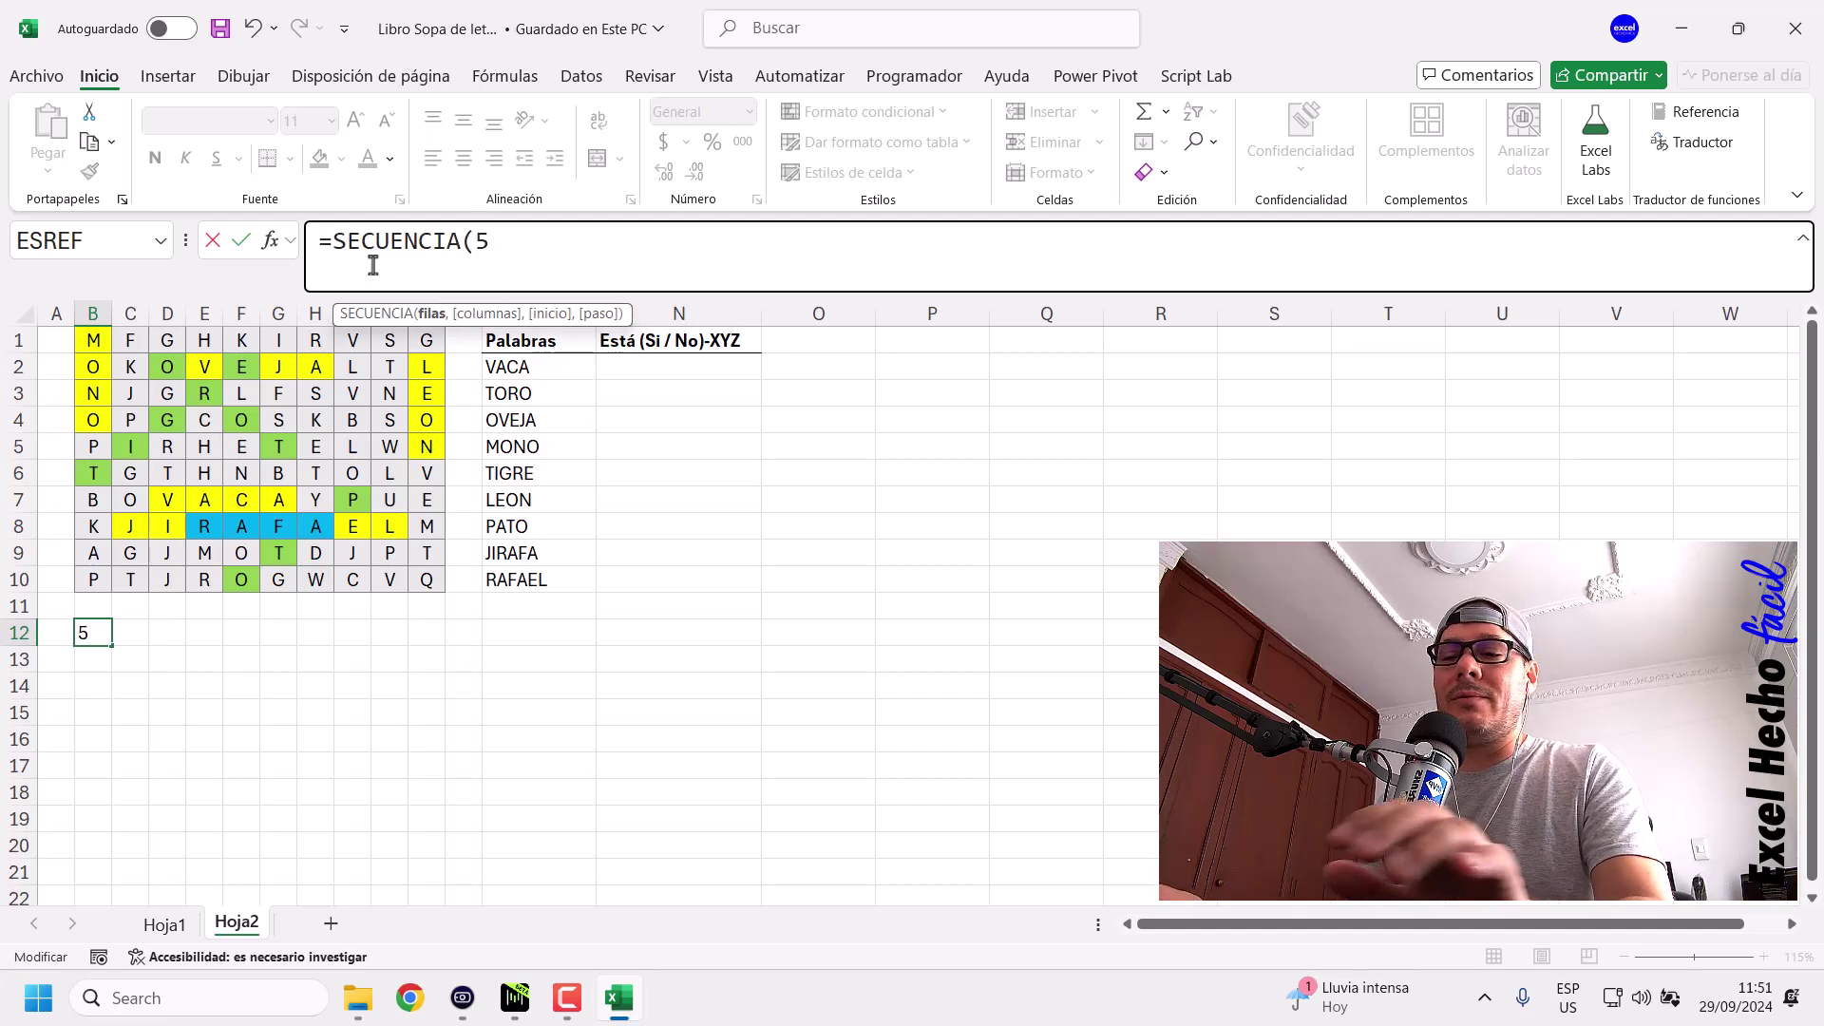
{"action": "type", "text": ")"}
{"action": "key", "text": "Return"}
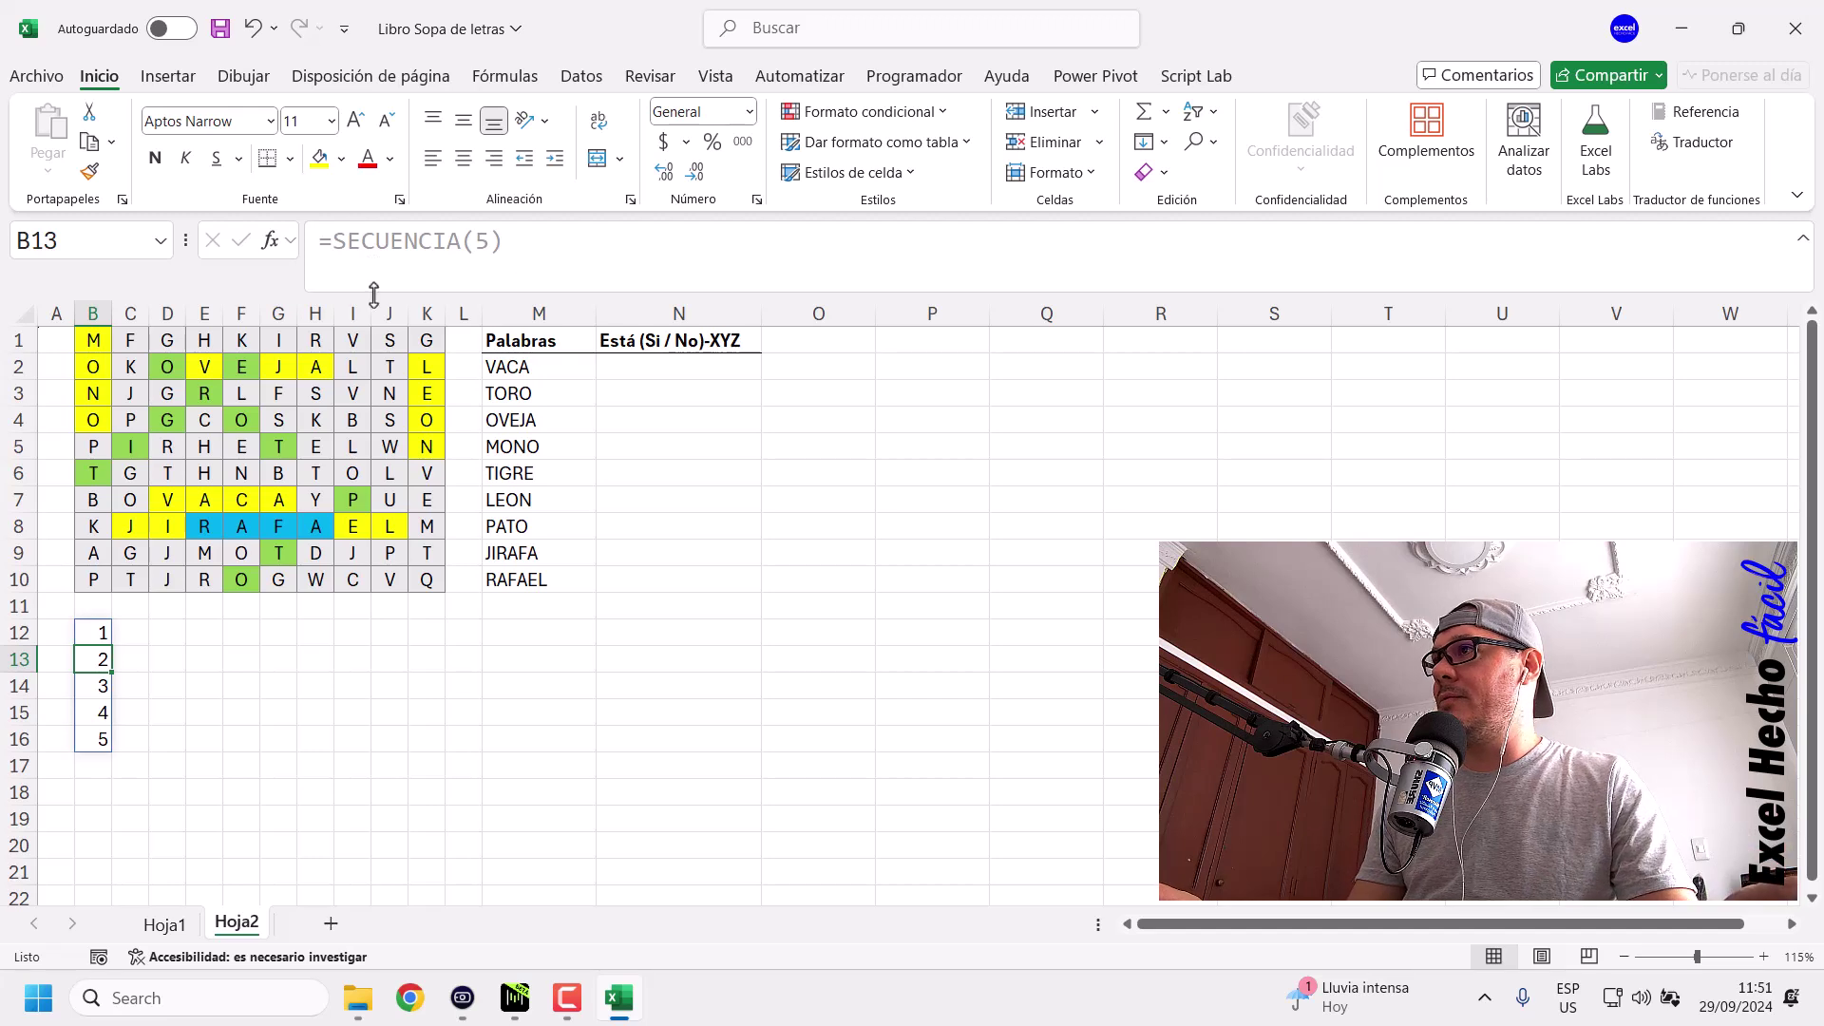
Inspect the SECUENCIA formula in B12, previewing its array result and checking each spilled cell down to B16.
{"action": "left_click", "coordinate": [96, 634]}
{"action": "left_click_drag", "start_coordinate": [508, 242], "coordinate": [328, 241]}
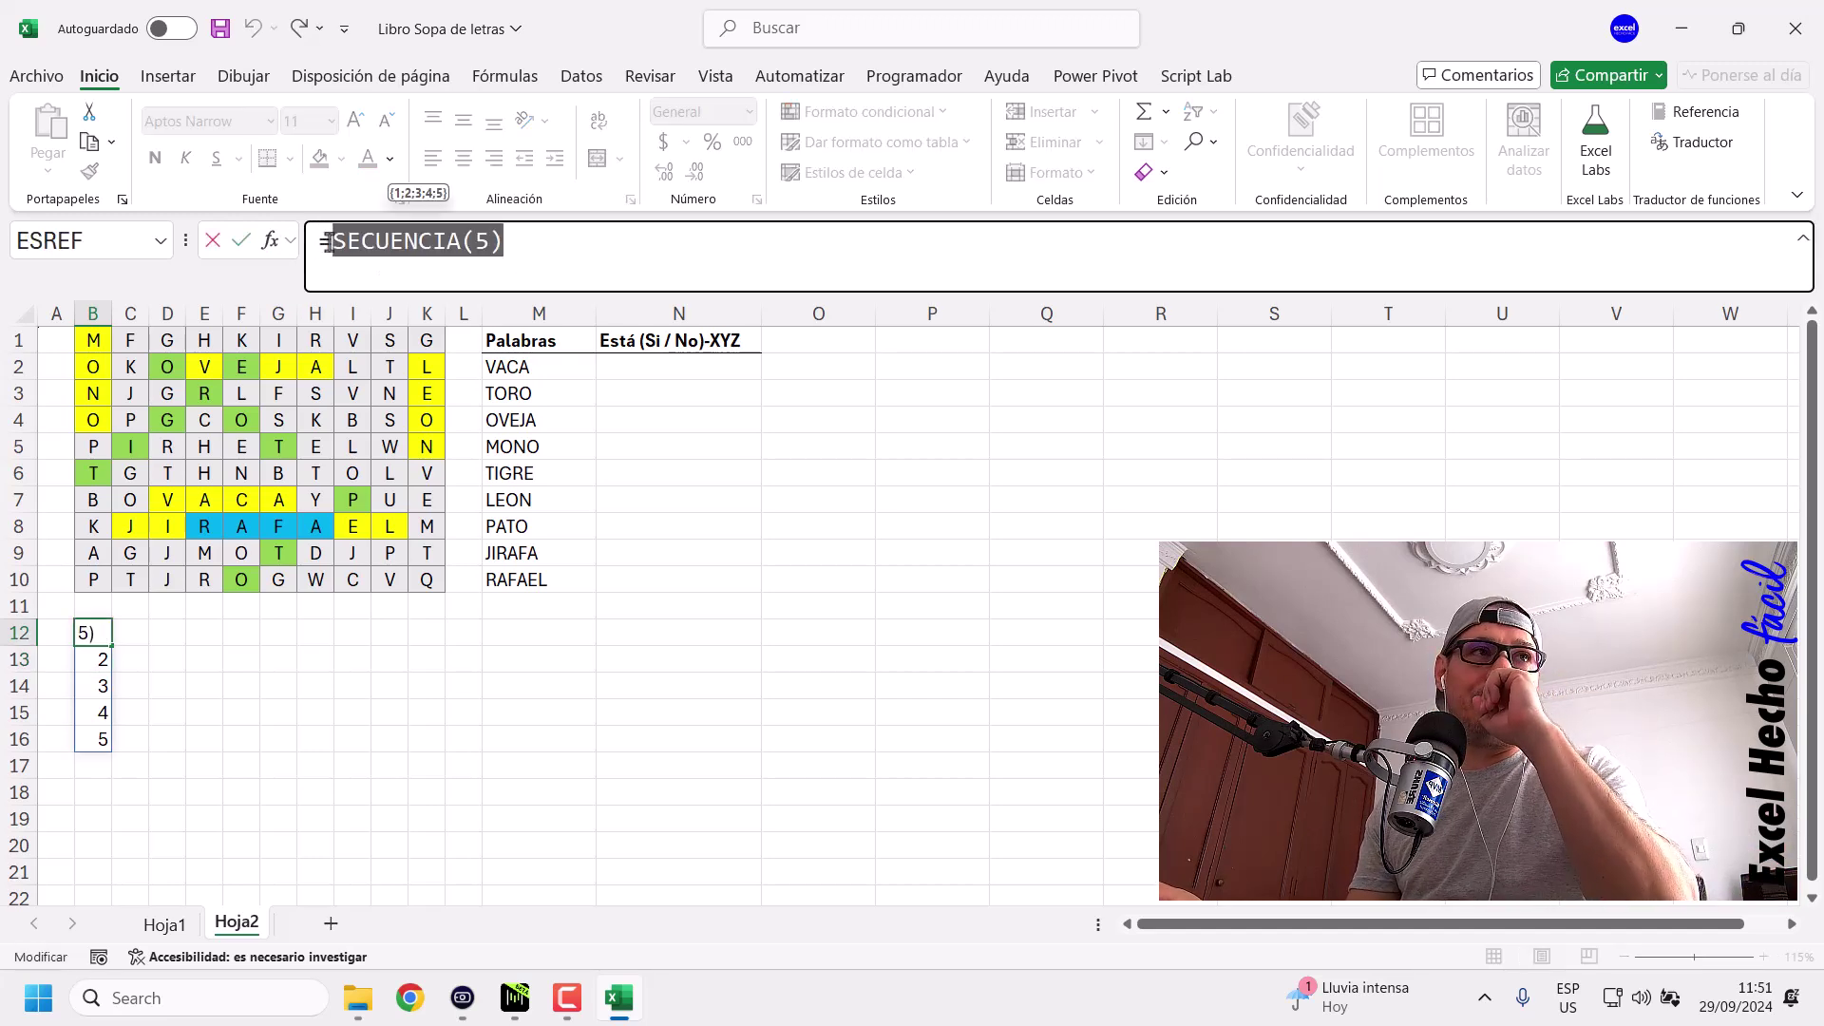
{"action": "key", "text": "Escape"}
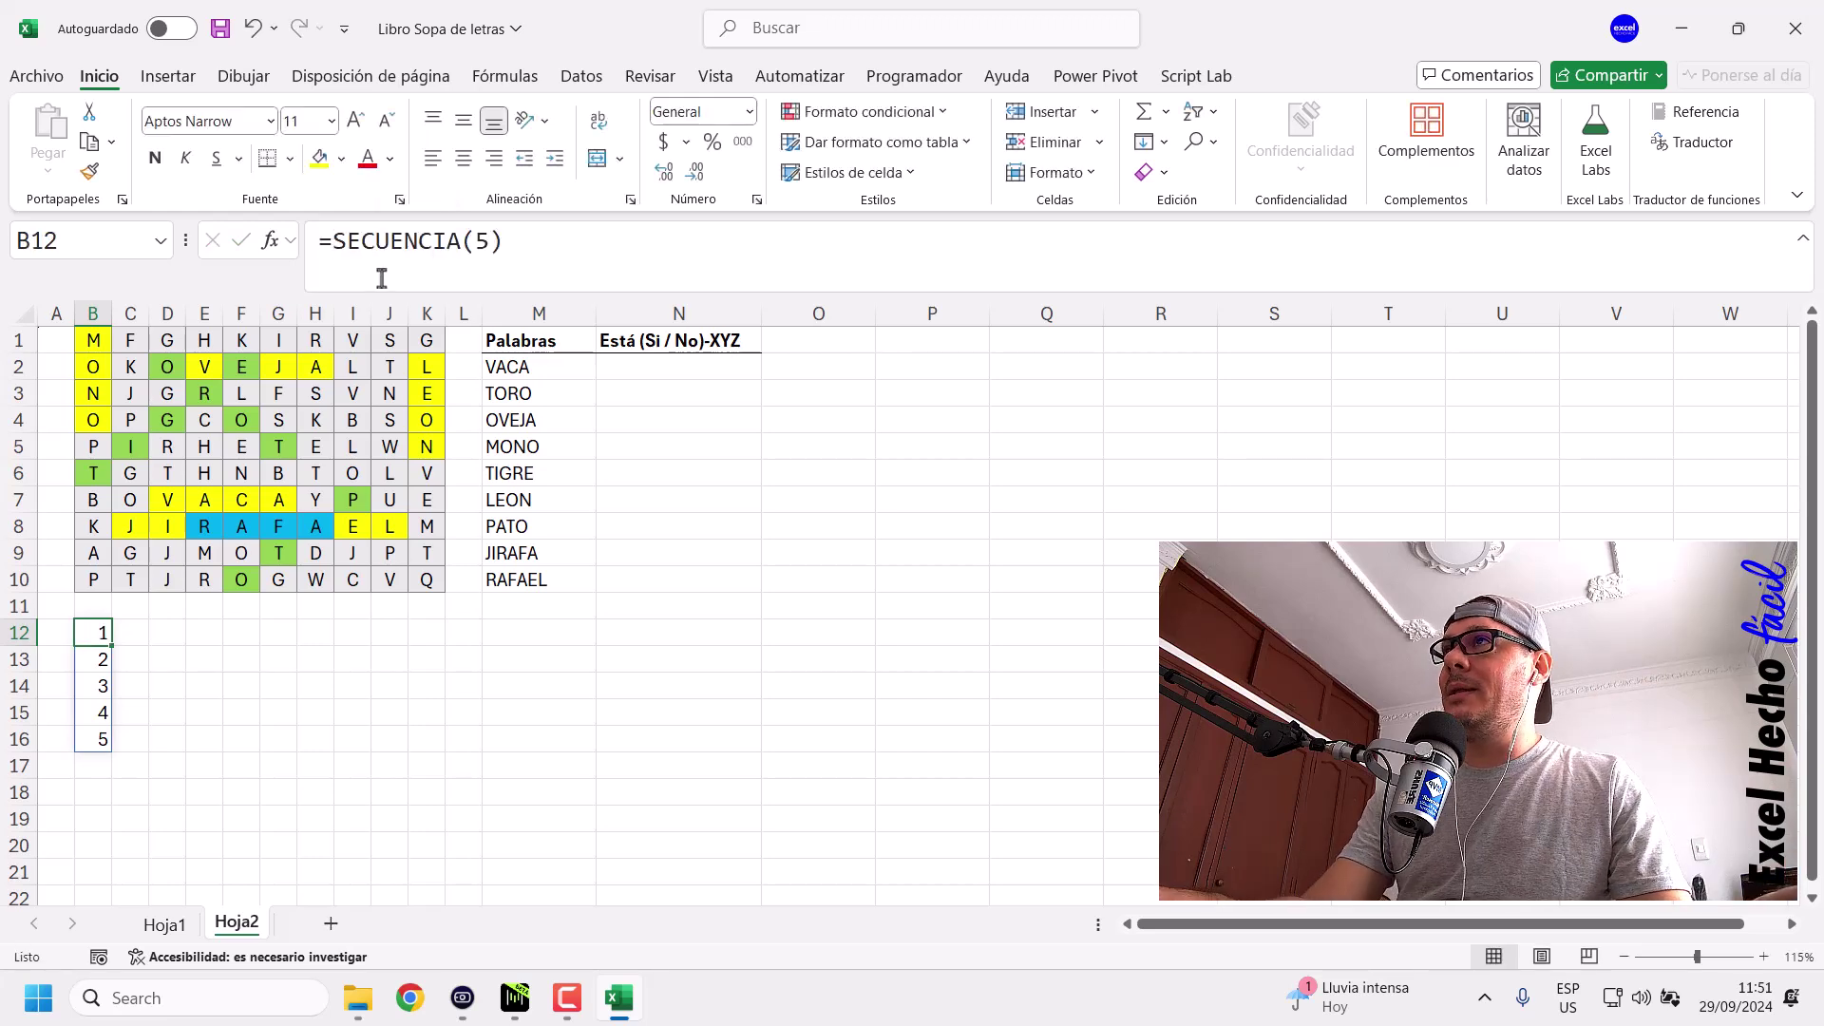
{"action": "left_click", "coordinate": [99, 660]}
{"action": "left_click", "coordinate": [98, 686]}
{"action": "left_click", "coordinate": [100, 713]}
{"action": "left_click", "coordinate": [100, 743]}
{"action": "left_click", "coordinate": [86, 689]}
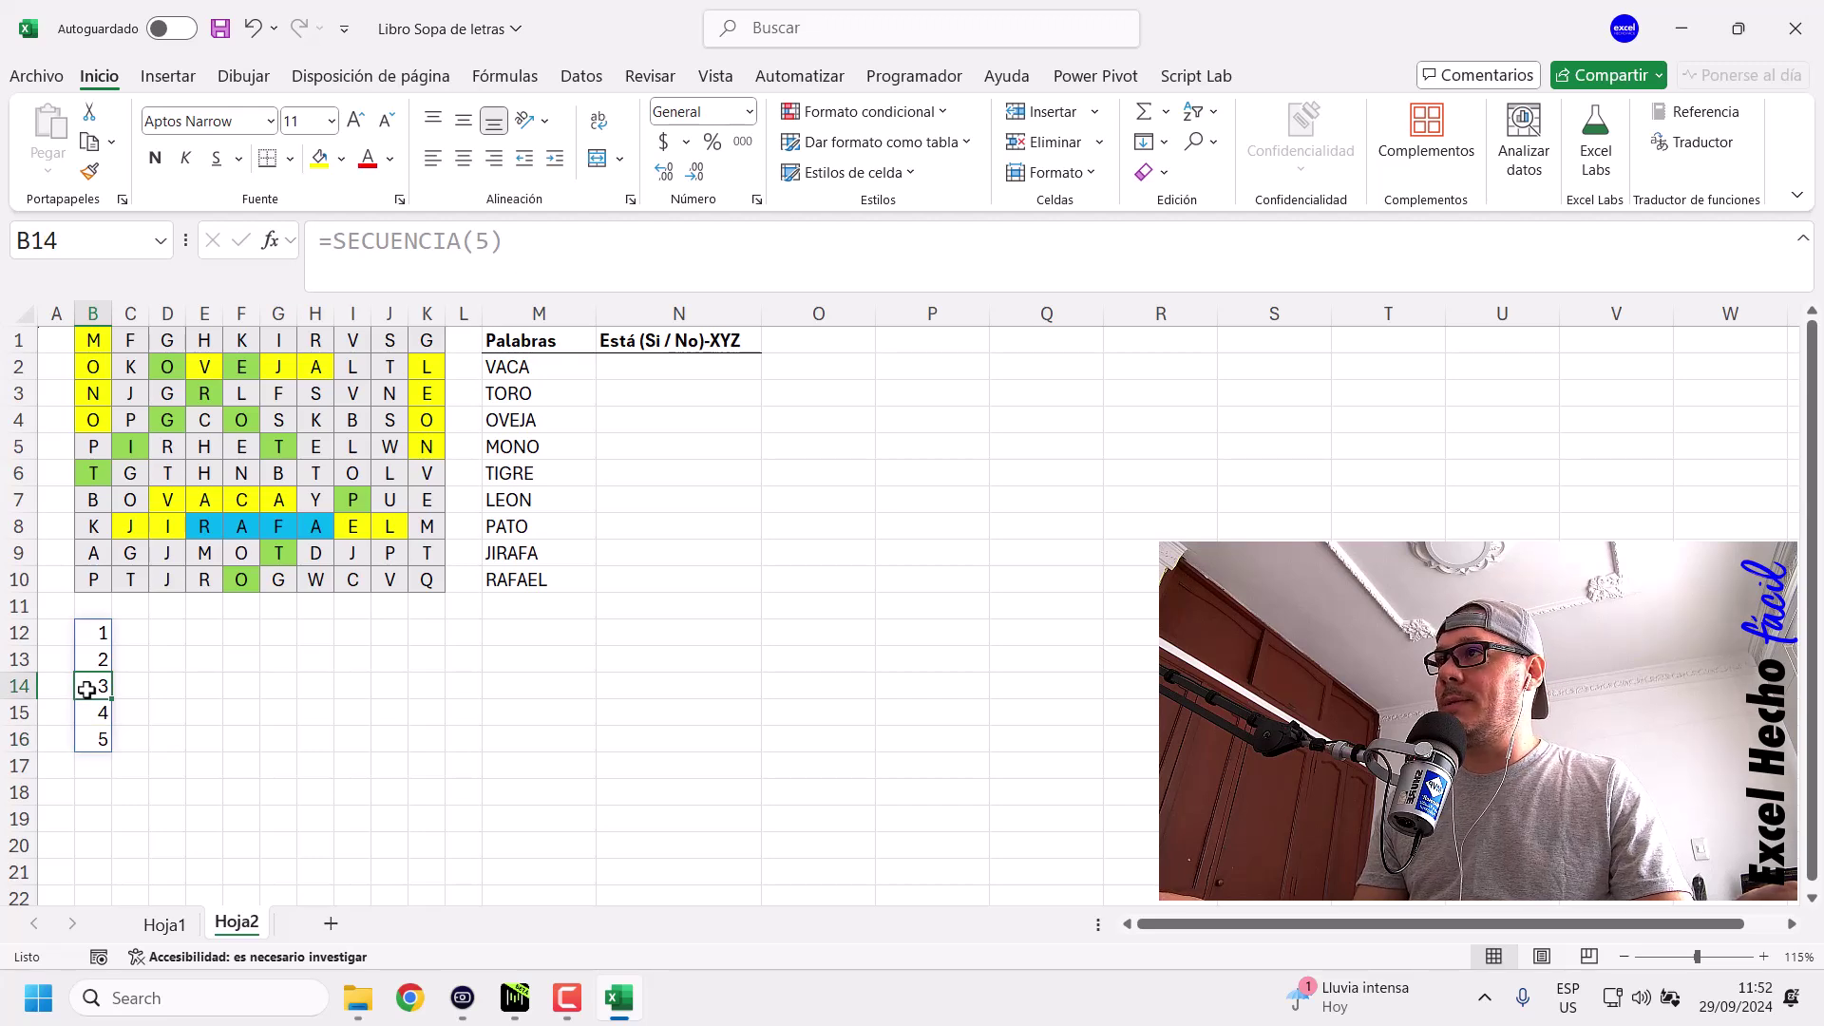
{"action": "left_click_drag", "start_coordinate": [95, 632], "coordinate": [96, 708]}
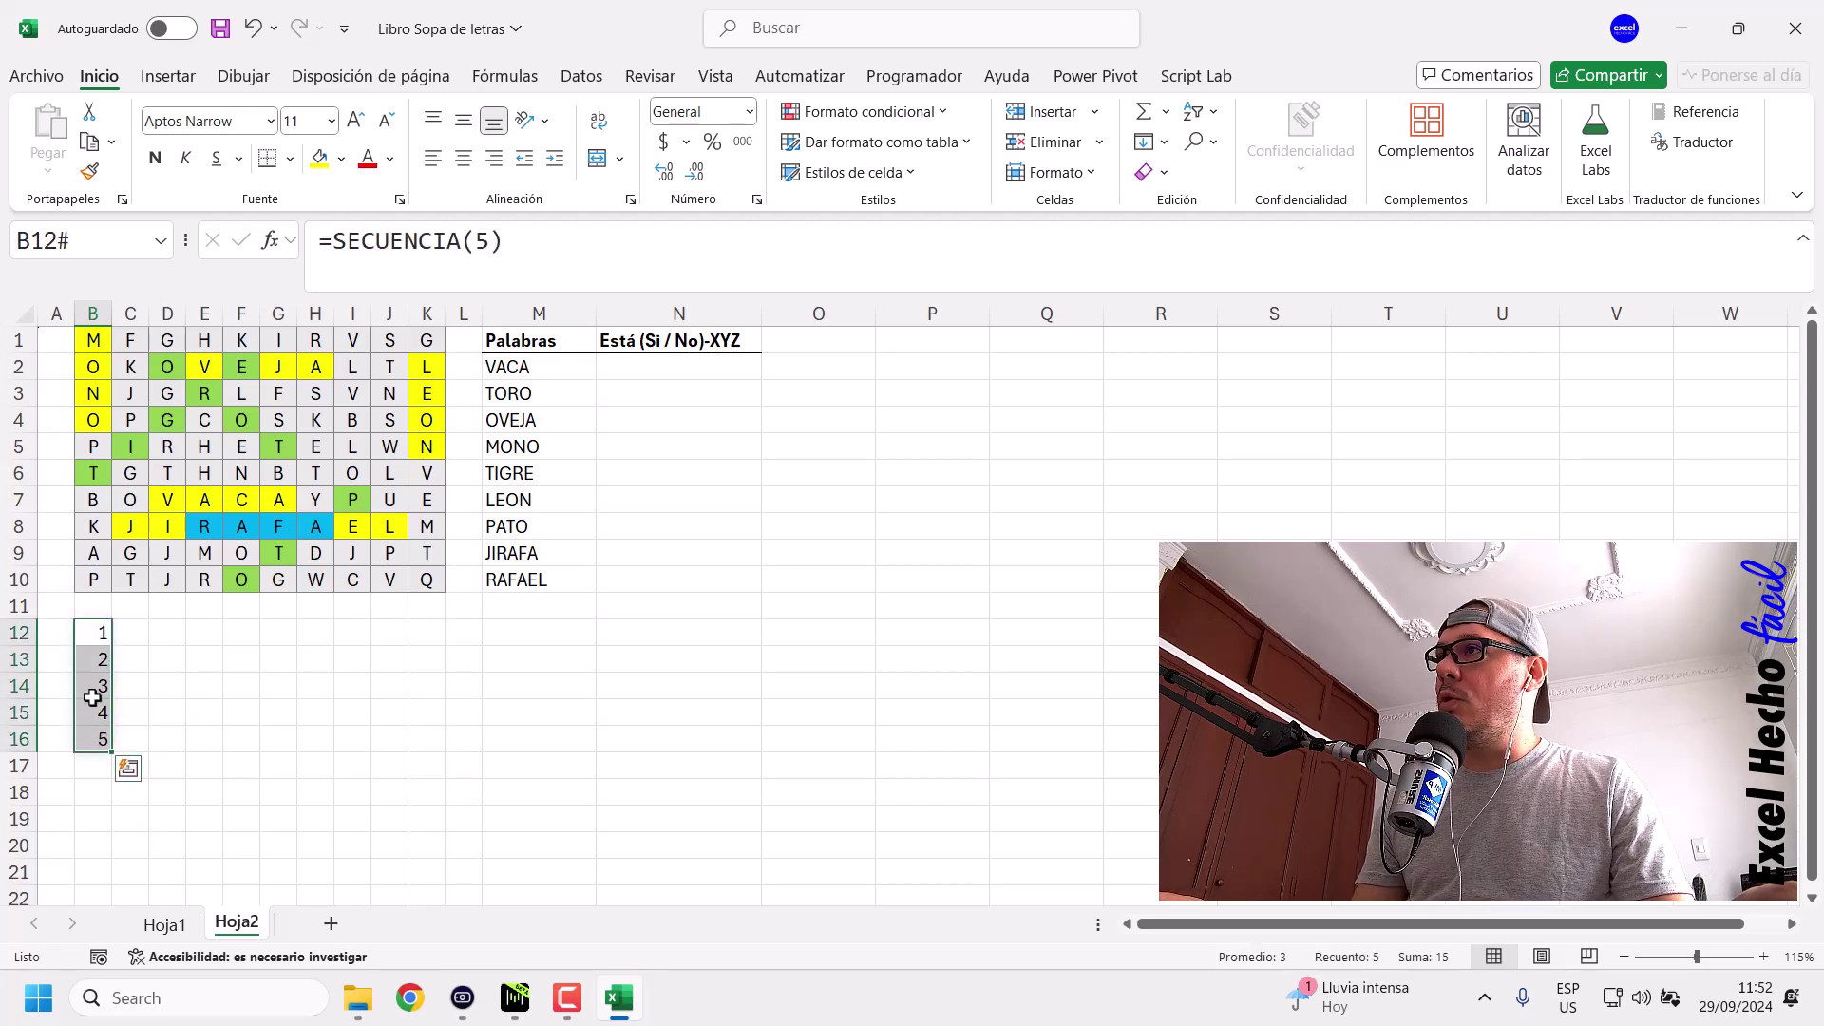
Delete the SECUENCIA example formula from cell B12.
{"action": "left_click", "coordinate": [95, 685]}
{"action": "left_click", "coordinate": [103, 636]}
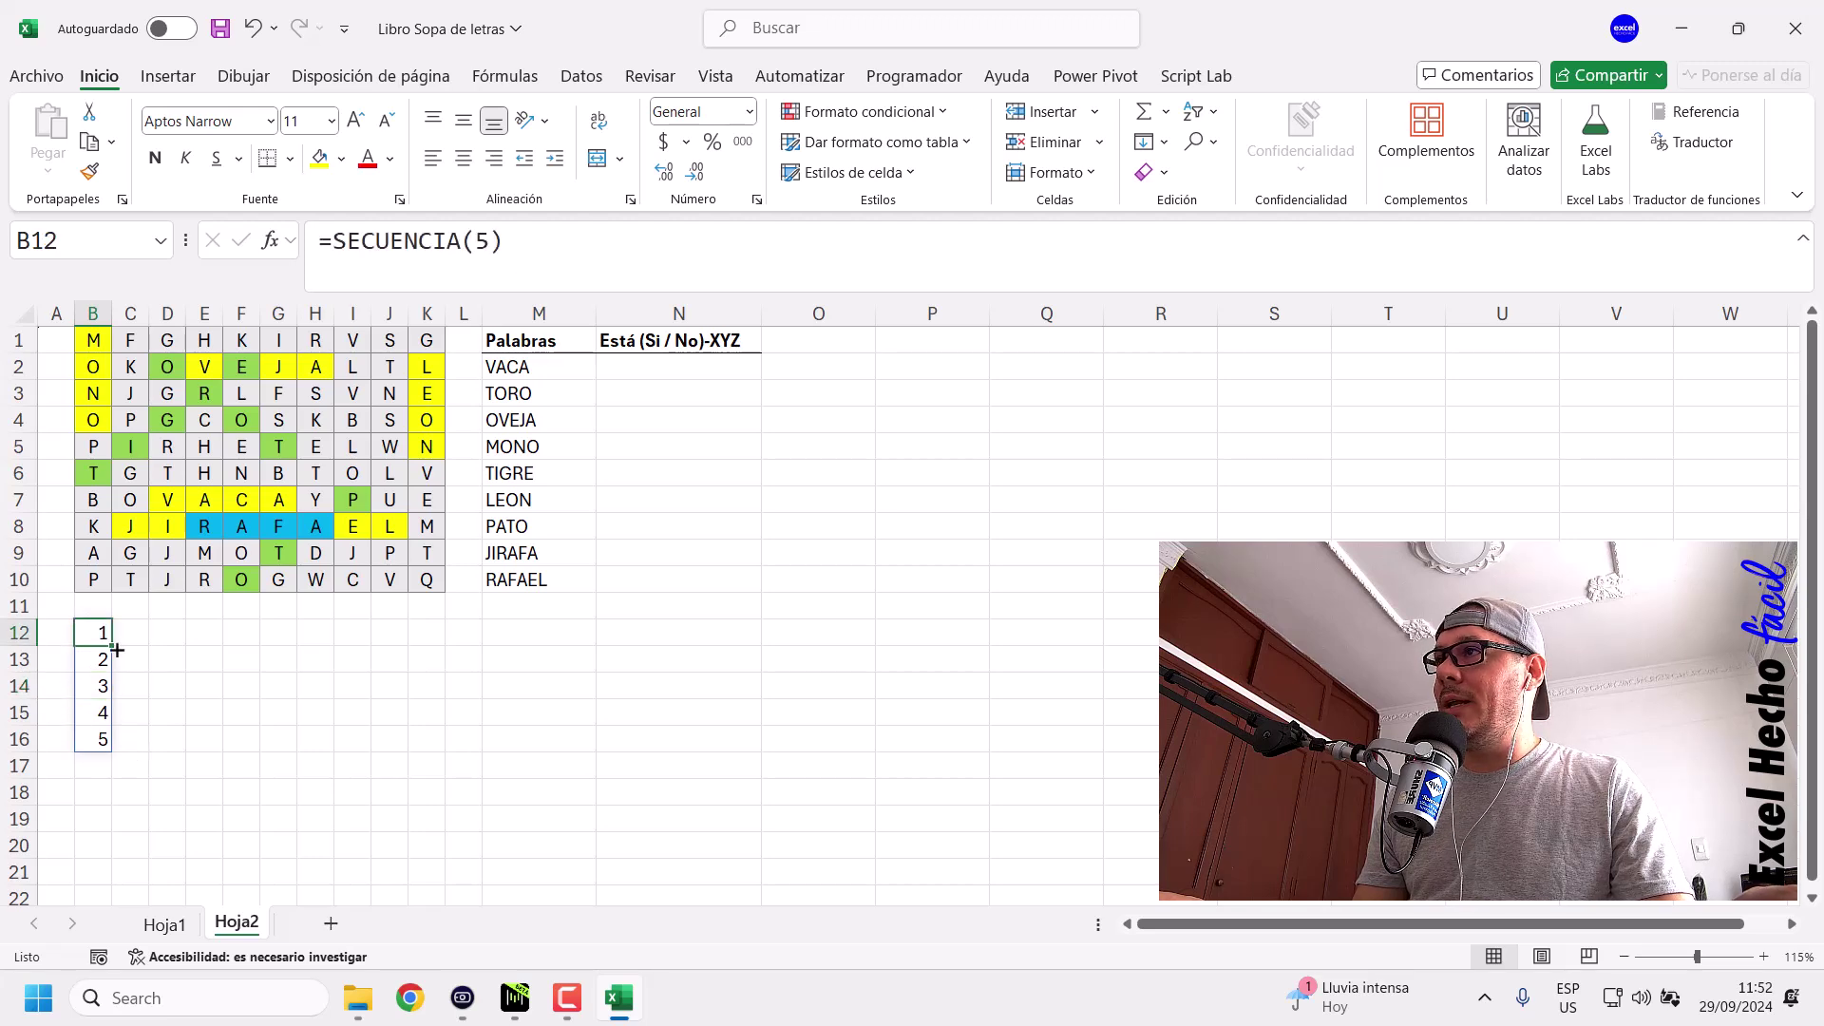
{"action": "key", "text": "Delete"}
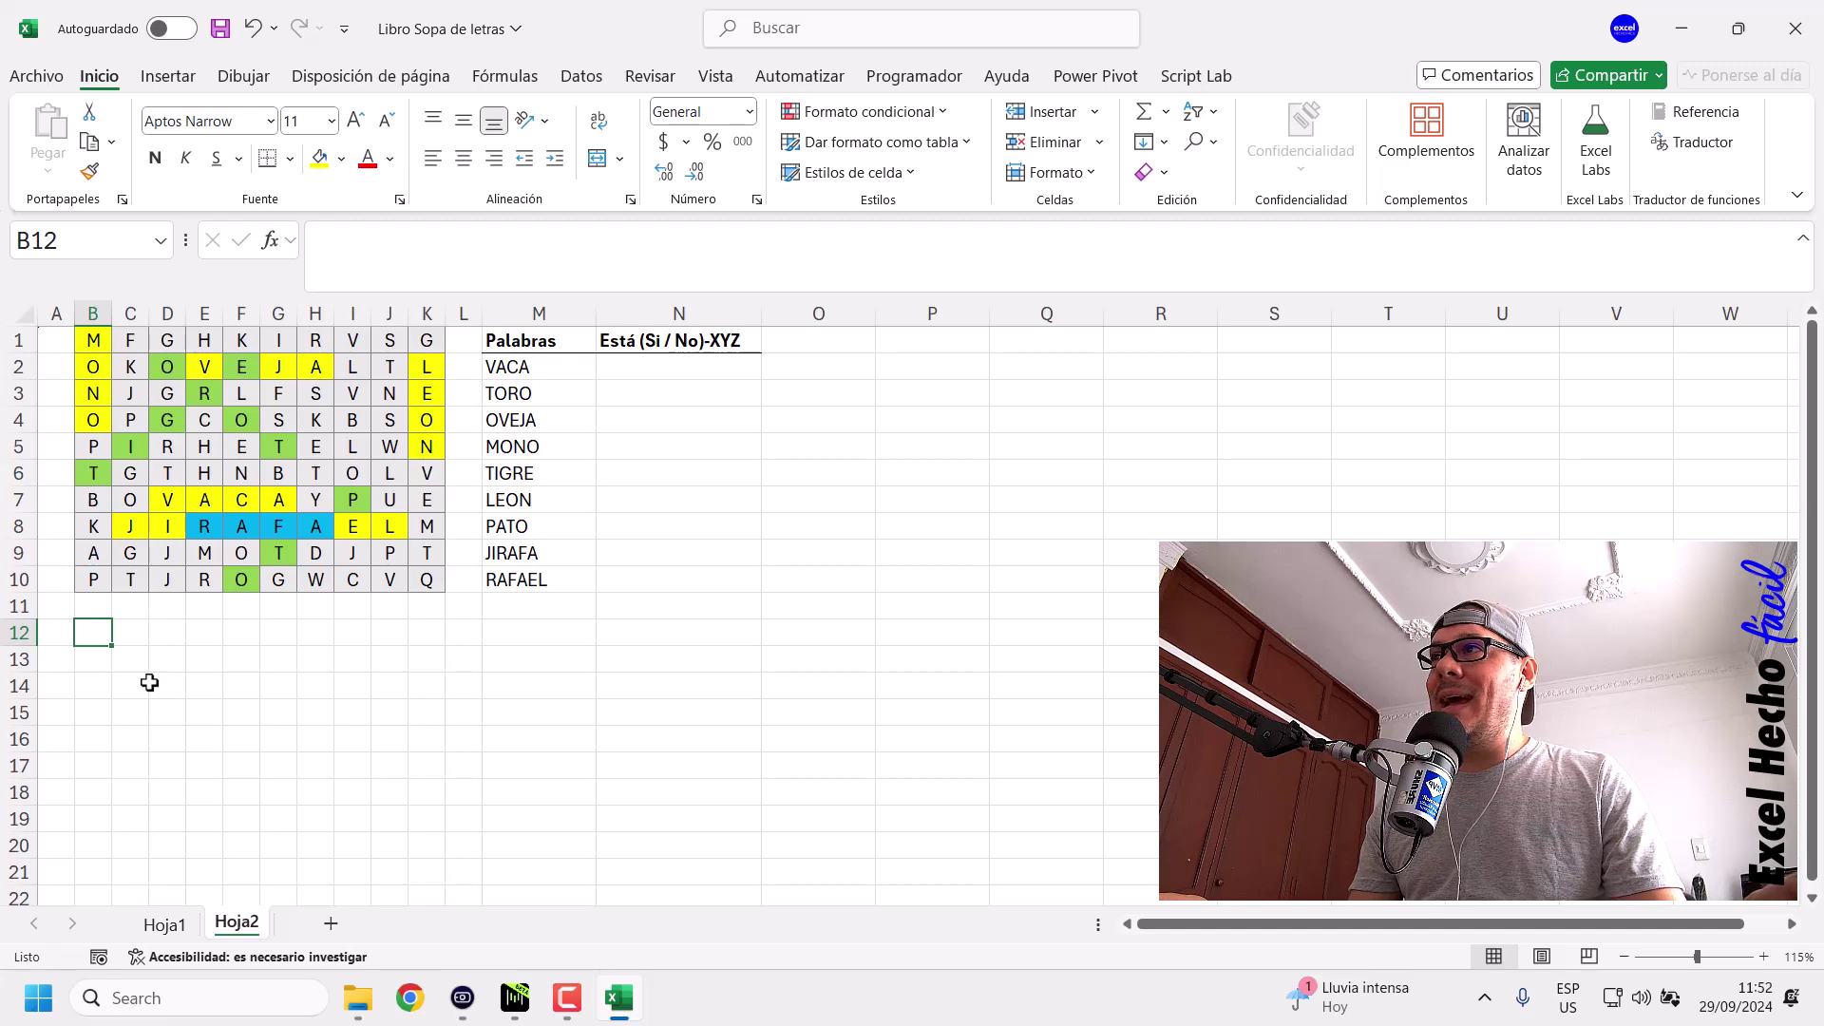
{"action": "type", "text": "Dyn"}
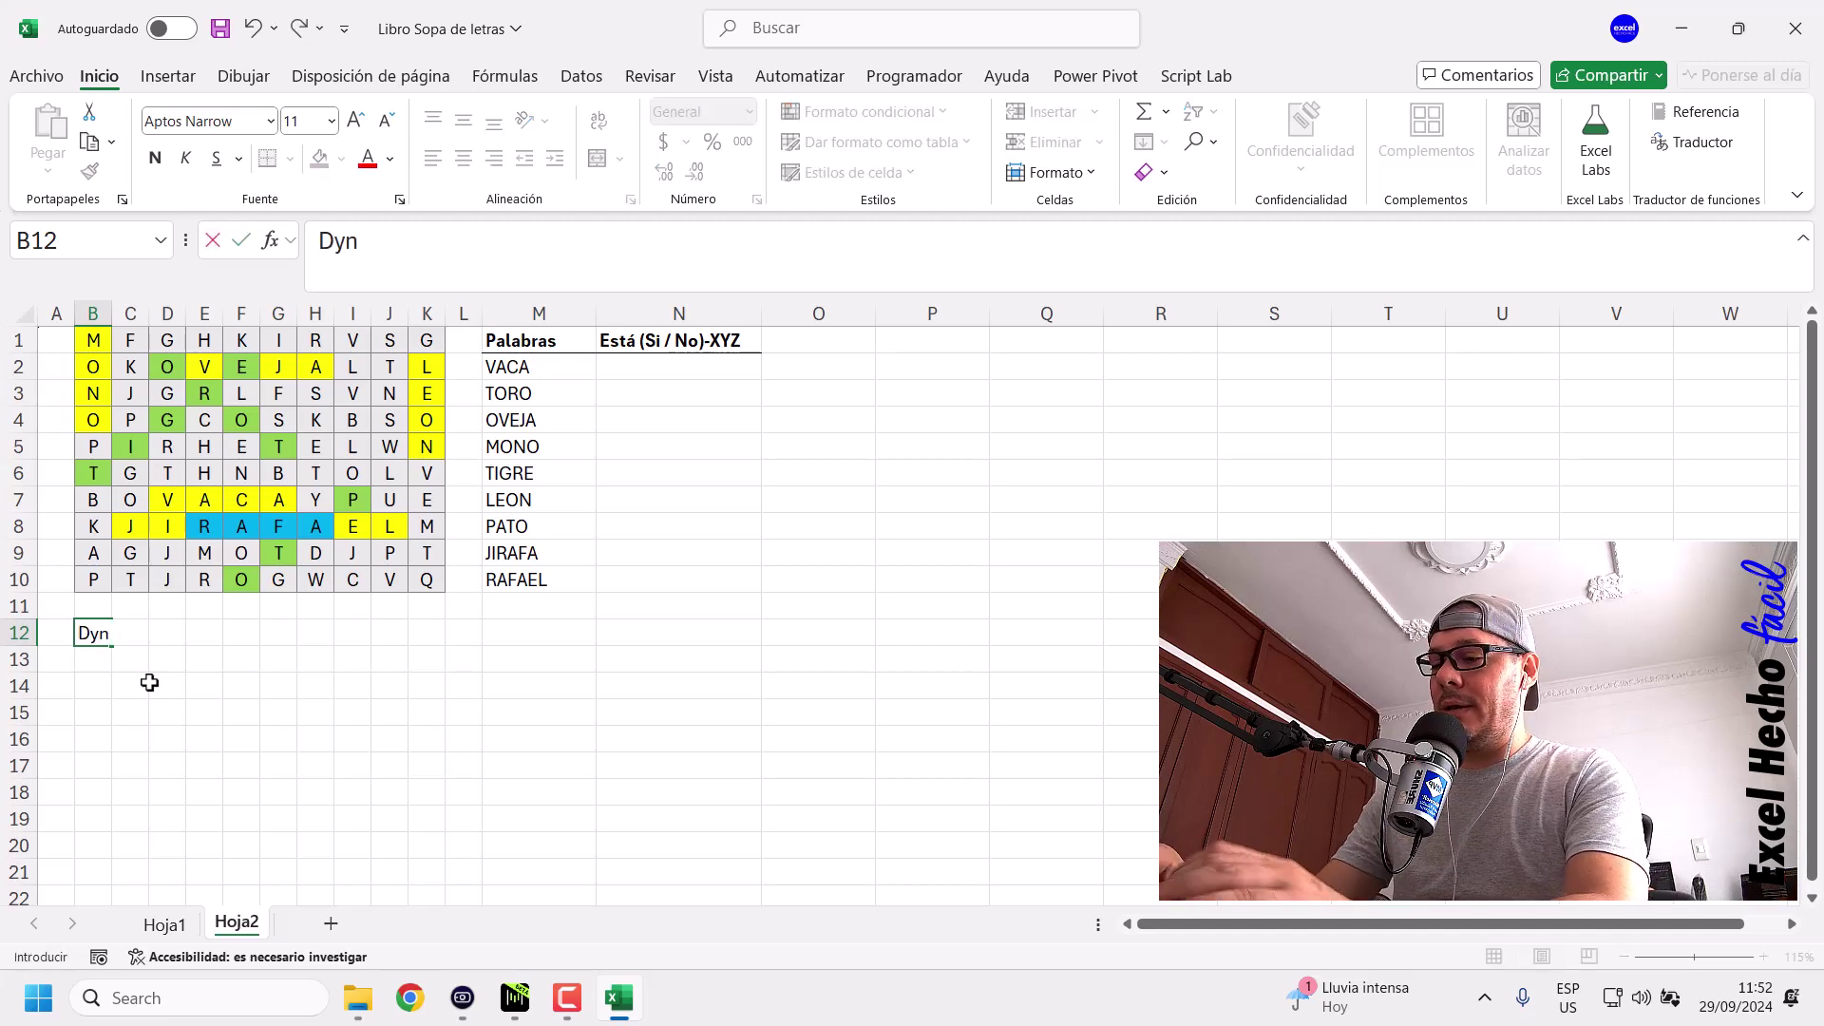
{"action": "type", "text": "amics A"}
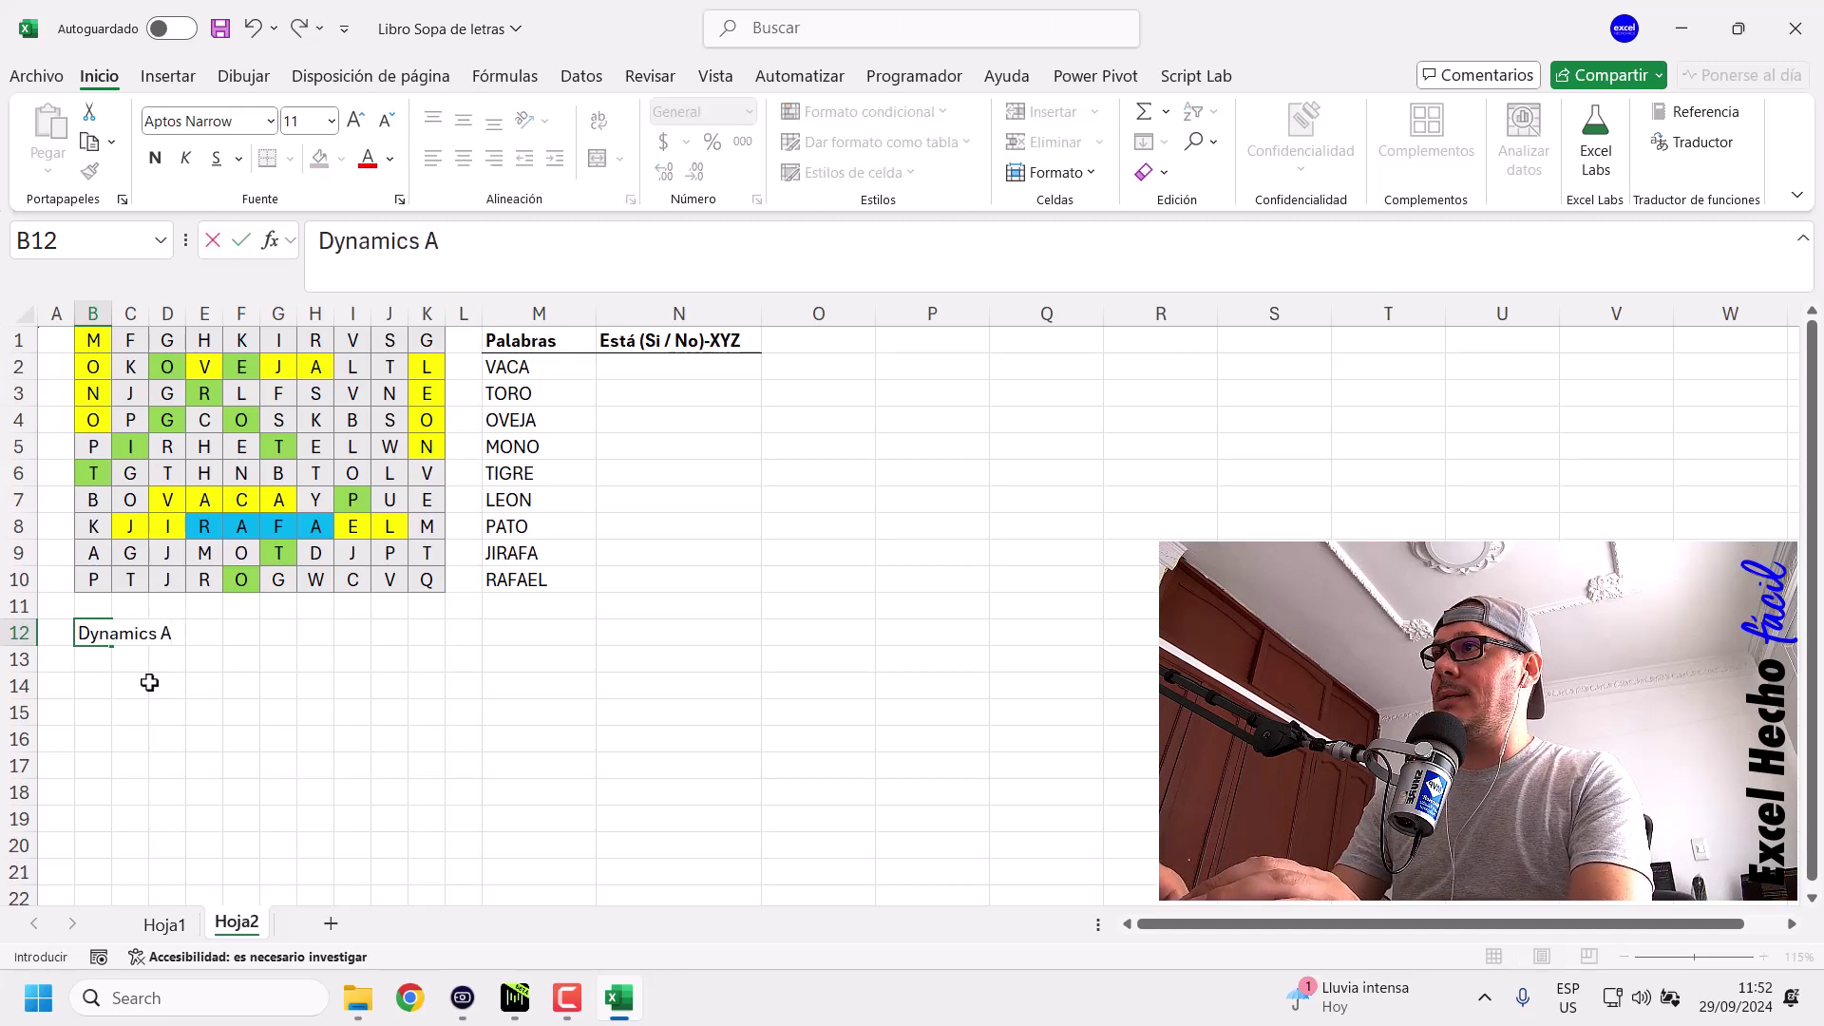
{"action": "key", "text": "BackSpace"}
{"action": "key", "text": "BackSpace"}
{"action": "key", "text": "BackSpace"}
{"action": "key", "text": "BackSpace"}
{"action": "key", "text": "BackSpace"}
{"action": "key", "text": "BackSpace"}
{"action": "key", "text": "BackSpace"}
{"action": "key", "text": "BackSpace"}
{"action": "key", "text": "BackSpace"}
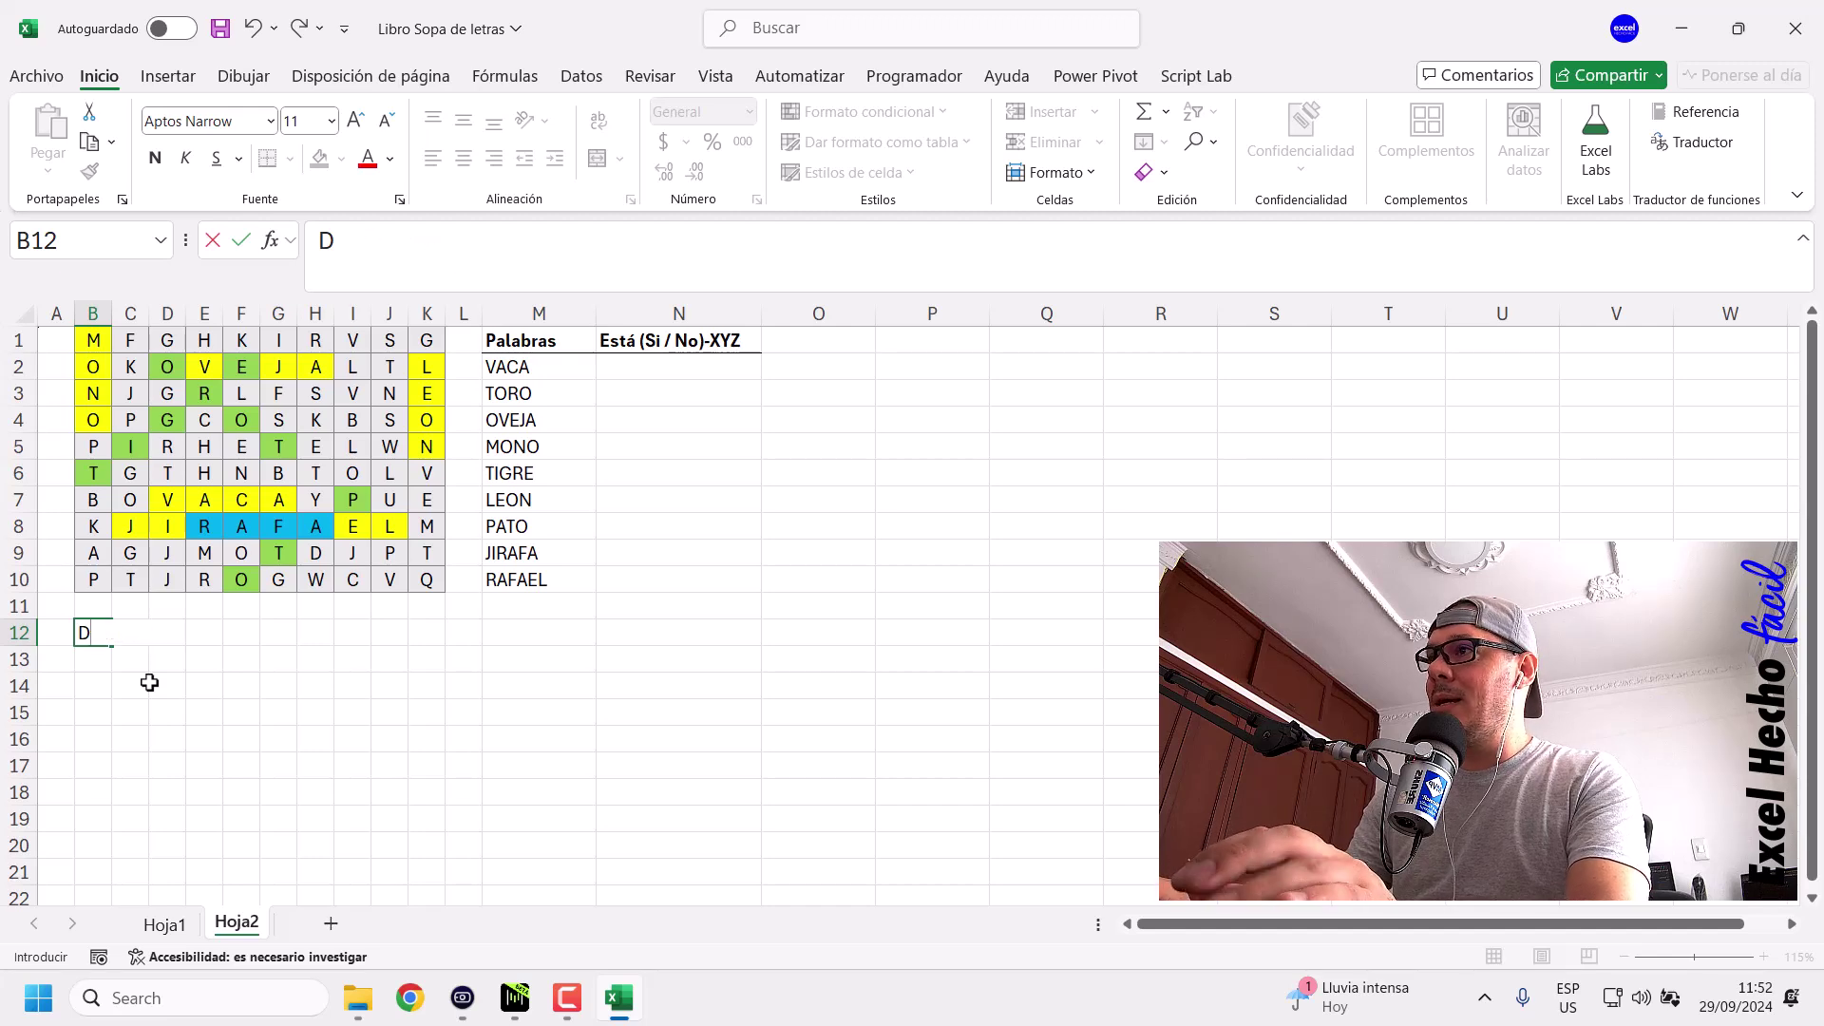
{"action": "type", "text": "inamiy"}
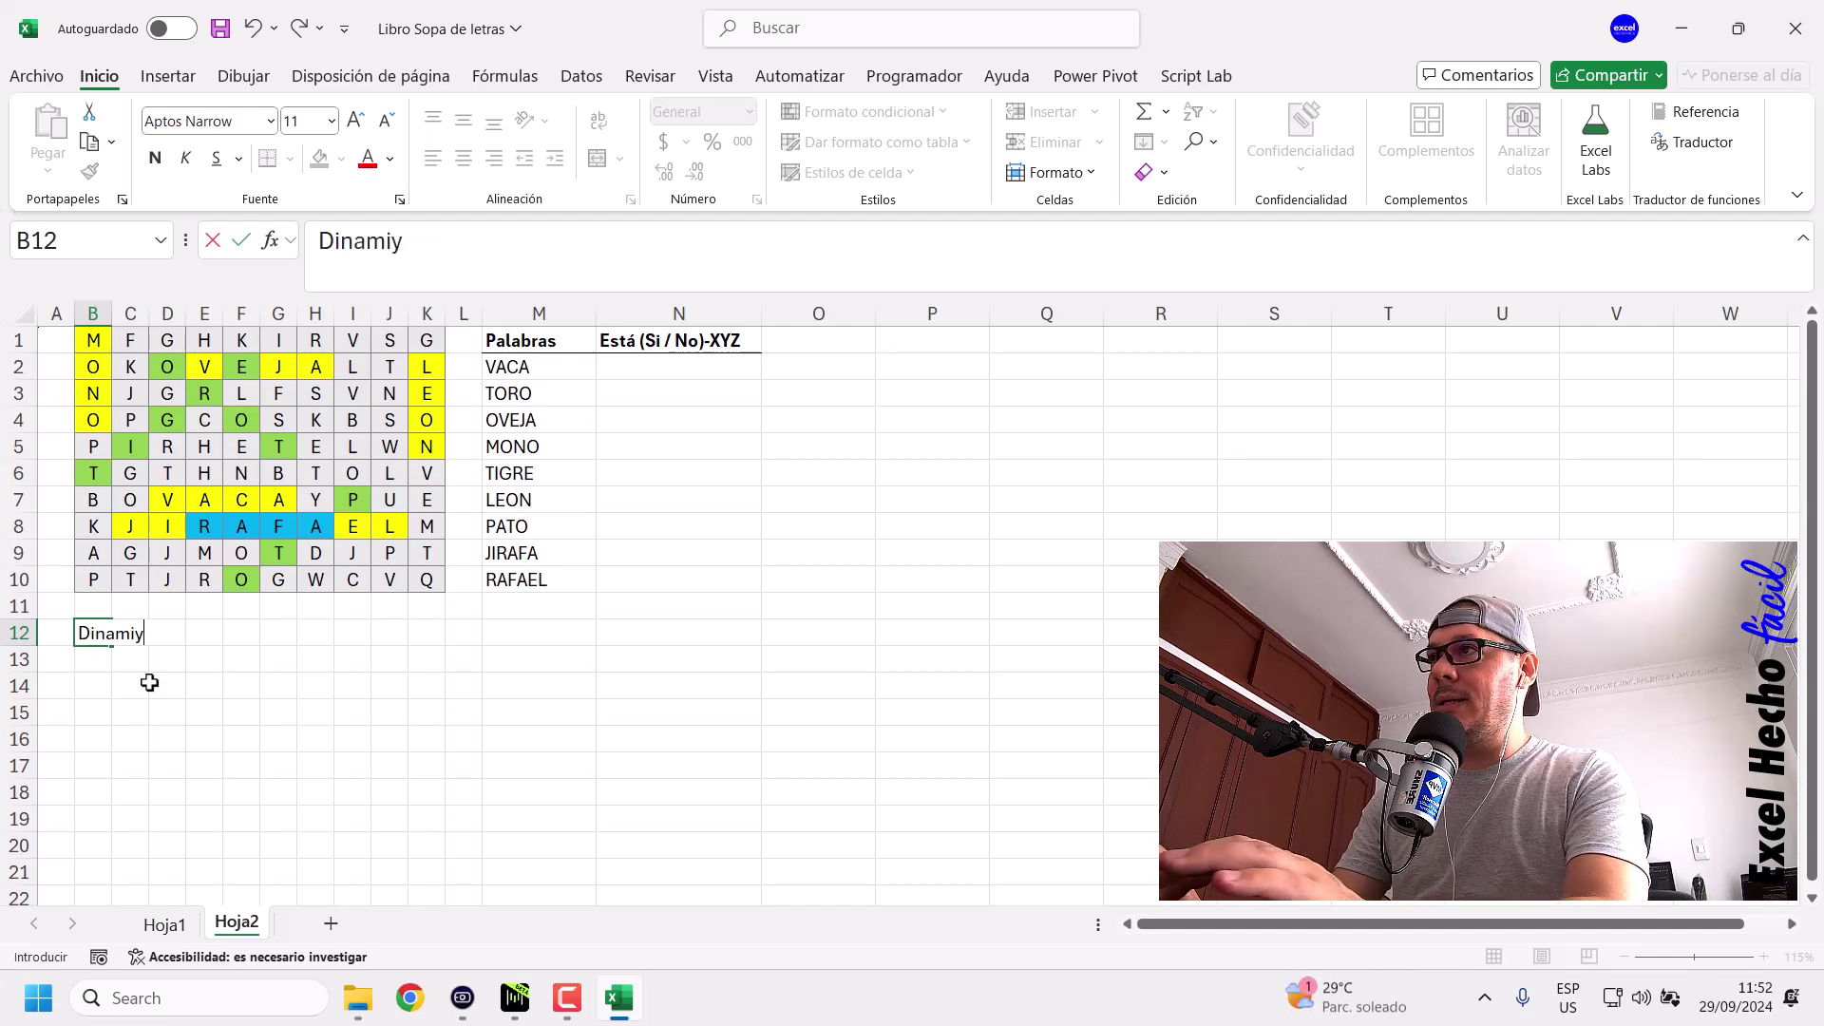
{"action": "key", "text": "BackSpace"}
{"action": "key", "text": "BackSpace"}
{"action": "type", "text": "yc"}
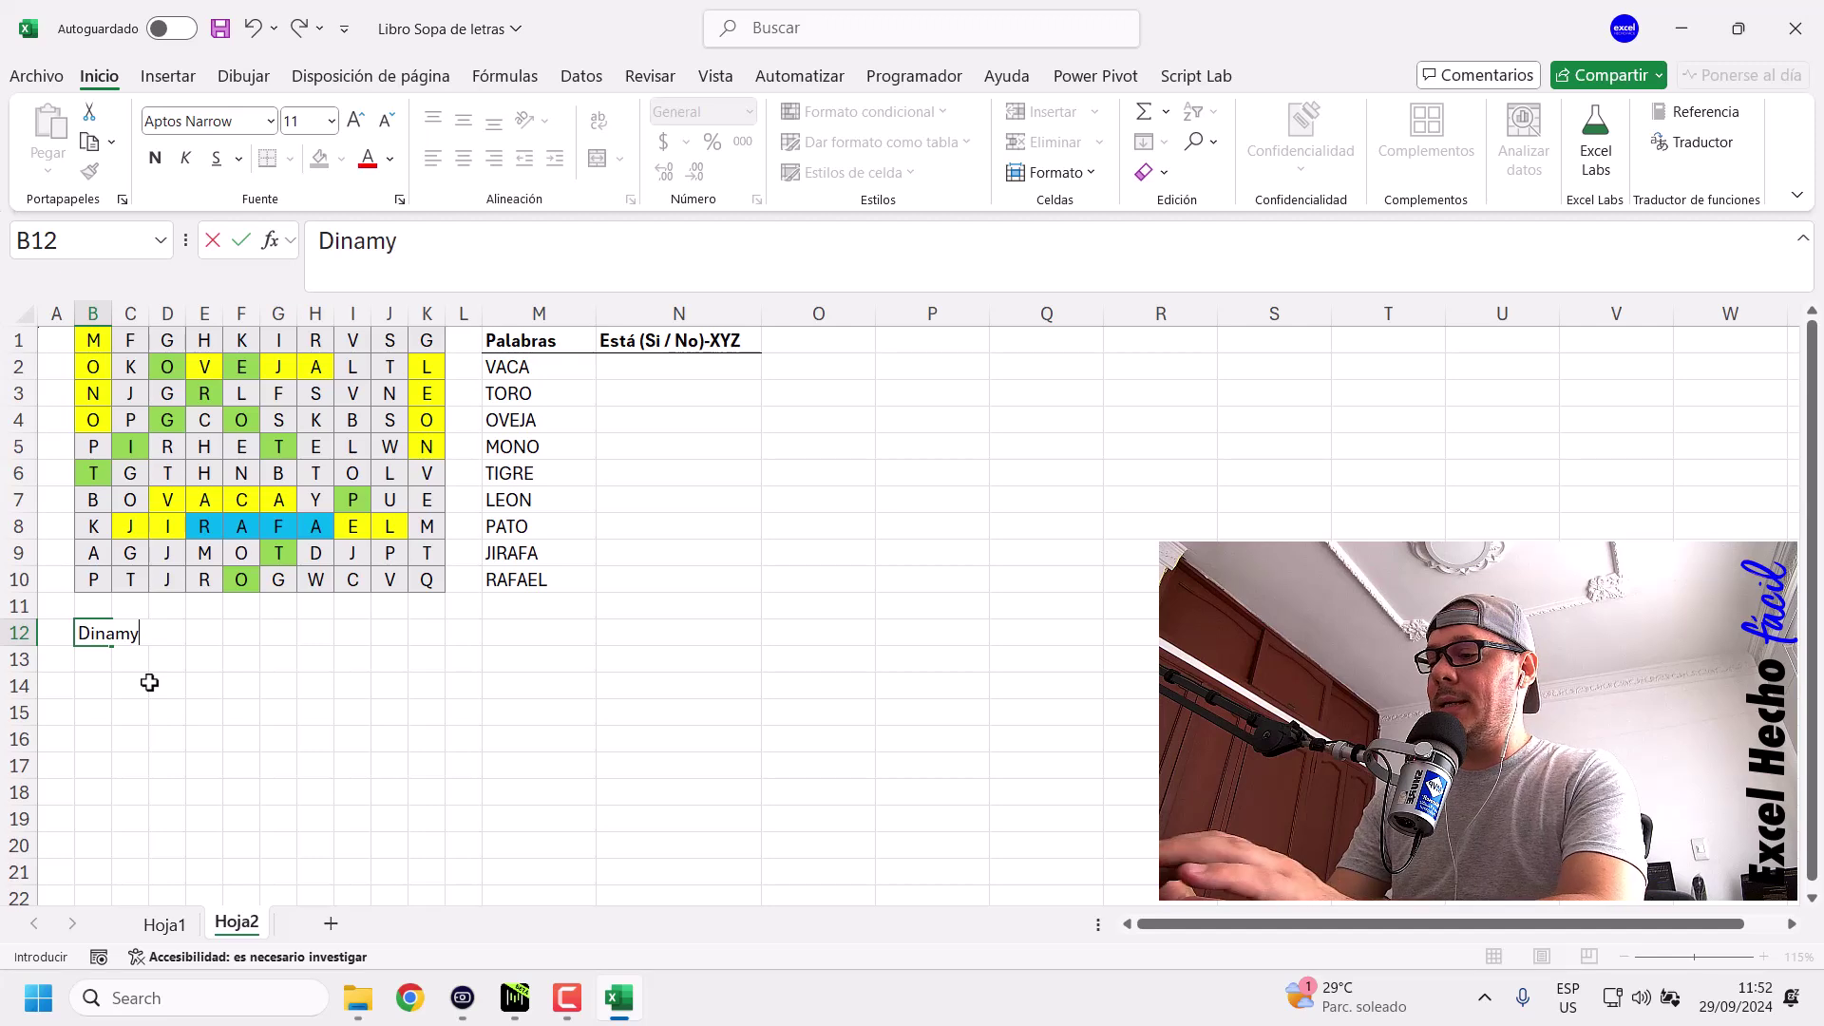
{"action": "type", "text": "s"}
{"action": "key", "text": "BackSpace"}
{"action": "key", "text": "BackSpace"}
{"action": "key", "text": "BackSpace"}
{"action": "key", "text": "BackSpace"}
{"action": "key", "text": "BackSpace"}
{"action": "key", "text": "BackSpace"}
{"action": "key", "text": "BackSpace"}
{"action": "type", "text": "ynami"}
{"action": "key", "text": "BackSpace"}
{"action": "key", "text": "BackSpace"}
{"action": "key", "text": "BackSpace"}
{"action": "key", "text": "BackSpace"}
{"action": "key", "text": "BackSpace"}
{"action": "type", "text": "Arrays"}
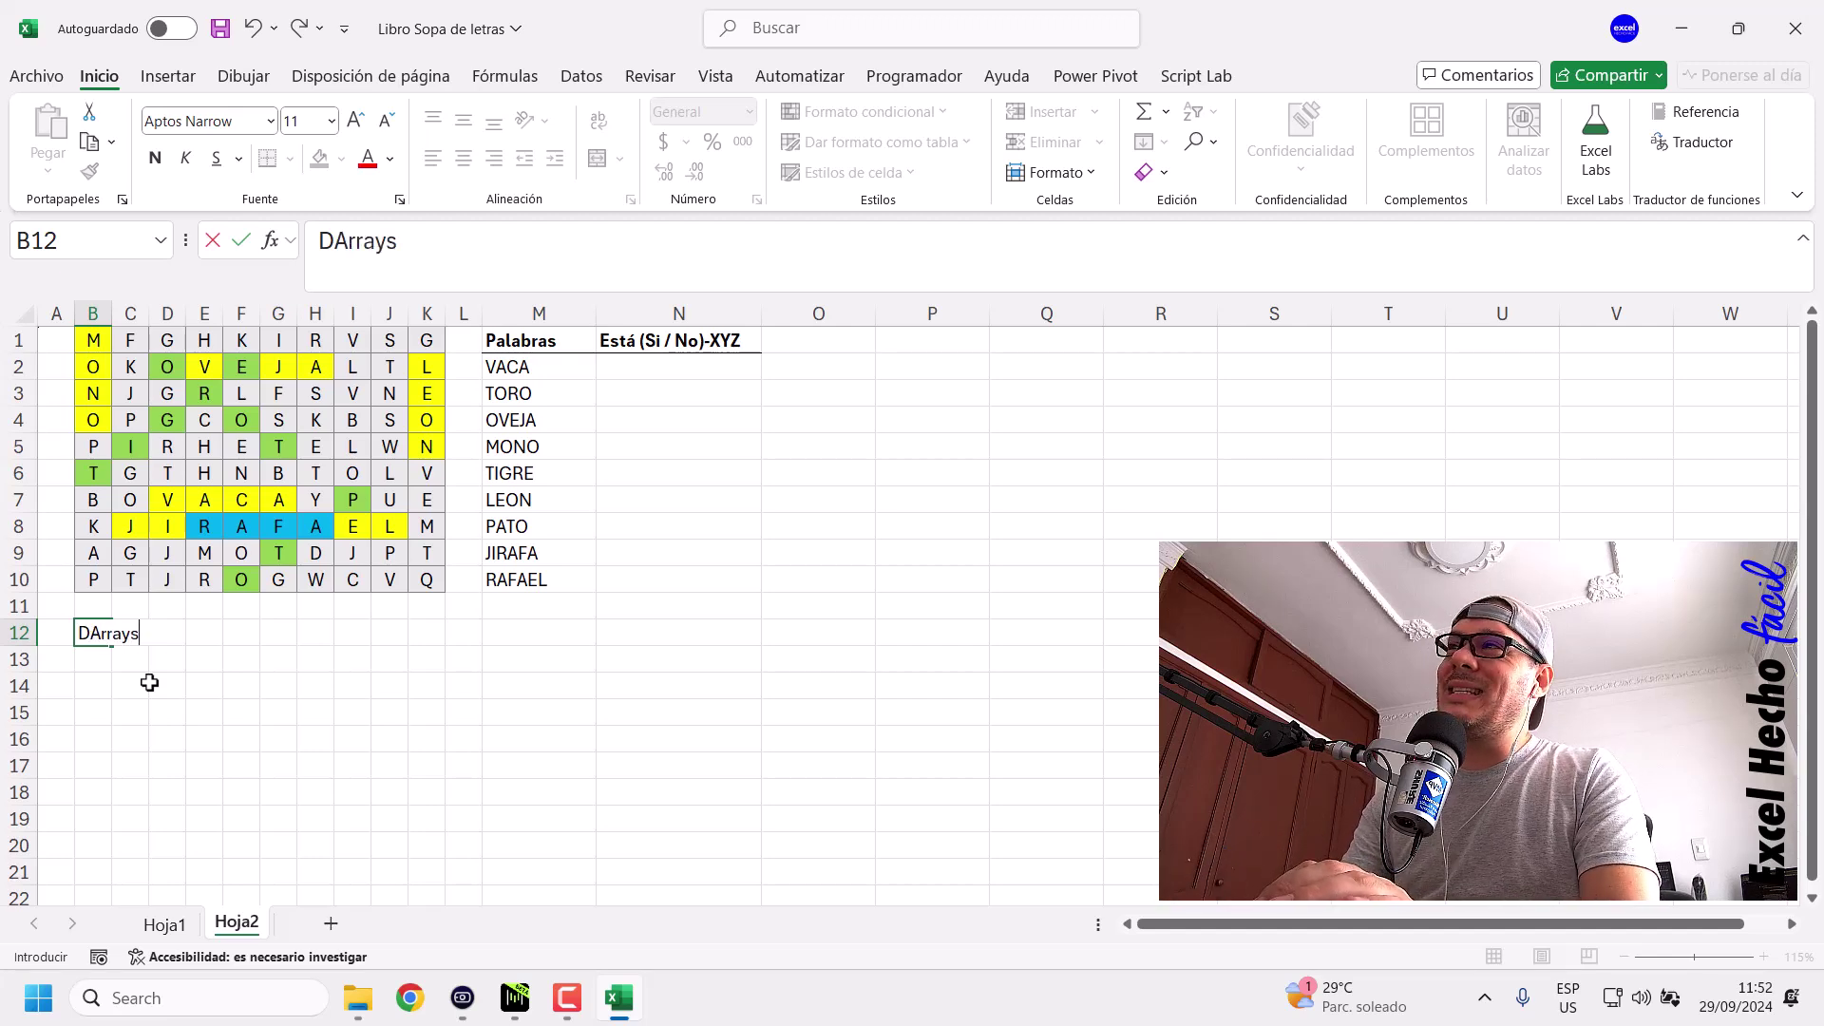
{"action": "key", "text": "Escape"}
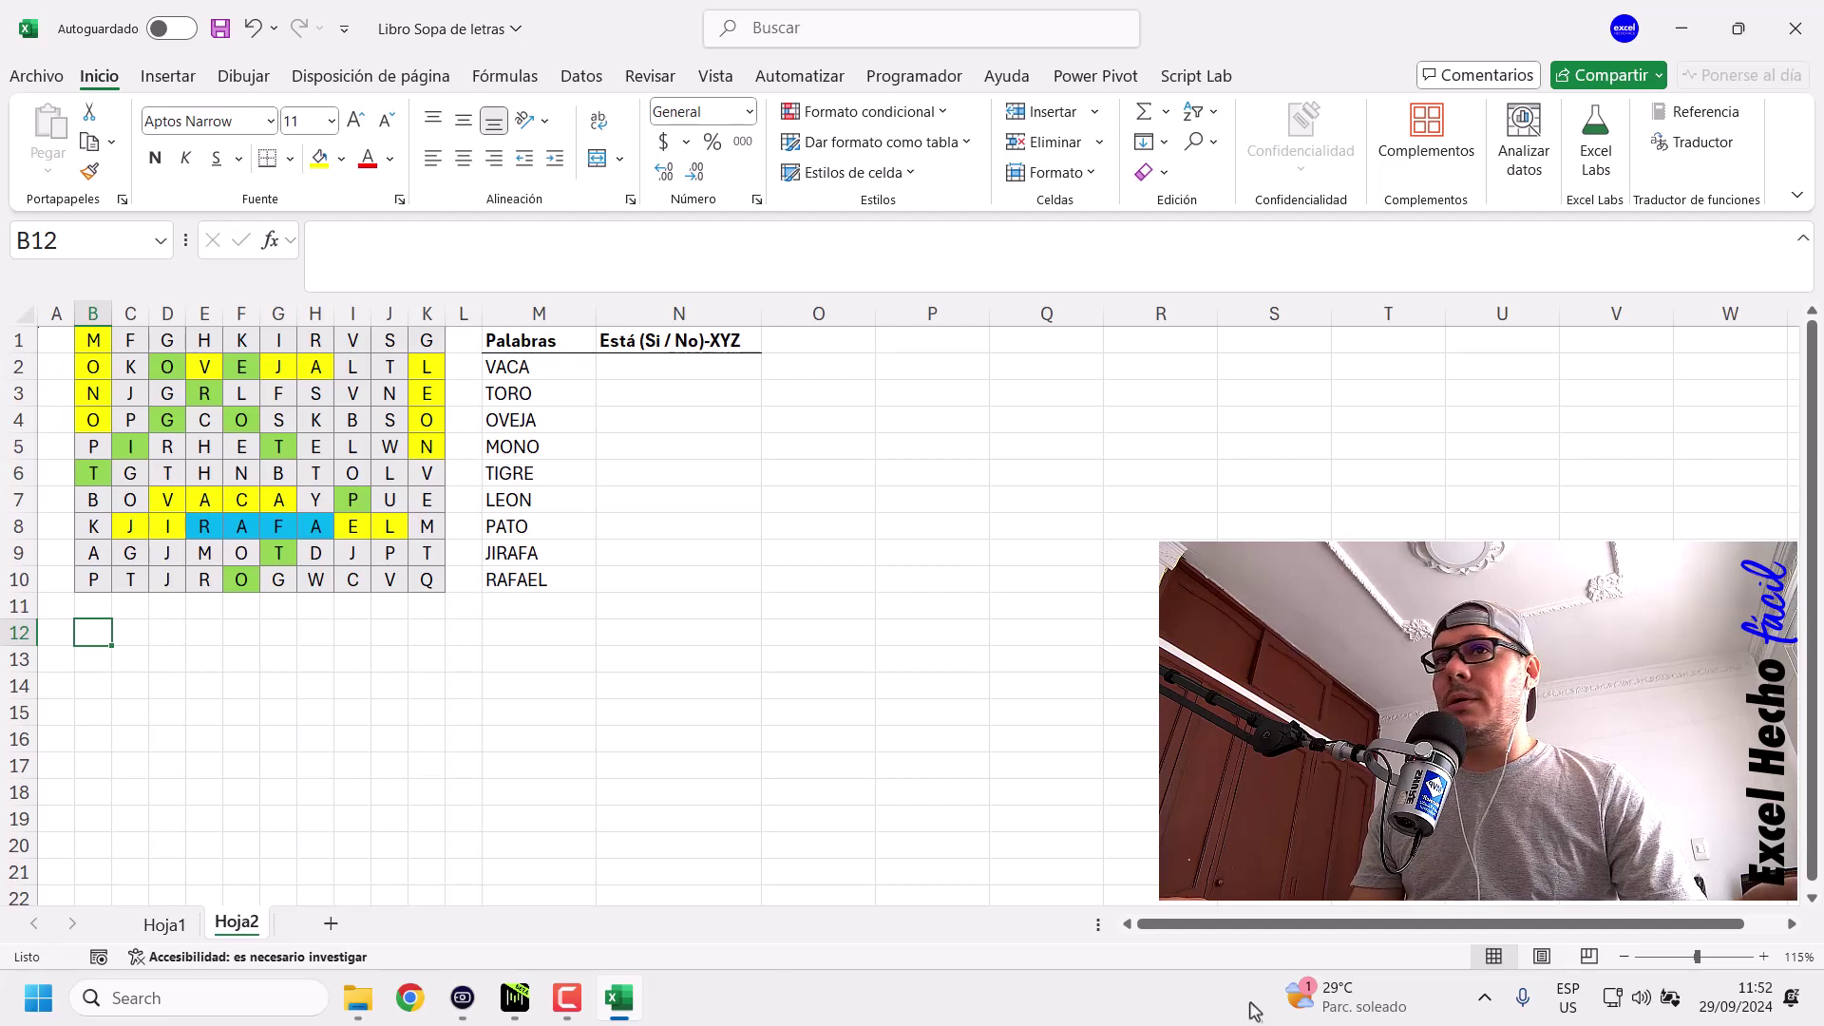
{"action": "left_click", "coordinate": [1486, 1004]}
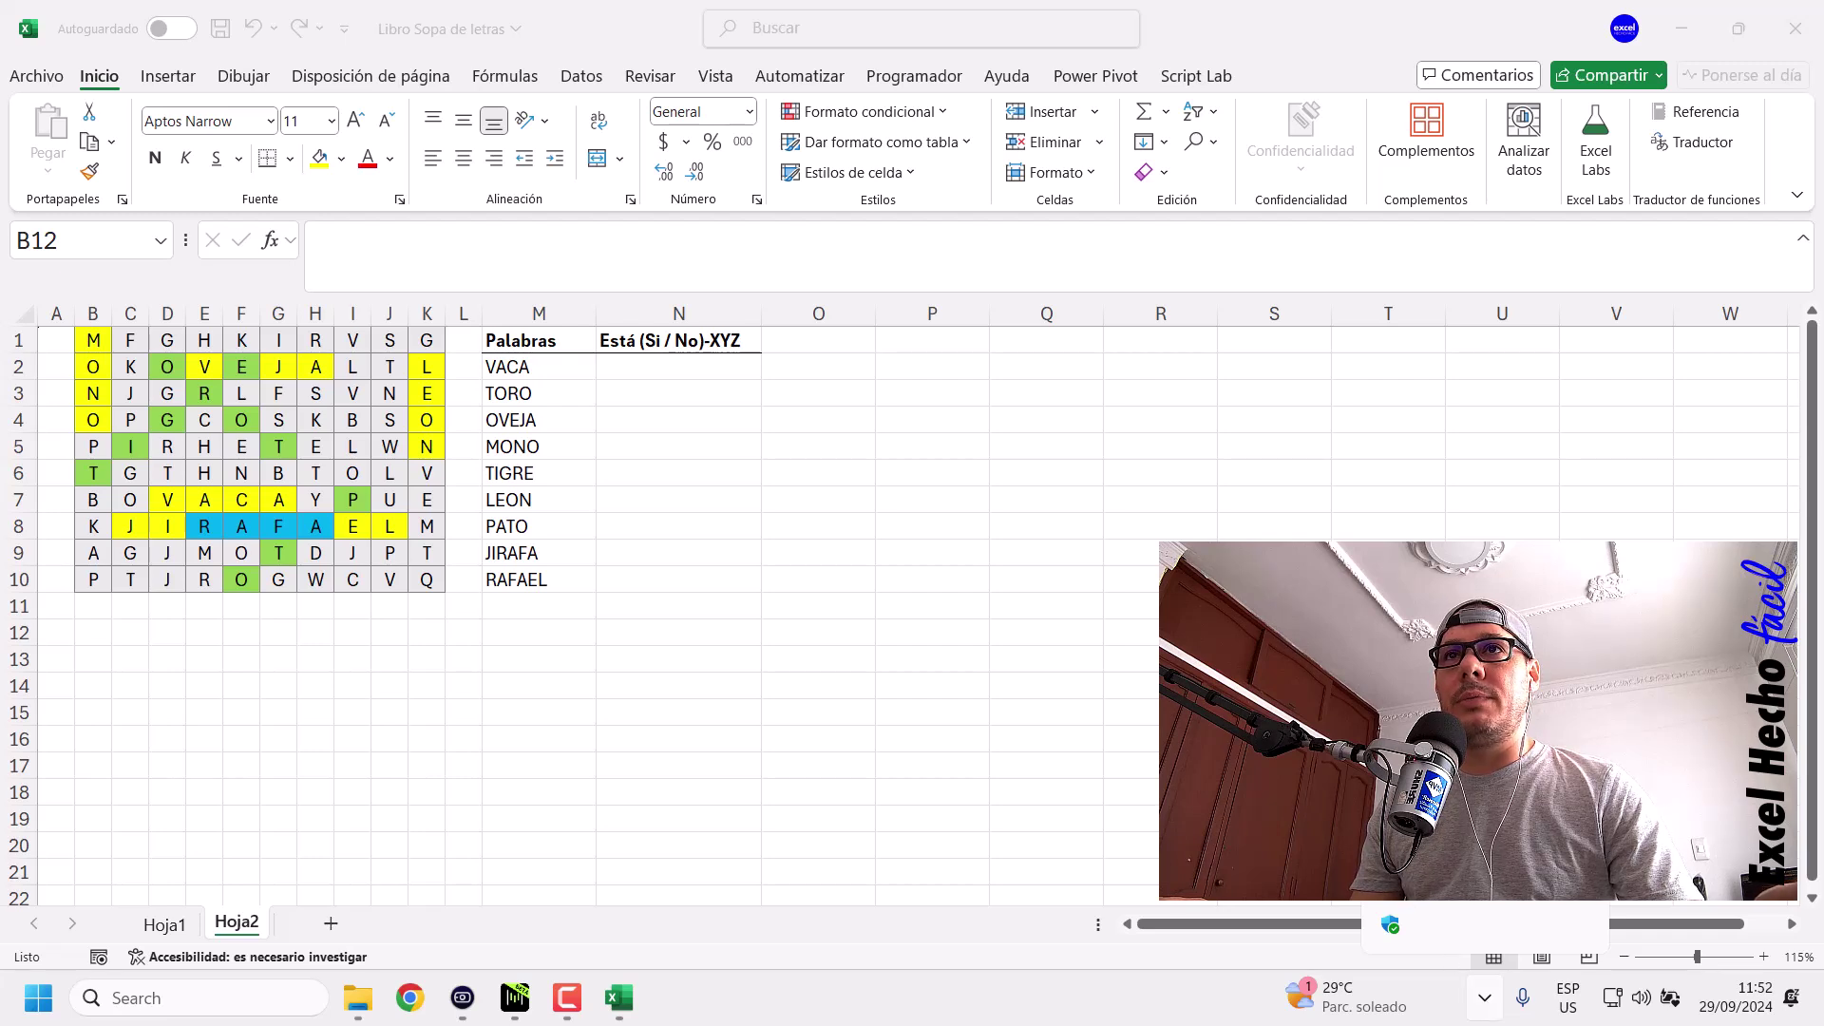
{"action": "left_click", "coordinate": [1108, 1008]}
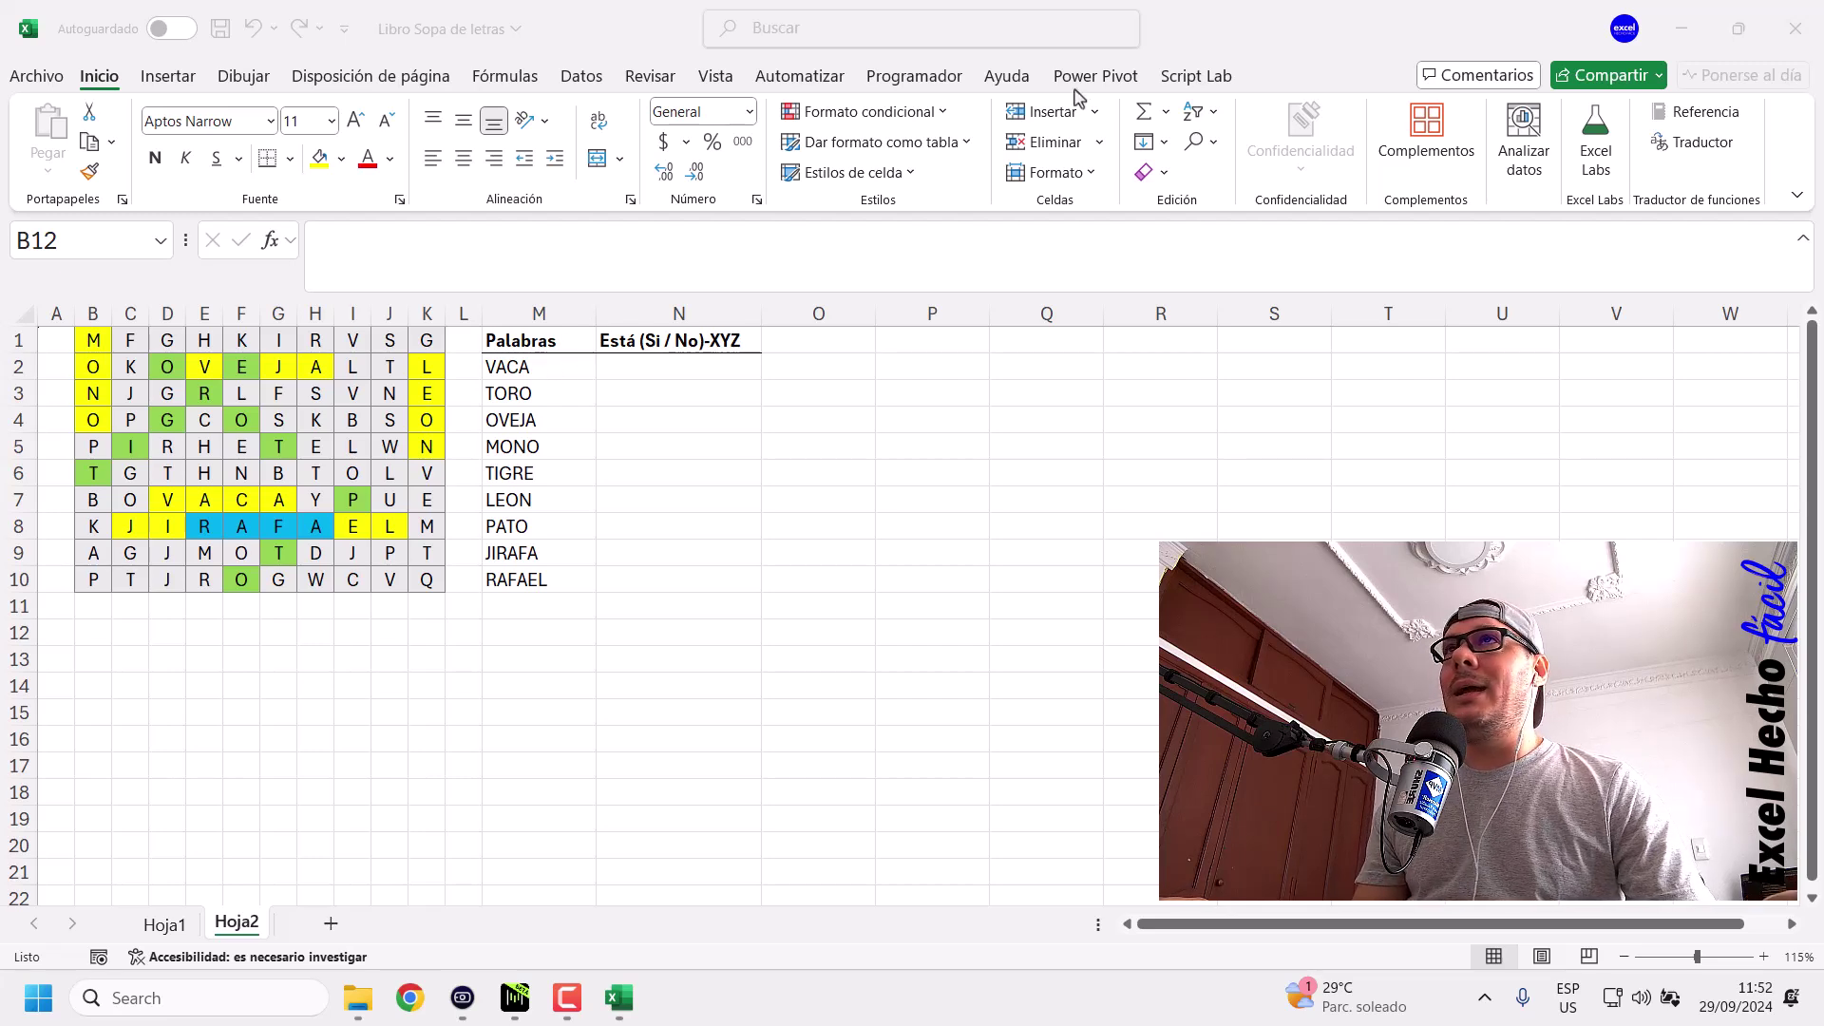
{"action": "left_click", "coordinate": [1189, 50]}
Enter the sample answer Si-BOVACAYPUE in N2 for the word VACA, in the answer column beside the word list.
{"action": "left_click_drag", "start_coordinate": [647, 366], "coordinate": [656, 559]}
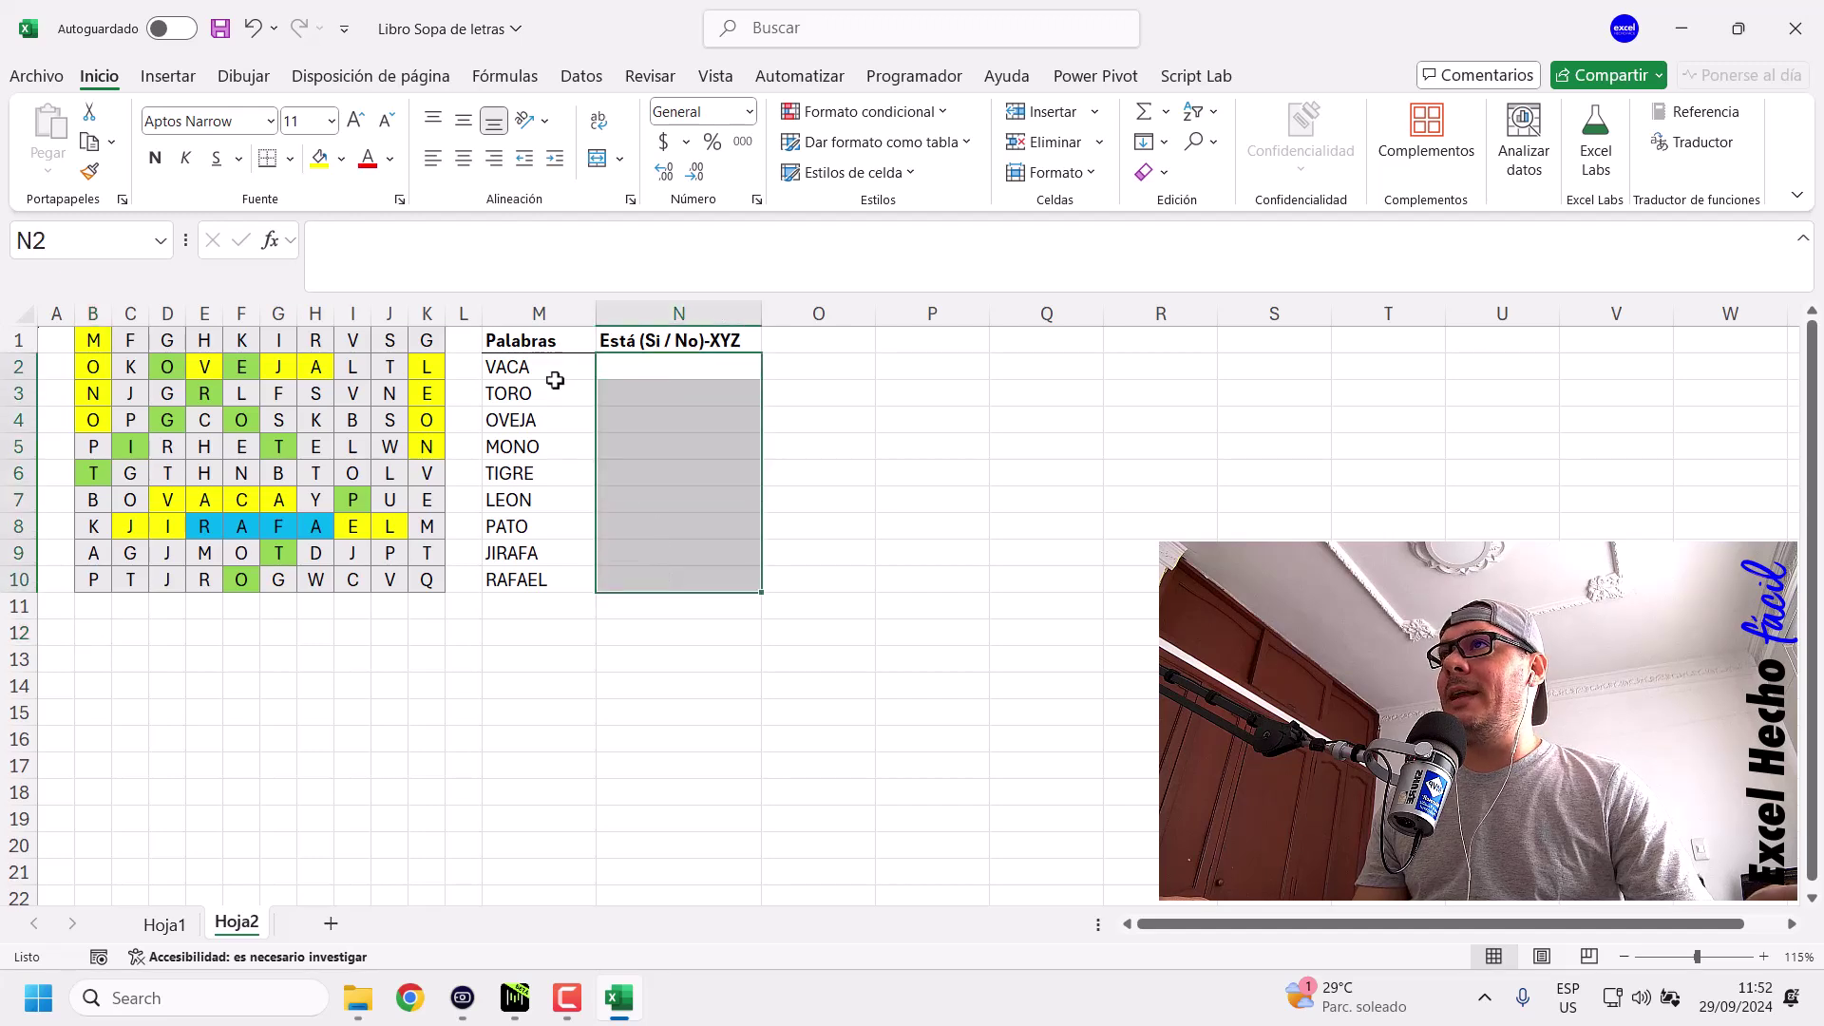
{"action": "left_click_drag", "start_coordinate": [549, 367], "coordinate": [555, 558], "text": "ctrl"}
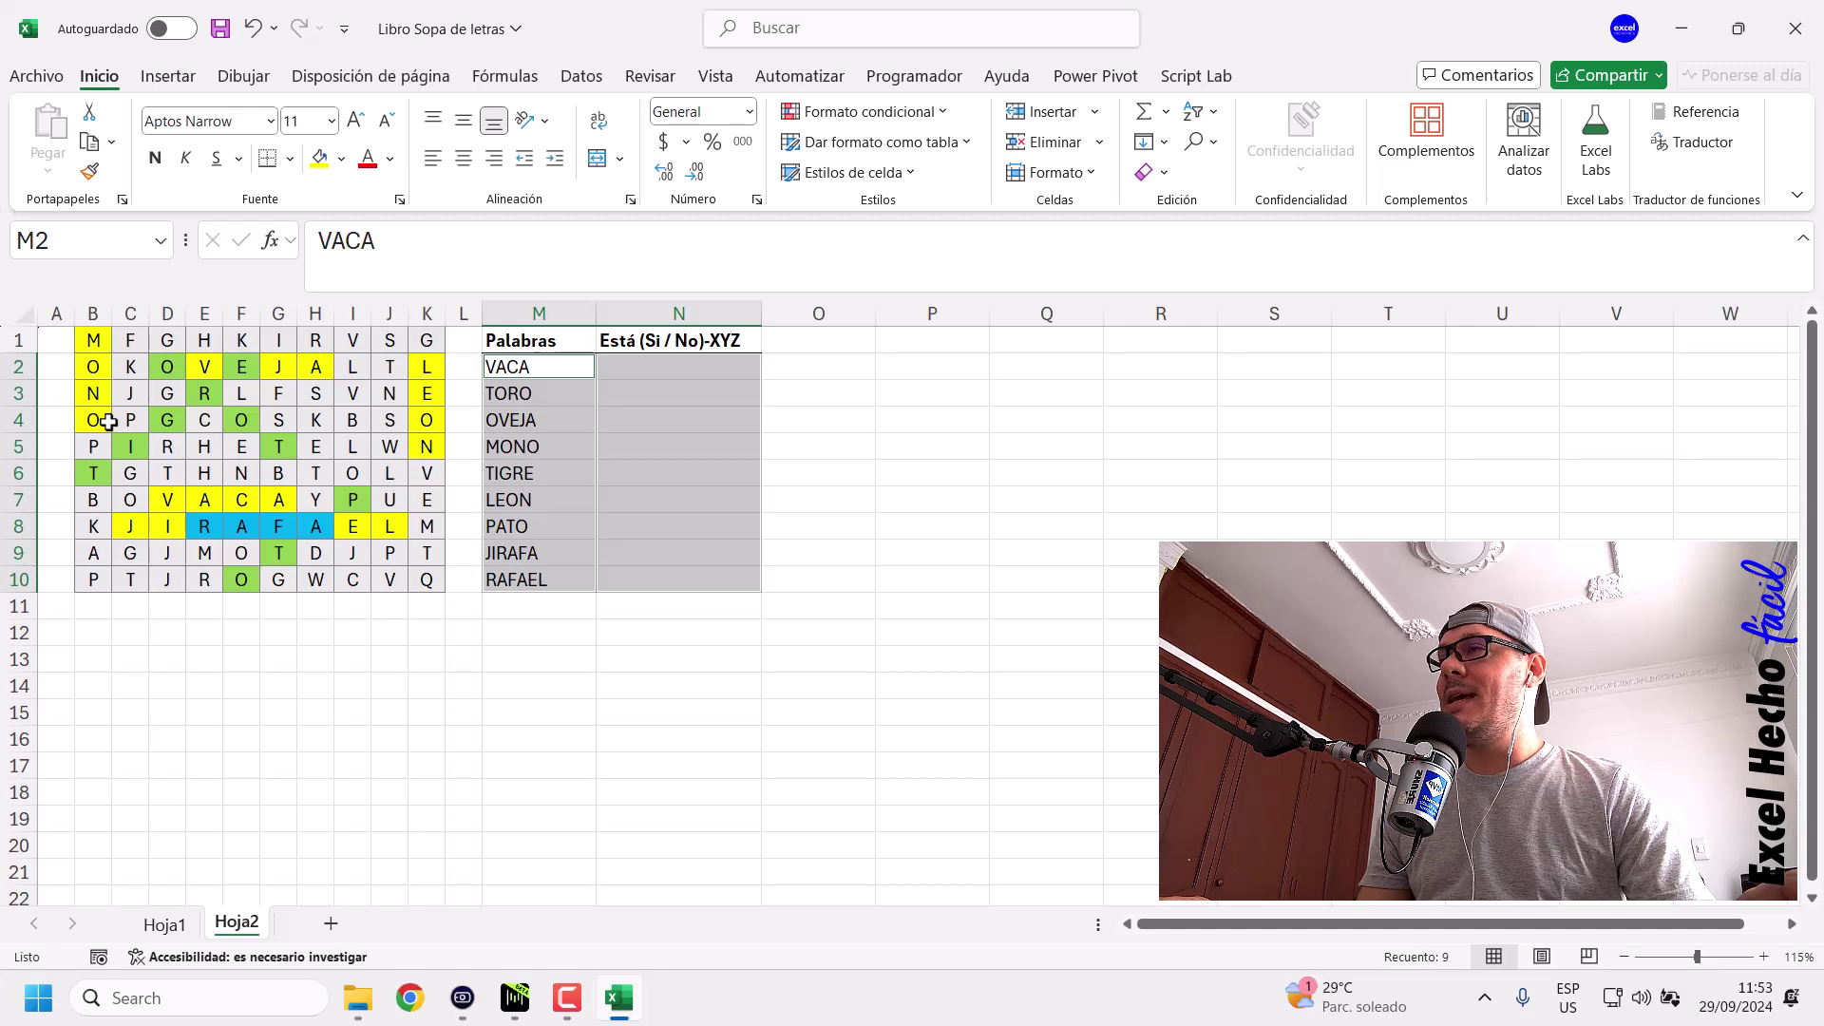
{"action": "left_click", "coordinate": [551, 370]}
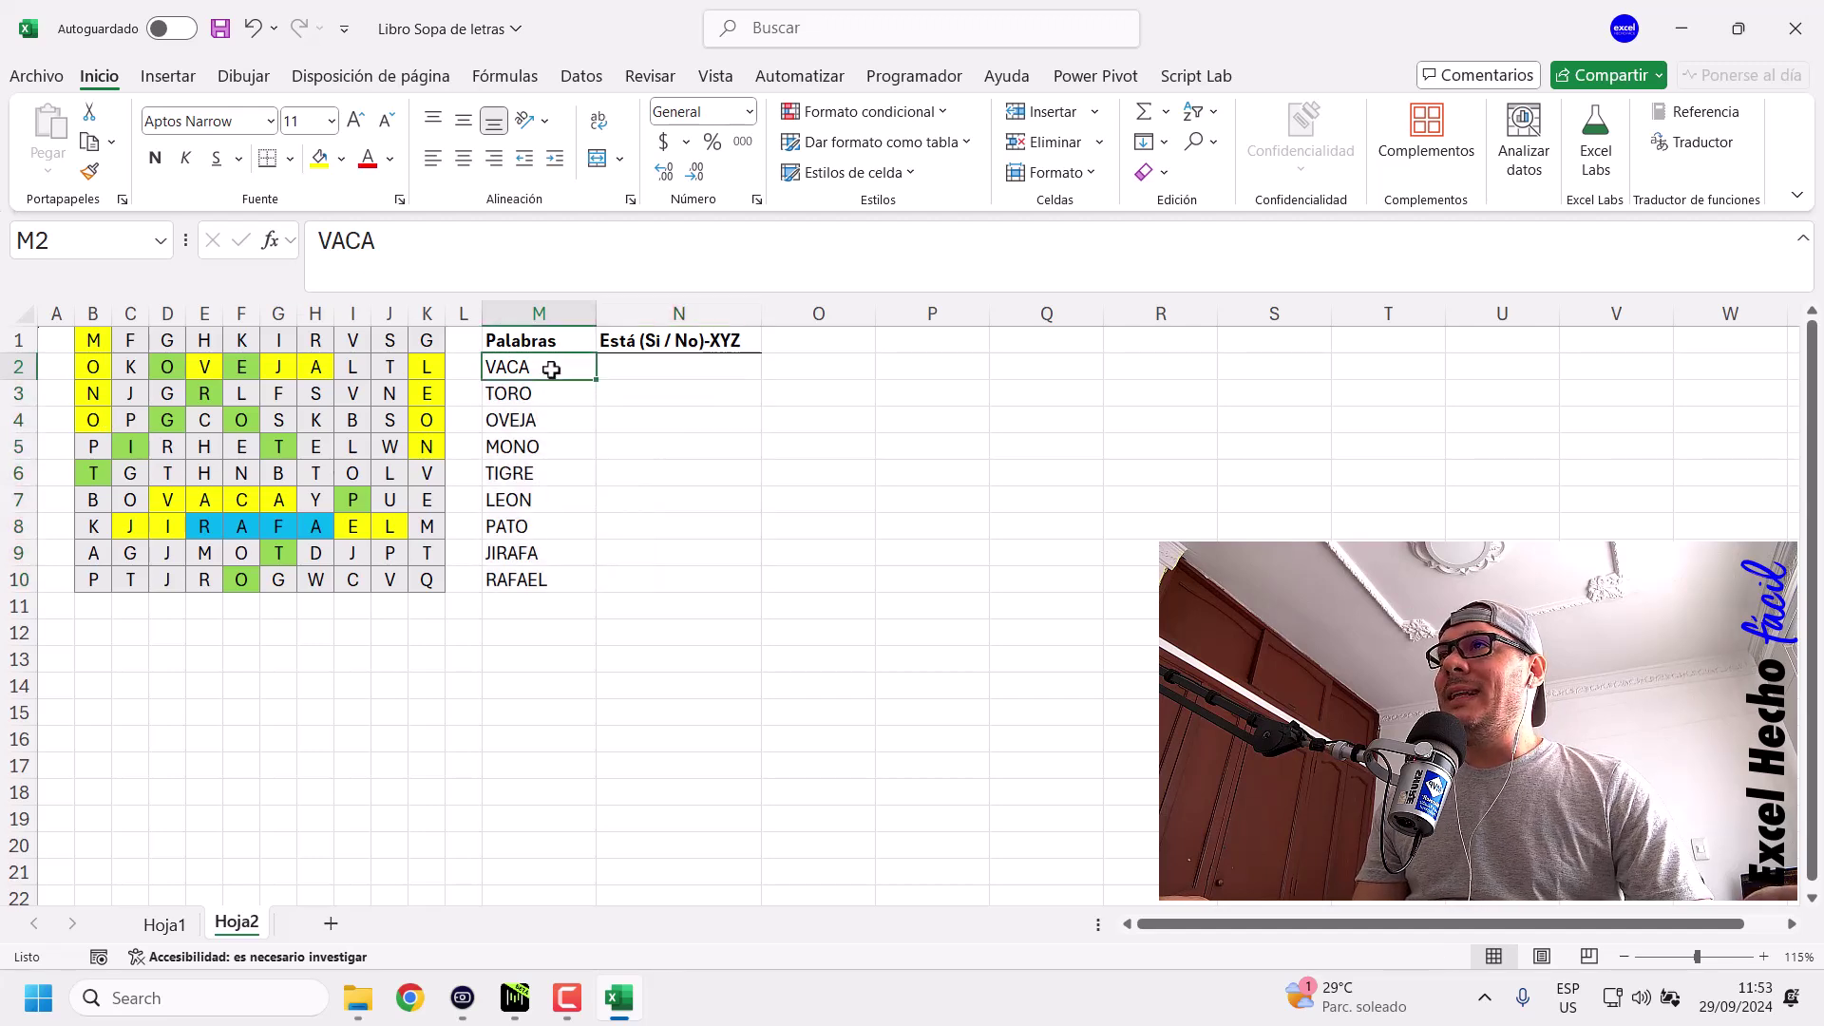
{"action": "left_click", "coordinate": [631, 372]}
{"action": "type", "text": "Si"}
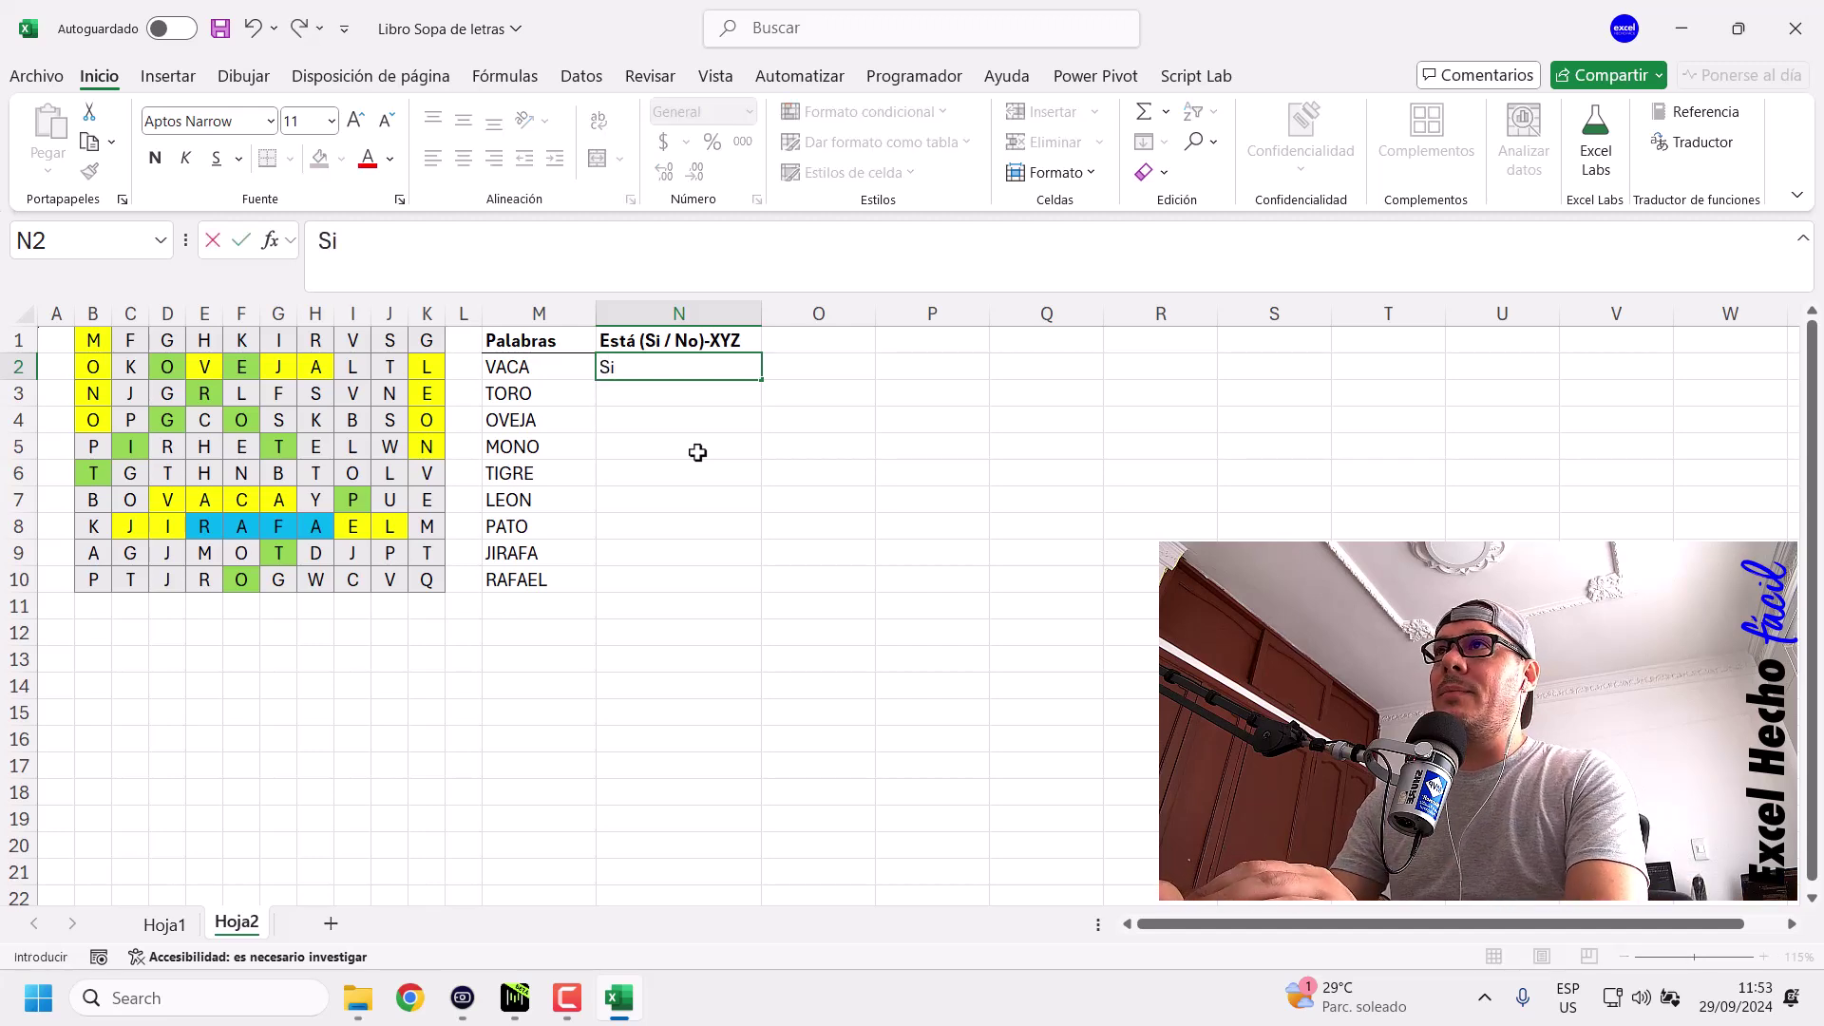
{"action": "type", "text": "-"}
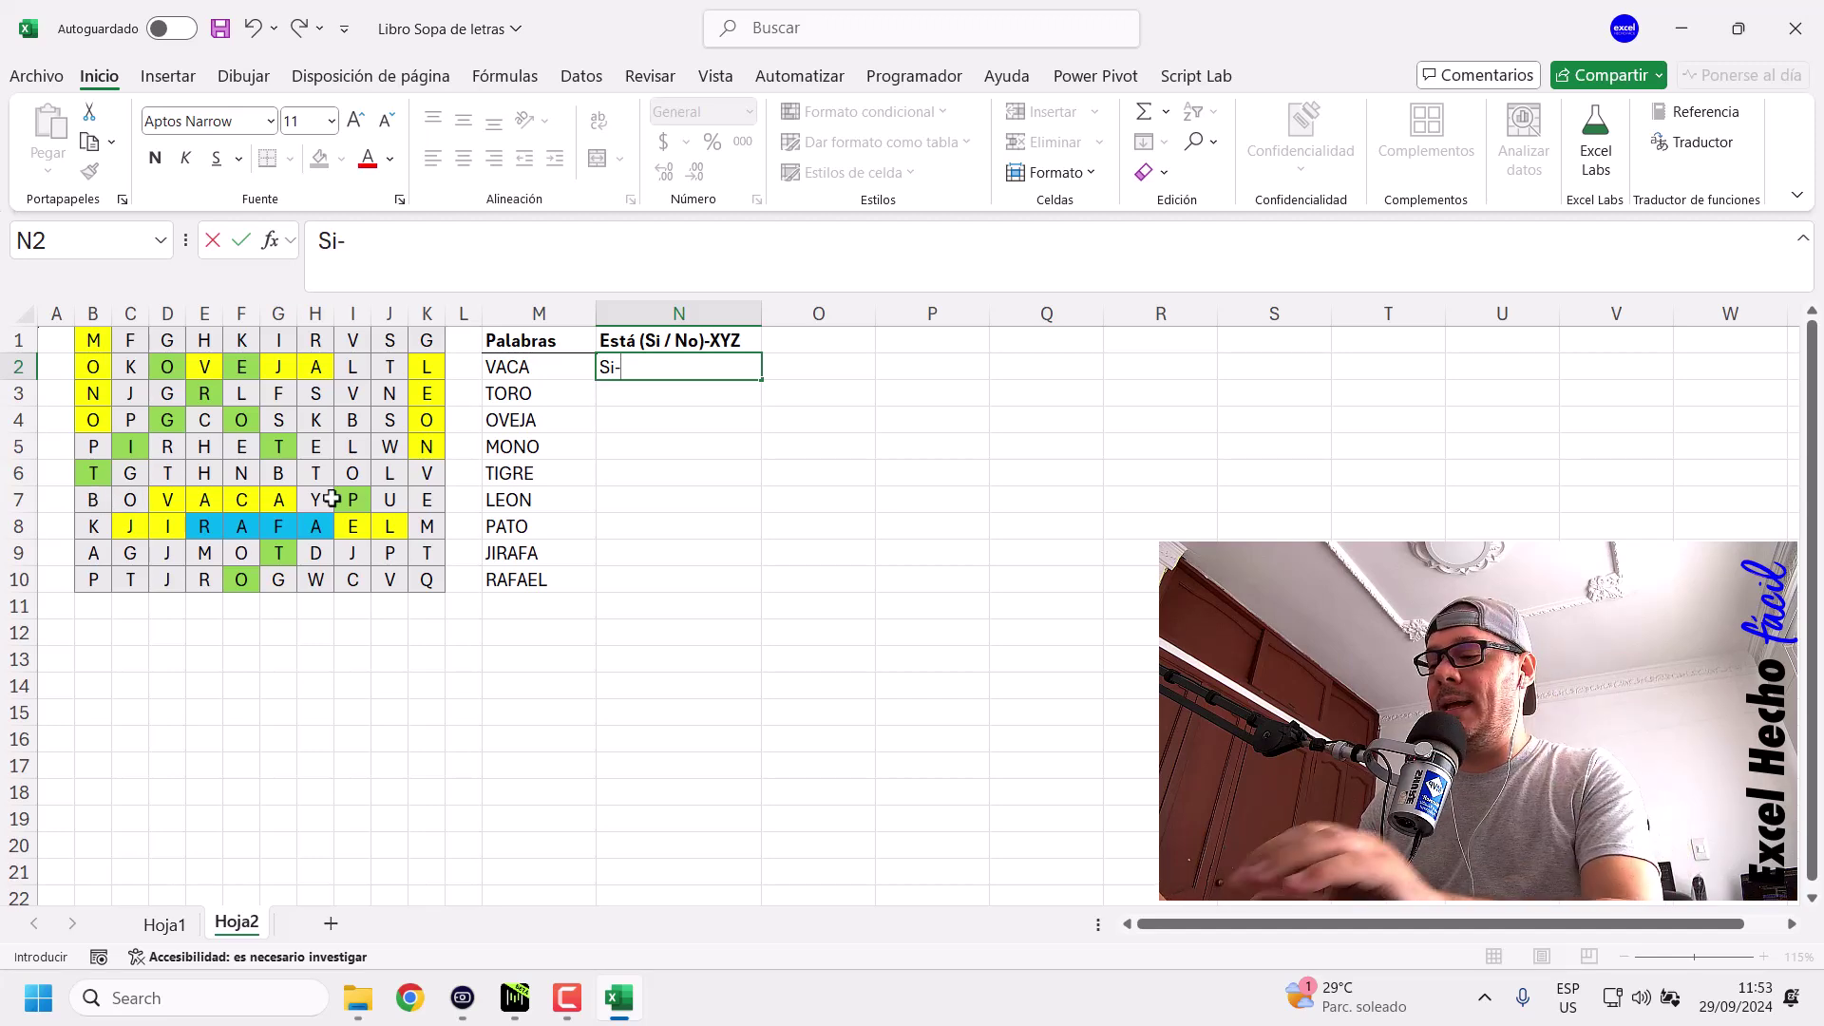
{"action": "type", "text": "BOVACA"}
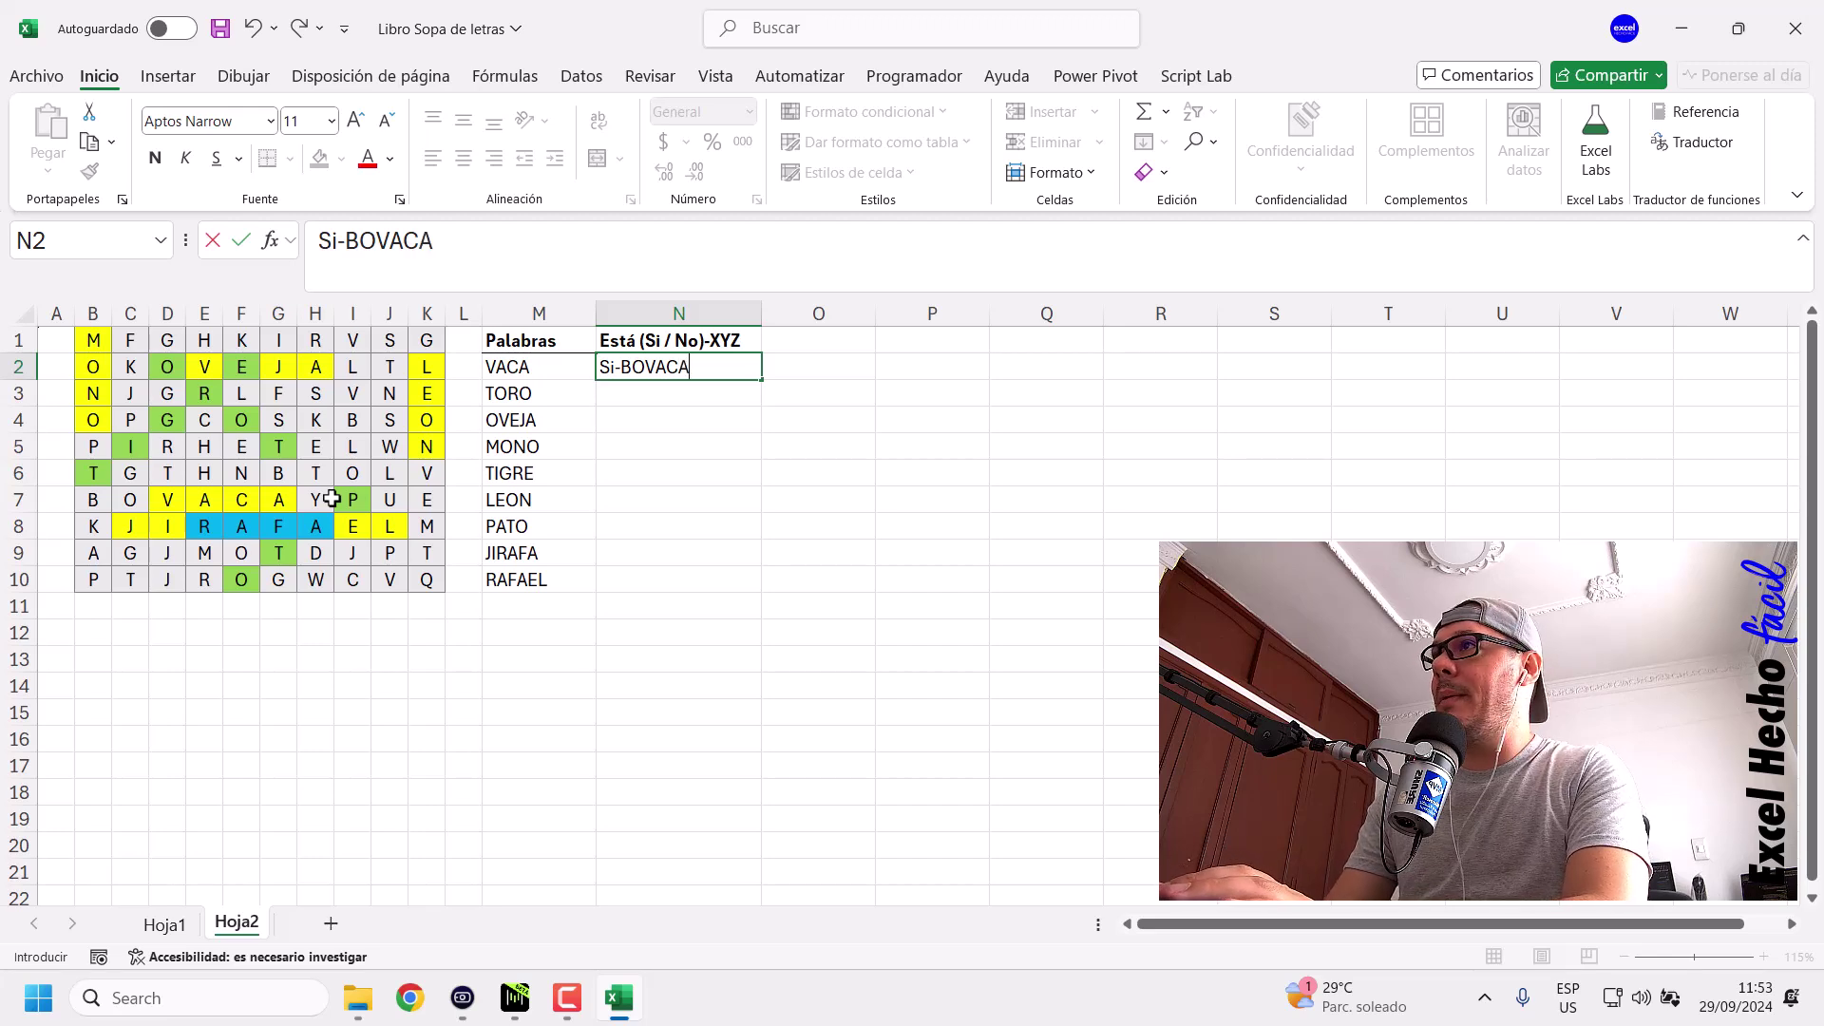
{"action": "type", "text": "YPUE"}
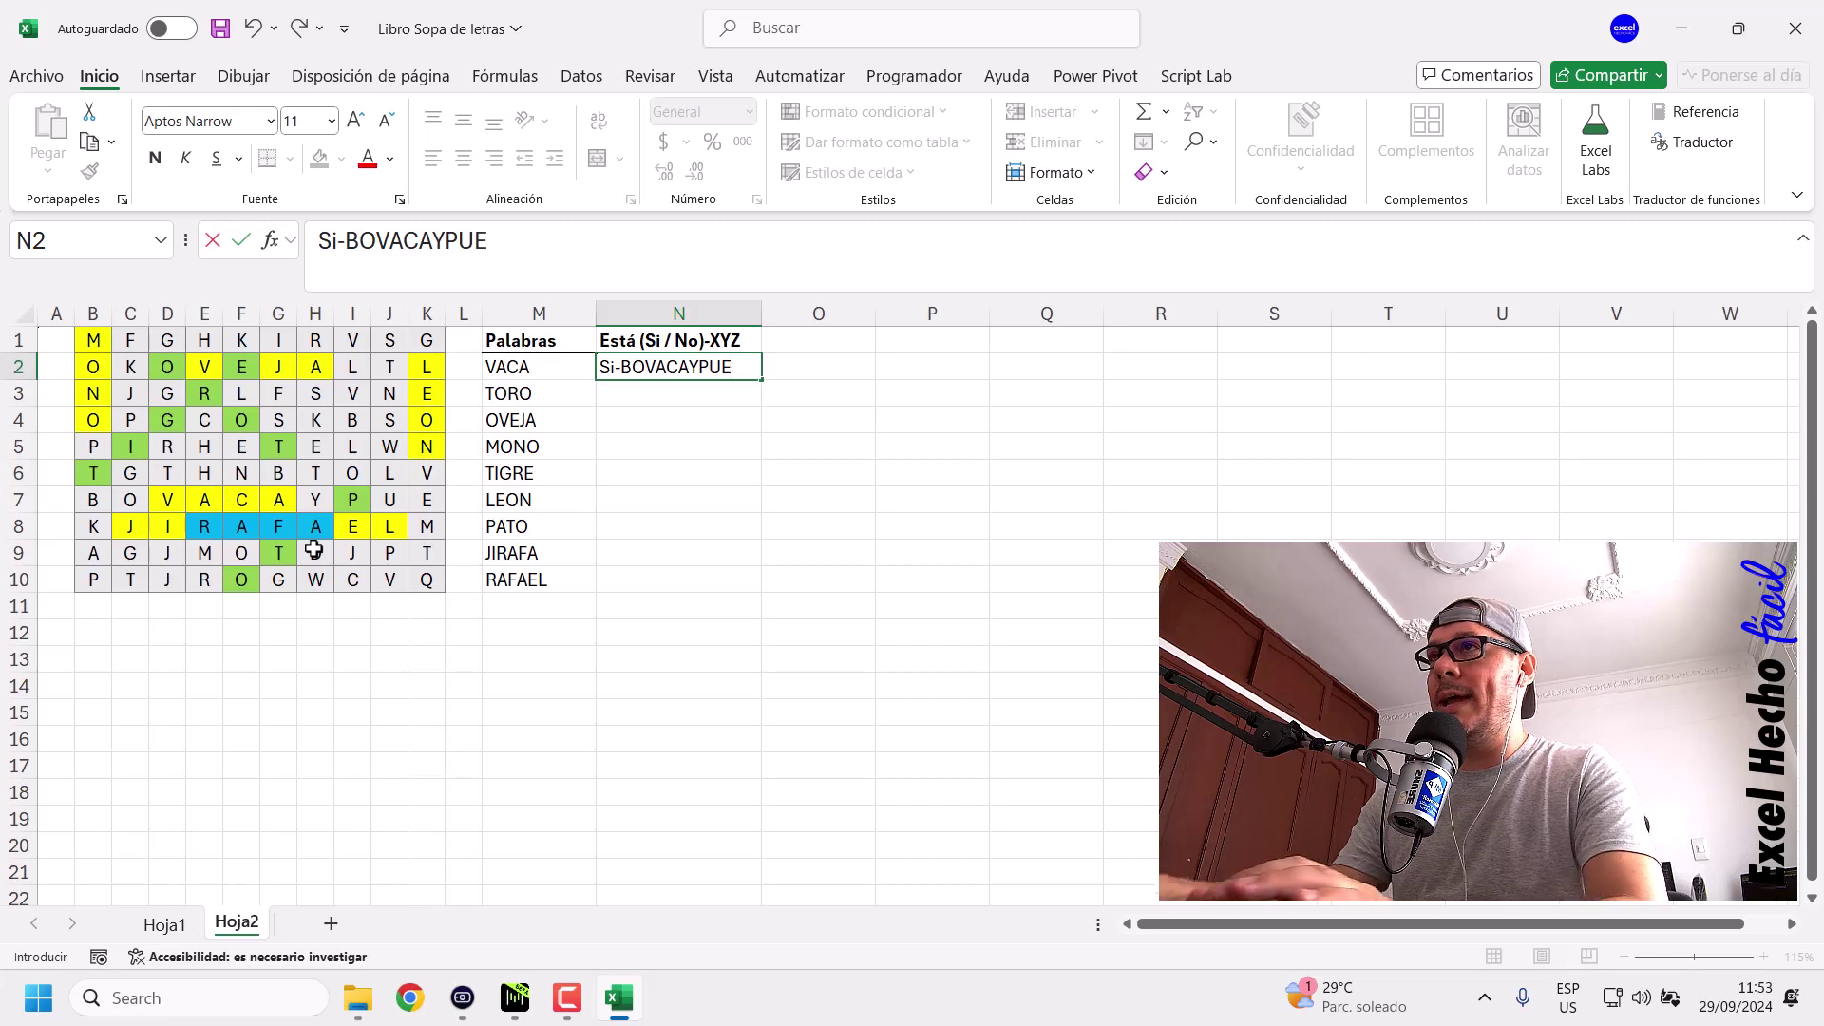
{"action": "key", "text": "Return"}
{"action": "left_click", "coordinate": [615, 362]}
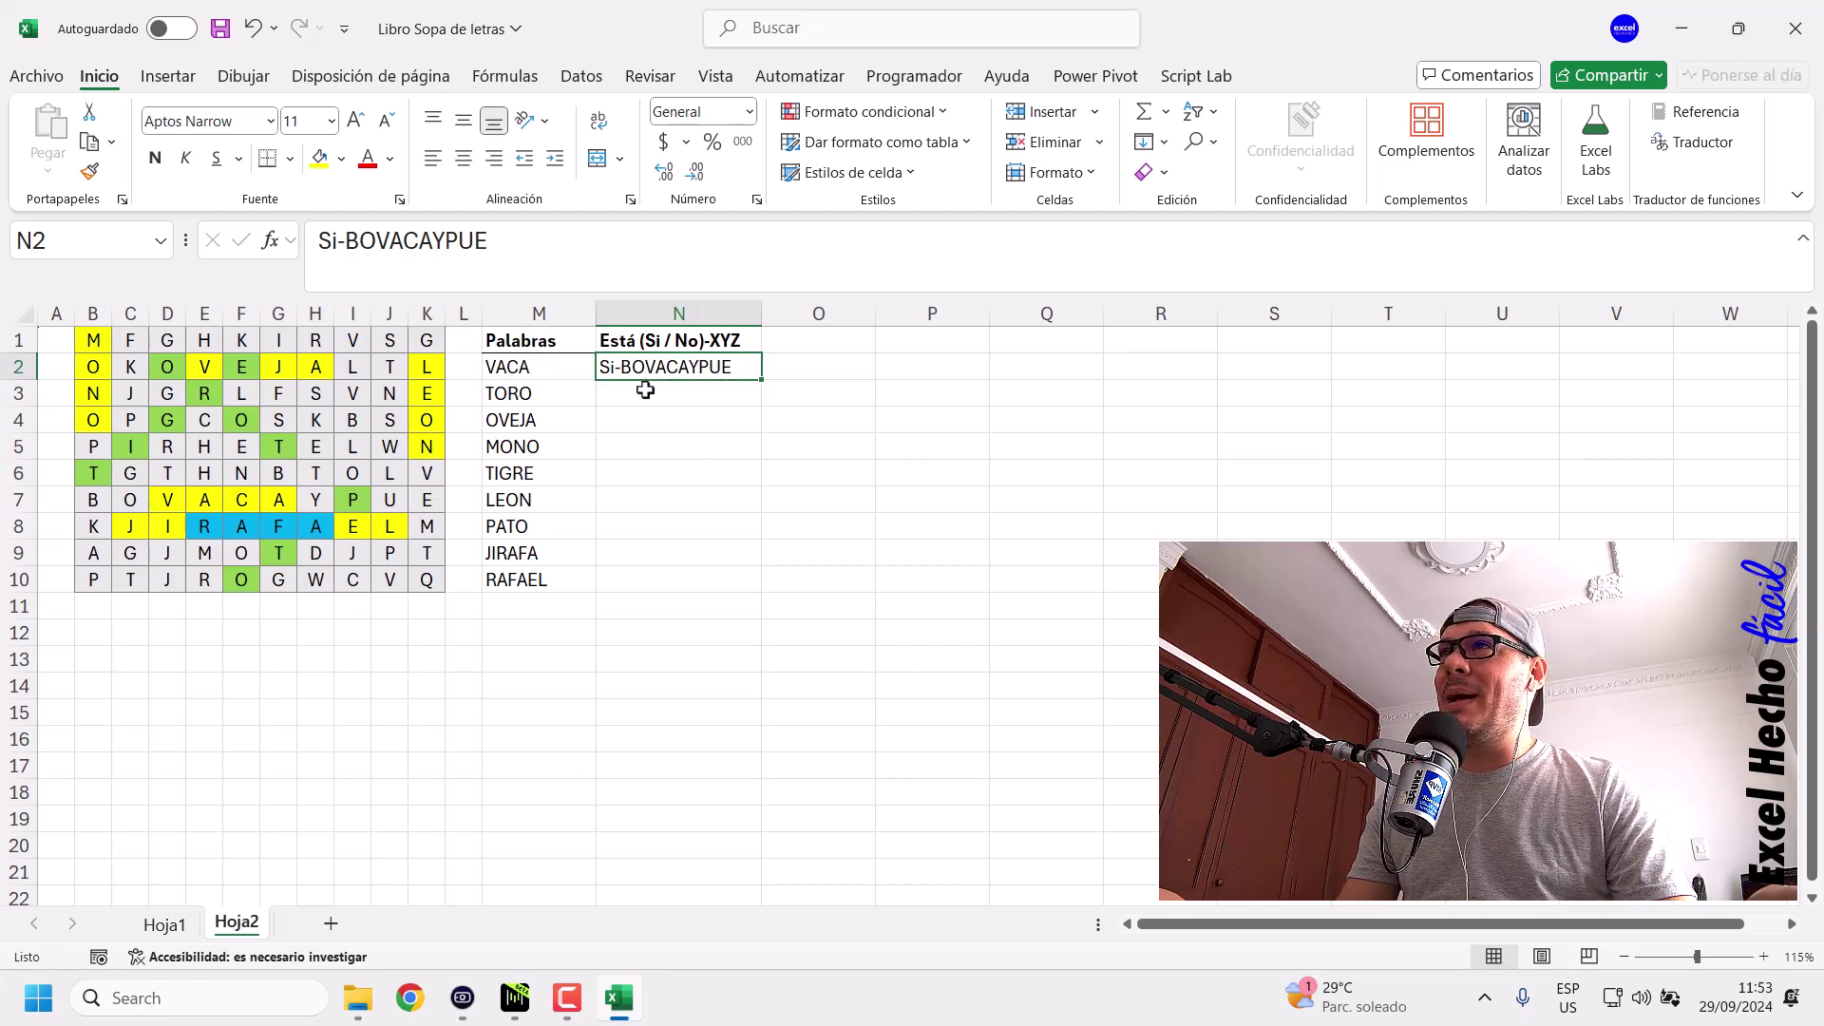
Enter the sample answer No in N3 for the word TORO.
{"action": "left_click", "coordinate": [523, 370]}
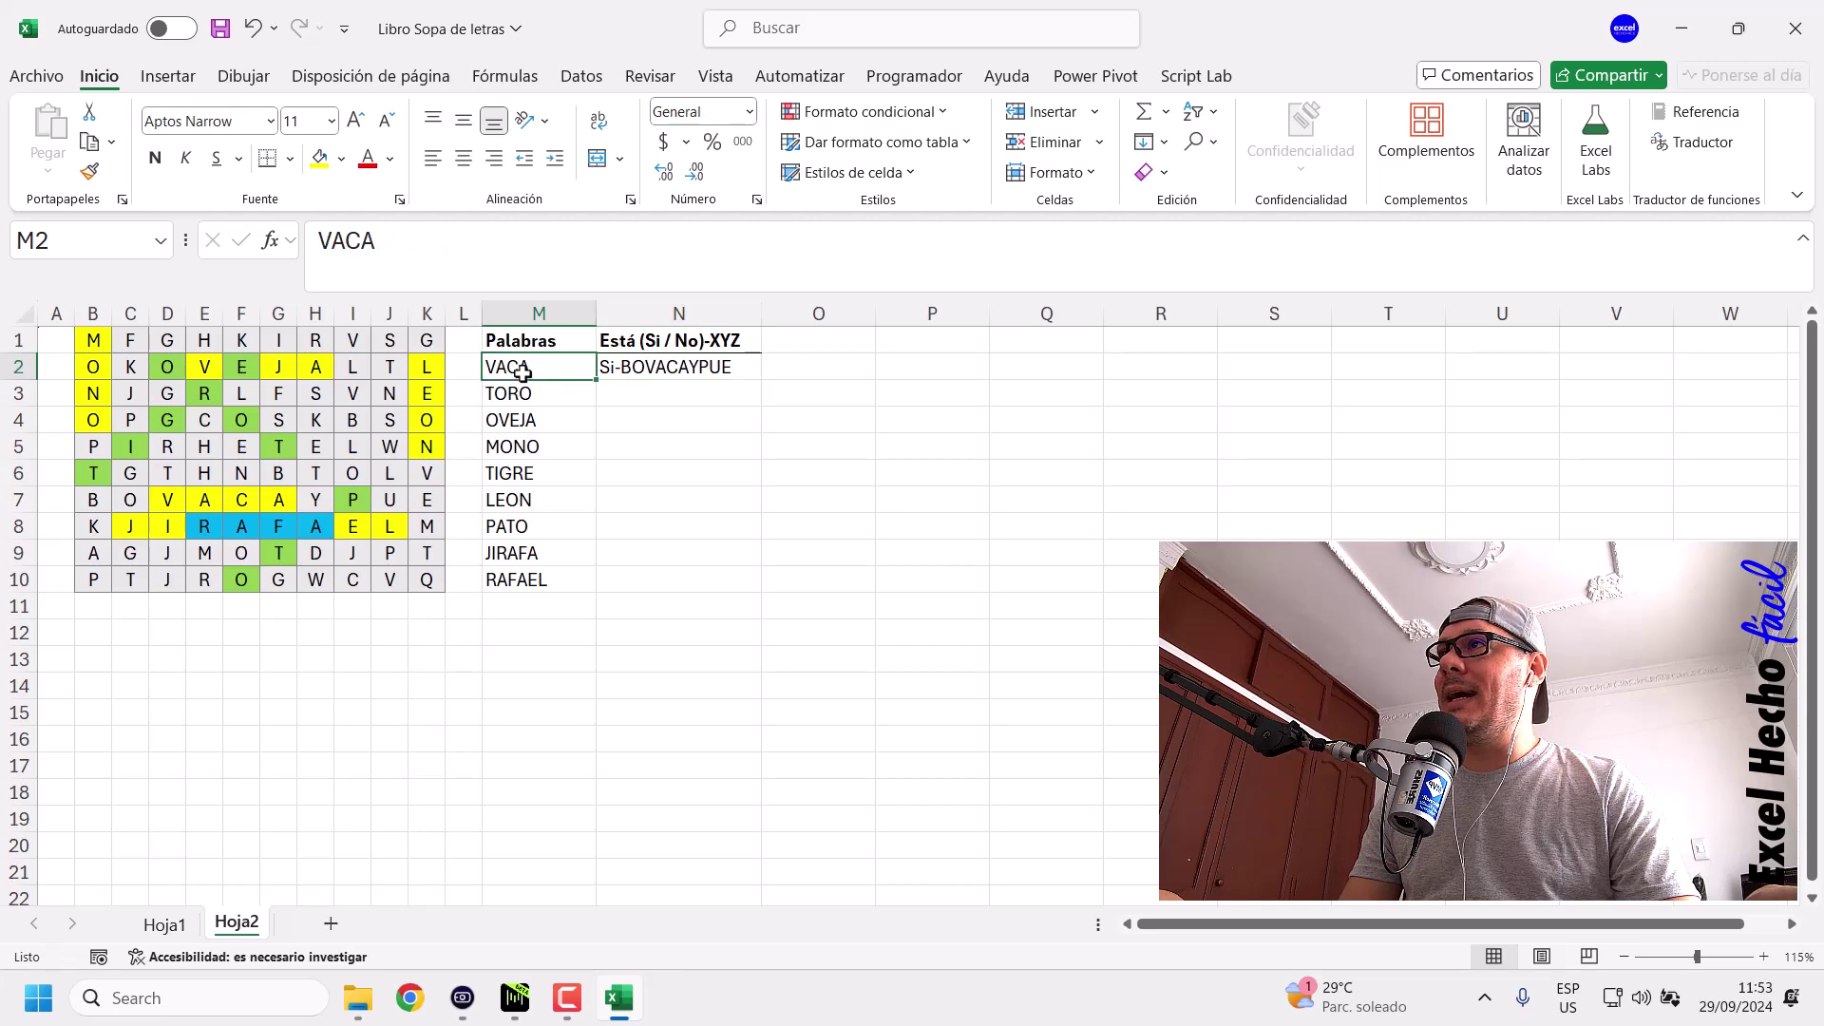
{"action": "left_click", "coordinate": [567, 392]}
{"action": "left_click", "coordinate": [634, 394]}
{"action": "type", "text": "No"}
{"action": "key", "text": "Return"}
{"action": "left_click", "coordinate": [658, 387]}
Examine the grid's search directions along row 5, column H and the diagonal from B10 up to K1.
{"action": "left_click_drag", "start_coordinate": [93, 446], "coordinate": [427, 447]}
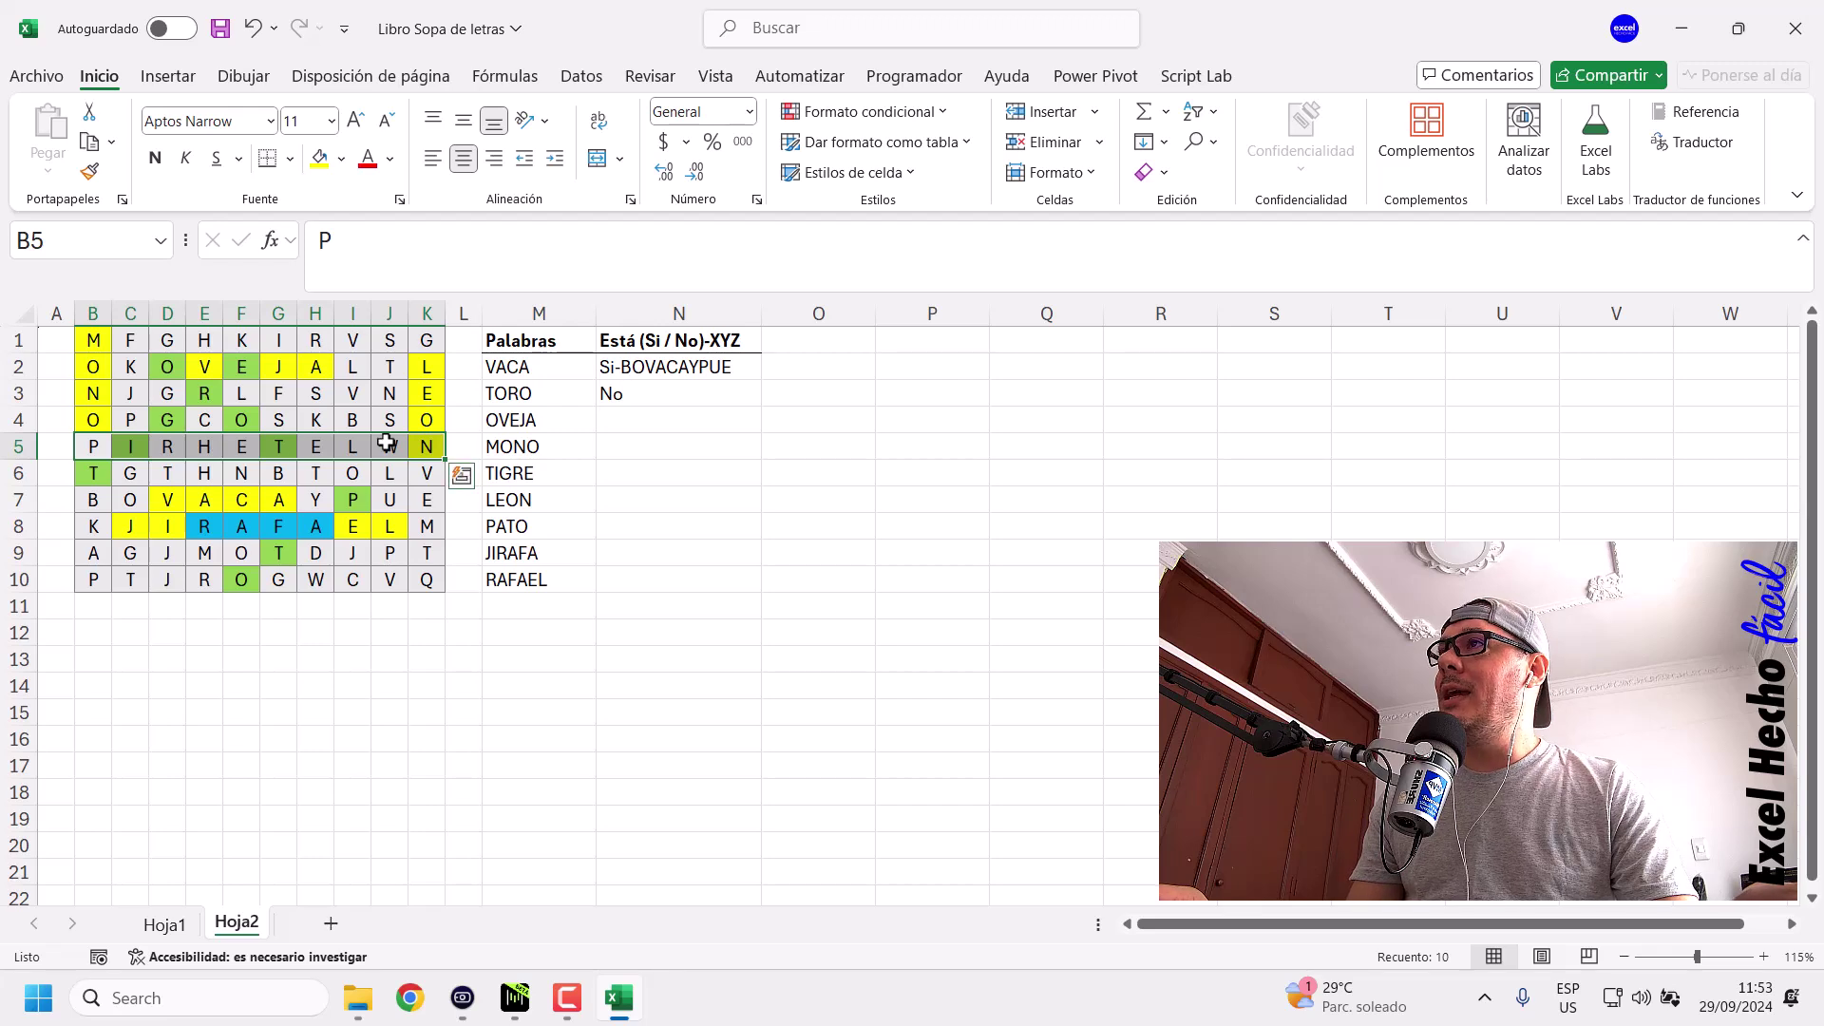
{"action": "left_click_drag", "start_coordinate": [316, 341], "coordinate": [316, 580]}
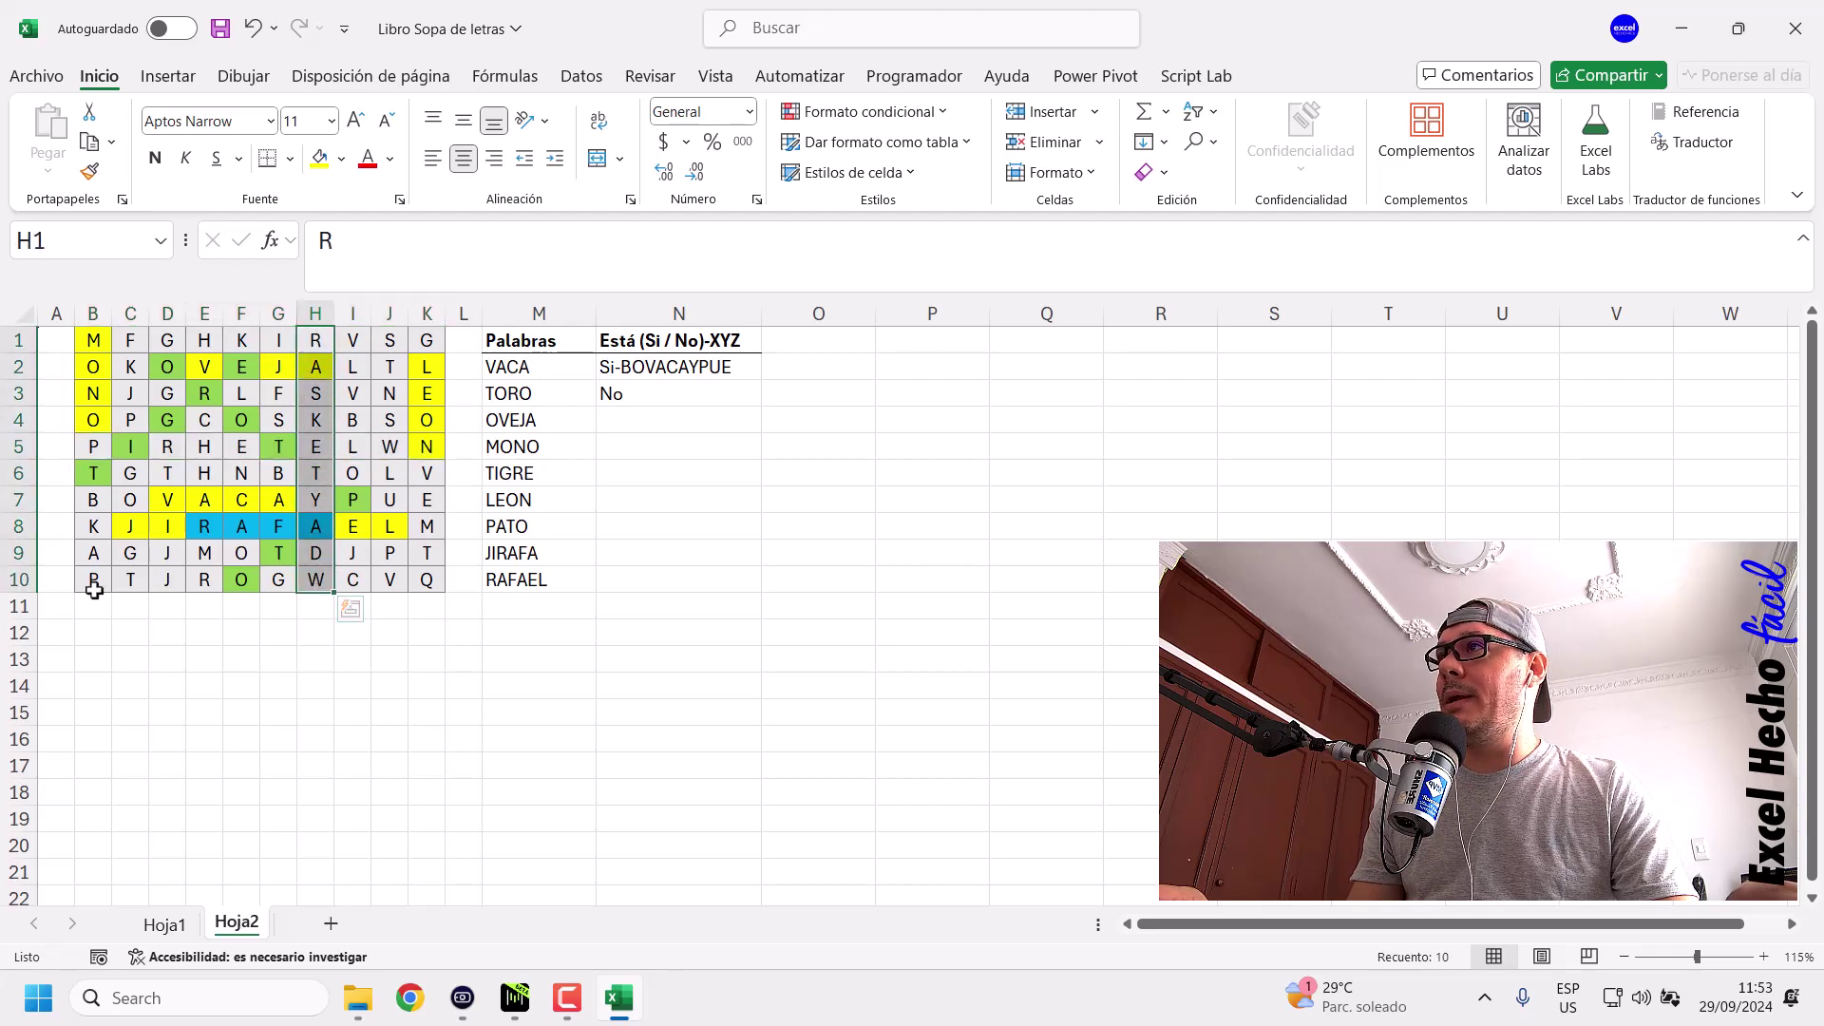
{"action": "left_click", "coordinate": [90, 582], "text": "ctrl"}
{"action": "left_click", "coordinate": [130, 553], "text": "ctrl"}
{"action": "left_click", "coordinate": [167, 527], "text": "ctrl"}
{"action": "left_click", "coordinate": [204, 499], "text": "ctrl"}
{"action": "left_click", "coordinate": [241, 474], "text": "ctrl"}
{"action": "left_click", "coordinate": [278, 446], "text": "ctrl"}
{"action": "left_click", "coordinate": [315, 420], "text": "ctrl"}
{"action": "left_click", "coordinate": [352, 393], "text": "ctrl"}
{"action": "left_click", "coordinate": [390, 366], "text": "ctrl"}
{"action": "left_click", "coordinate": [427, 340], "text": "ctrl"}
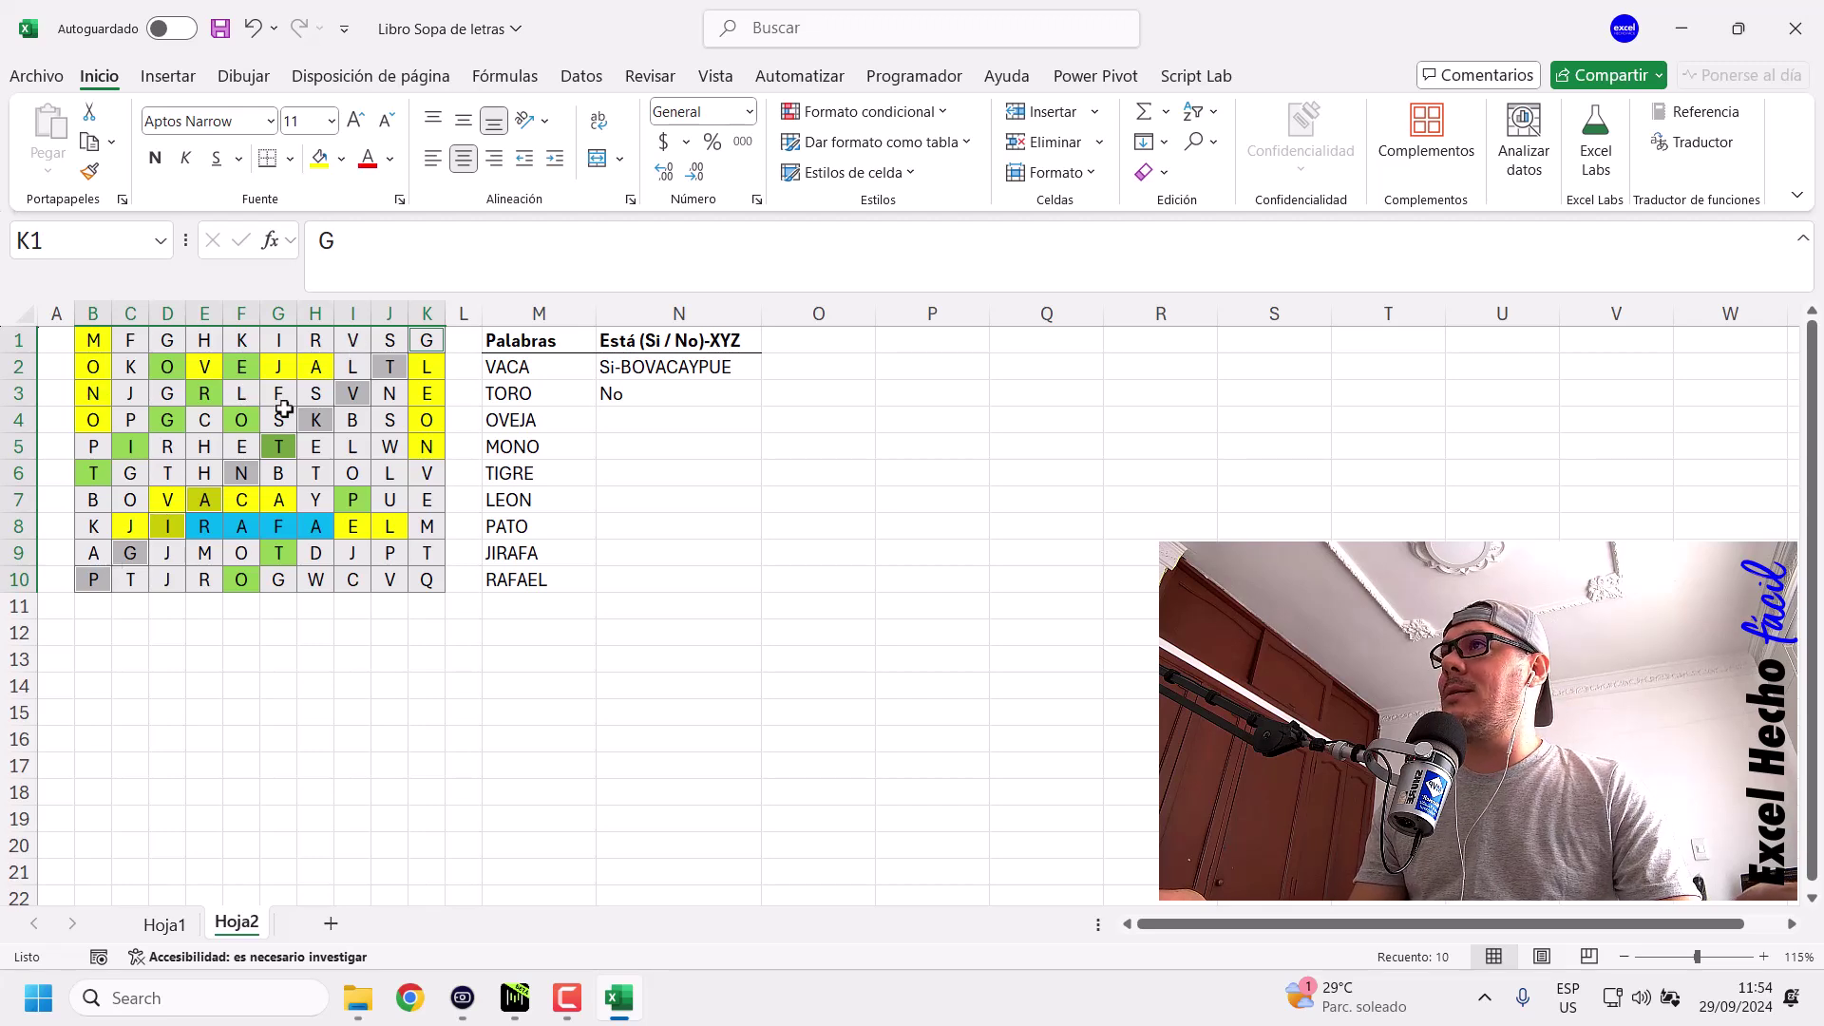
{"action": "left_click", "coordinate": [95, 343]}
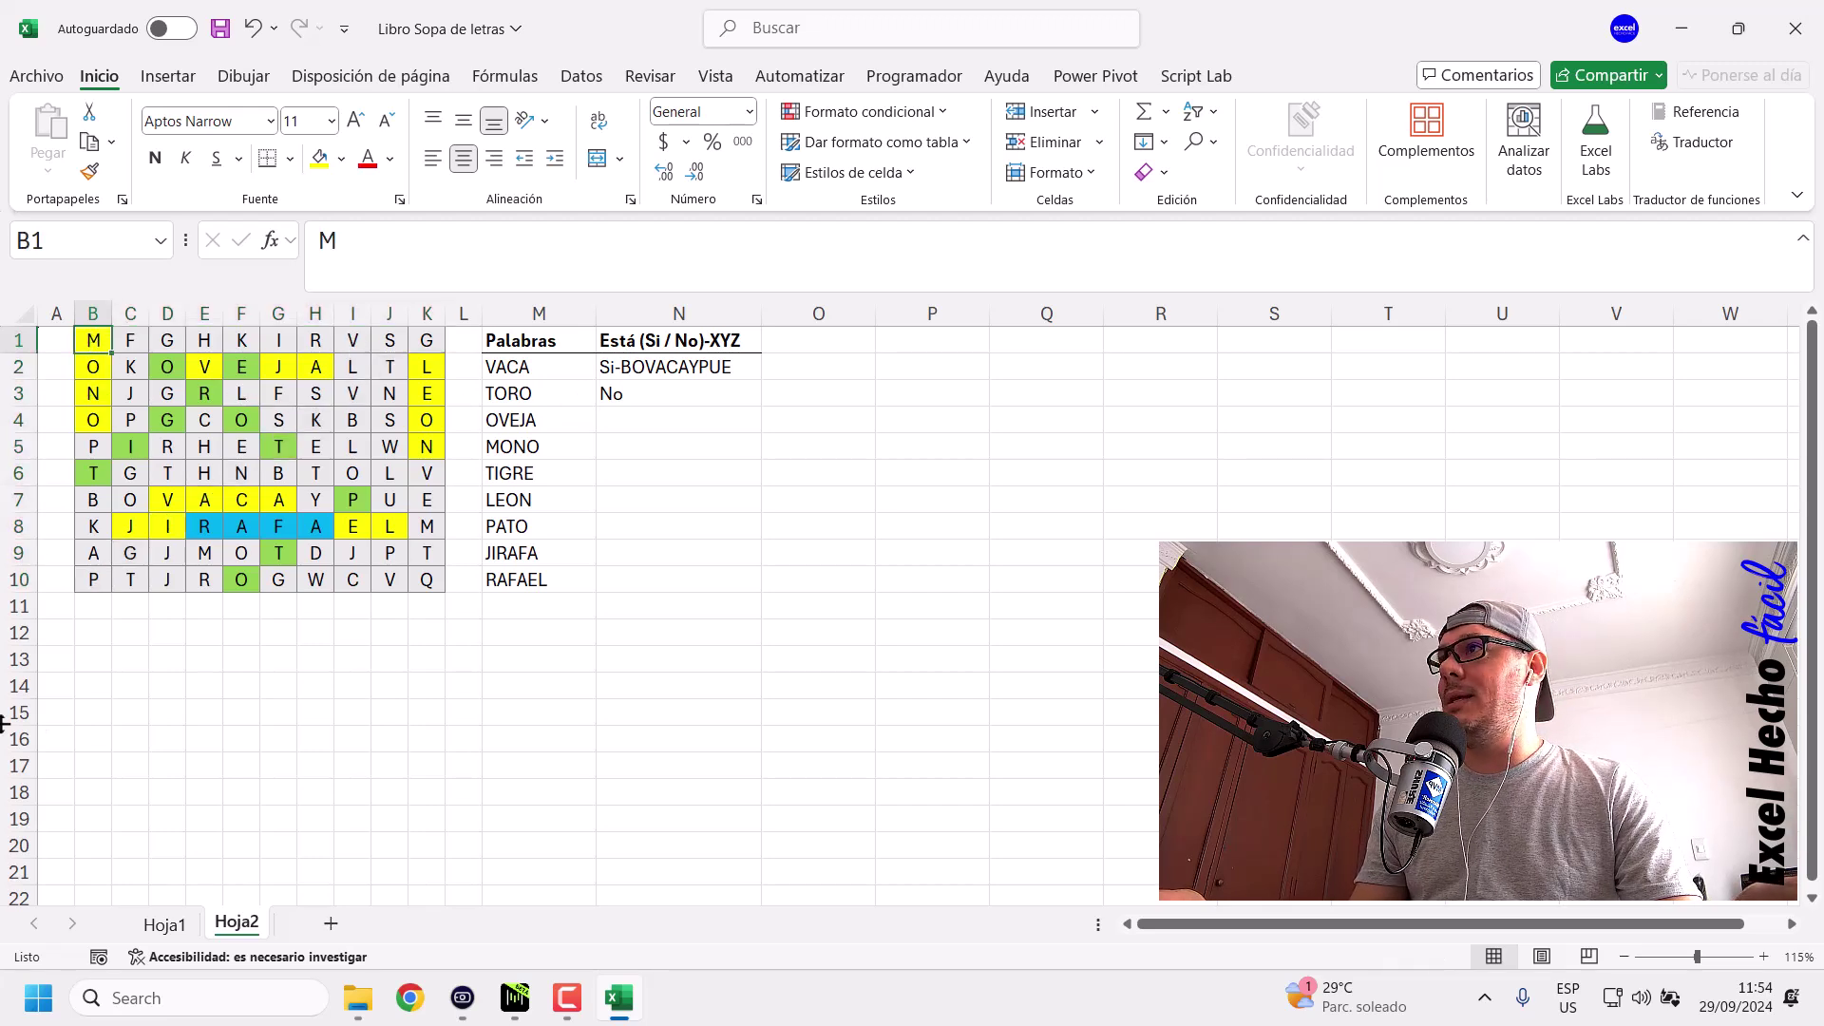
Delete the sample answers from N2:N3 and return to cell B12.
{"action": "left_click", "coordinate": [91, 631]}
{"action": "left_click_drag", "start_coordinate": [656, 368], "coordinate": [659, 386]}
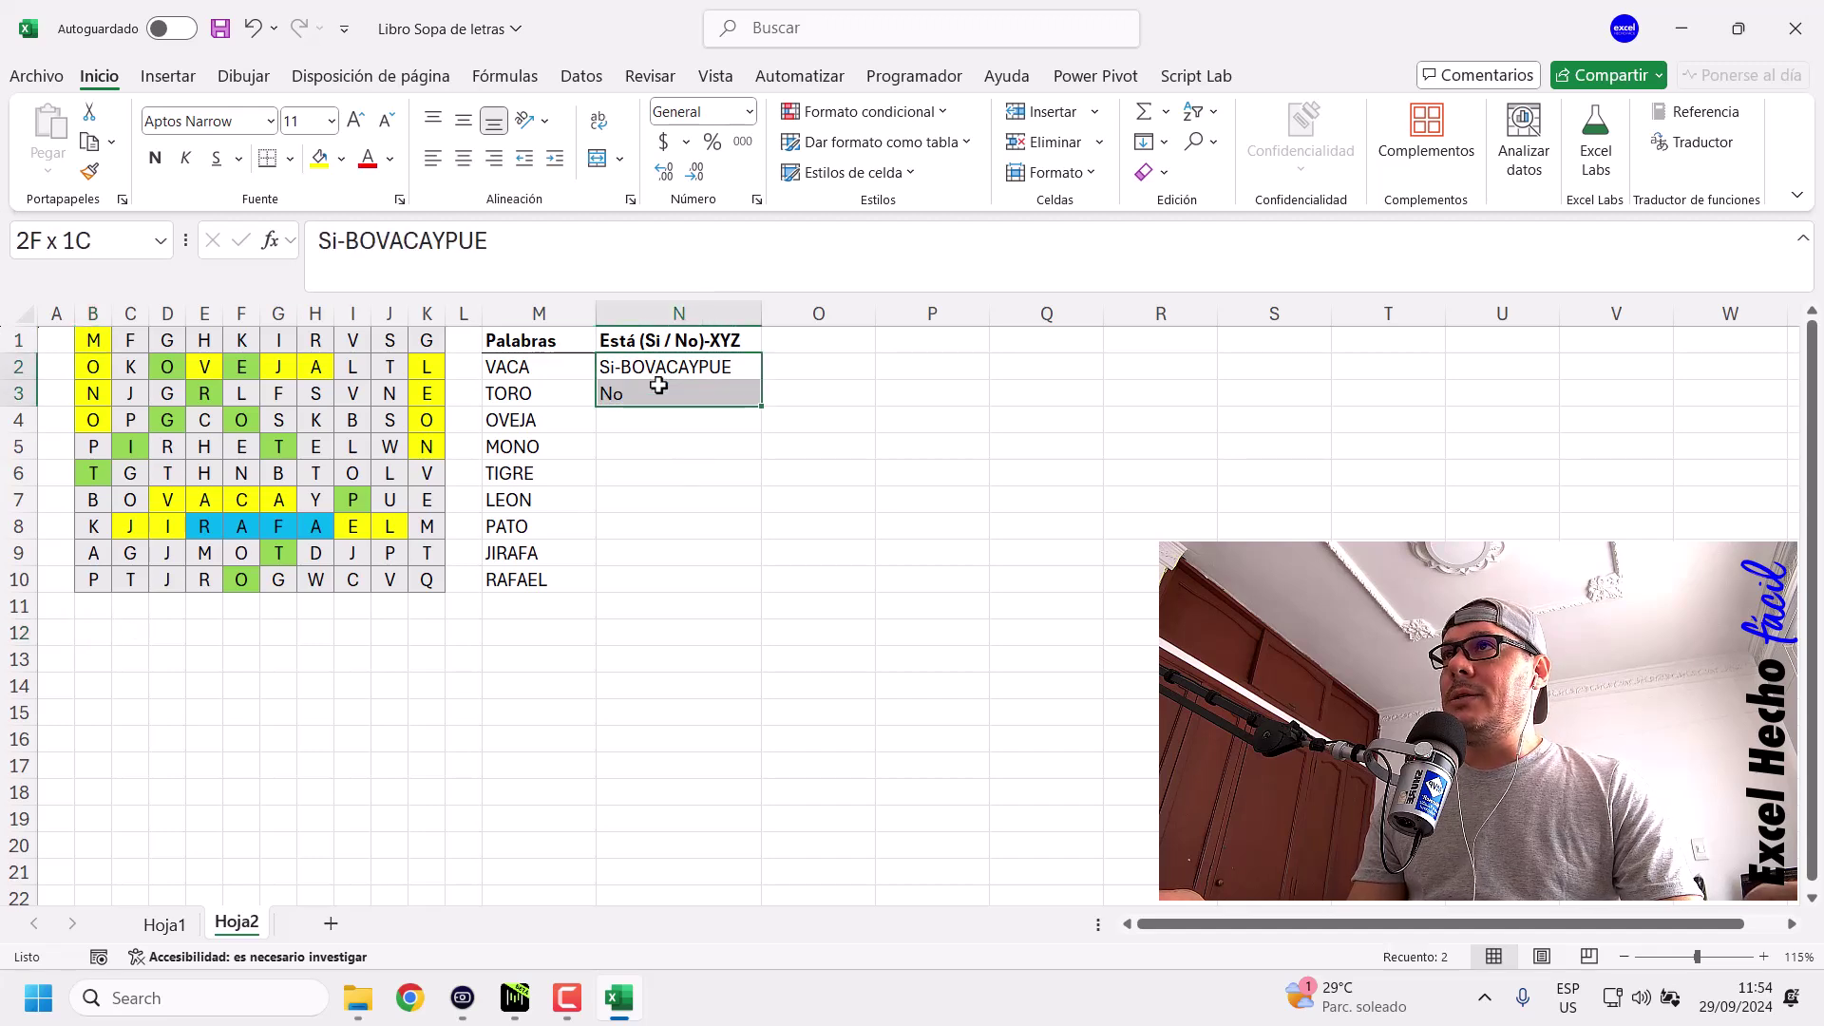
{"action": "key", "text": "Delete"}
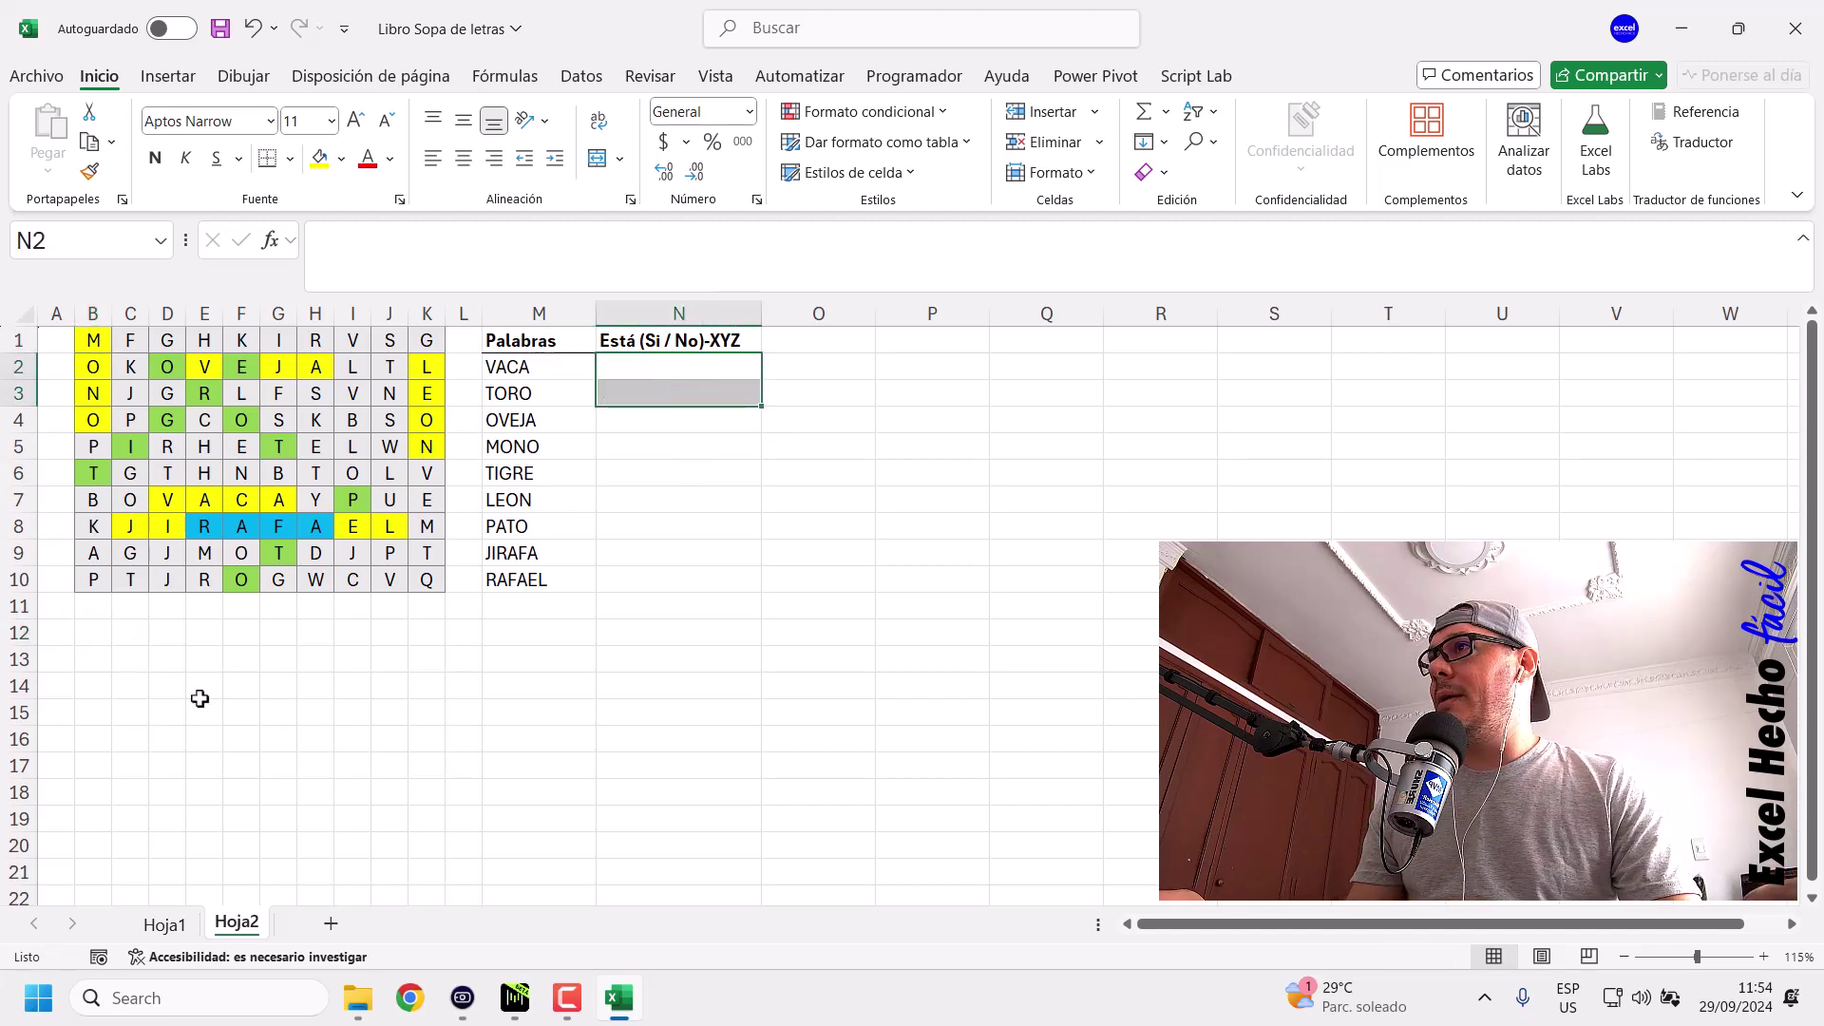
{"action": "left_click", "coordinate": [92, 629]}
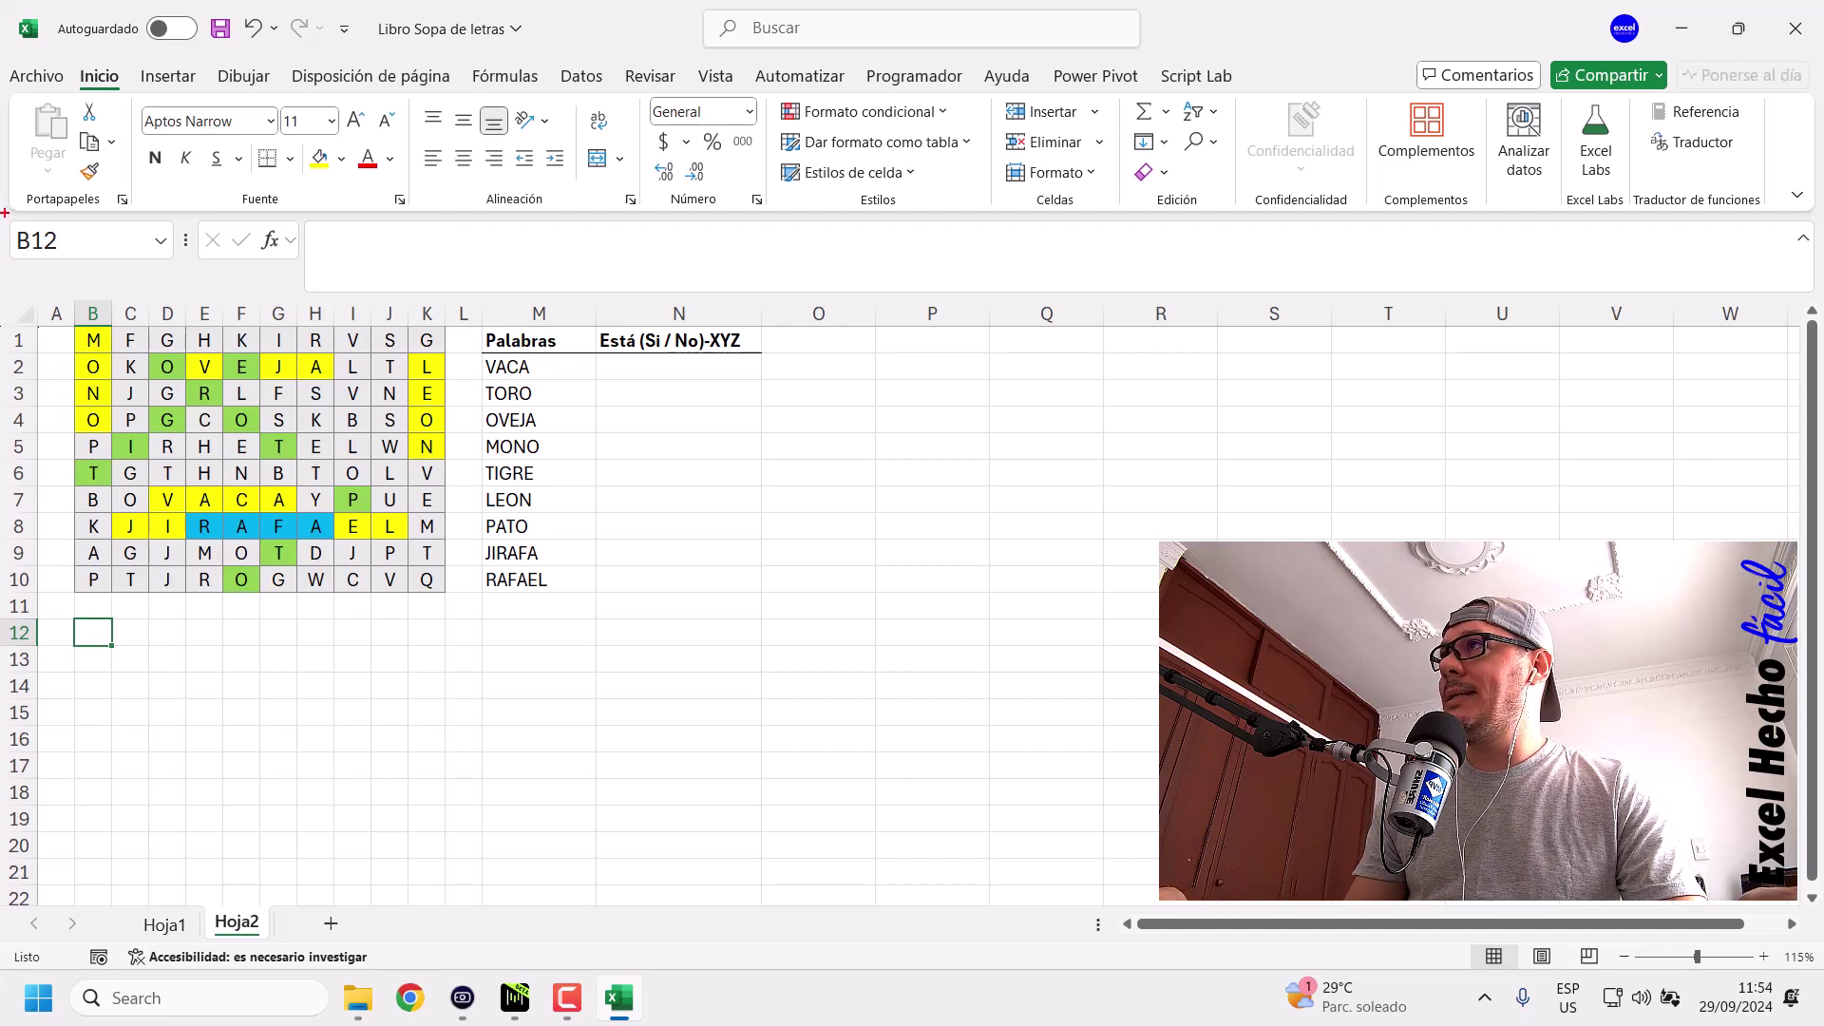
{"action": "left_click_drag", "start_coordinate": [4, 214], "coordinate": [149, 256]}
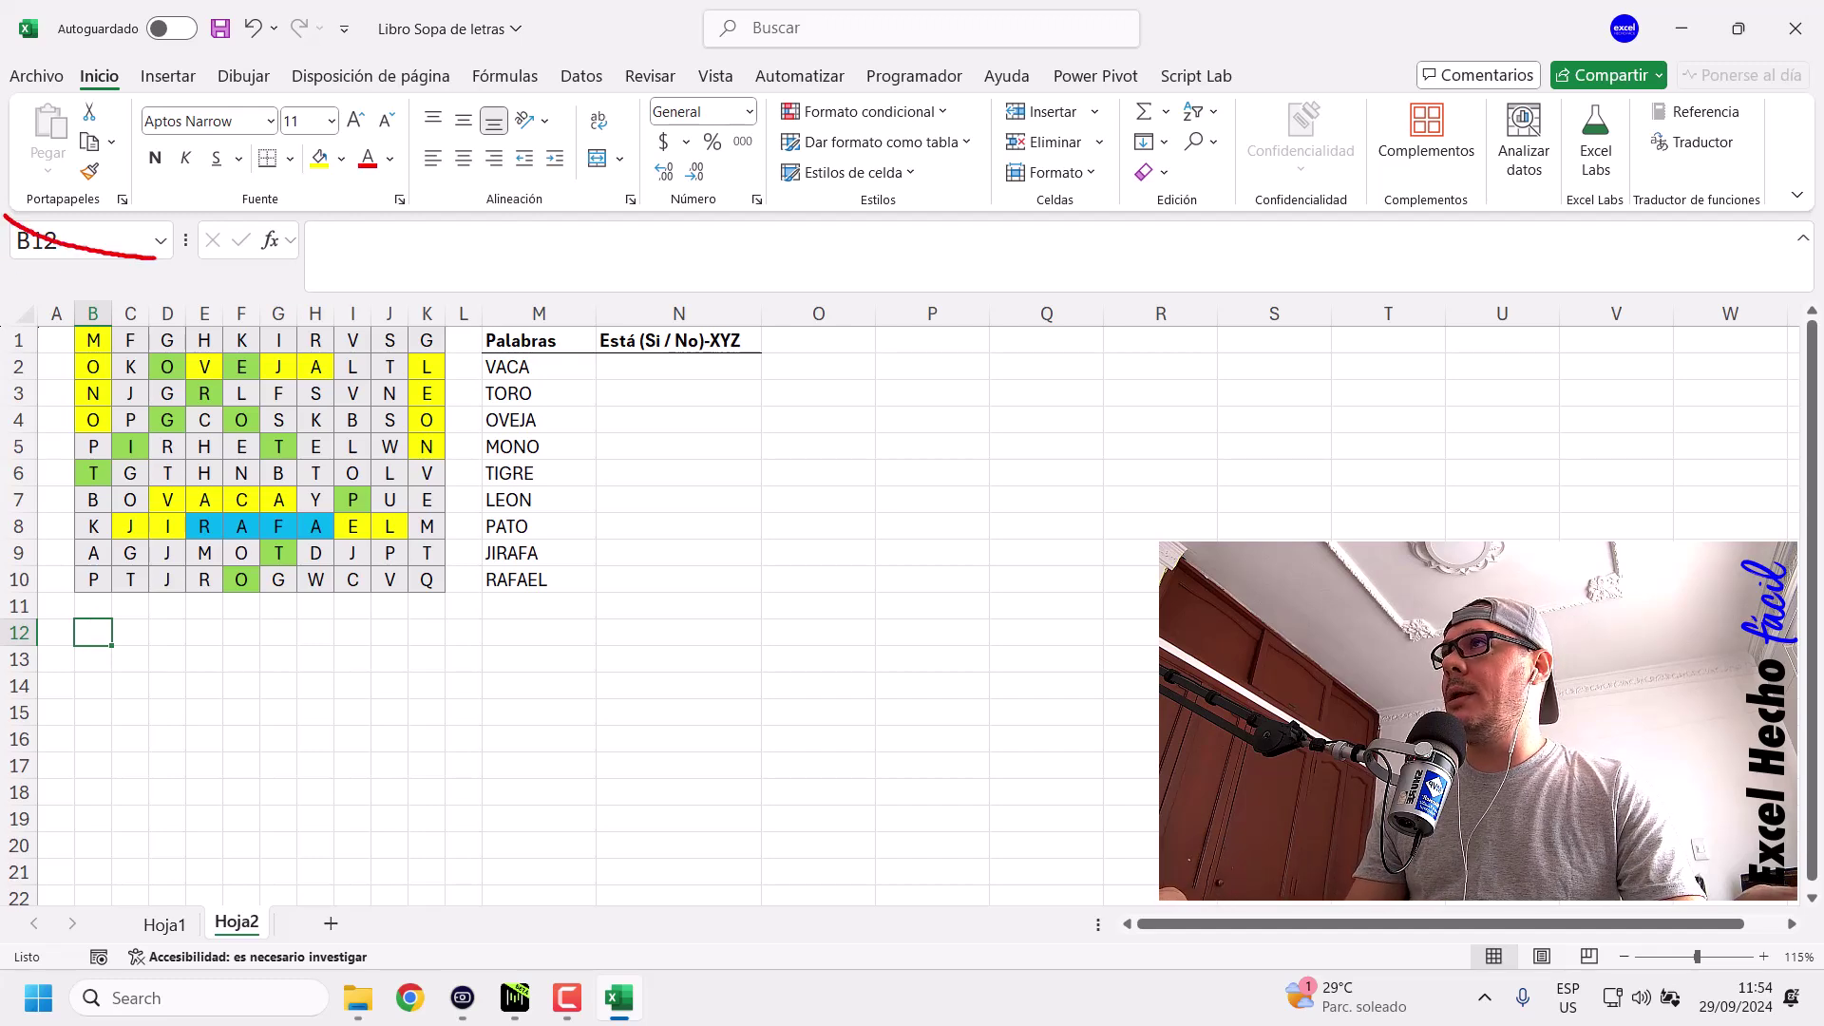
{"action": "key", "text": "e"}
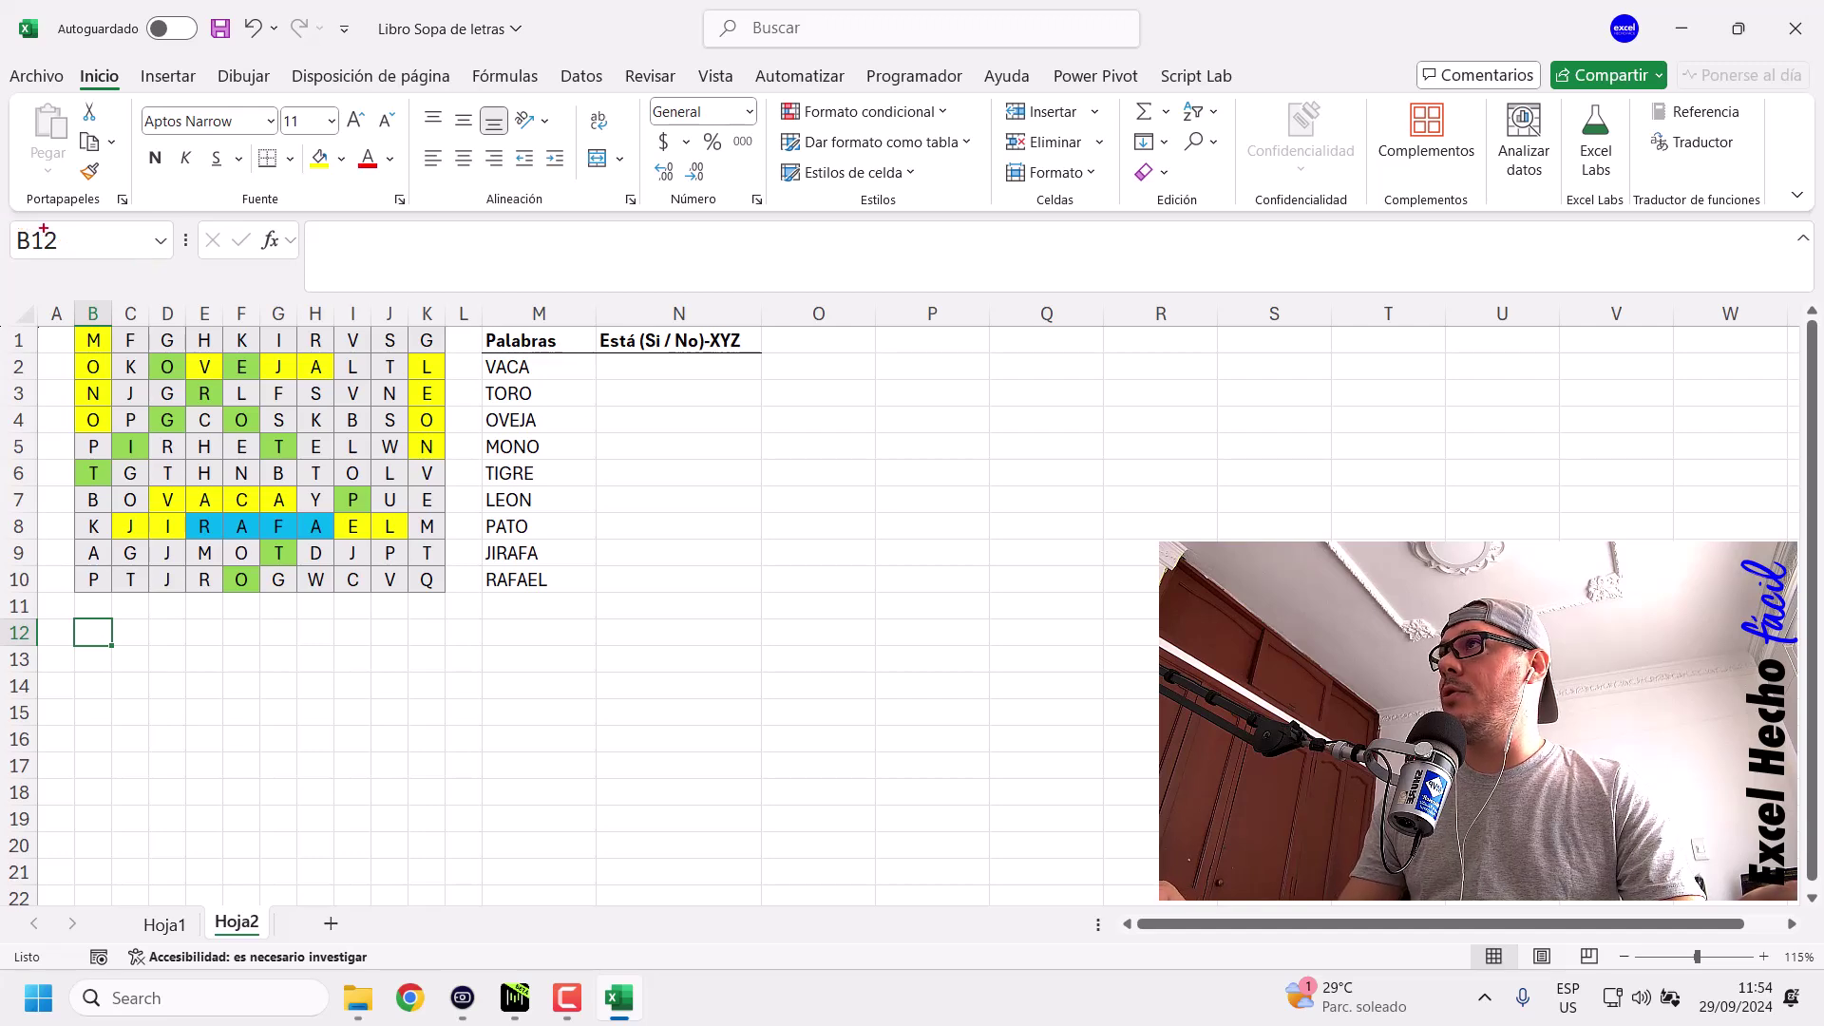
{"action": "left_click_drag", "start_coordinate": [5, 215], "coordinate": [182, 273]}
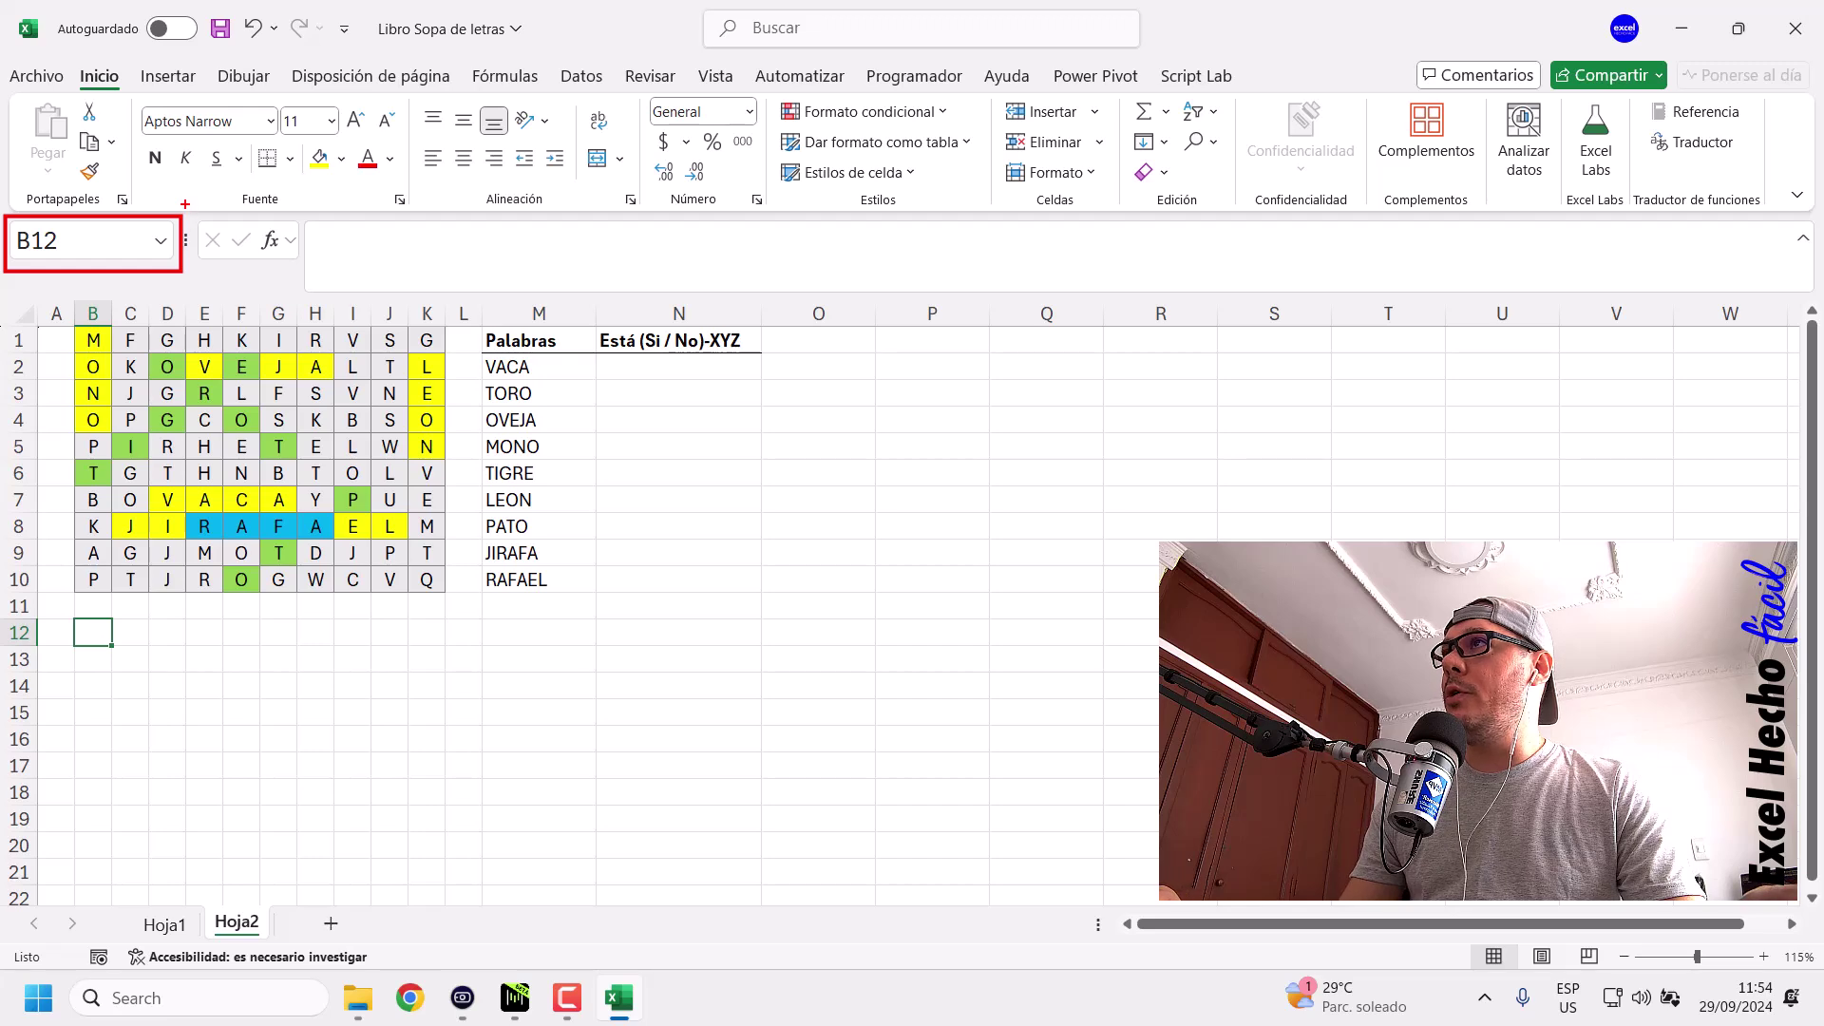
{"action": "left_click_drag", "start_coordinate": [189, 206], "coordinate": [245, 159]}
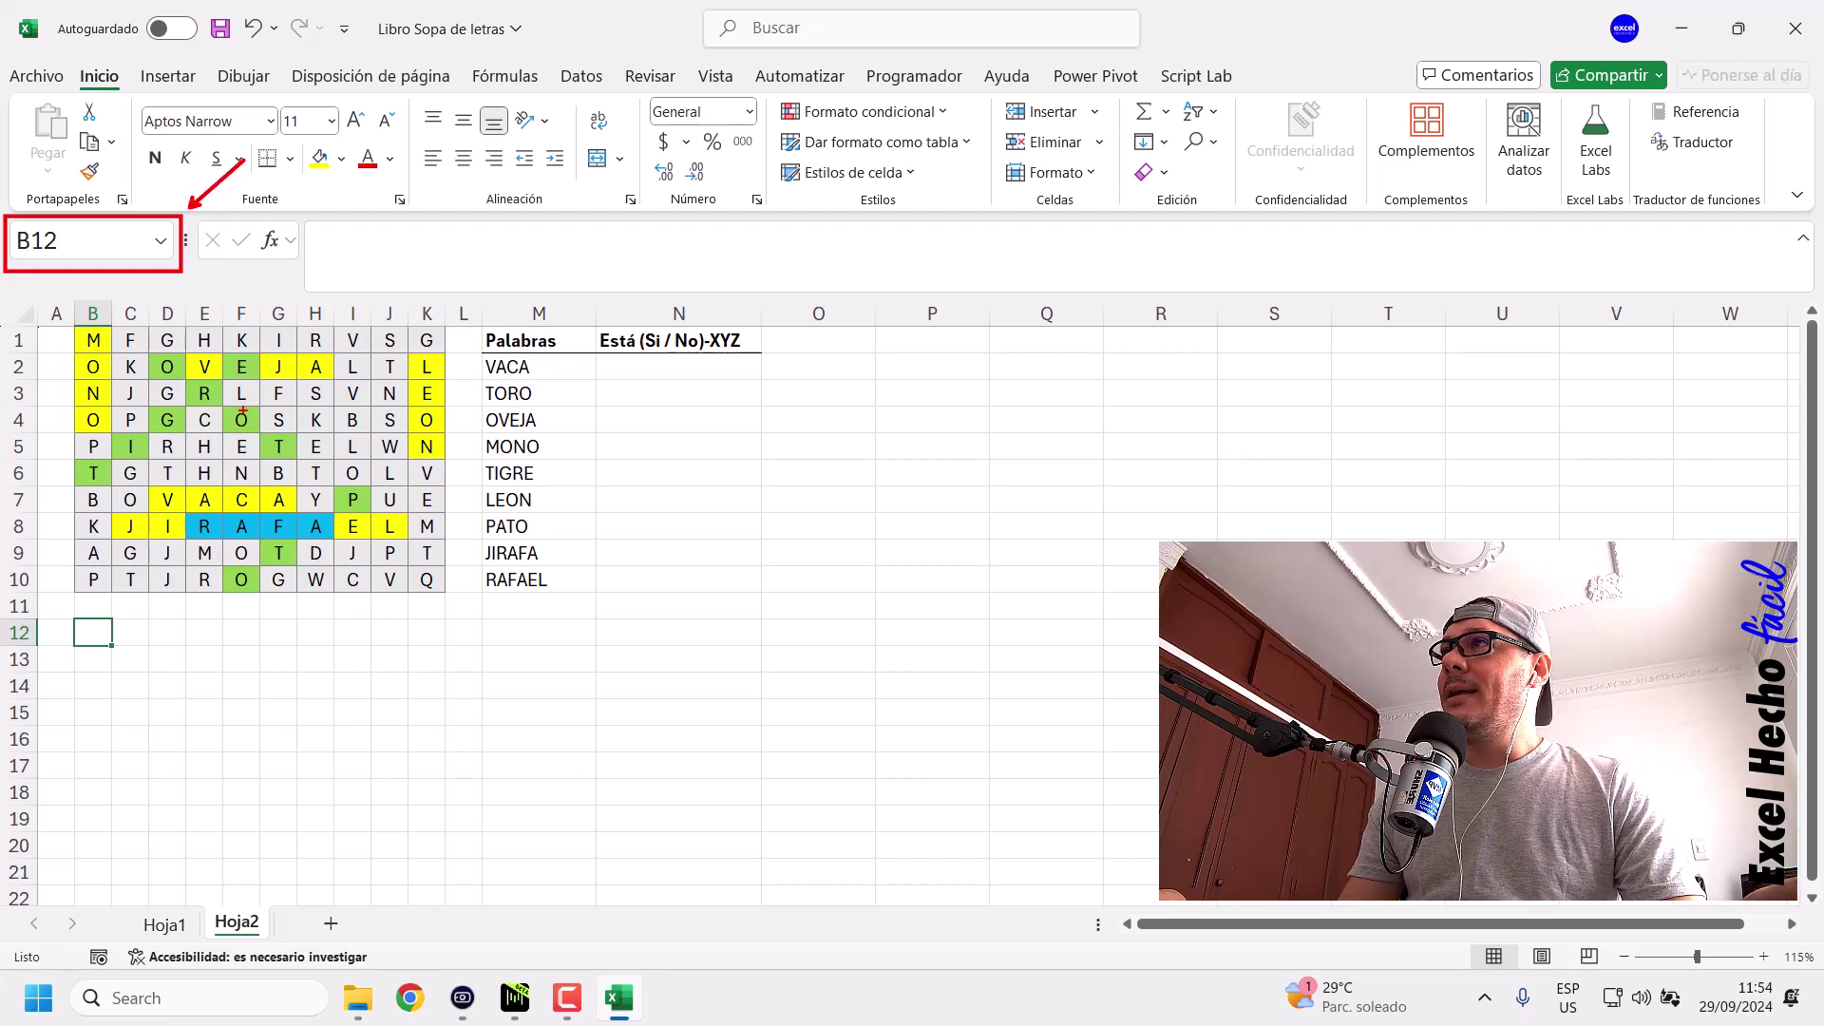
{"action": "key", "text": "Escape"}
Check the row and column counts of B1:B10 and of the full letter grid B1:K10.
{"action": "left_click_drag", "start_coordinate": [92, 339], "coordinate": [95, 585]}
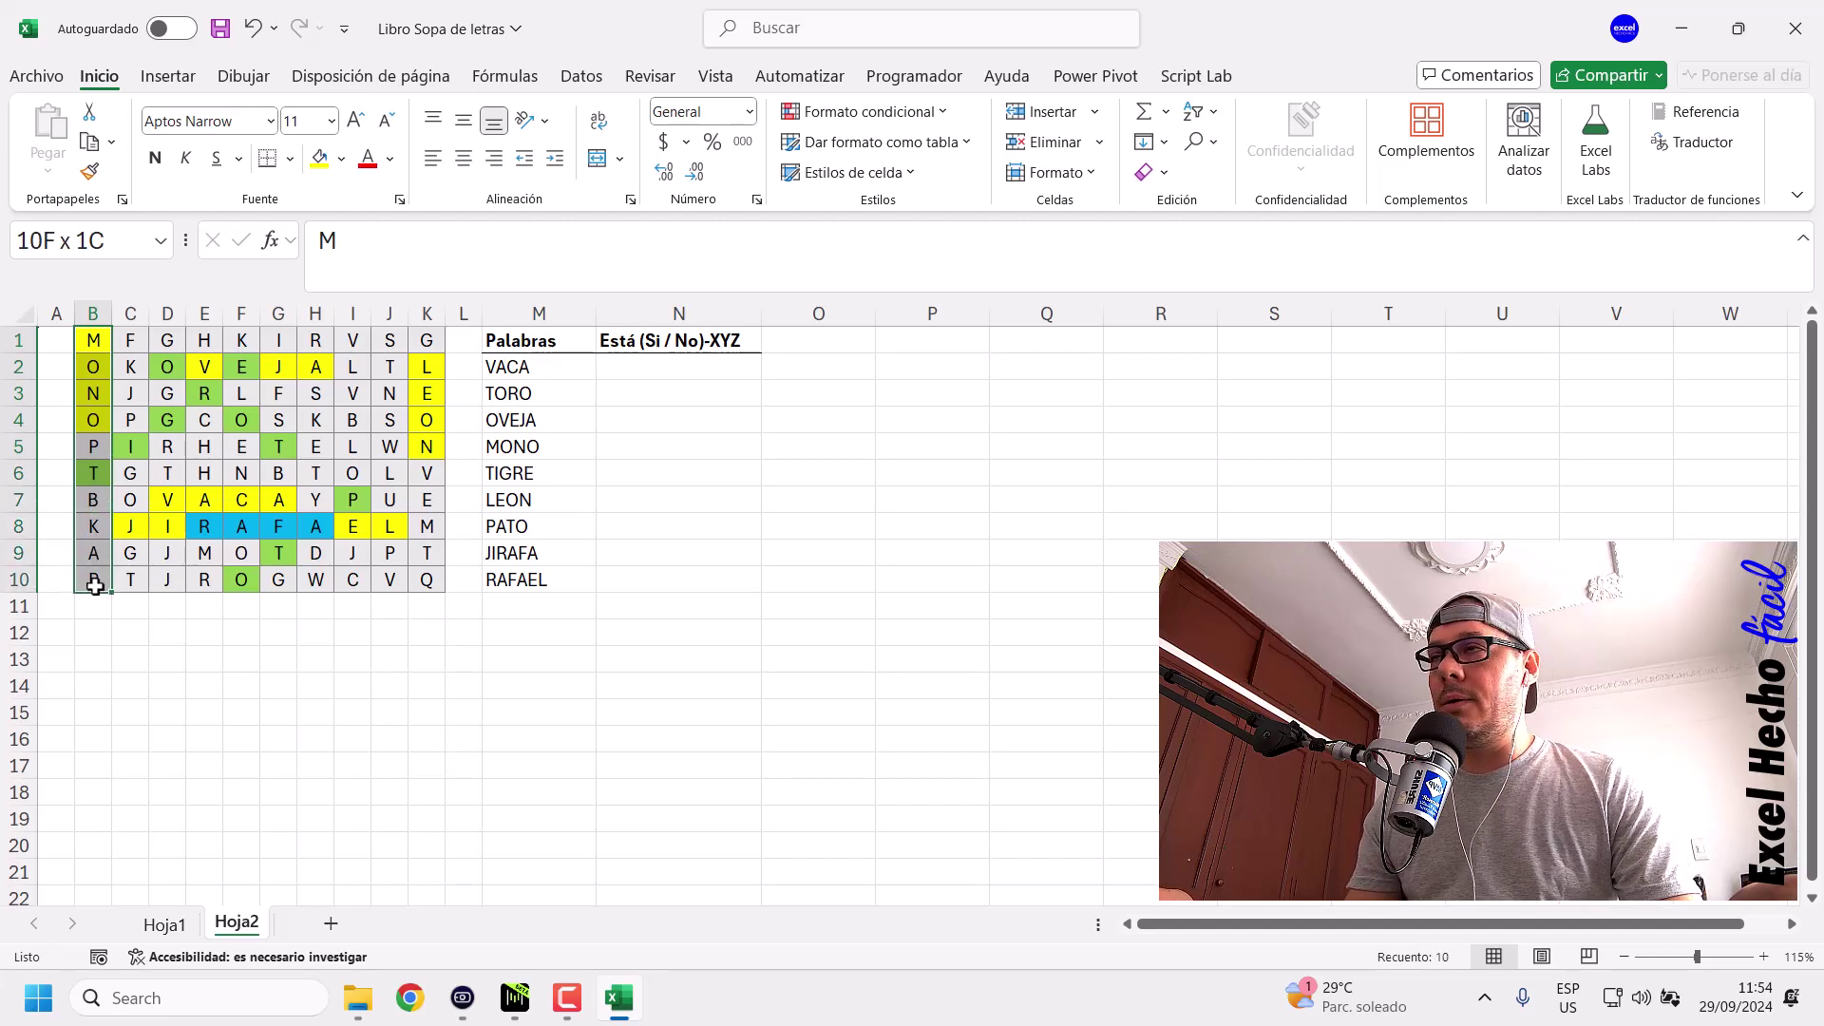
{"action": "mouse_move", "coordinate": [95, 585]}
{"action": "left_mouse_down"}
{"action": "mouse_move", "coordinate": [323, 579]}
{"action": "mouse_move", "coordinate": [88, 578]}
{"action": "left_mouse_up"}
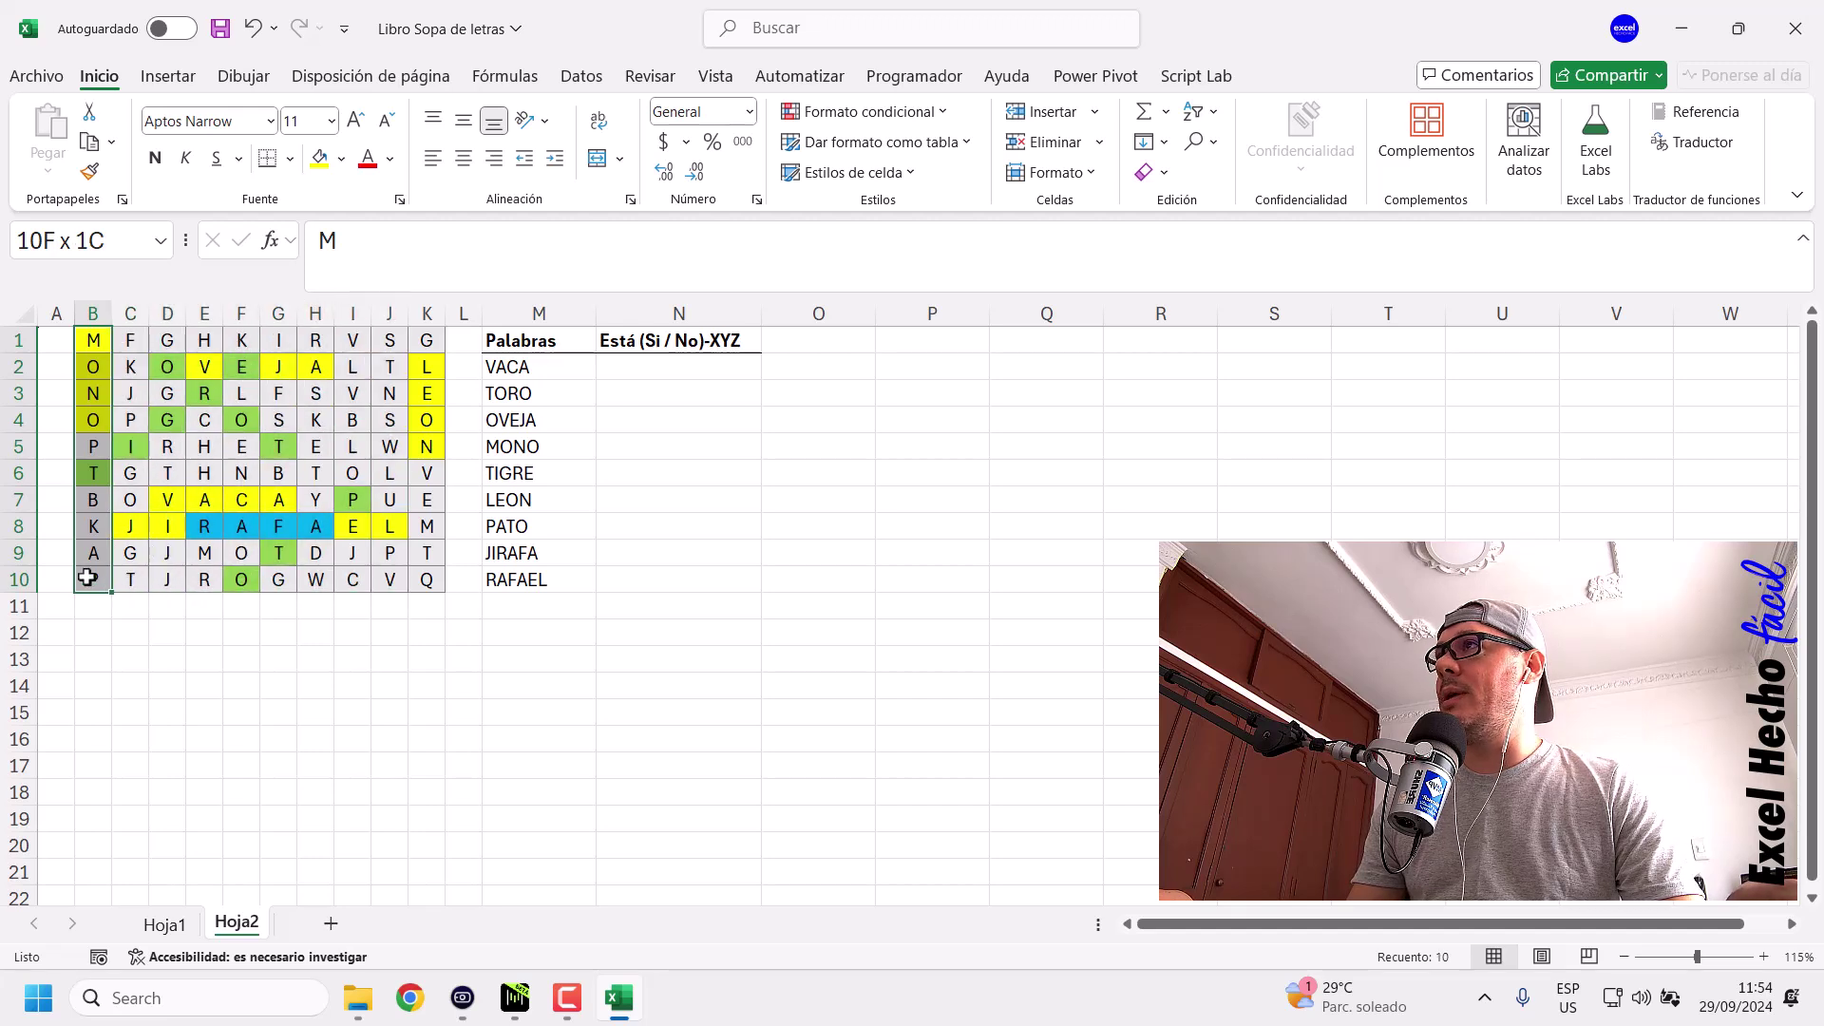
{"action": "left_click_drag", "start_coordinate": [87, 578], "coordinate": [425, 575]}
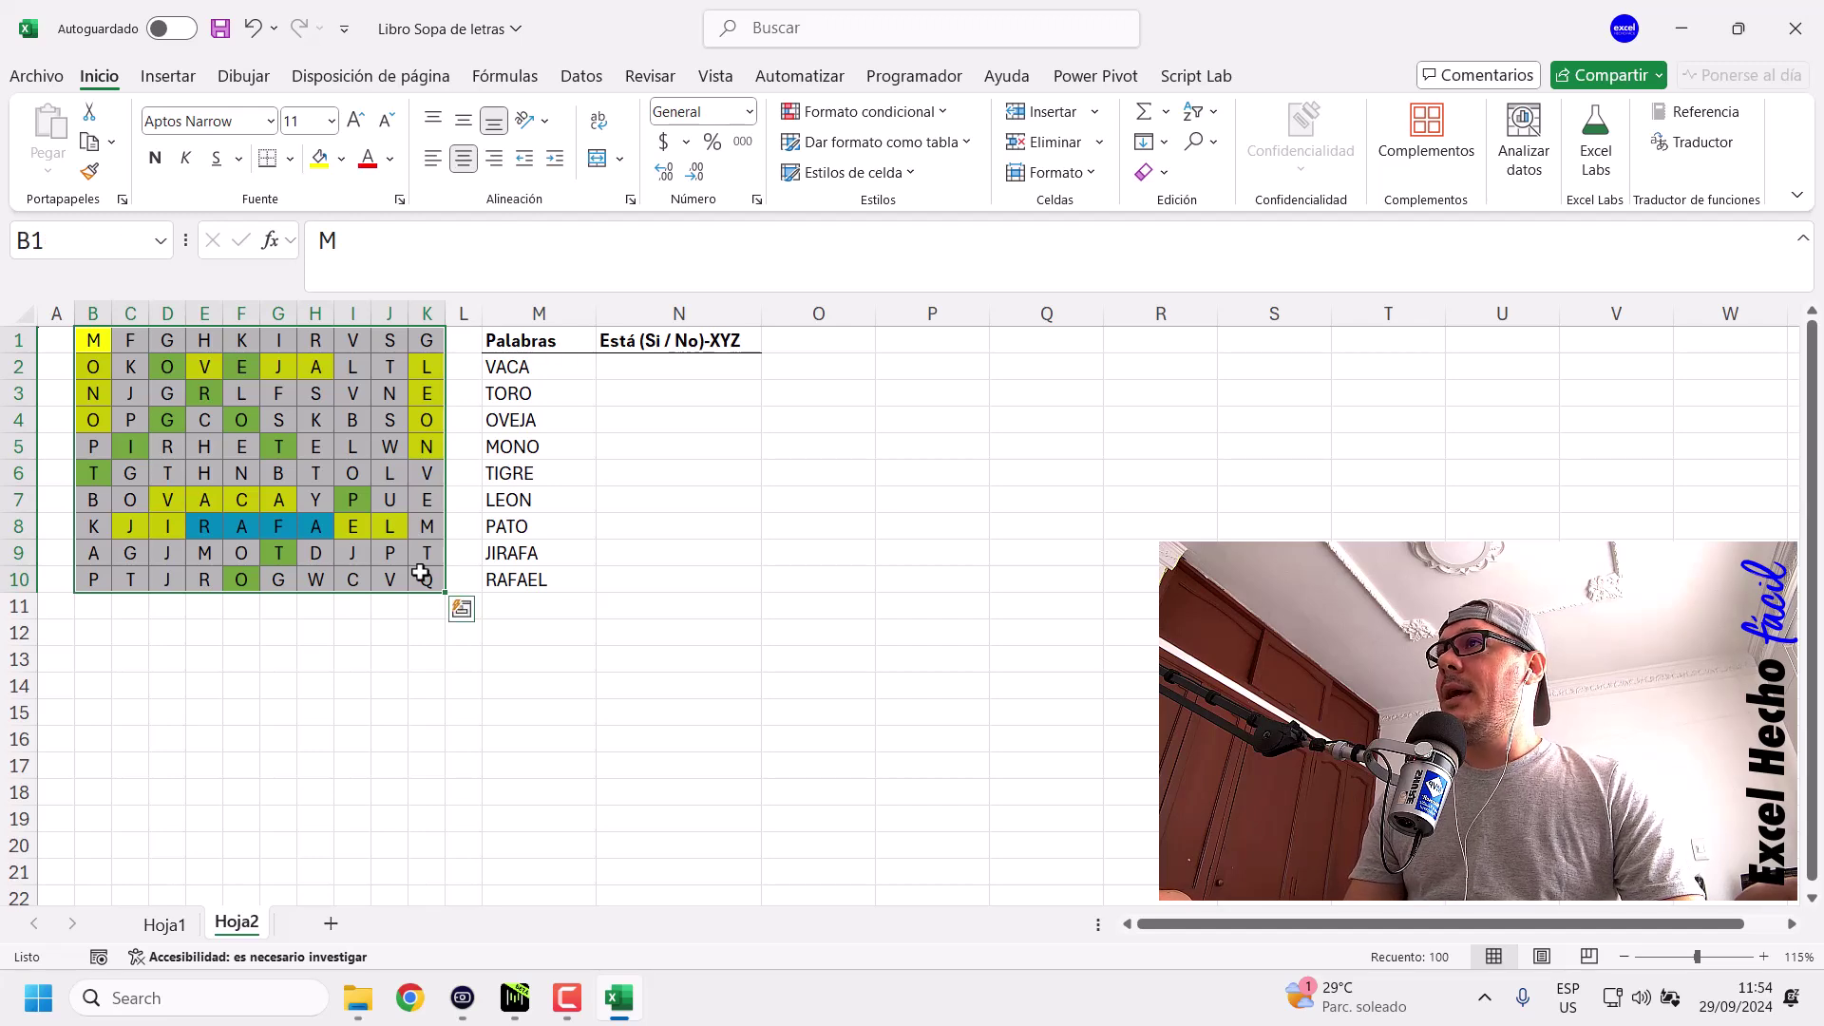
{"action": "left_click", "coordinate": [93, 632]}
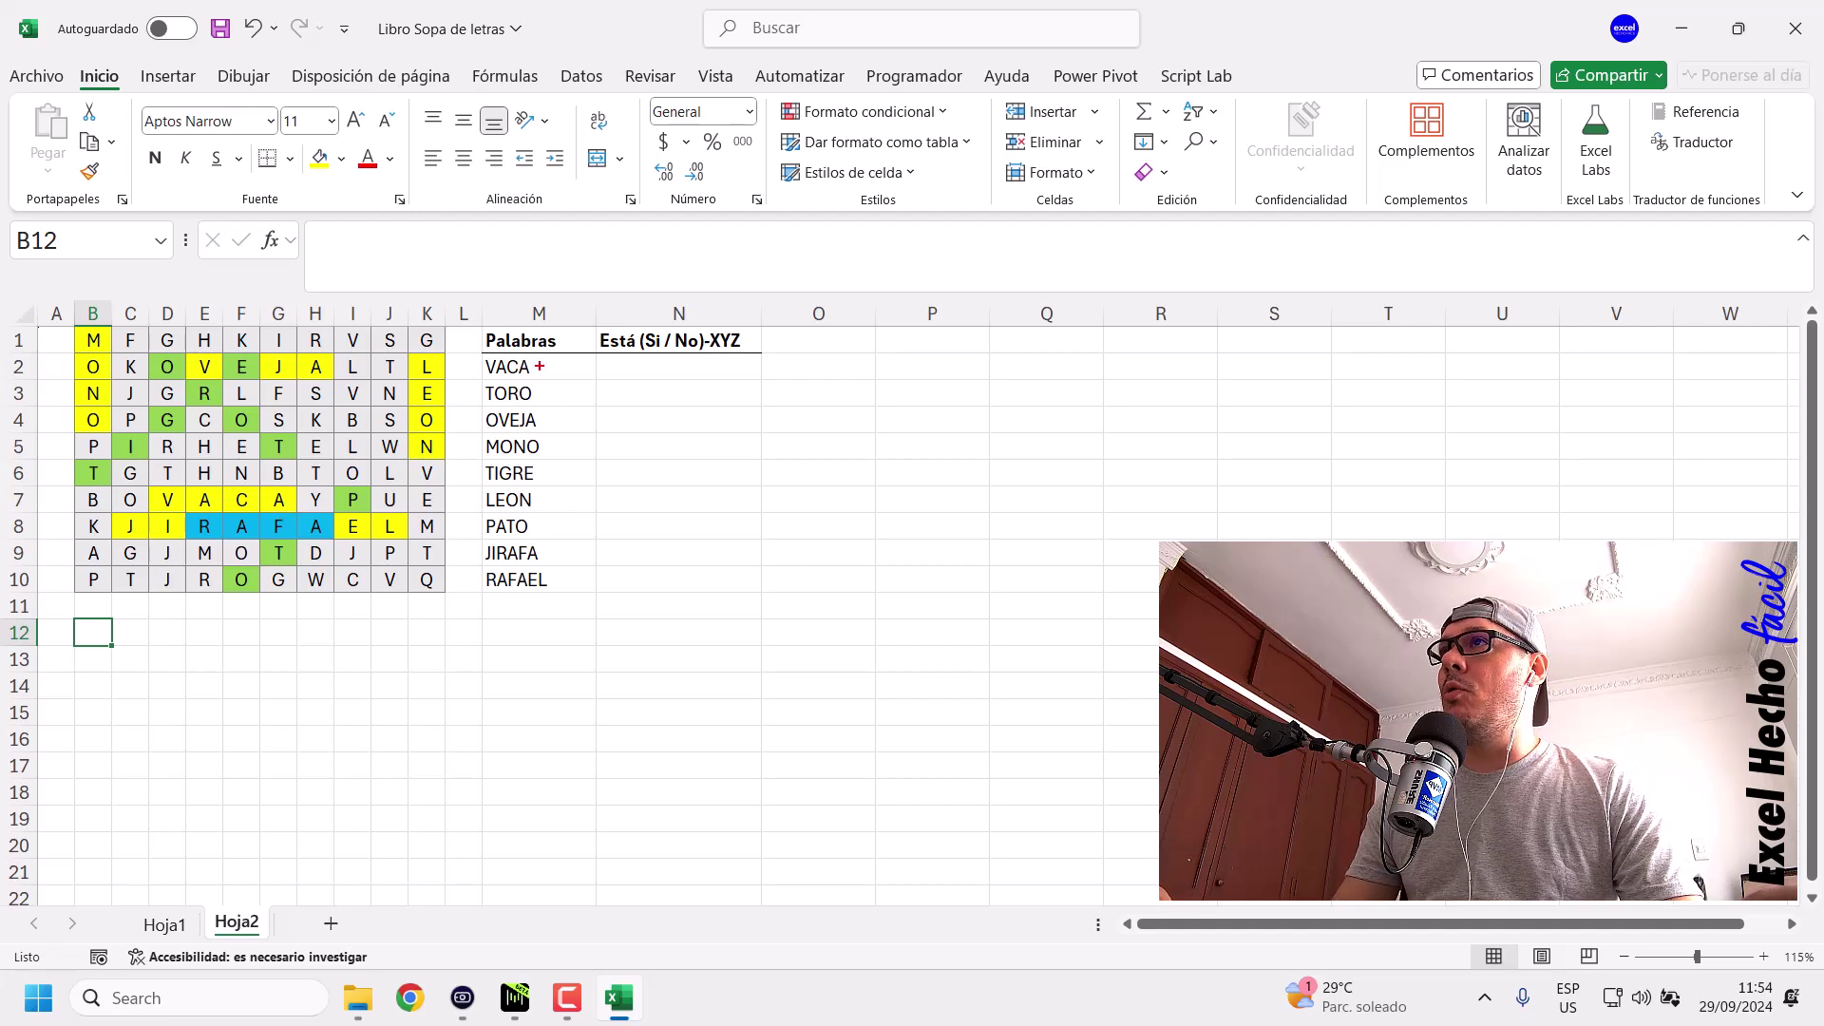
{"action": "left_click_drag", "start_coordinate": [566, 367], "coordinate": [598, 366]}
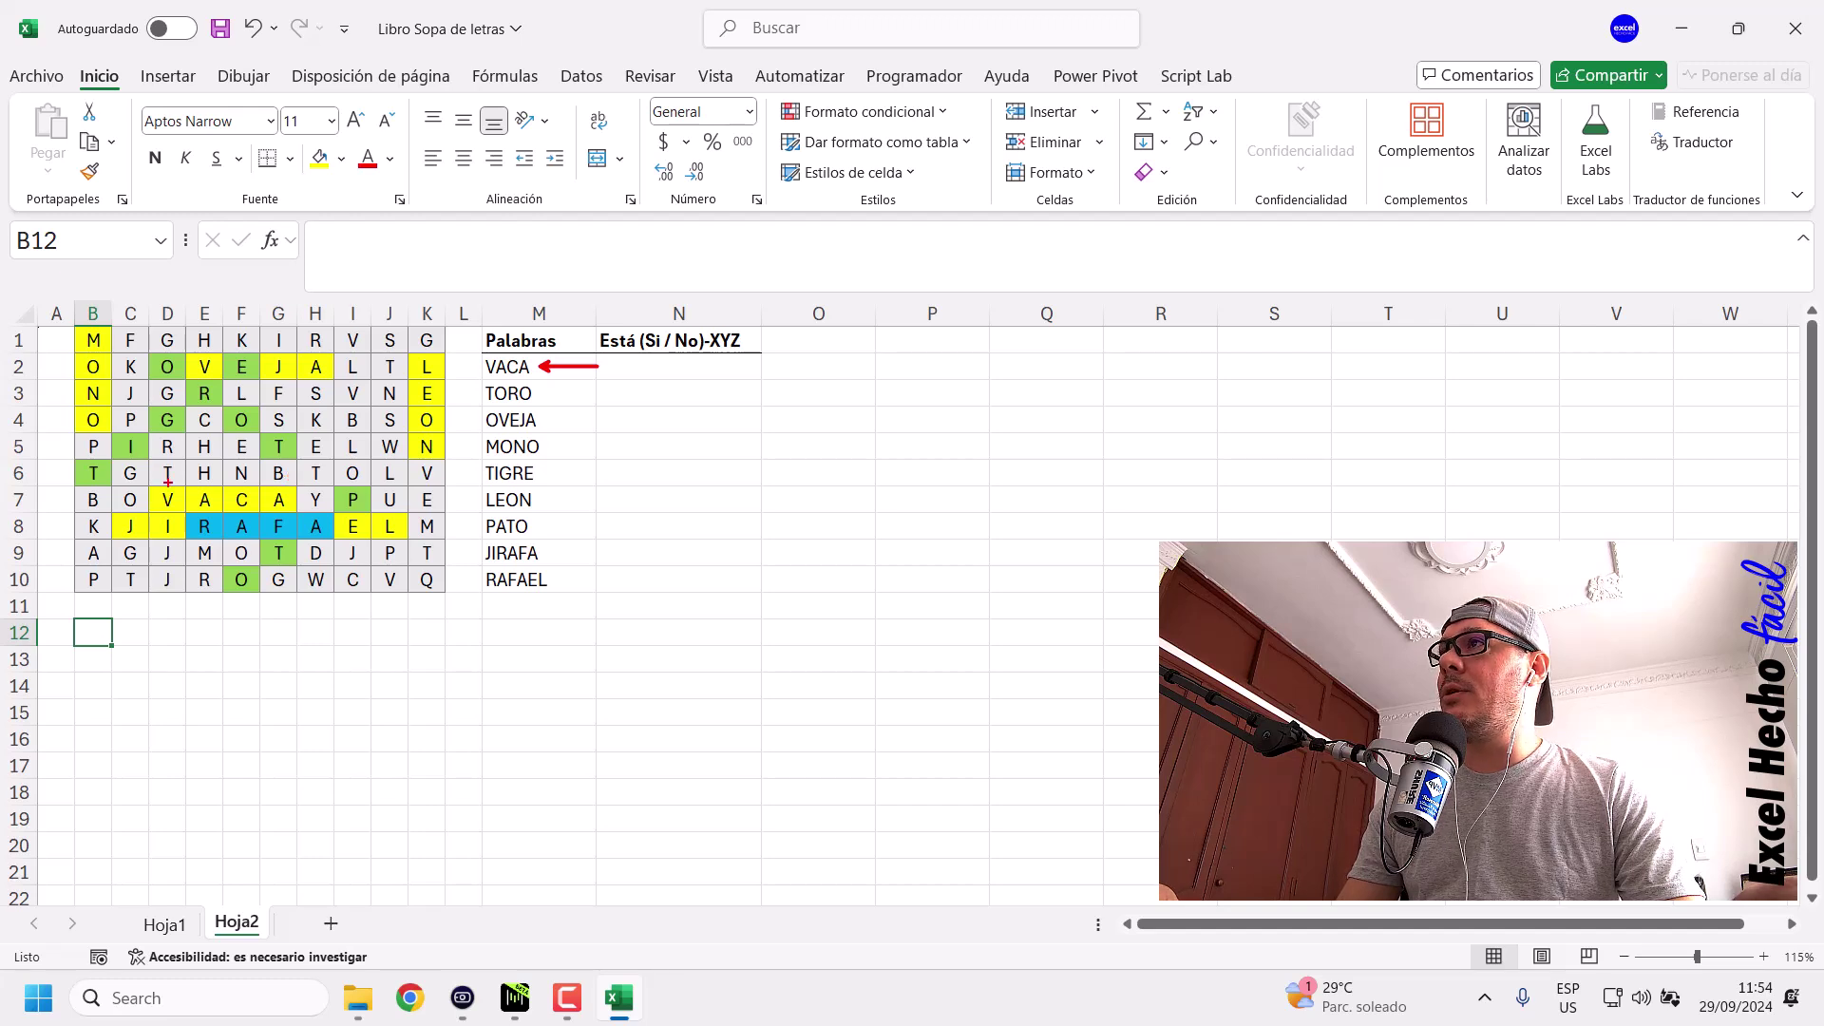
{"action": "left_click_drag", "start_coordinate": [285, 475], "coordinate": [147, 477]}
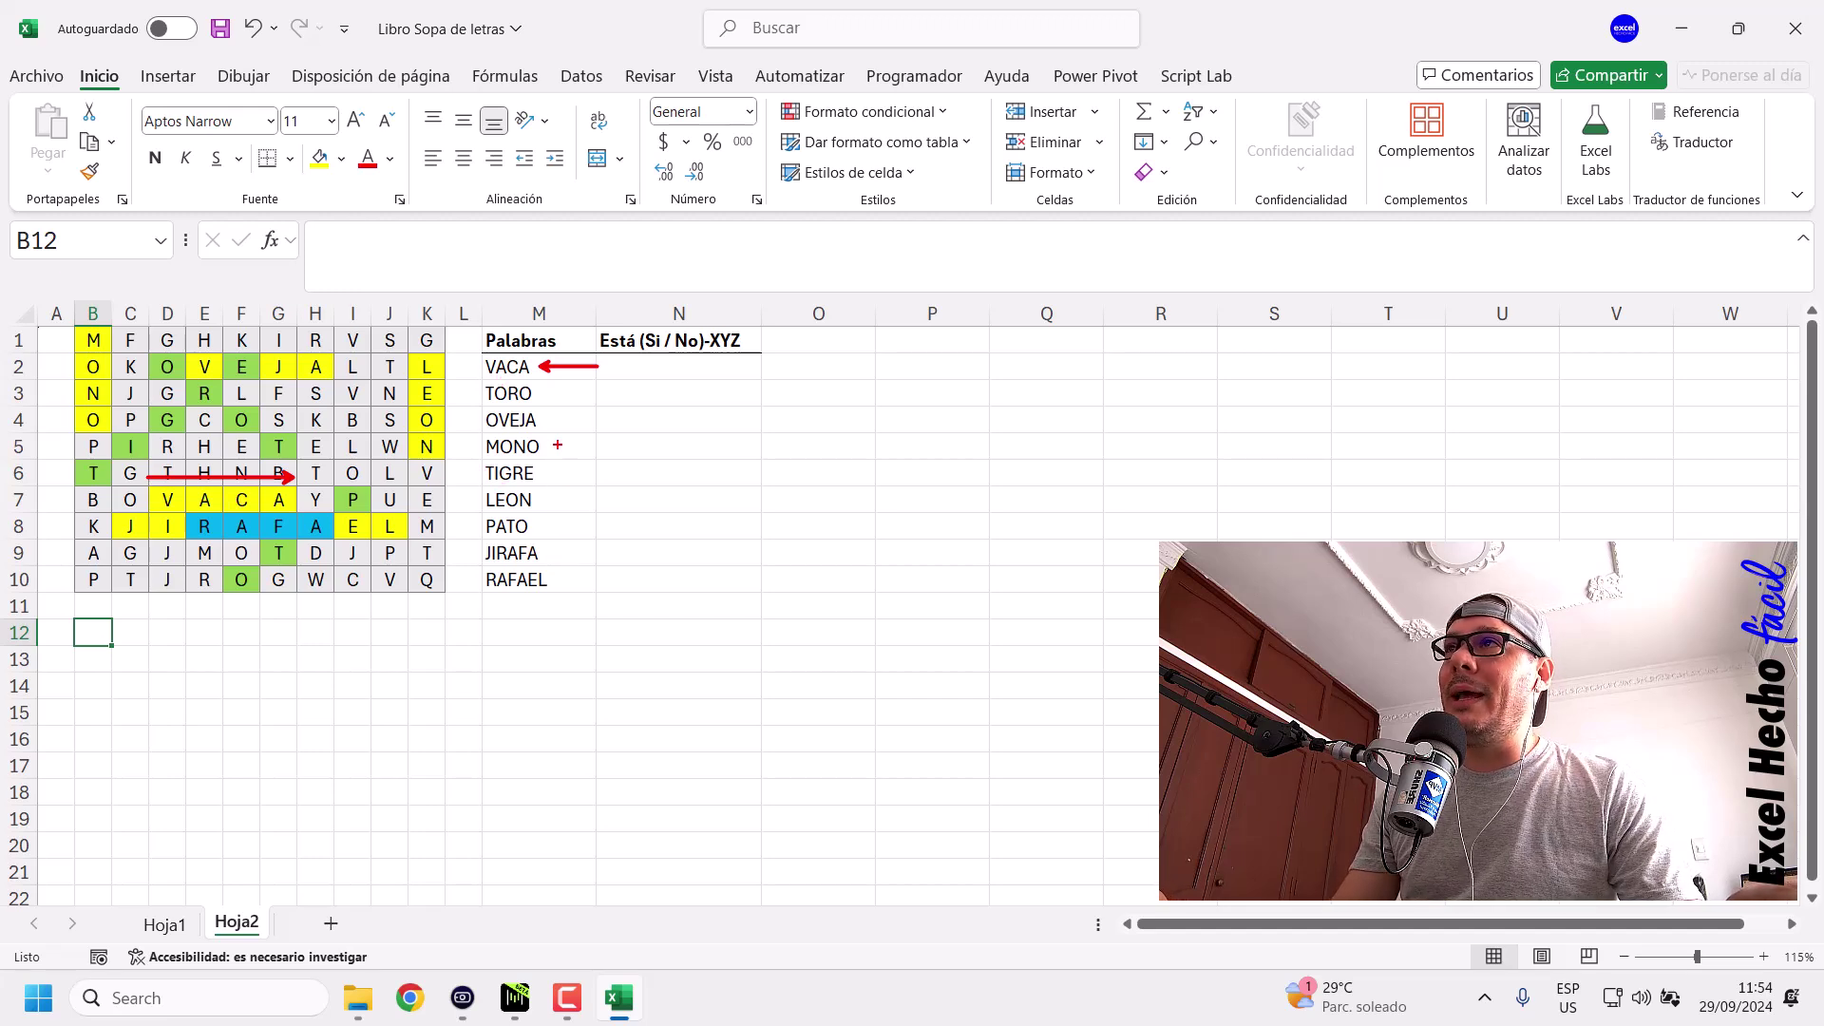
{"action": "left_click_drag", "start_coordinate": [559, 447], "coordinate": [618, 445]}
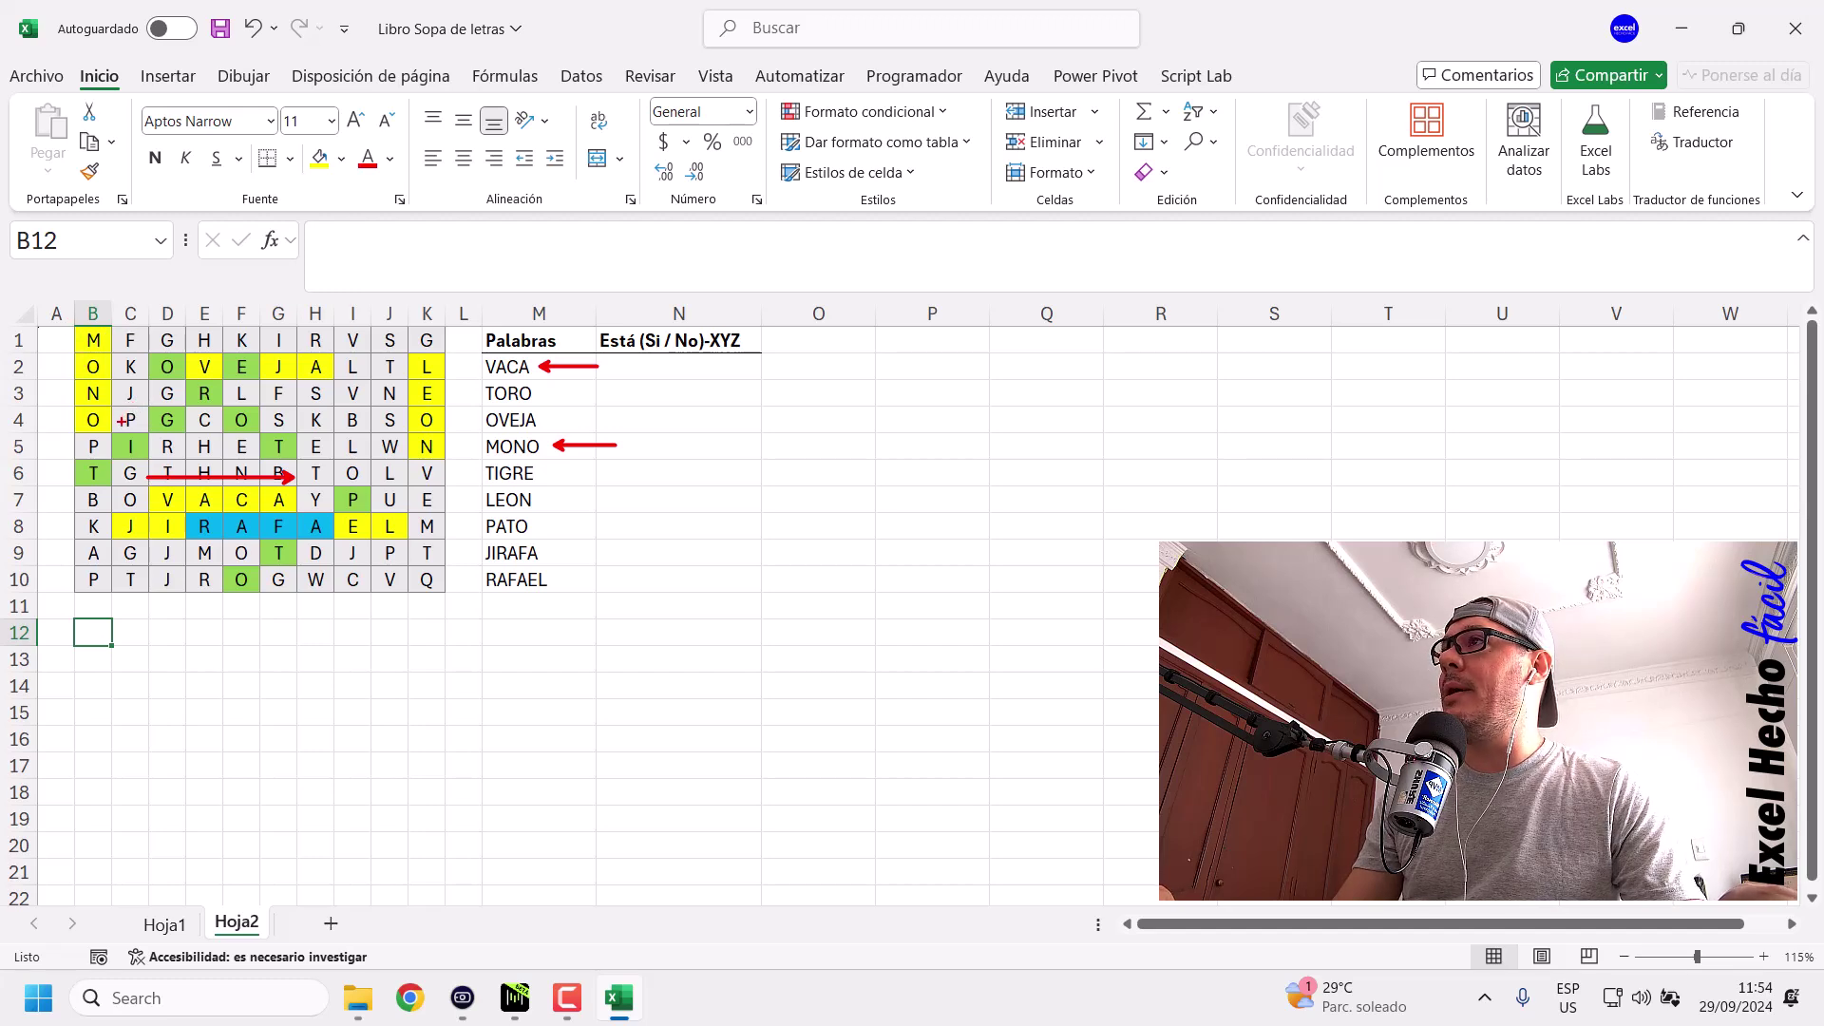
{"action": "left_click_drag", "start_coordinate": [122, 421], "coordinate": [122, 333]}
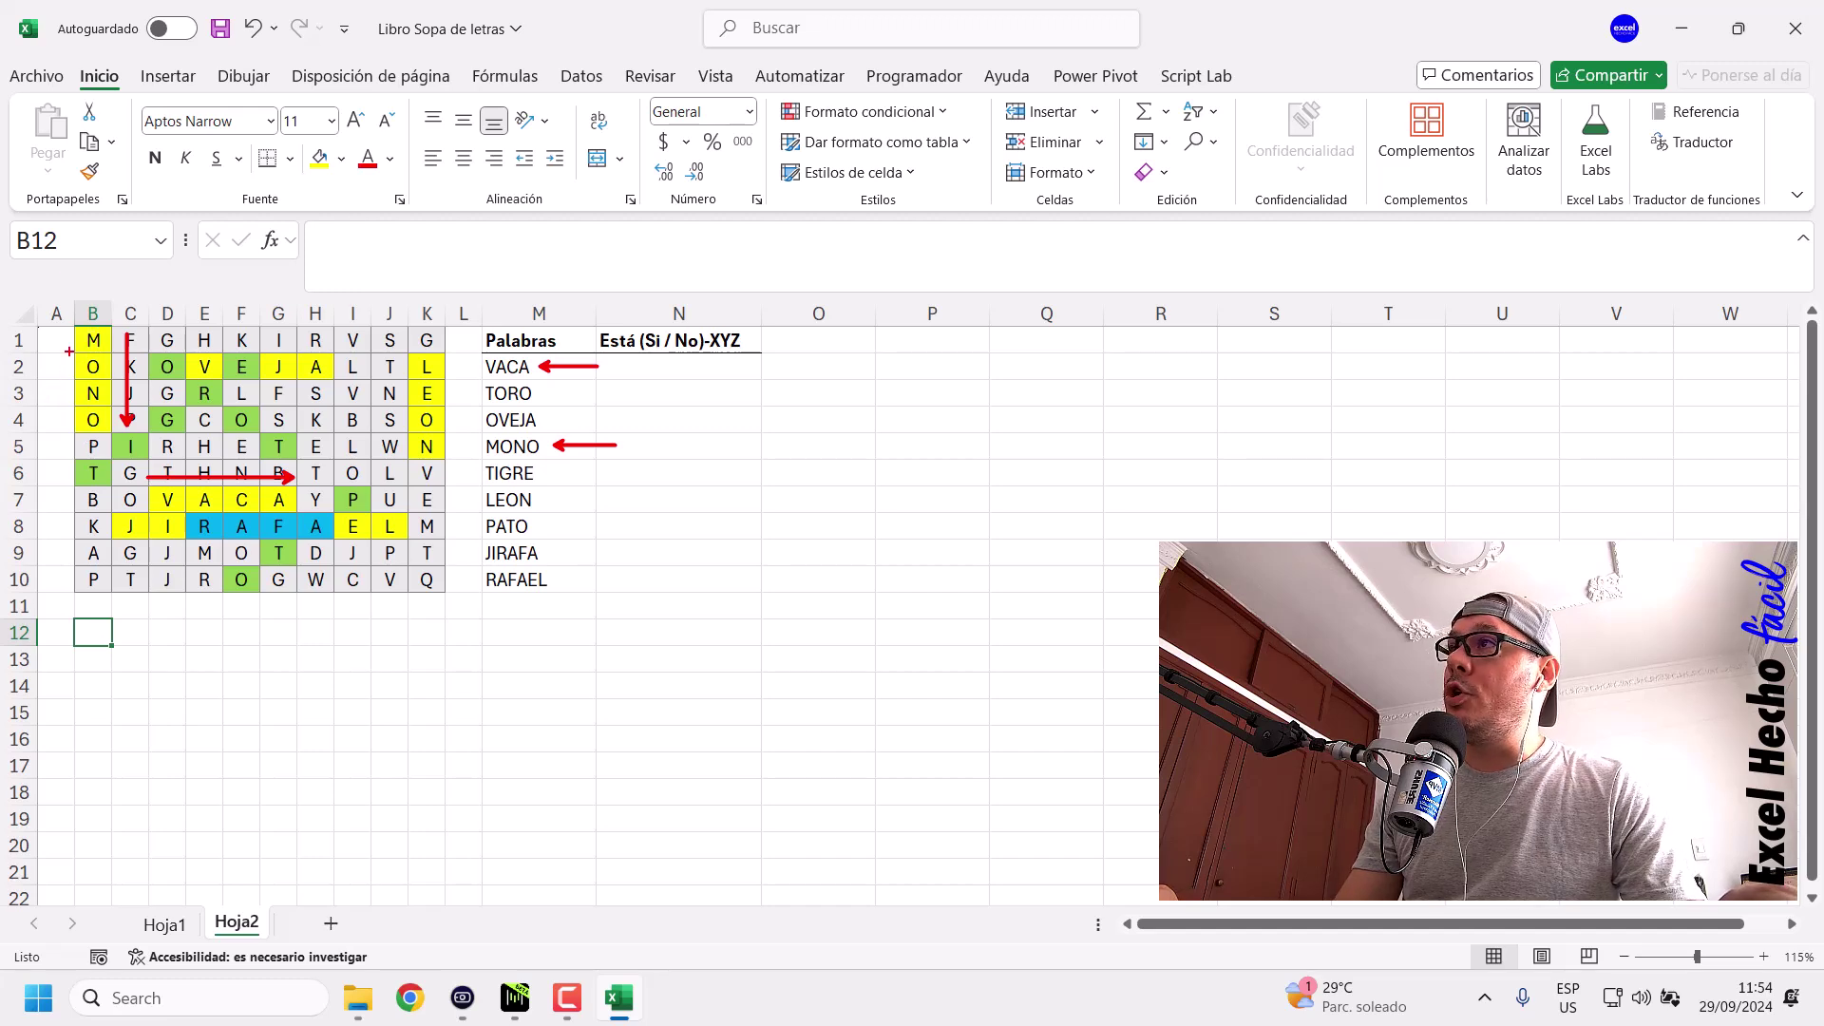
{"action": "mouse_move", "coordinate": [70, 321]}
{"action": "left_mouse_down"}
{"action": "mouse_move", "coordinate": [119, 443]}
{"action": "mouse_move", "coordinate": [302, 516]}
{"action": "left_mouse_up"}
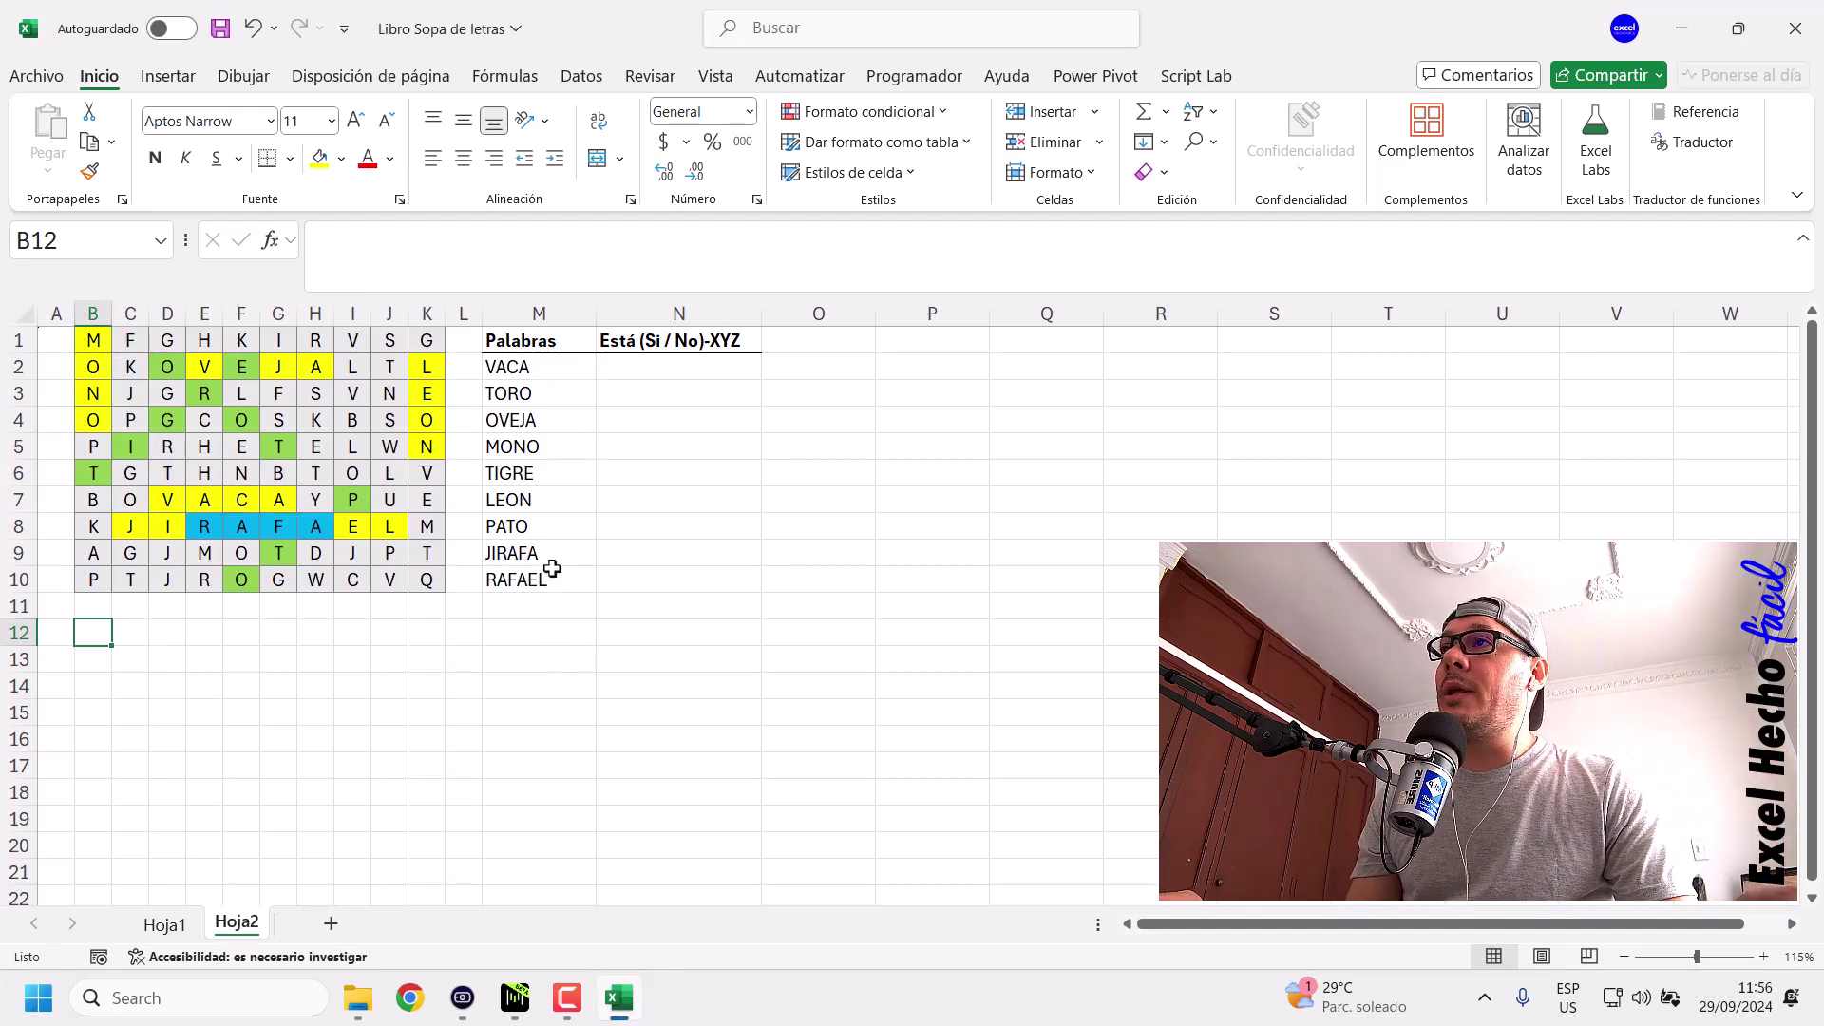
Examine row 8 of the letter grid, B8:K8, for the overlapping words listed in M9:M10.
{"action": "left_click_drag", "start_coordinate": [546, 555], "coordinate": [561, 581]}
{"action": "left_click", "coordinate": [92, 634]}
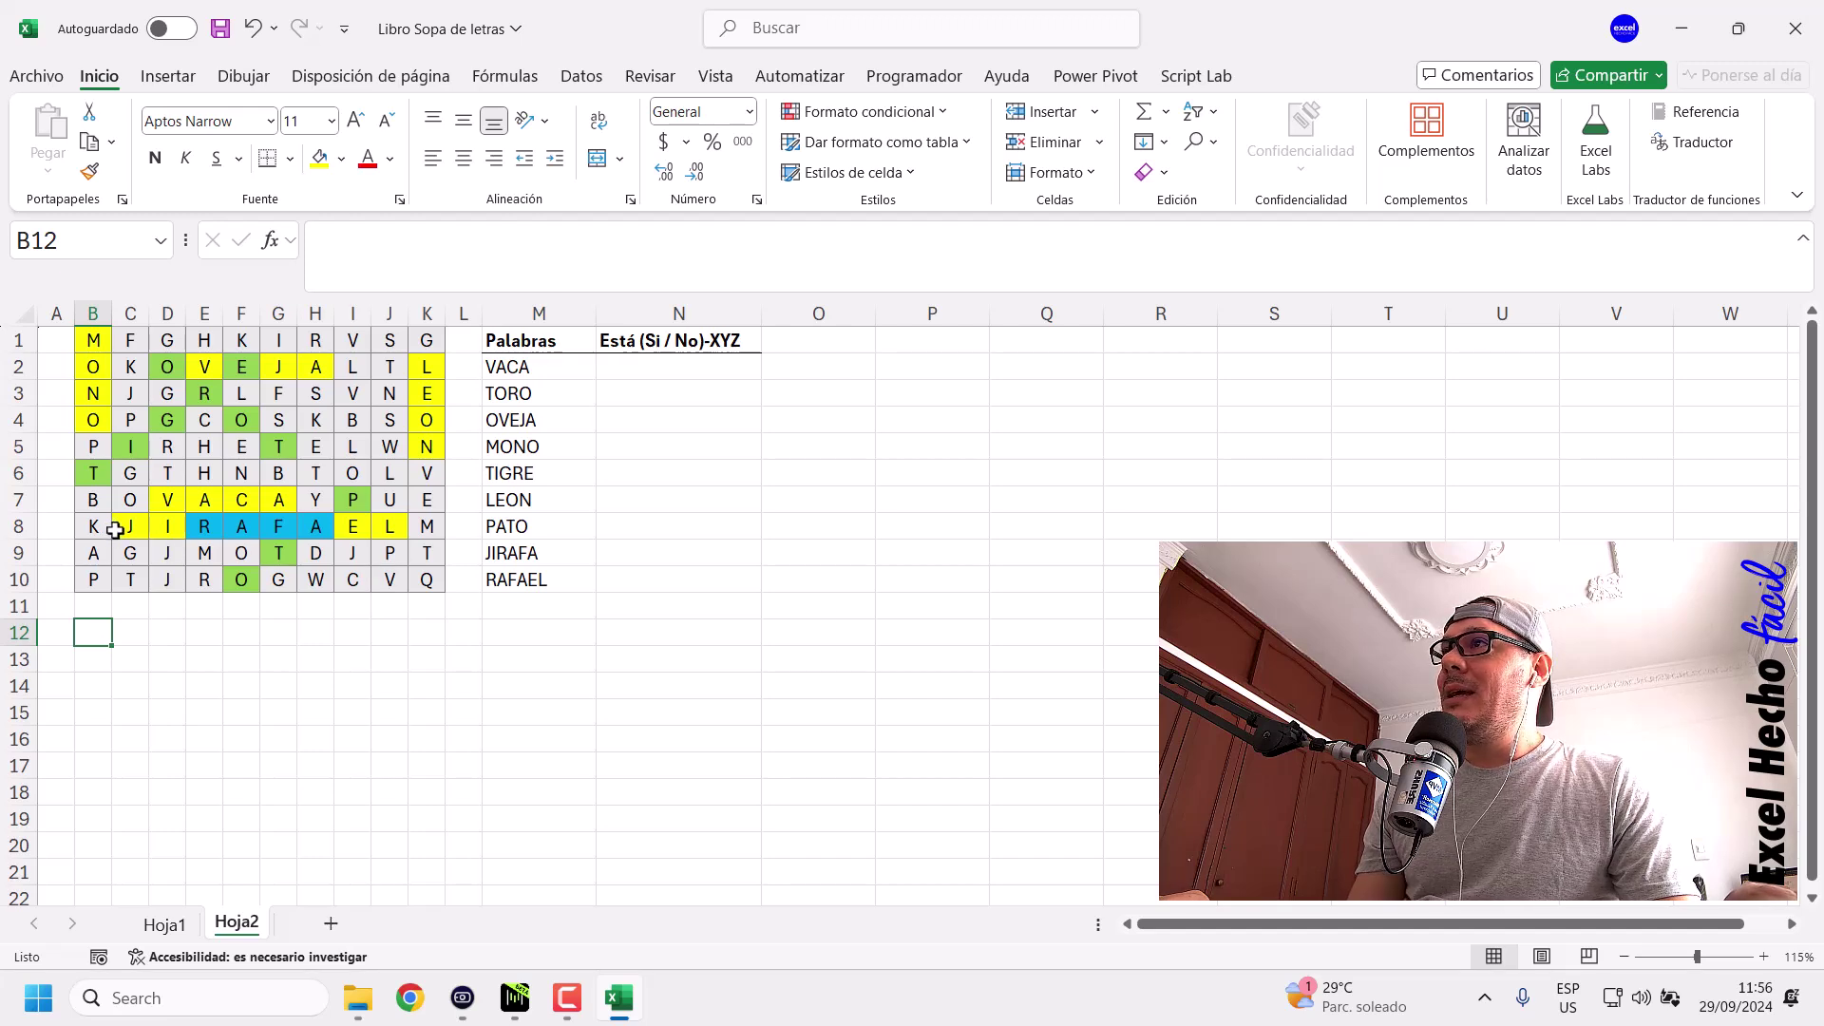
{"action": "left_click_drag", "start_coordinate": [124, 531], "coordinate": [408, 527]}
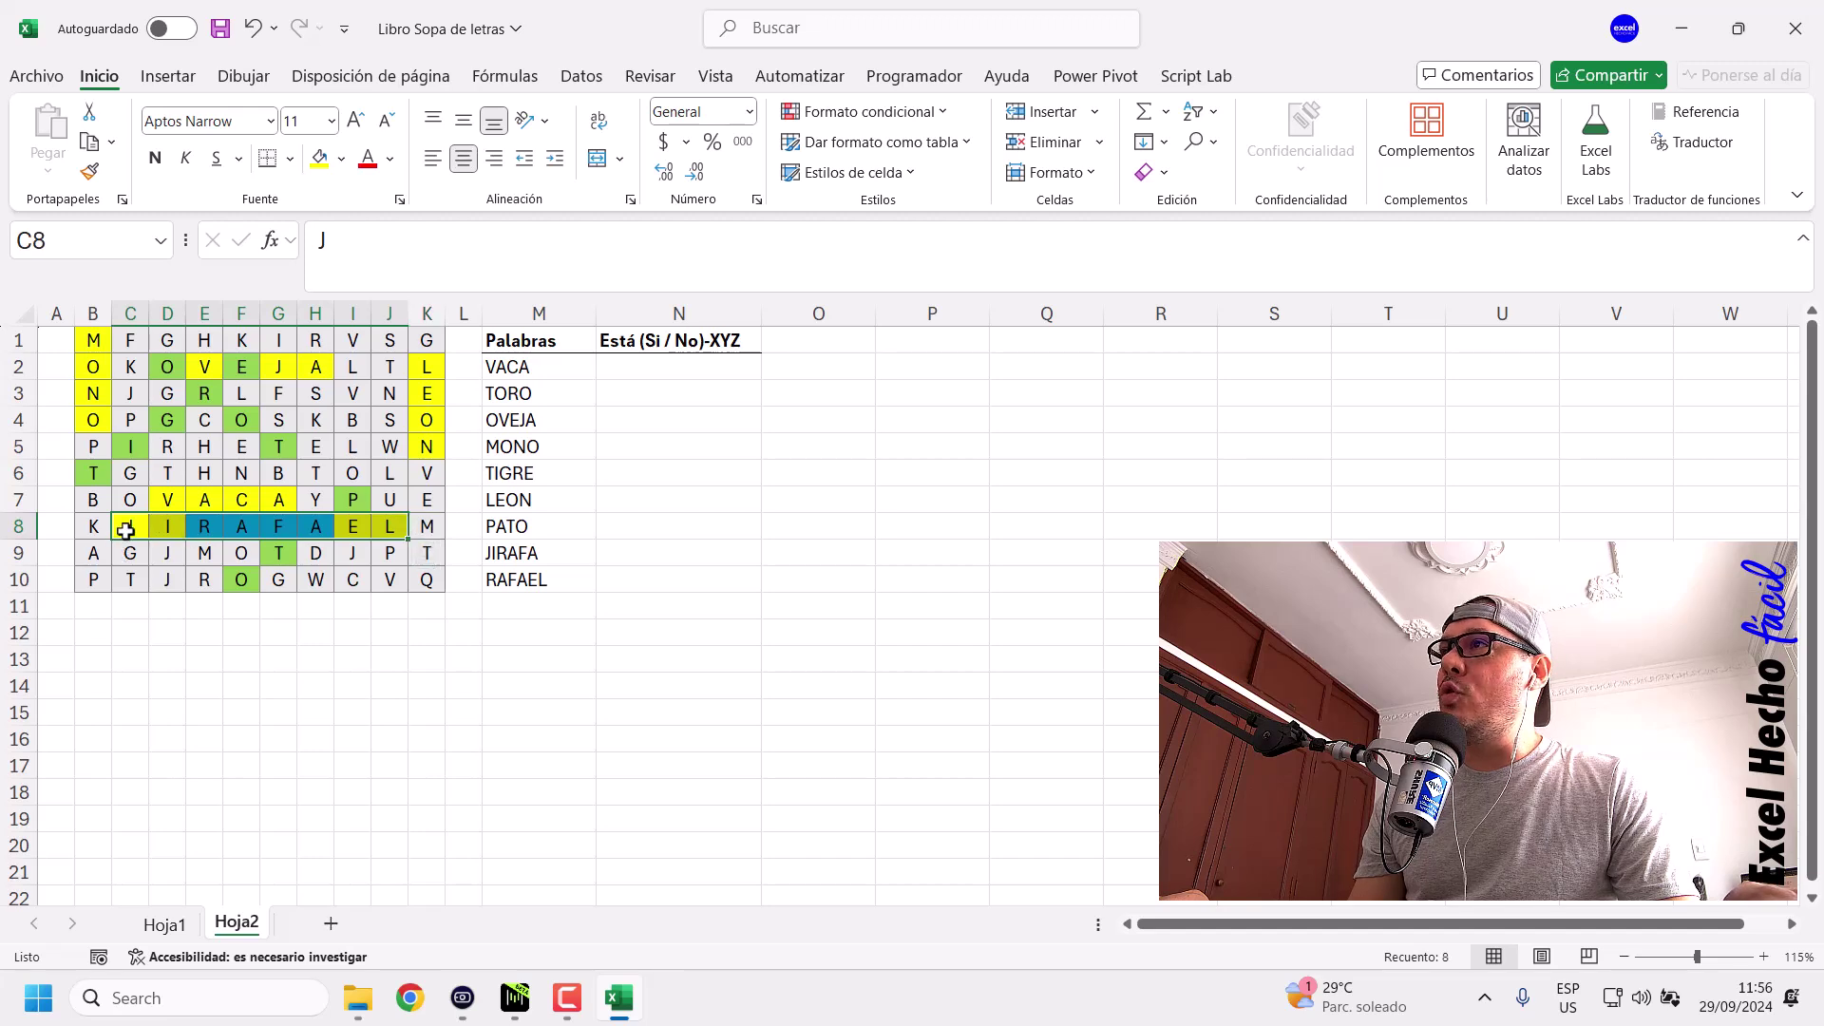
{"action": "left_click", "coordinate": [129, 534]}
{"action": "left_click_drag", "start_coordinate": [91, 529], "coordinate": [422, 527]}
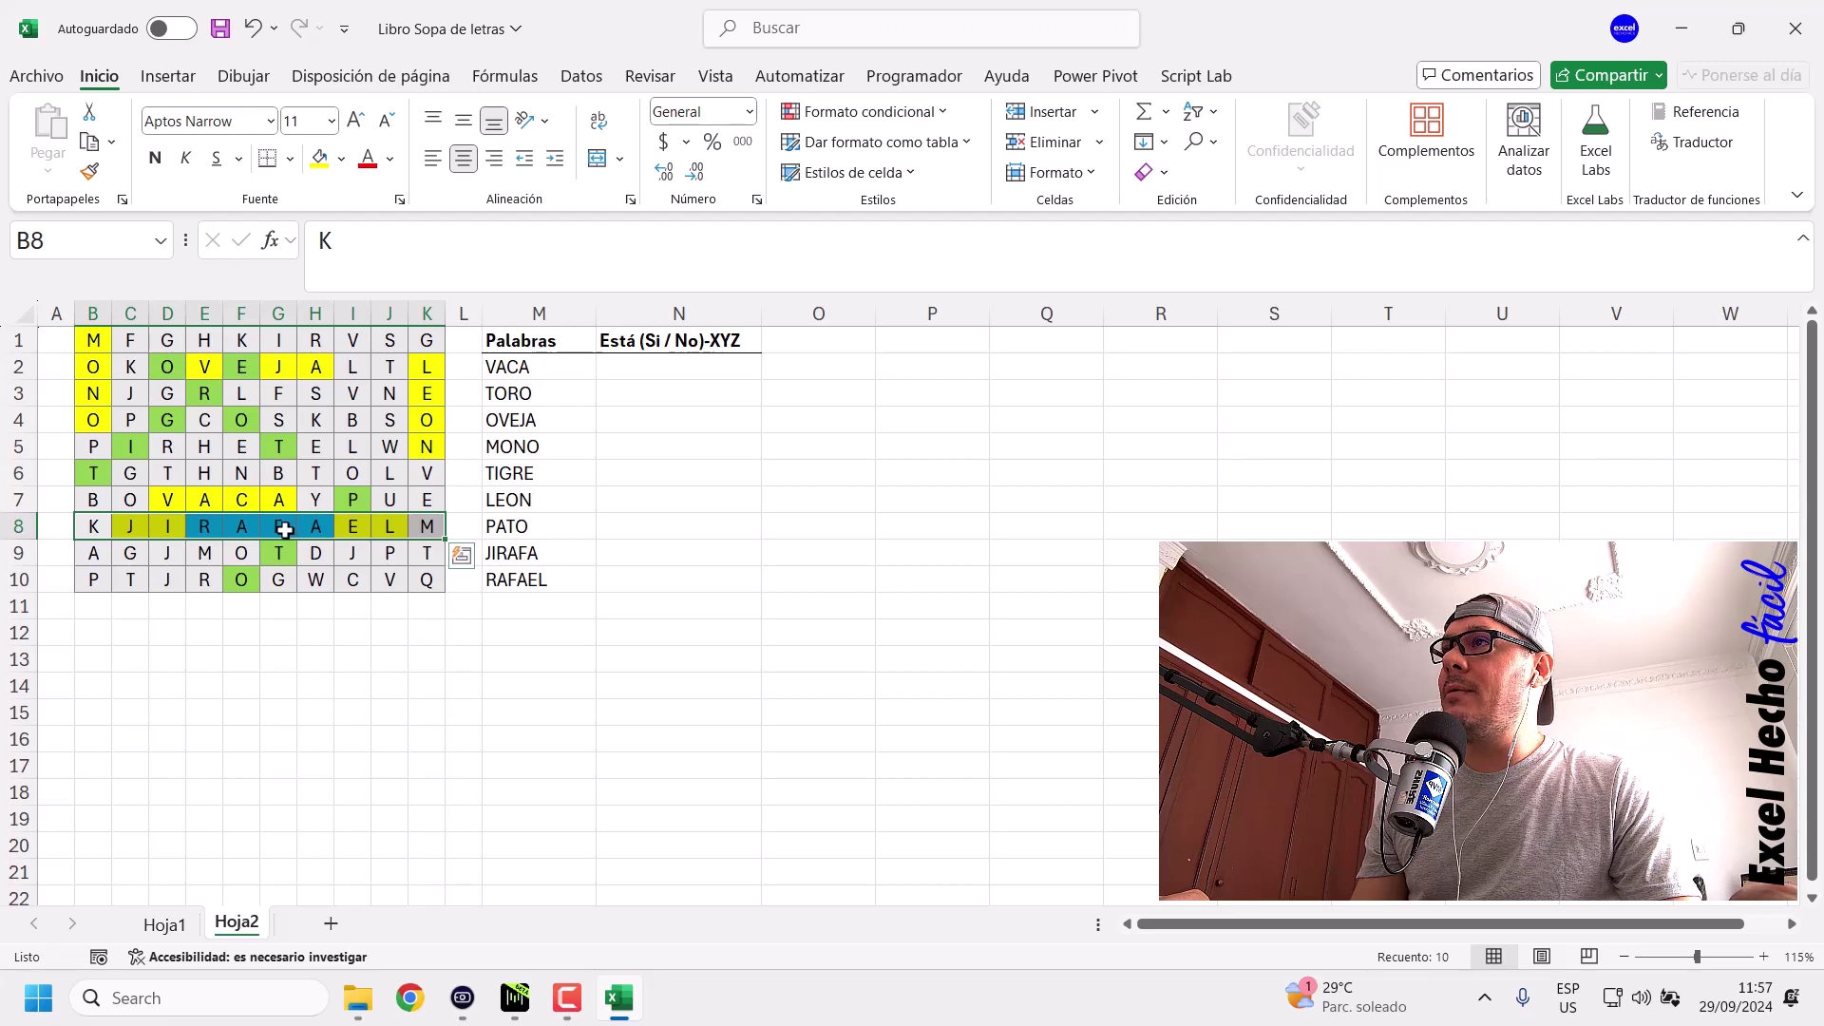
{"action": "left_click", "coordinate": [278, 531]}
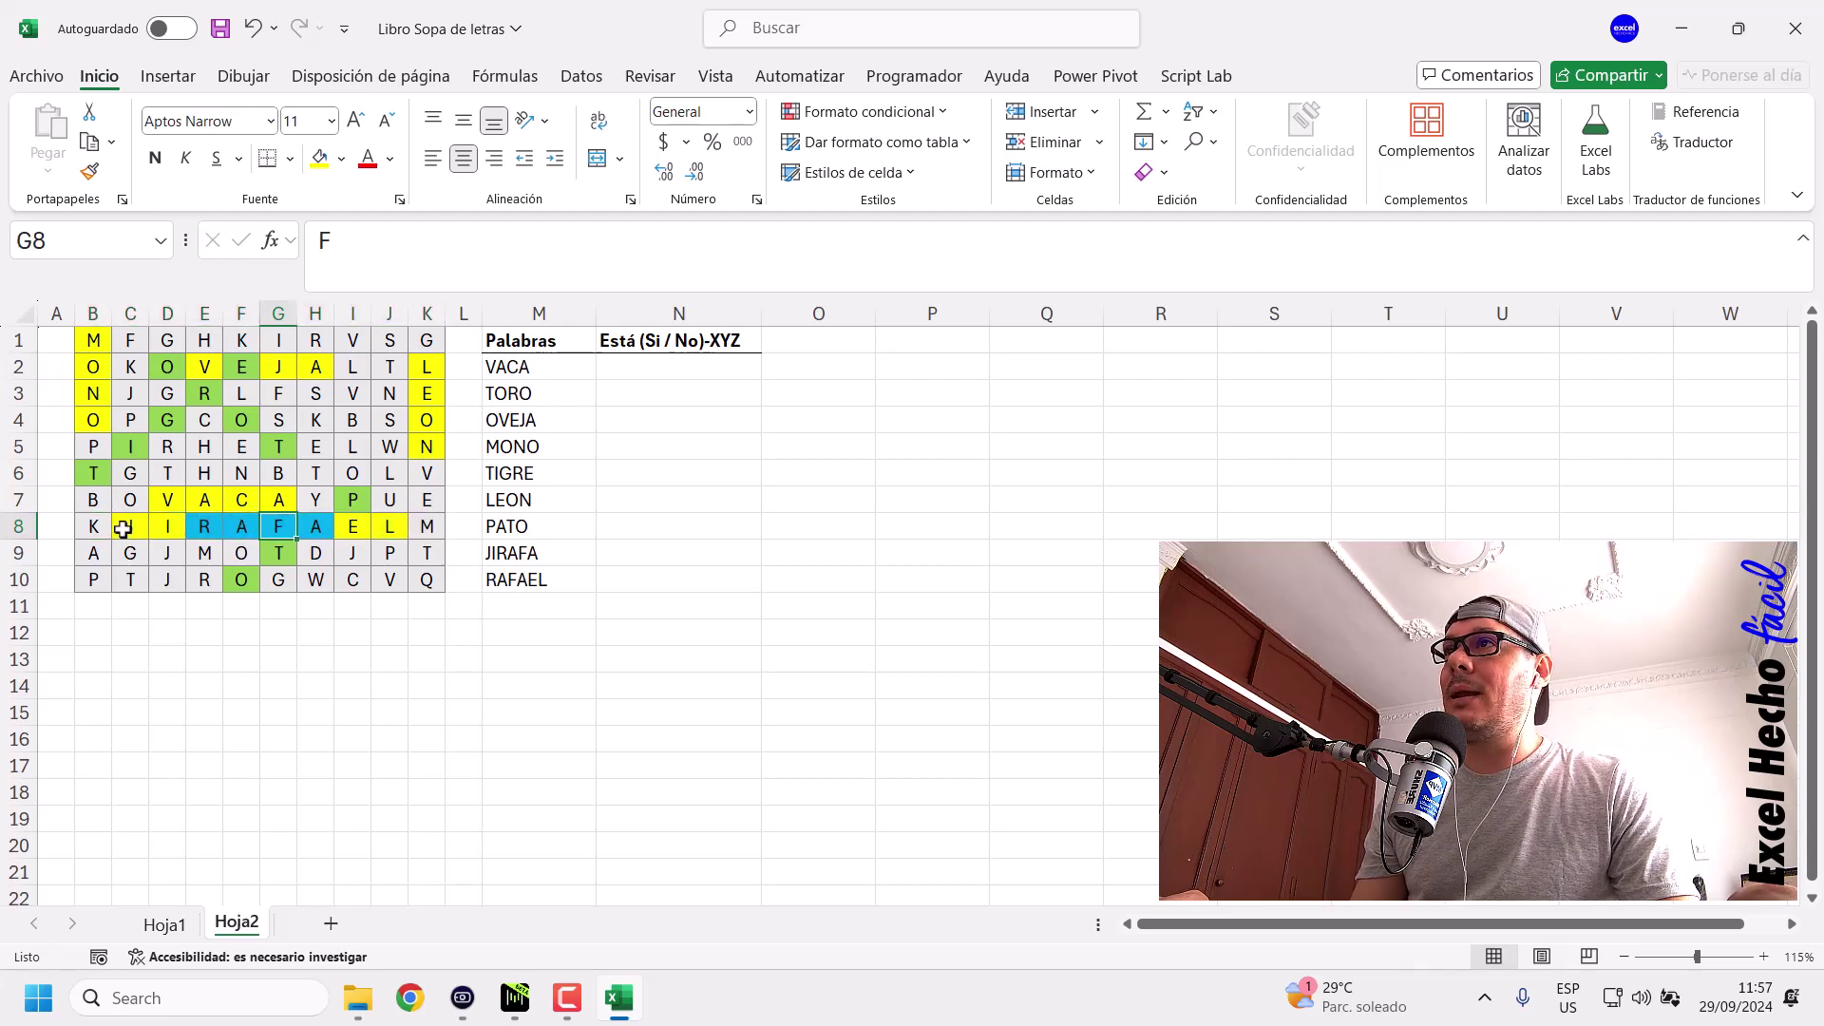
{"action": "left_click_drag", "start_coordinate": [554, 562], "coordinate": [557, 581]}
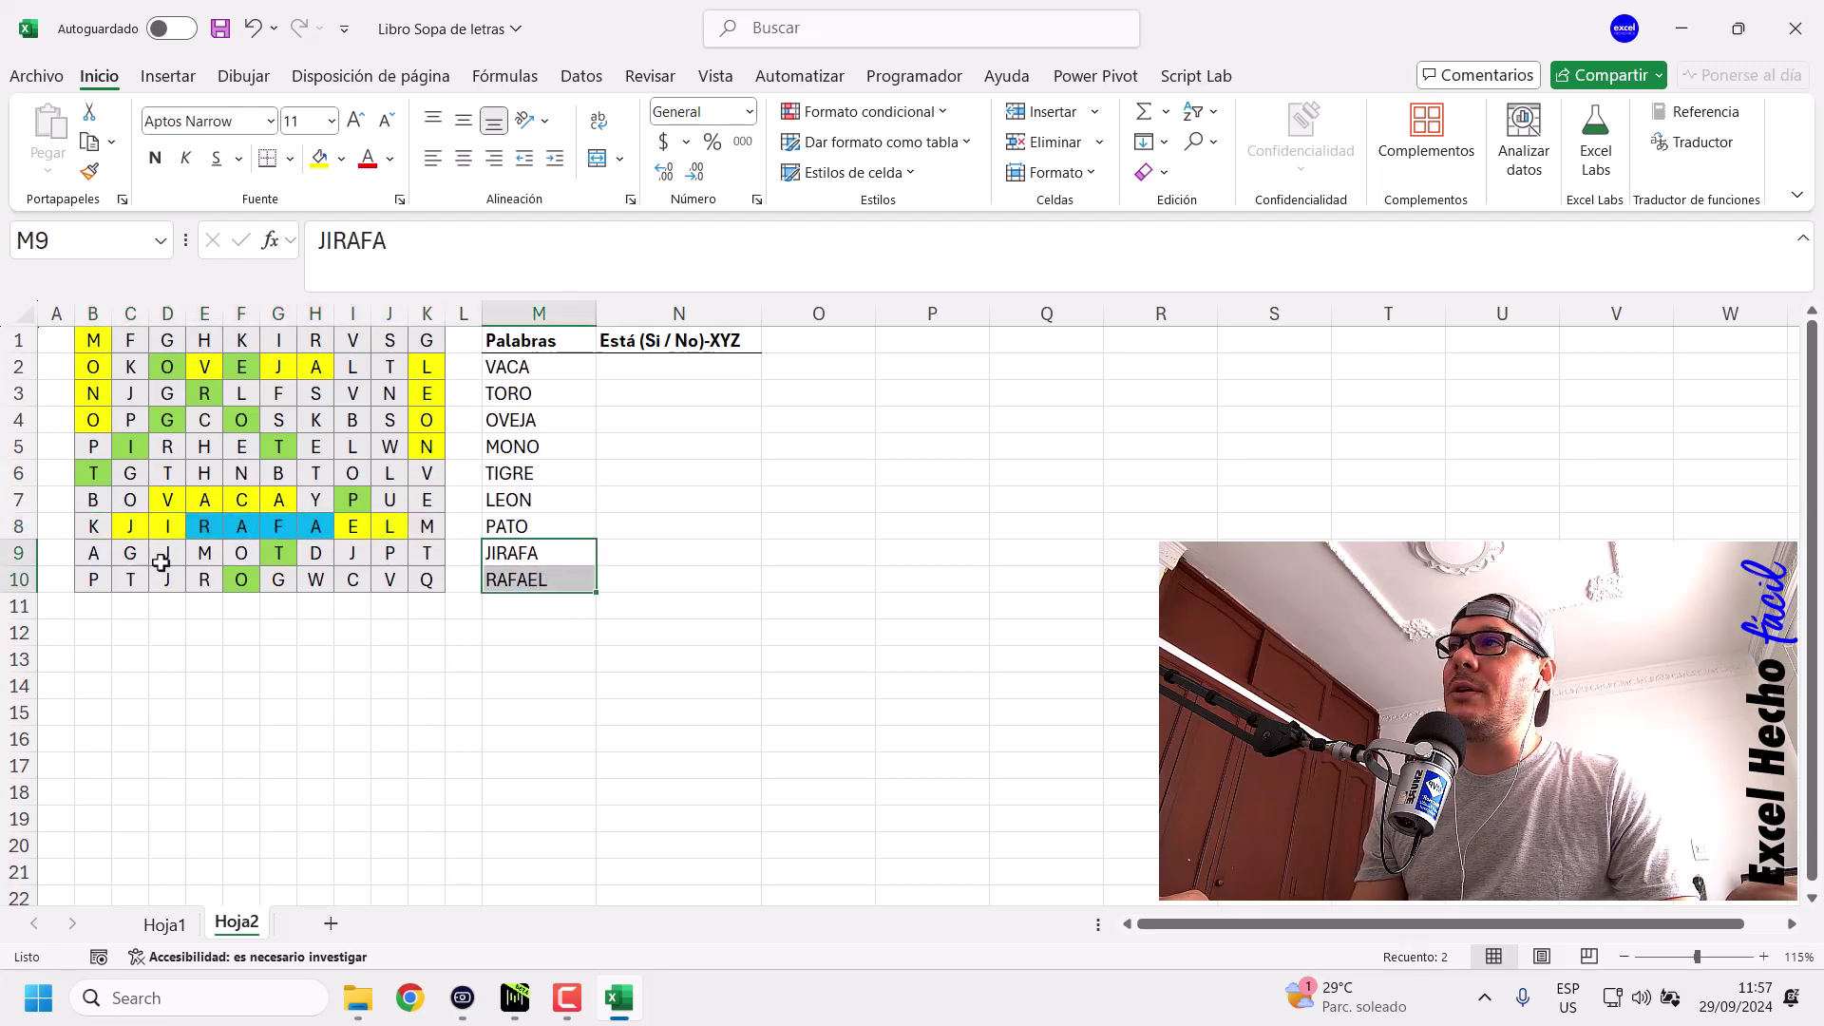
{"action": "left_click", "coordinate": [91, 526]}
{"action": "left_click_drag", "start_coordinate": [90, 526], "coordinate": [426, 529]}
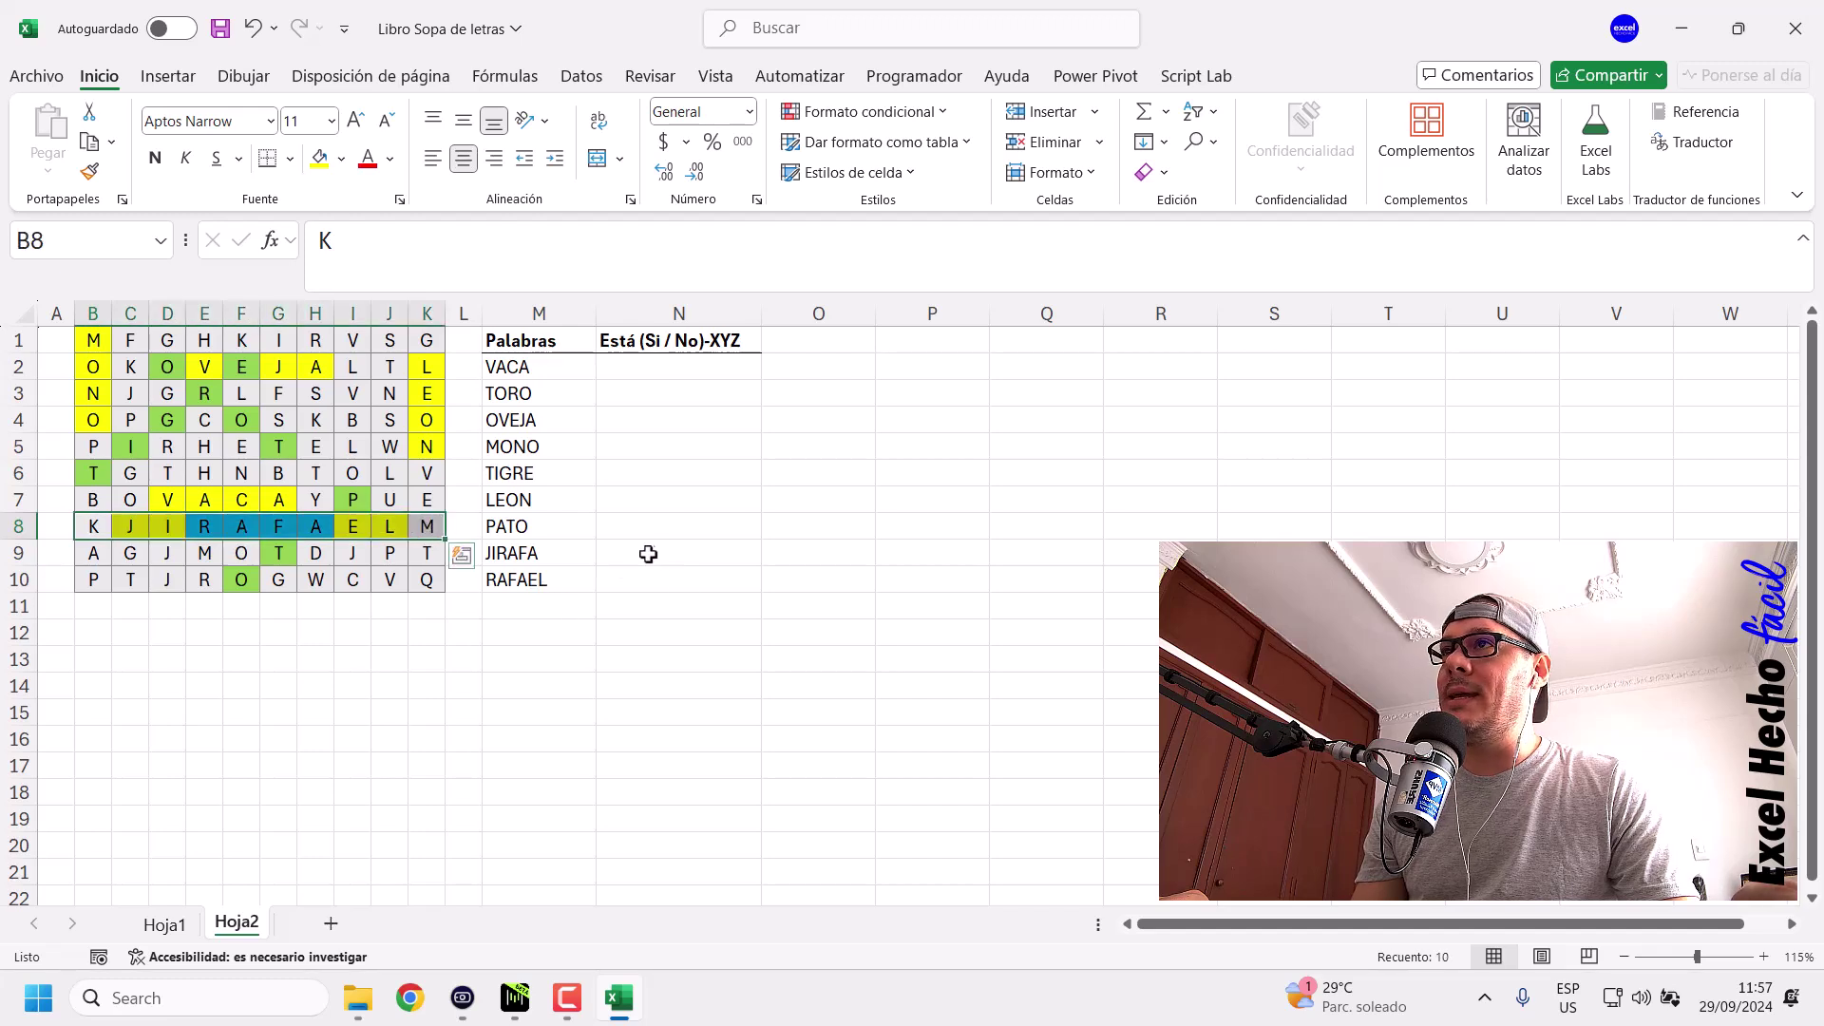
Examine row 8 of the grid for JIRAFA and RAFAEL, comparing where the two words overlap.
{"action": "left_click", "coordinate": [91, 624]}
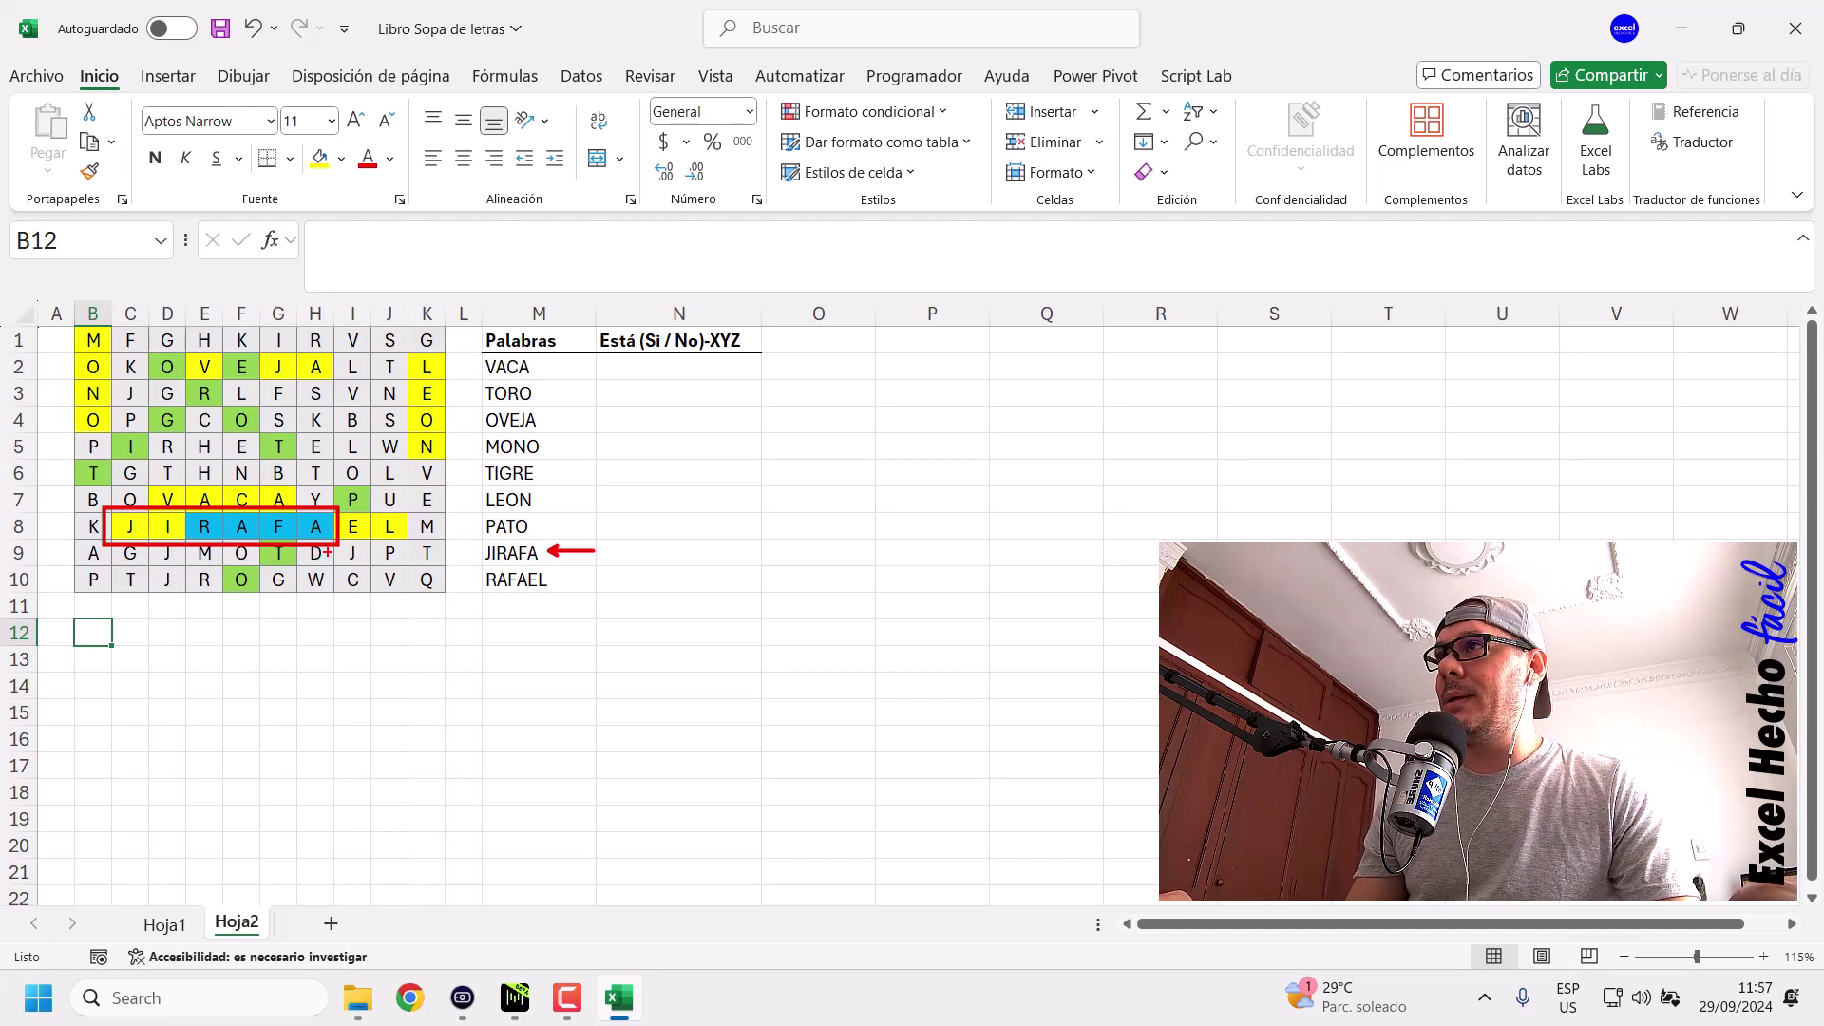
{"action": "left_click_drag", "start_coordinate": [558, 577], "coordinate": [602, 578]}
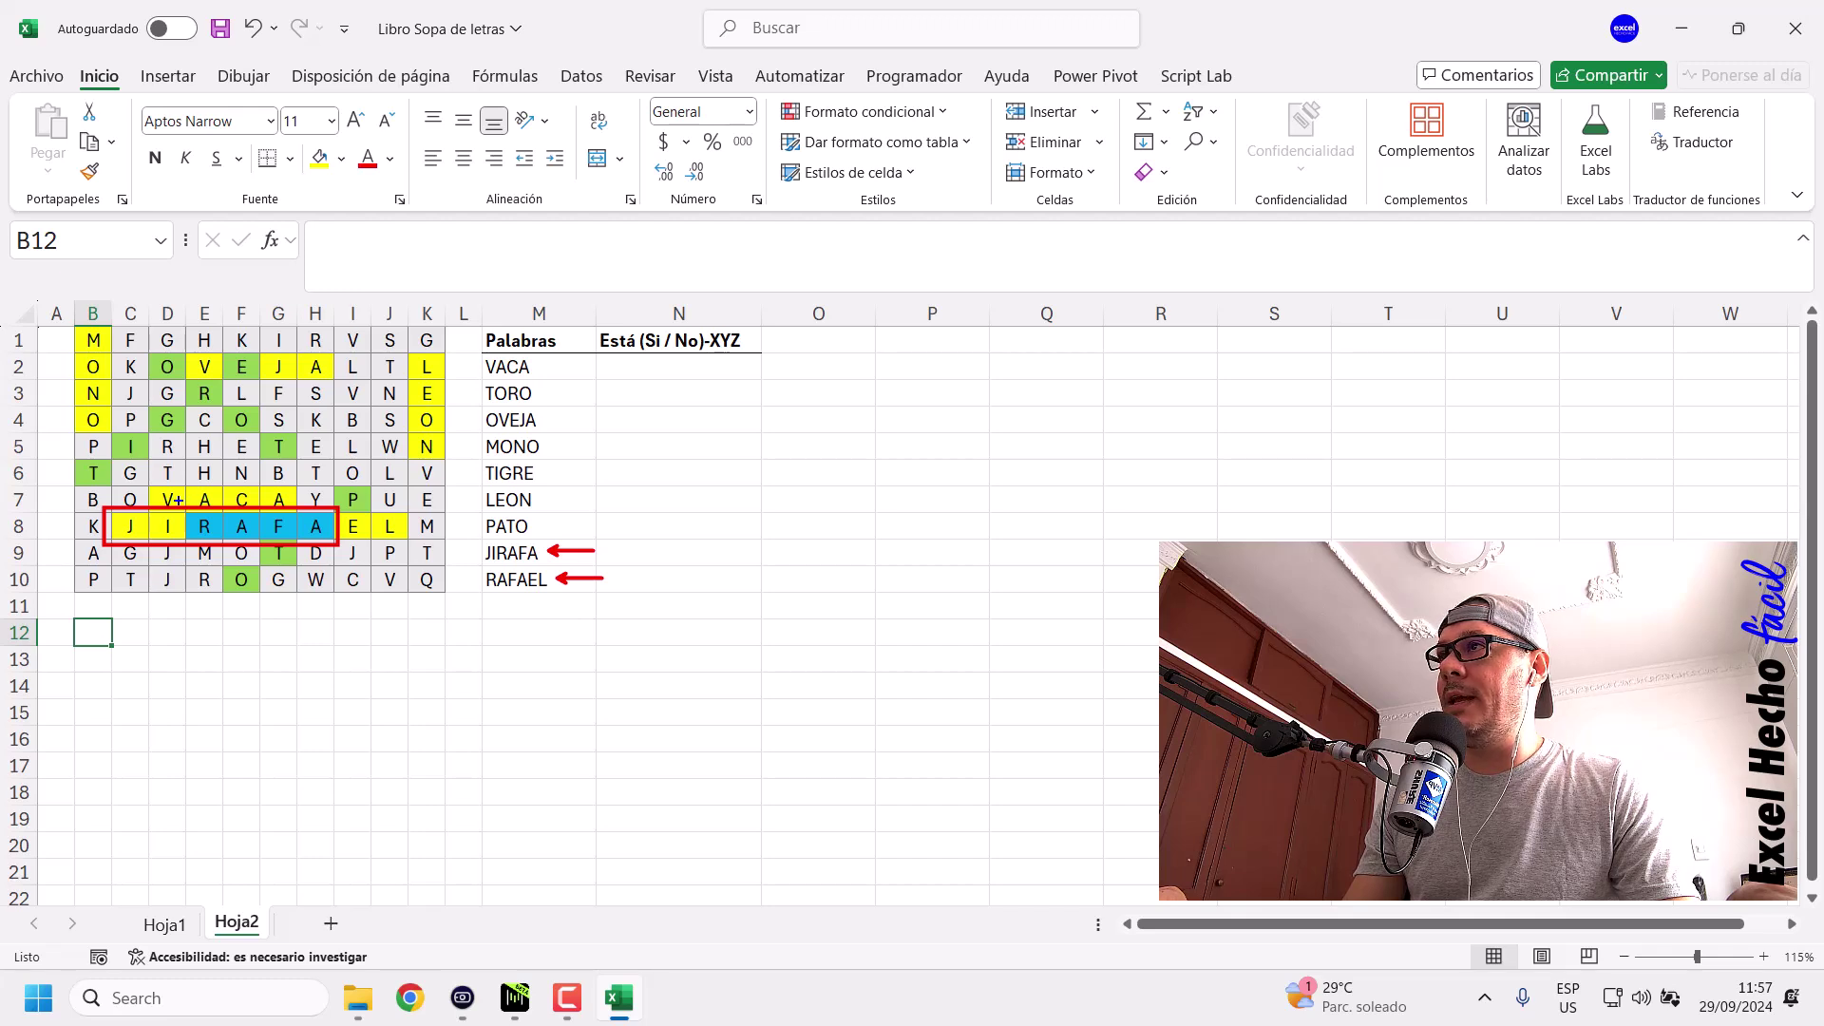
{"action": "mouse_move", "coordinate": [178, 497]}
{"action": "left_mouse_down"}
{"action": "mouse_move", "coordinate": [279, 556]}
{"action": "mouse_move", "coordinate": [418, 554]}
{"action": "left_mouse_up"}
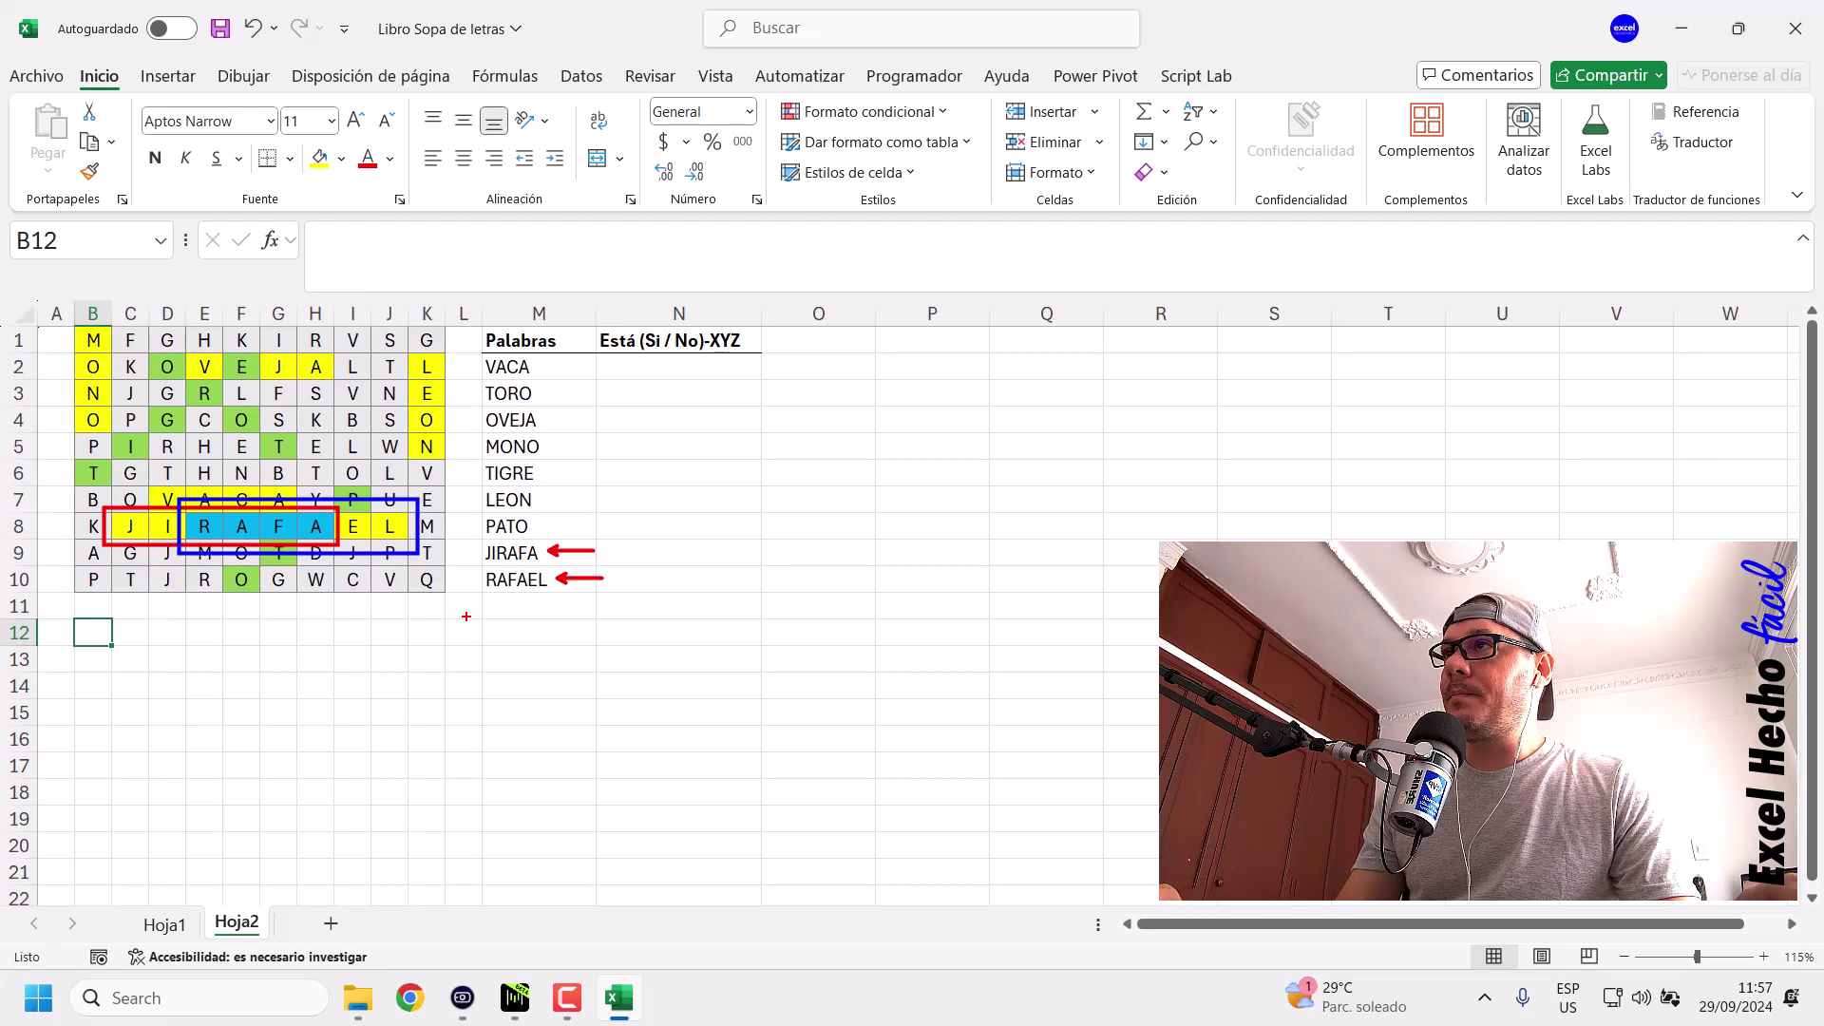
{"action": "left_click_drag", "start_coordinate": [409, 484], "coordinate": [116, 484]}
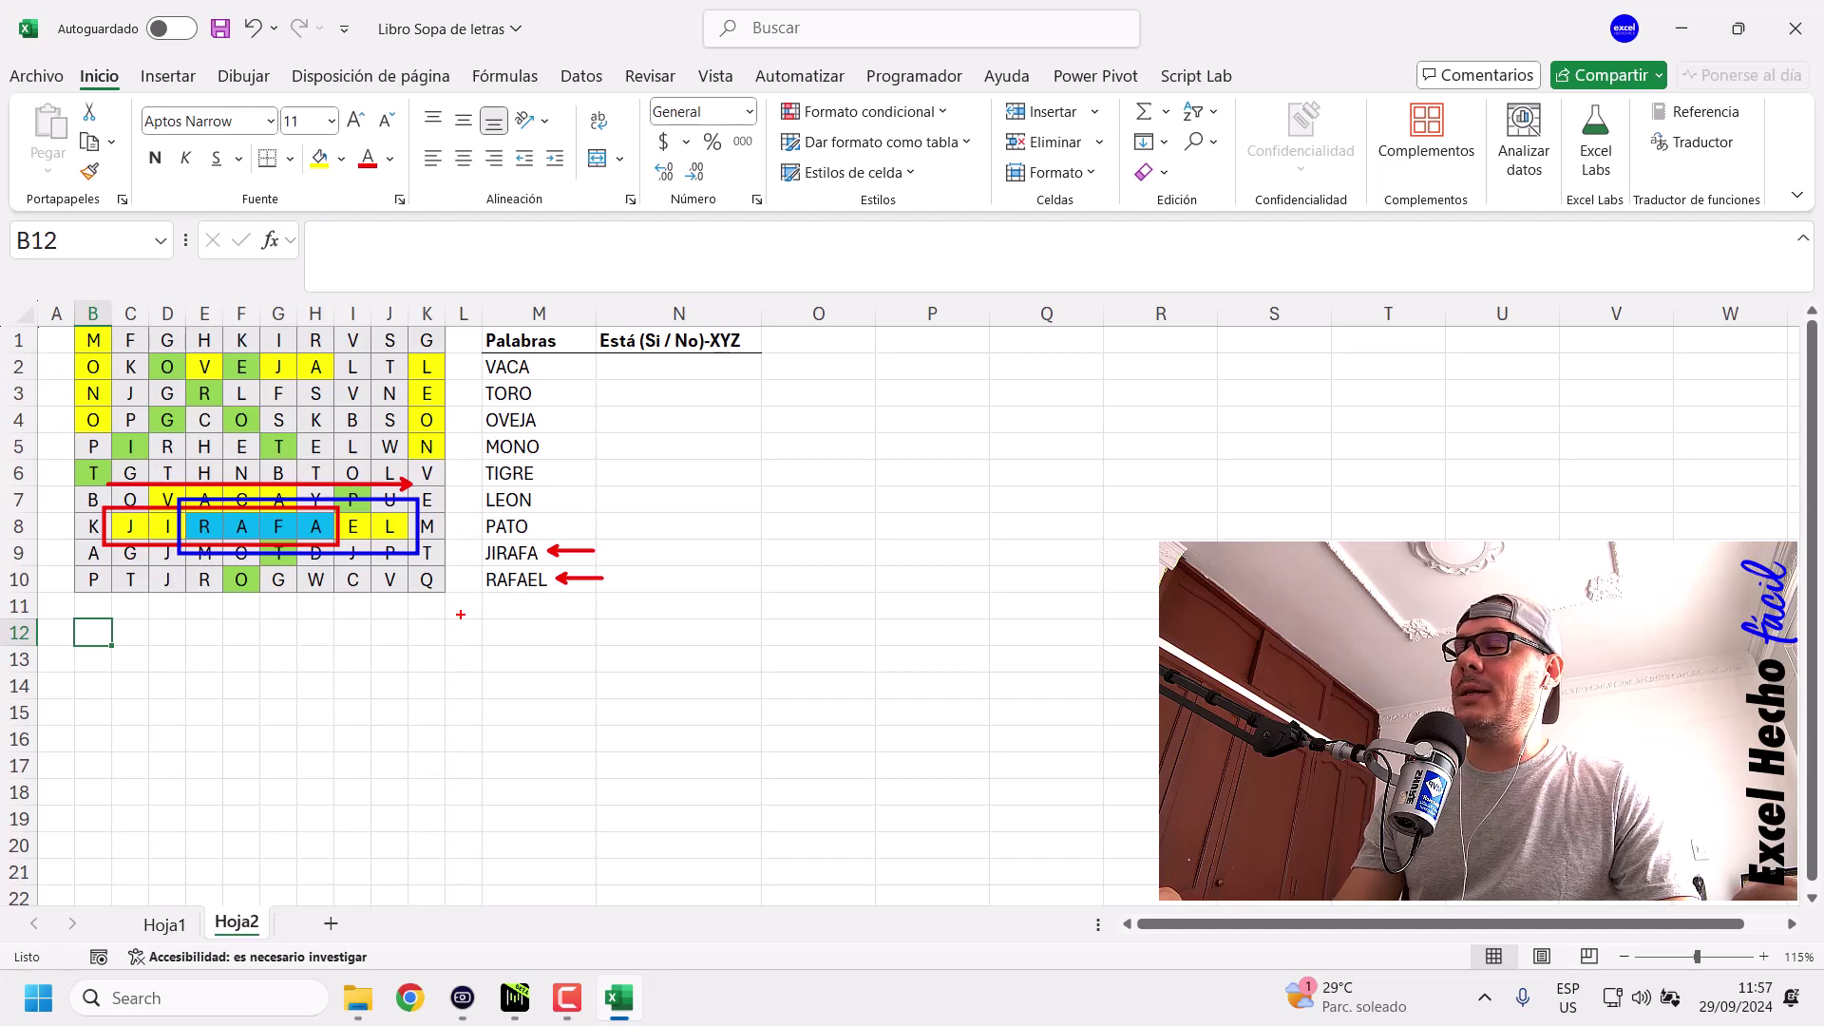
{"action": "key", "text": "Escape"}
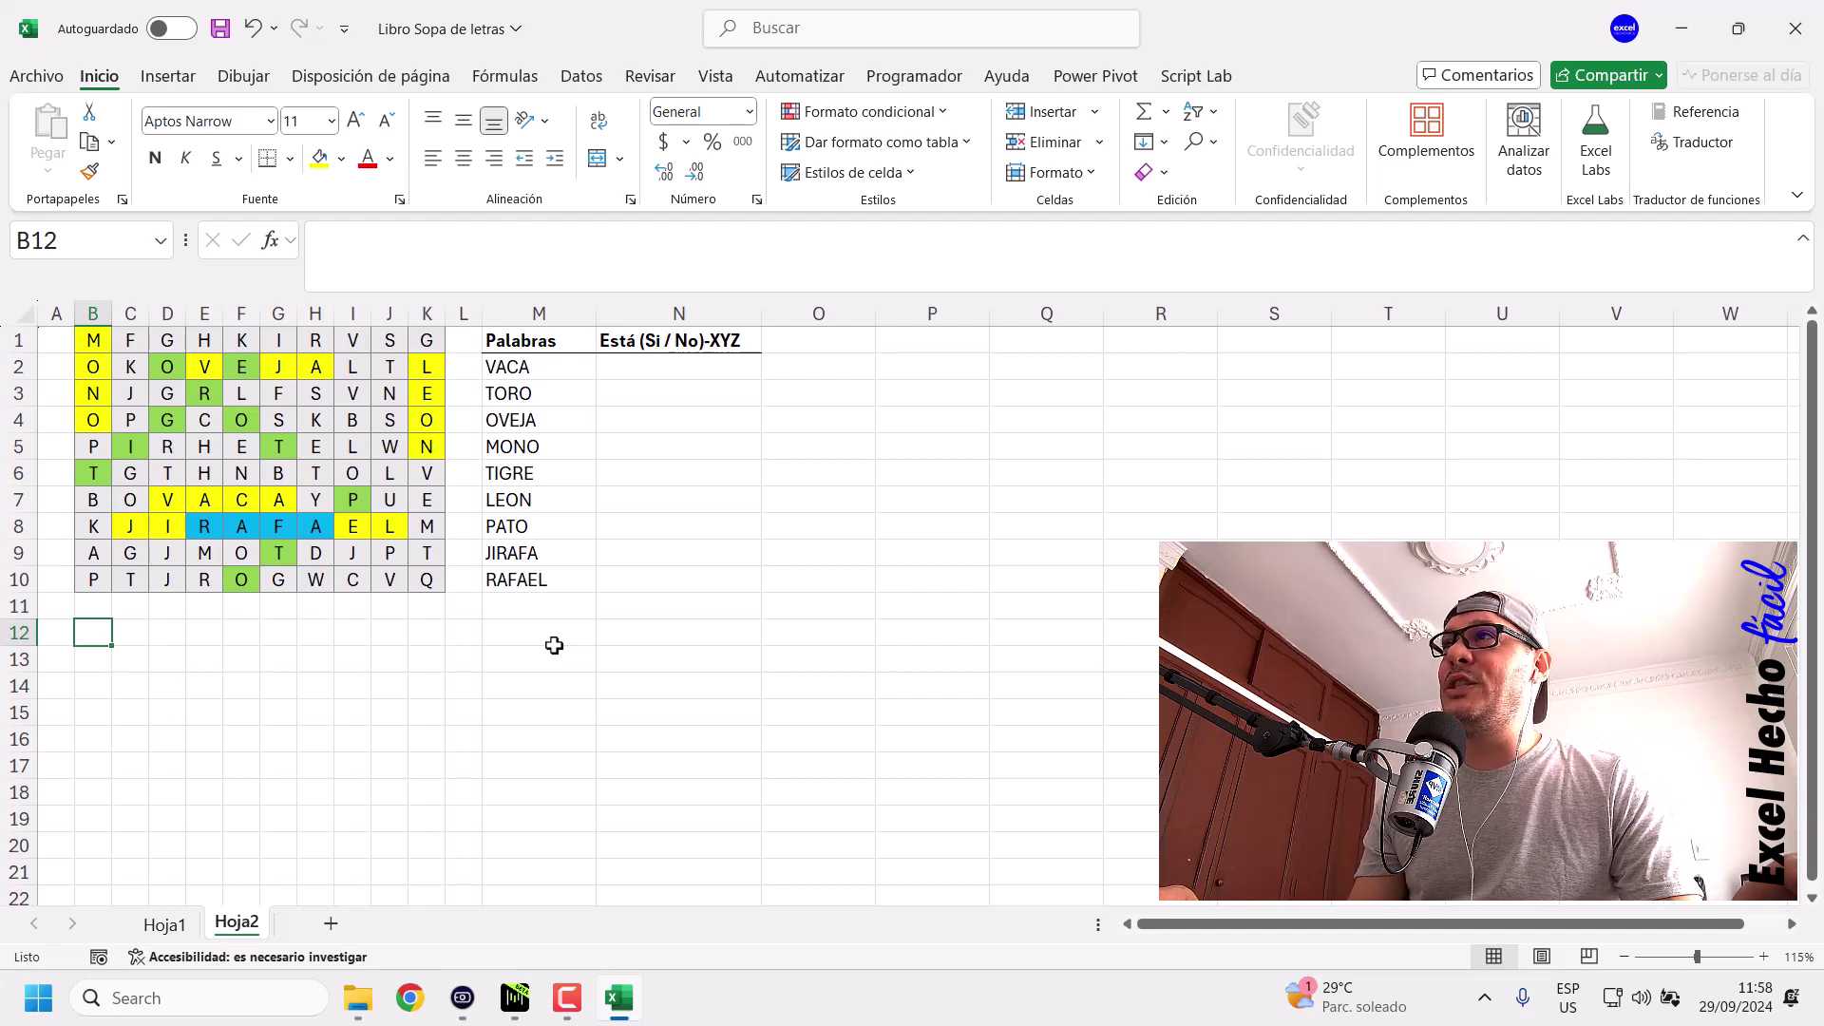
Review the word list in M2:M10 against the empty answer range N2:N10.
{"action": "left_click_drag", "start_coordinate": [520, 374], "coordinate": [529, 579]}
{"action": "left_click", "coordinate": [93, 632]}
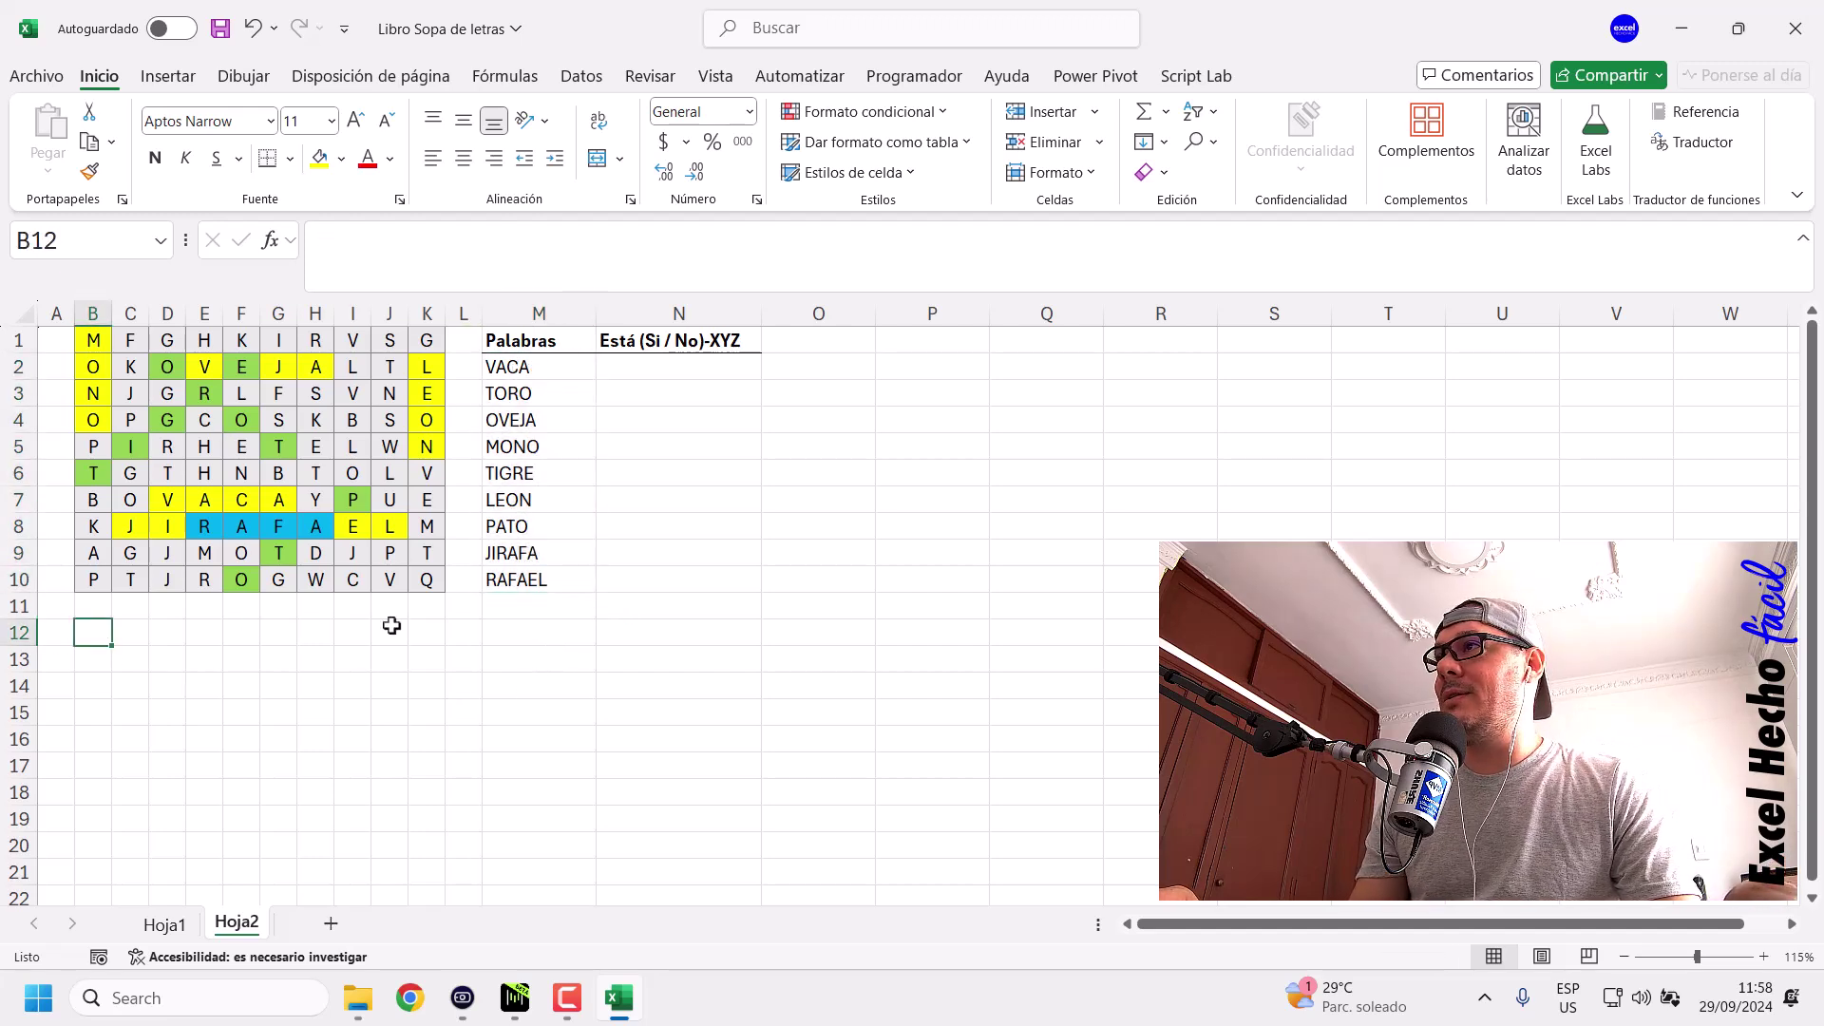
{"action": "left_click_drag", "start_coordinate": [627, 370], "coordinate": [629, 573]}
{"action": "left_click", "coordinate": [619, 367]}
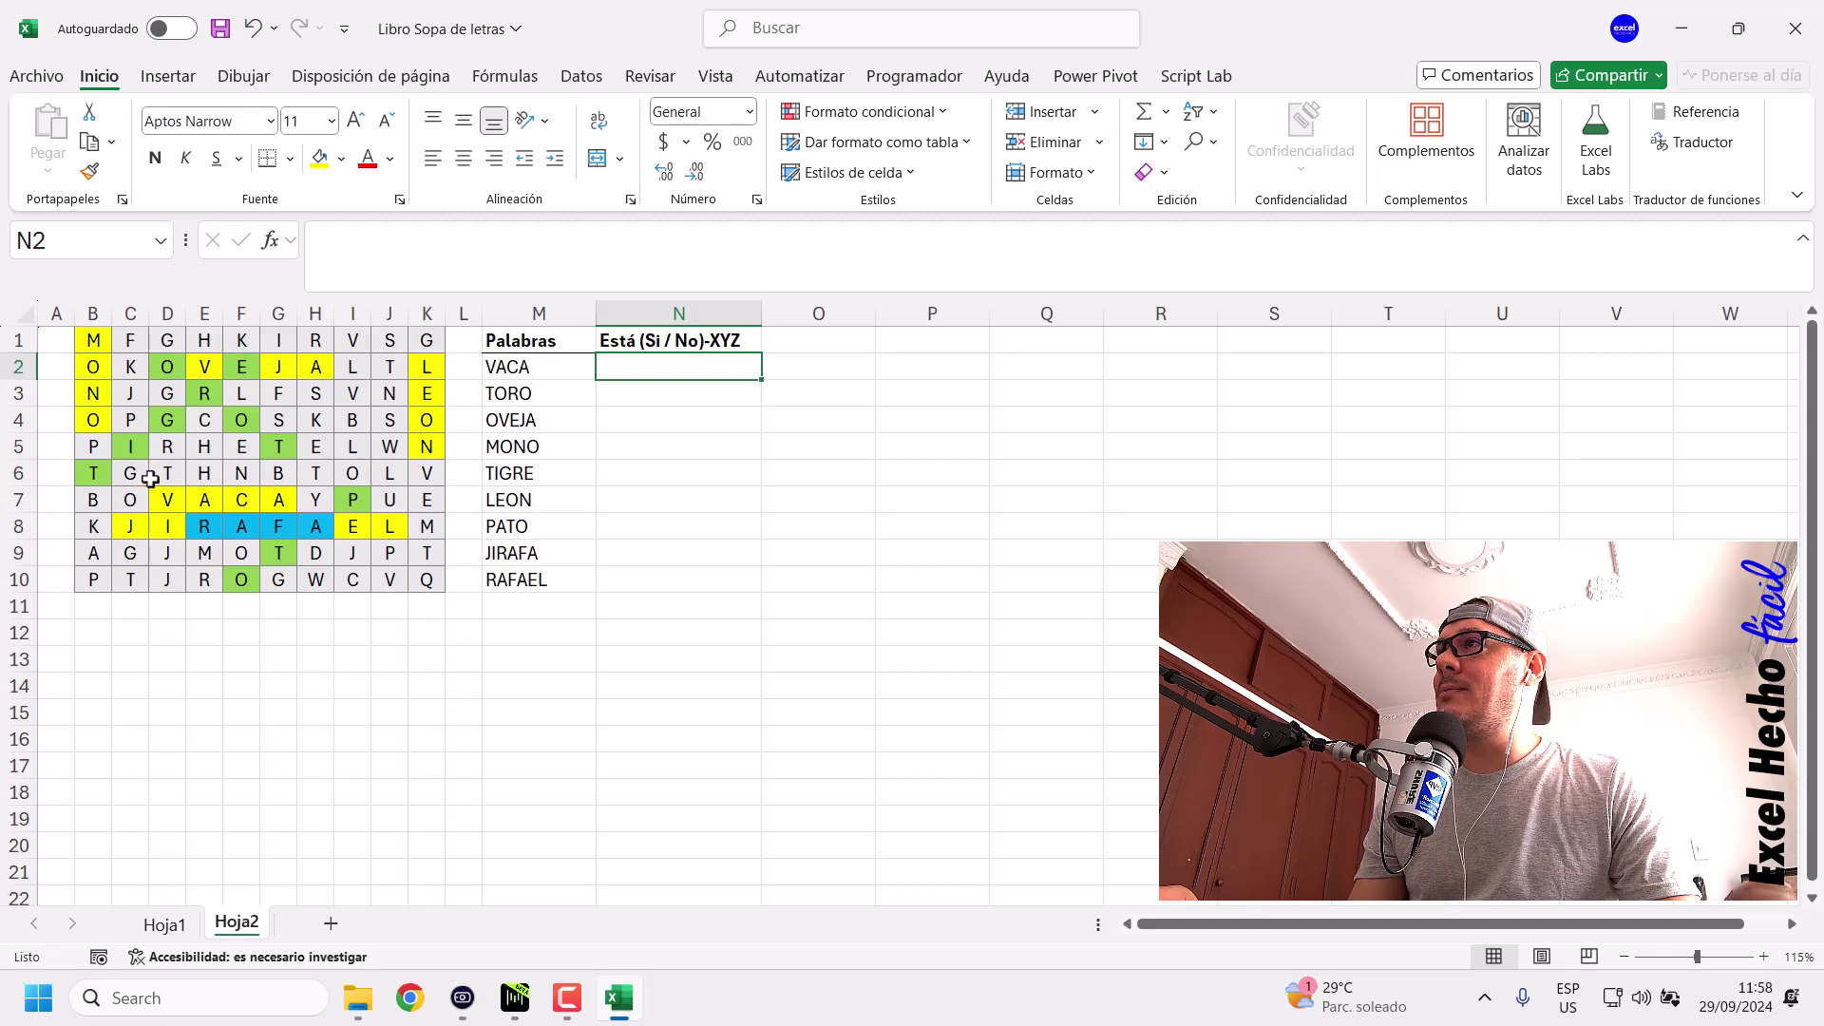
Trace the word TIGRE along the diagonal from B6 up to F2.
{"action": "left_click", "coordinate": [93, 473]}
{"action": "left_click", "coordinate": [130, 447], "text": "ctrl"}
{"action": "left_click", "coordinate": [167, 420], "text": "ctrl"}
{"action": "left_click", "coordinate": [204, 394], "text": "ctrl"}
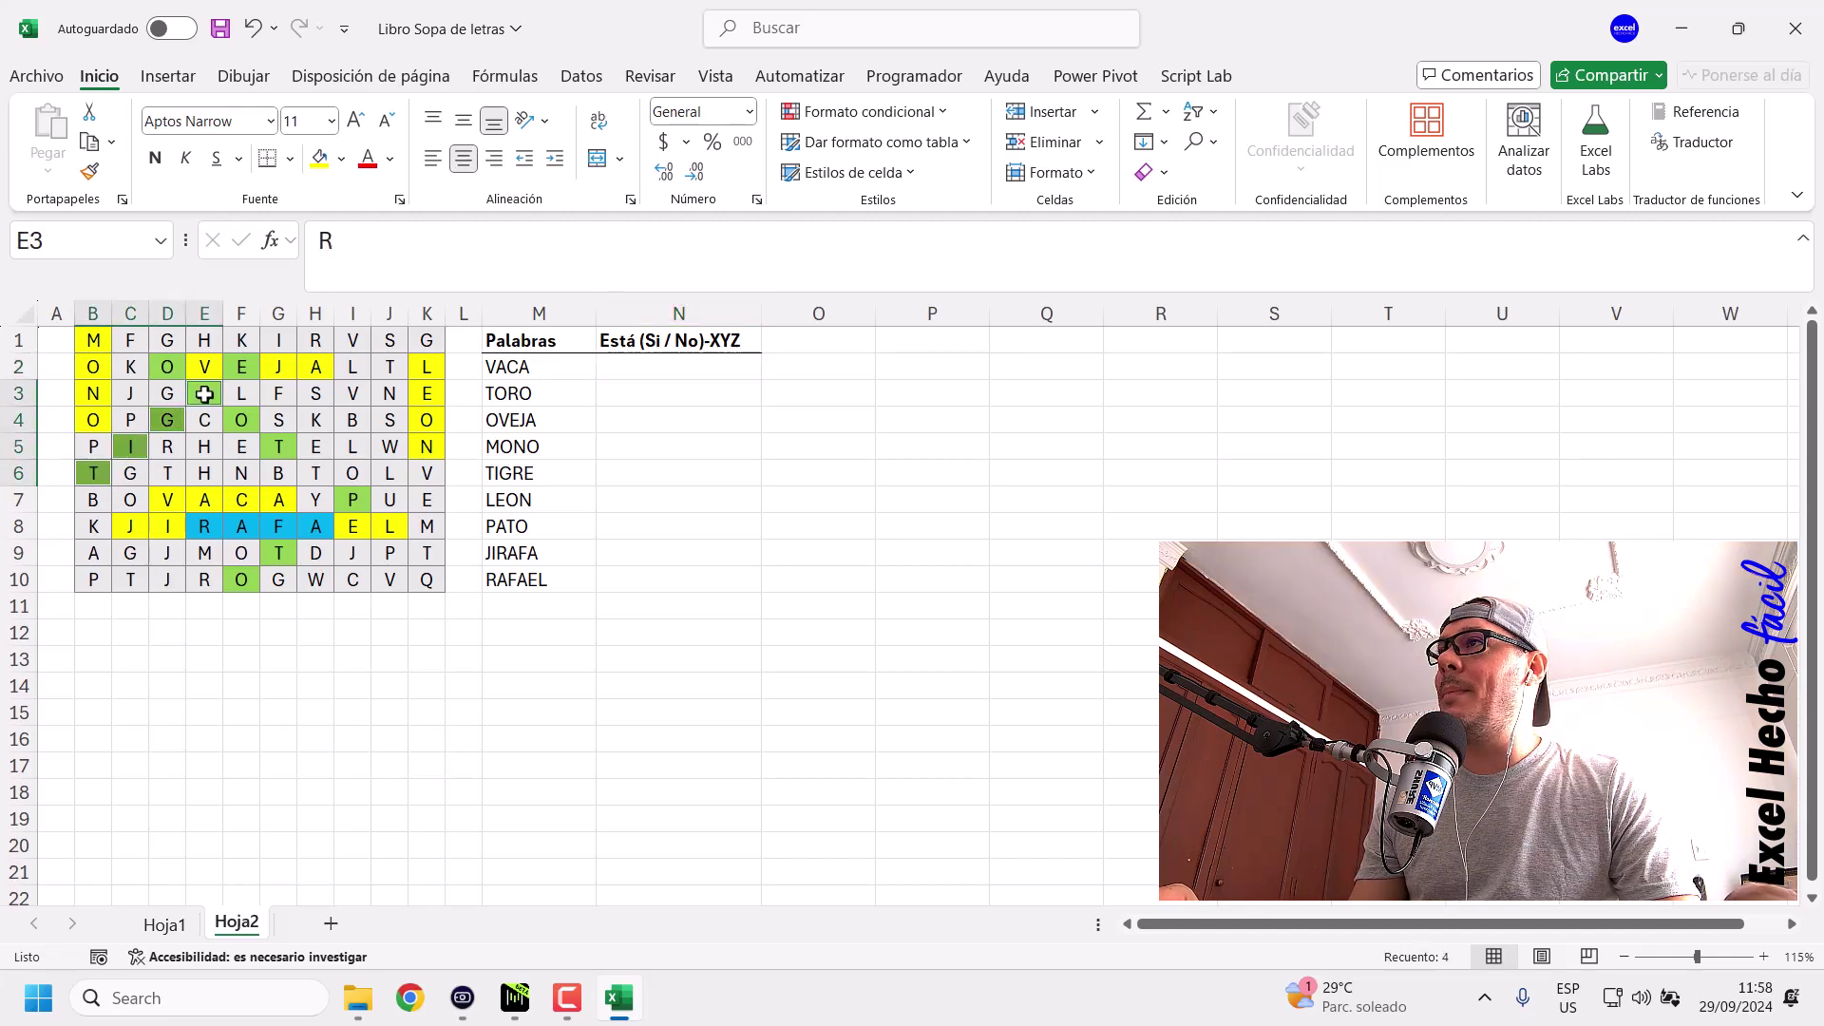
{"action": "left_click", "coordinate": [241, 393], "text": "ctrl"}
{"action": "left_click", "coordinate": [242, 367], "text": "ctrl"}
{"action": "left_click", "coordinate": [90, 621]}
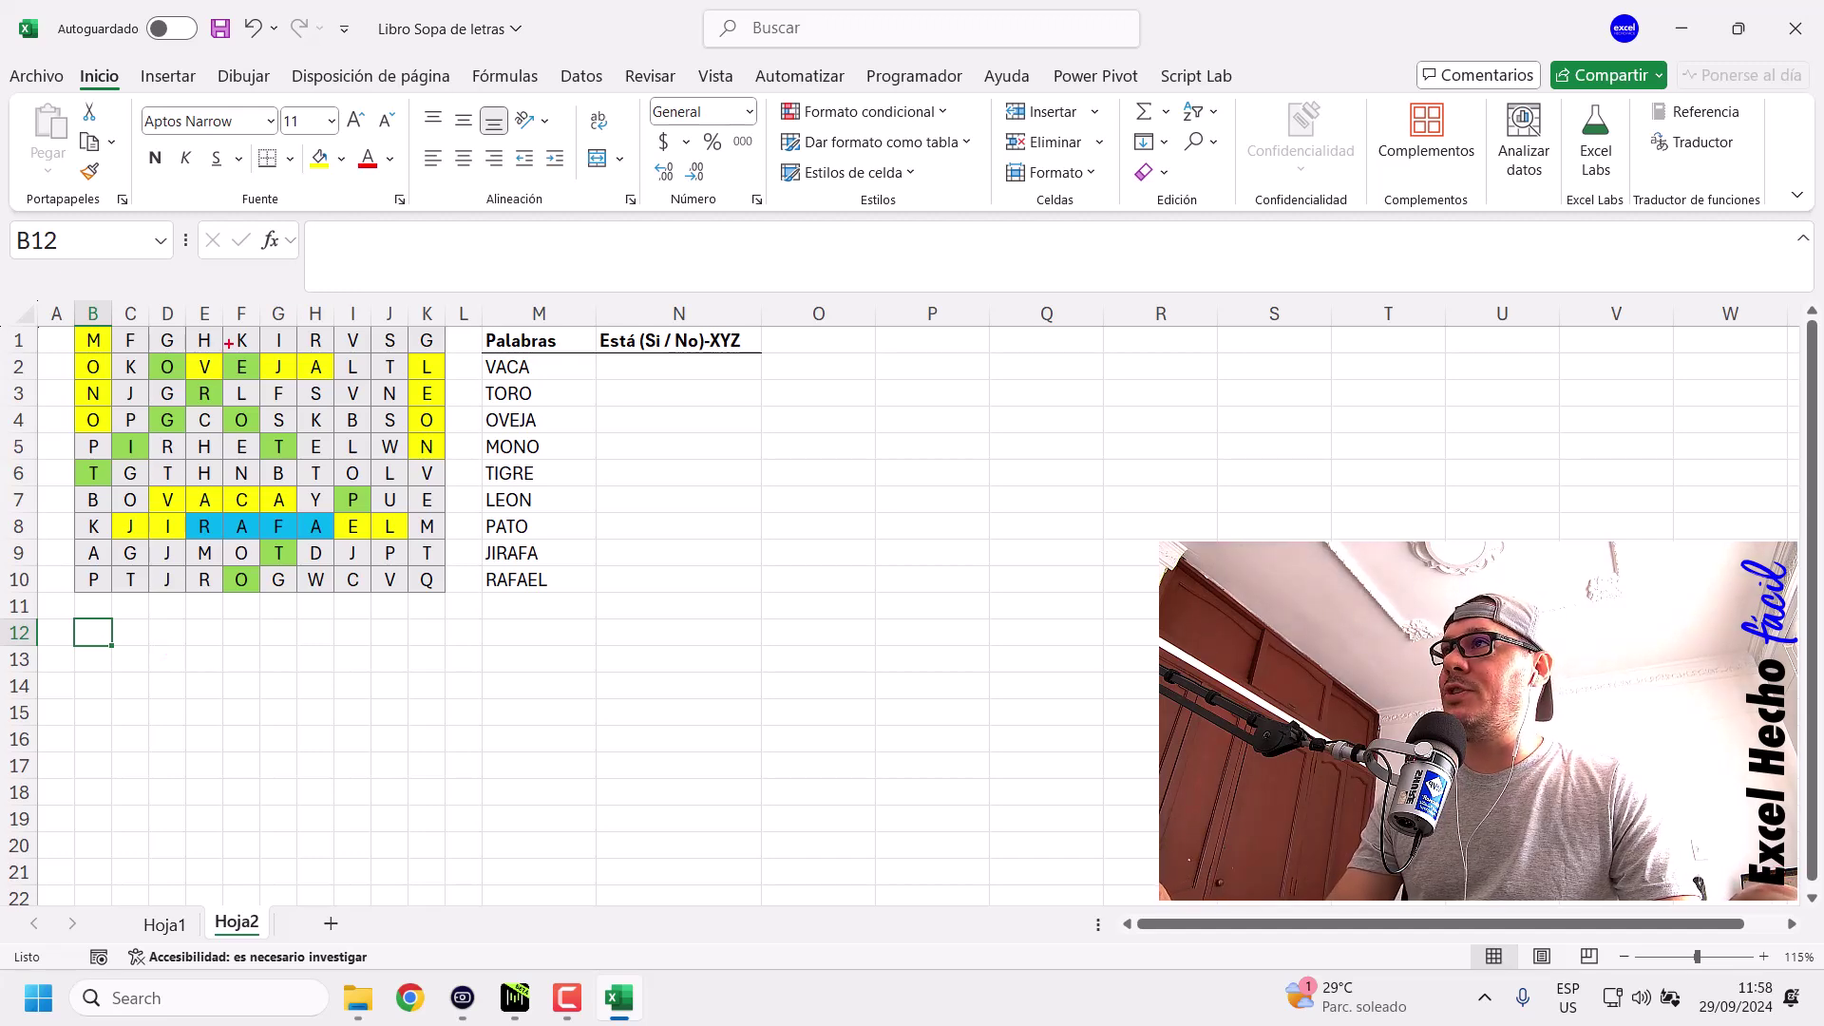
Examine both upward diagonal directions in the grid for the words TIGRE and TORO.
{"action": "left_click_drag", "start_coordinate": [229, 339], "coordinate": [66, 454]}
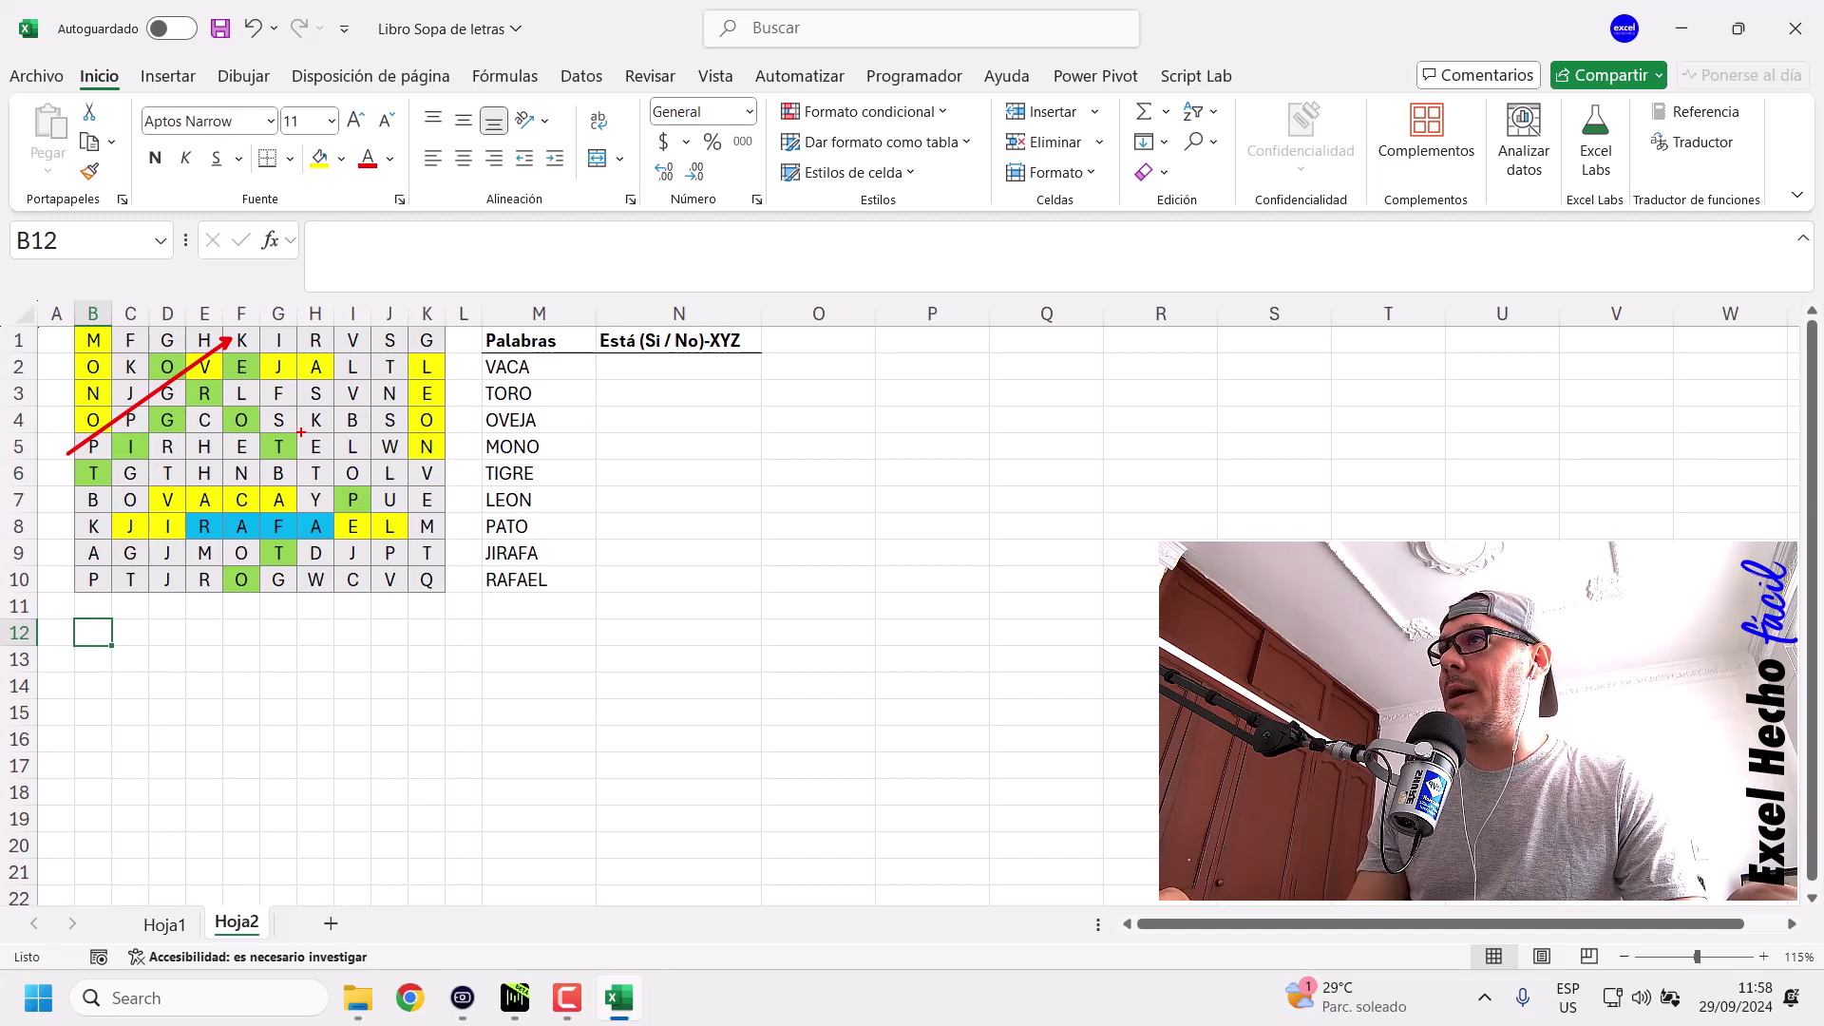
{"action": "left_click_drag", "start_coordinate": [186, 340], "coordinate": [307, 435]}
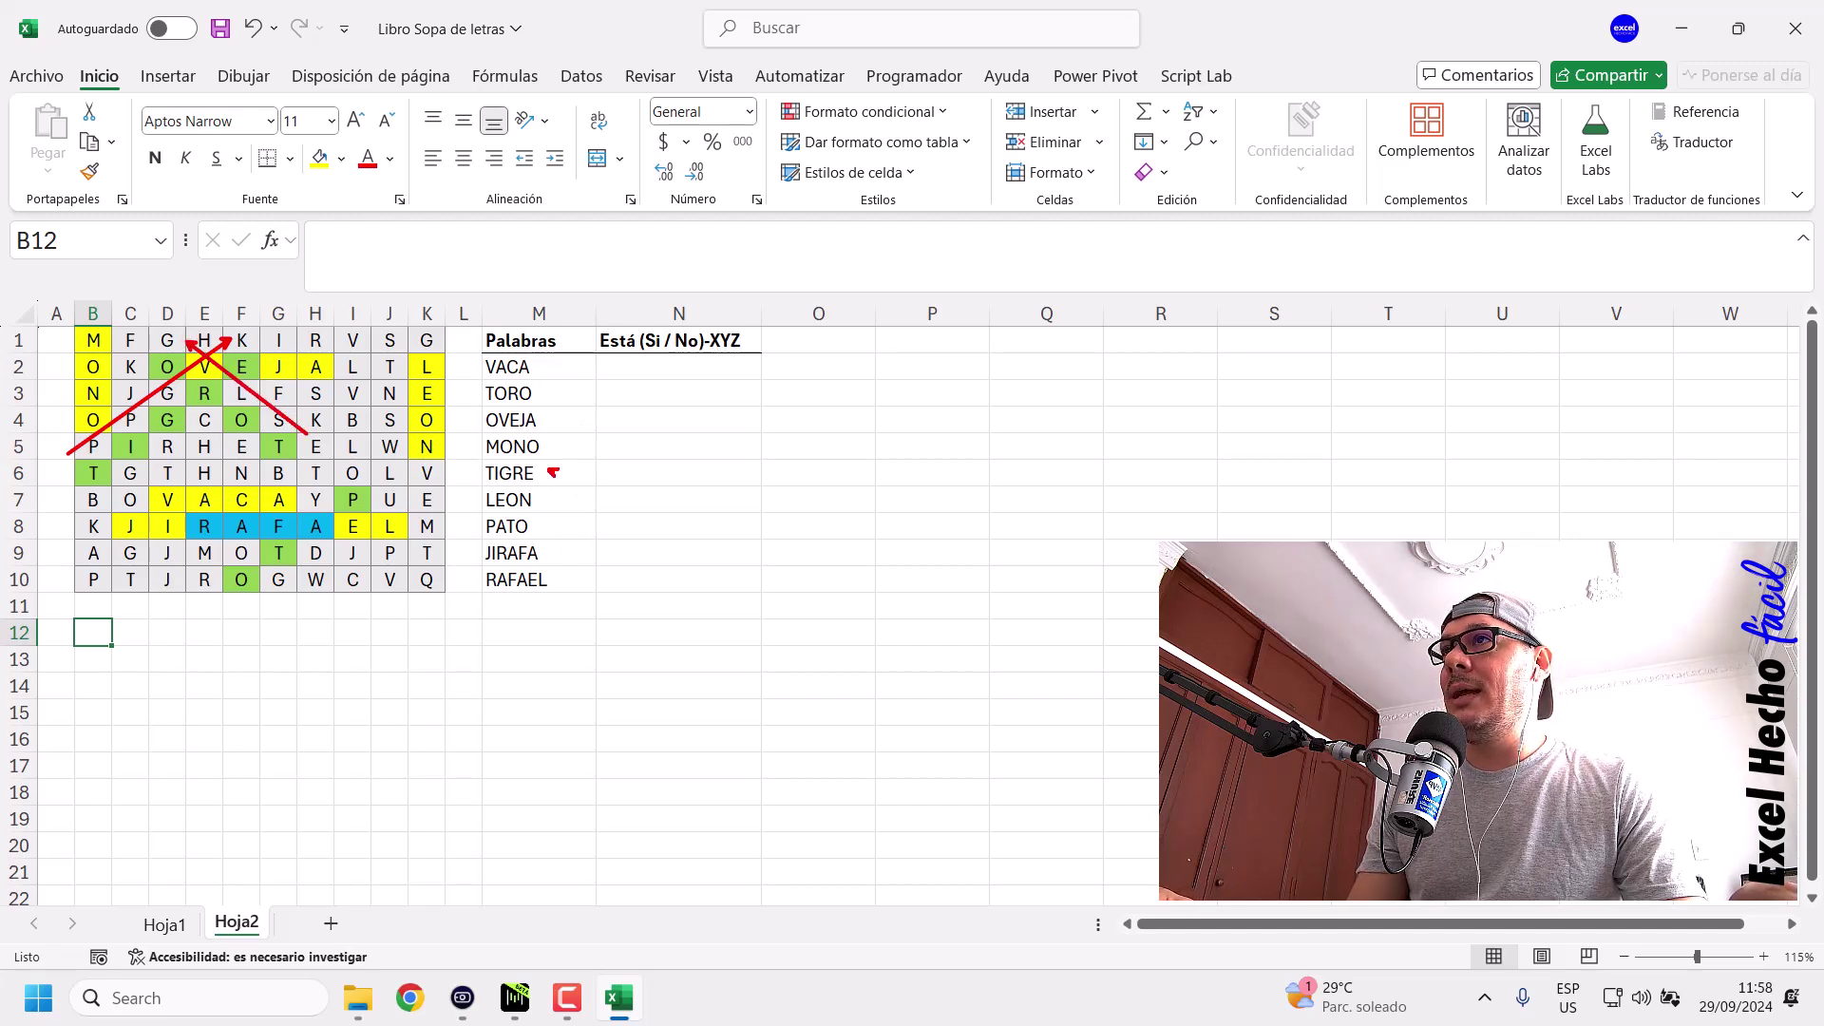
{"action": "left_click_drag", "start_coordinate": [576, 474], "coordinate": [580, 470]}
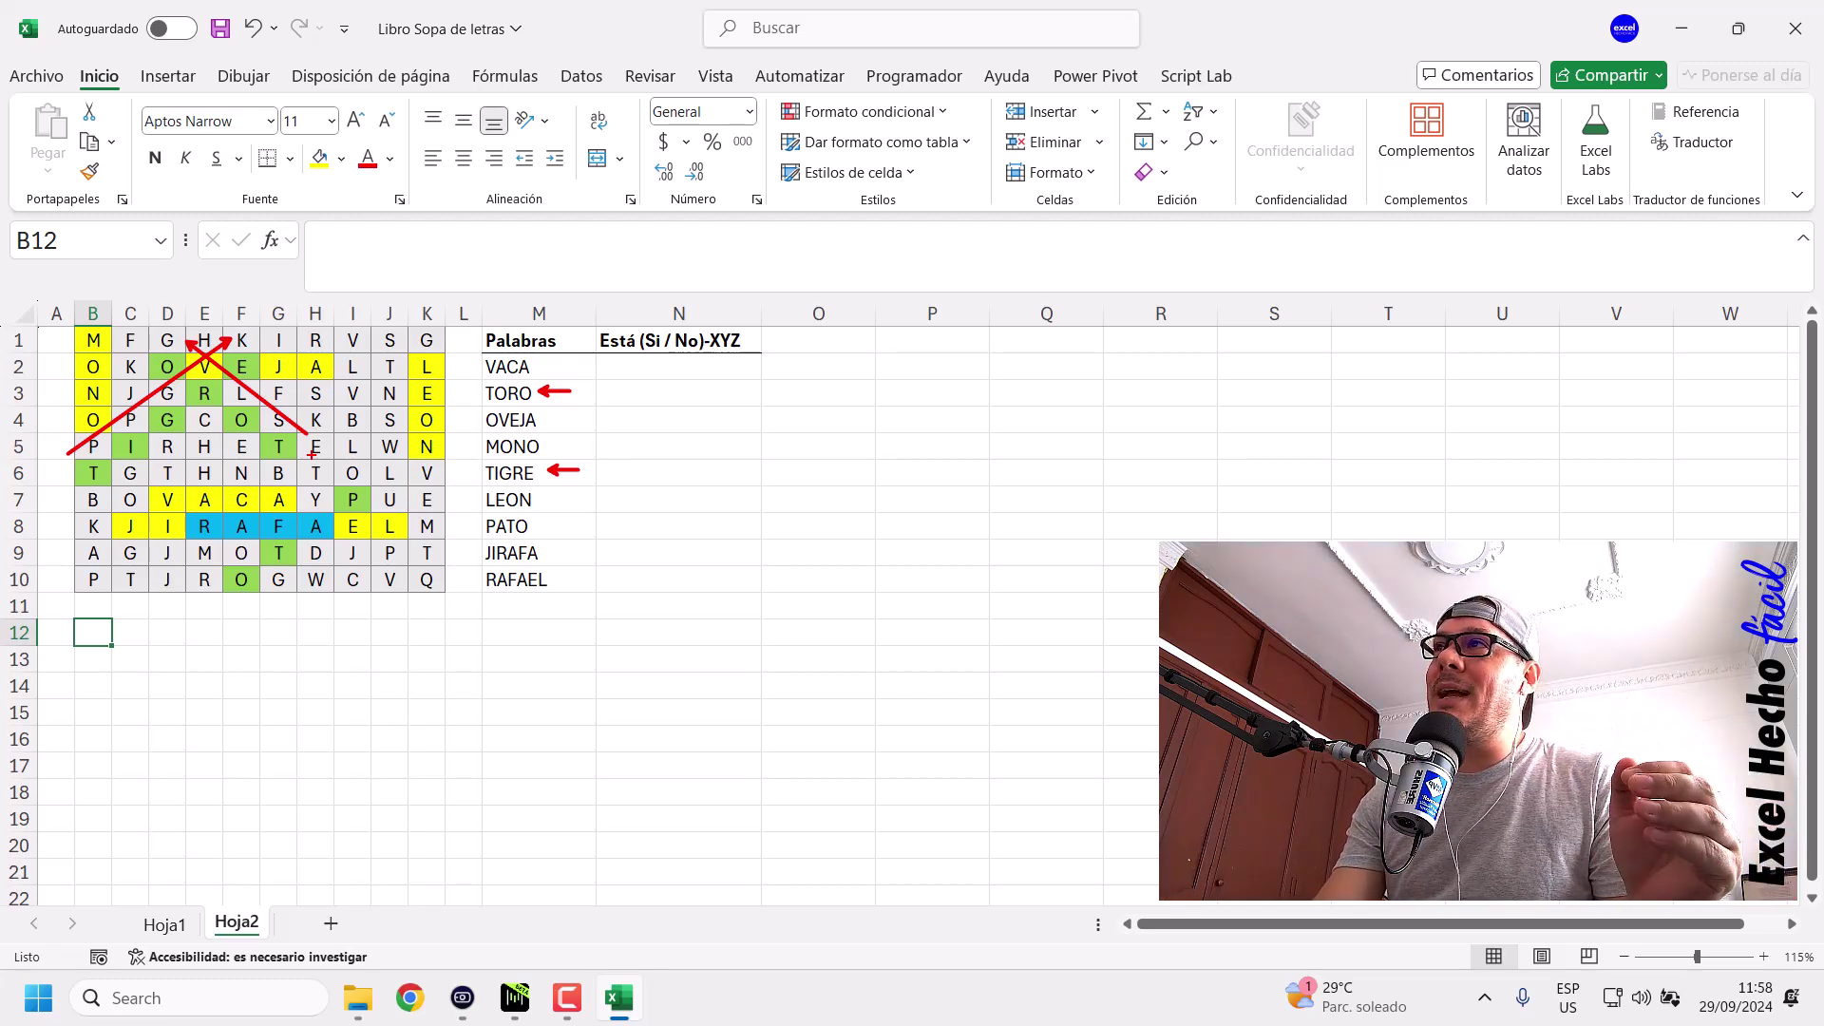
{"action": "key", "text": "Escape"}
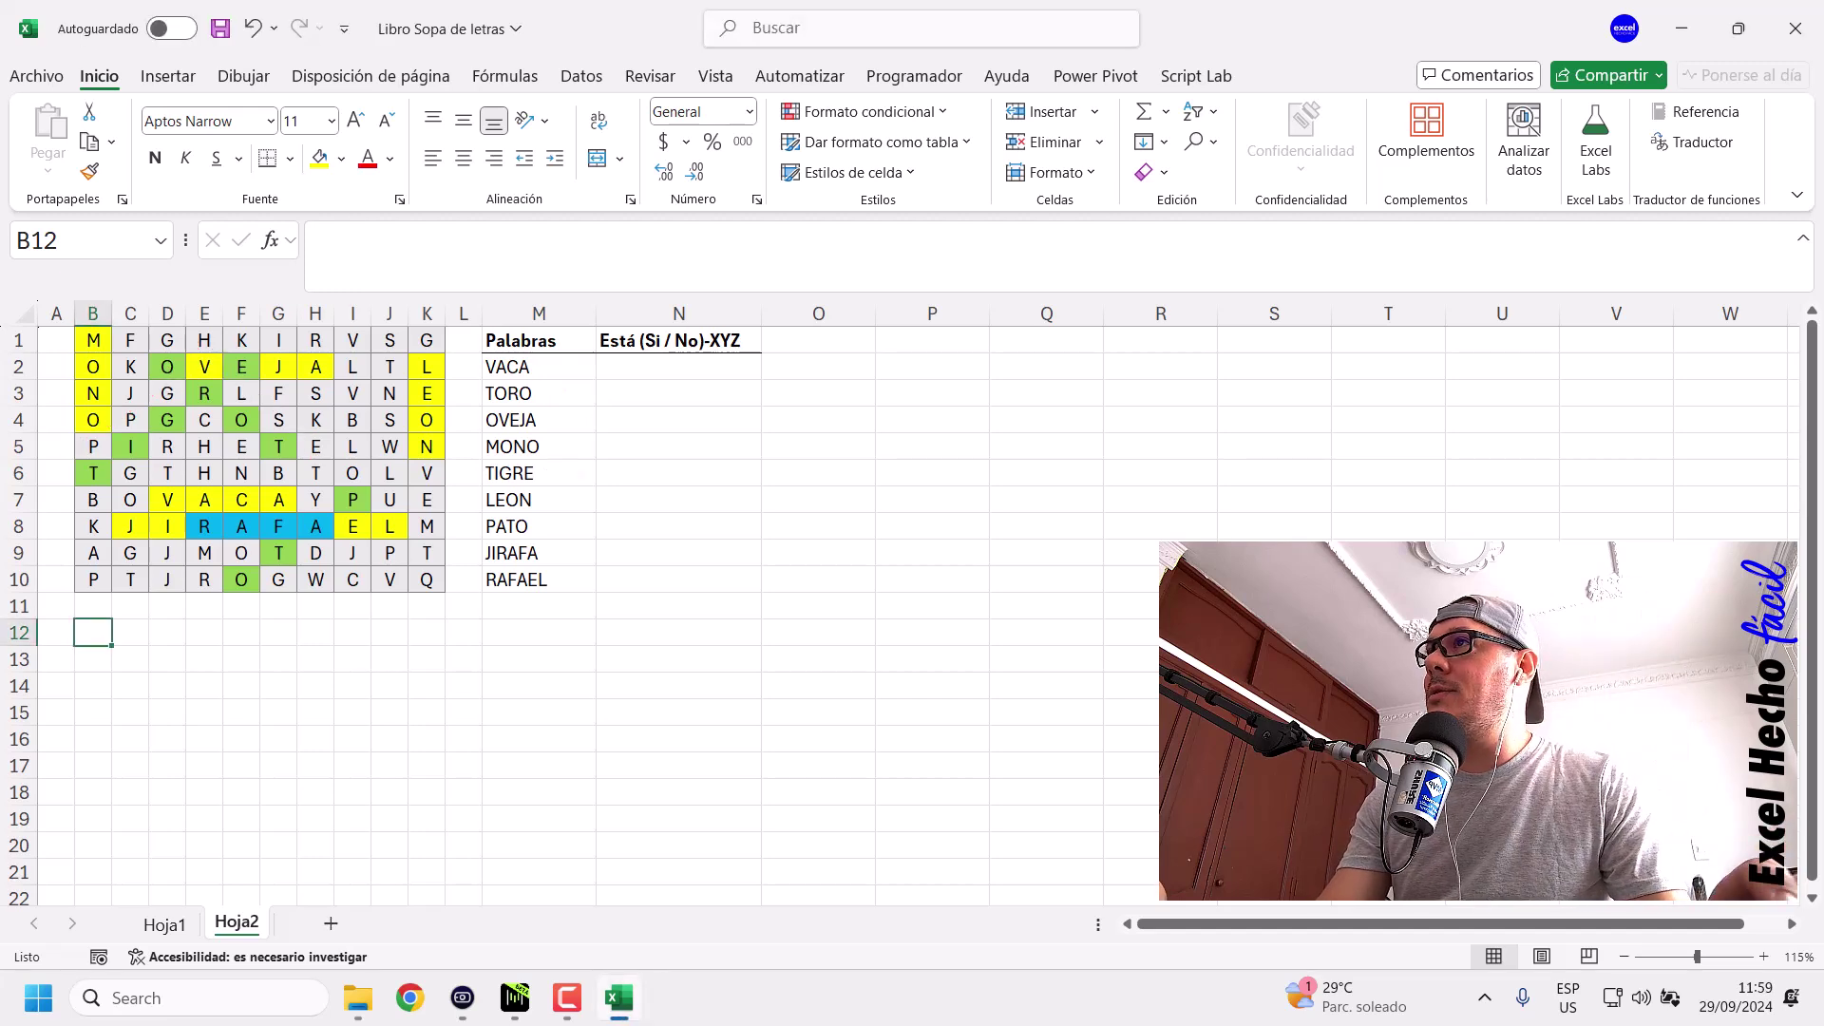
Compare the words in M2:M10 with the result cells N2:N10 and return to cell B12.
{"action": "left_click", "coordinate": [668, 366]}
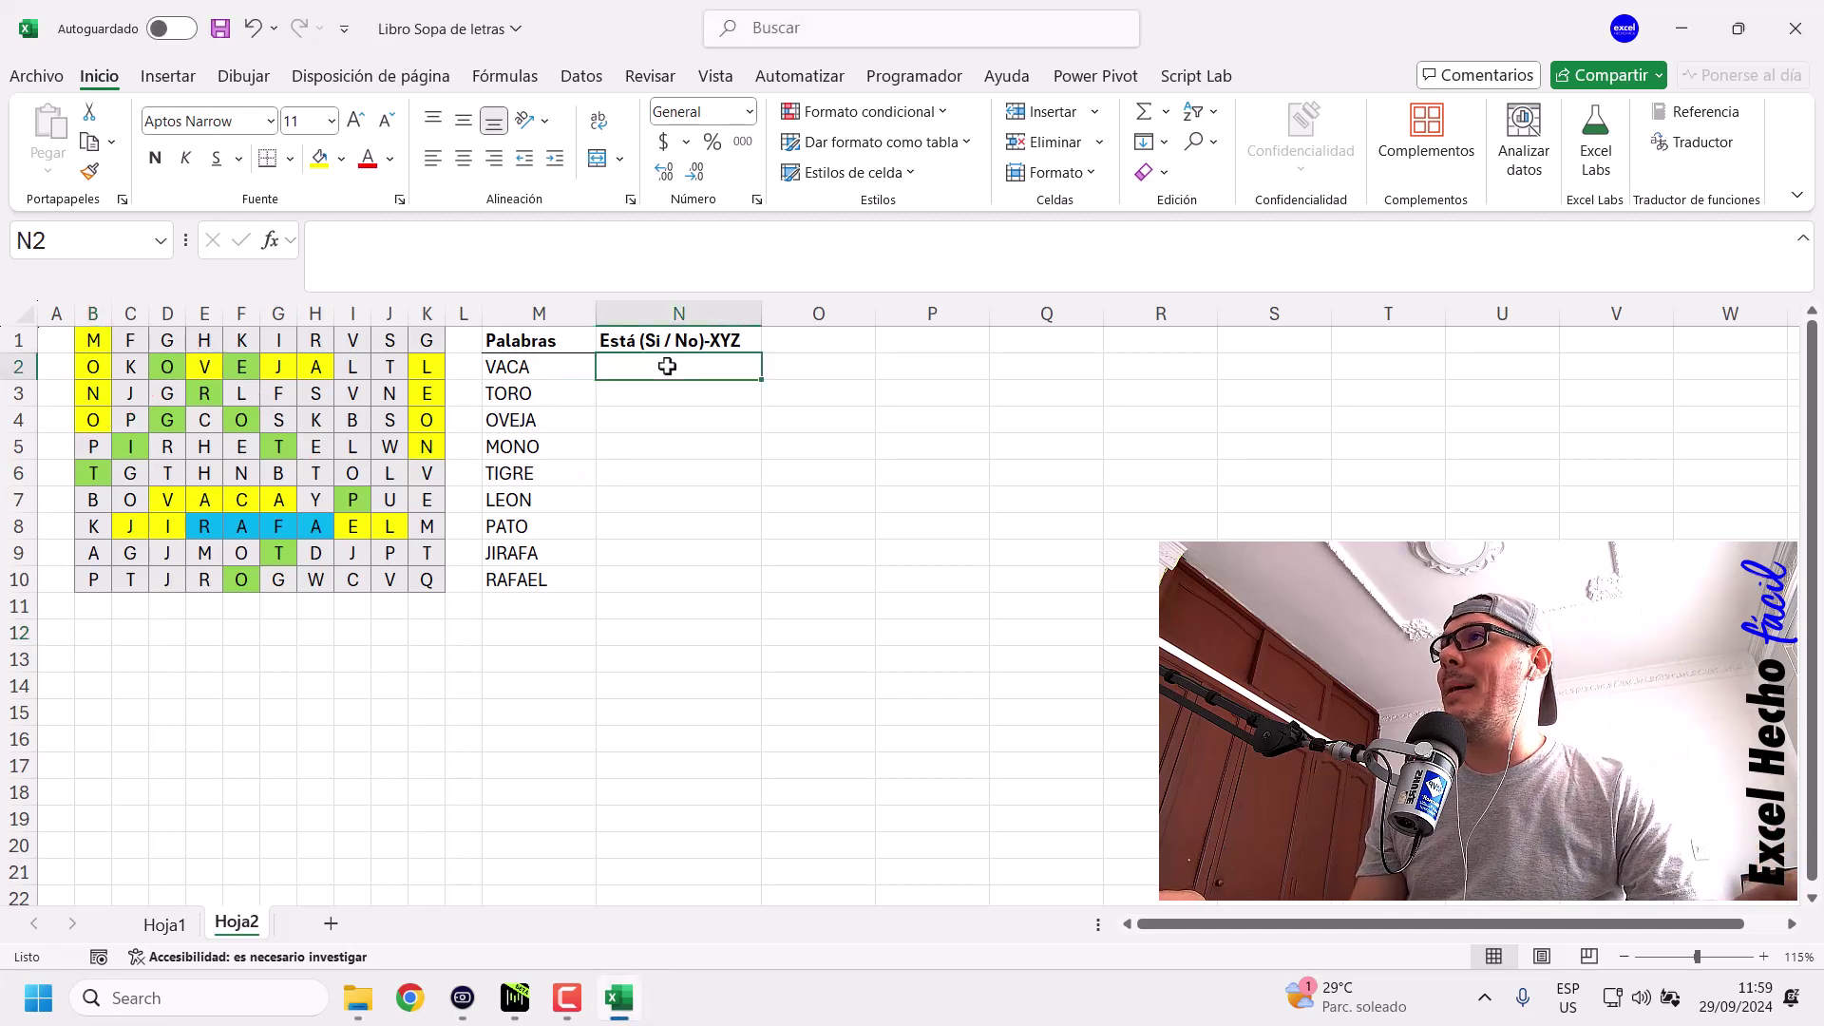
{"action": "left_click_drag", "start_coordinate": [570, 366], "coordinate": [554, 590]}
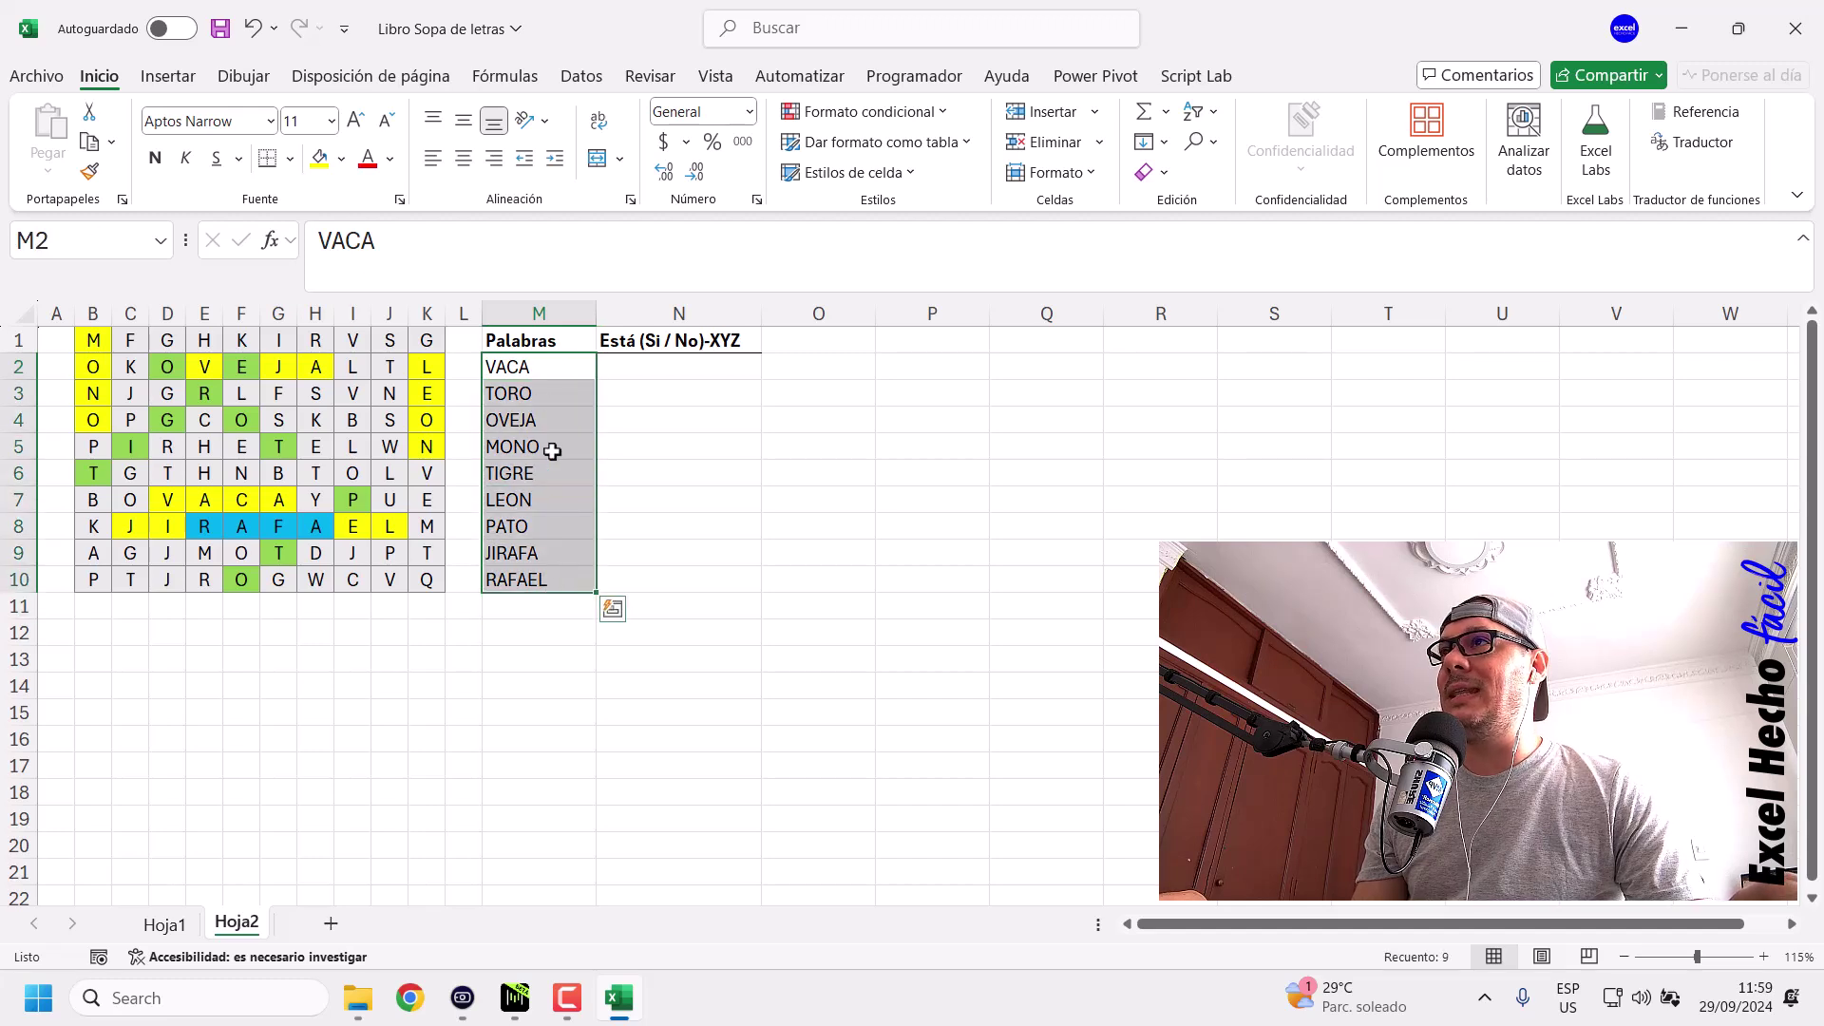
{"action": "left_click_drag", "start_coordinate": [537, 360], "coordinate": [540, 573]}
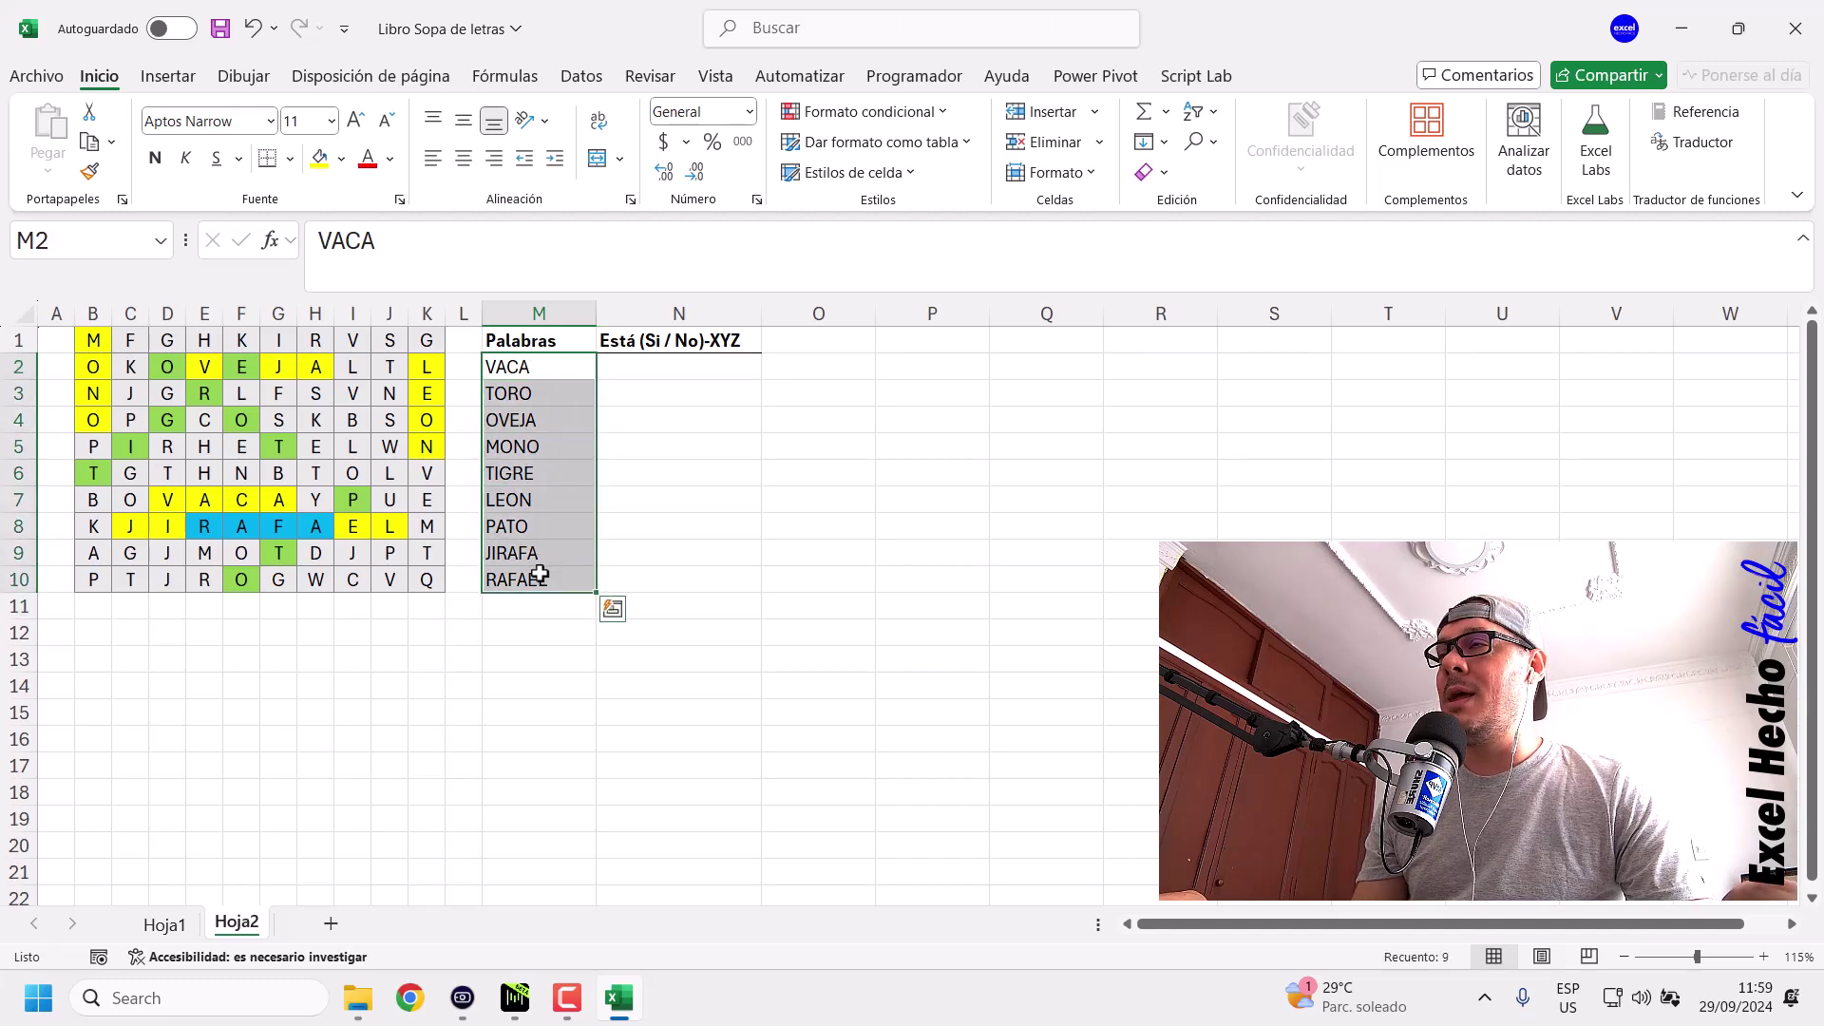
{"action": "left_click_drag", "start_coordinate": [639, 374], "coordinate": [646, 571]}
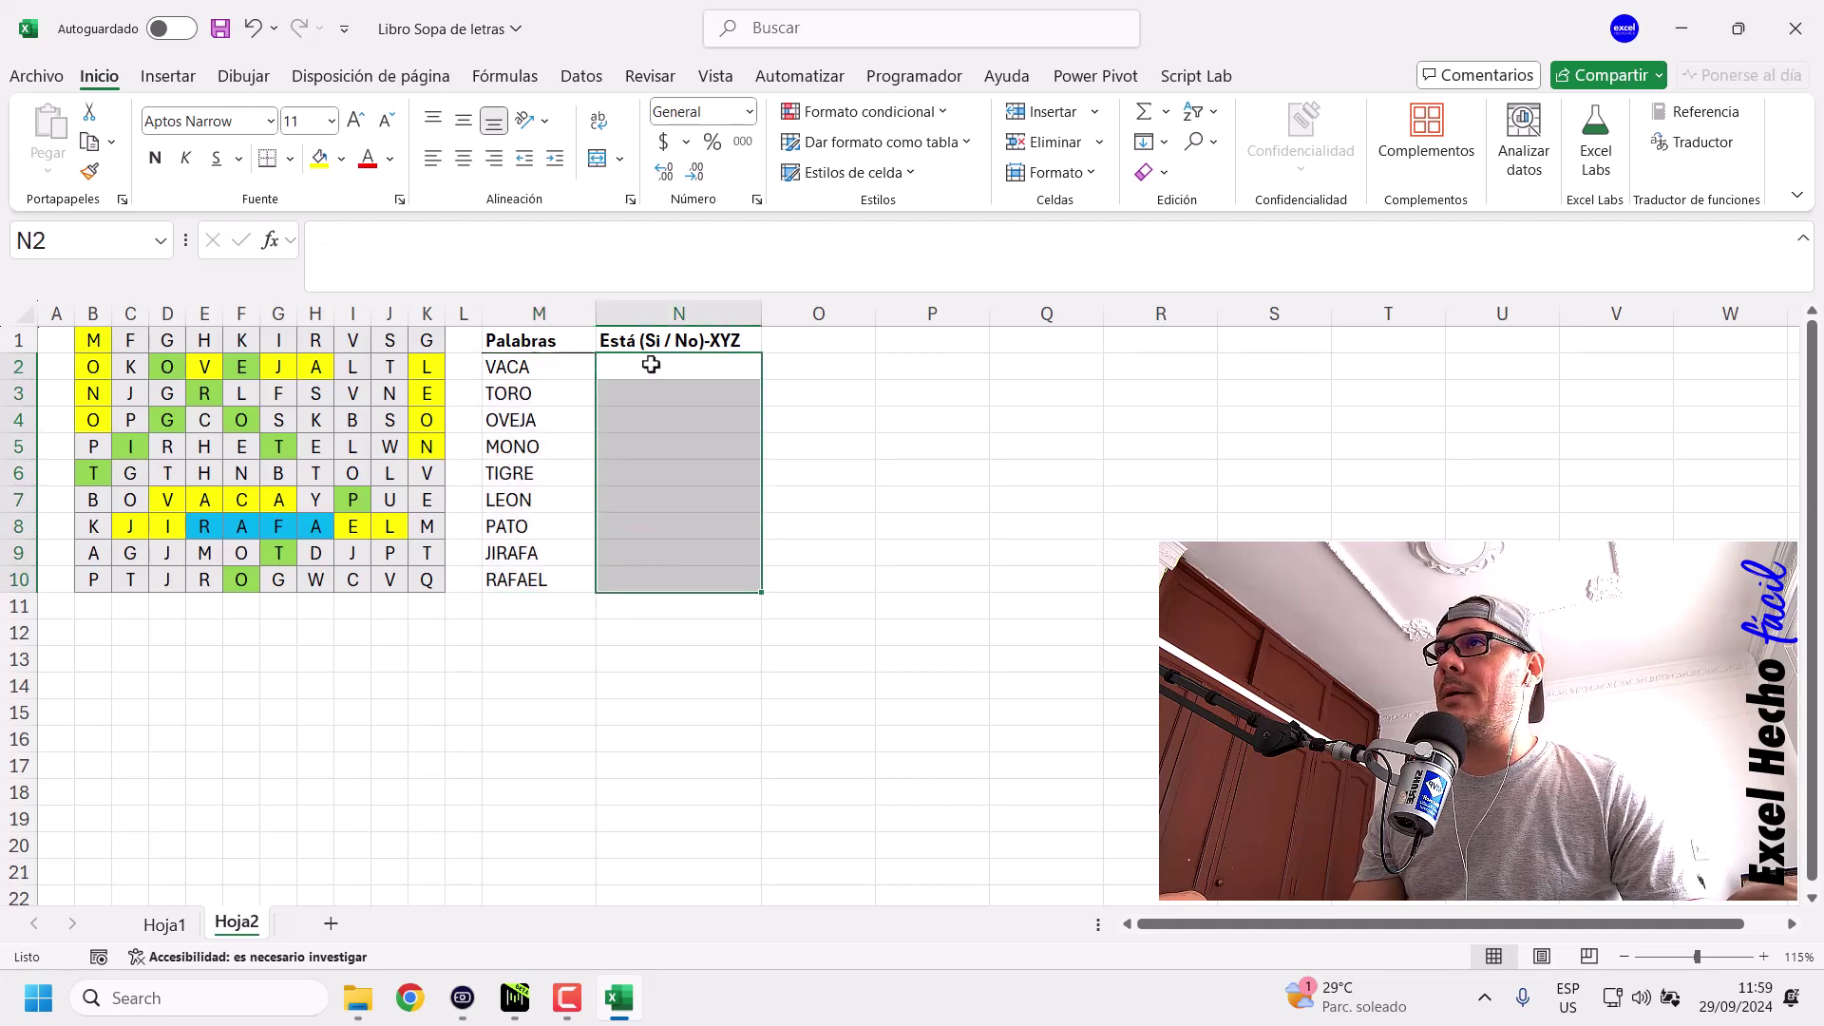
{"action": "left_click", "coordinate": [91, 634]}
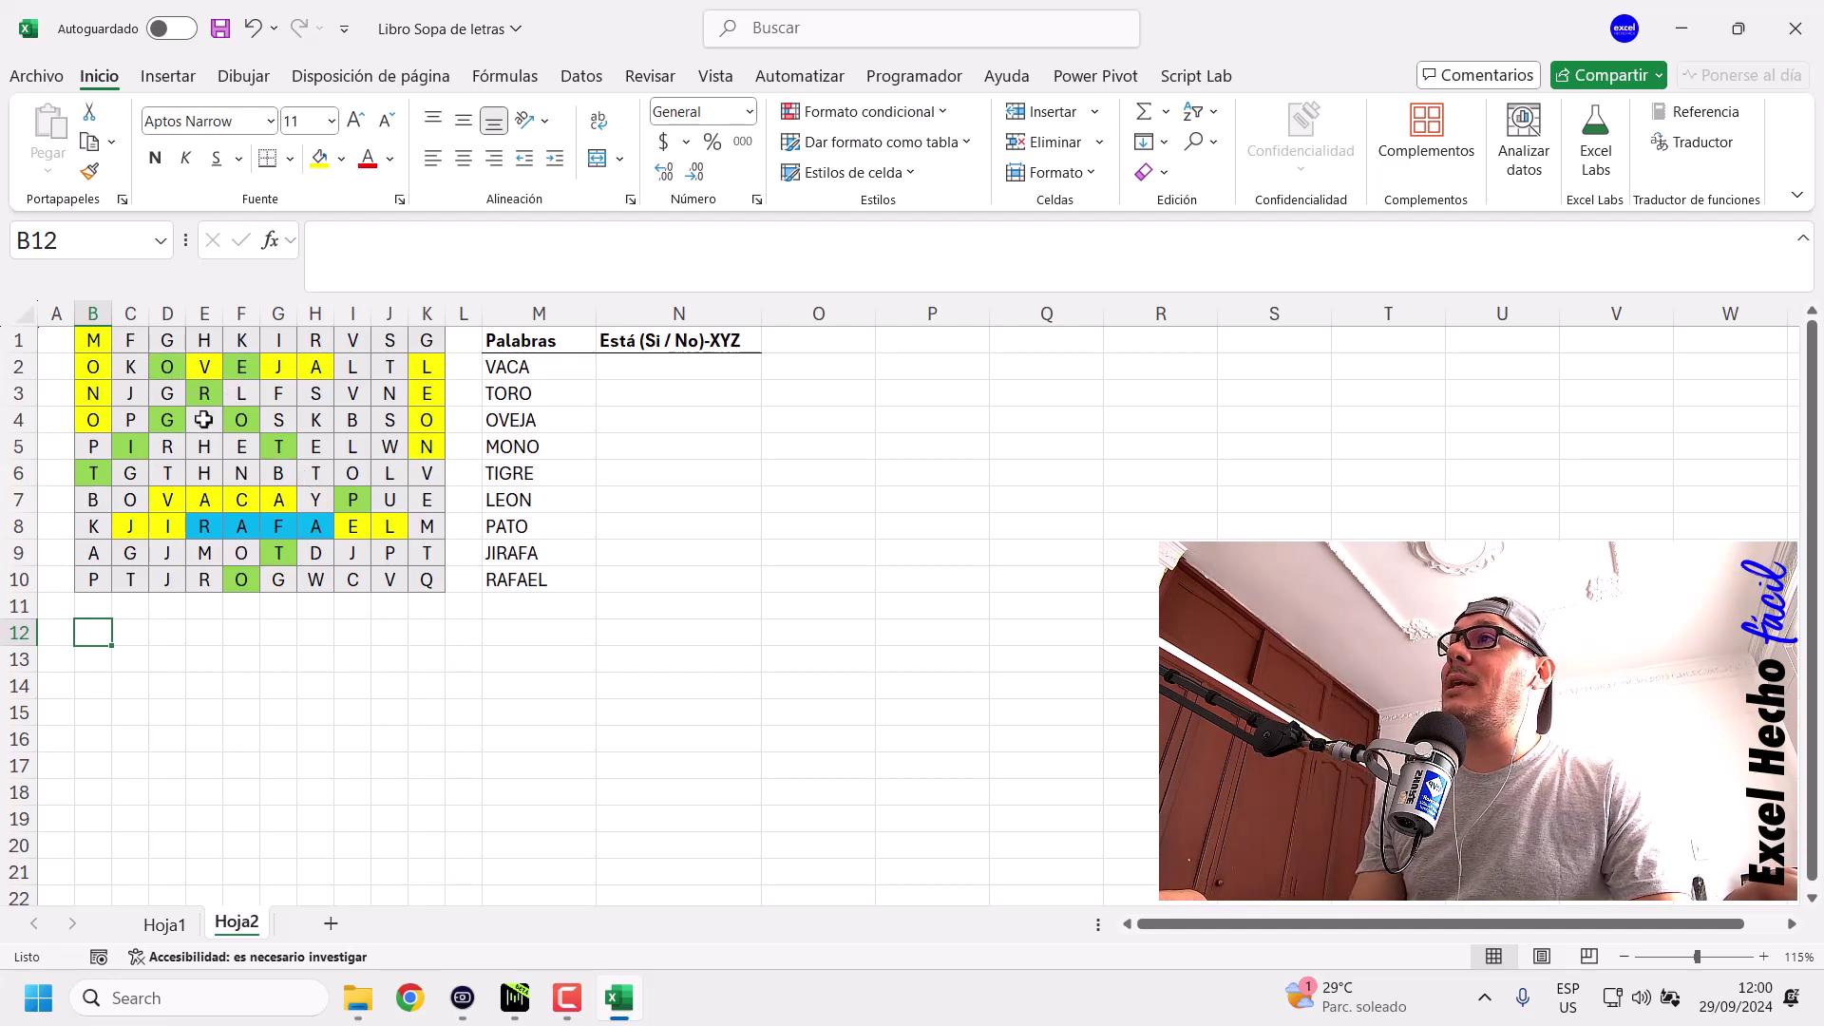
Try copying the plain formatting of D1 over the whole letter grid B1:K10, and undo it.
{"action": "left_click", "coordinate": [162, 342]}
{"action": "left_click", "coordinate": [89, 171]}
{"action": "mouse_move", "coordinate": [96, 330]}
{"action": "left_mouse_down"}
{"action": "mouse_move", "coordinate": [476, 395]}
{"action": "mouse_move", "coordinate": [432, 583]}
{"action": "left_mouse_up"}
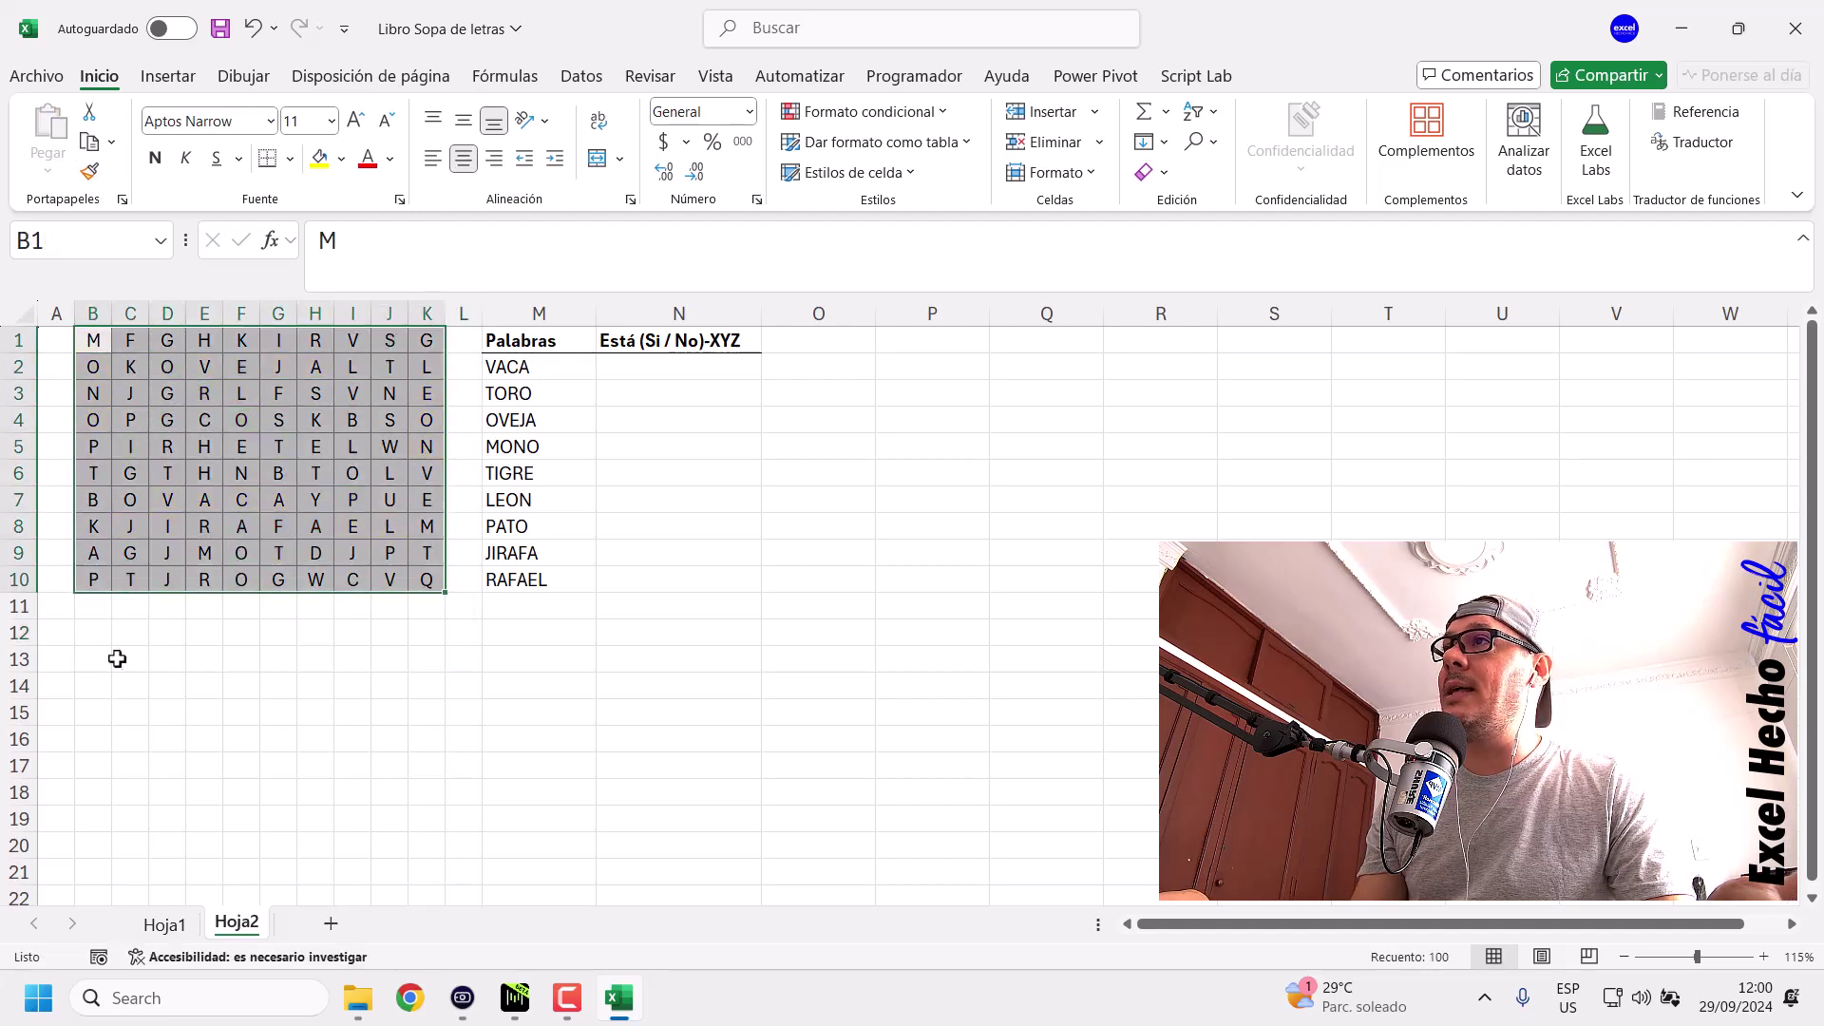
{"action": "left_click", "coordinate": [97, 627]}
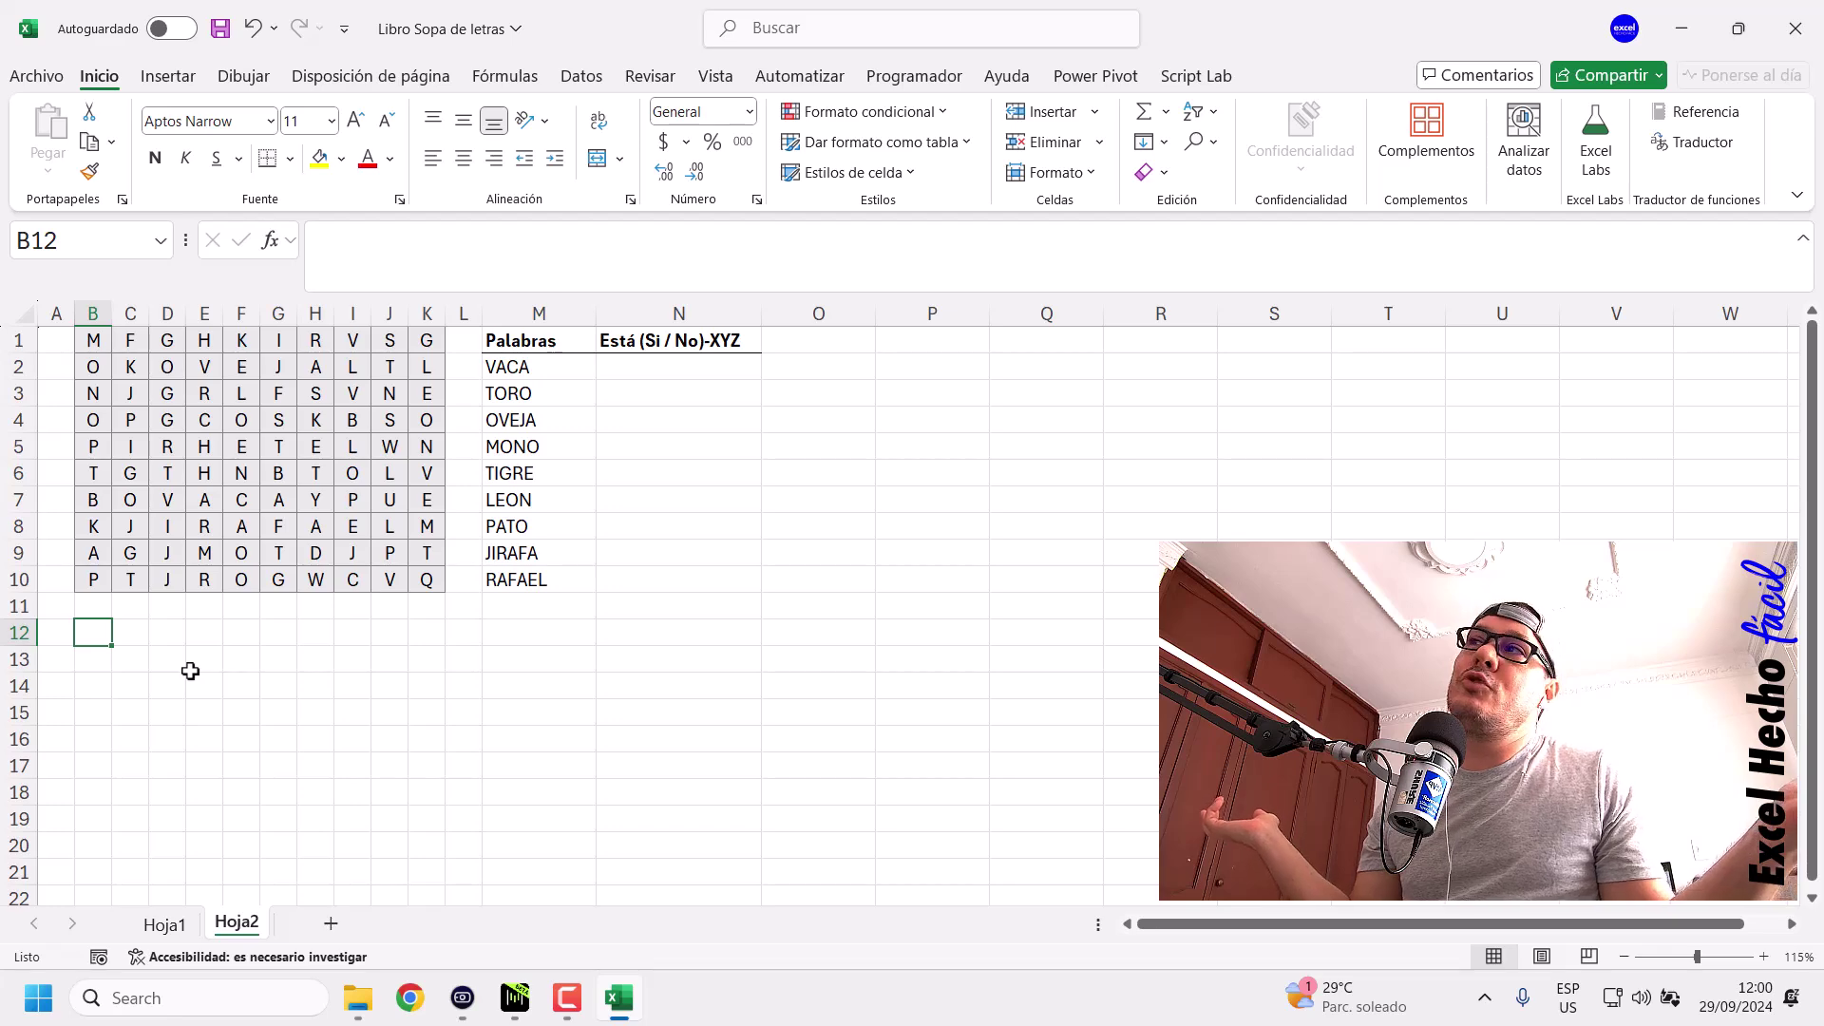
{"action": "key", "text": "ctrl+z"}
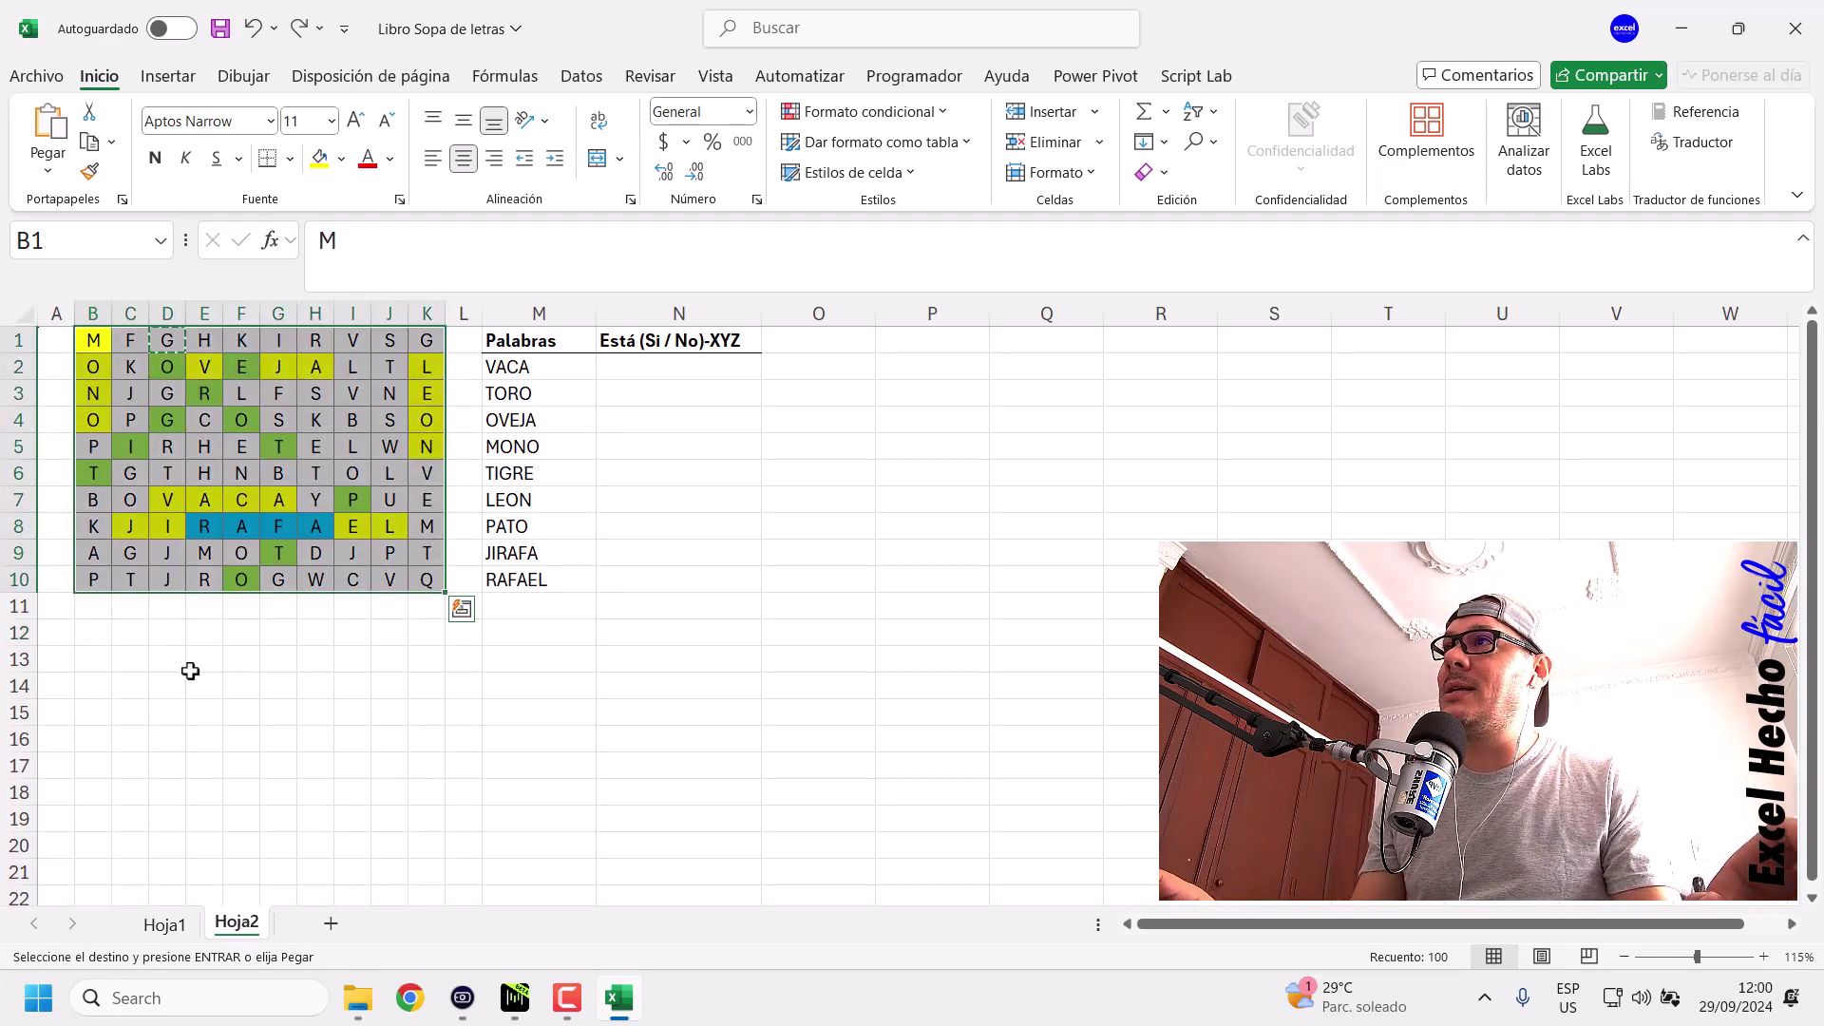
{"action": "key", "text": "Escape"}
{"action": "left_click", "coordinate": [634, 366]}
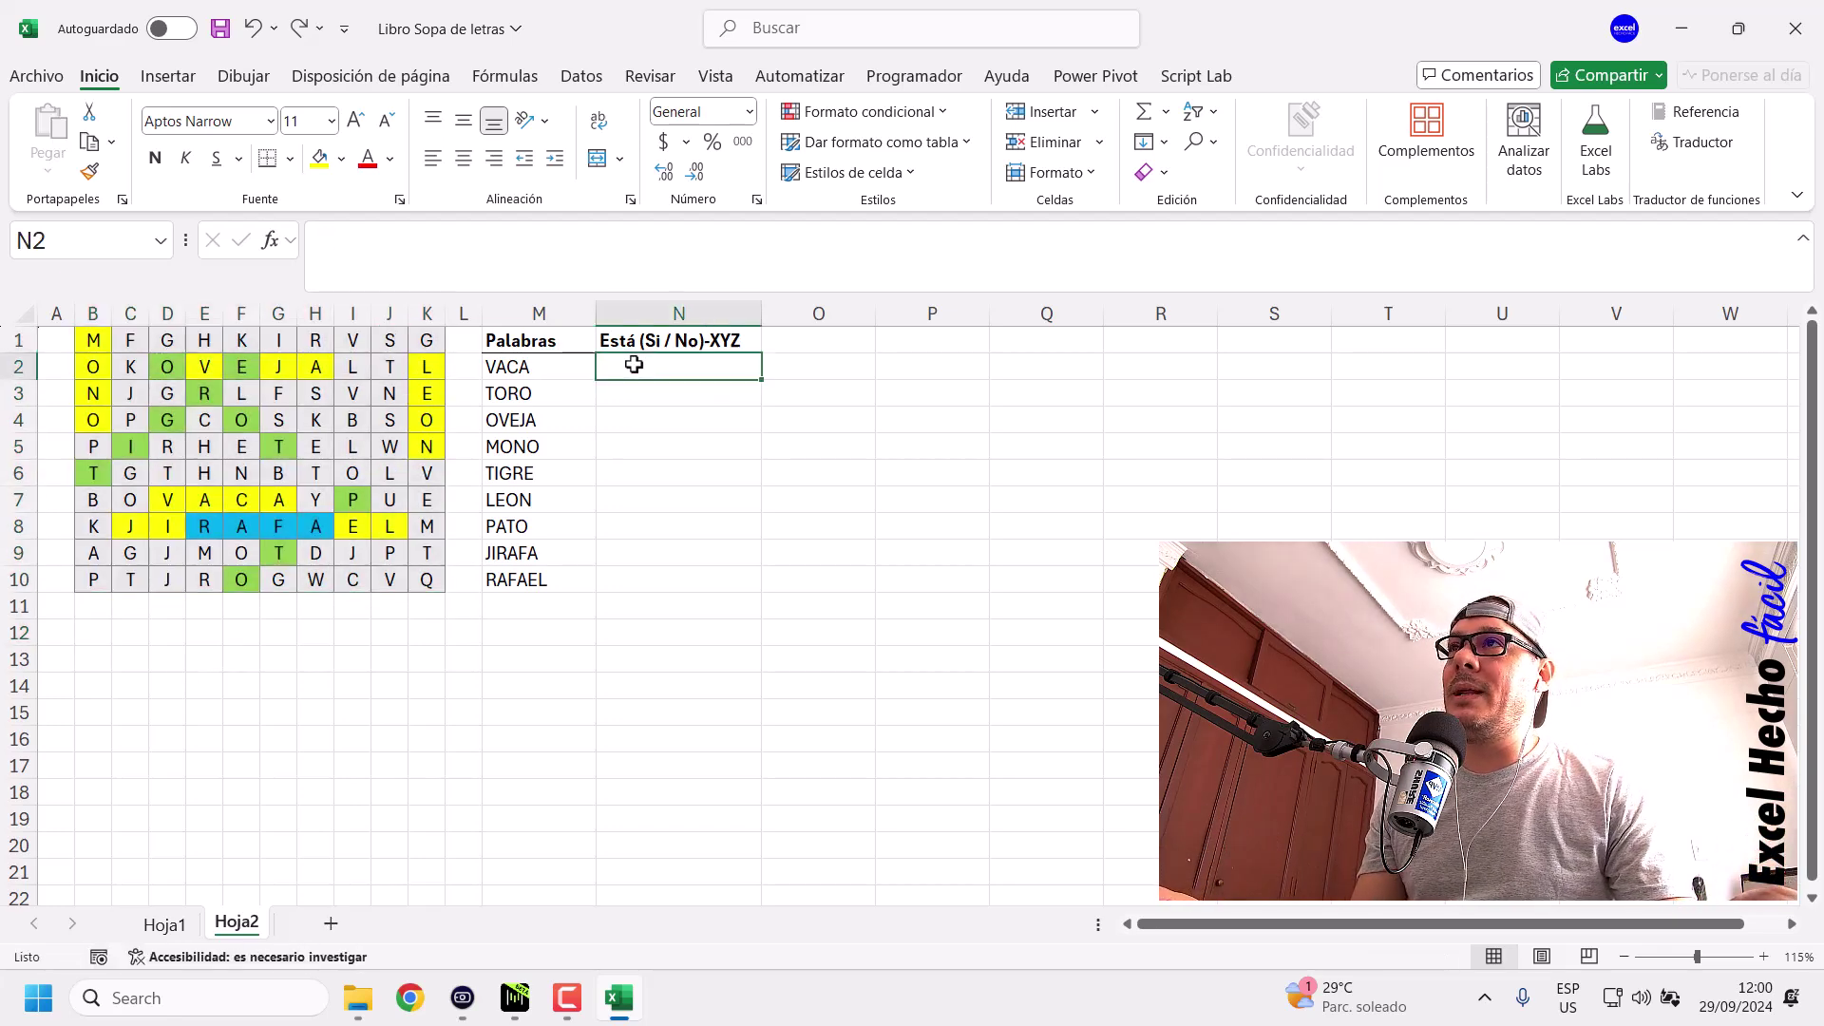
Start a LET formula in cell B12 and declare spl as its first name.
{"action": "left_click", "coordinate": [94, 635]}
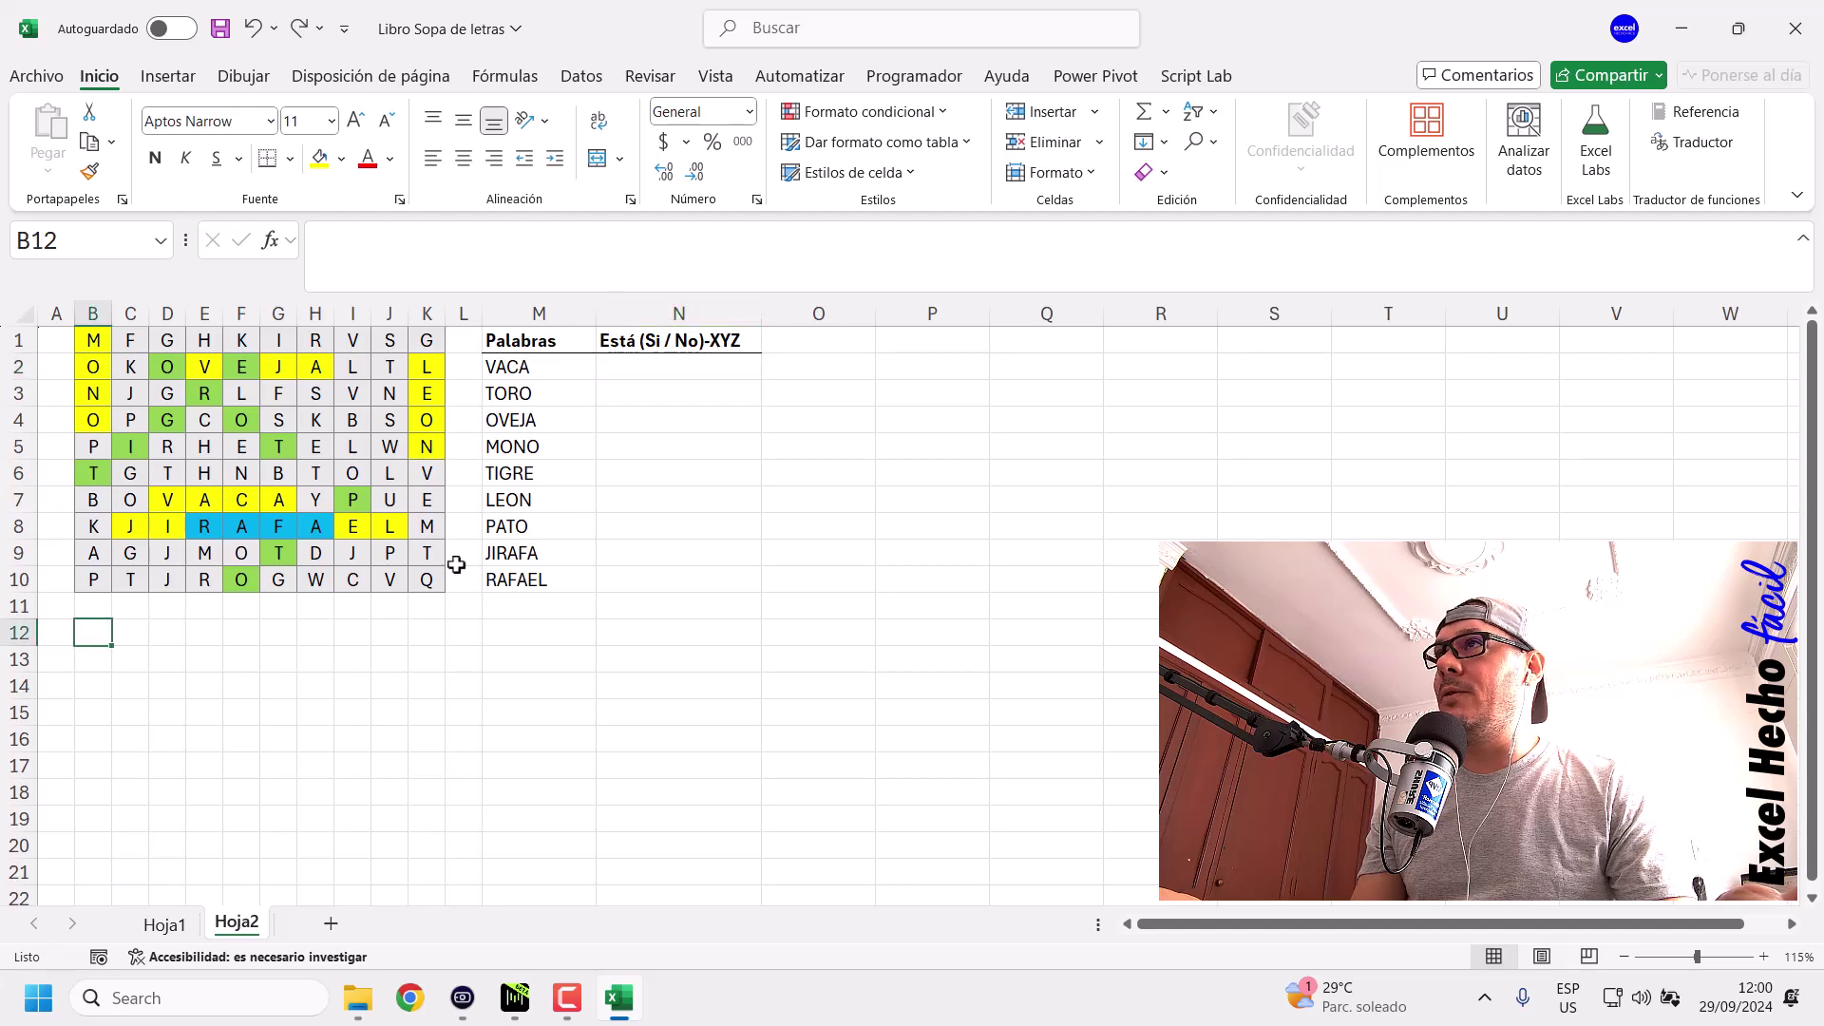
{"action": "left_click", "coordinate": [535, 281]}
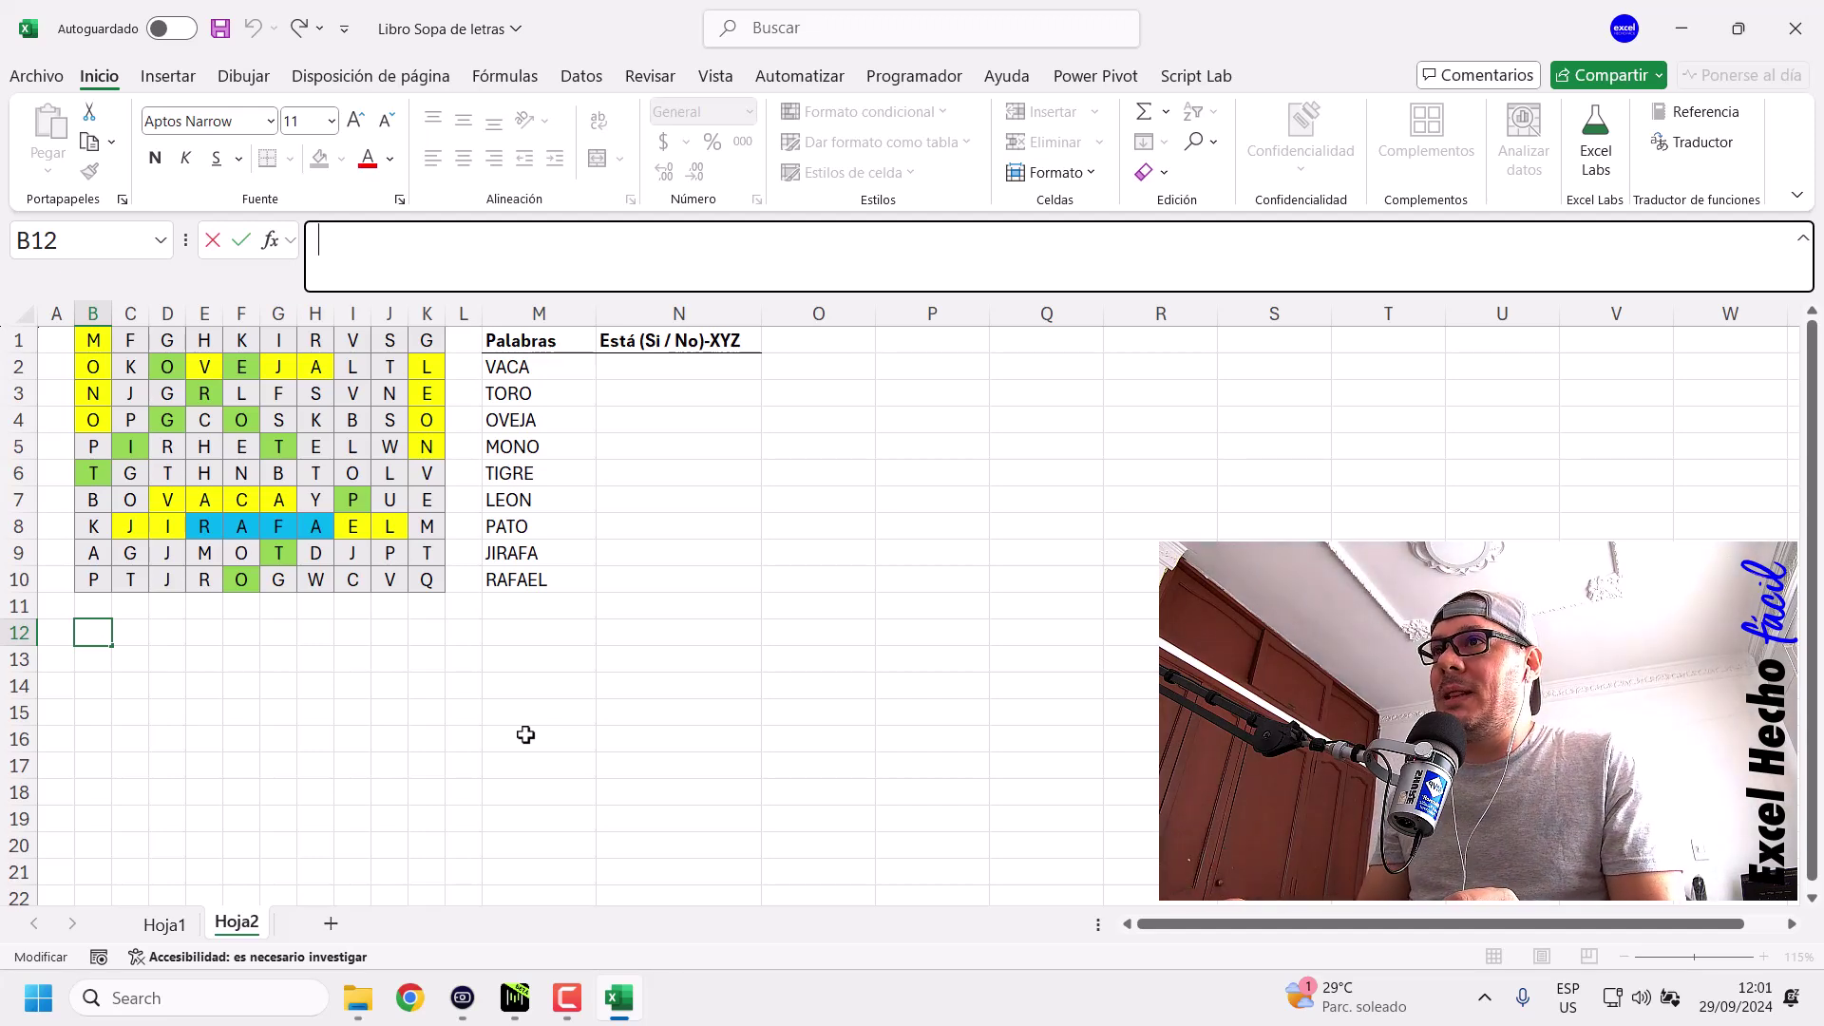
{"action": "type", "text": "="}
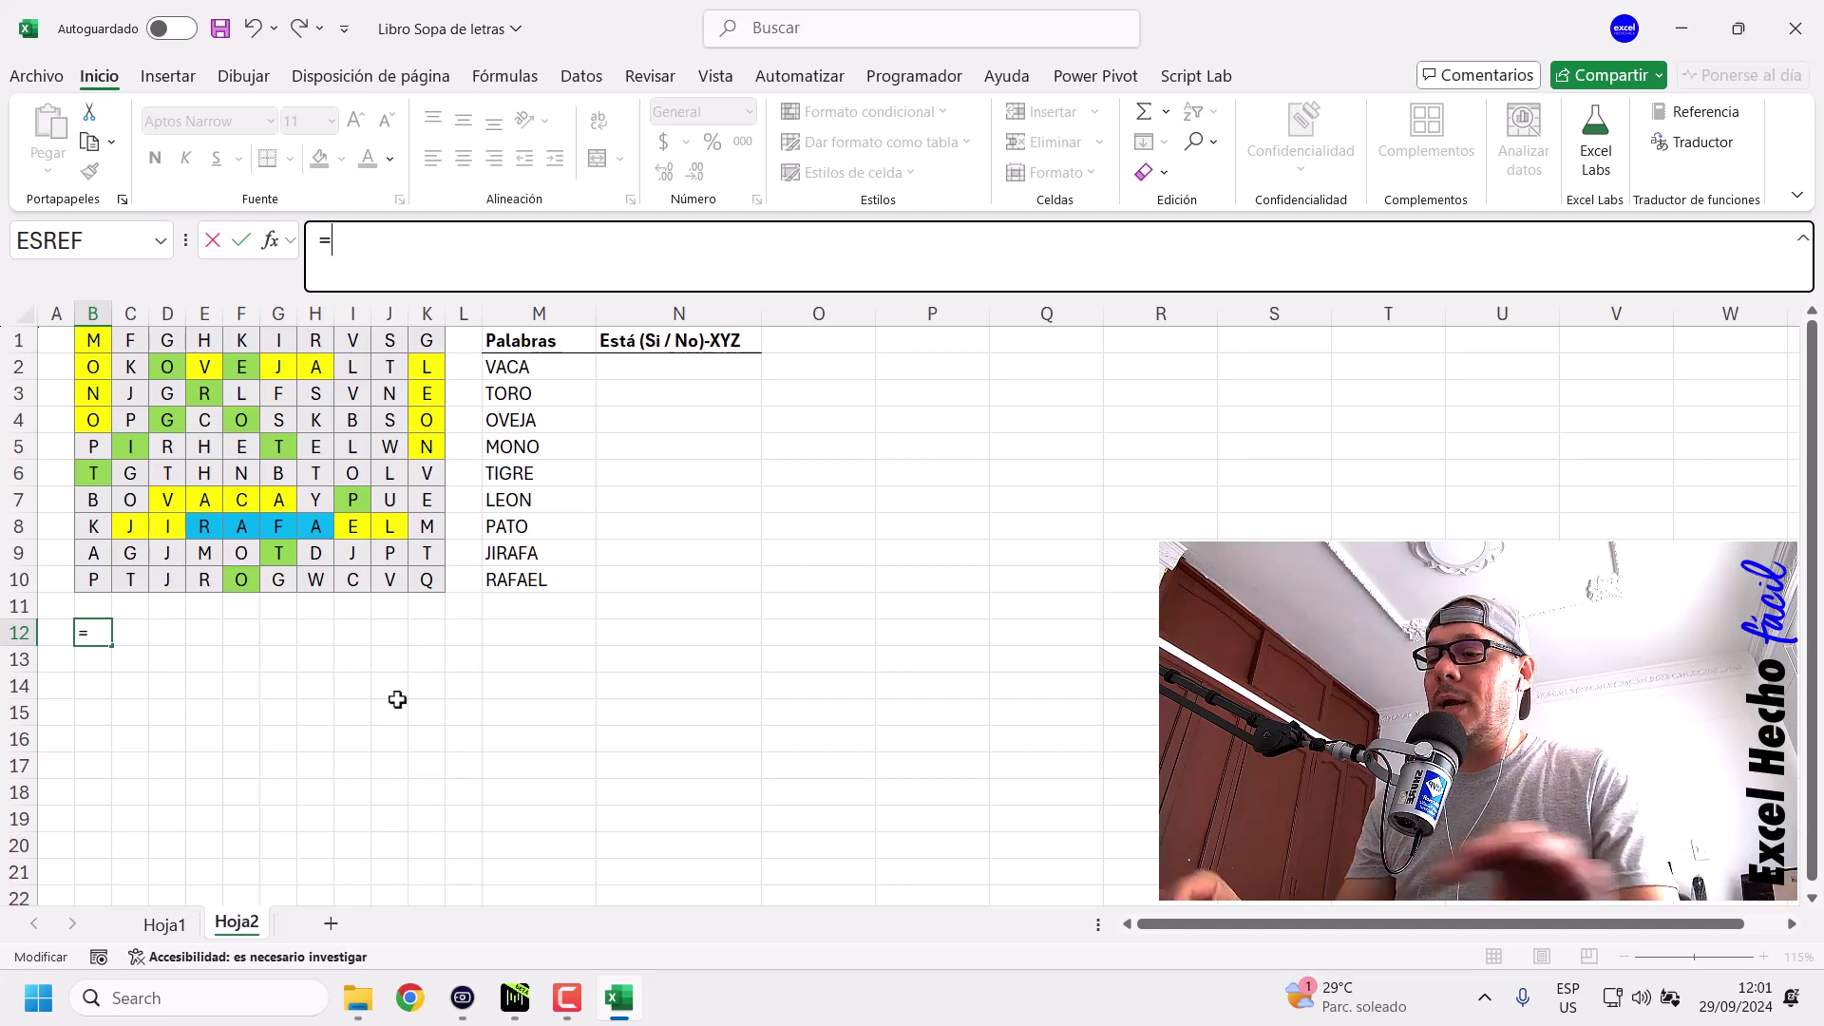
{"action": "type", "text": "le"}
{"action": "key", "text": "Tab"}
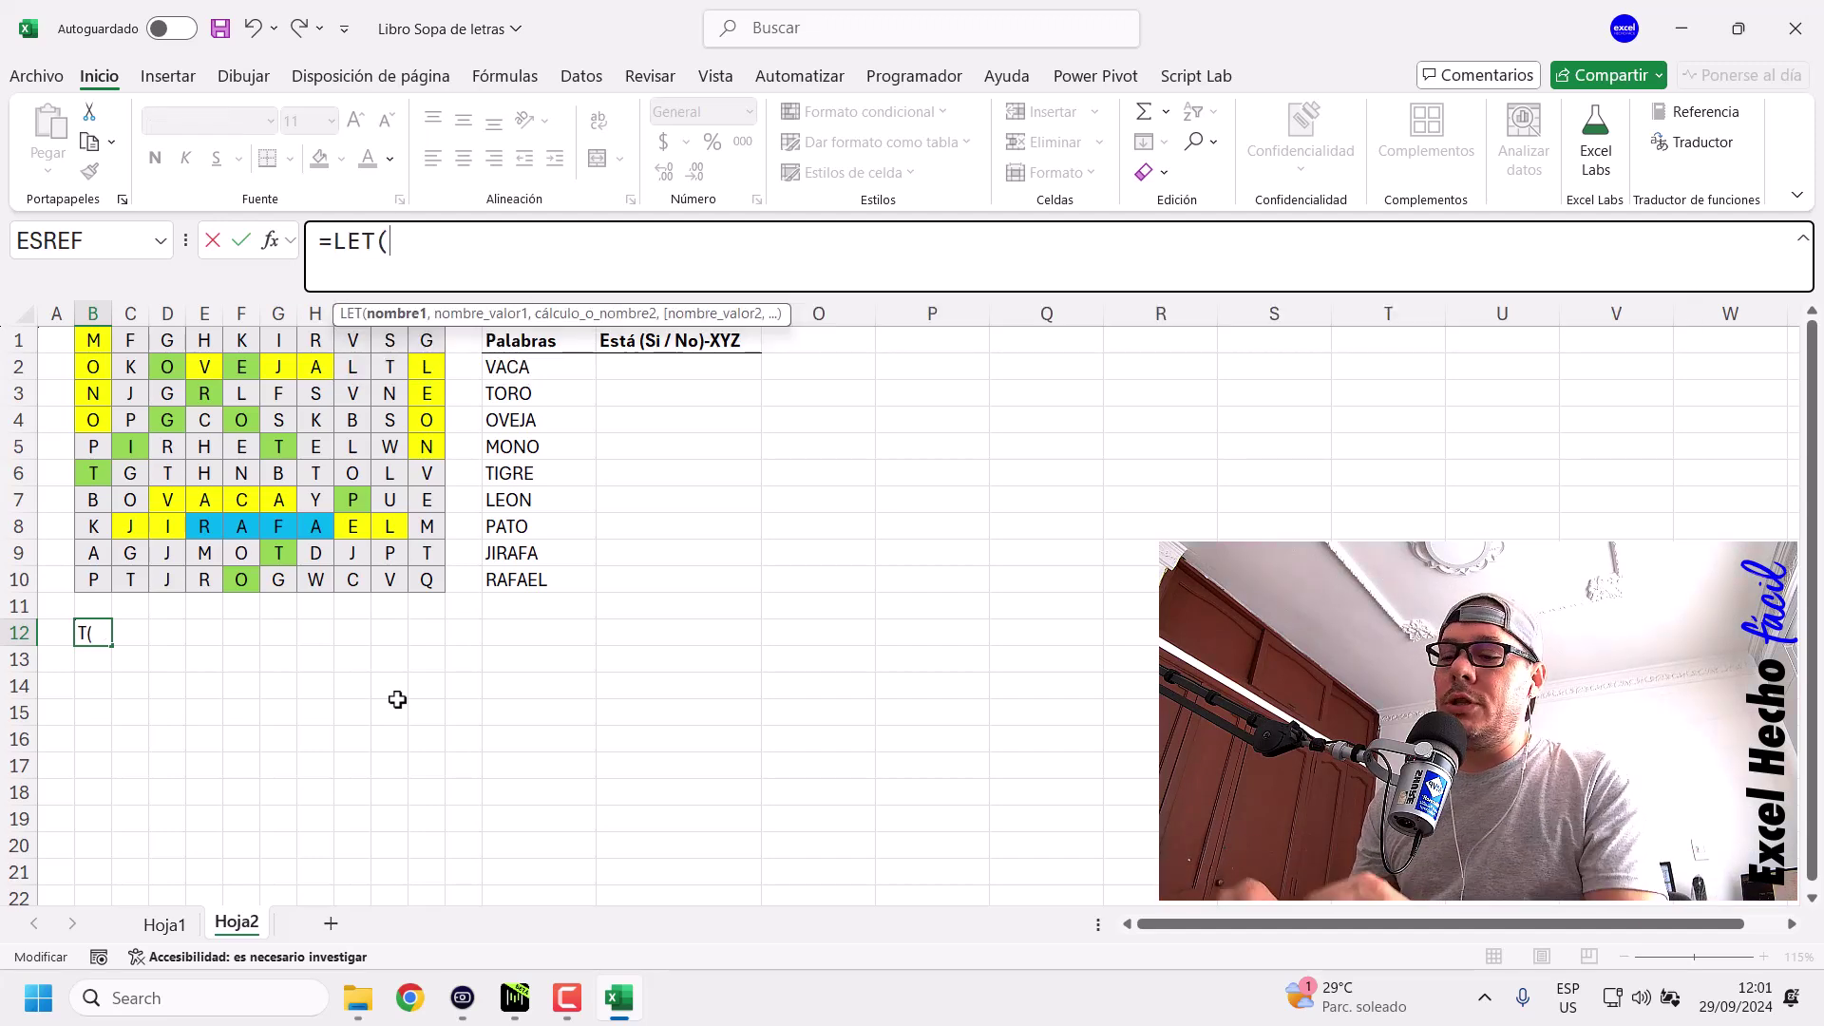
{"action": "type", "text": "ma"}
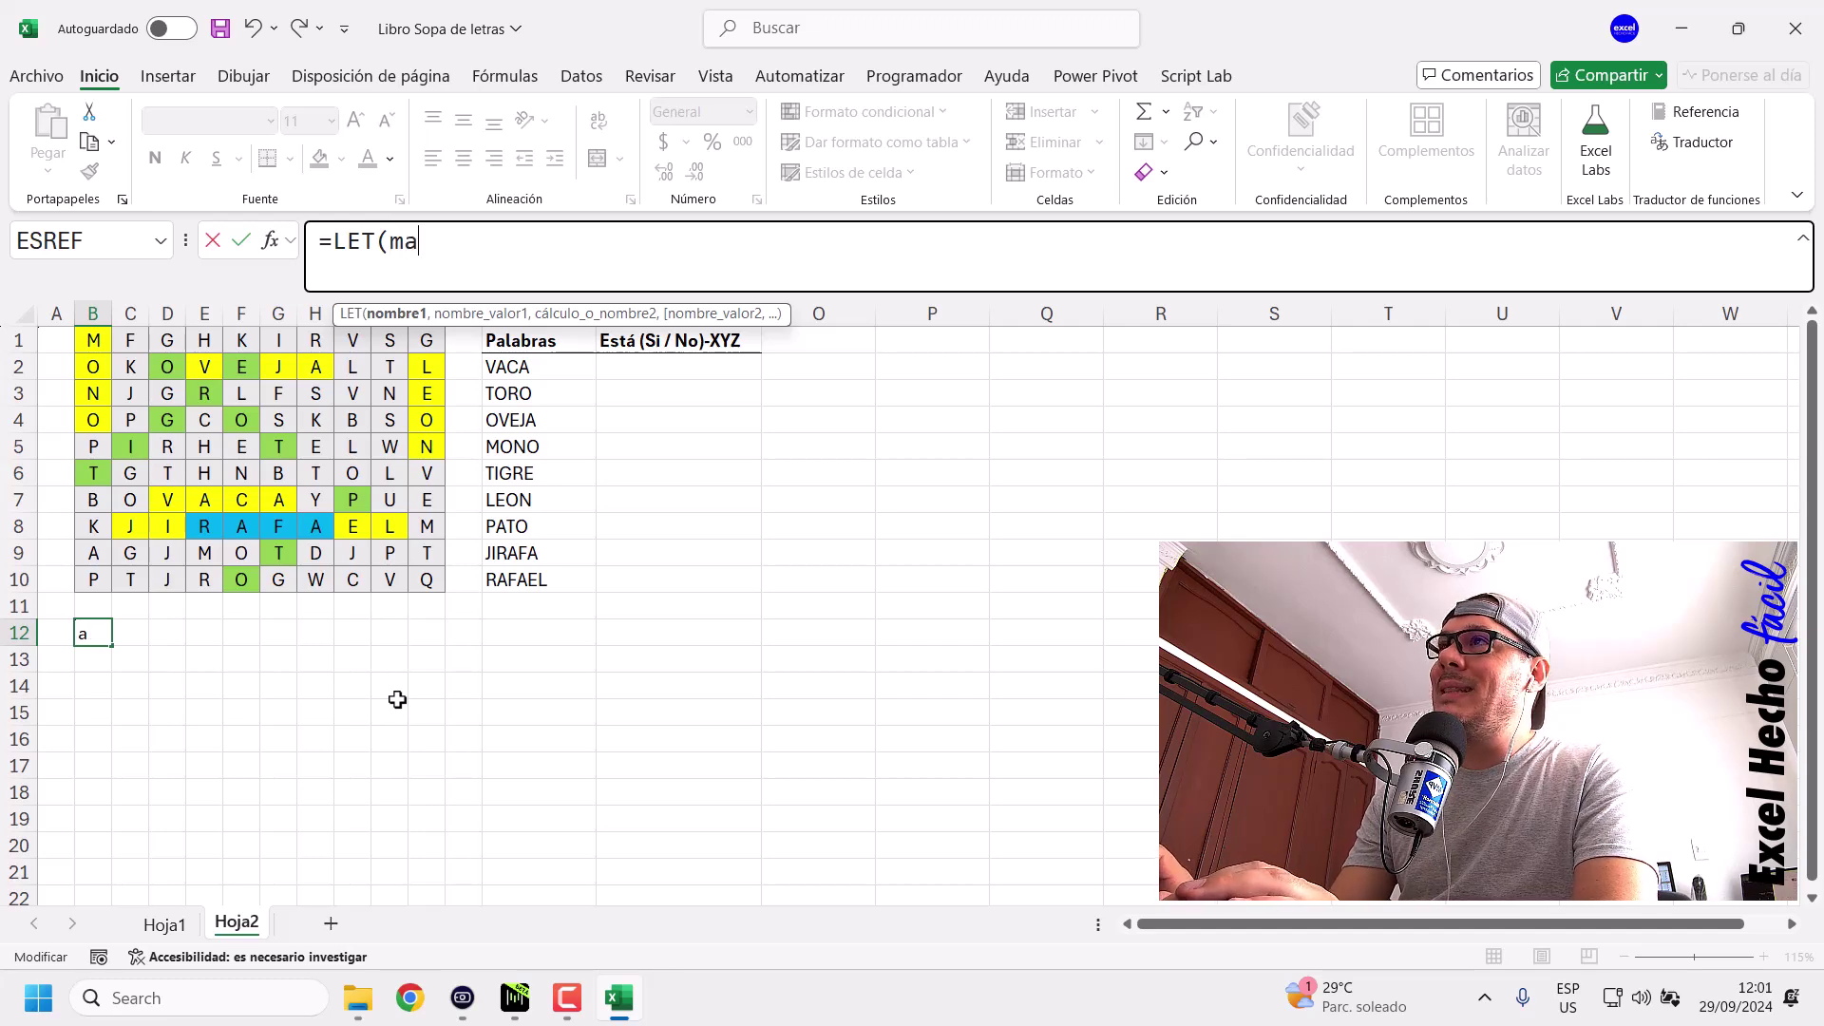
{"action": "type", "text": "t"}
{"action": "key", "text": "BackSpace"}
{"action": "key", "text": "BackSpace"}
{"action": "key", "text": "BackSpace"}
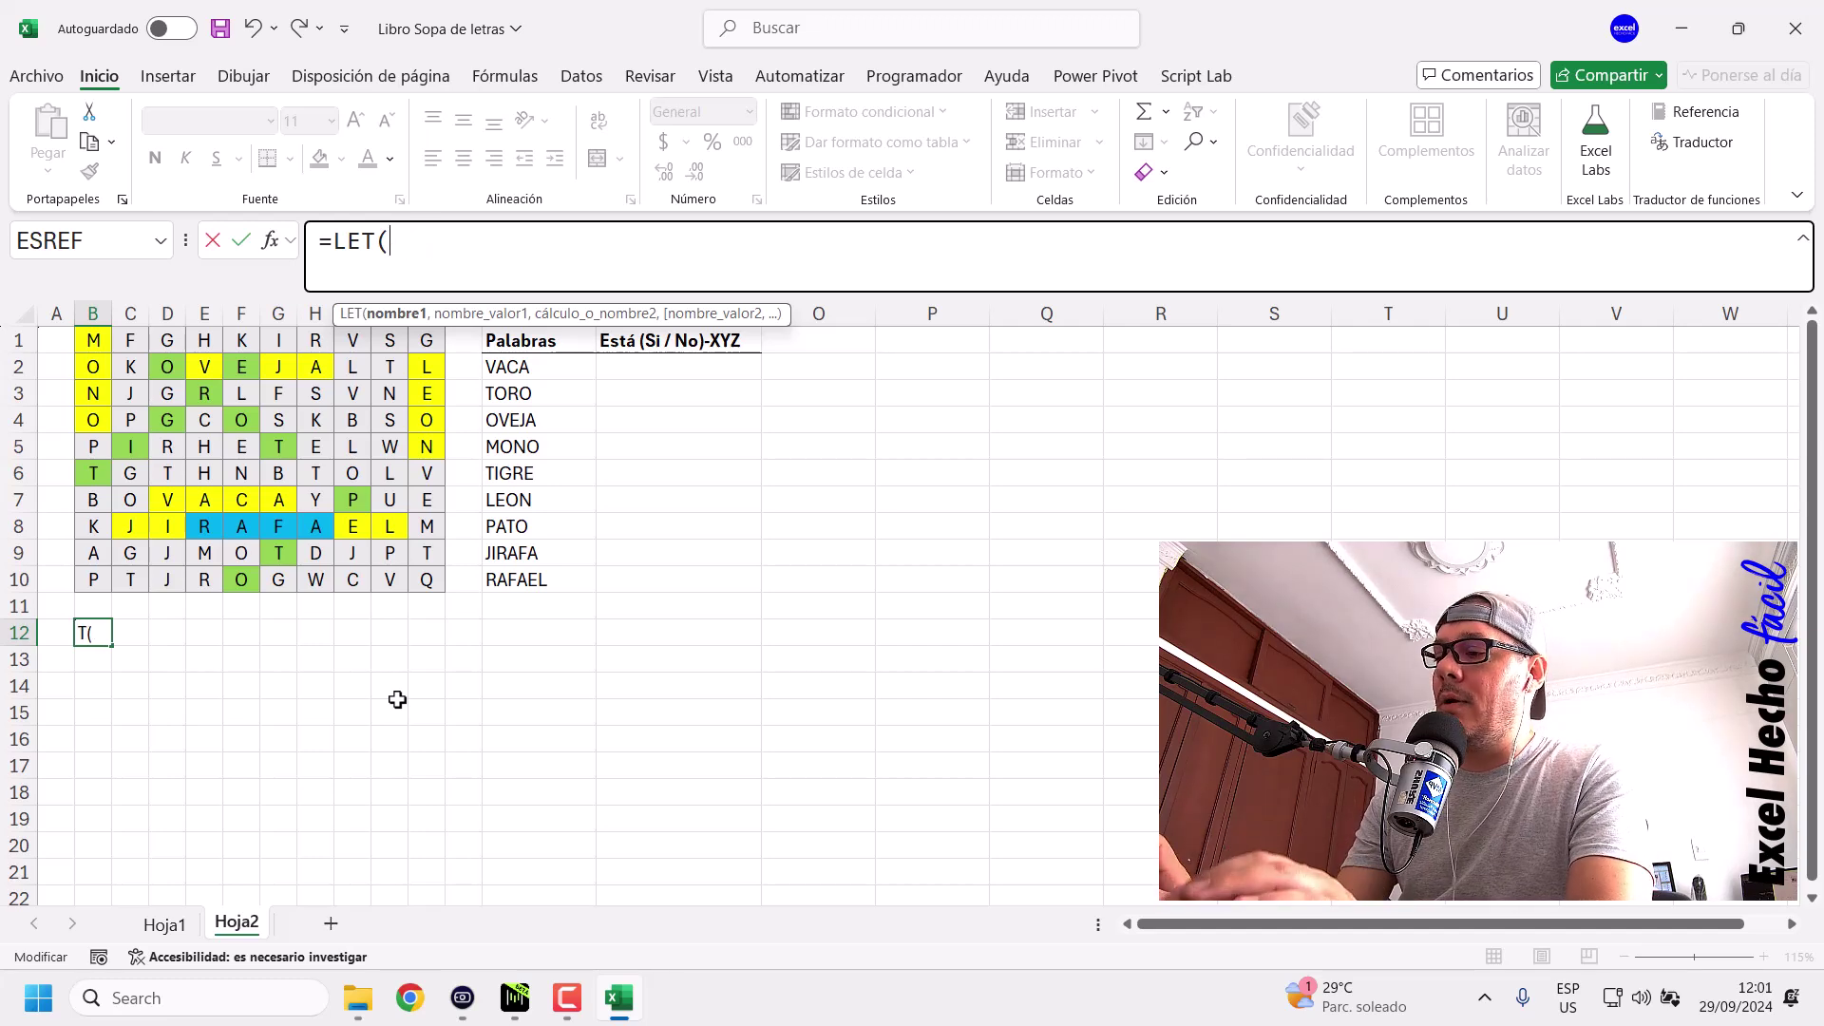
{"action": "type", "text": "splm"}
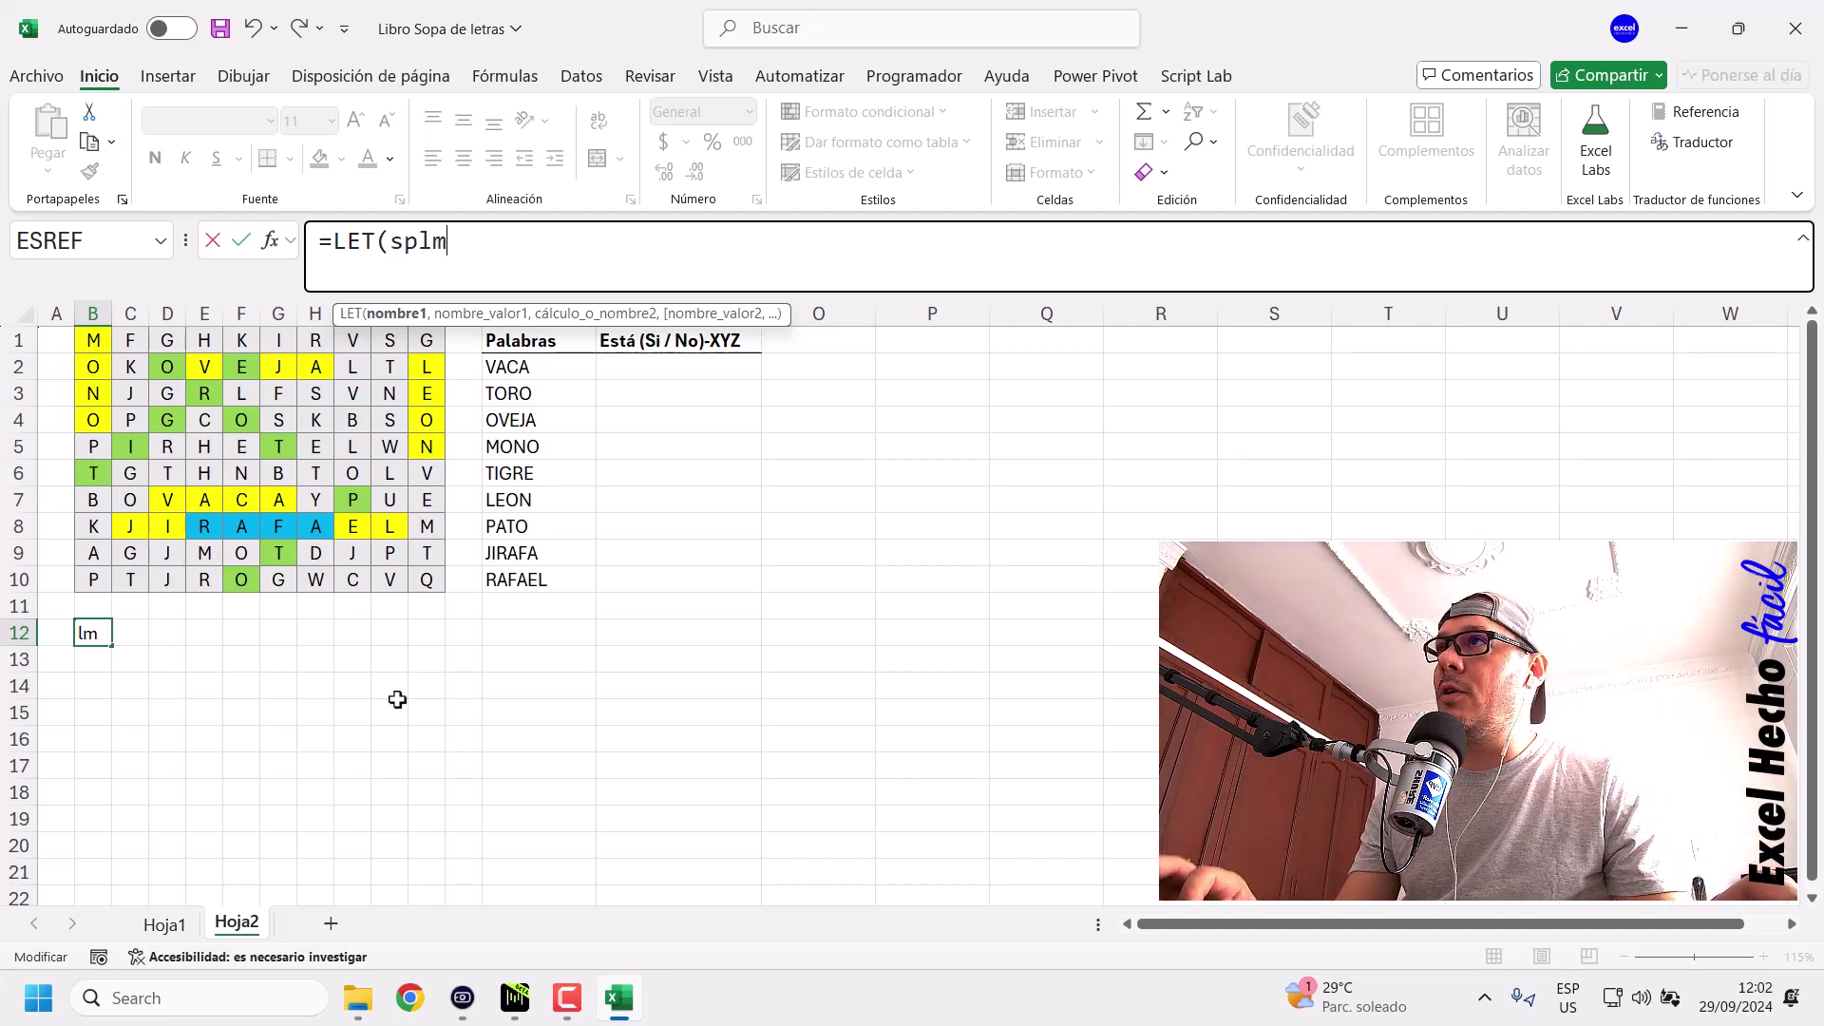
{"action": "key", "text": "BackSpace"}
{"action": "type", "text": ","}
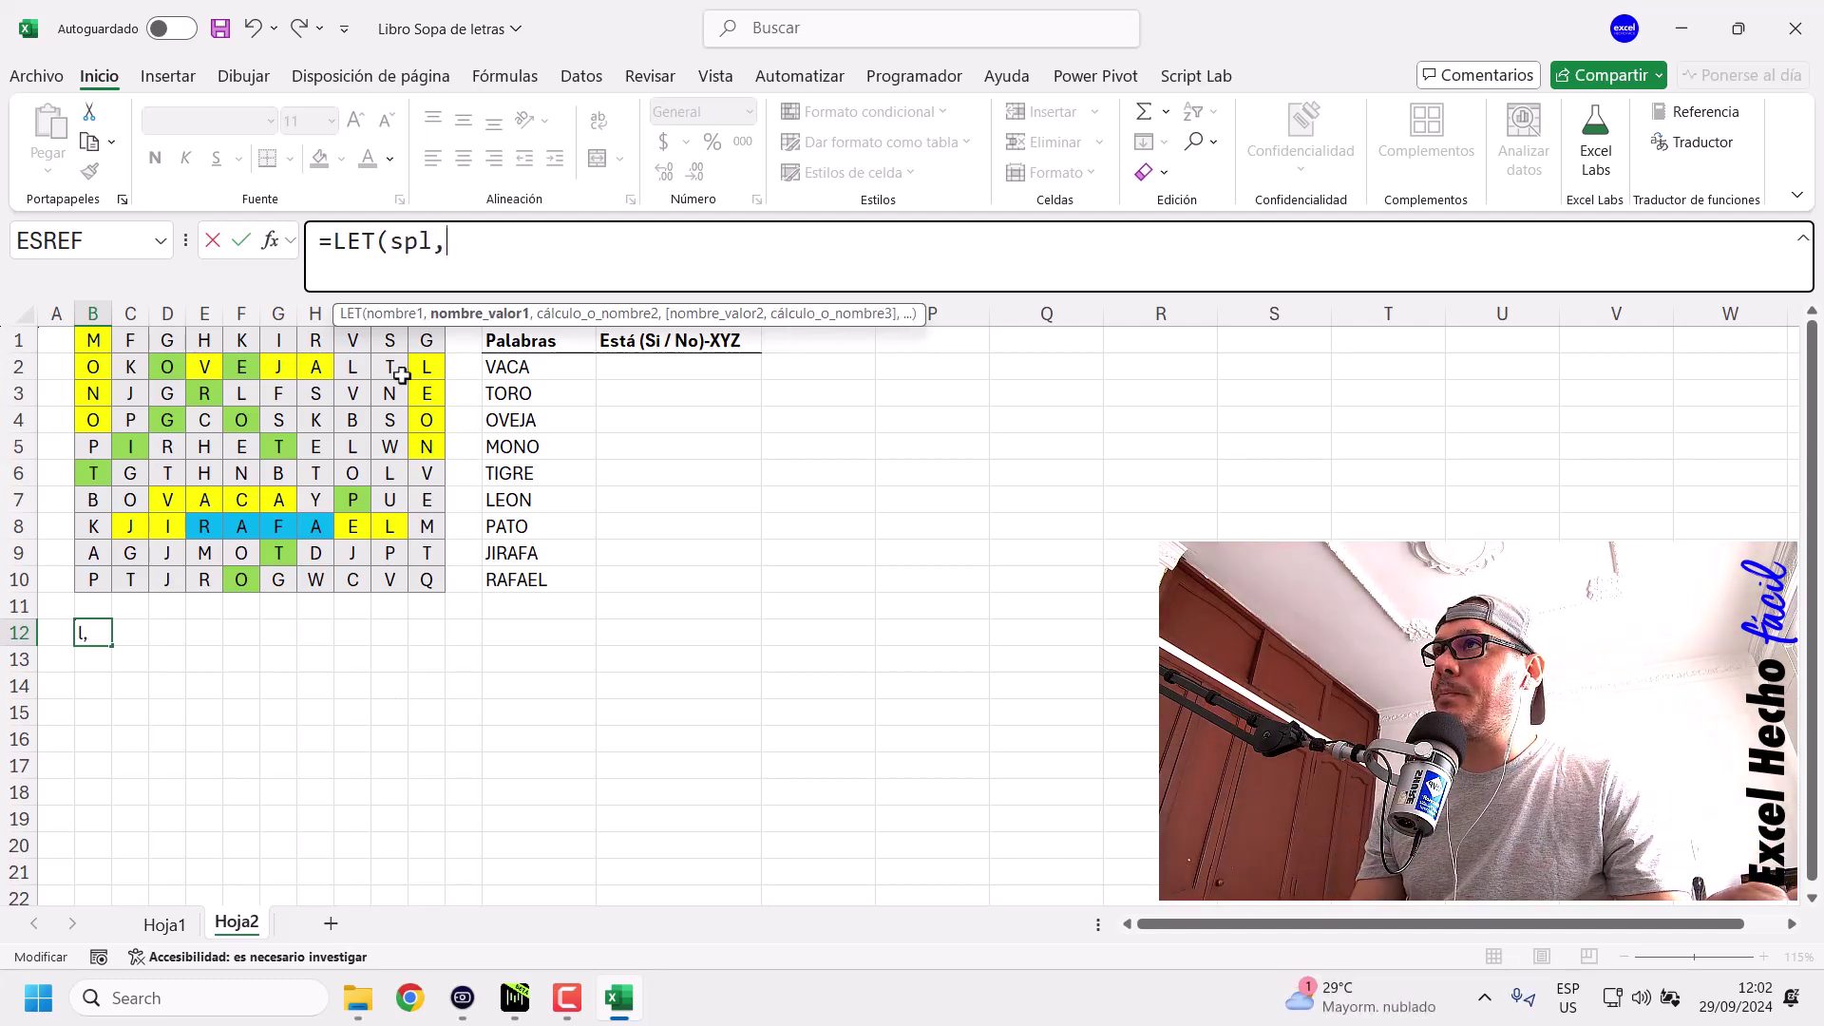
Assign the letter grid B1:K10 to spl, return spl, and commit the formula =LET(spl,B1:K10,spl) in B12.
{"action": "left_click_drag", "start_coordinate": [404, 244], "coordinate": [435, 245]}
{"action": "left_click", "coordinate": [434, 245]}
{"action": "left_click_drag", "start_coordinate": [92, 341], "coordinate": [419, 570]}
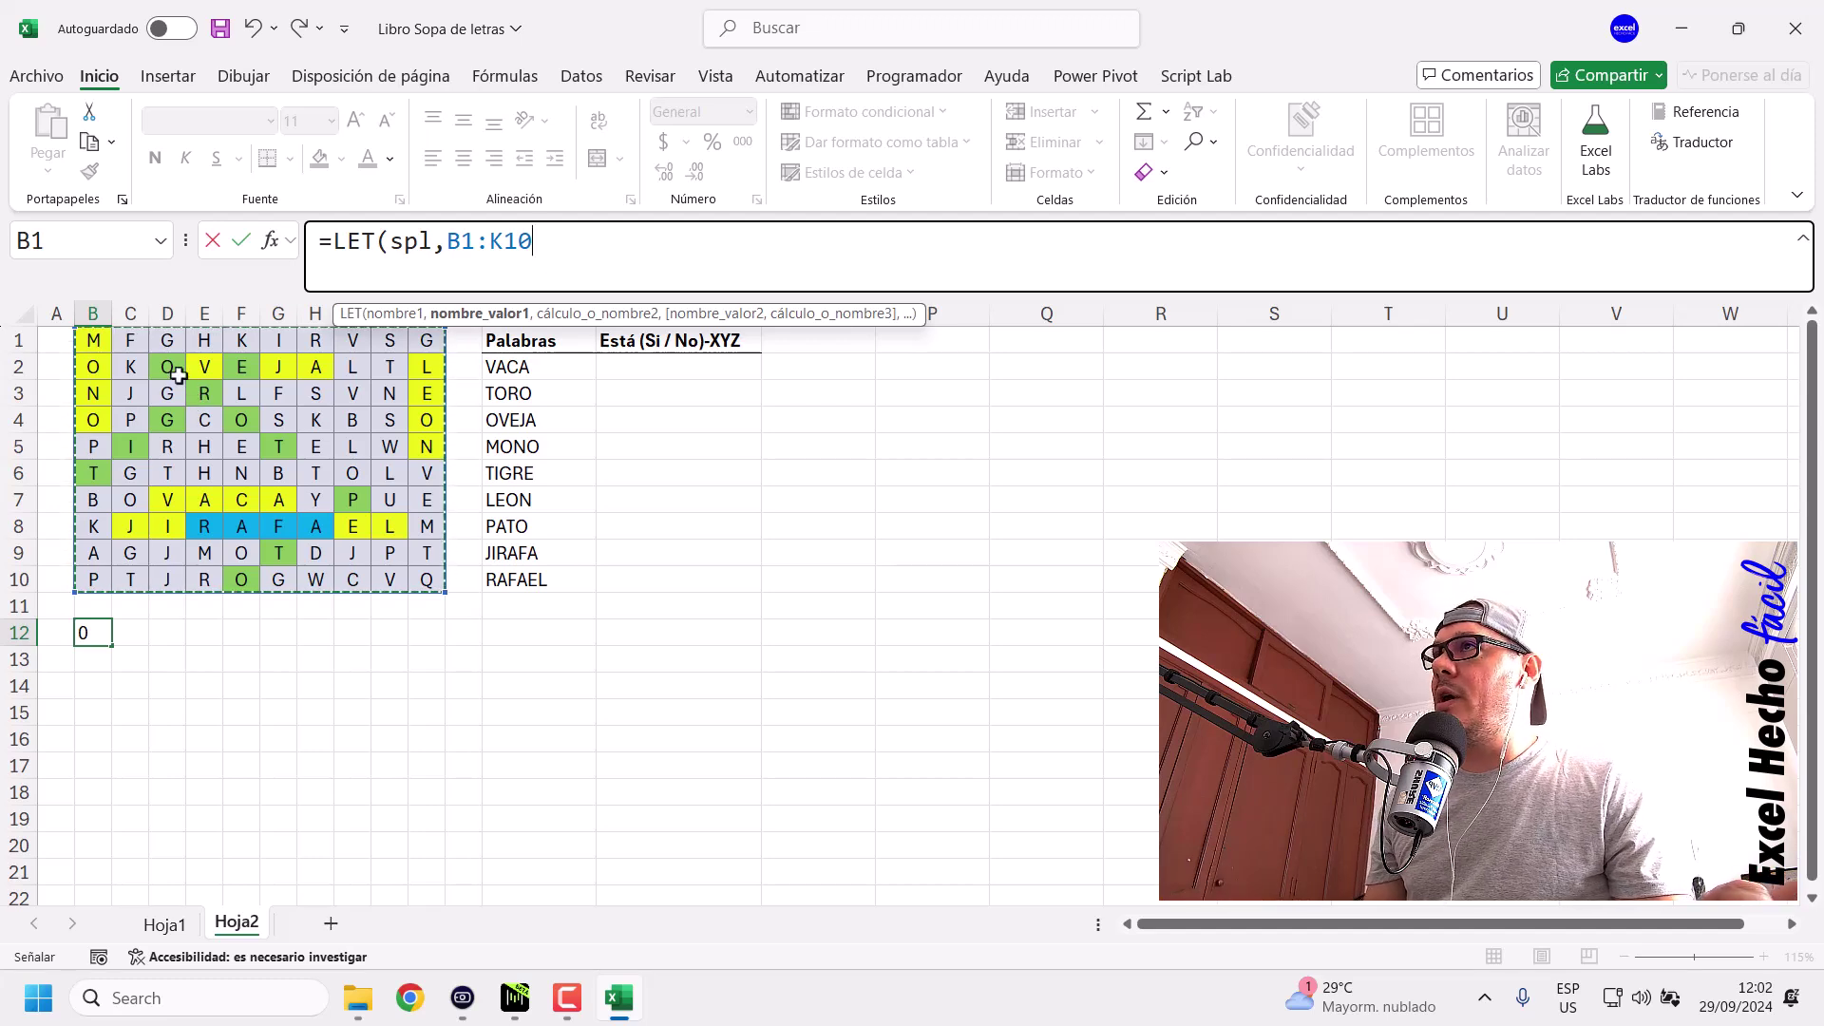
{"action": "left_click_drag", "start_coordinate": [451, 247], "coordinate": [722, 231]}
{"action": "left_click", "coordinate": [576, 245]}
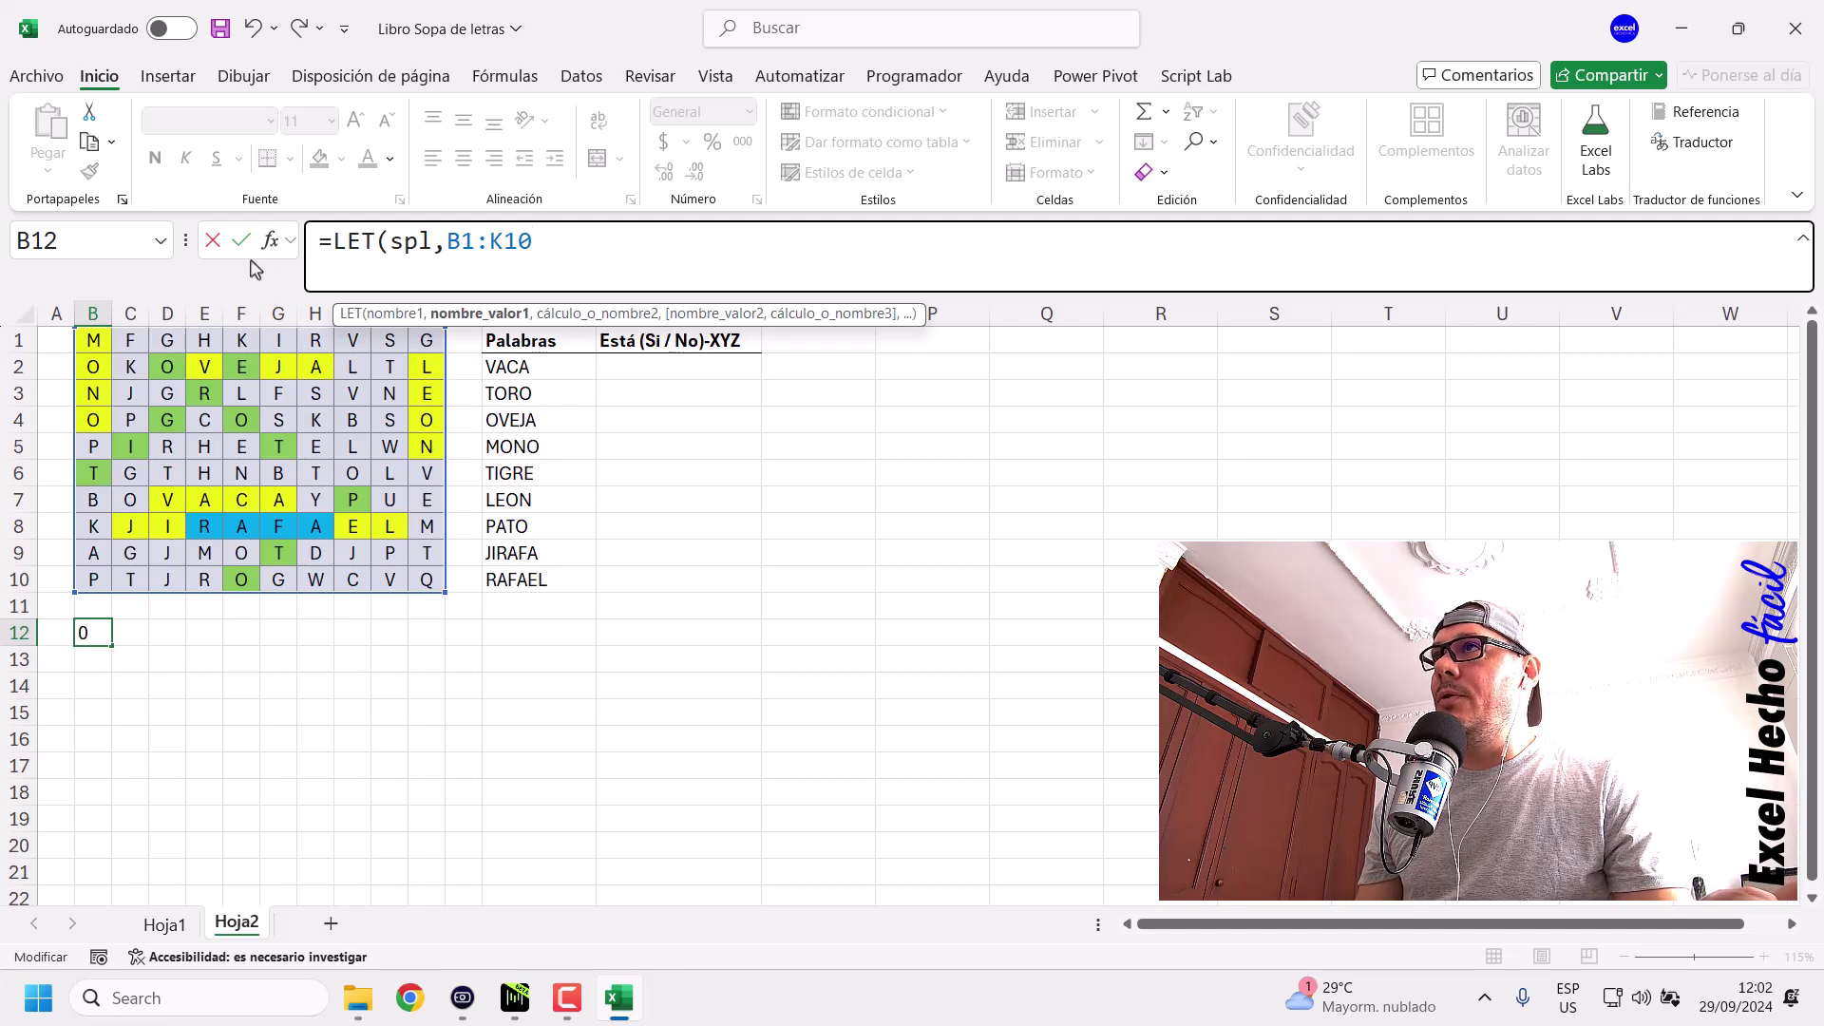
{"action": "type", "text": ","}
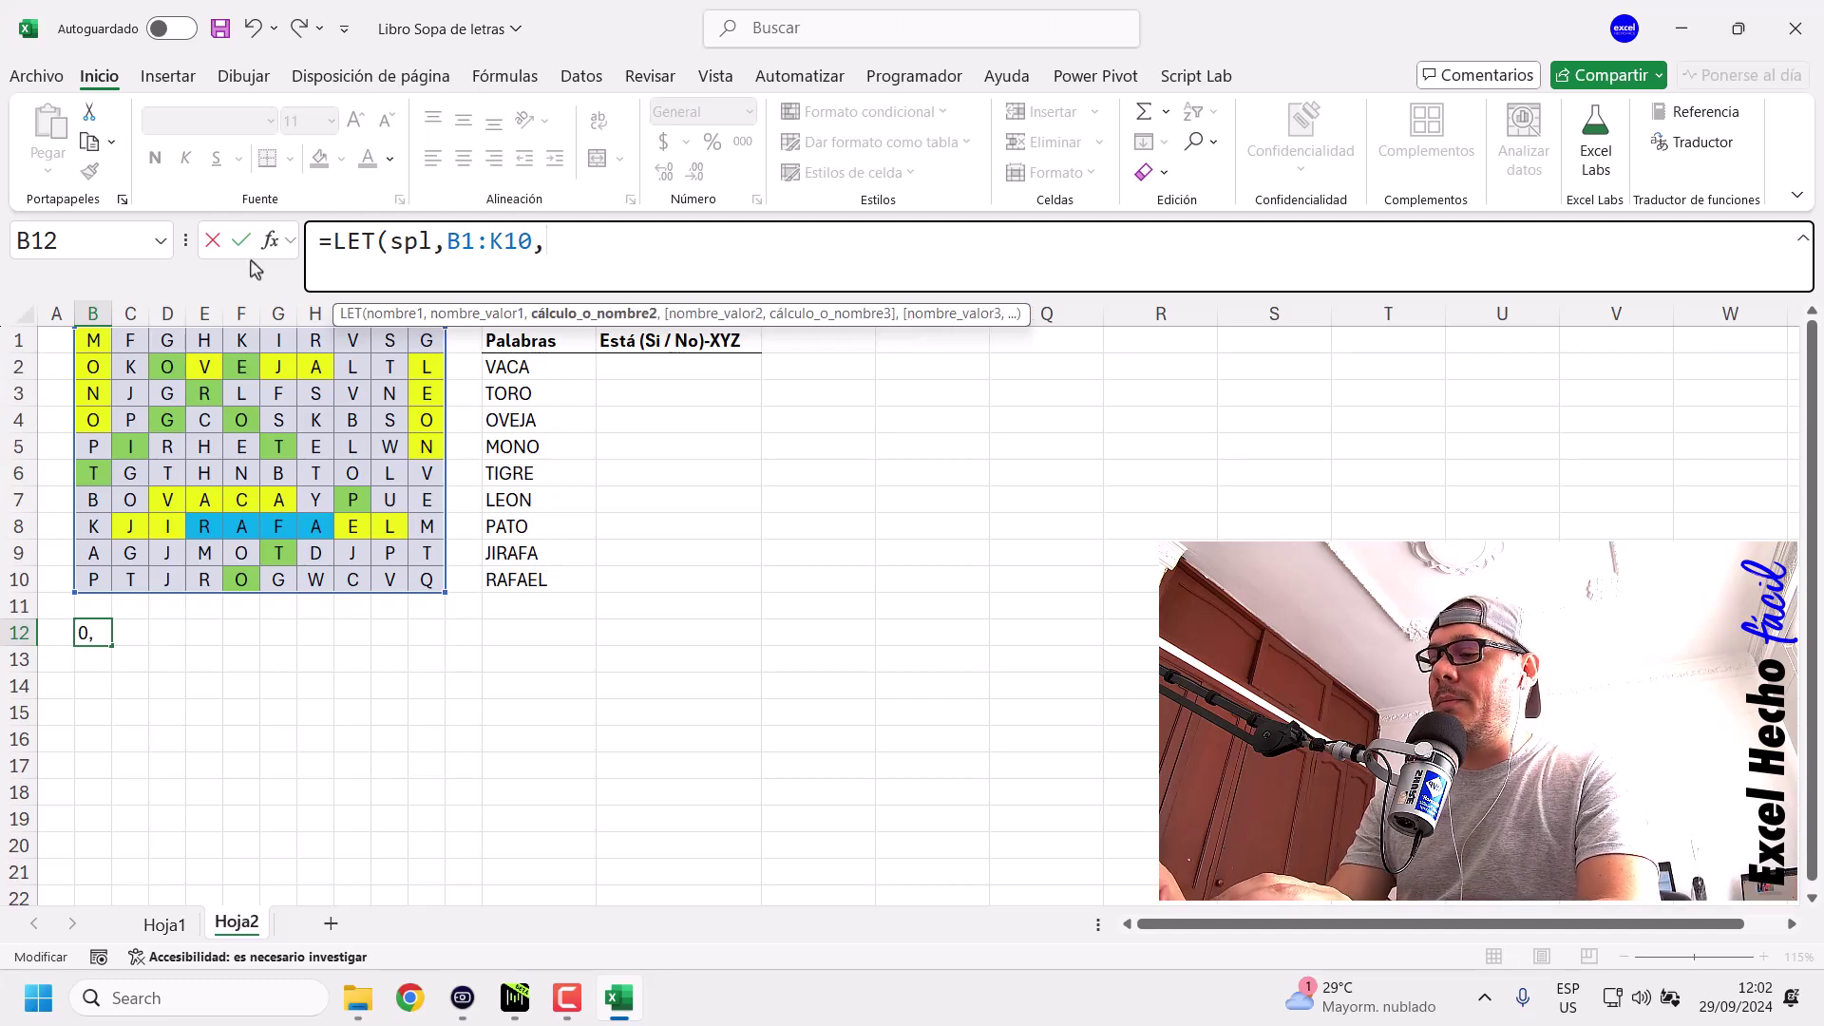
{"action": "type", "text": "spl)"}
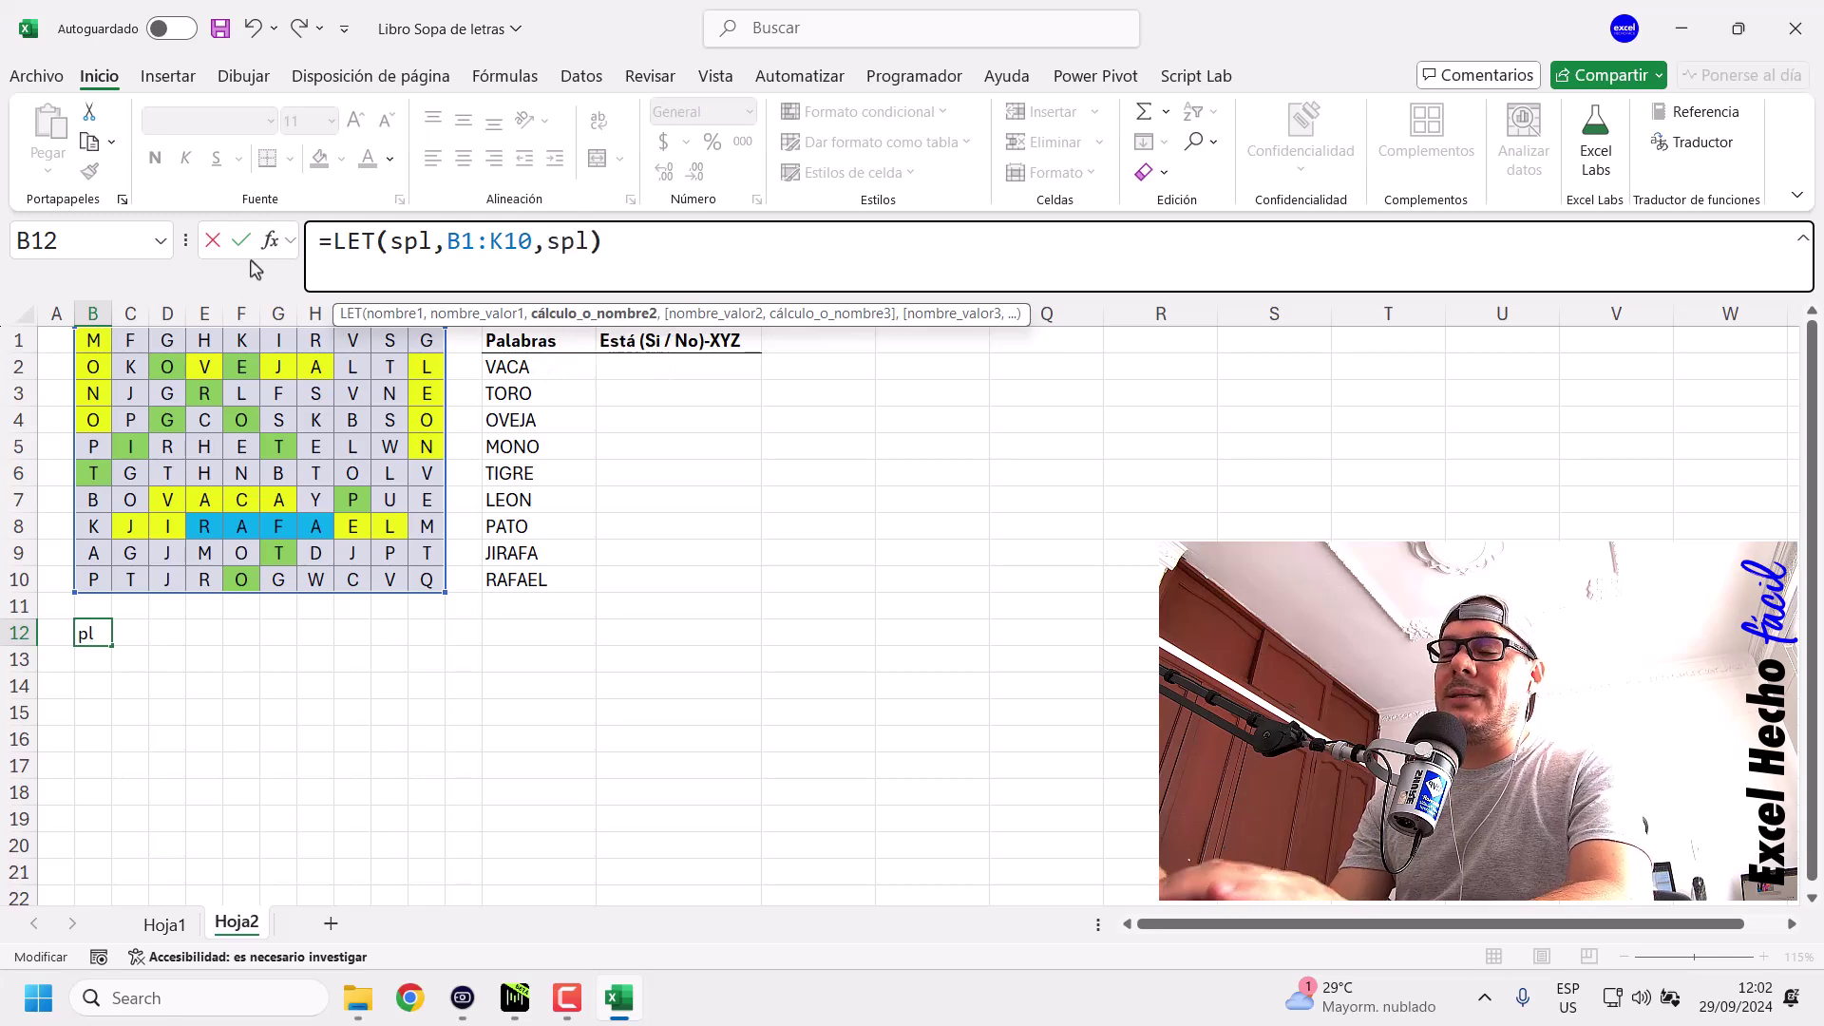
{"action": "key", "text": "ctrl+Return"}
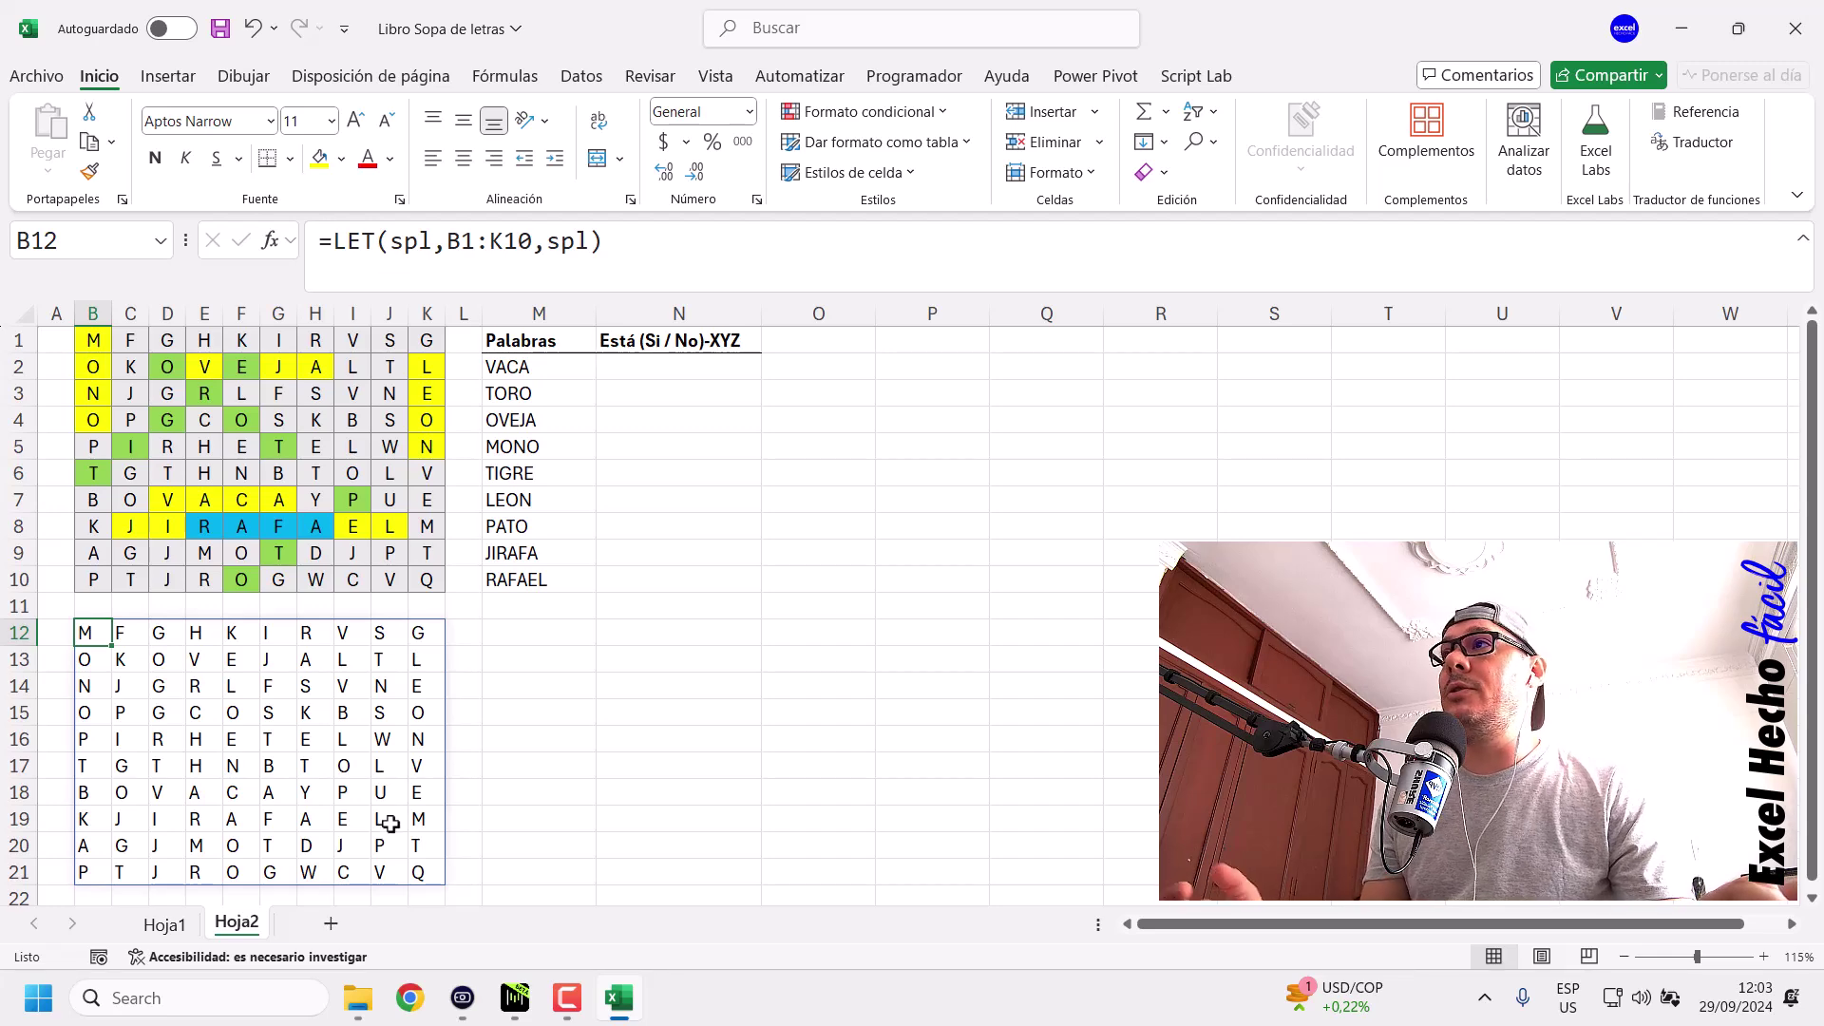
Remove the returned spl from B12's LET formula and declare the name fil, starting its value with the FILAS function.
{"action": "left_click", "coordinate": [671, 257]}
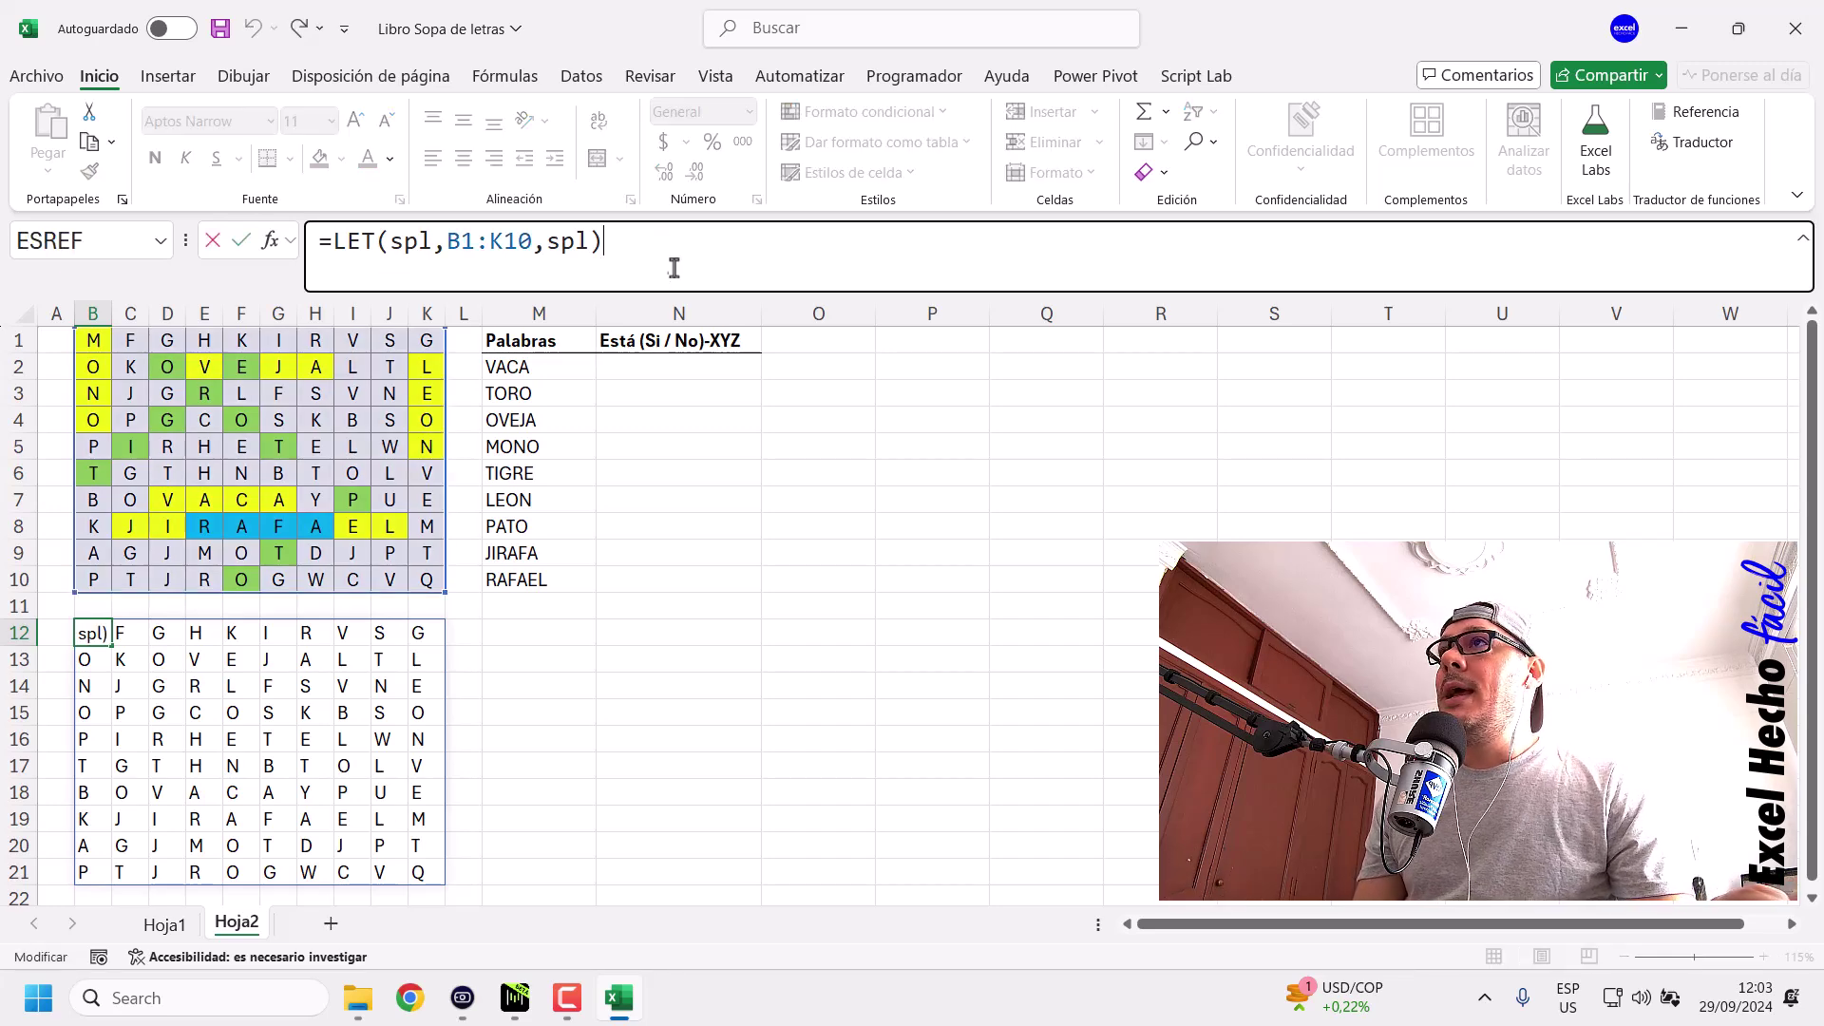
{"action": "key", "text": "BackSpace"}
{"action": "key", "text": "BackSpace"}
{"action": "key", "text": "BackSpace"}
{"action": "key", "text": "BackSpace"}
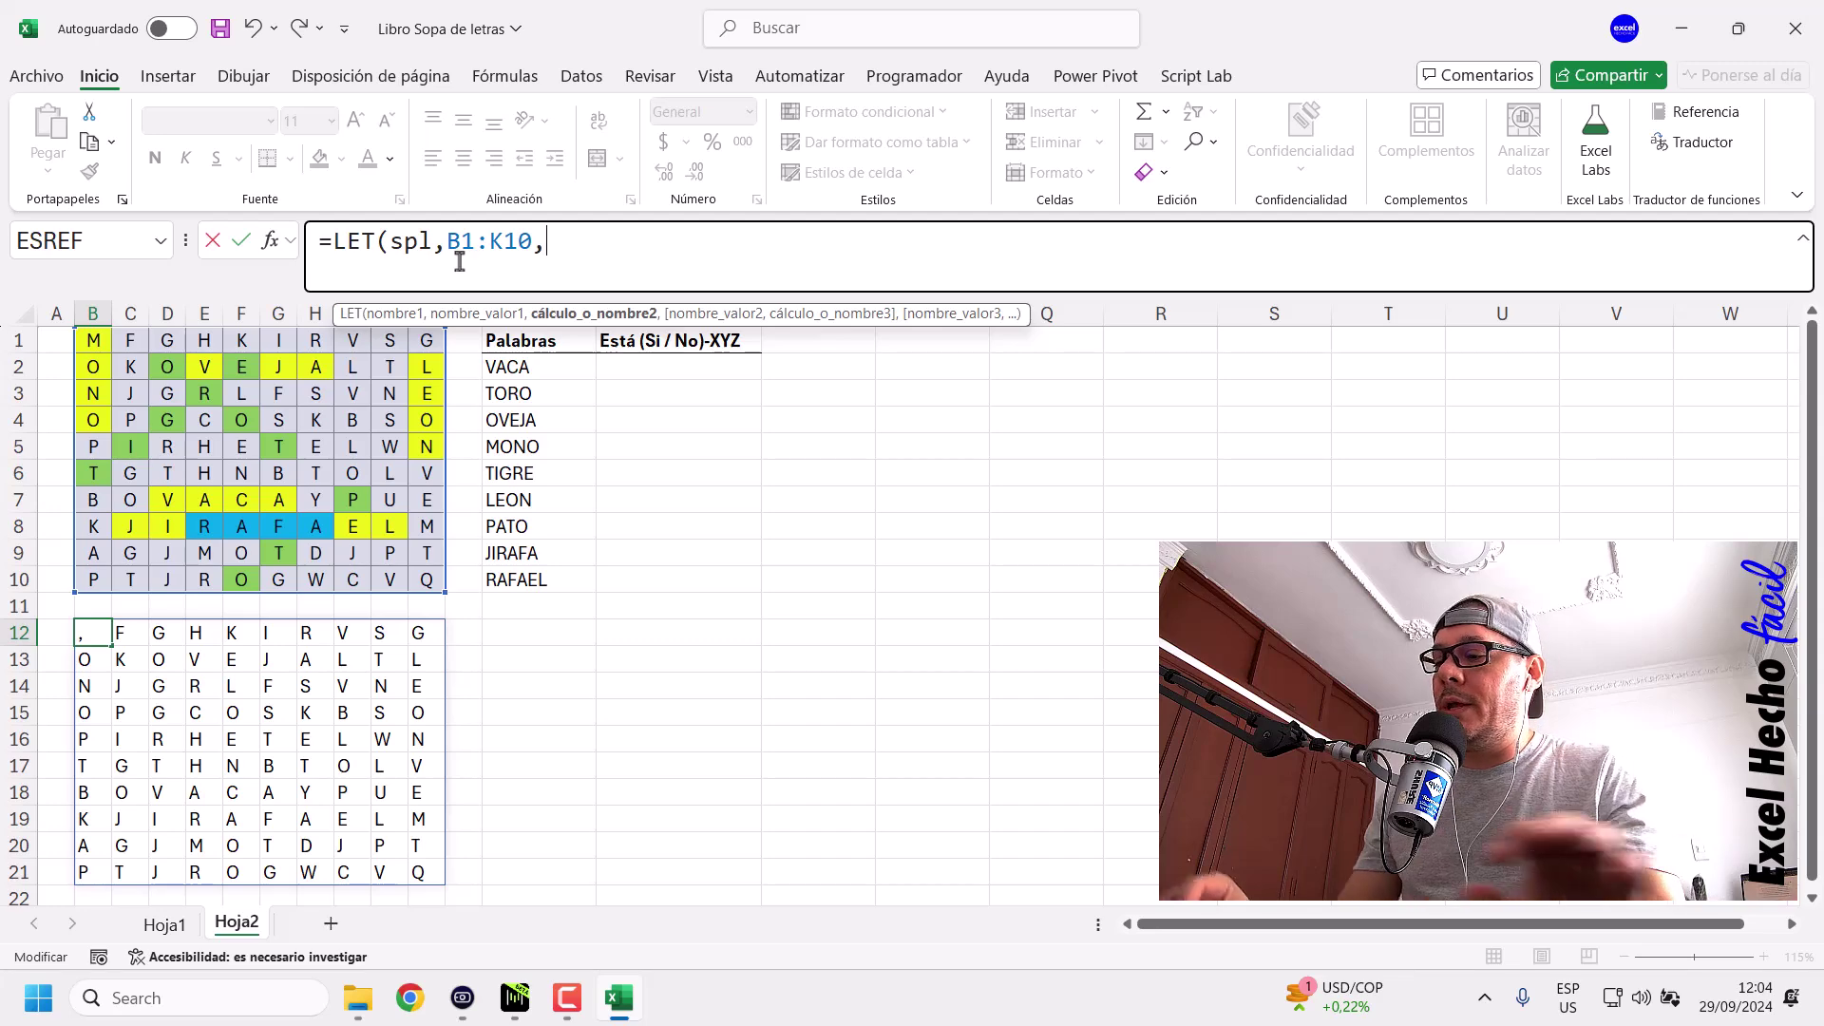
{"action": "type", "text": "fil,"}
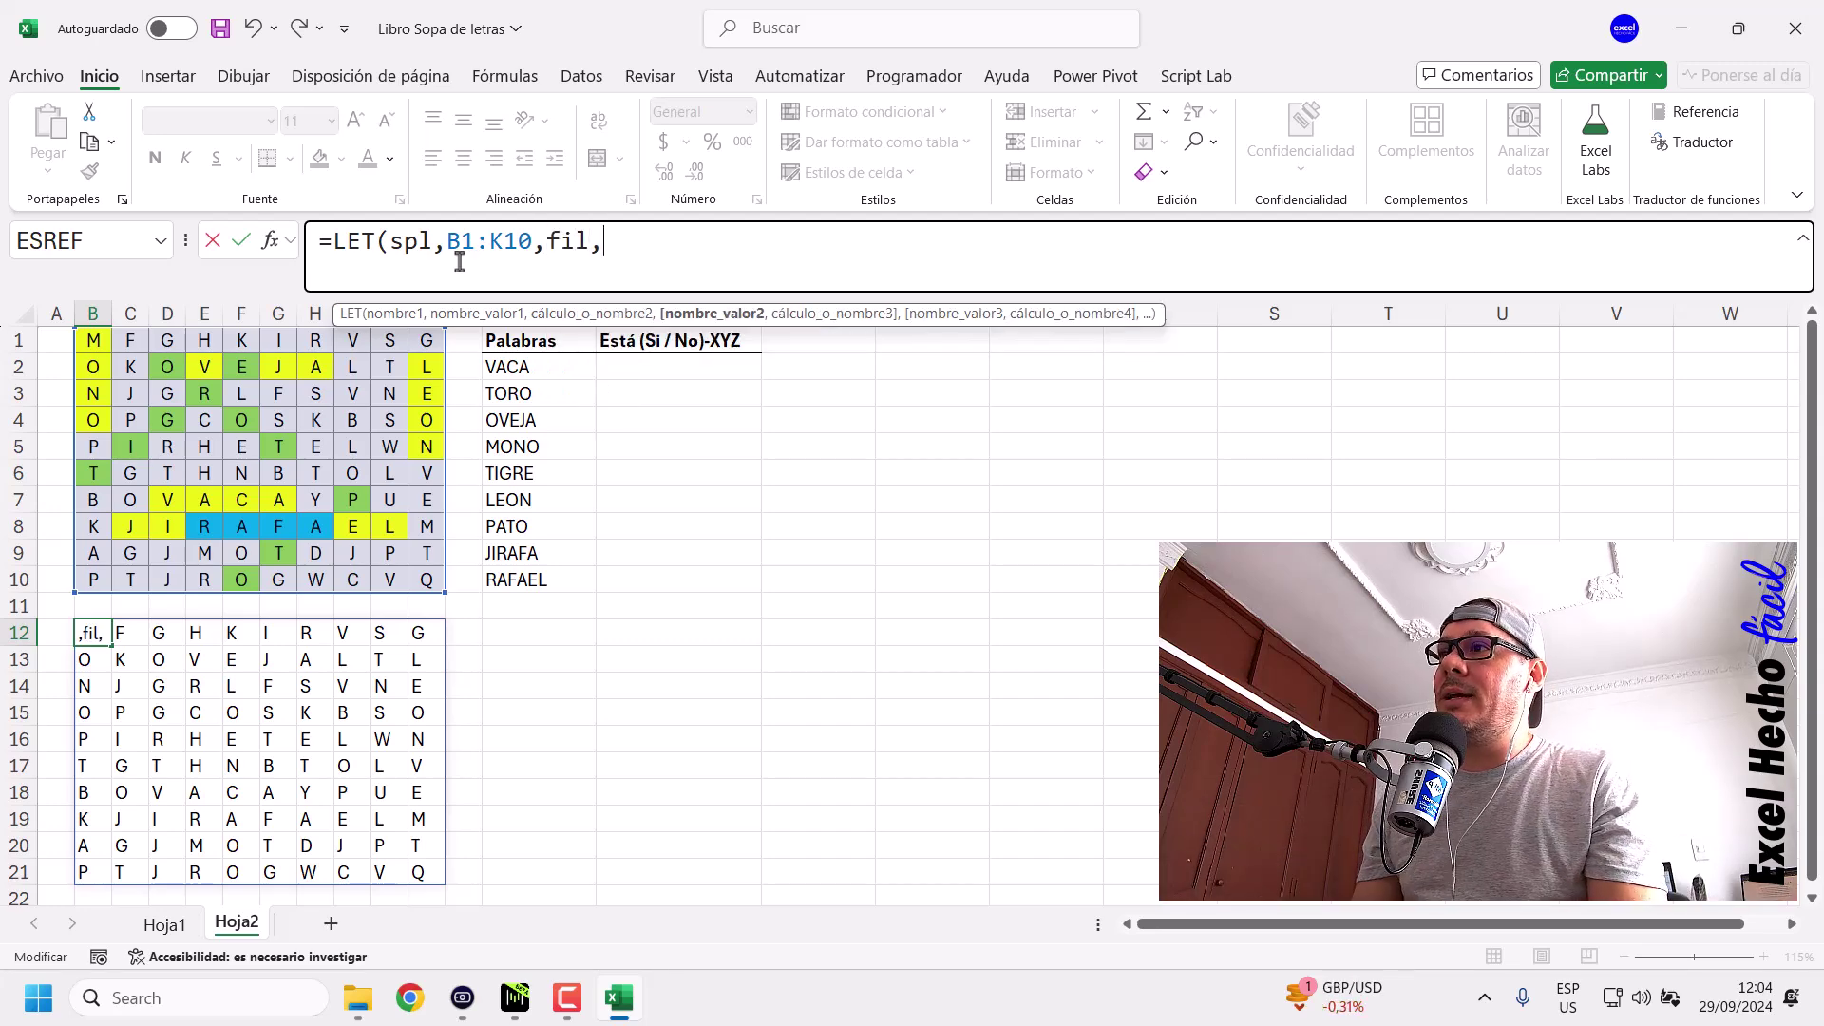
{"action": "type", "text": "fil"}
{"action": "key", "text": "Down"}
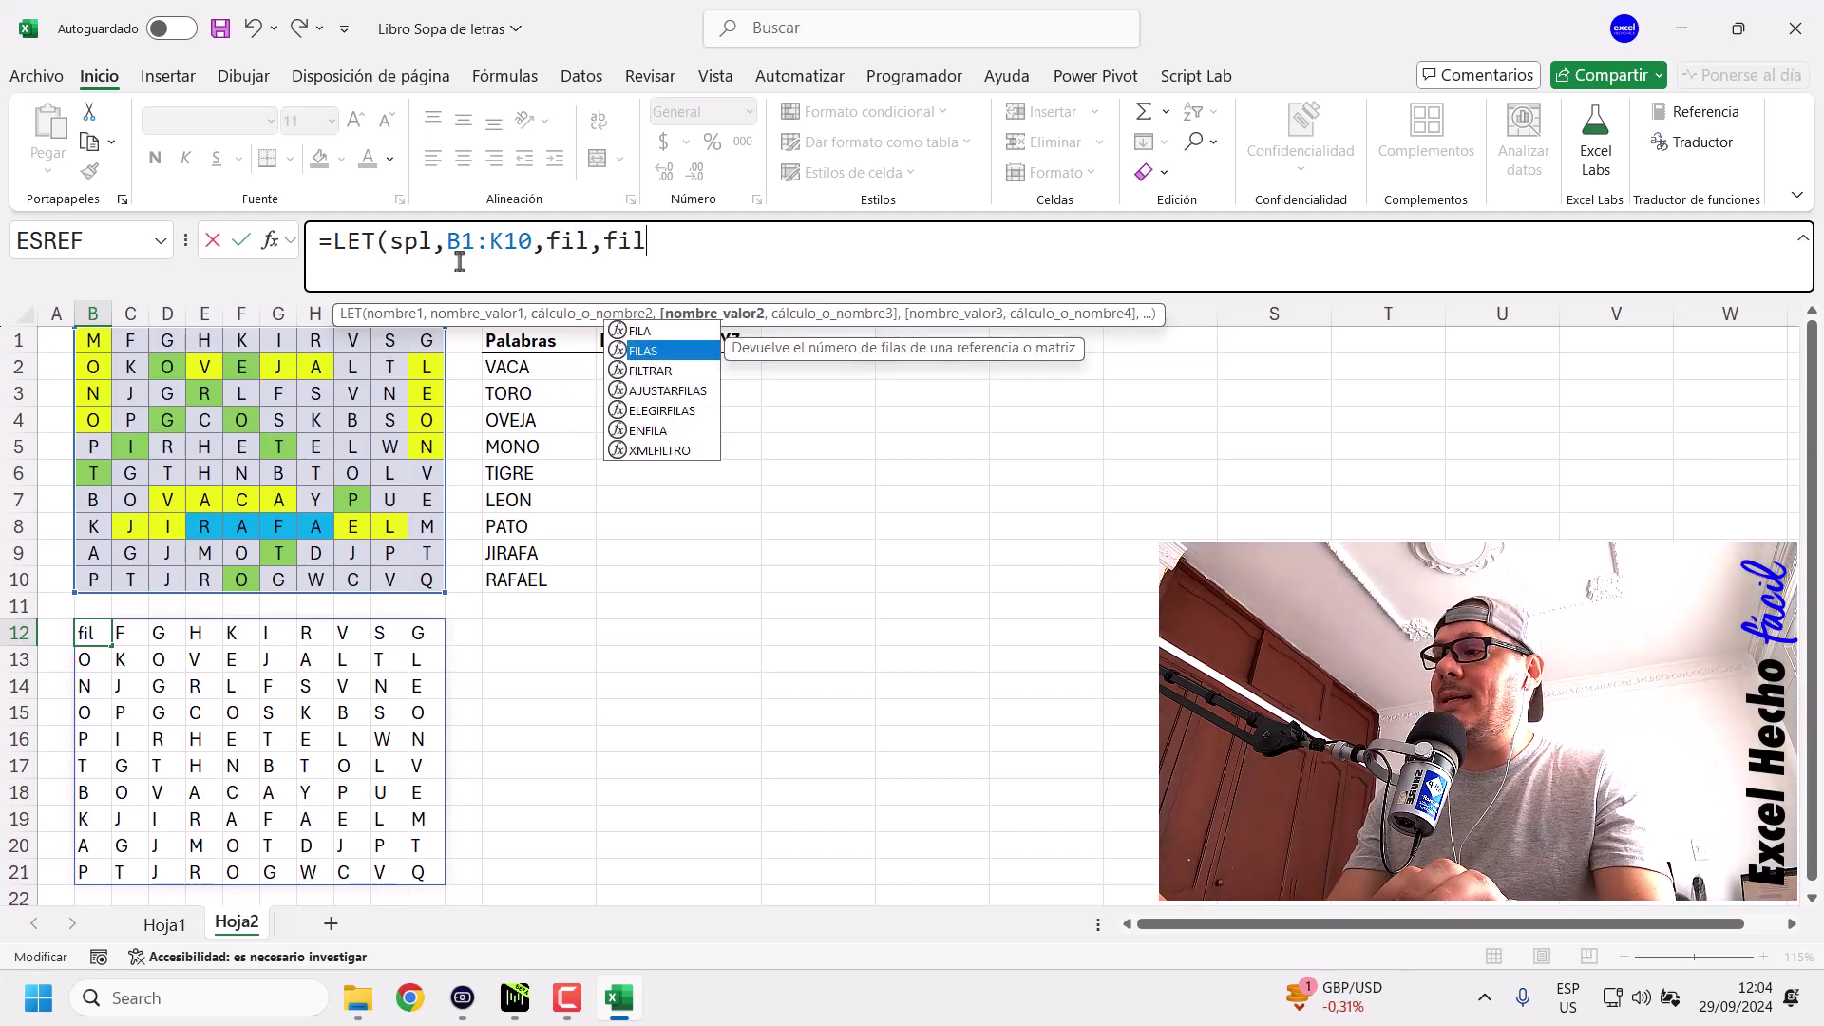
{"action": "key", "text": "Tab"}
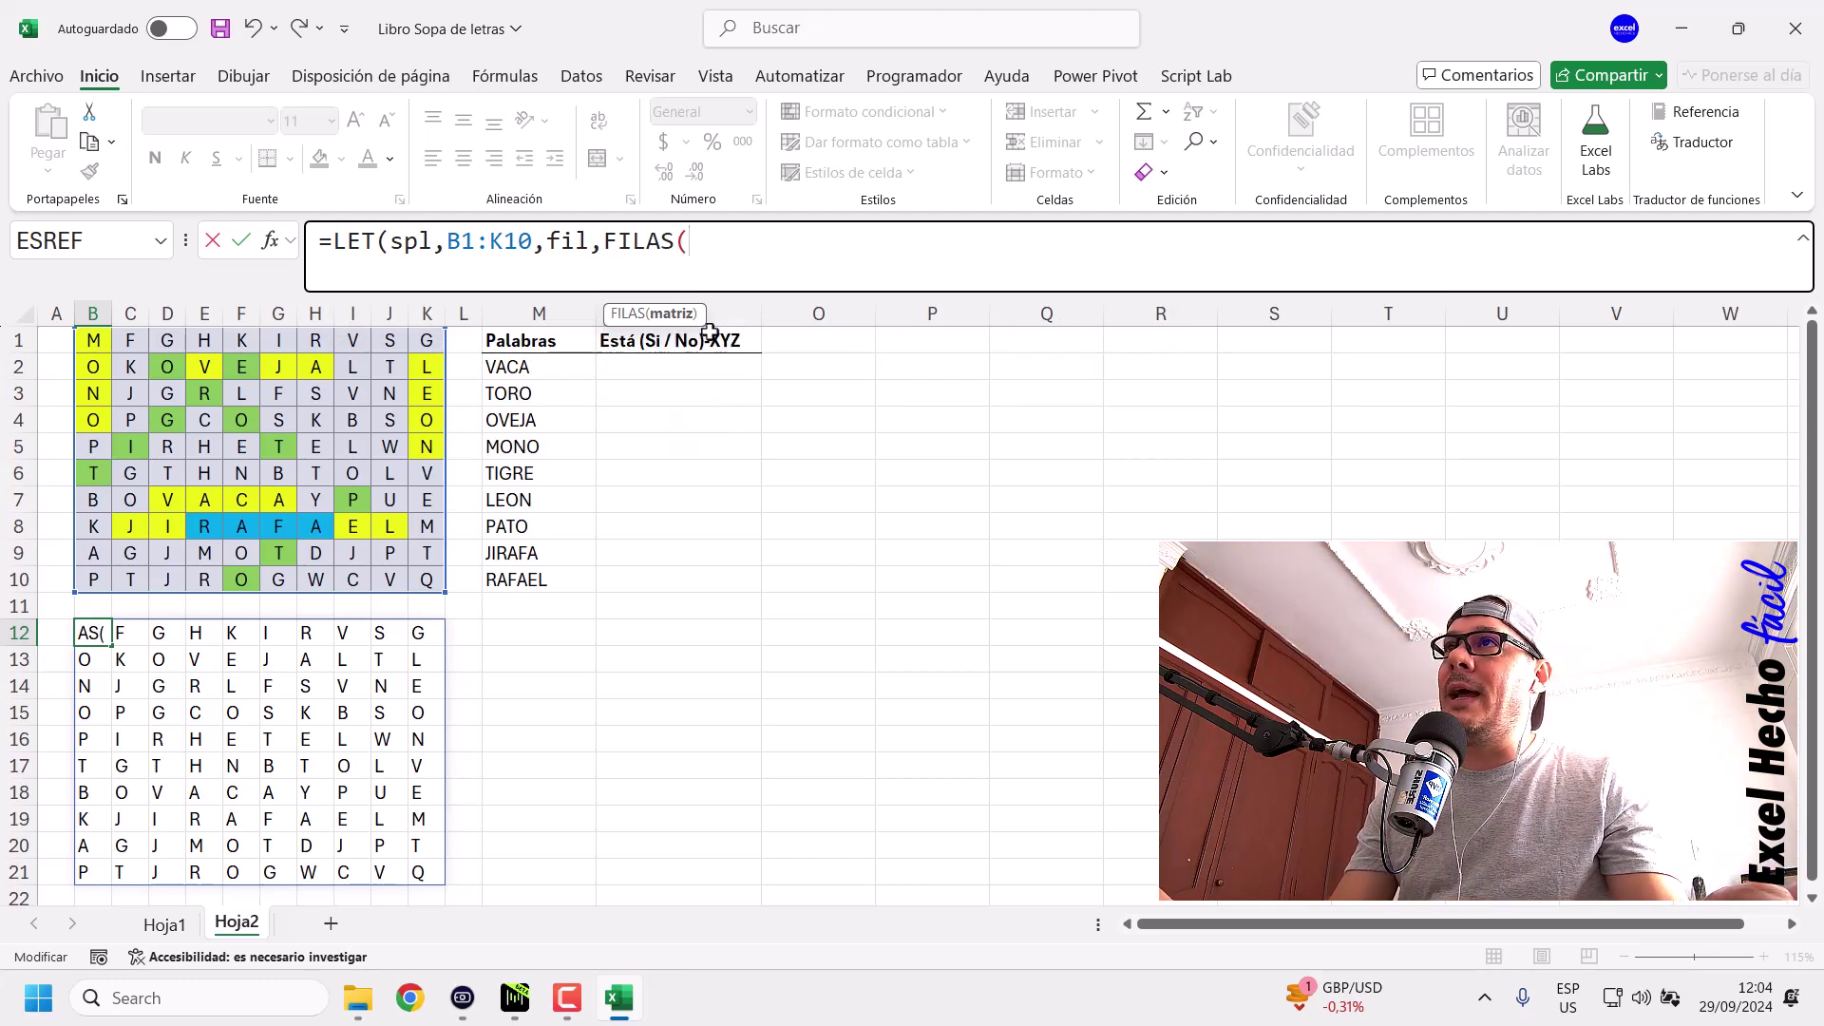
Give FILAS the spl argument, return fil, and commit =LET(spl,B1:K10,fil,FILAS(spl),fil) in B12.
{"action": "left_click_drag", "start_coordinate": [683, 323], "coordinate": [780, 283]}
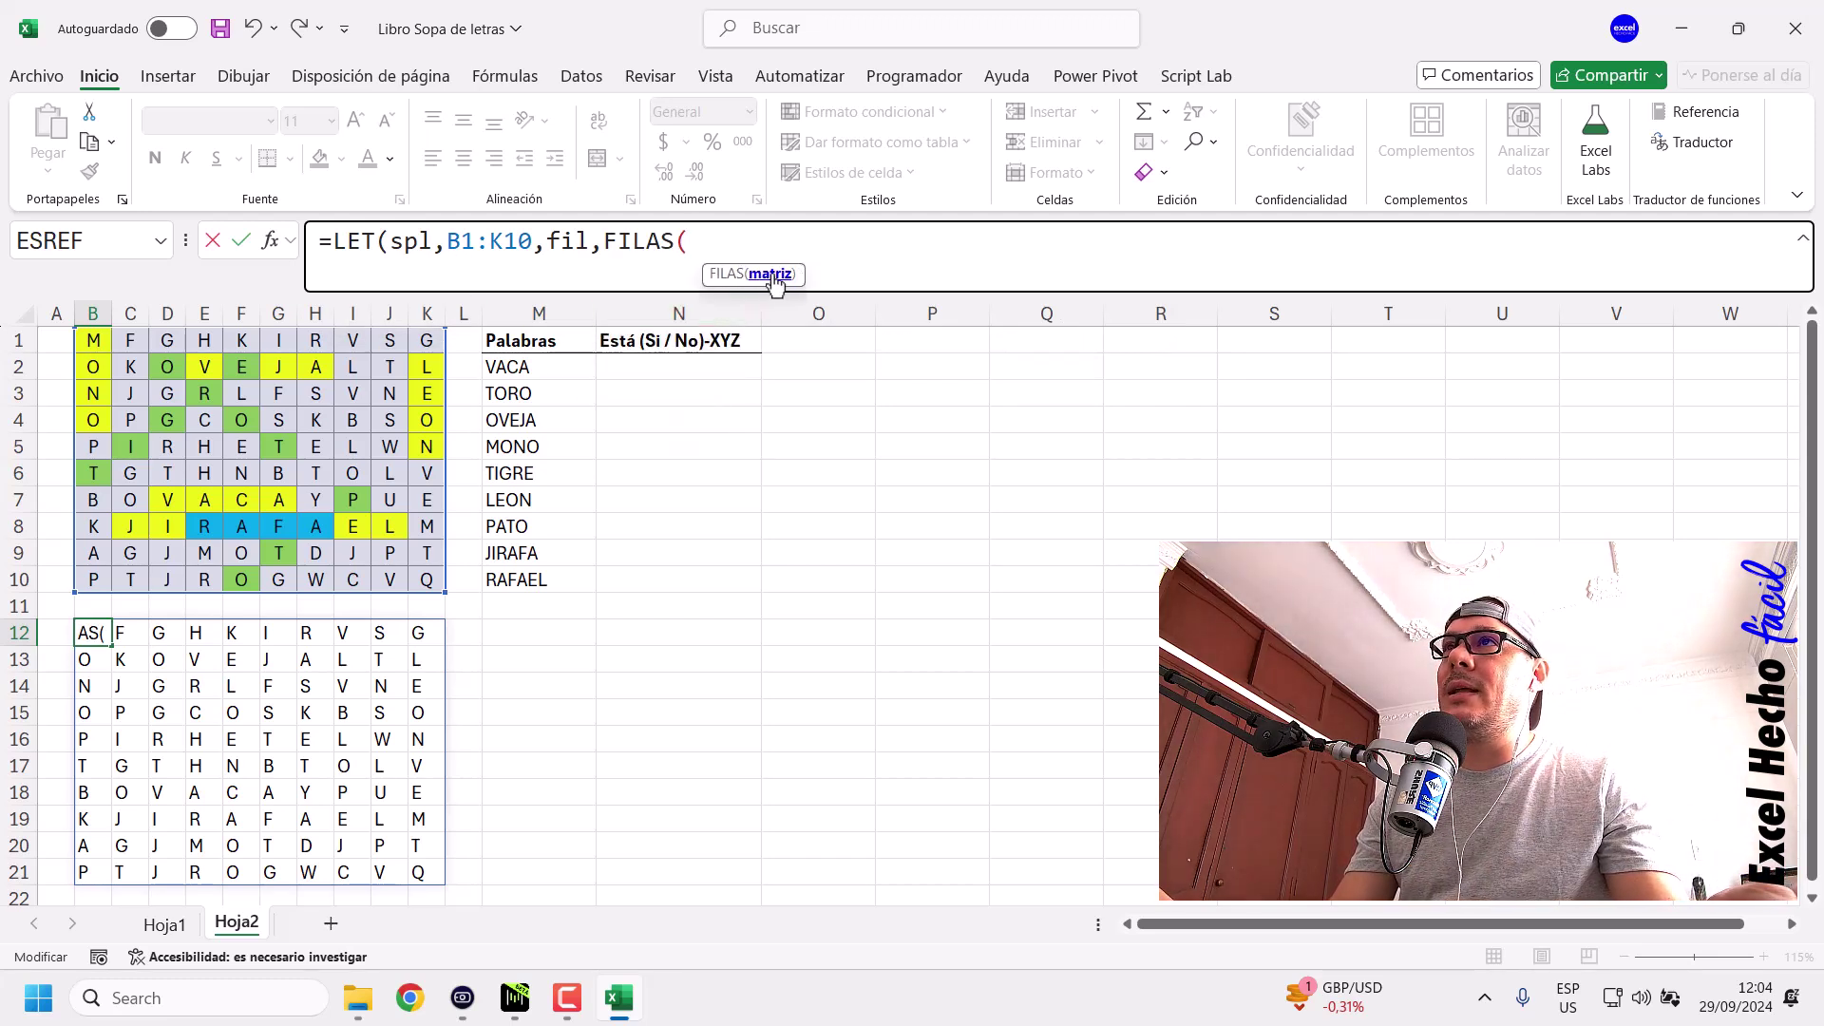
{"action": "double_click", "coordinate": [429, 243]}
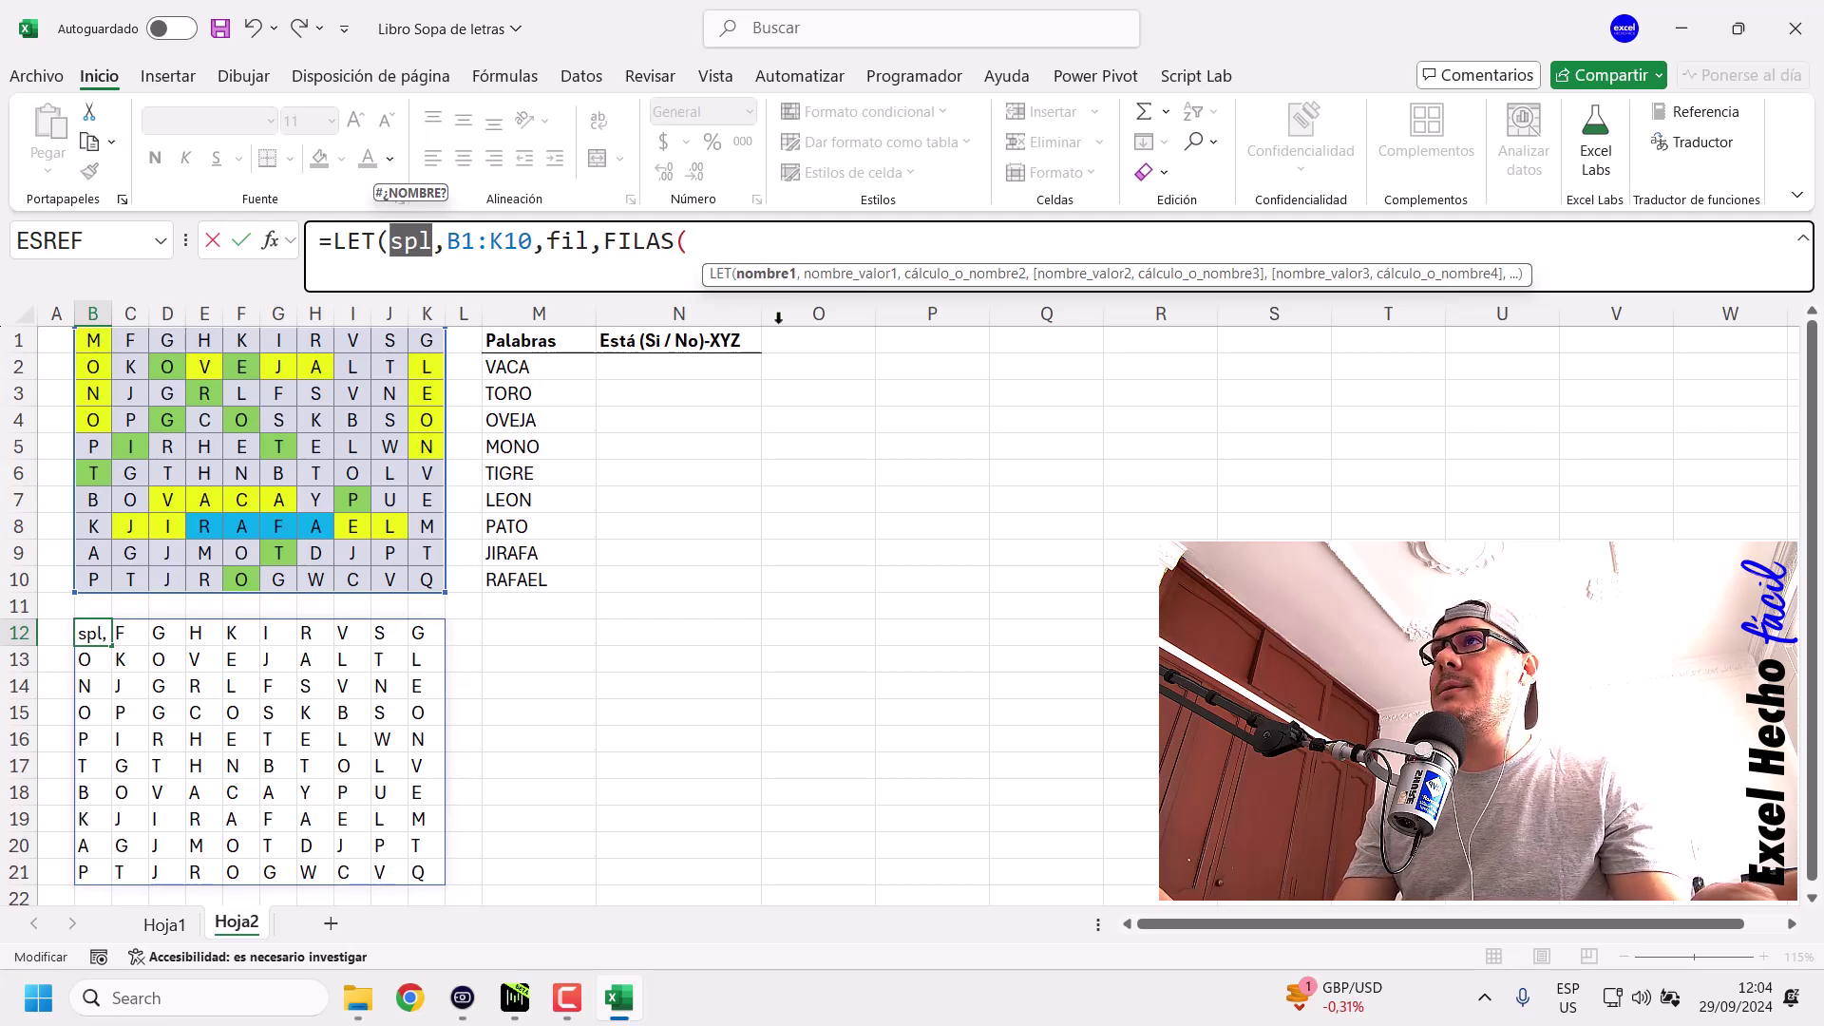
{"action": "left_click", "coordinate": [696, 243]}
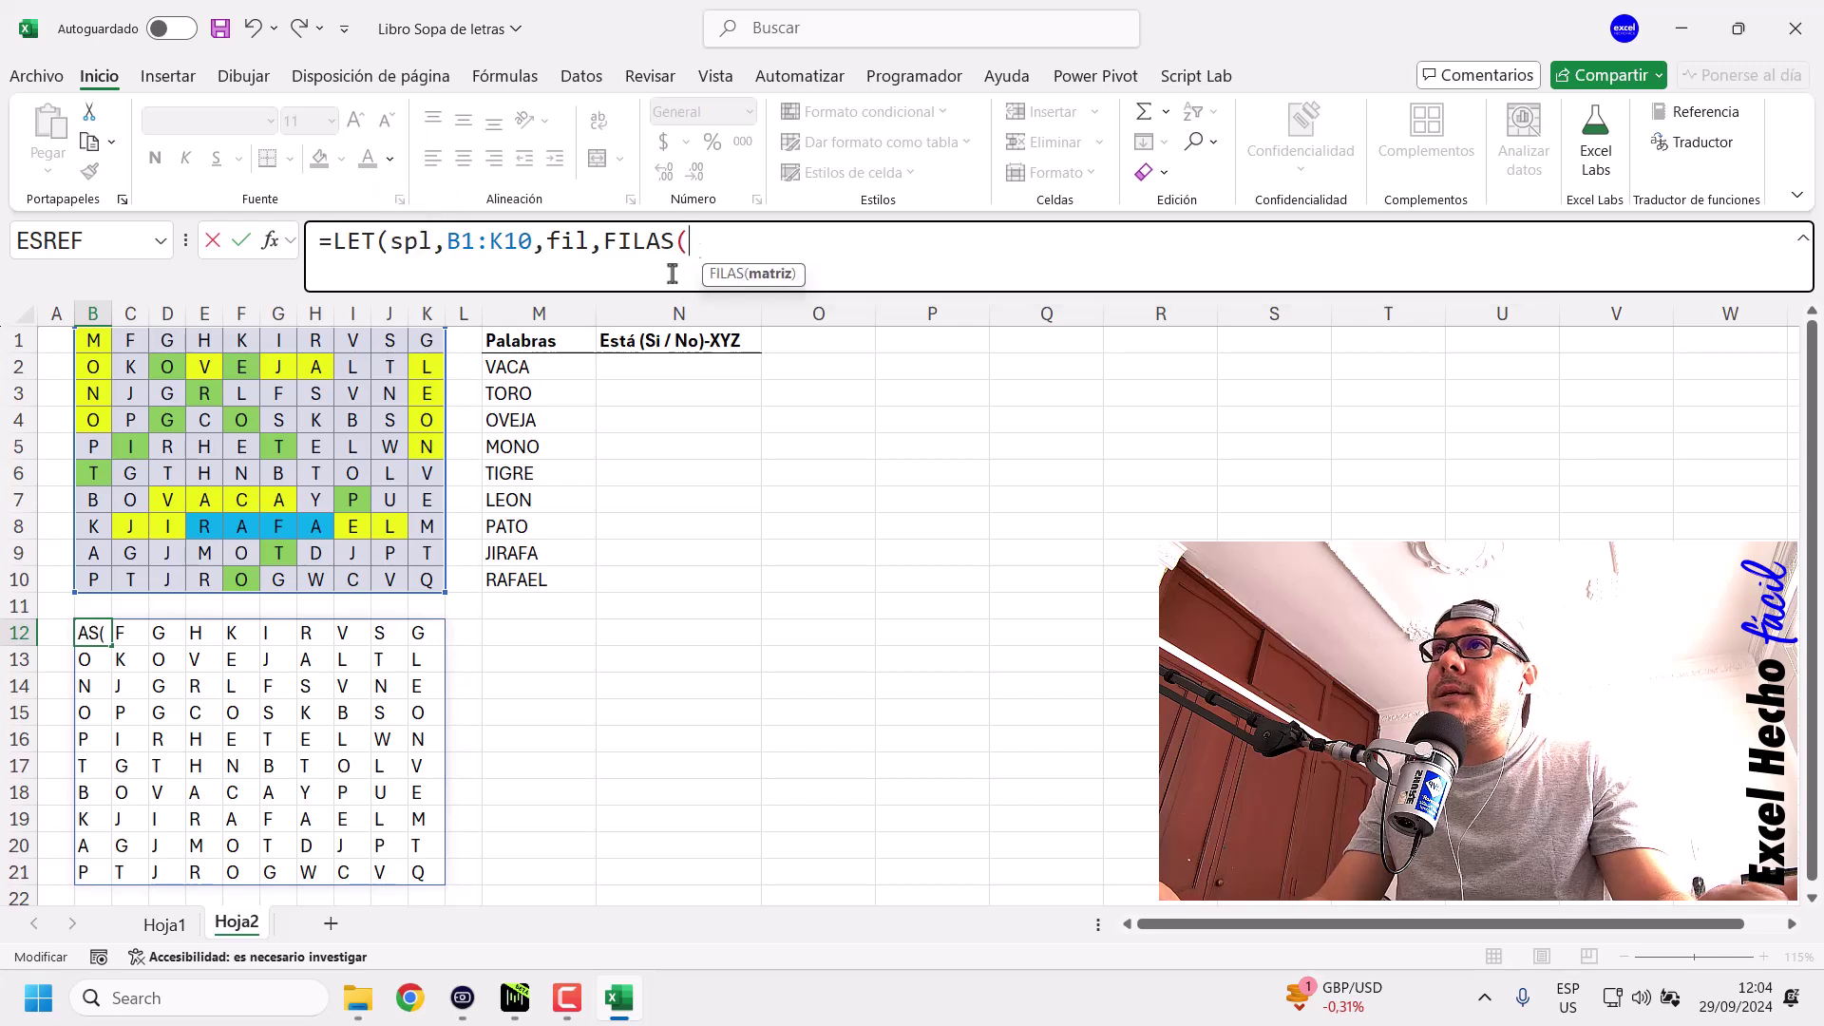
{"action": "type", "text": "spl)"}
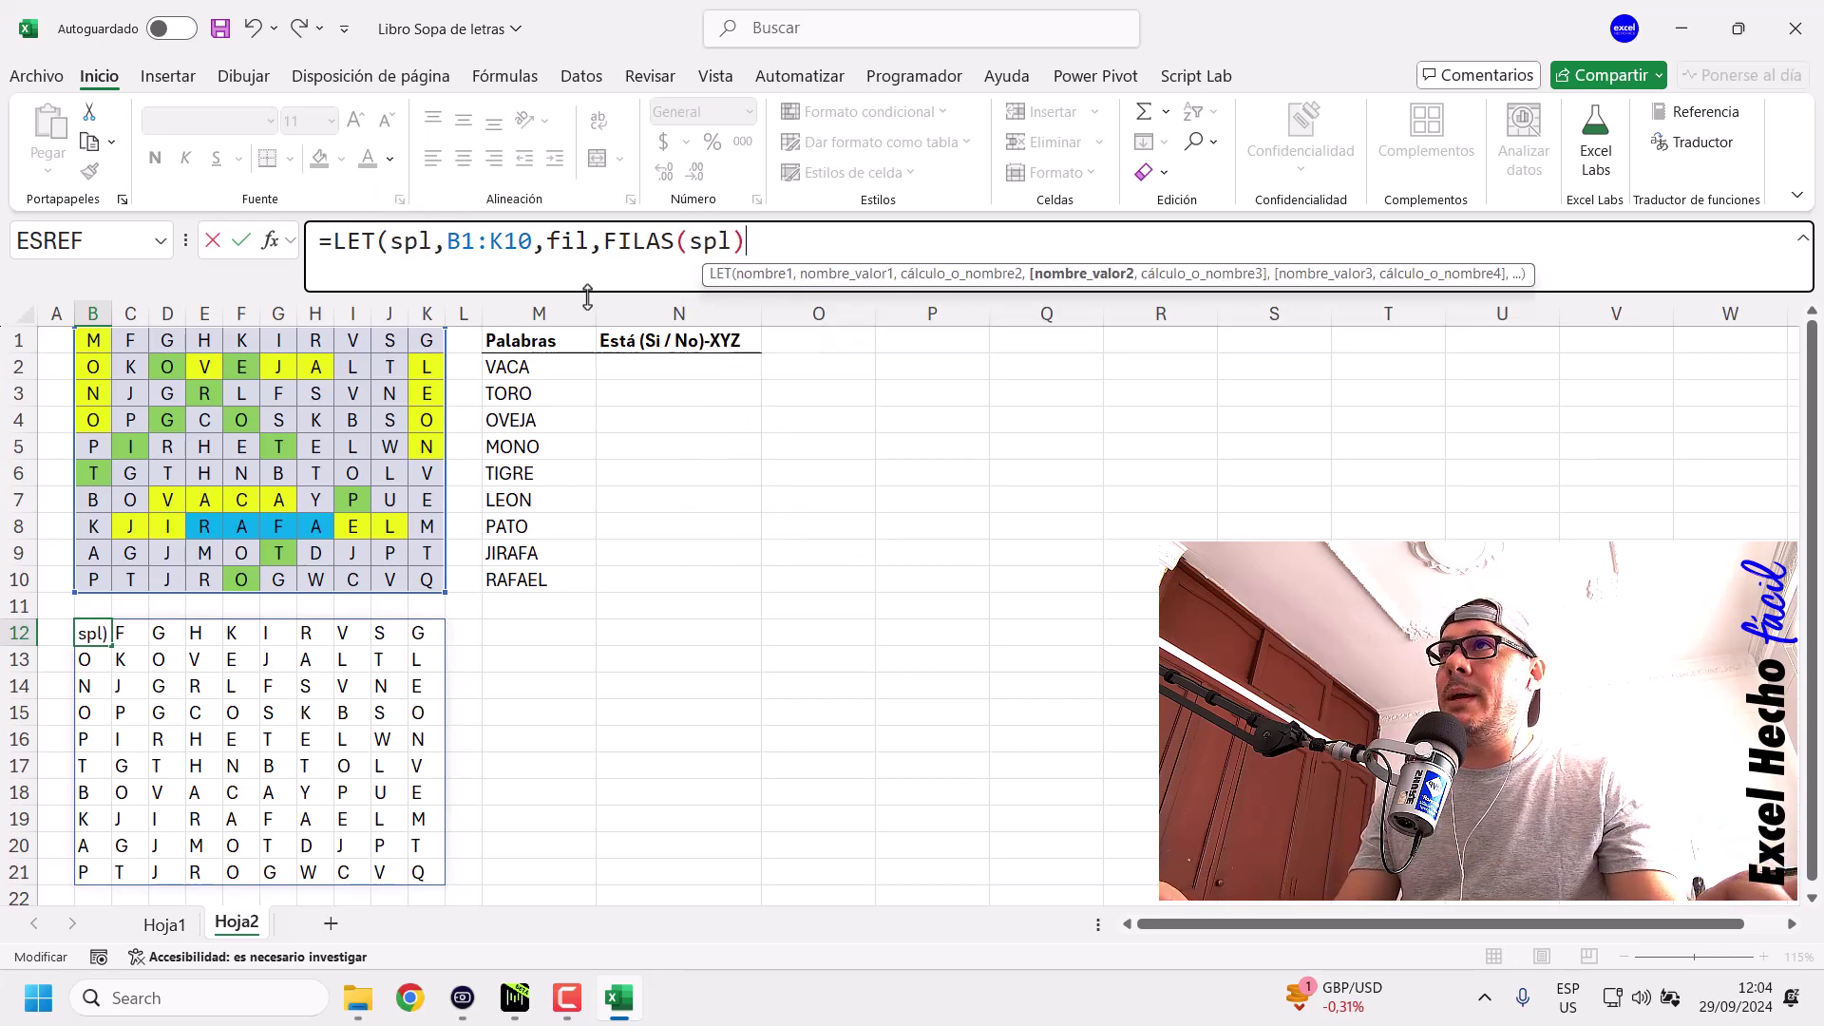
{"action": "type", "text": ",f"}
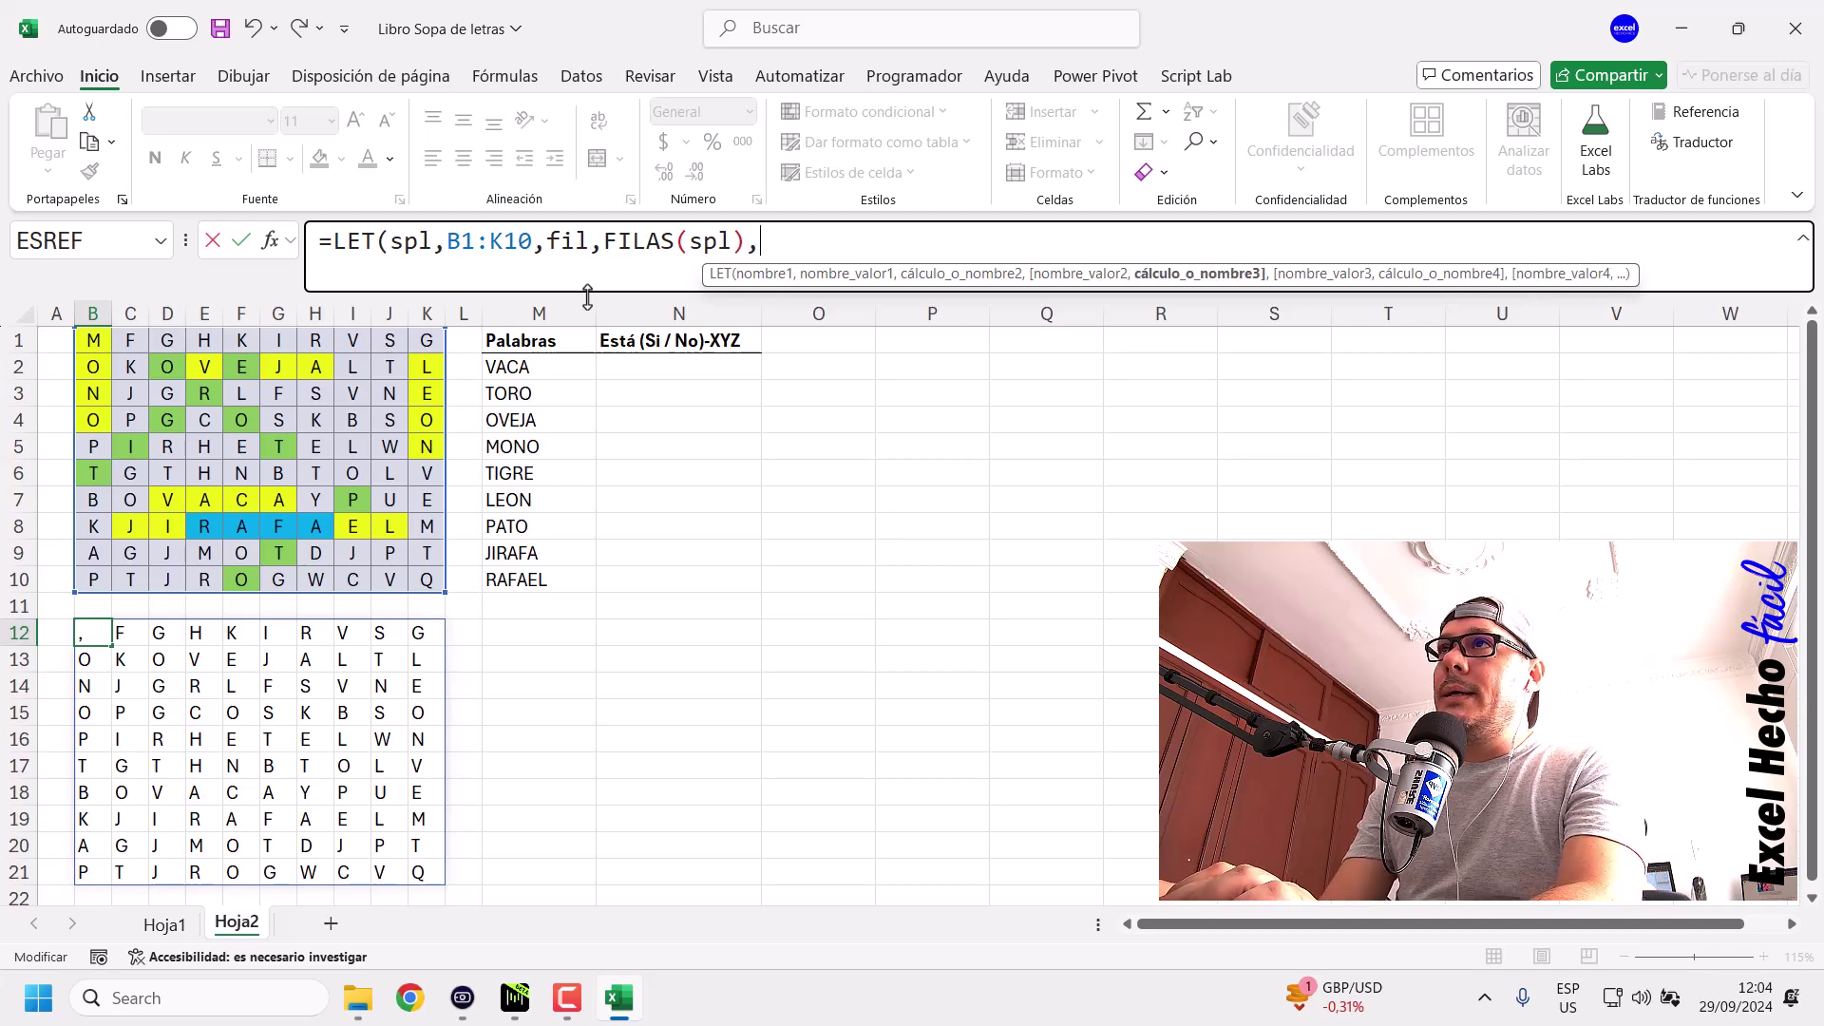
{"action": "type", "text": "il)"}
{"action": "key", "text": "Return"}
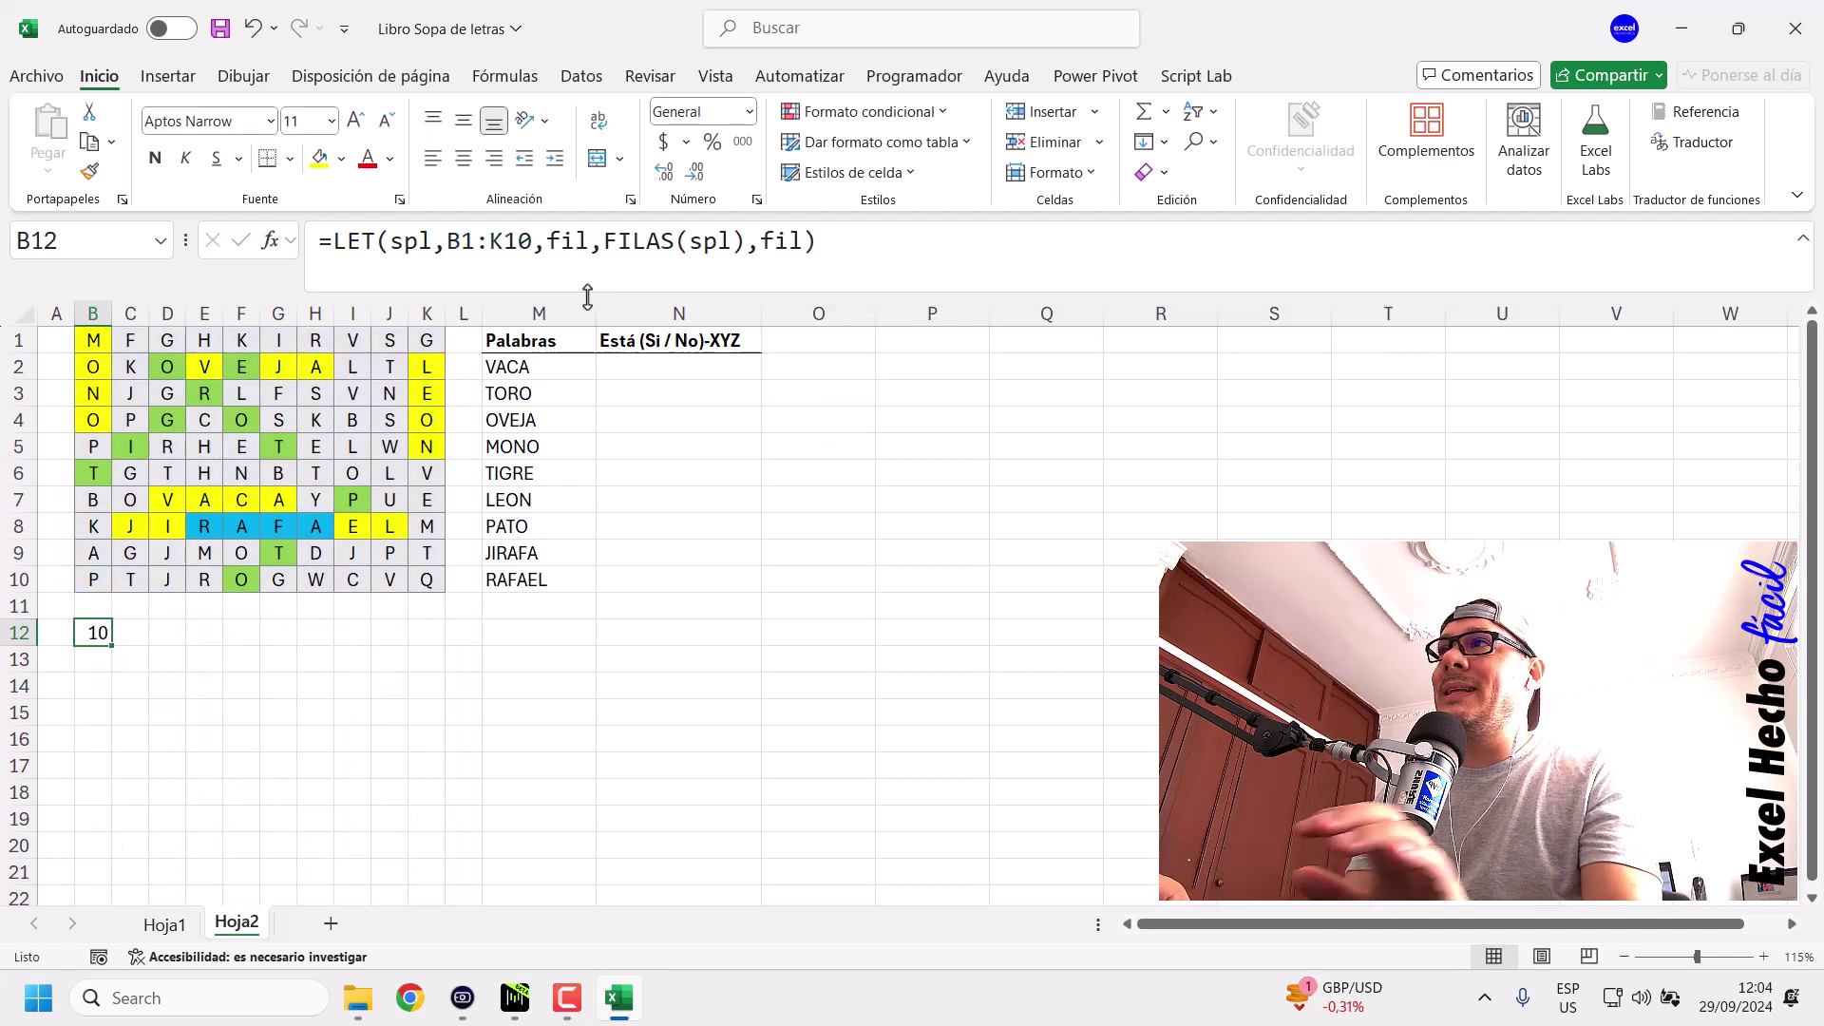
Try replacing fil with col,COLUMNAS(spl) and returning col in B12's formula, and undo that change.
{"action": "double_click", "coordinate": [585, 241]}
{"action": "type", "text": "col"}
{"action": "key", "text": "Right"}
{"action": "key", "text": "Right"}
{"action": "key", "text": "ctrl+shift+Right"}
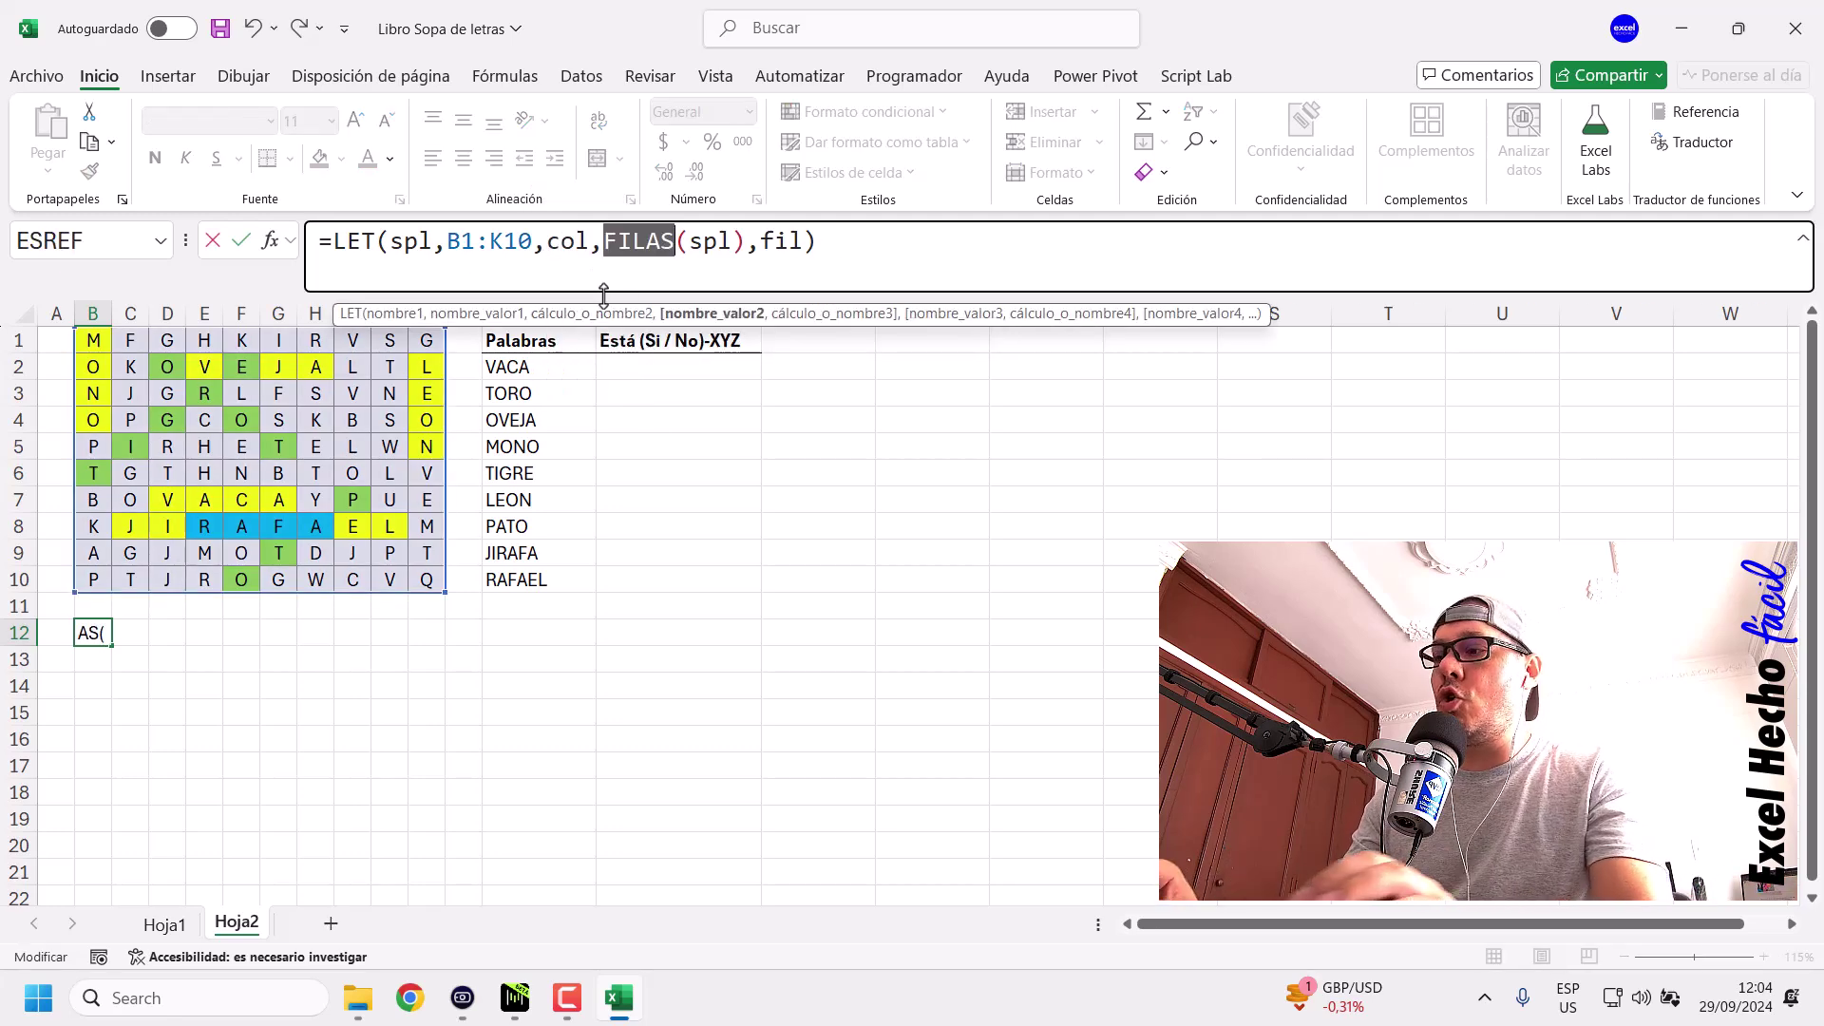
{"action": "type", "text": "col"}
{"action": "key", "text": "Down"}
{"action": "key", "text": "Tab"}
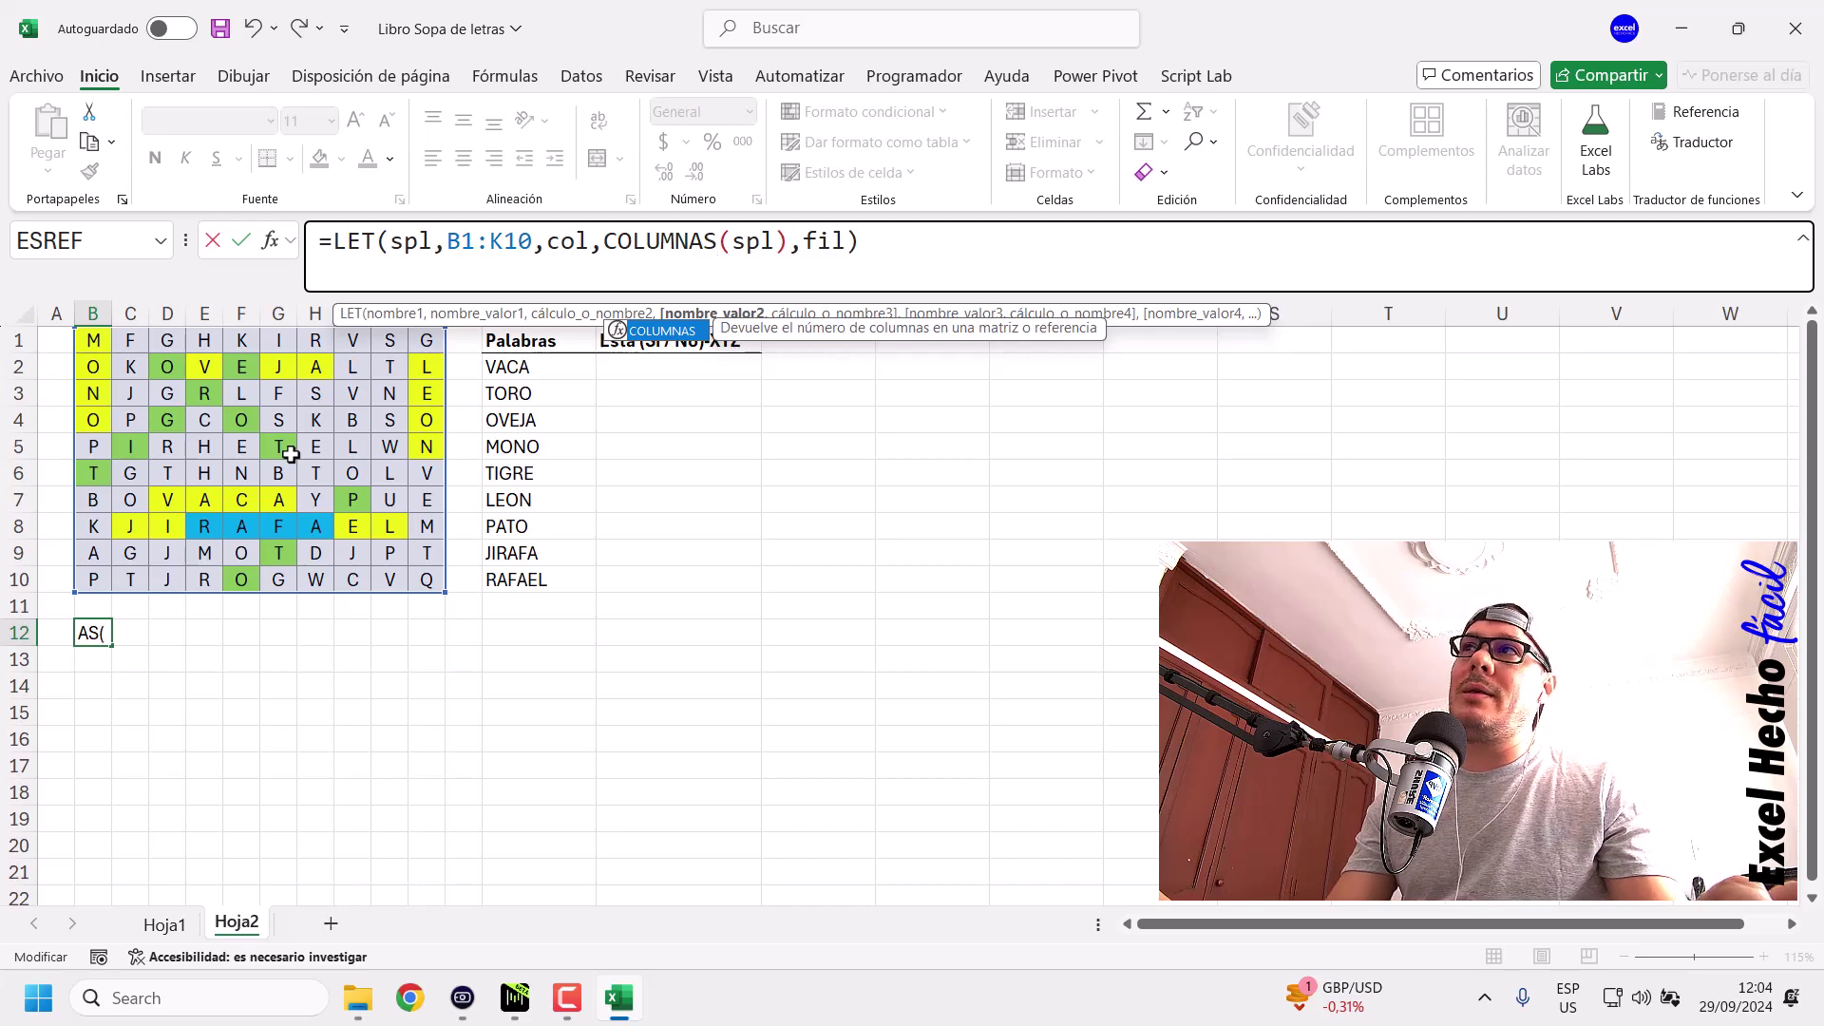
{"action": "left_click_drag", "start_coordinate": [846, 245], "coordinate": [802, 249]}
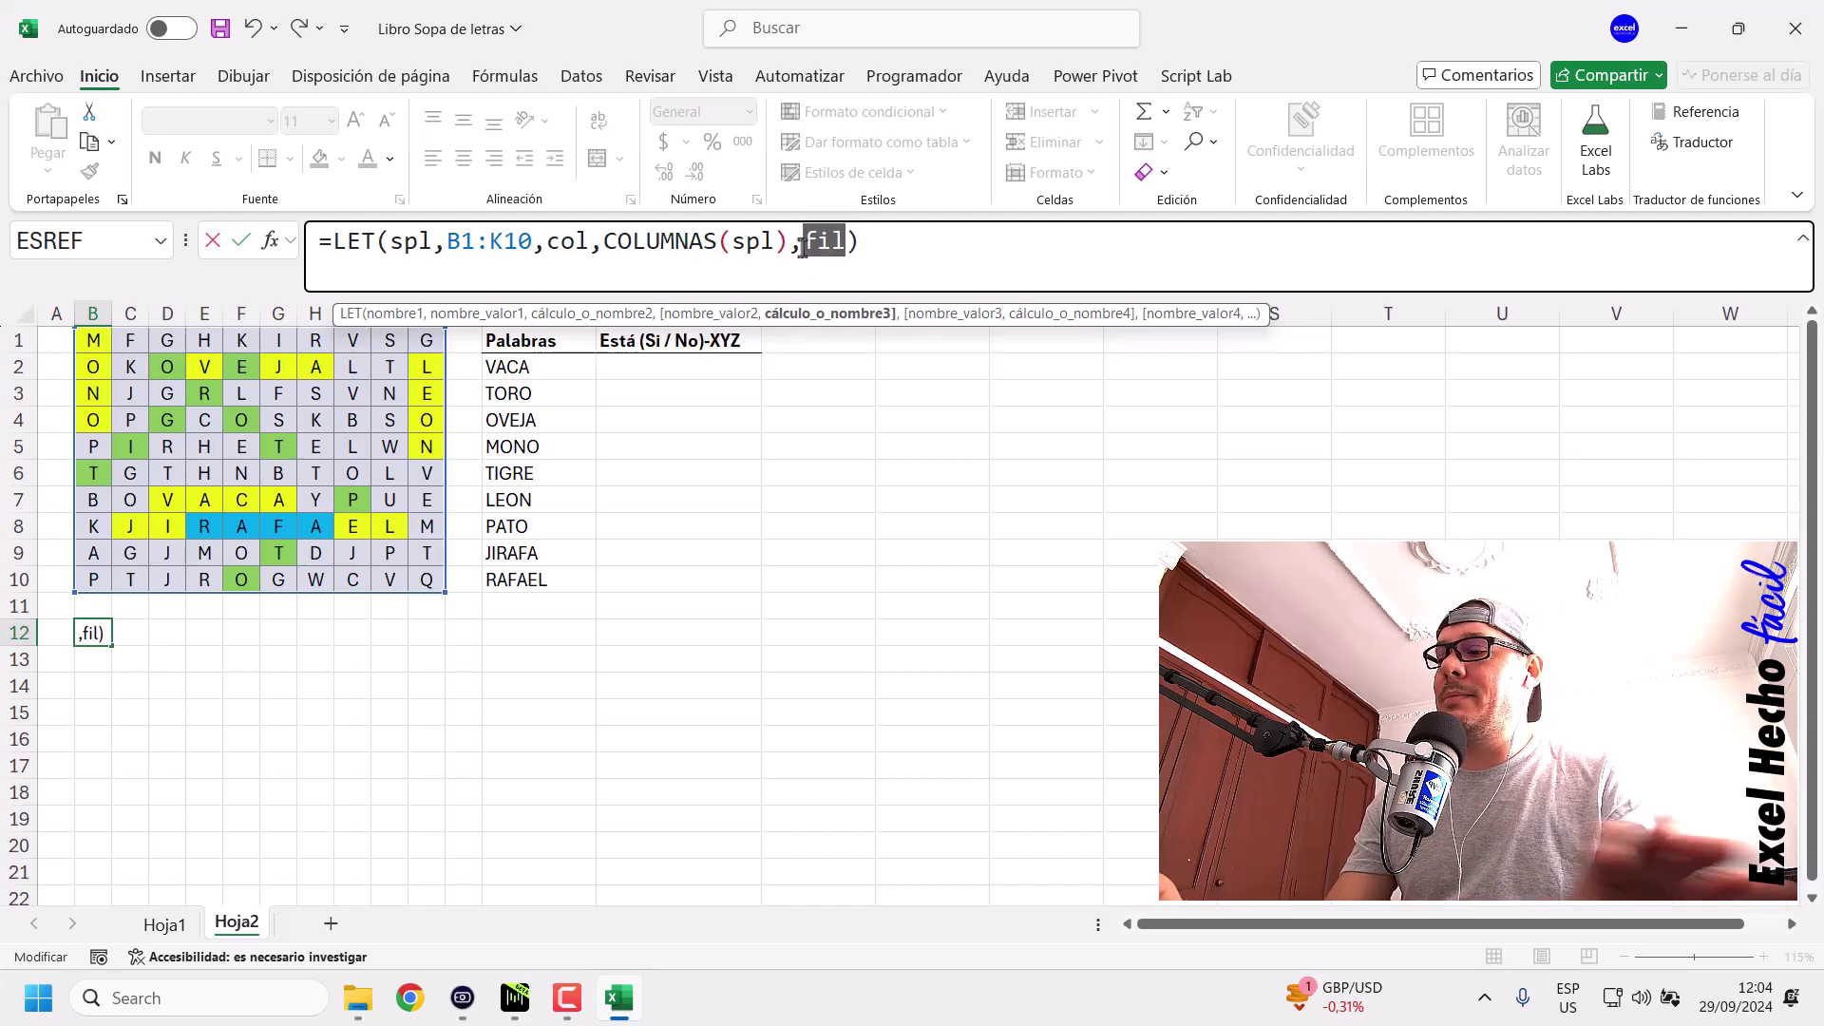
{"action": "type", "text": "col"}
{"action": "key", "text": "Return"}
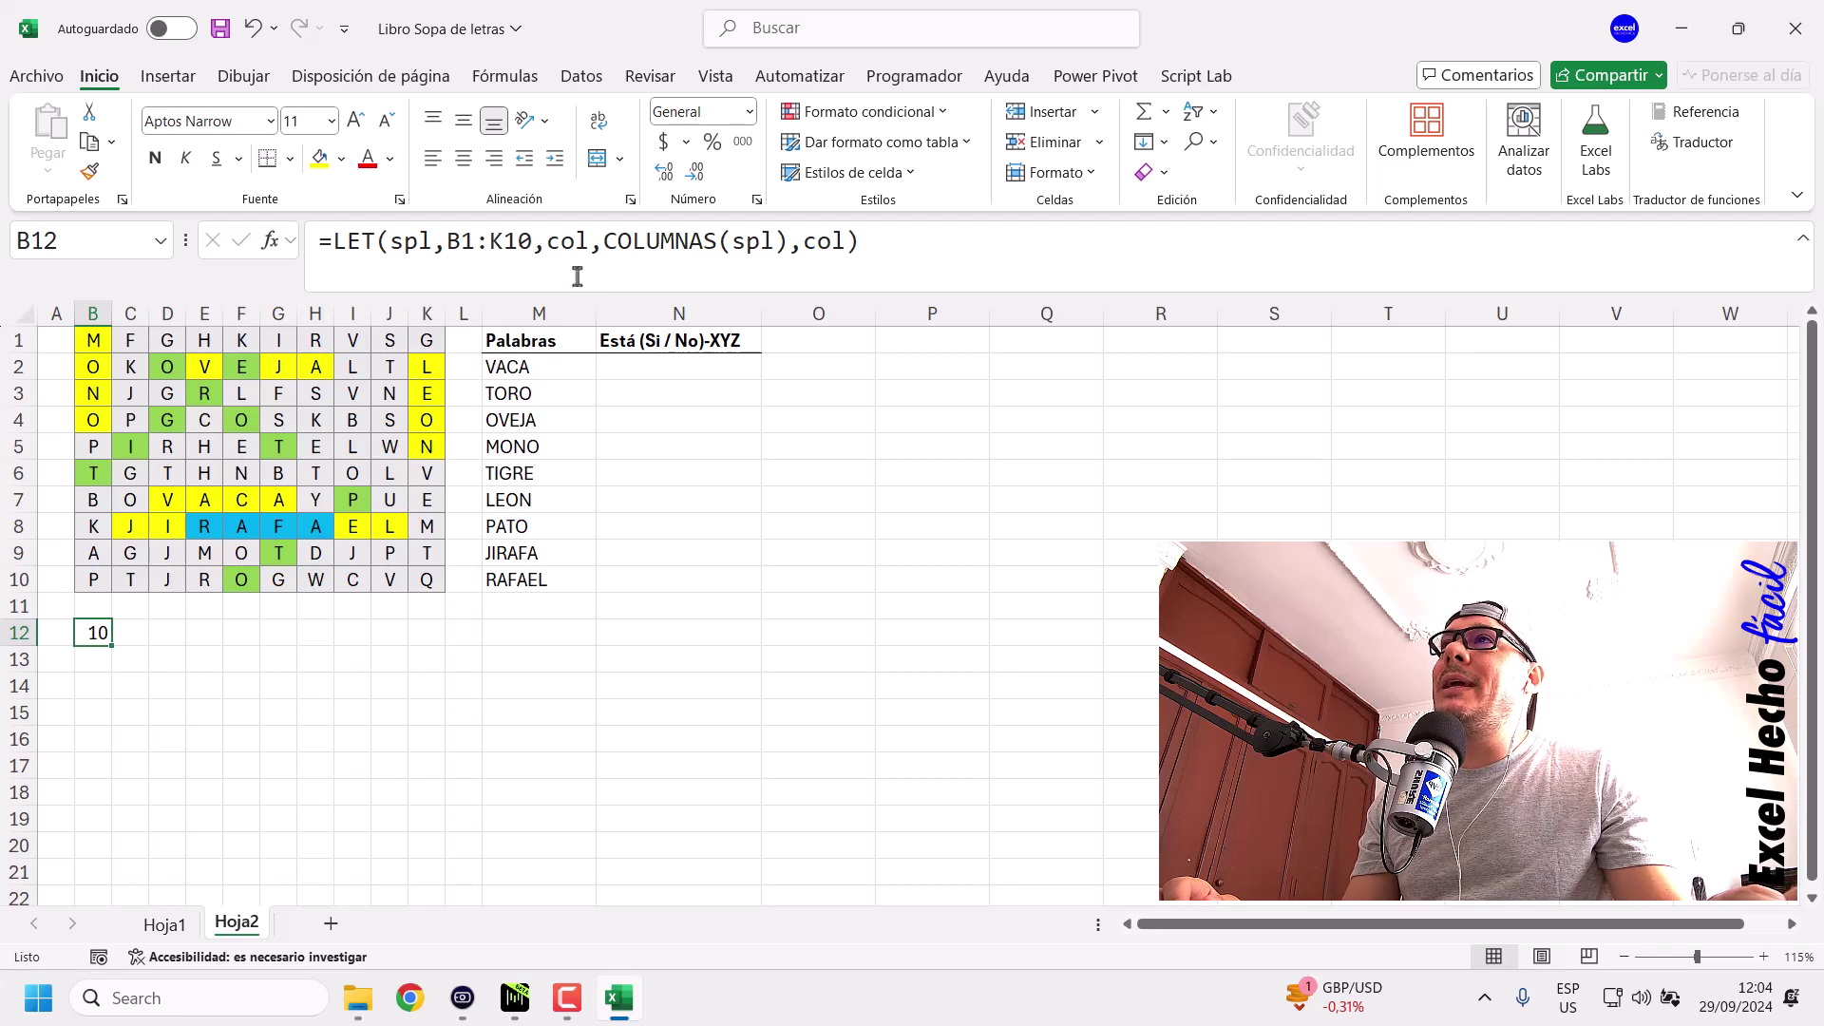
{"action": "key", "text": "ctrl+z"}
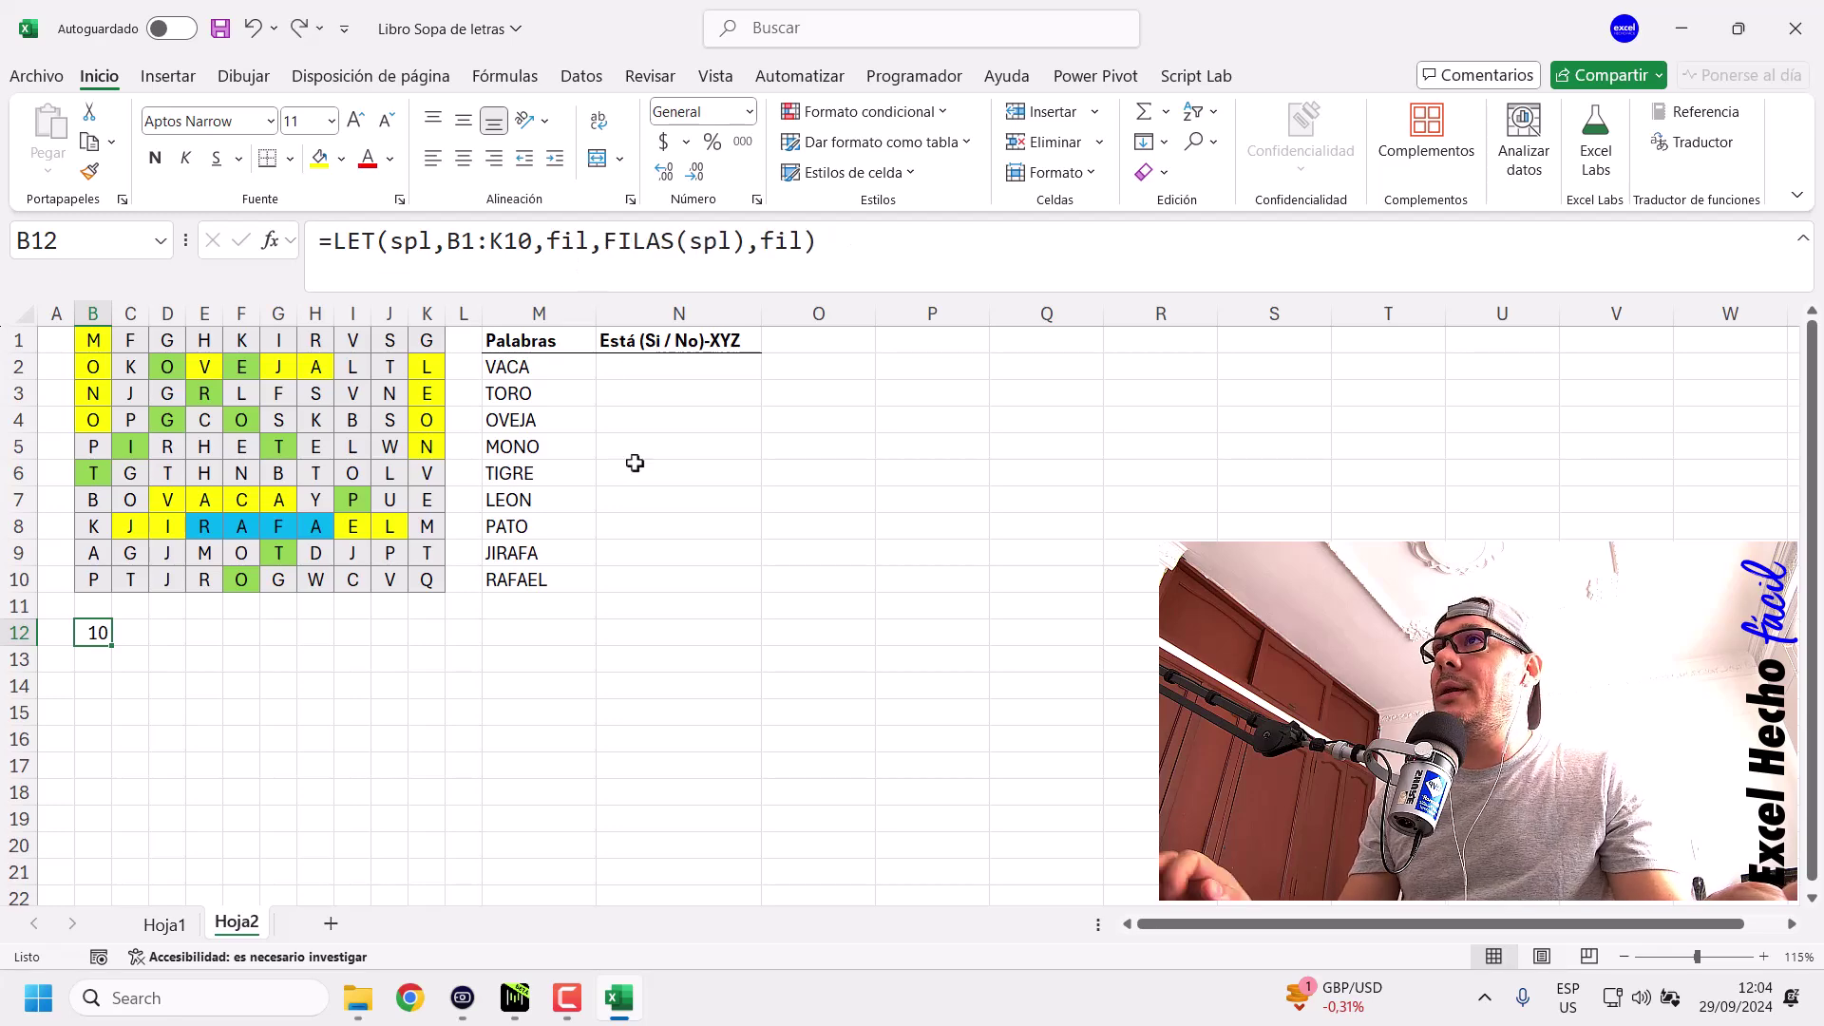
Replace the returned fil in B12's formula with a third name, col, assigned to COLUMNAS(spl).
{"action": "left_click", "coordinate": [909, 241]}
{"action": "key", "text": "BackSpace"}
{"action": "key", "text": "BackSpace"}
{"action": "key", "text": "BackSpace"}
{"action": "key", "text": "BackSpace"}
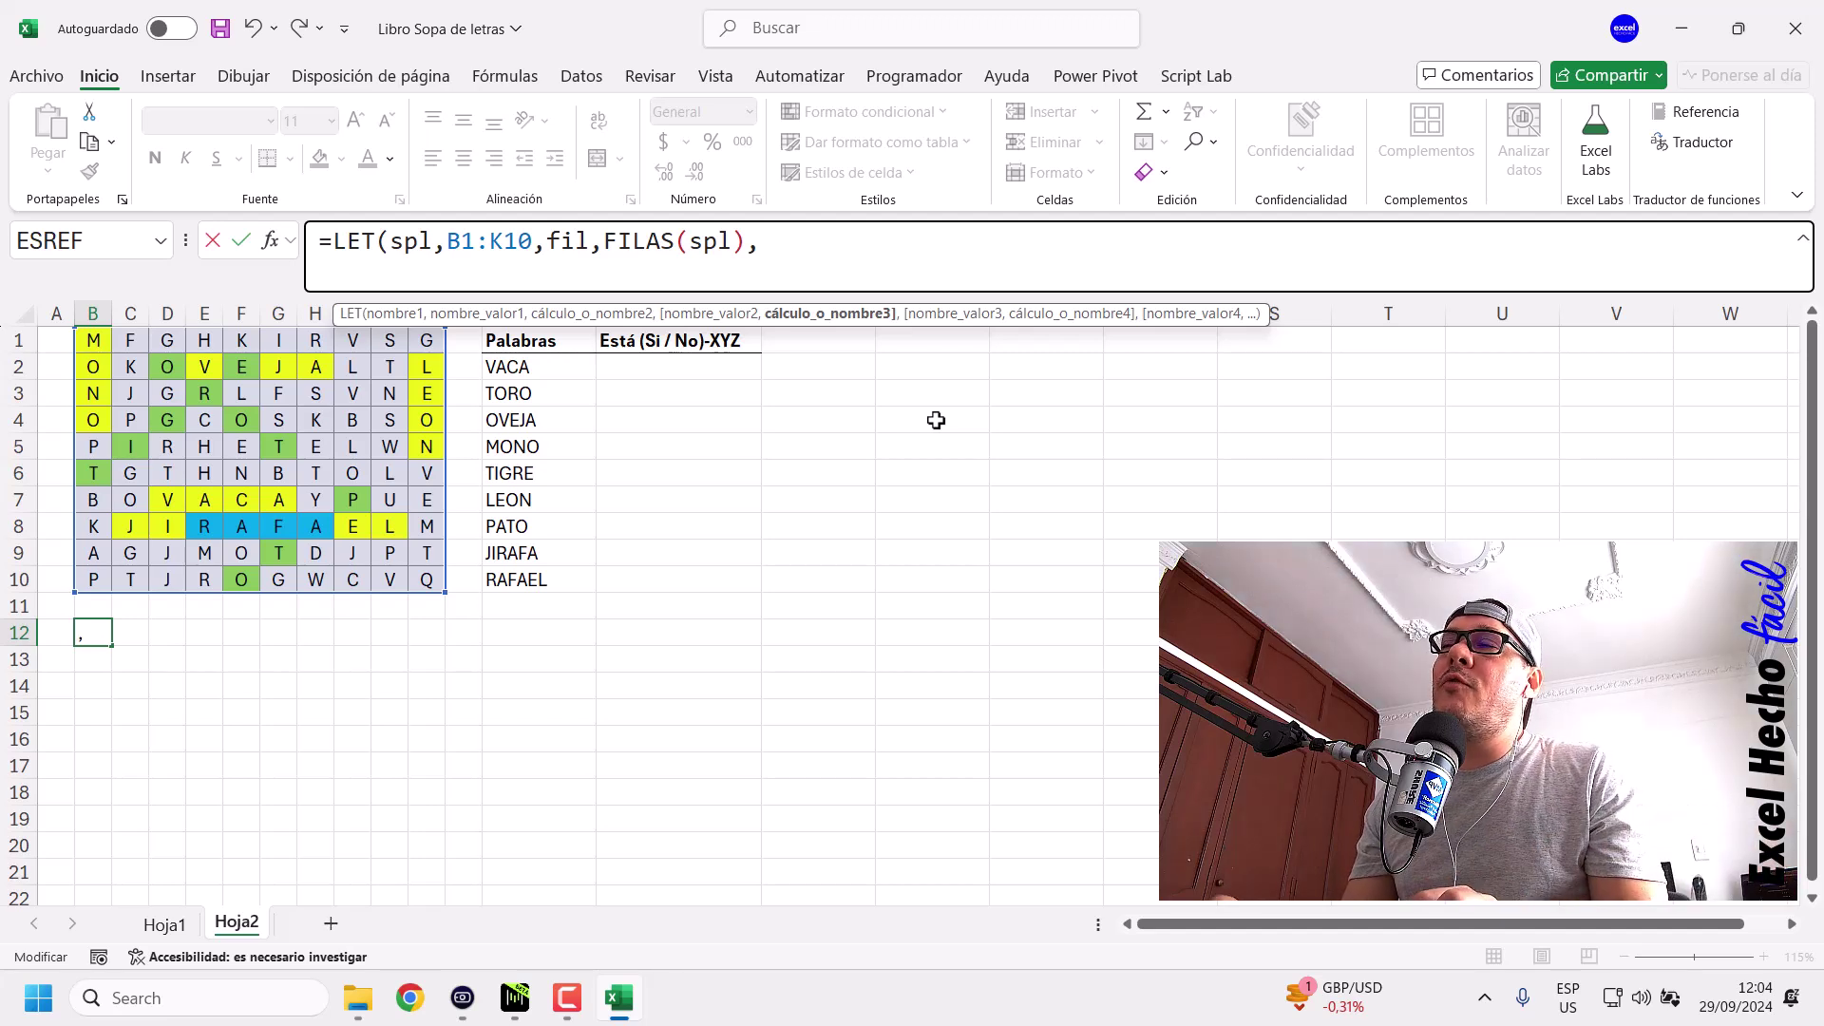
{"action": "type", "text": "col,"}
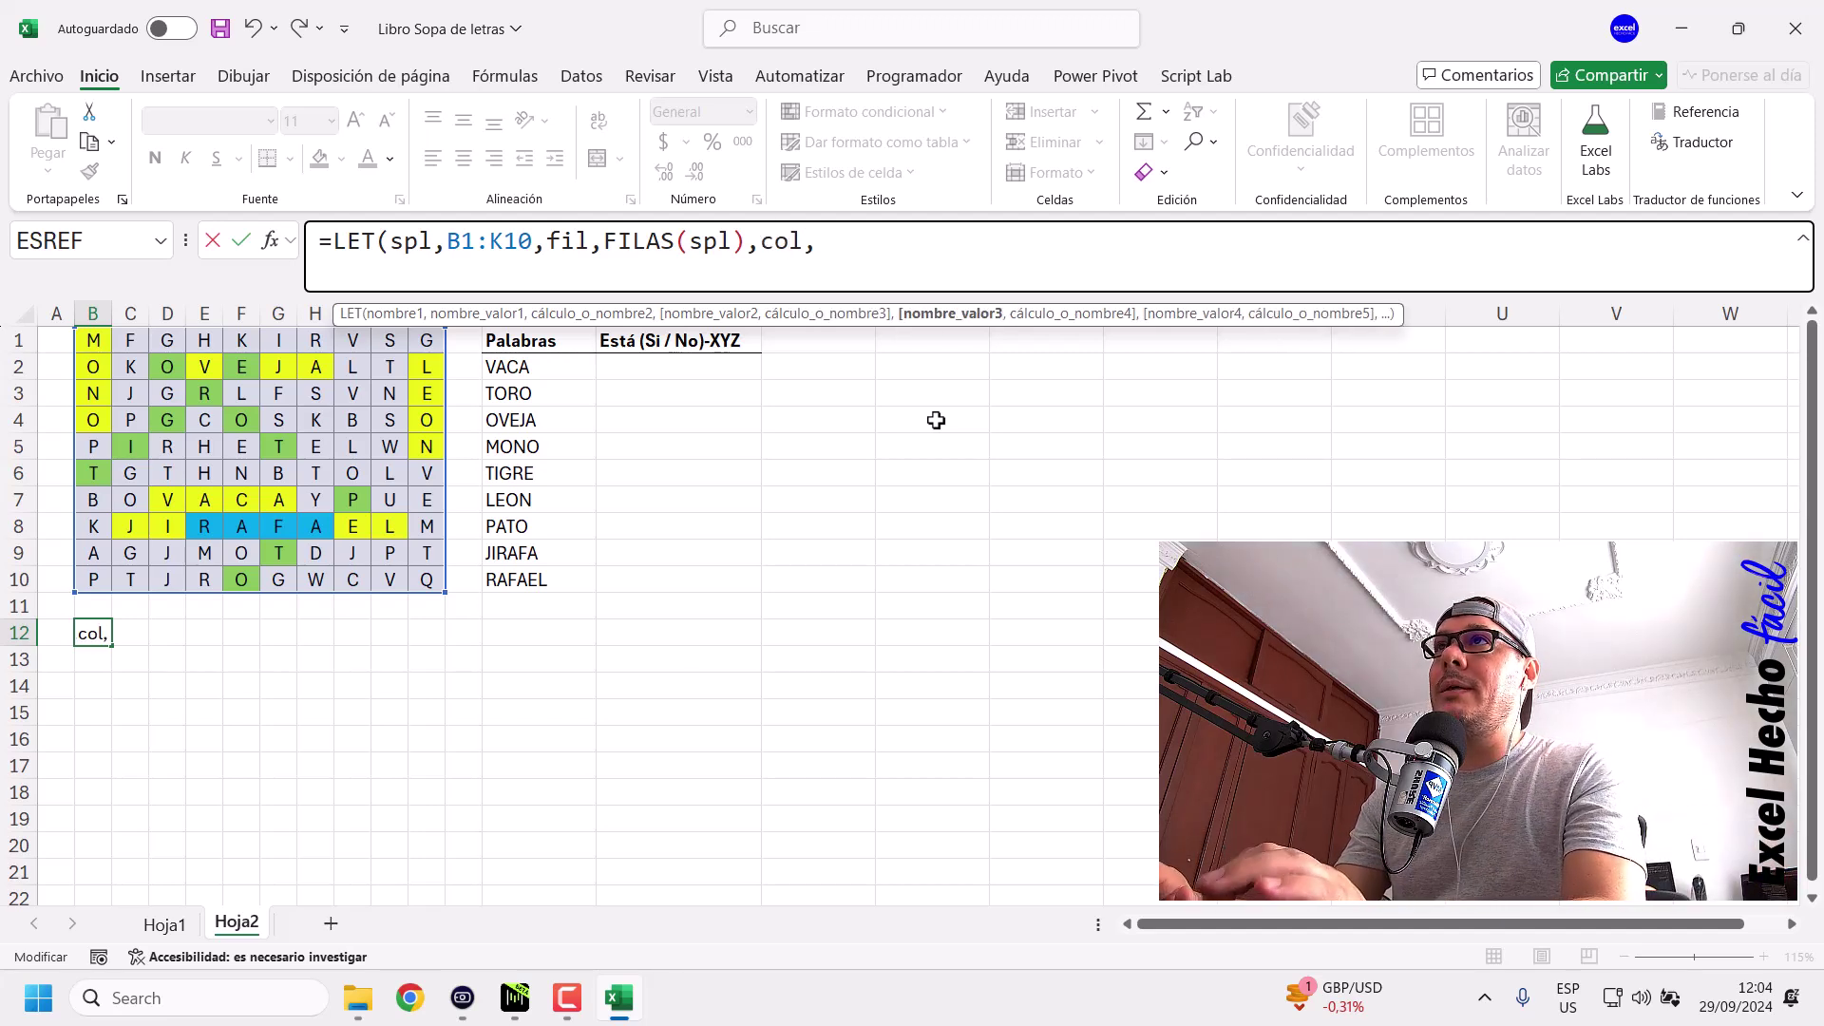
{"action": "type", "text": "colu"}
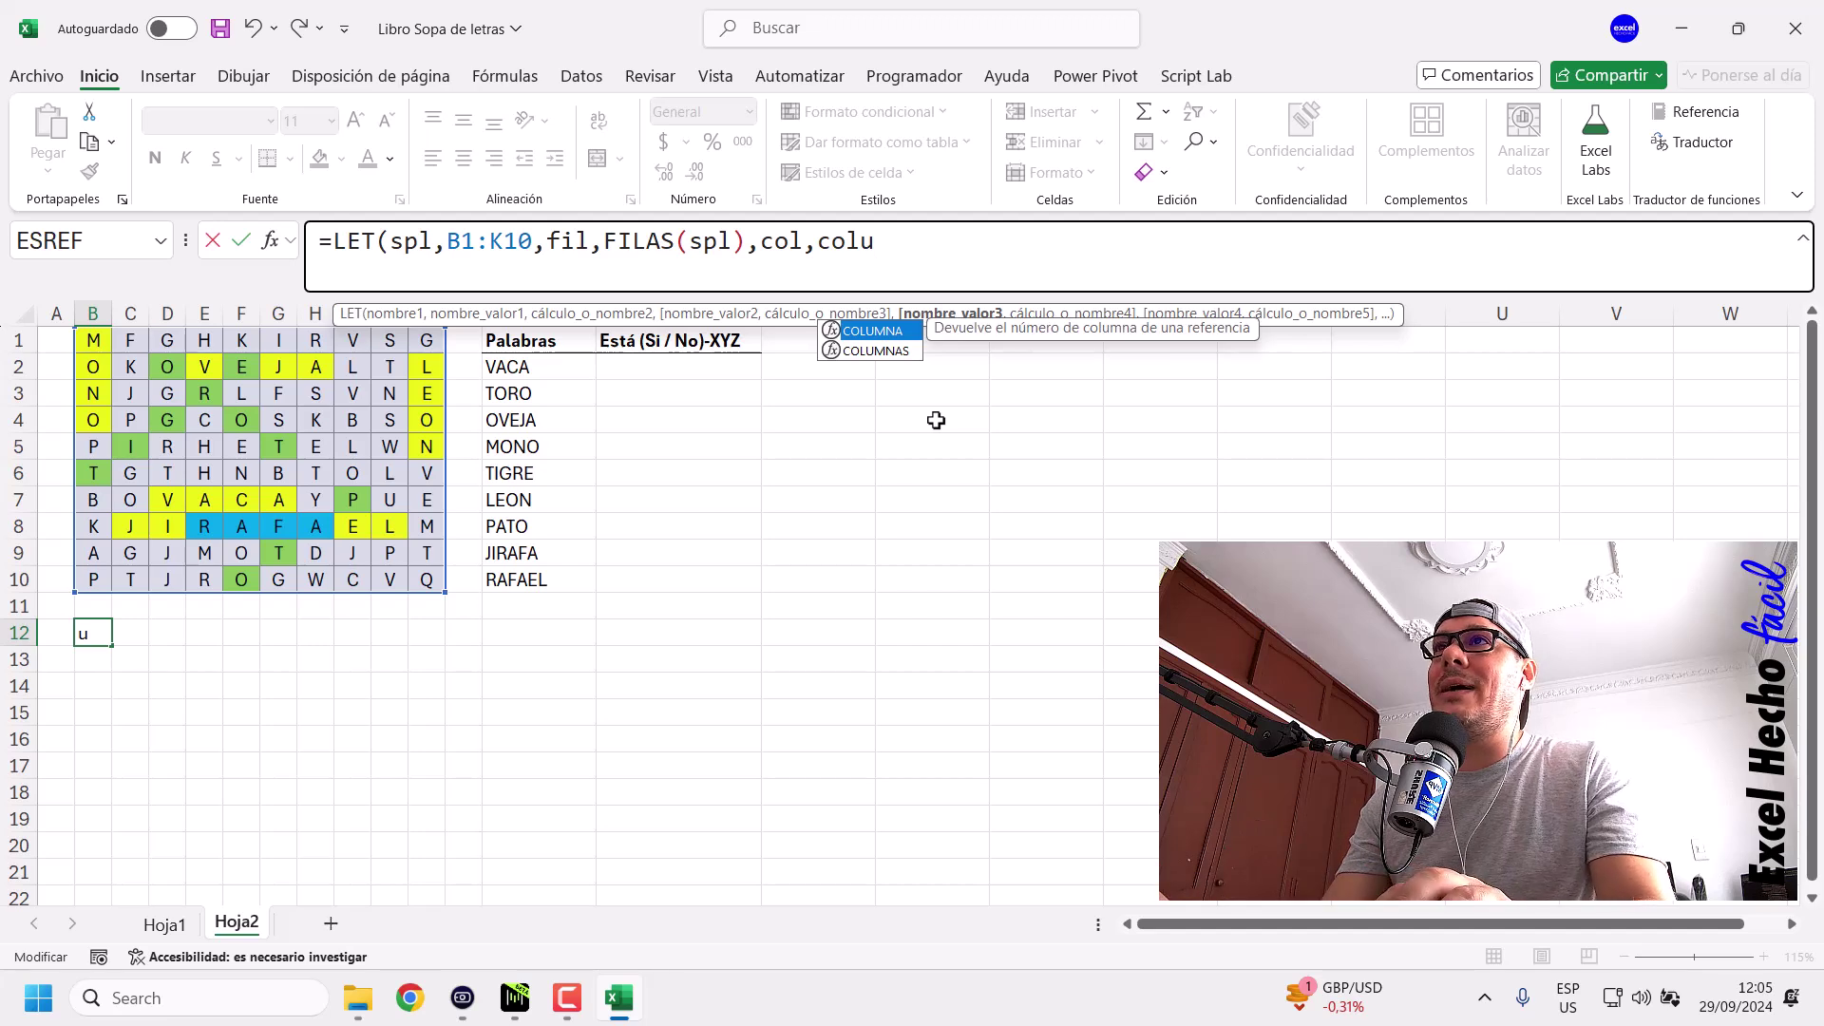
{"action": "key", "text": "Down"}
{"action": "key", "text": "Tab"}
{"action": "type", "text": "spl),"}
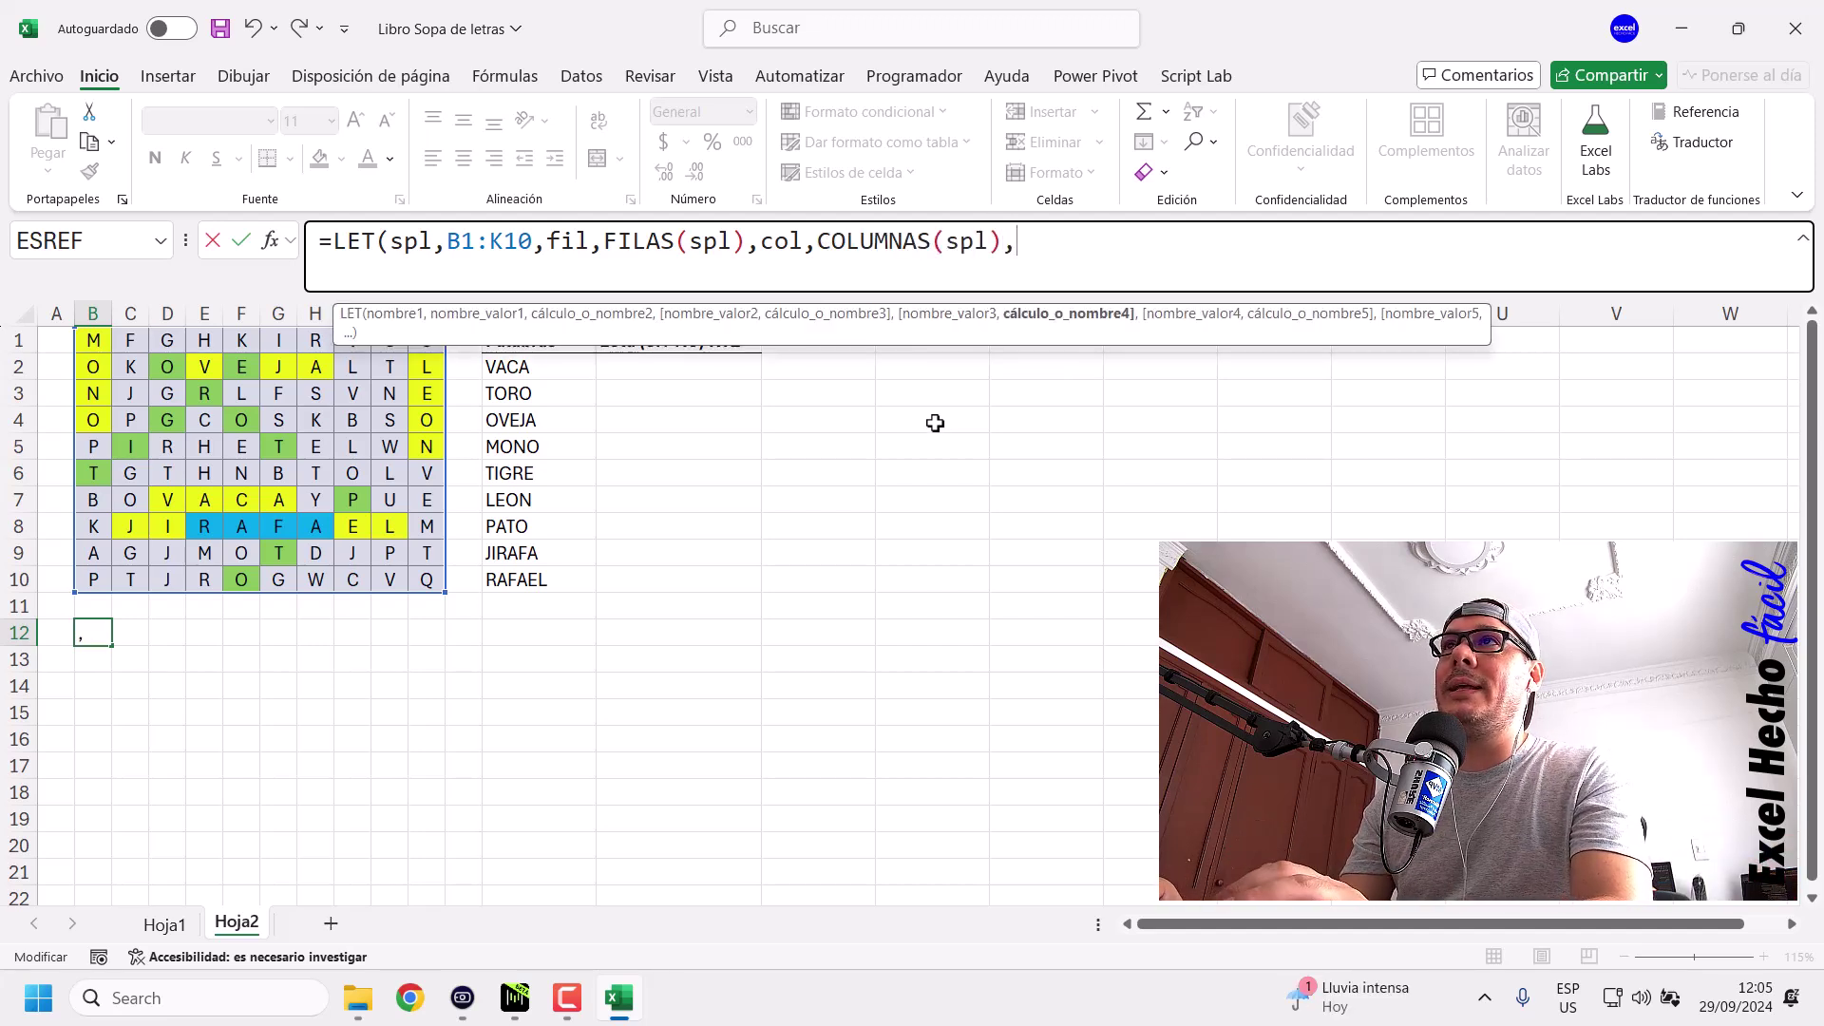
Return fil and col stacked vertically with APILARV(fil,col) and commit the formula in B12.
{"action": "type", "text": "api"}
{"action": "key", "text": "Down"}
{"action": "key", "text": "Tab"}
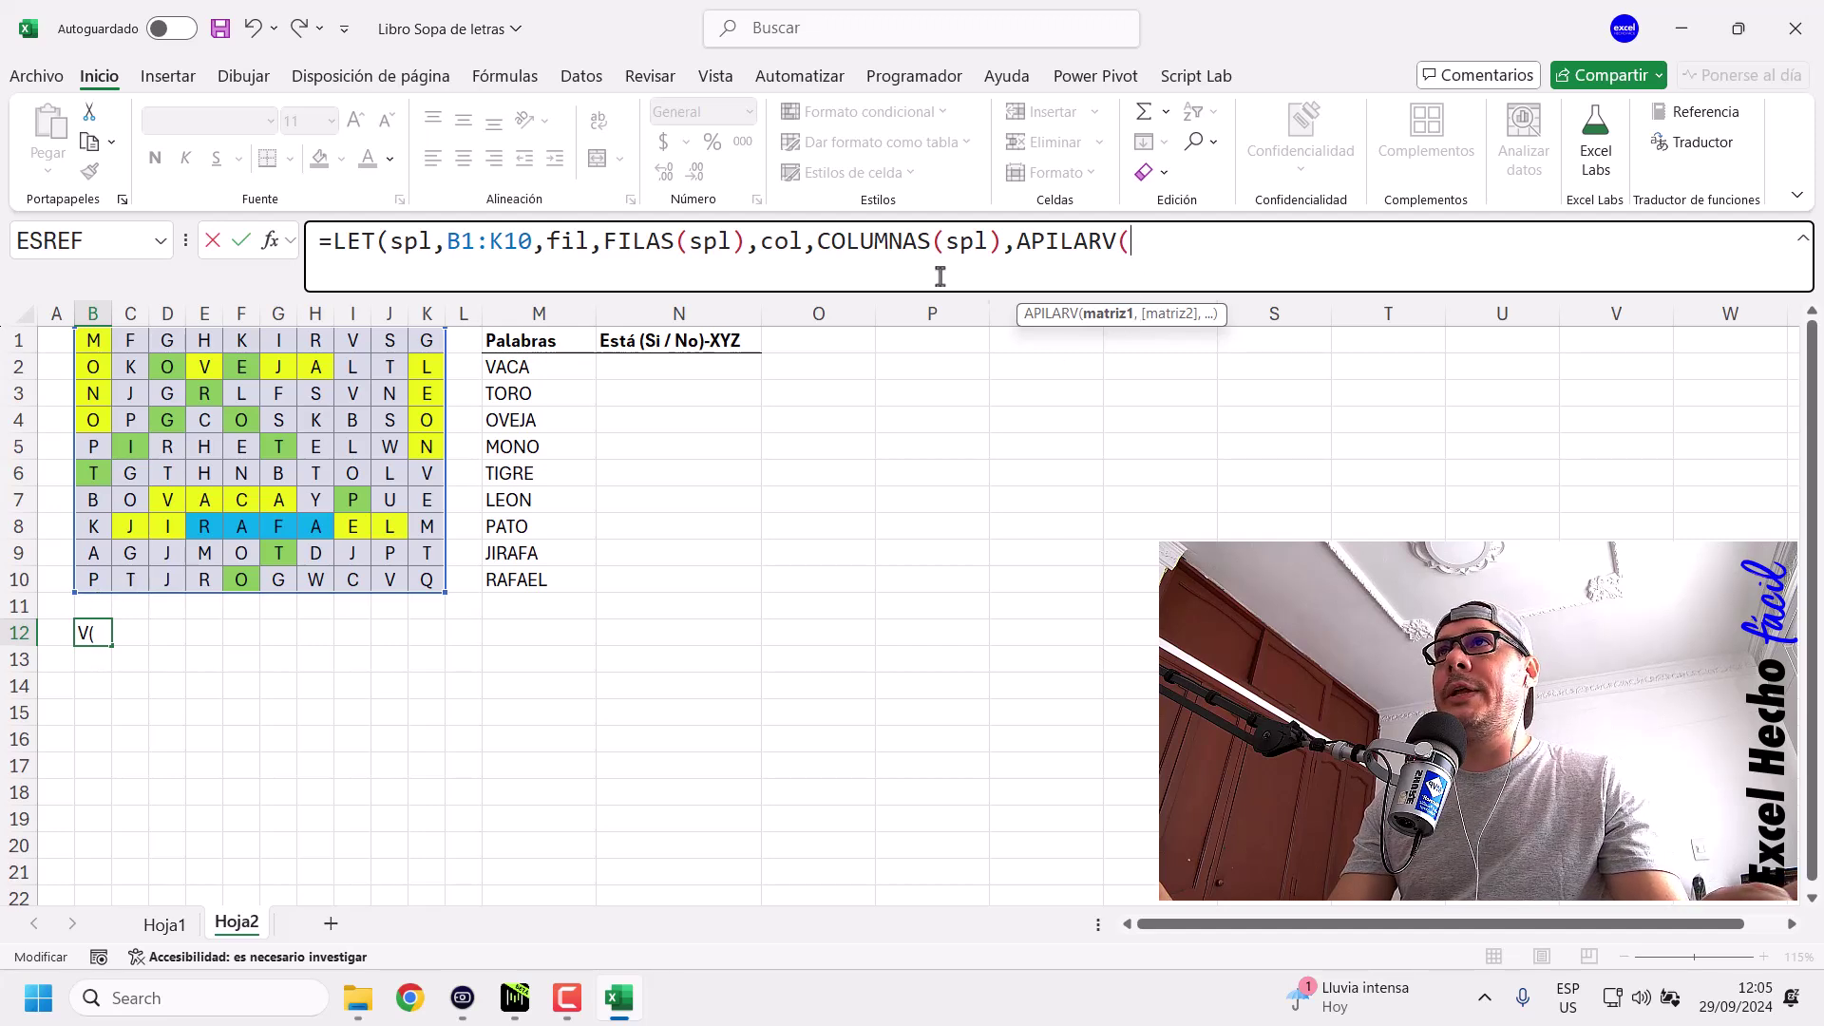
{"action": "type", "text": "fil"}
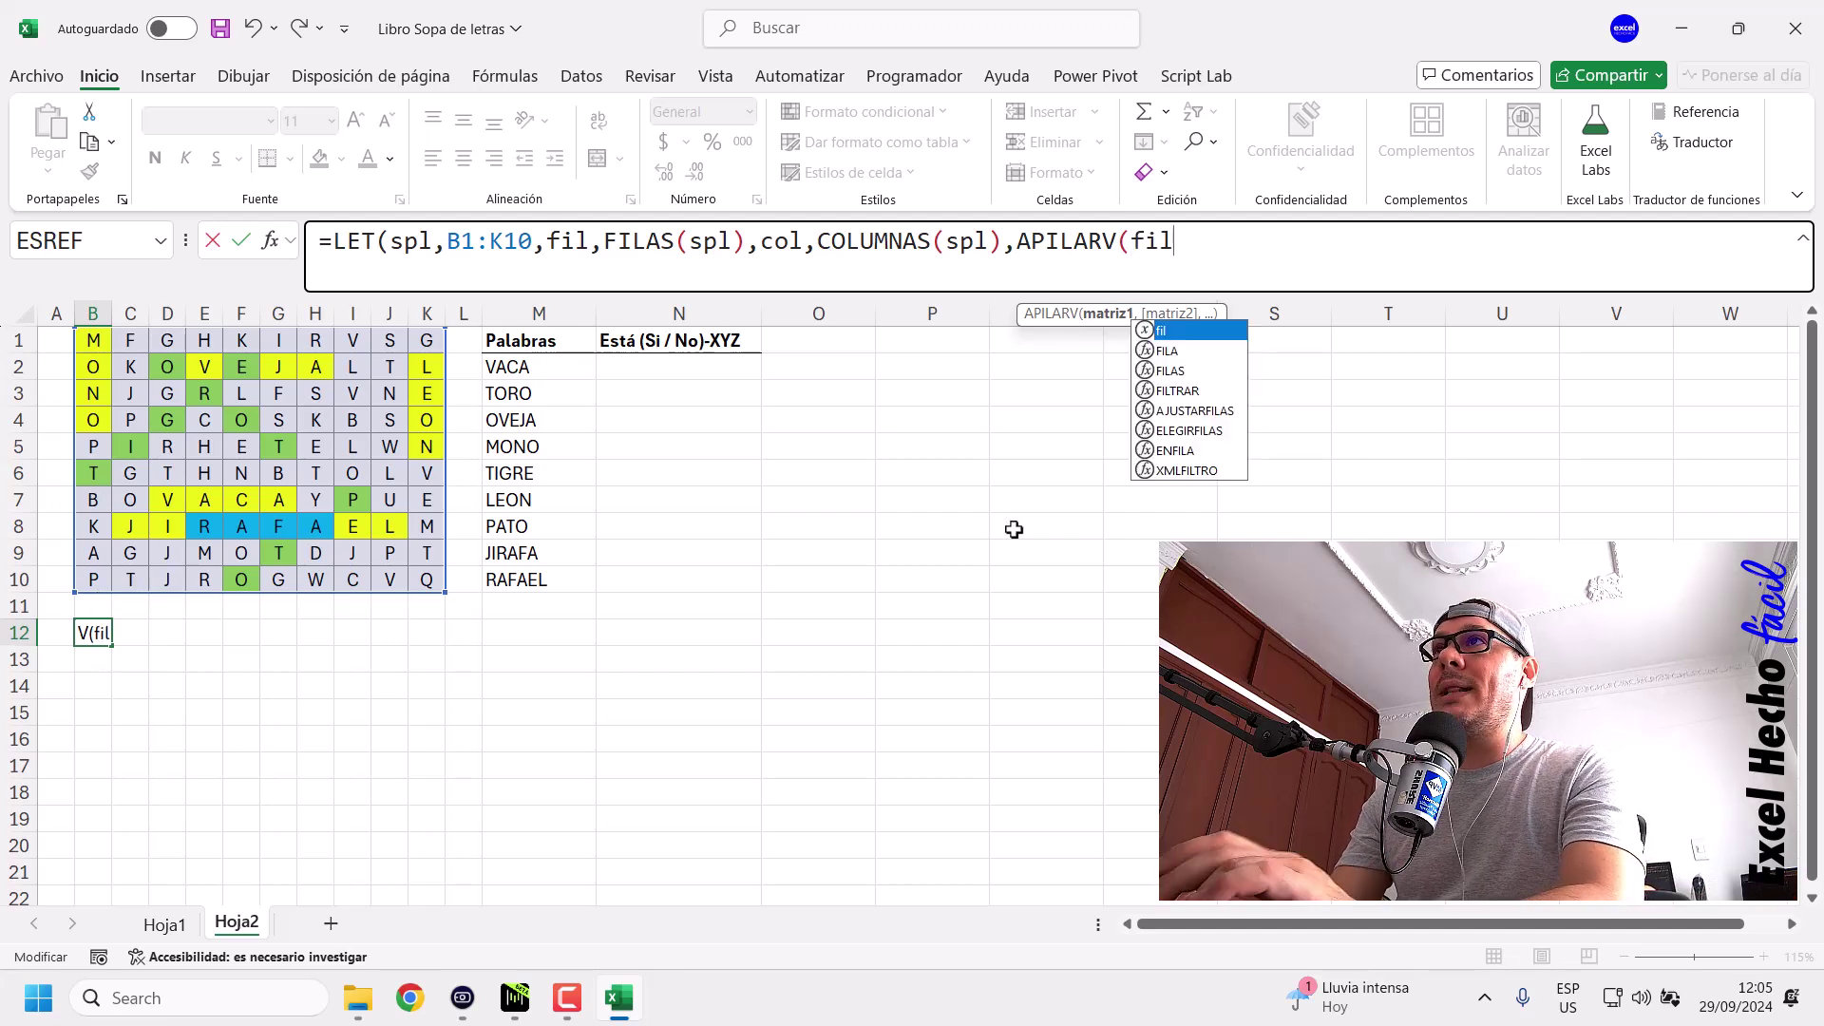
{"action": "type", "text": ",col)"}
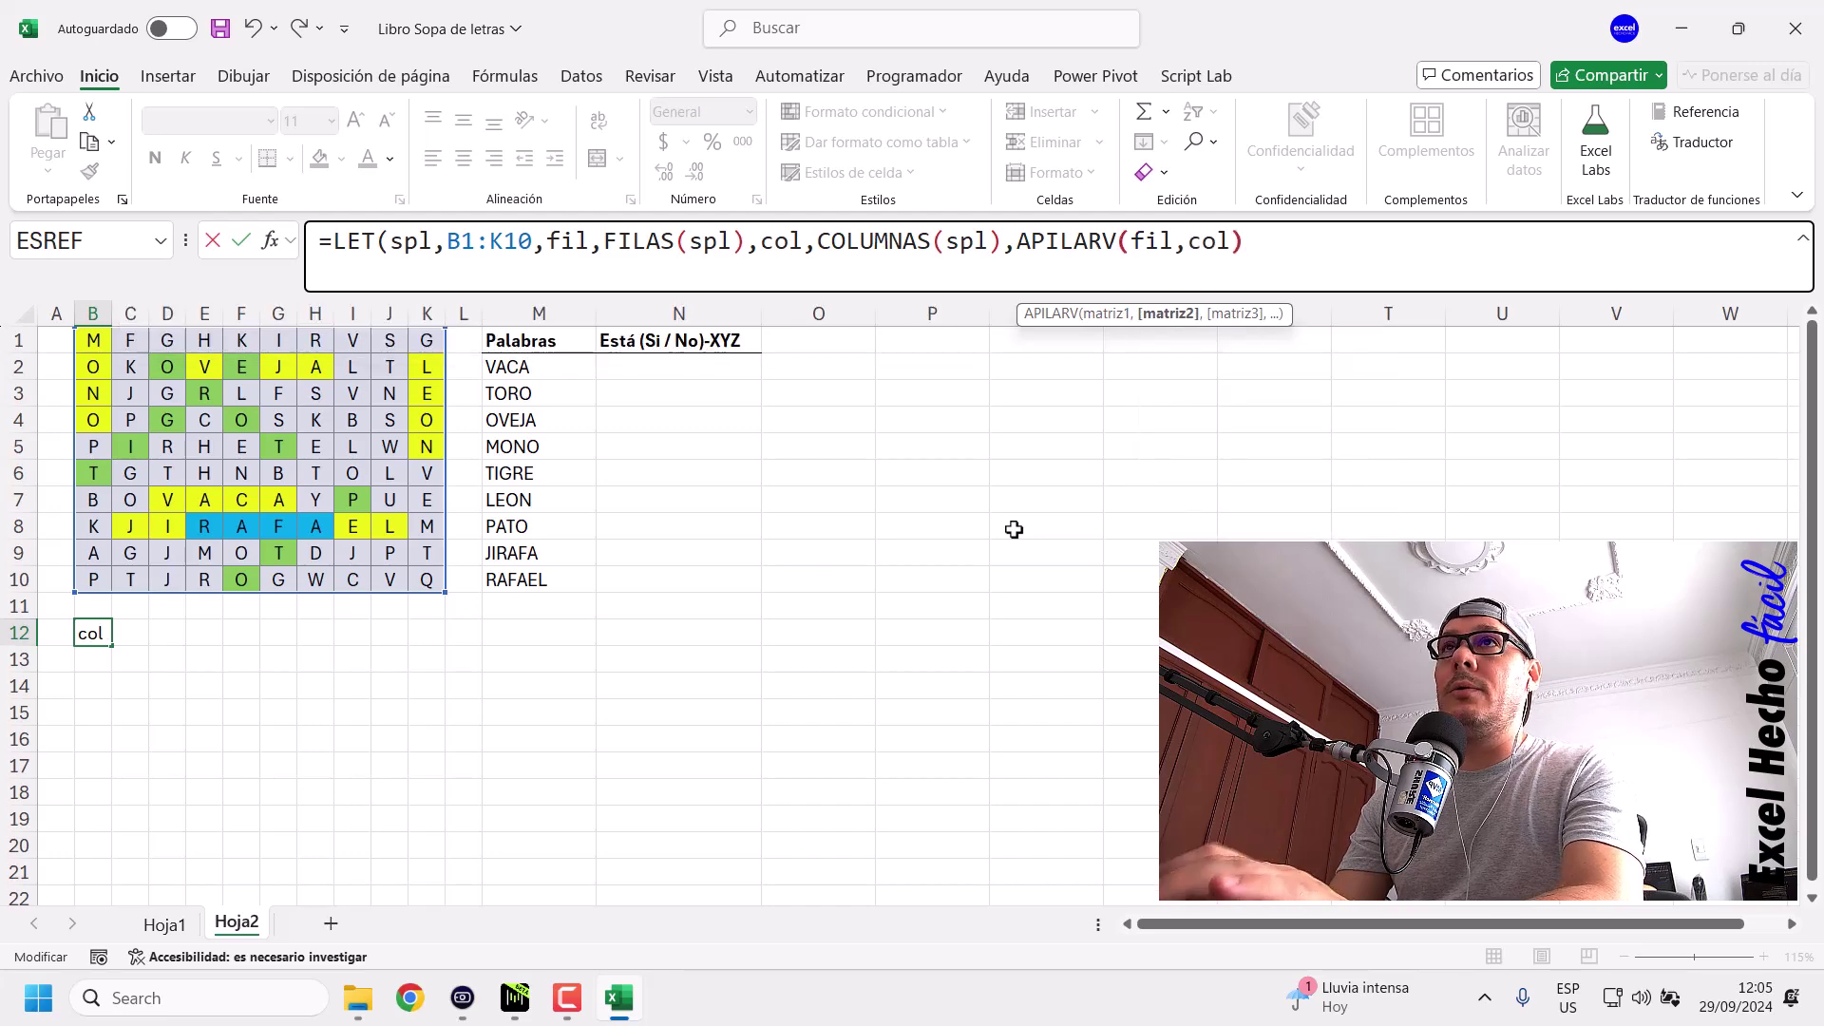
{"action": "type", "text": ")"}
{"action": "key", "text": "Return"}
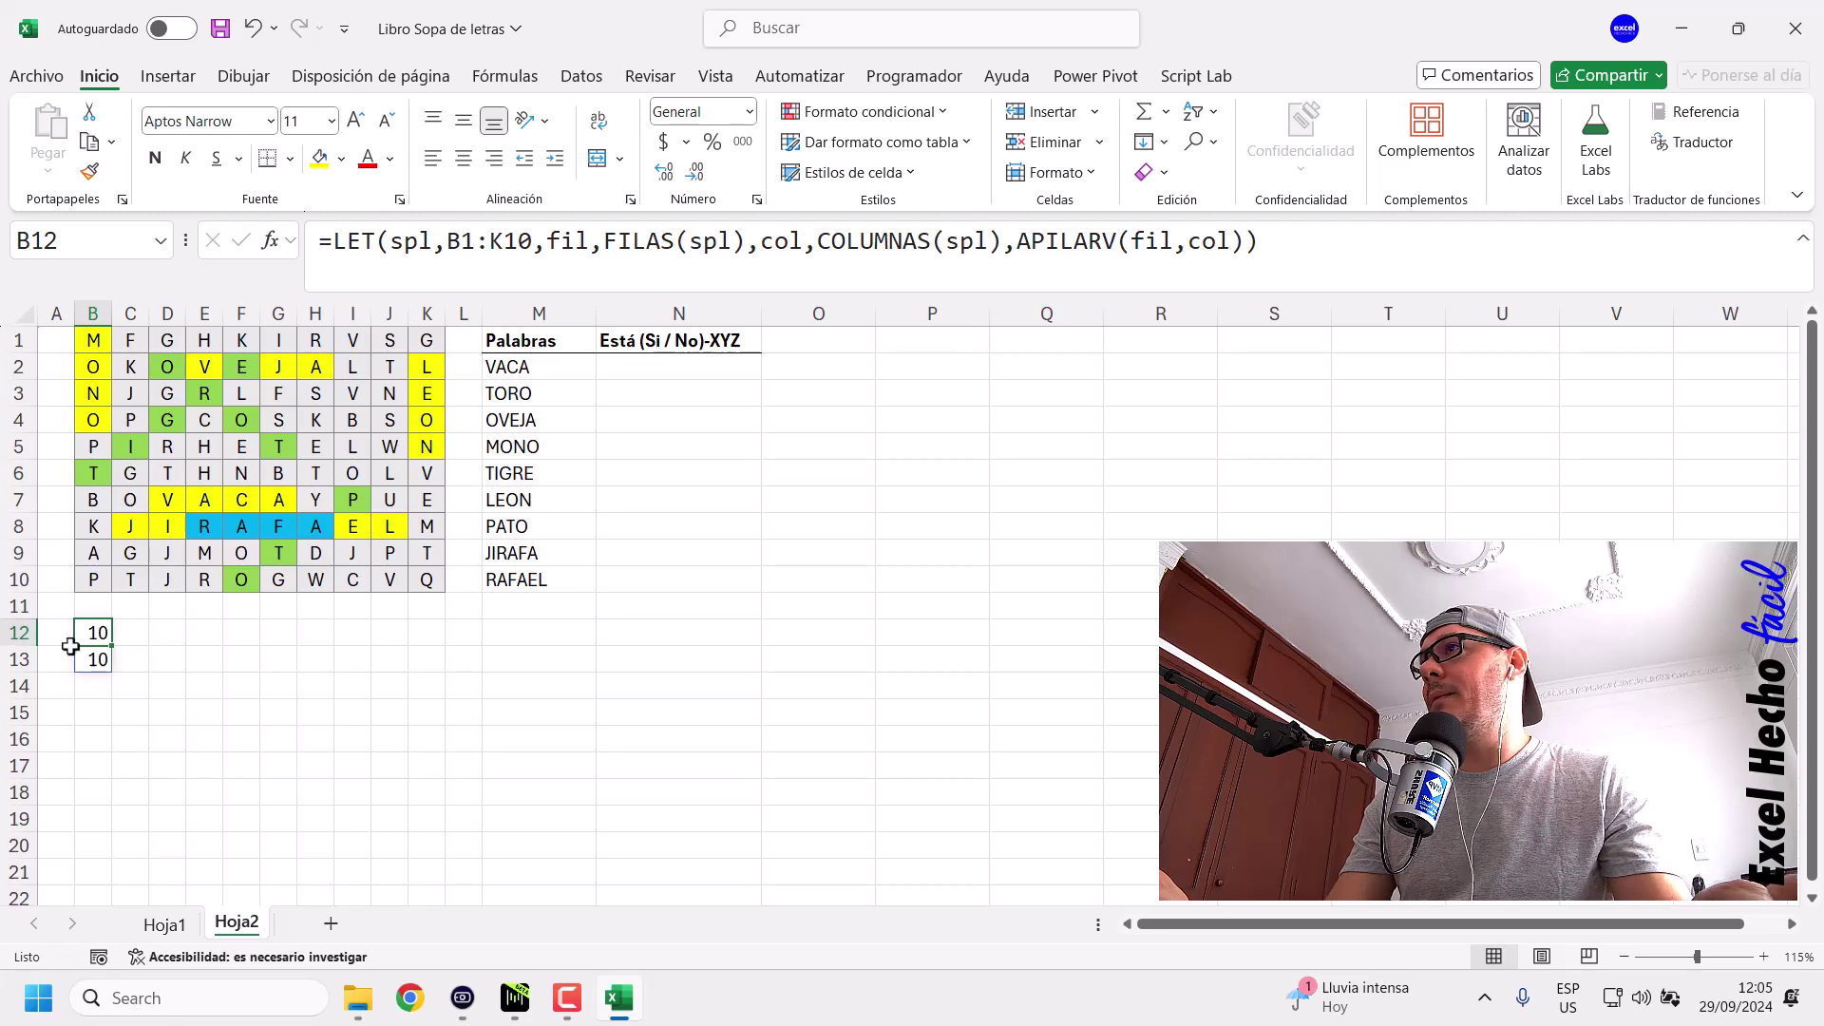
Change APILARV to APILARH in B12's formula, commit it, and compare the row and column counts in B12 and C12.
{"action": "left_click", "coordinate": [1115, 240]}
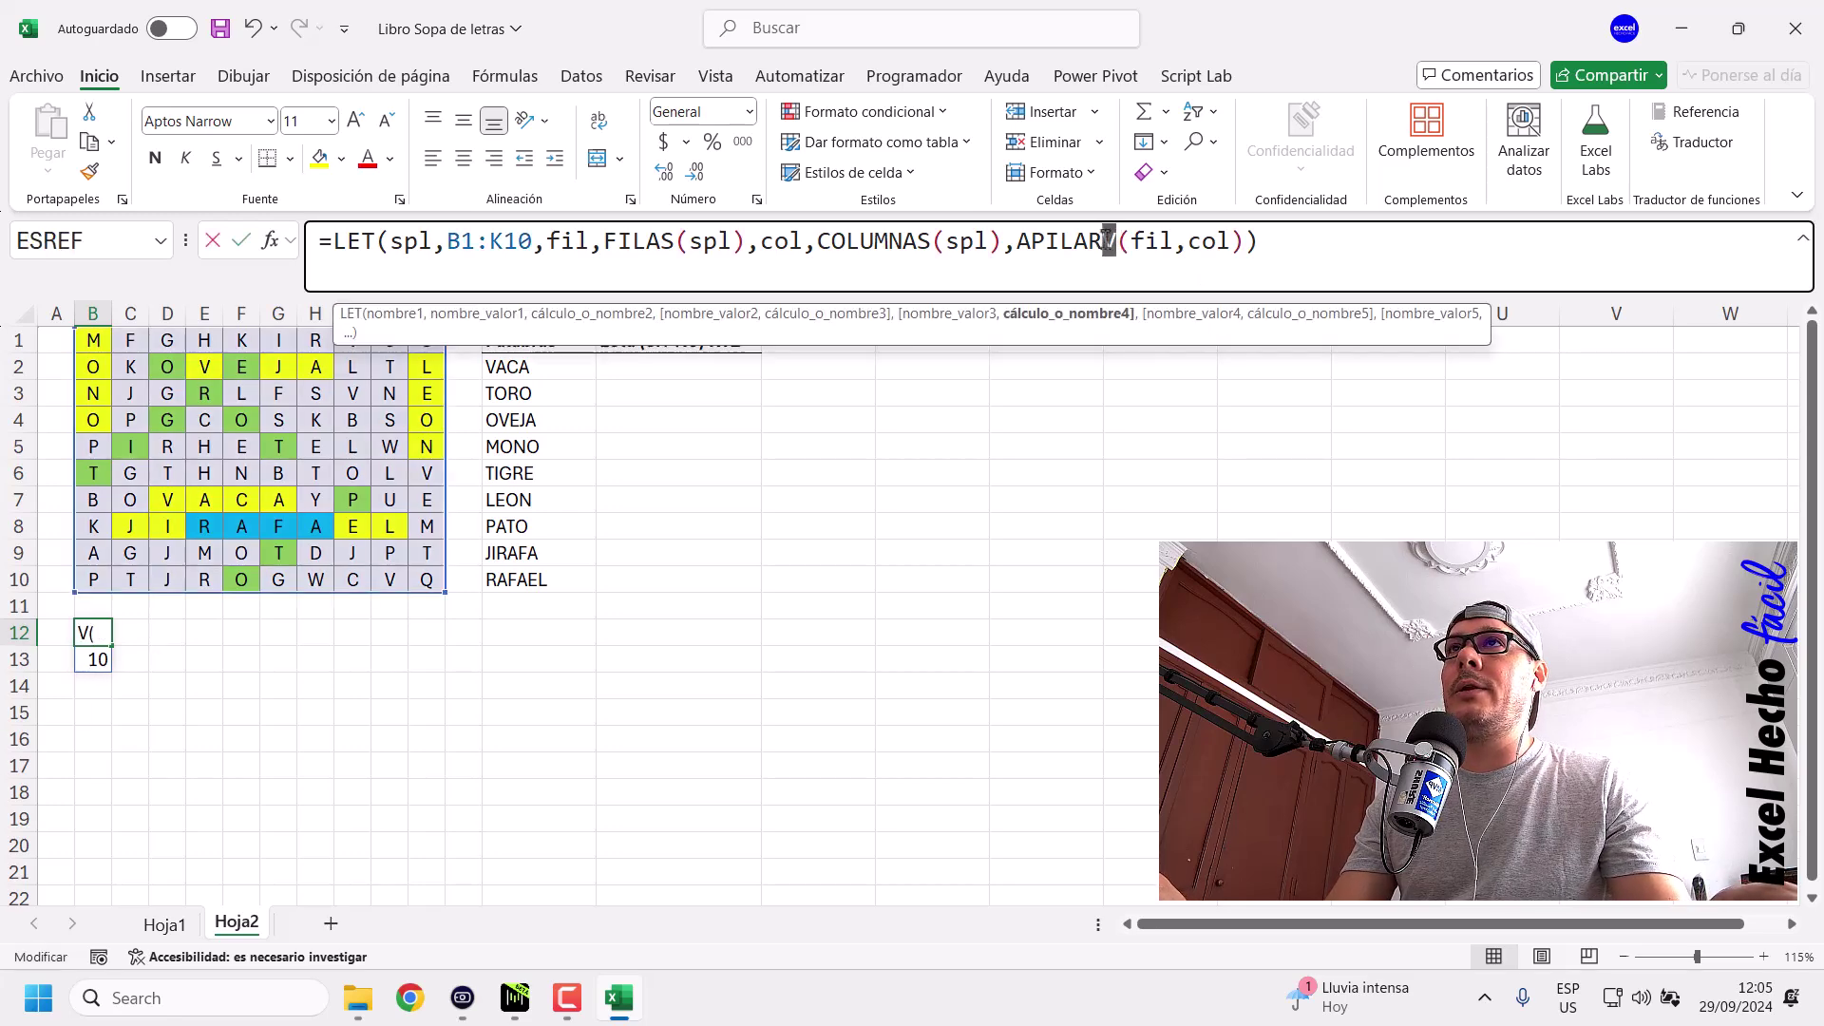
{"action": "key", "text": "BackSpace"}
{"action": "type", "text": "H"}
{"action": "key", "text": "Return"}
{"action": "left_click", "coordinate": [88, 629]}
{"action": "left_click", "coordinate": [134, 631]}
{"action": "left_click", "coordinate": [91, 638]}
{"action": "left_click", "coordinate": [134, 631]}
{"action": "left_click", "coordinate": [90, 631]}
{"action": "left_click", "coordinate": [134, 631]}
Label B11 as F and C11 as C above the two counts, undo both labels, and return to B12.
{"action": "left_click", "coordinate": [95, 613]}
{"action": "type", "text": "F"}
{"action": "key", "text": "Tab"}
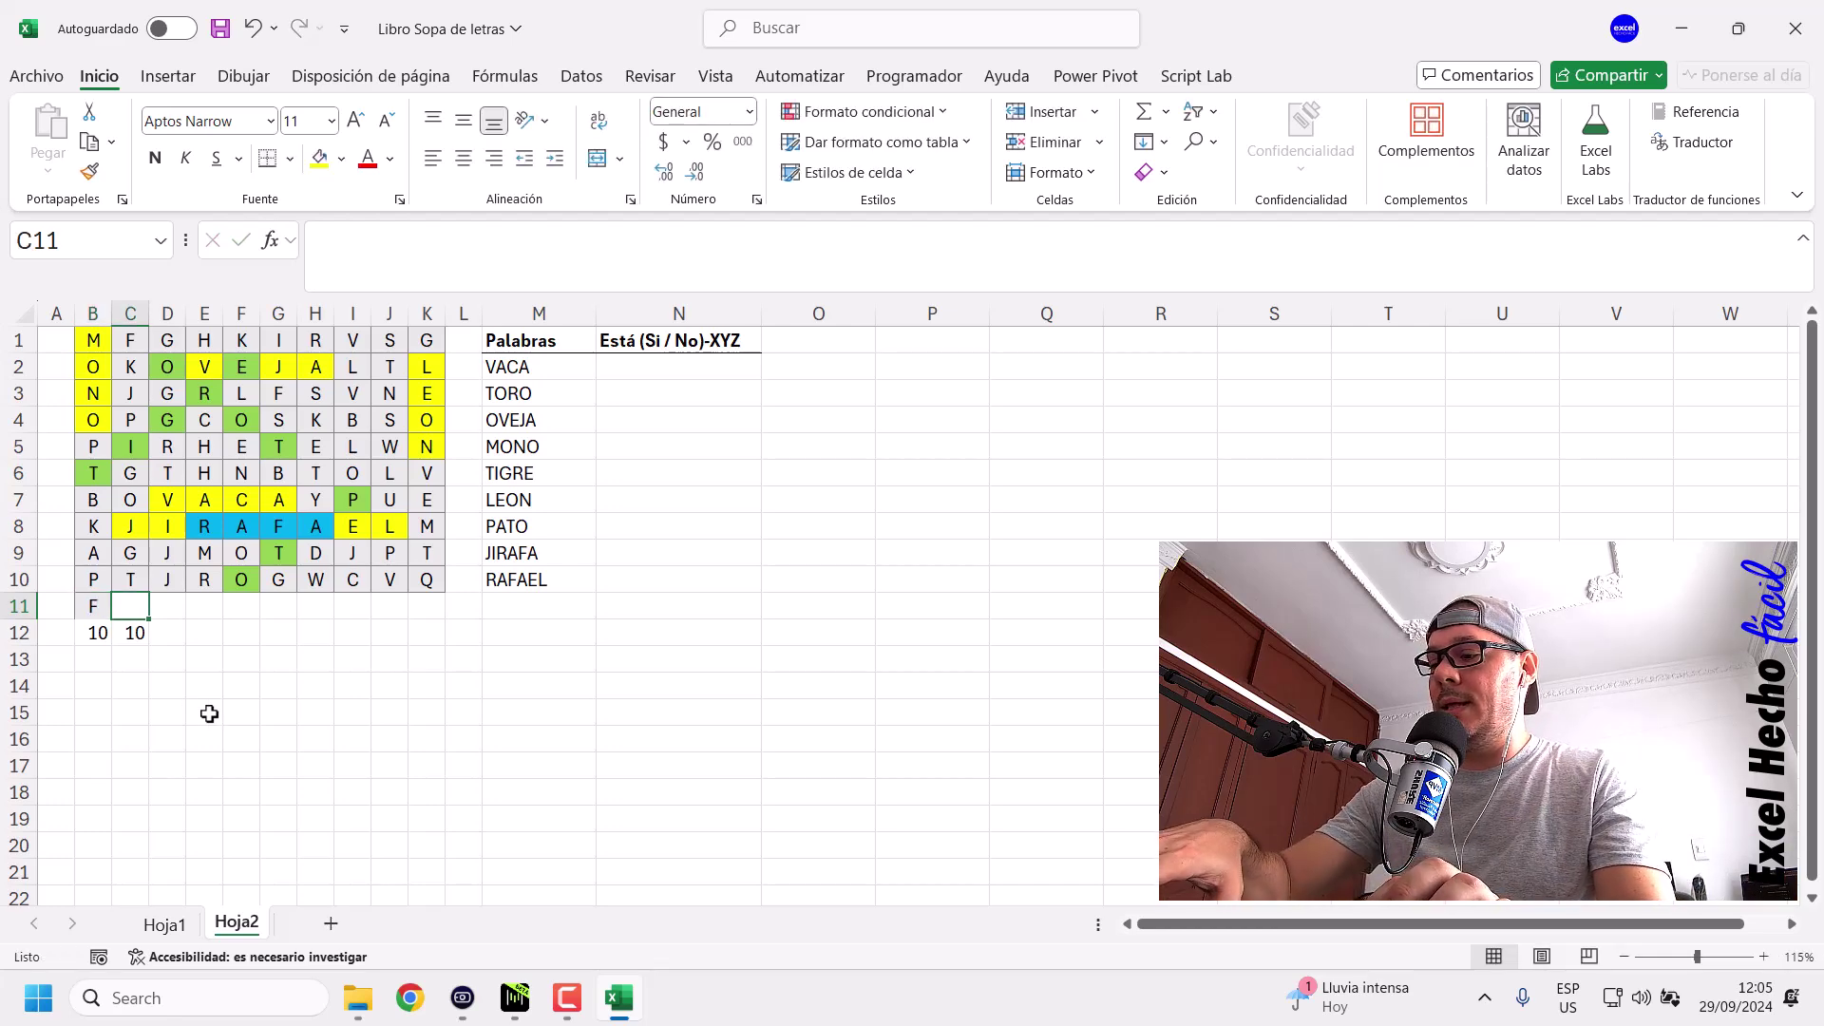
{"action": "type", "text": "C"}
{"action": "key", "text": "Return"}
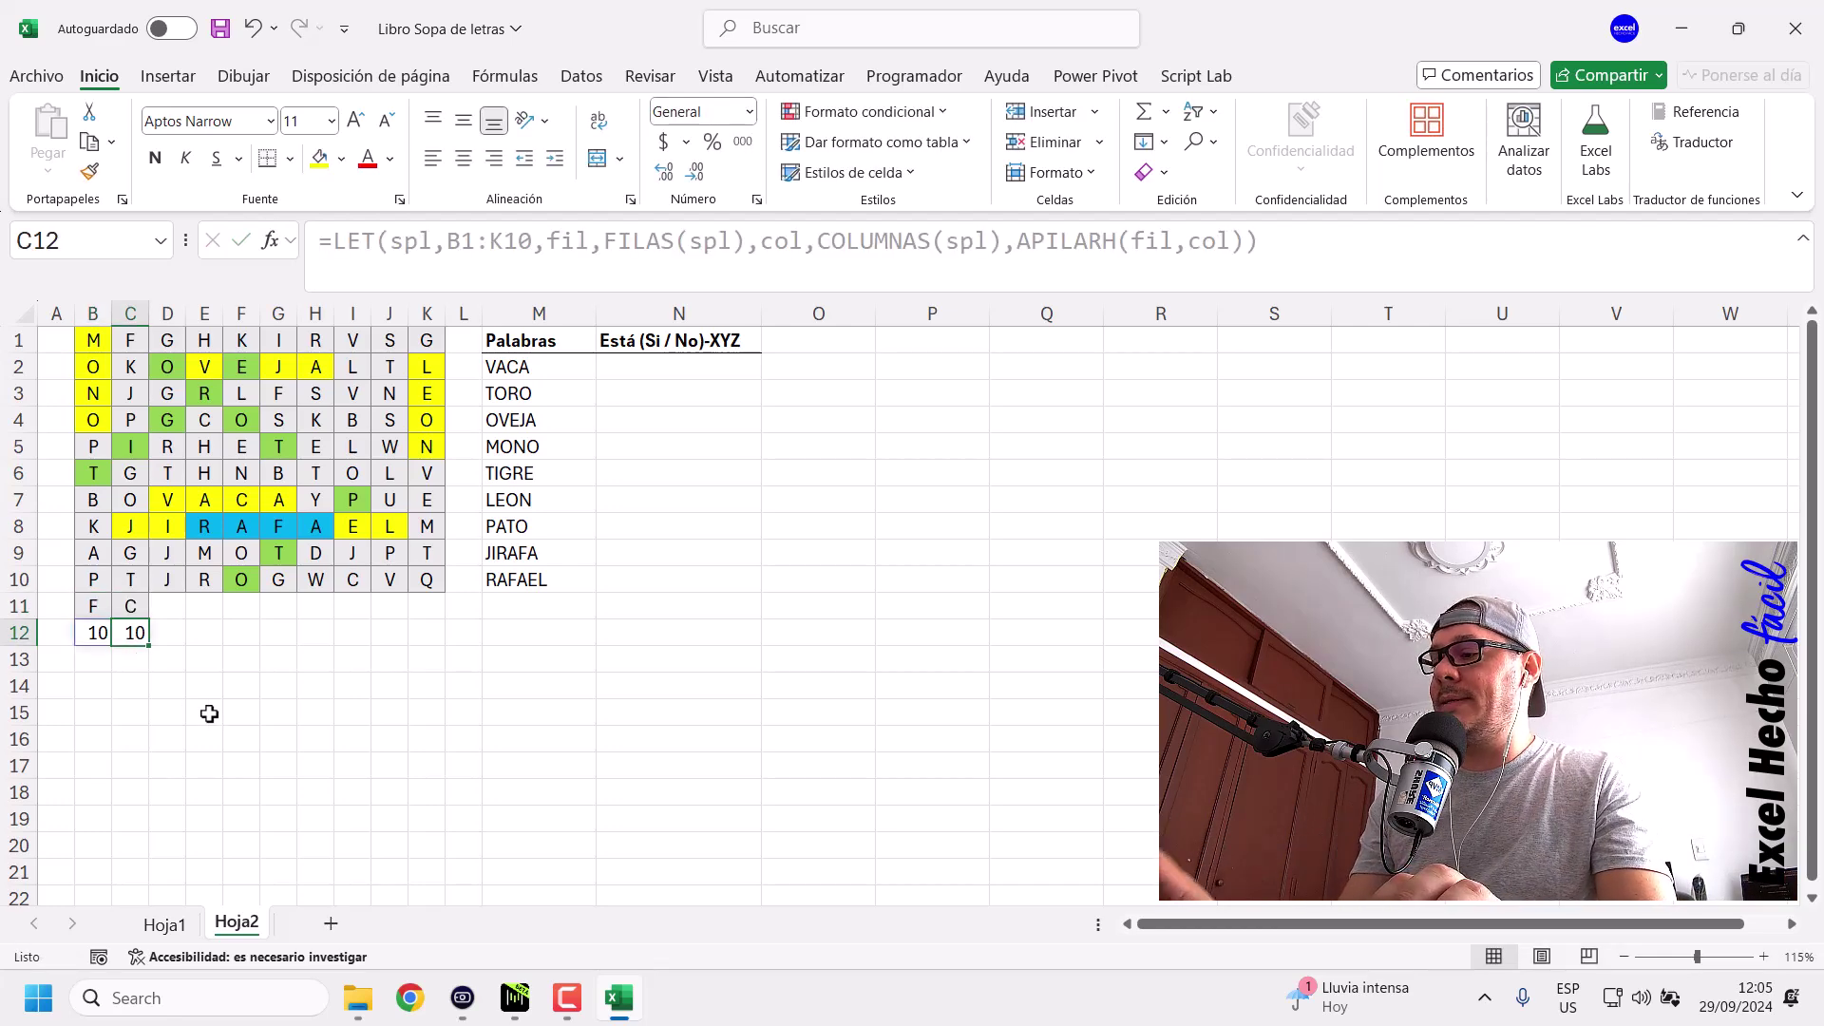
{"action": "key", "text": "ctrl+z"}
{"action": "key", "text": "ctrl+z"}
{"action": "key", "text": "Down"}
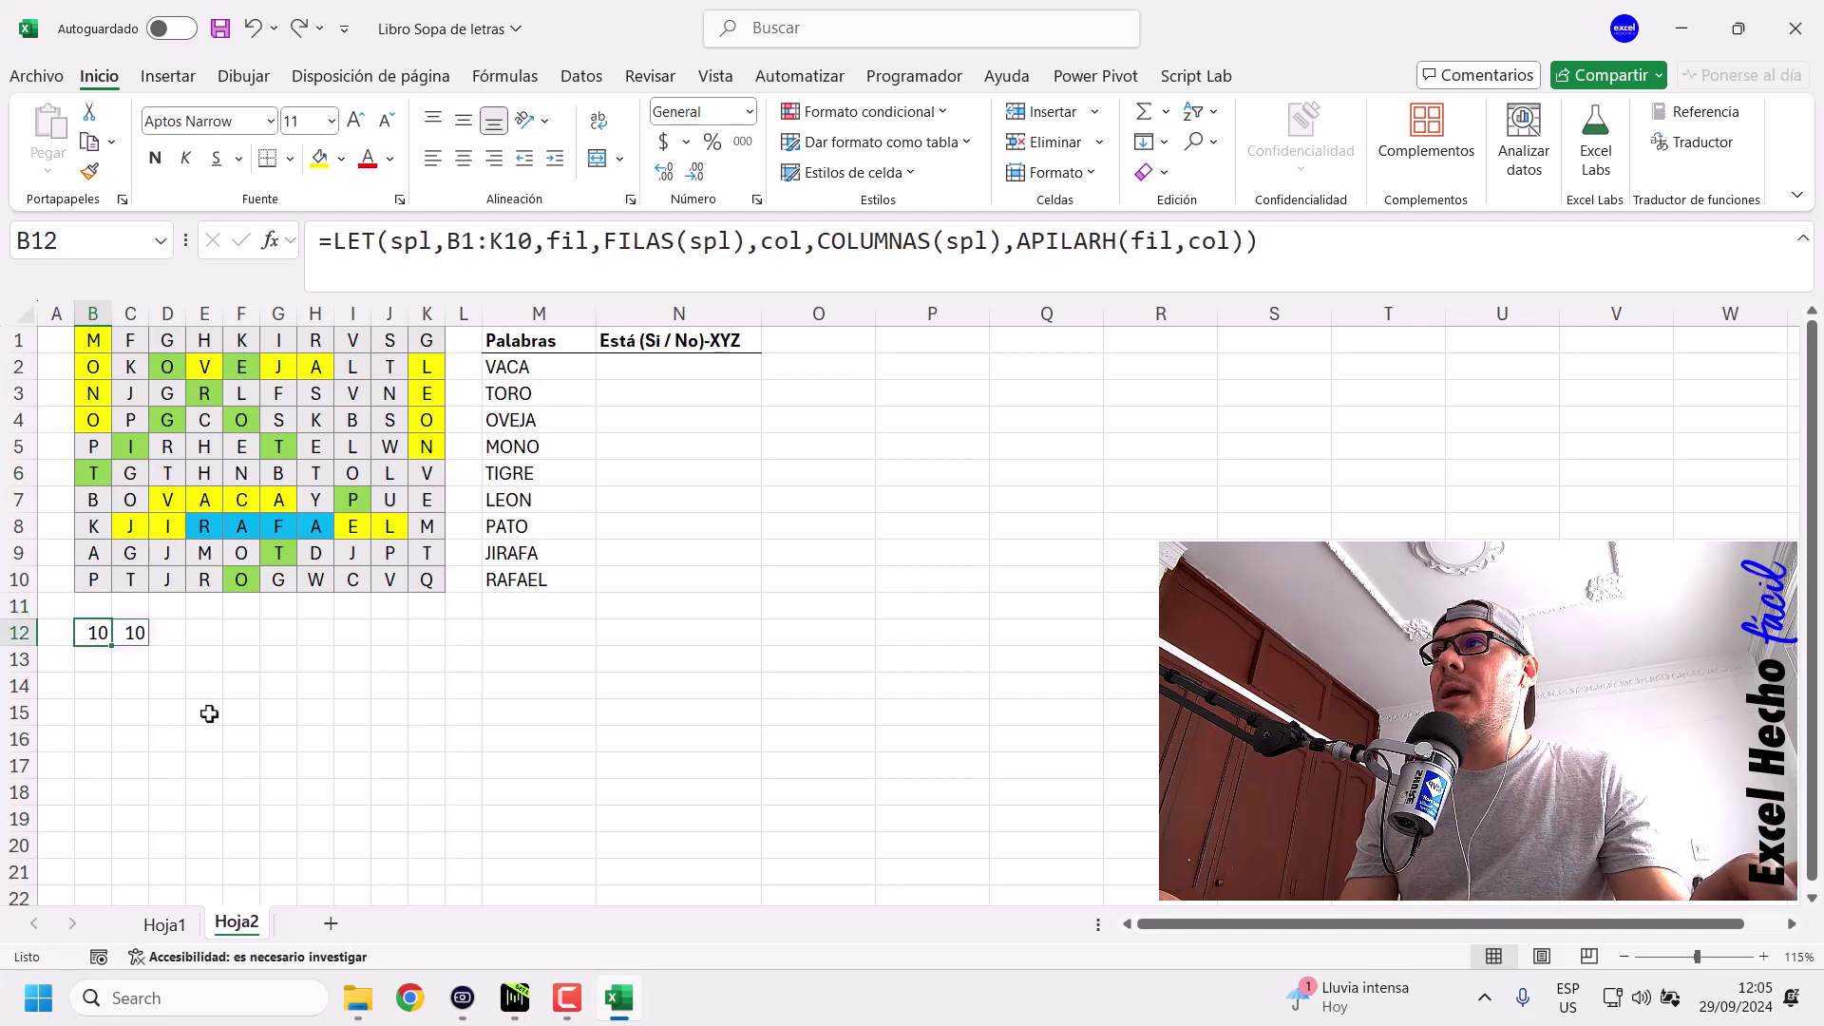
Replace the col definition and APILARH part with fil, committing =LET(spl,B1:K10,fil,FILAS(spl),fil) in B12.
{"action": "left_click_drag", "start_coordinate": [1296, 238], "coordinate": [760, 236]}
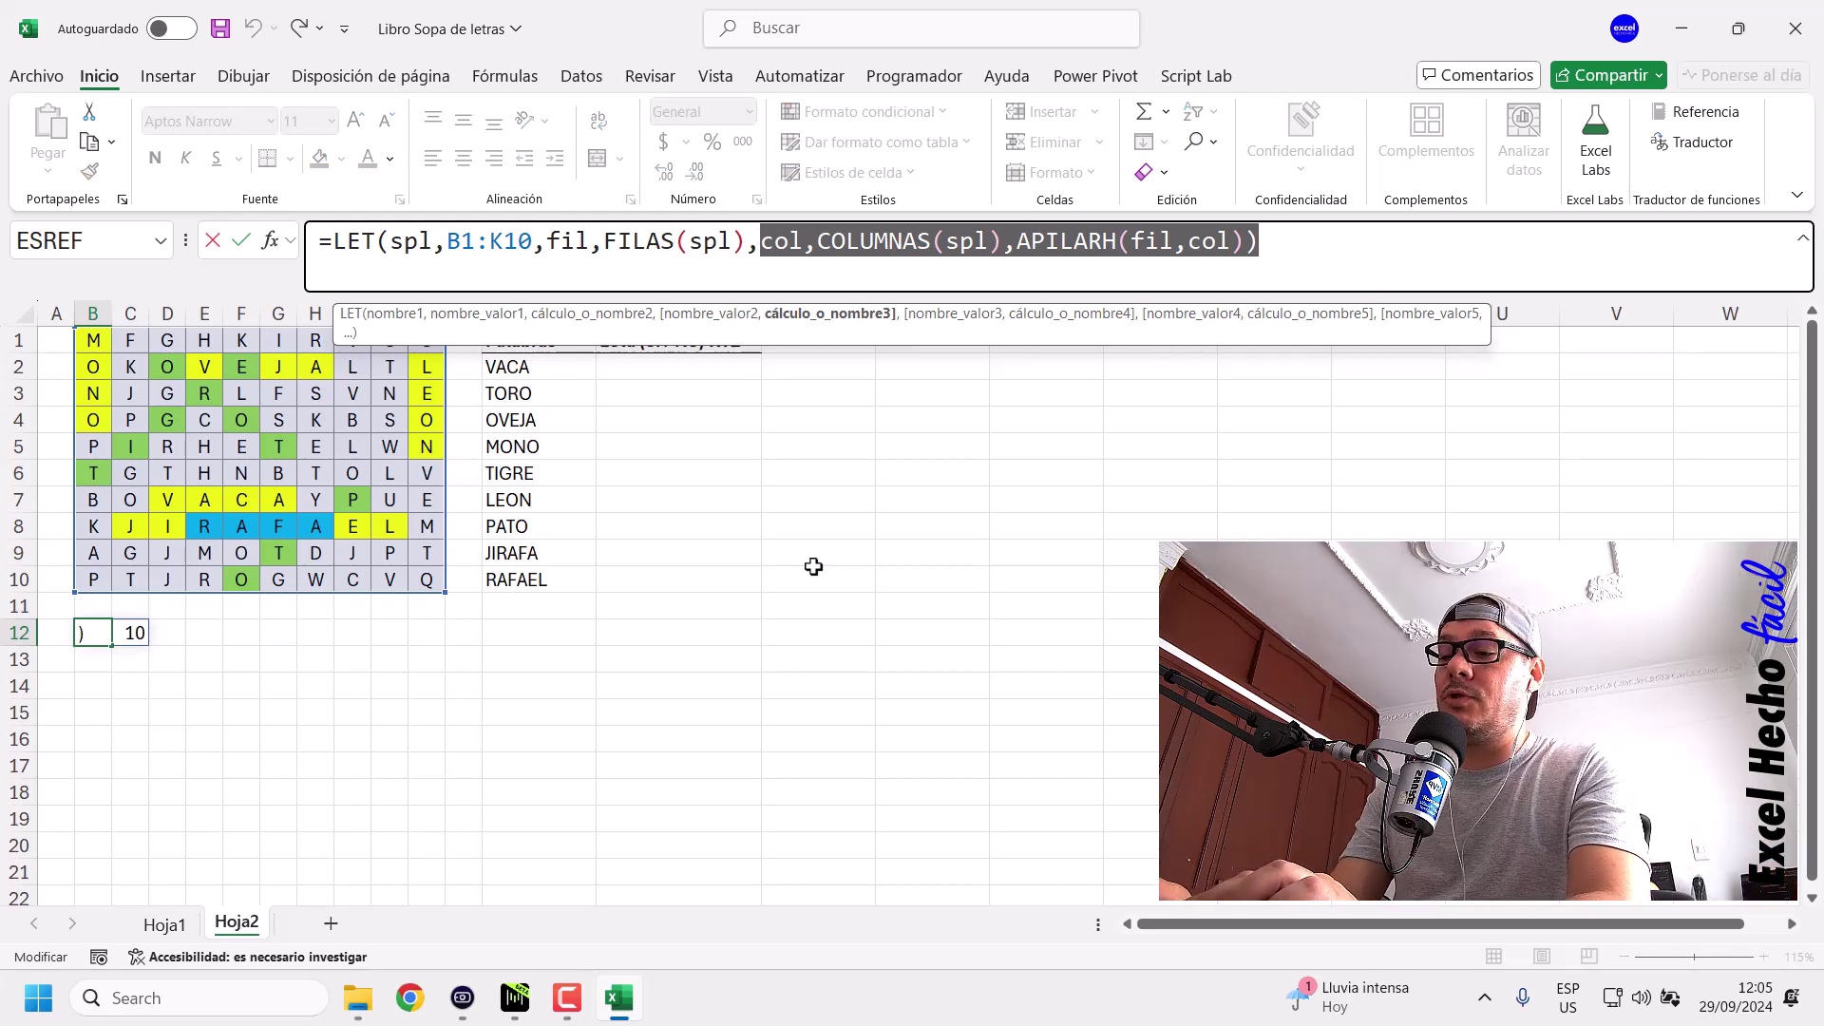
{"action": "type", "text": "fil"}
{"action": "type", "text": ")"}
{"action": "key", "text": "ctrl+Return"}
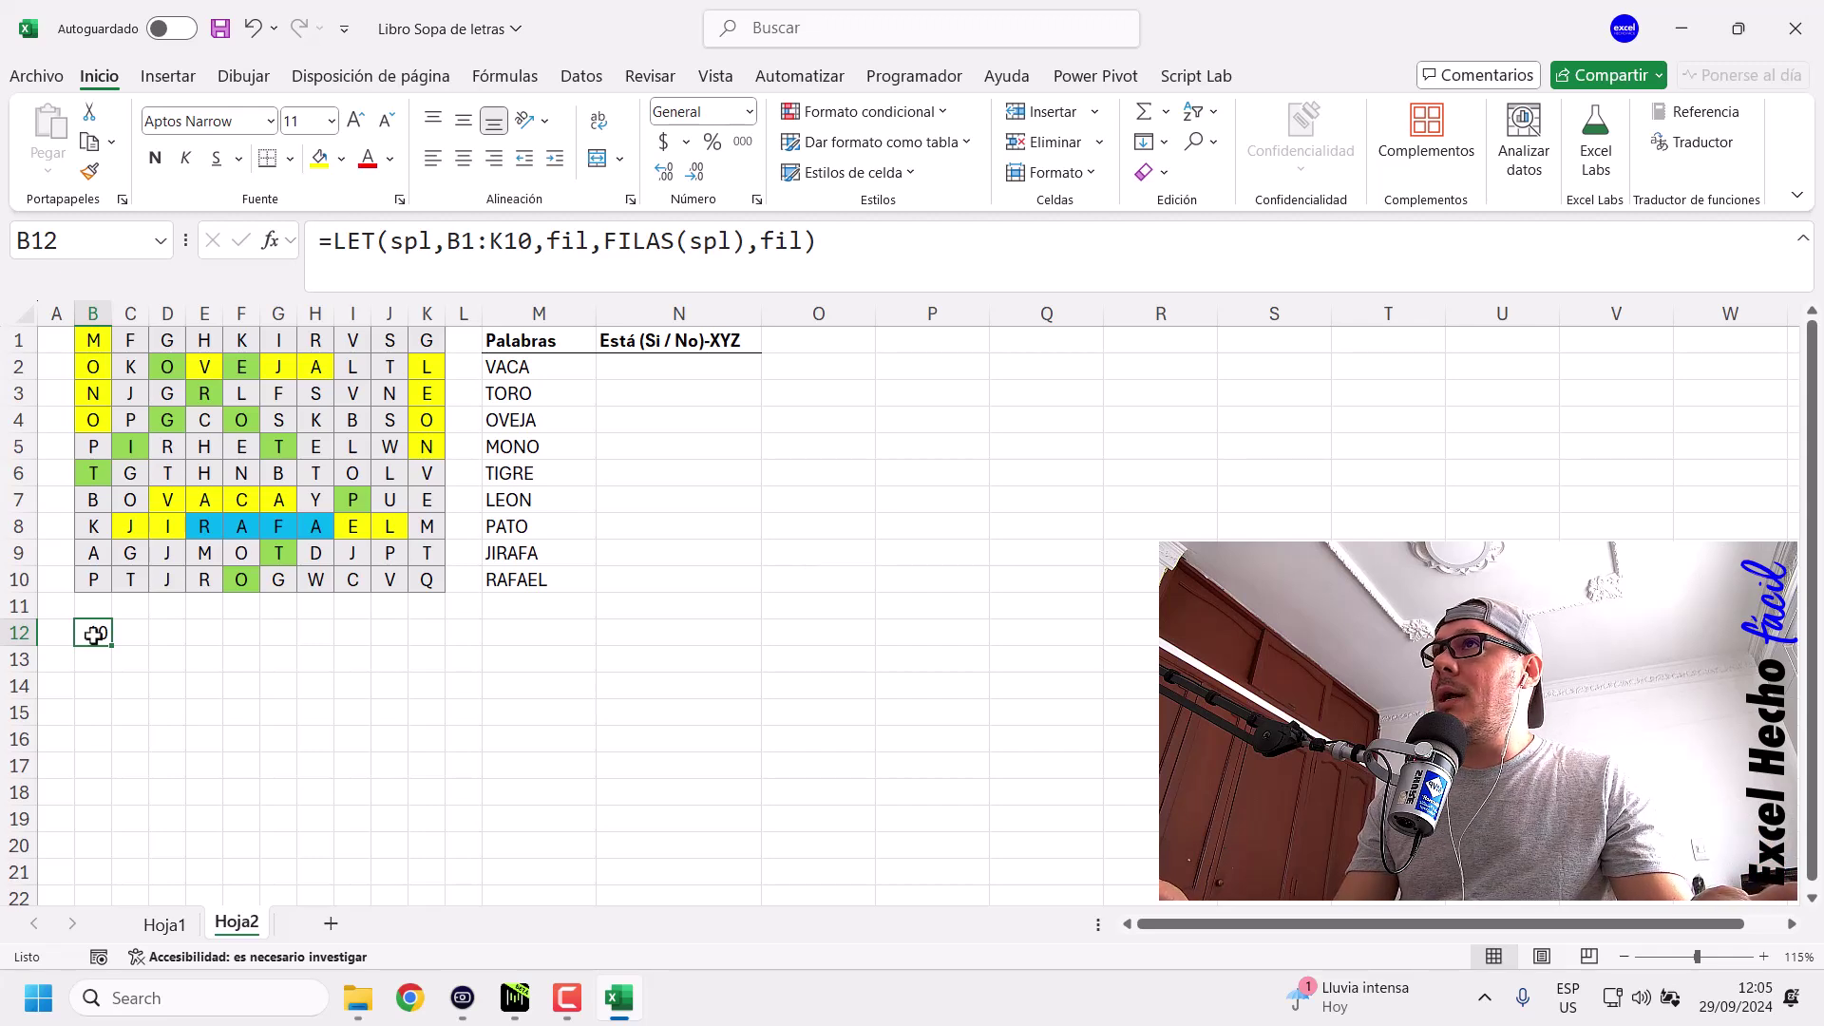
Replace the final fil result in B12's formula with a new variable sf, starting its definition with the SECUENCIA function.
{"action": "left_click_drag", "start_coordinate": [590, 240], "coordinate": [546, 240]}
{"action": "left_click", "coordinate": [879, 245]}
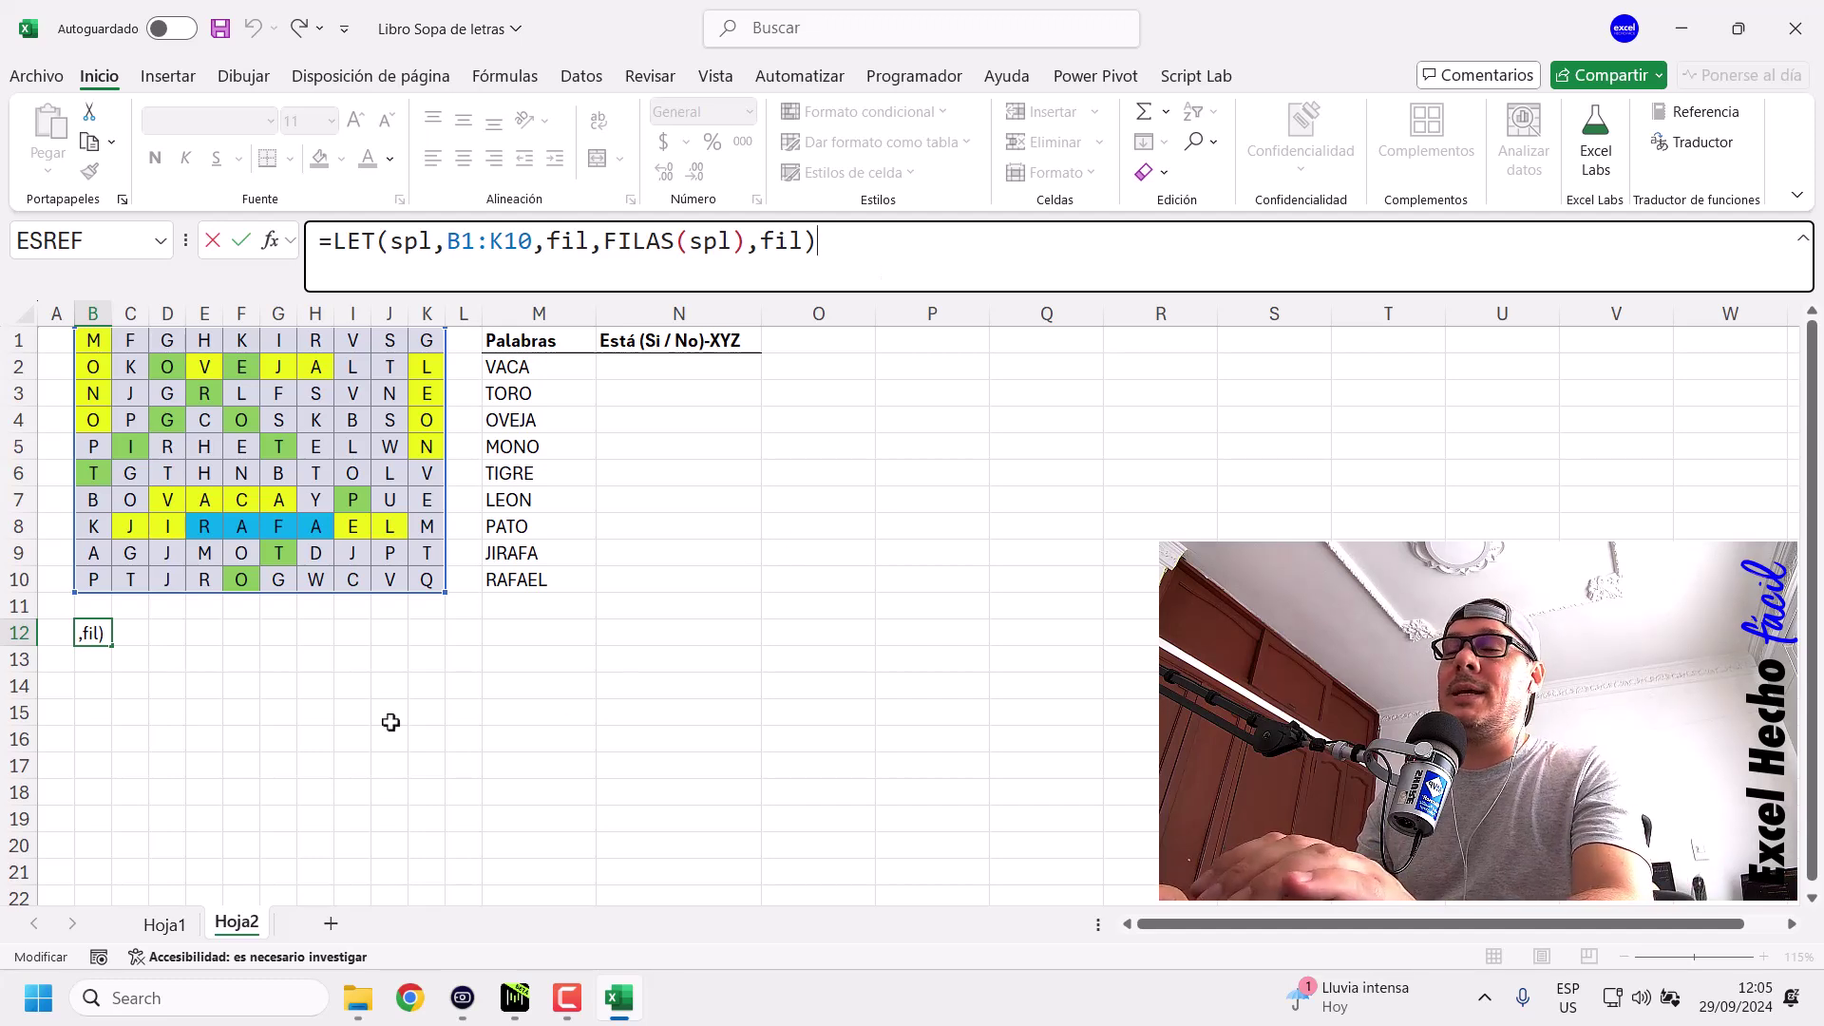
{"action": "key", "text": "BackSpace"}
{"action": "key", "text": "BackSpace"}
{"action": "key", "text": "BackSpace"}
{"action": "key", "text": "BackSpace"}
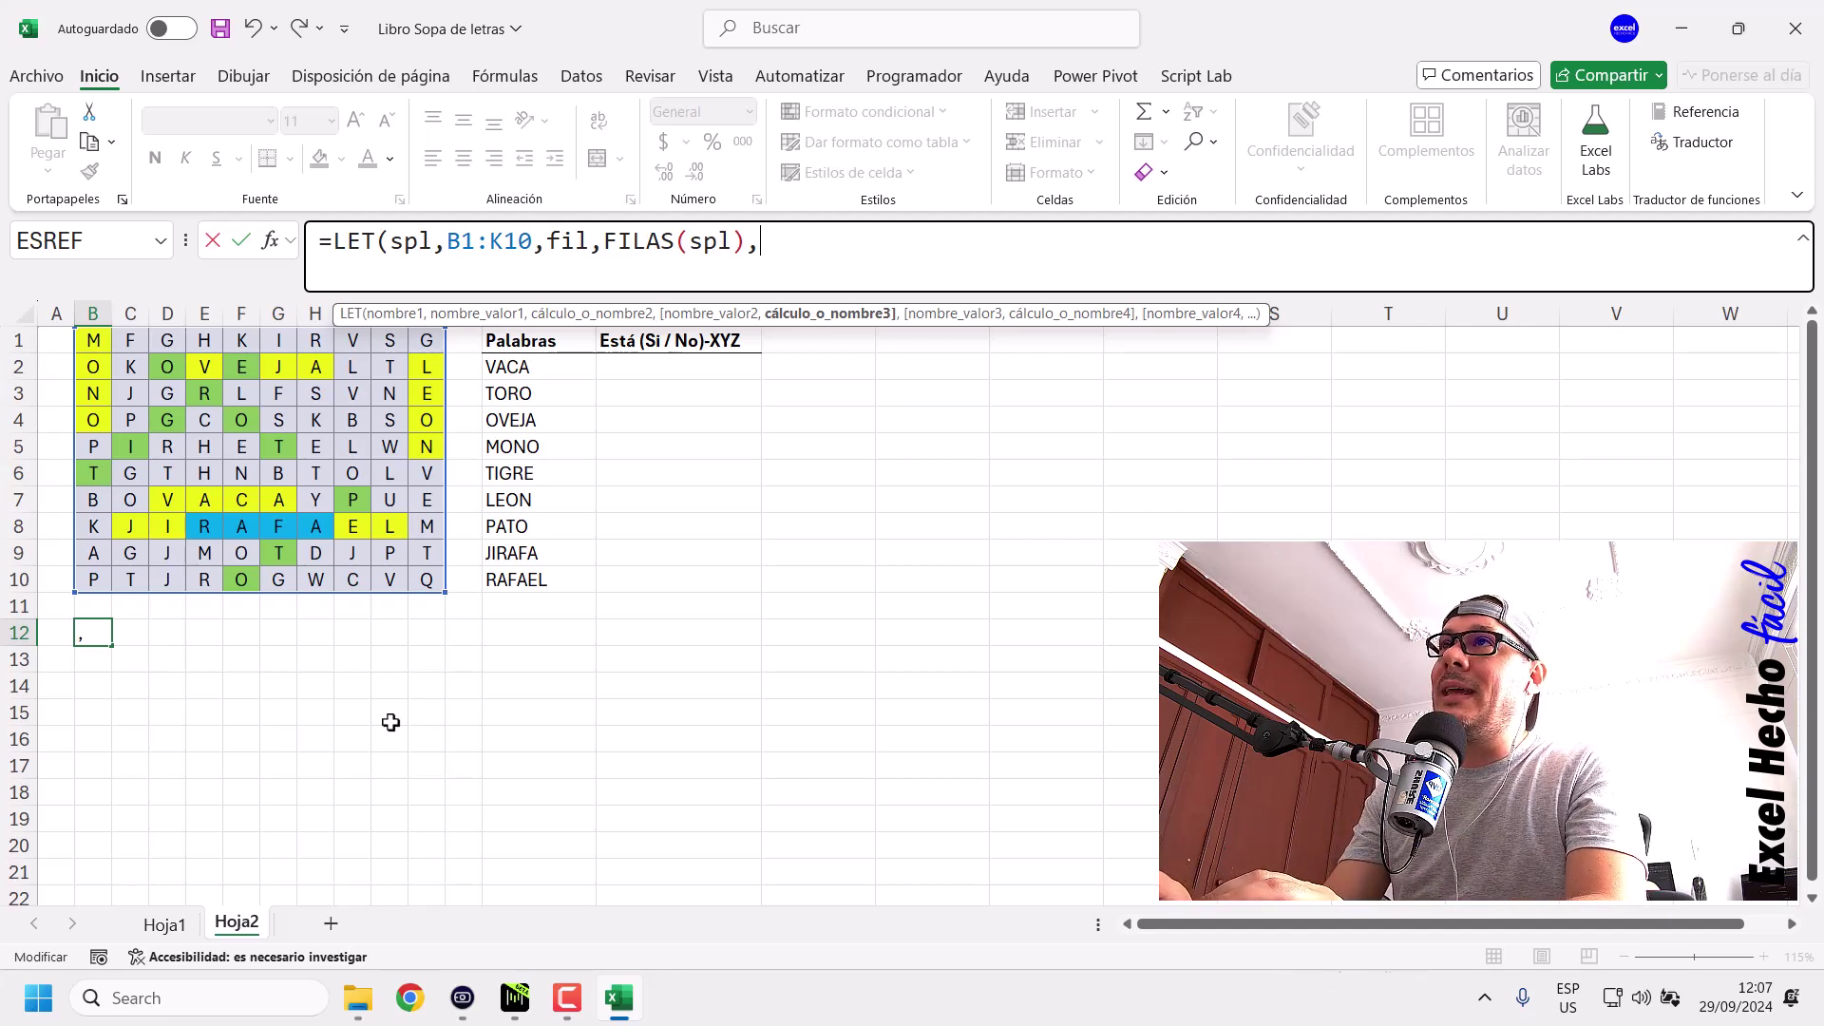
{"action": "type", "text": "sf,"}
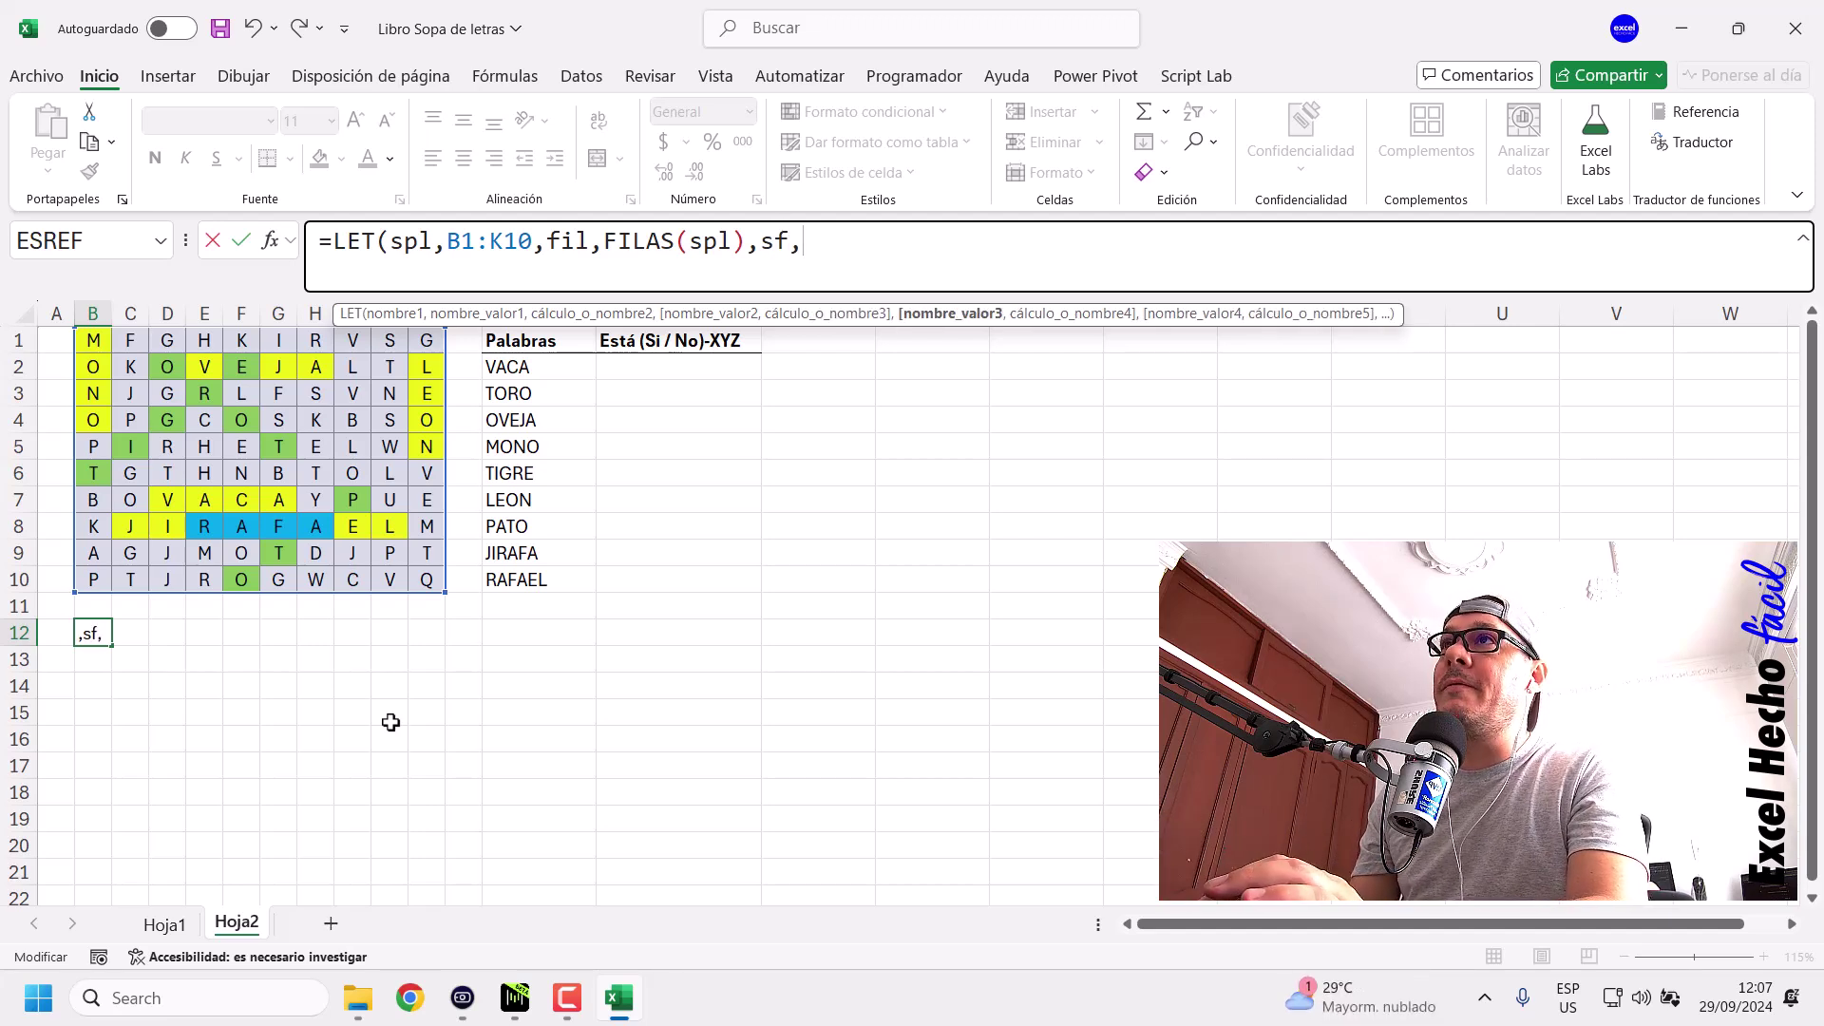
{"action": "type", "text": "secu"}
{"action": "key", "text": "Tab"}
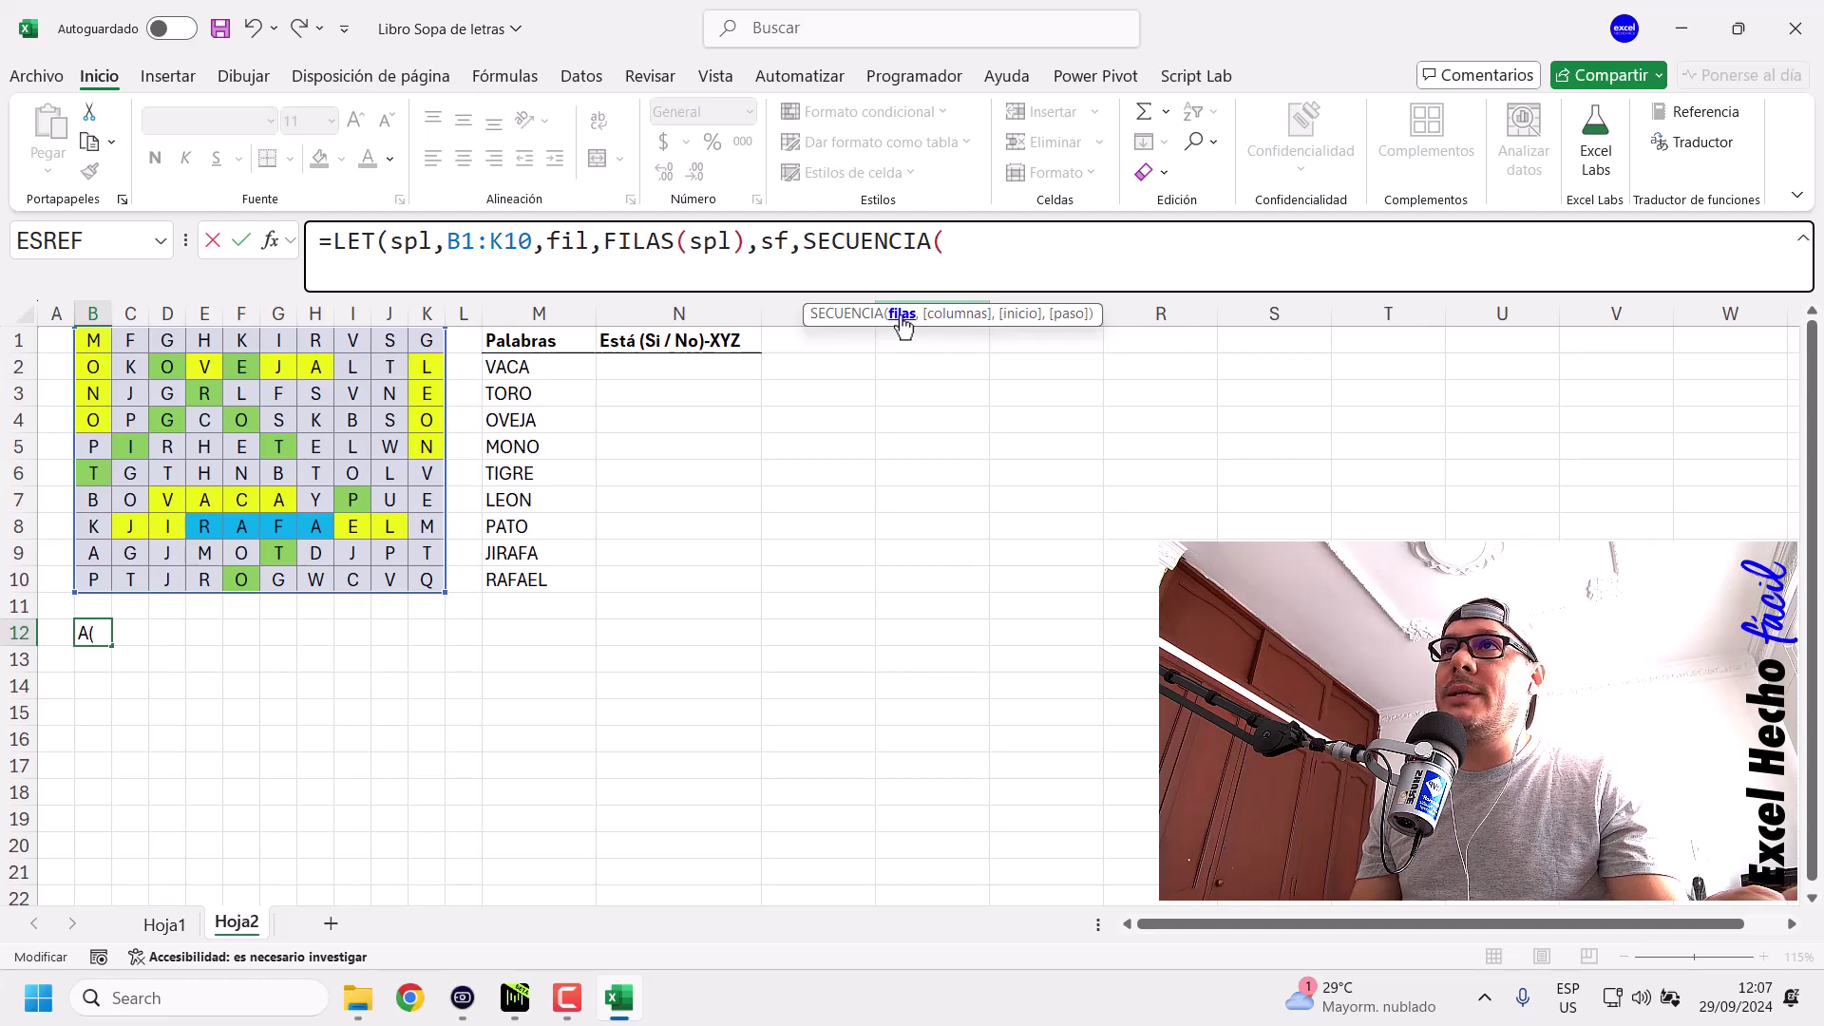
{"action": "type", "text": ","}
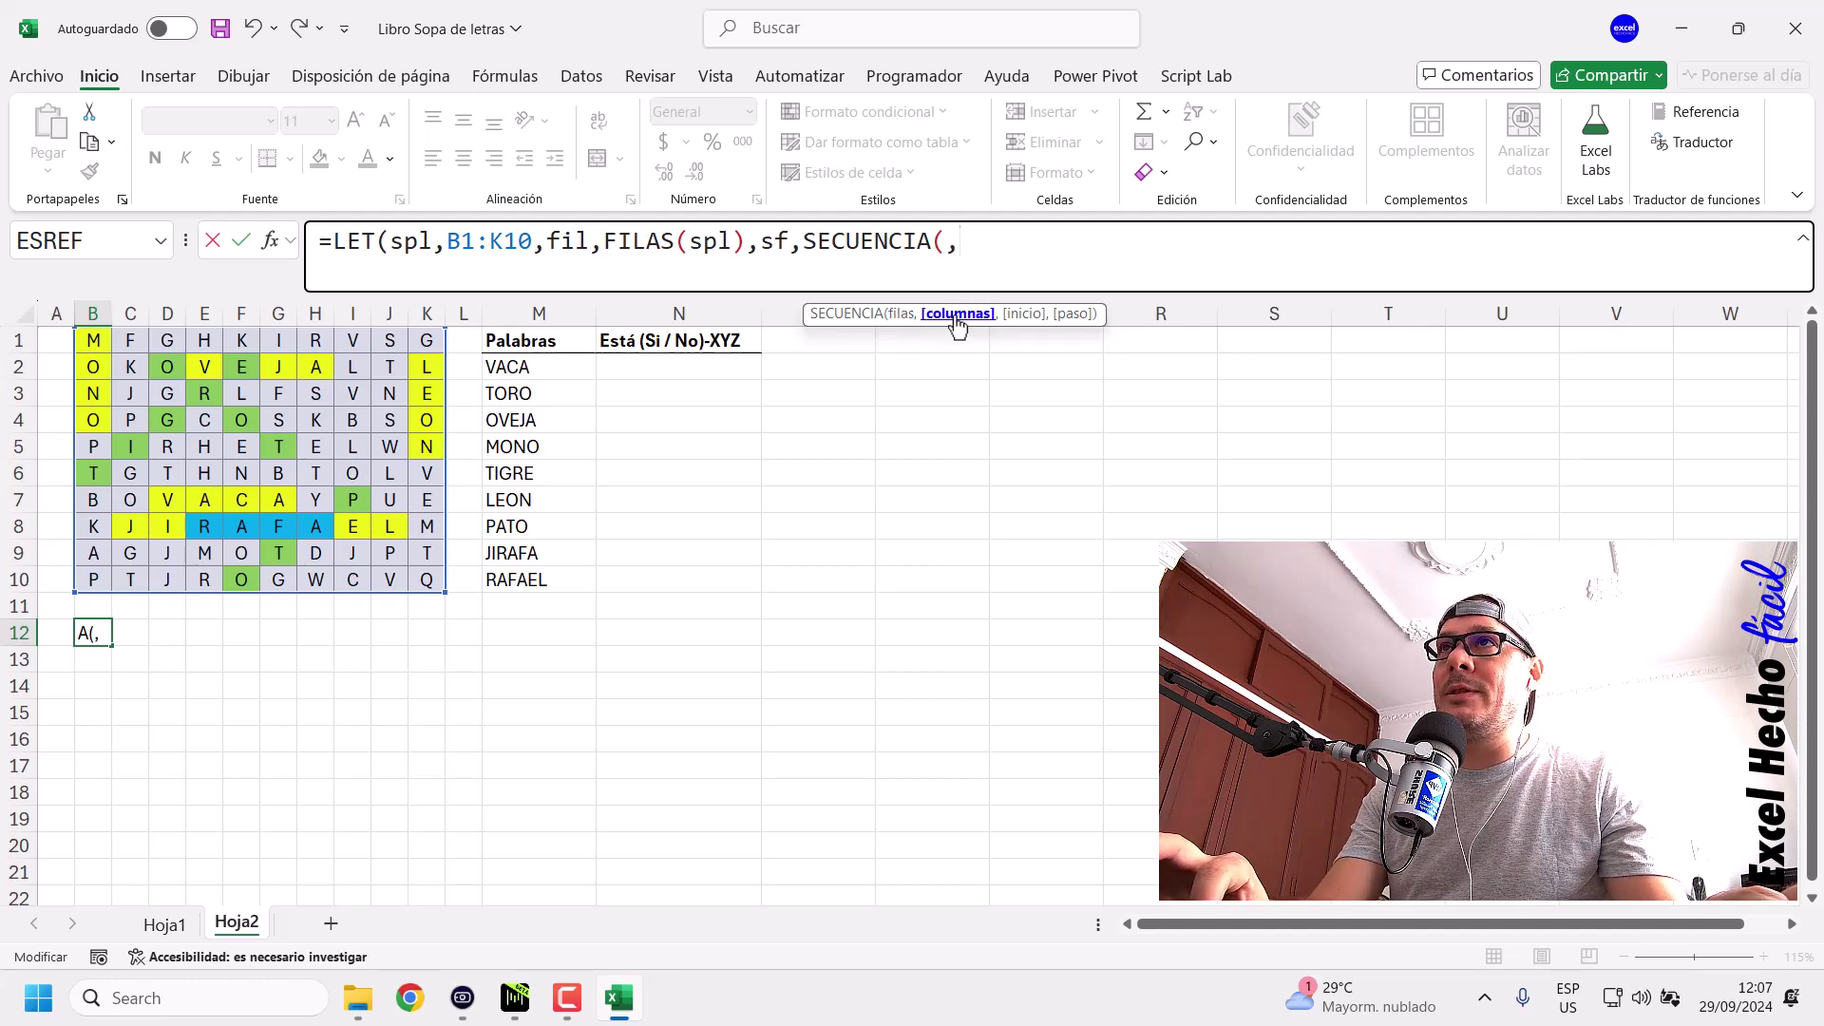
{"action": "key", "text": "BackSpace"}
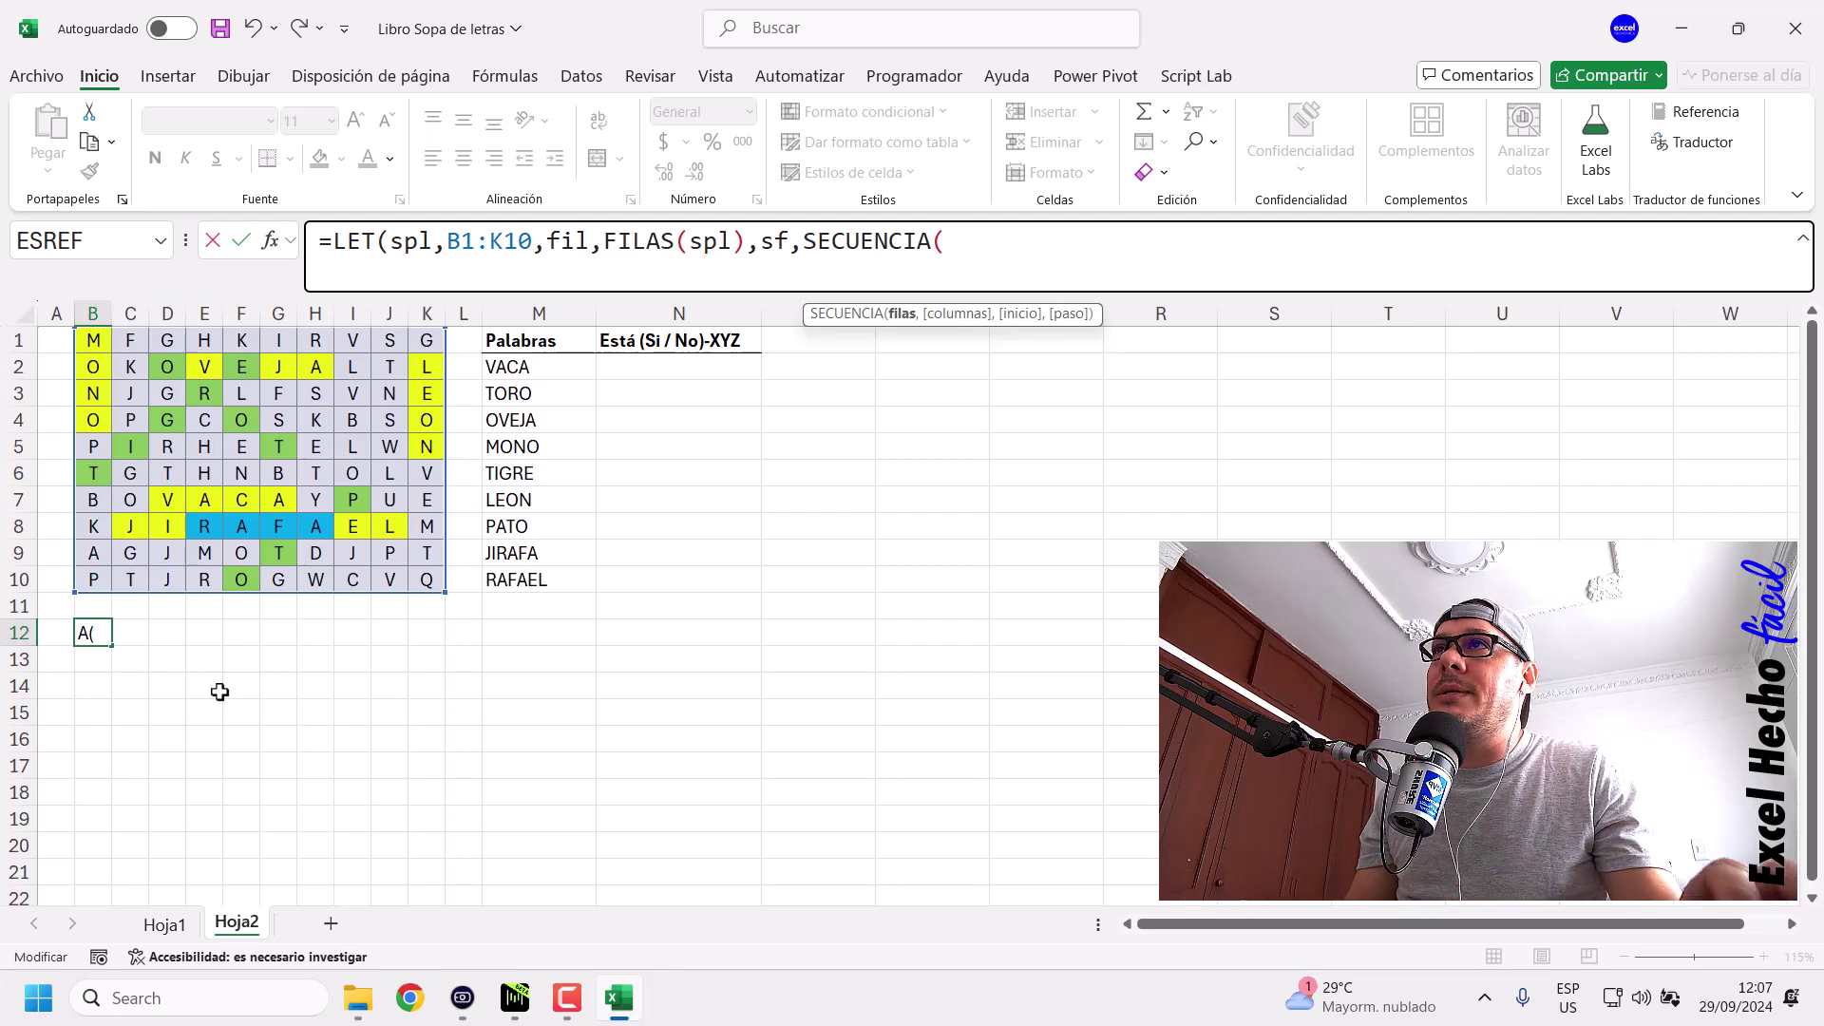
Complete sf as SECUENCIA(fil), return sf as the LET result, and commit the formula in B12.
{"action": "left_click_drag", "start_coordinate": [766, 240], "coordinate": [759, 243]}
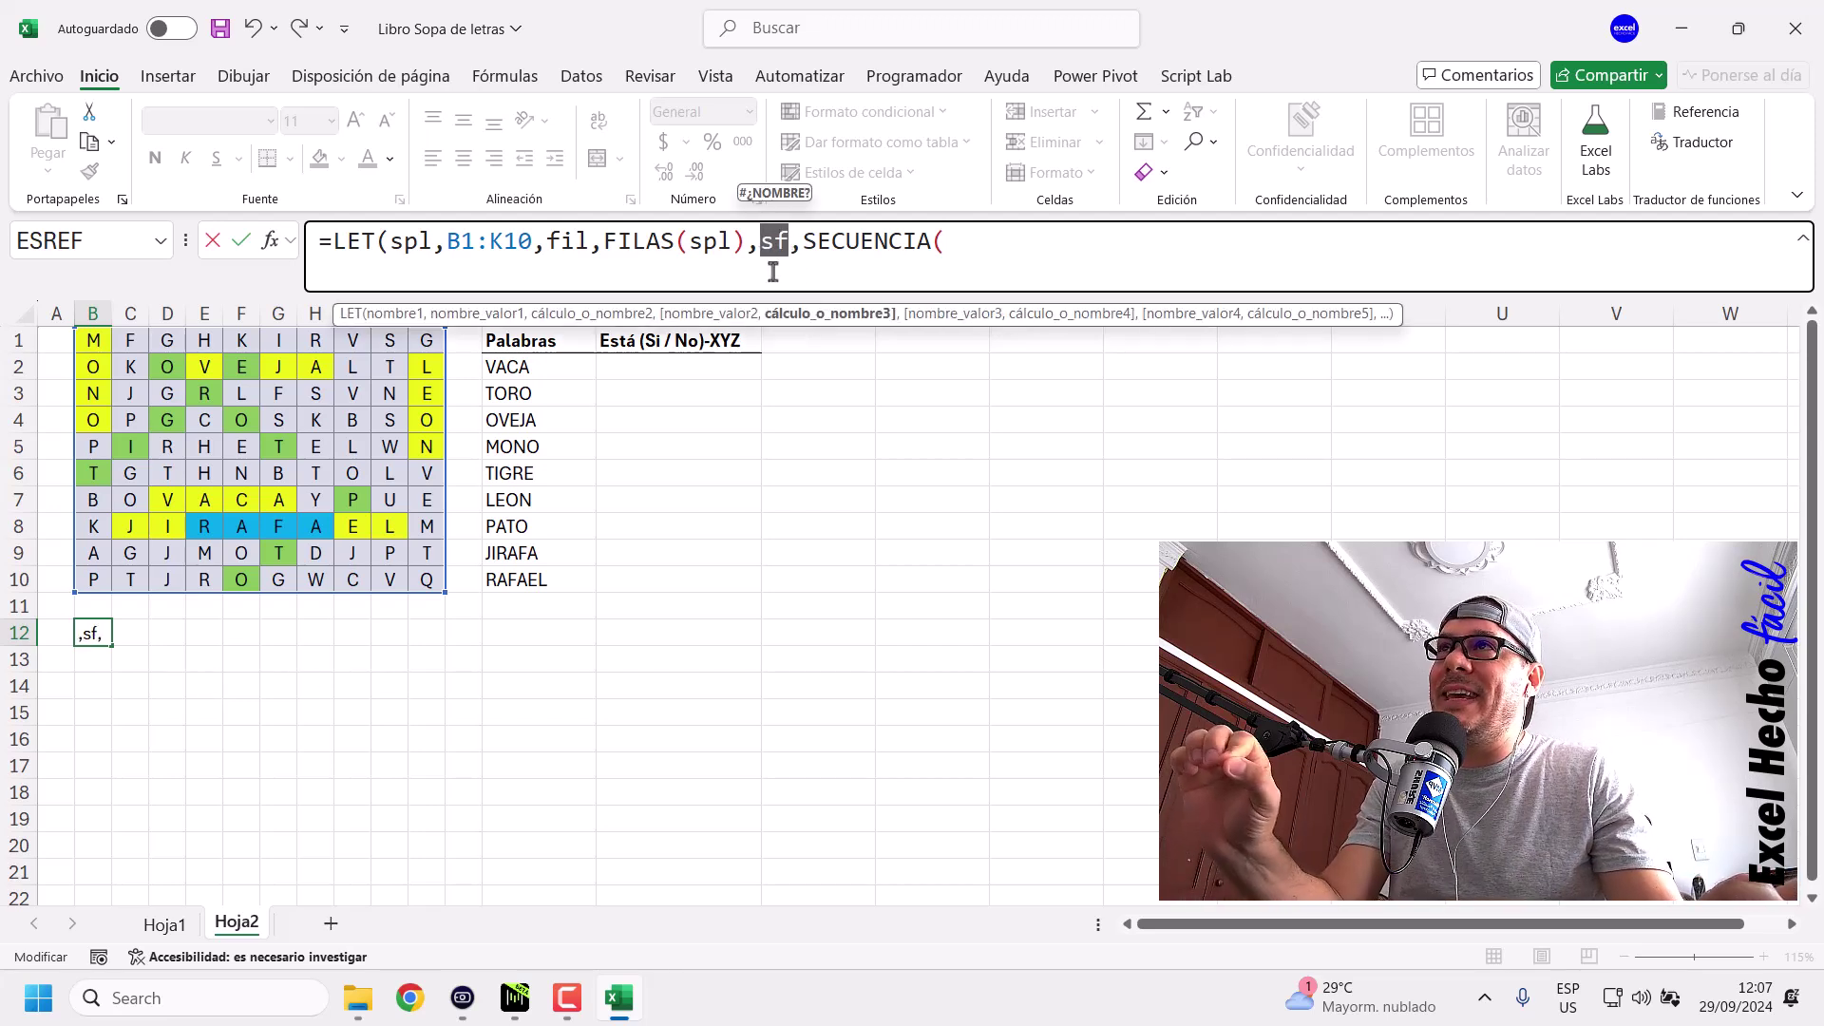
{"action": "left_click_drag", "start_coordinate": [760, 243], "coordinate": [944, 244]}
{"action": "left_click", "coordinate": [944, 249]}
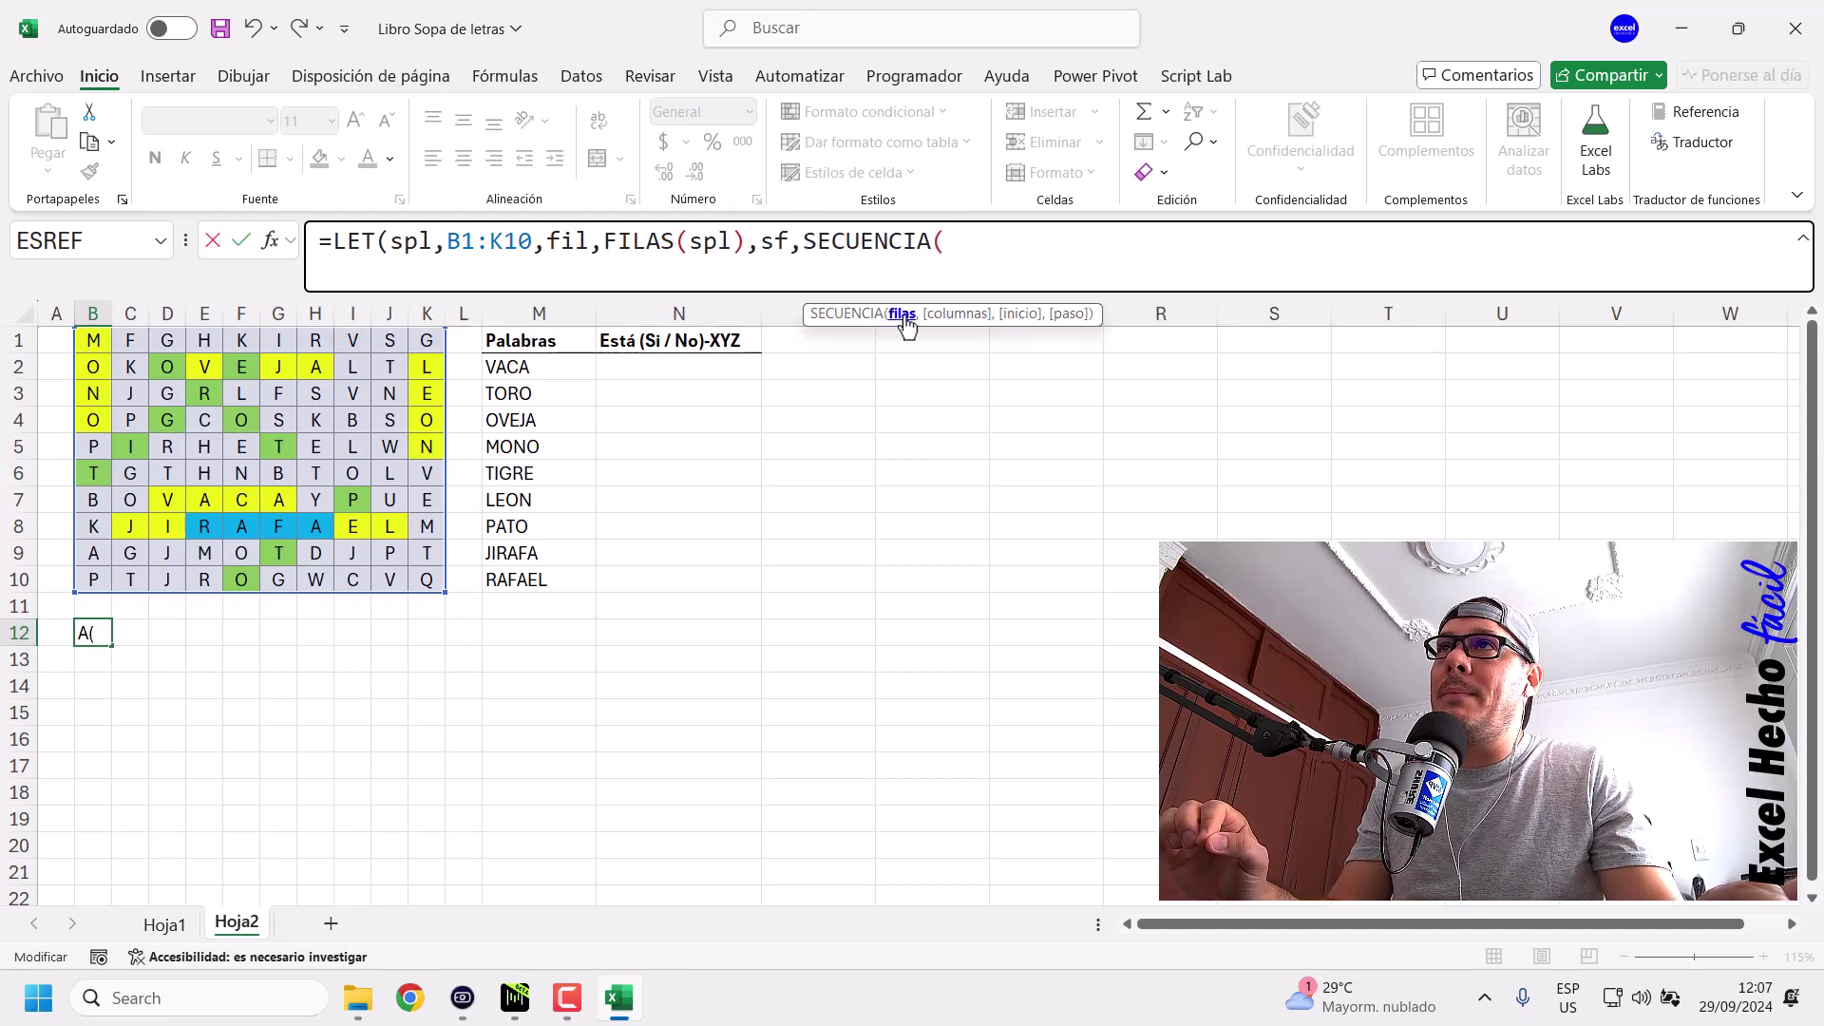
{"action": "left_click_drag", "start_coordinate": [908, 326], "coordinate": [901, 294]}
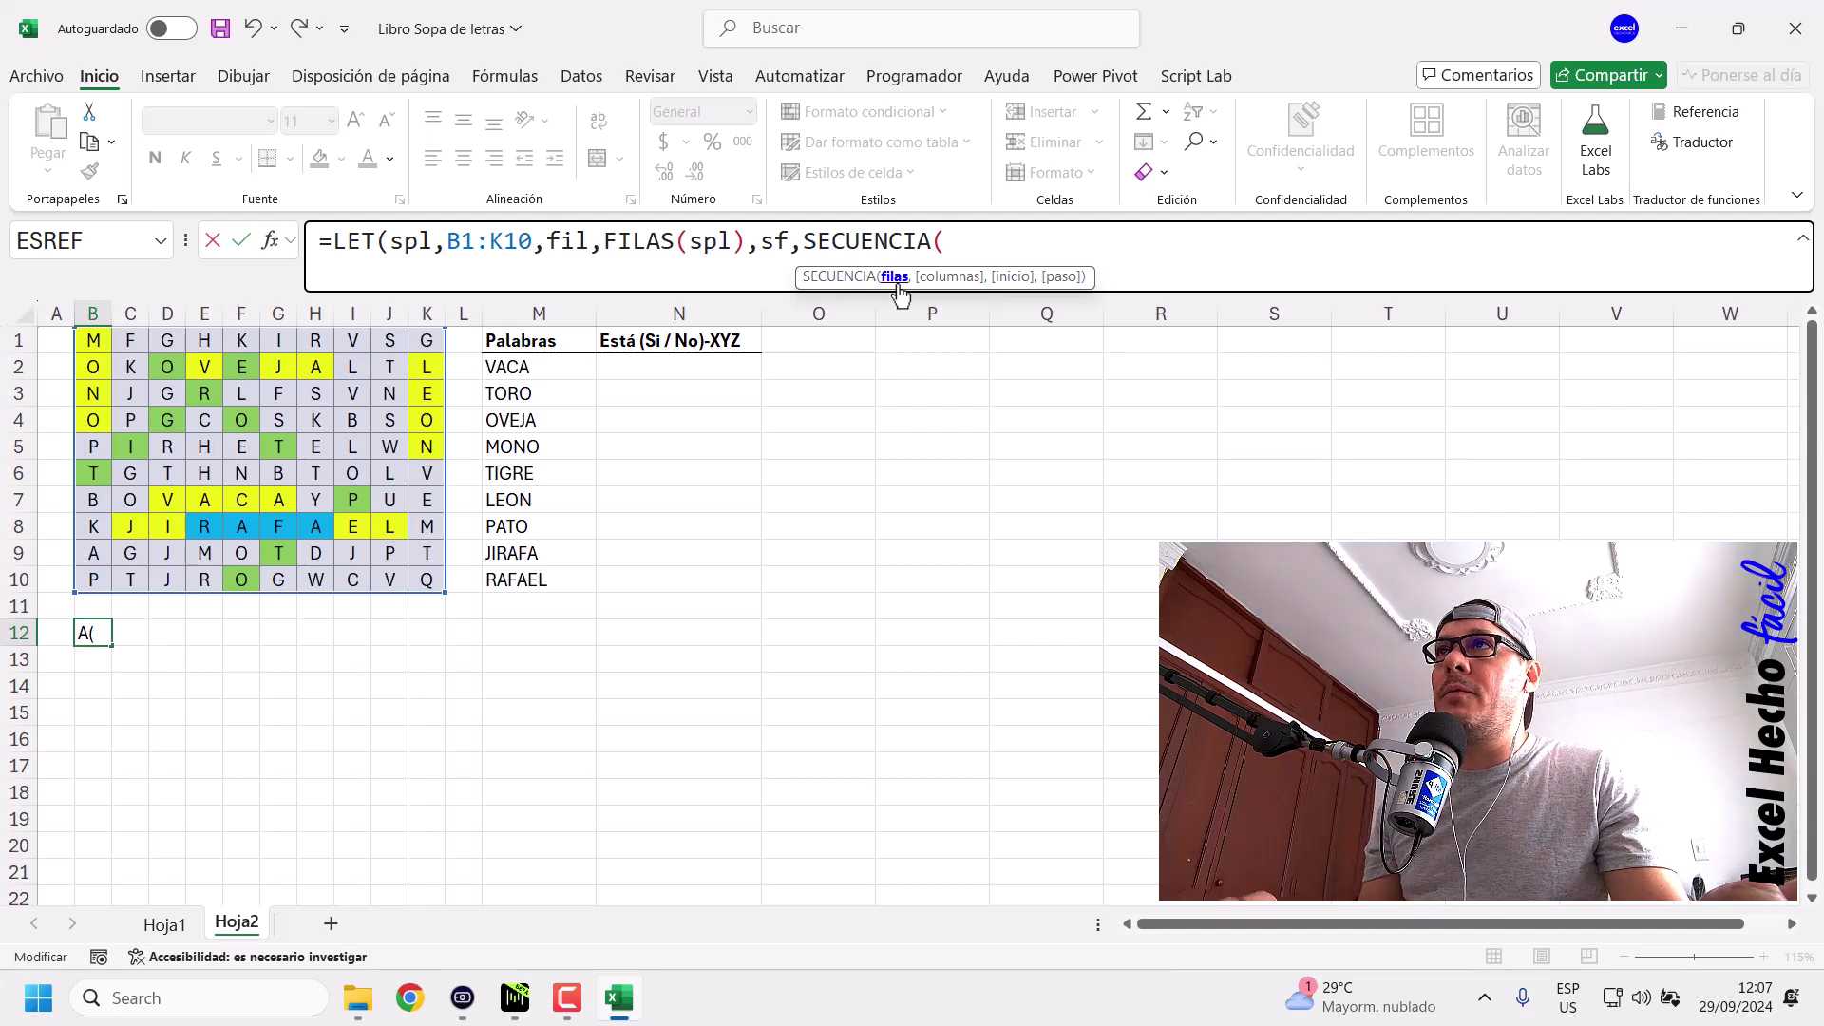
{"action": "type", "text": "f"}
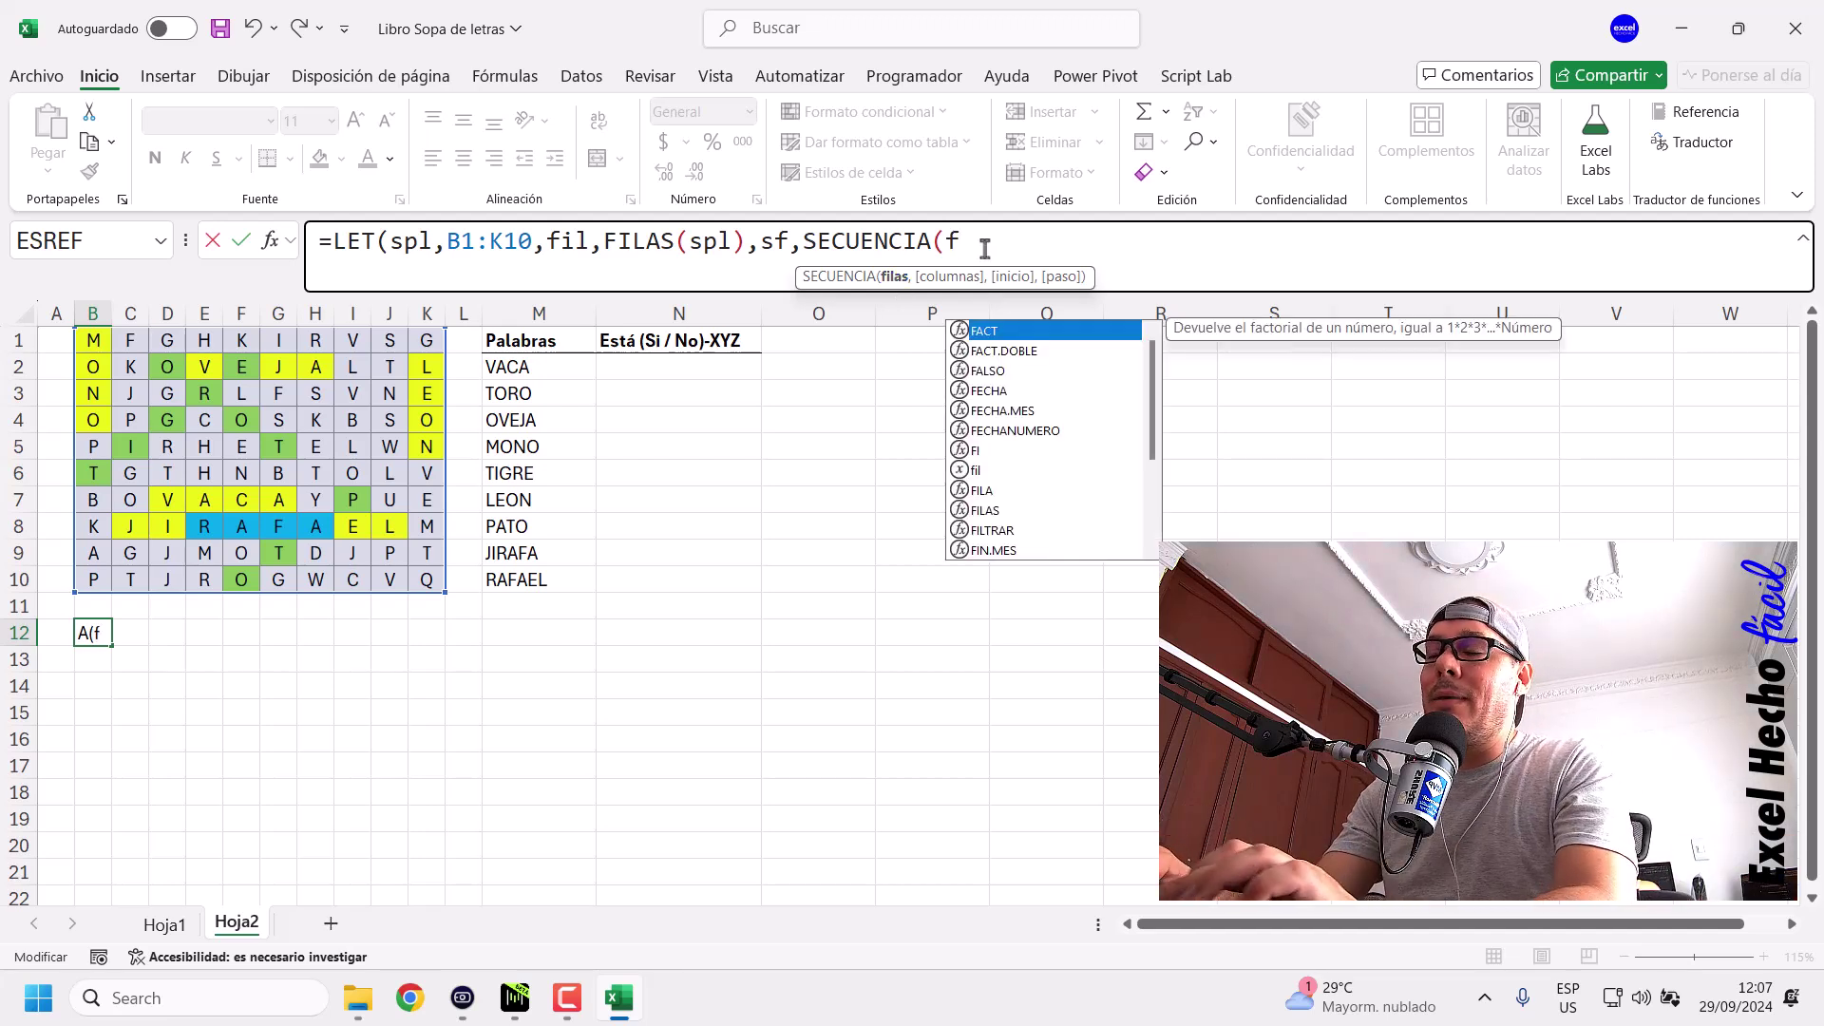
{"action": "type", "text": "il),"}
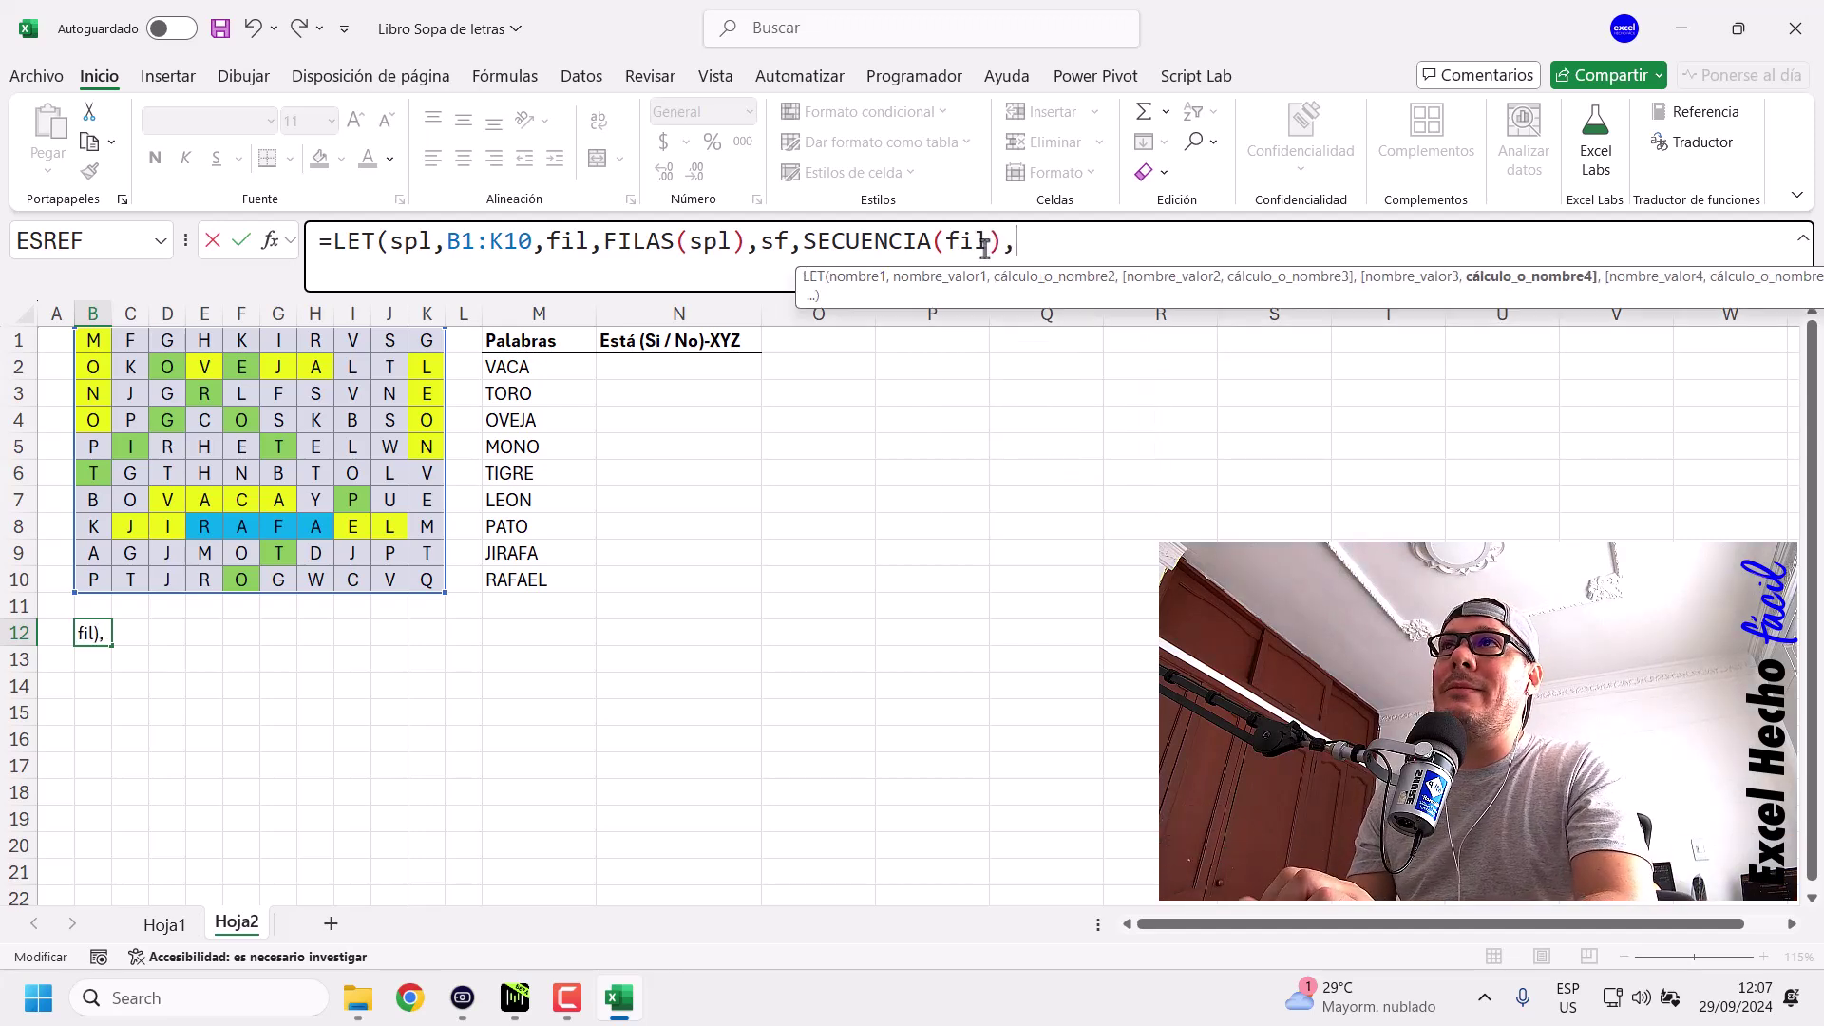
{"action": "type", "text": "sf)"}
{"action": "key", "text": "Return"}
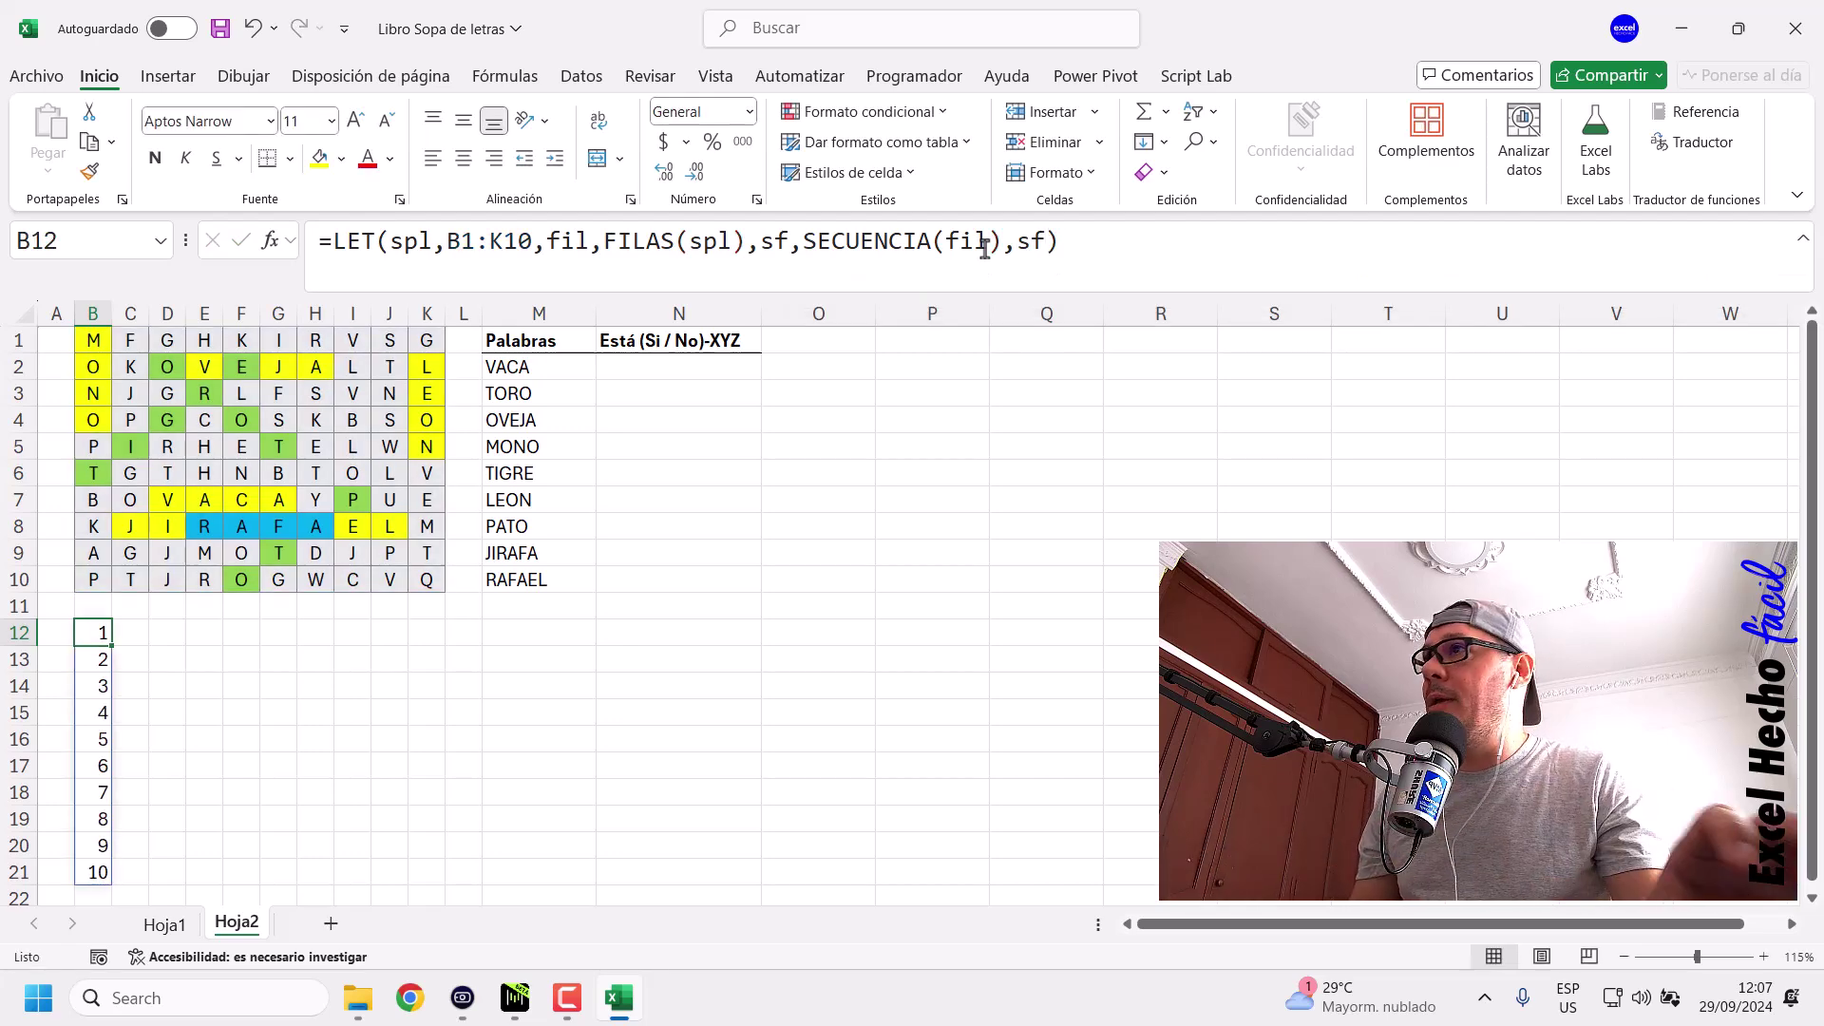
Examine the spilled sequence below the grid by matching numbers 1, 2, 3 and 10 with their grid rows, ending on B12.
{"action": "left_click_drag", "start_coordinate": [90, 628], "coordinate": [91, 869]}
{"action": "left_click", "coordinate": [91, 634]}
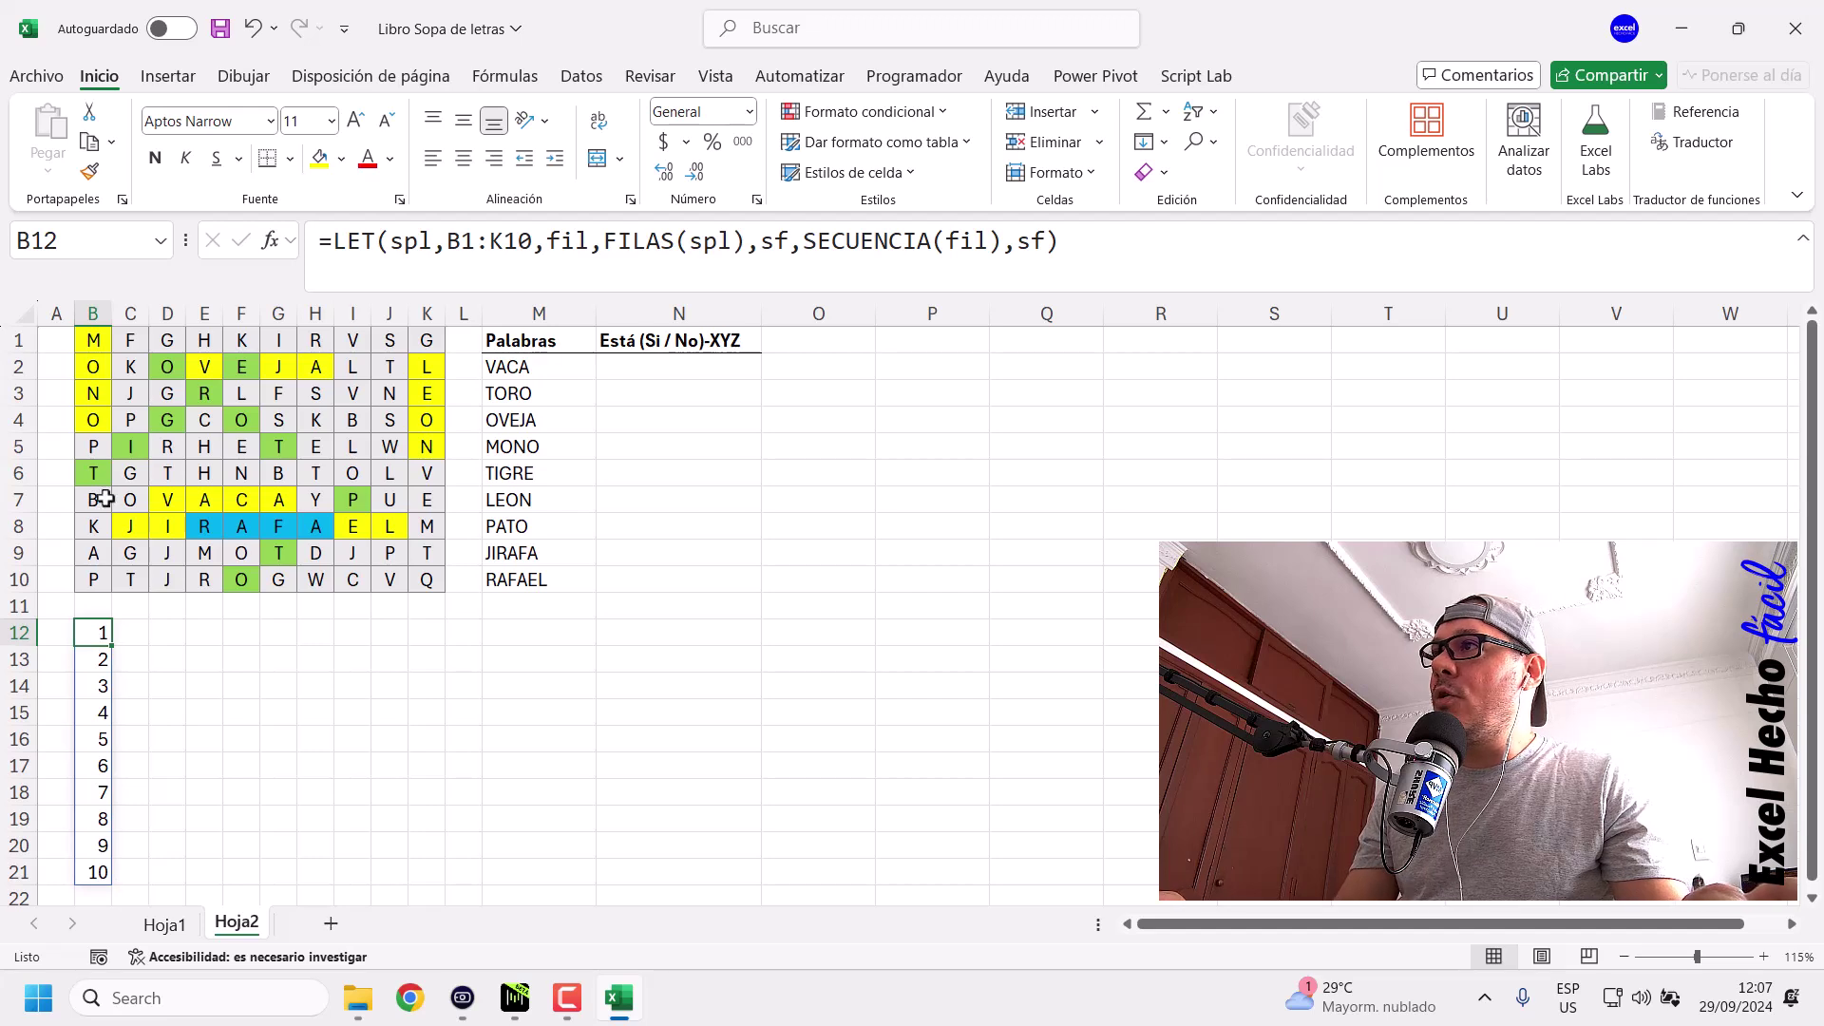
{"action": "left_click_drag", "start_coordinate": [84, 342], "coordinate": [426, 341]}
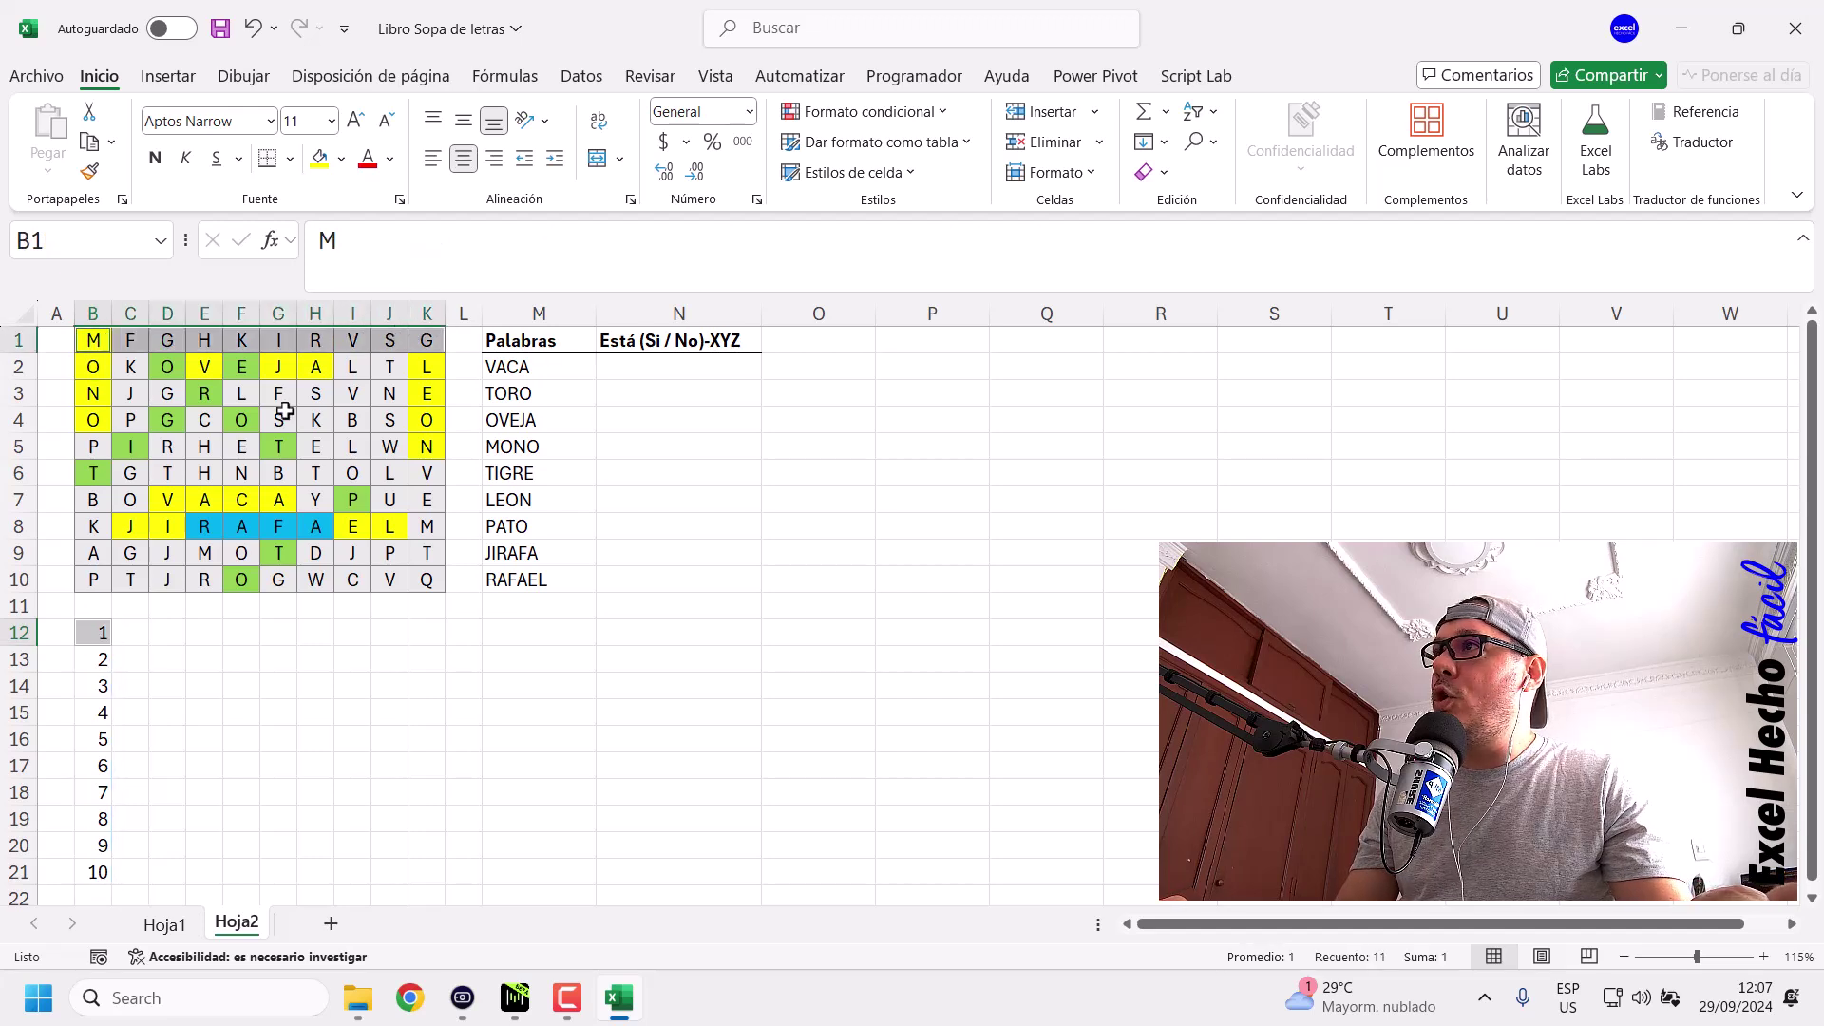
{"action": "left_click", "coordinate": [96, 657], "text": "ctrl"}
{"action": "left_click_drag", "start_coordinate": [91, 368], "coordinate": [426, 366]}
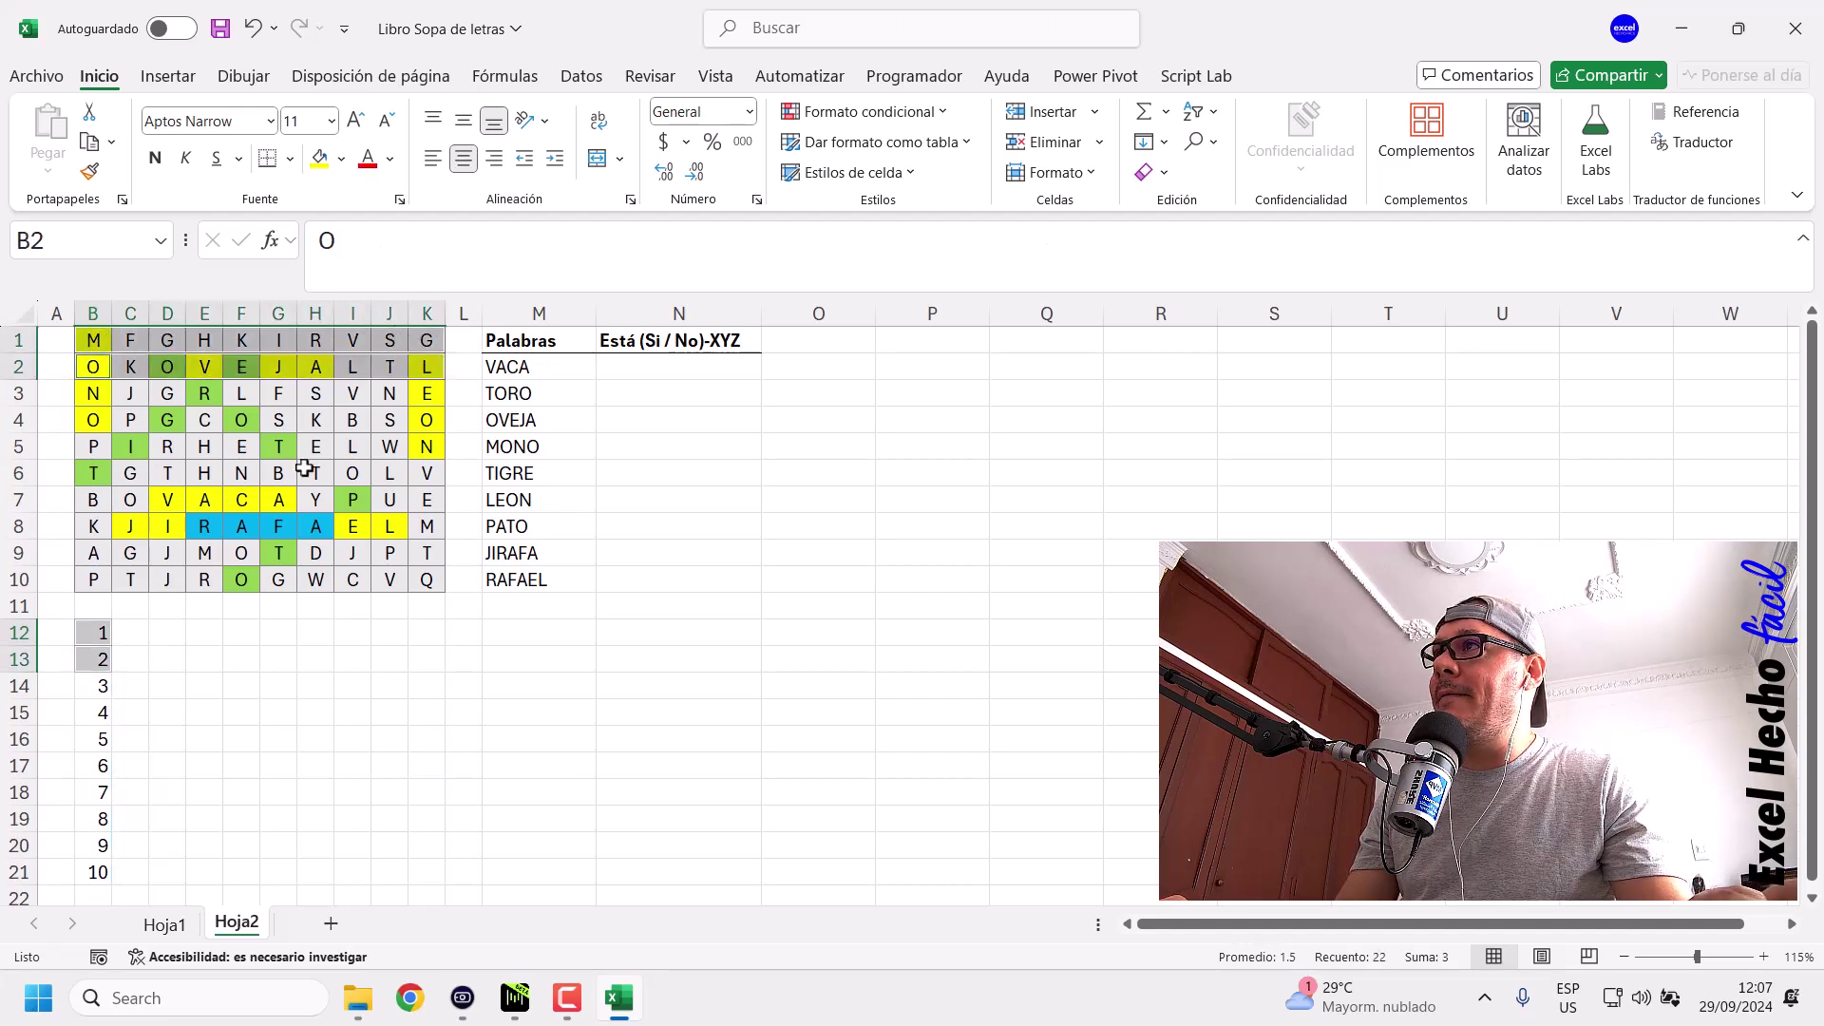
{"action": "left_click", "coordinate": [96, 680], "text": "ctrl"}
{"action": "left_click_drag", "start_coordinate": [97, 399], "coordinate": [427, 393]}
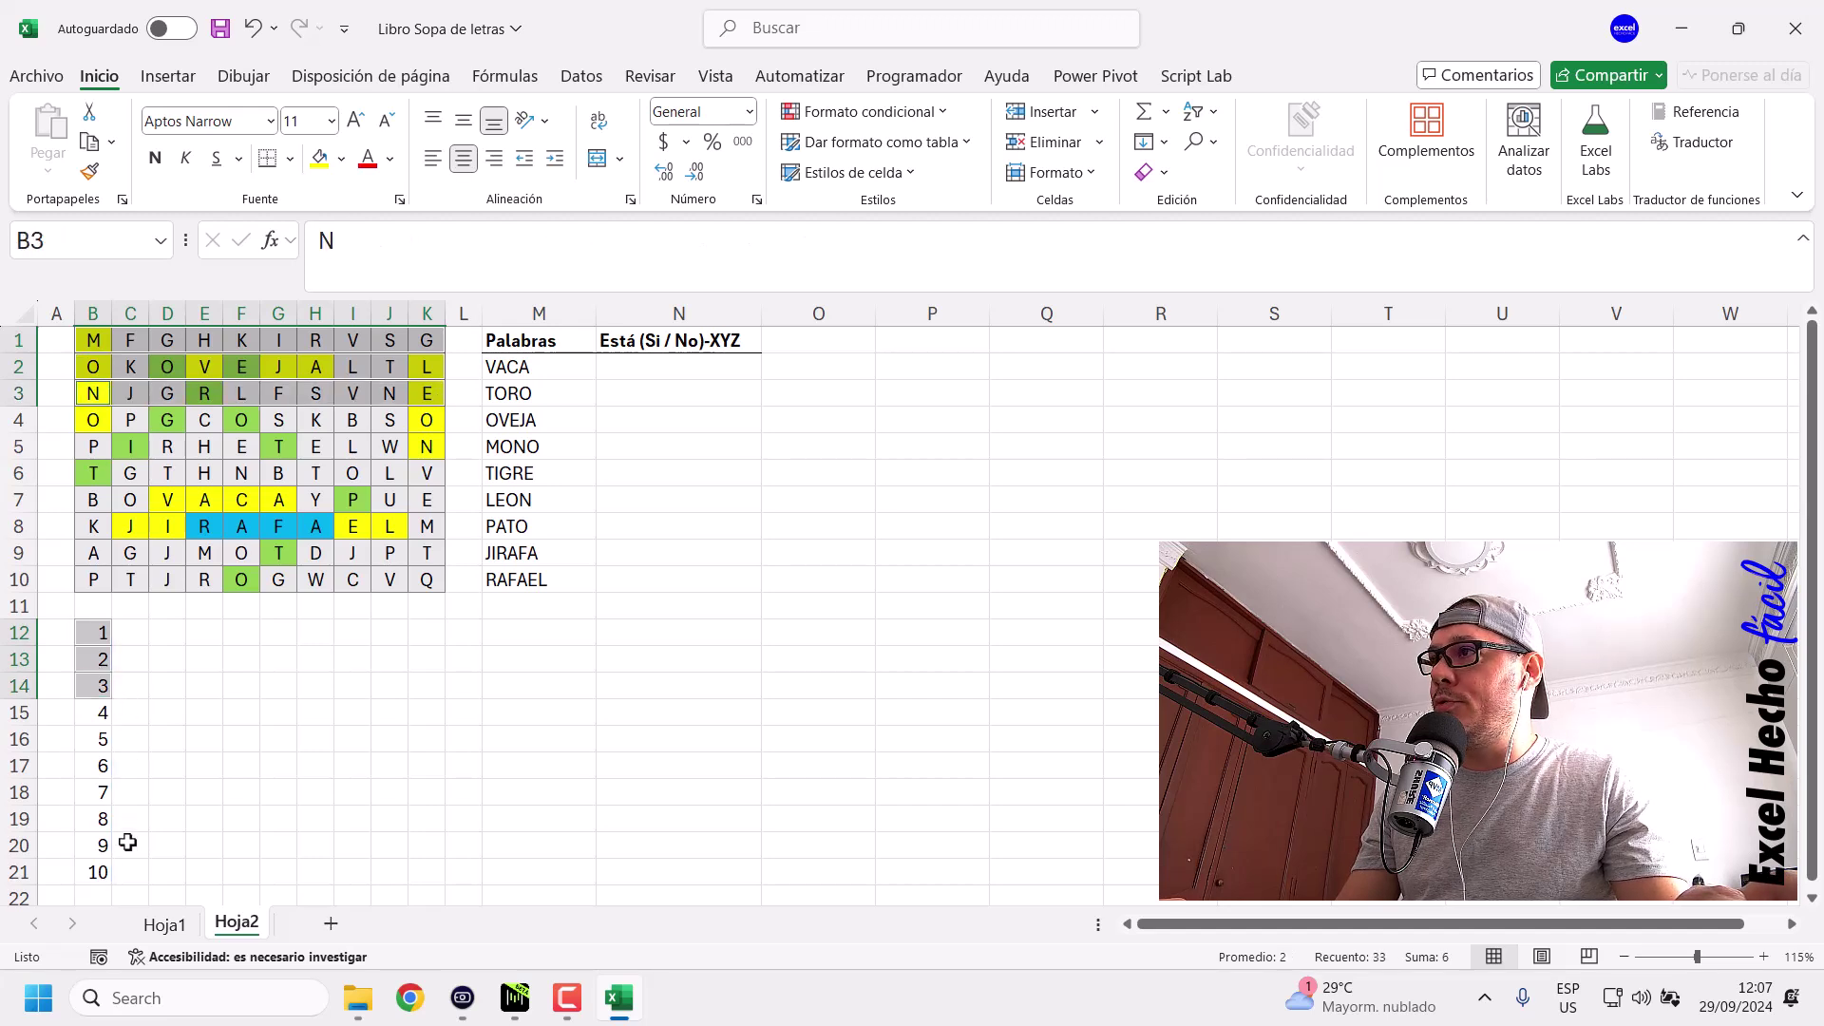
{"action": "left_click", "coordinate": [103, 875], "text": "ctrl"}
{"action": "left_click_drag", "start_coordinate": [88, 575], "coordinate": [420, 577]}
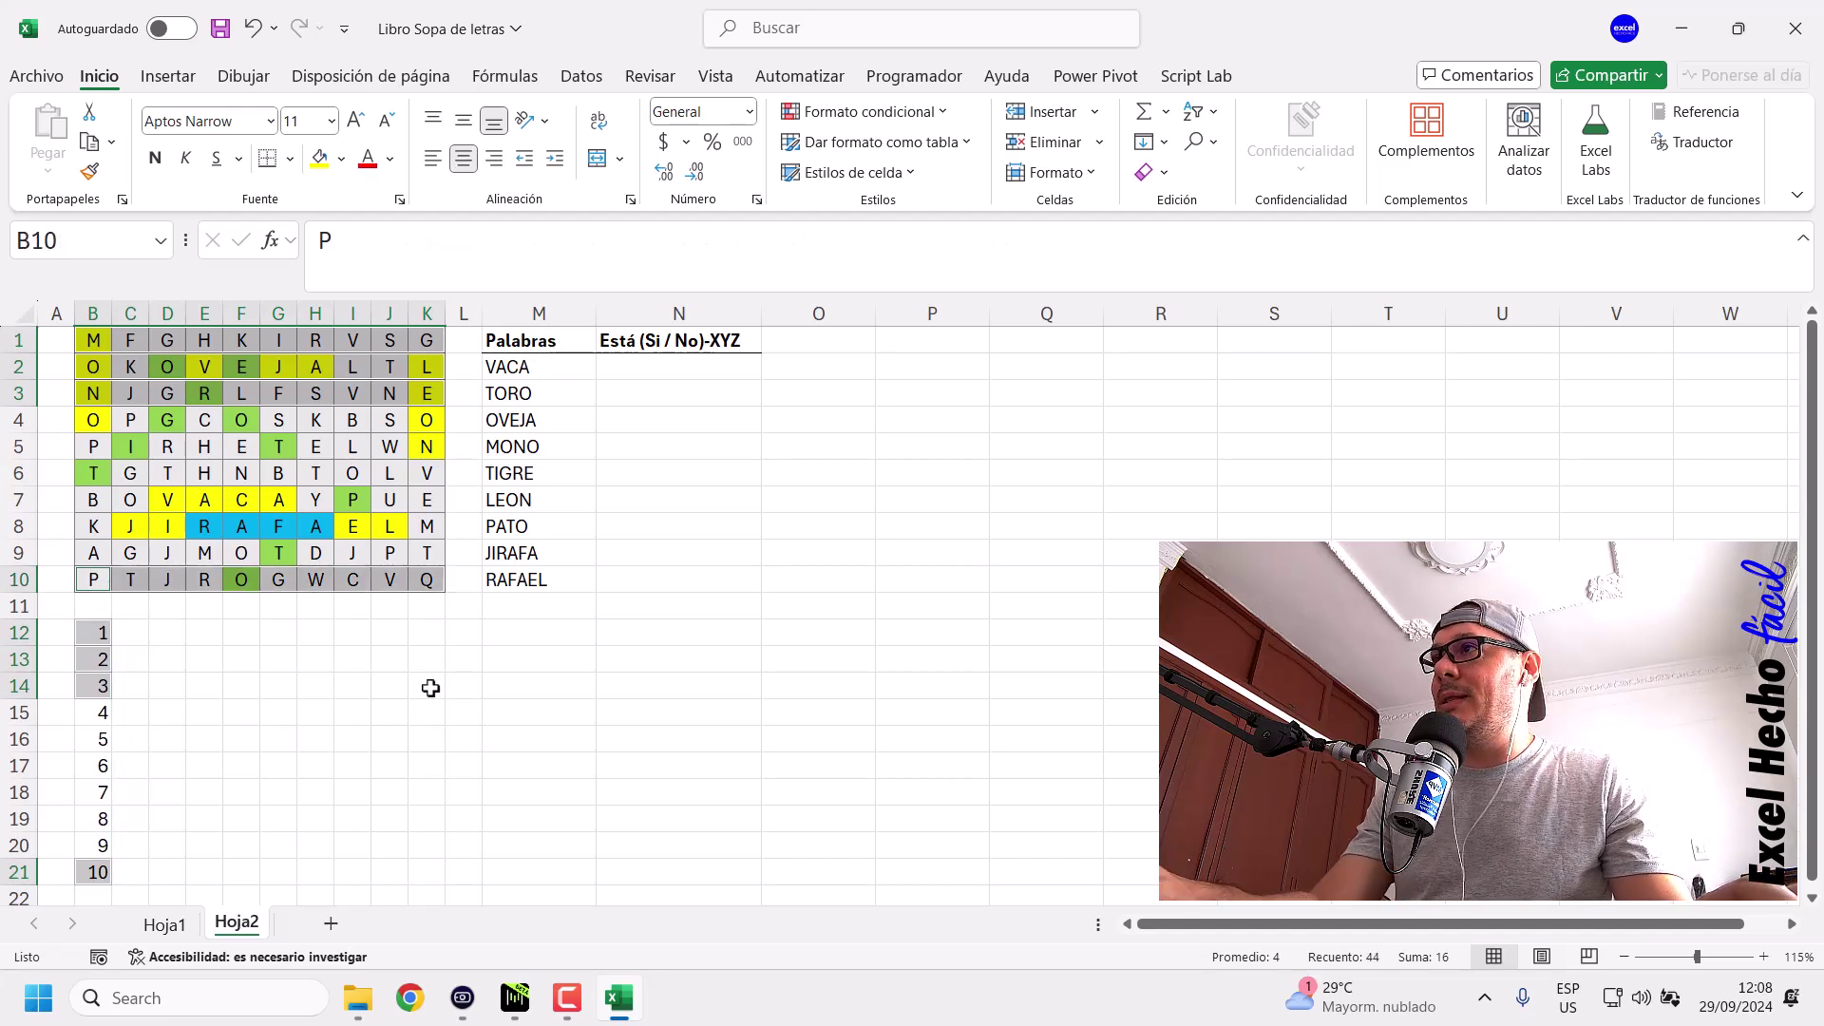
{"action": "left_click", "coordinate": [94, 632]}
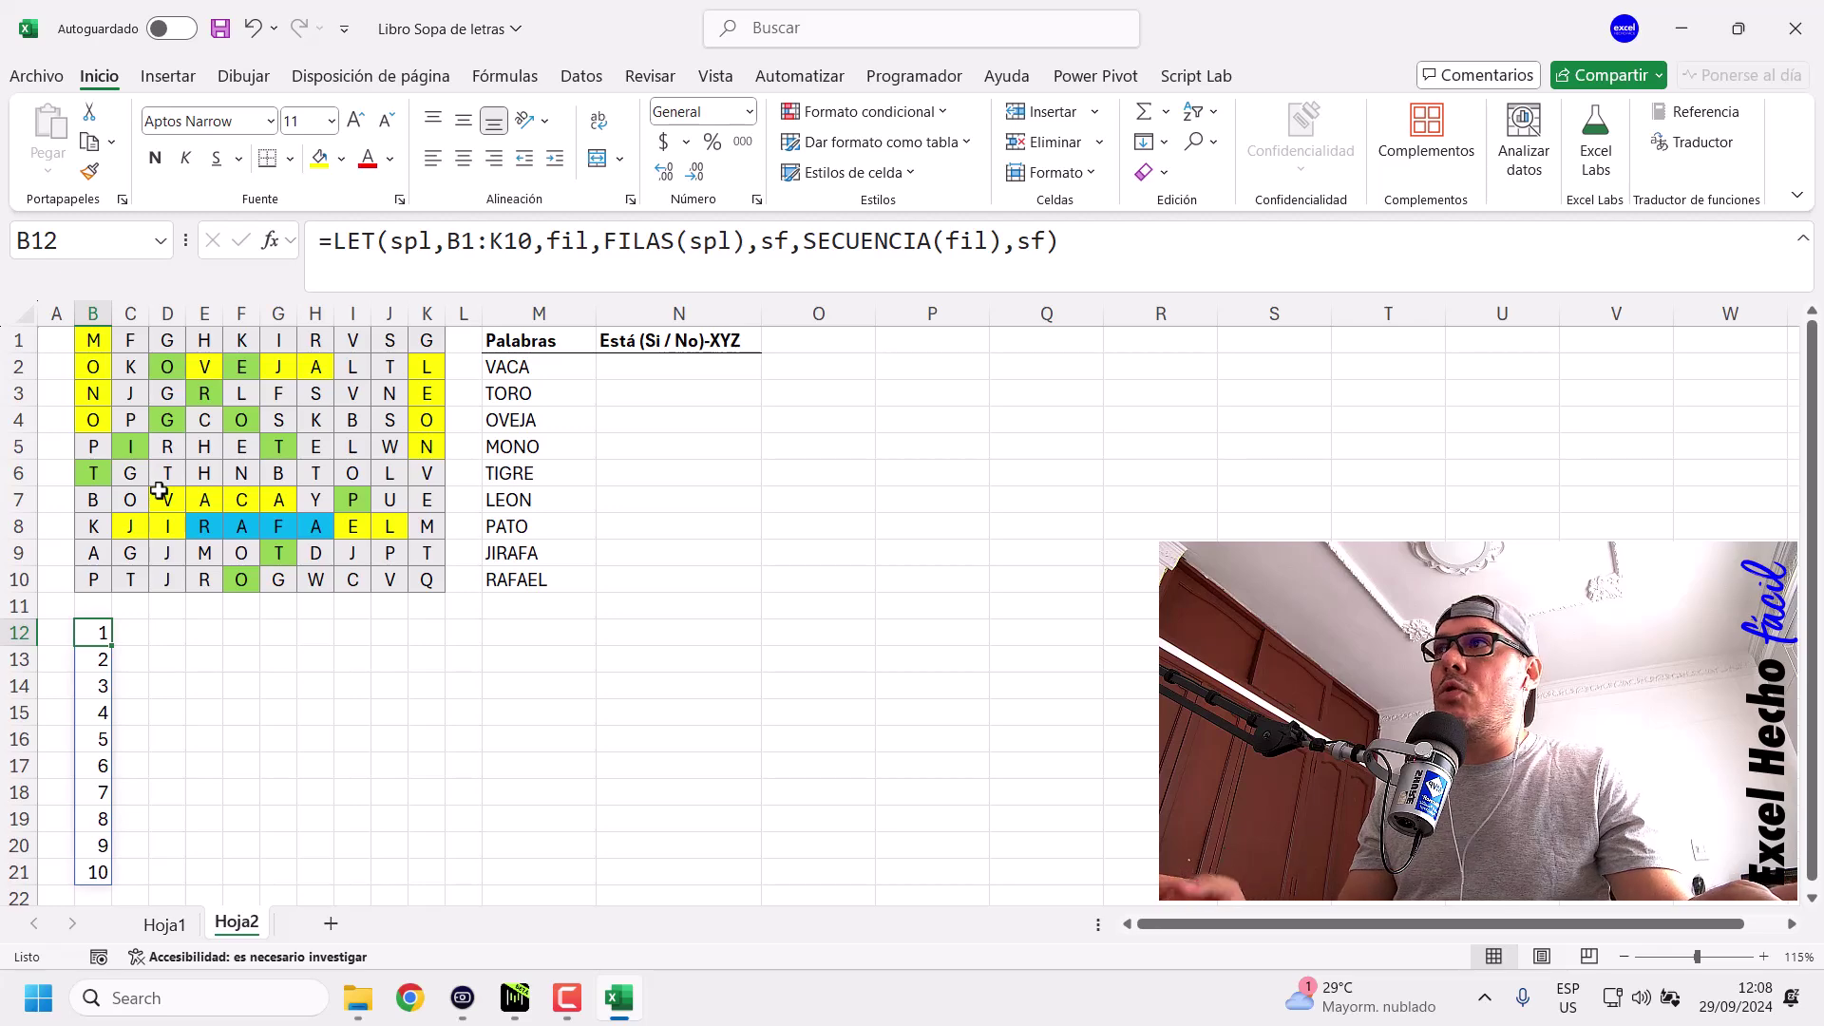
Examine grid rows 7 and 8 and columns K and B as horizontal and vertical word directions, then return to B12.
{"action": "left_click", "coordinate": [1070, 247]}
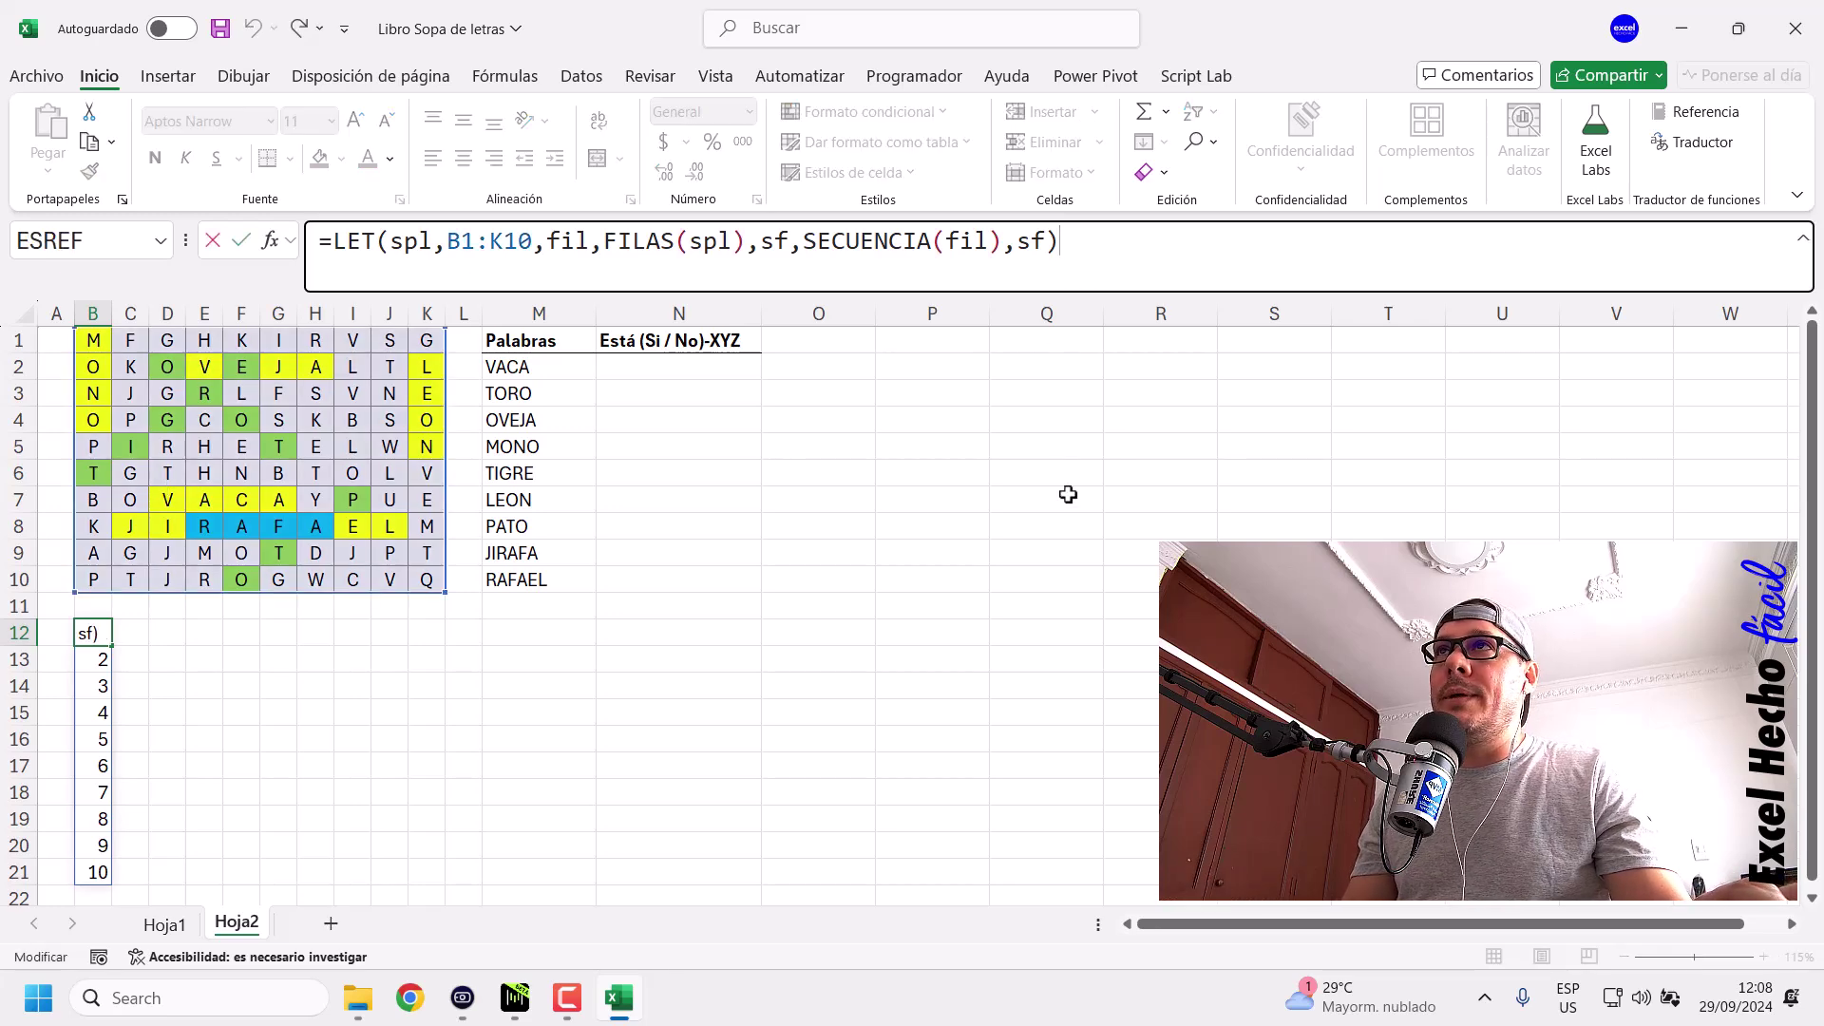
{"action": "key", "text": "ctrl+Return"}
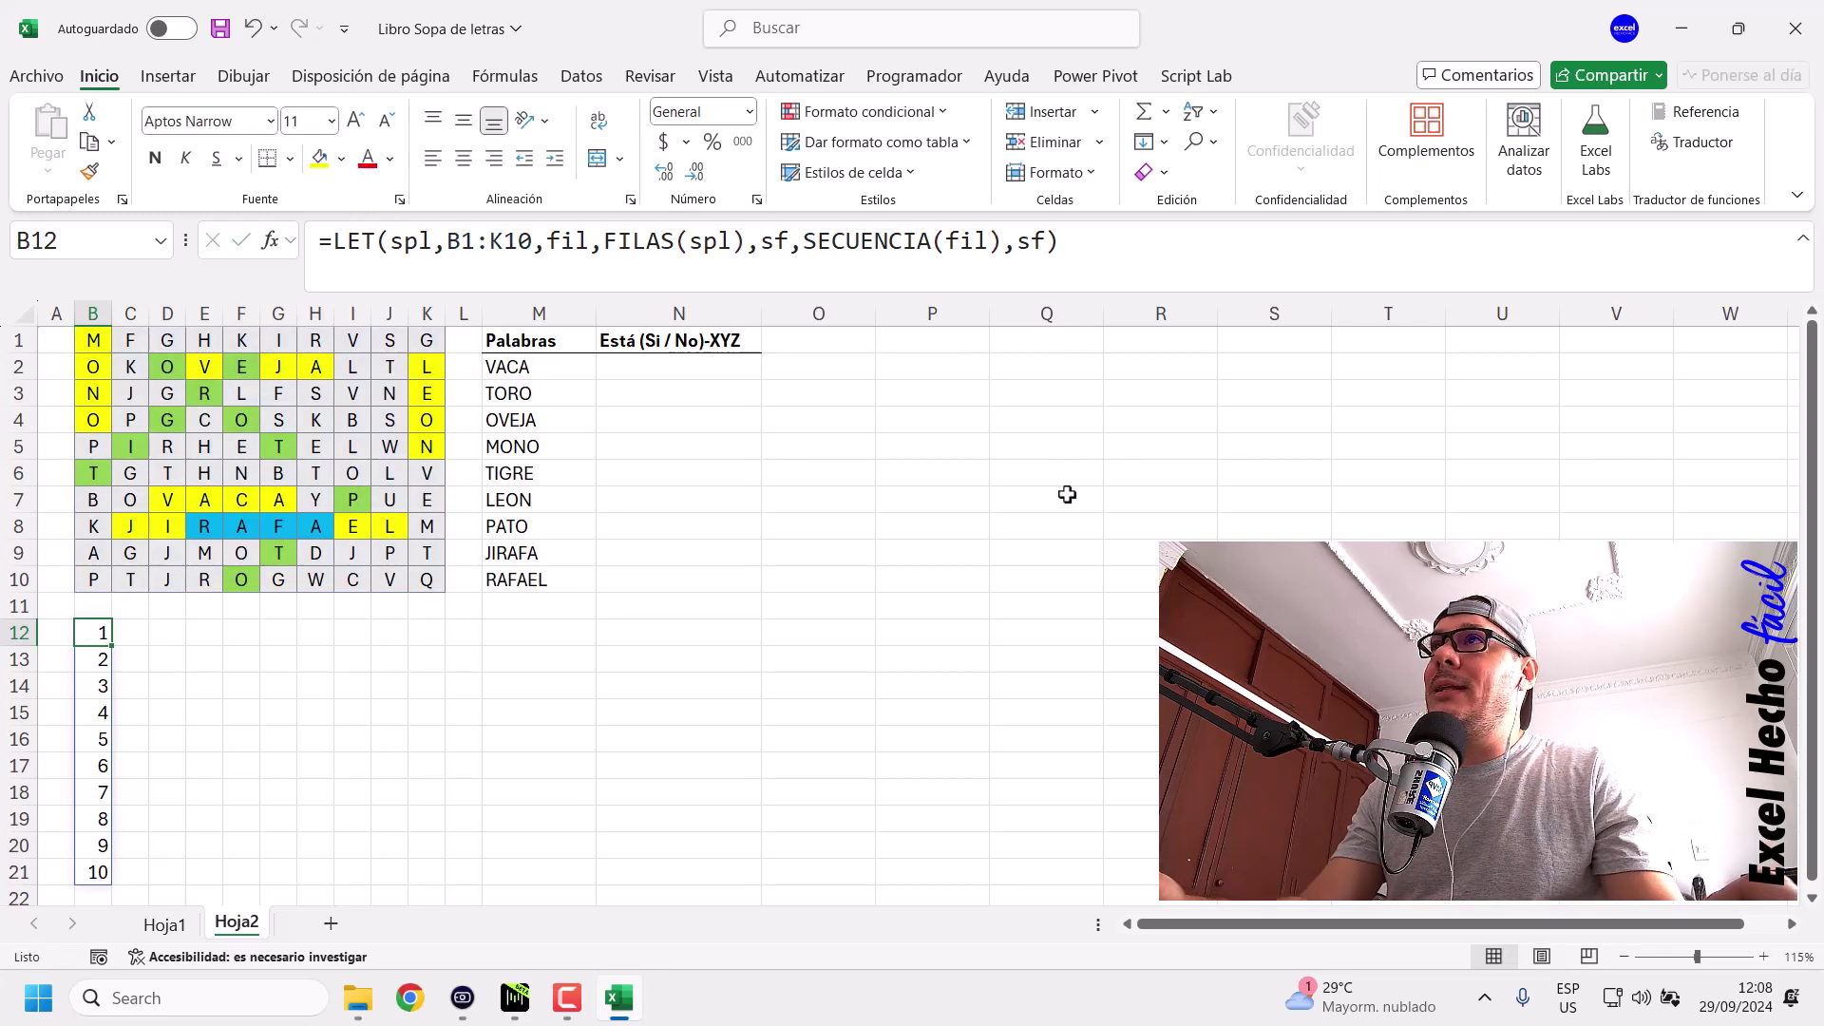
{"action": "left_click_drag", "start_coordinate": [99, 504], "coordinate": [428, 500]}
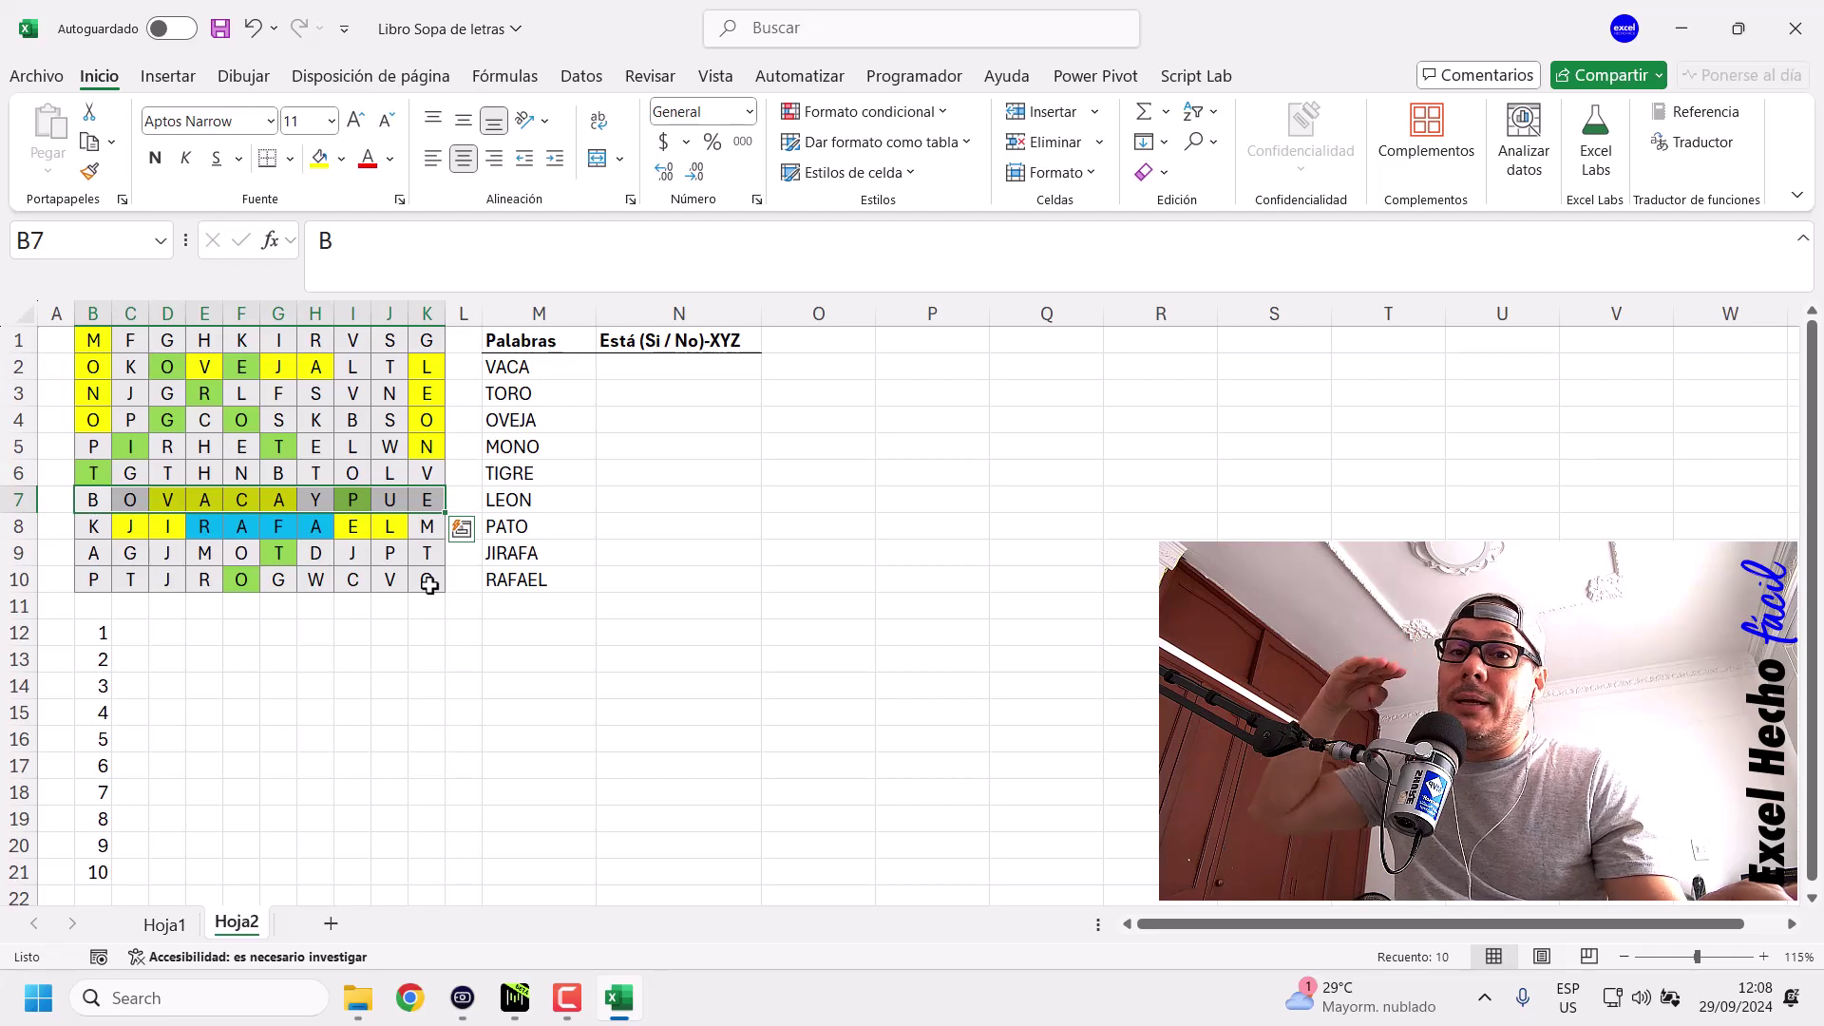
{"action": "left_click_drag", "start_coordinate": [95, 529], "coordinate": [436, 528]}
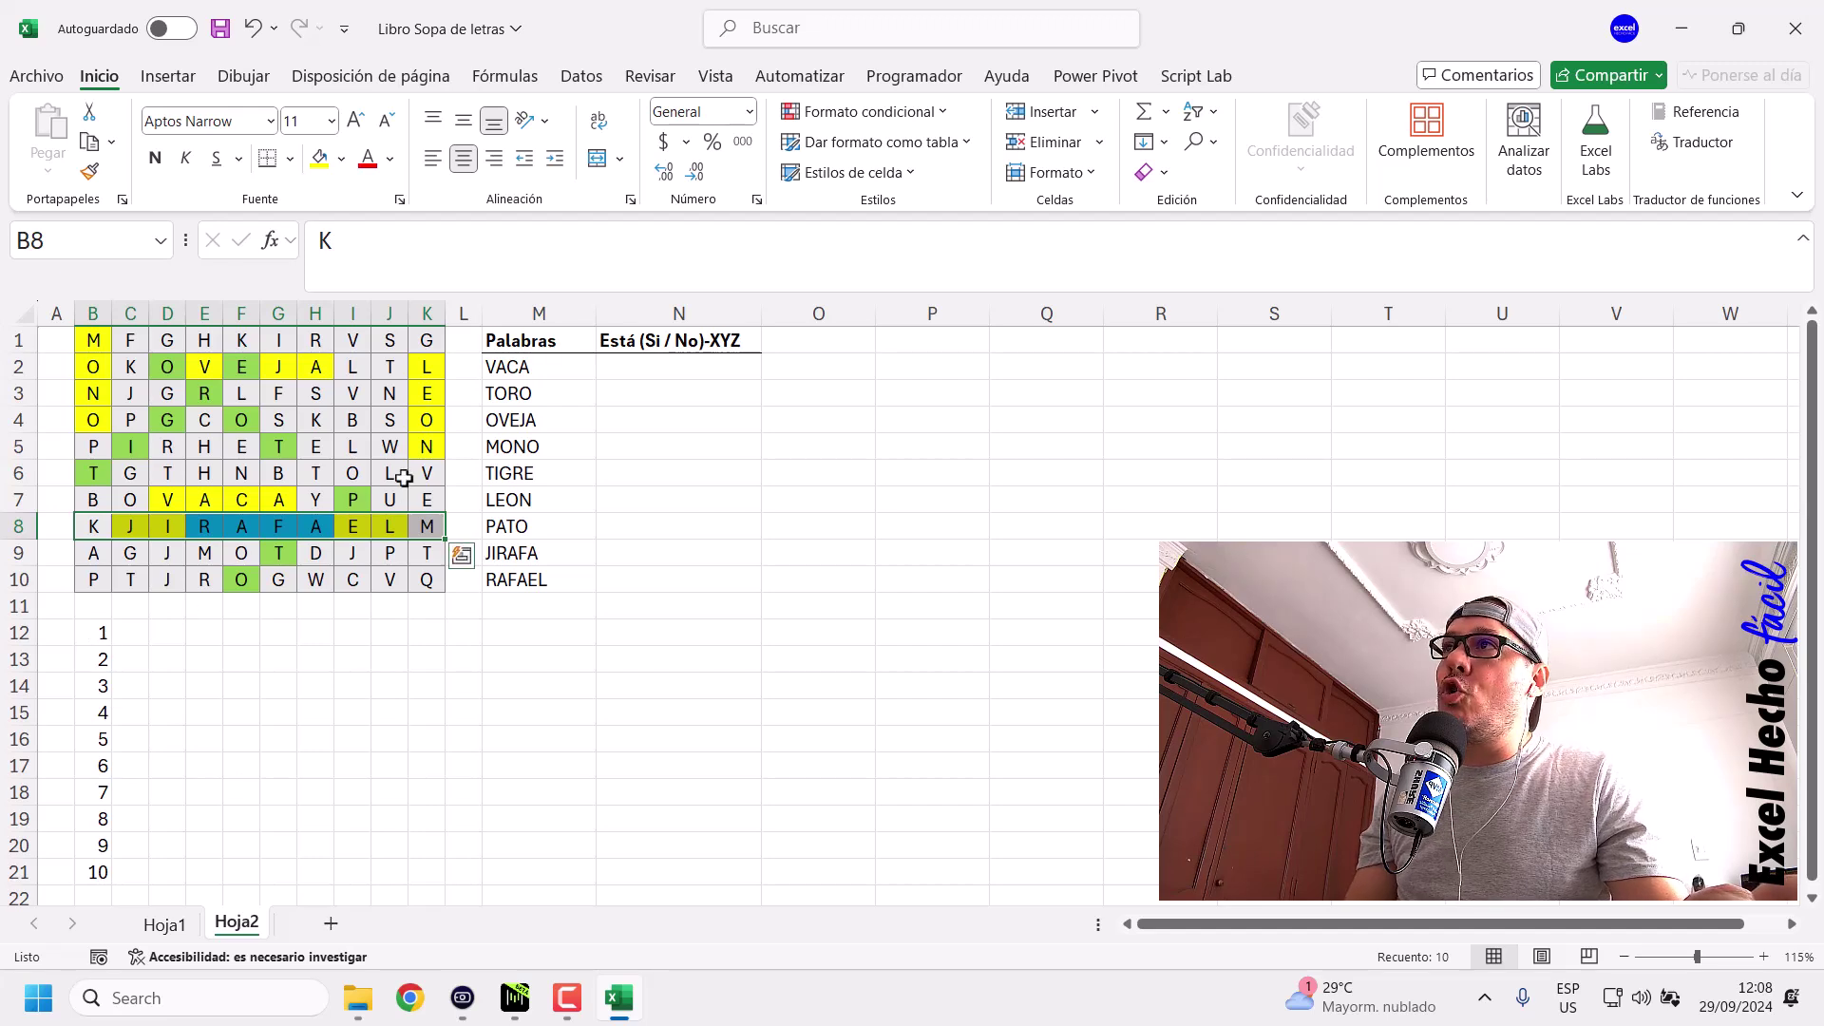
{"action": "left_click_drag", "start_coordinate": [431, 339], "coordinate": [432, 574]}
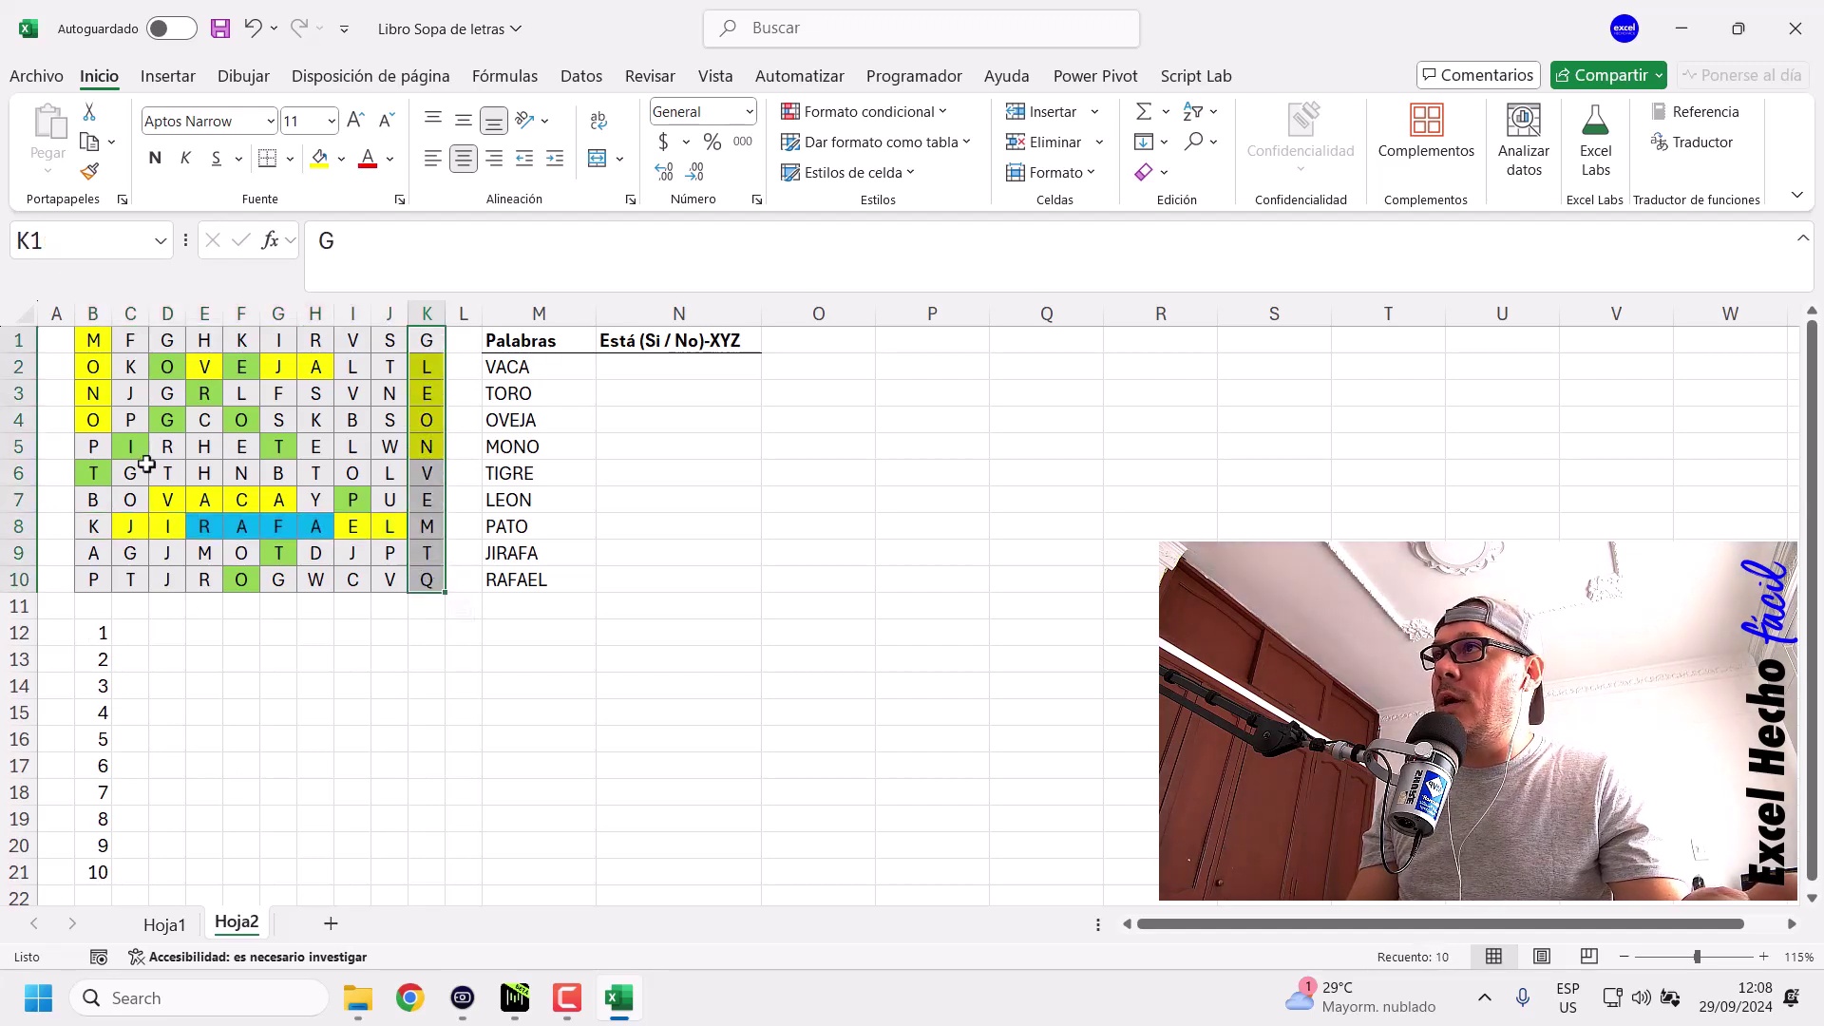
{"action": "left_click_drag", "start_coordinate": [94, 340], "coordinate": [98, 594]}
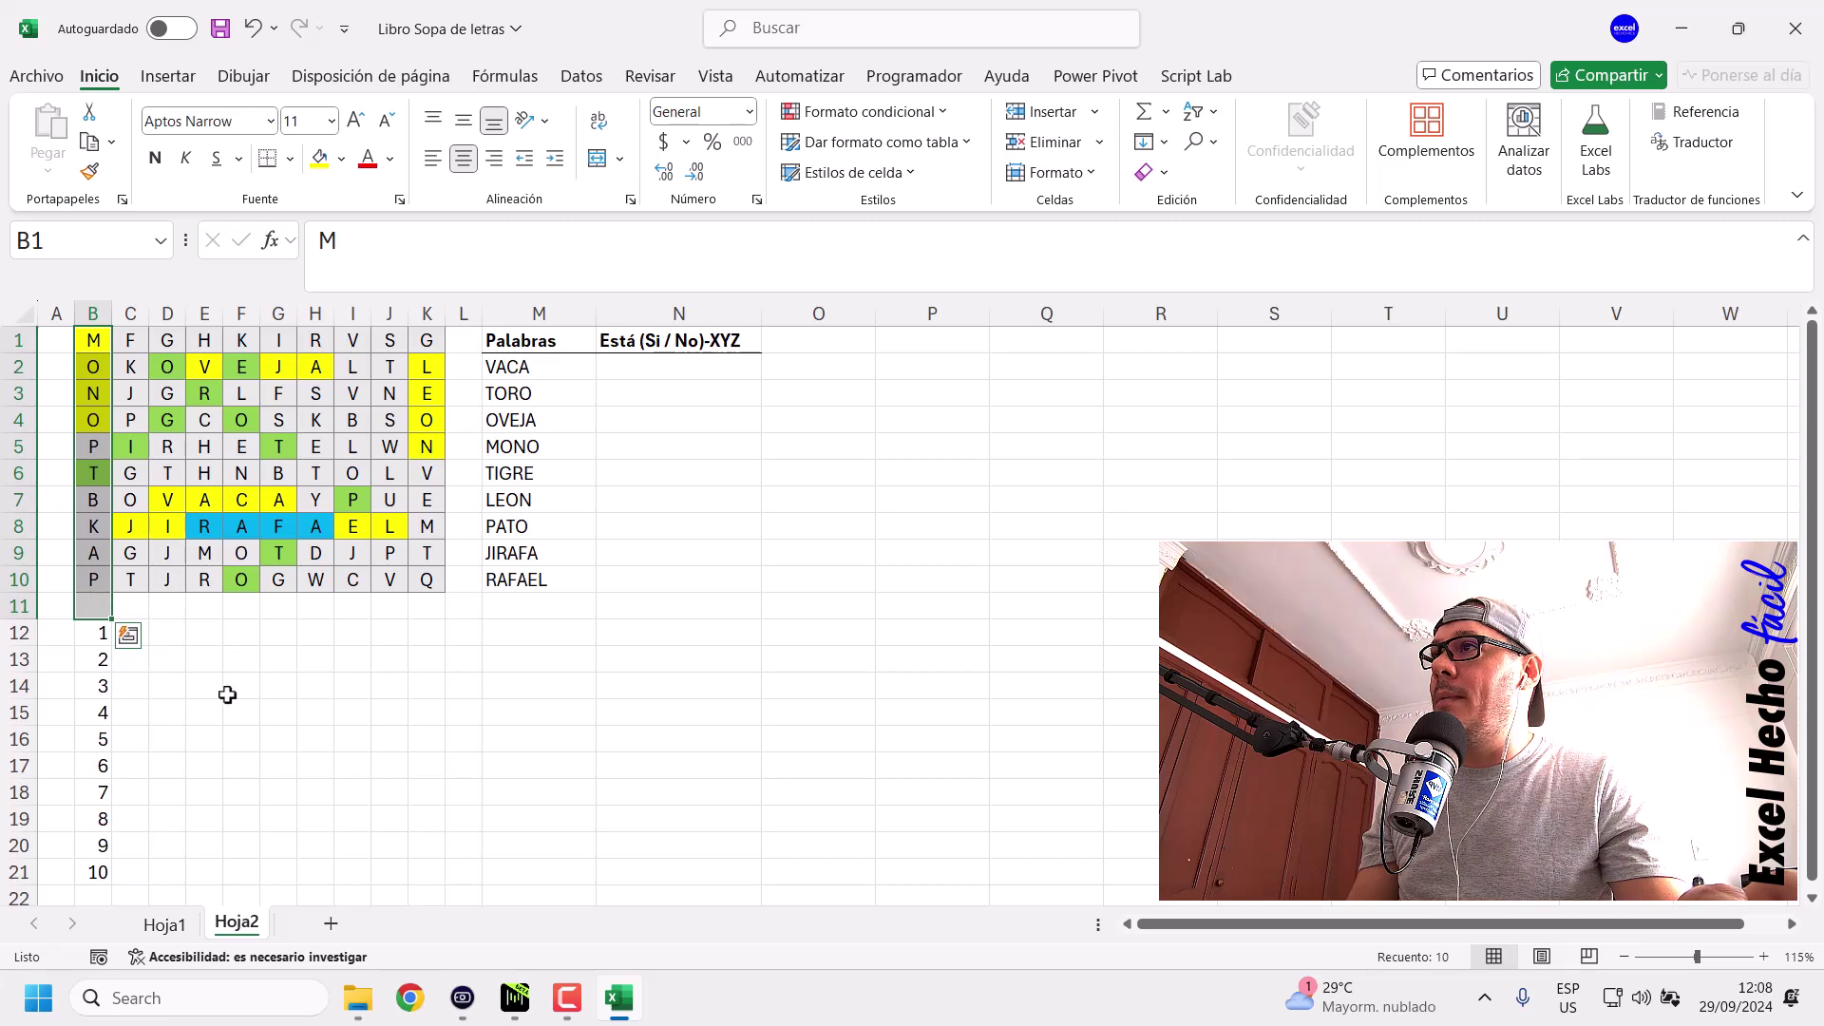
{"action": "left_click", "coordinate": [99, 632]}
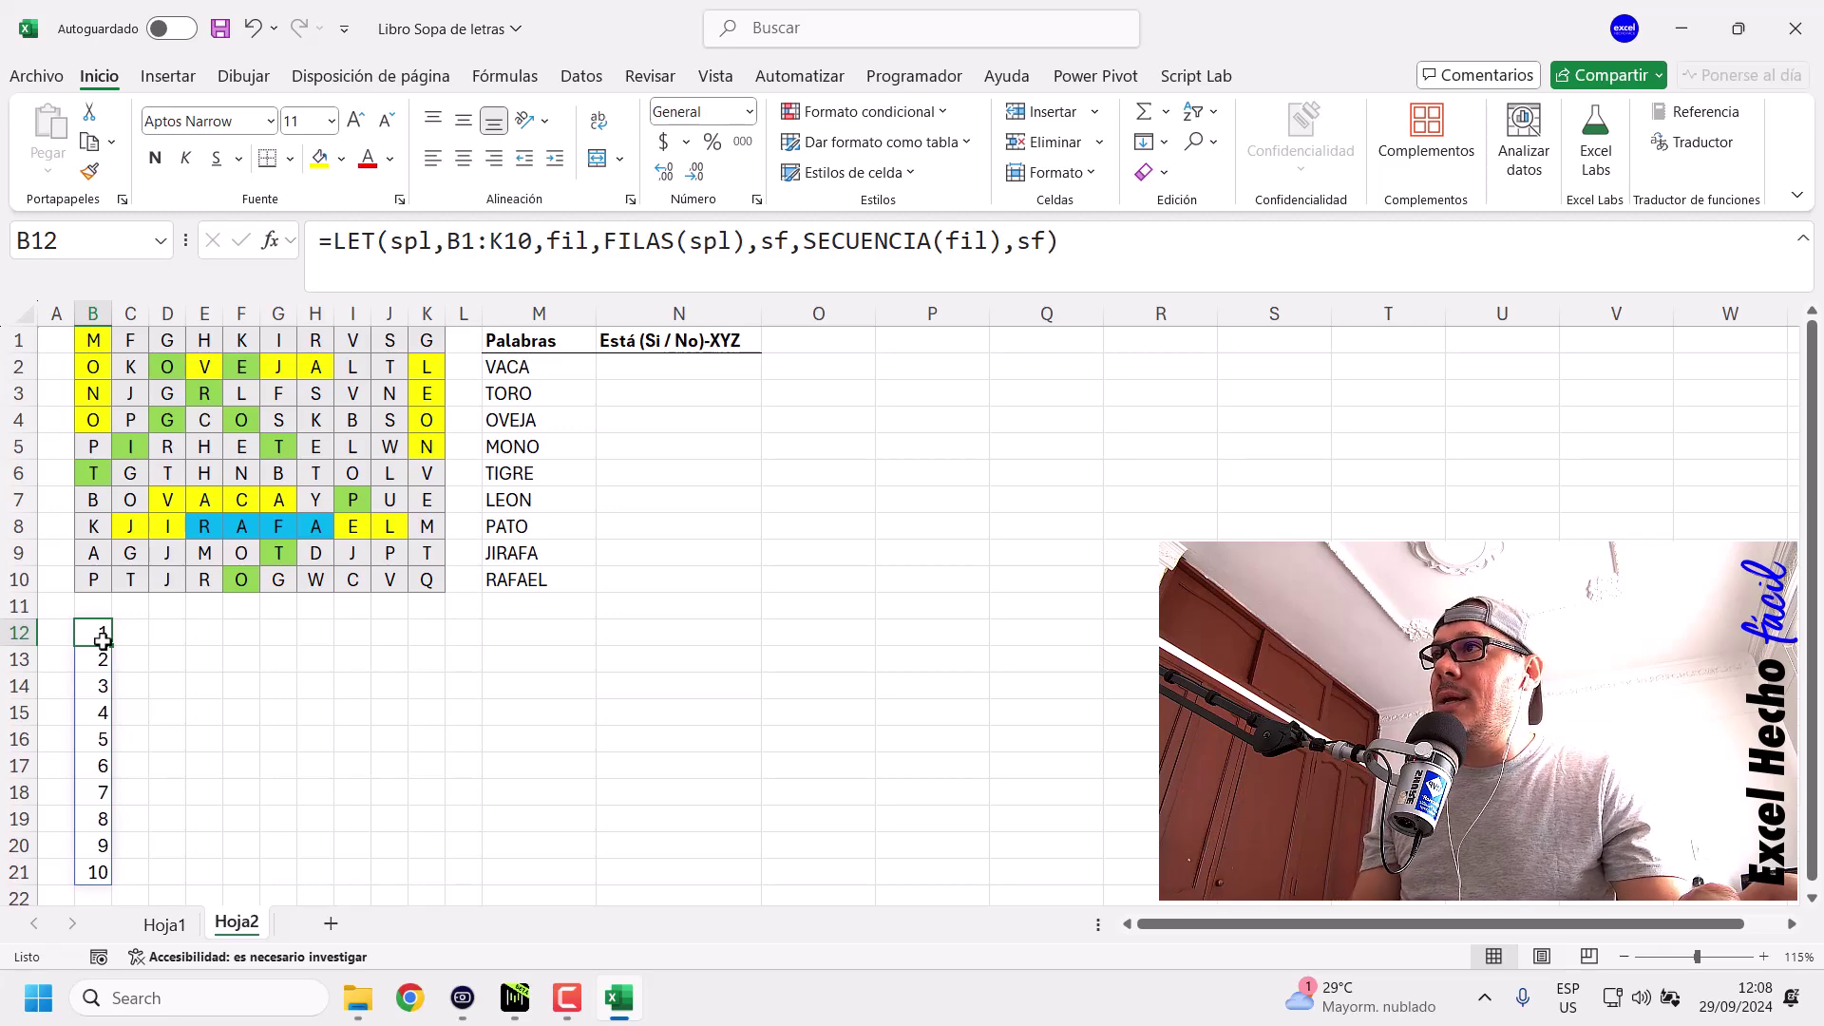
Replace the final sf result in B12's formula with a variable sc defined as SECUENCIA(,fil).
{"action": "left_click", "coordinate": [1092, 249]}
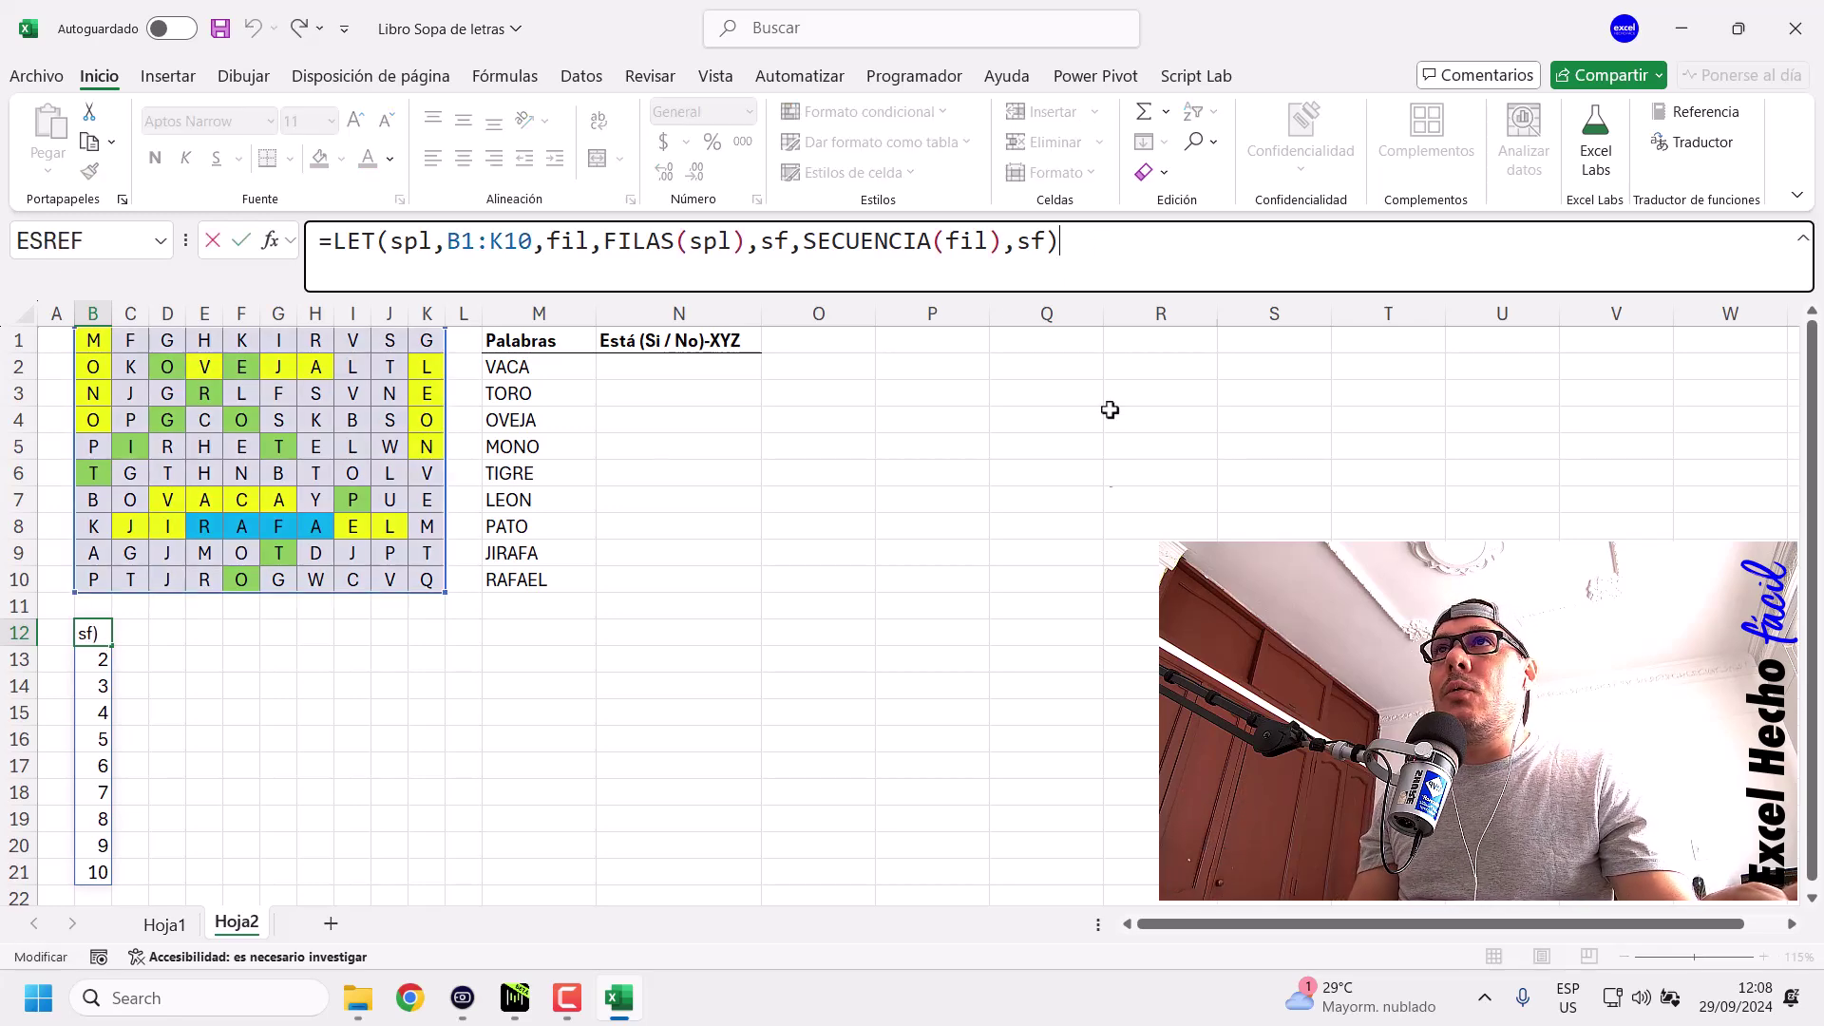
{"action": "key", "text": "BackSpace"}
{"action": "key", "text": "BackSpace"}
{"action": "key", "text": "BackSpace"}
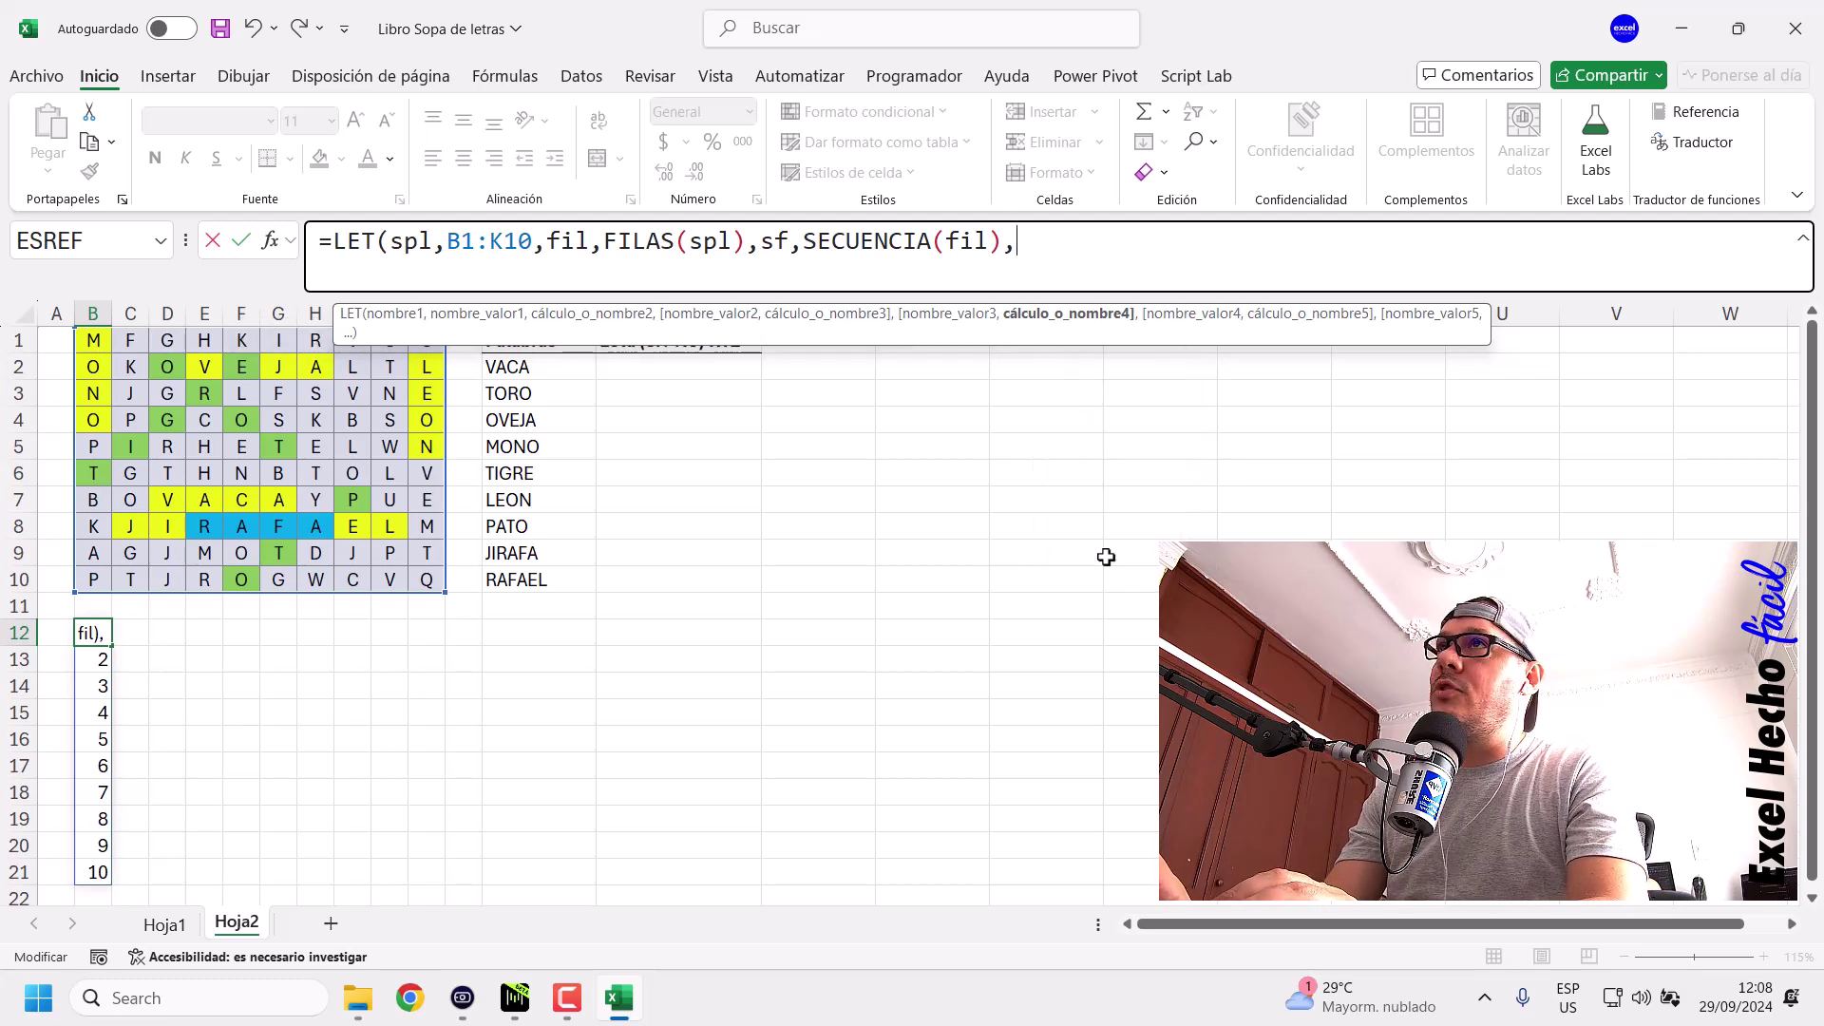
{"action": "type", "text": "sc"}
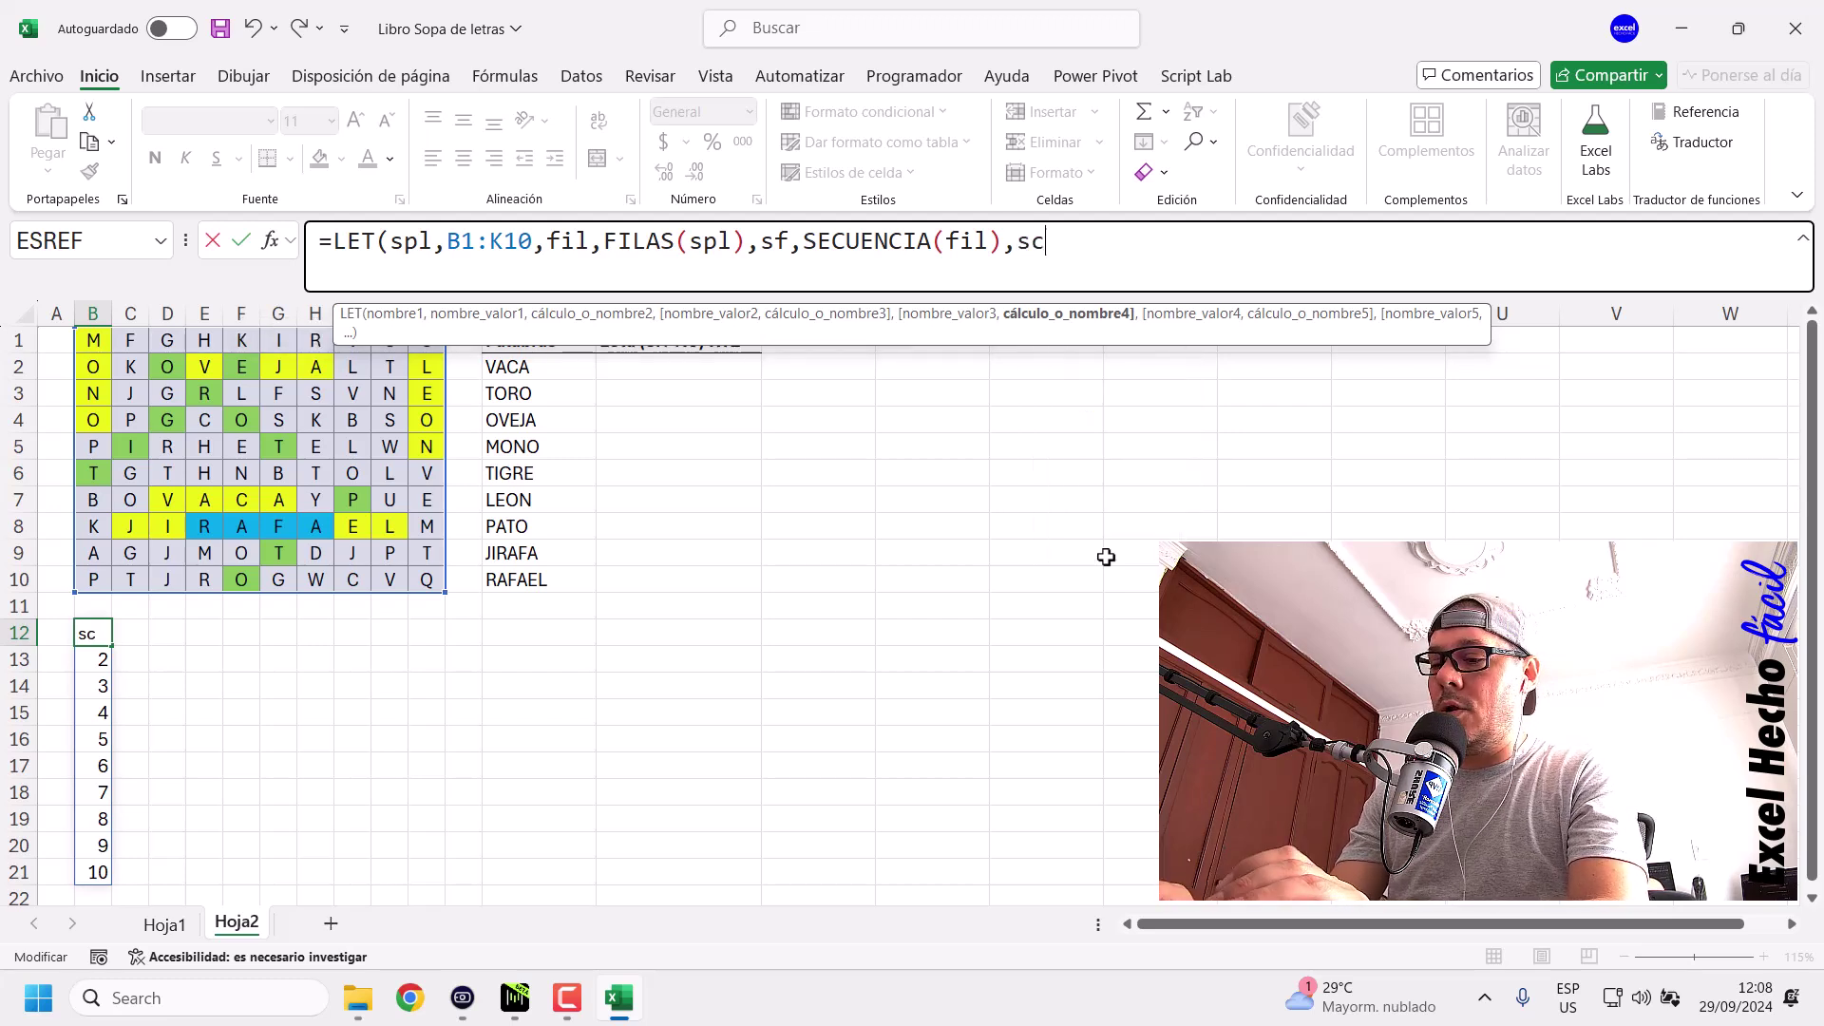
{"action": "type", "text": ",sec"}
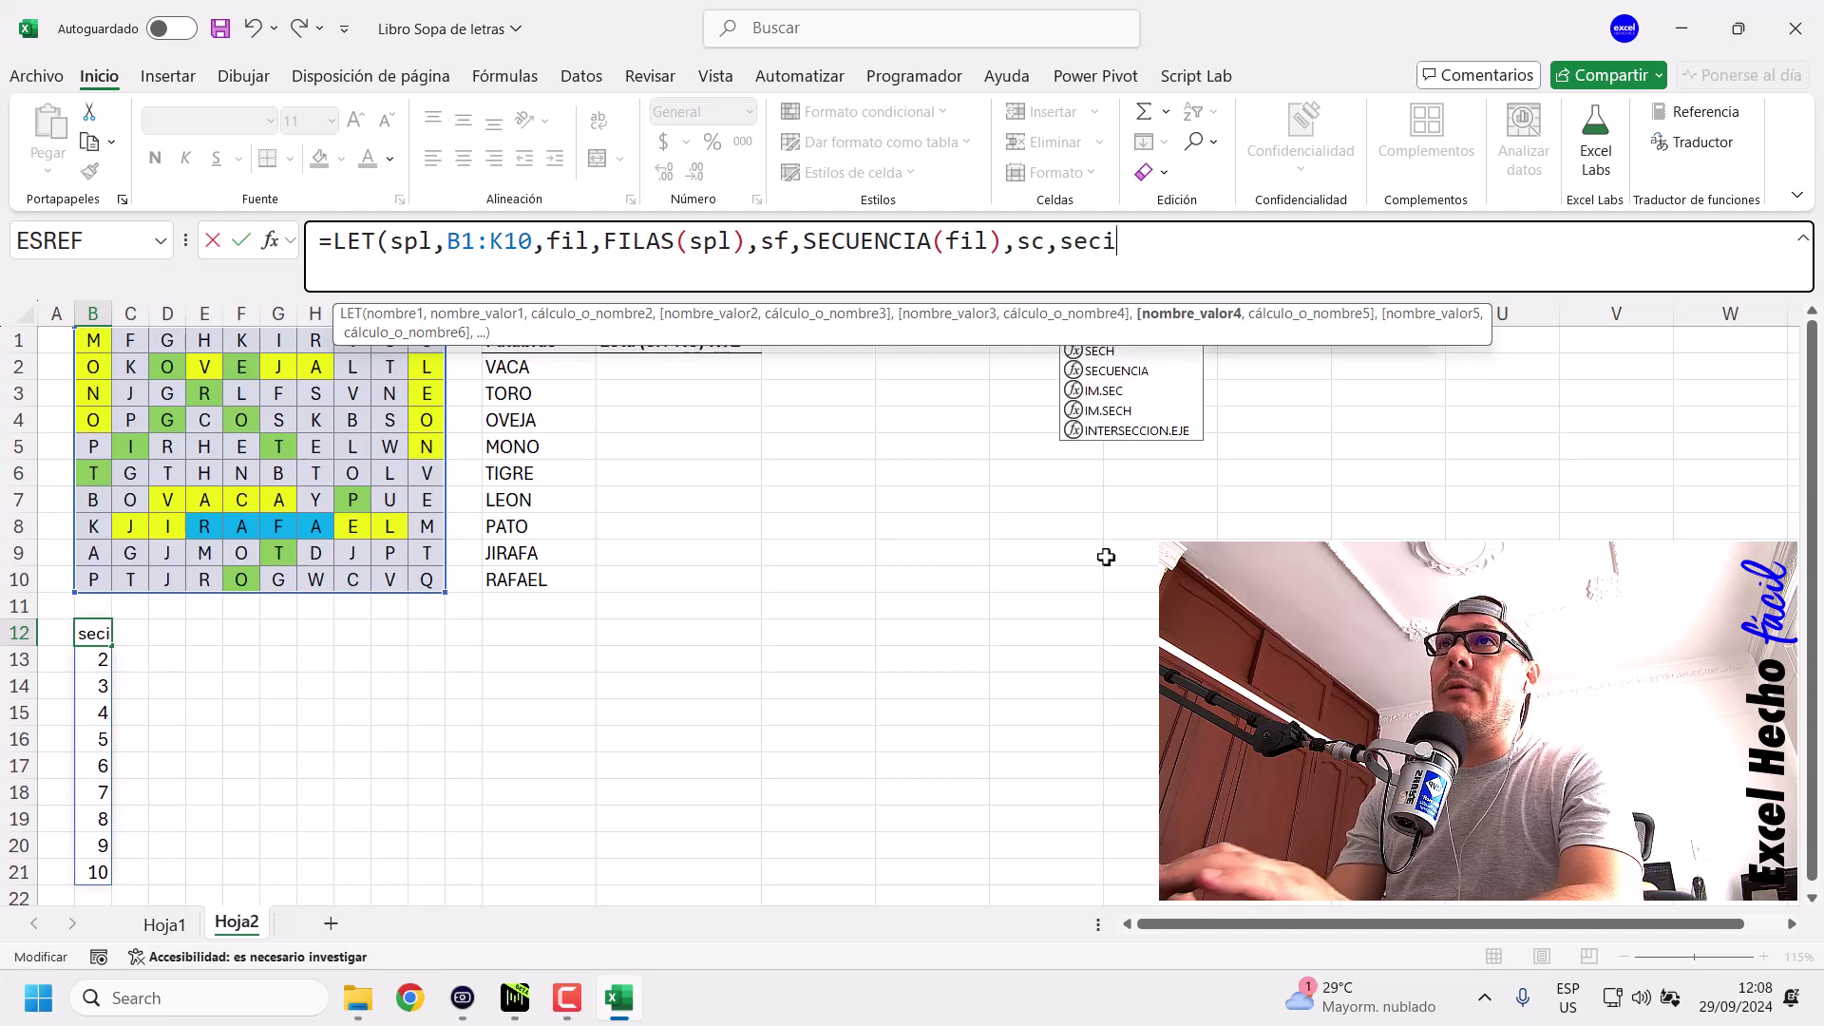
{"action": "key", "text": "Tab"}
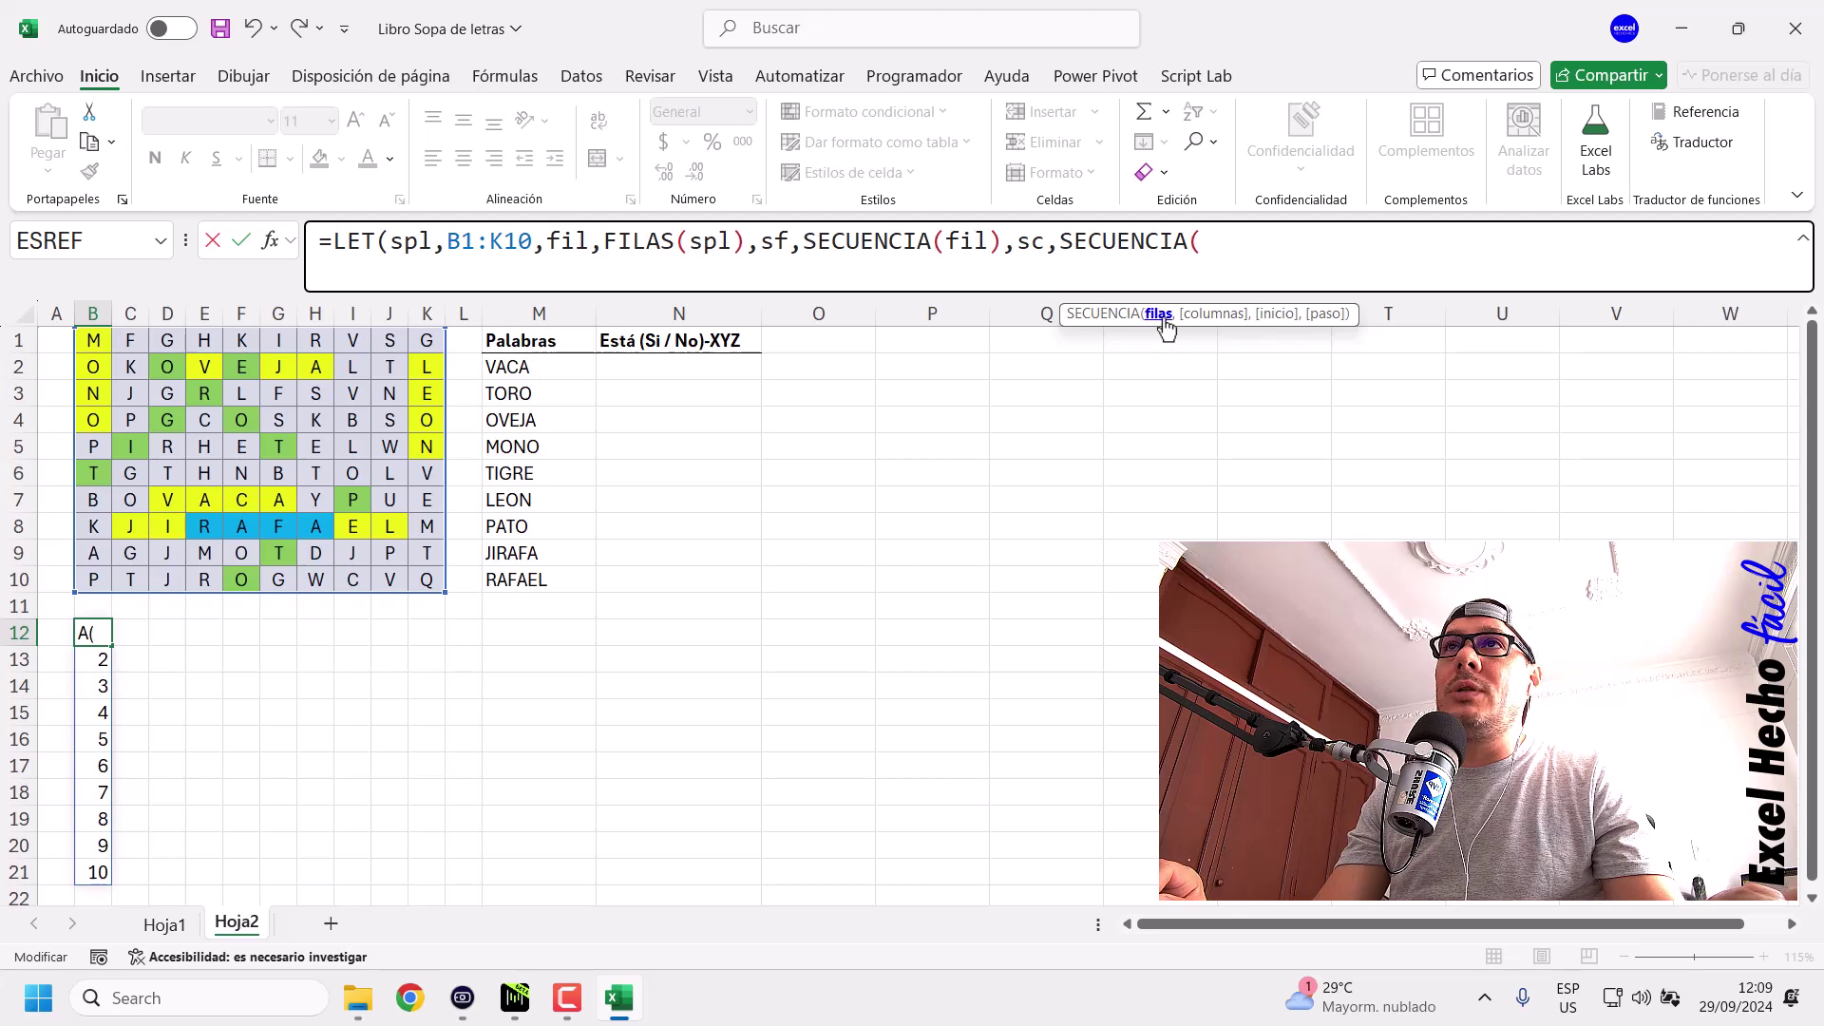
{"action": "type", "text": ","}
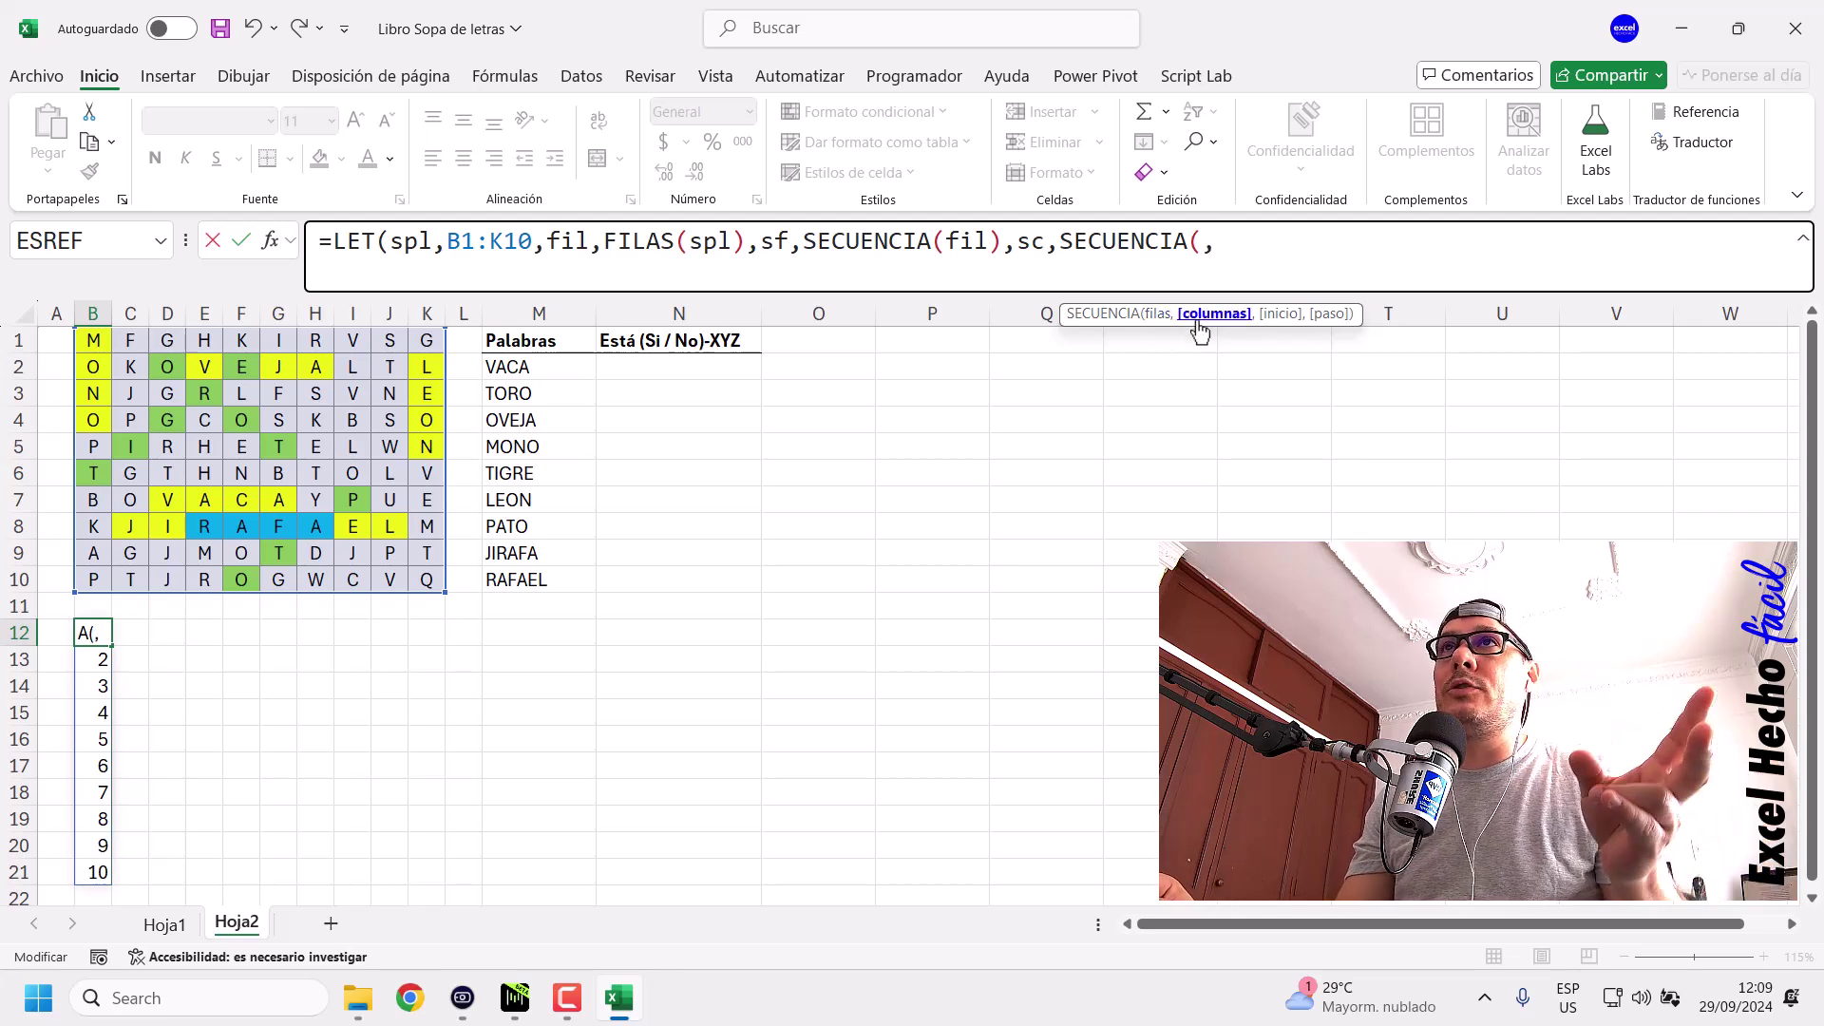
{"action": "type", "text": "fil"}
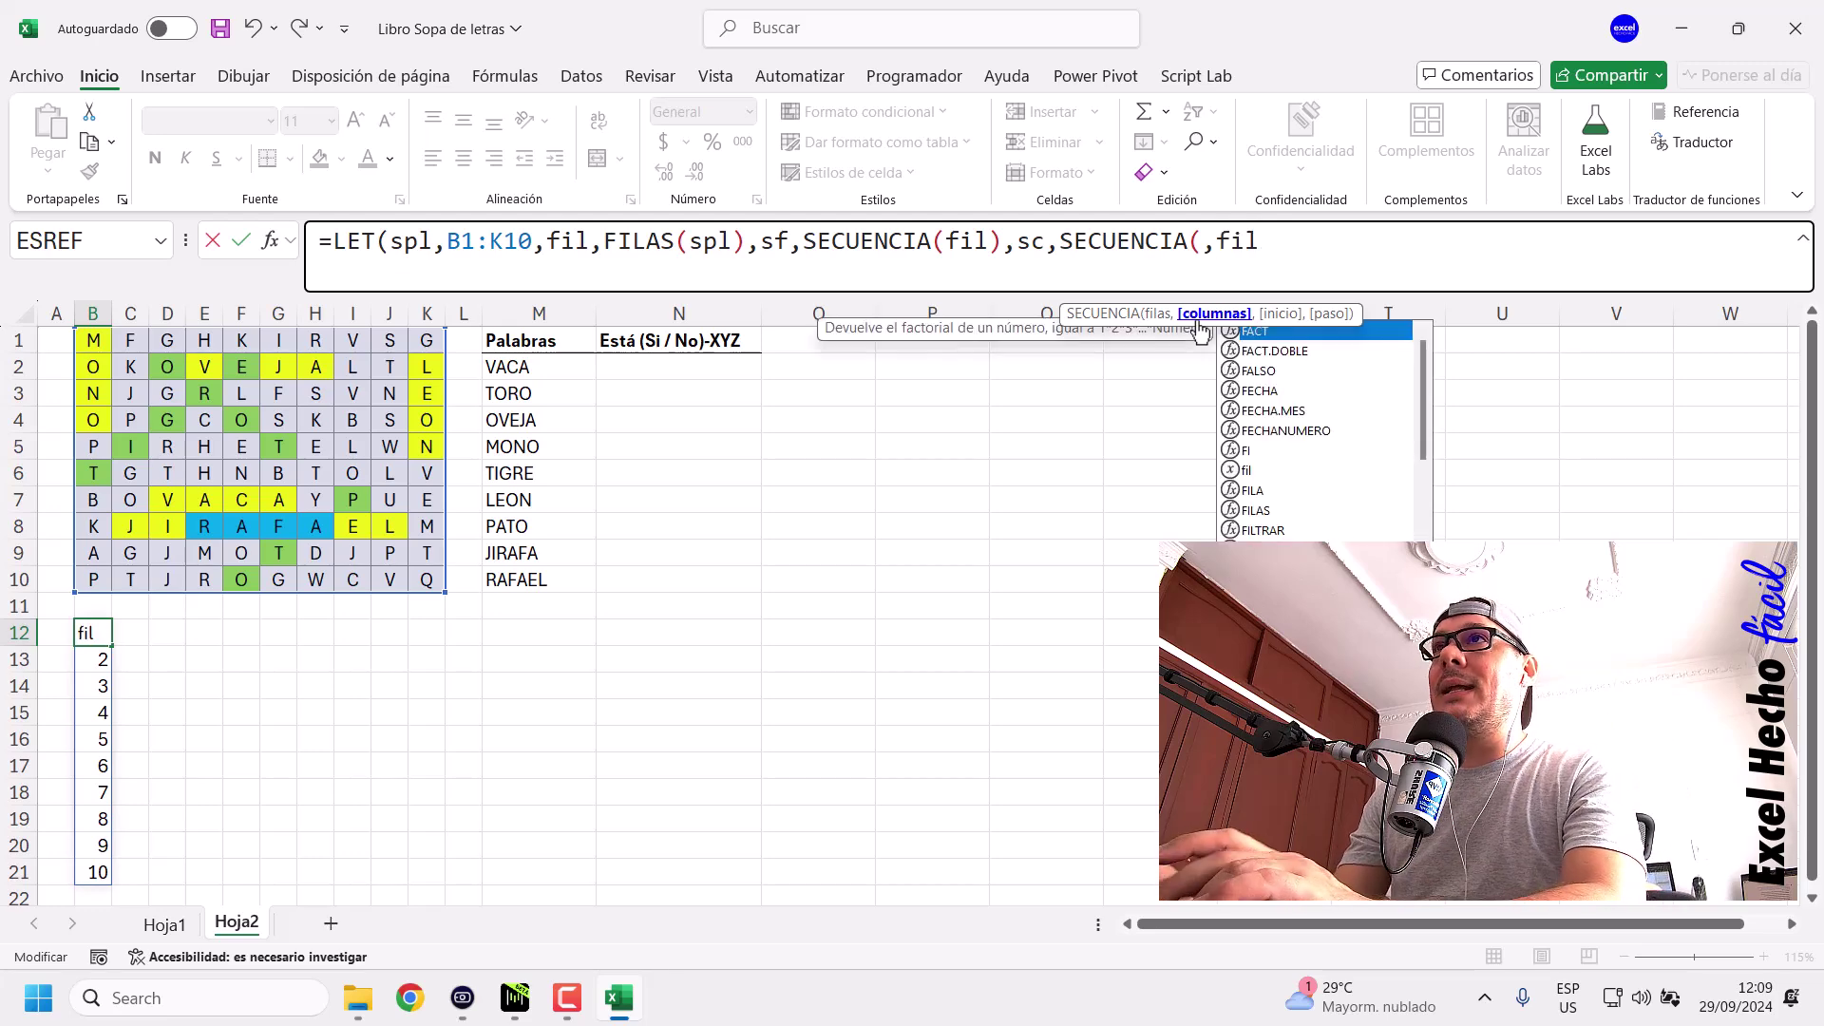
{"action": "type", "text": ")"}
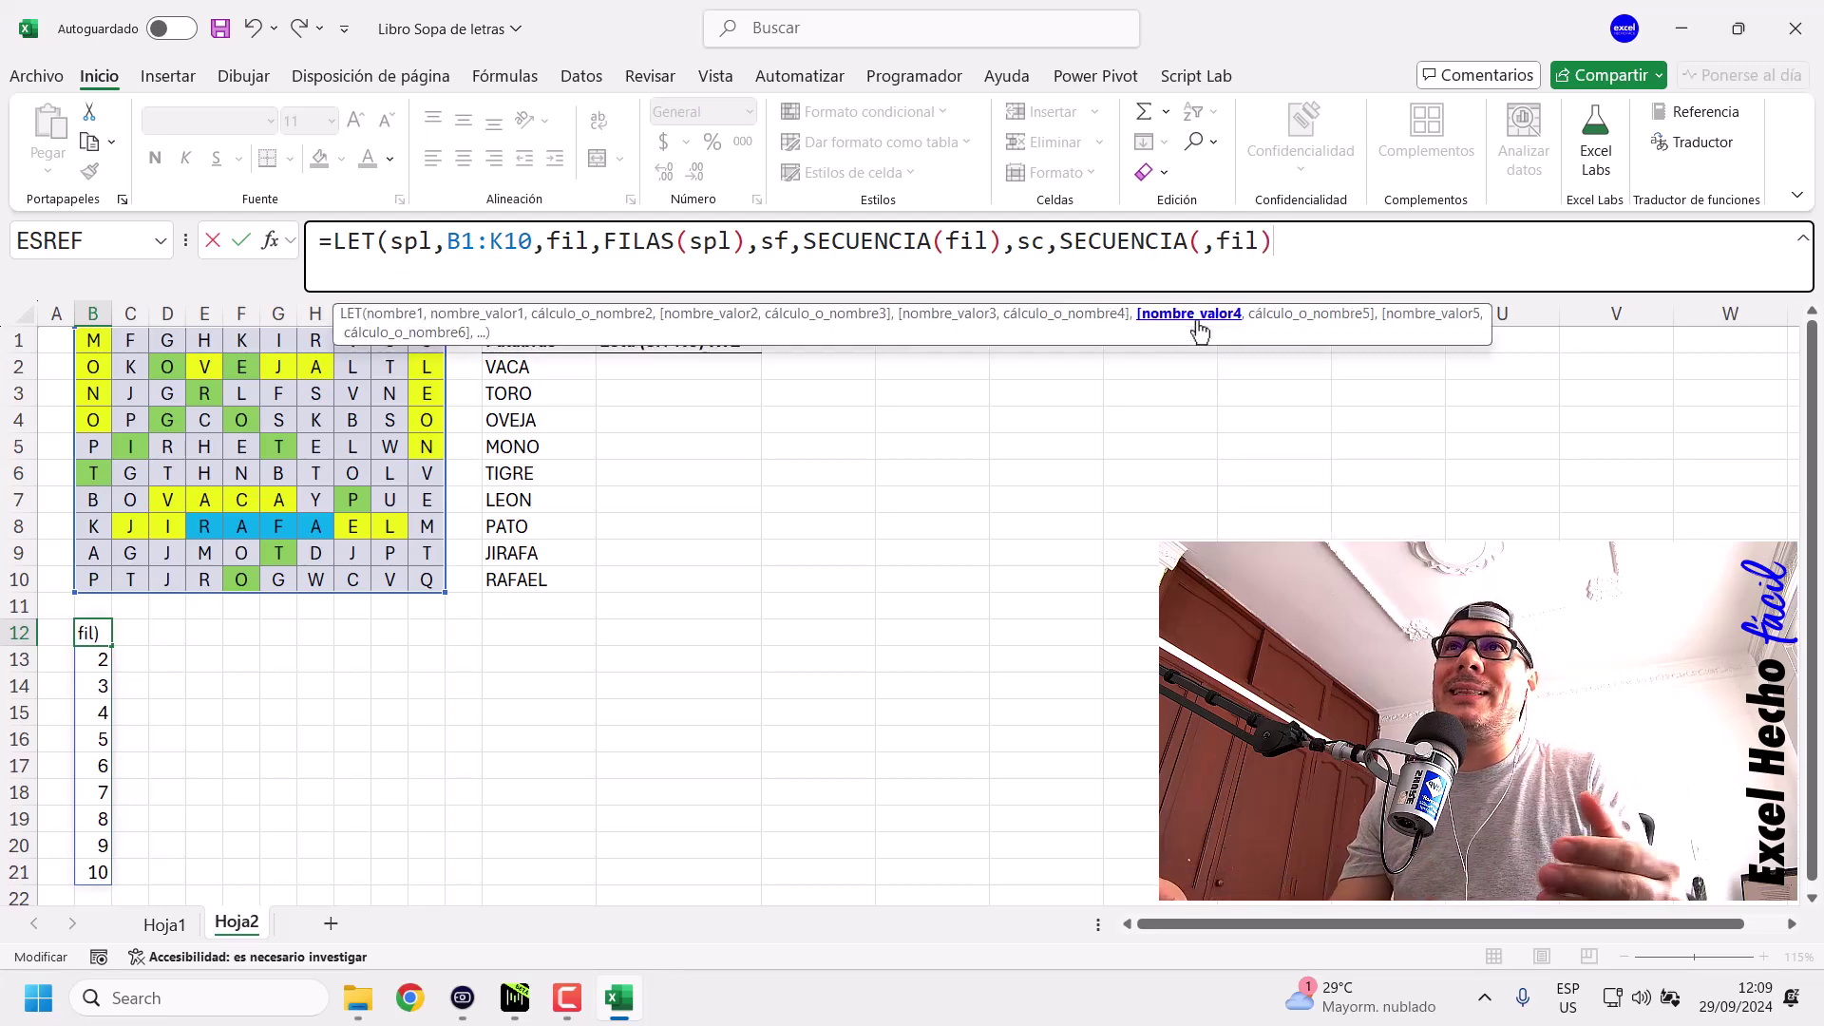
Return sc as the LET result after SECUENCIA(,fil), close the function and commit the formula in B12.
{"action": "left_click_drag", "start_coordinate": [1259, 241], "coordinate": [1205, 242]}
{"action": "double_click", "coordinate": [568, 241]}
{"action": "double_click", "coordinate": [1231, 244]}
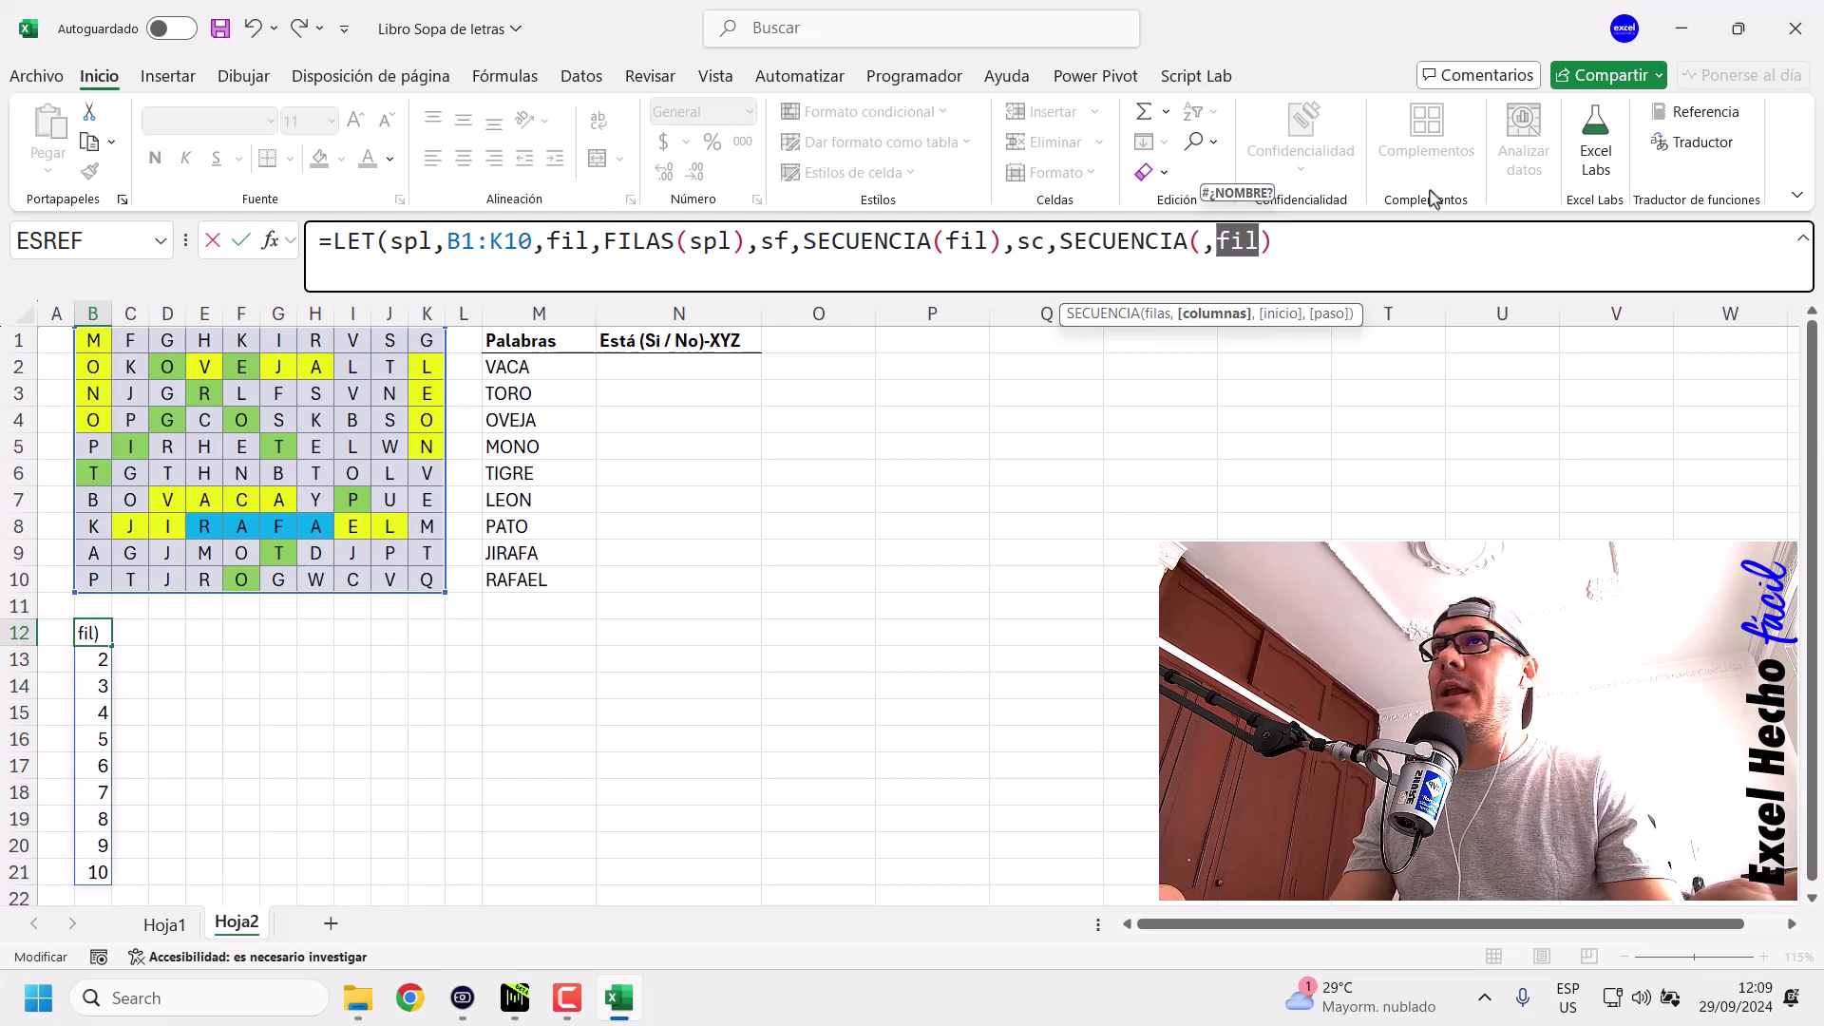
{"action": "left_click", "coordinate": [1355, 244]}
{"action": "type", "text": ")"}
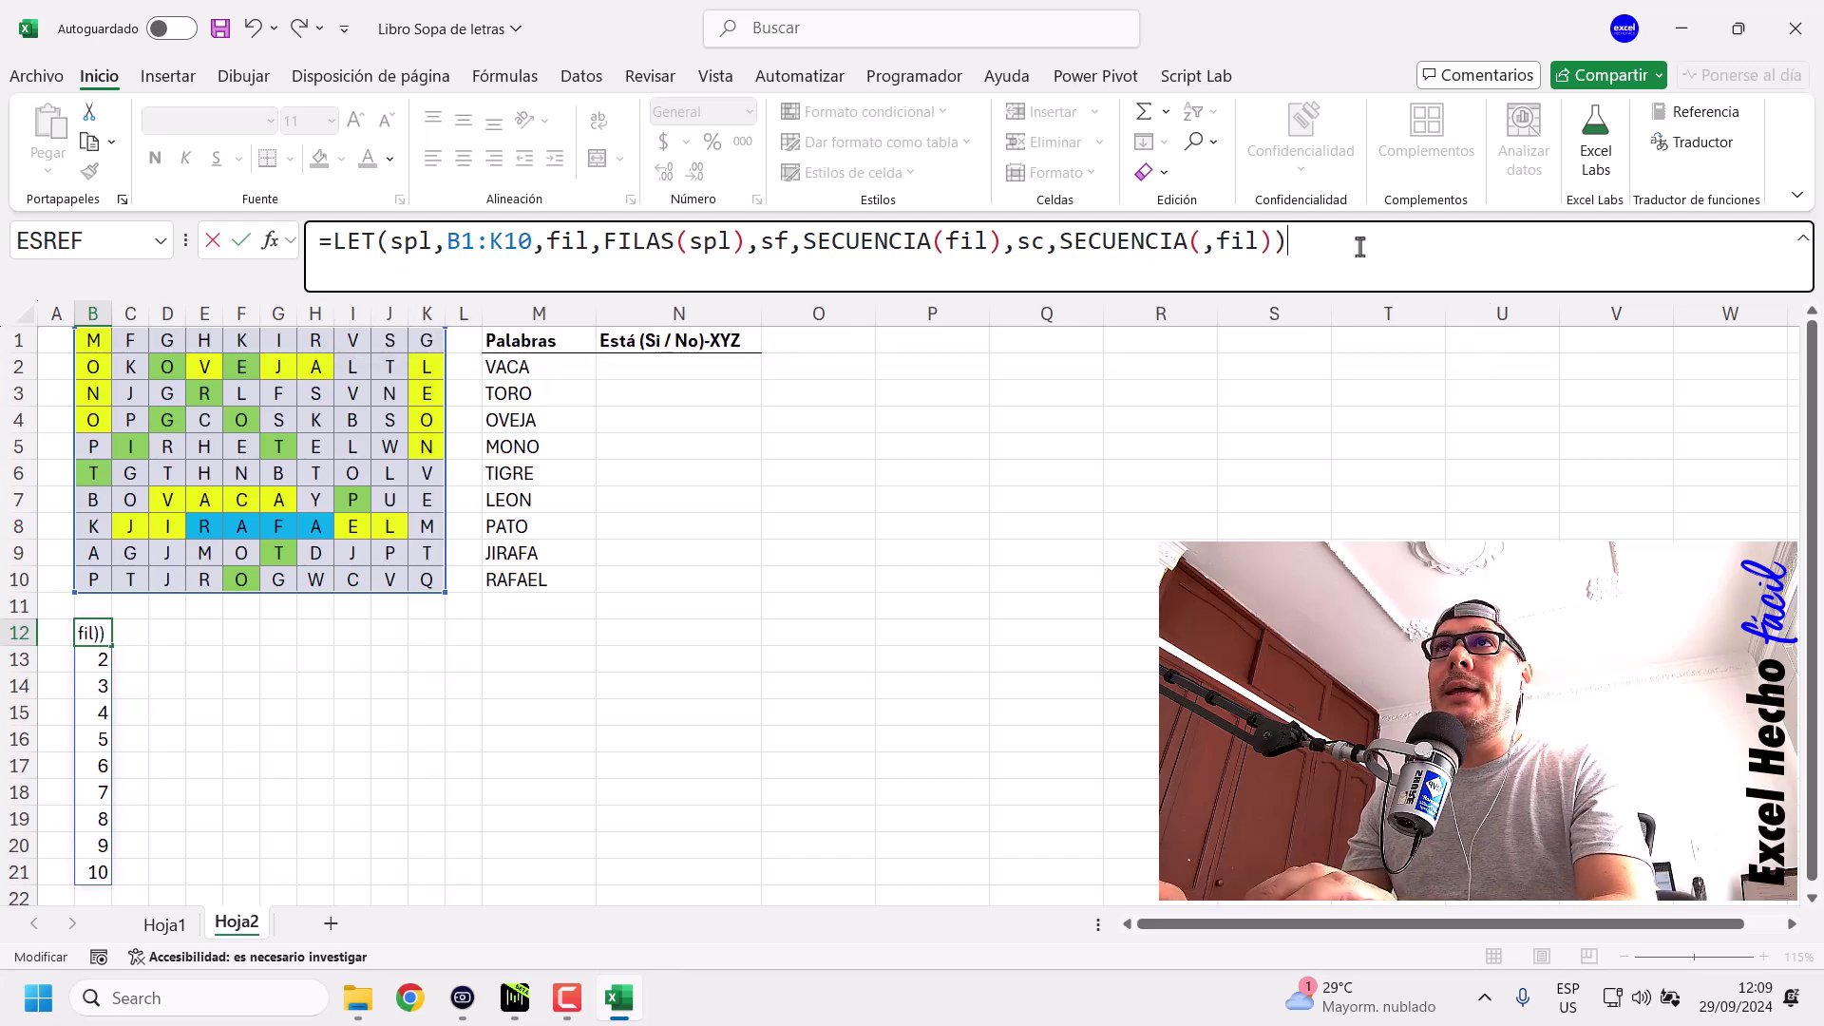
{"action": "key", "text": "Return"}
{"action": "key", "text": "Return"}
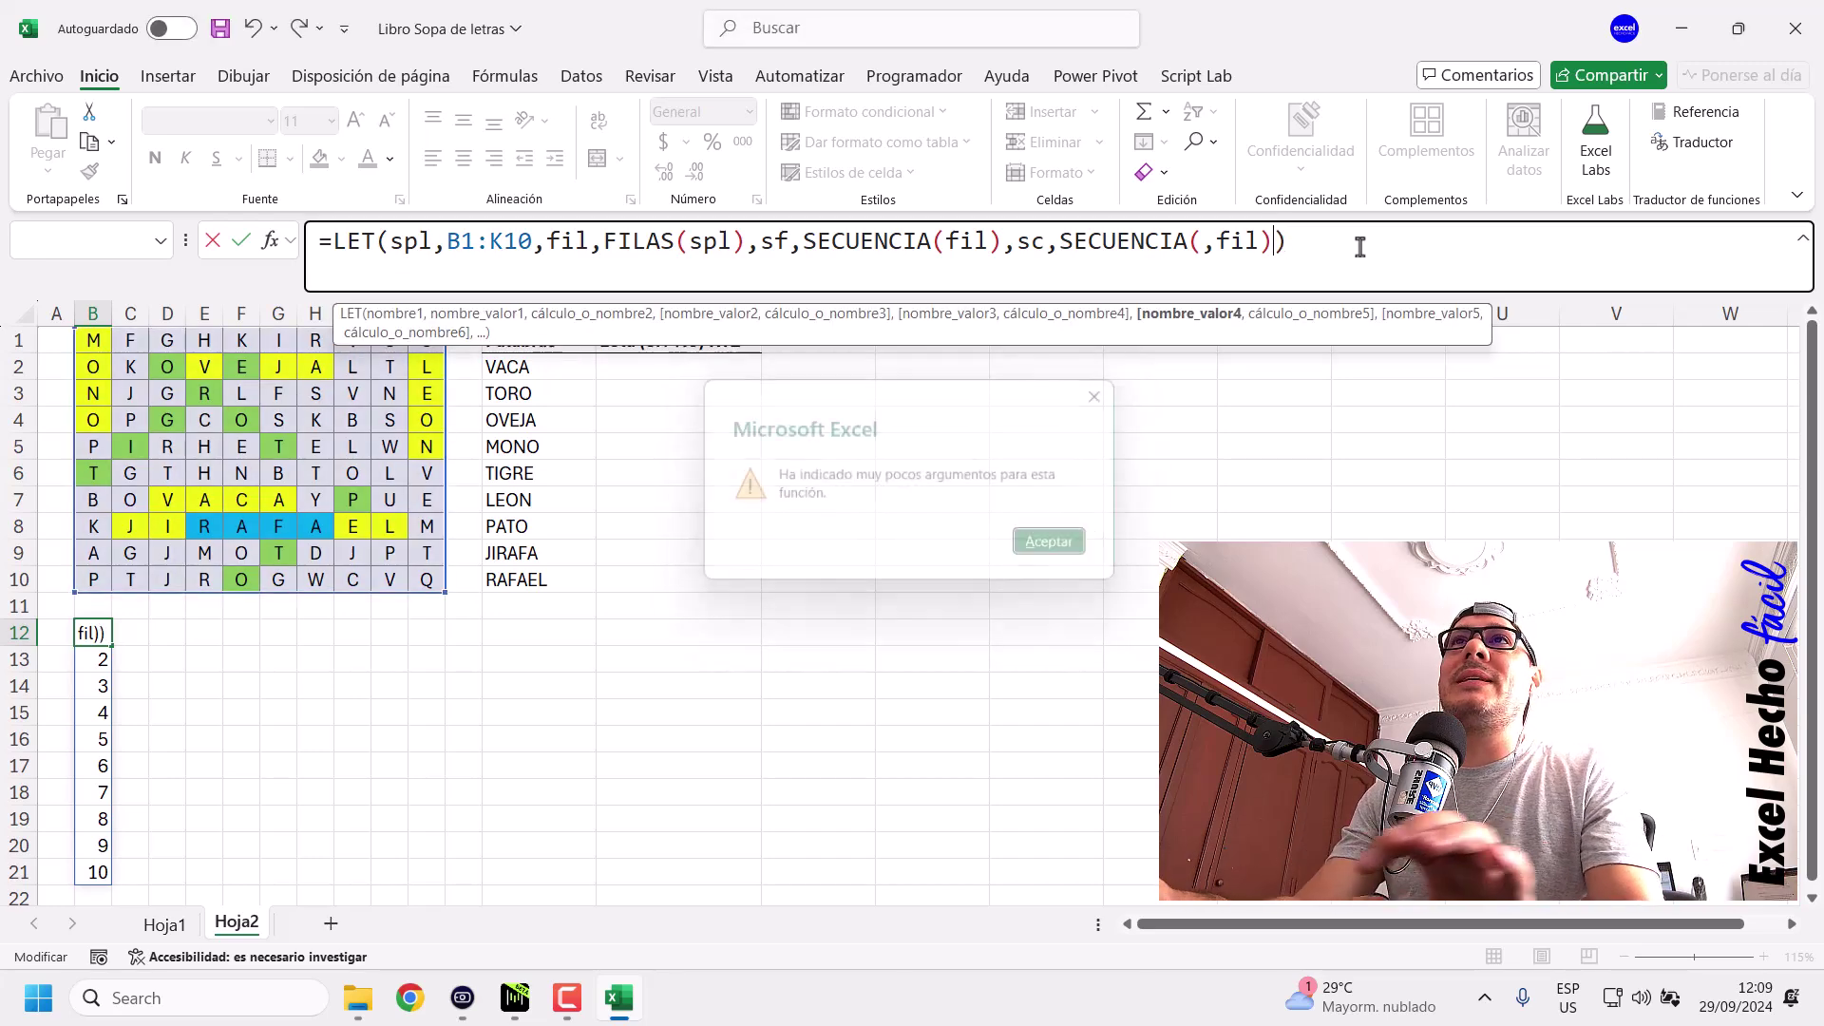
{"action": "type", "text": ",sc"}
{"action": "key", "text": "Return"}
Examine the spilled horizontal sequence by matching numbers 1, 2, 3 and 10 with their grid columns, ending on B12.
{"action": "left_click_drag", "start_coordinate": [90, 634], "coordinate": [424, 631]}
{"action": "left_click", "coordinate": [95, 635]}
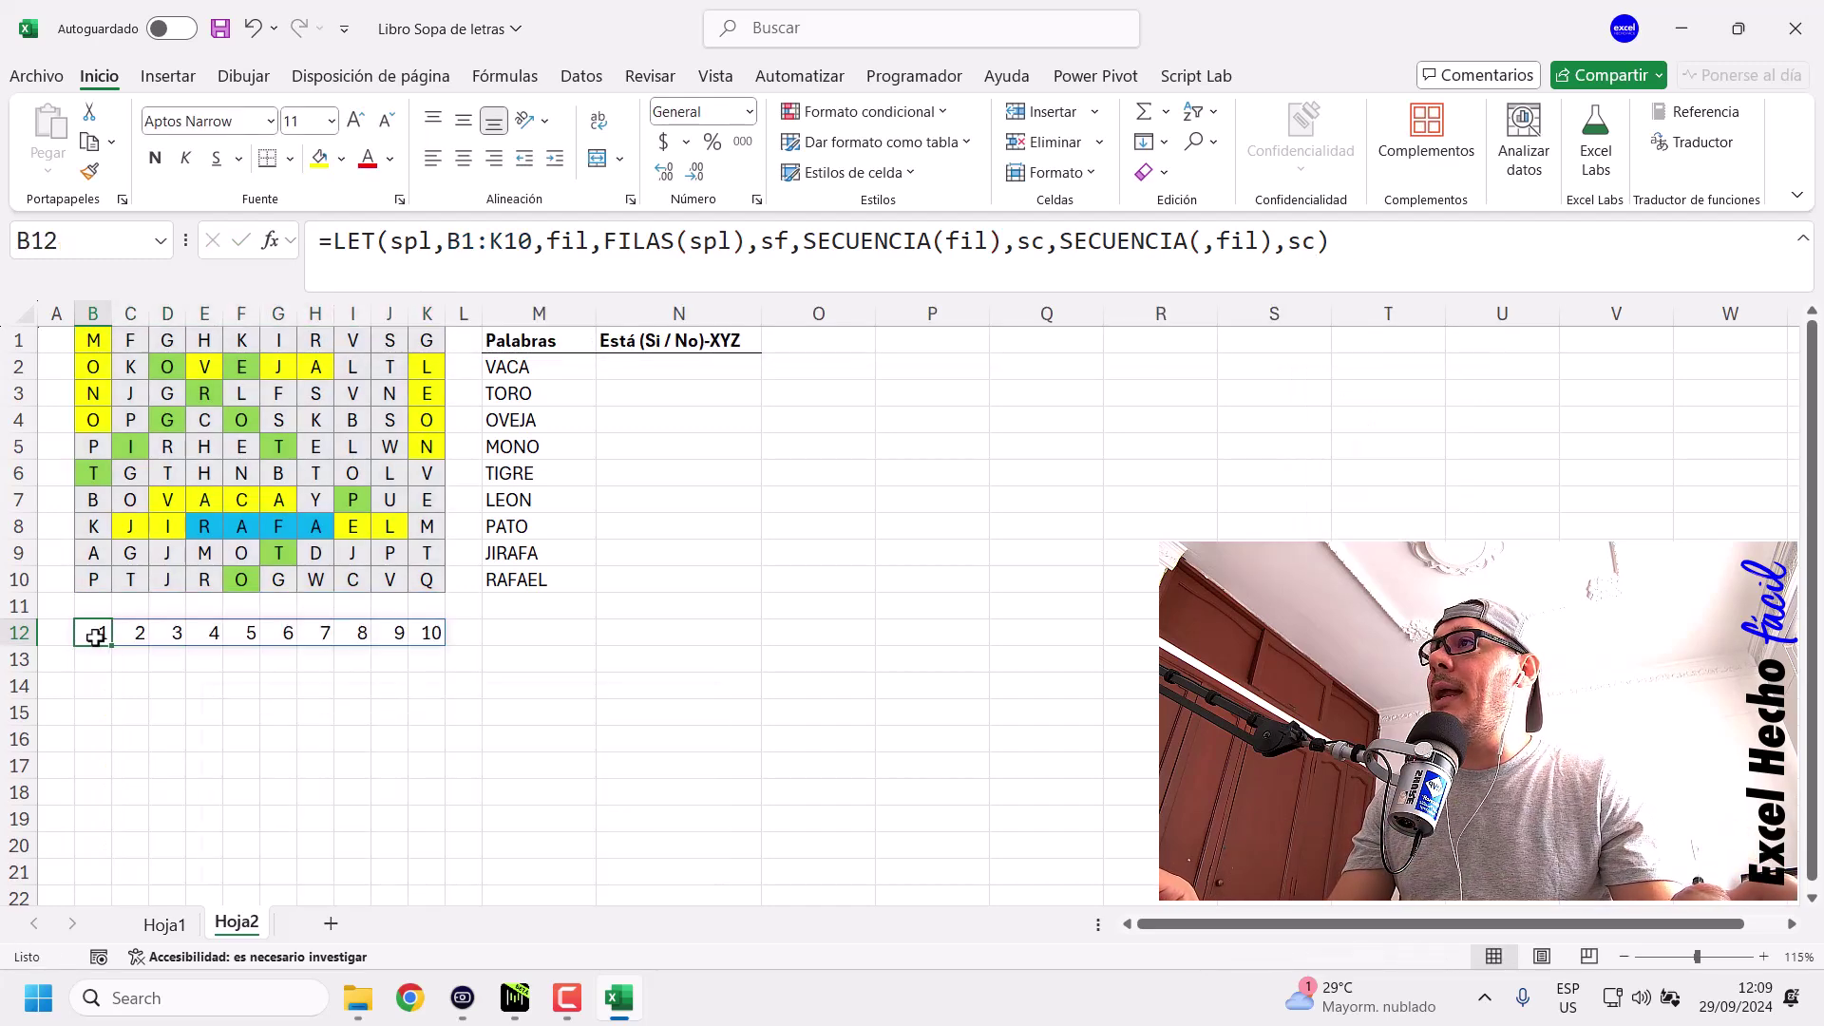
{"action": "left_click_drag", "start_coordinate": [93, 341], "coordinate": [93, 580]}
{"action": "left_click", "coordinate": [133, 342], "text": "ctrl"}
{"action": "left_click_drag", "start_coordinate": [135, 357], "coordinate": [132, 582]}
{"action": "left_click", "coordinate": [132, 633], "text": "ctrl"}
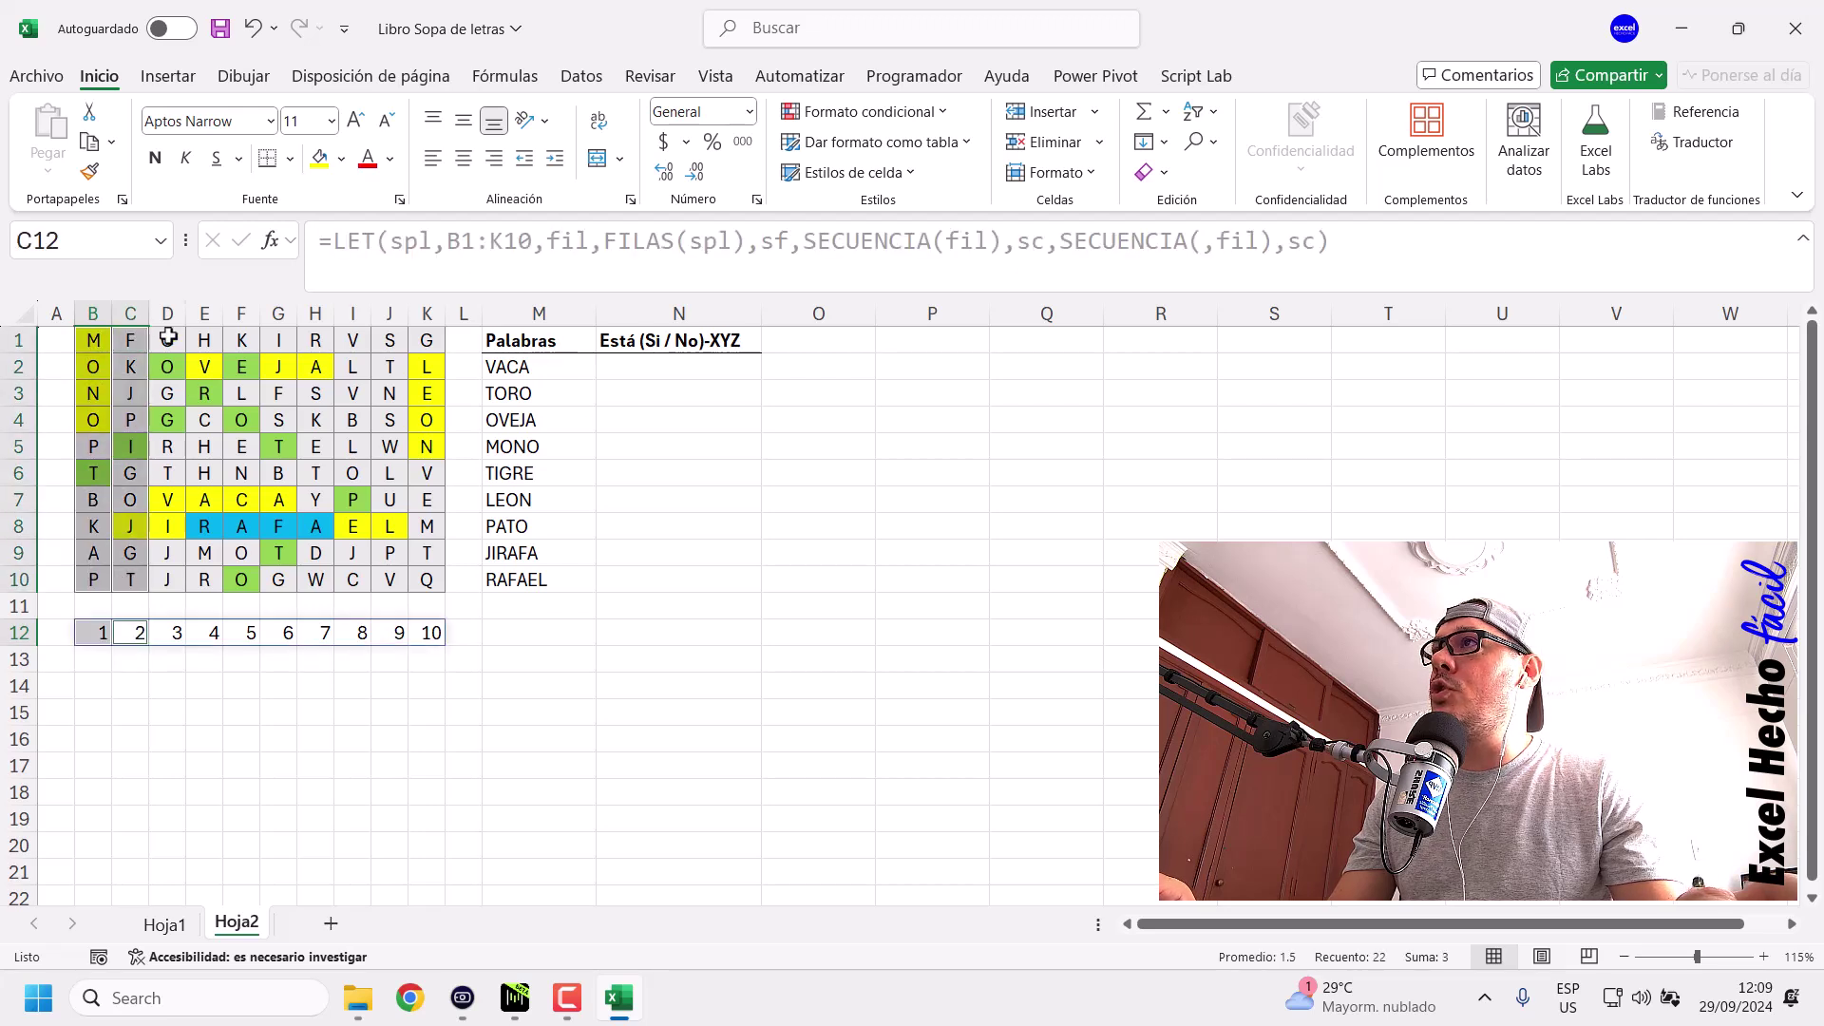
{"action": "left_click_drag", "start_coordinate": [167, 340], "coordinate": [162, 589]}
{"action": "left_click", "coordinate": [169, 632], "text": "ctrl"}
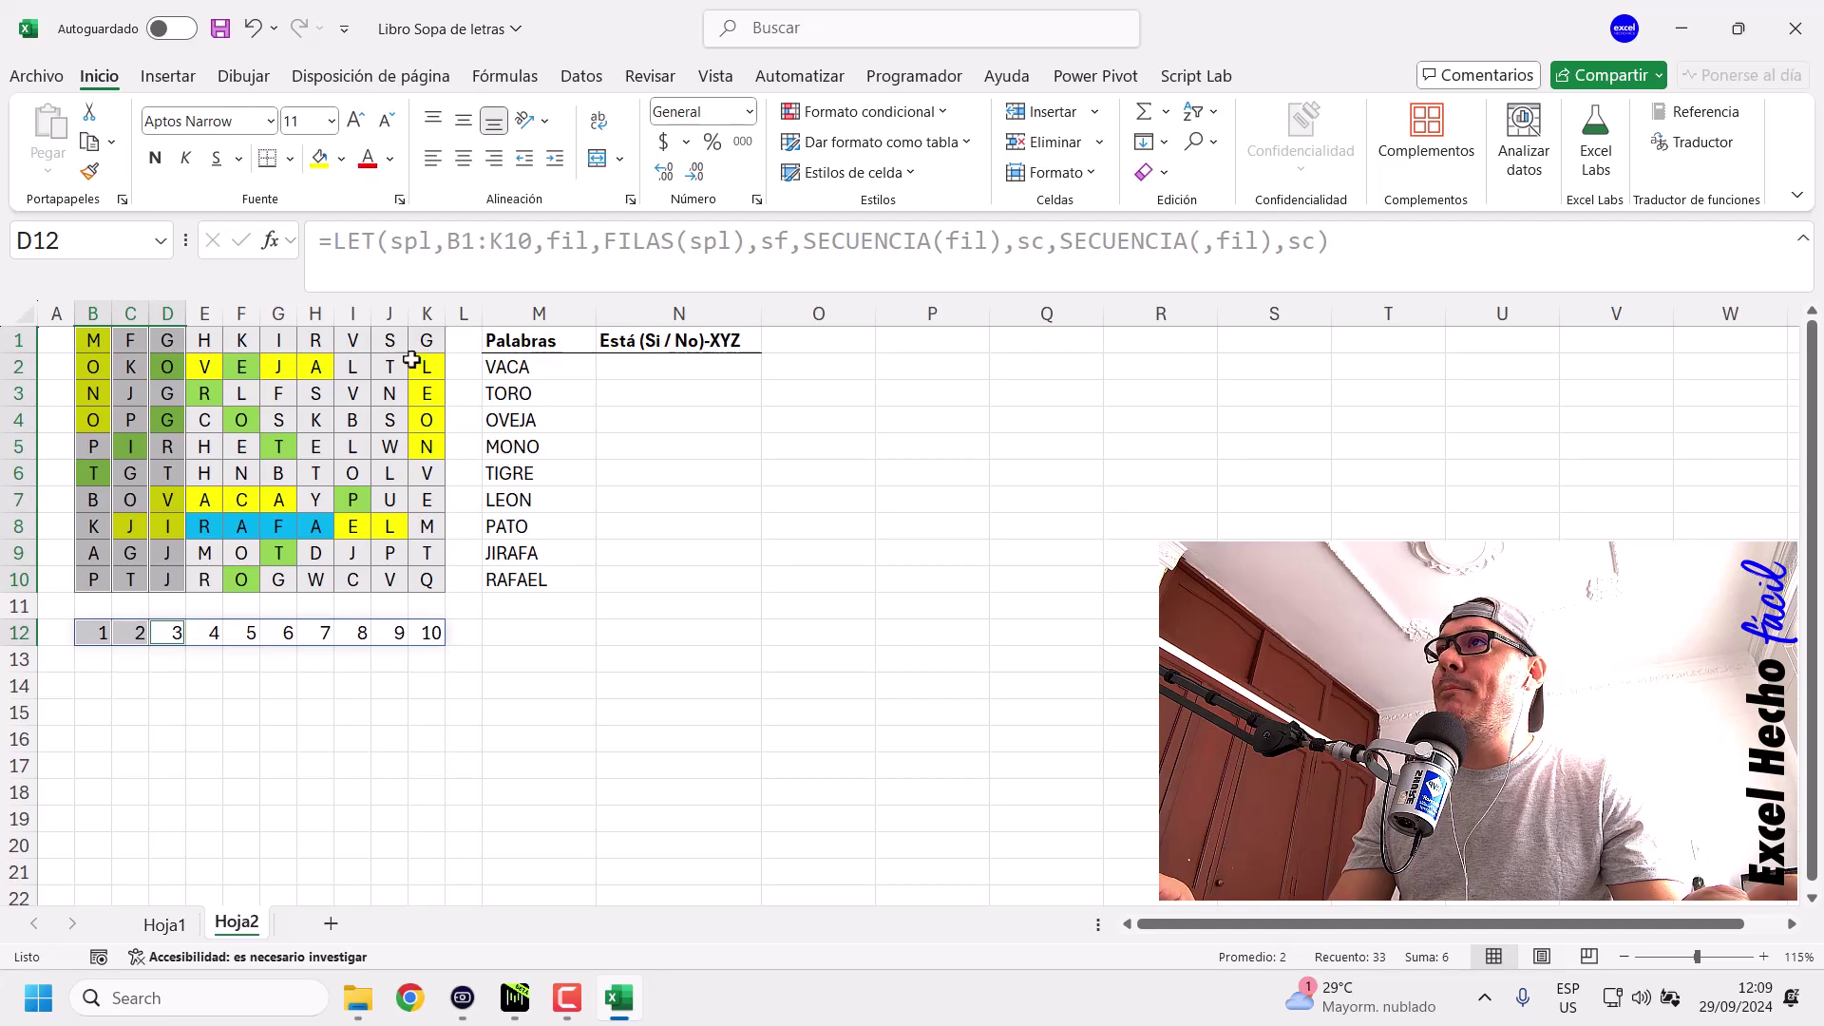
{"action": "left_click_drag", "start_coordinate": [425, 349], "coordinate": [419, 578]}
{"action": "left_click", "coordinate": [427, 633], "text": "ctrl"}
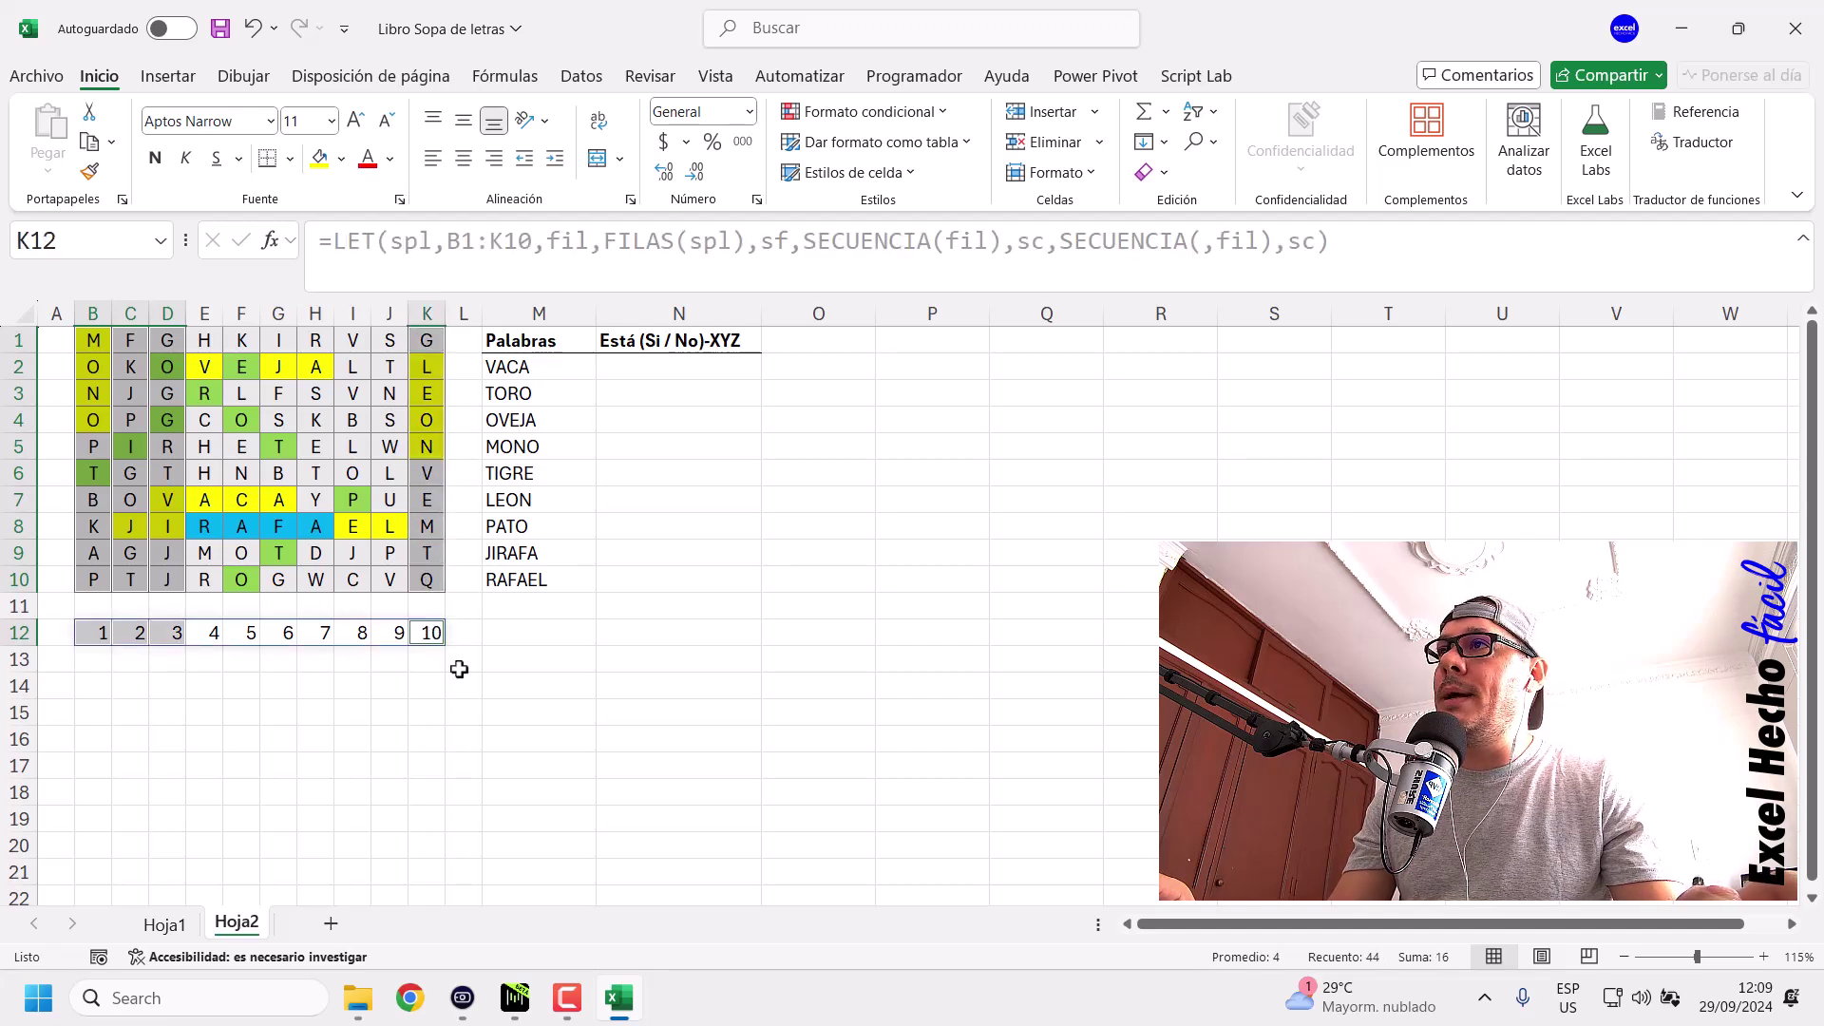
{"action": "left_click", "coordinate": [91, 630]}
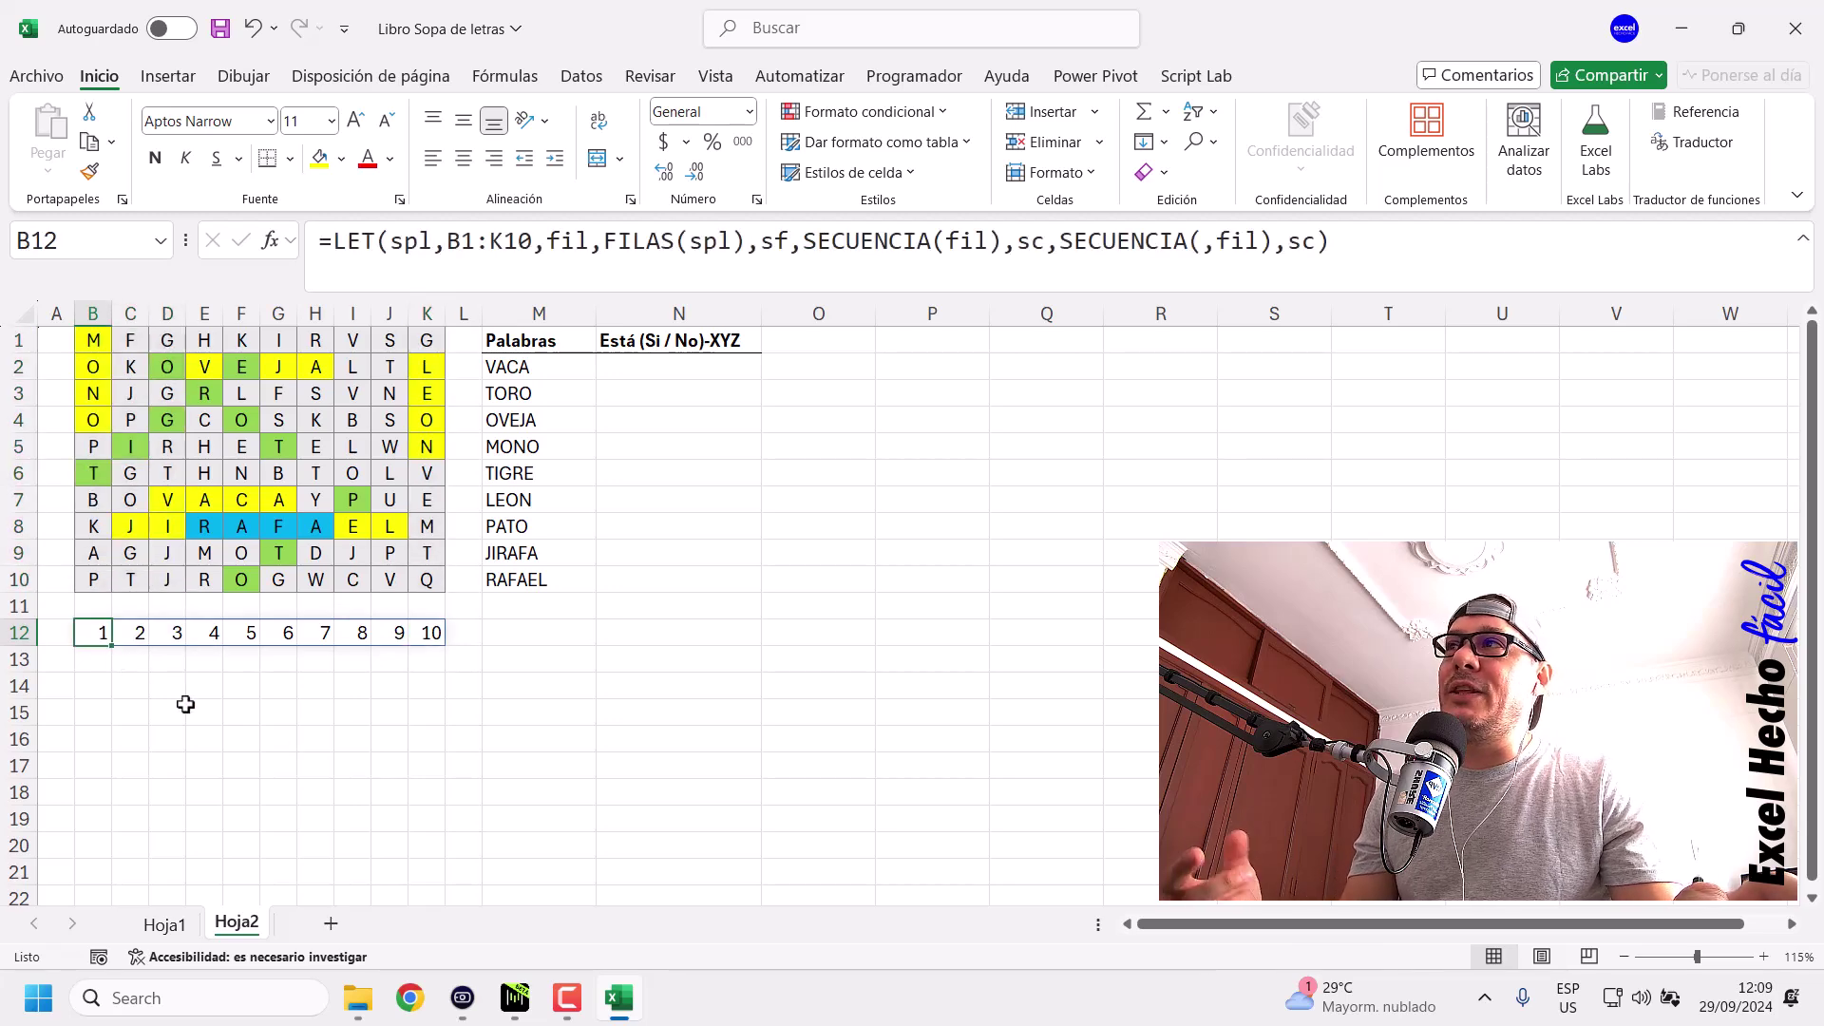
{"action": "left_click_drag", "start_coordinate": [1278, 249], "coordinate": [1060, 245]}
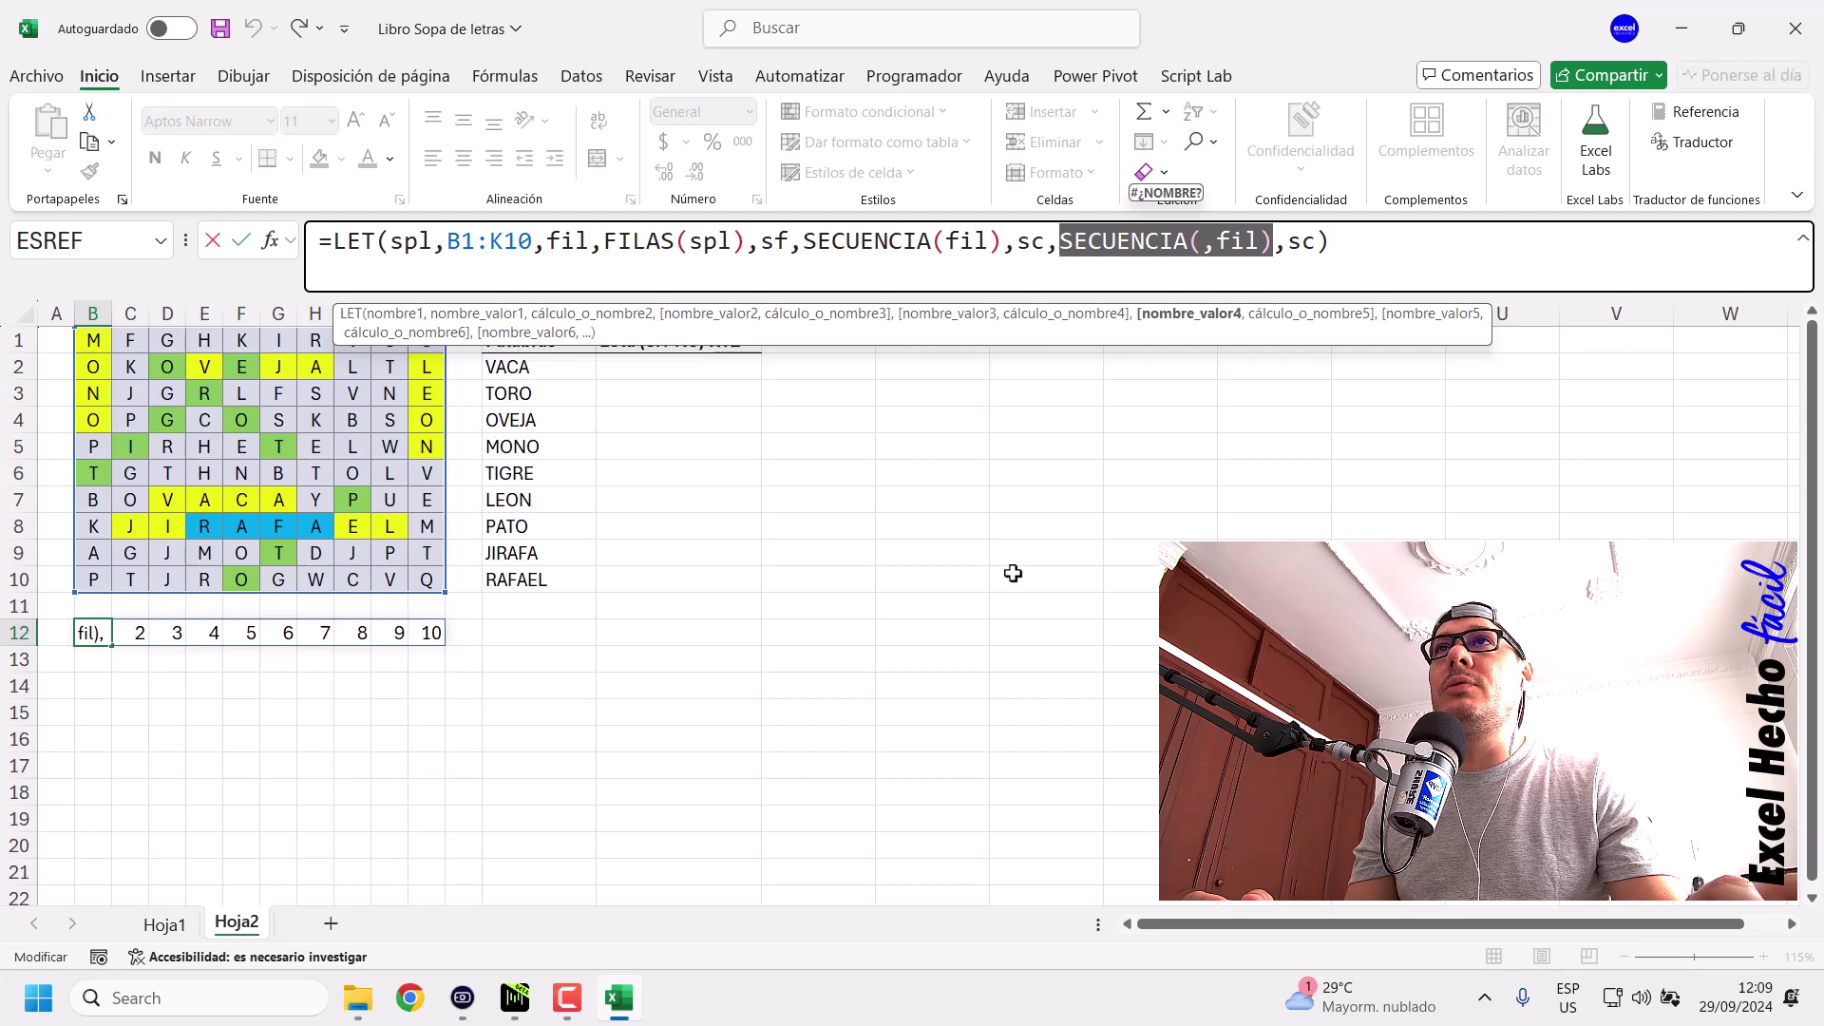
{"action": "type", "text": "enf"}
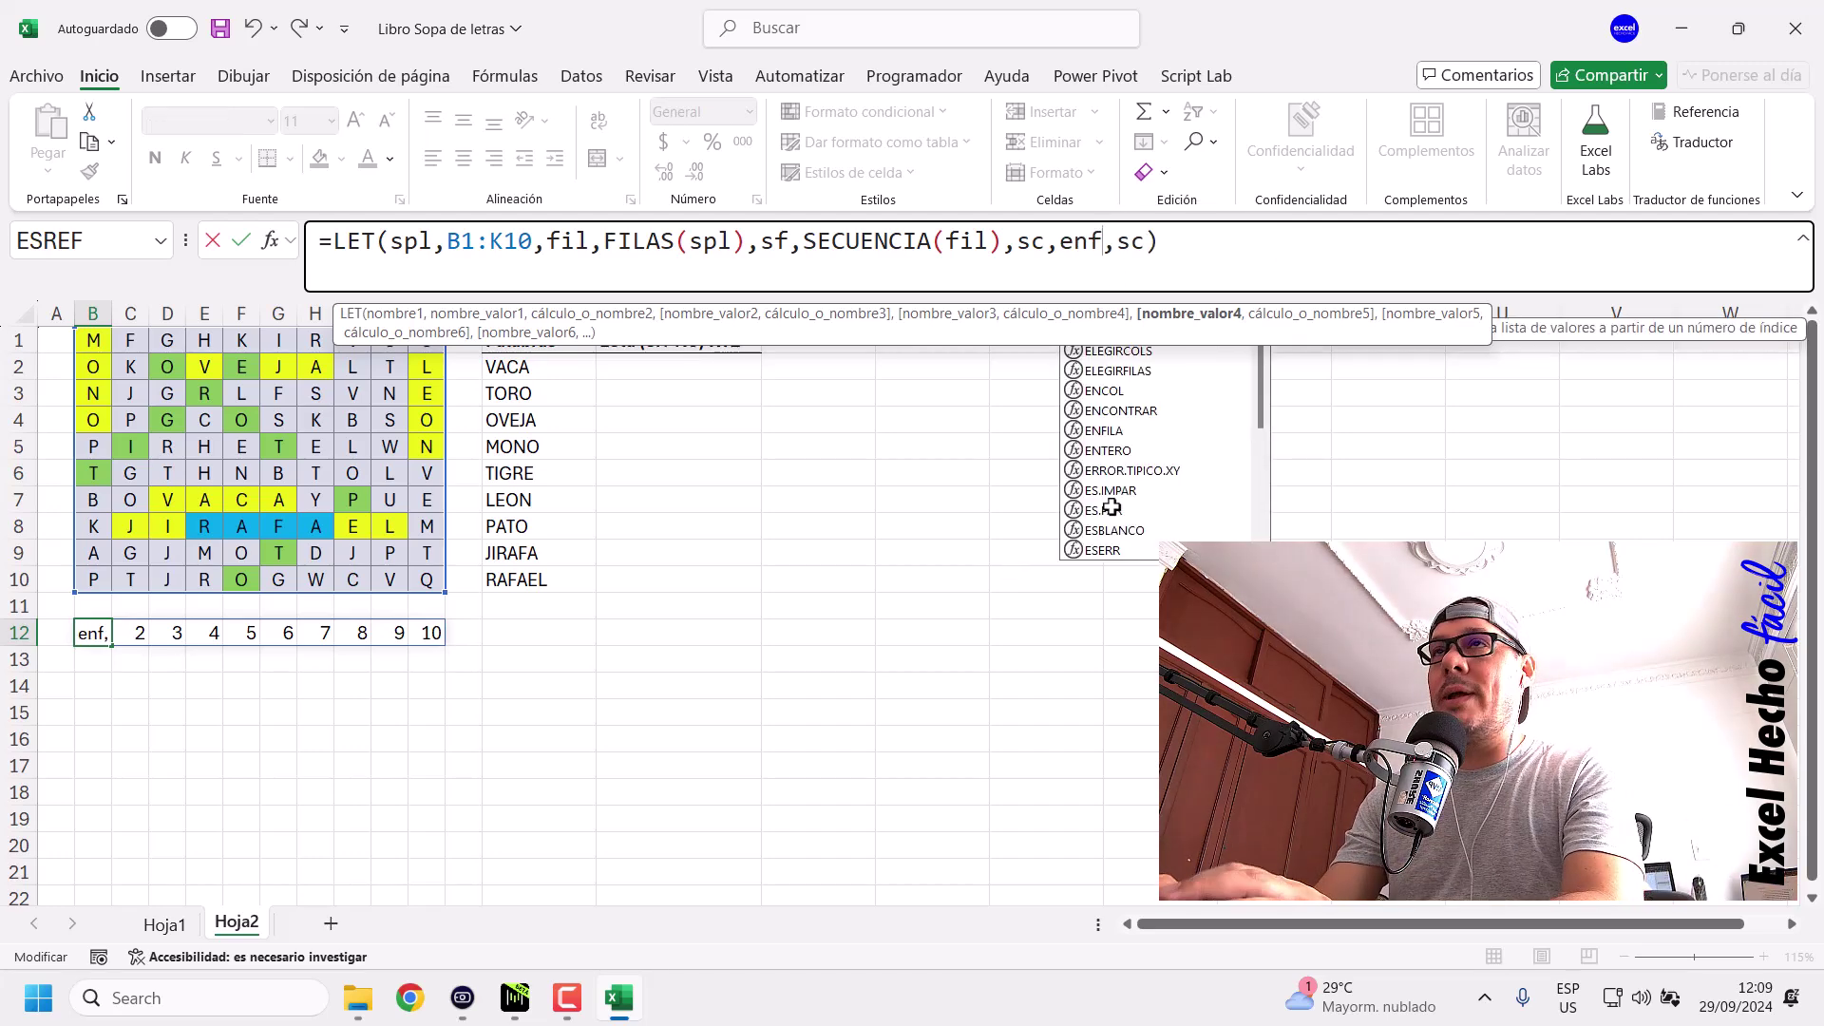
{"action": "key", "text": "Tab"}
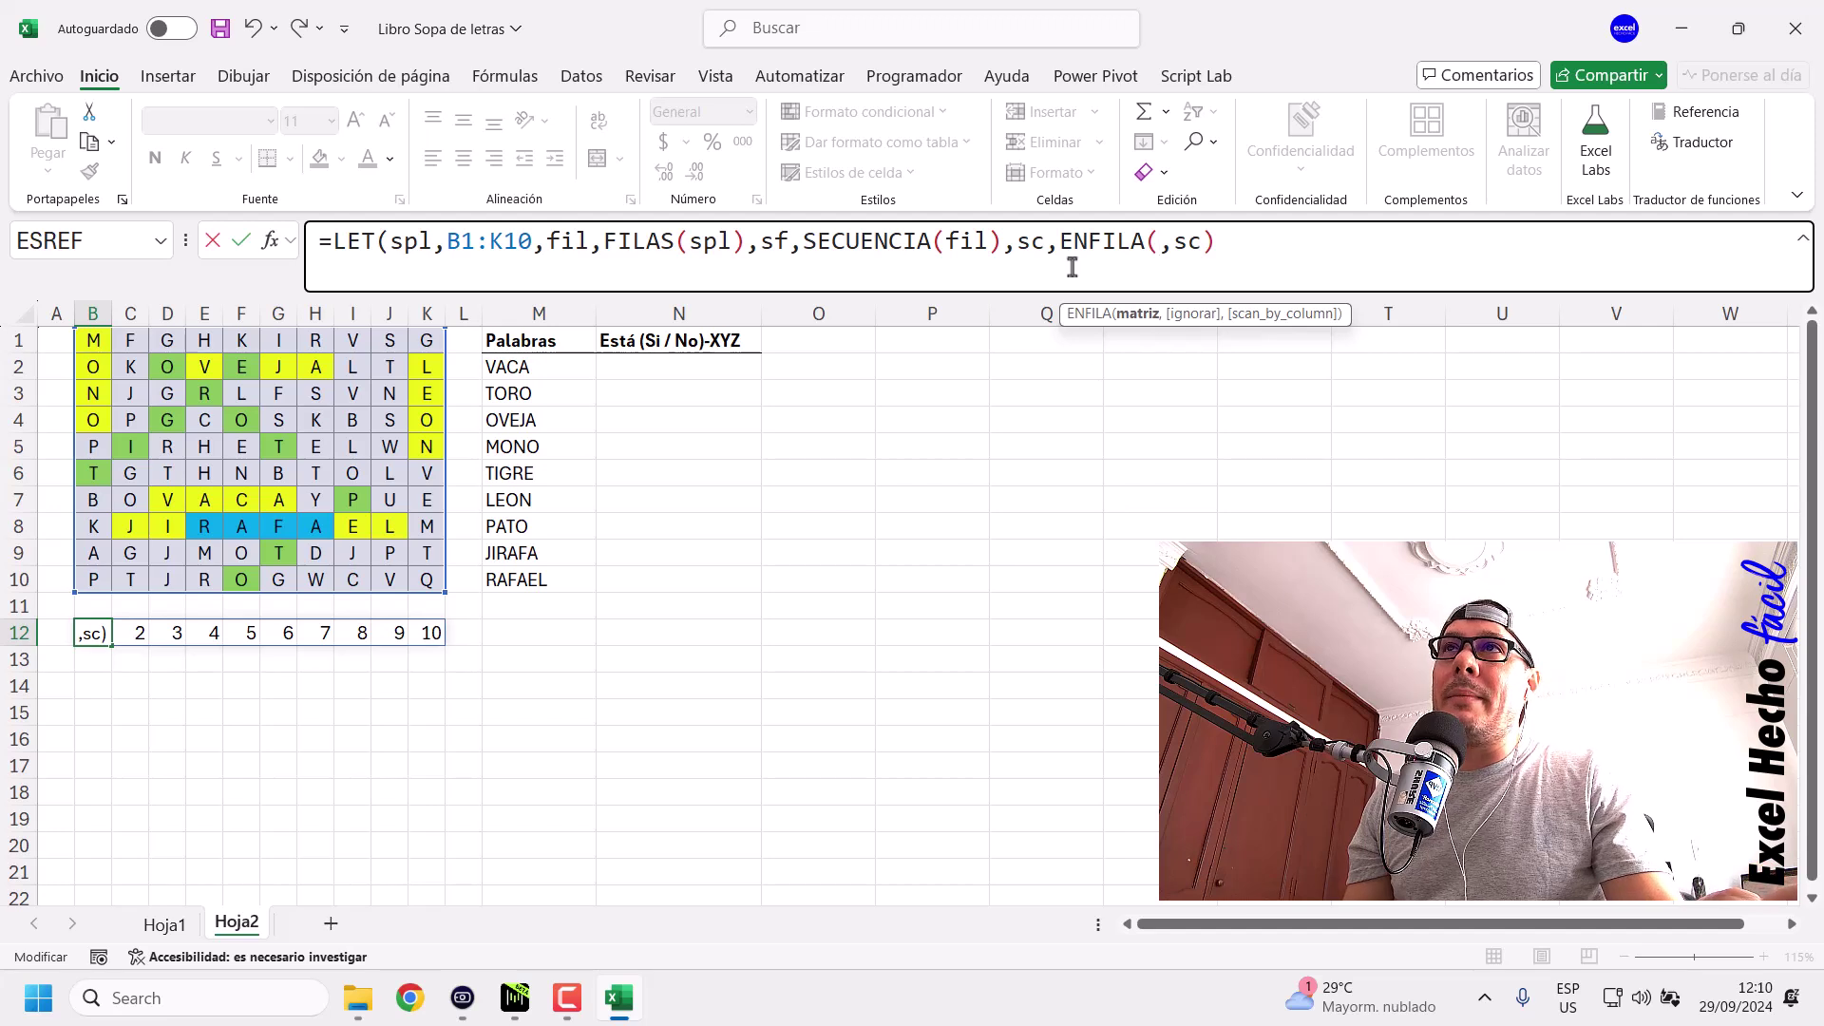
{"action": "left_click_drag", "start_coordinate": [1060, 249], "coordinate": [1160, 249]}
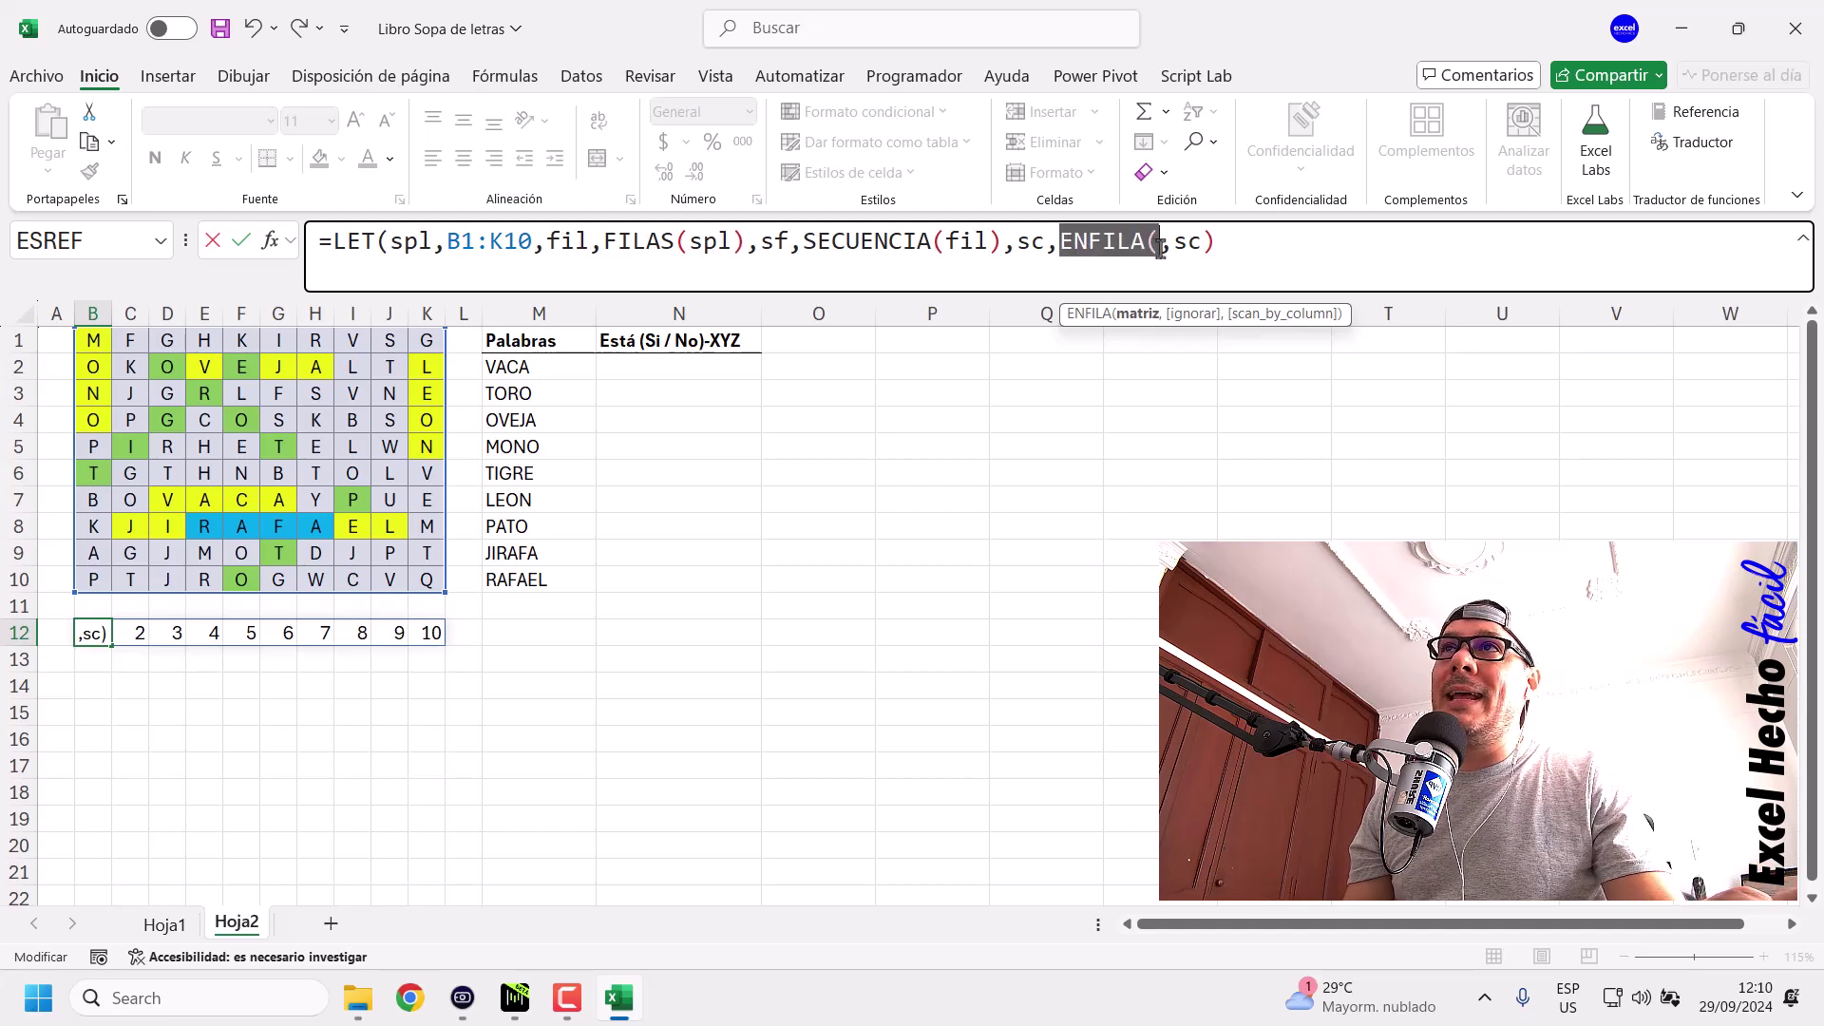
{"action": "left_click", "coordinate": [1059, 247]}
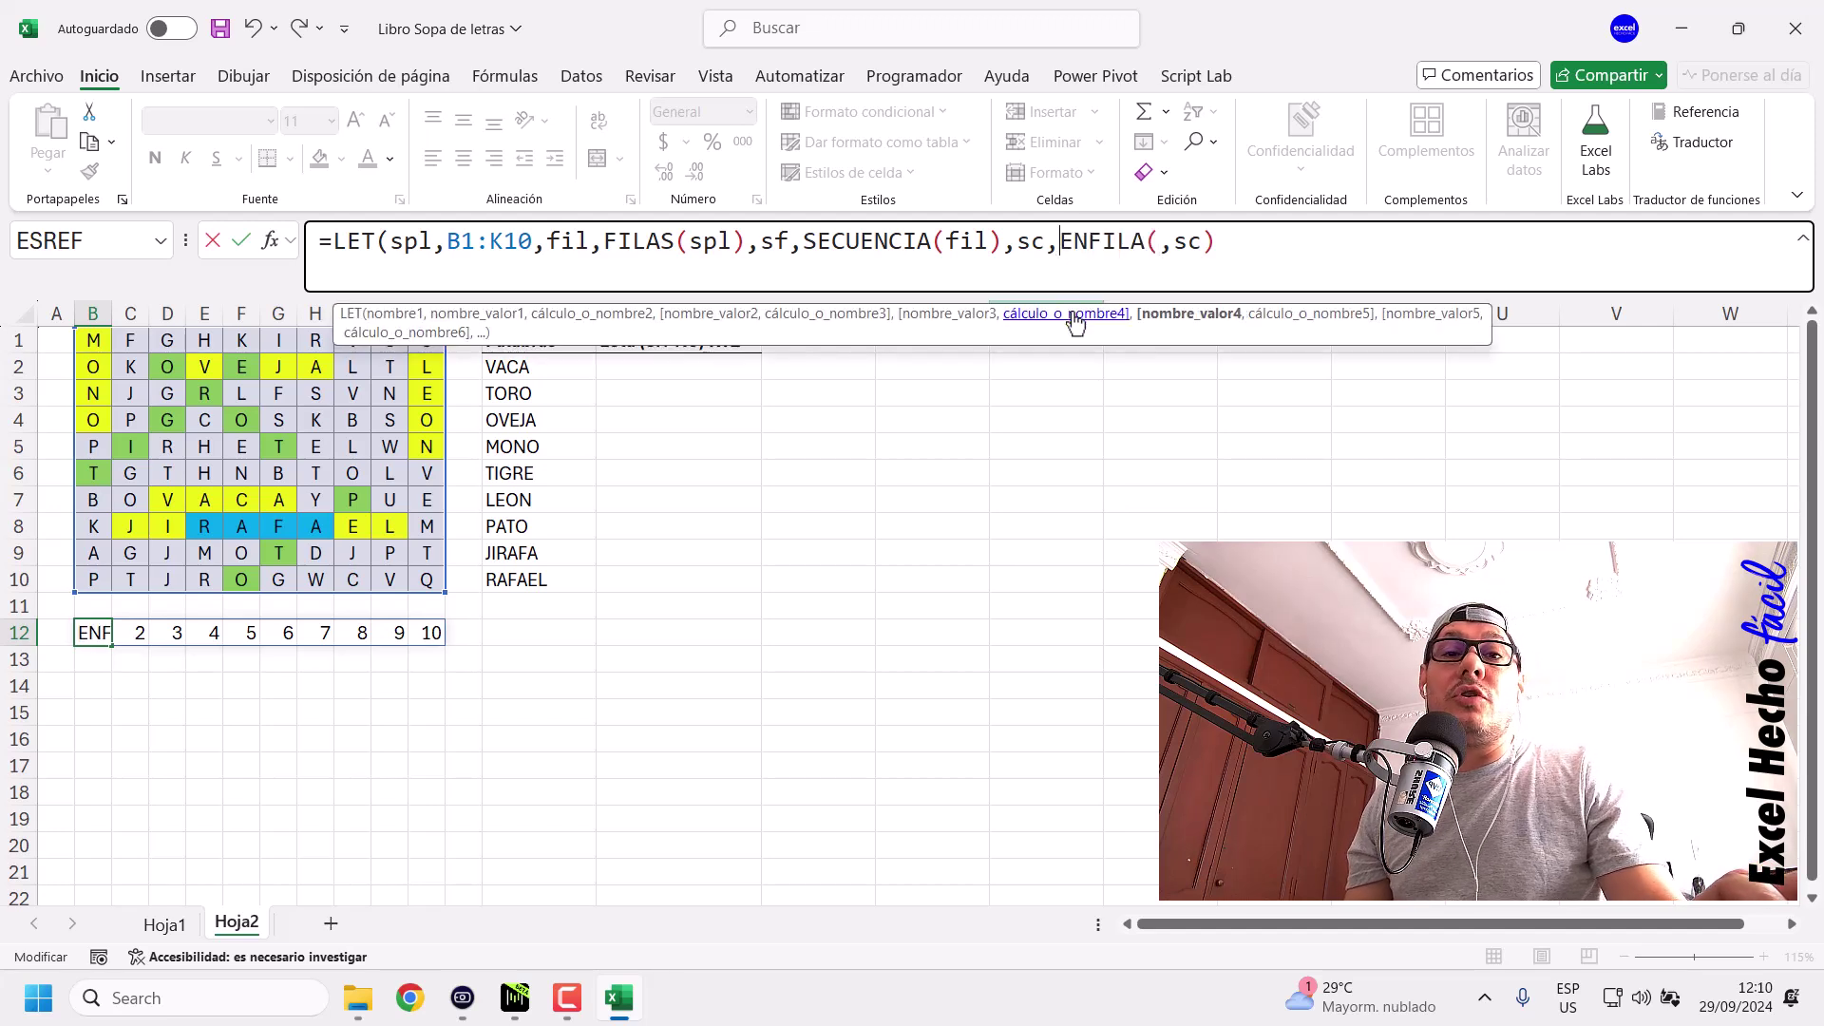
{"action": "key", "text": "Escape"}
{"action": "key", "text": "ctrl+z"}
Replace the SECUENCIA(,fil) definition of sc in B12's formula with an empty ENFILA() call.
{"action": "left_click", "coordinate": [1055, 234]}
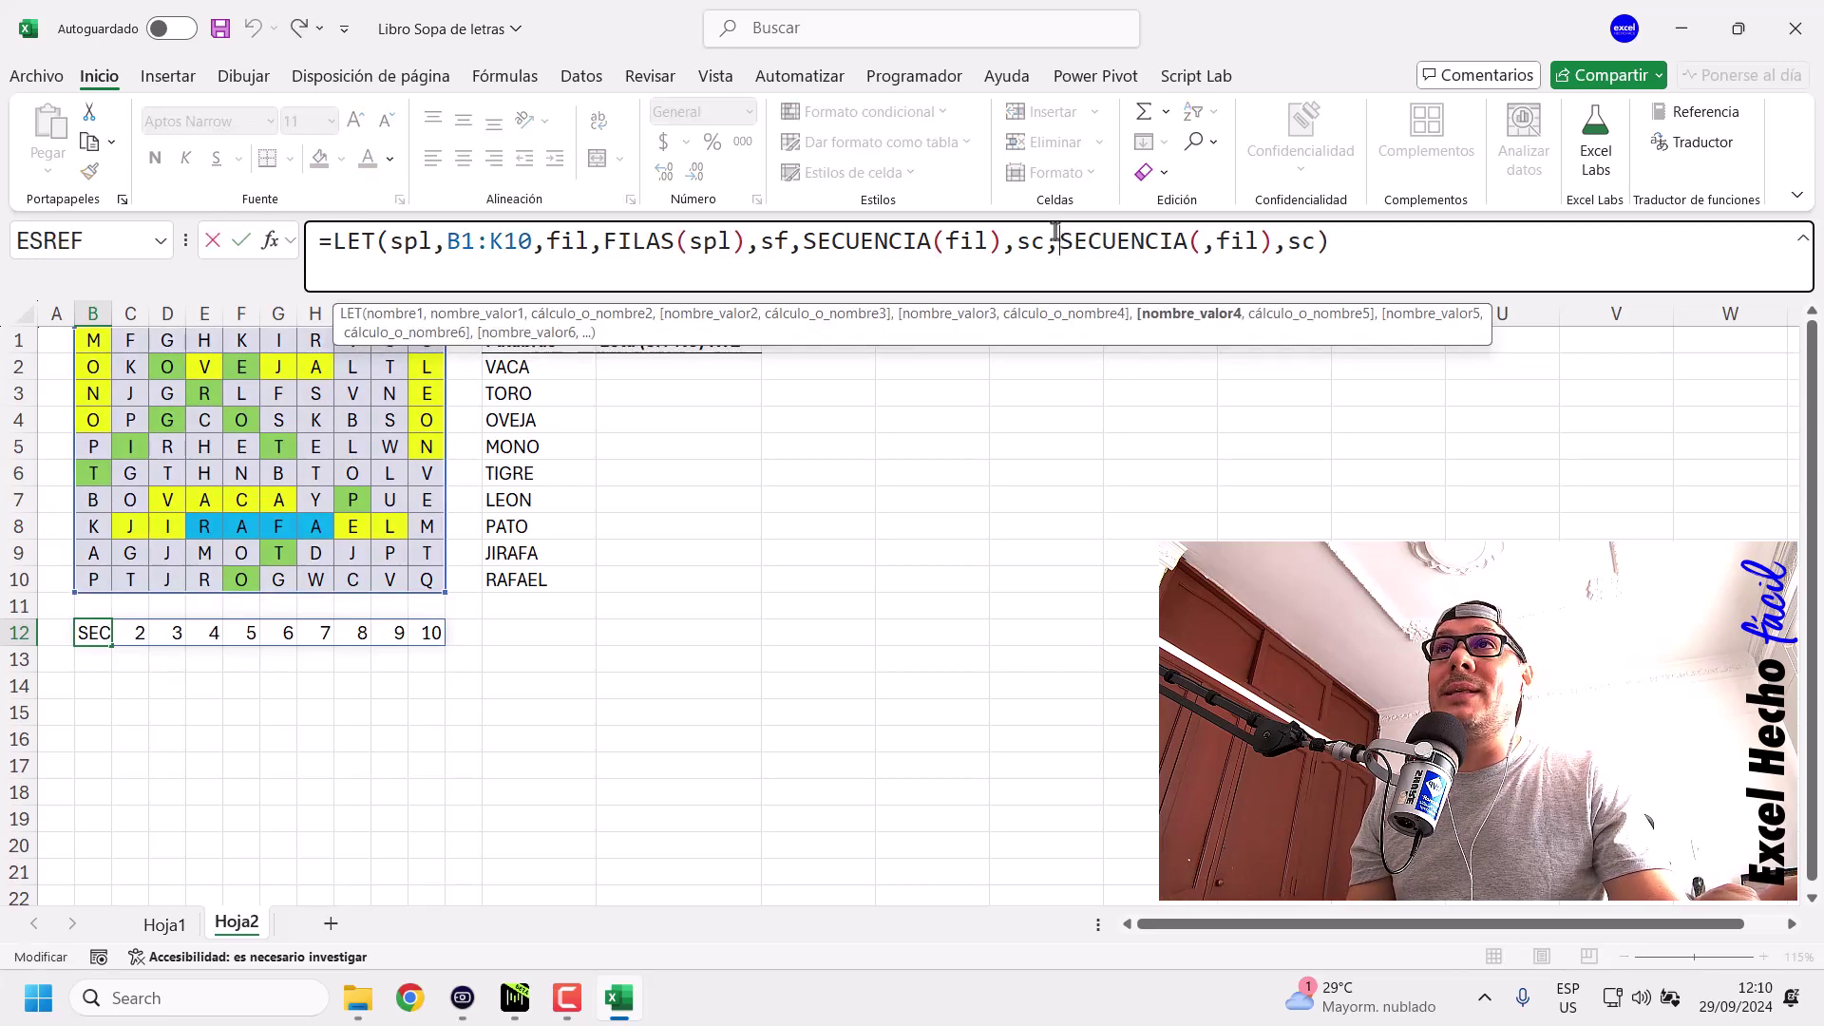
{"action": "left_click_drag", "start_coordinate": [1061, 239], "coordinate": [1273, 241]}
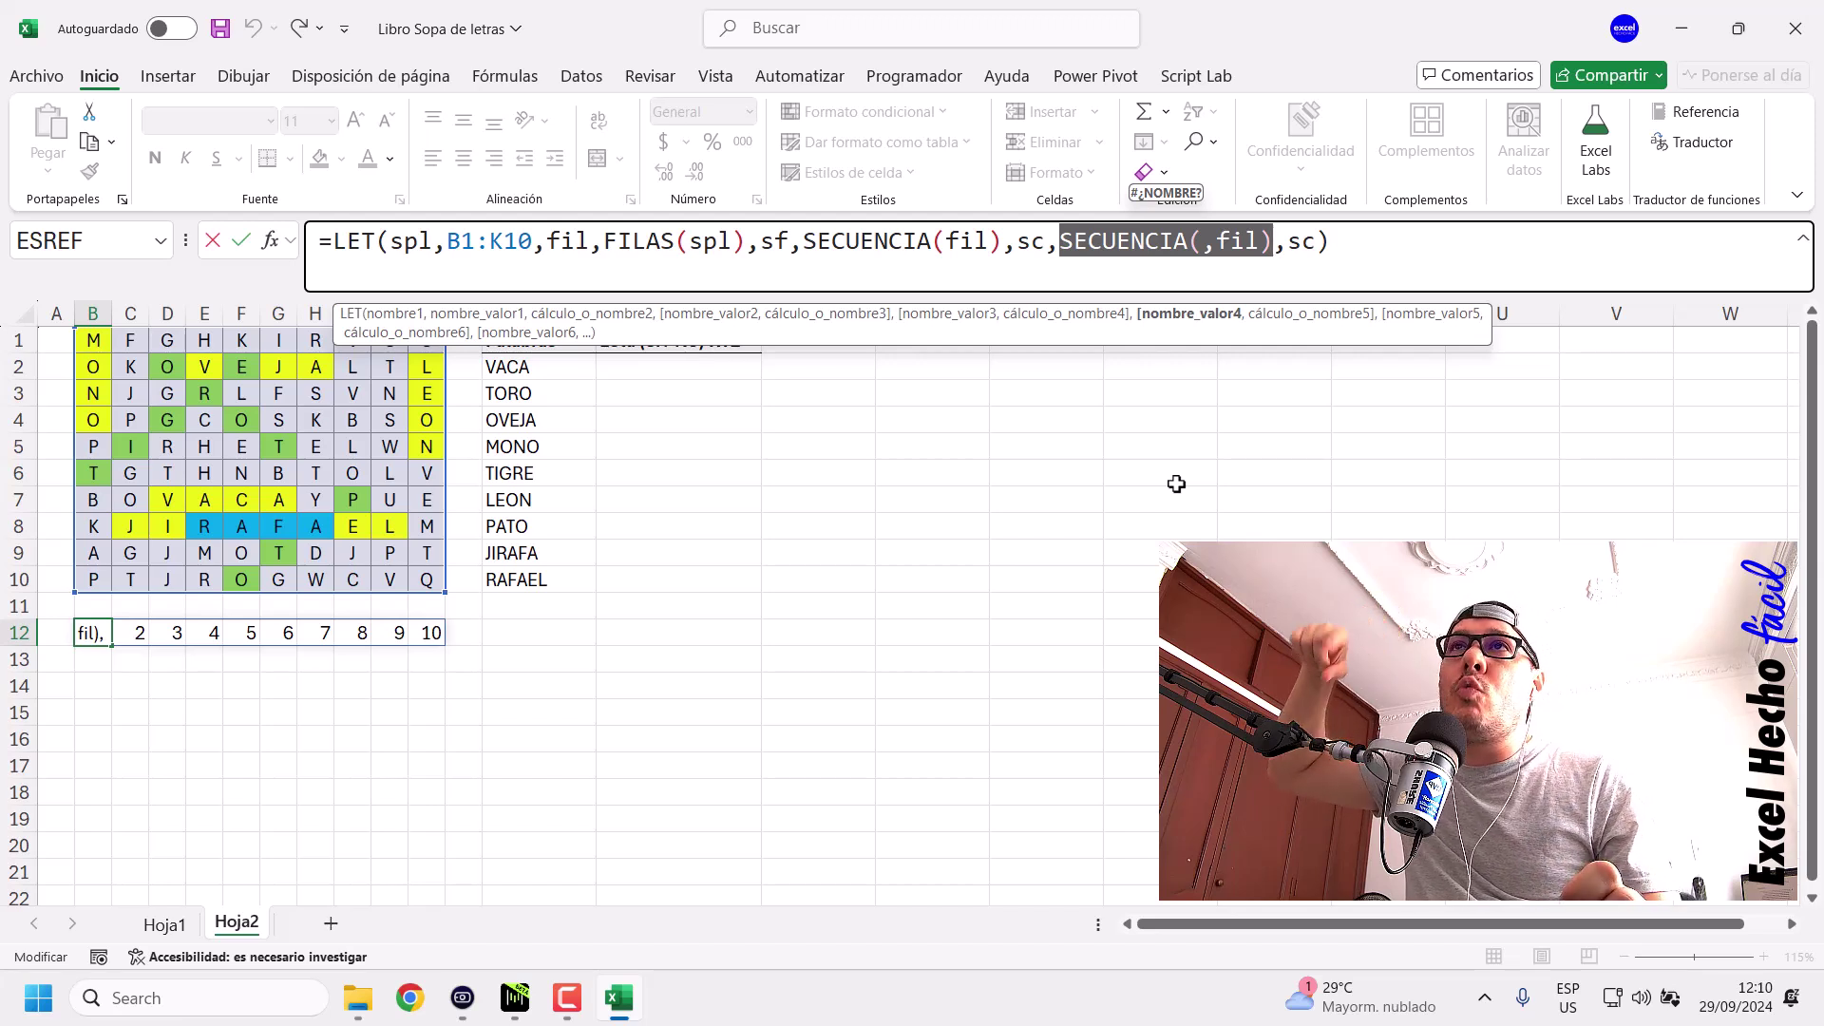
{"action": "type", "text": "en"}
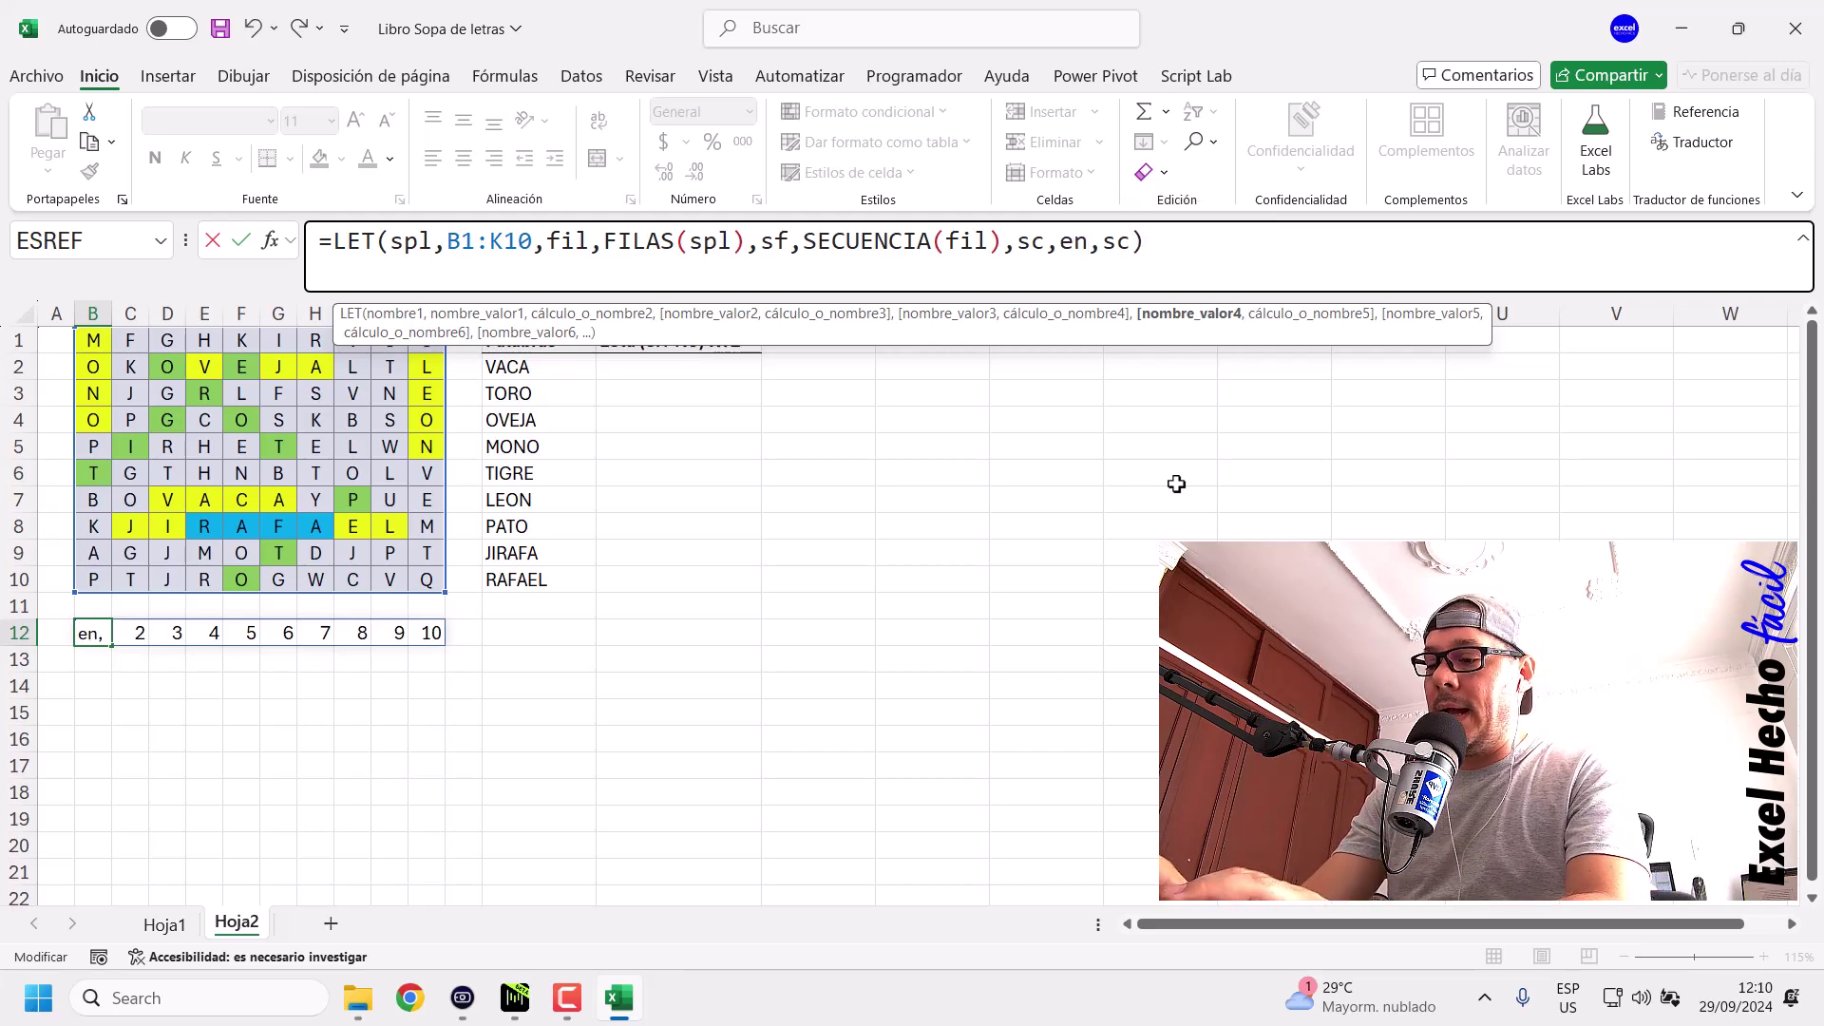
{"action": "type", "text": "fi"}
{"action": "key", "text": "Tab"}
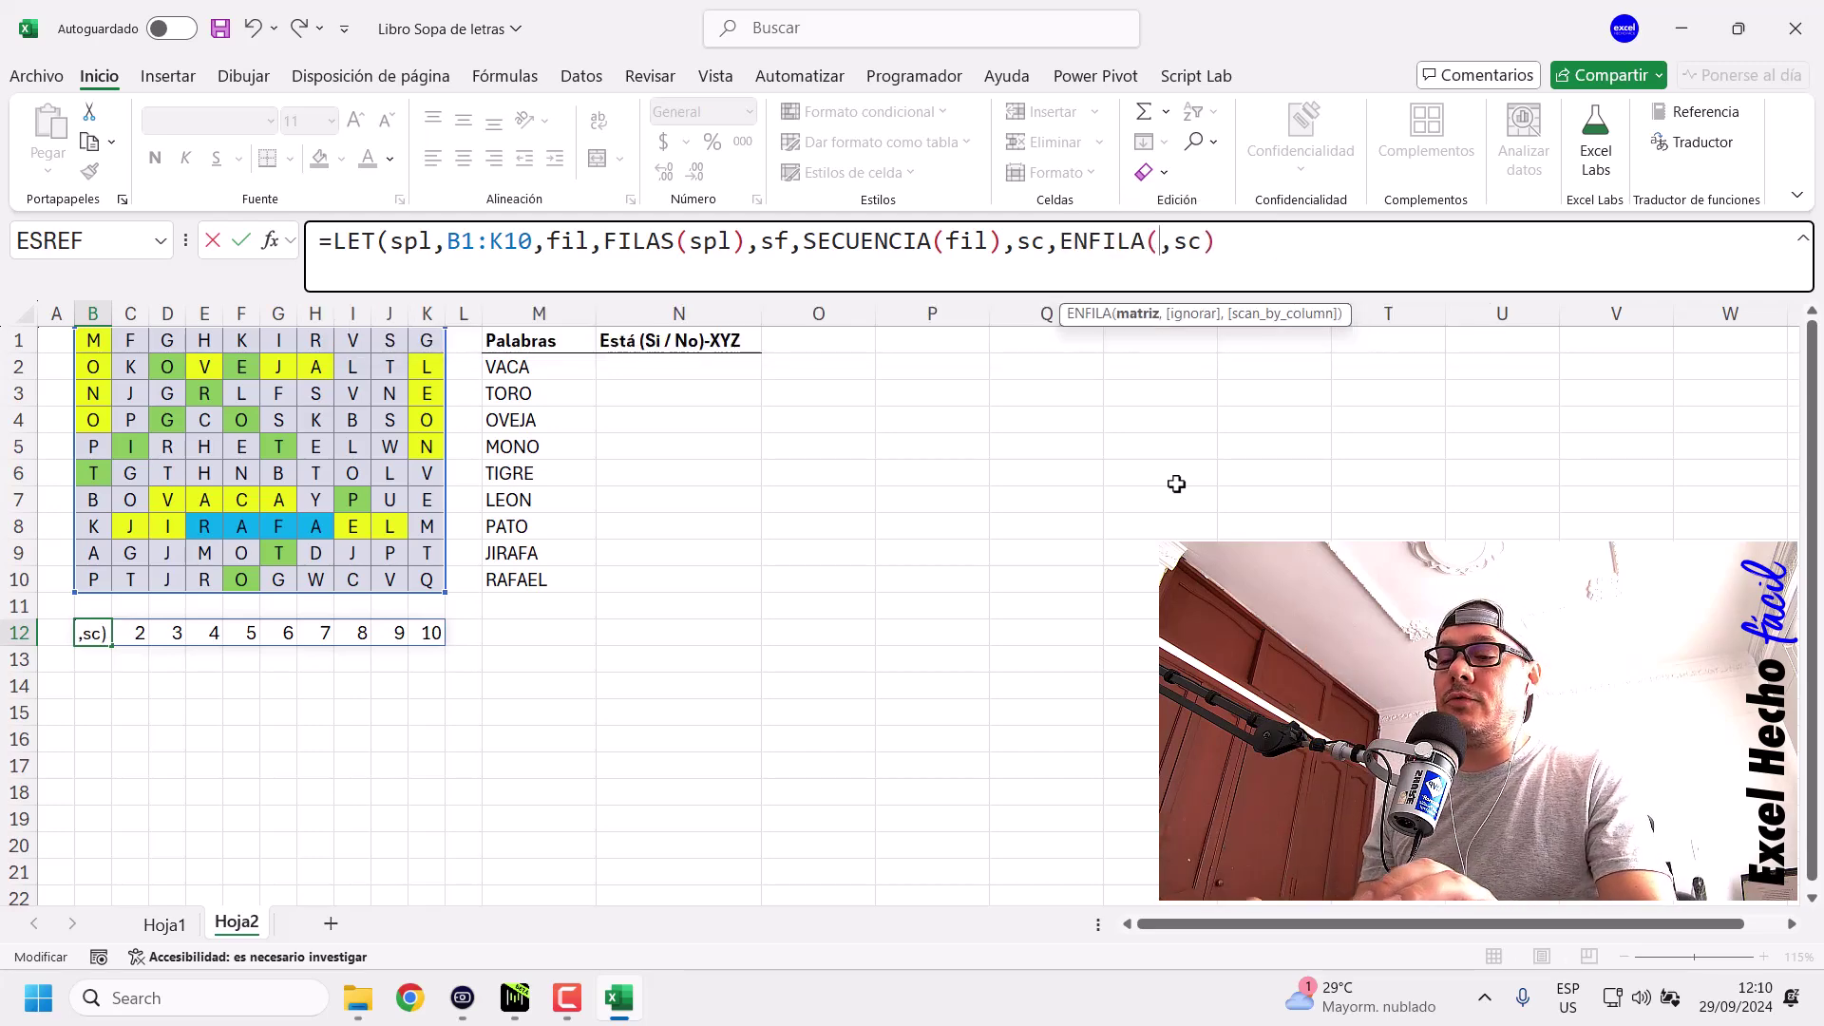
{"action": "type", "text": ")"}
{"action": "left_click", "coordinate": [1157, 245]}
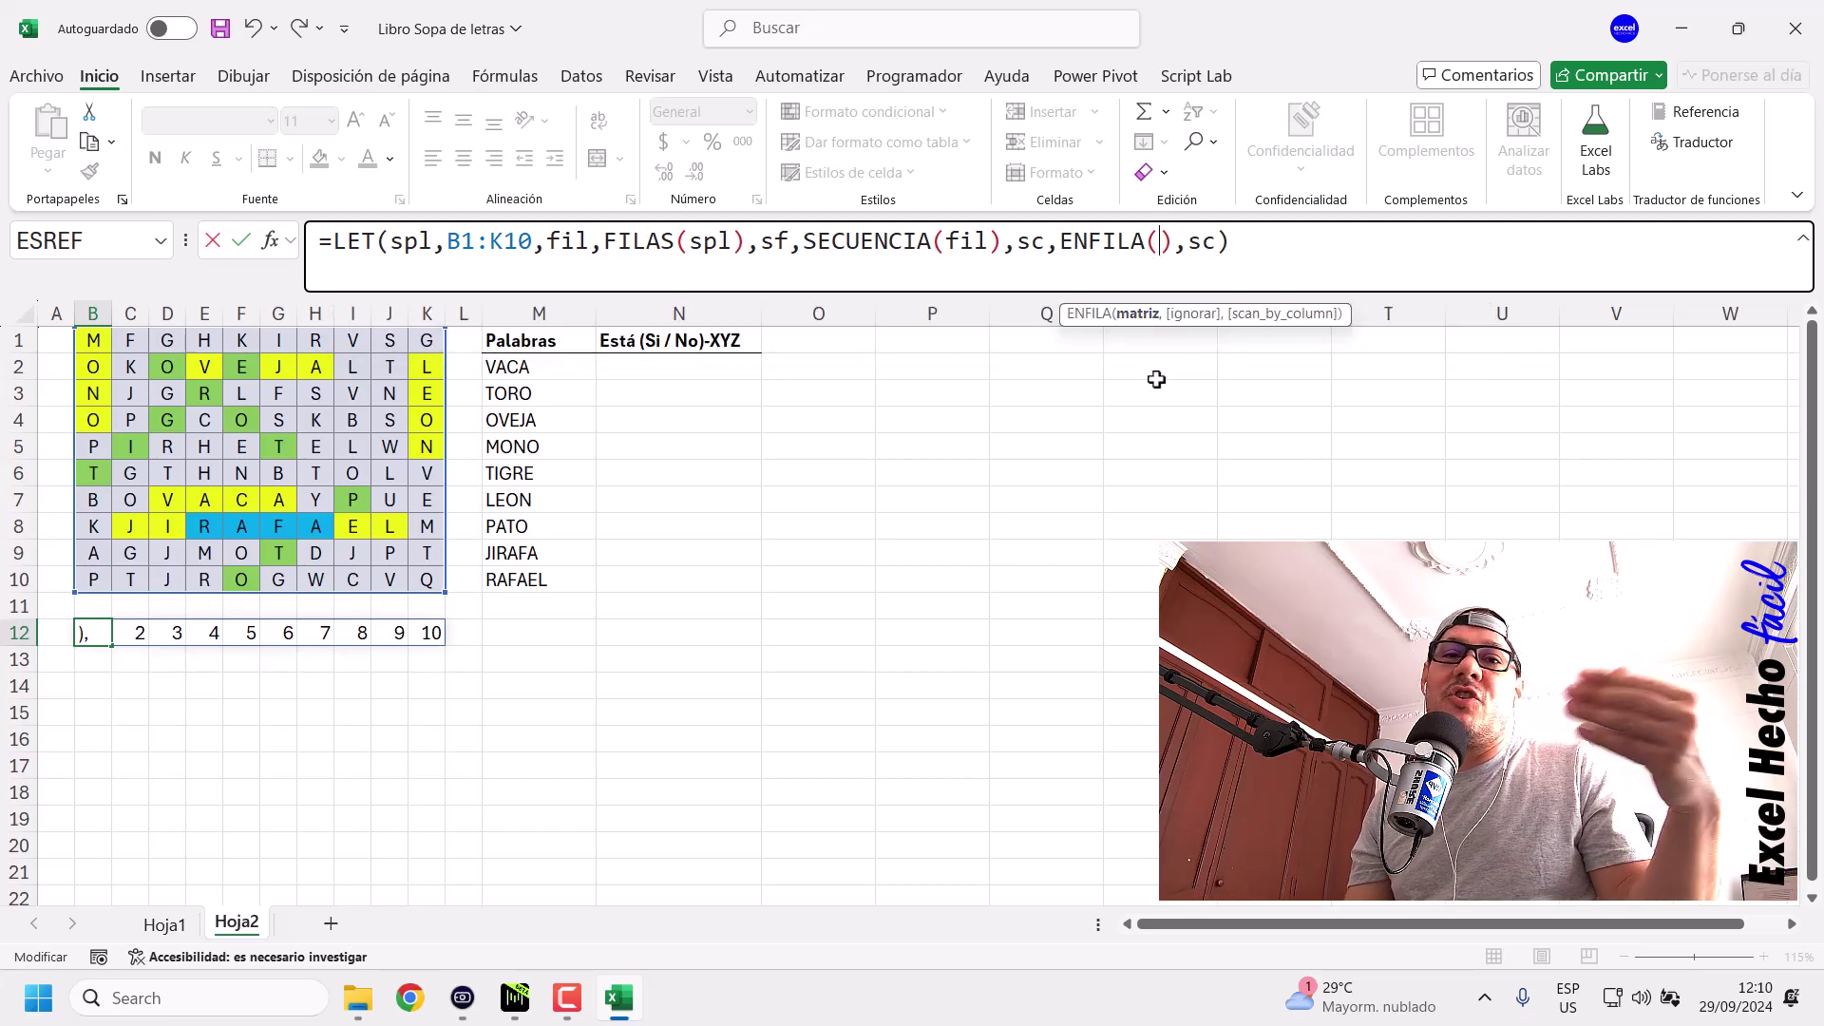
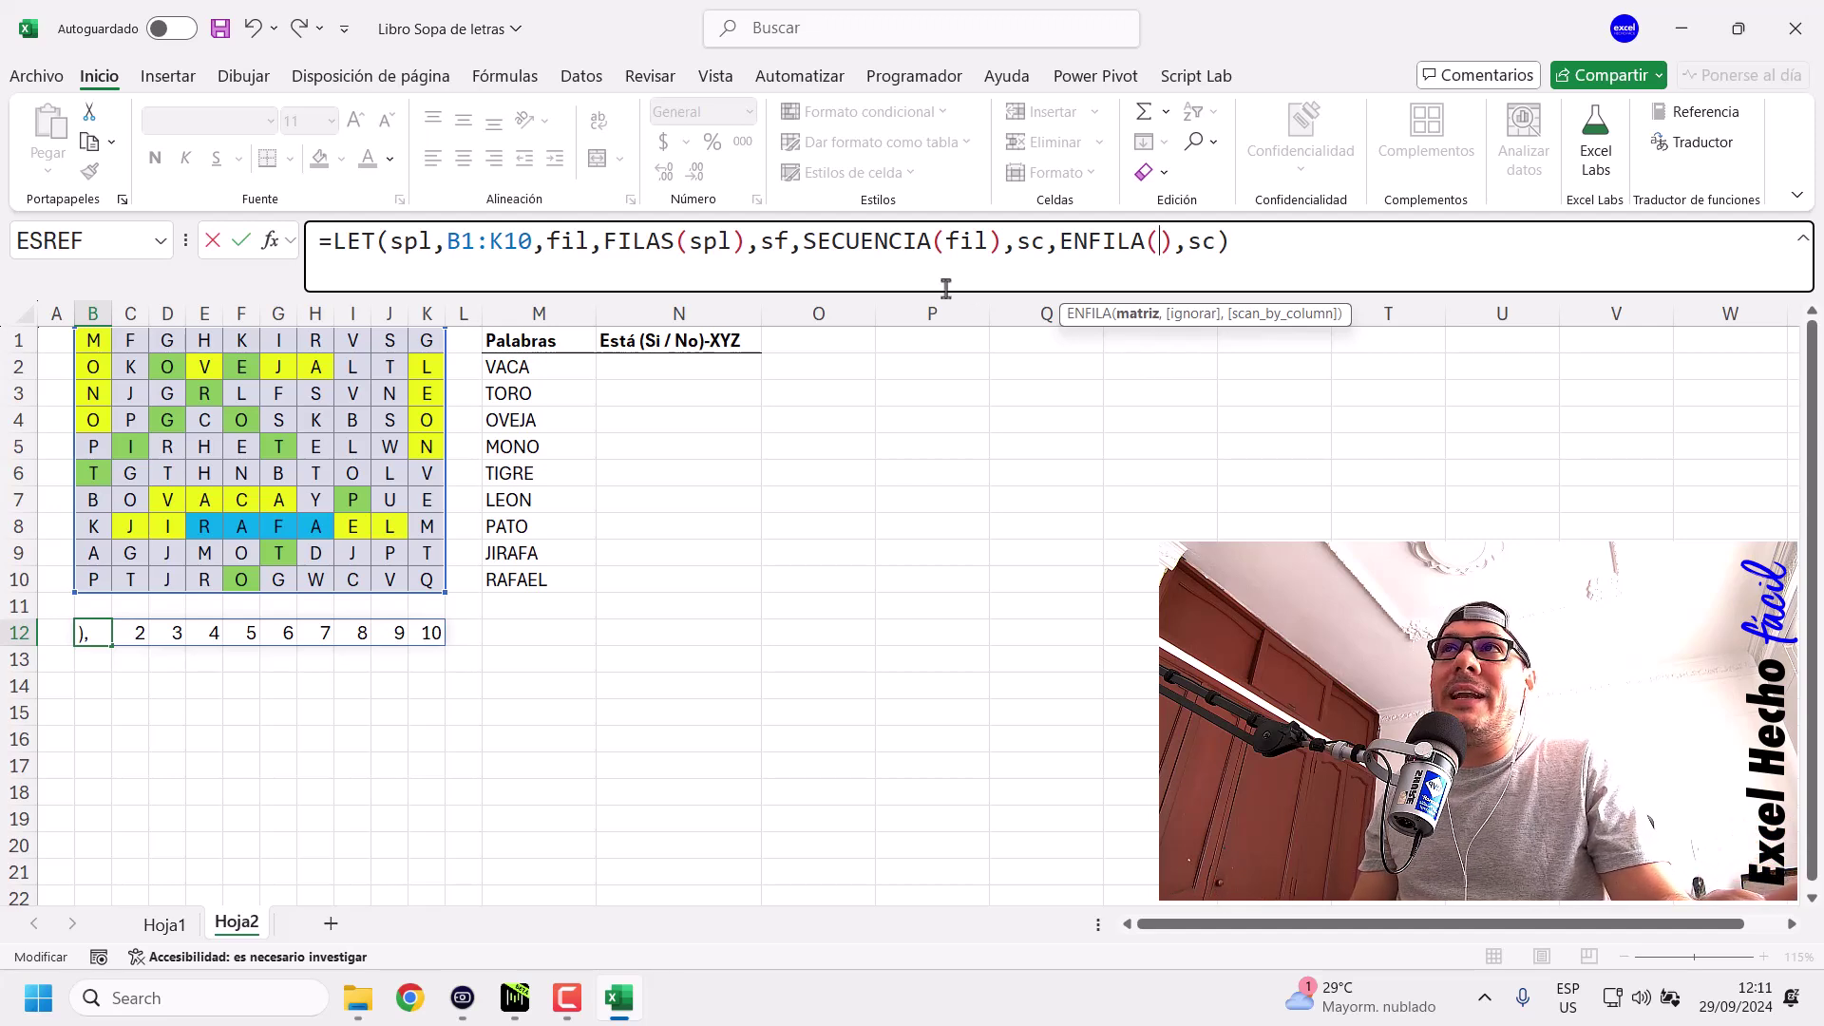
Enter sf as the ENFILA array, return sf as the LET result and commit the formula in B12.
{"action": "left_click_drag", "start_coordinate": [1058, 248], "coordinate": [1175, 245]}
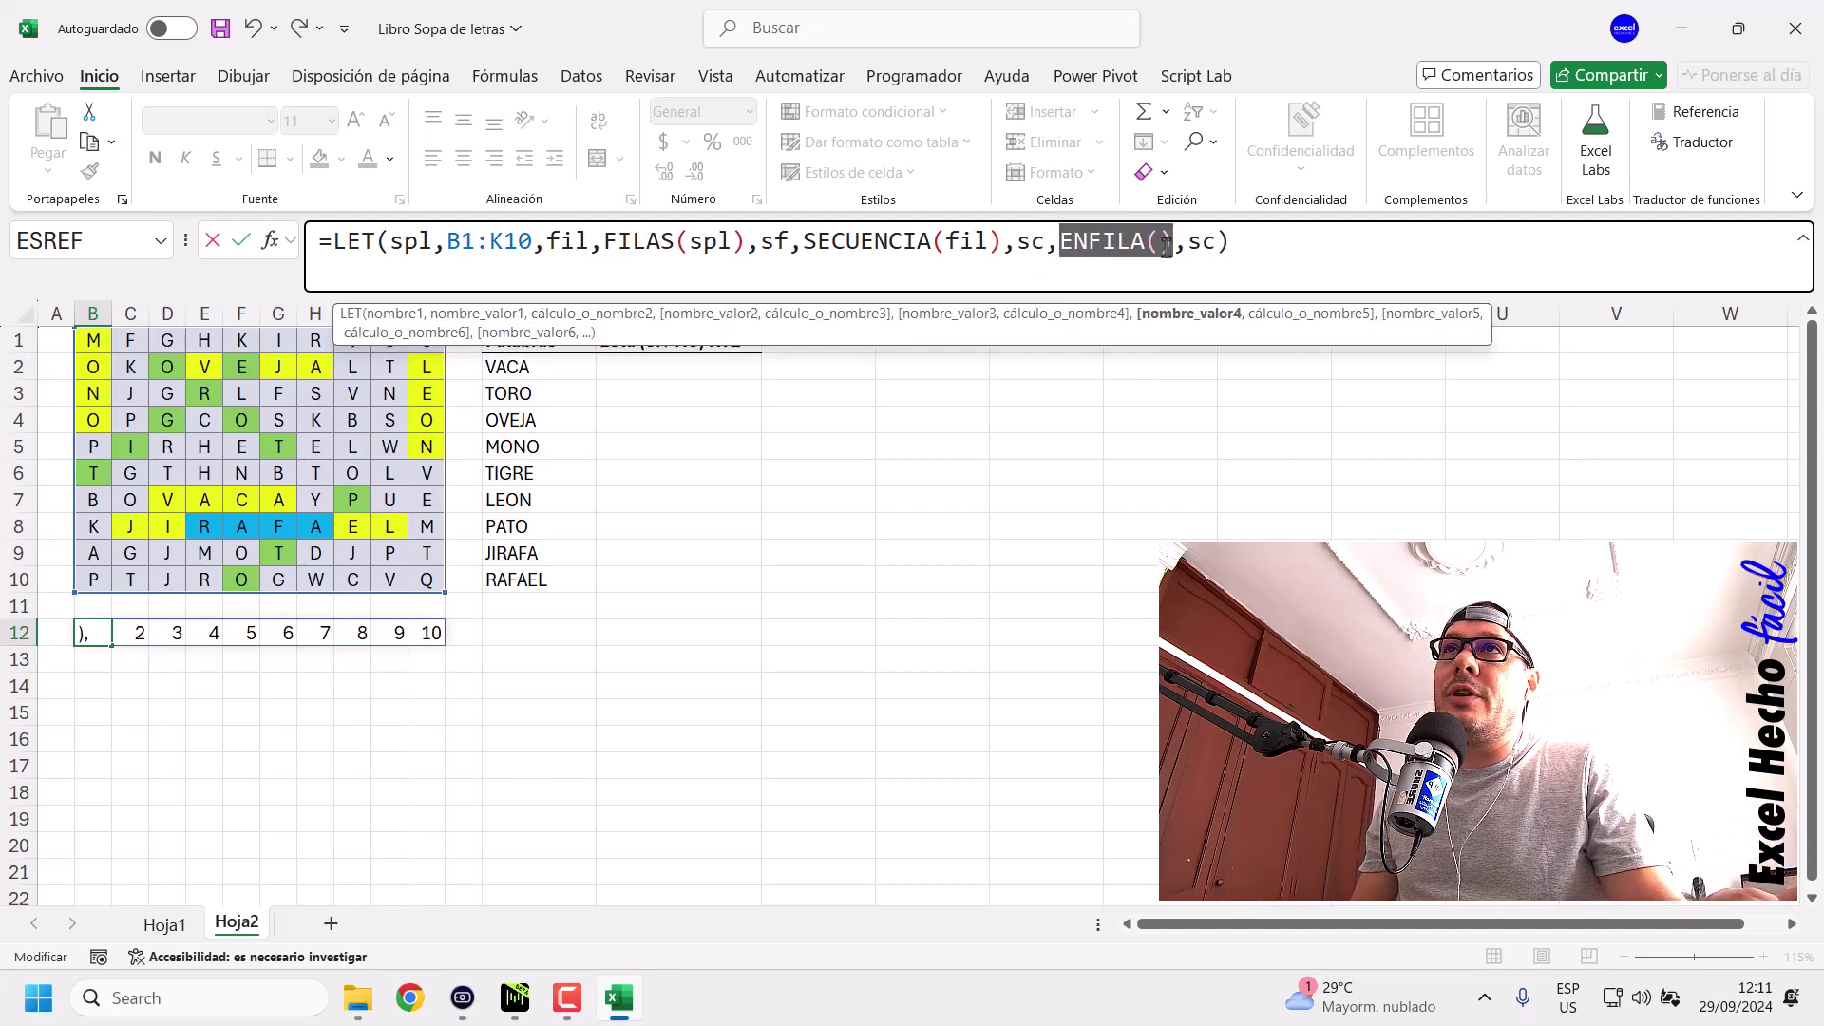
{"action": "left_click", "coordinate": [1161, 244]}
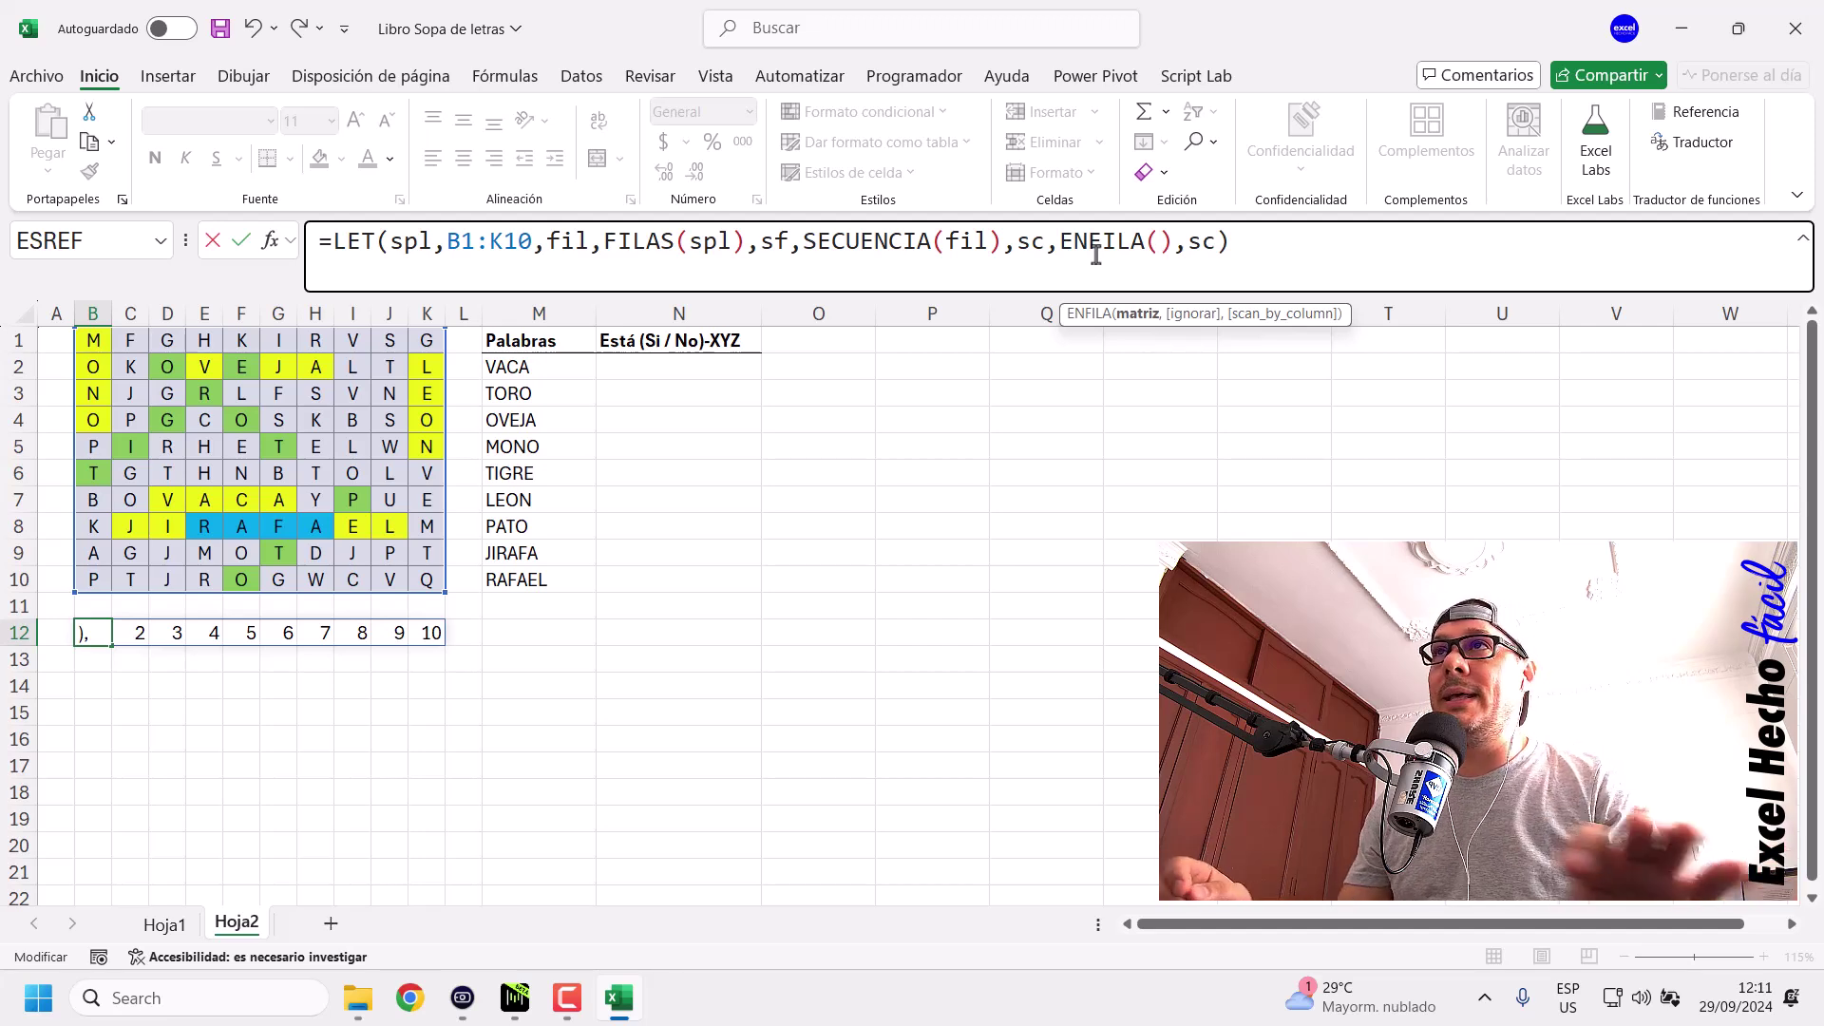
{"action": "type", "text": "sf"}
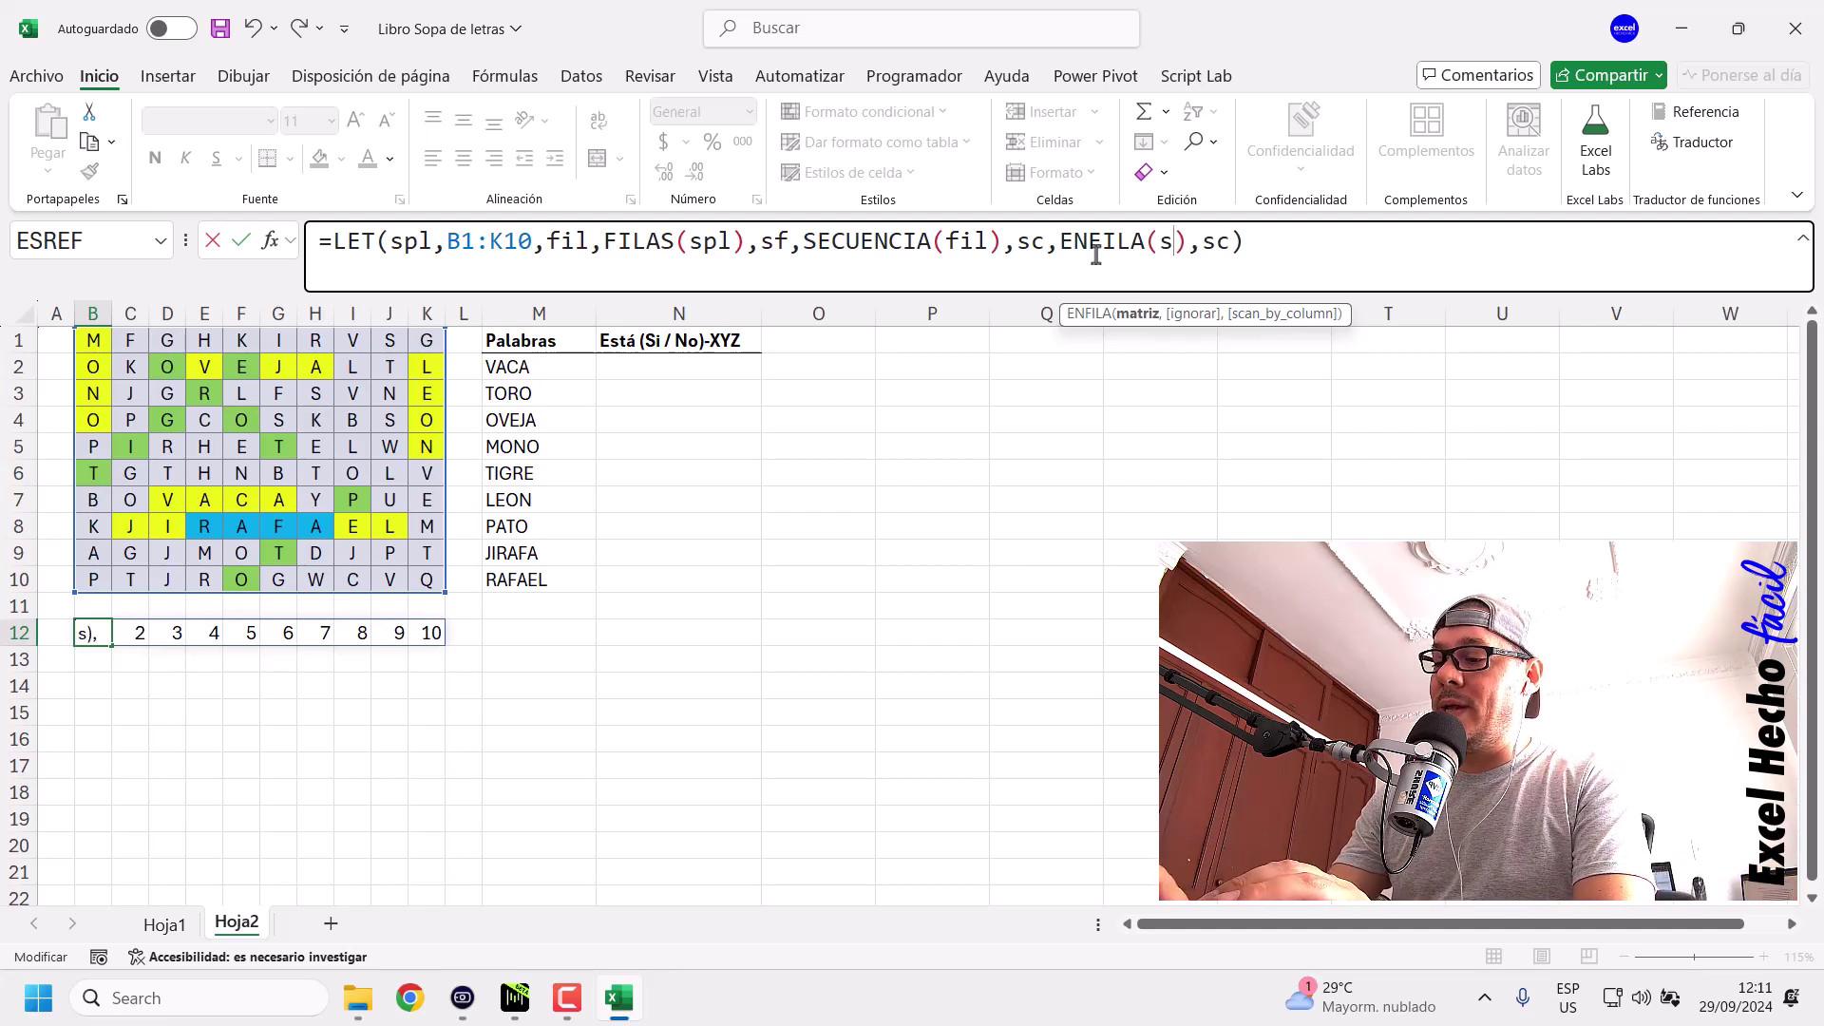
{"action": "double_click", "coordinate": [1235, 243]}
{"action": "type", "text": "sf"}
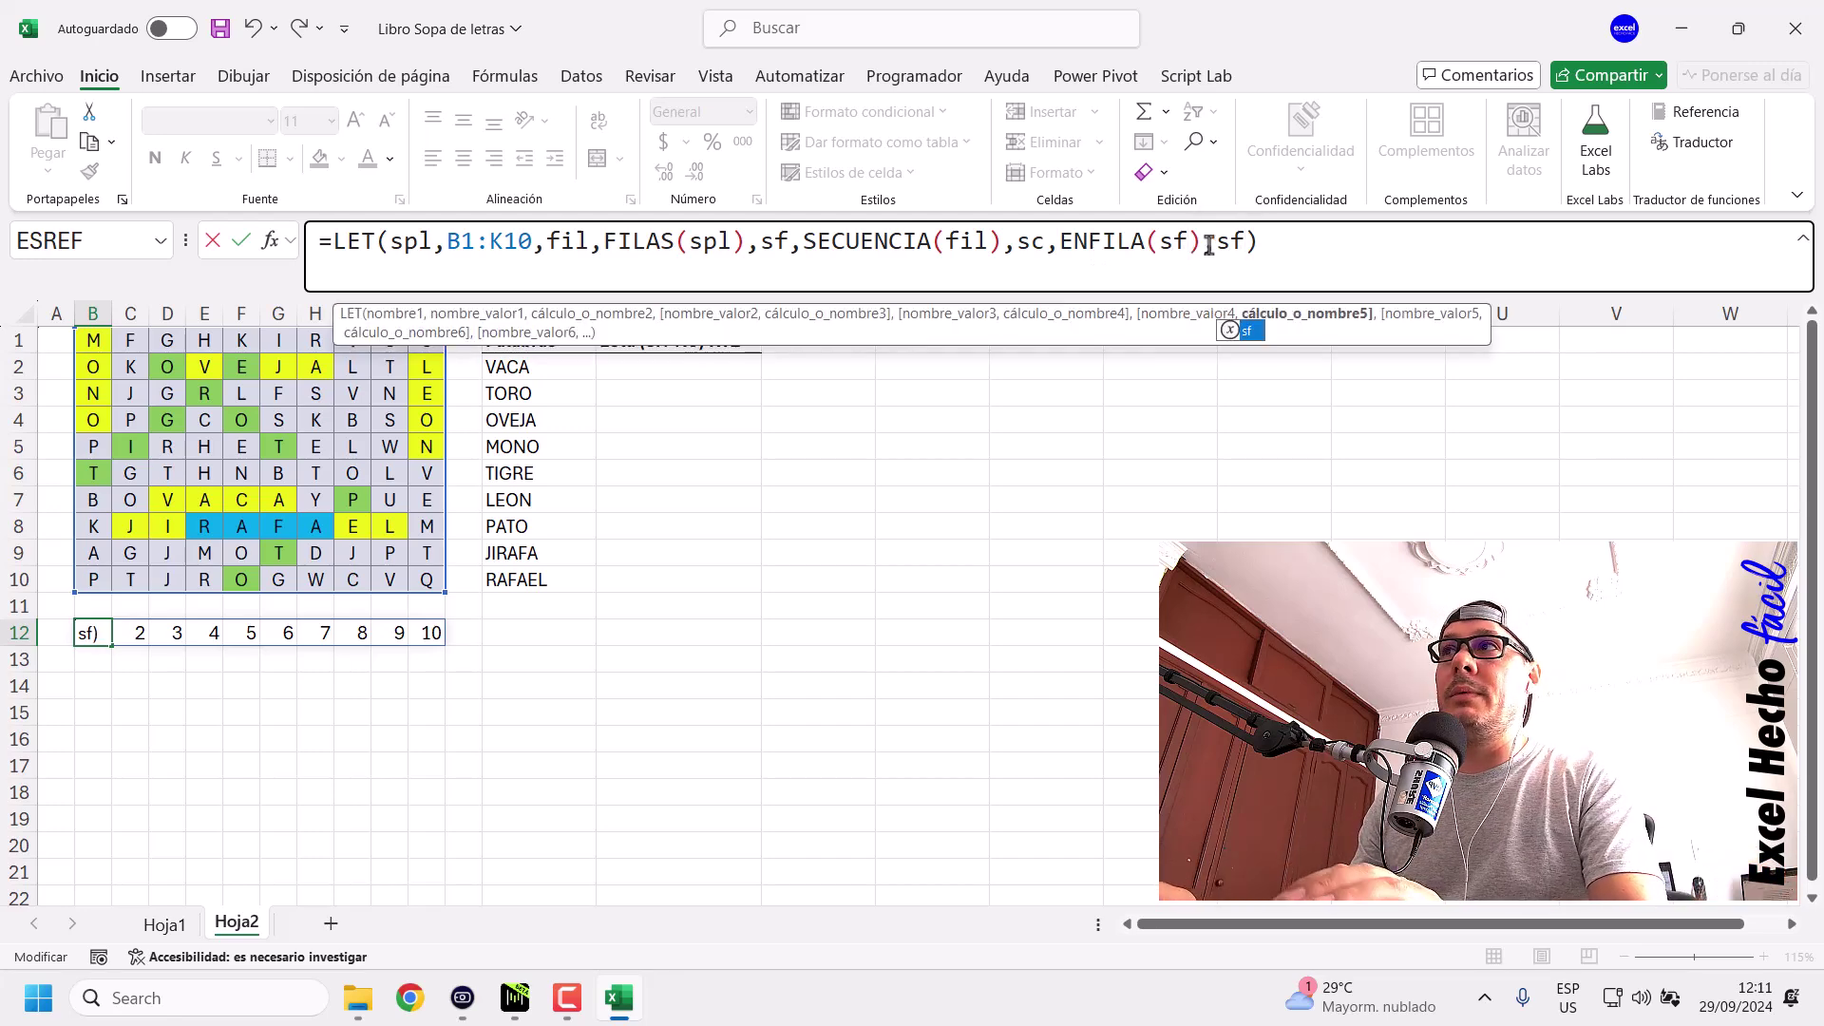
{"action": "key", "text": "Return"}
Examine the vertical spill from B12 against its horizontal direction, and review the ENFILA(sf) and SECUENCIA(fil) parts of the formula.
{"action": "left_click_drag", "start_coordinate": [95, 635], "coordinate": [98, 867]}
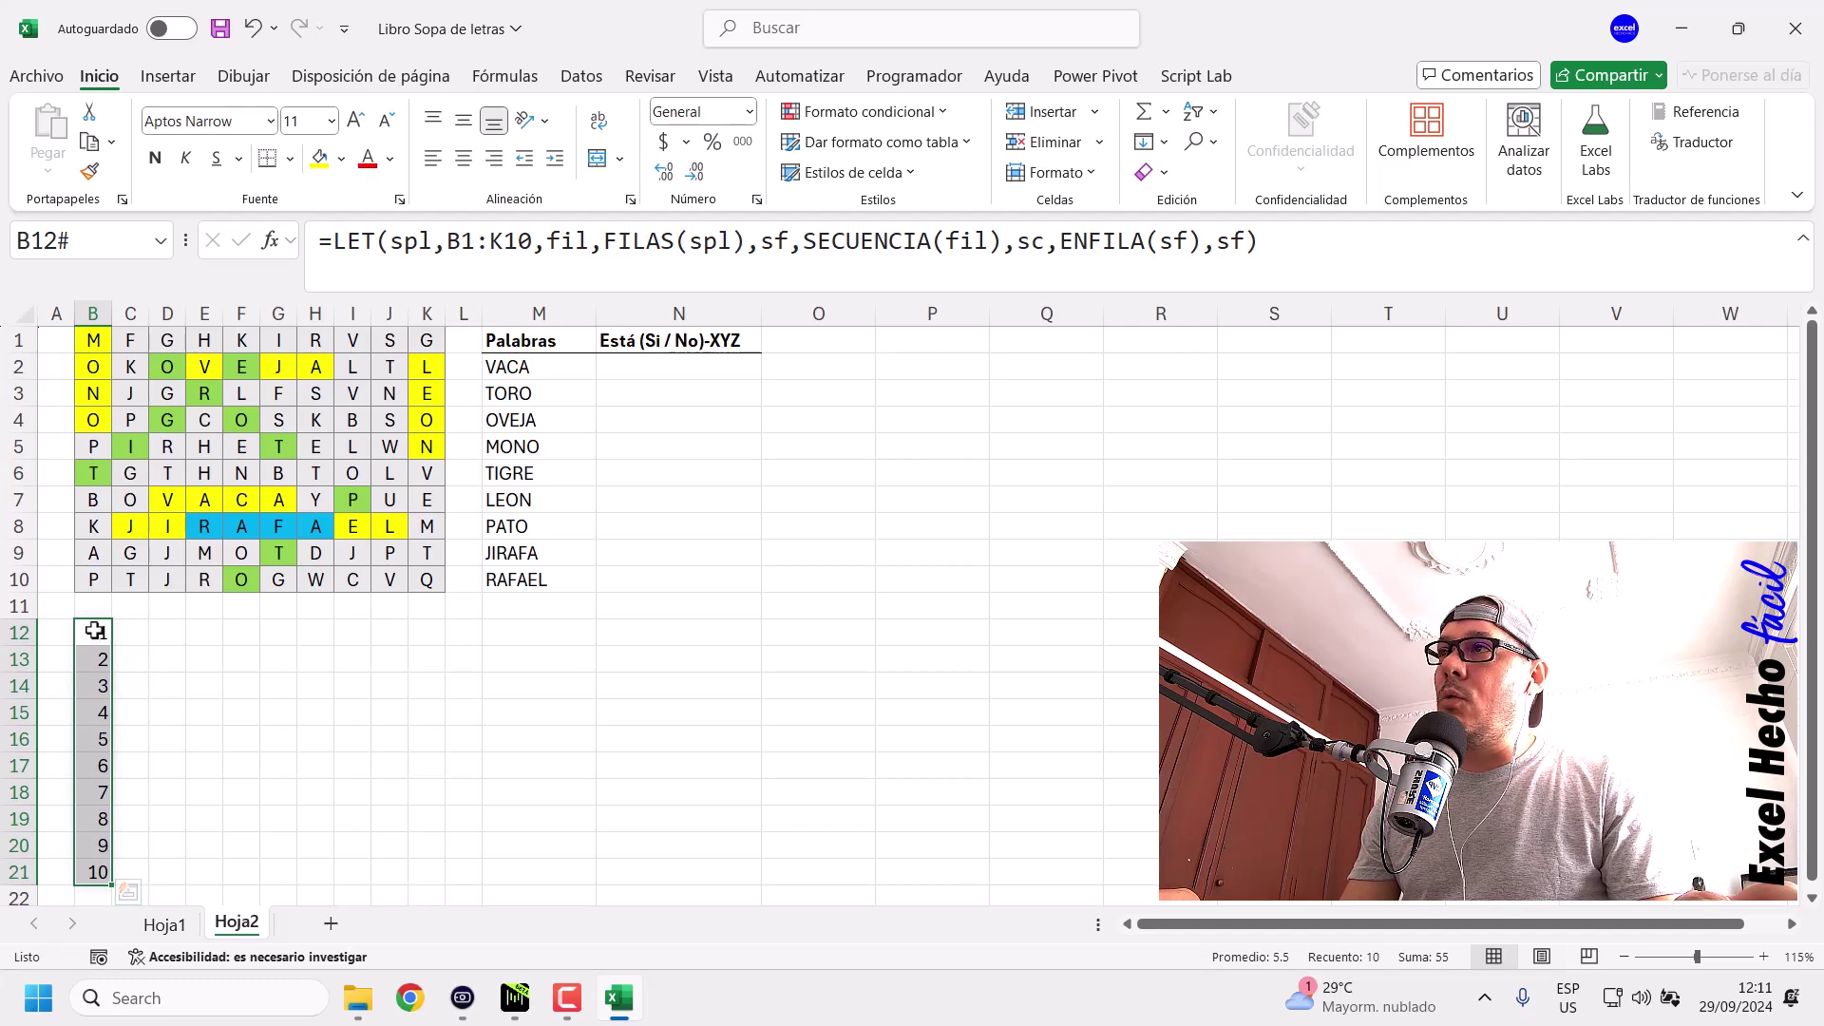
{"action": "left_click_drag", "start_coordinate": [95, 631], "coordinate": [430, 630]}
{"action": "left_click", "coordinate": [435, 634]}
{"action": "left_click", "coordinate": [98, 633]}
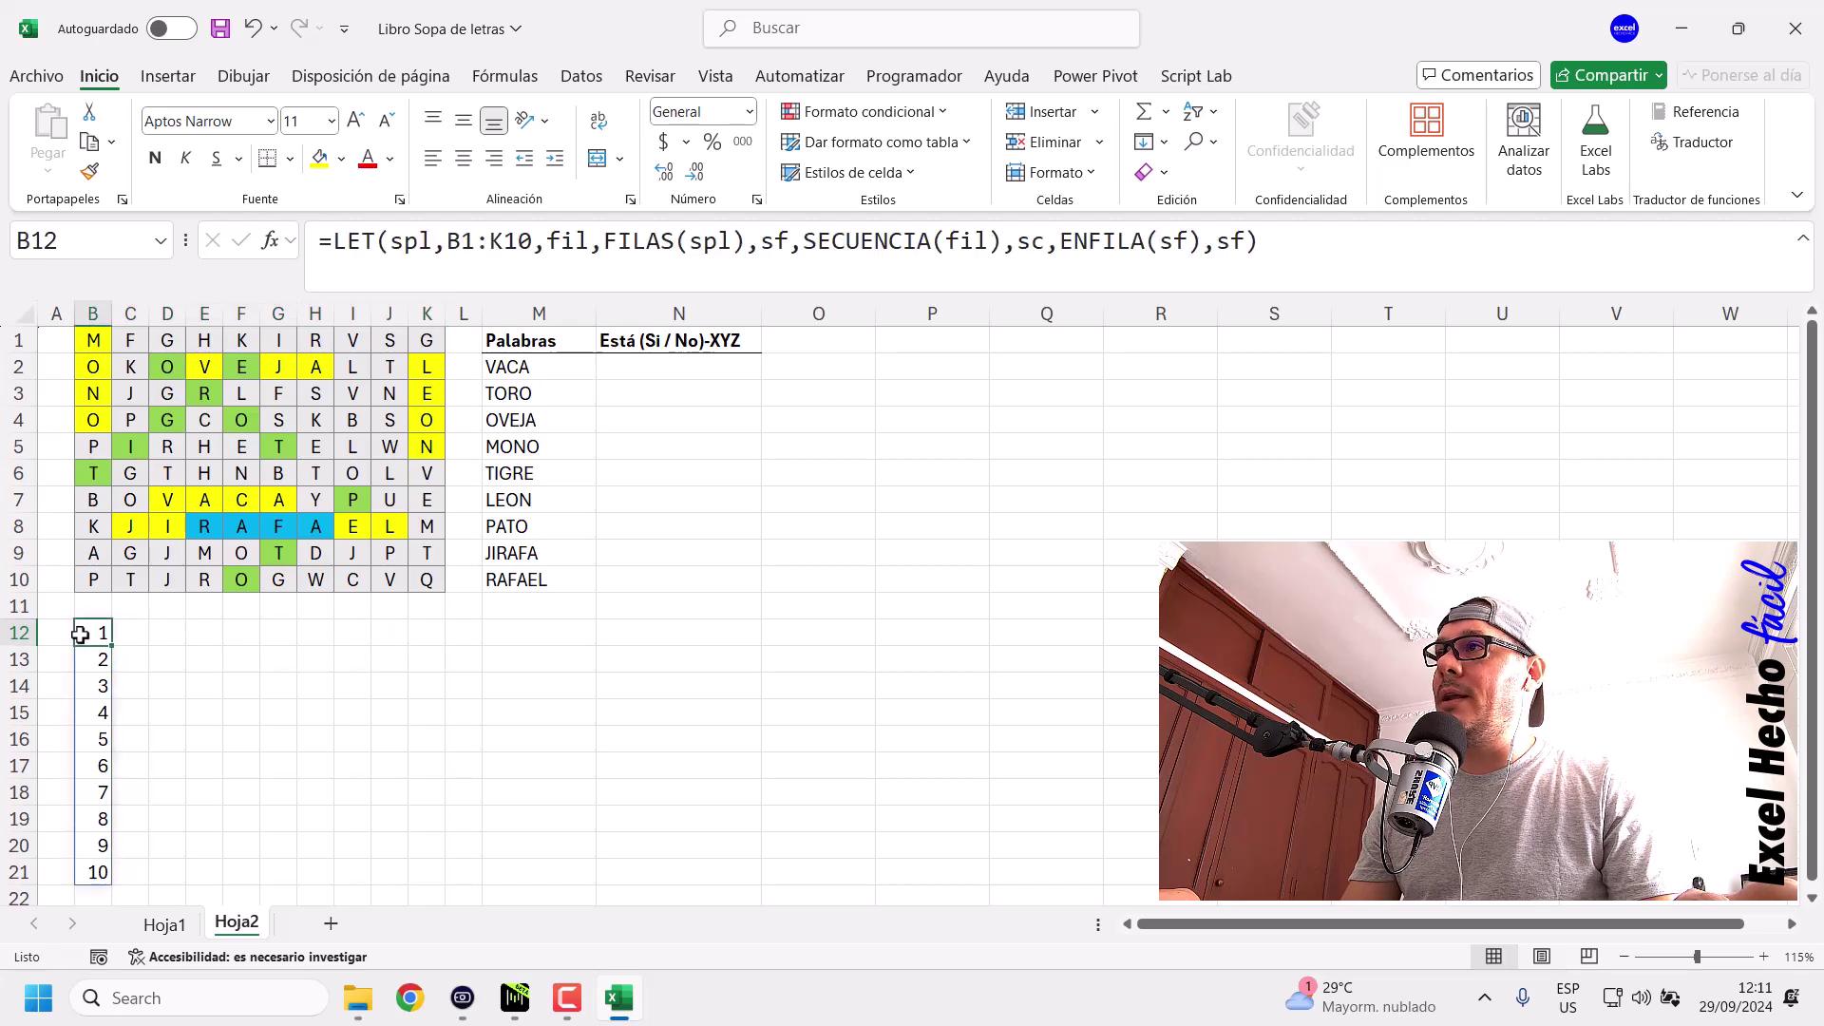
{"action": "left_click", "coordinate": [1058, 244]}
{"action": "left_click_drag", "start_coordinate": [1059, 244], "coordinate": [1203, 247]}
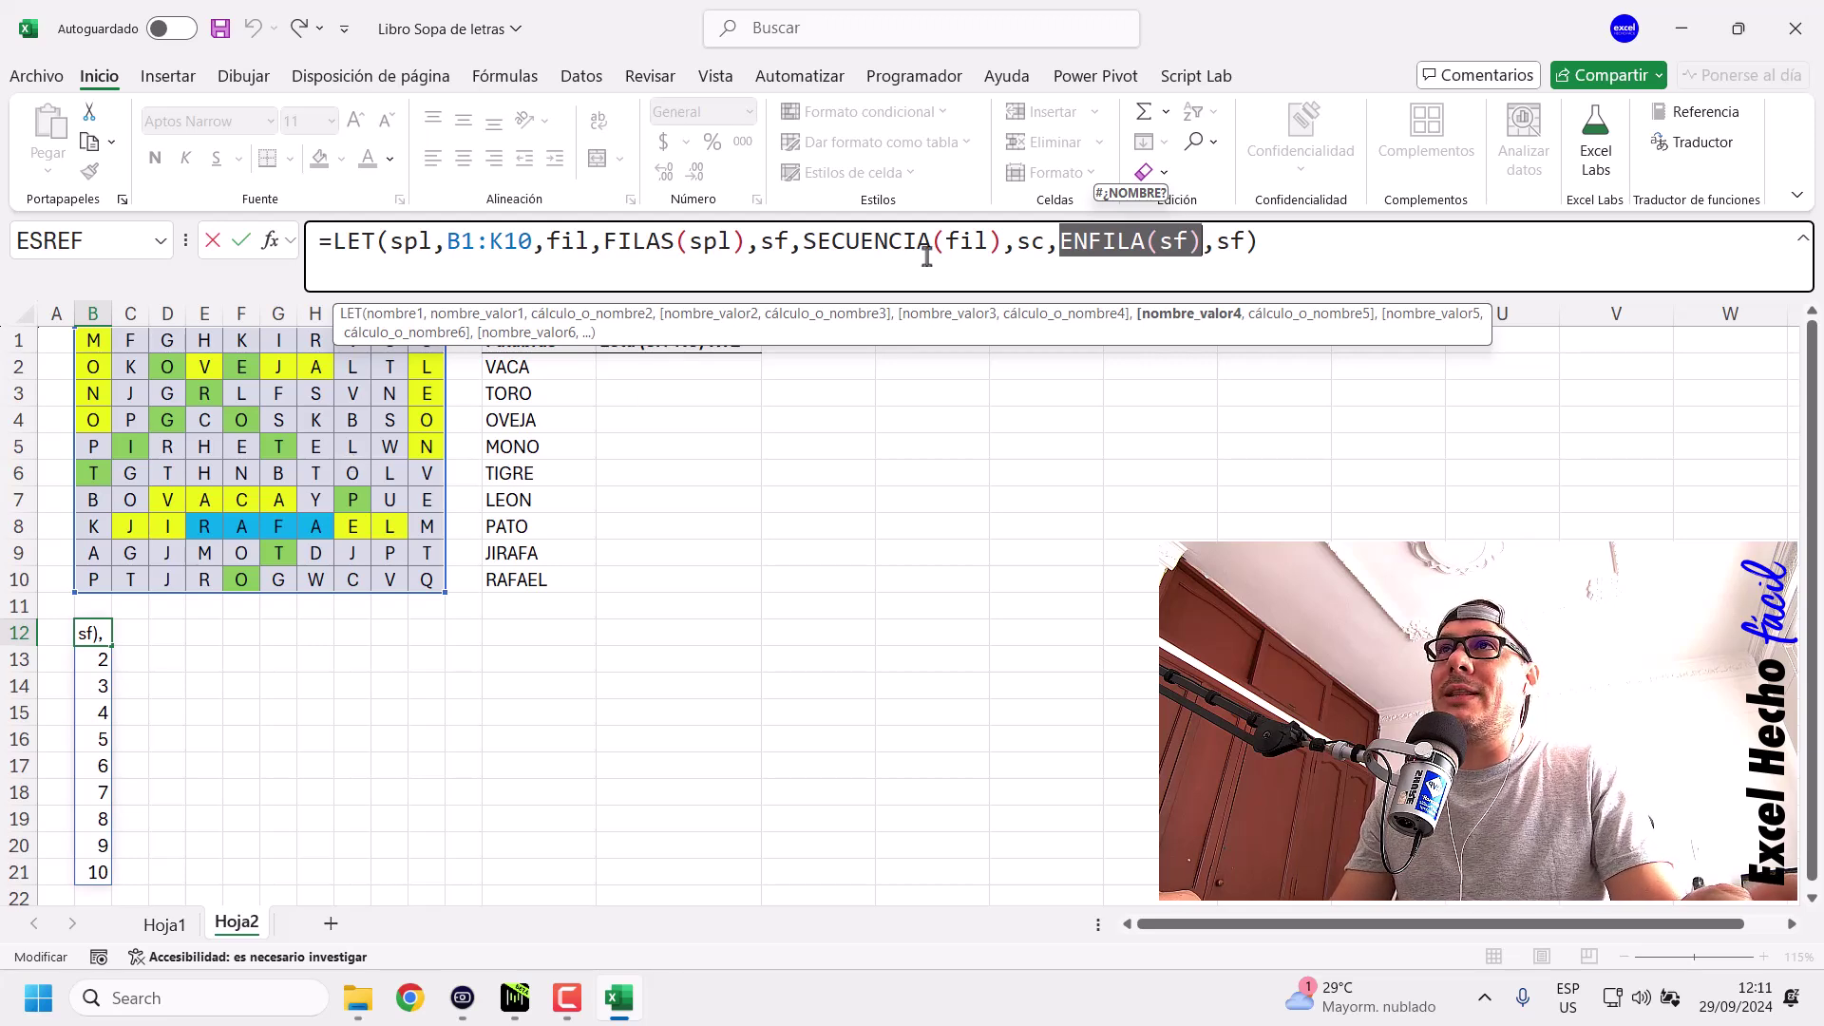
{"action": "left_click_drag", "start_coordinate": [993, 241], "coordinate": [804, 241]}
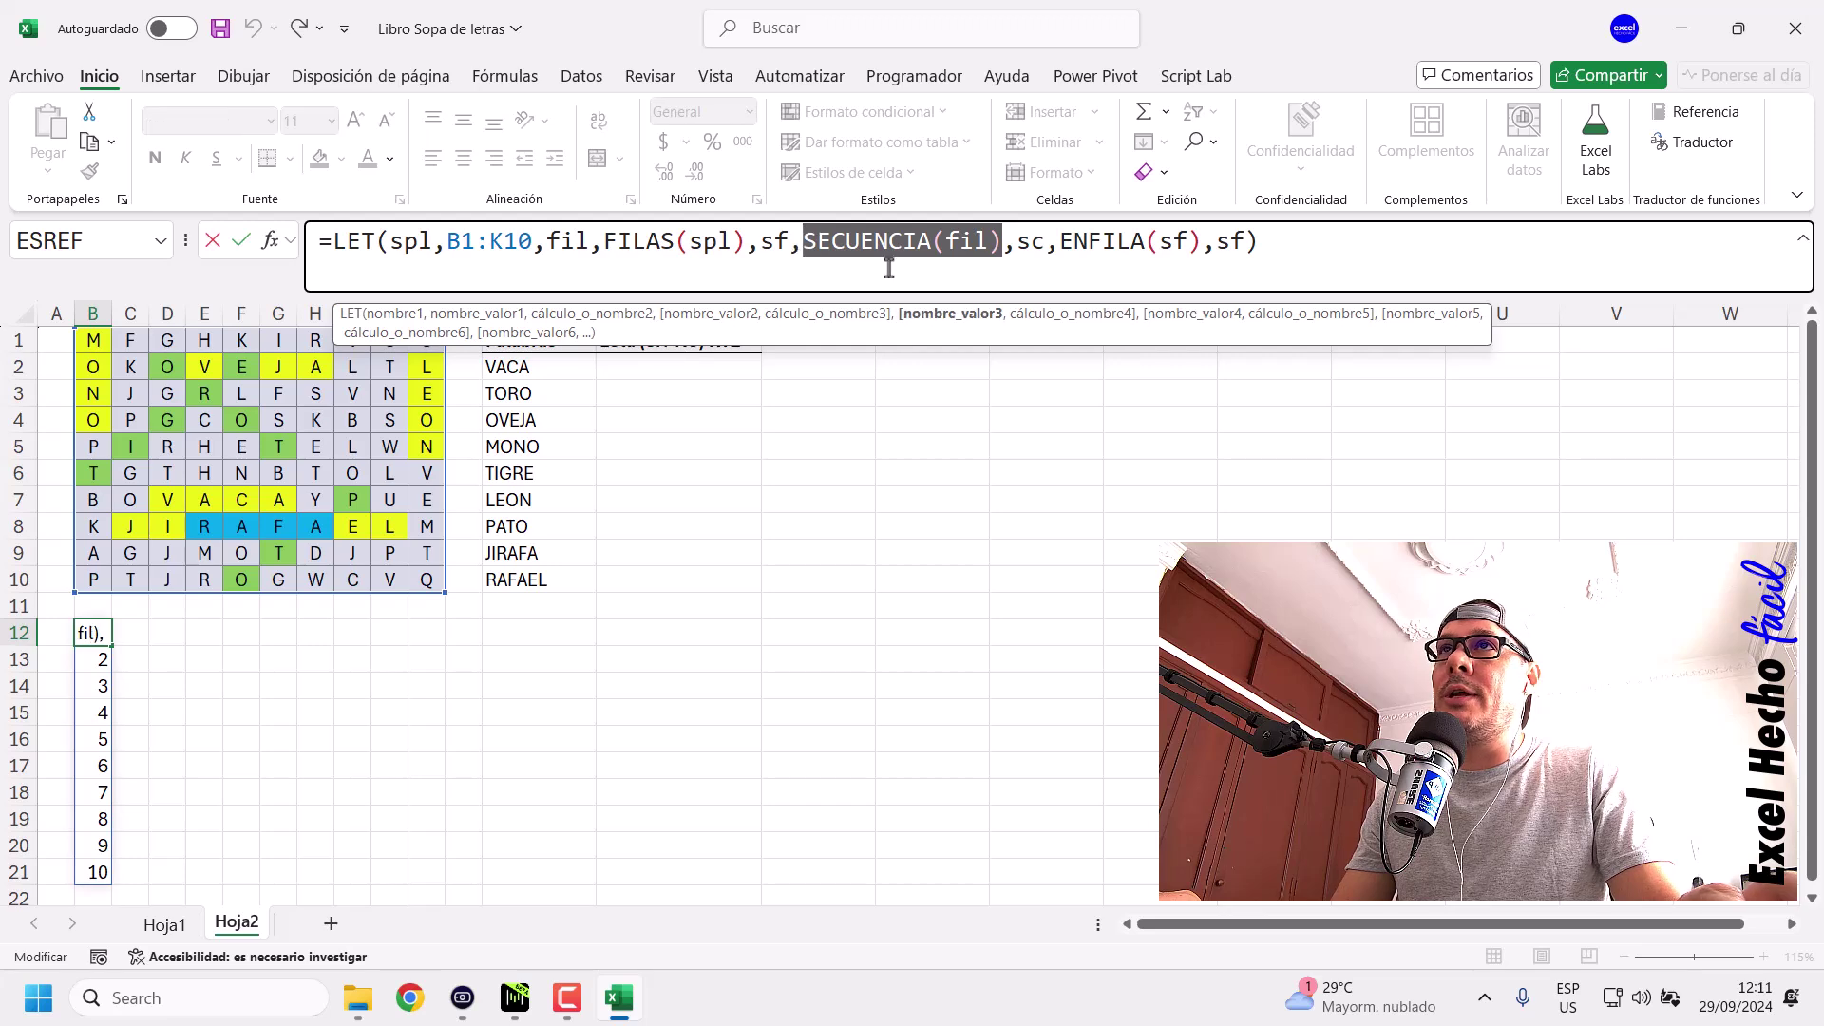
{"action": "double_click", "coordinate": [1192, 243]}
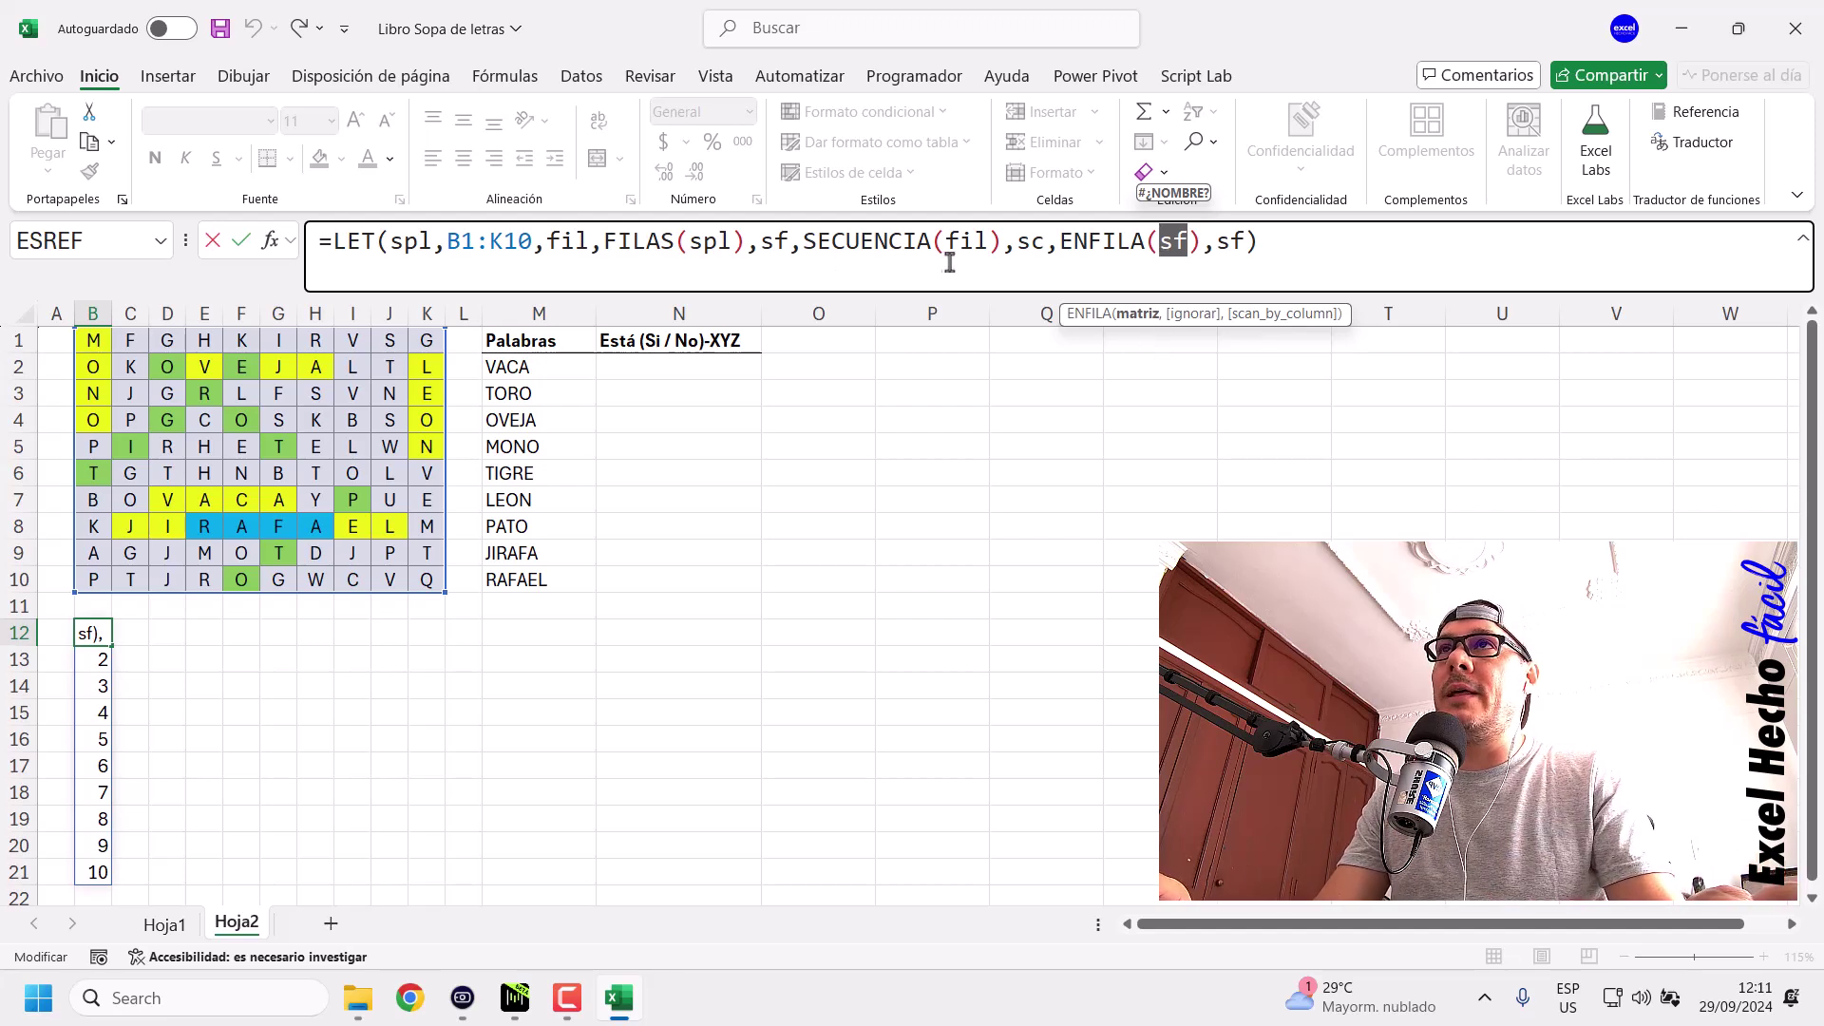
Change the final LET result in B12 to sc, commit the formula and check the spilled row of numbers.
{"action": "double_click", "coordinate": [1237, 241]}
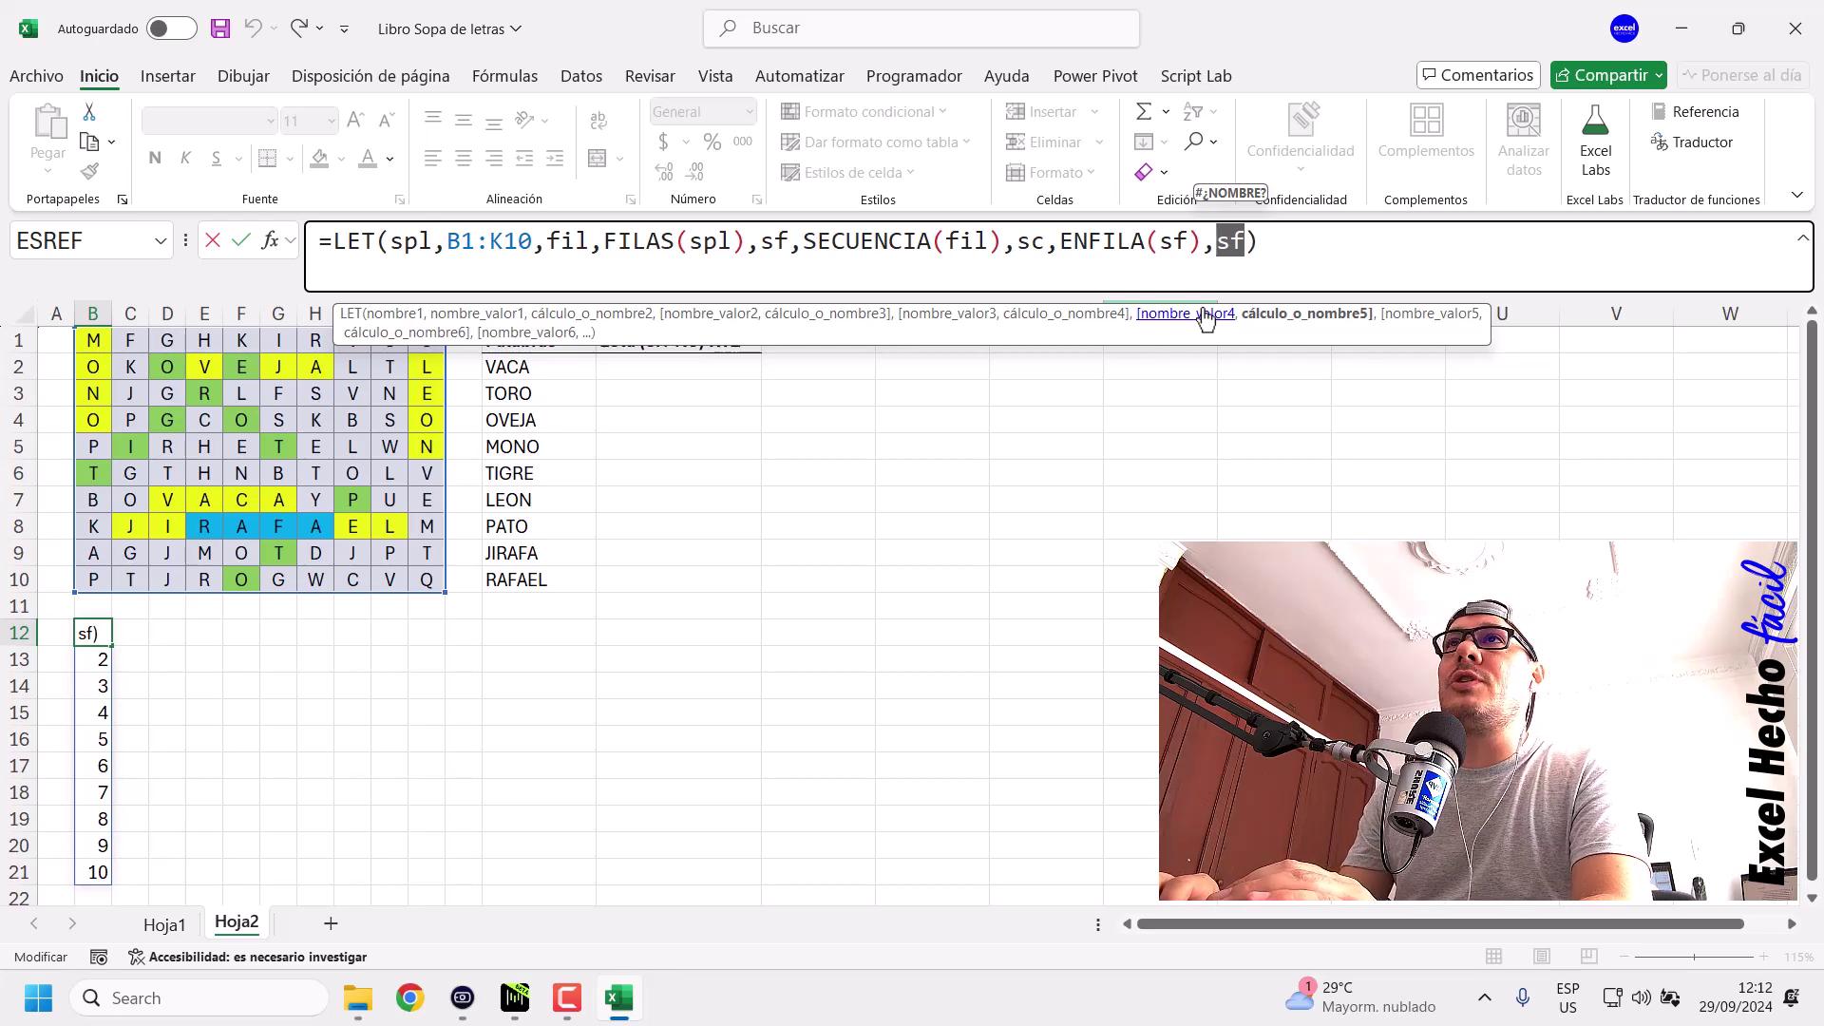
{"action": "type", "text": "sc"}
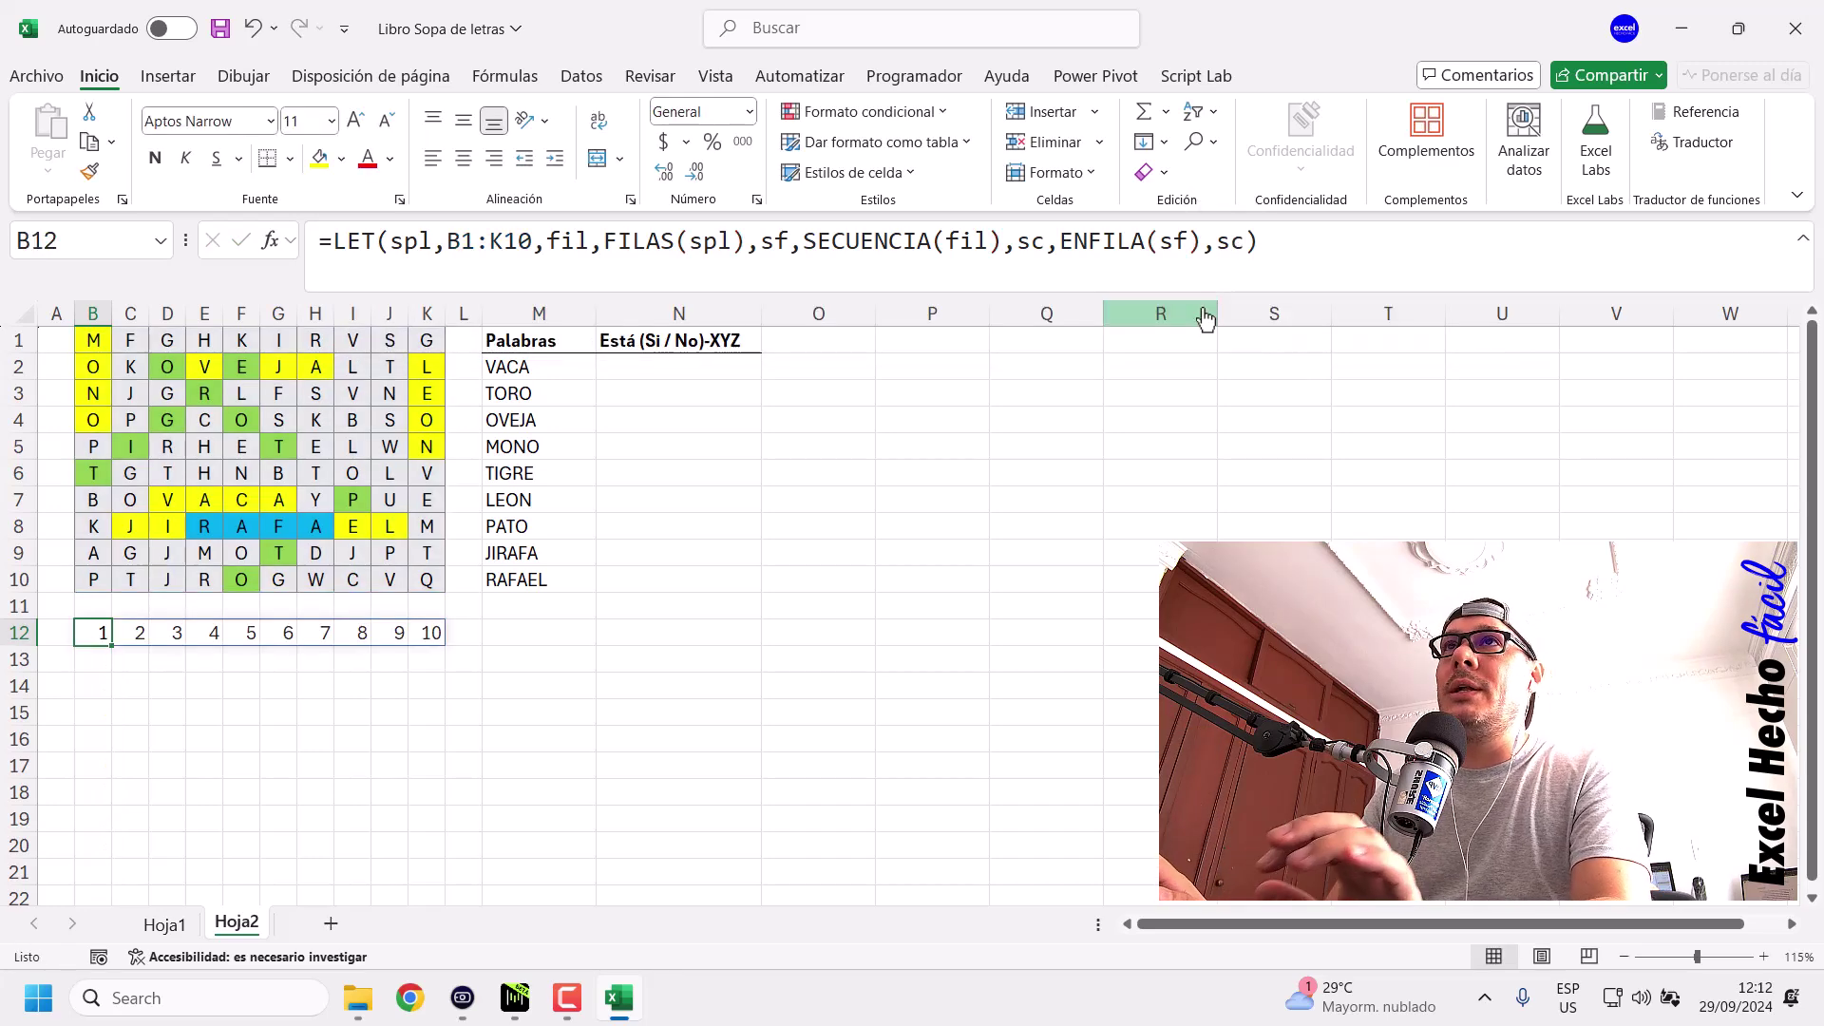
{"action": "key", "text": "ctrl+Return"}
{"action": "left_click_drag", "start_coordinate": [93, 629], "coordinate": [423, 634]}
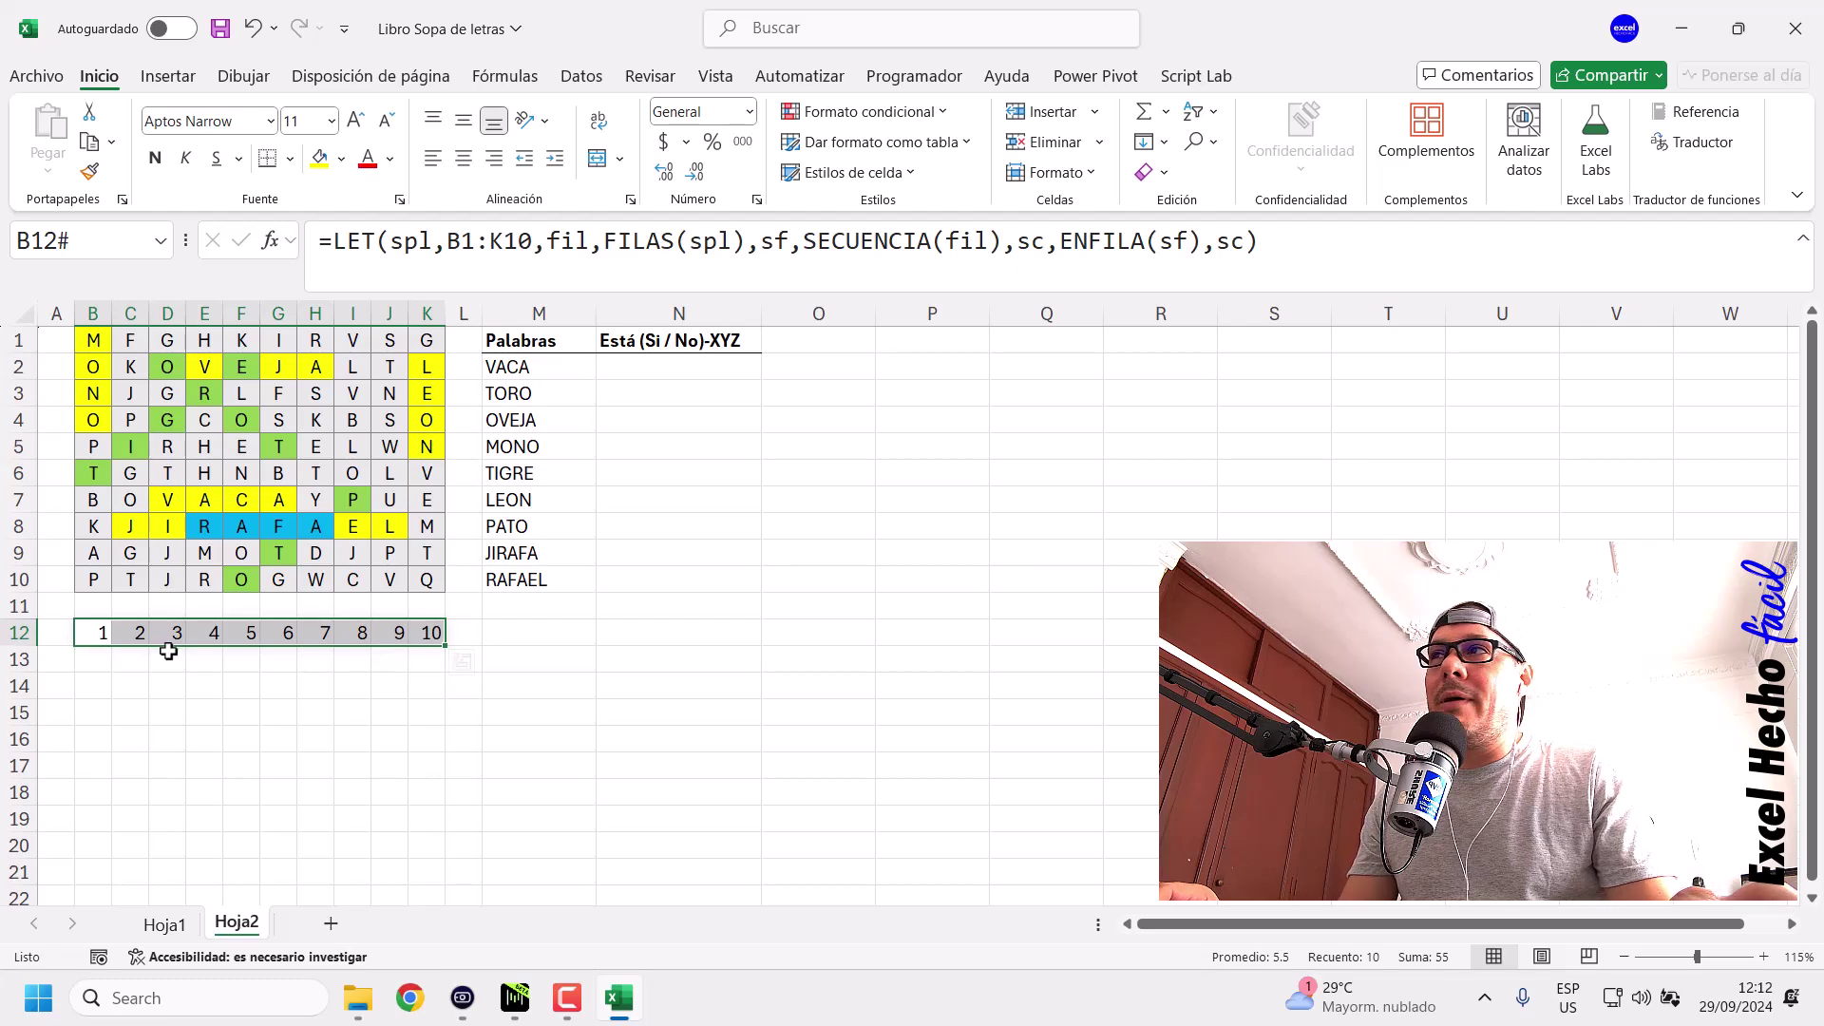
{"action": "left_click", "coordinate": [78, 631]}
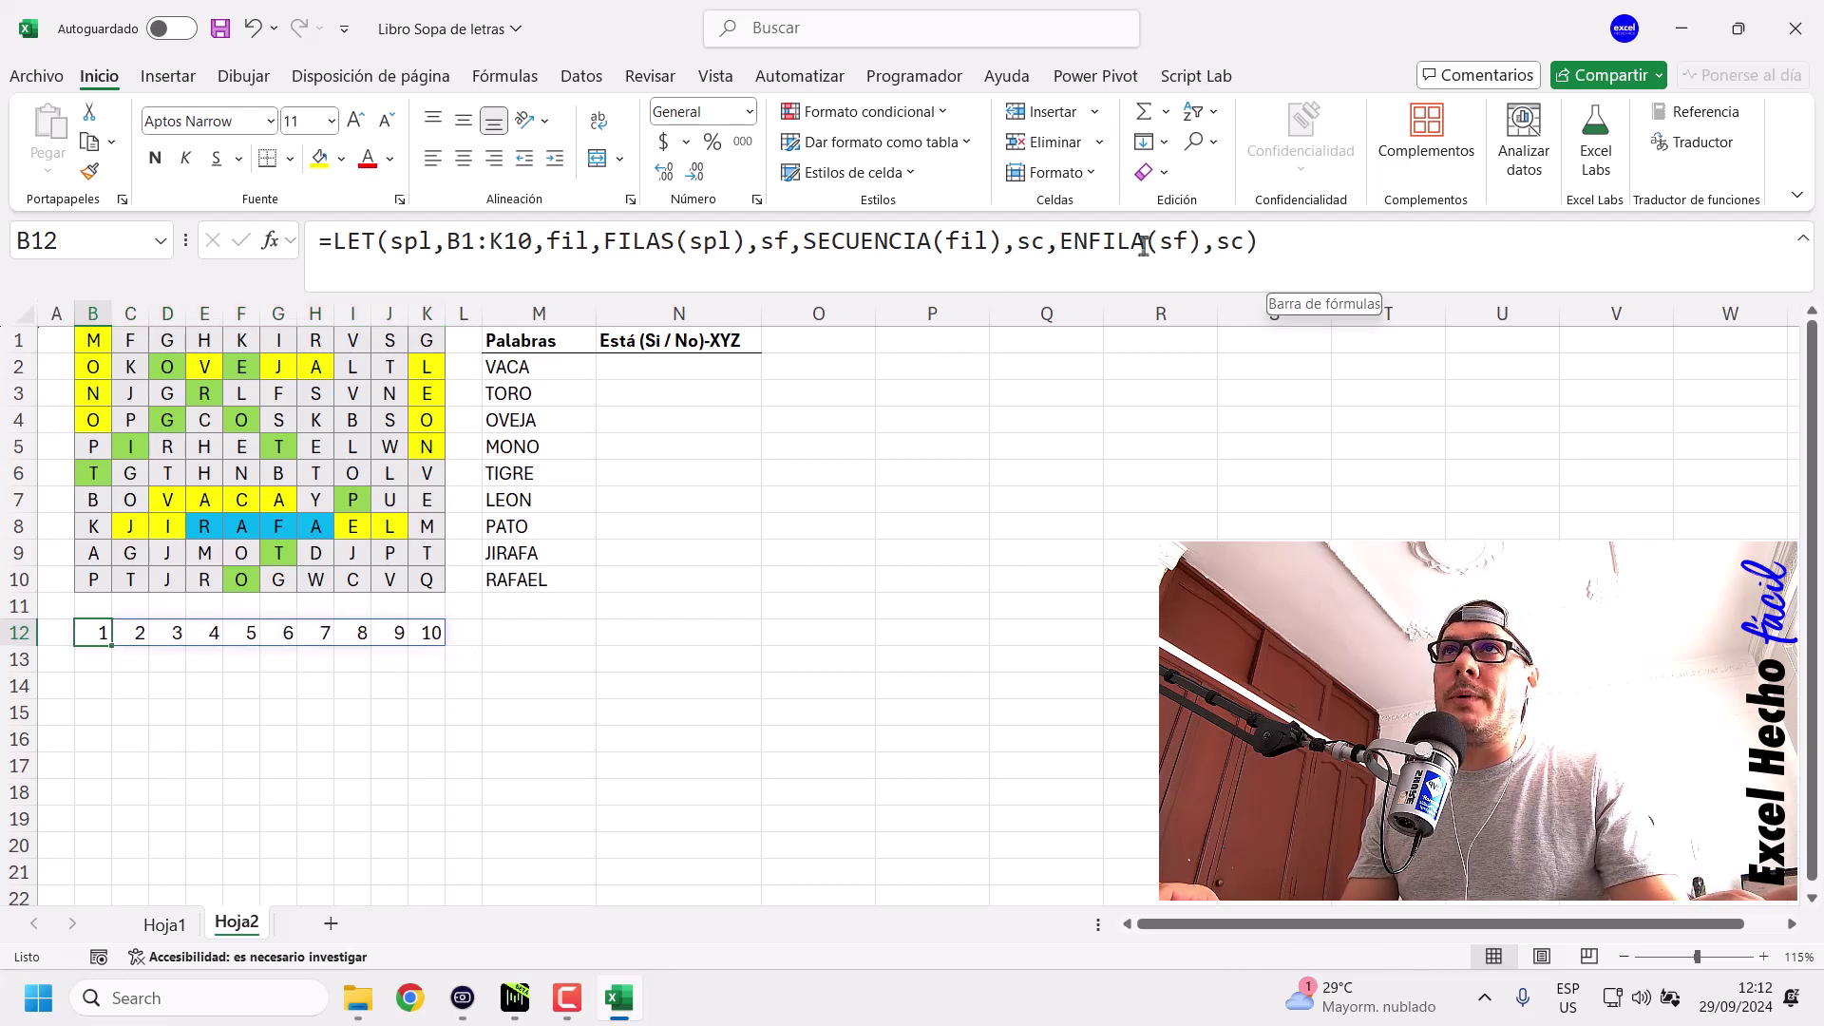
Replace the final LET result in B12 with sf&"-"&sc and commit the formula.
{"action": "left_click", "coordinate": [1243, 249]}
{"action": "left_click_drag", "start_coordinate": [1262, 239], "coordinate": [1216, 241]}
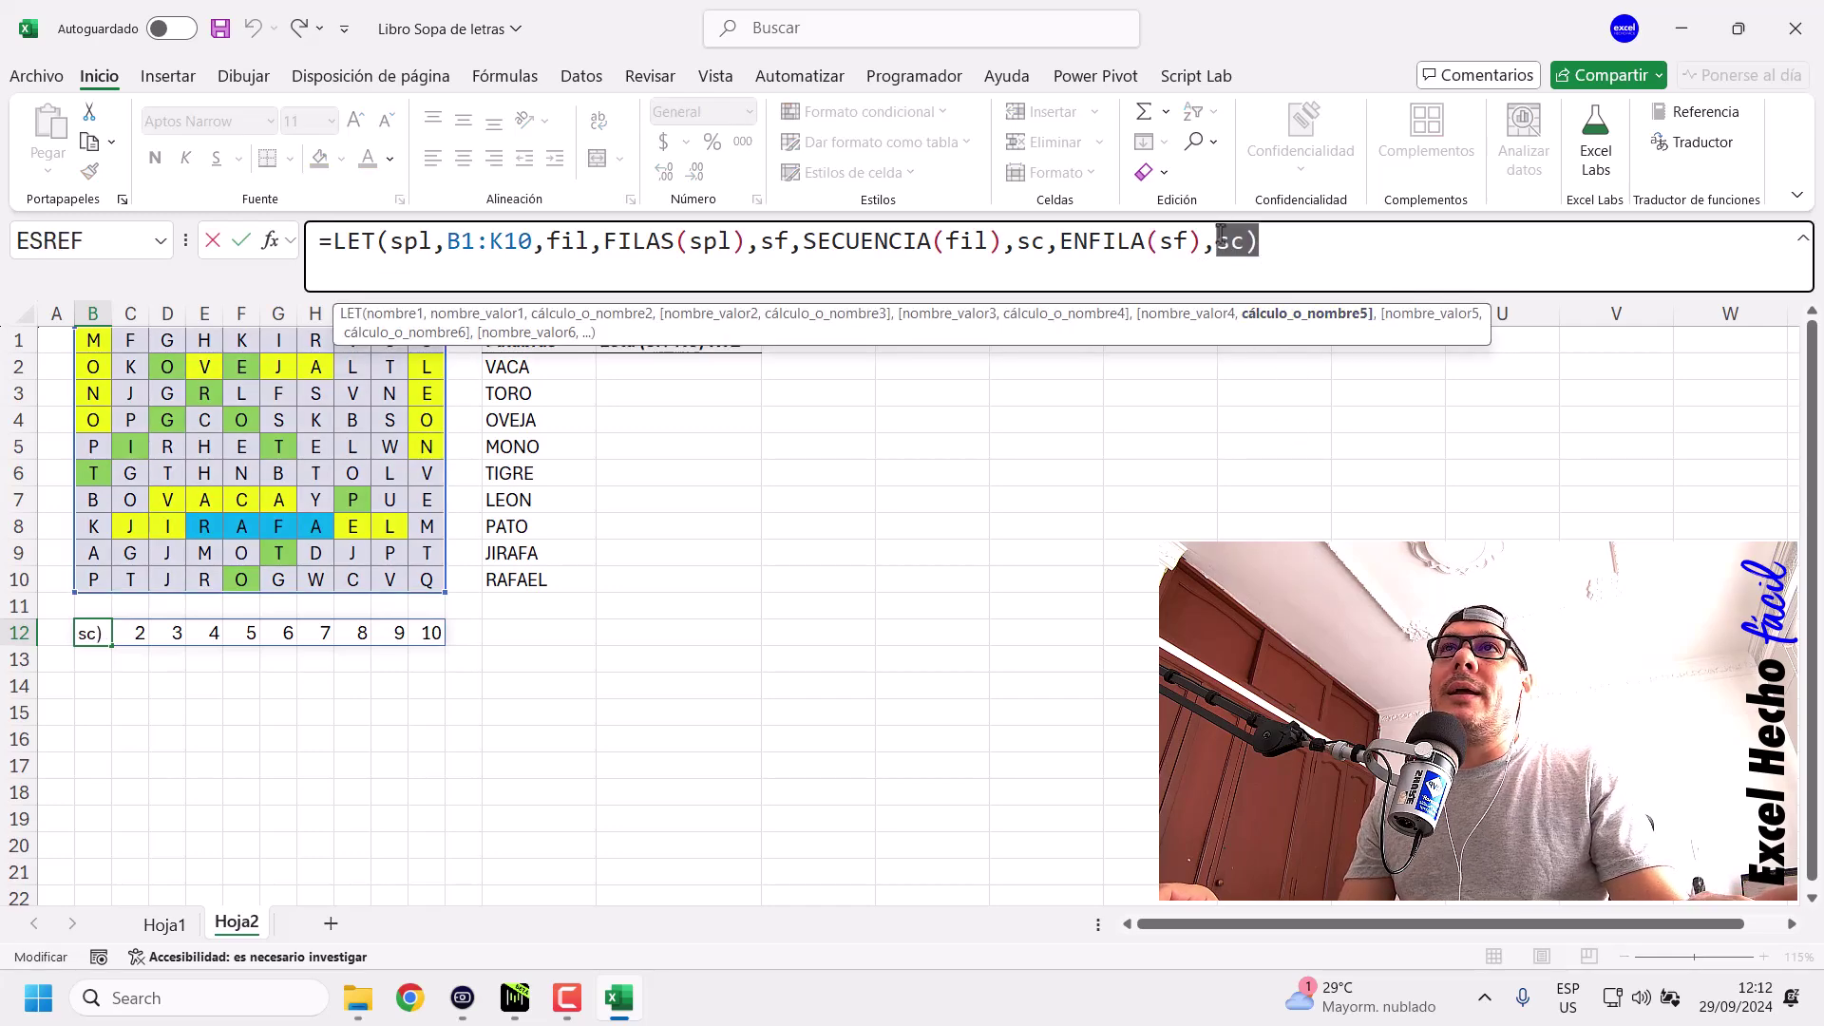
{"action": "key", "text": "BackSpace"}
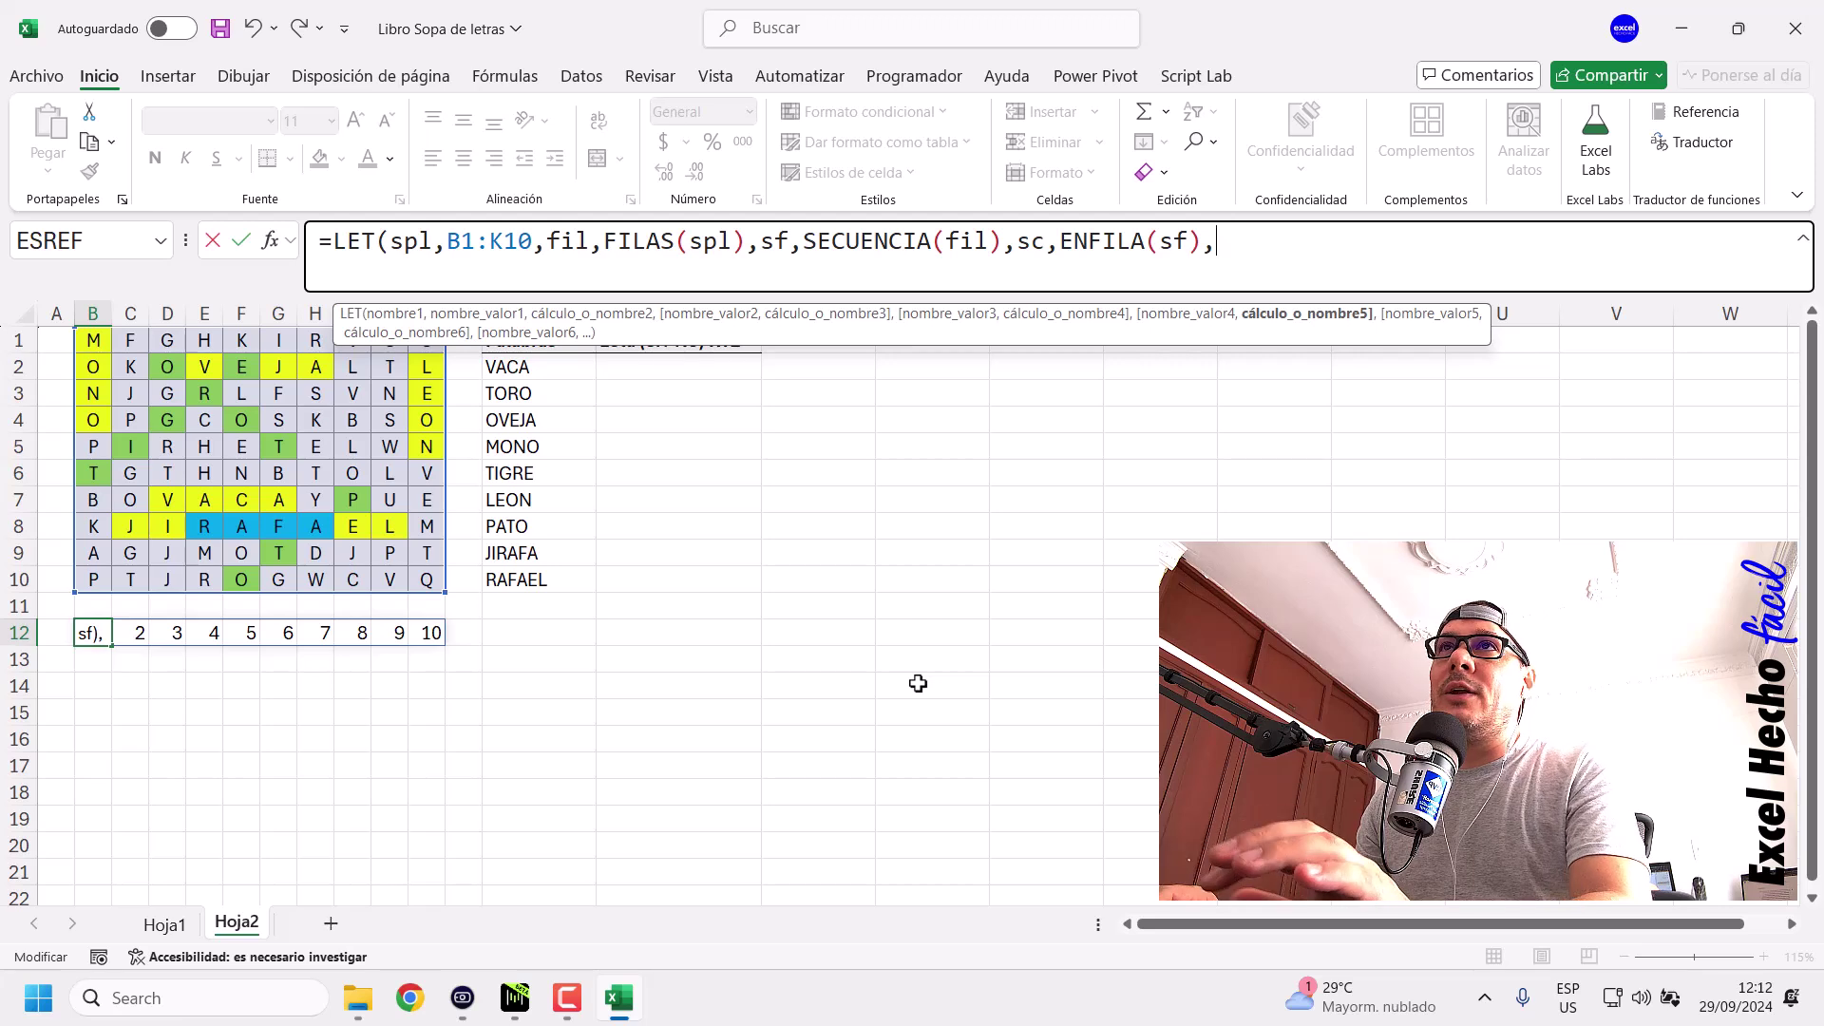
{"action": "type", "text": "sf"}
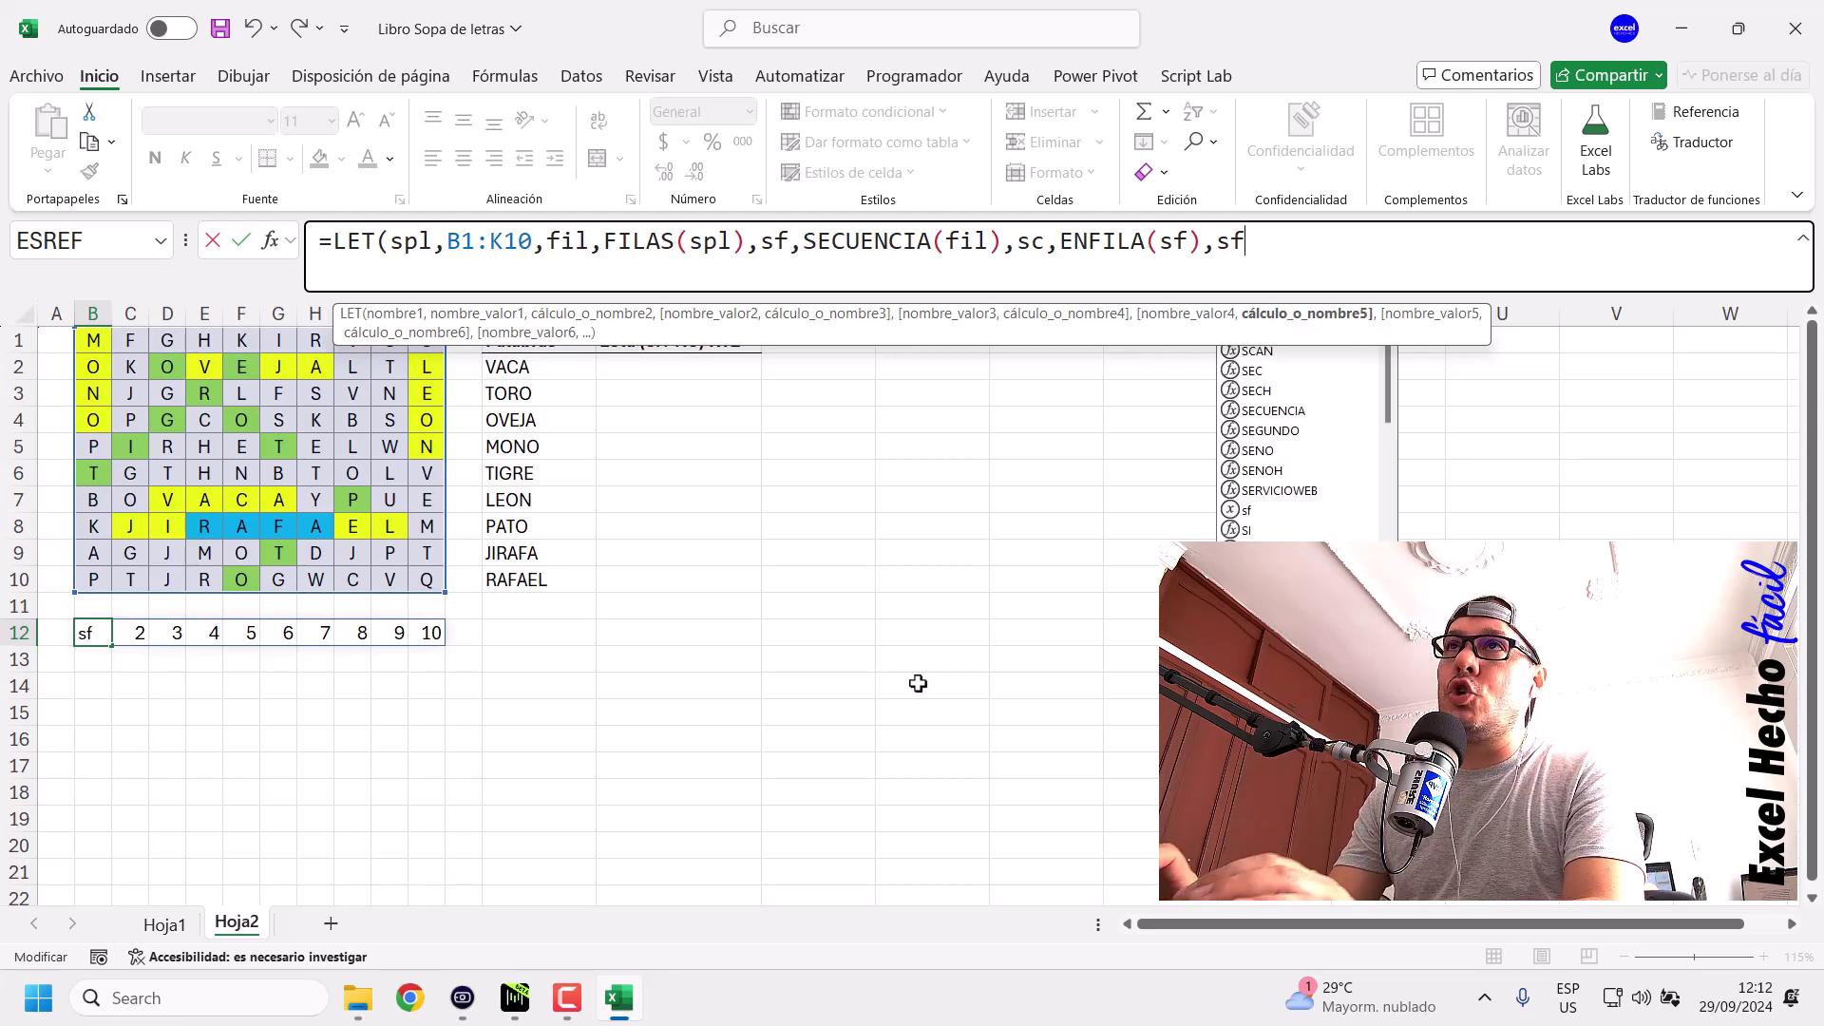
{"action": "double_click", "coordinate": [775, 241]}
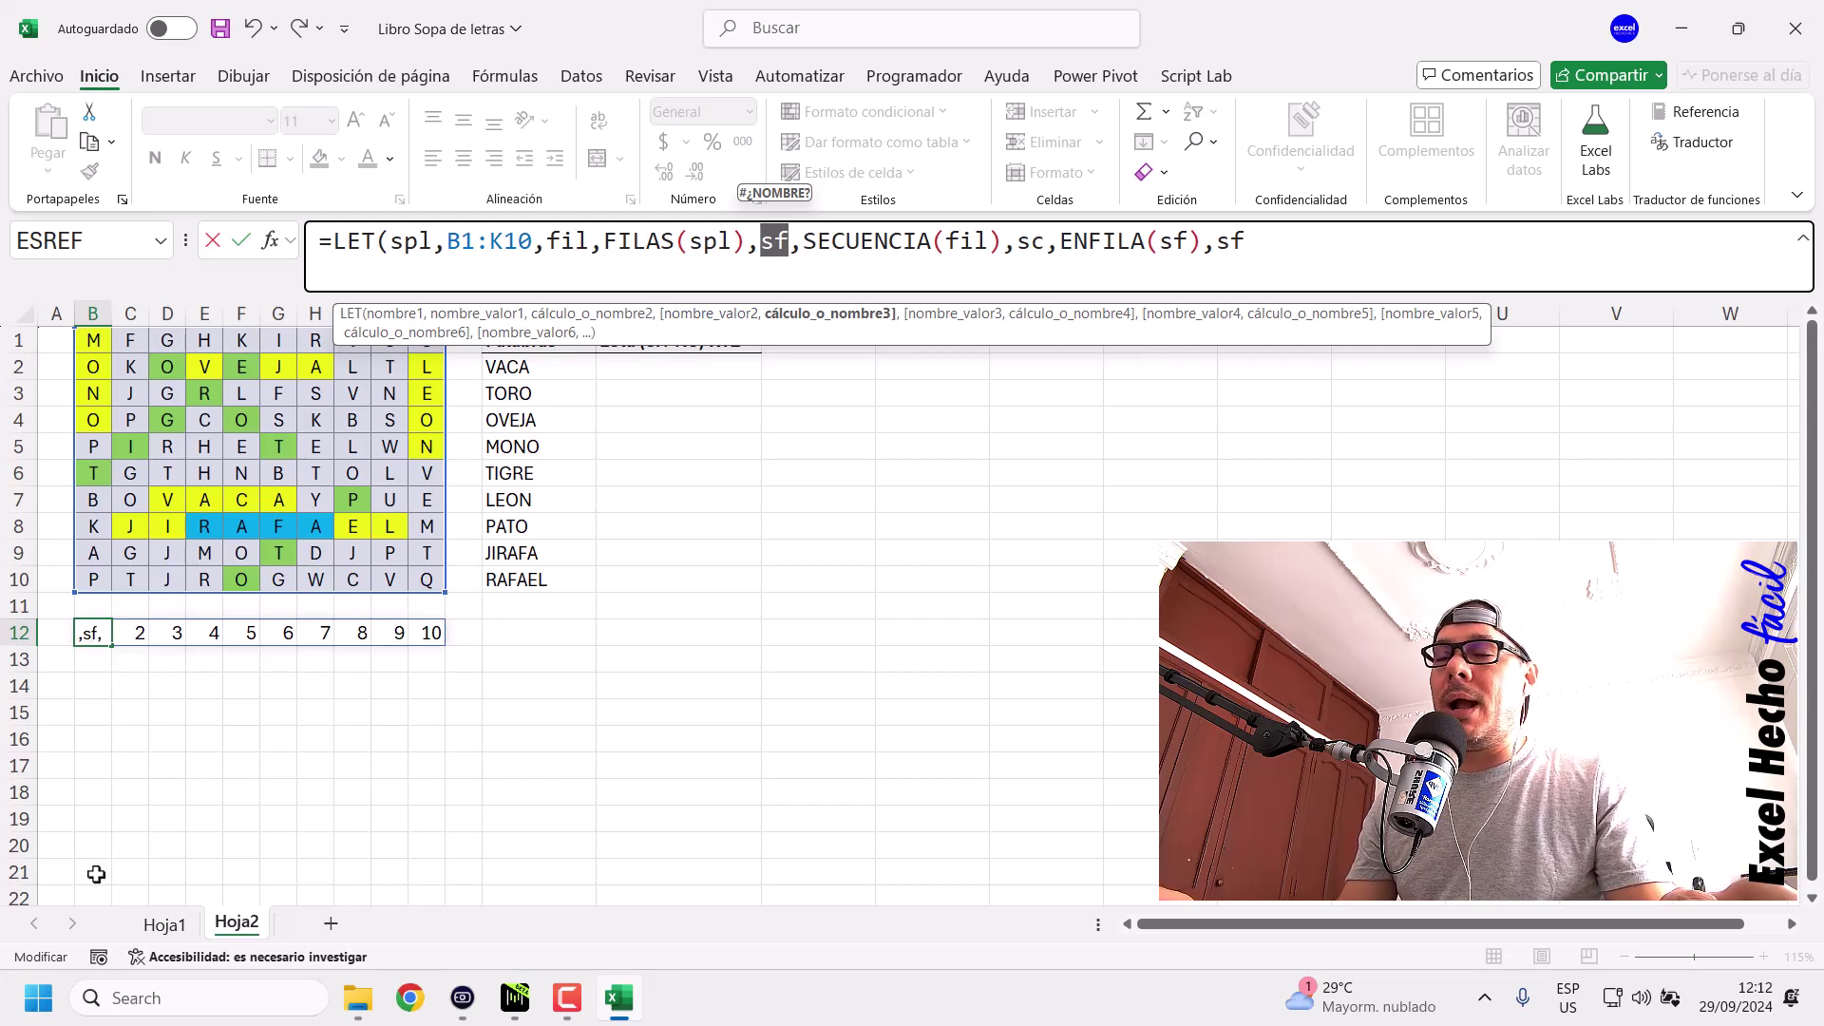
{"action": "left_click", "coordinate": [1254, 252]}
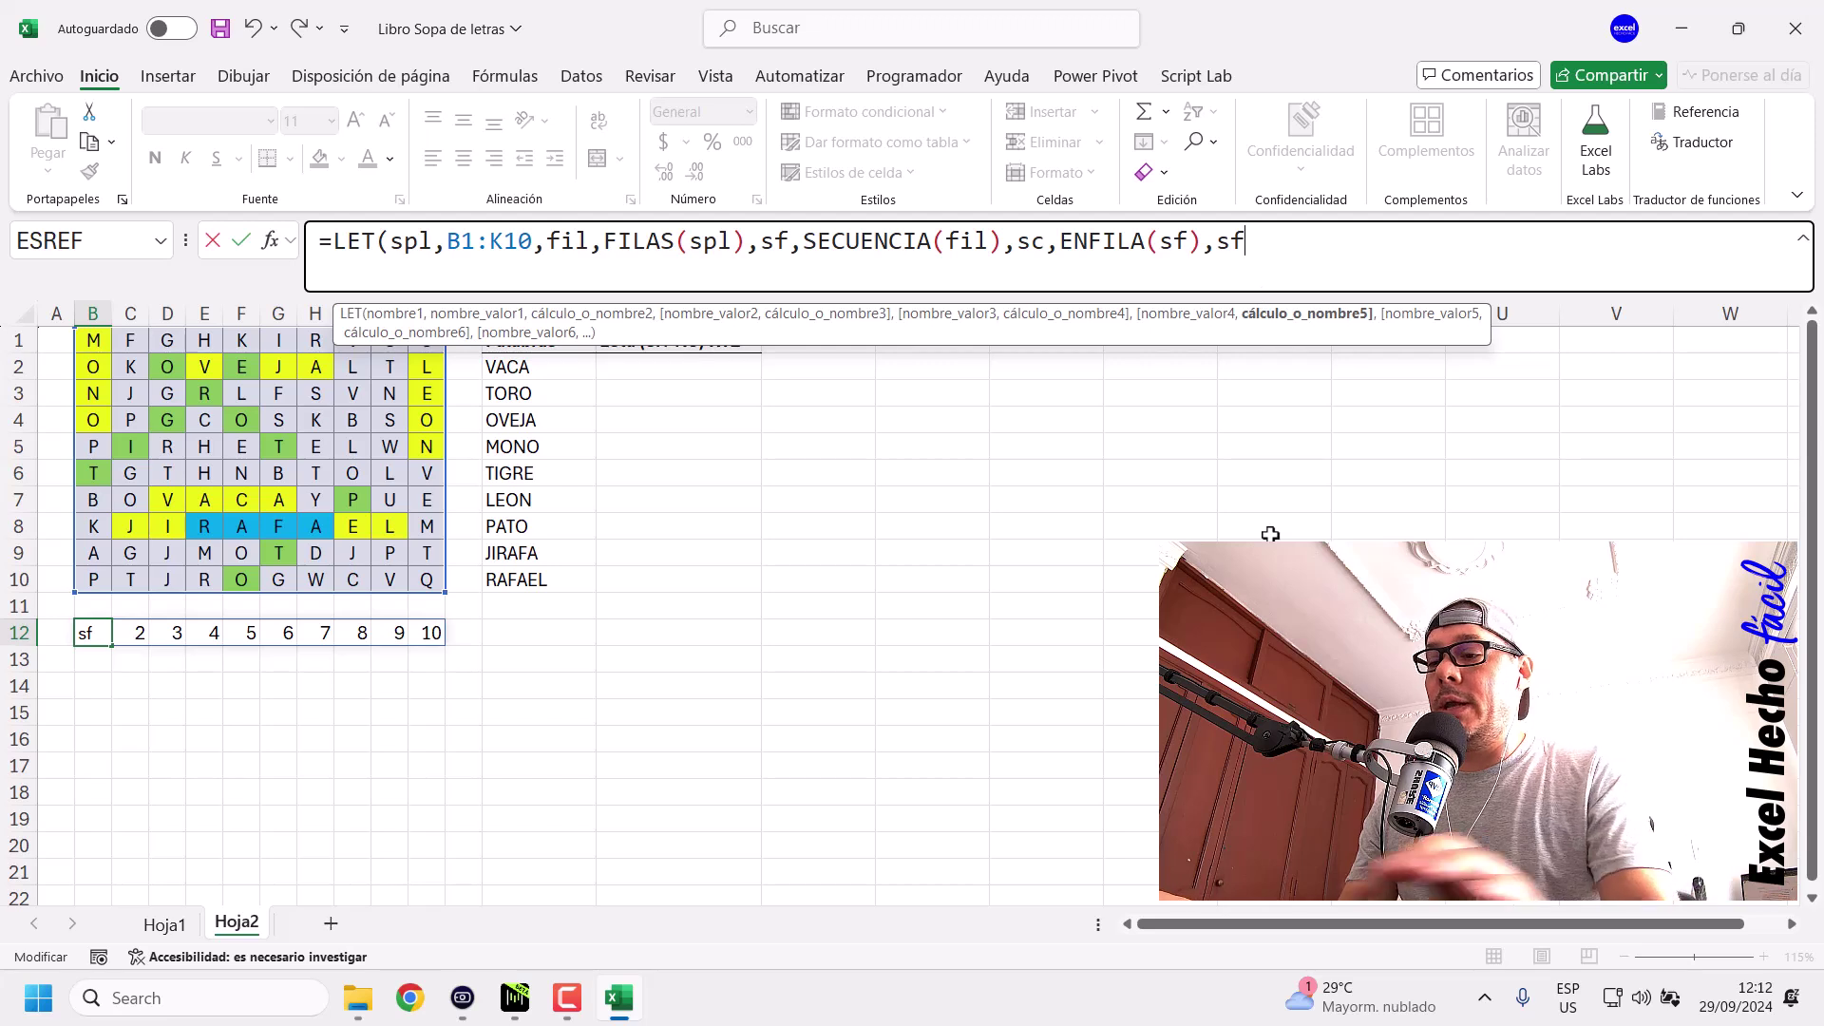
{"action": "type", "text": "&\"-\"&"}
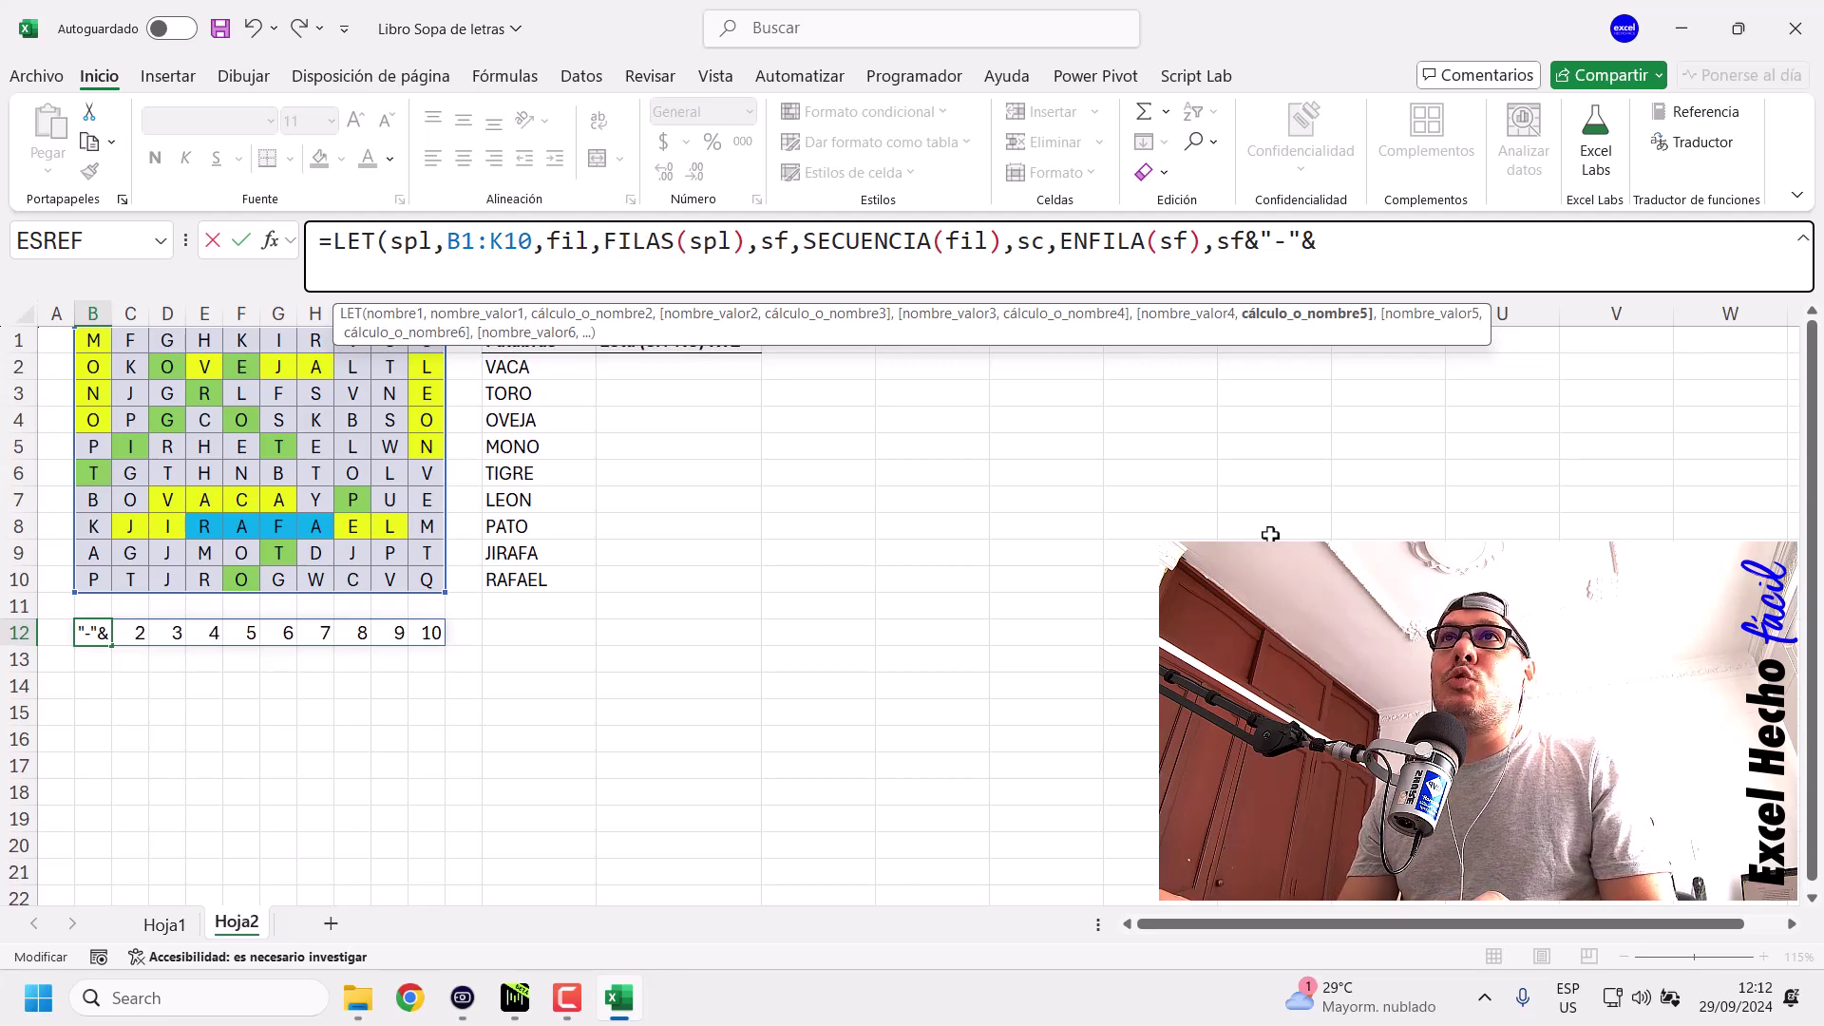
{"action": "type", "text": "sc"}
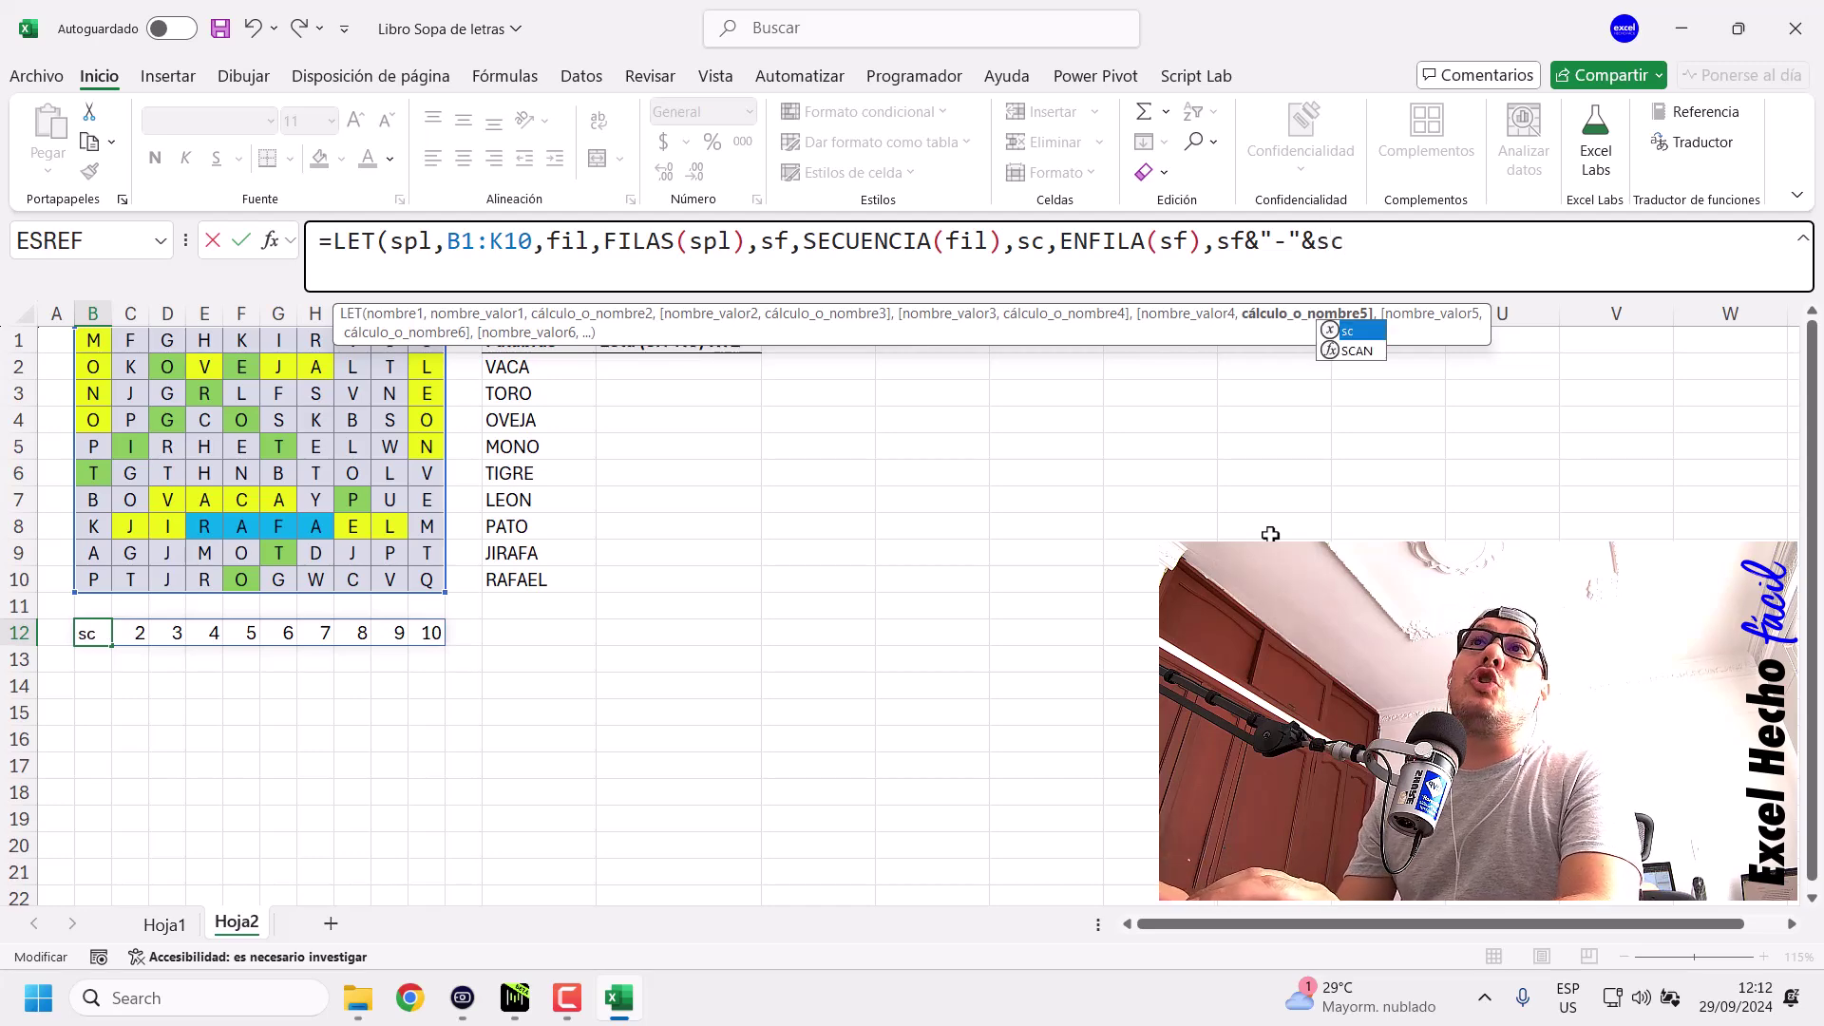
{"action": "type", "text": ")"}
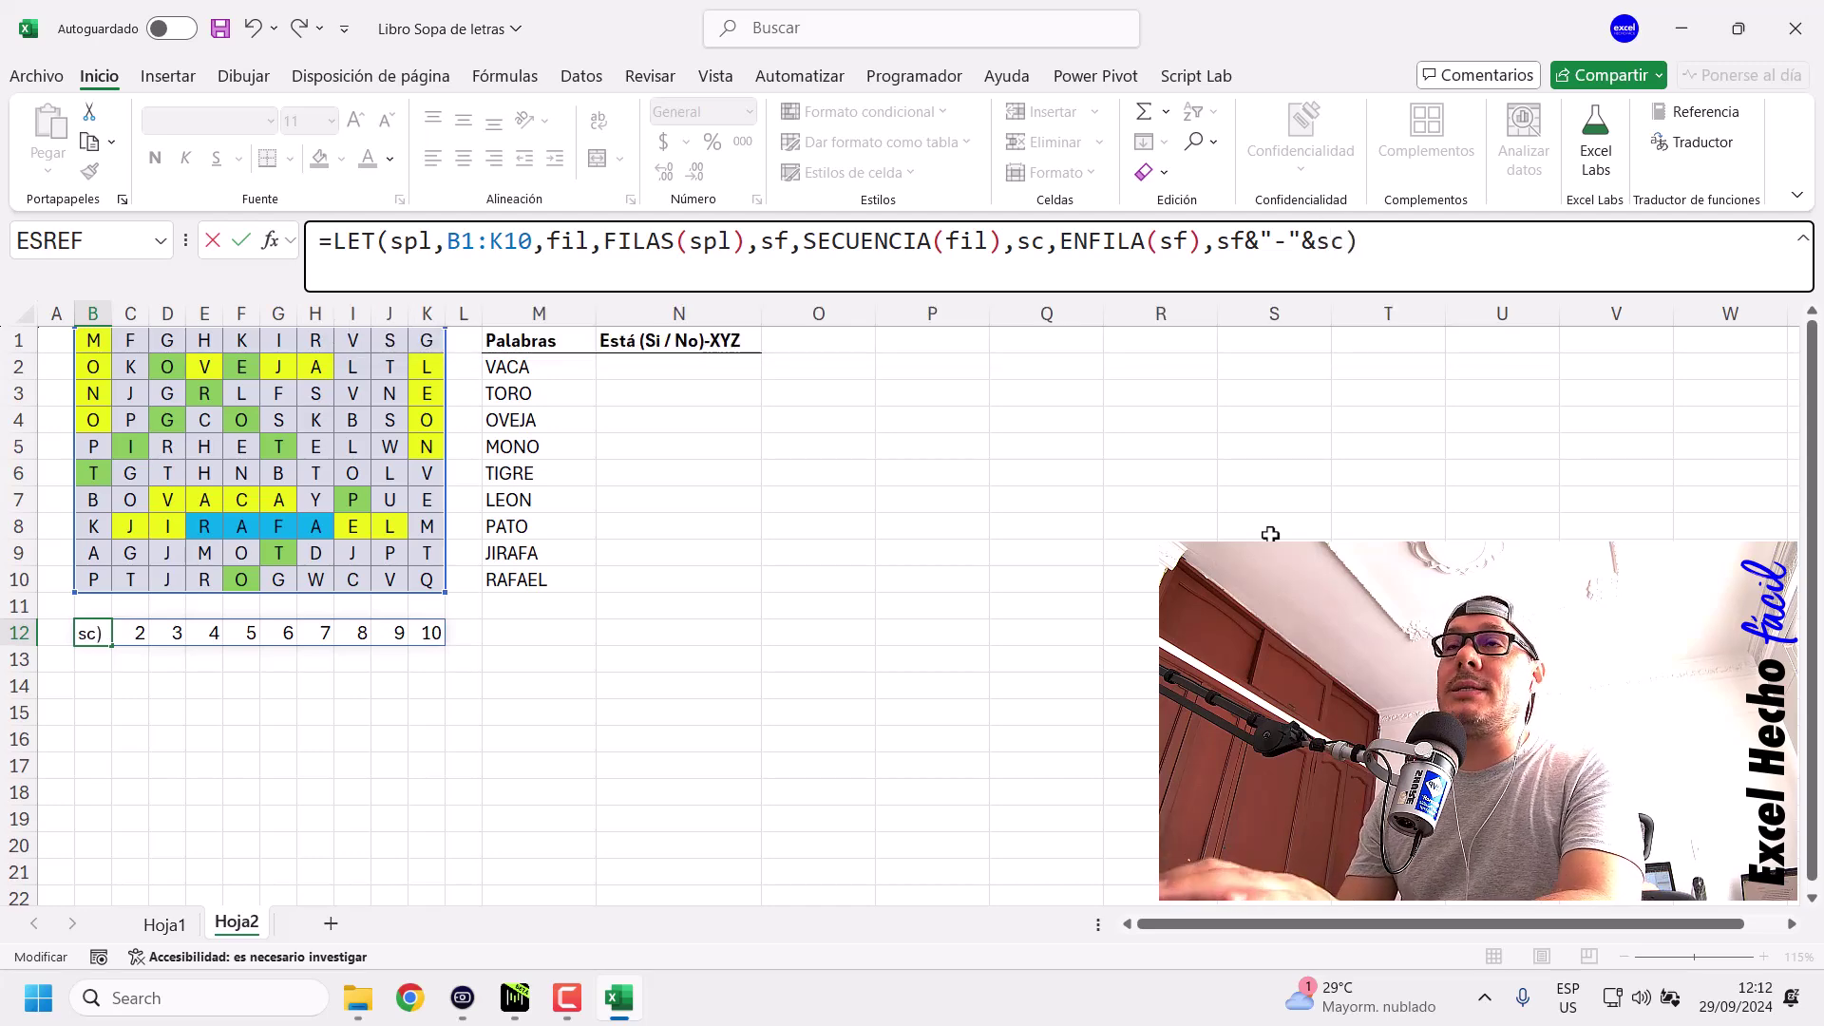
{"action": "key", "text": "ctrl+Return"}
Auto-fit the widths of columns B through K to their contents.
{"action": "left_click_drag", "start_coordinate": [92, 313], "coordinate": [427, 314]}
{"action": "left_click_drag", "start_coordinate": [440, 315], "coordinate": [440, 314]}
{"action": "double_click", "coordinate": [439, 315]}
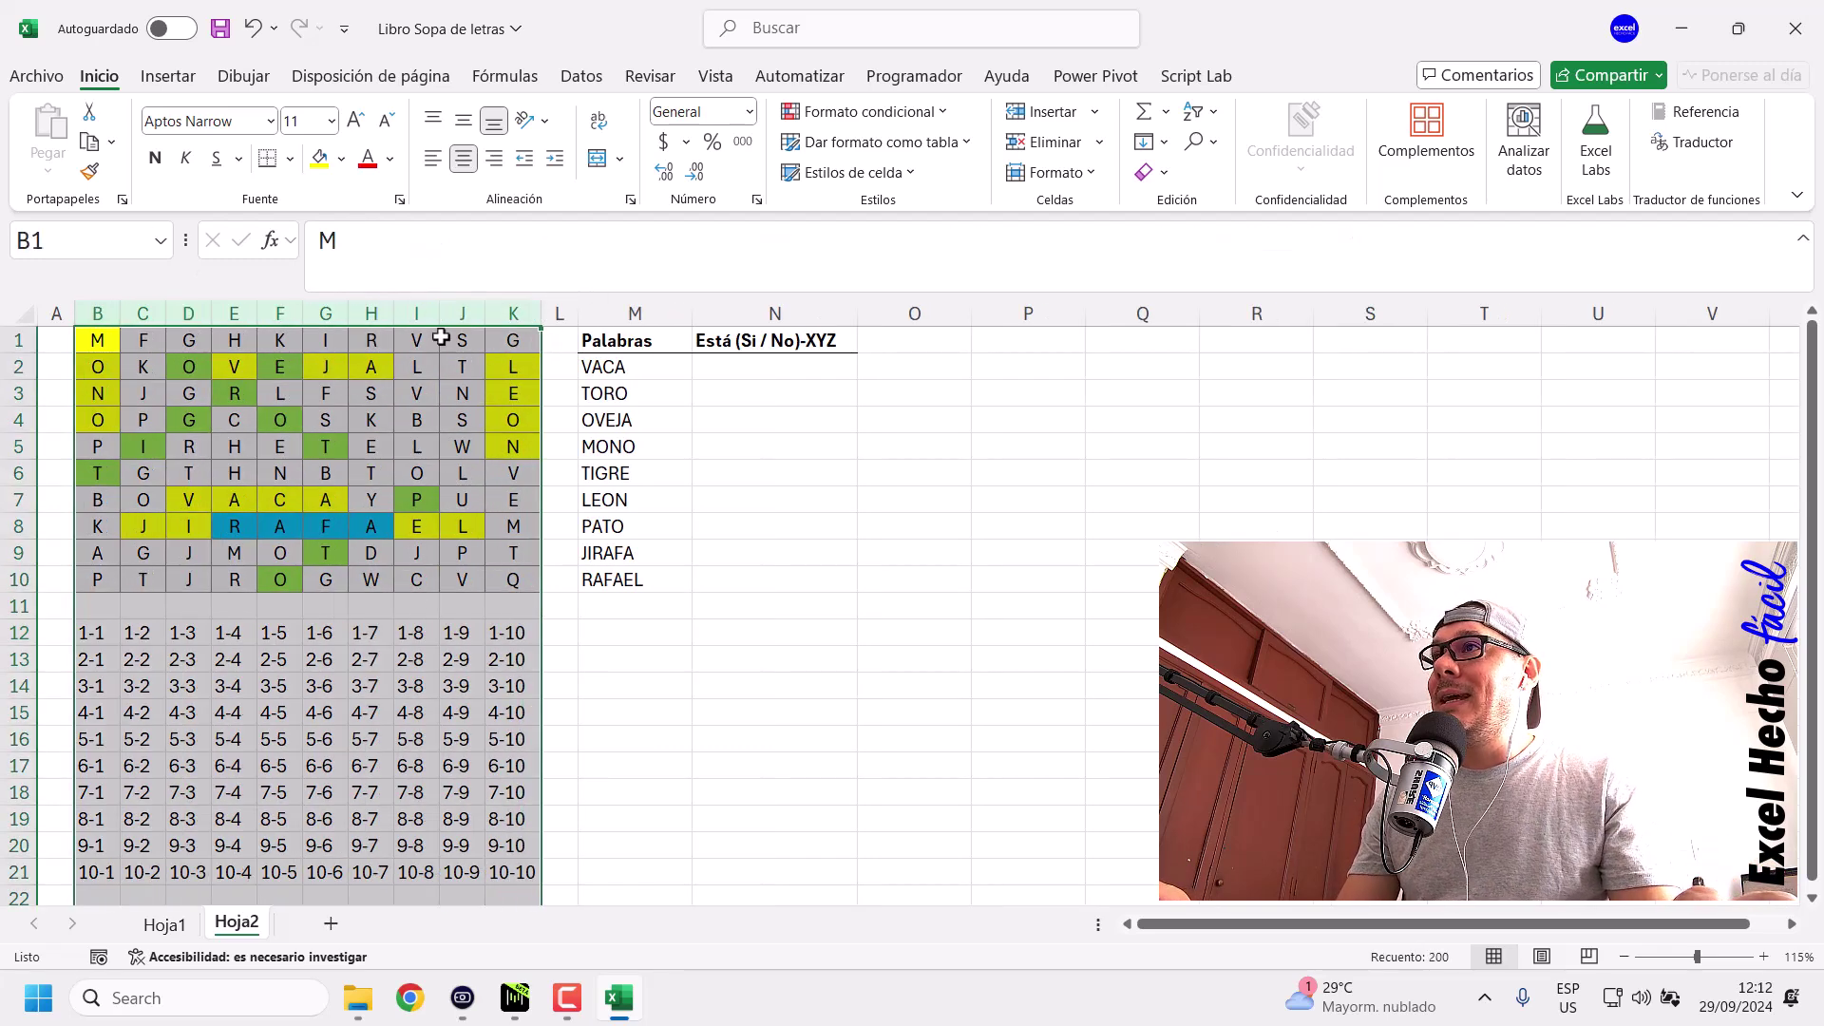
Examine the spilled row-column pairs across rows 12 and 16, following how the second number changes along each row.
{"action": "left_click", "coordinate": [88, 637]}
{"action": "left_click_drag", "start_coordinate": [113, 637], "coordinate": [503, 636]}
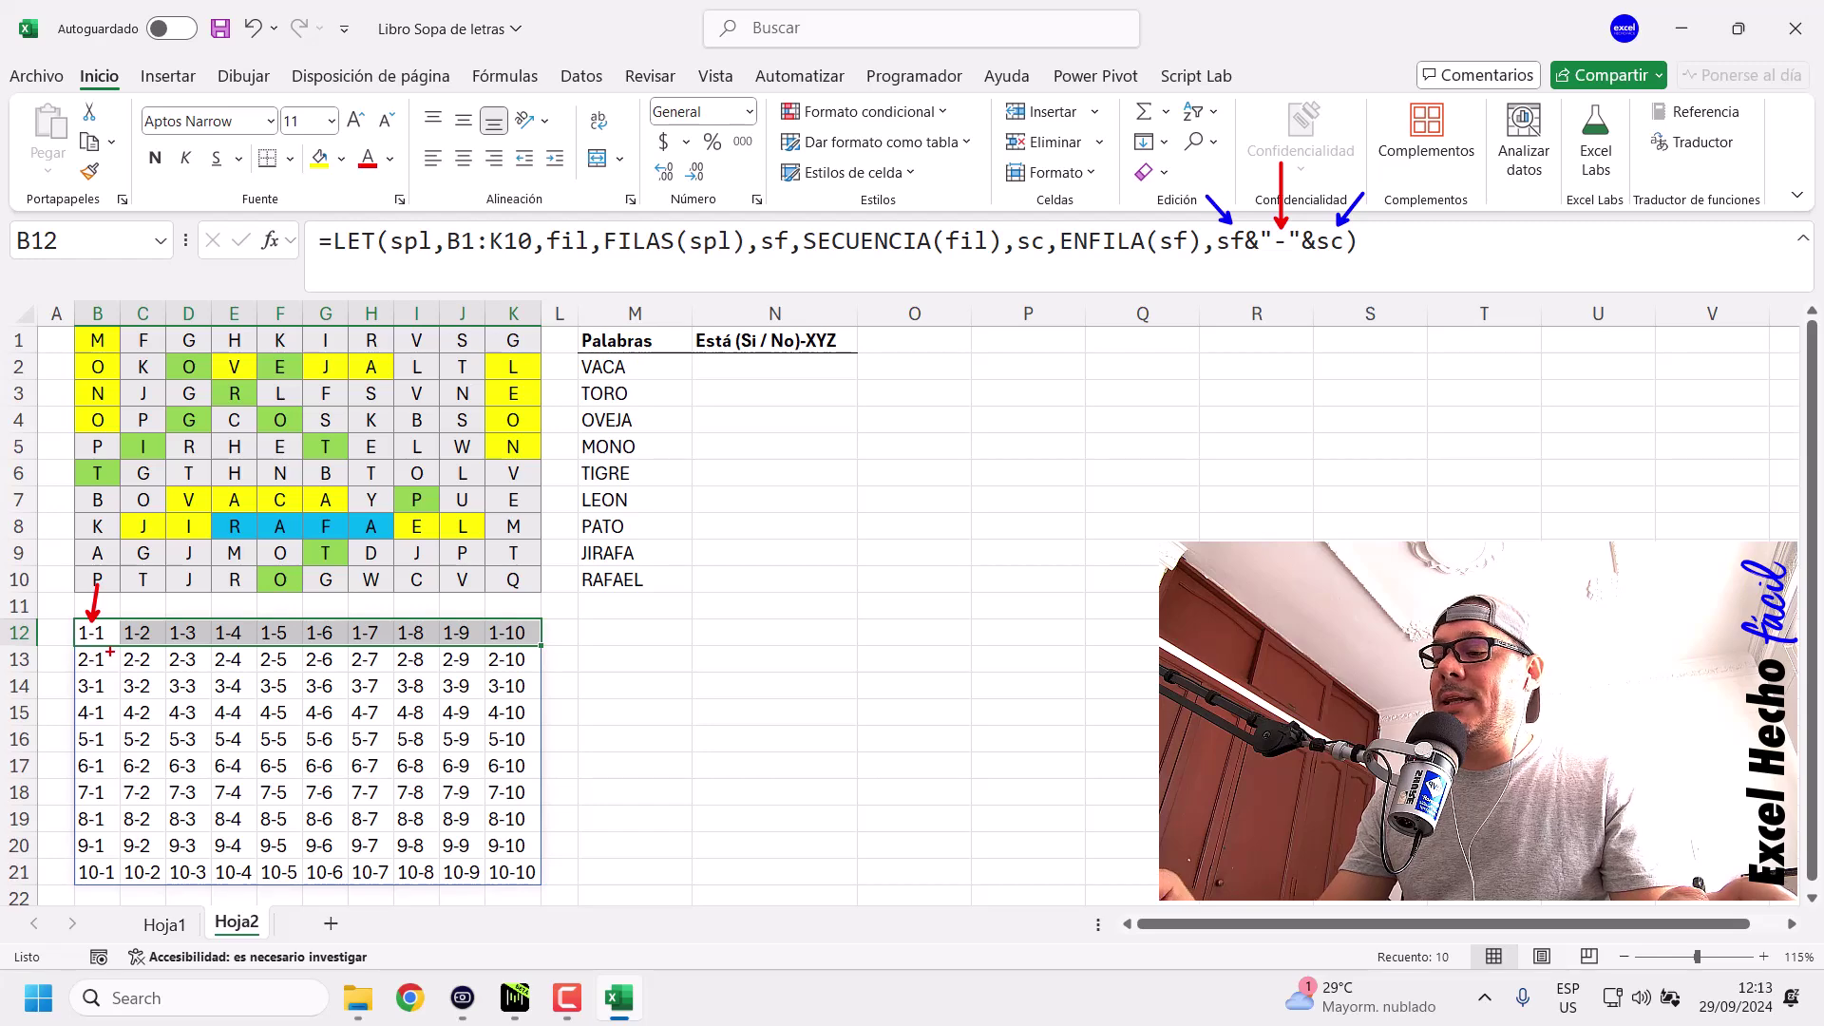
{"action": "left_click_drag", "start_coordinate": [72, 624], "coordinate": [21, 596]}
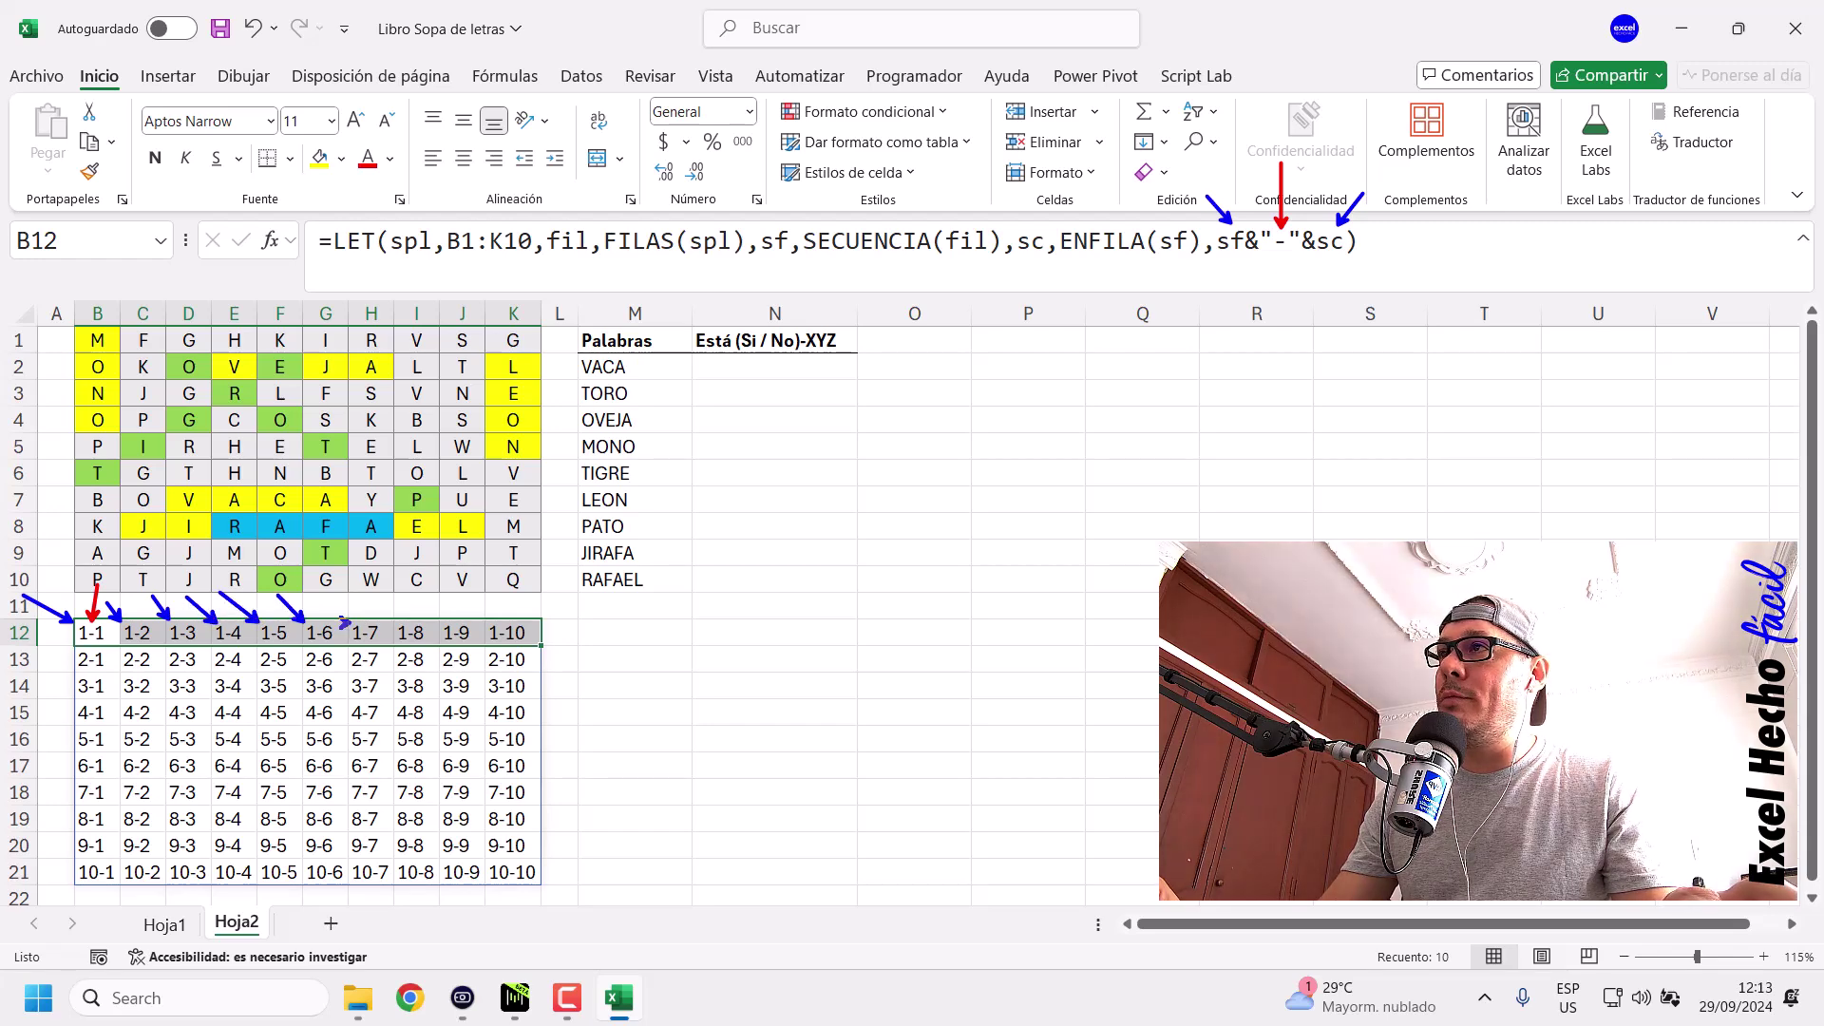
{"action": "mouse_move", "coordinate": [435, 622]}
{"action": "left_mouse_down"}
{"action": "mouse_move", "coordinate": [415, 597]}
{"action": "mouse_move", "coordinate": [493, 627]}
{"action": "left_mouse_up"}
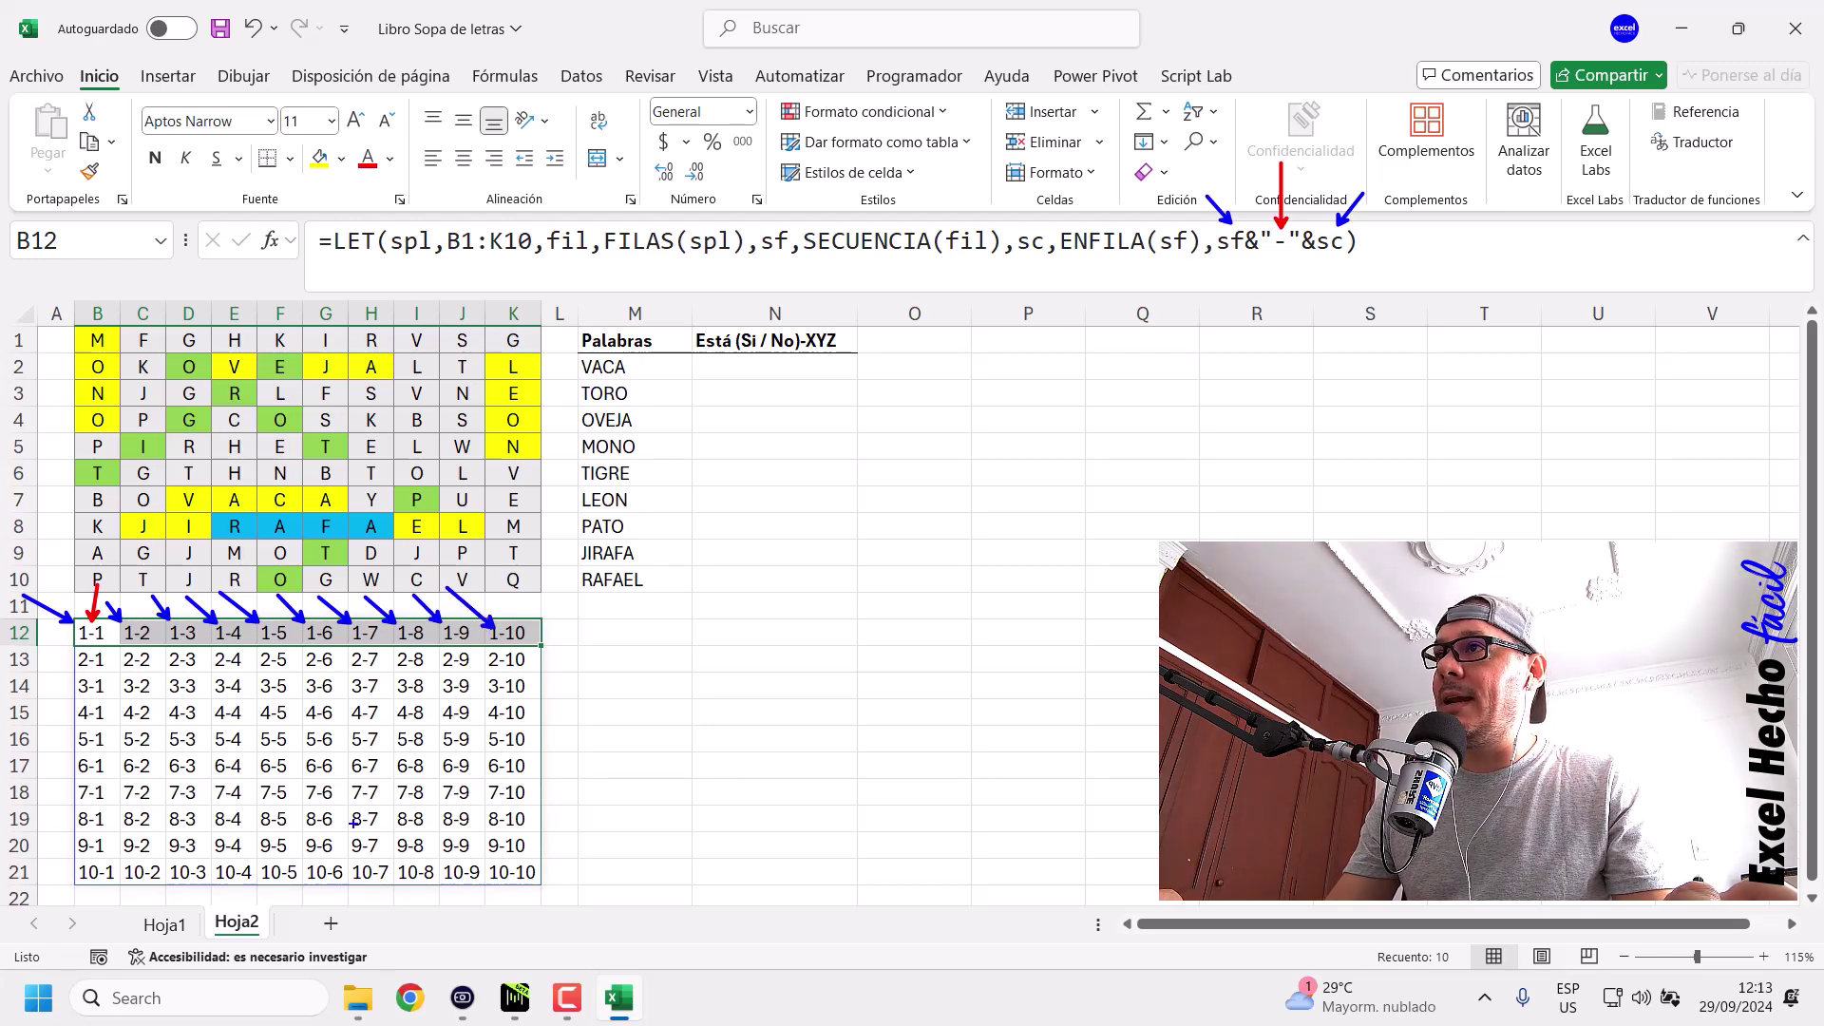
{"action": "left_click_drag", "start_coordinate": [69, 724], "coordinate": [552, 756]}
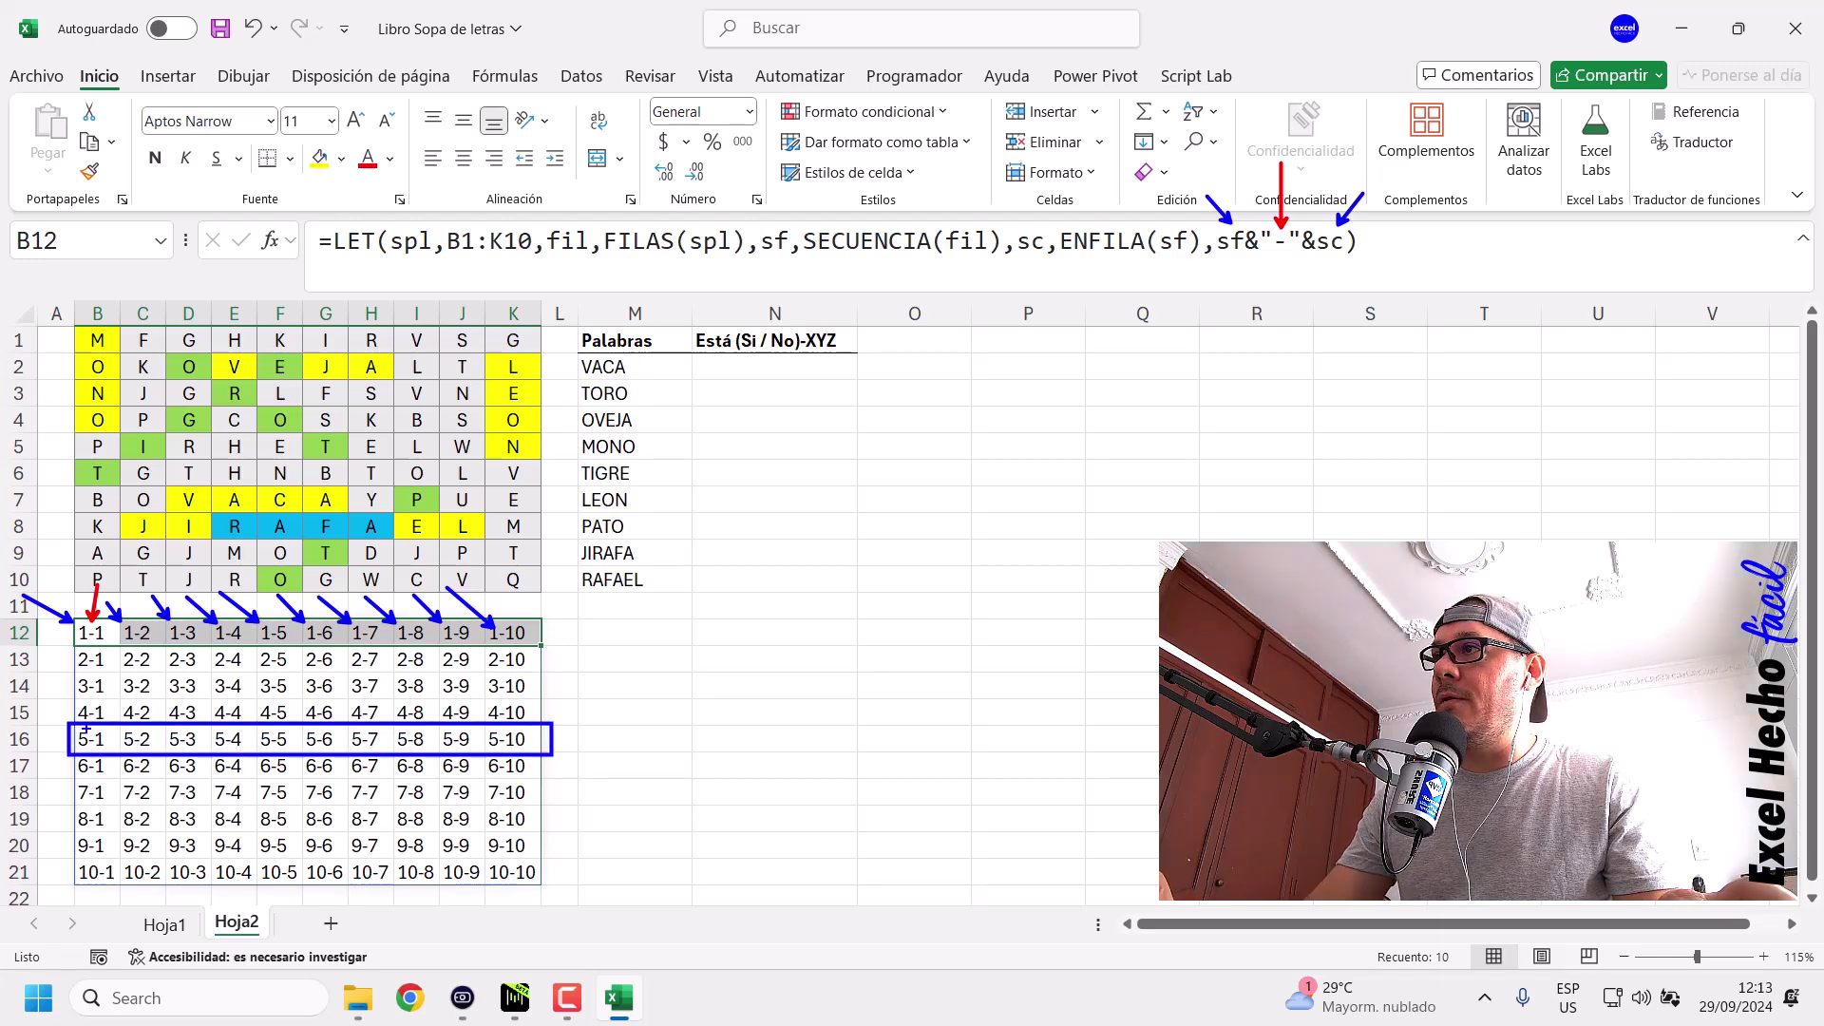
{"action": "left_click_drag", "start_coordinate": [72, 728], "coordinate": [38, 682]}
{"action": "left_click_drag", "start_coordinate": [120, 729], "coordinate": [74, 684]}
{"action": "left_click_drag", "start_coordinate": [167, 726], "coordinate": [116, 672]}
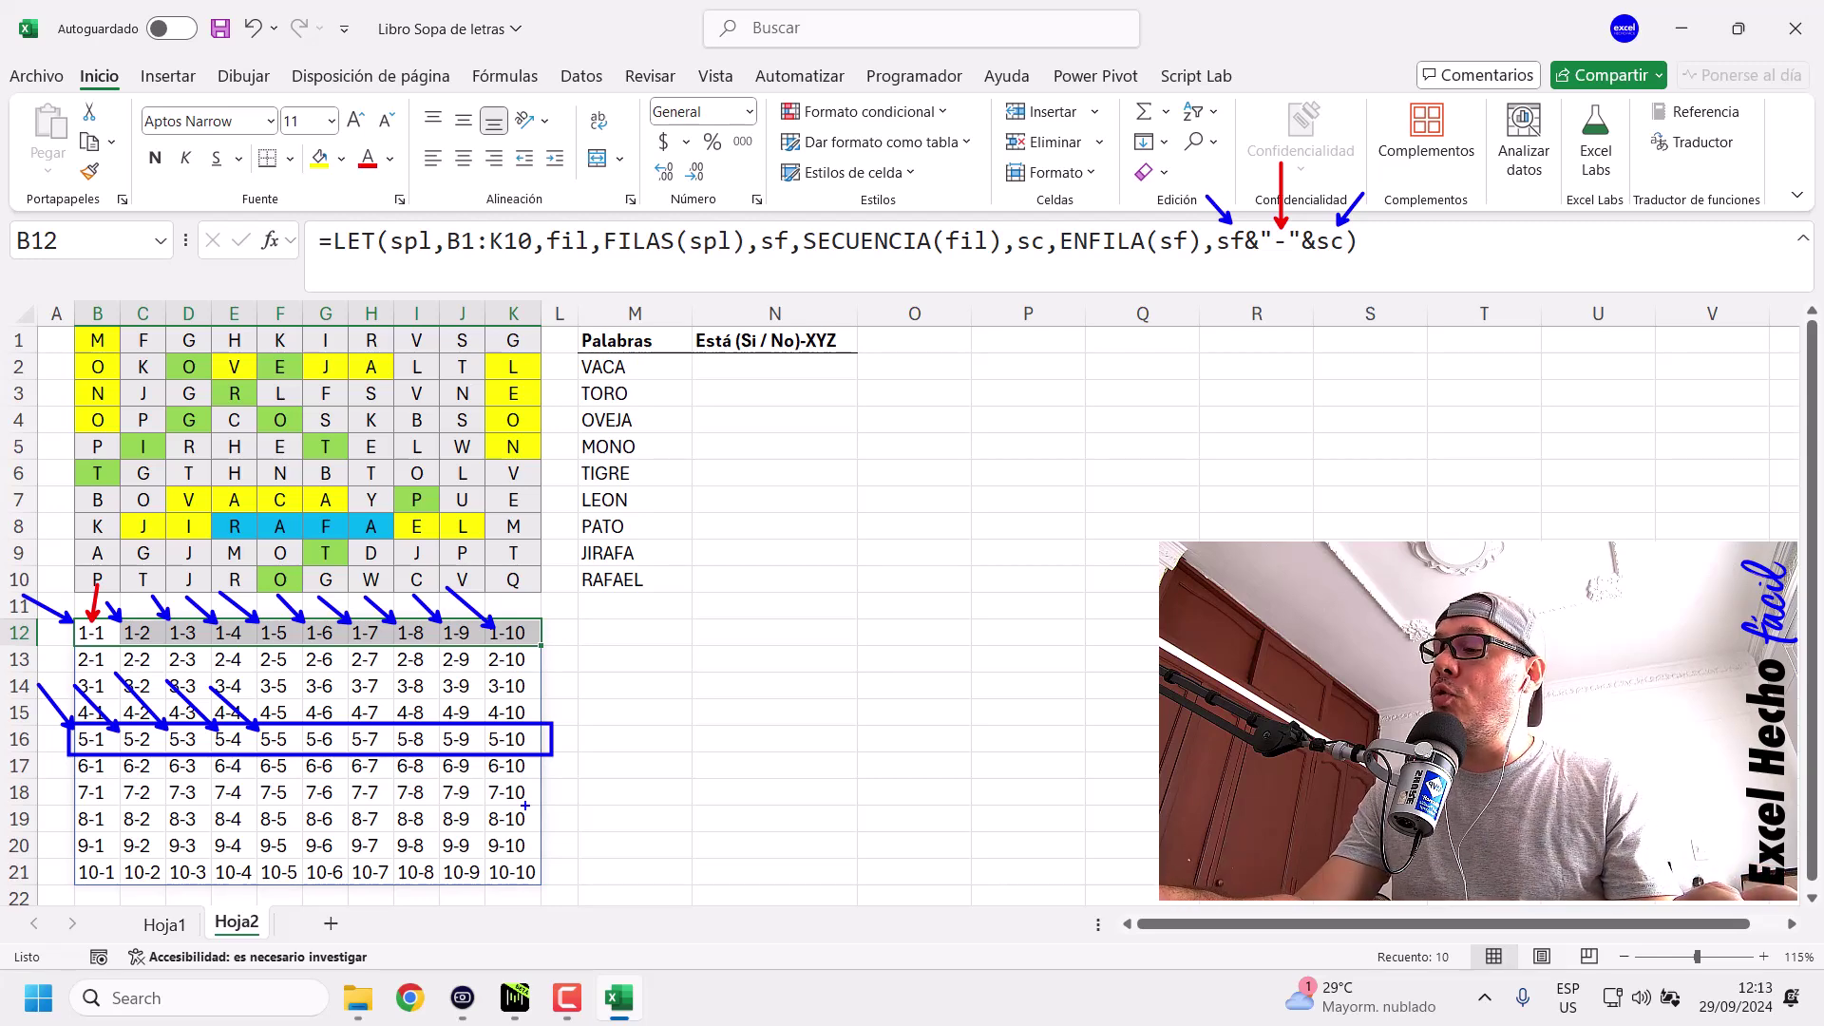
Examine the spilled pairs down columns D and B, following how the first number changes along each column.
{"action": "key", "text": "Escape"}
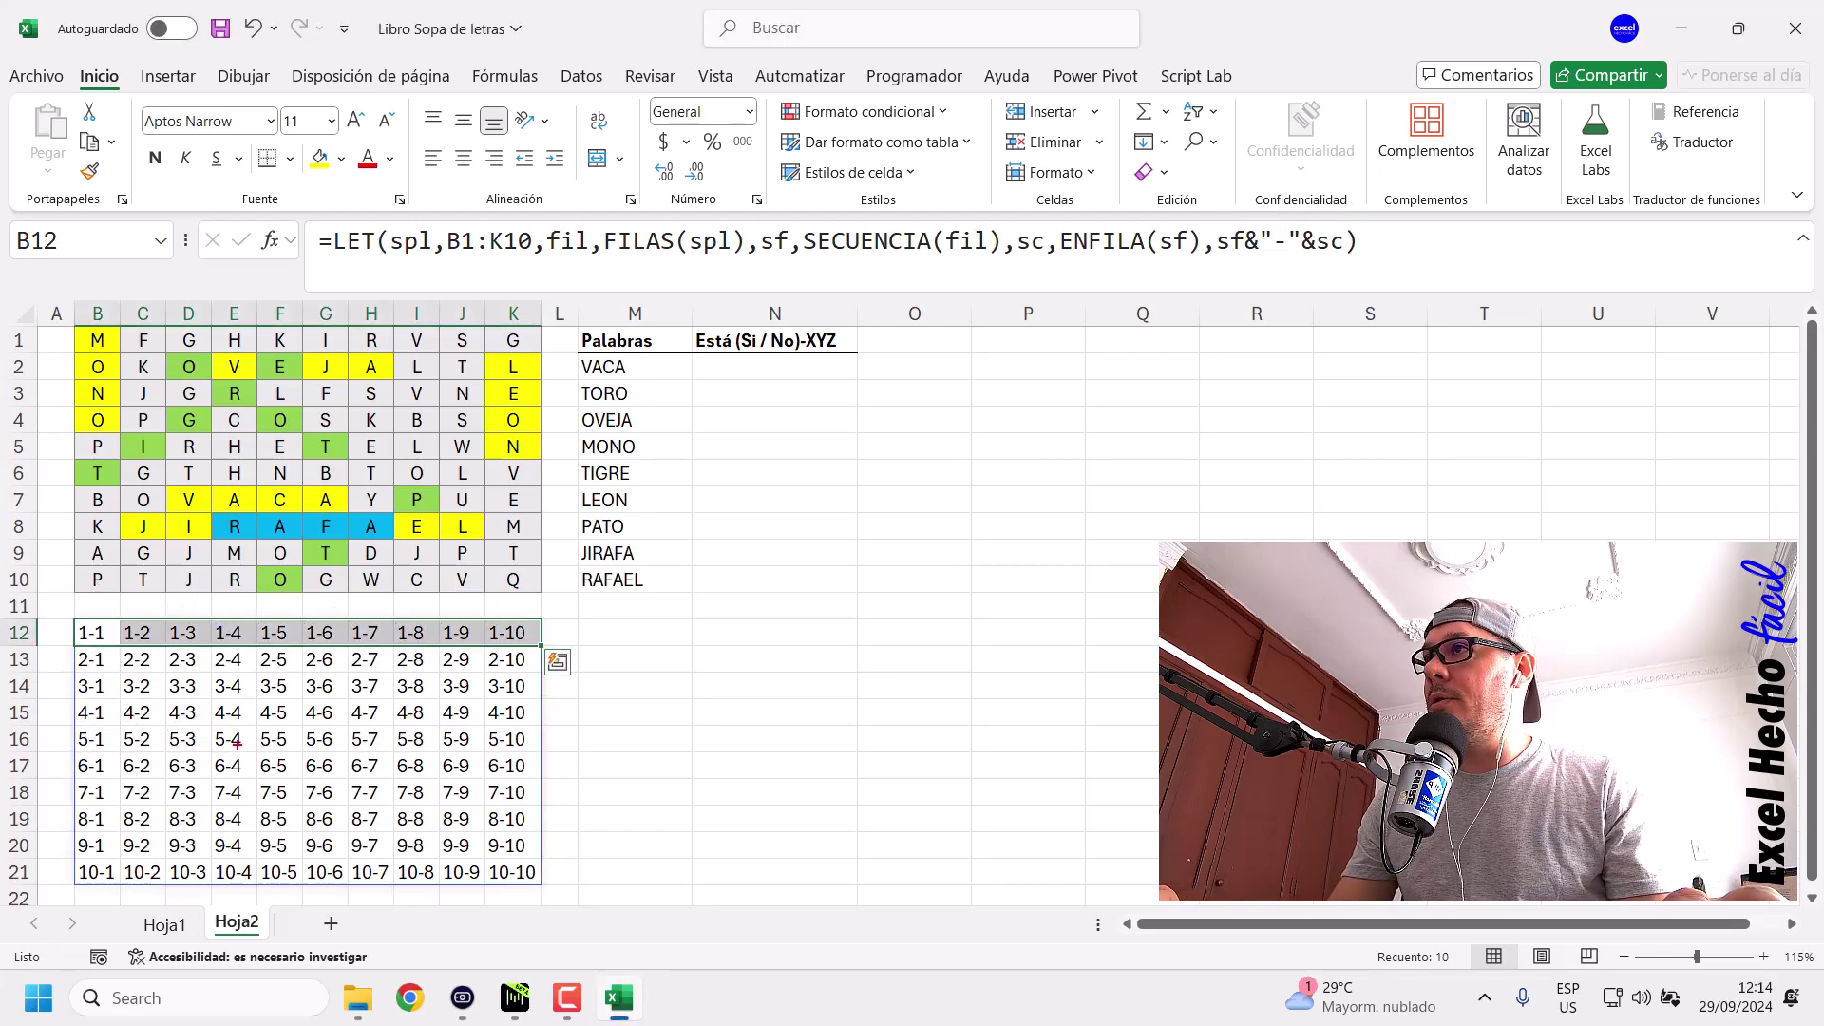
{"action": "mouse_move", "coordinate": [162, 612]}
{"action": "left_mouse_down"}
{"action": "mouse_move", "coordinate": [215, 884]}
{"action": "mouse_move", "coordinate": [167, 864]}
{"action": "left_mouse_up"}
{"action": "key", "text": "e"}
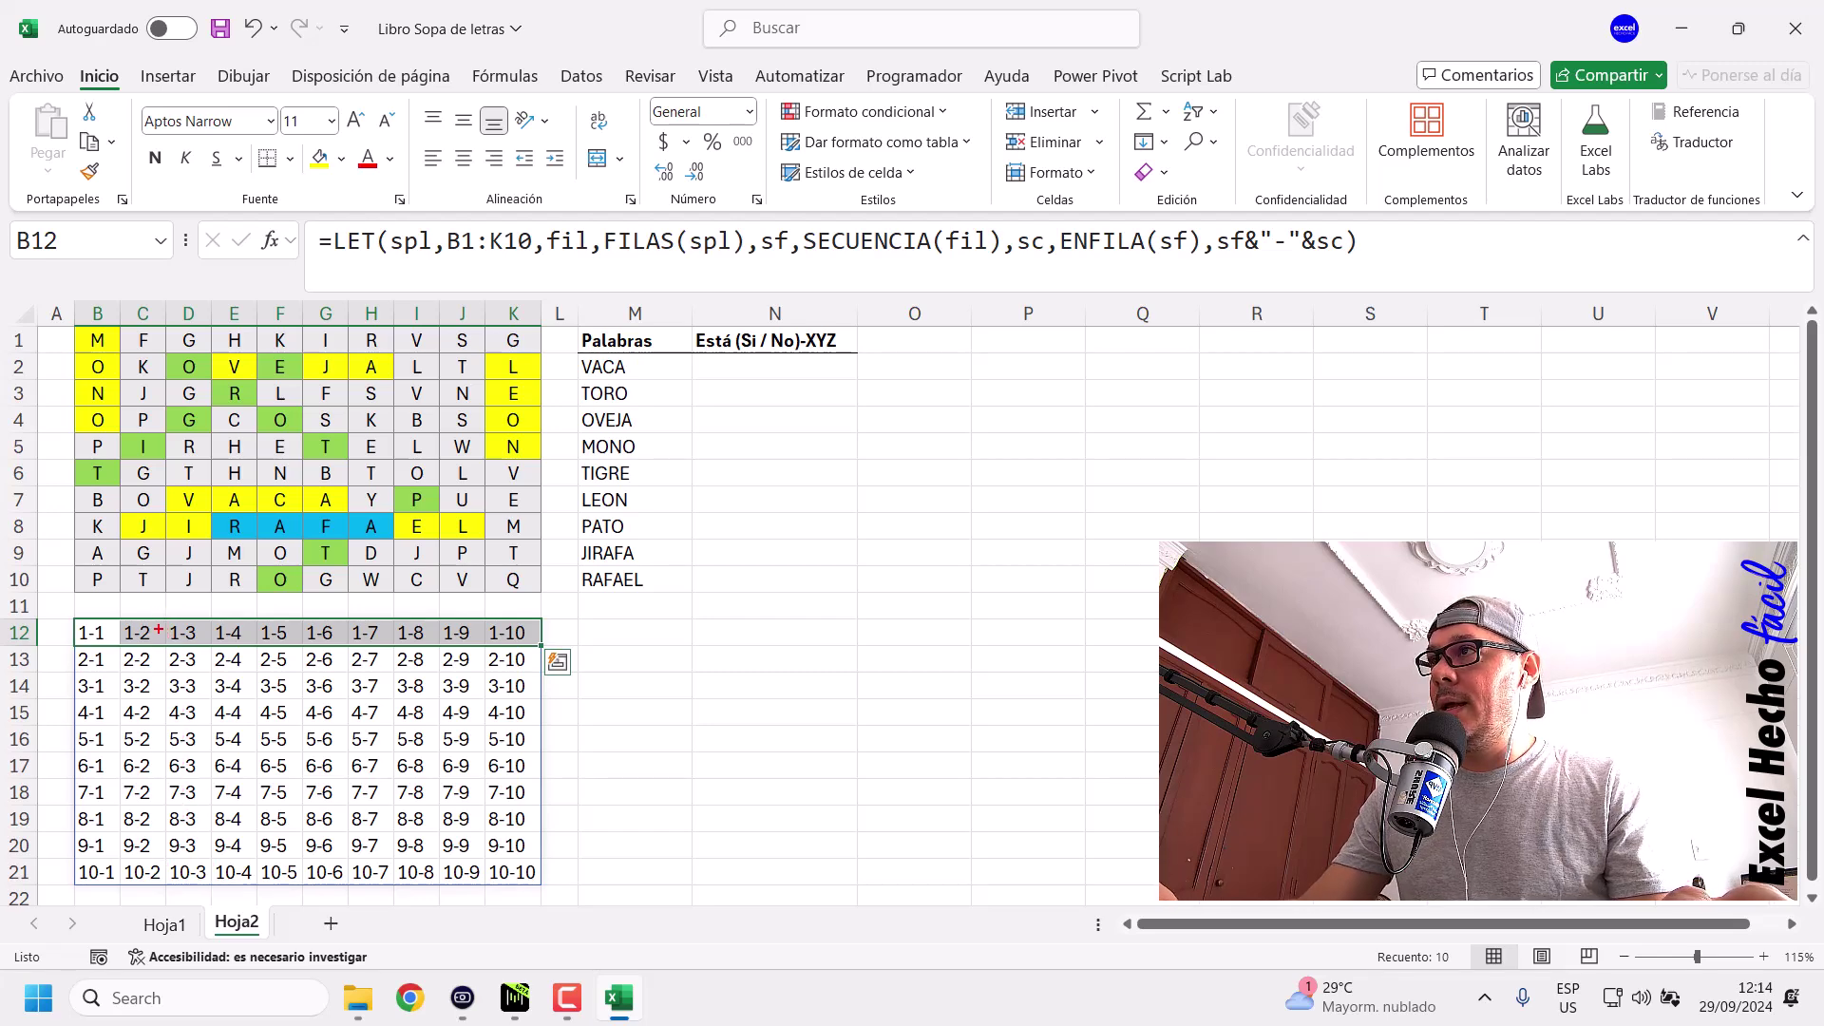
{"action": "left_click_drag", "start_coordinate": [163, 618], "coordinate": [222, 865]}
{"action": "key", "text": "e"}
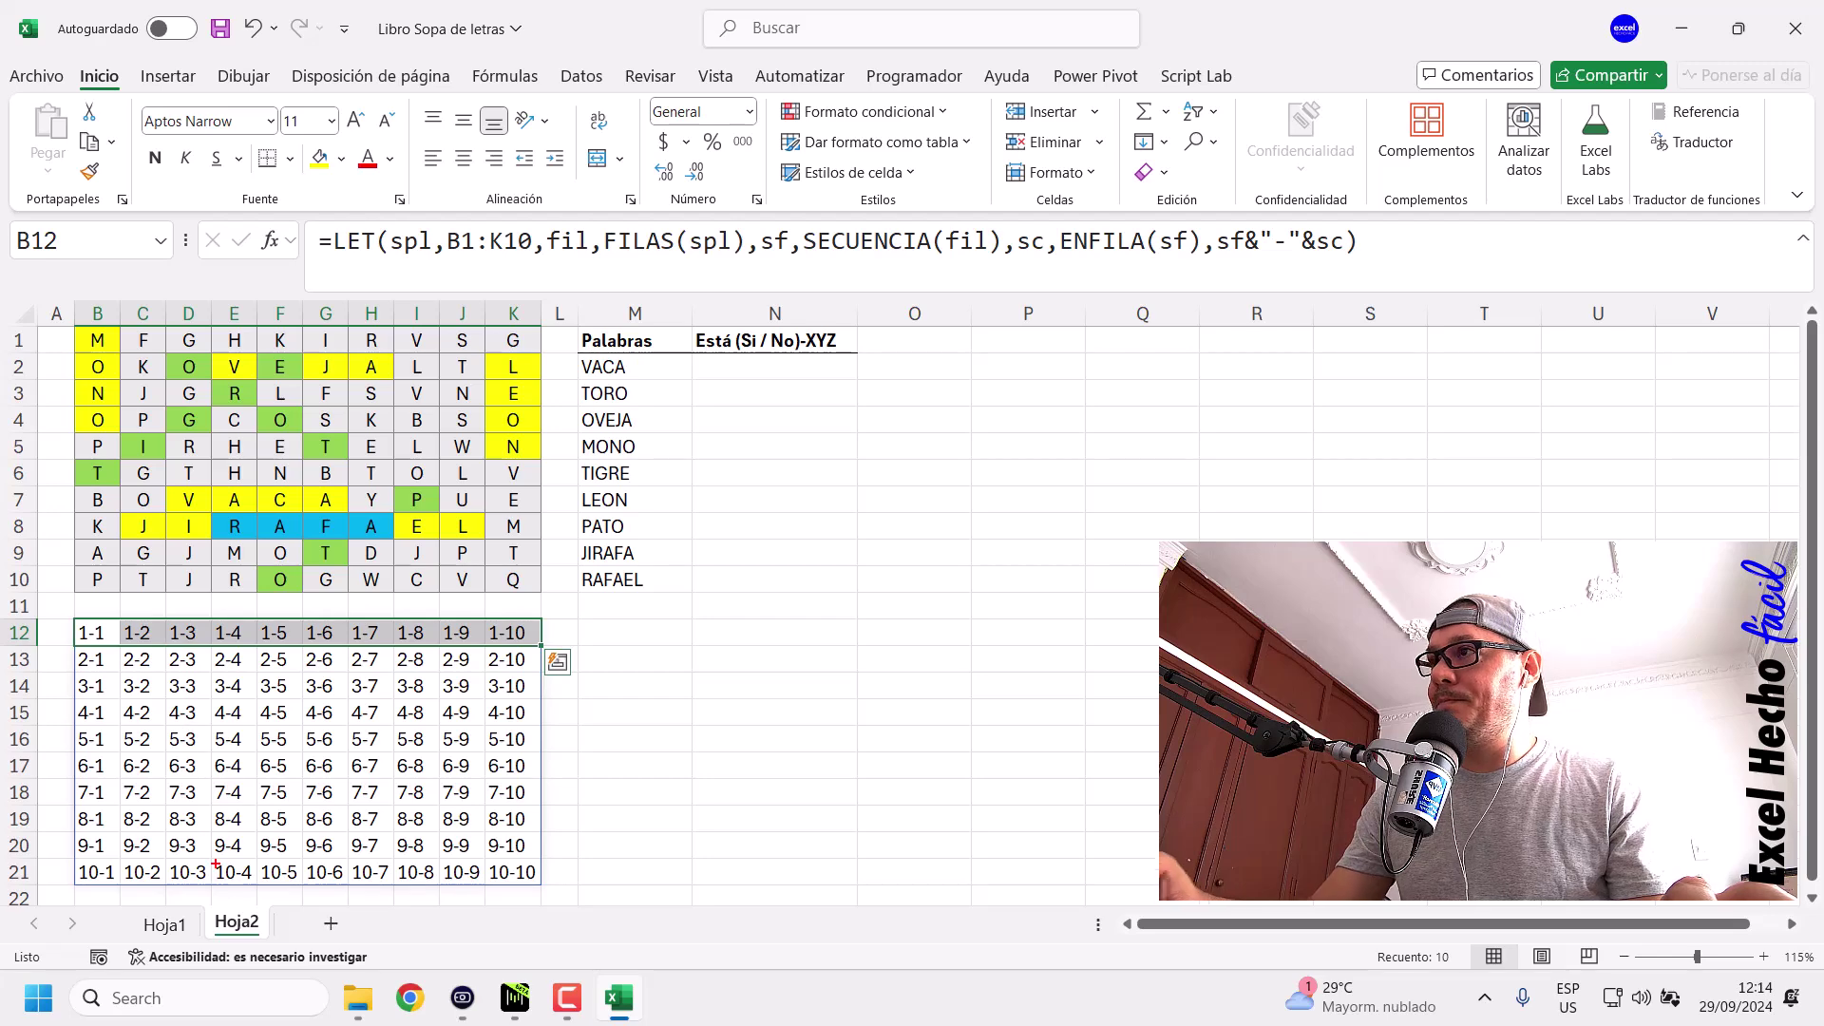
{"action": "left_click_drag", "start_coordinate": [158, 624], "coordinate": [219, 894]}
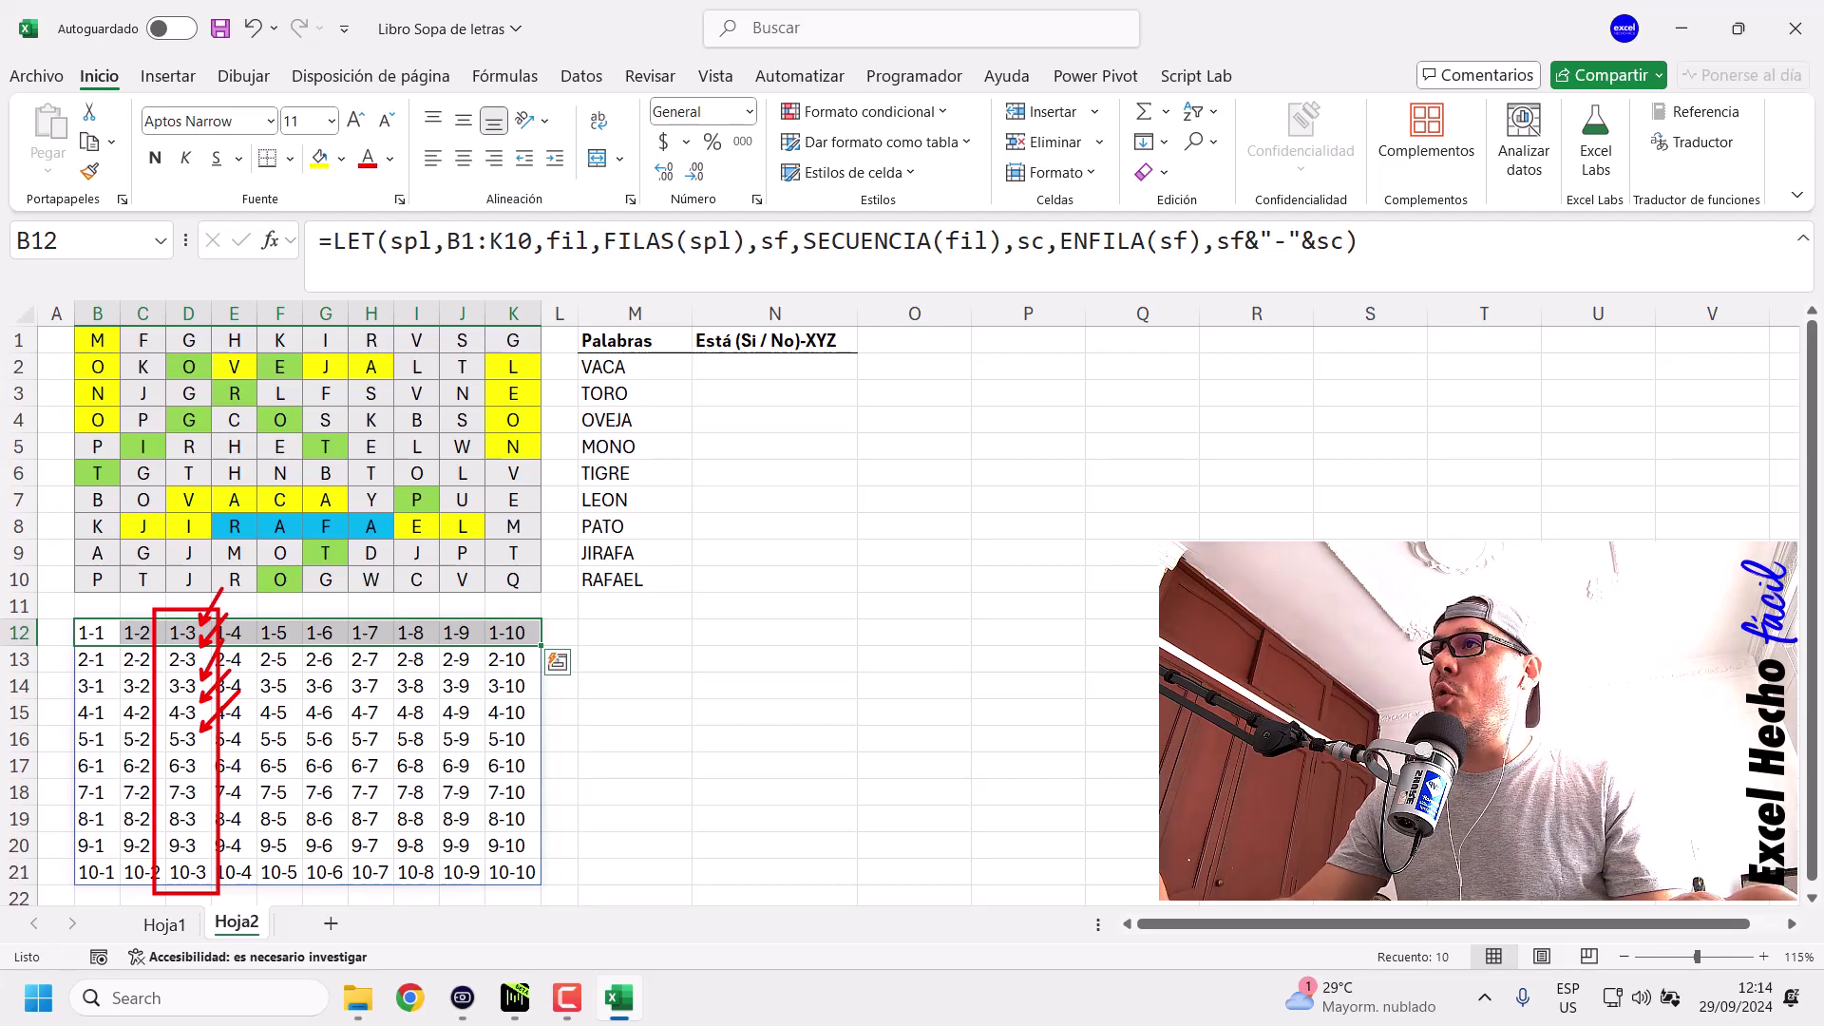
{"action": "left_click_drag", "start_coordinate": [59, 609], "coordinate": [133, 895]}
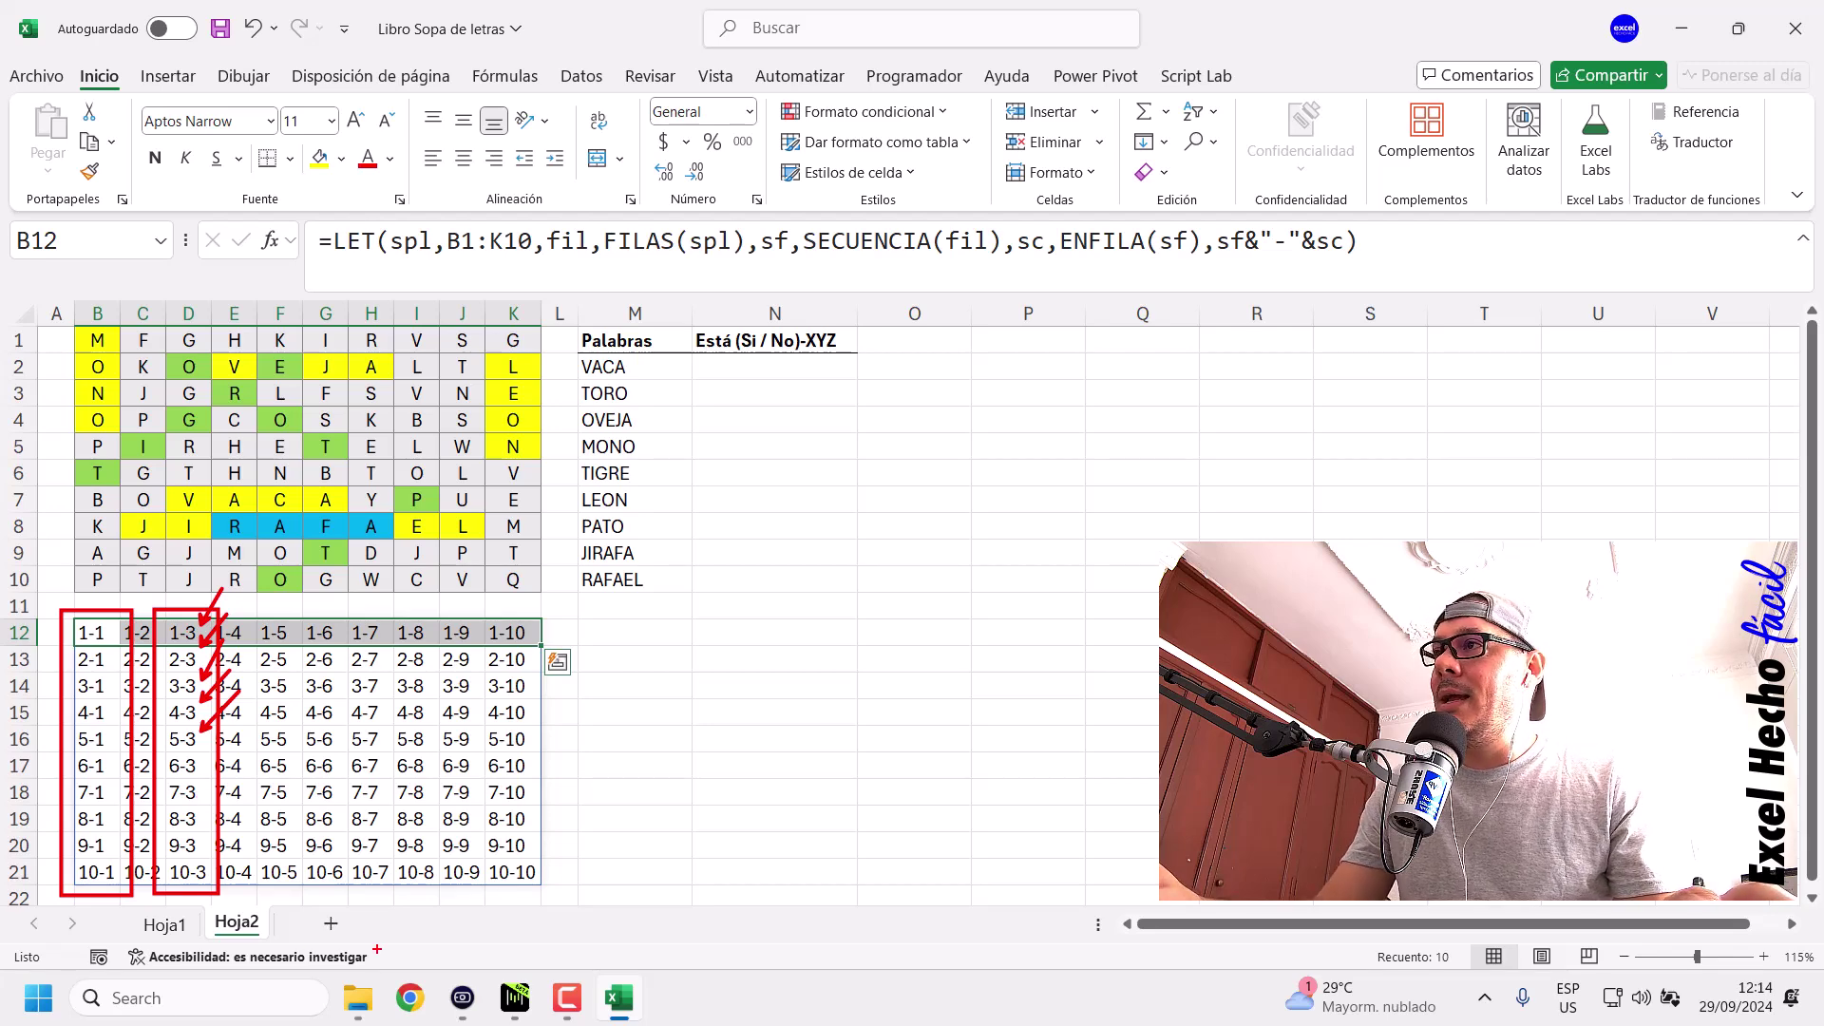
{"action": "key", "text": "Escape"}
Undo the width auto-fit of columns B through K and reselect B12.
{"action": "left_click", "coordinate": [96, 634]}
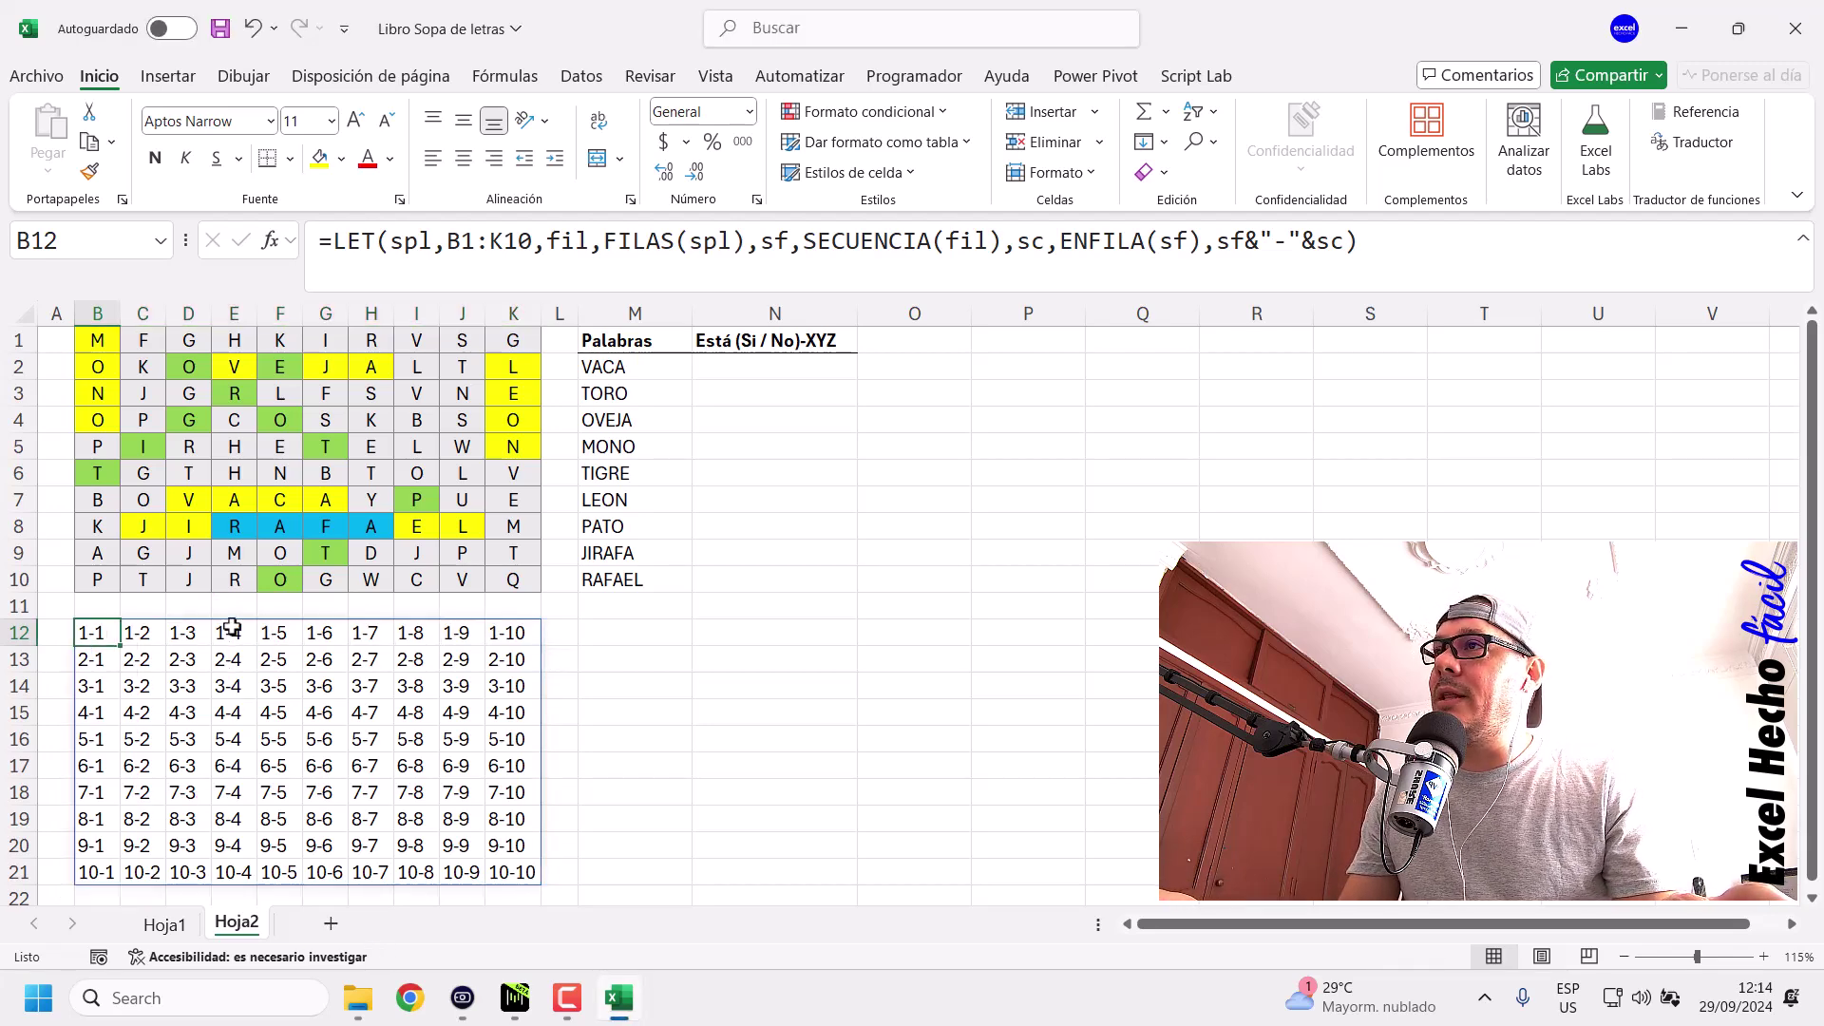
{"action": "key", "text": "ctrl+z"}
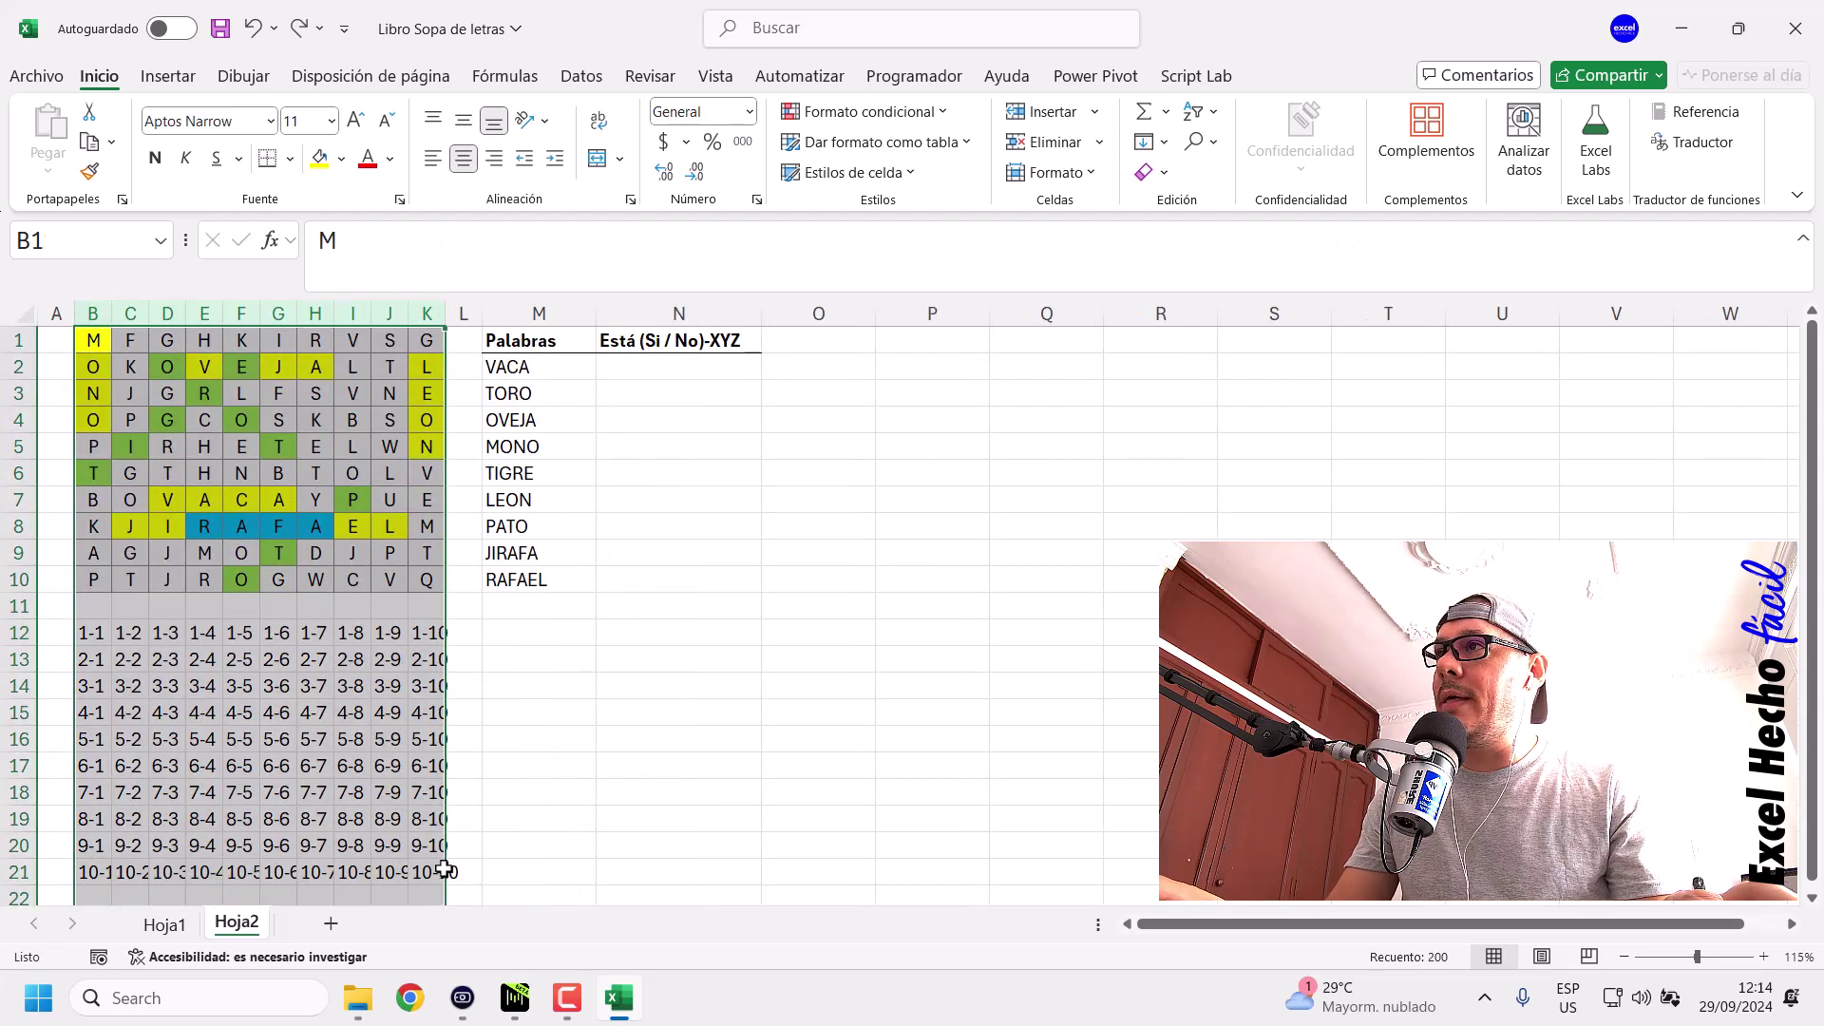
{"action": "left_click", "coordinate": [84, 637]}
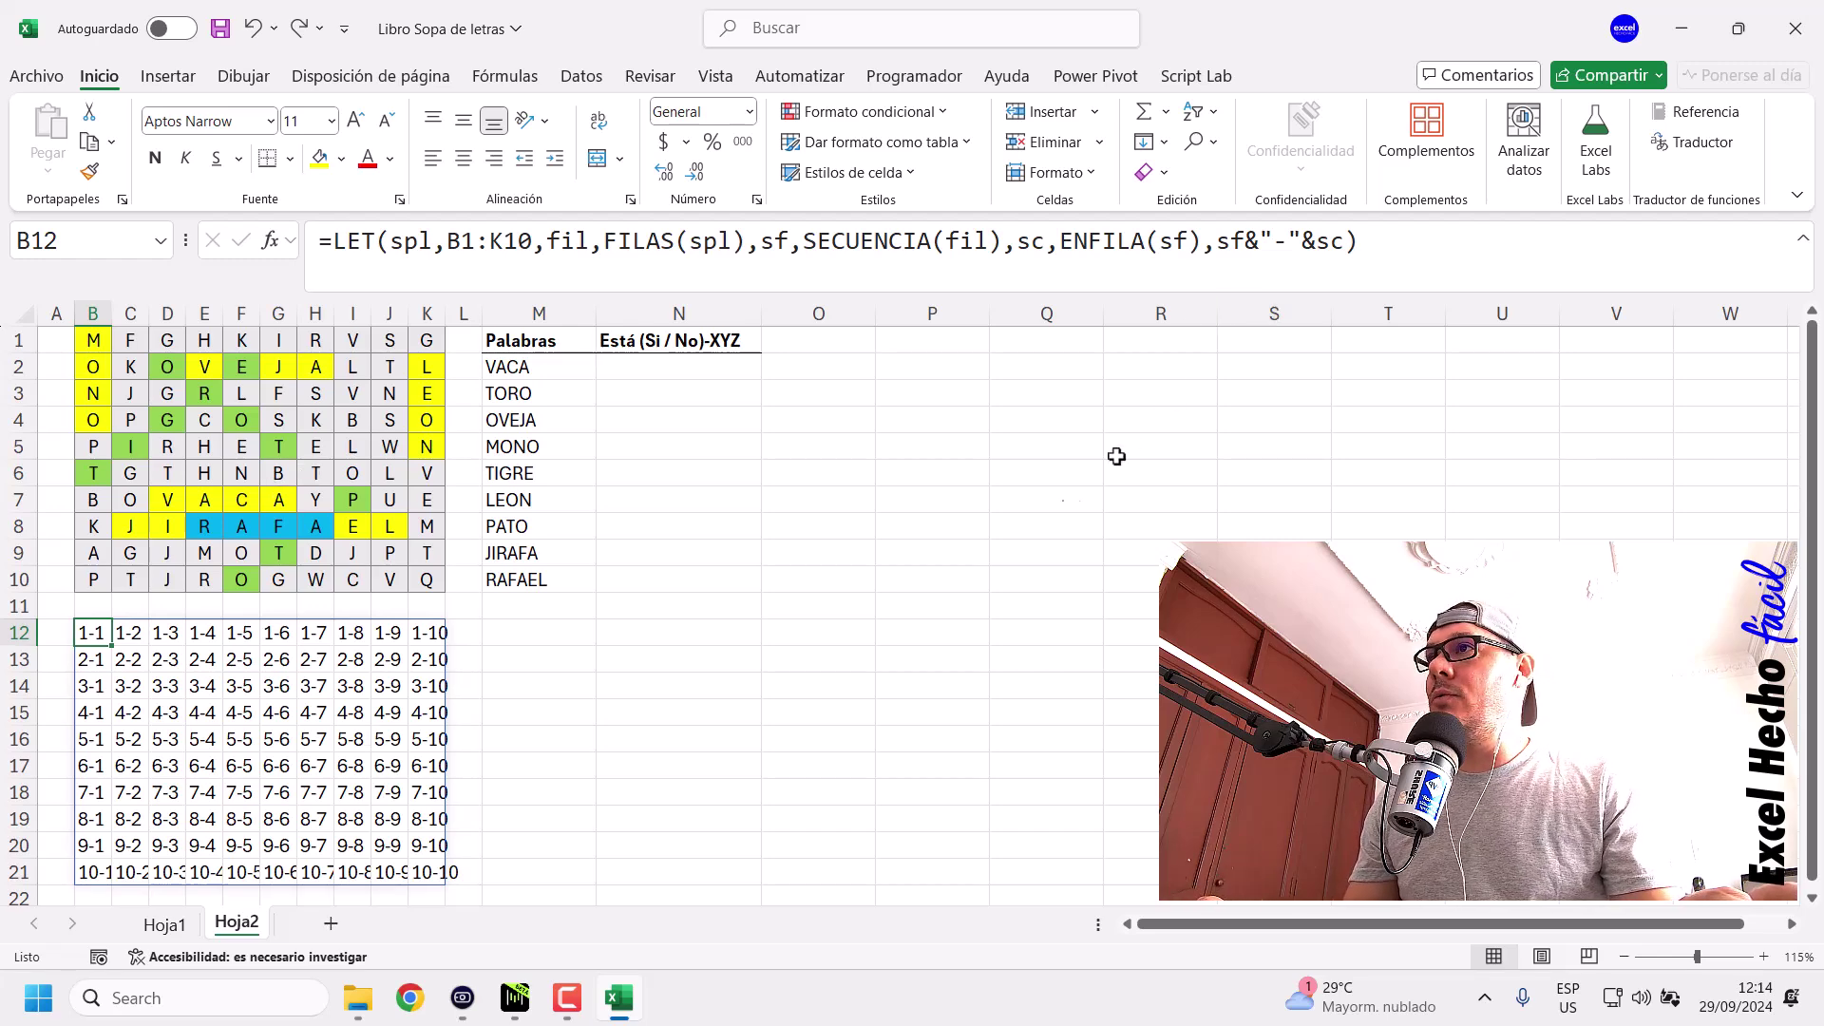
Compare the letter in grid cell E8 with its matching coordinate in E19, and return to B12.
{"action": "left_click", "coordinate": [202, 530]}
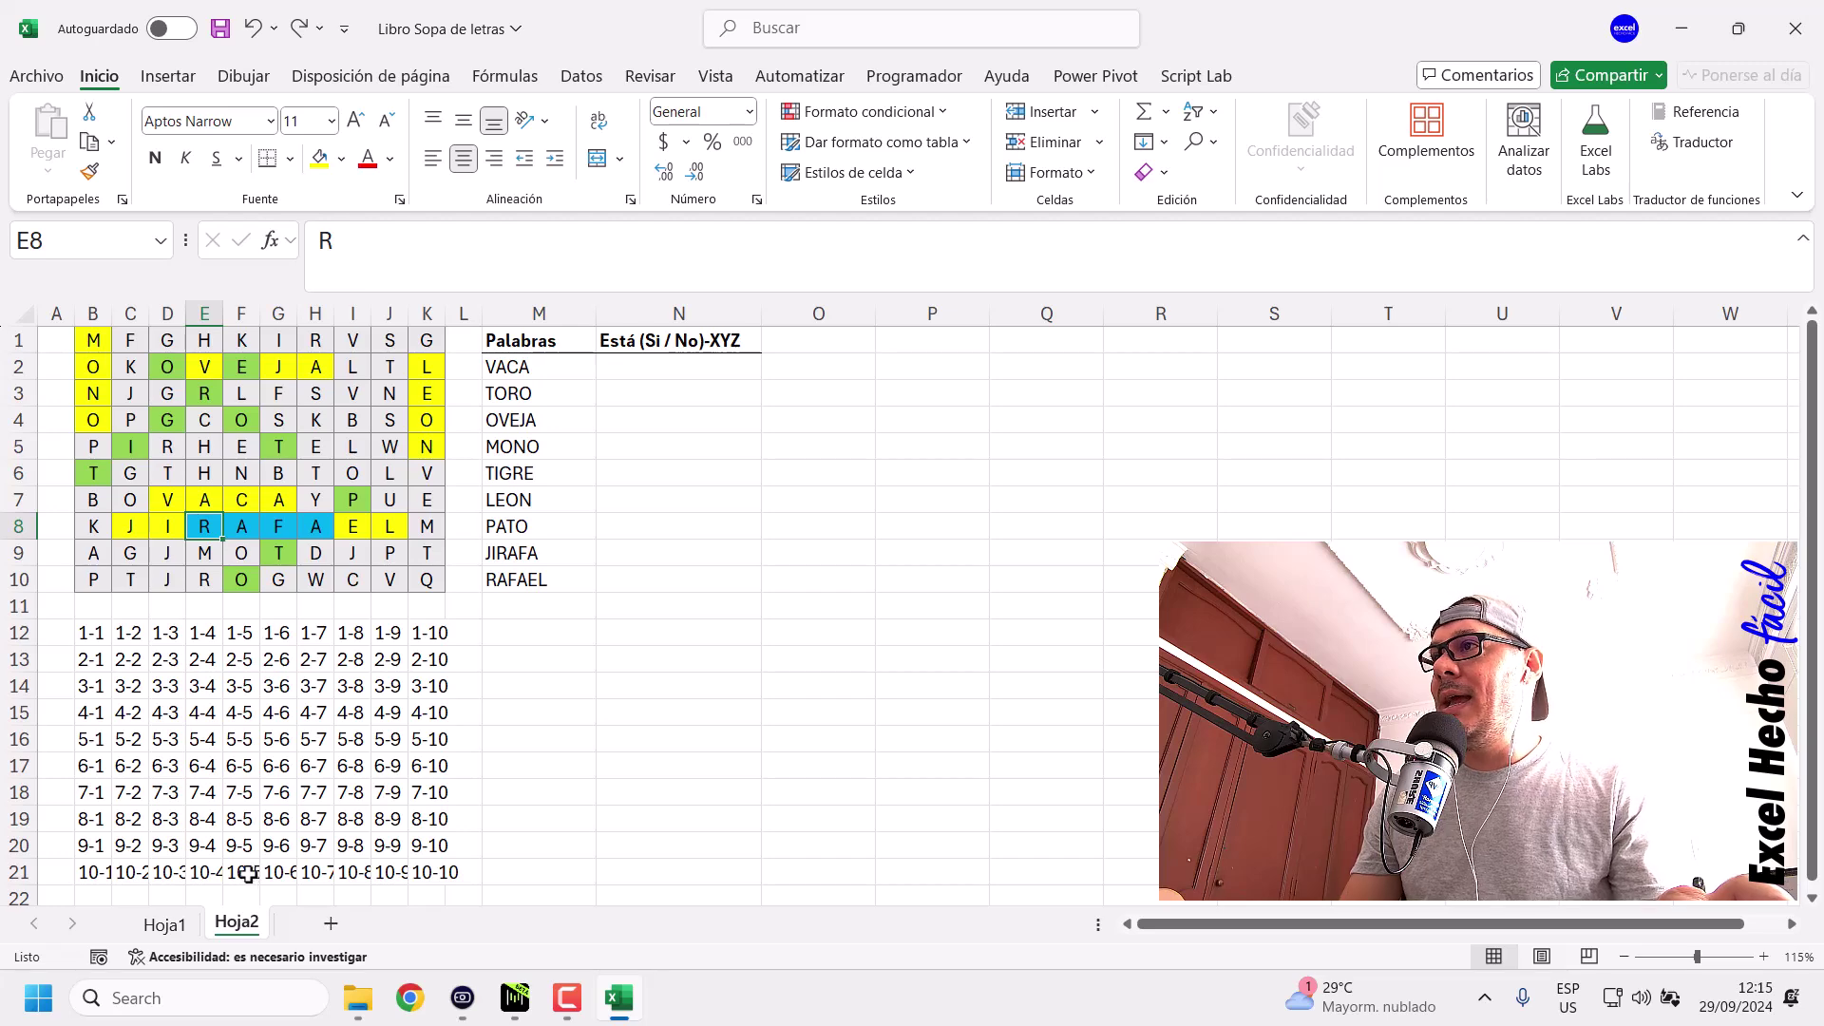
{"action": "left_click", "coordinate": [204, 821]}
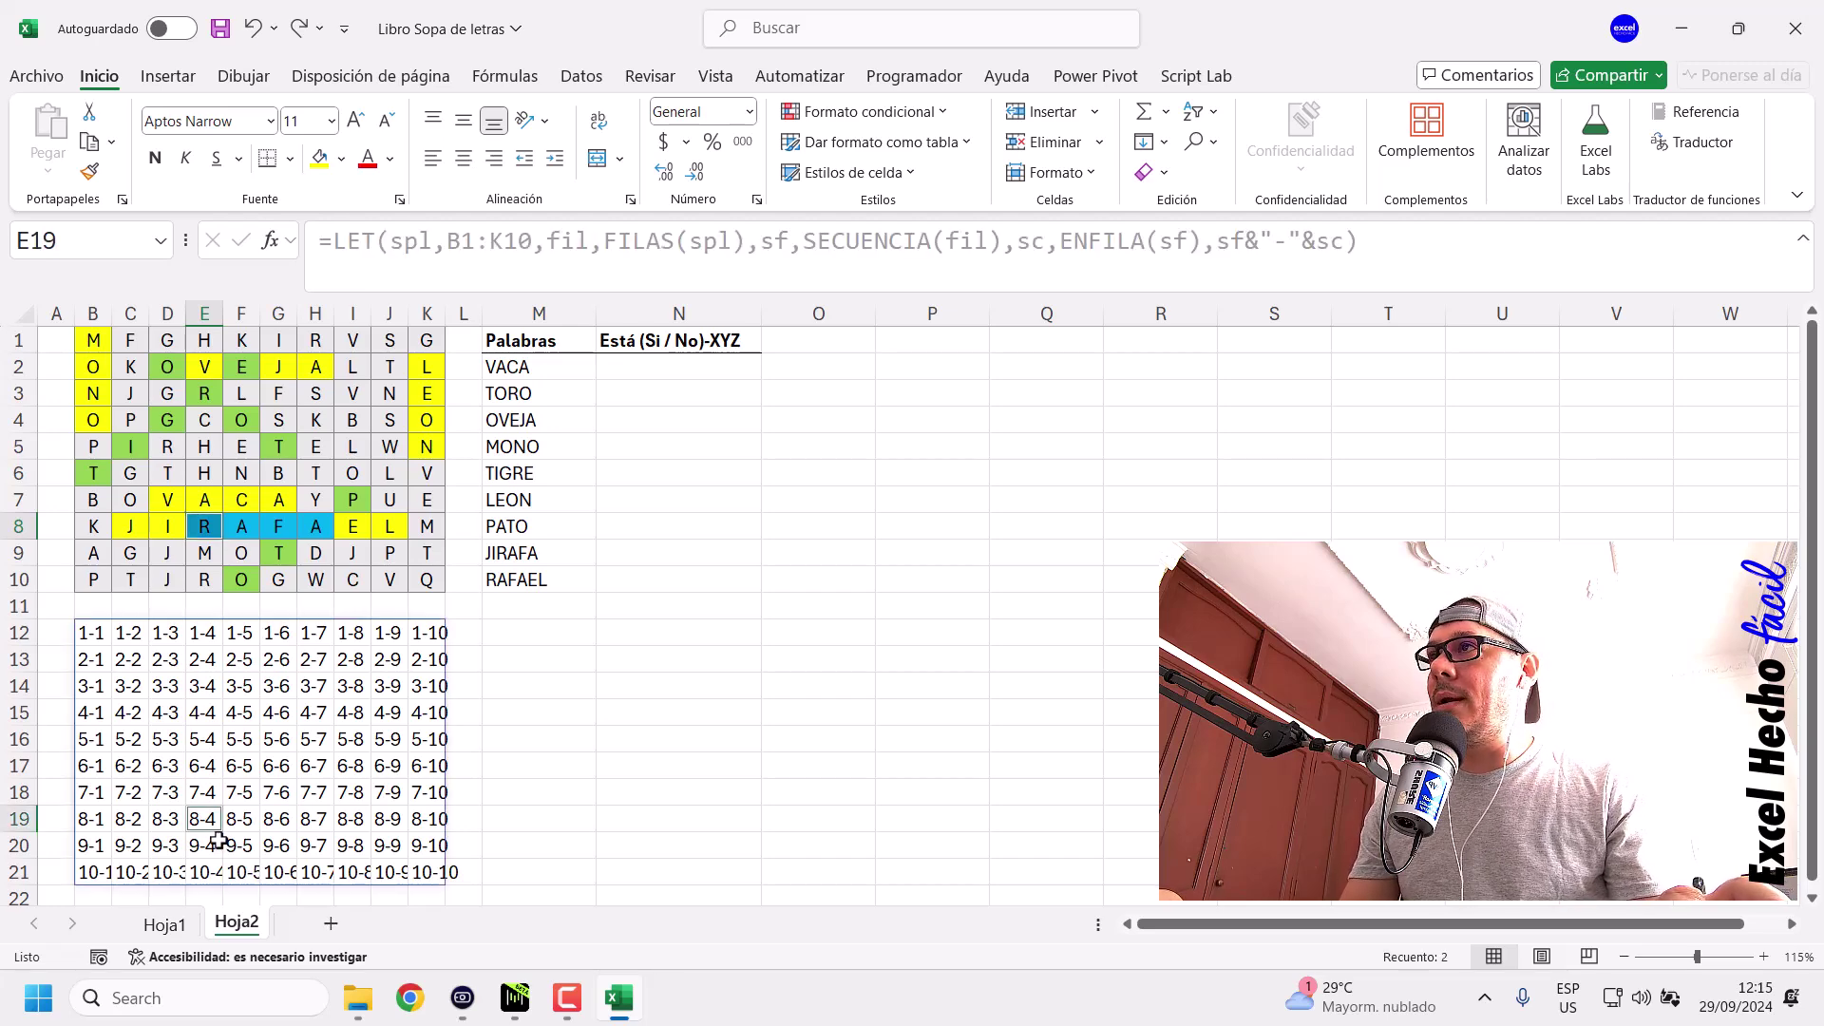
{"action": "left_click", "coordinate": [90, 632]}
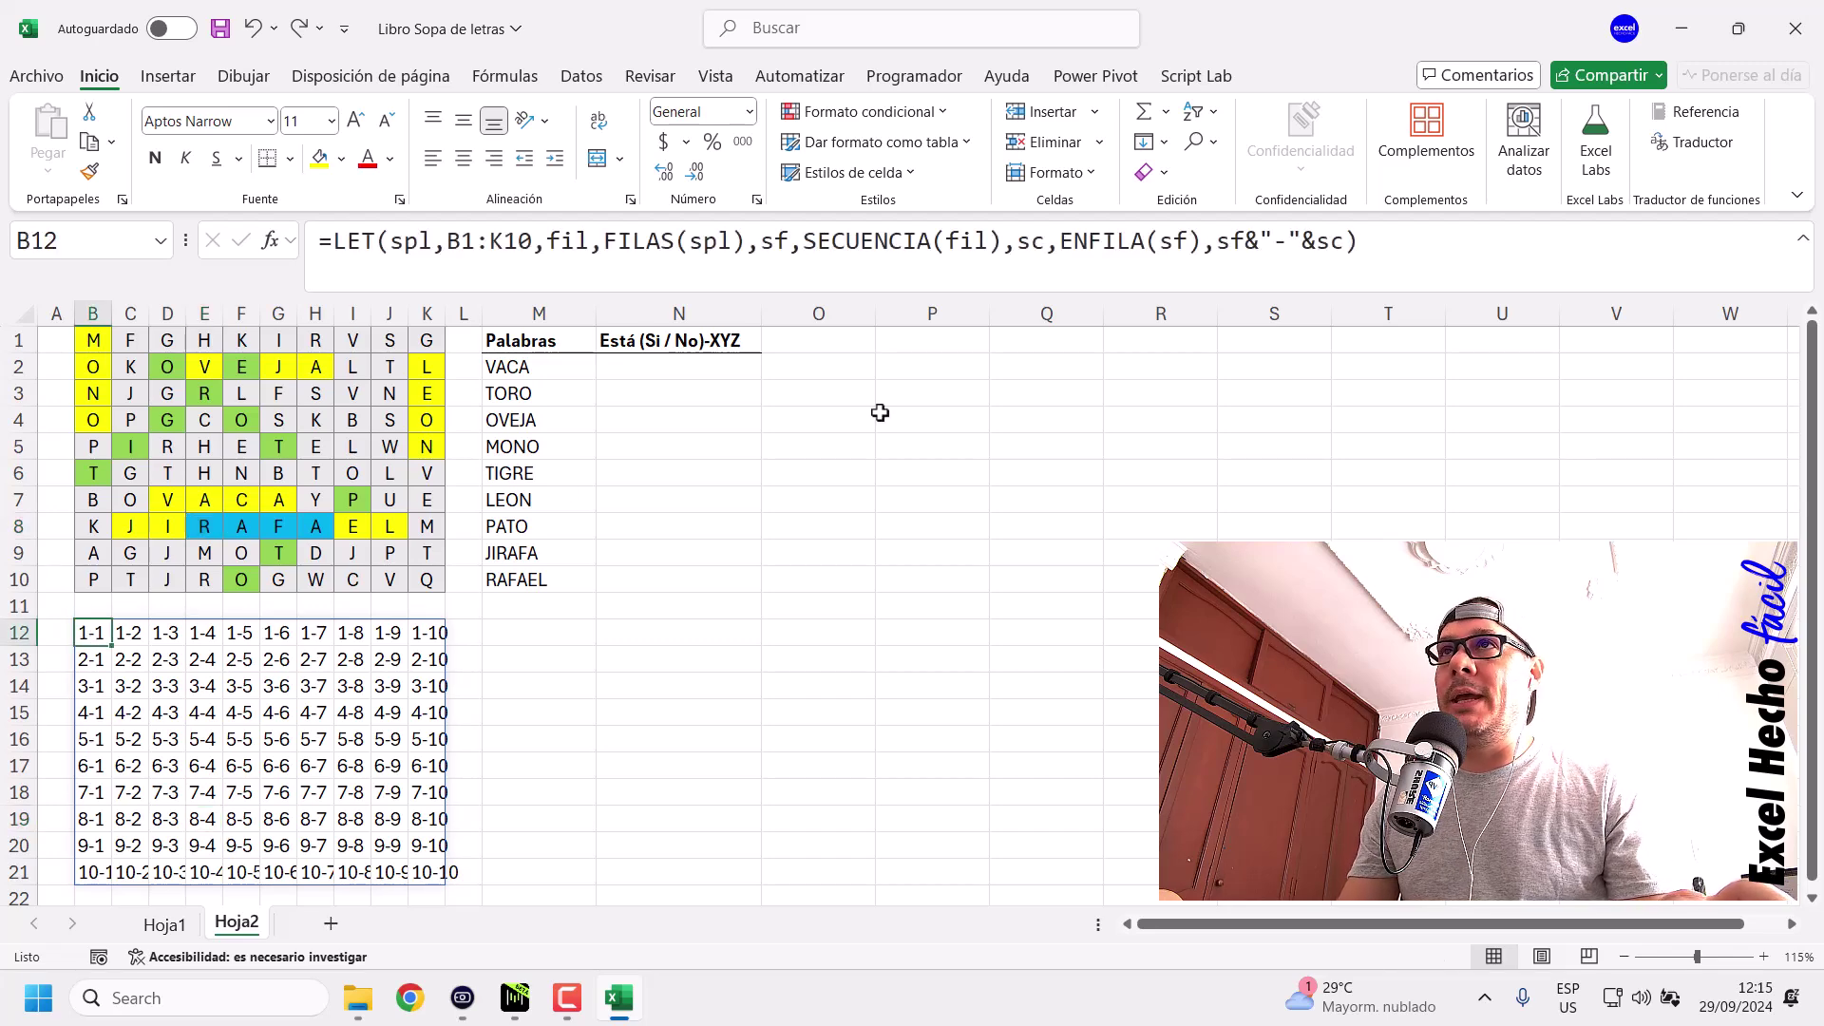
Delete the sf&"-"&sc result and closing parenthesis from B12's formula, leaving it ending after ENFILA(sf),.
{"action": "left_click", "coordinate": [1359, 257]}
{"action": "key", "text": "BackSpace"}
{"action": "key", "text": "BackSpace"}
{"action": "key", "text": "BackSpace"}
{"action": "key", "text": "BackSpace"}
{"action": "key", "text": "BackSpace"}
{"action": "key", "text": "BackSpace"}
{"action": "key", "text": "BackSpace"}
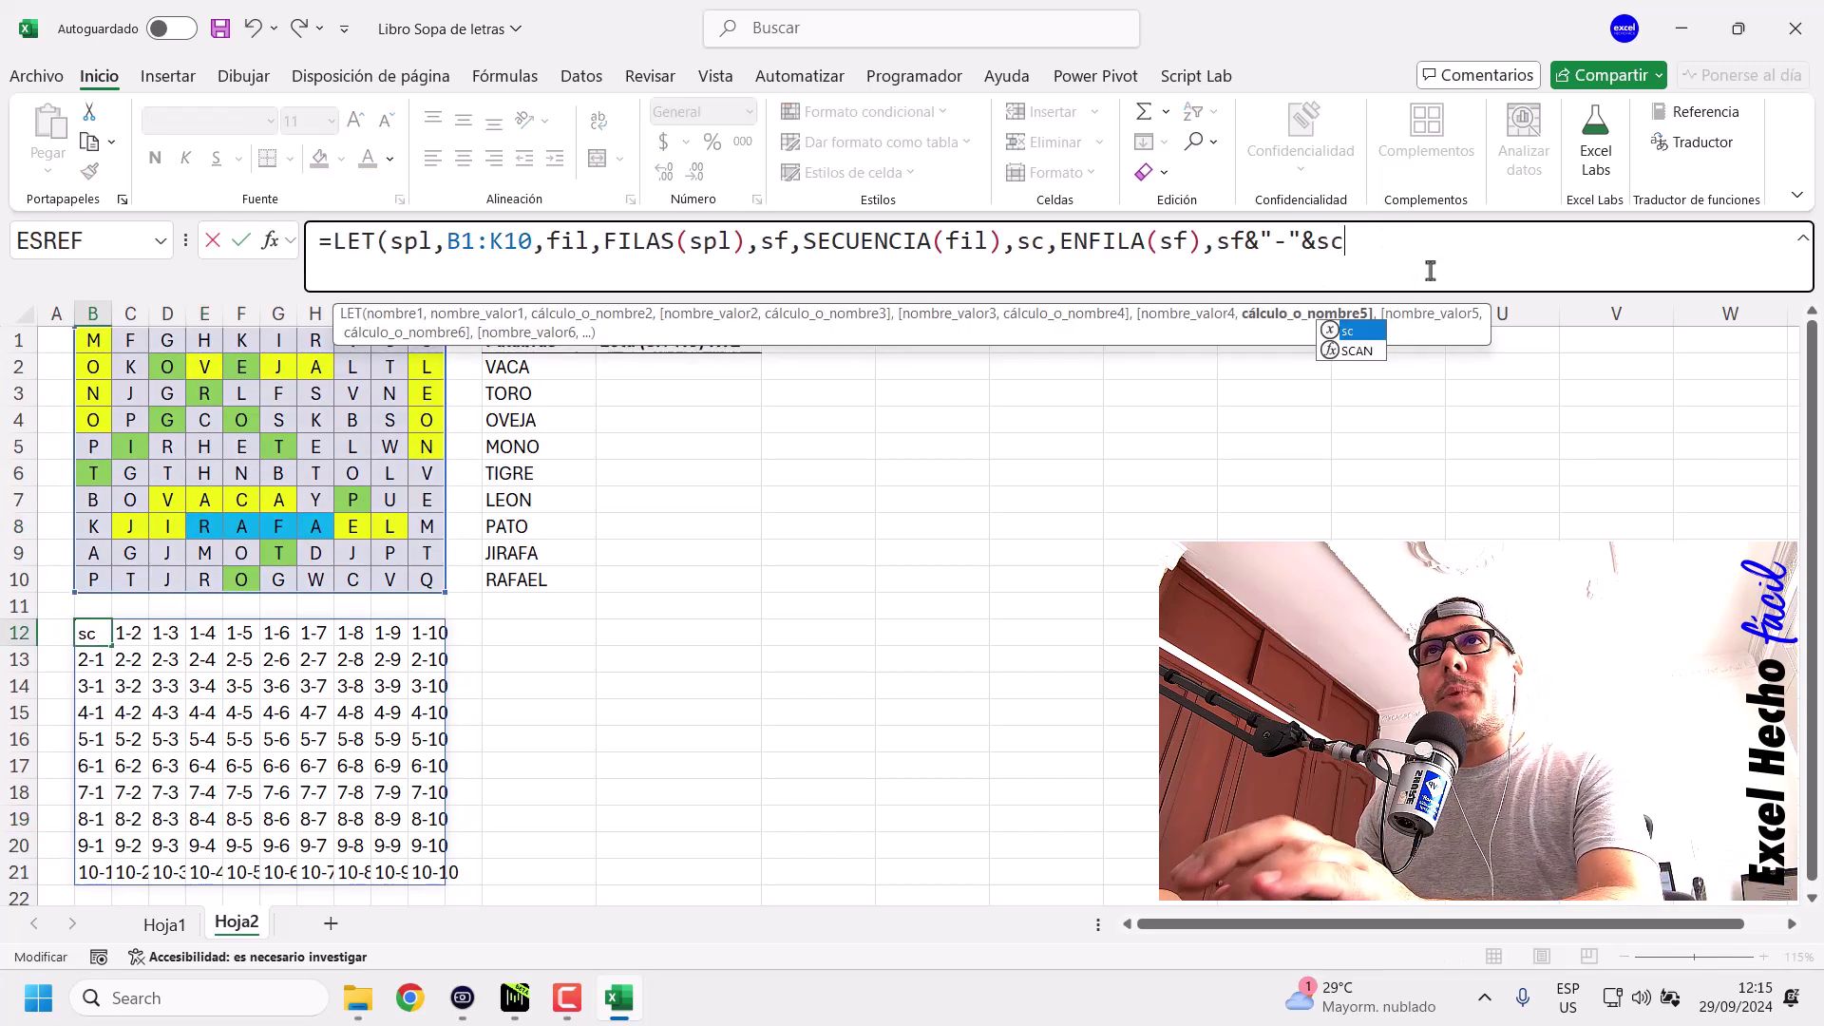
{"action": "key", "text": "BackSpace"}
{"action": "key", "text": "BackSpace"}
{"action": "key", "text": "BackSpace"}
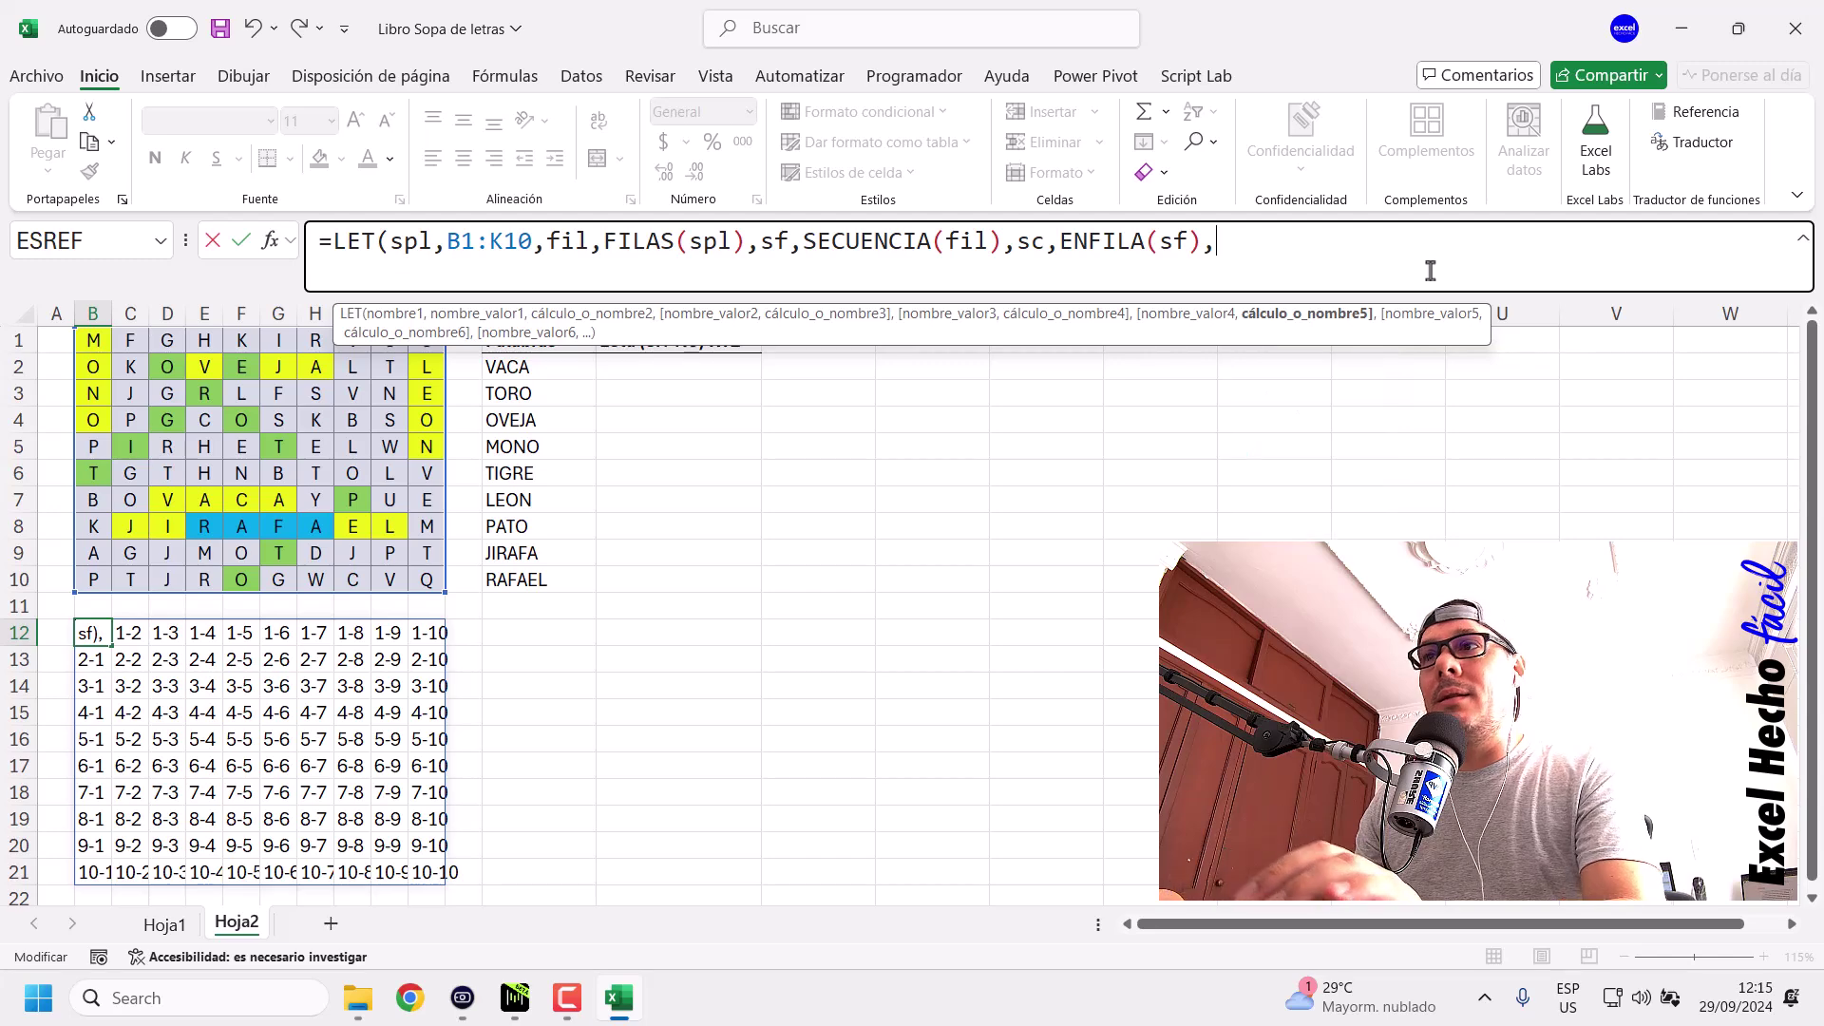
{"action": "key", "text": "alt+Return"}
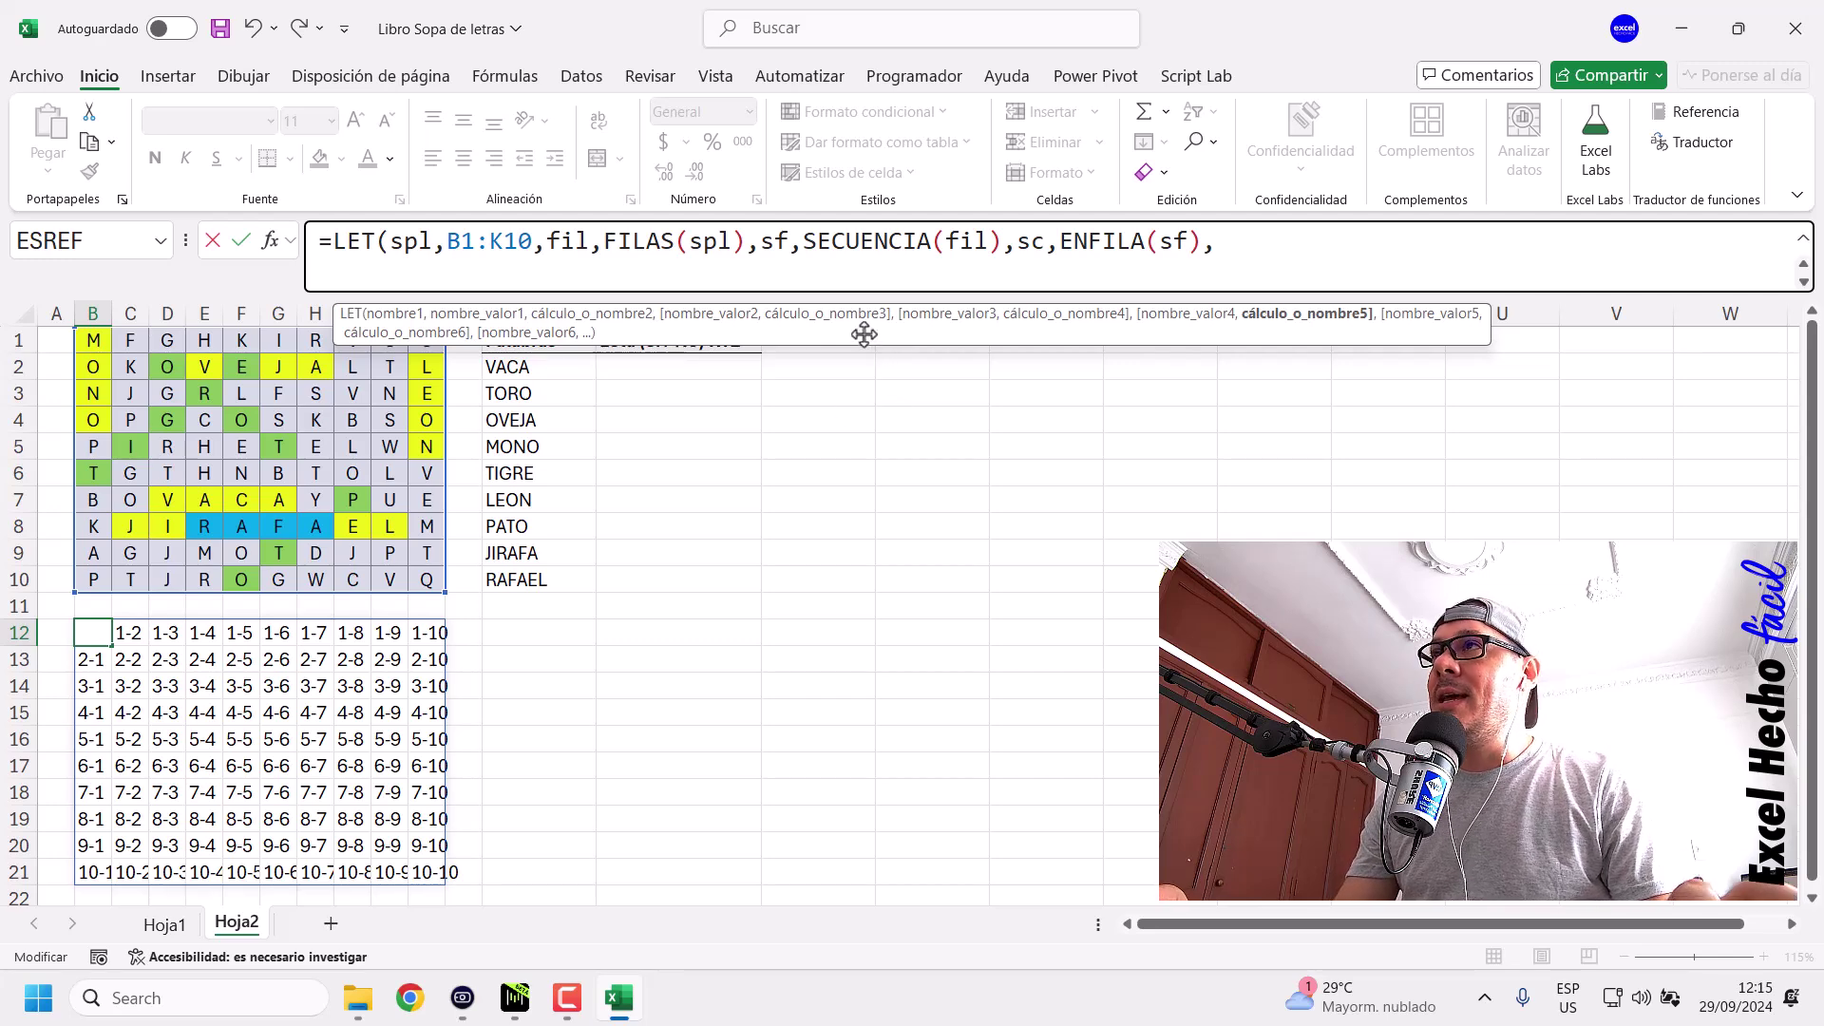
{"action": "type", "text": "()"}
{"action": "key", "text": "BackSpace"}
{"action": "key", "text": "BackSpace"}
{"action": "key", "text": "BackSpace"}
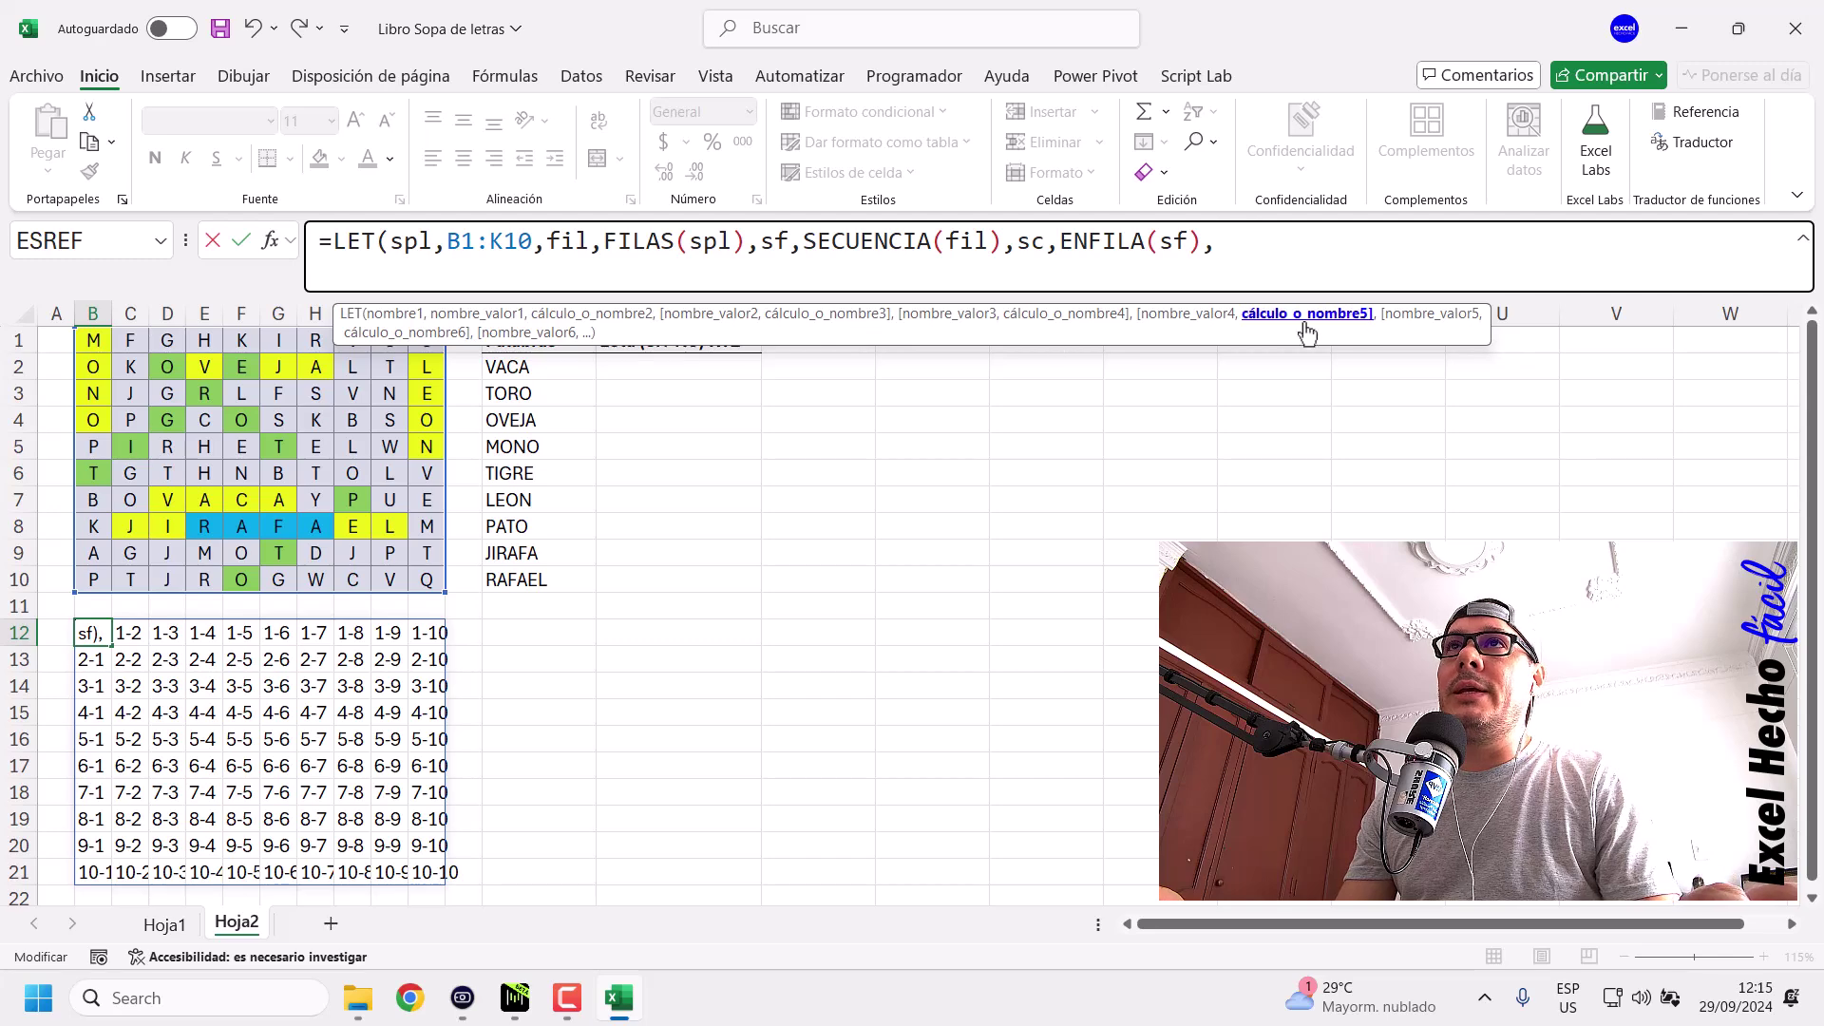
Start a second line in B12's LET formula and enter the empty sum skeleton ()+()) as its final result.
{"action": "key", "text": "alt+Return"}
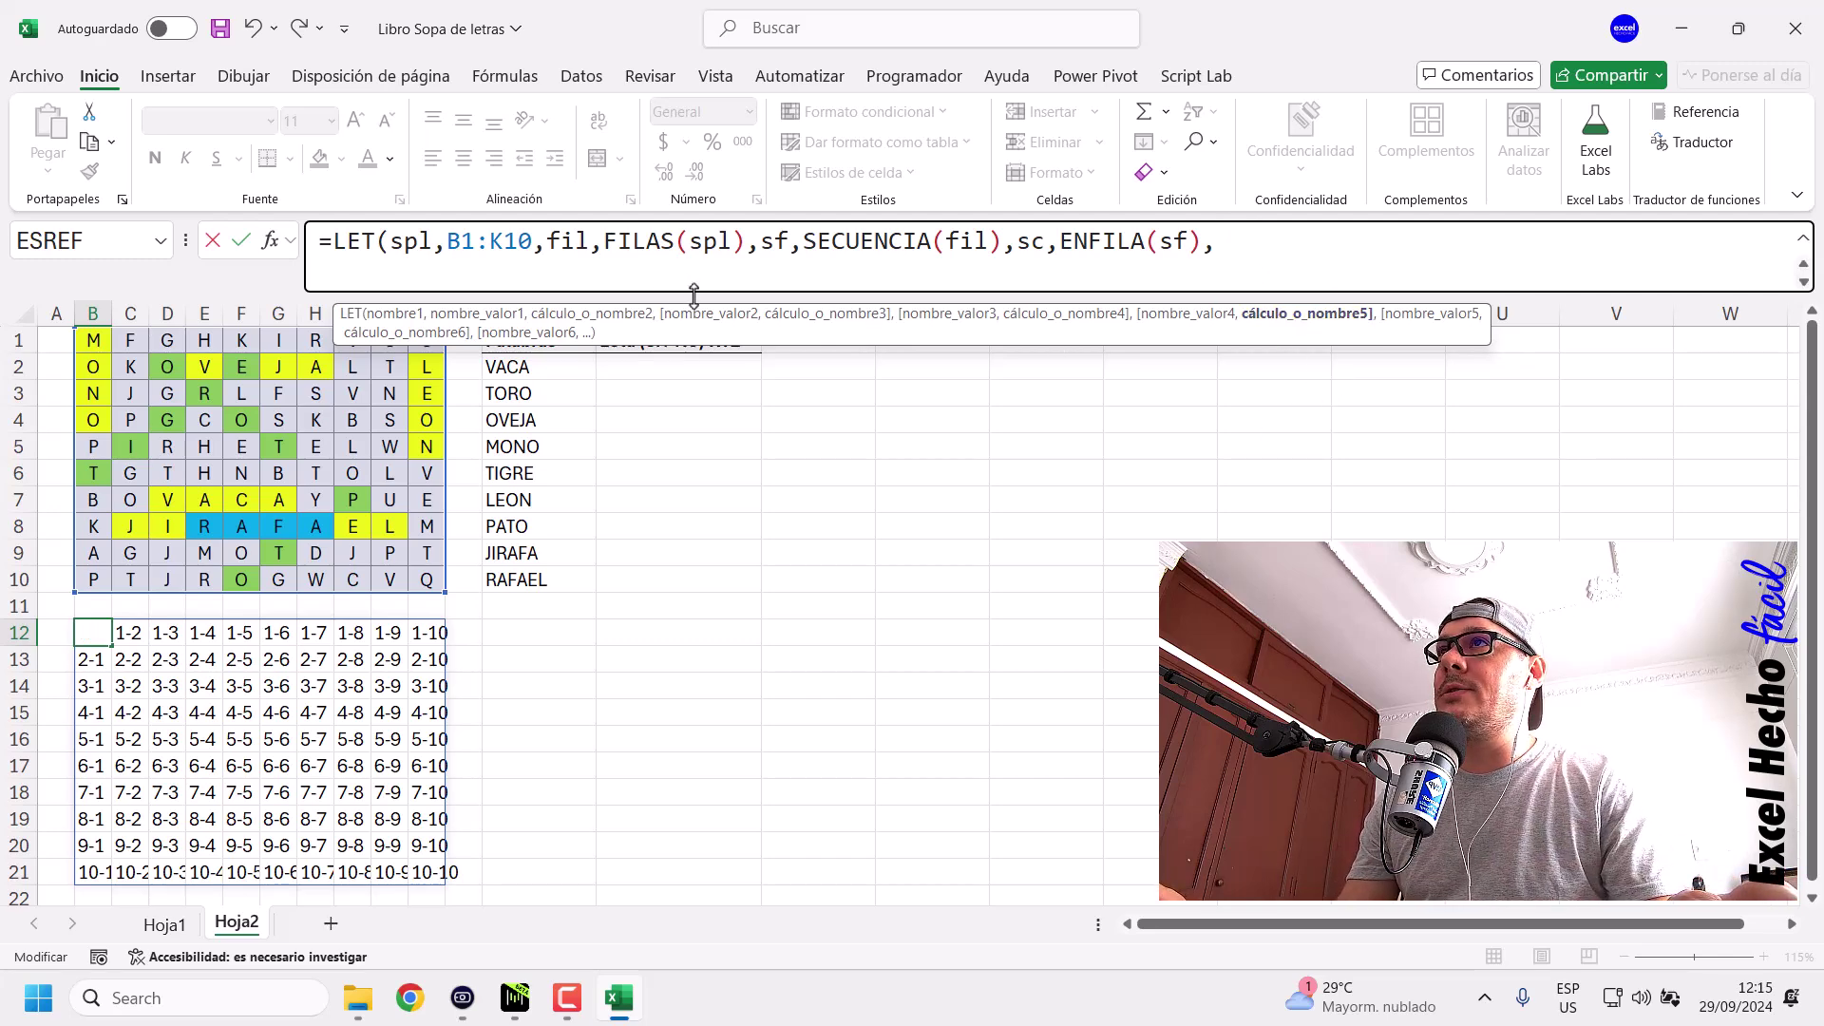
{"action": "left_click_drag", "start_coordinate": [693, 293], "coordinate": [693, 325]}
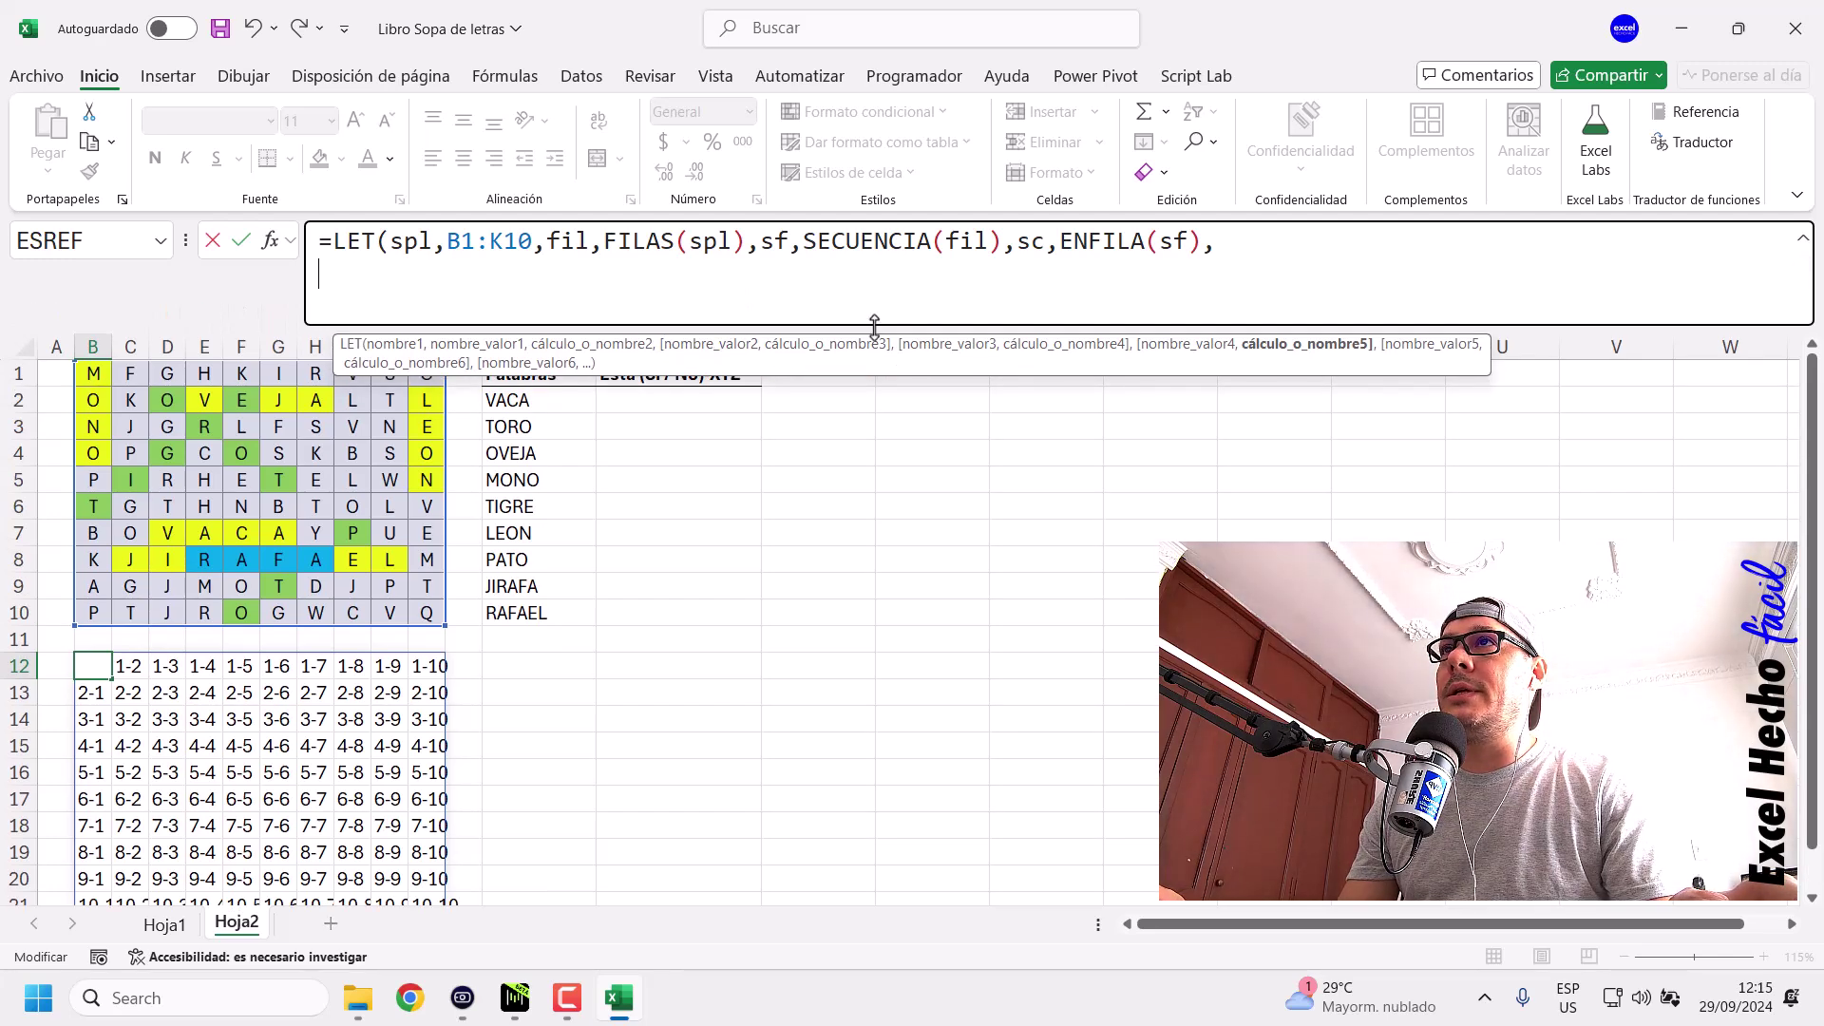
{"action": "left_click_drag", "start_coordinate": [874, 325], "coordinate": [874, 290]}
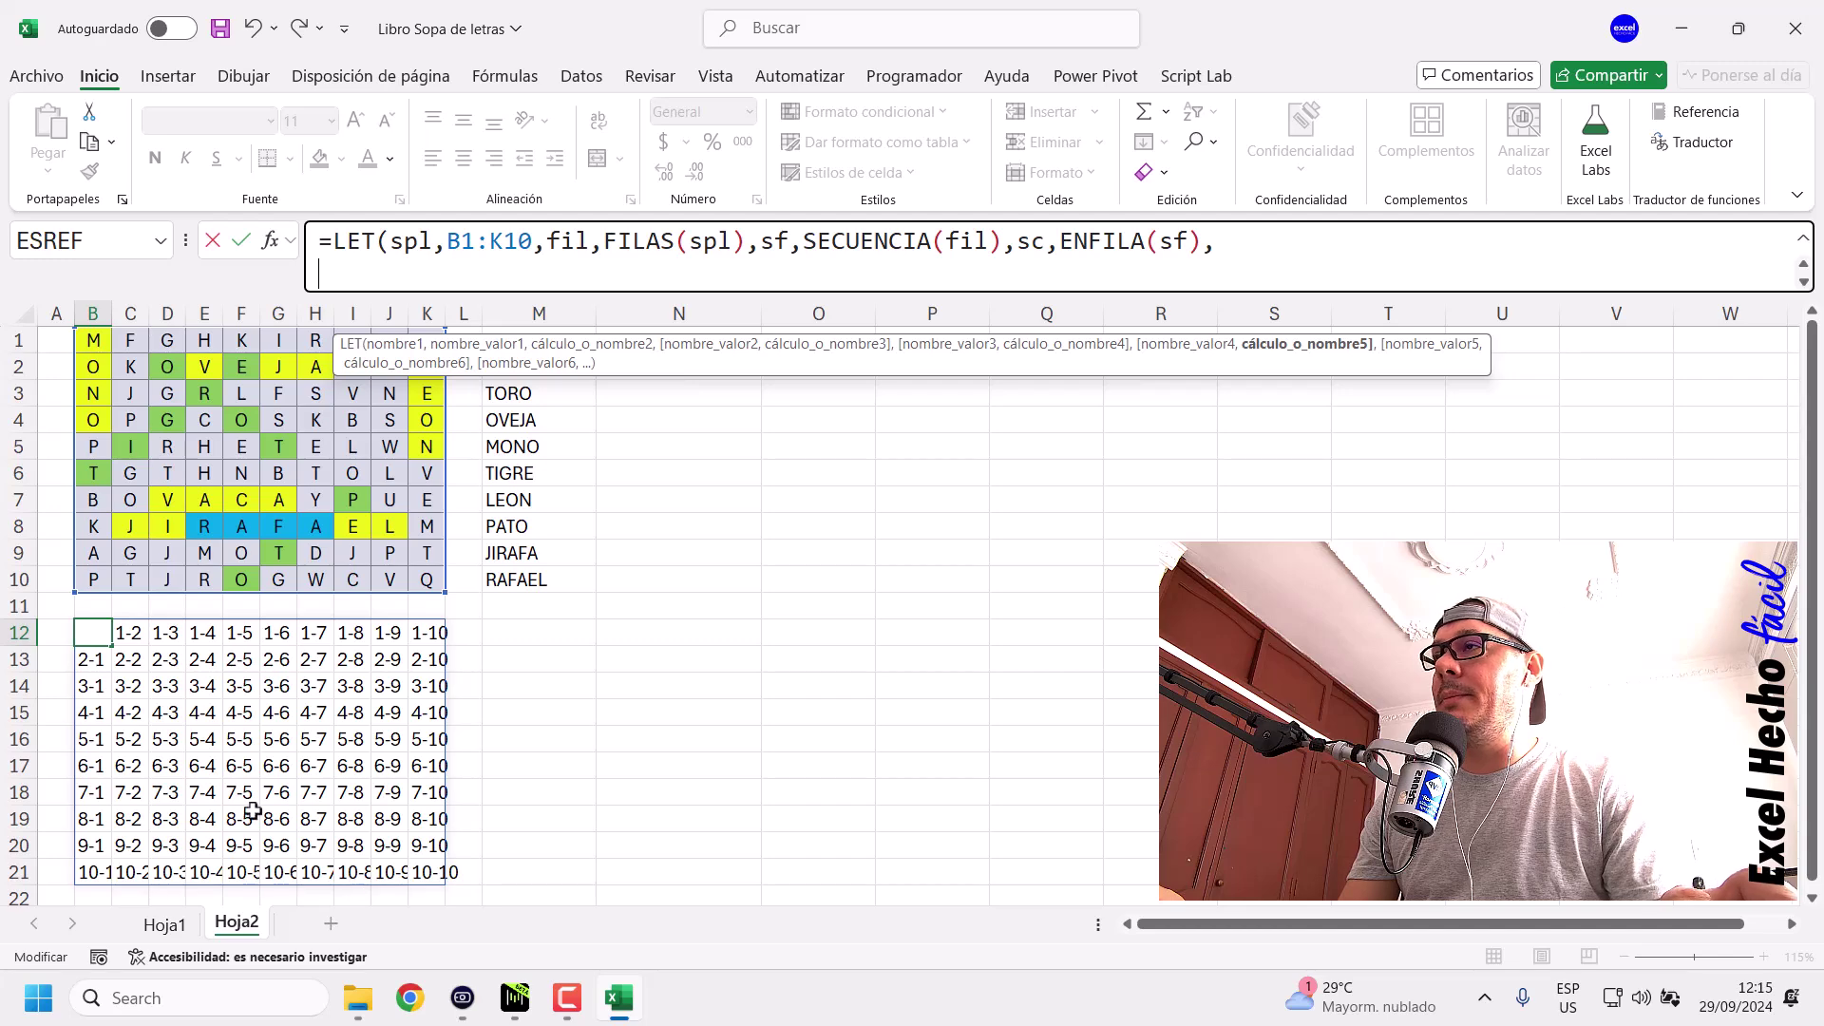
{"action": "left_click_drag", "start_coordinate": [652, 358], "coordinate": [618, 320]}
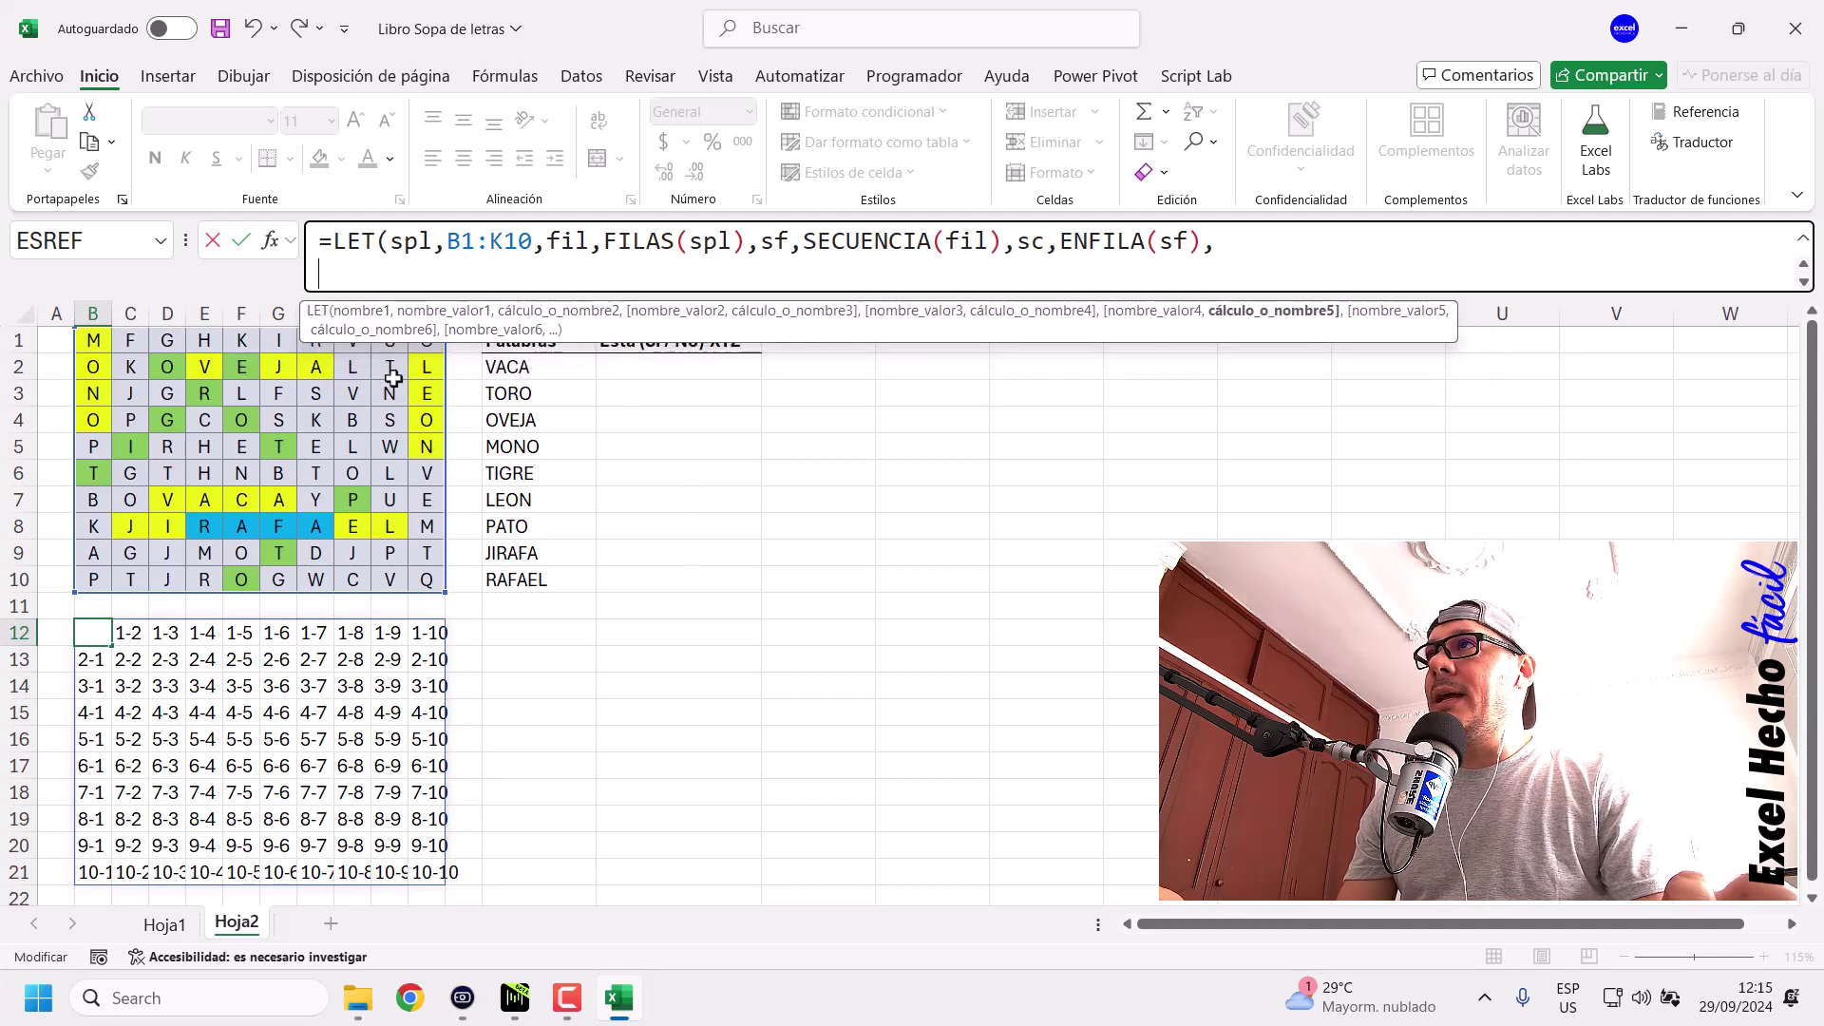
{"action": "type", "text": "()"}
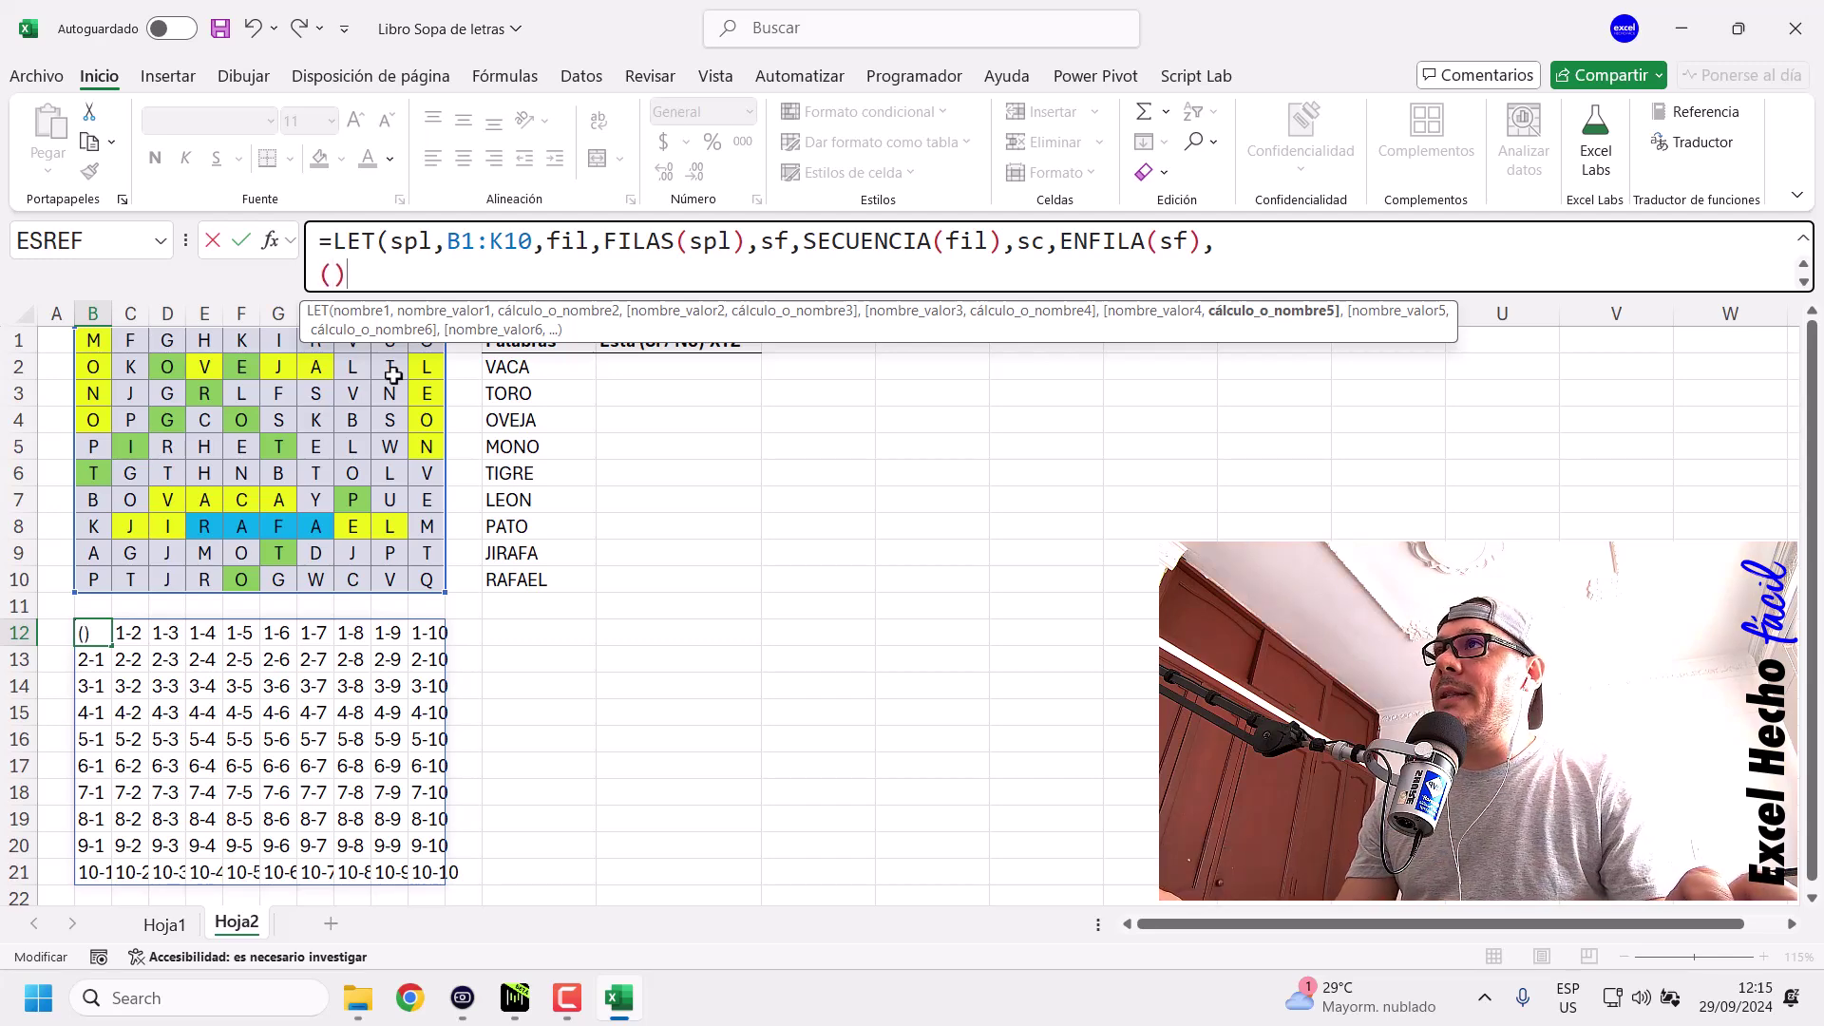
{"action": "type", "text": "+())"}
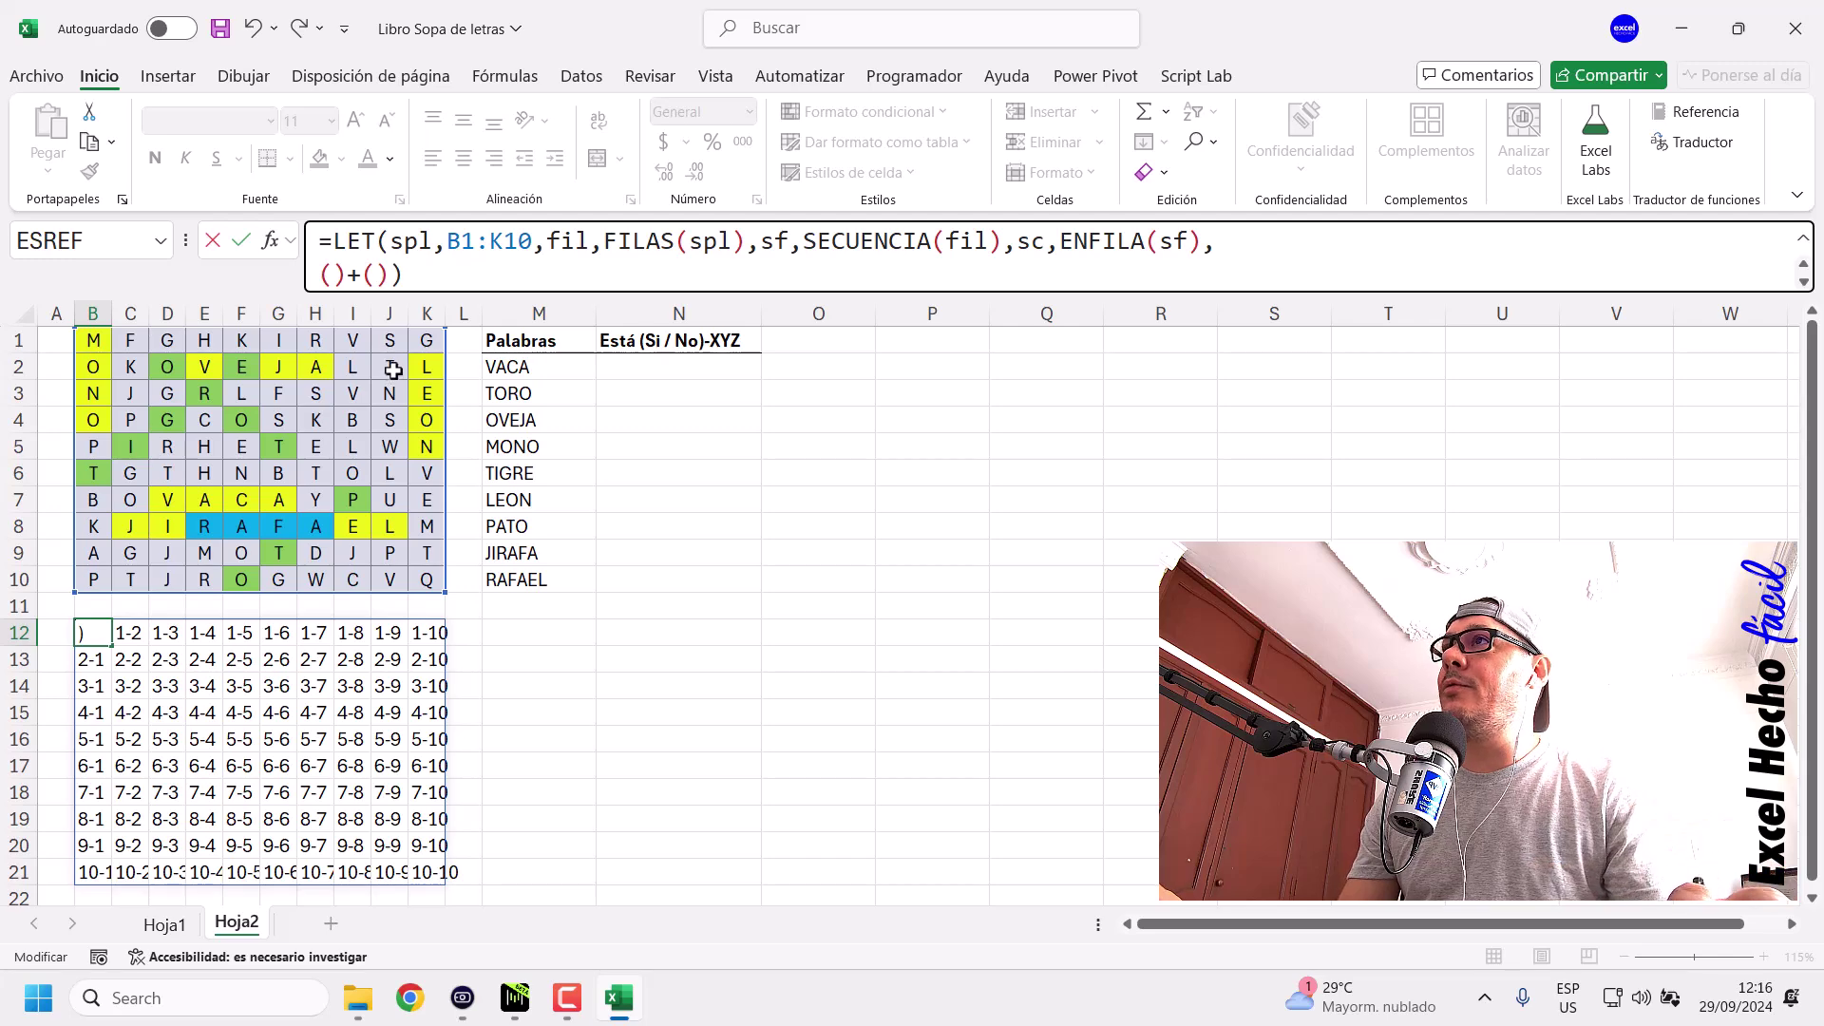
Fill the empty parentheses in B12's final LET expression with sf and sc, making it (sf)+(sc).
{"action": "left_click_drag", "start_coordinate": [348, 277], "coordinate": [388, 274]}
{"action": "left_click", "coordinate": [333, 276]}
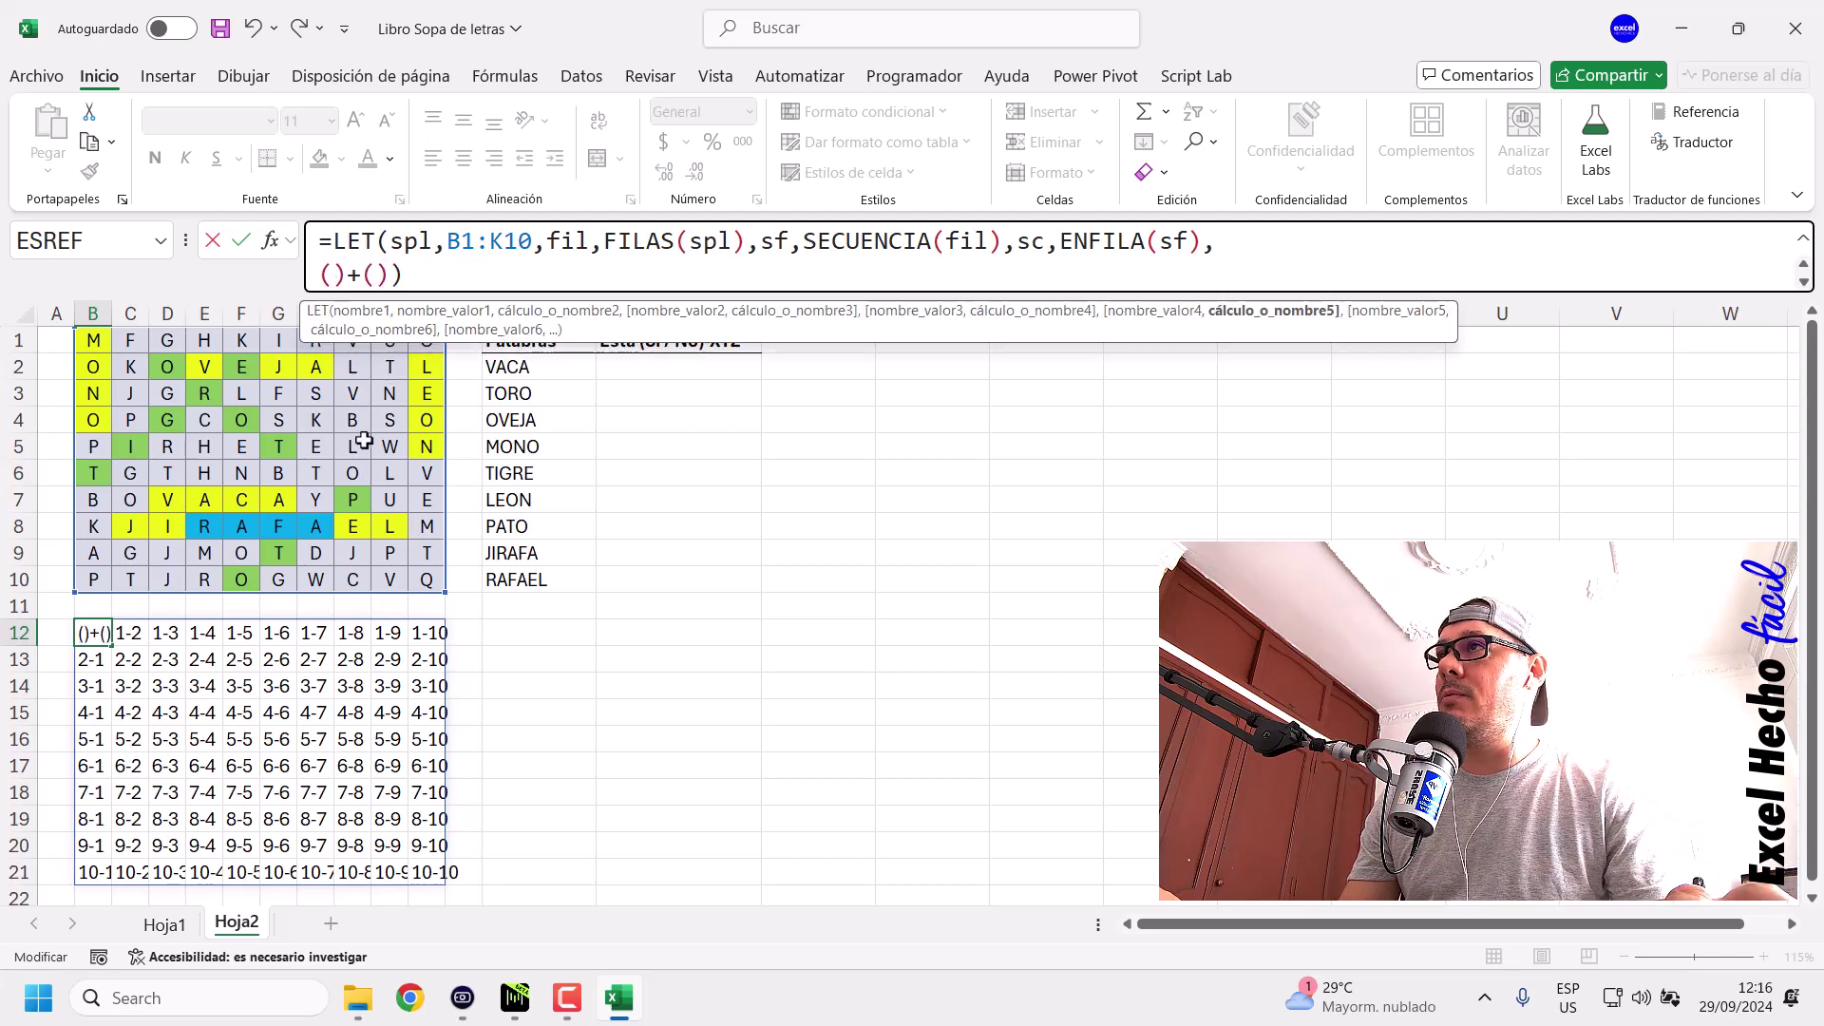
{"action": "type", "text": "sf"}
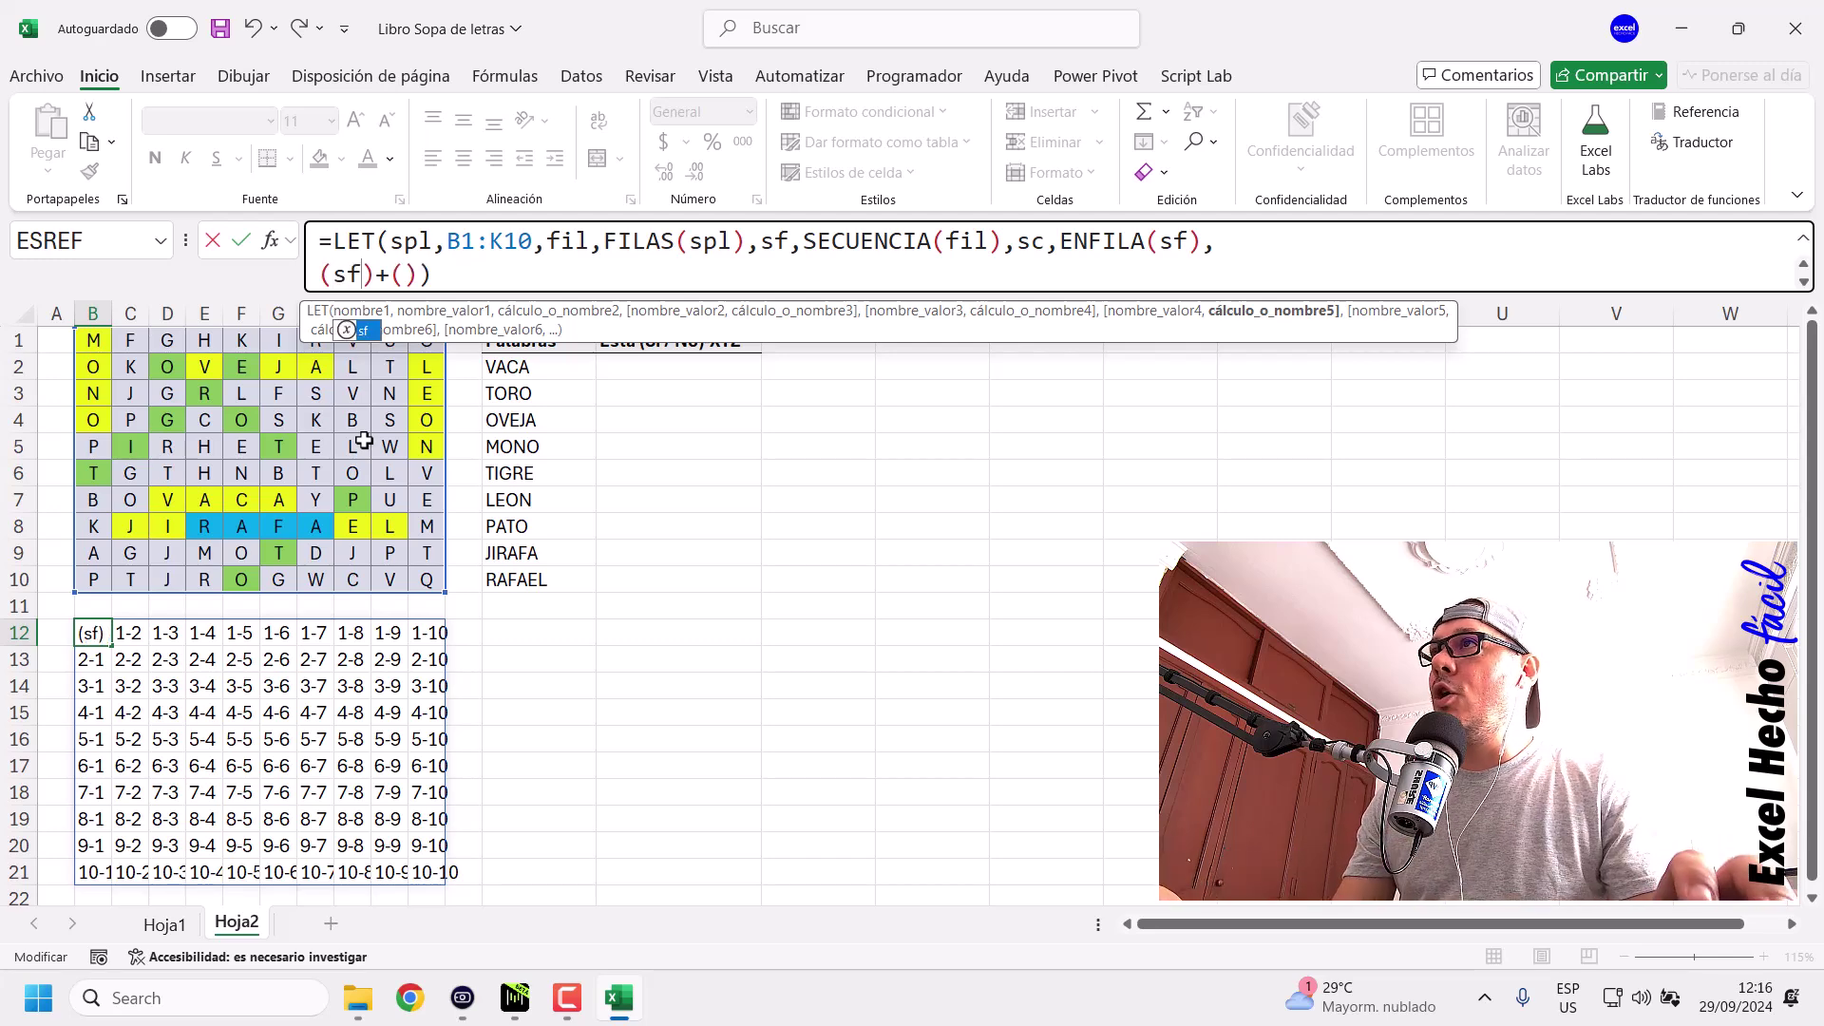
{"action": "double_click", "coordinate": [782, 242]}
{"action": "left_click", "coordinate": [398, 276]}
{"action": "double_click", "coordinate": [1030, 243]}
{"action": "left_click", "coordinate": [405, 277]}
{"action": "type", "text": "sc"}
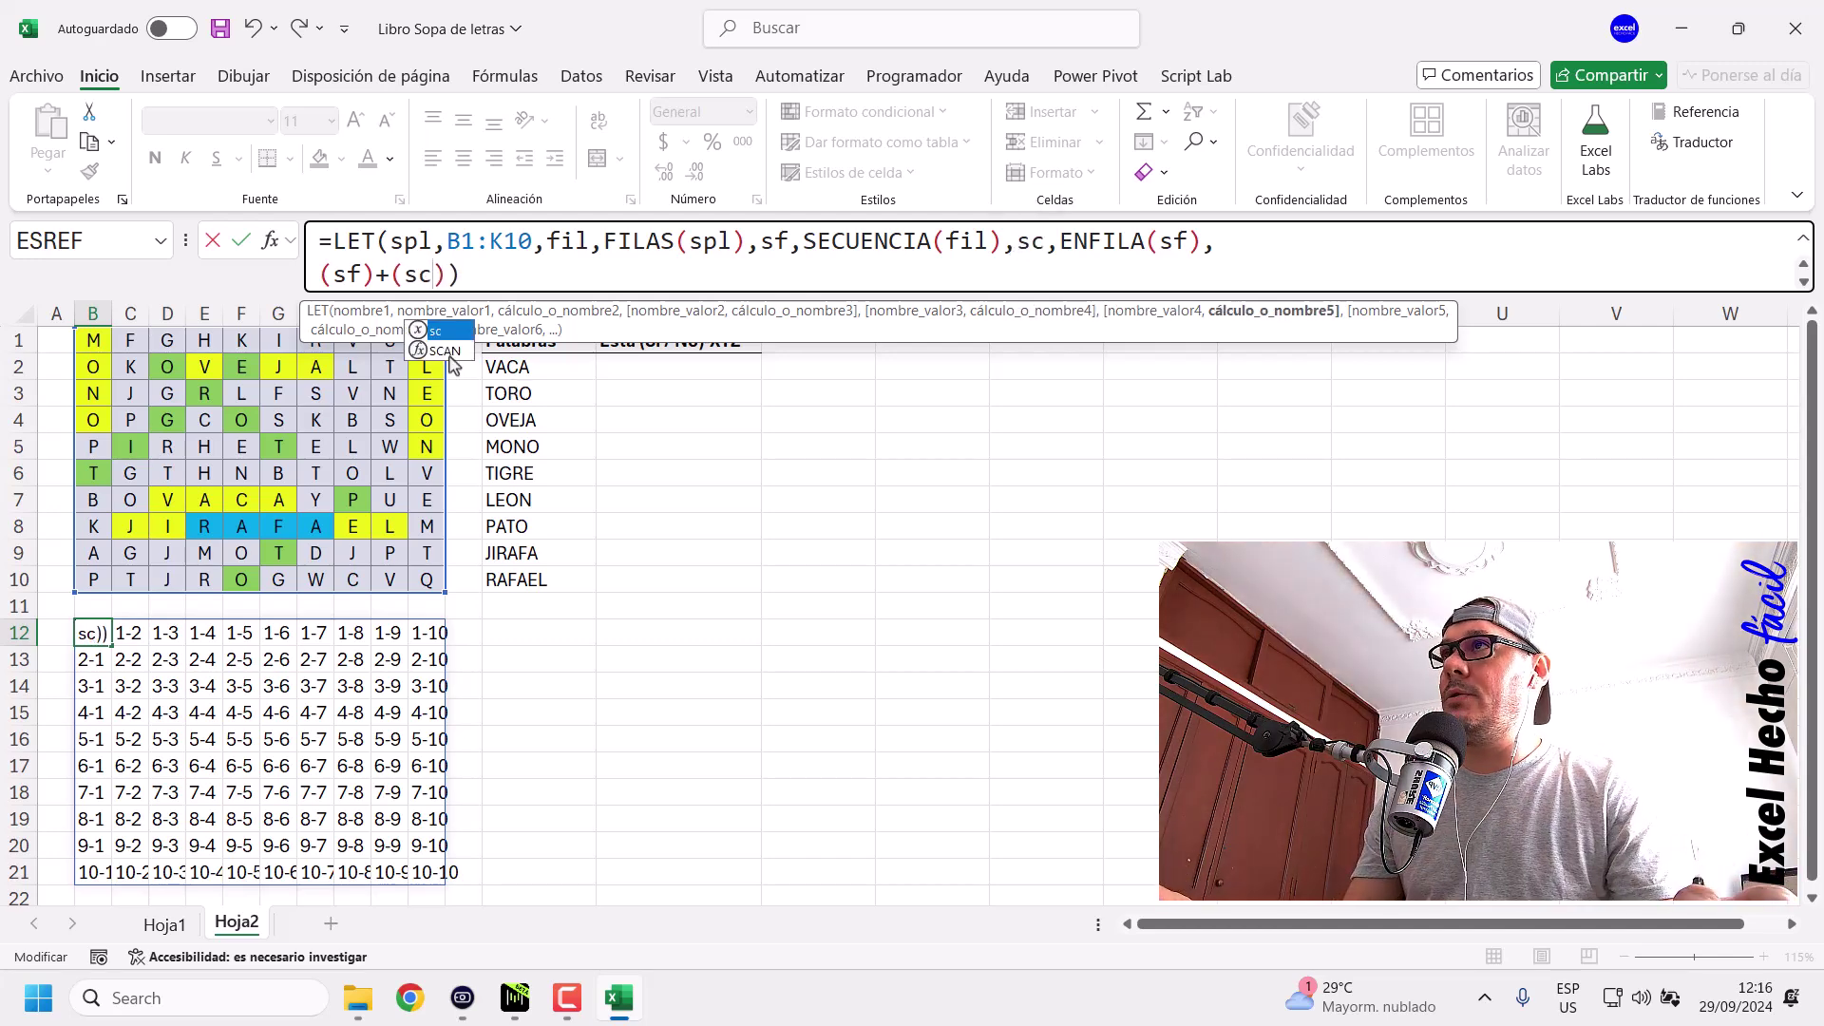
{"action": "left_click", "coordinate": [360, 275]}
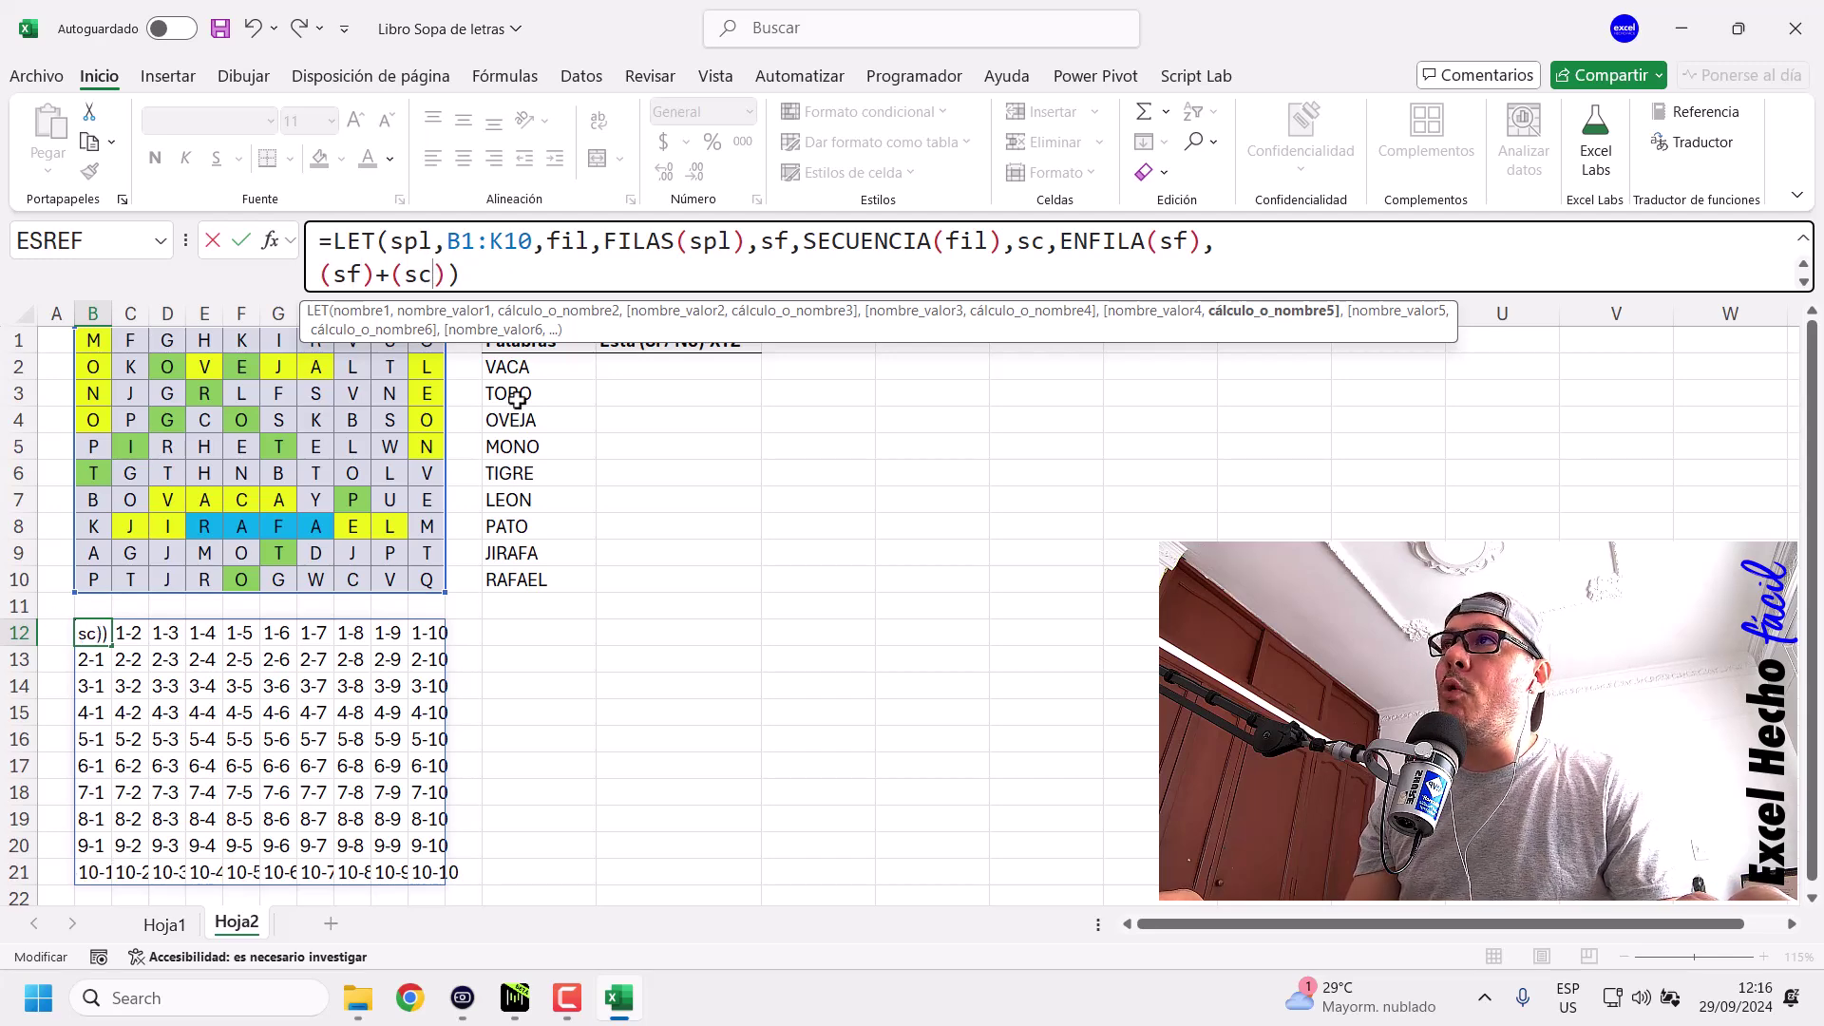
Multiply sc by 0 in B12's final expression, making it (sf)+(sc*0), and enter the formula.
{"action": "double_click", "coordinate": [380, 274]}
{"action": "left_click", "coordinate": [429, 274]}
{"action": "type", "text": "*0"}
{"action": "left_click_drag", "start_coordinate": [403, 278], "coordinate": [470, 277]}
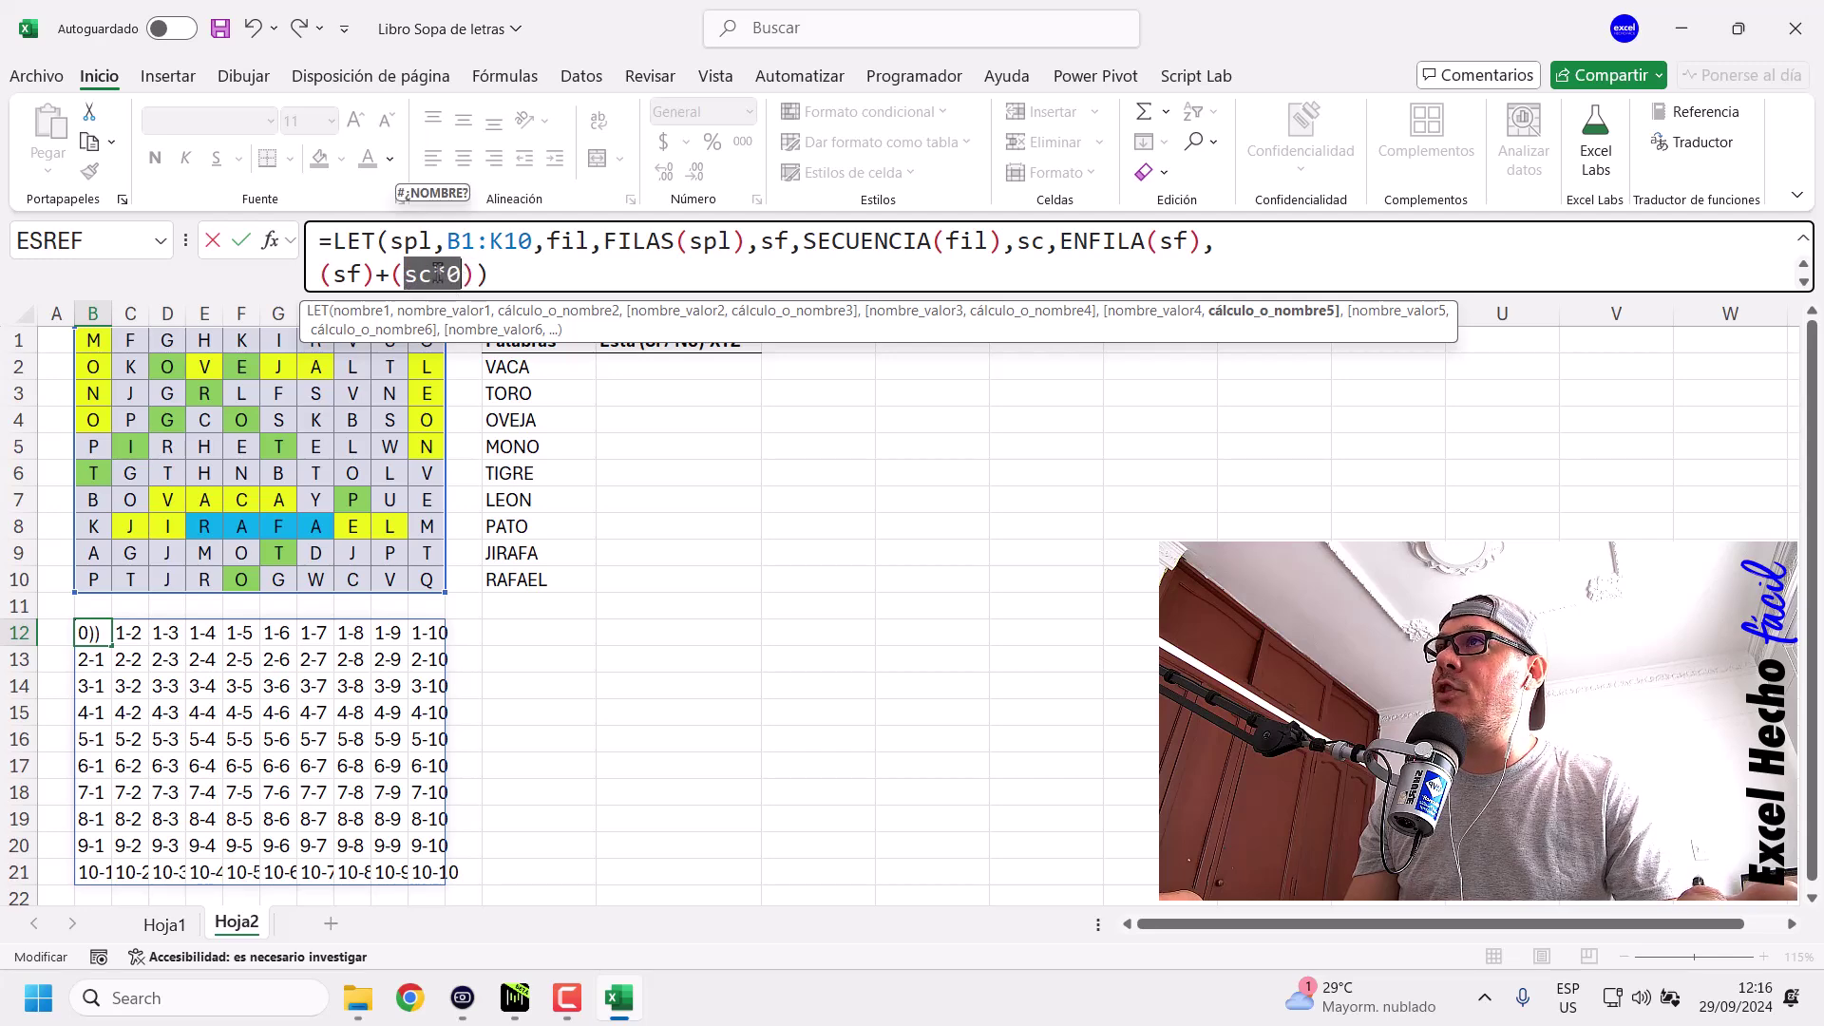
{"action": "double_click", "coordinate": [387, 278]}
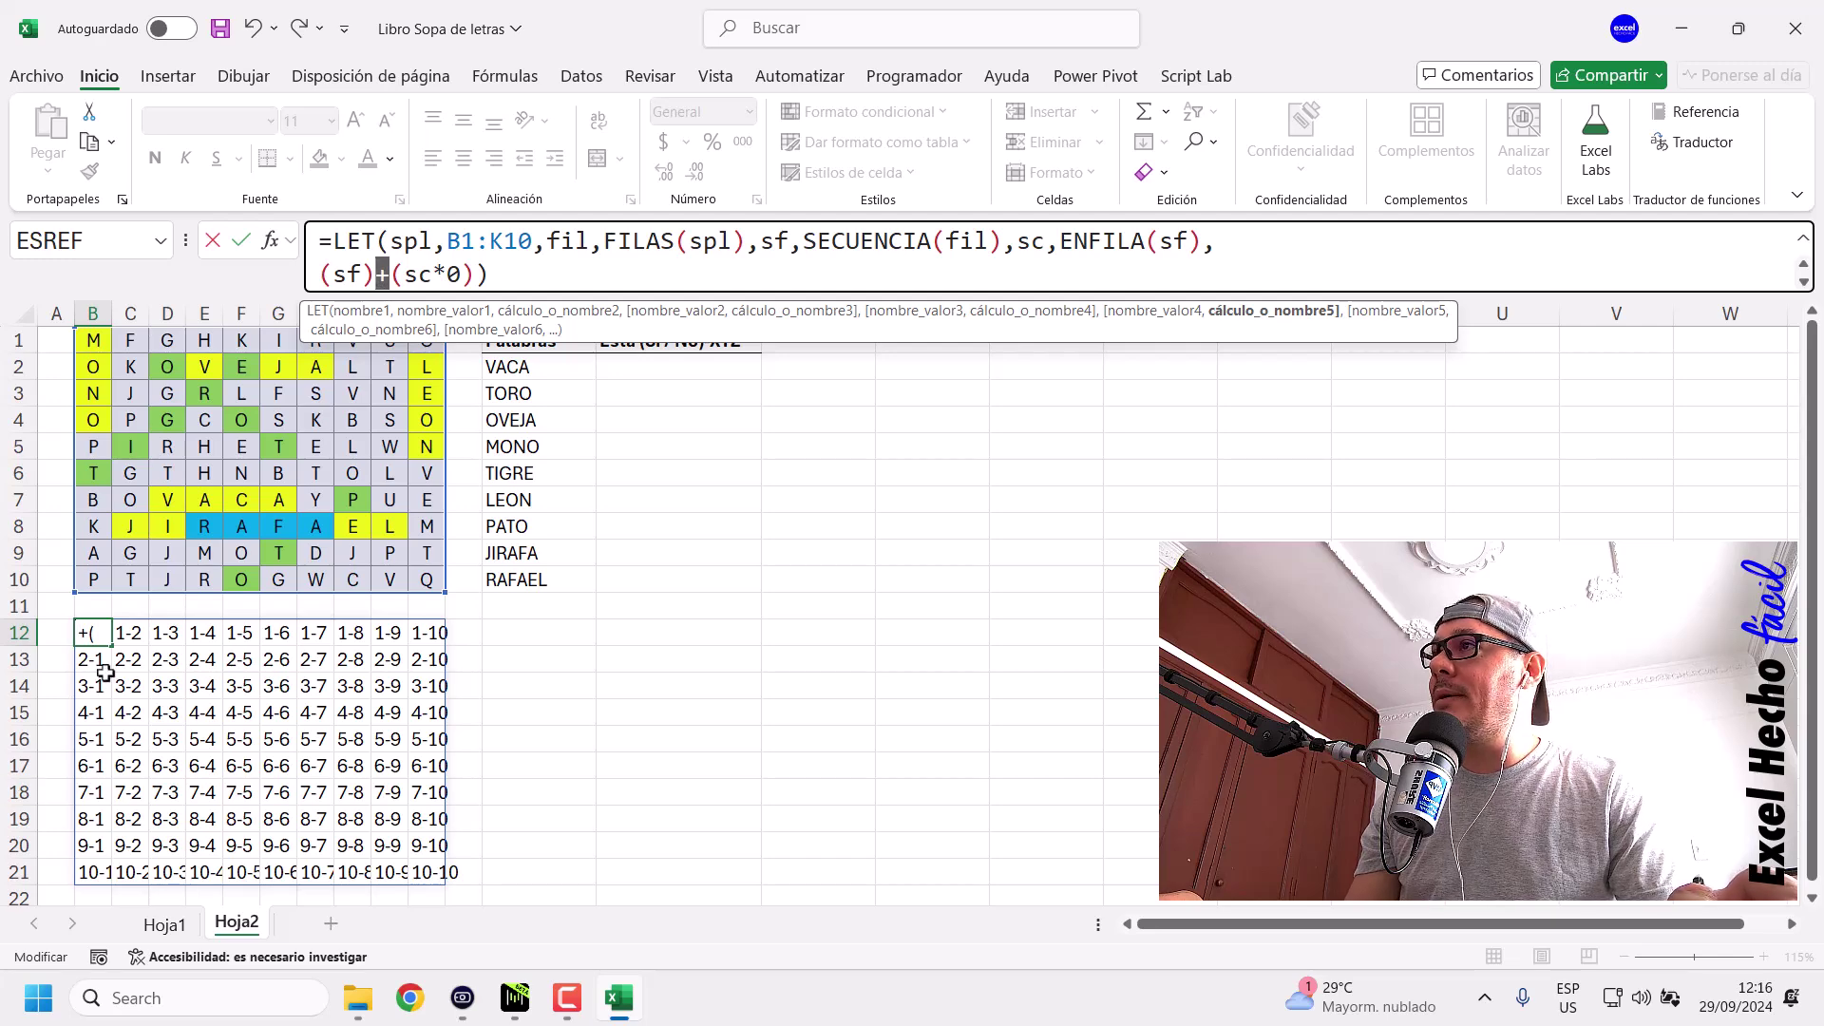
{"action": "key", "text": "ctrl+Return"}
Examine the row numbers repeated down each column of the spilled array B12:K21.
{"action": "left_click_drag", "start_coordinate": [98, 634], "coordinate": [134, 872]}
{"action": "left_click_drag", "start_coordinate": [167, 634], "coordinate": [204, 872]}
{"action": "left_click_drag", "start_coordinate": [241, 635], "coordinate": [243, 872]}
{"action": "left_click_drag", "start_coordinate": [281, 633], "coordinate": [285, 872]}
{"action": "left_click_drag", "start_coordinate": [317, 633], "coordinate": [355, 874]}
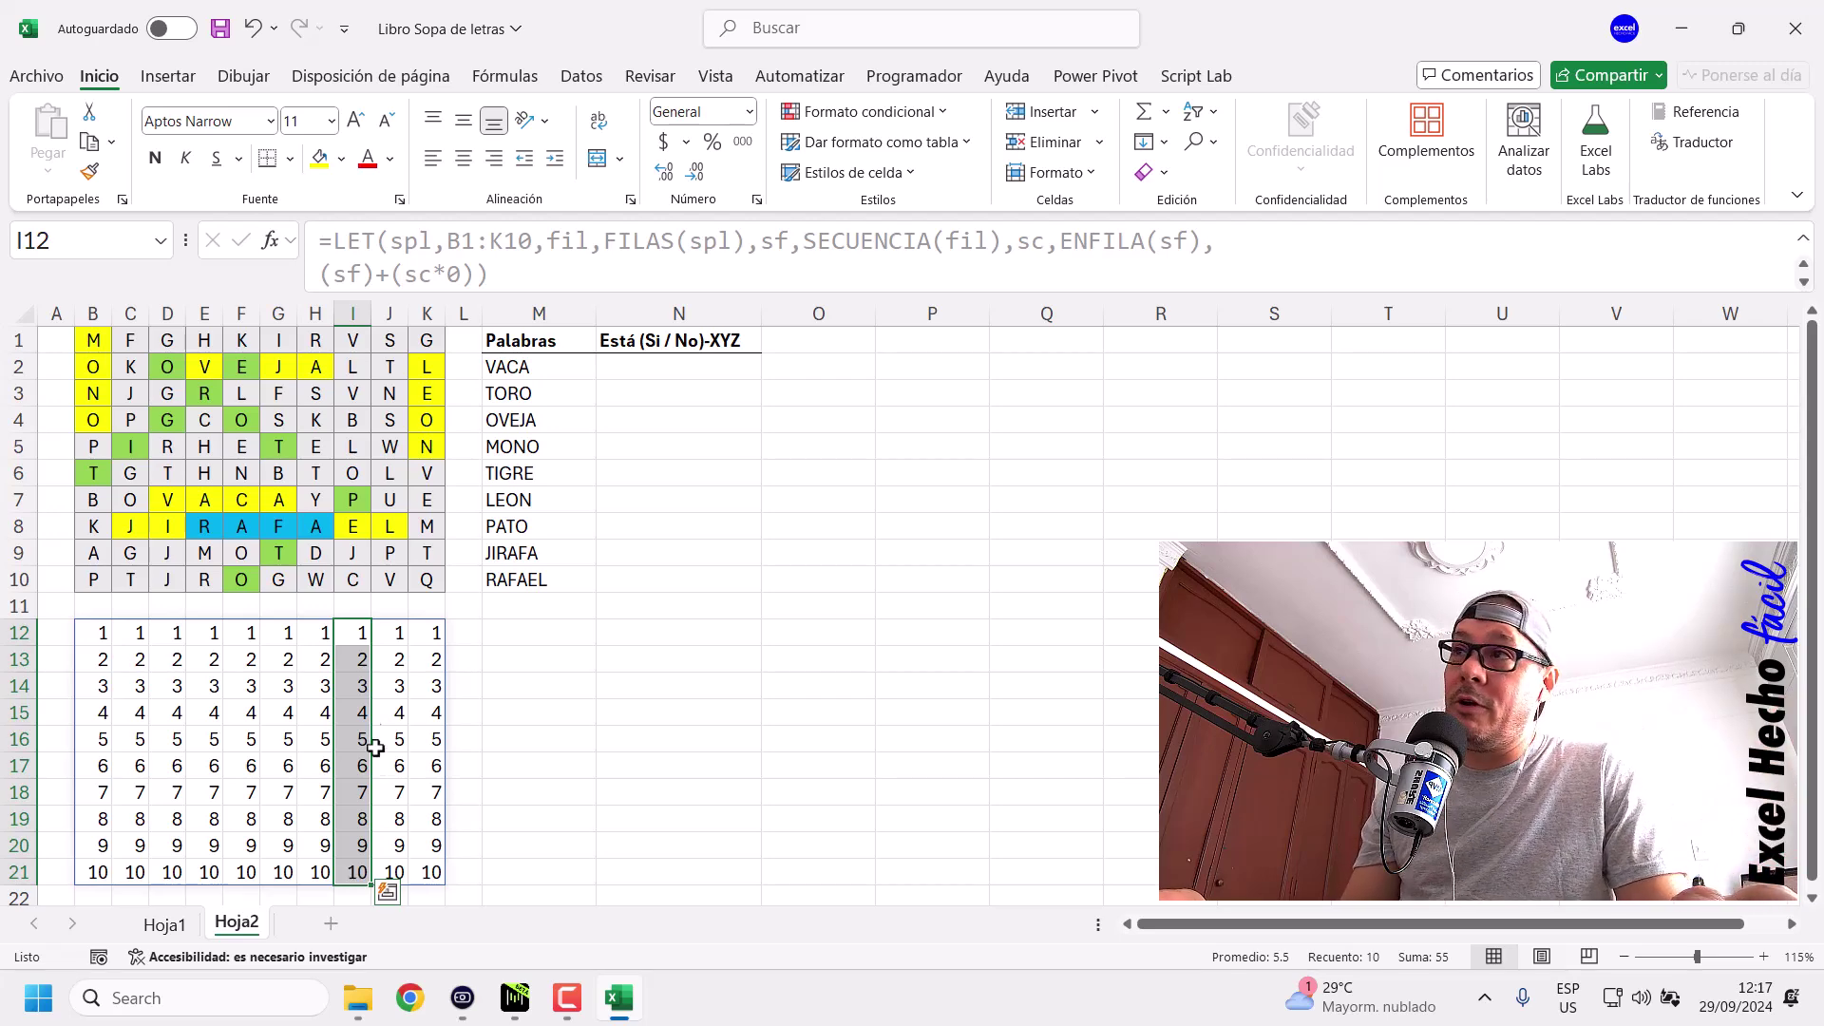
{"action": "left_click_drag", "start_coordinate": [397, 634], "coordinate": [433, 872]}
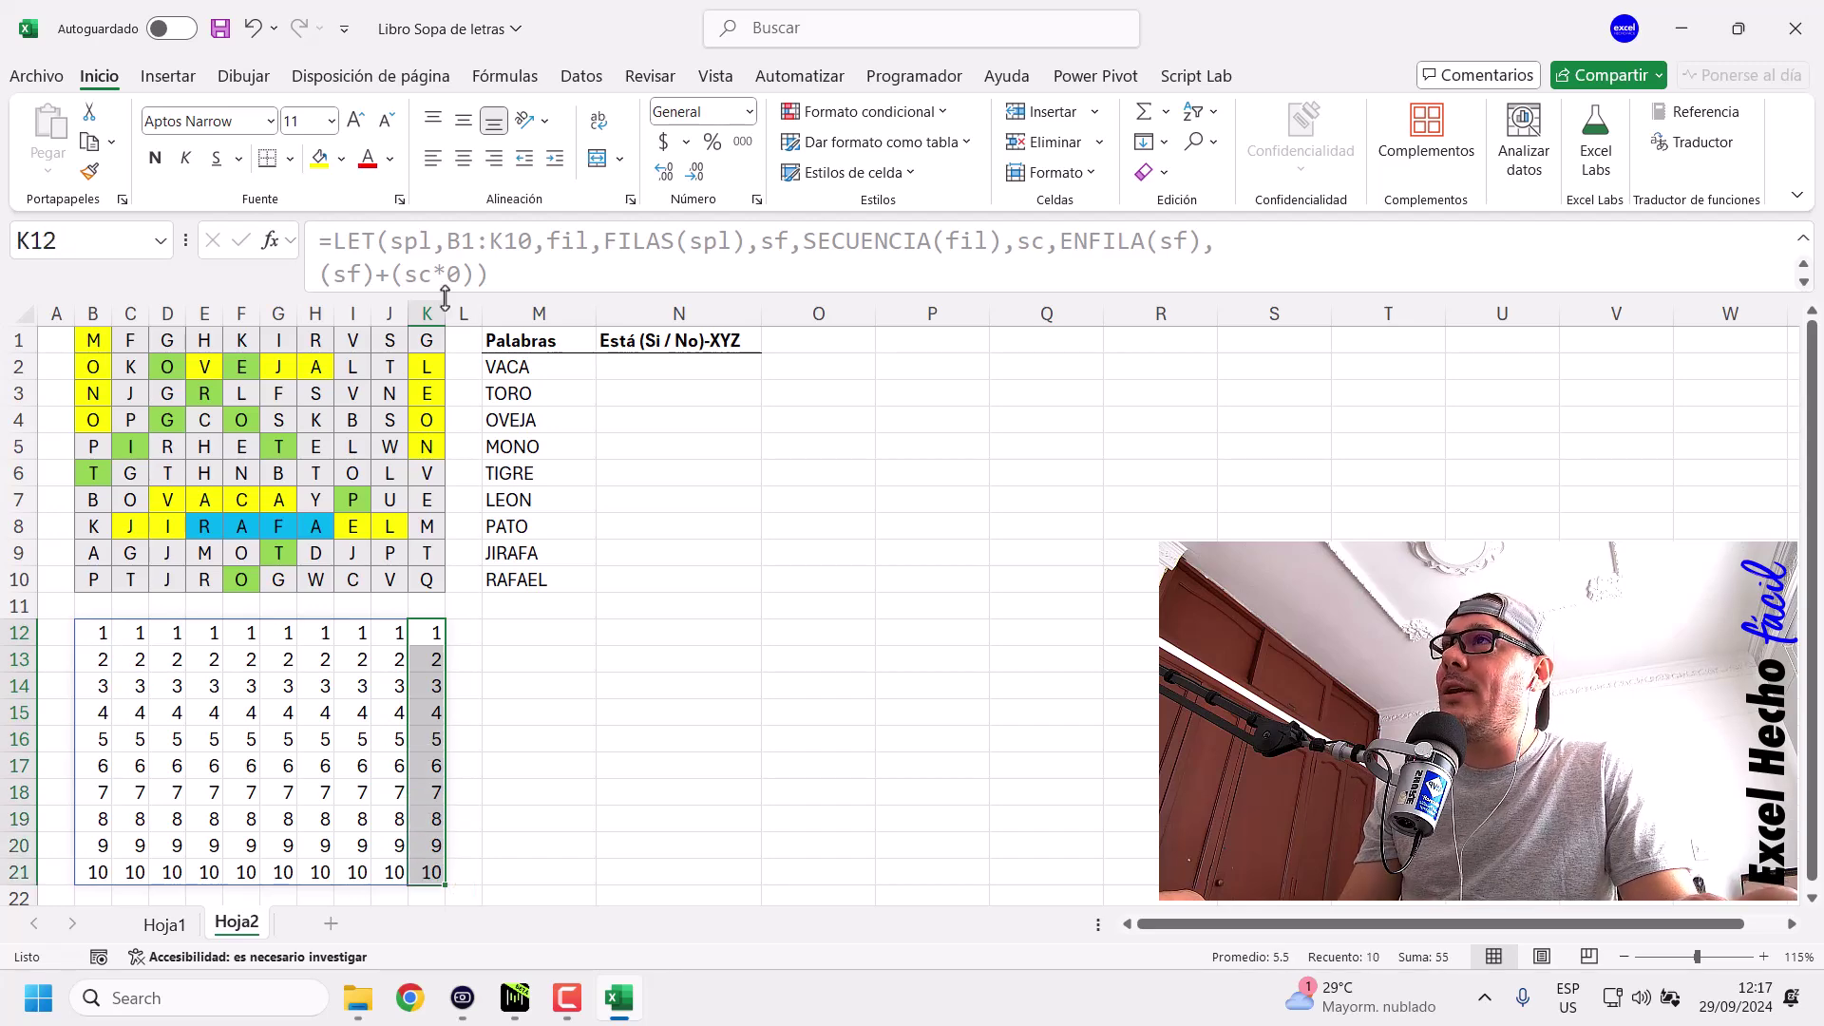
{"action": "left_click", "coordinate": [414, 277]}
Try B12's formula with only (sf) as its final result, and undo that change.
{"action": "left_click", "coordinate": [99, 631]}
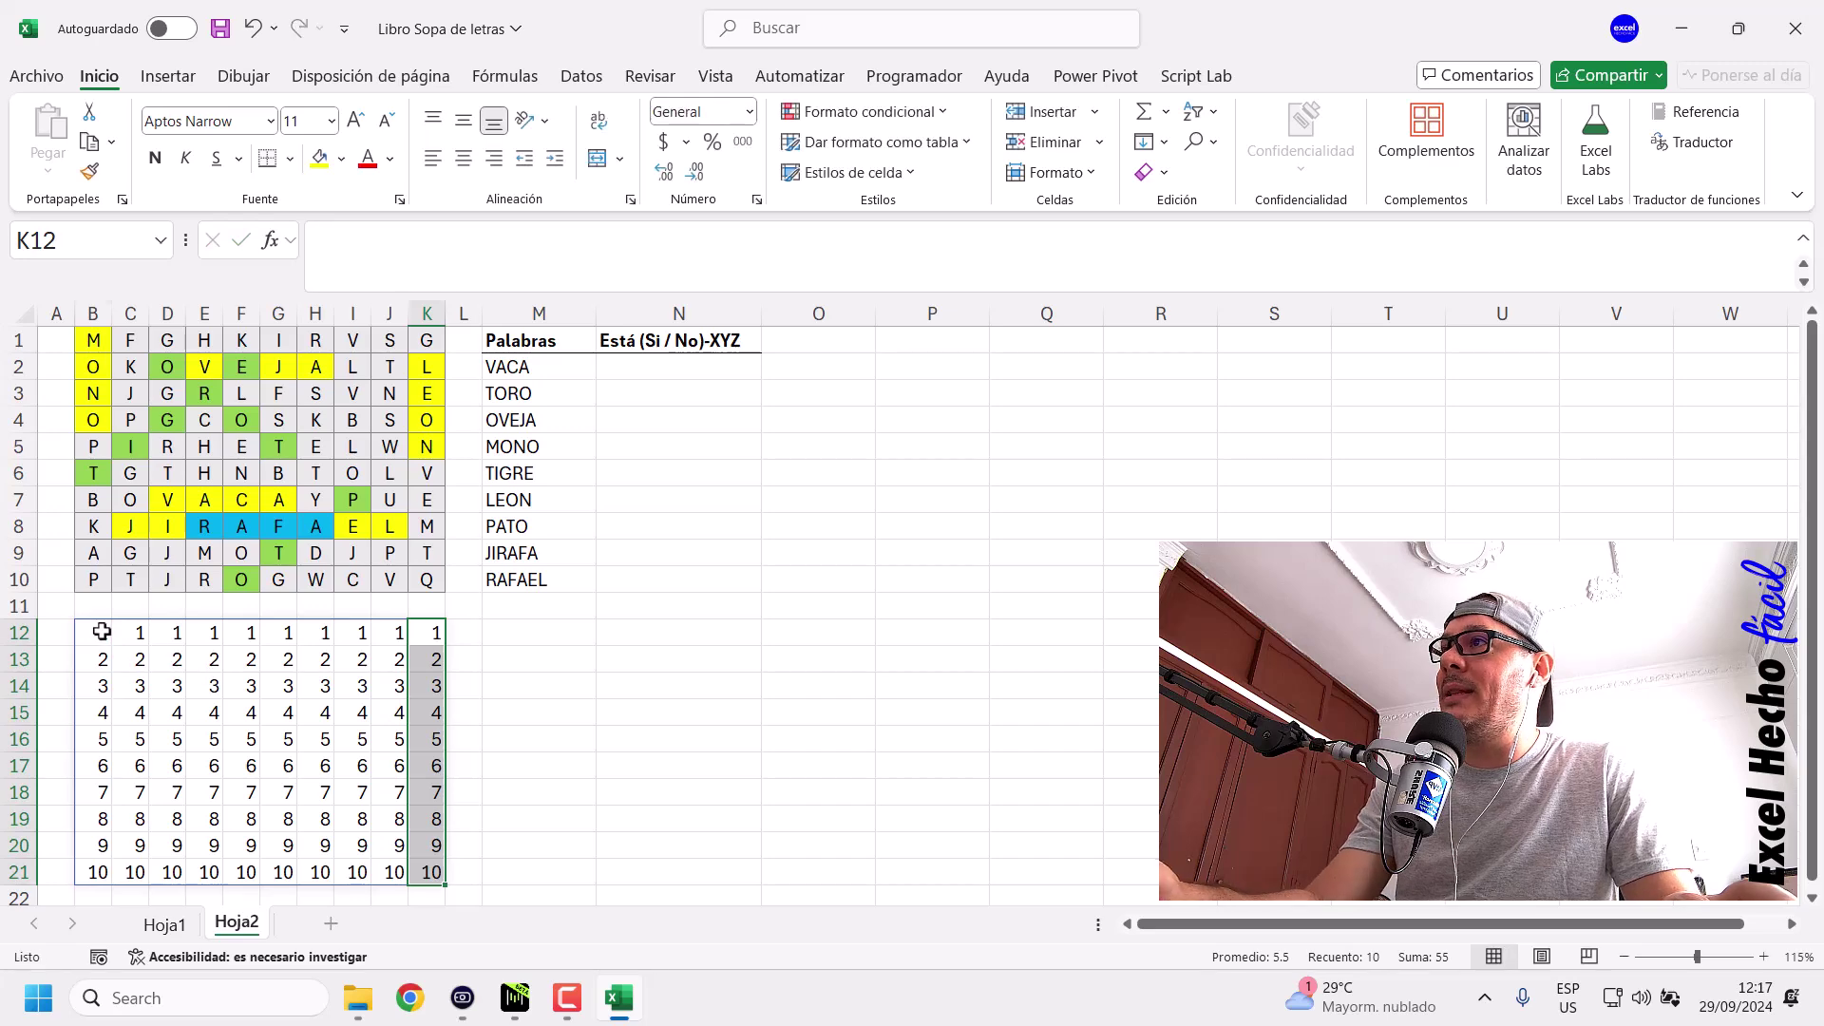
{"action": "left_click_drag", "start_coordinate": [478, 275], "coordinate": [386, 276]}
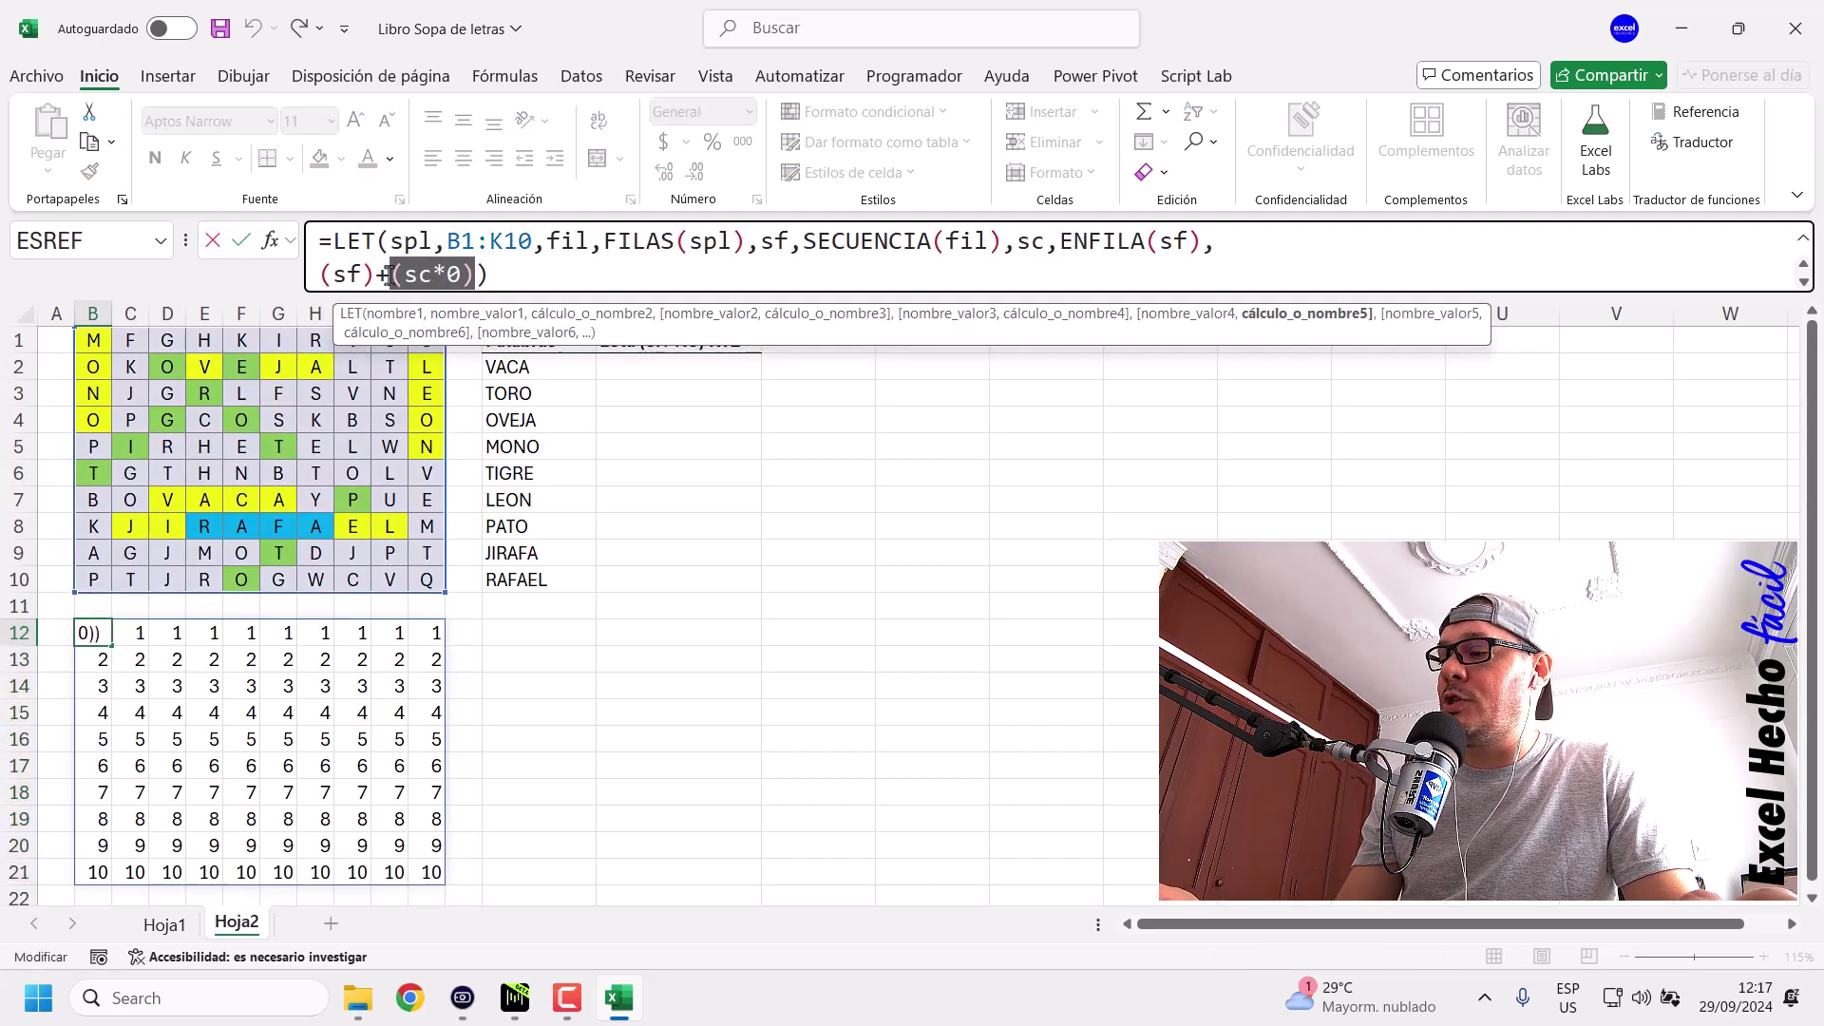
{"action": "key", "text": "BackSpace"}
{"action": "key", "text": "BackSpace"}
{"action": "key", "text": "Return"}
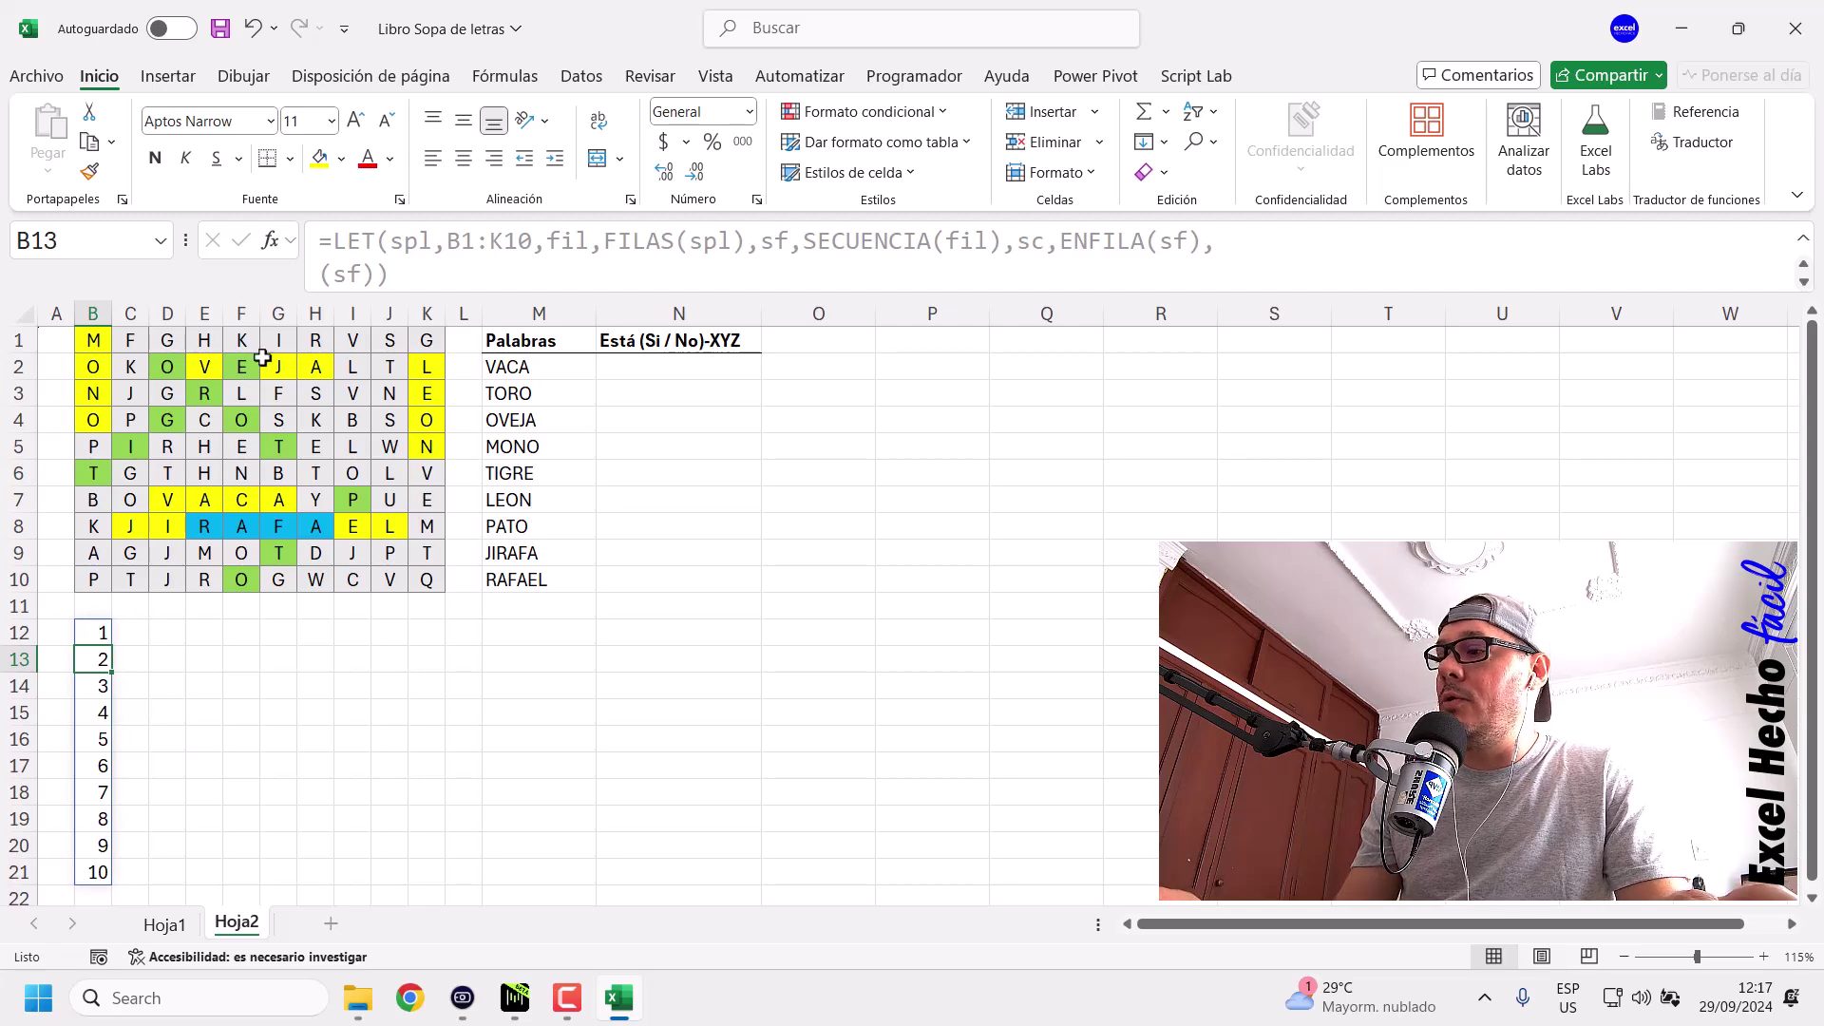
{"action": "key", "text": "ctrl+z"}
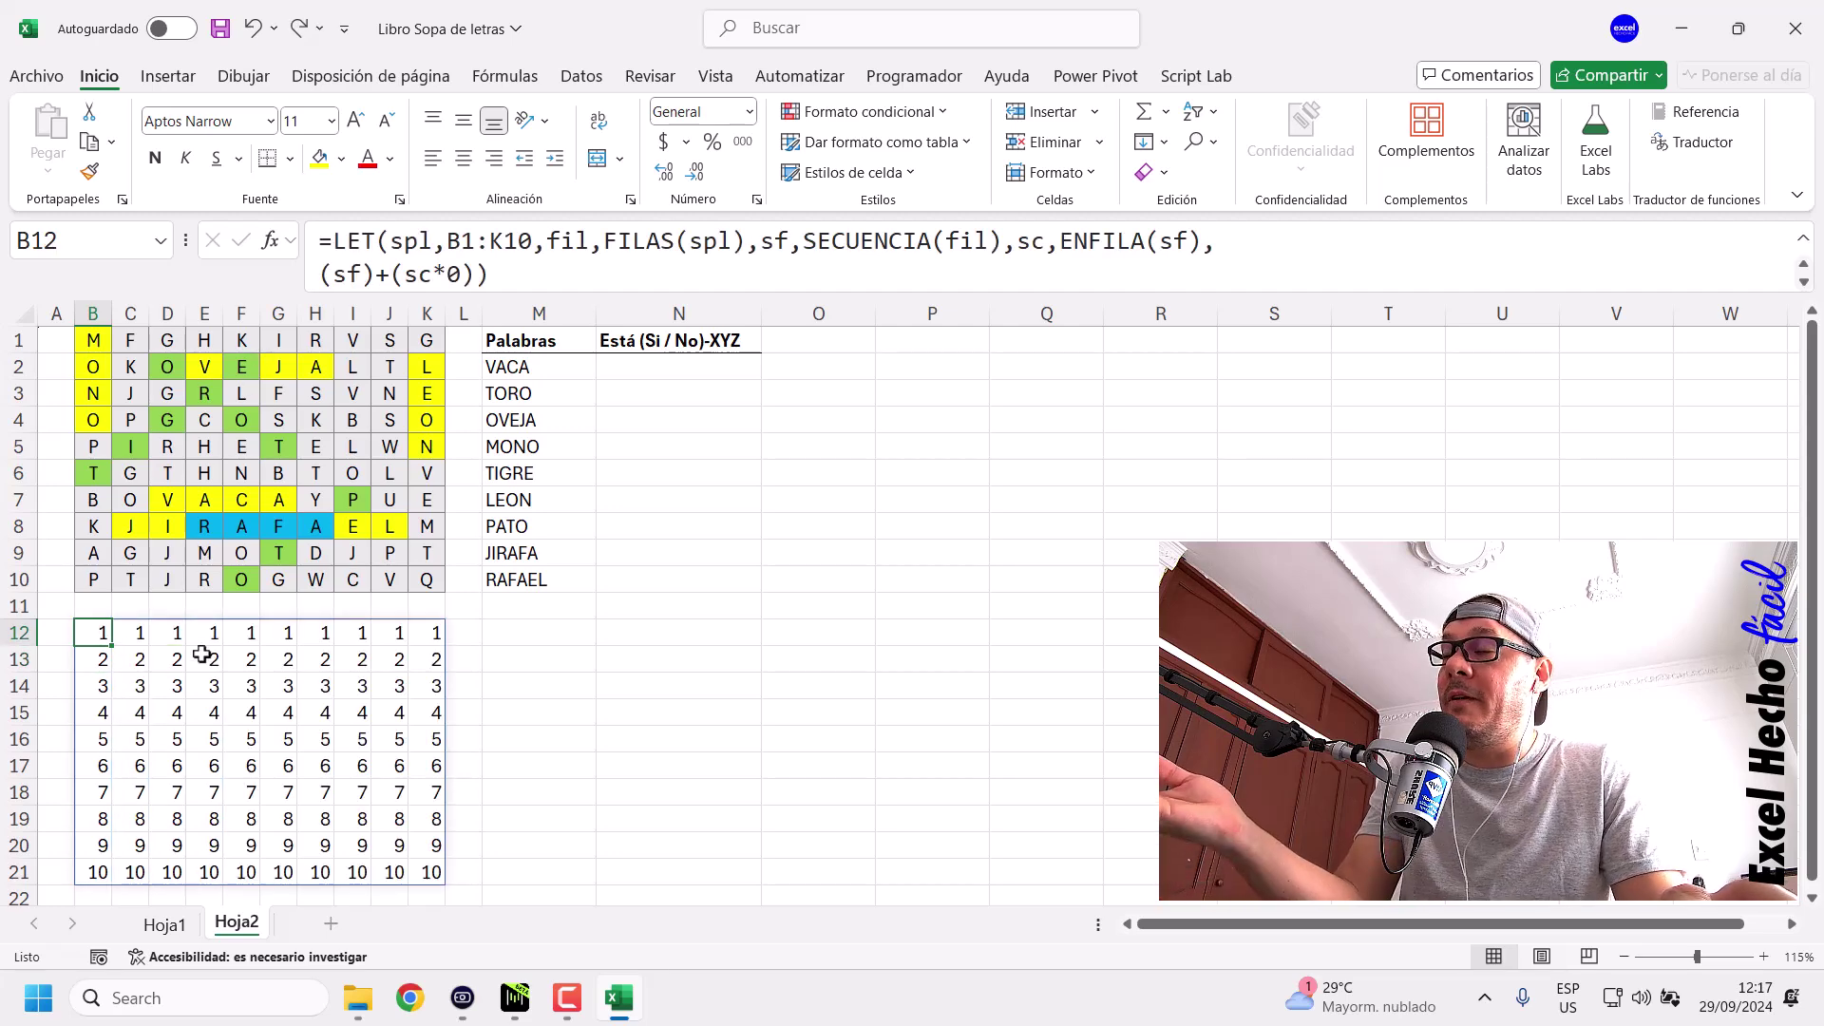
Examine the (sc*0) term in B12's formula and leave the formula without changing it.
{"action": "left_click", "coordinate": [467, 277]}
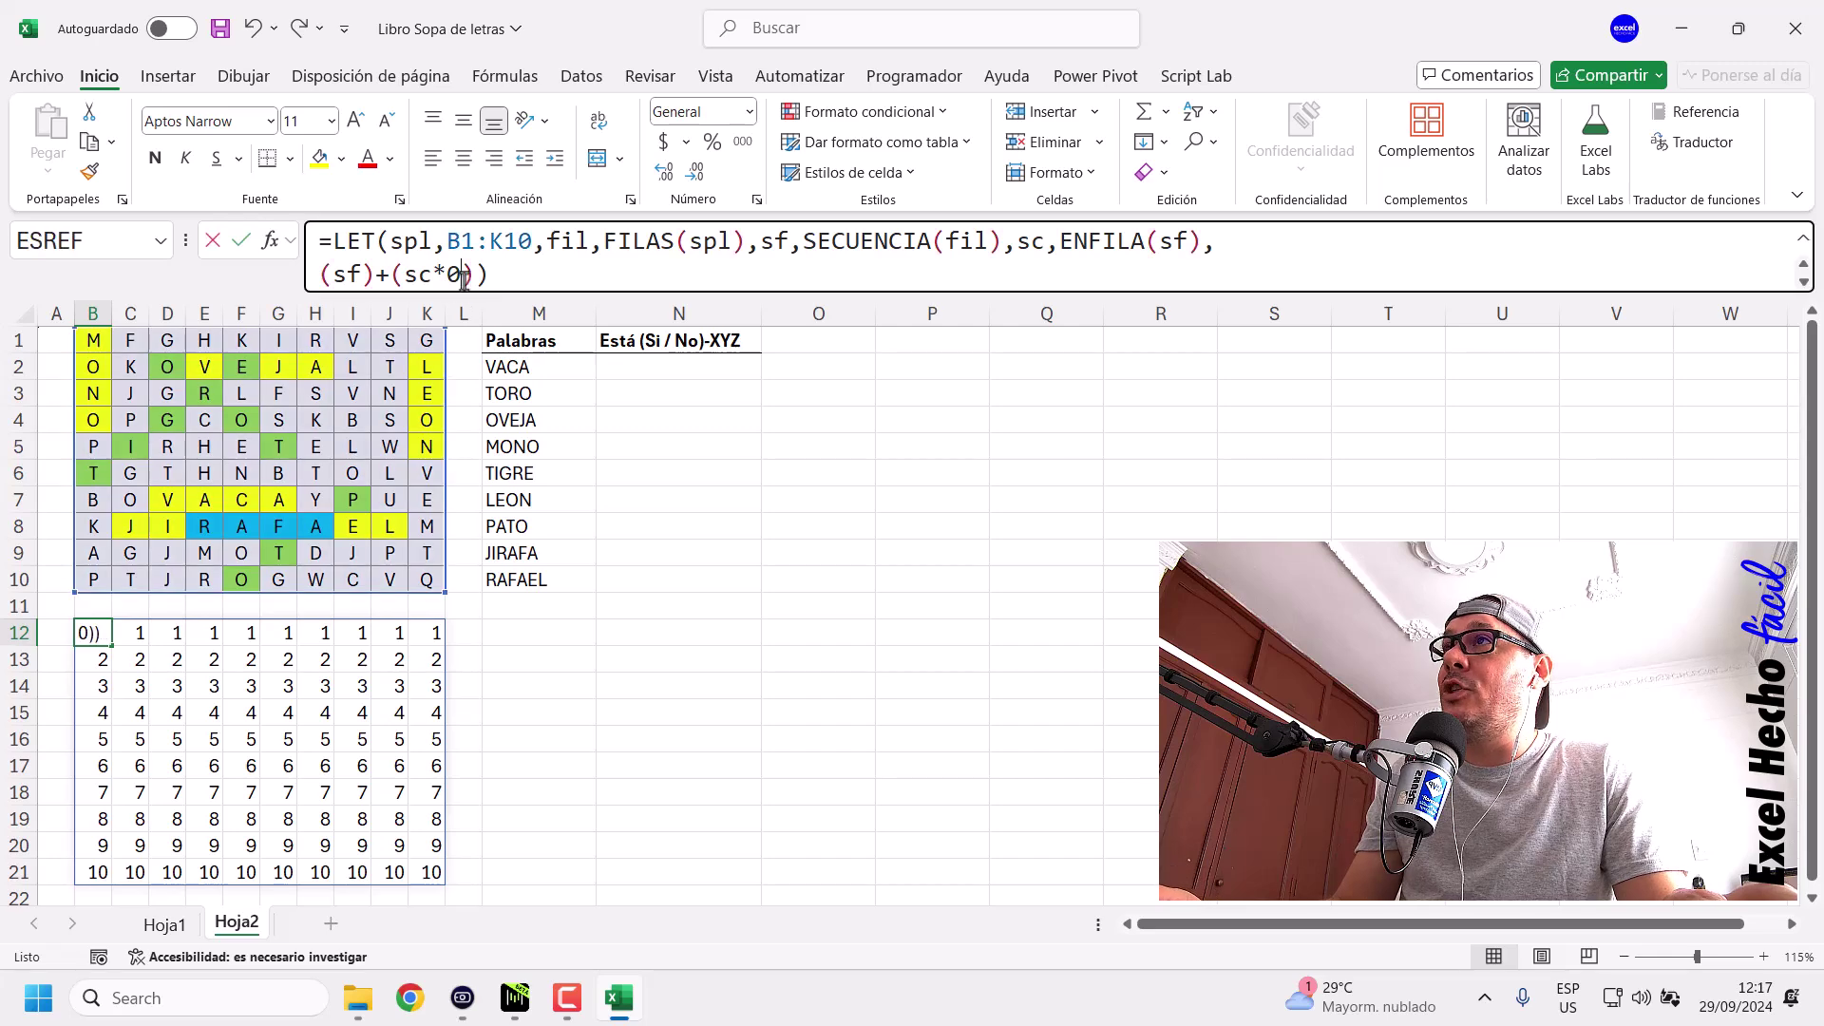
{"action": "left_click_drag", "start_coordinate": [472, 275], "coordinate": [391, 275]}
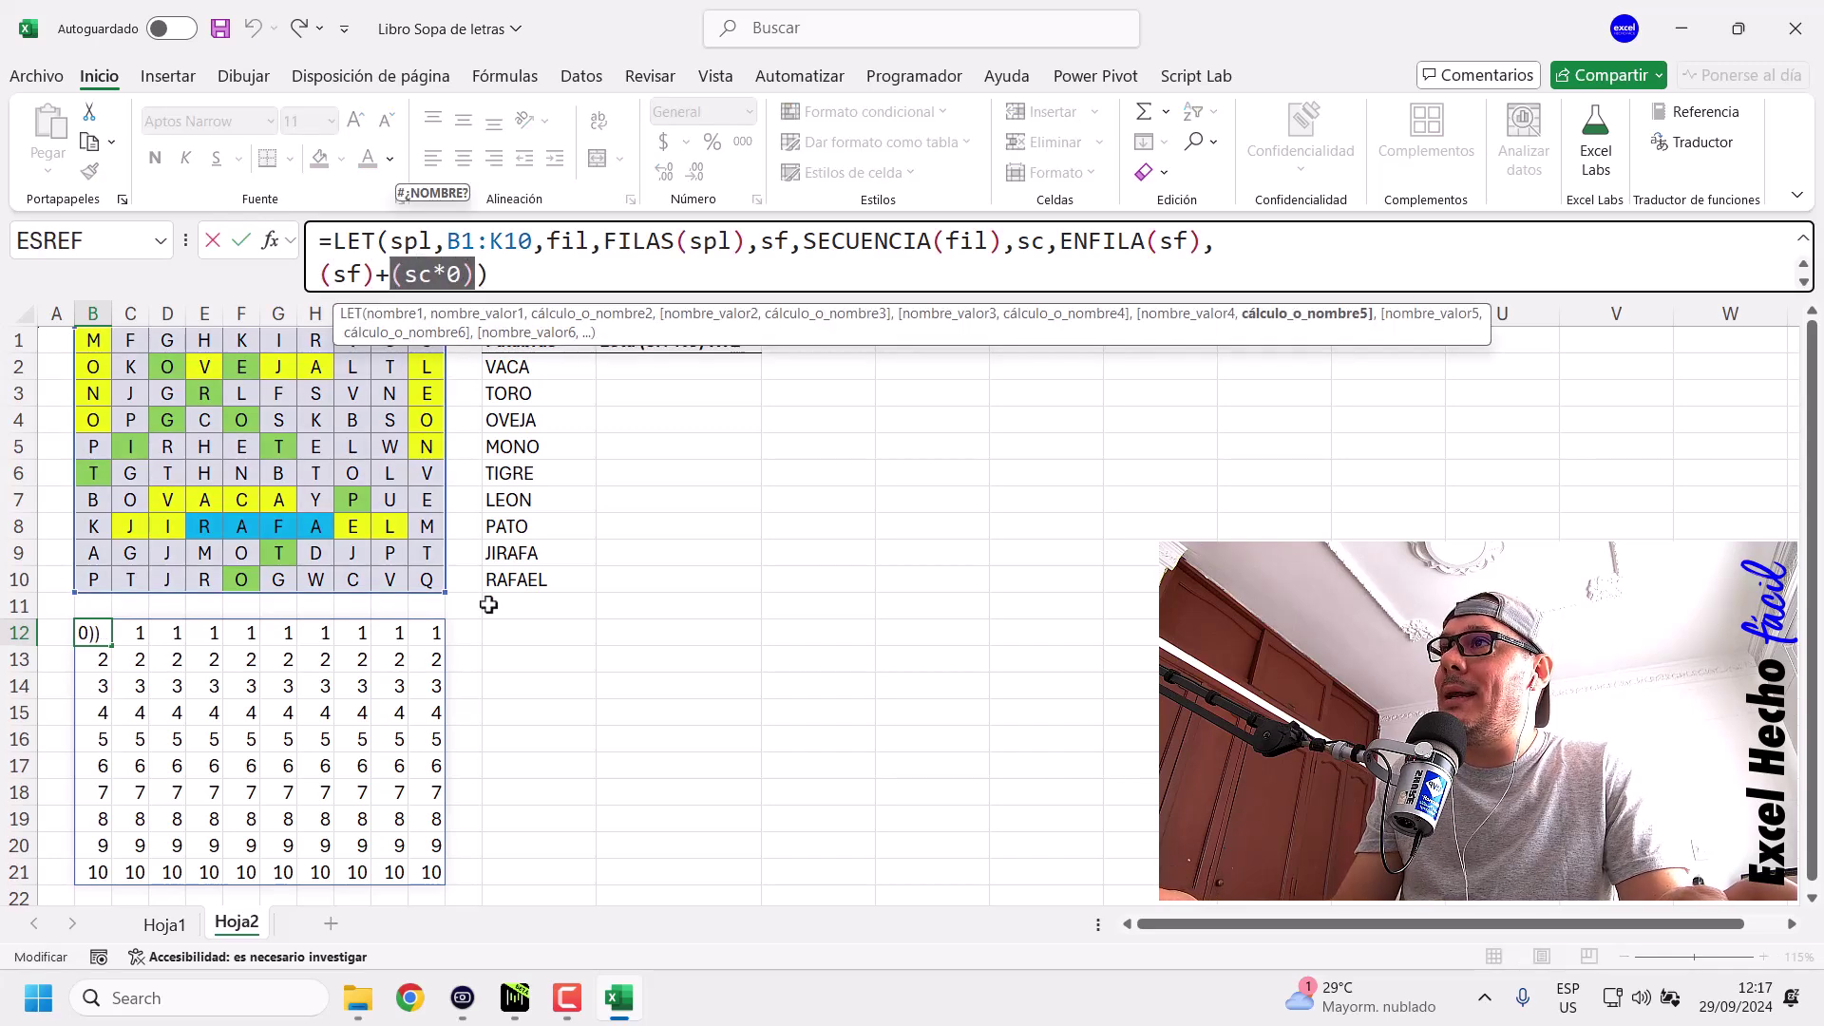
{"action": "key", "text": "Escape"}
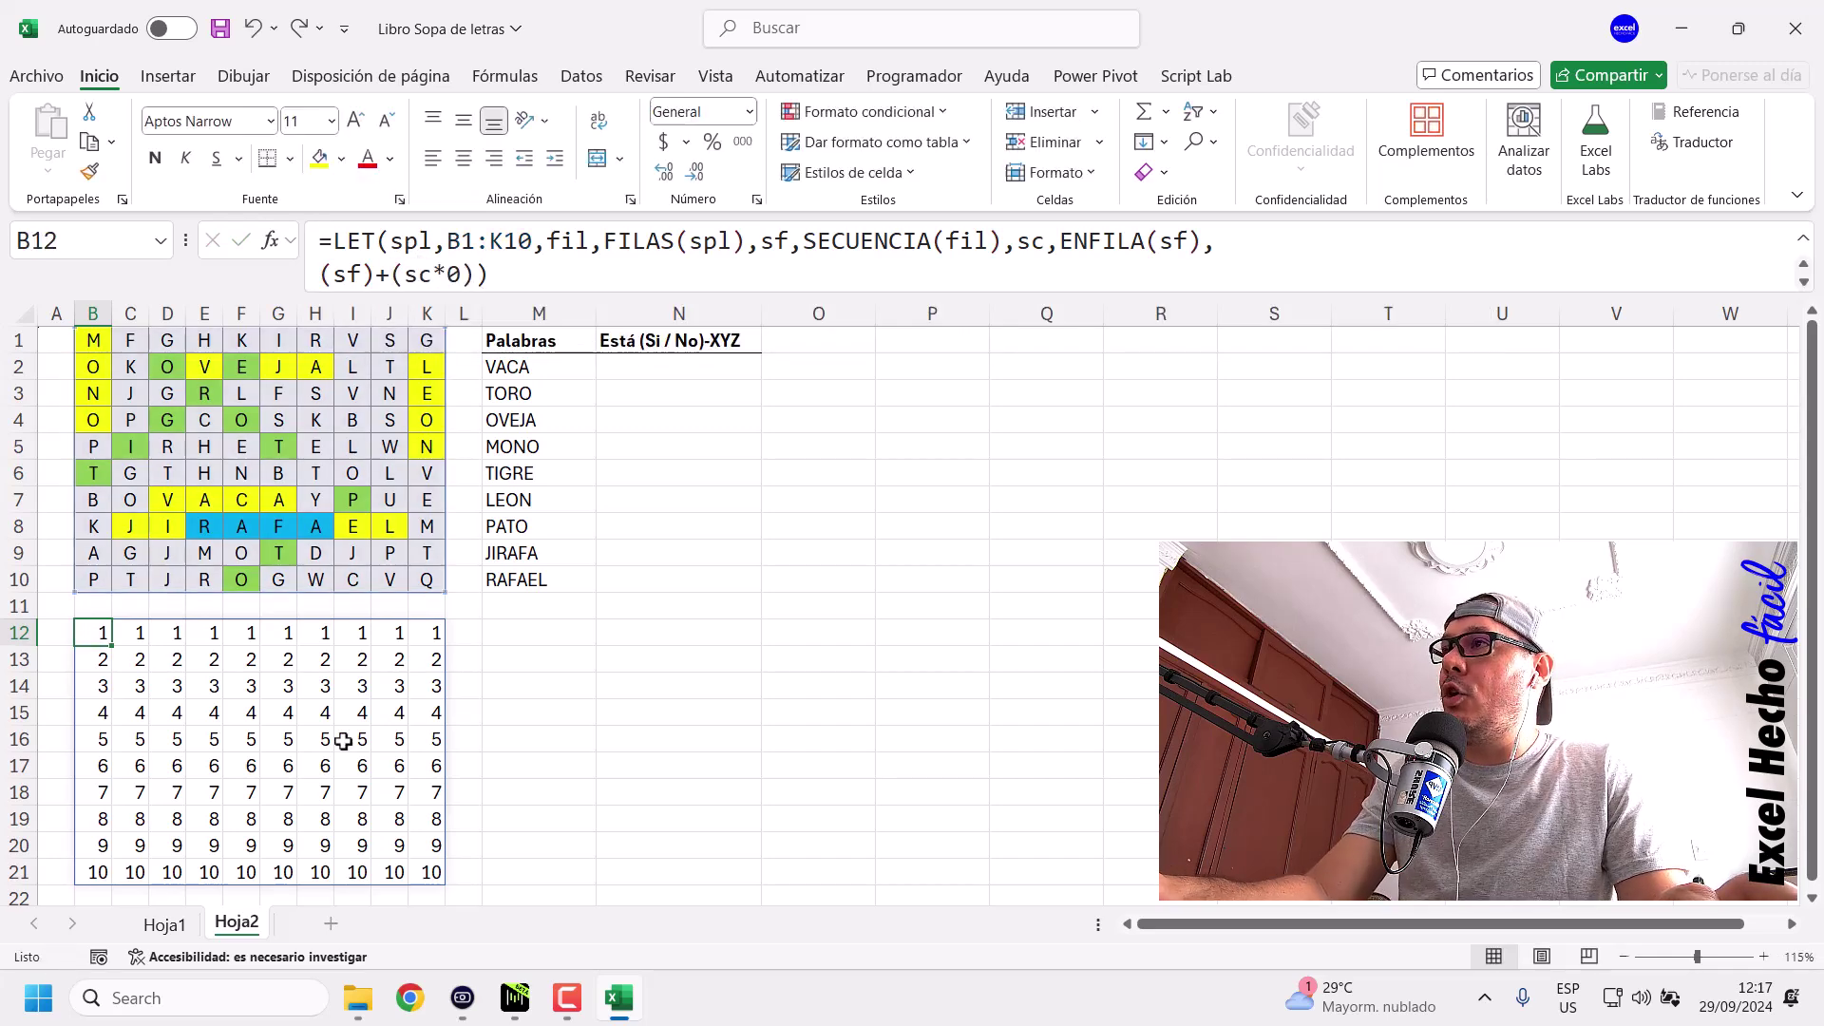
{"action": "left_click", "coordinate": [467, 277]}
{"action": "left_click_drag", "start_coordinate": [472, 276], "coordinate": [391, 276]}
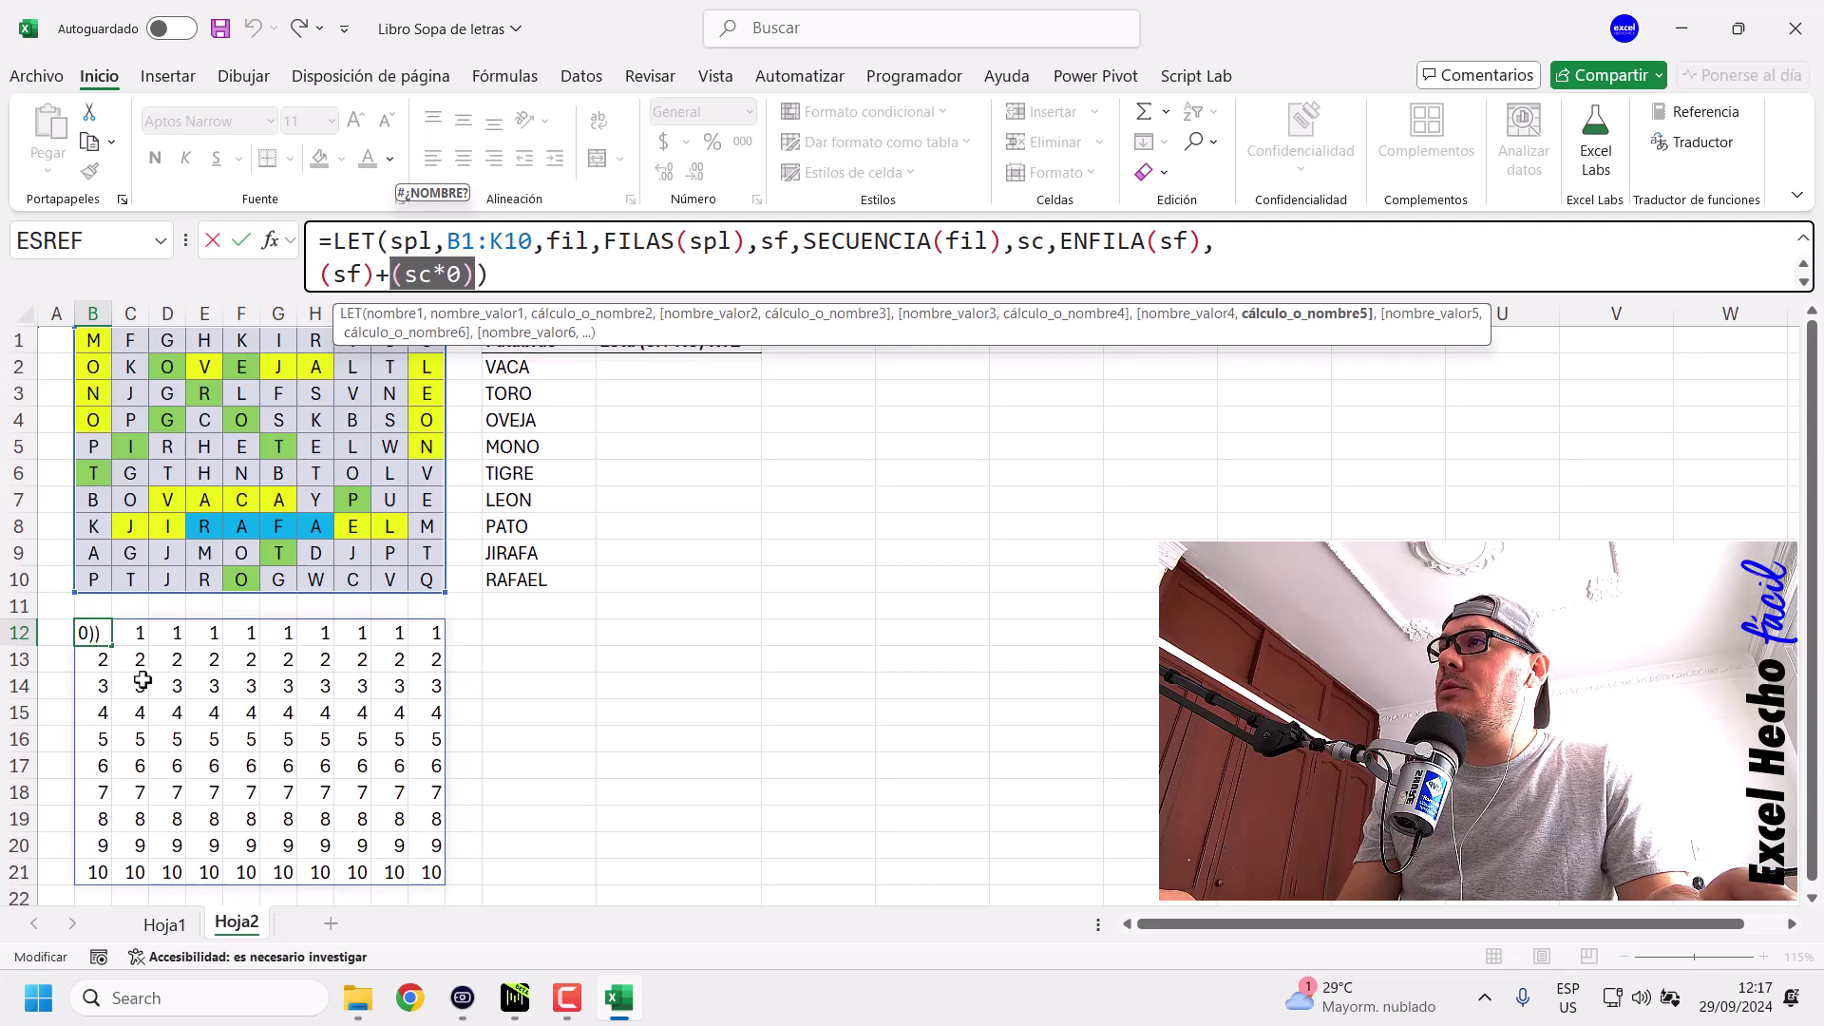
{"action": "key", "text": "Escape"}
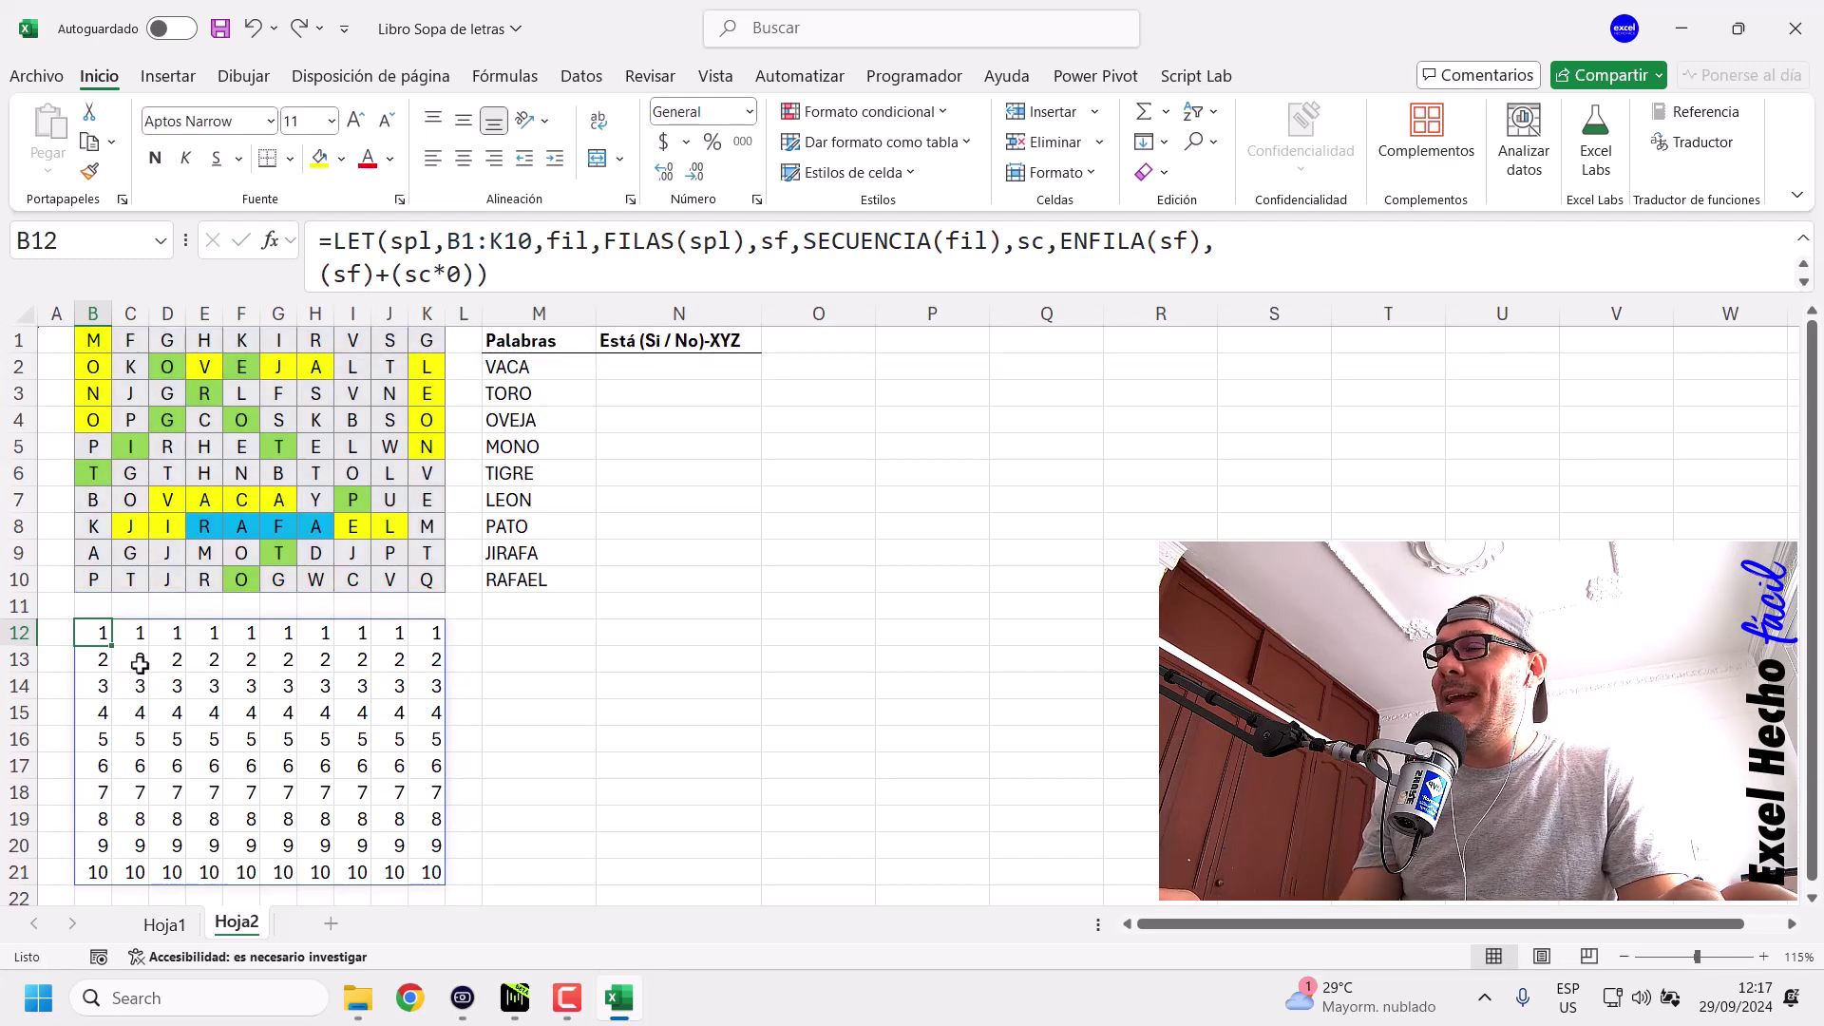
Compare letter grid rows 1 and 2 with their matching array rows B12:K12 and B13:K13.
{"action": "left_click_drag", "start_coordinate": [98, 632], "coordinate": [432, 635]}
{"action": "left_click", "coordinate": [93, 338], "text": "ctrl"}
{"action": "left_click_drag", "start_coordinate": [93, 339], "coordinate": [428, 339]}
{"action": "left_click_drag", "start_coordinate": [98, 660], "coordinate": [424, 658]}
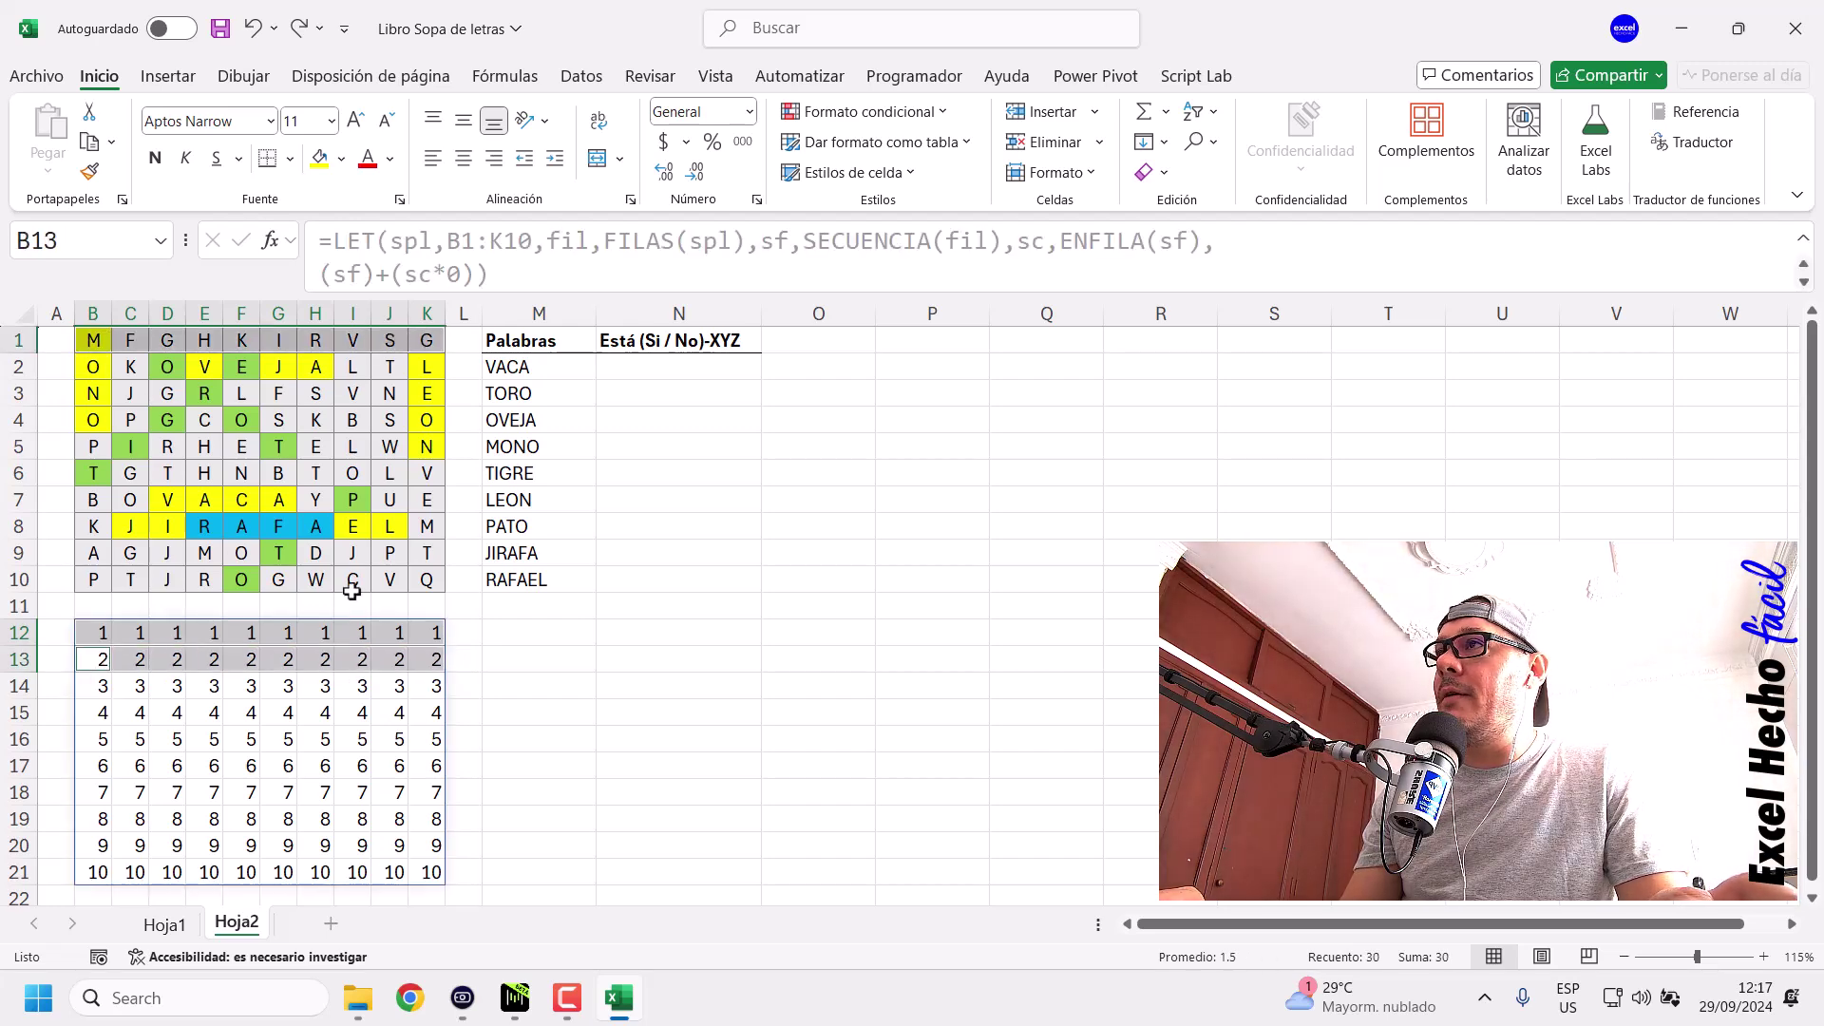
{"action": "left_click_drag", "start_coordinate": [93, 367], "coordinate": [430, 370]}
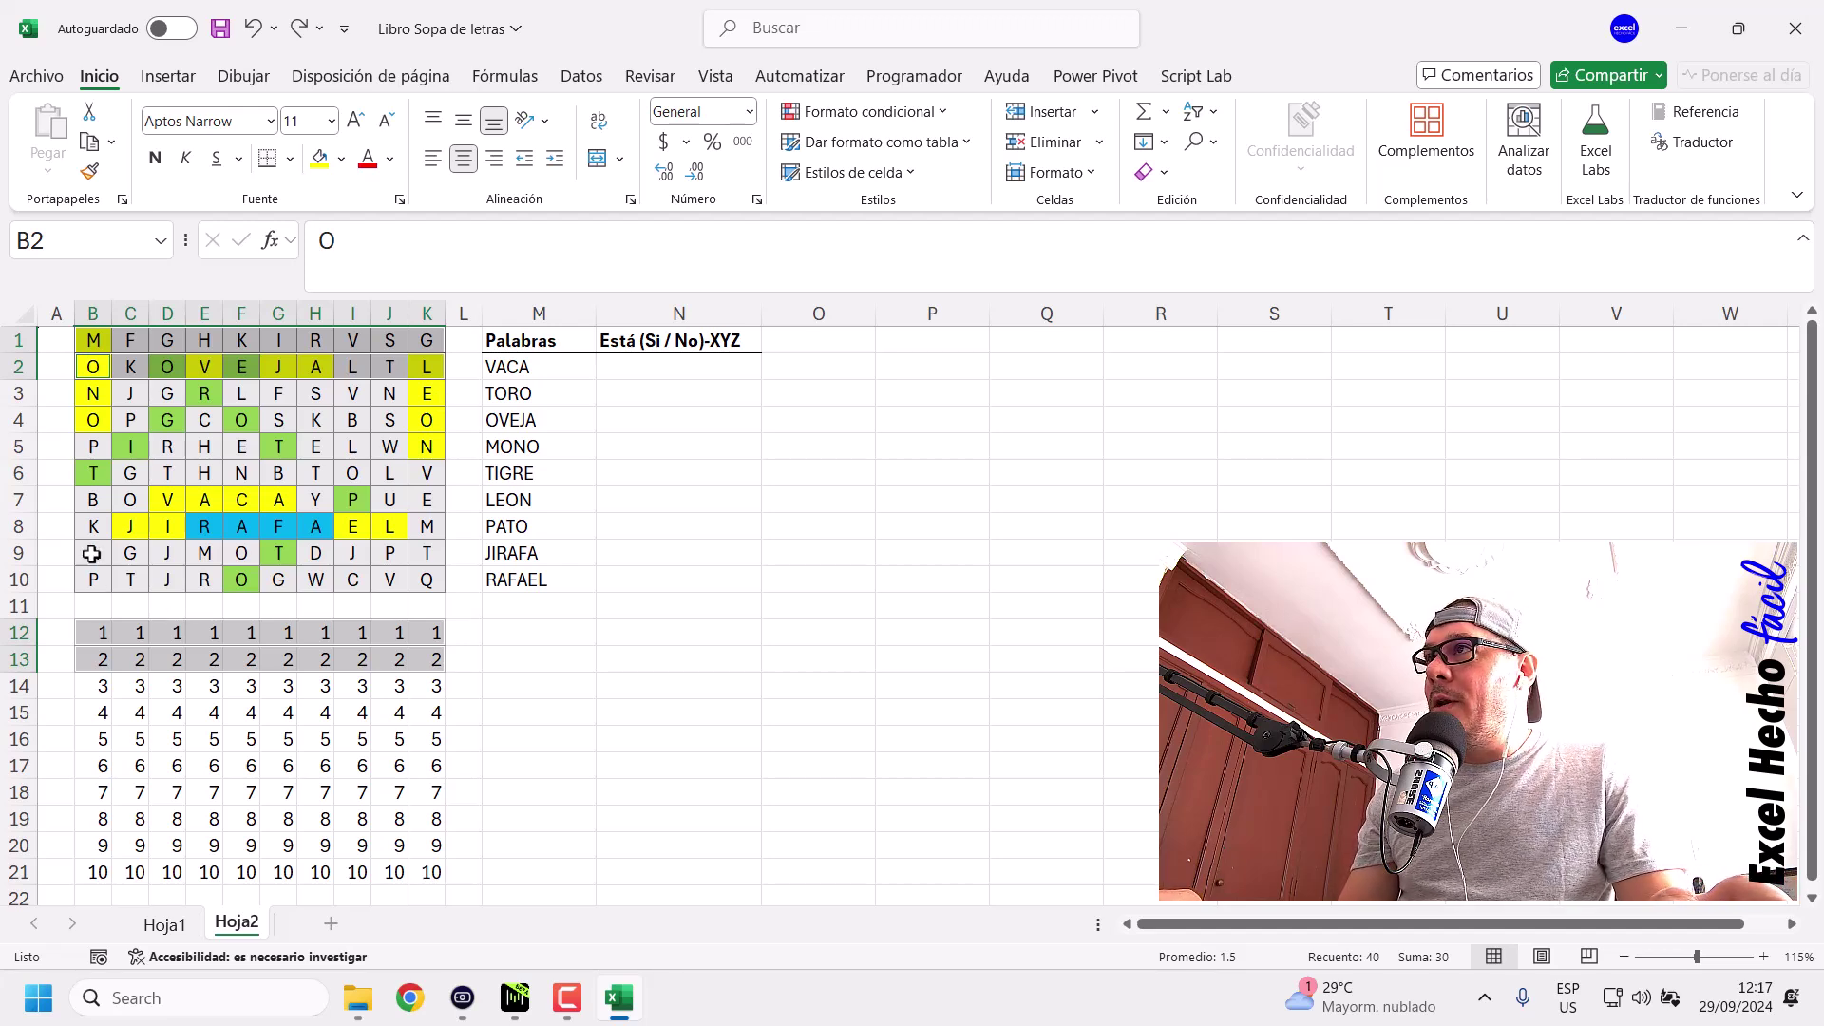
Compare grid row 8 and the word VACA in D7:G7 with their row numbers in B19:K19 and D18:G18.
{"action": "left_click_drag", "start_coordinate": [89, 528], "coordinate": [432, 527]}
{"action": "left_click_drag", "start_coordinate": [95, 819], "coordinate": [432, 819]}
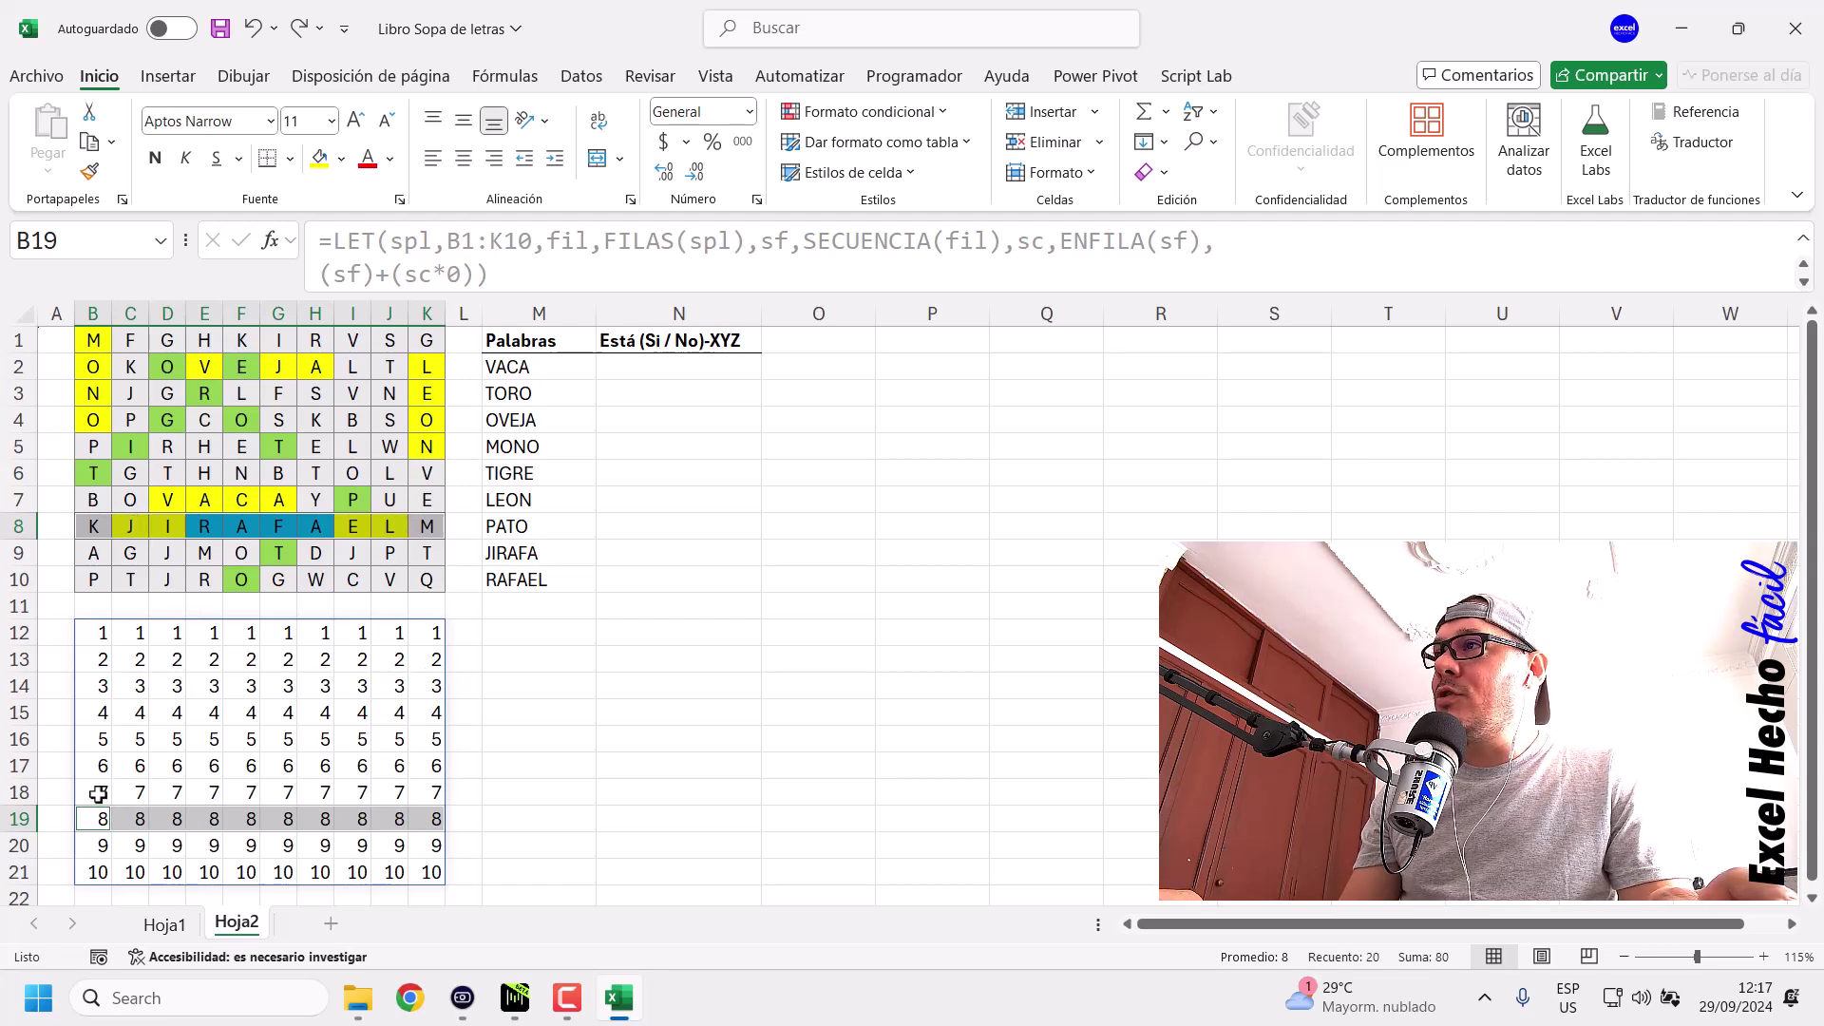
{"action": "left_click_drag", "start_coordinate": [173, 787], "coordinate": [285, 793]}
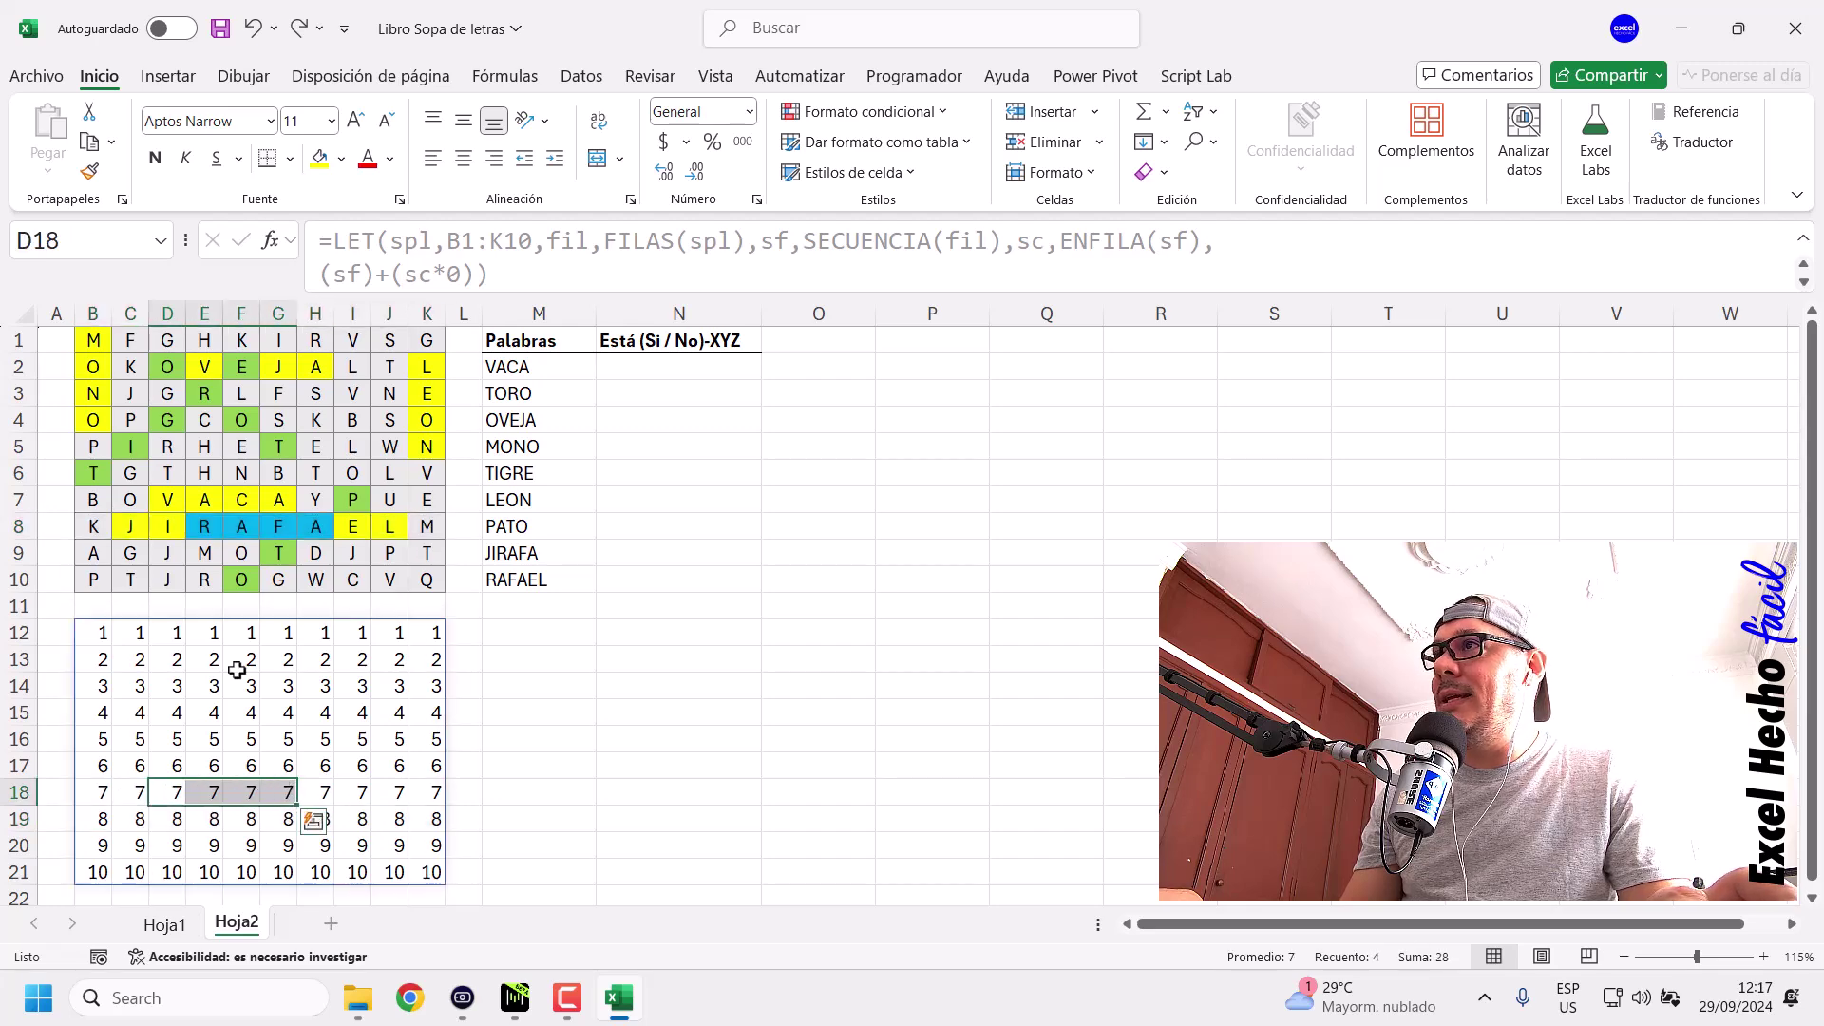
{"action": "left_click_drag", "start_coordinate": [166, 500], "coordinate": [280, 504]}
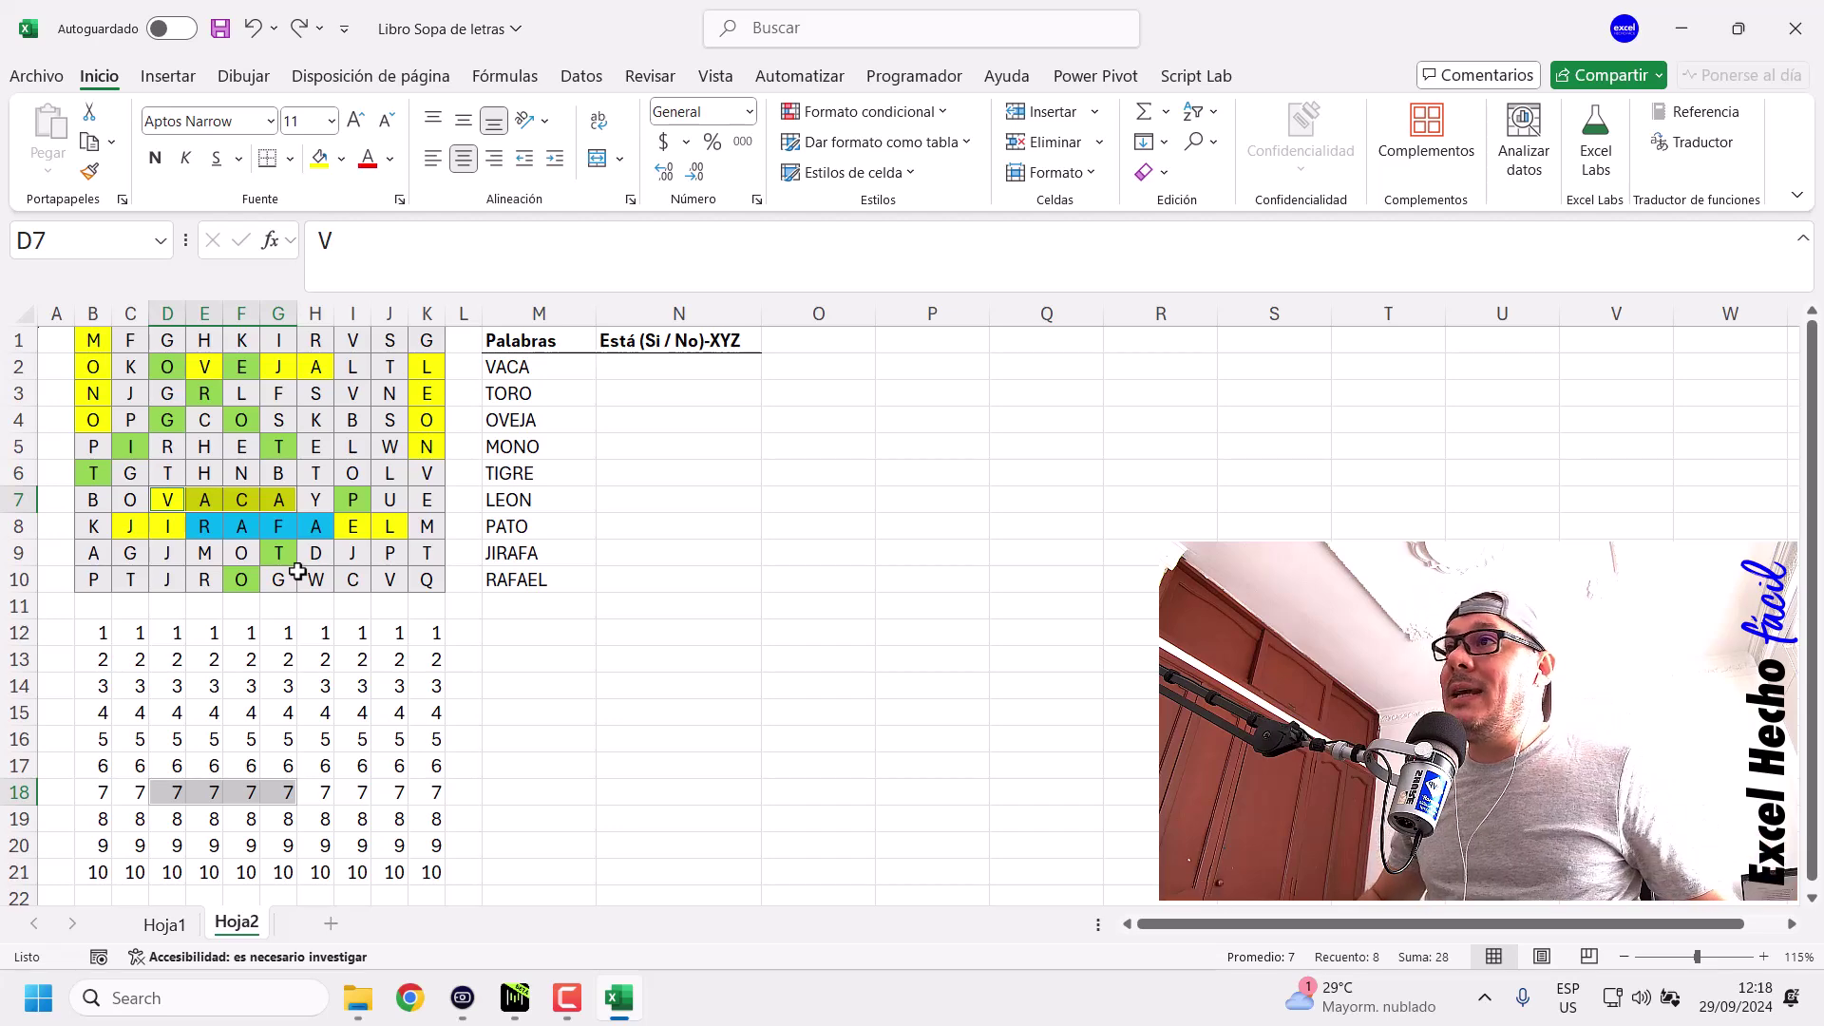
Move the *0 factor from sc to sf in B12, making the result (sf*0)+(sc), and enter the formula.
{"action": "left_click", "coordinate": [87, 632]}
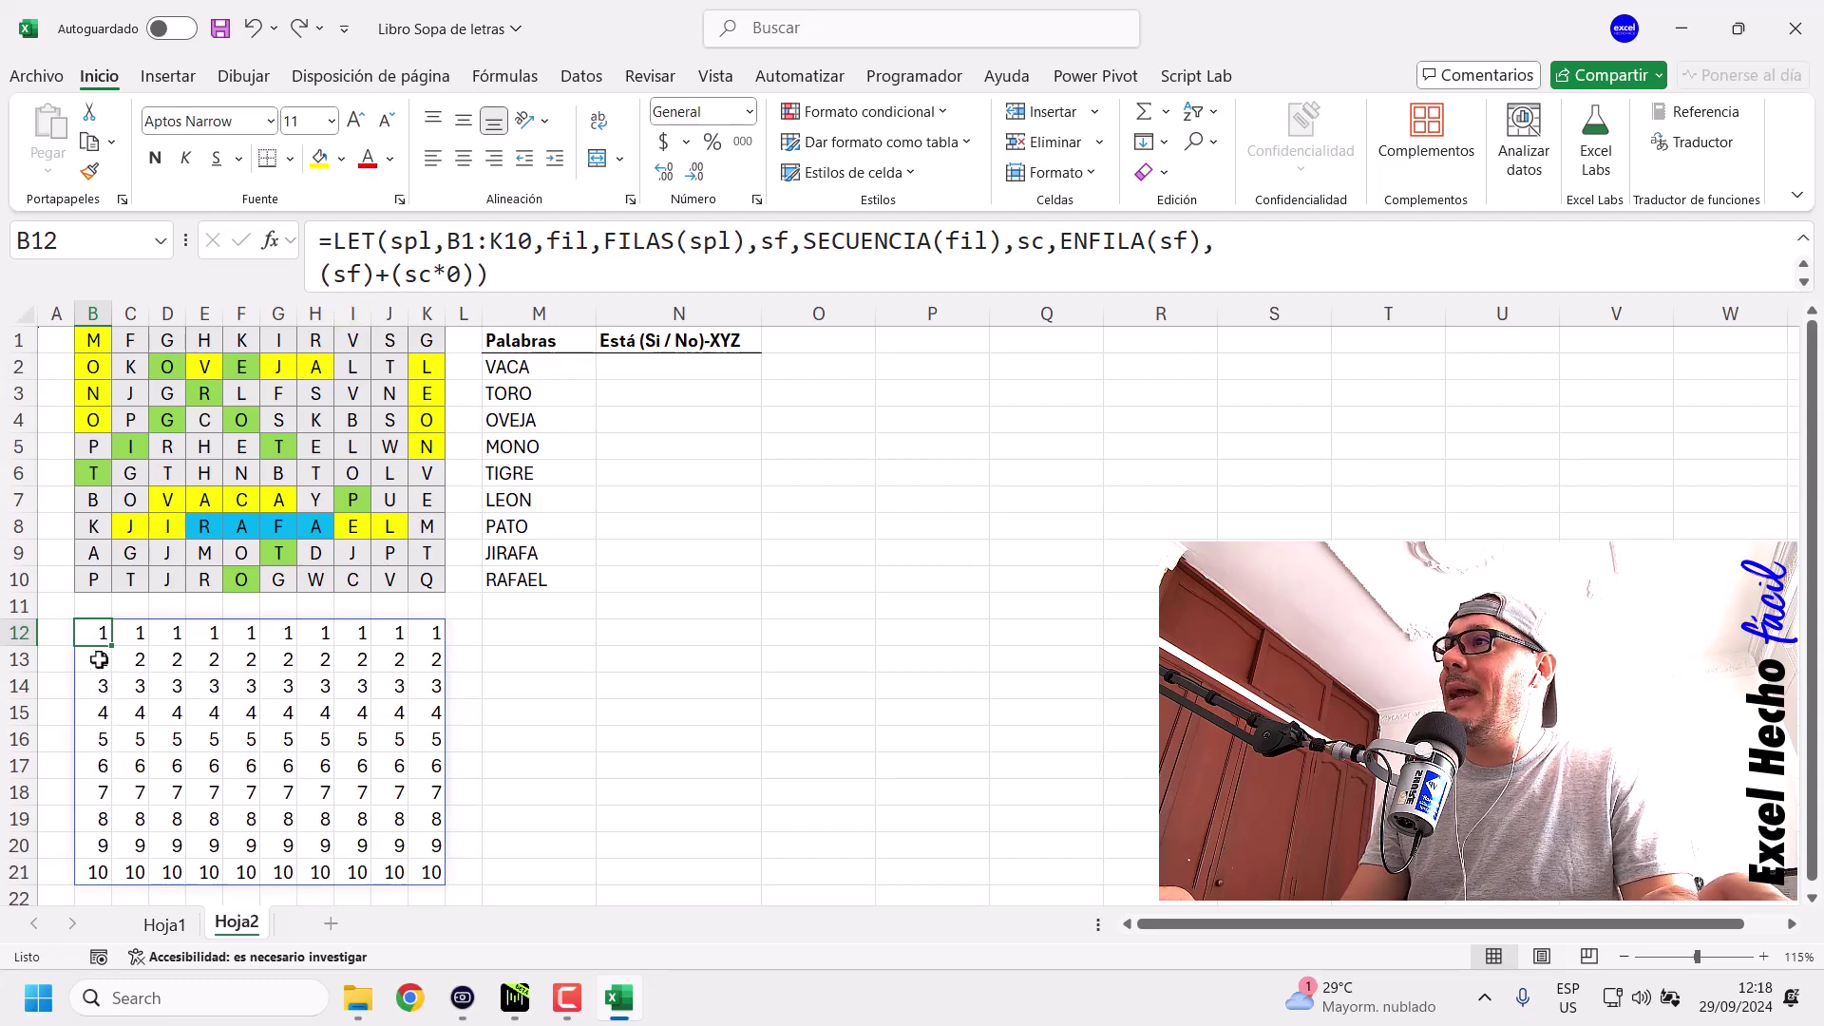
{"action": "left_click_drag", "start_coordinate": [461, 275], "coordinate": [434, 275]}
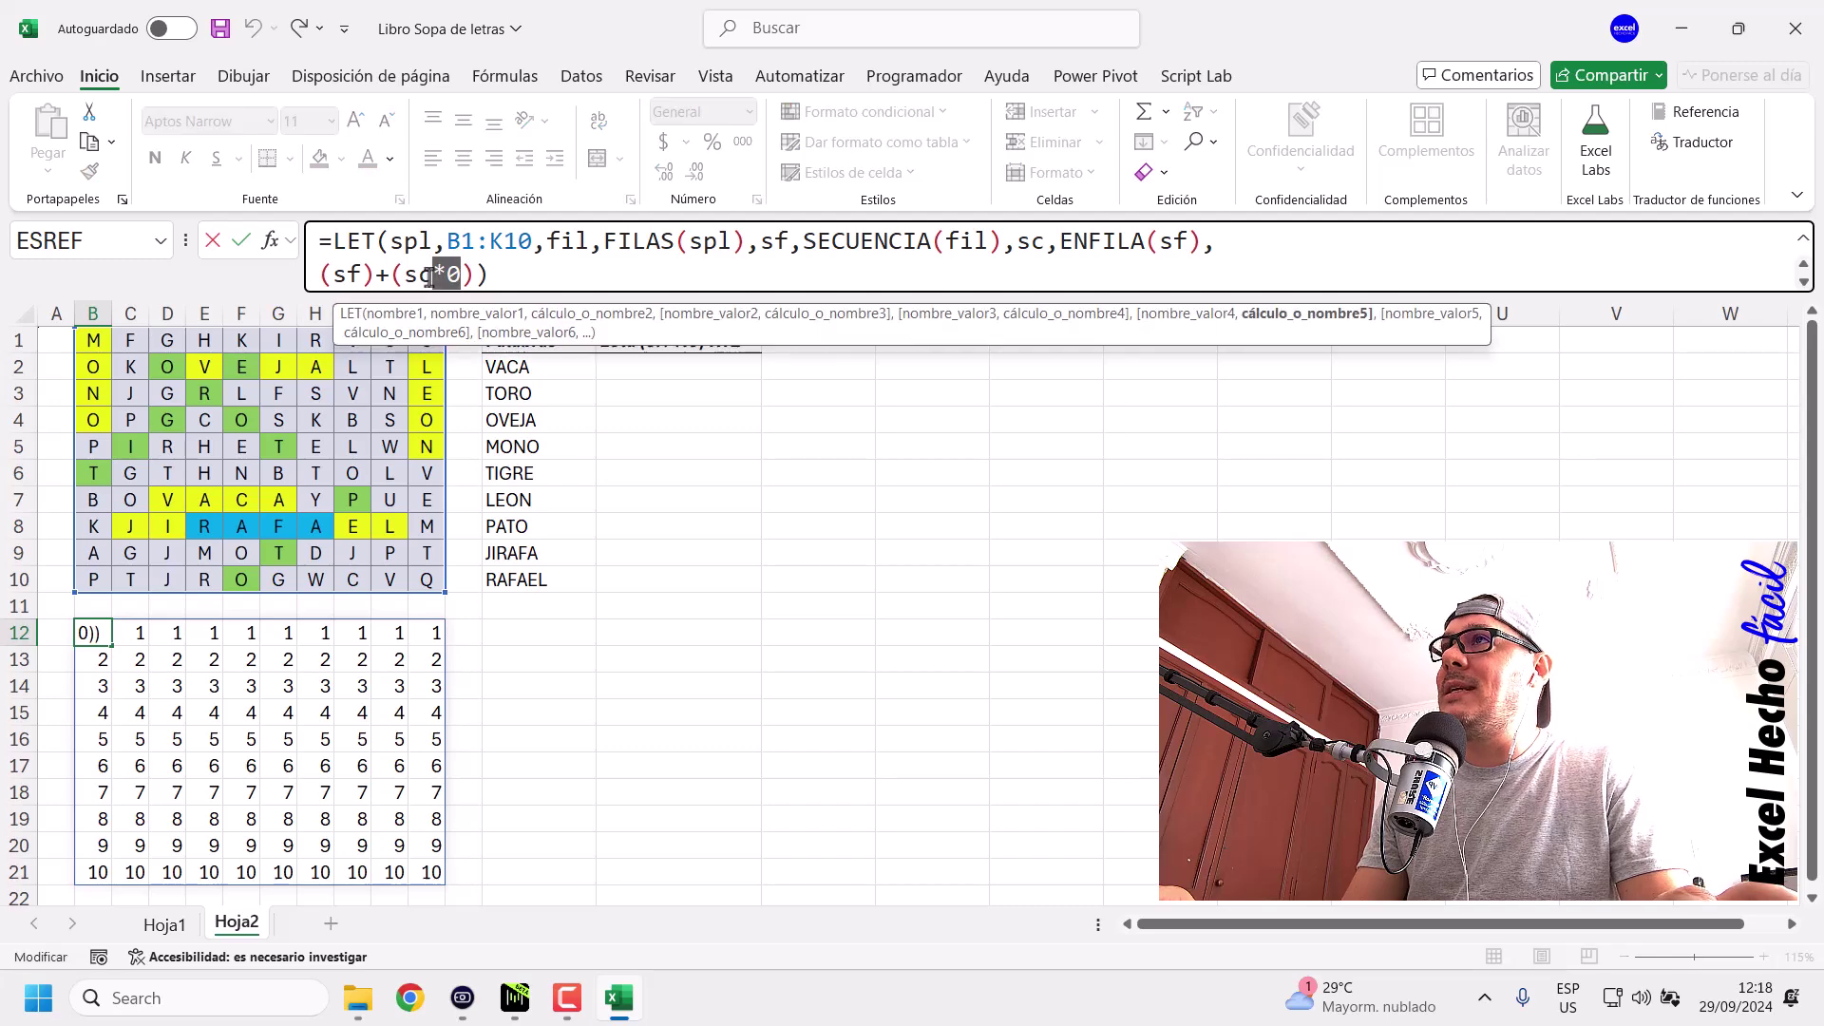
{"action": "key", "text": "BackSpace"}
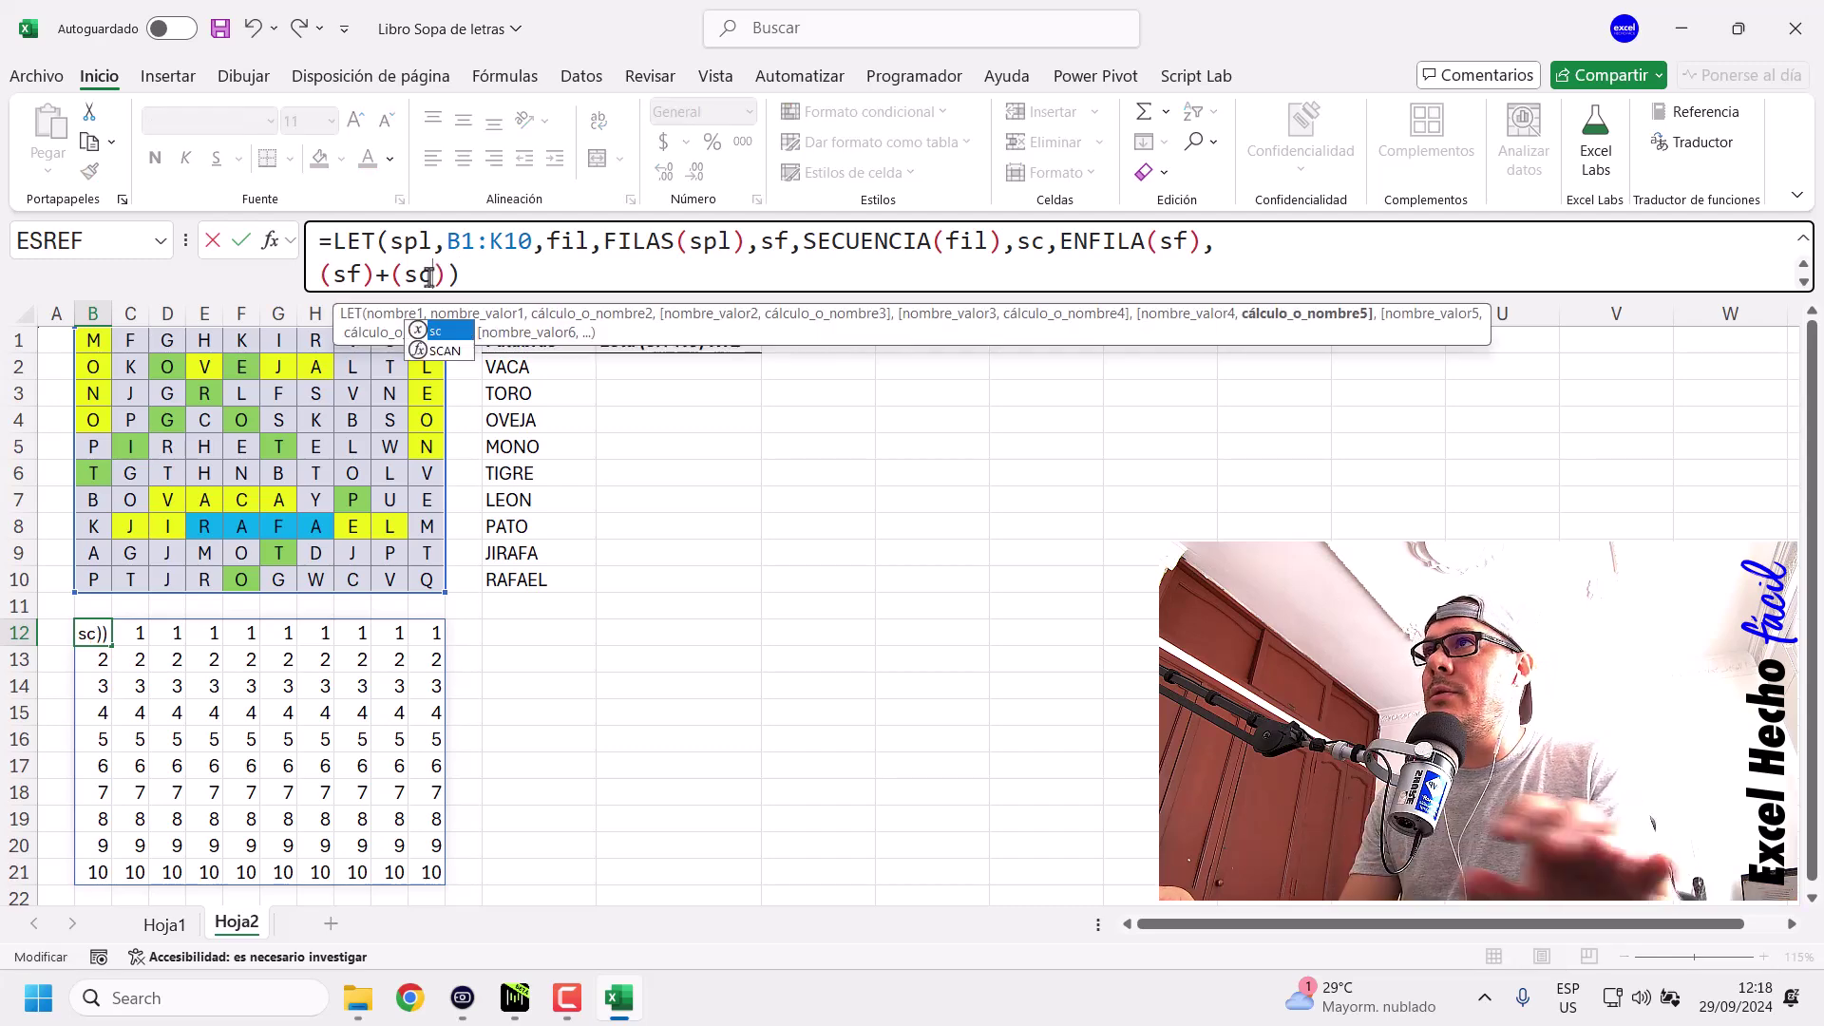
{"action": "left_click", "coordinate": [365, 275]}
{"action": "type", "text": "*0"}
{"action": "key", "text": "ctrl+Return"}
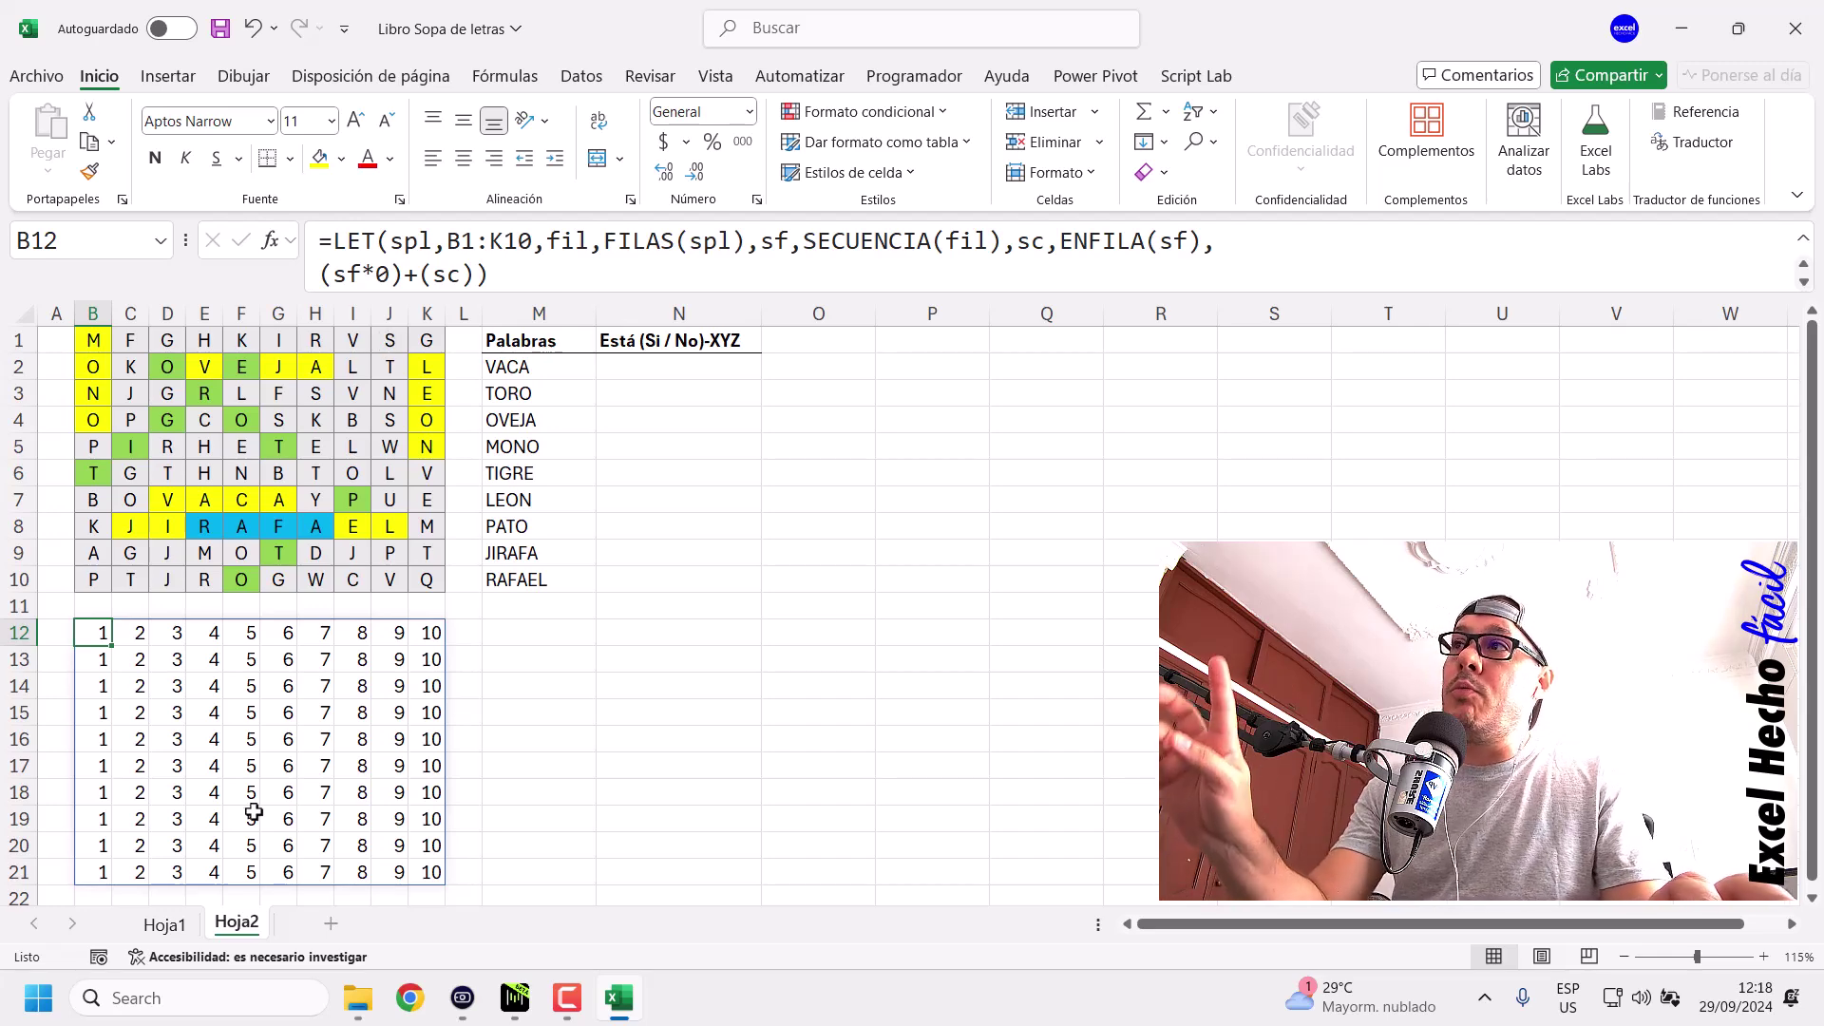
Examine the sf*0 term, and compare letter grid columns B and K with their column numbers in B12:B21 and K12:K21.
{"action": "left_click_drag", "start_coordinate": [403, 276], "coordinate": [335, 275]}
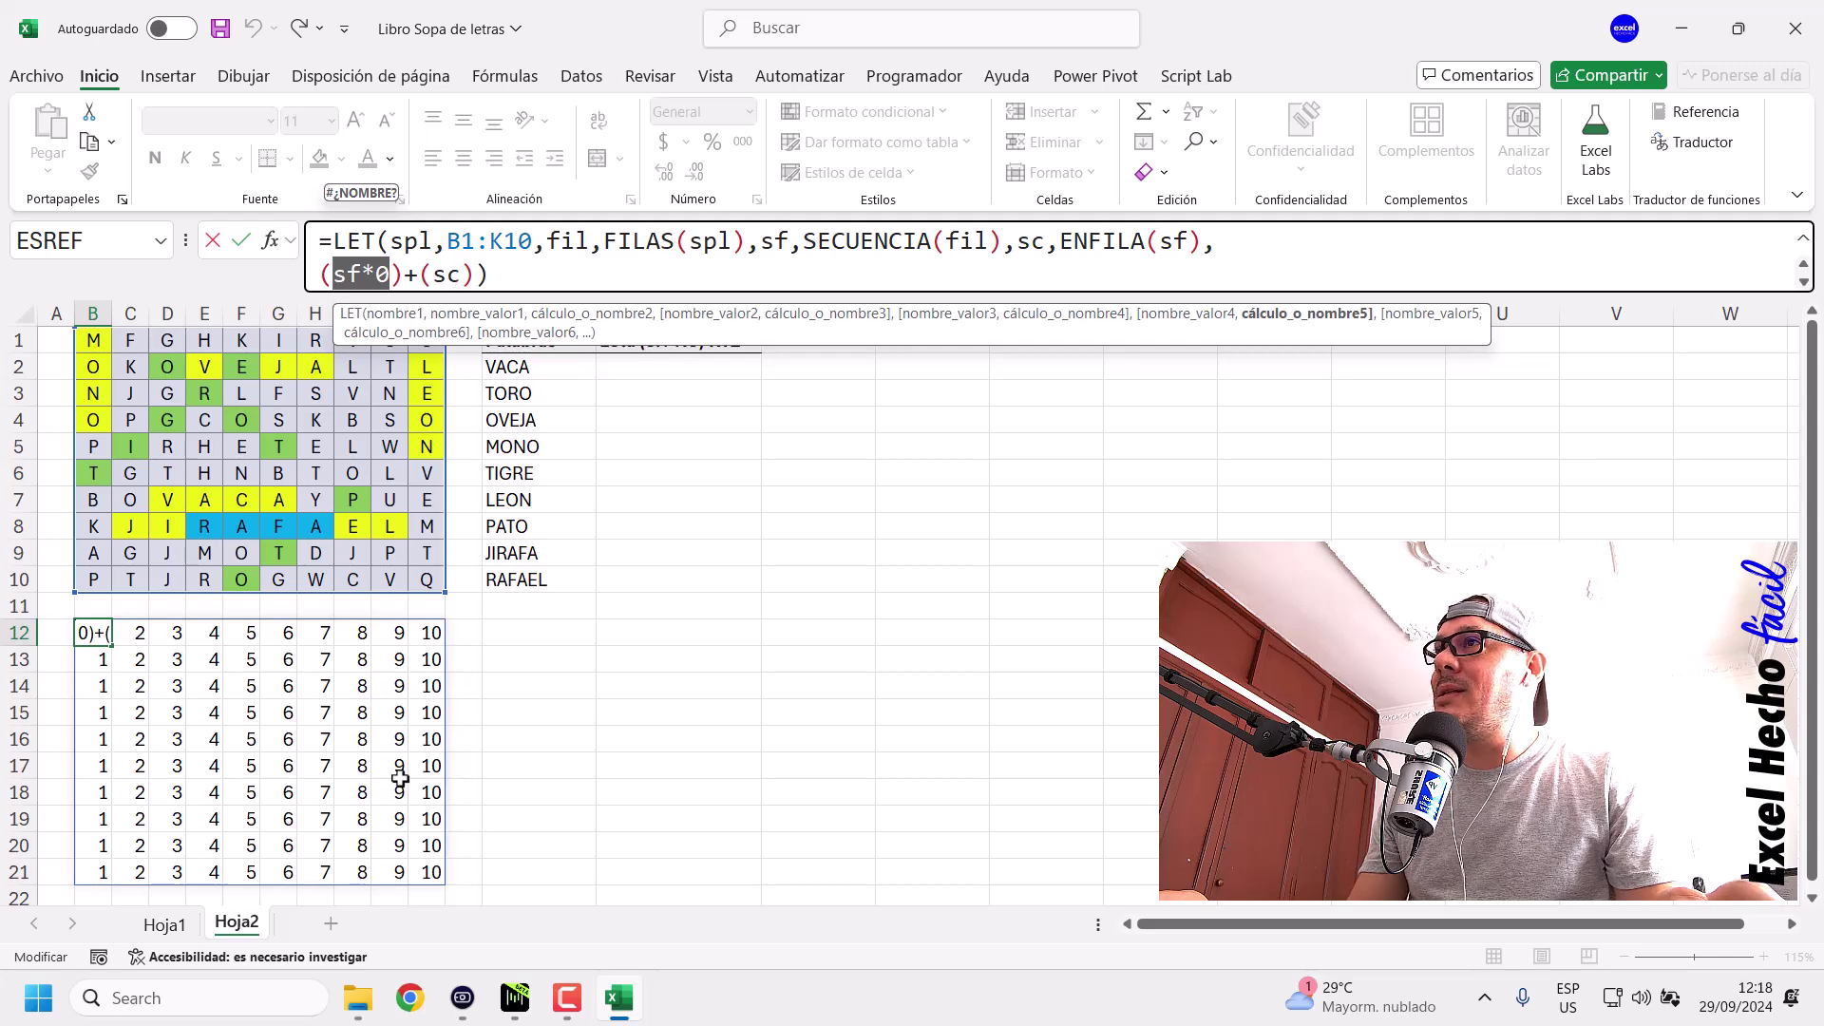
{"action": "key", "text": "Escape"}
{"action": "left_click_drag", "start_coordinate": [99, 634], "coordinate": [99, 860]}
{"action": "left_click_drag", "start_coordinate": [92, 340], "coordinate": [92, 591]}
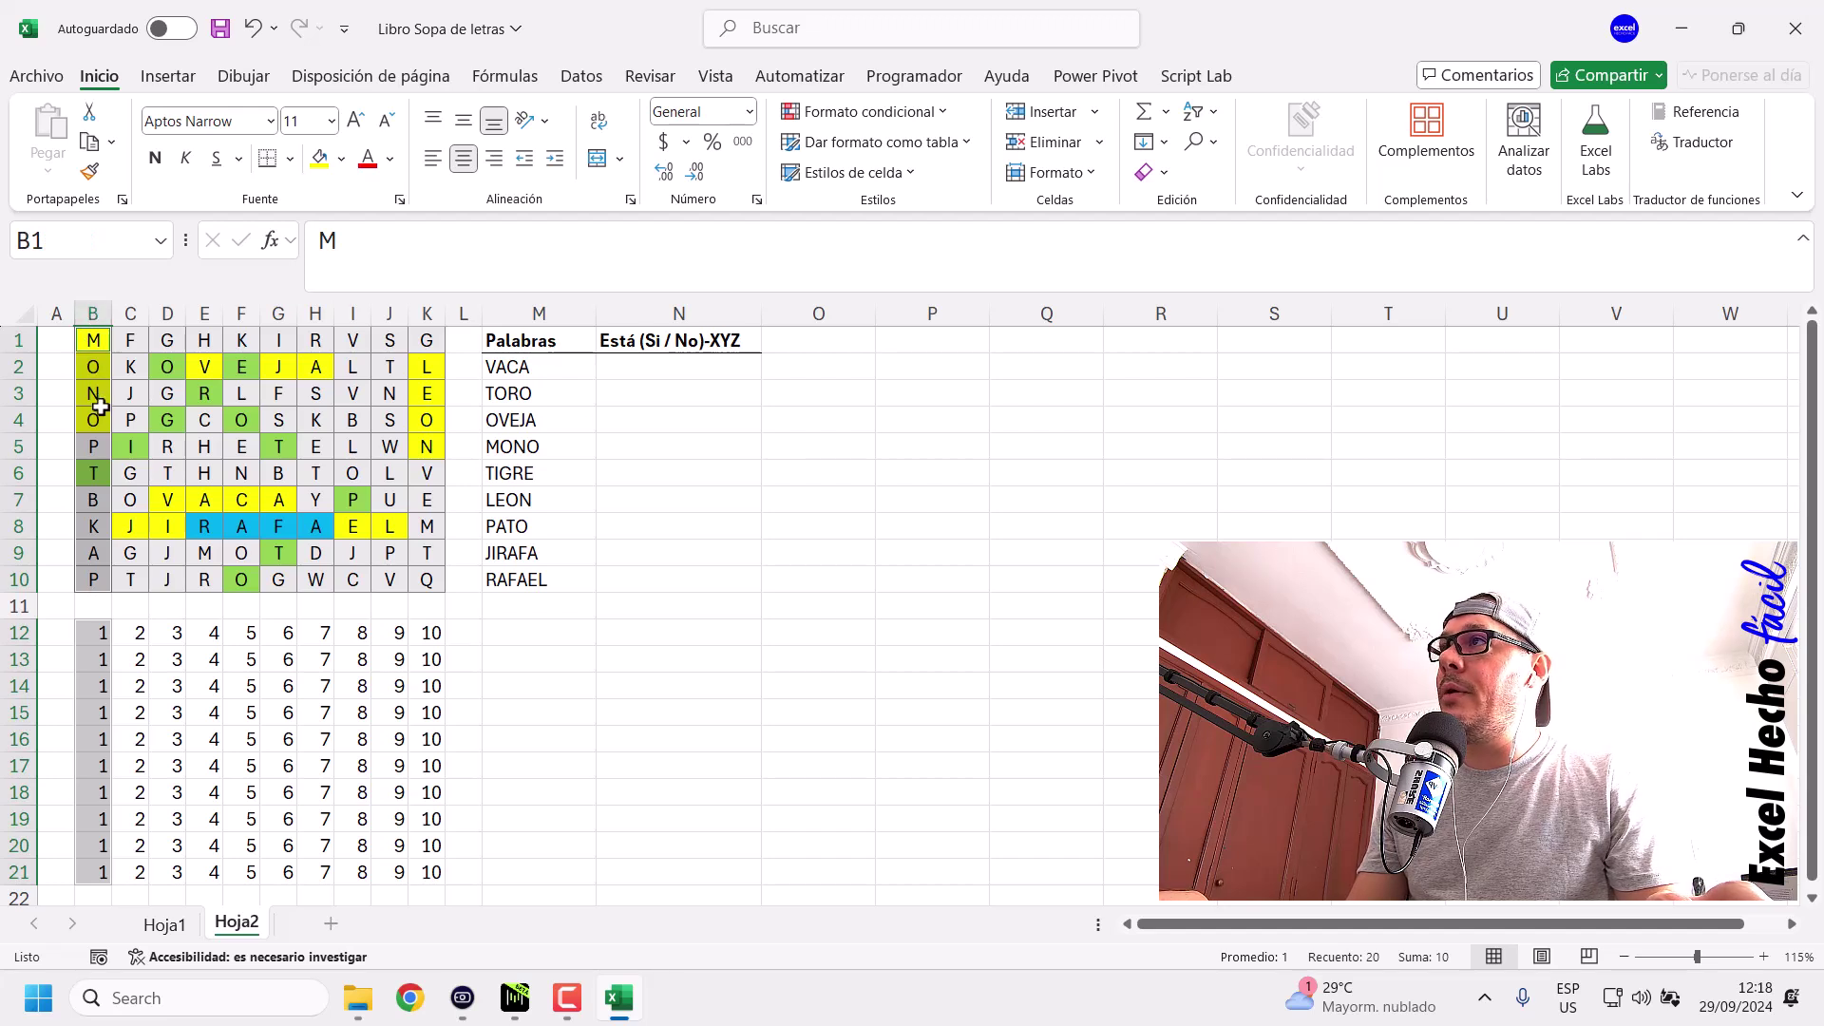
{"action": "left_click_drag", "start_coordinate": [431, 633], "coordinate": [431, 873]}
{"action": "left_click_drag", "start_coordinate": [427, 340], "coordinate": [427, 581]}
{"action": "left_click", "coordinate": [427, 340]}
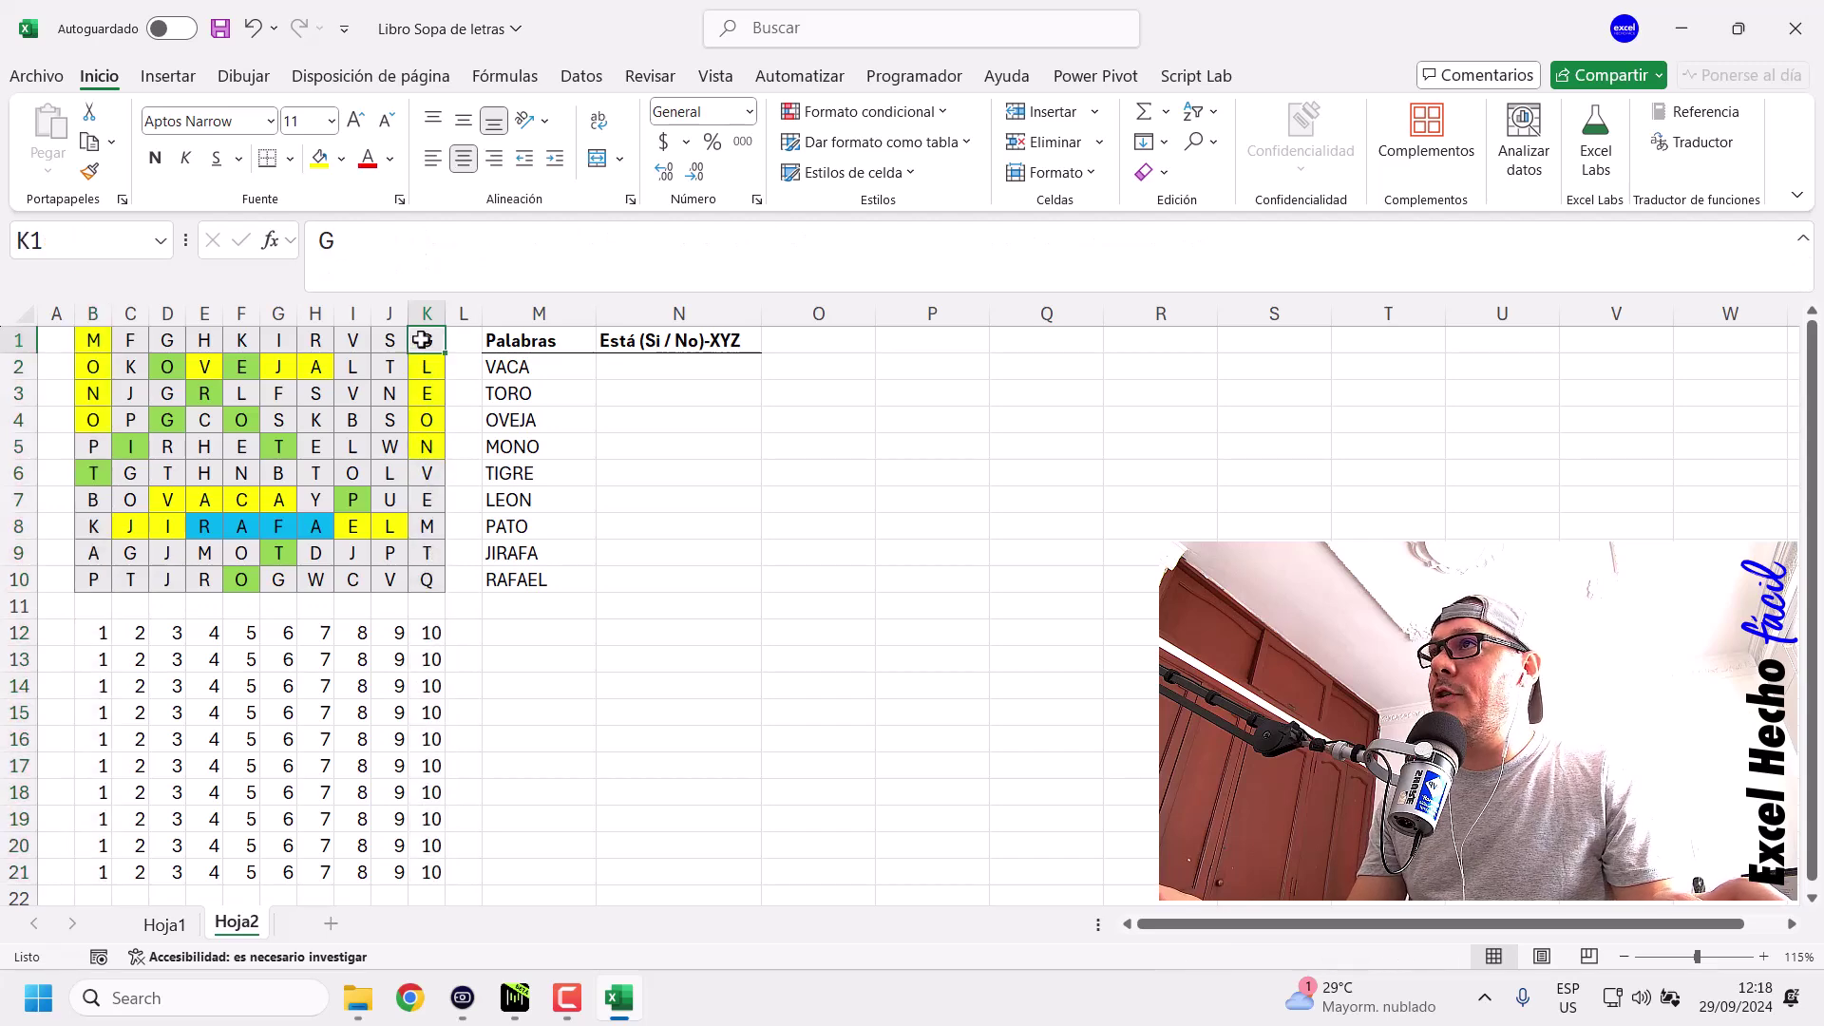
Remove *0 and replace the plus with a minus in B12's final expression, making it (sf)-(sc), and enter the formula.
{"action": "left_click", "coordinate": [99, 634]}
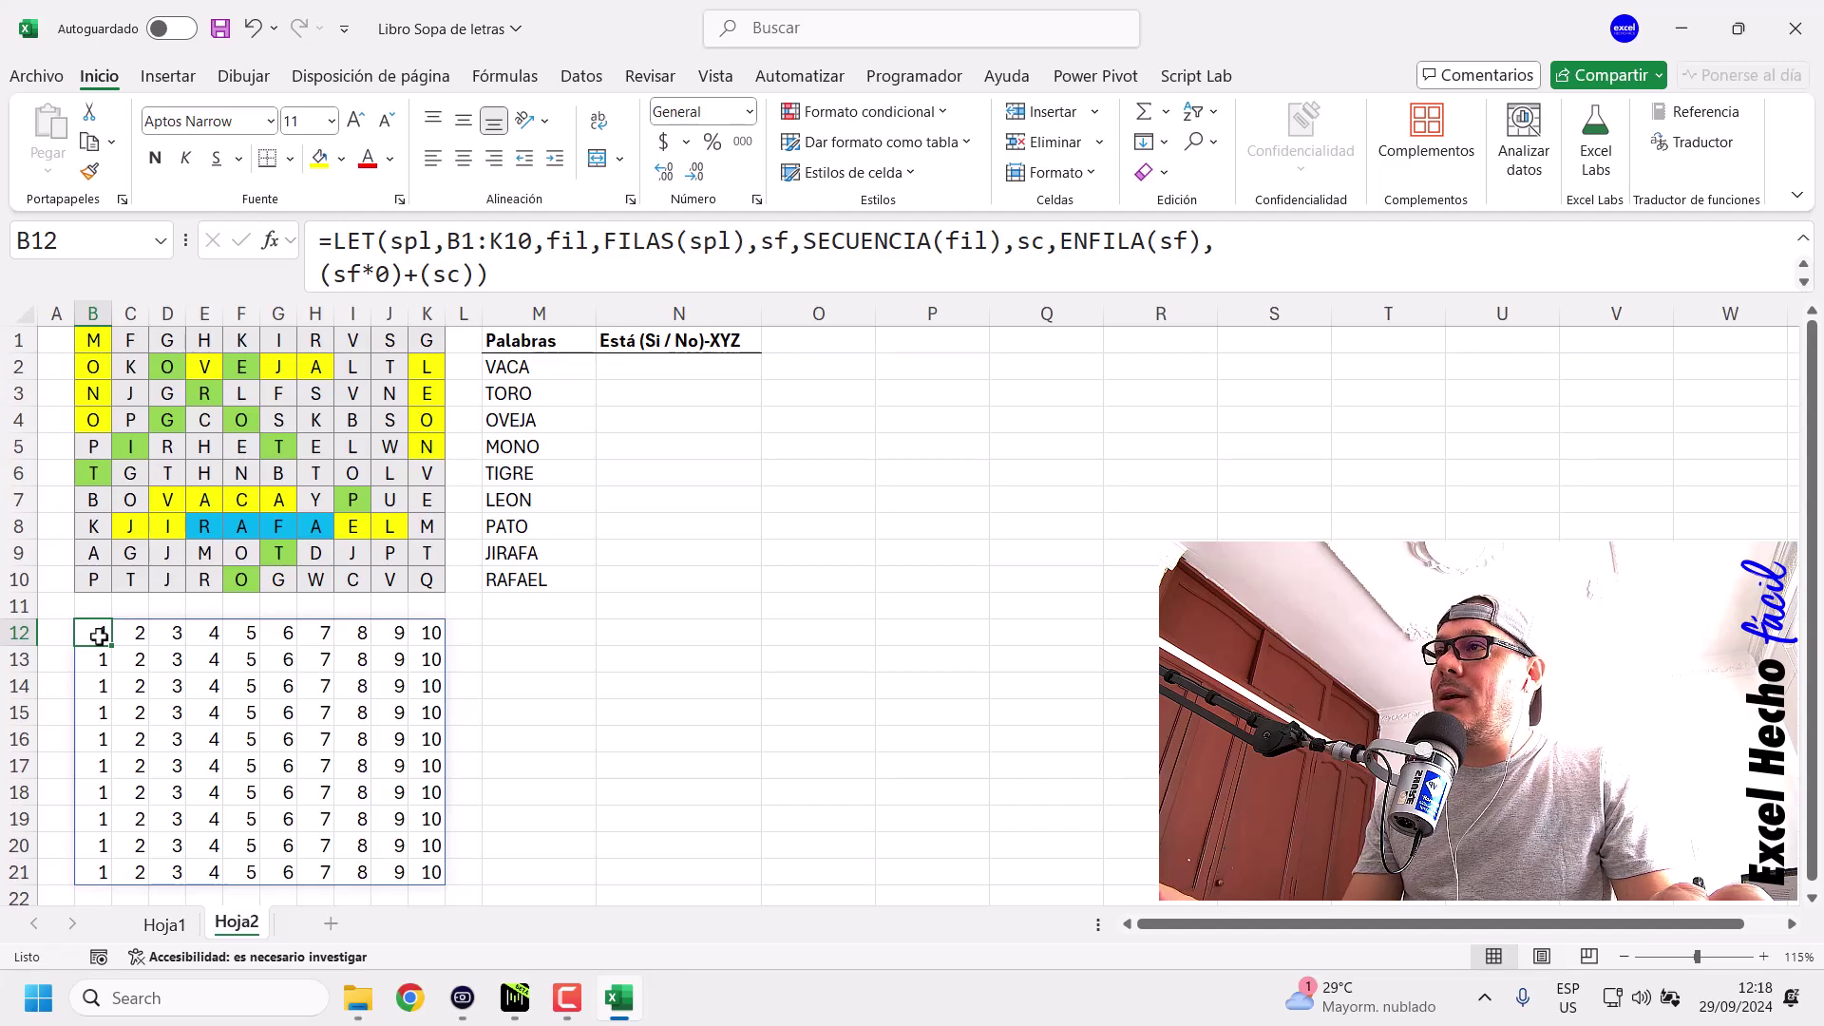
{"action": "left_click_drag", "start_coordinate": [389, 278], "coordinate": [361, 277]}
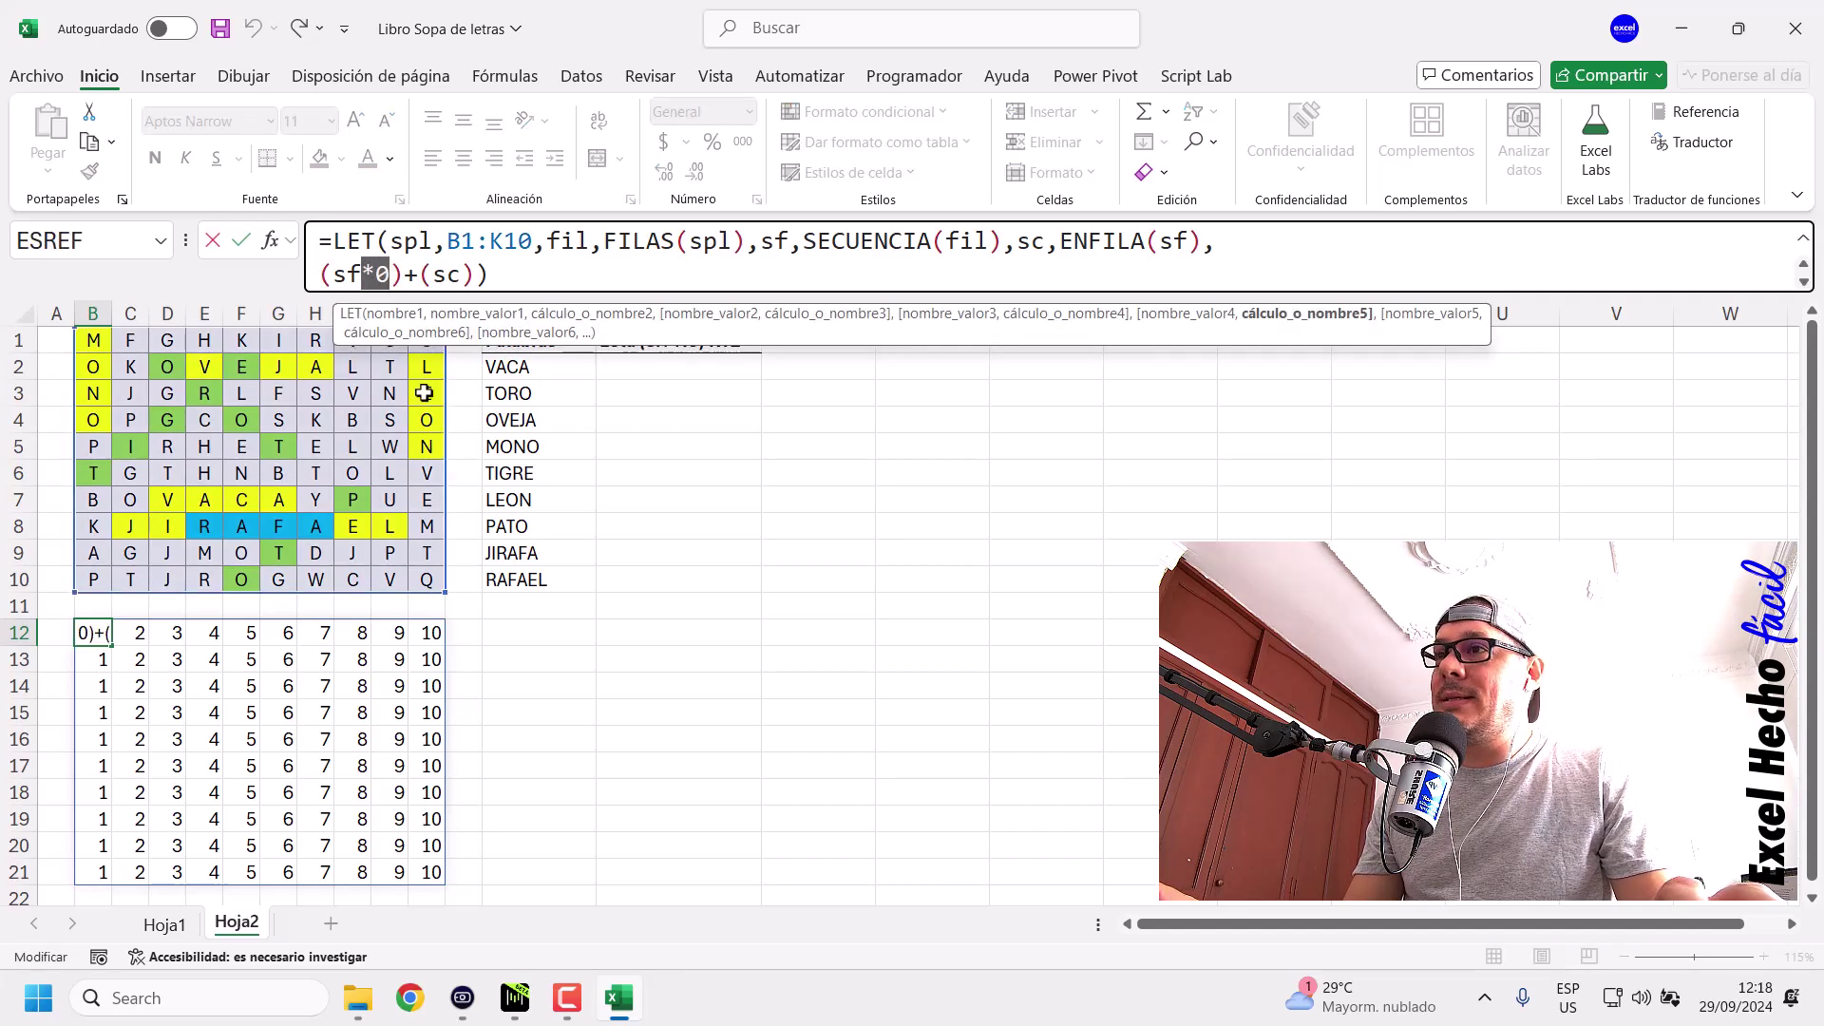
{"action": "key", "text": "Delete"}
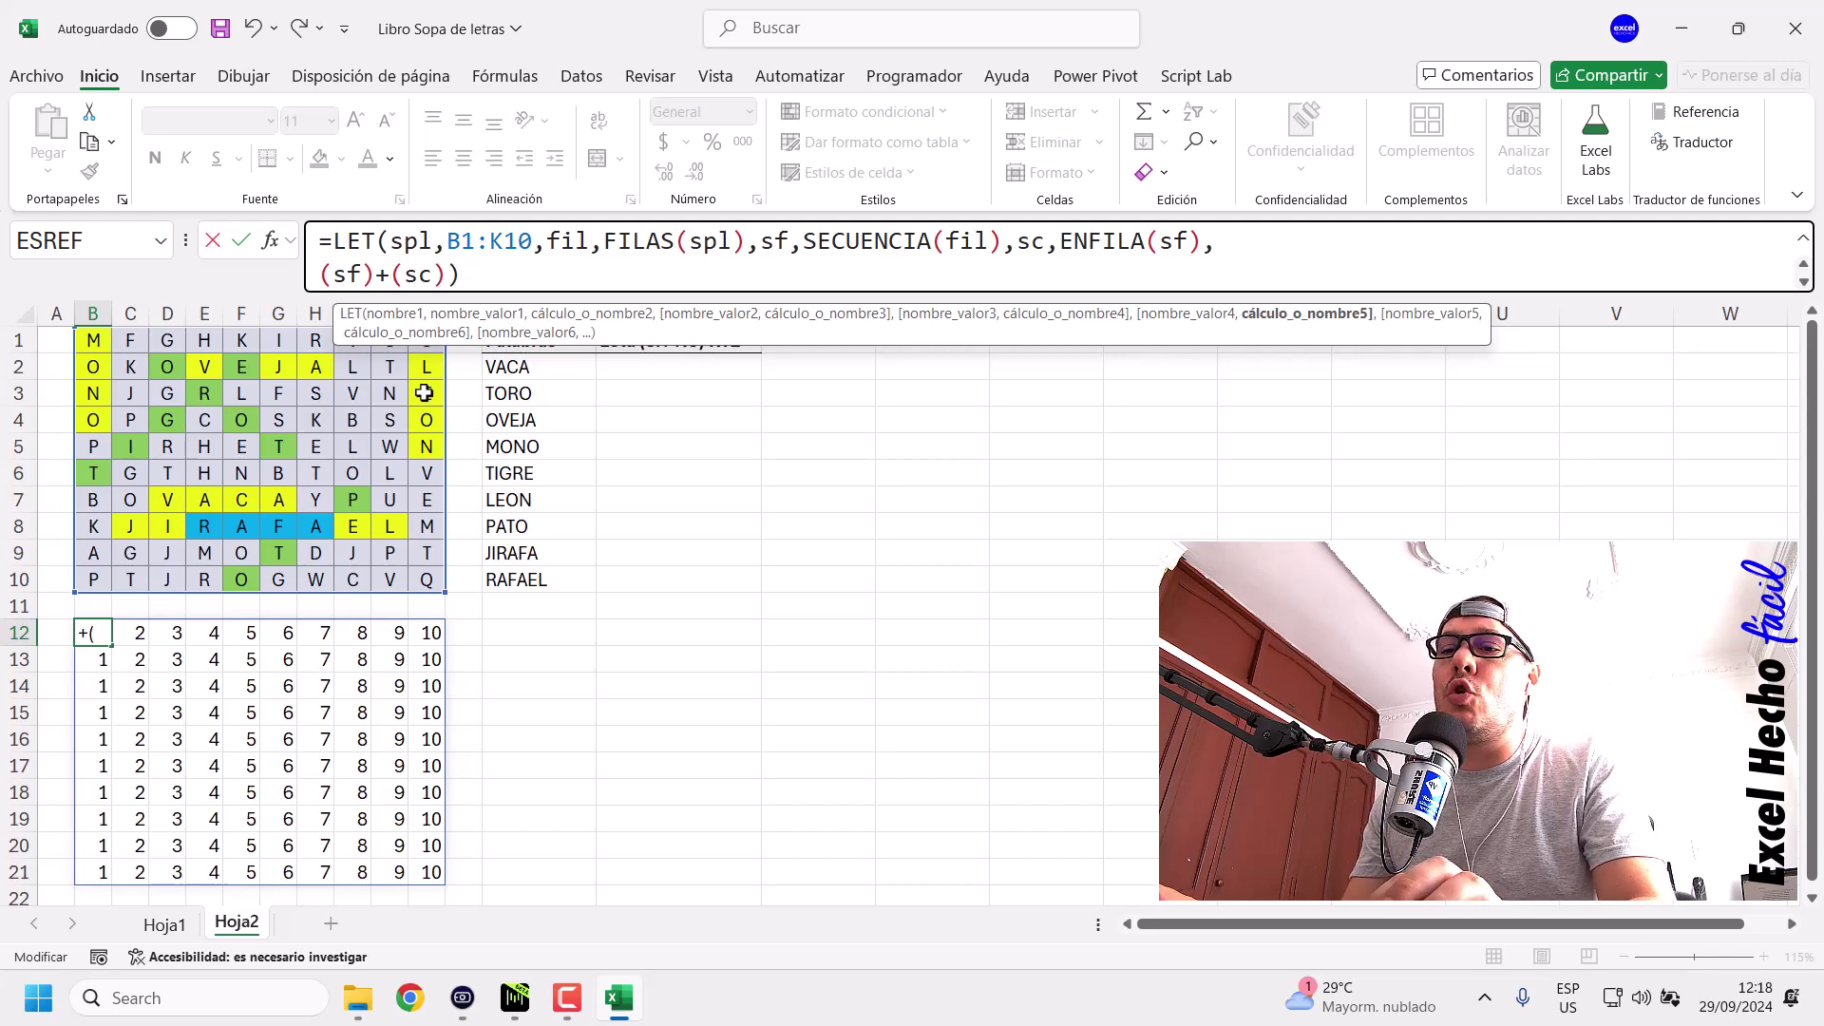
{"action": "key", "text": "Delete"}
{"action": "type", "text": "-"}
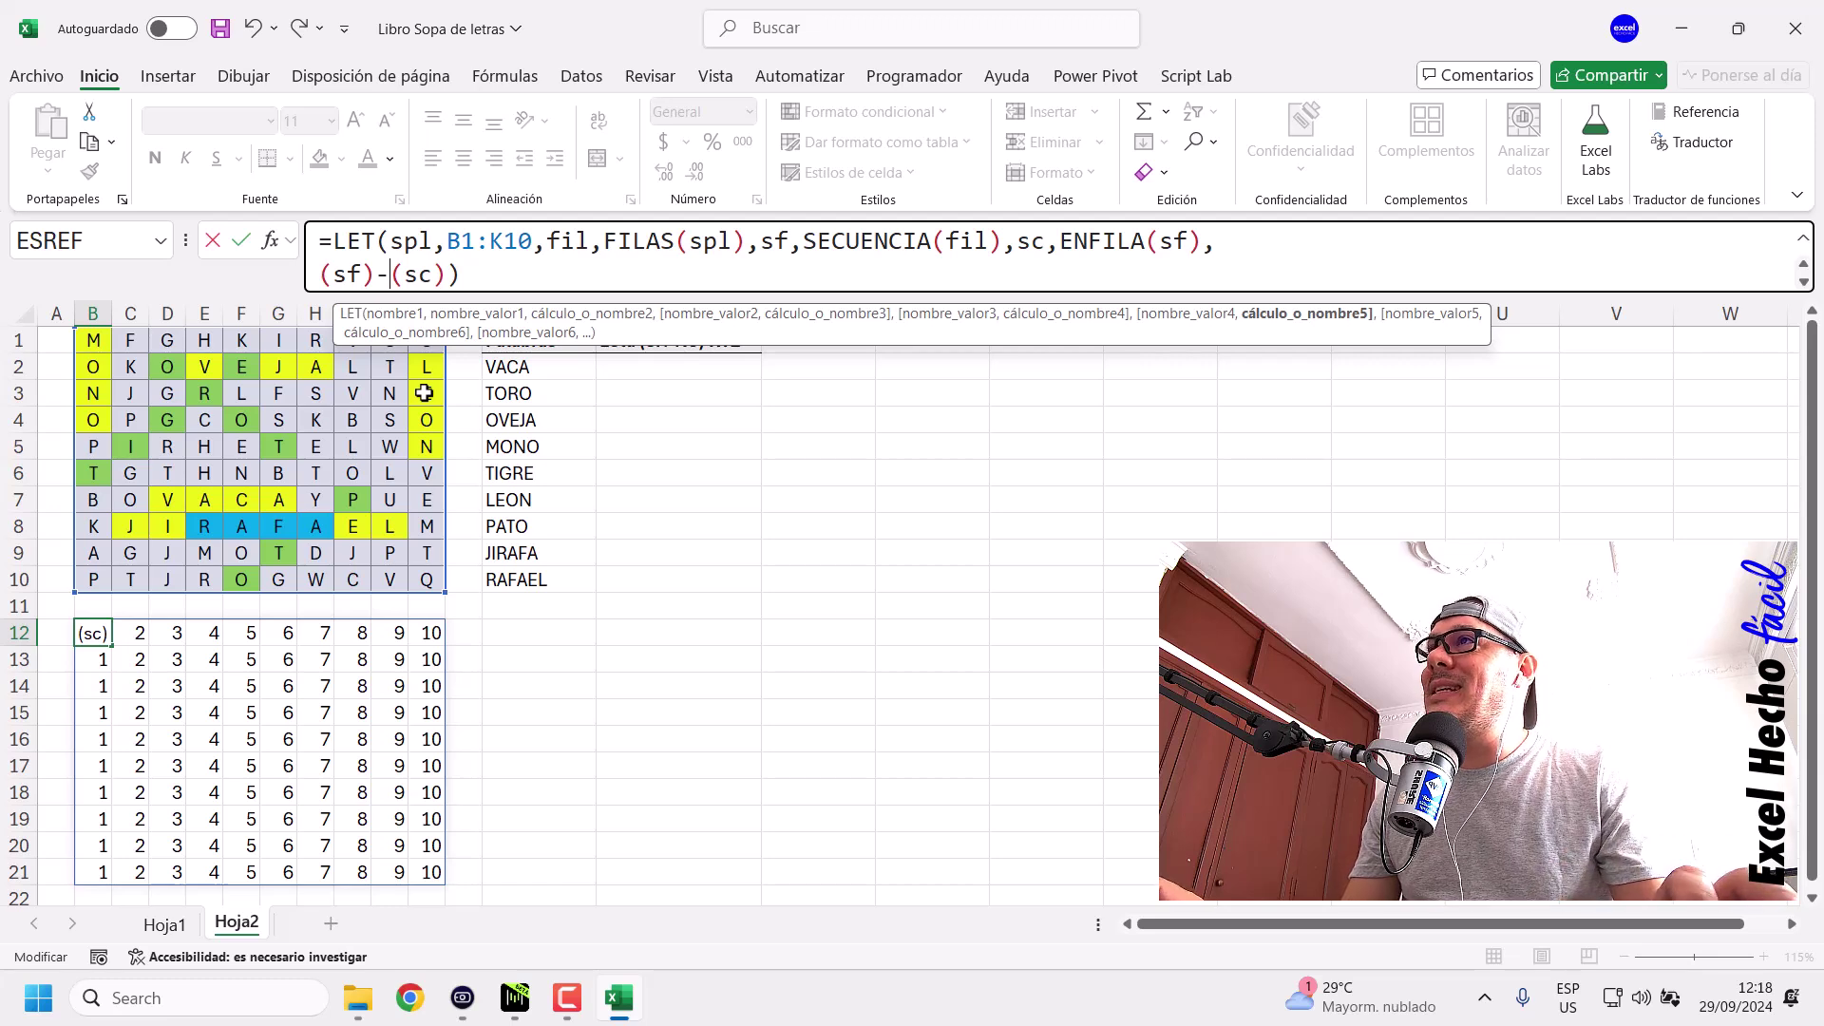
{"action": "double_click", "coordinate": [348, 275]}
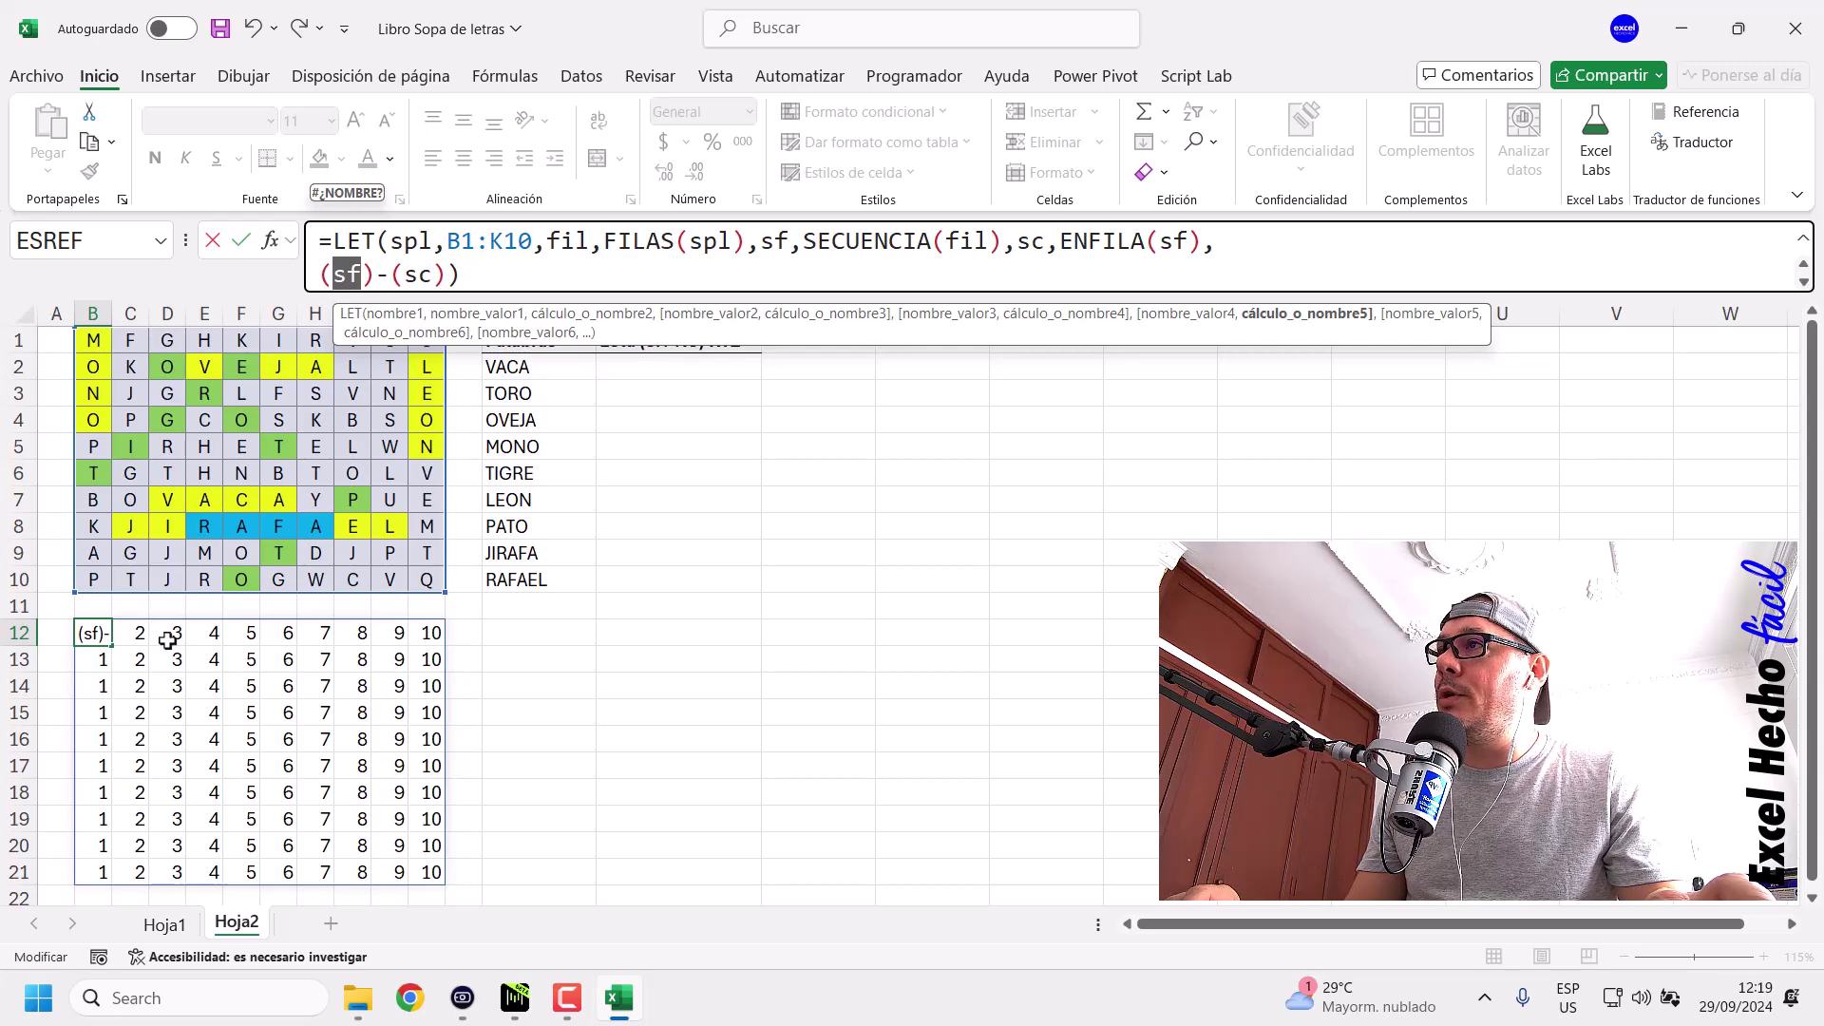
{"action": "key", "text": "ctrl+Return"}
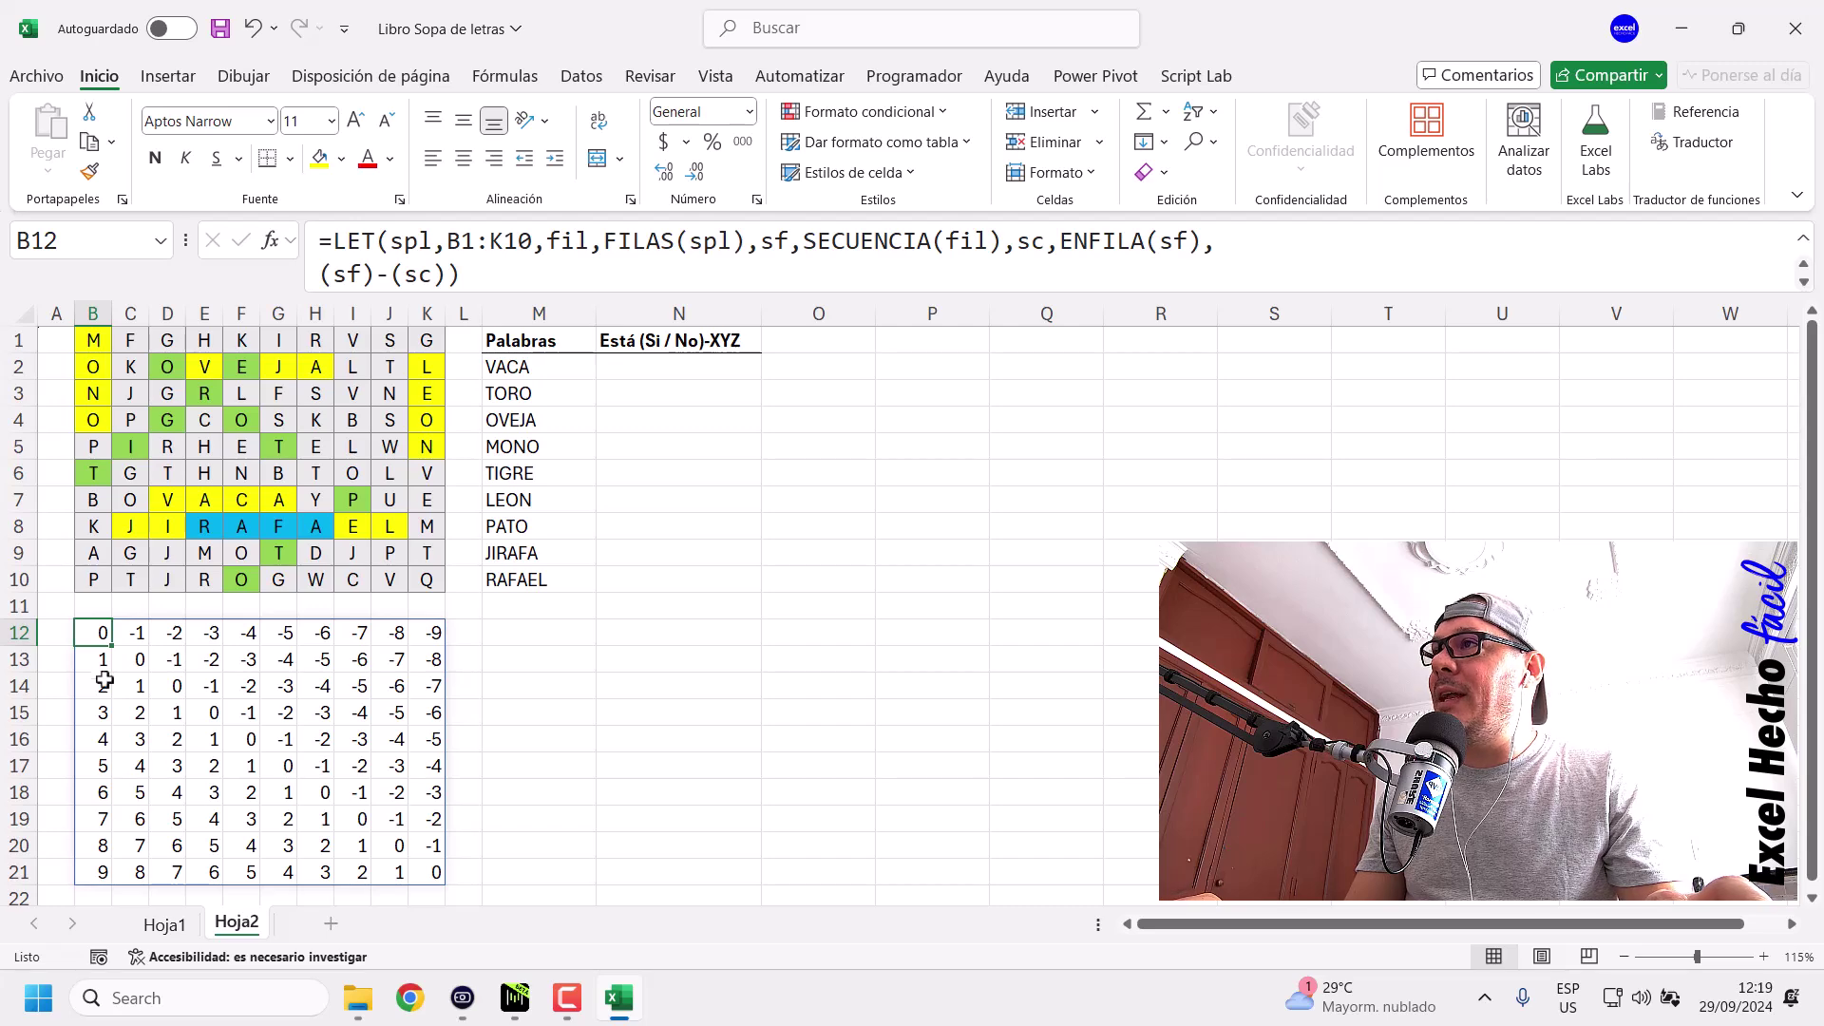
Examine the main diagonal of the sf minus sc result, cell by cell from B12 down to K21.
{"action": "left_click", "coordinate": [124, 658], "text": "ctrl"}
{"action": "left_click", "coordinate": [169, 688], "text": "ctrl"}
{"action": "left_click", "coordinate": [206, 712], "text": "ctrl"}
{"action": "left_click", "coordinate": [245, 741], "text": "ctrl"}
{"action": "left_click", "coordinate": [282, 767], "text": "ctrl"}
{"action": "left_click", "coordinate": [320, 794], "text": "ctrl"}
{"action": "left_click", "coordinate": [357, 821], "text": "ctrl"}
{"action": "left_click", "coordinate": [395, 850], "text": "ctrl"}
{"action": "left_click", "coordinate": [429, 872], "text": "ctrl"}
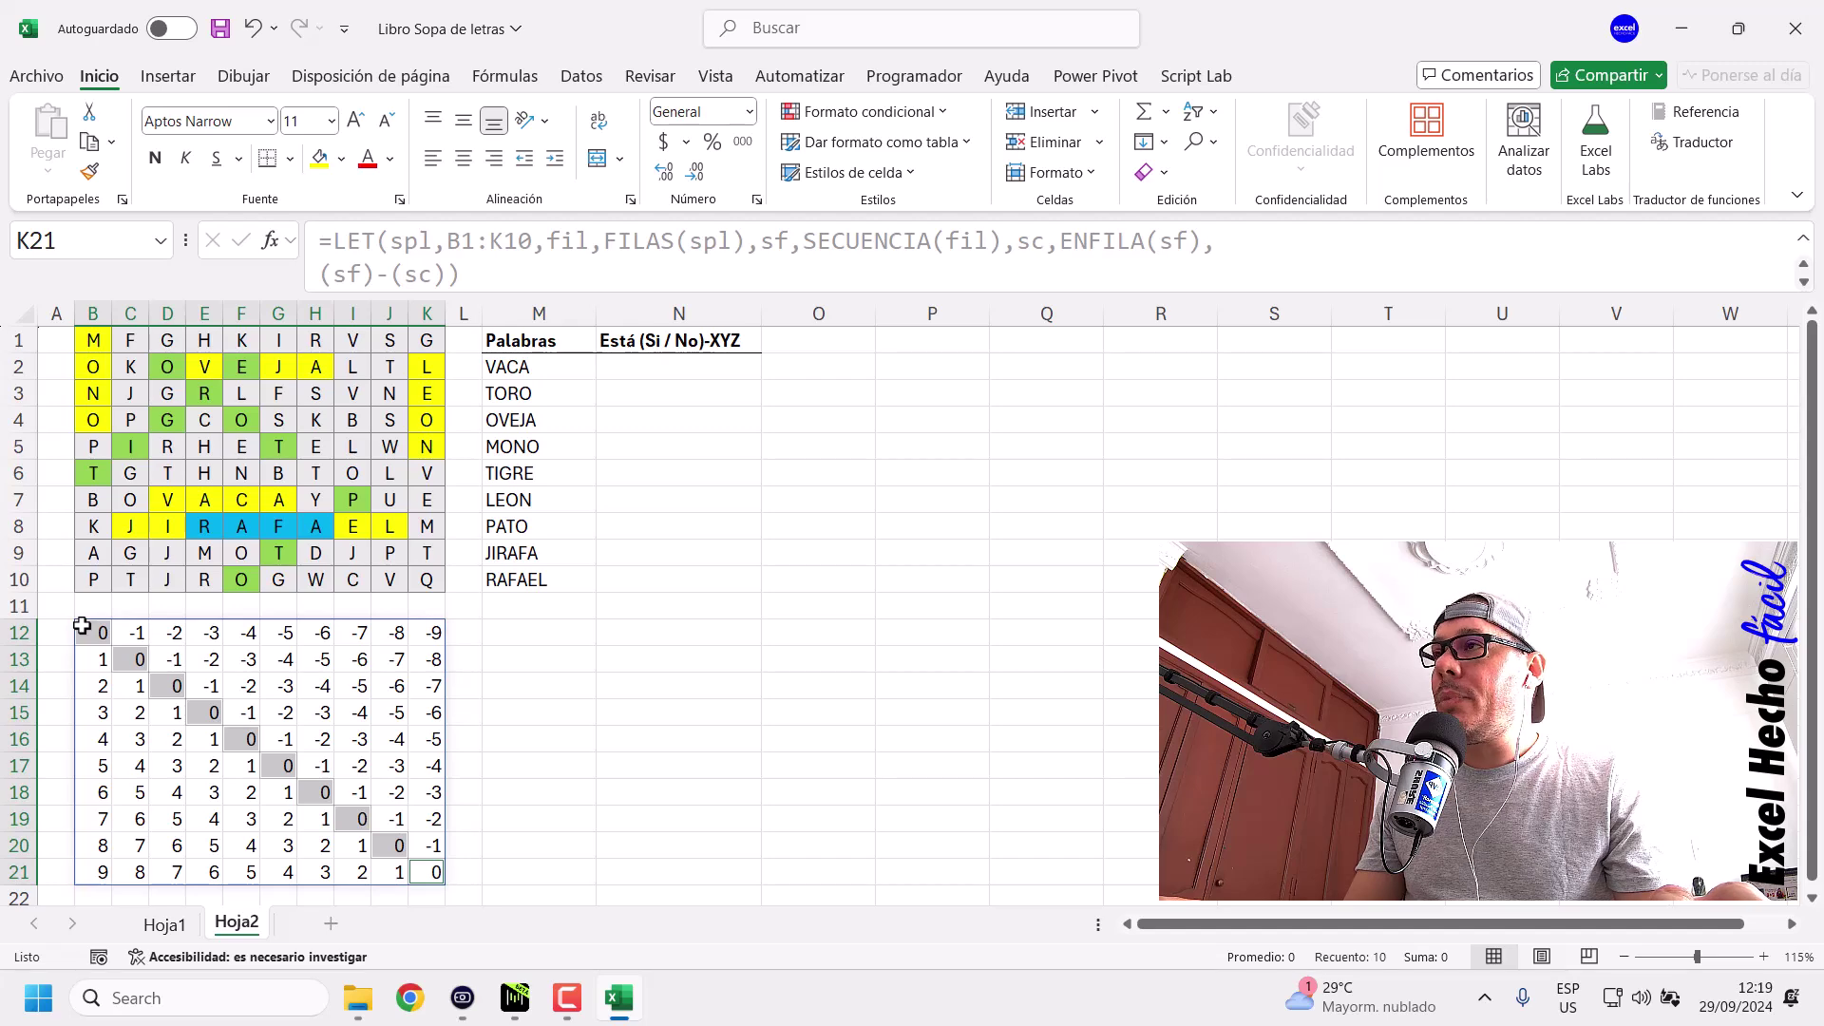
Examine the adjacent diagonal of the subtraction result, from C12 down to K20.
{"action": "left_click", "coordinate": [136, 630]}
{"action": "left_click", "coordinate": [173, 660], "text": "ctrl"}
{"action": "left_click", "coordinate": [210, 686], "text": "ctrl"}
{"action": "left_click", "coordinate": [247, 712], "text": "ctrl"}
{"action": "left_click", "coordinate": [284, 739], "text": "ctrl"}
{"action": "left_click", "coordinate": [321, 766], "text": "ctrl"}
{"action": "left_click", "coordinate": [359, 793], "text": "ctrl"}
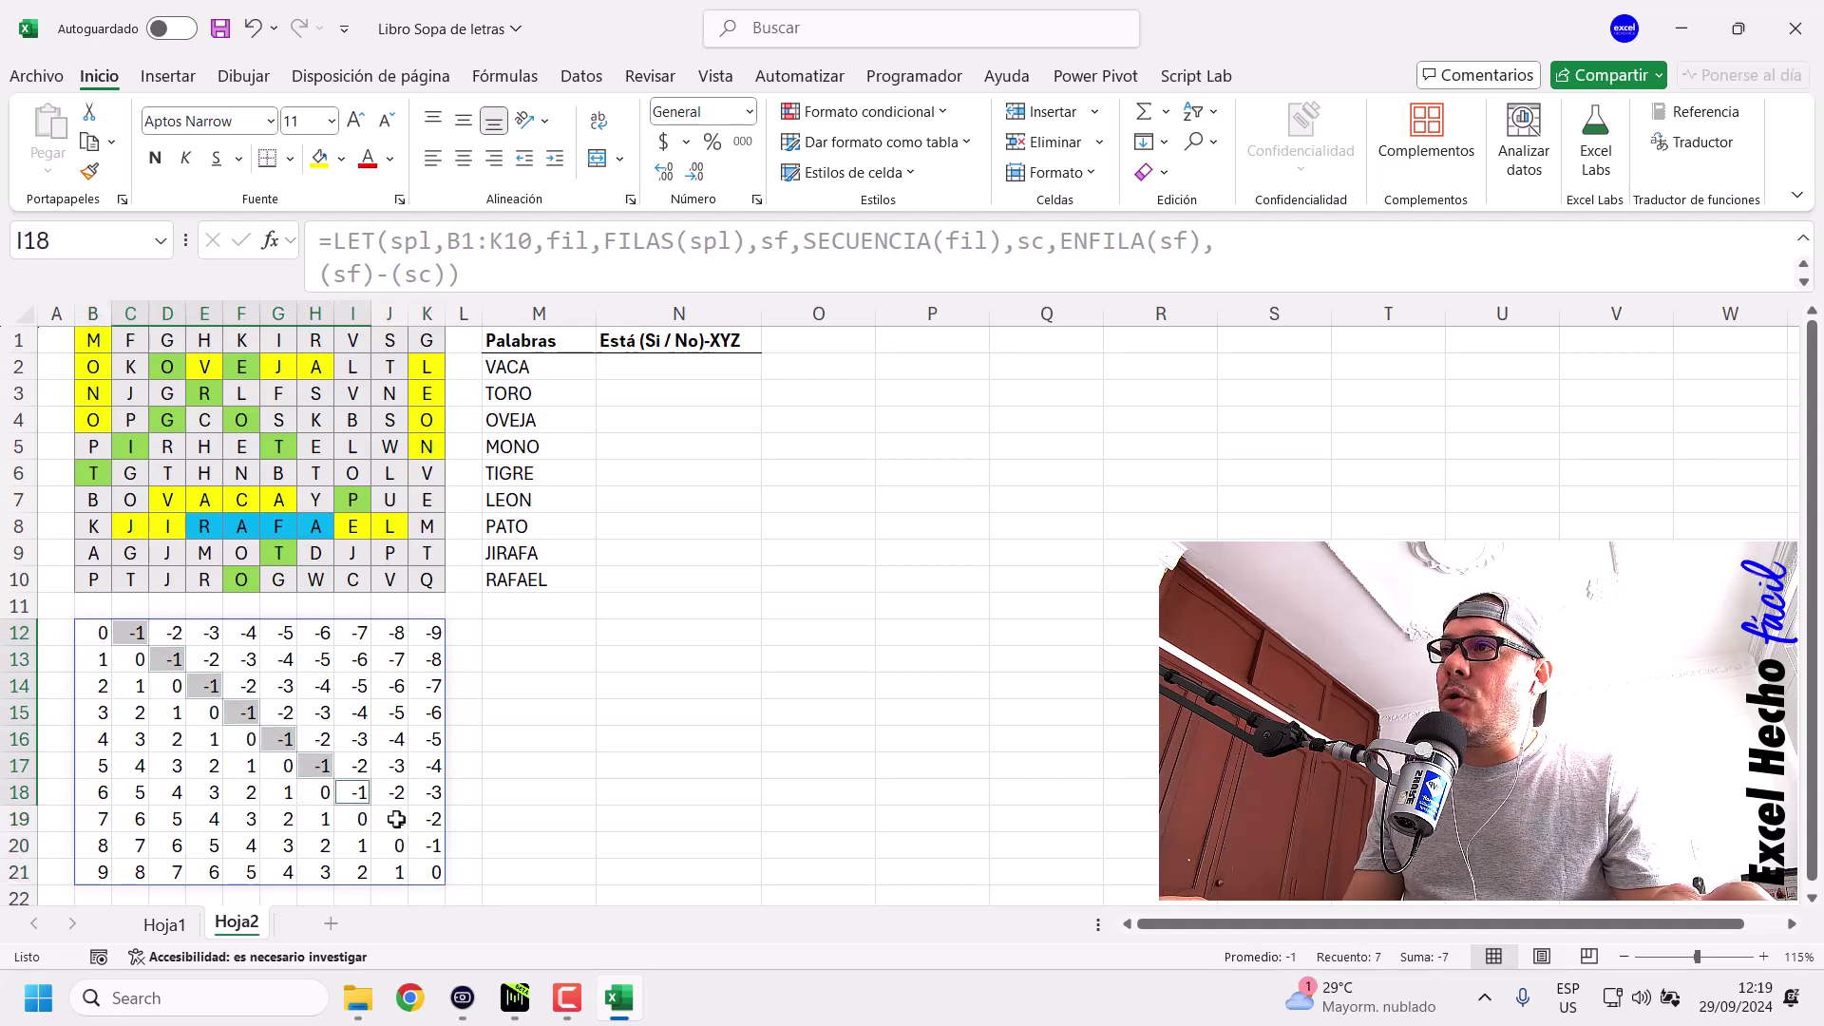
{"action": "left_click", "coordinate": [396, 818], "text": "ctrl"}
{"action": "left_click", "coordinate": [432, 845], "text": "ctrl"}
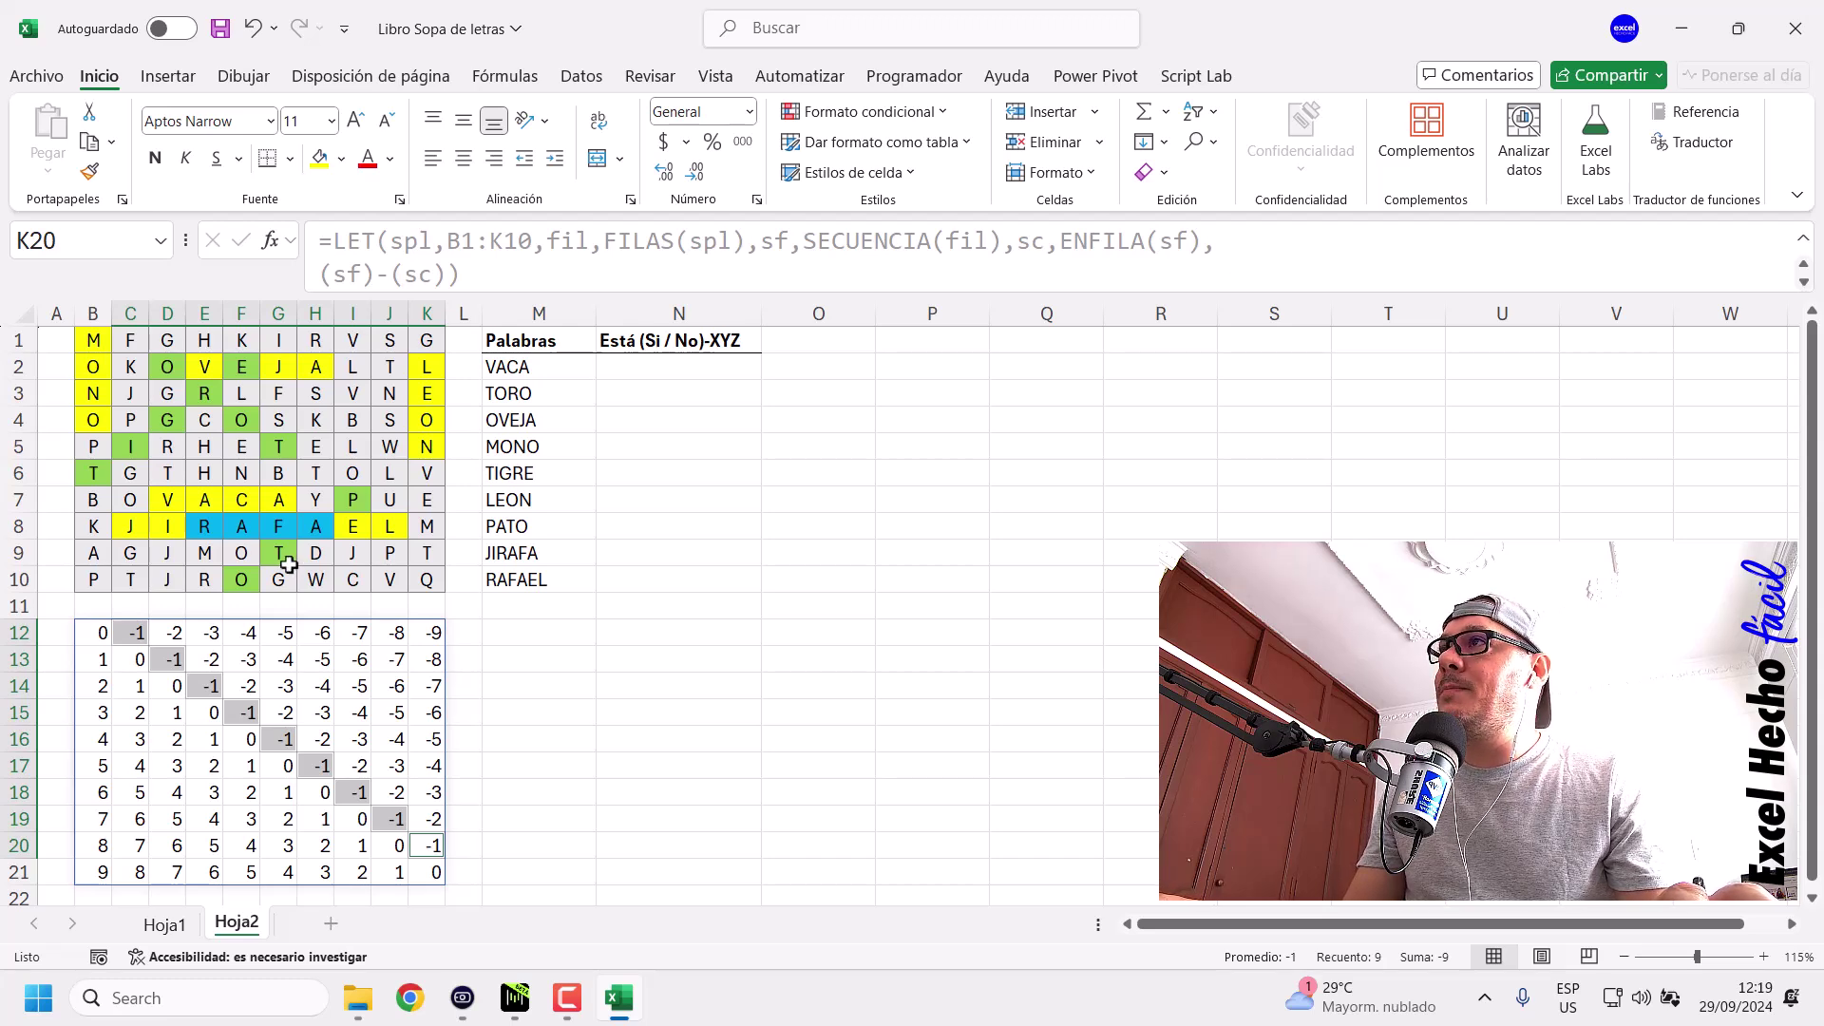
Compare the diagonal C12 to K20 with the matching letter grid diagonal from C1 down to K9.
{"action": "left_click", "coordinate": [133, 342], "text": "ctrl"}
{"action": "left_click", "coordinate": [177, 374], "text": "ctrl"}
{"action": "left_click", "coordinate": [204, 394], "text": "ctrl"}
{"action": "left_click", "coordinate": [278, 420], "text": "ctrl"}
{"action": "left_click", "coordinate": [242, 421], "text": "ctrl"}
{"action": "left_click", "coordinate": [279, 420], "text": "ctrl"}
{"action": "left_click", "coordinate": [278, 447], "text": "ctrl"}
{"action": "left_click", "coordinate": [316, 473], "text": "ctrl"}
{"action": "left_click", "coordinate": [353, 500], "text": "ctrl"}
{"action": "left_click", "coordinate": [397, 528], "text": "ctrl"}
{"action": "left_click", "coordinate": [427, 555], "text": "ctrl"}
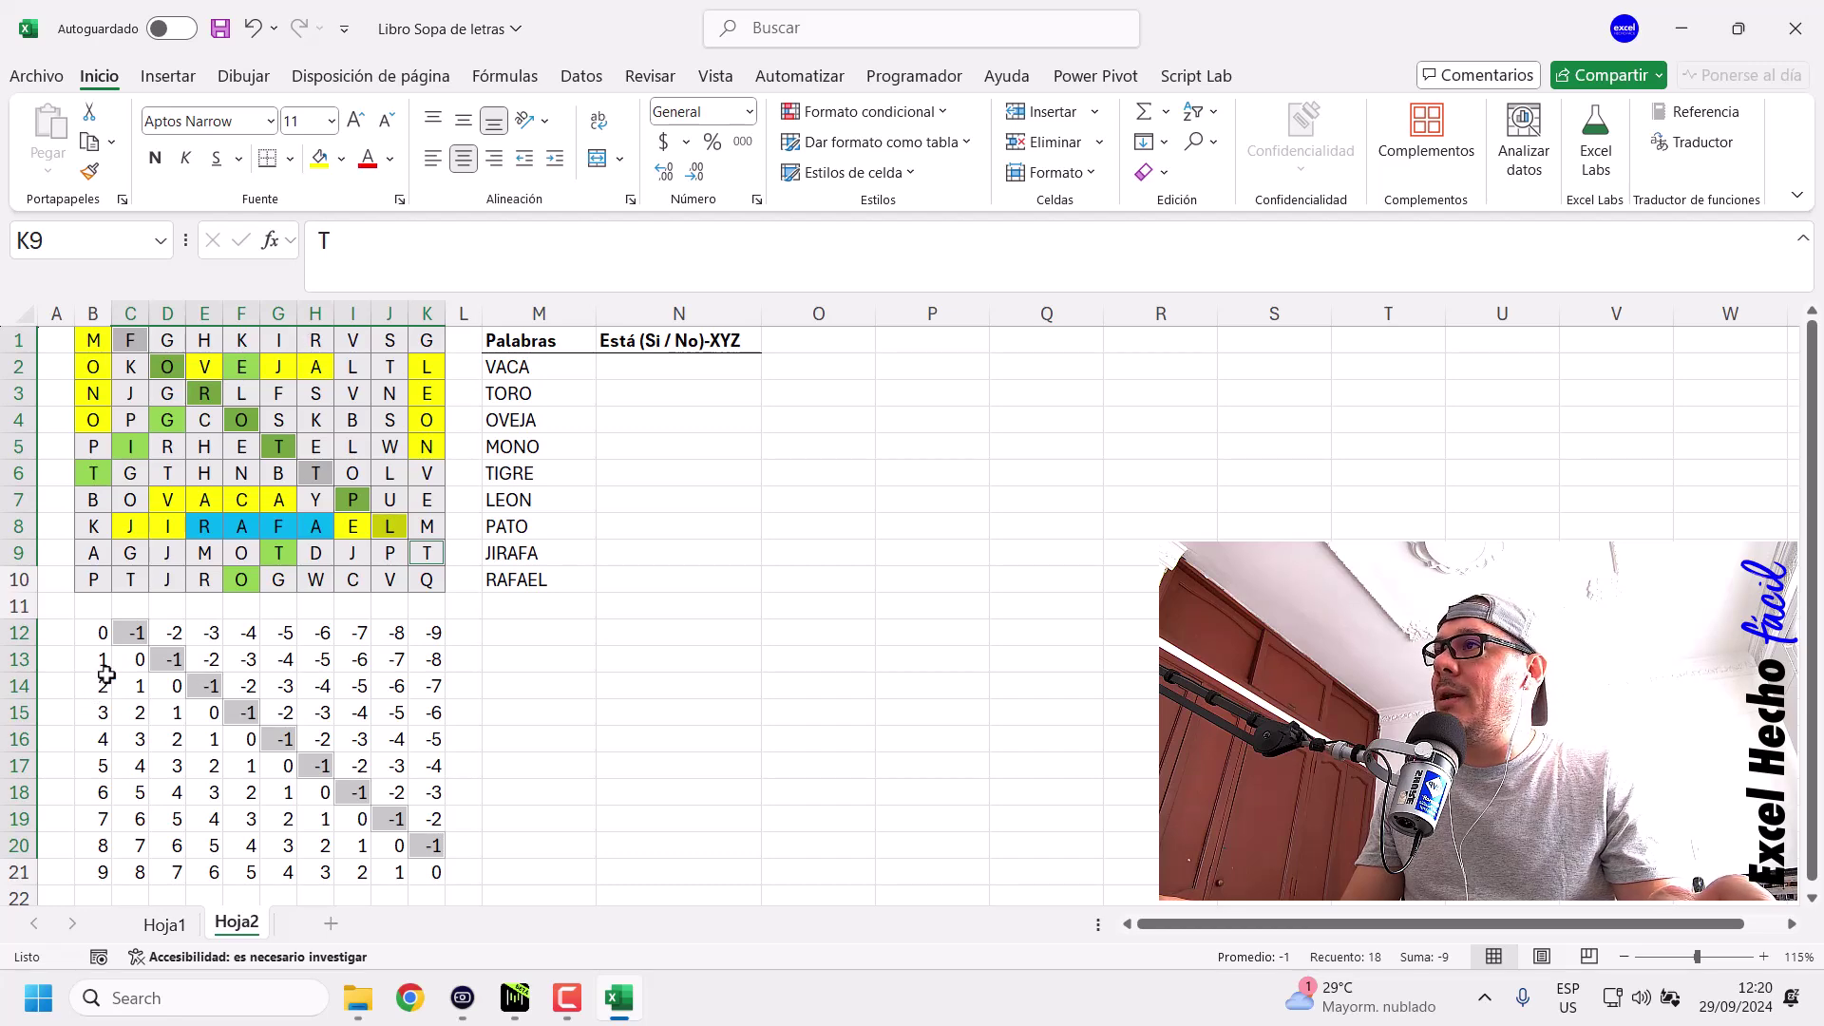
{"action": "left_click", "coordinate": [338, 731]}
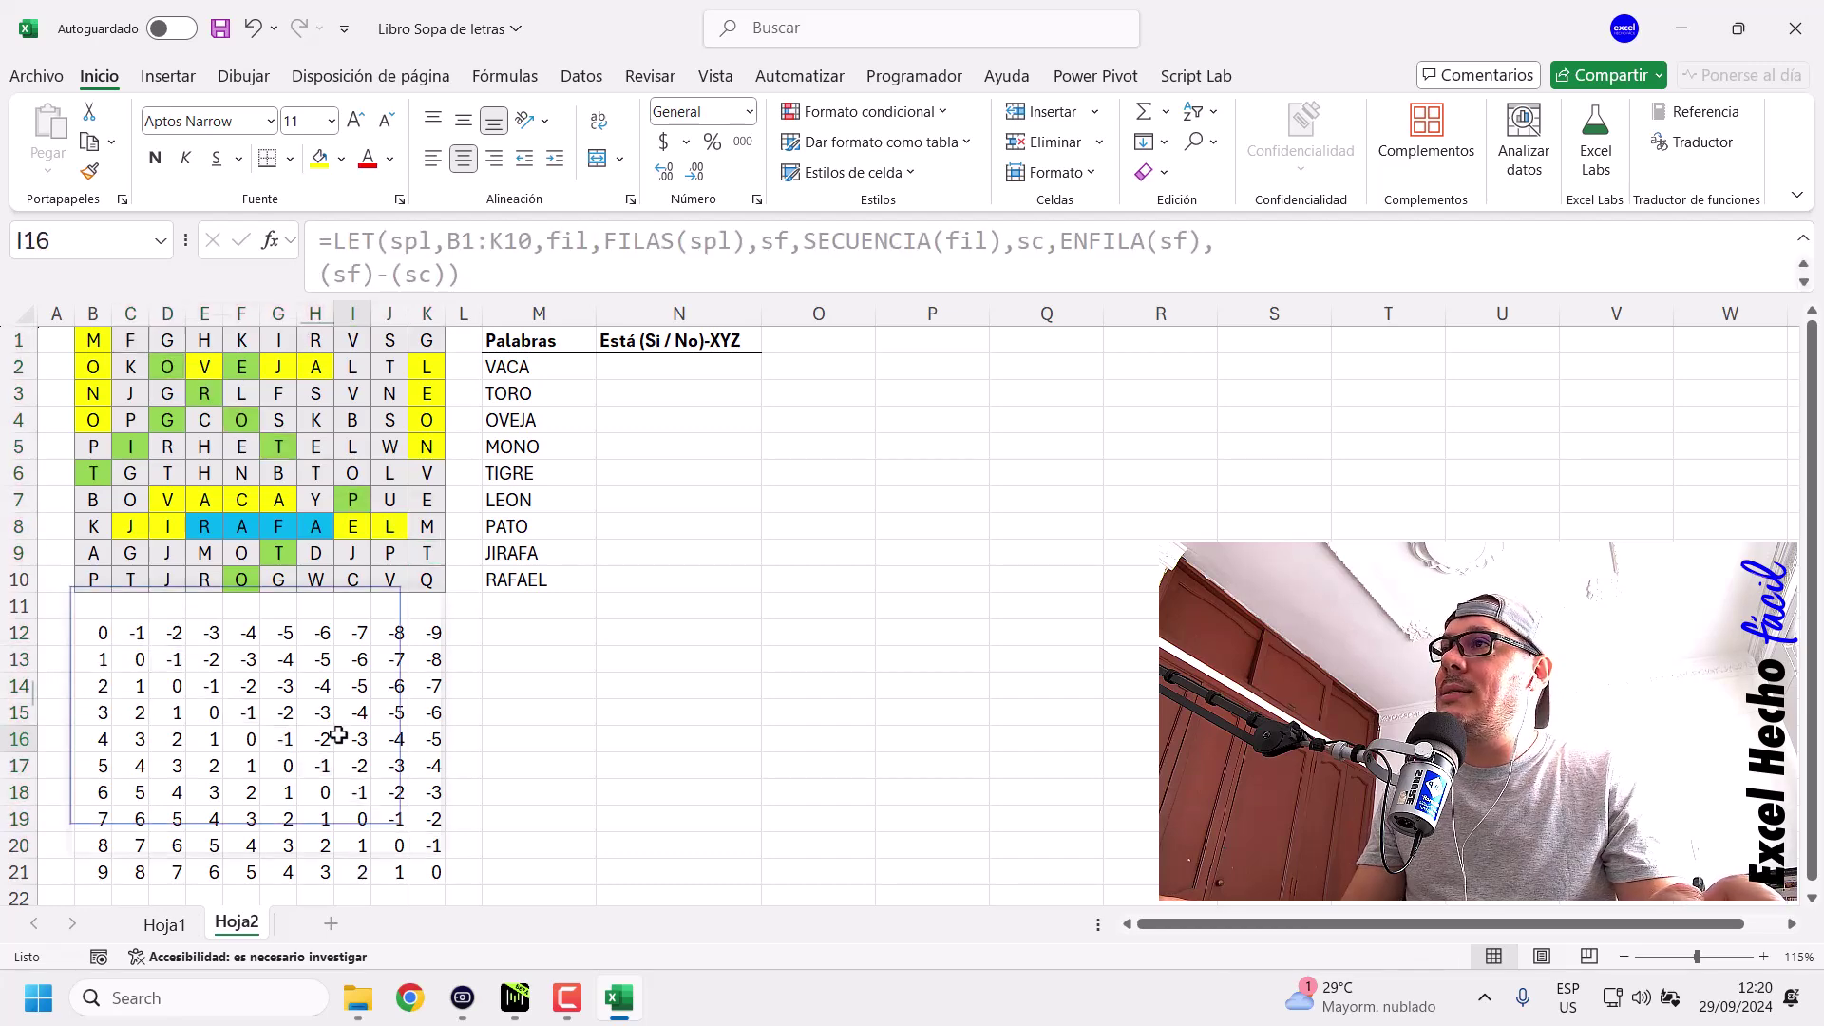
Replace the minus with a plus in B12's final expression, making it (sf)+(sc), and enter the formula.
{"action": "left_click", "coordinate": [99, 634]}
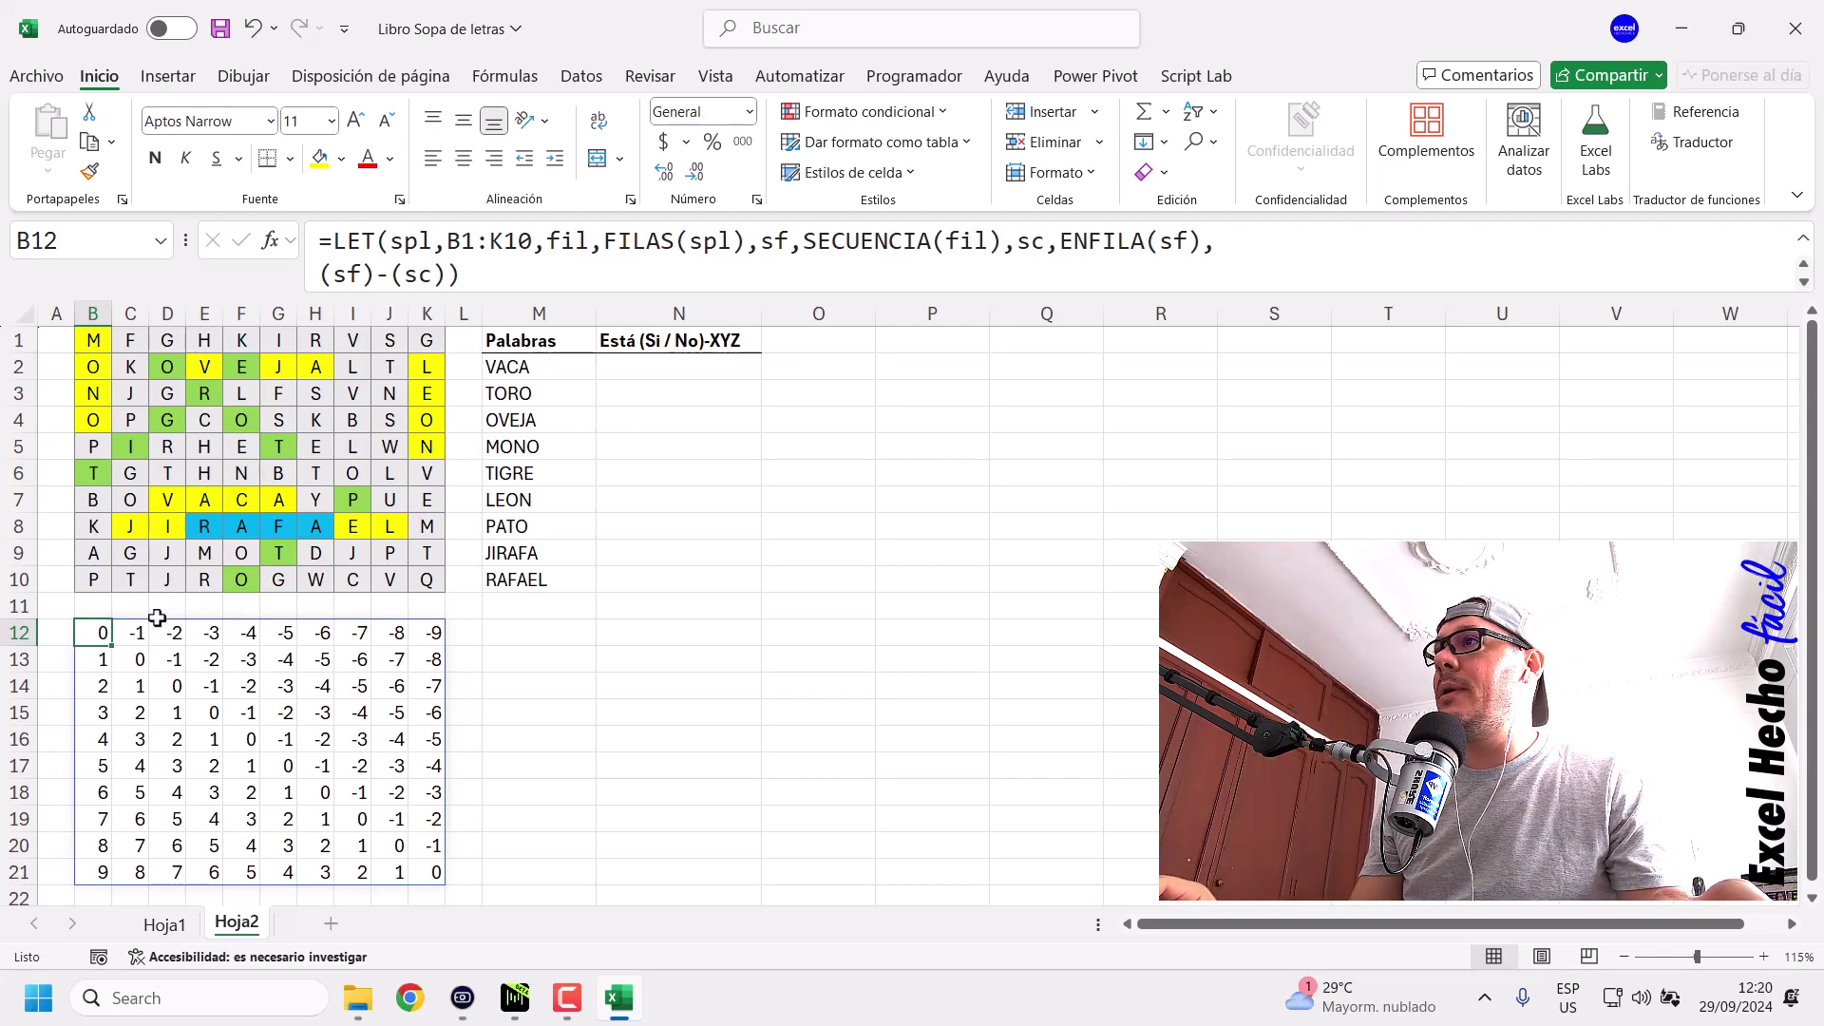
{"action": "double_click", "coordinate": [372, 274]}
{"action": "type", "text": "+"}
{"action": "key", "text": "Return"}
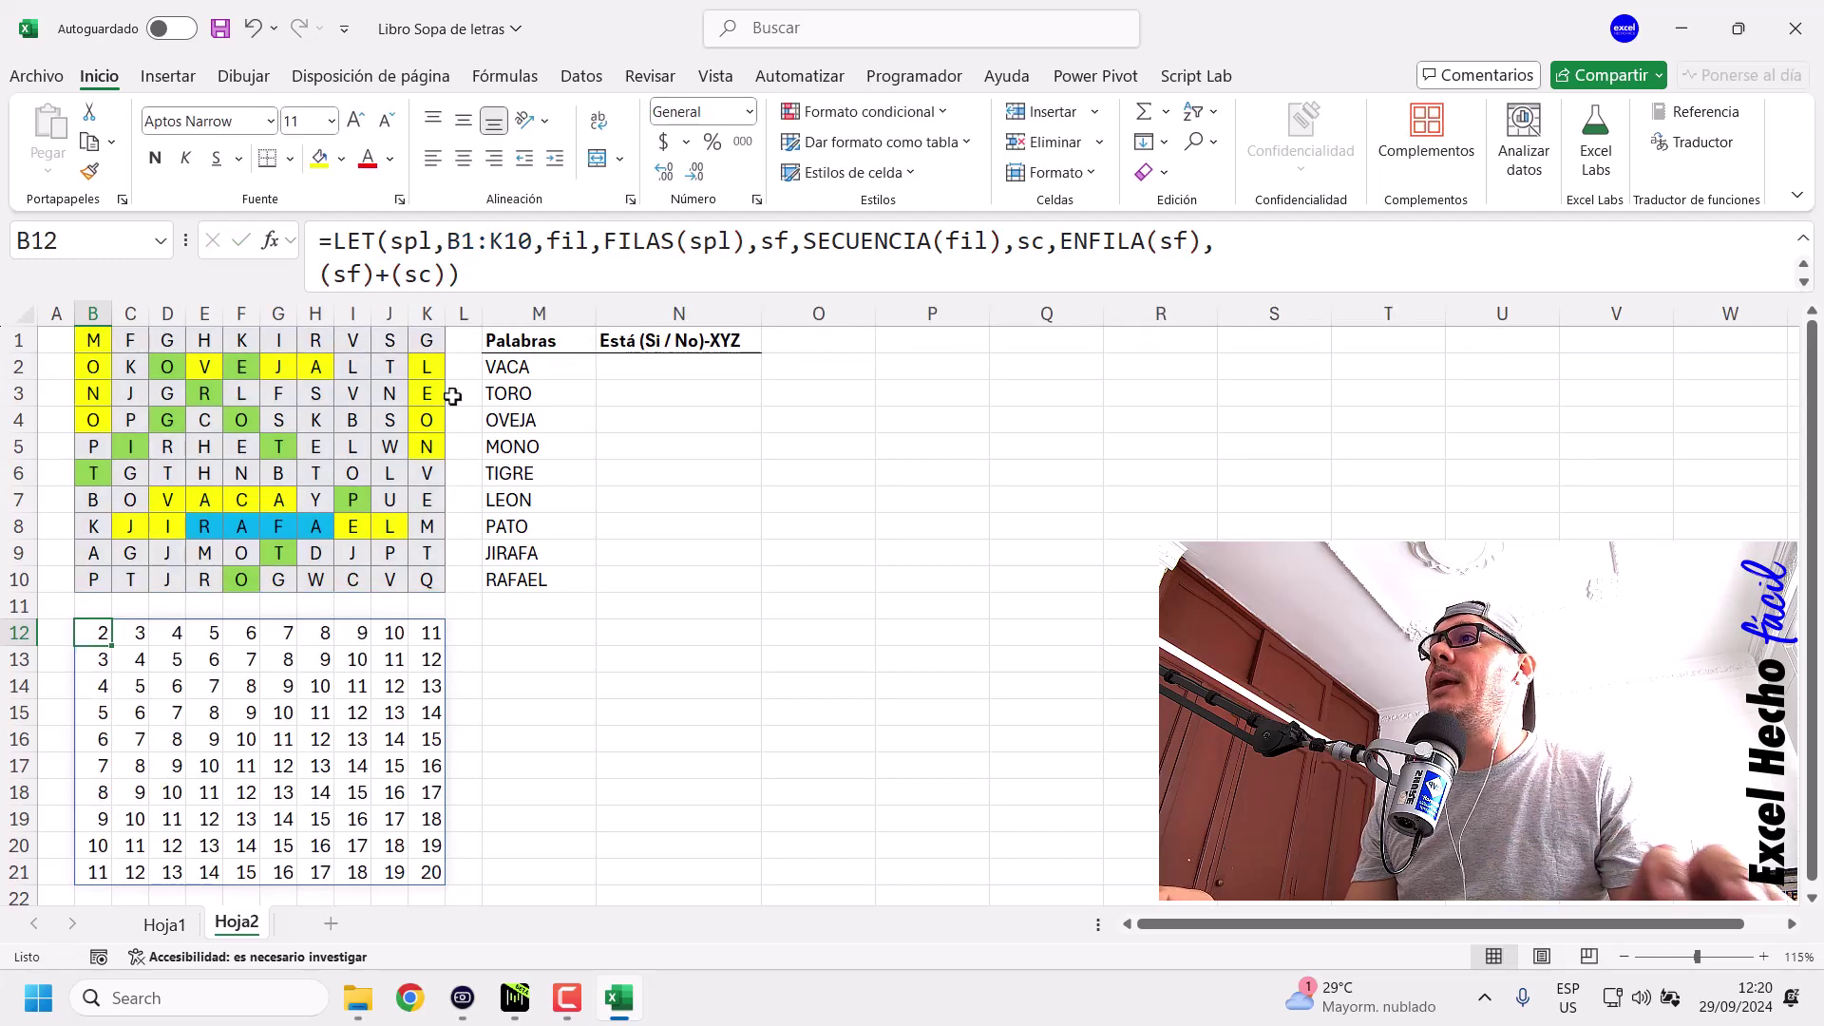
Examine the rising diagonal of the sf plus sc result, from B21 up to K12.
{"action": "left_click", "coordinate": [100, 870]}
{"action": "left_click", "coordinate": [134, 845], "text": "ctrl"}
{"action": "left_click", "coordinate": [172, 819], "text": "ctrl"}
{"action": "left_click", "coordinate": [214, 793], "text": "ctrl"}
{"action": "left_click", "coordinate": [245, 765], "text": "ctrl"}
{"action": "left_click", "coordinate": [283, 739], "text": "ctrl"}
{"action": "left_click", "coordinate": [319, 713], "text": "ctrl"}
{"action": "left_click", "coordinate": [356, 686], "text": "ctrl"}
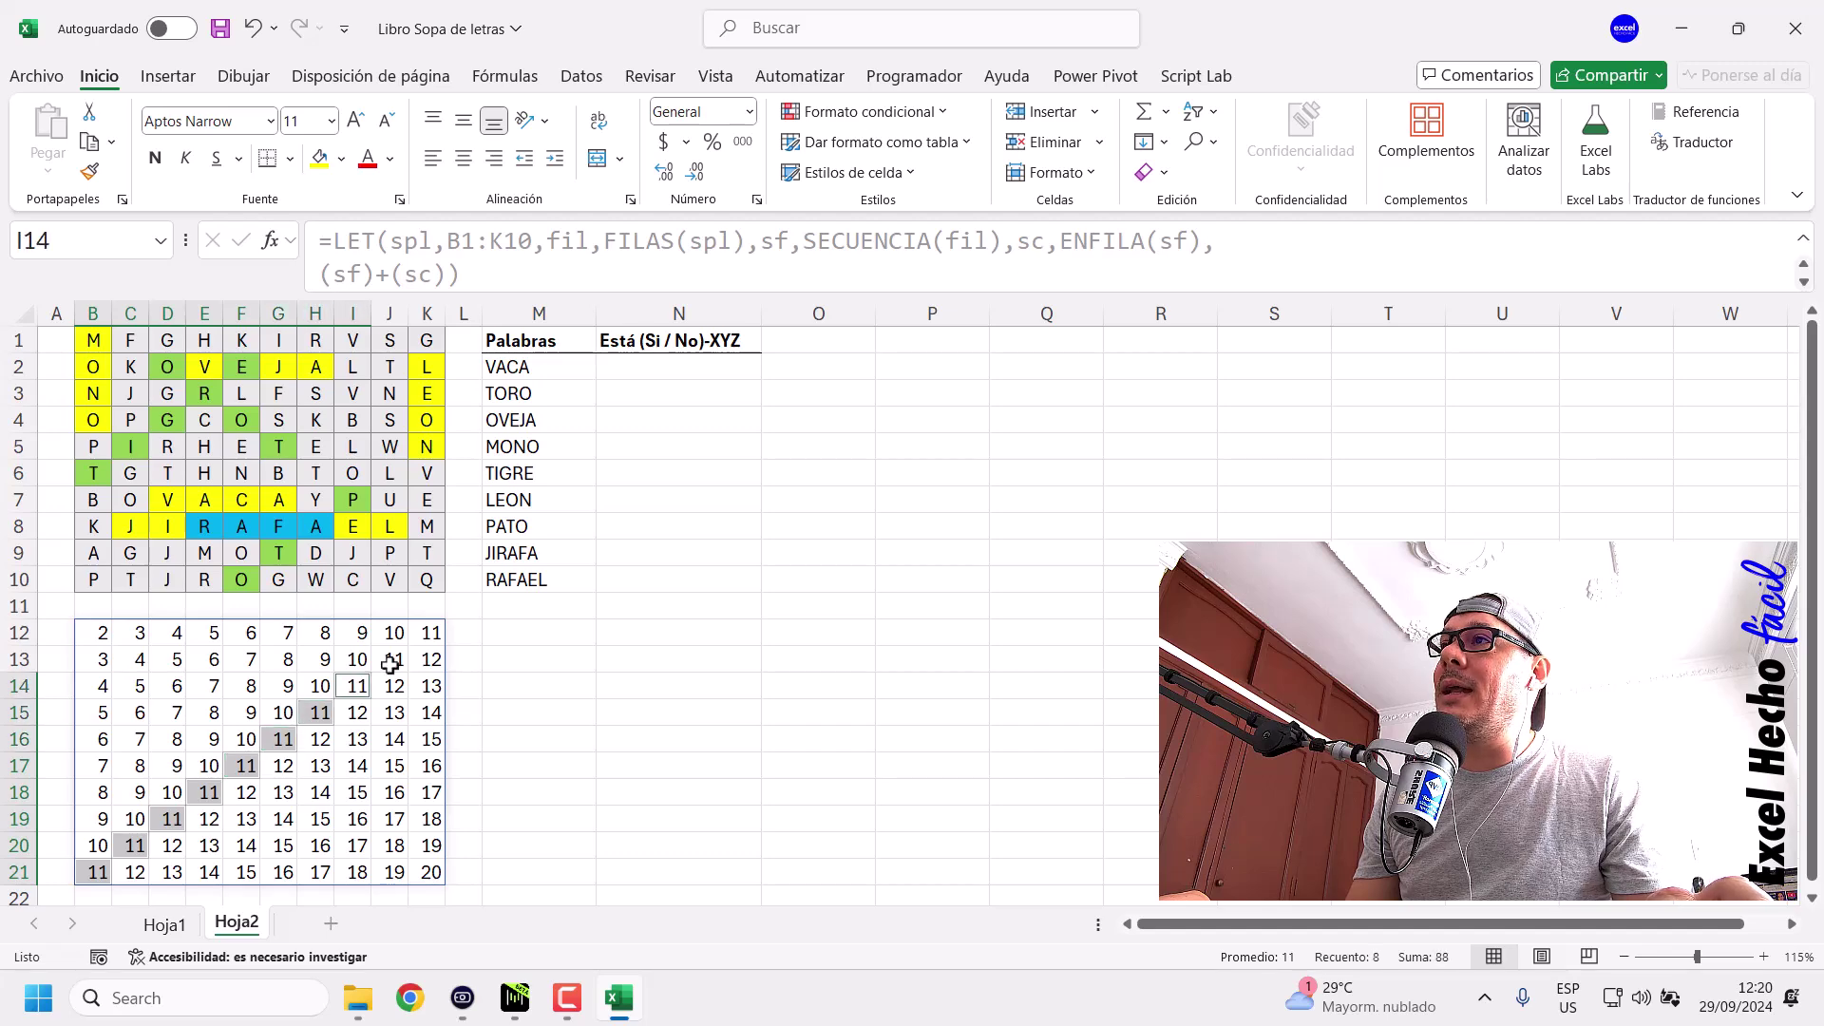
{"action": "left_click", "coordinate": [390, 659], "text": "ctrl"}
{"action": "left_click", "coordinate": [423, 635], "text": "ctrl"}
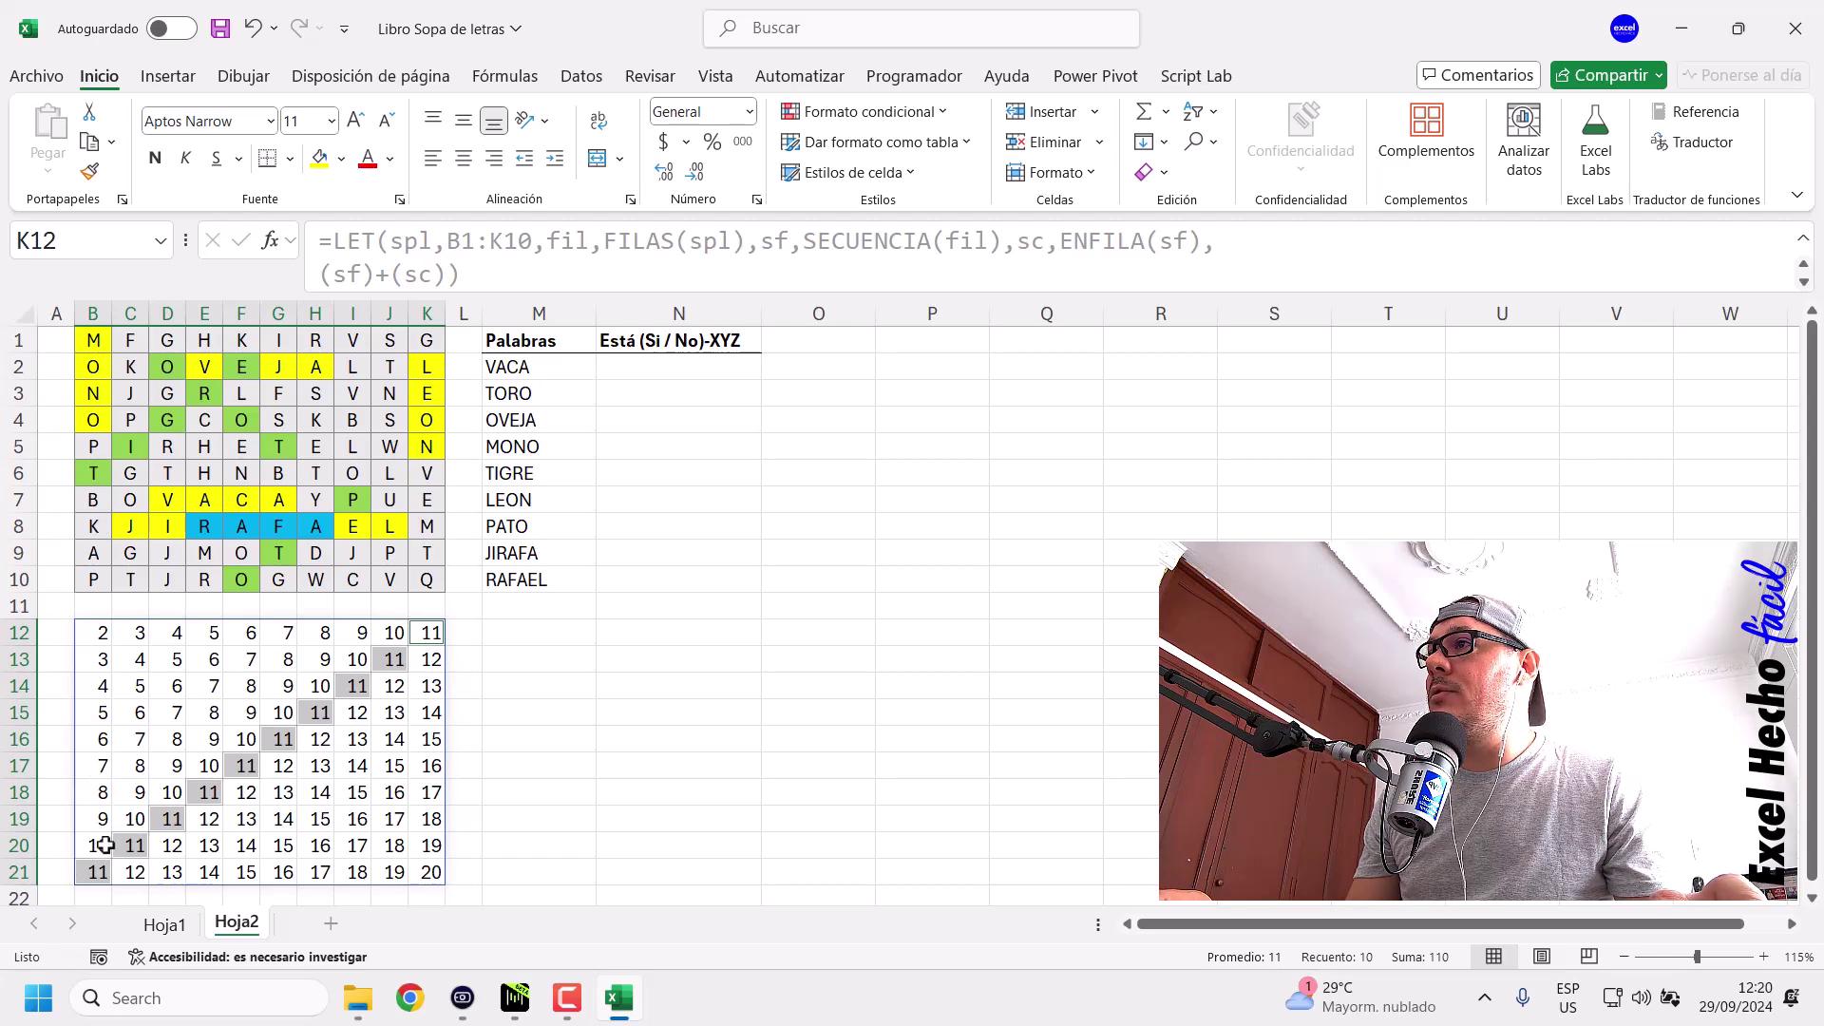
Compare the rising diagonal from B17 to G12 with the matching letter grid diagonal from B6 to G1.
{"action": "left_click", "coordinate": [95, 766], "text": "ctrl"}
{"action": "left_click", "coordinate": [132, 739], "text": "ctrl"}
{"action": "left_click", "coordinate": [169, 713], "text": "ctrl"}
{"action": "left_click", "coordinate": [206, 686], "text": "ctrl"}
{"action": "left_click", "coordinate": [243, 659], "text": "ctrl"}
{"action": "left_click", "coordinate": [269, 633], "text": "ctrl"}
{"action": "left_click", "coordinate": [93, 473], "text": "ctrl"}
{"action": "left_click", "coordinate": [130, 446], "text": "ctrl"}
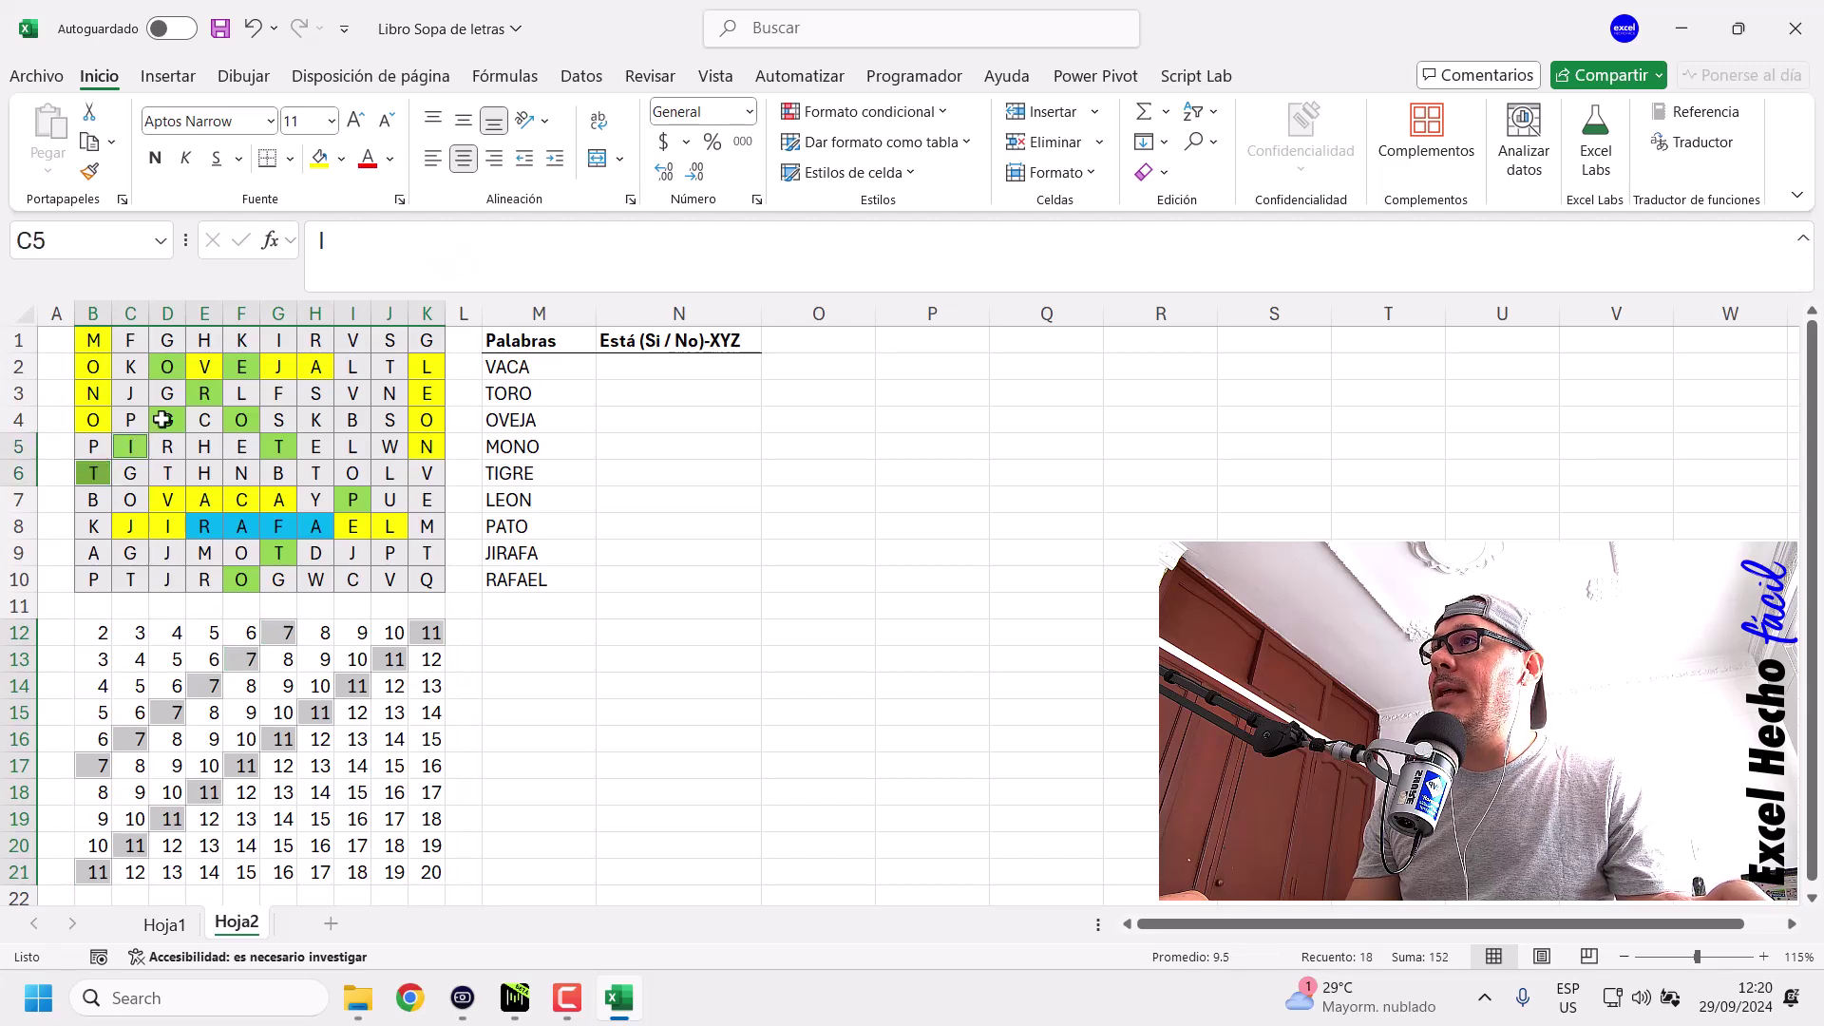
{"action": "left_click", "coordinate": [167, 420], "text": "ctrl"}
{"action": "left_click", "coordinate": [204, 393], "text": "ctrl"}
{"action": "left_click", "coordinate": [242, 367], "text": "ctrl"}
{"action": "left_click", "coordinate": [275, 340], "text": "ctrl"}
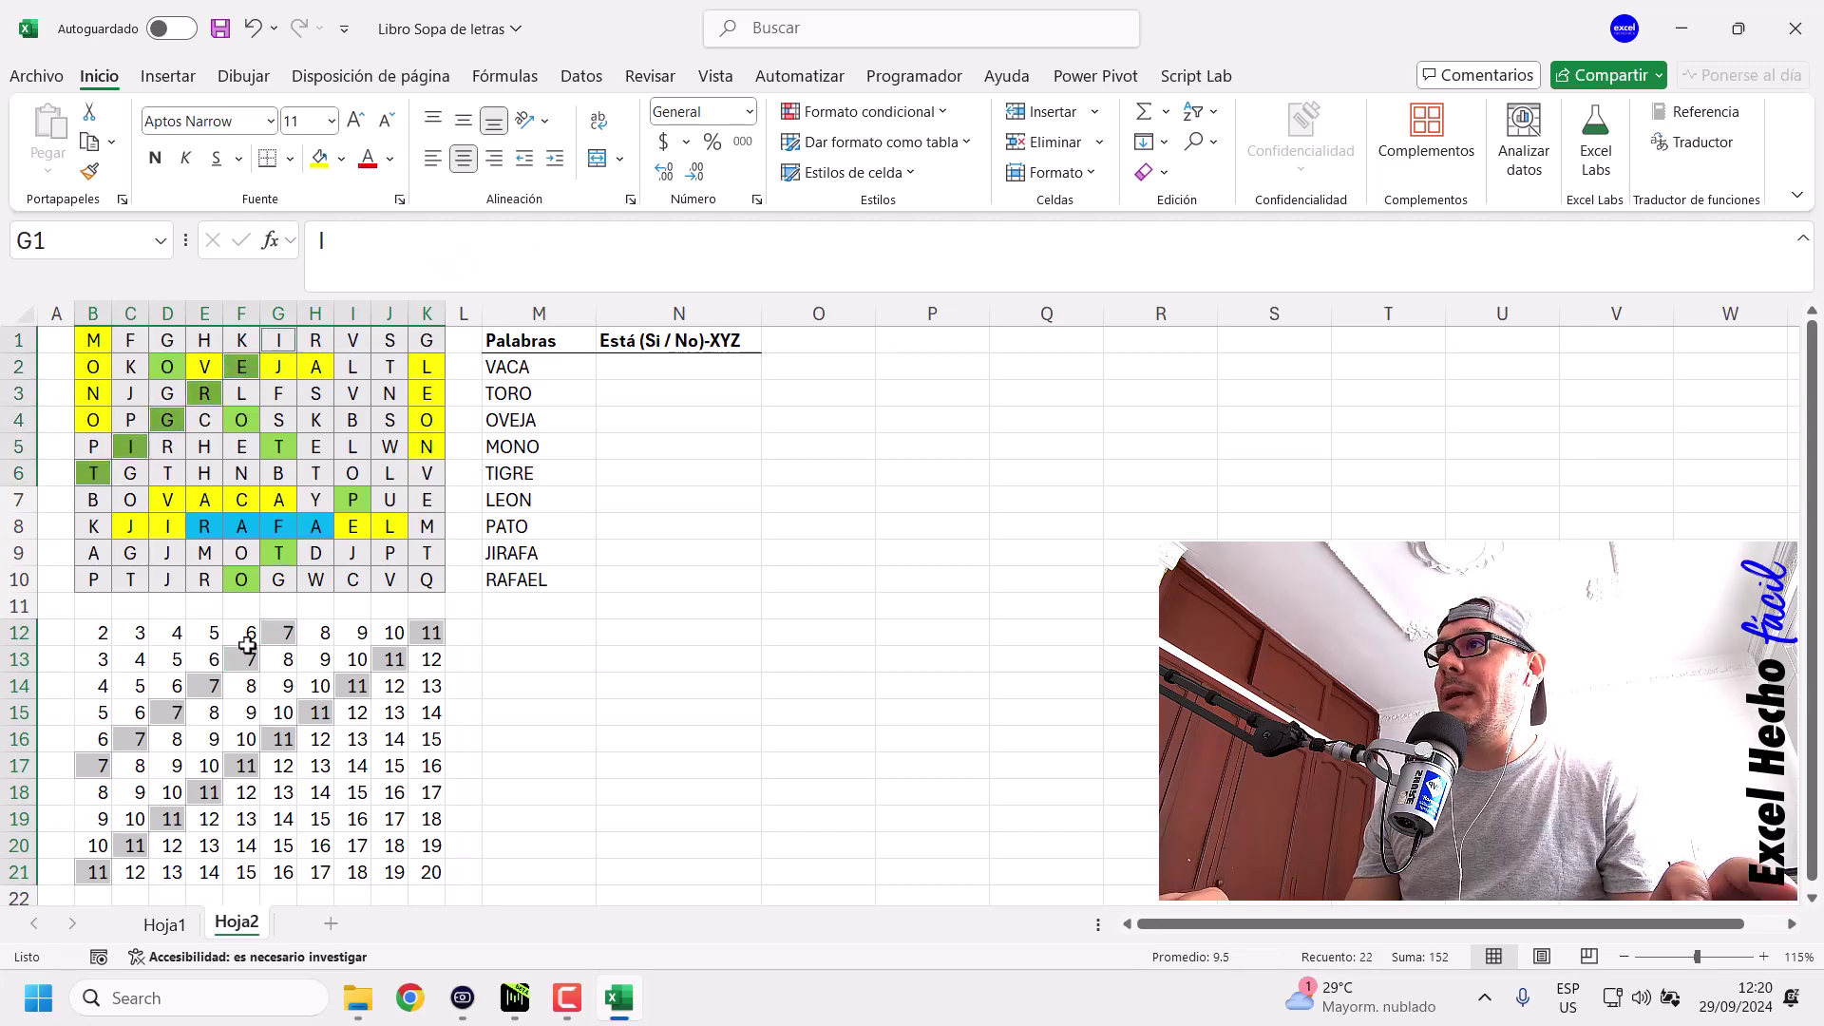
Copy the full LET formula text from B12 and paste it into N2.
{"action": "left_click", "coordinate": [105, 635]}
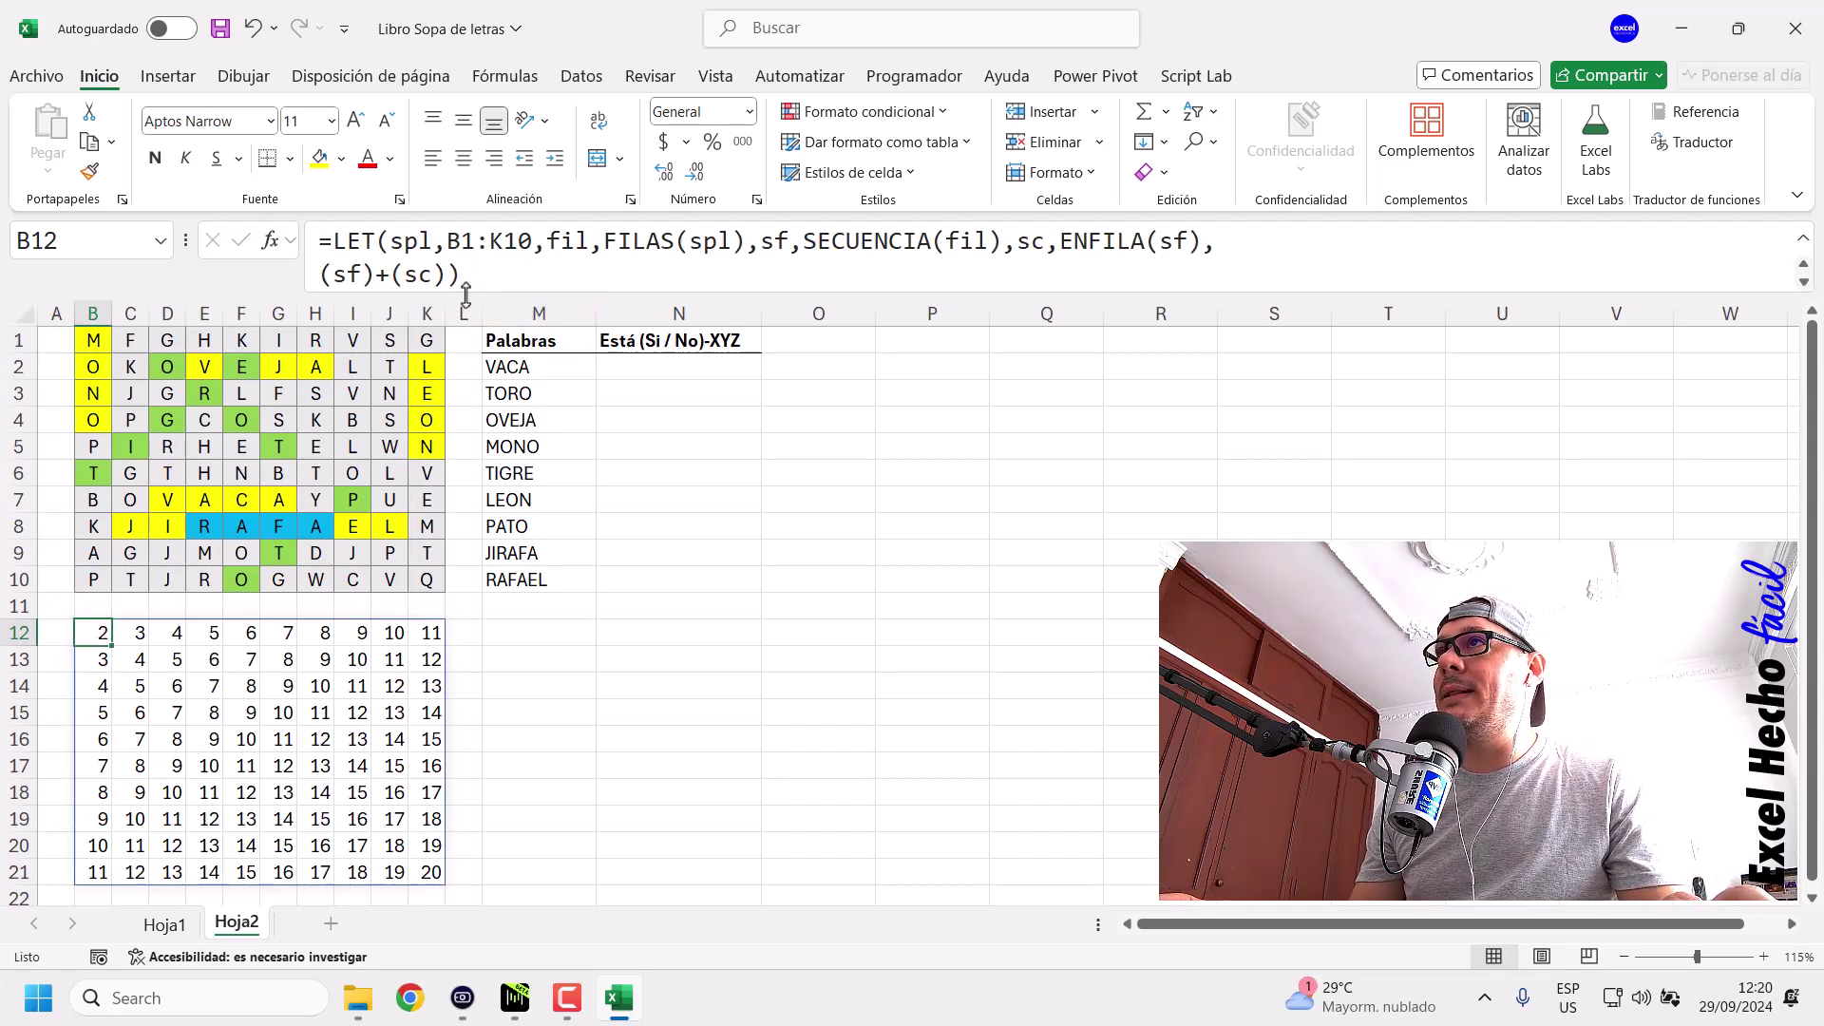
{"action": "left_click_drag", "start_coordinate": [472, 275], "coordinate": [225, 166]}
{"action": "key", "text": "ctrl+c"}
{"action": "key", "text": "Escape"}
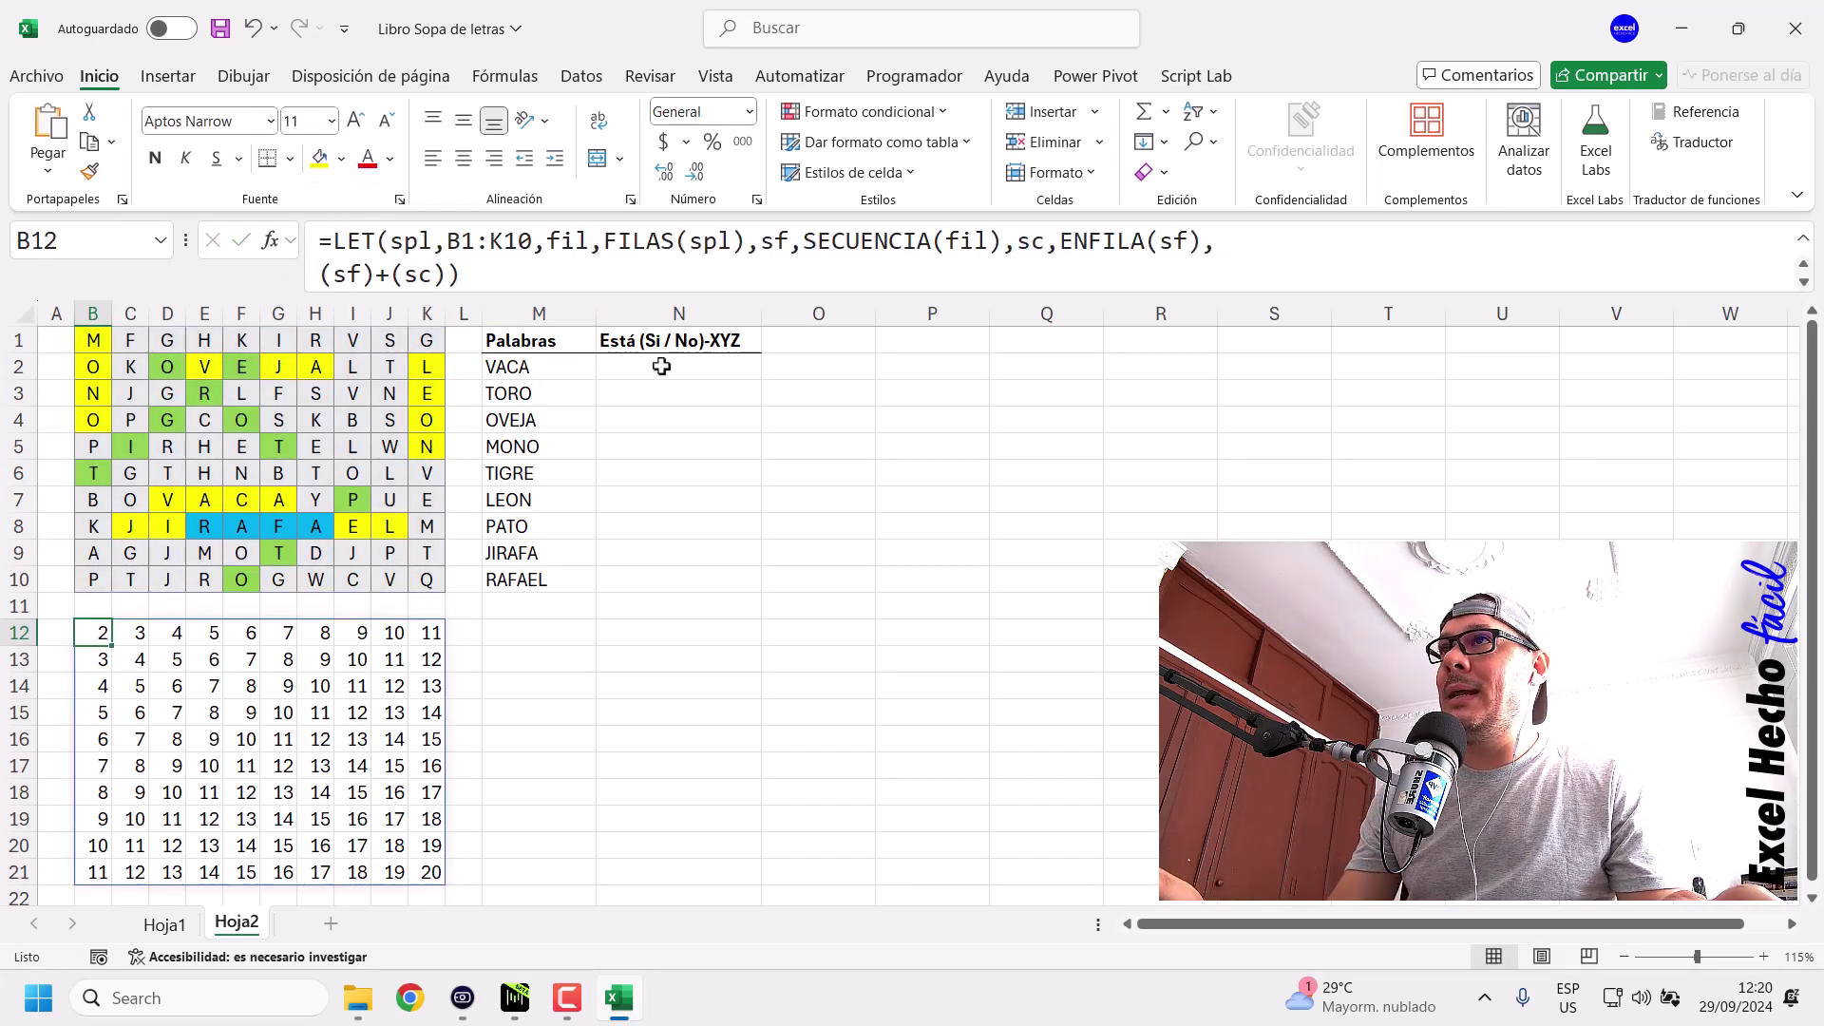
{"action": "left_click", "coordinate": [660, 372]}
{"action": "left_click", "coordinate": [622, 262]}
{"action": "key", "text": "ctrl+v"}
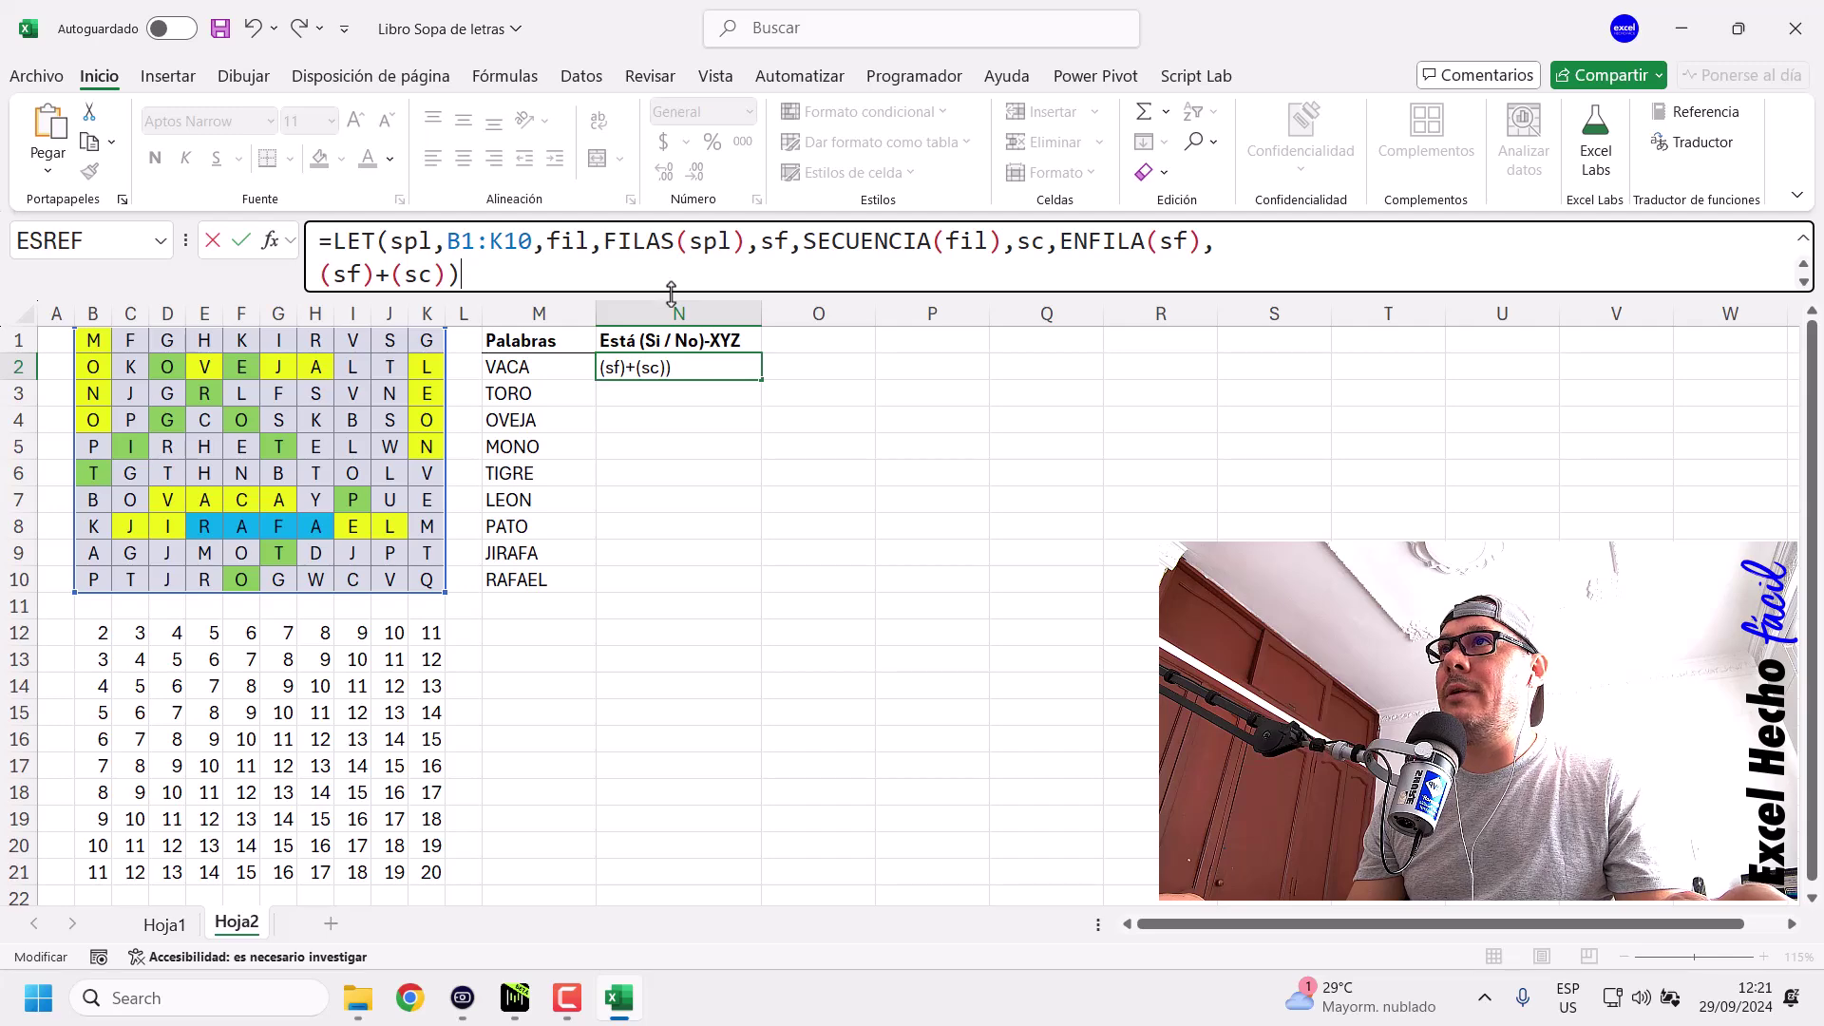
Enlarge the formula bar and delete the final expression (sf)+(sc) with its closing parenthesis from N2's formula.
{"action": "left_click_drag", "start_coordinate": [672, 312], "coordinate": [671, 427]}
{"action": "left_click_drag", "start_coordinate": [466, 276], "coordinate": [272, 366]}
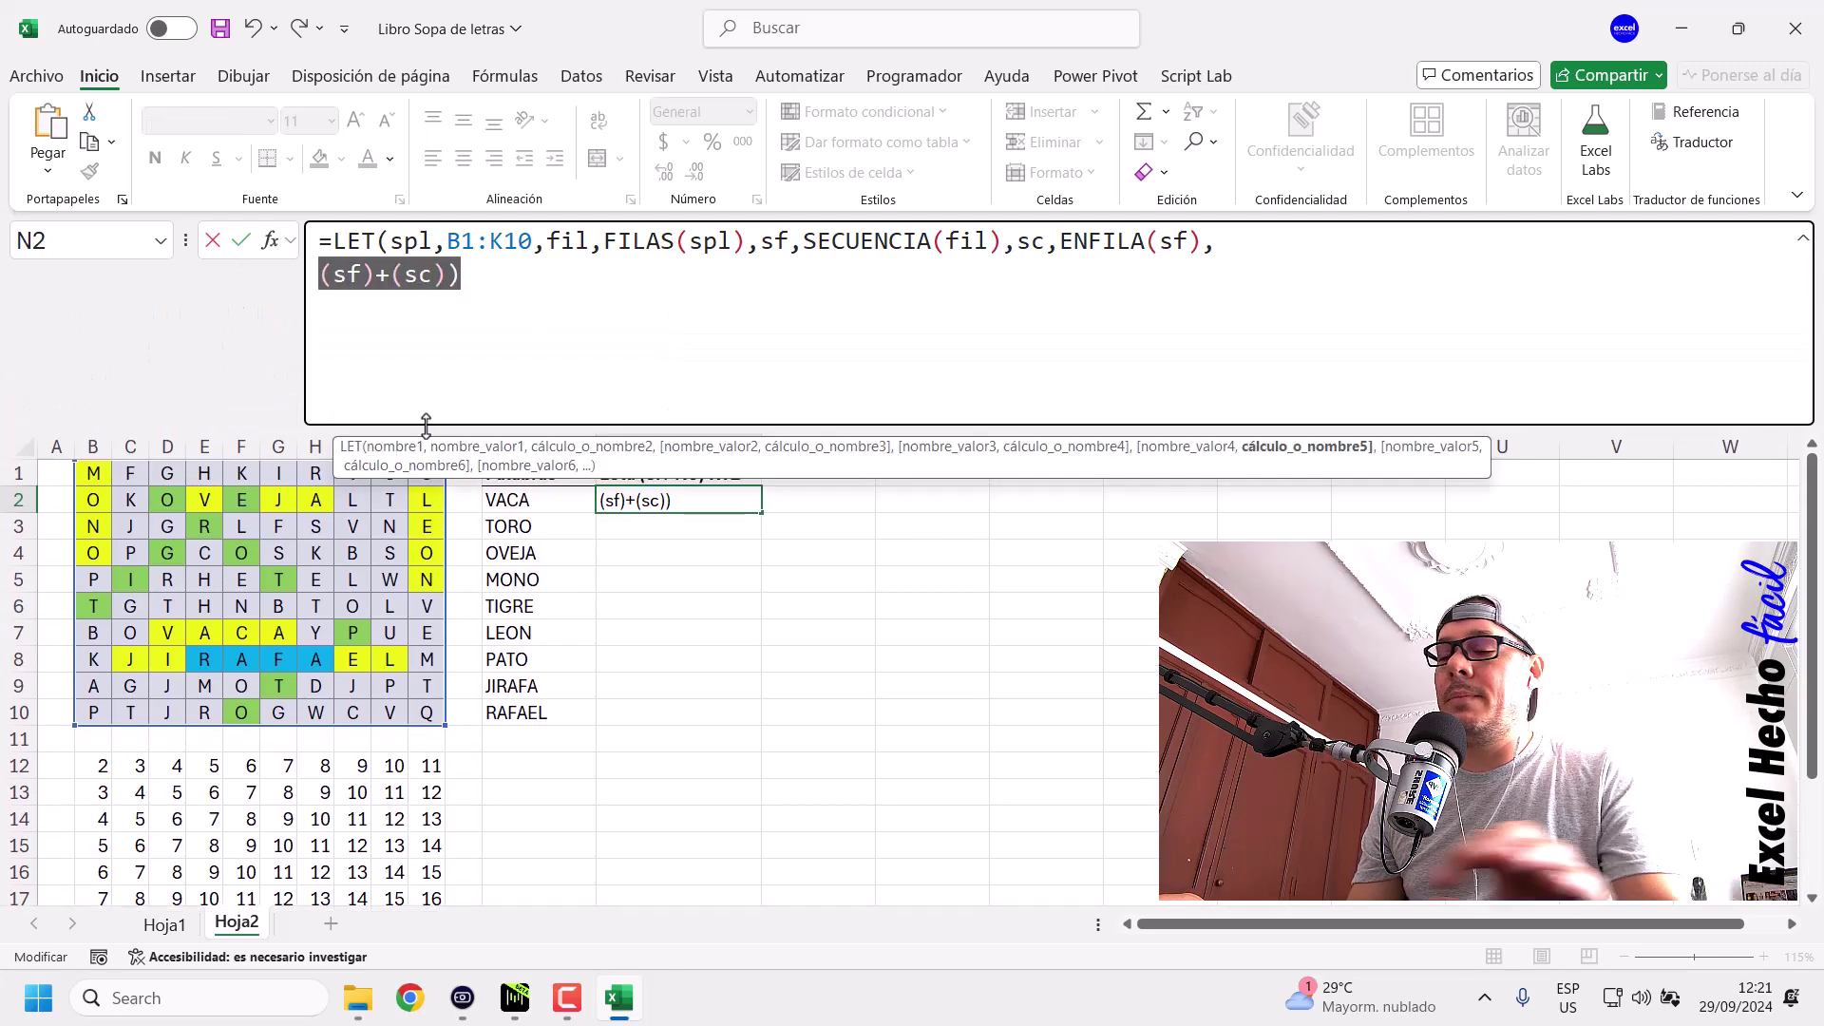
{"action": "key", "text": "Delete"}
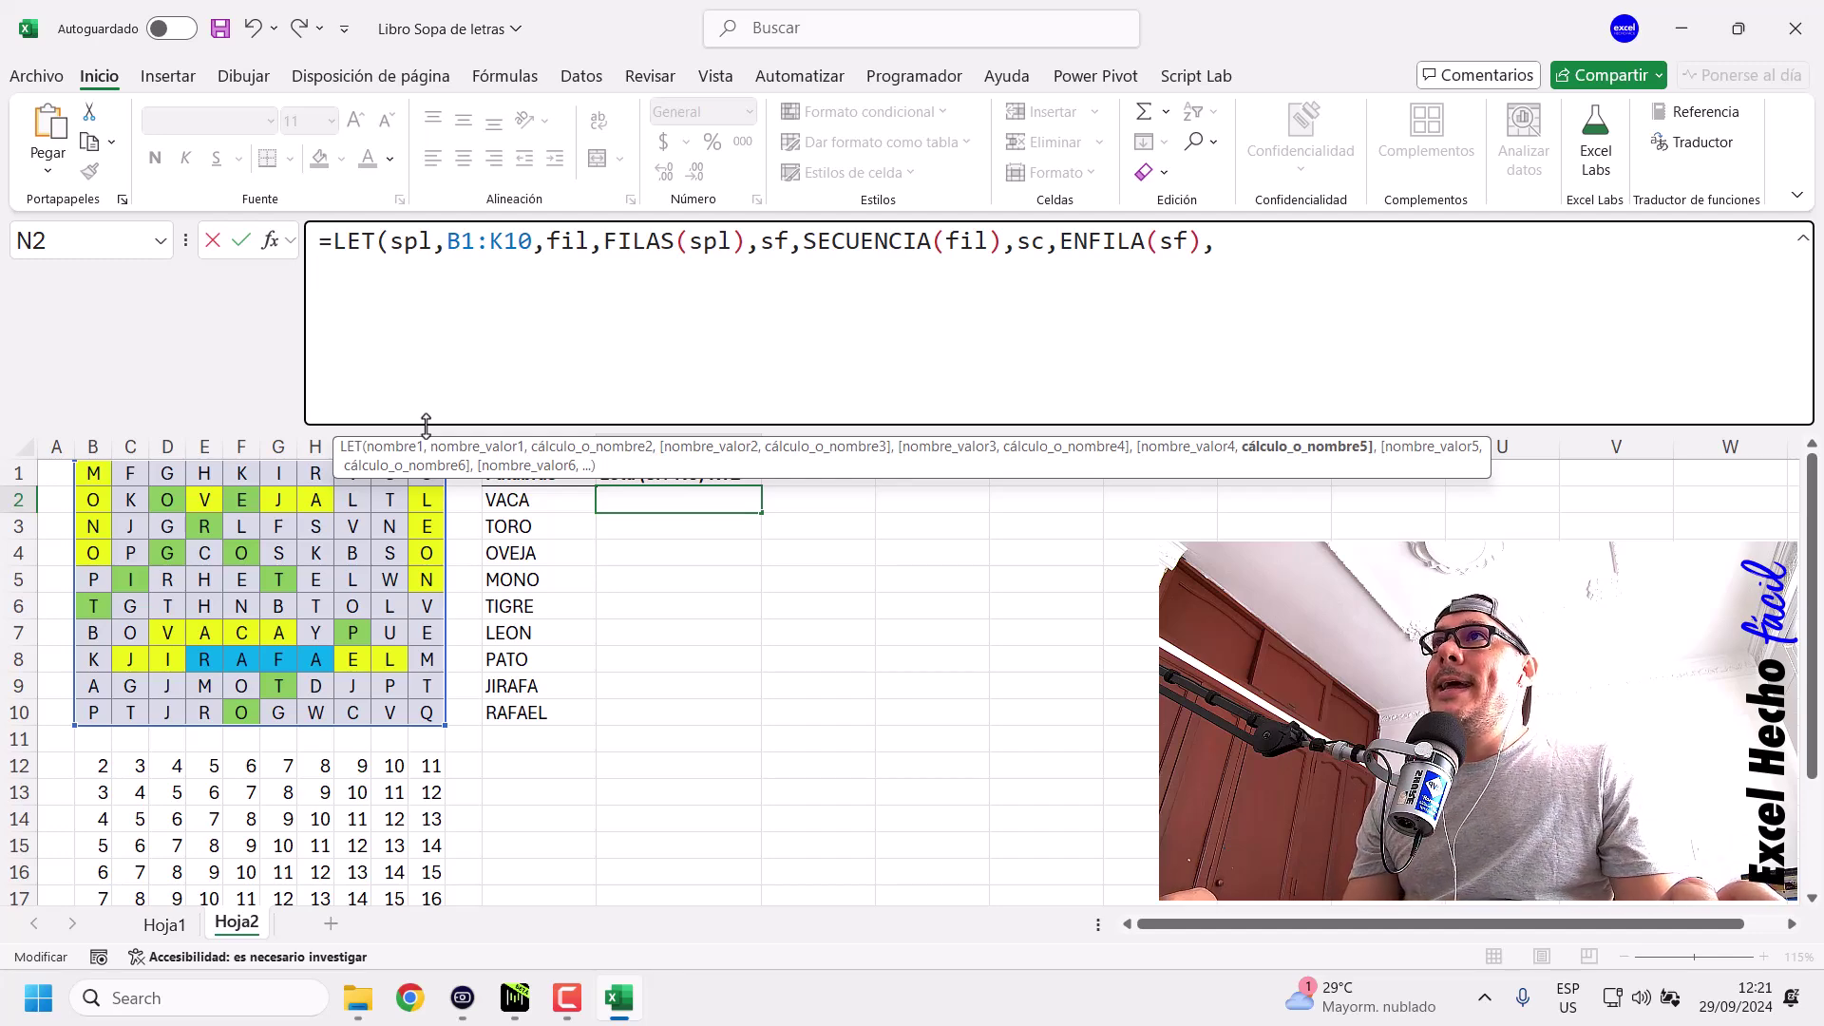
{"action": "left_click_drag", "start_coordinate": [855, 473], "coordinate": [1008, 789]}
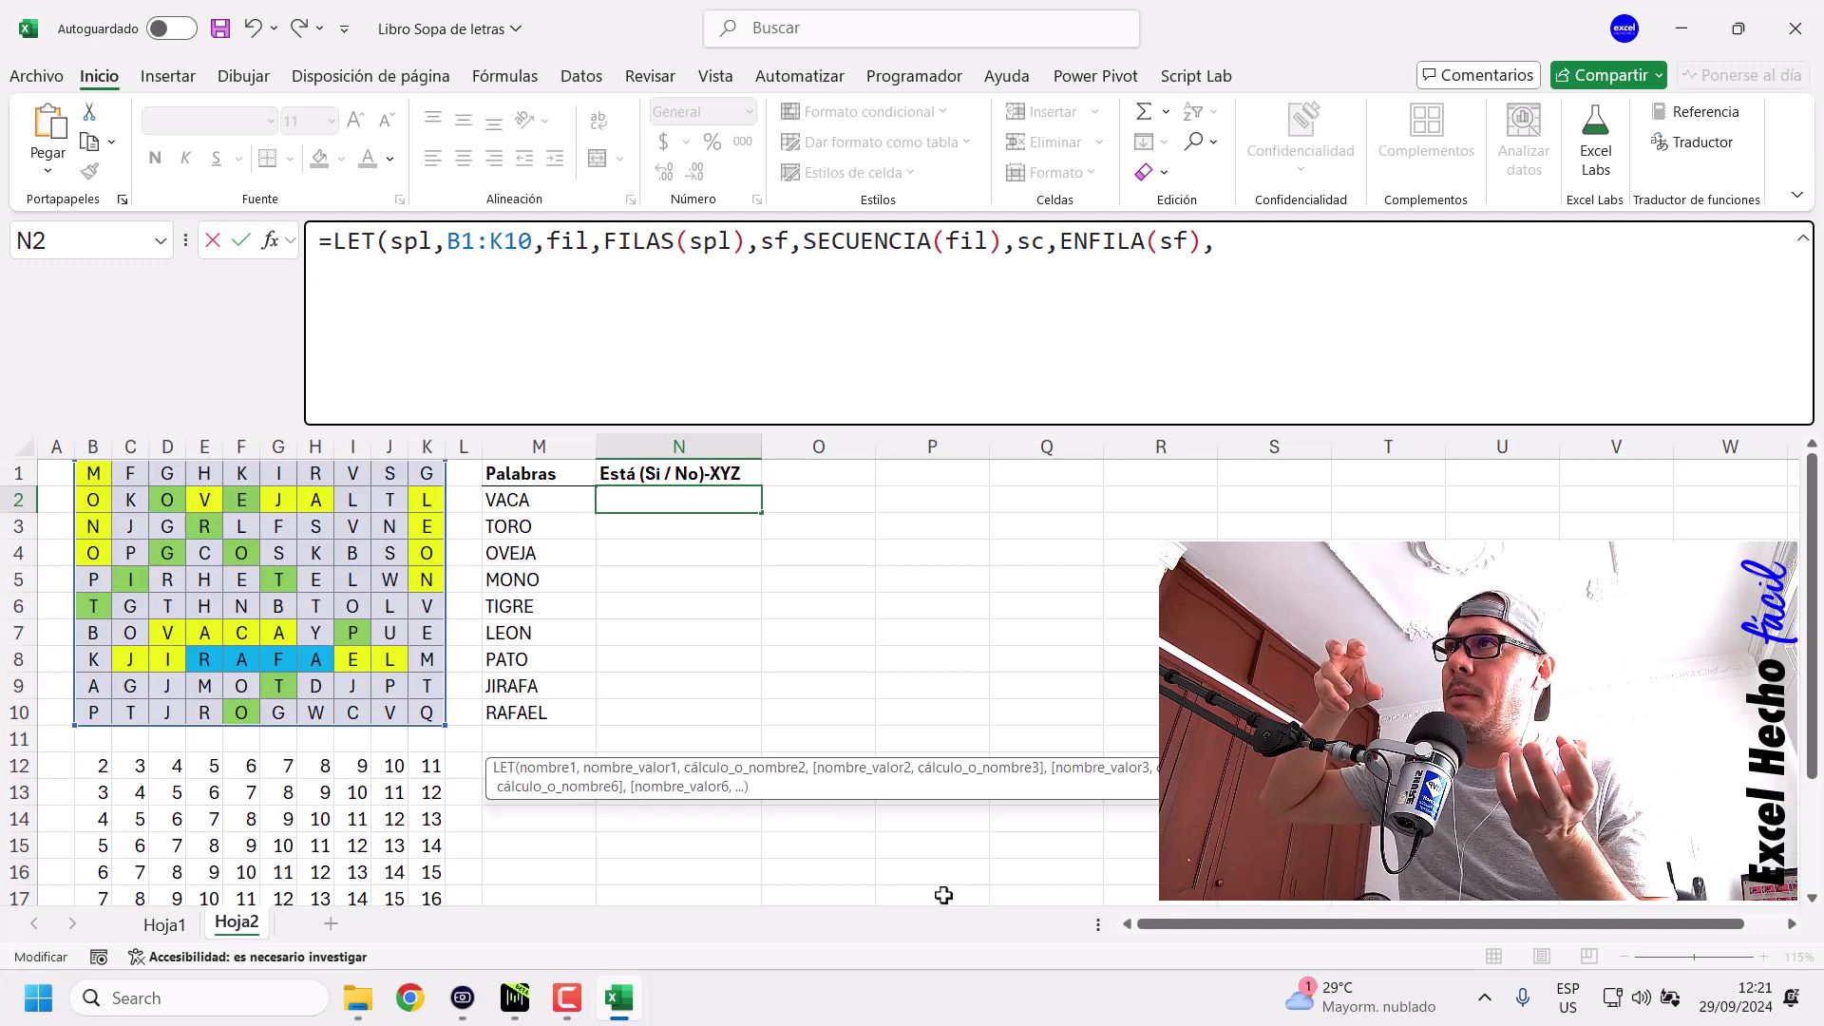
{"action": "type", "text": "agru"}
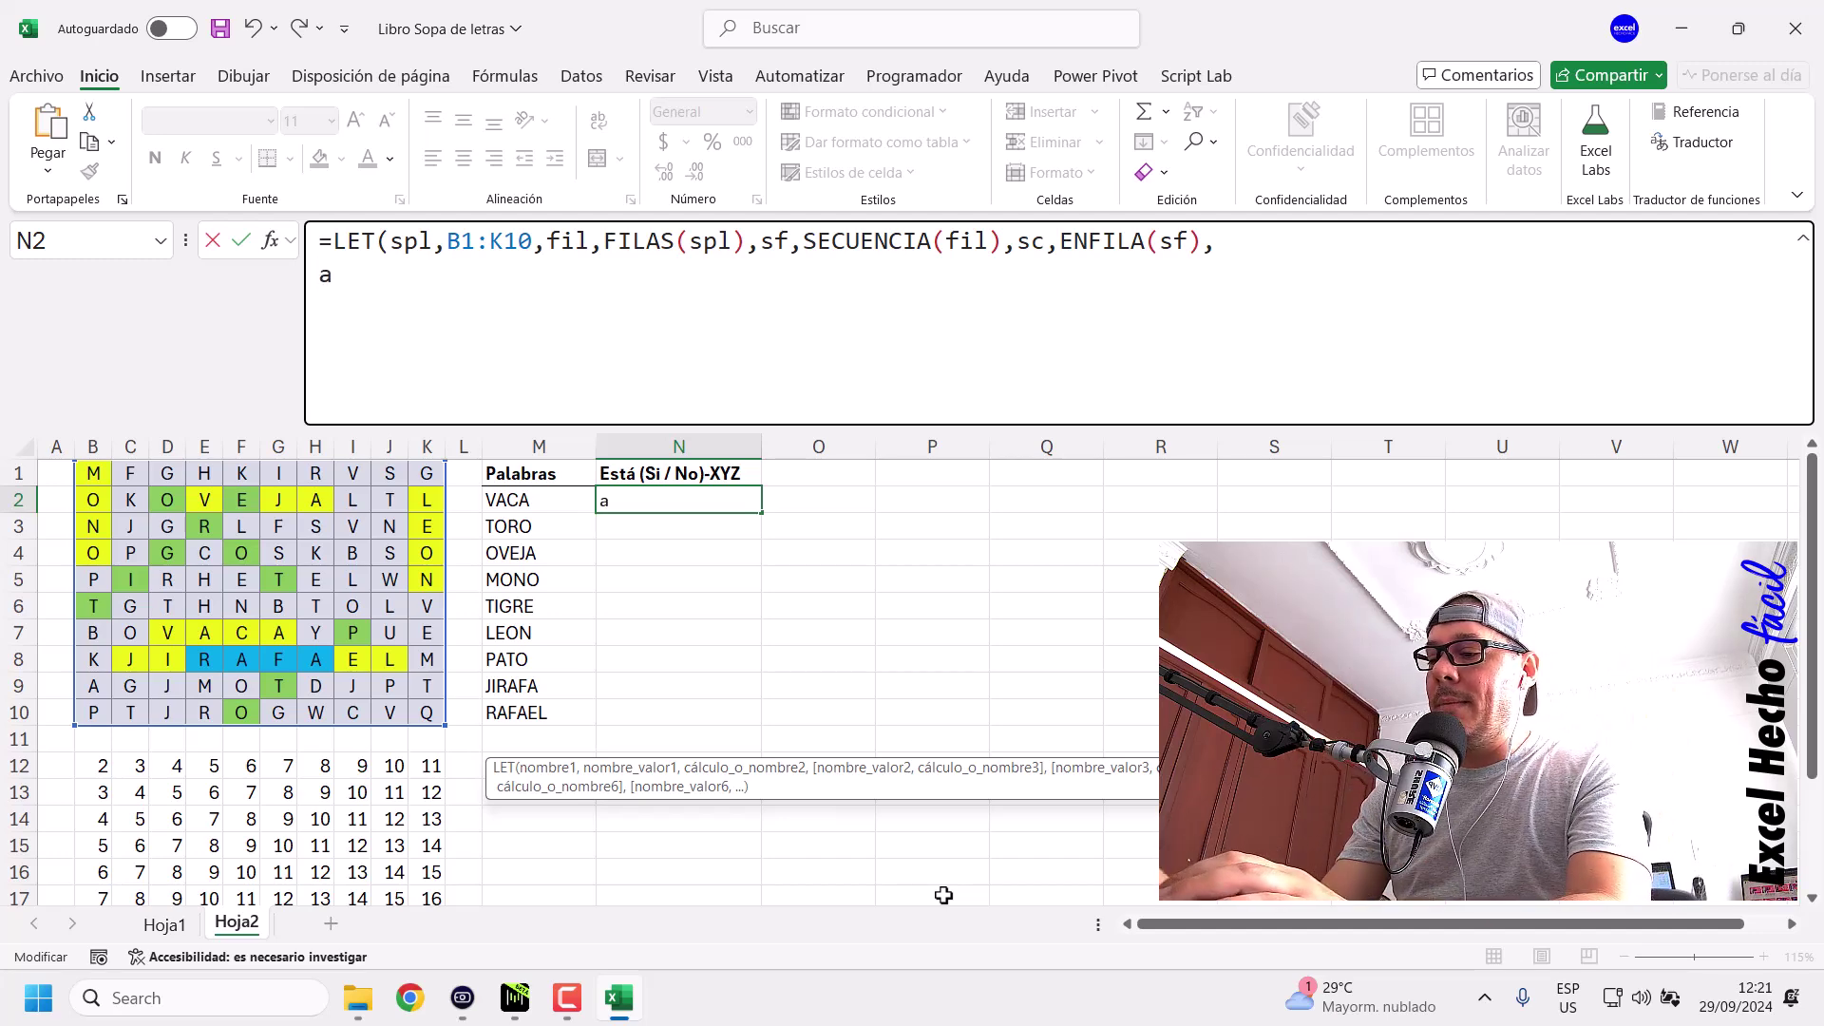
{"action": "key", "text": "BackSpace"}
{"action": "key", "text": "BackSpace"}
{"action": "key", "text": "BackSpace"}
{"action": "key", "text": "BackSpace"}
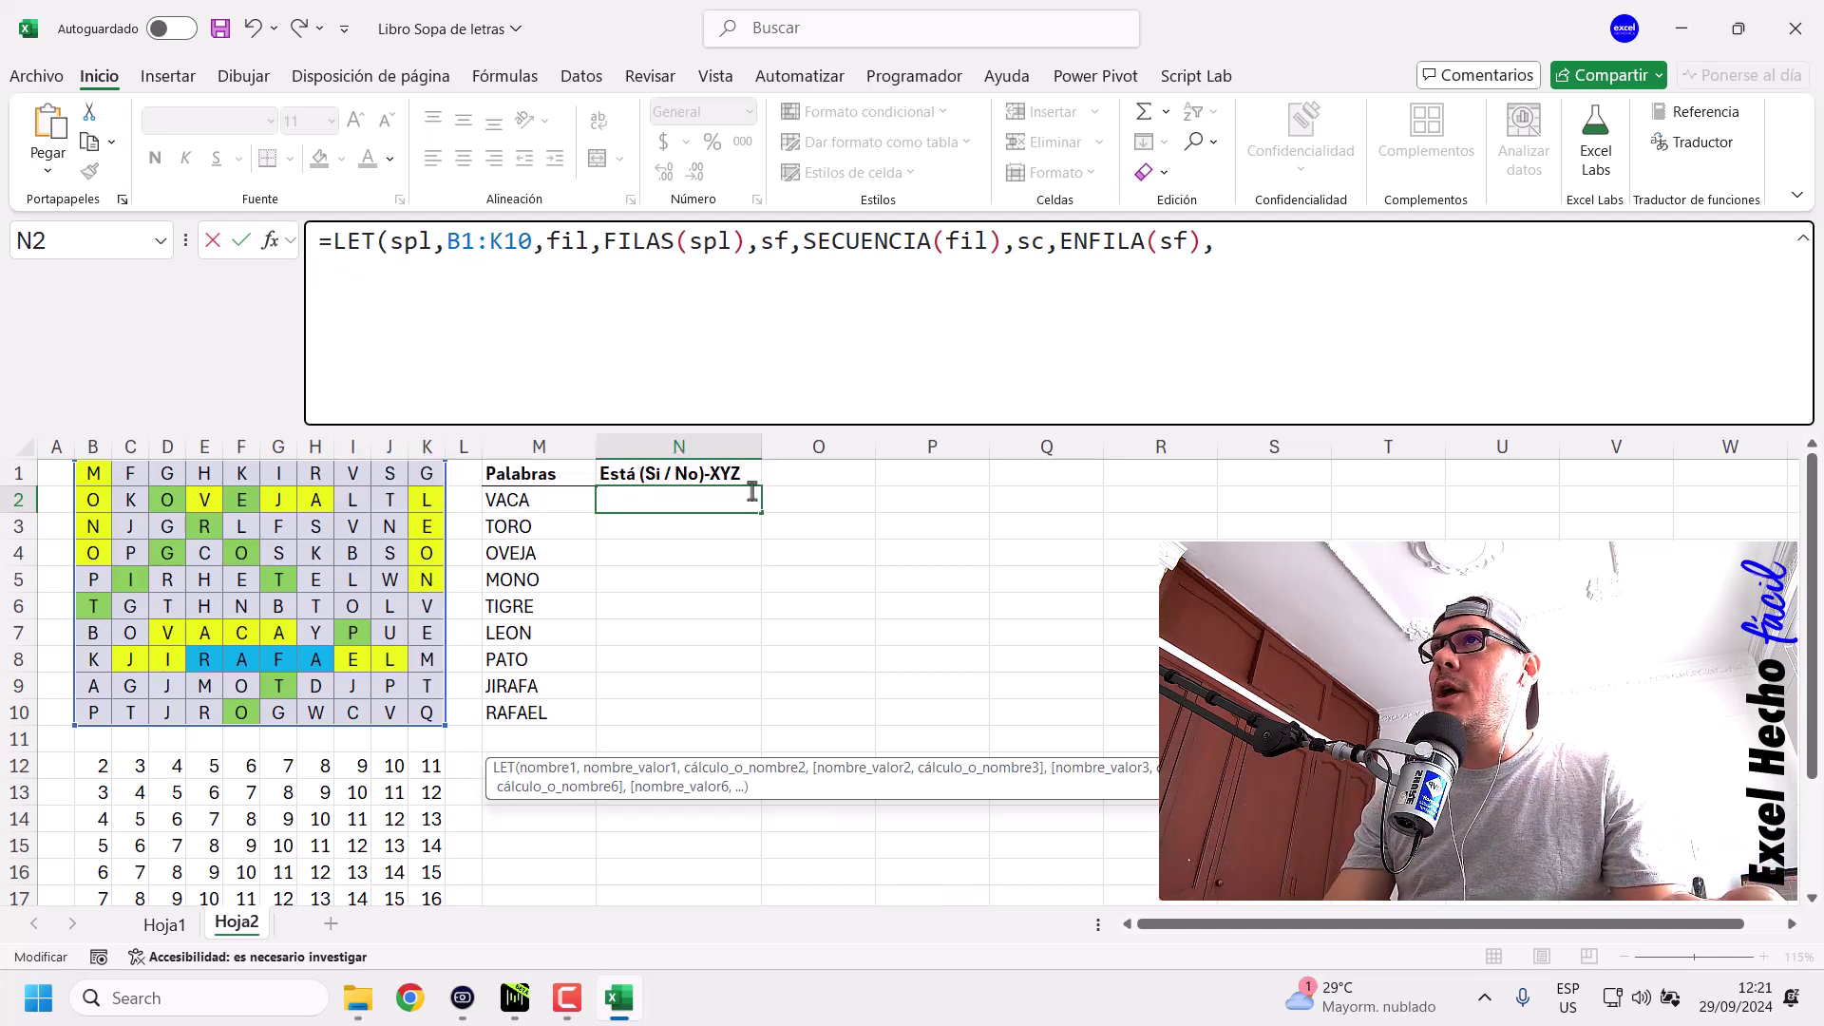
Write ENCOL(spl) as the final expression of N2's LET formula and try to enter it.
{"action": "left_click_drag", "start_coordinate": [1060, 243], "coordinate": [1145, 247]}
{"action": "double_click", "coordinate": [1171, 243]}
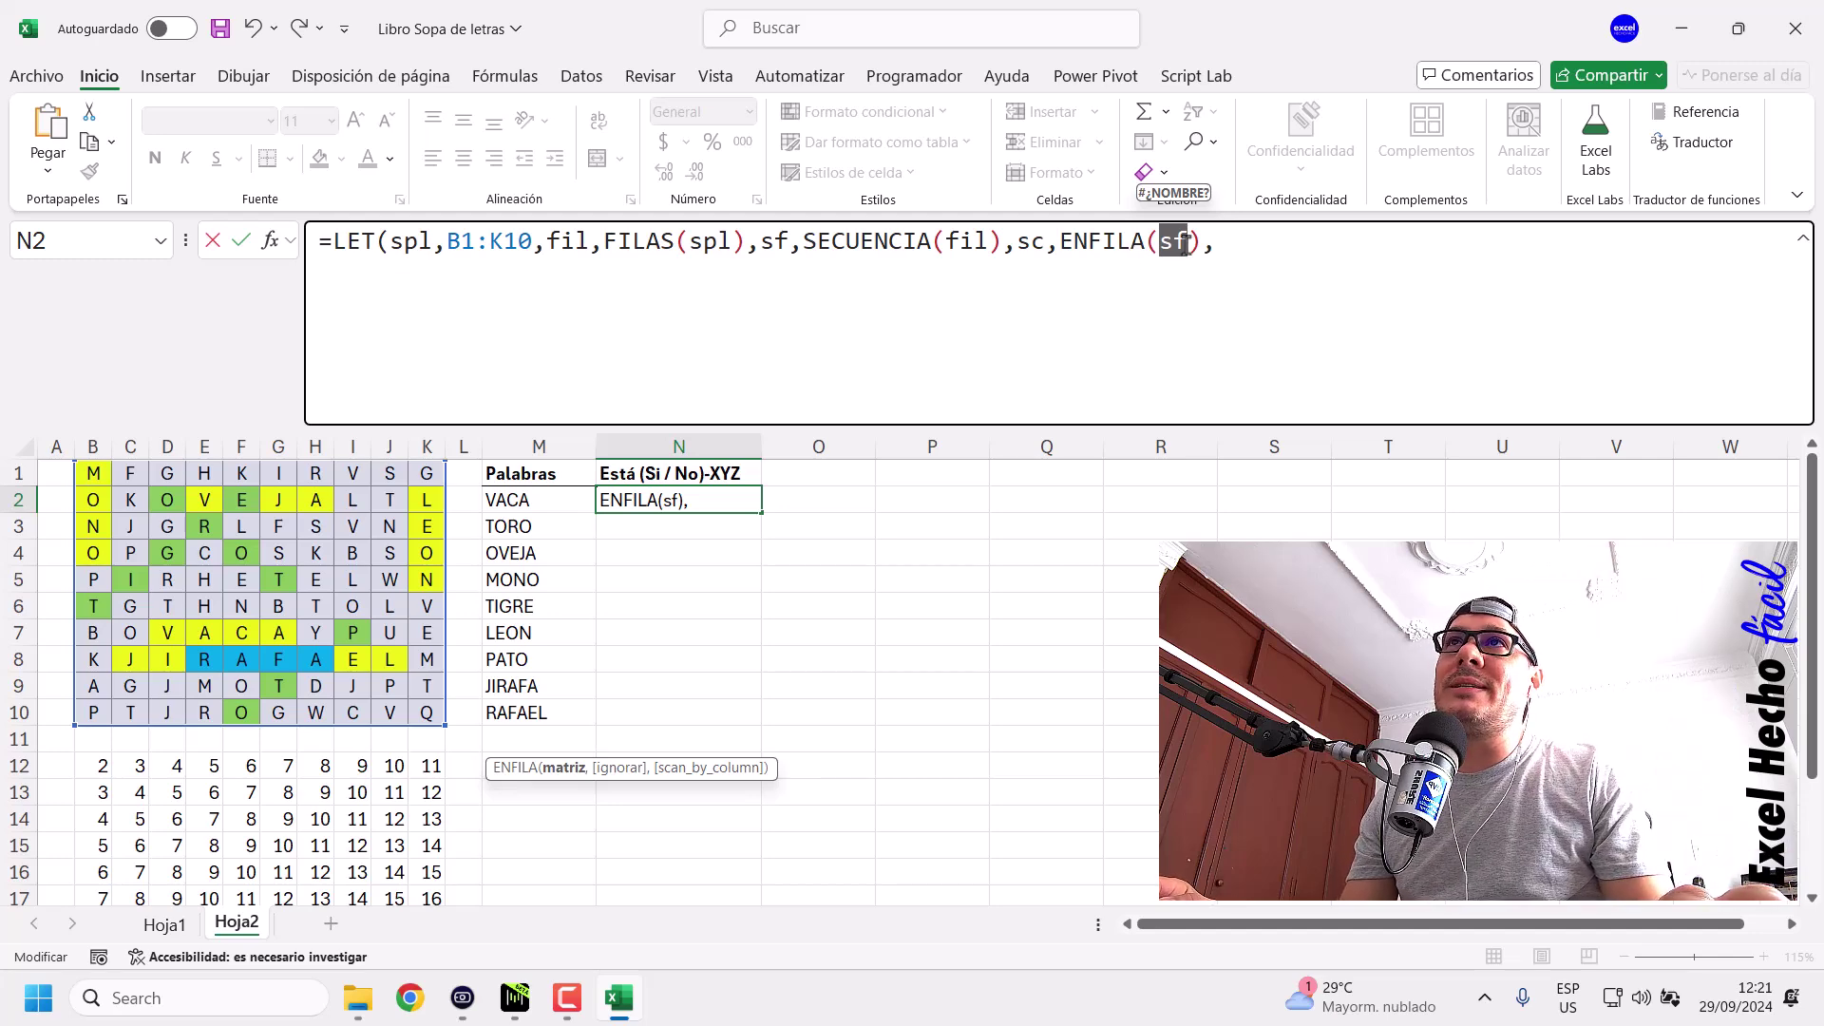
{"action": "left_click", "coordinate": [339, 269]}
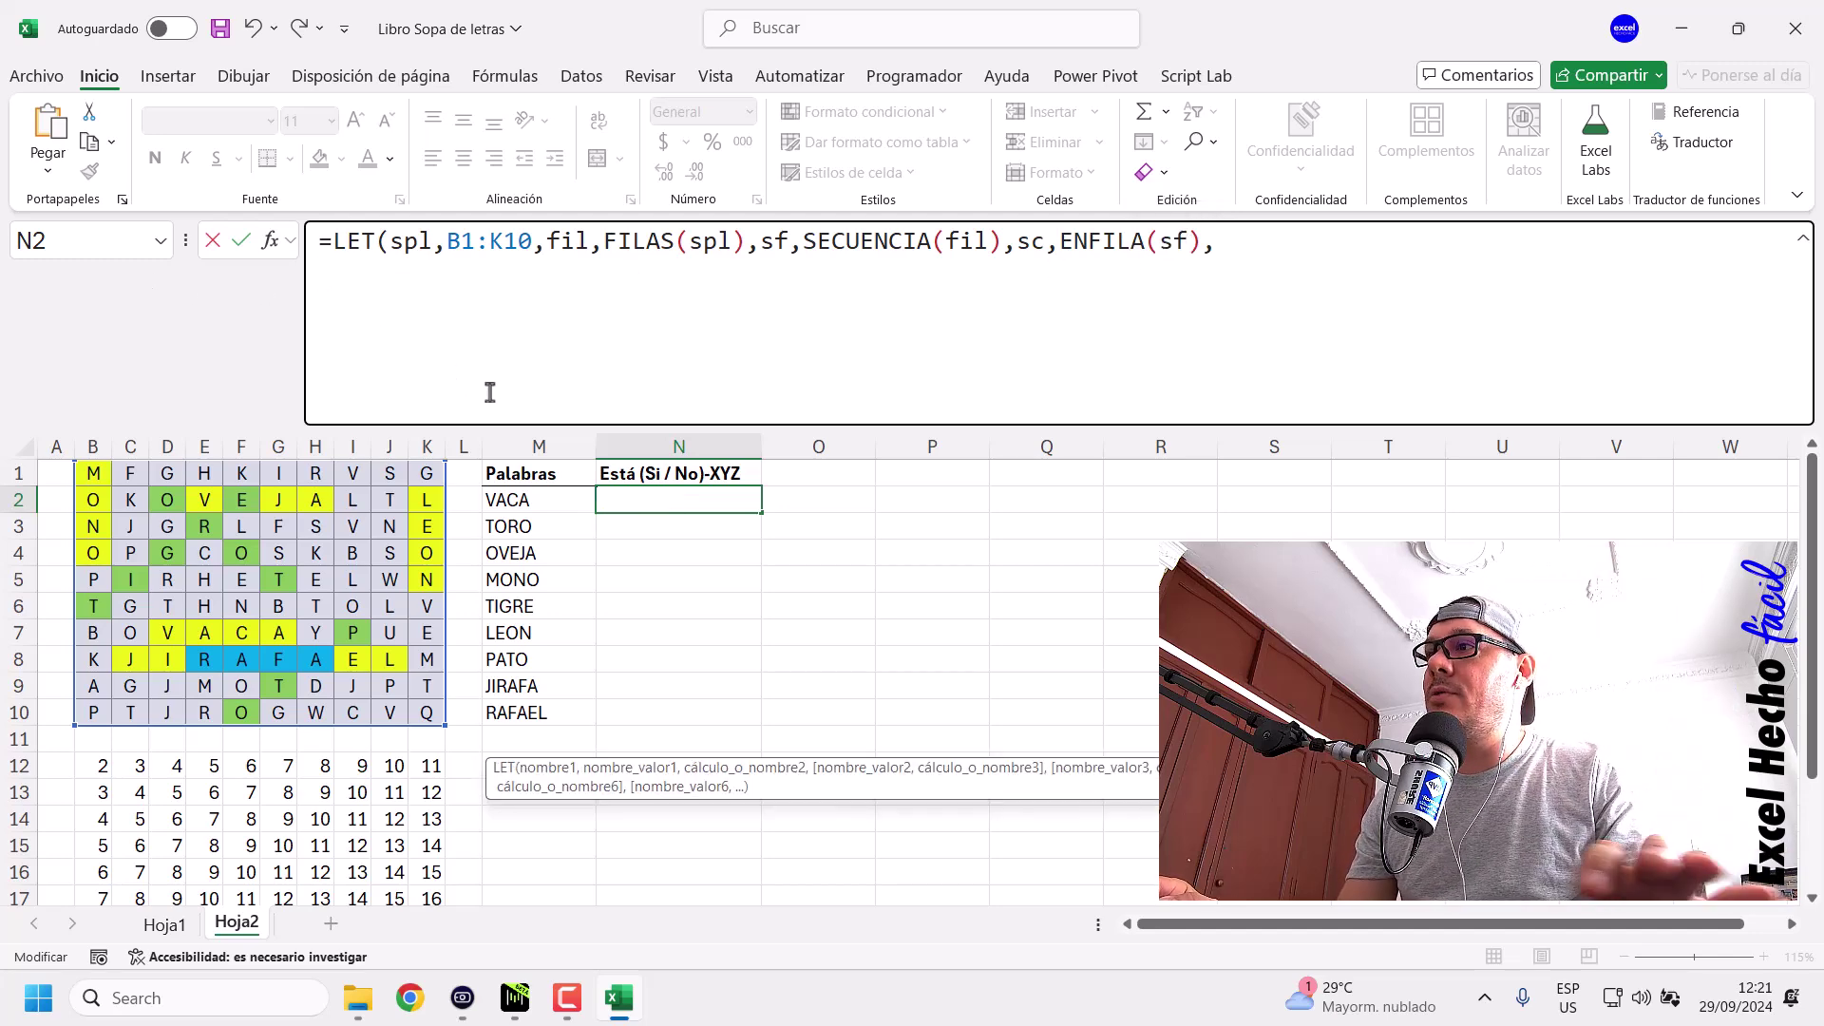
{"action": "type", "text": "enco"}
{"action": "key", "text": "Tab"}
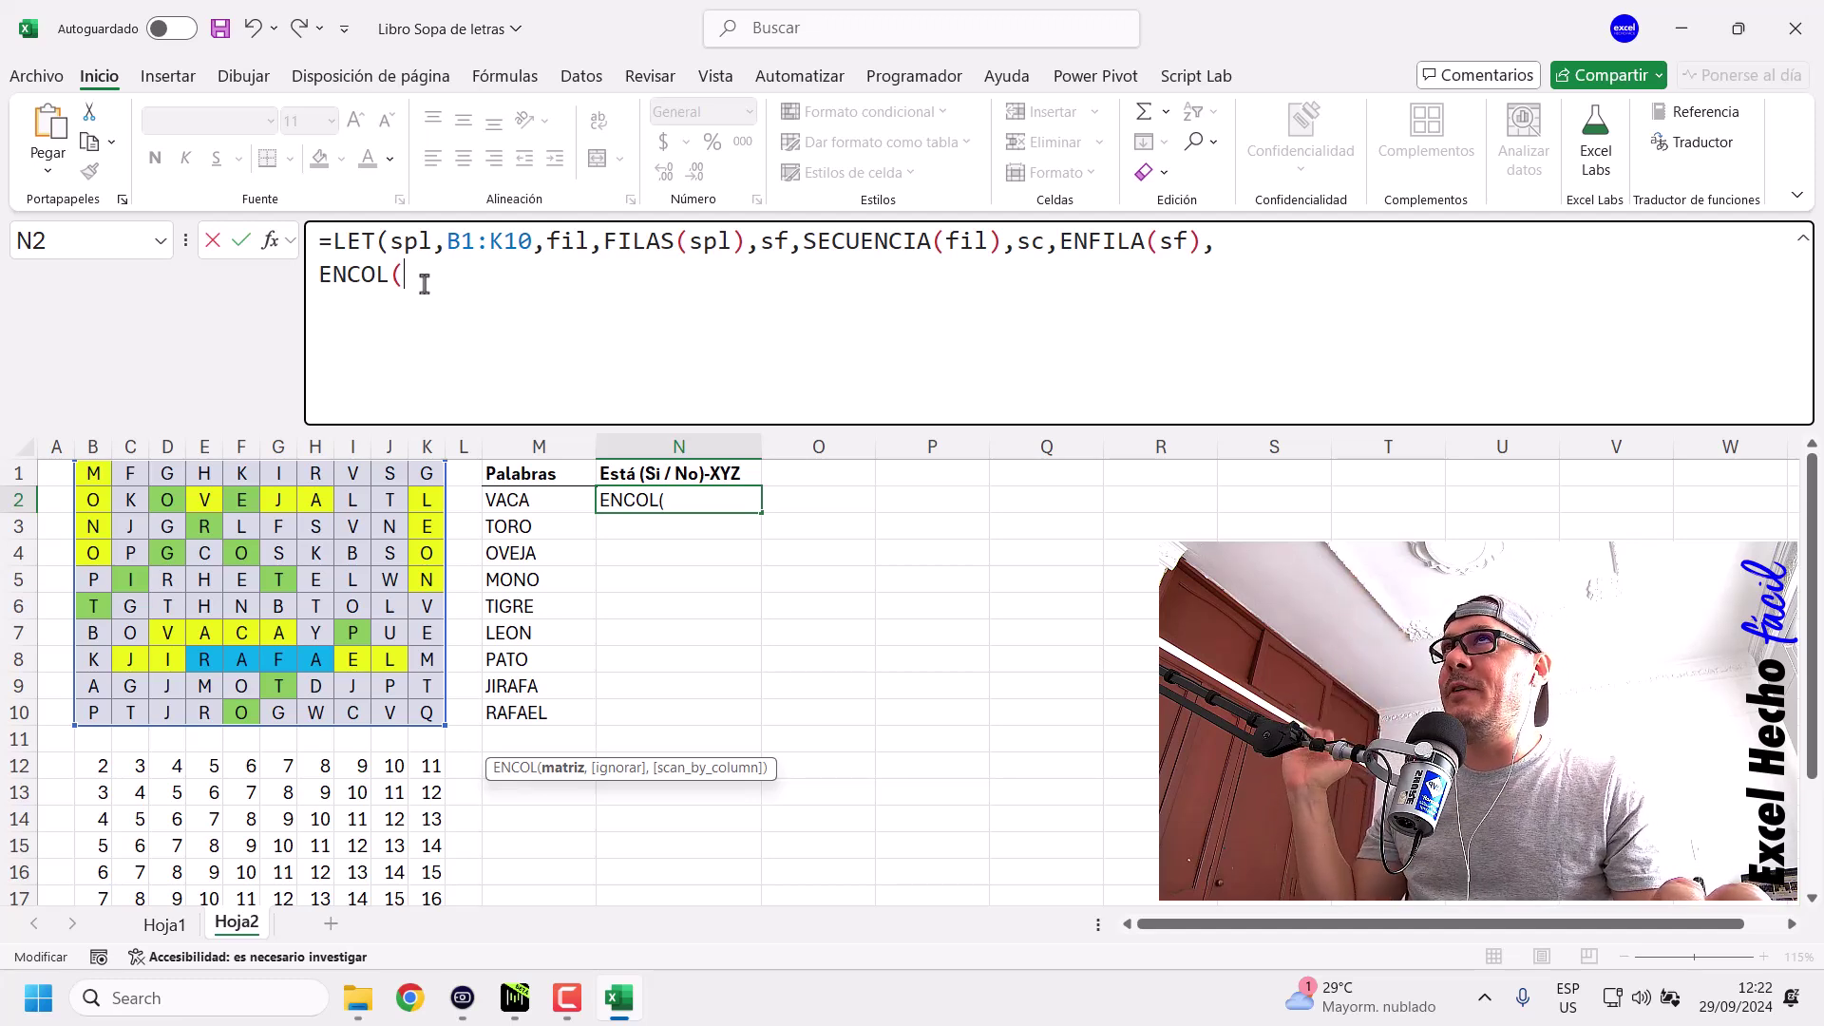
{"action": "type", "text": "spl)0"}
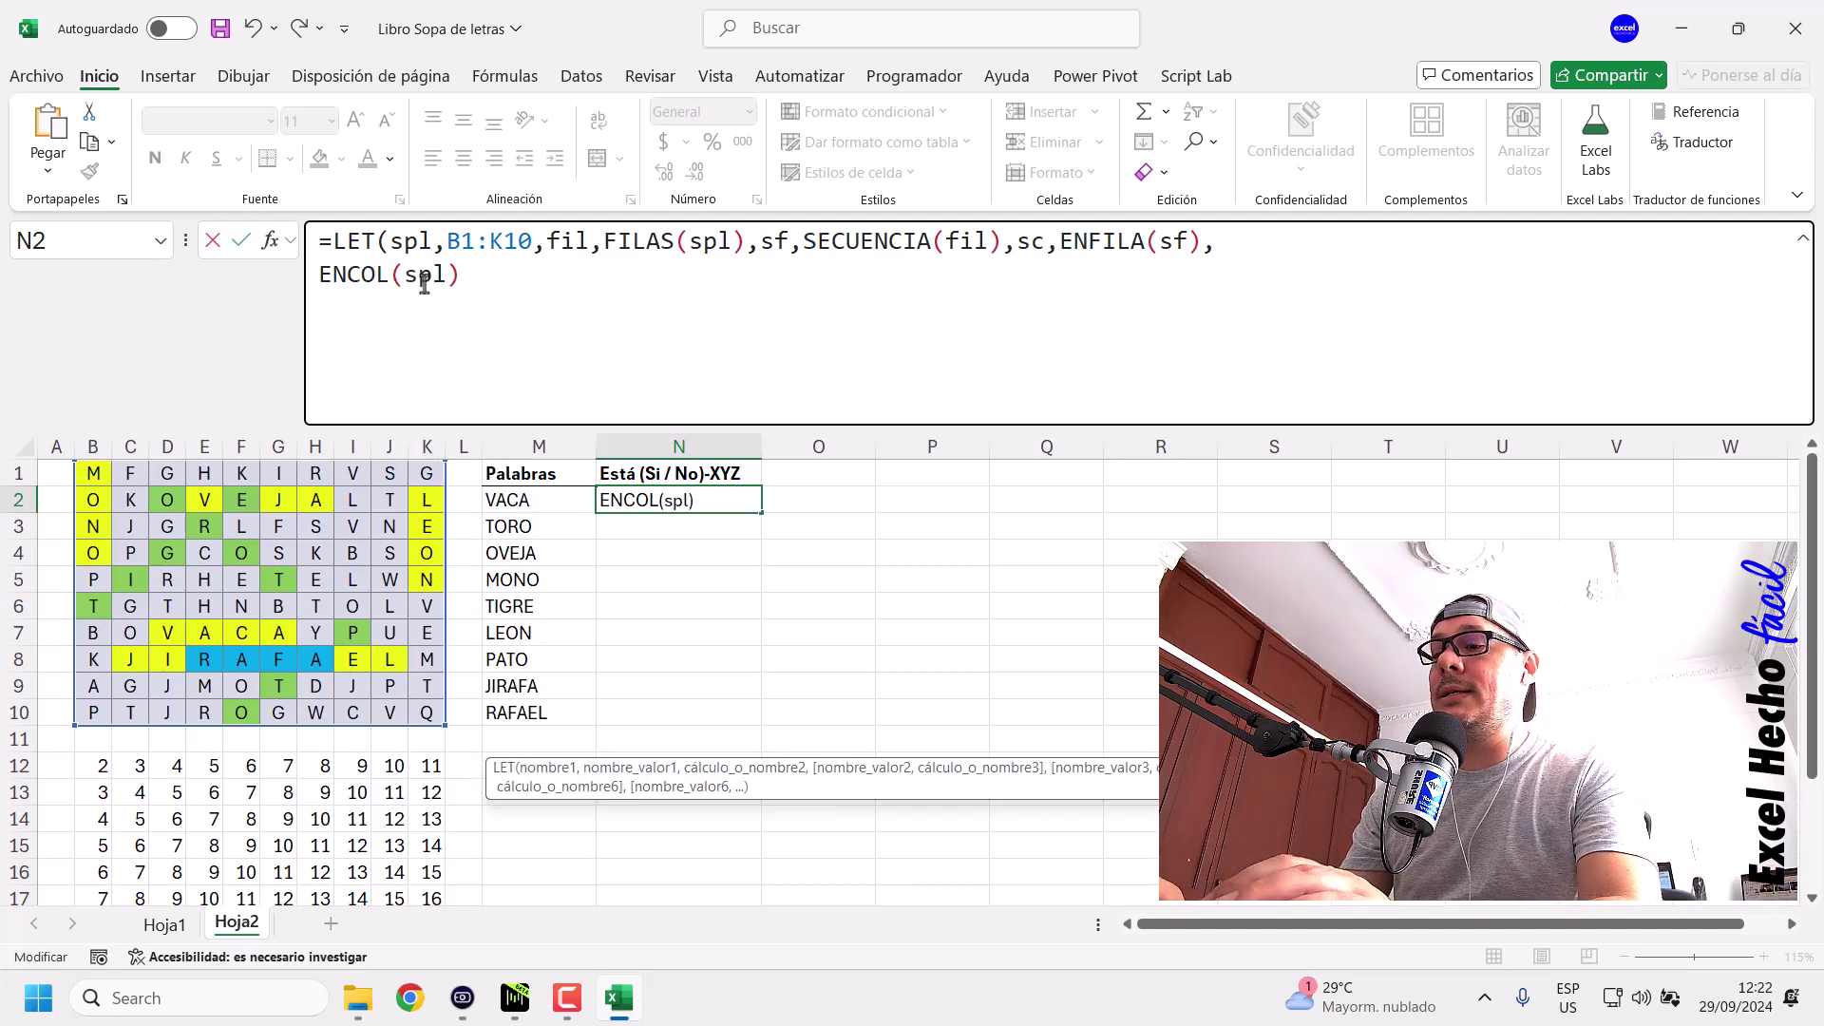
{"action": "key", "text": "Return"}
{"action": "key", "text": "Escape"}
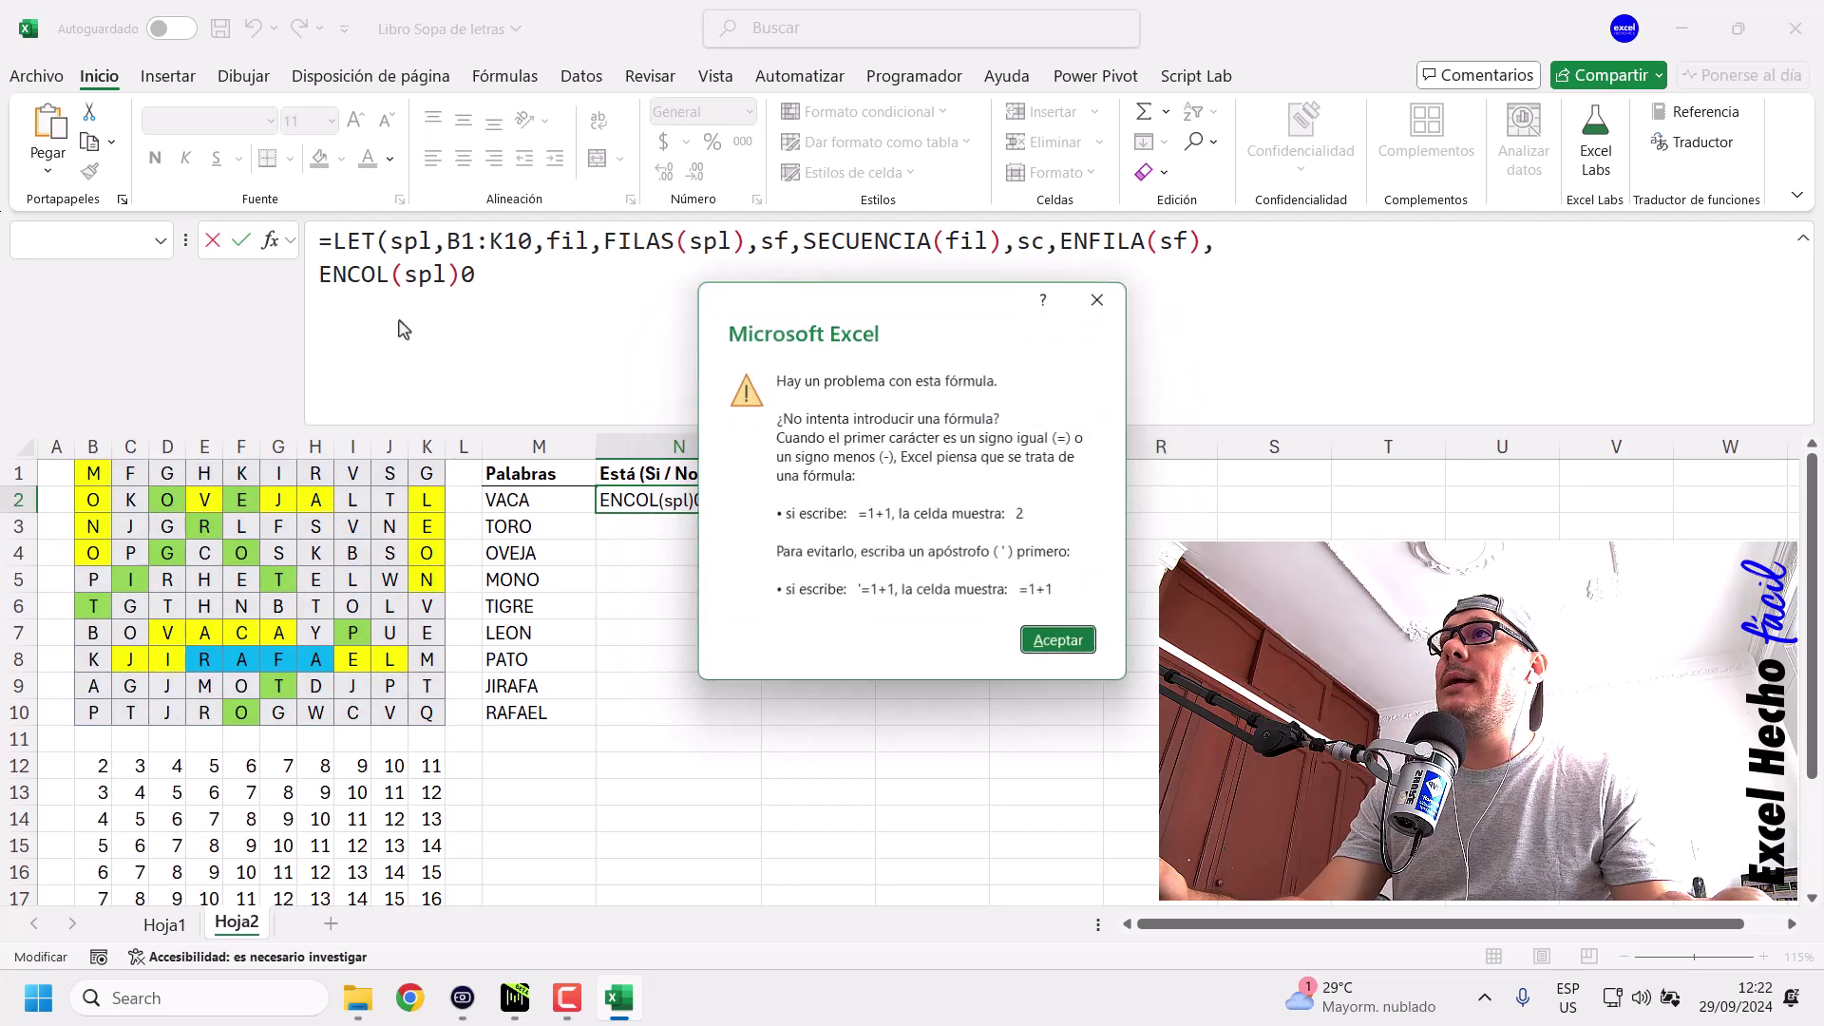
Replace the stray 0 at the end of N2's formula with a closing parenthesis and enter the formula.
{"action": "key", "text": "Return"}
{"action": "key", "text": "BackSpace"}
{"action": "type", "text": ")"}
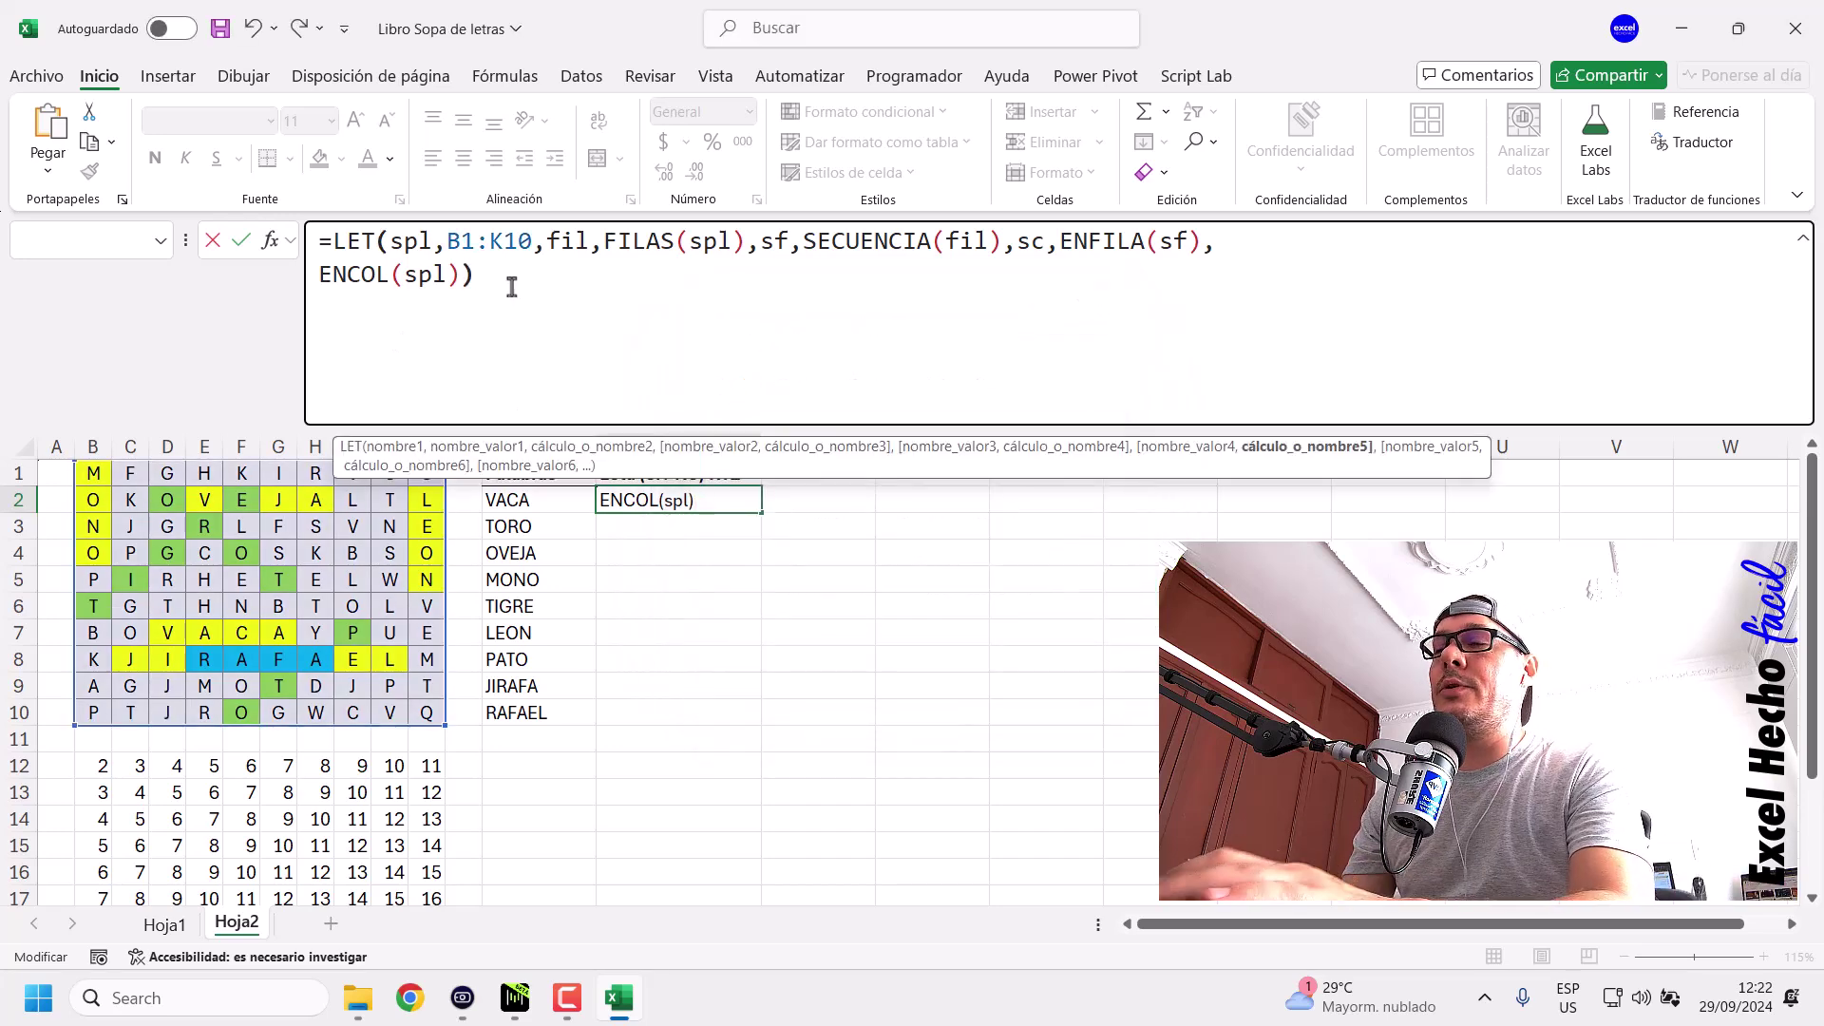
{"action": "key", "text": "Return"}
{"action": "left_click", "coordinate": [512, 287]}
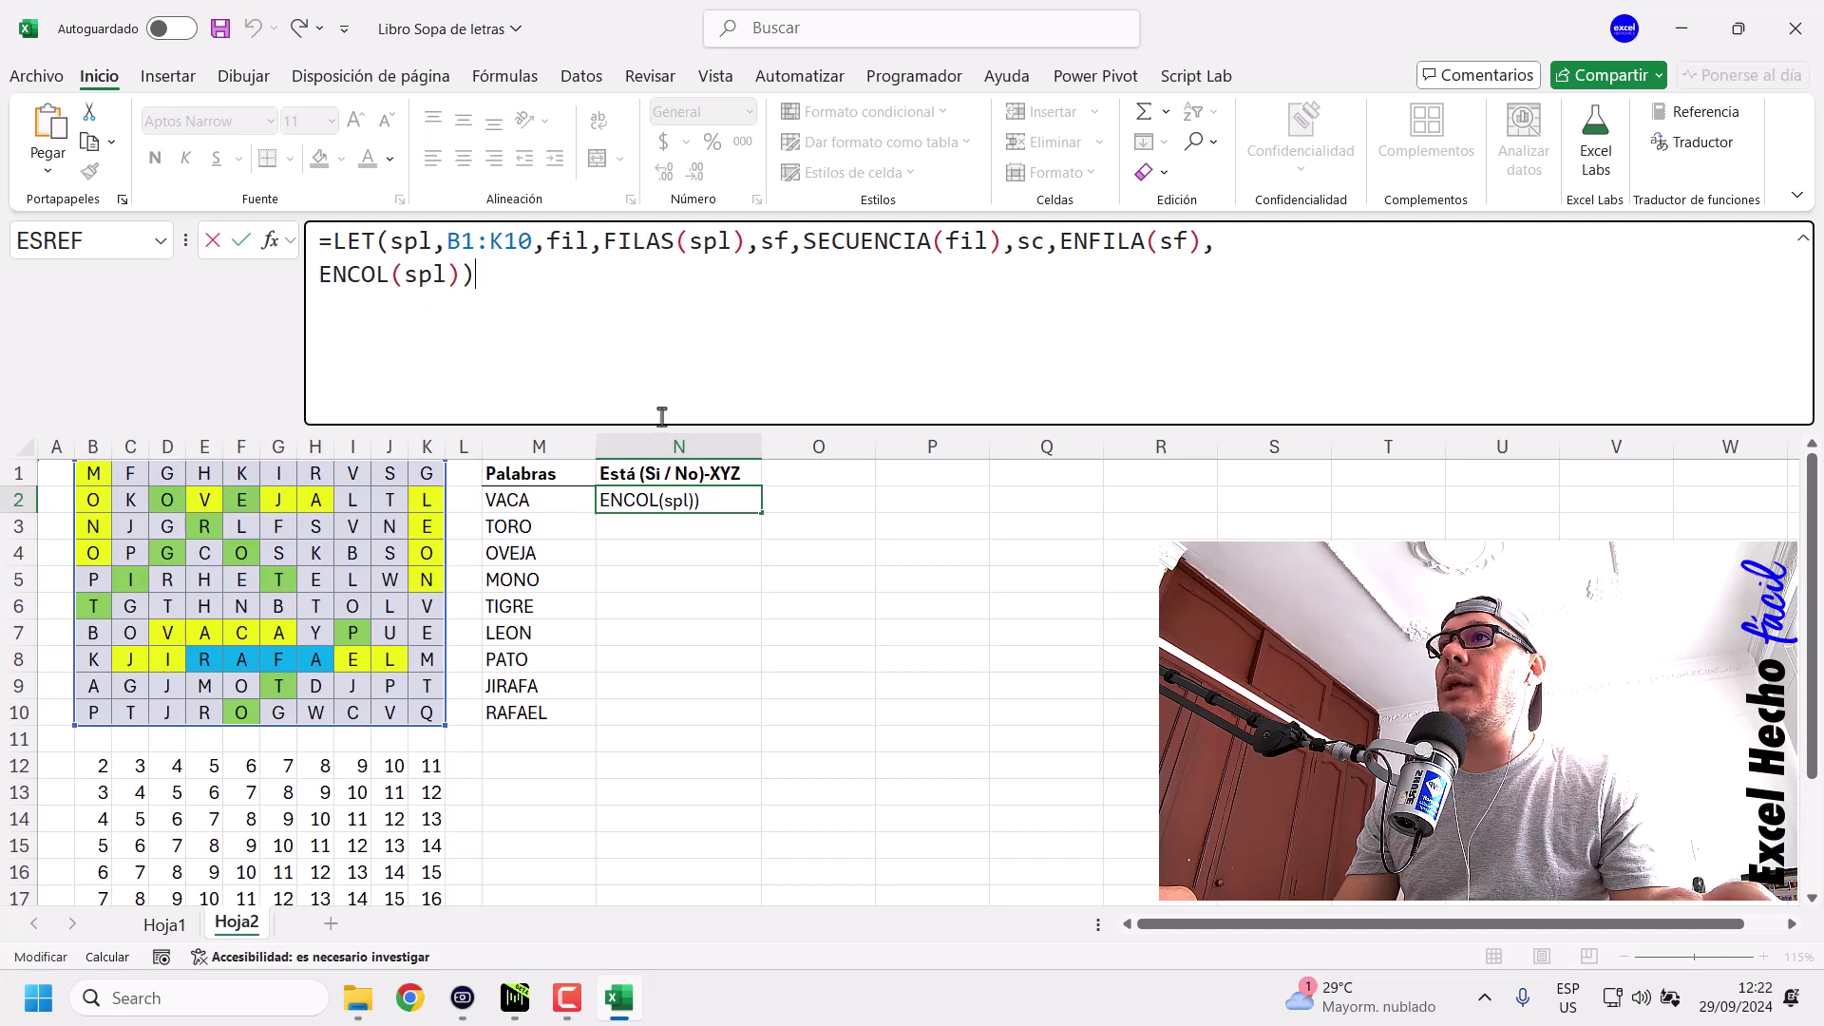
{"action": "key", "text": "Escape"}
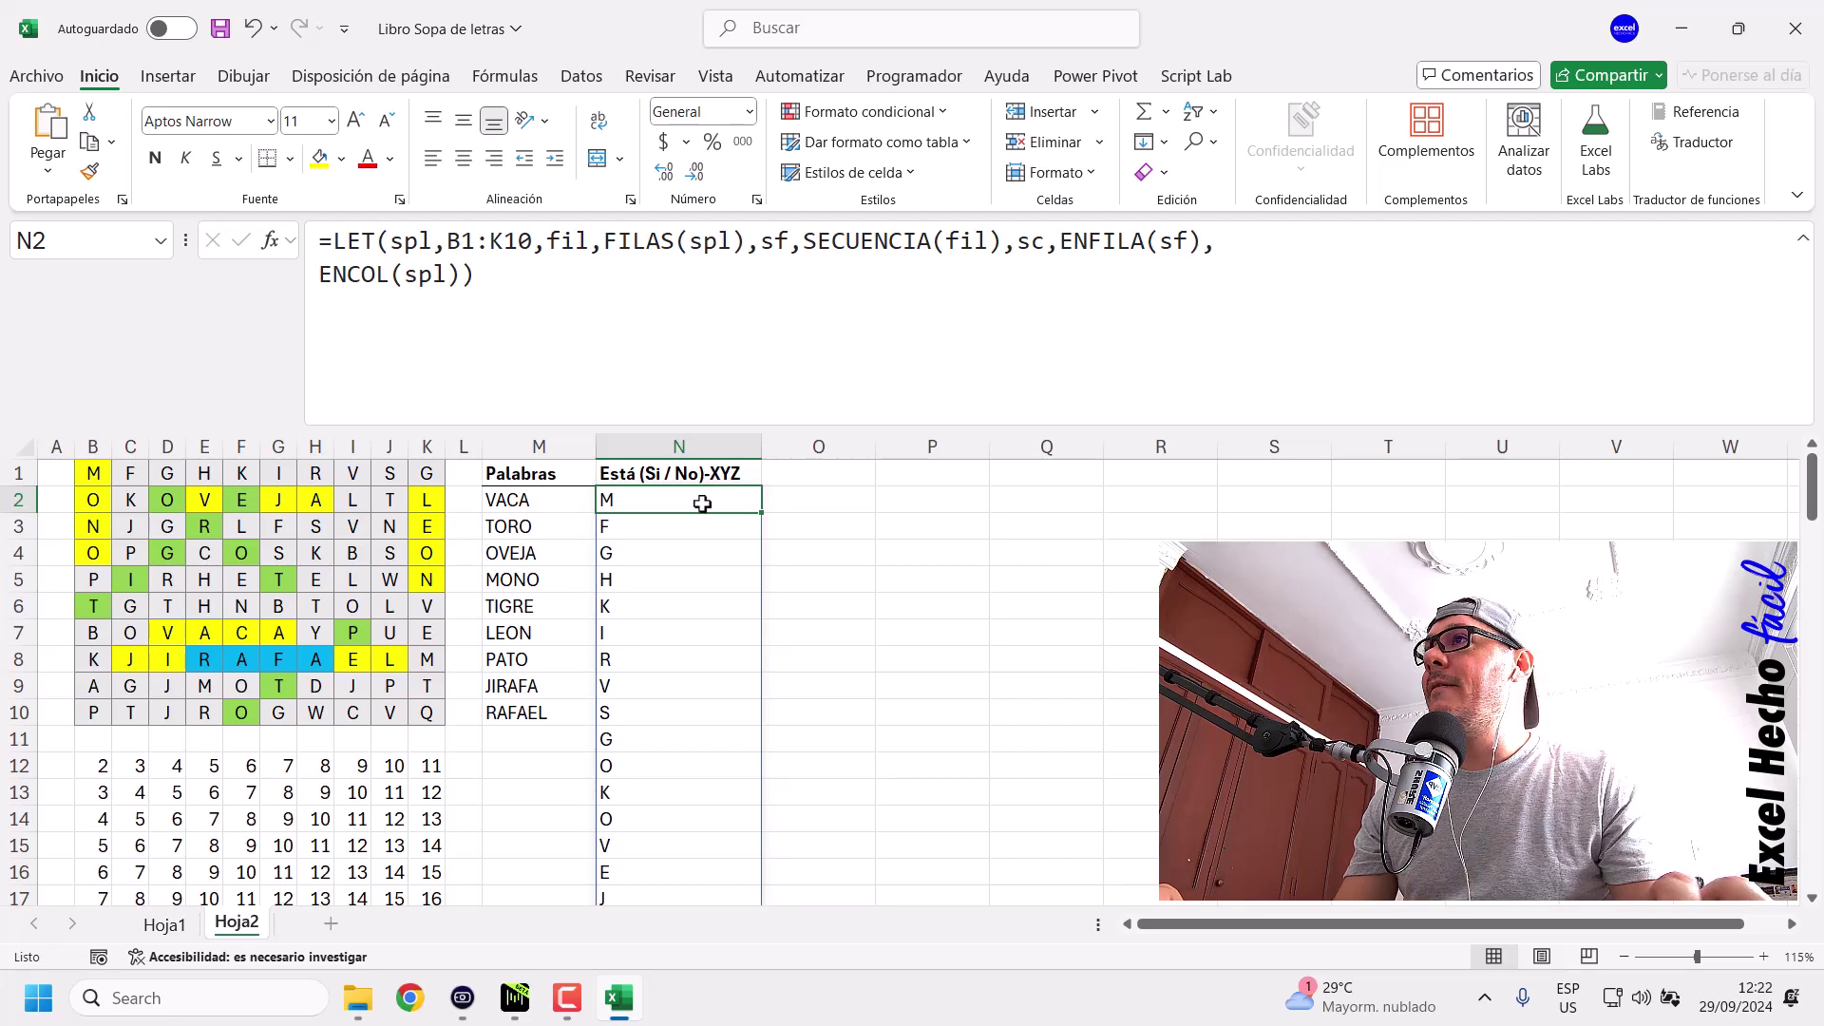
Compare the letter grid B1:K10 with the full single-column list spilled from N2.
{"action": "left_click_drag", "start_coordinate": [93, 474], "coordinate": [423, 712]}
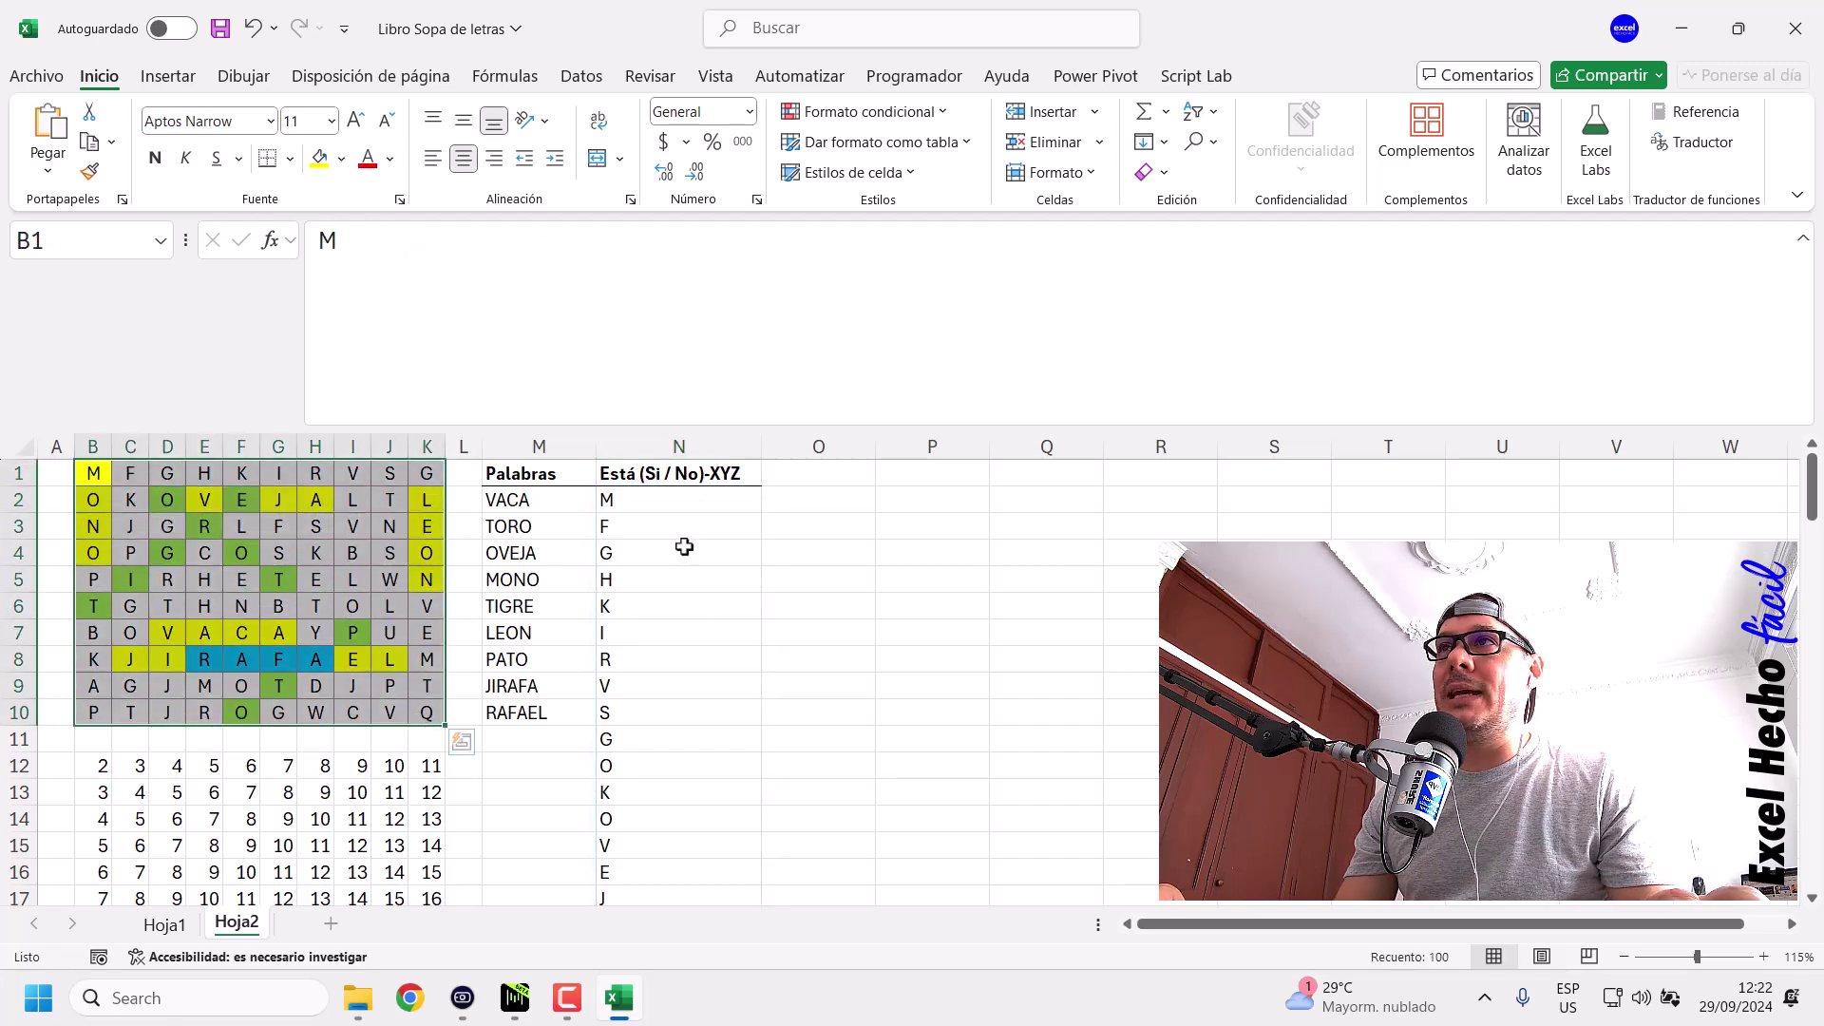
{"action": "left_click", "coordinate": [675, 501]}
{"action": "key", "text": "ctrl+shift+Down"}
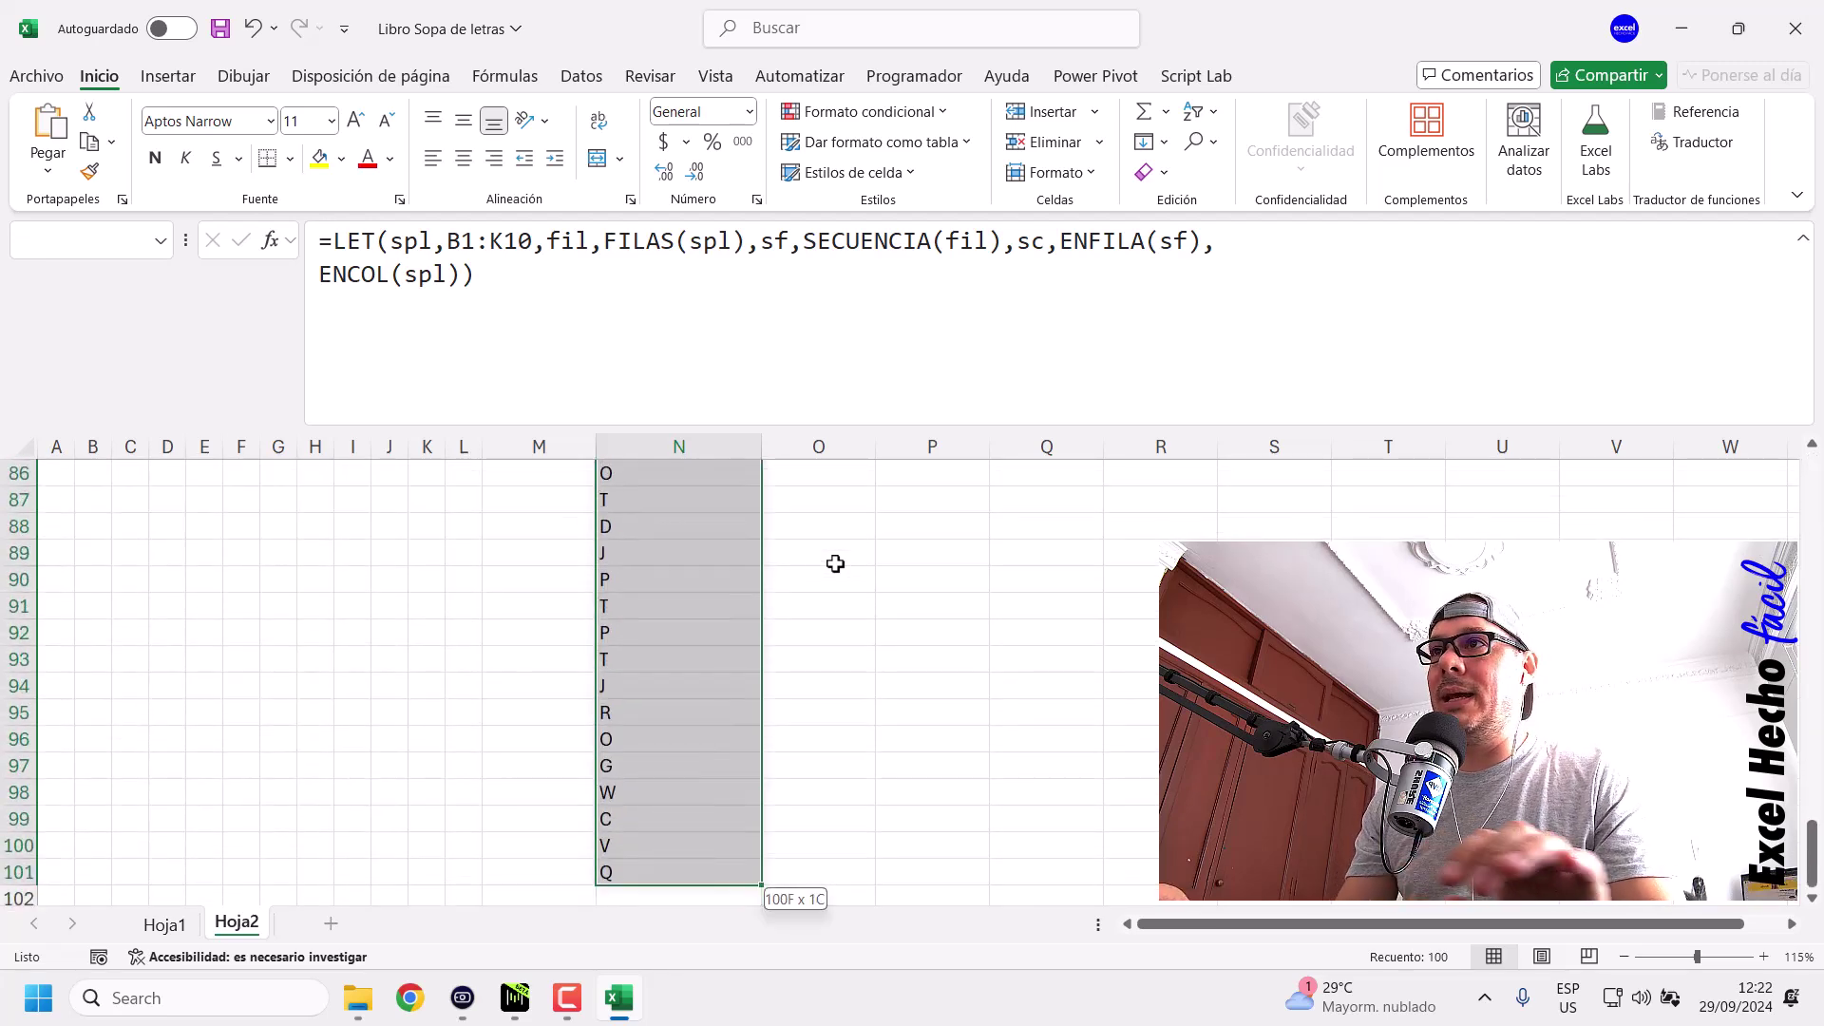
{"action": "key", "text": "ctrl+BackSpace"}
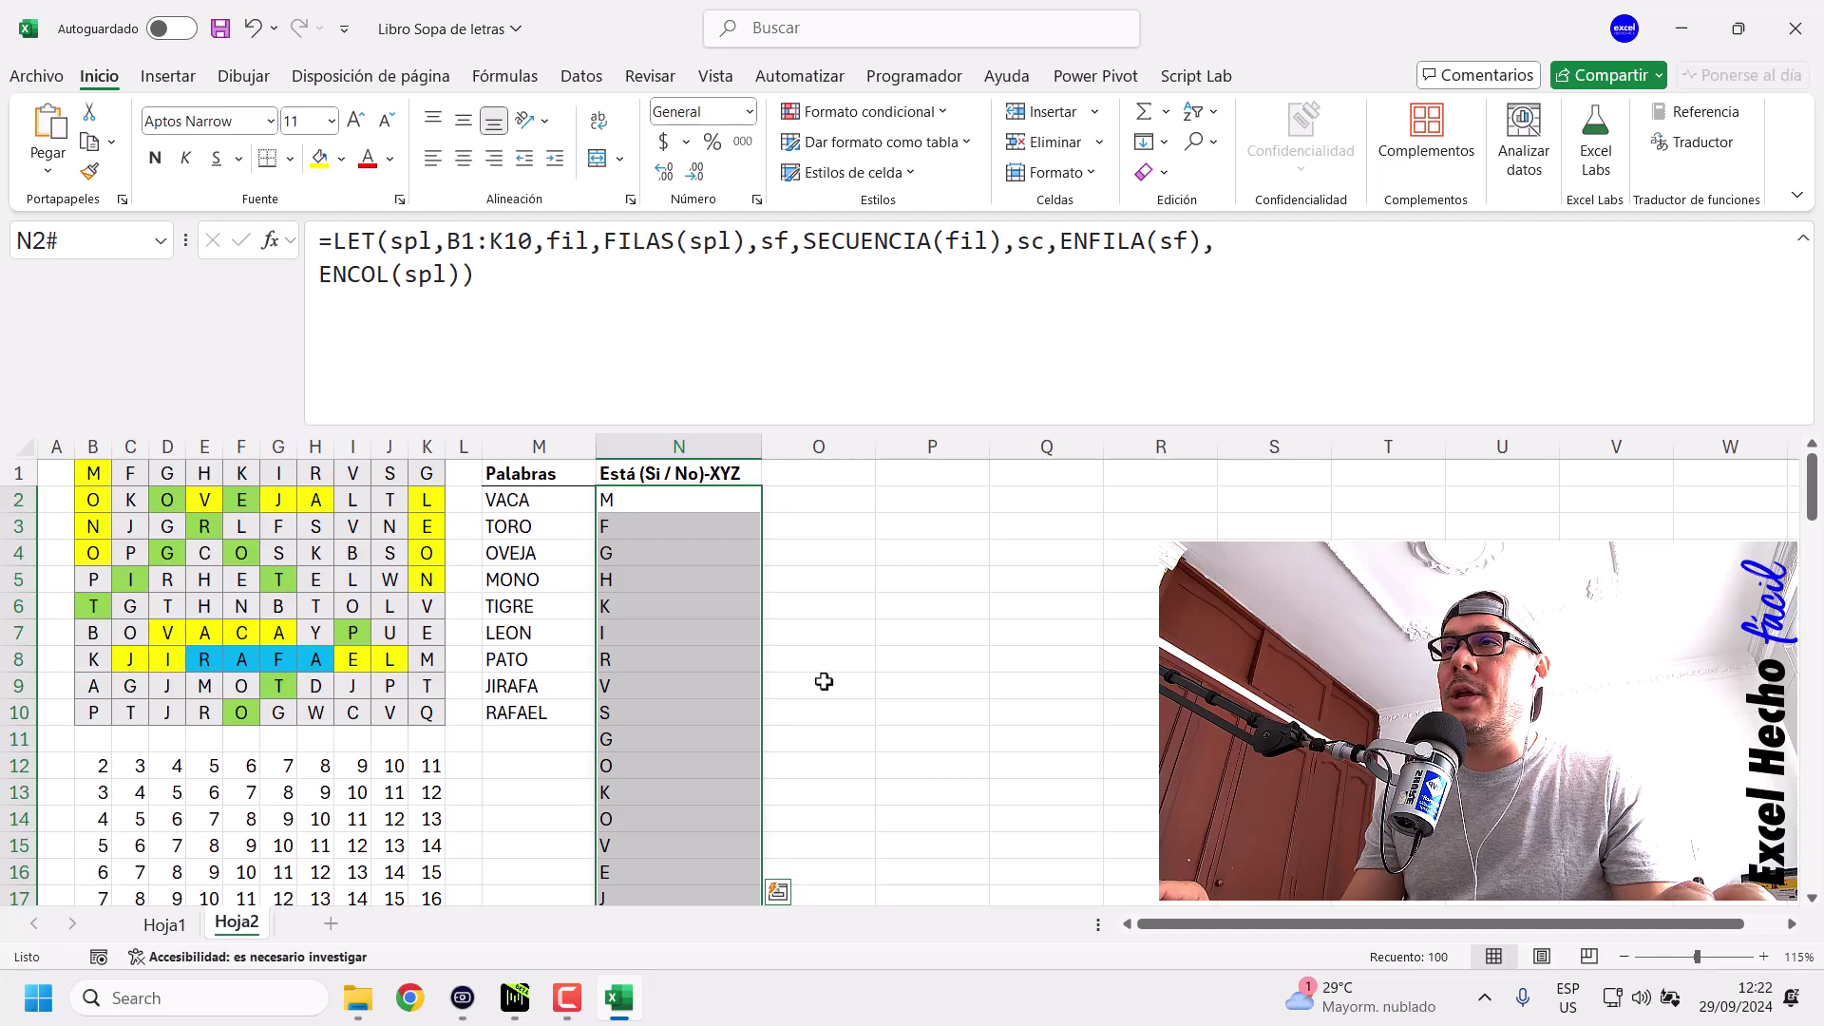
View the scan_by_column options of ENCOL in N2's formula and discard the edit.
{"action": "left_click", "coordinate": [676, 498]}
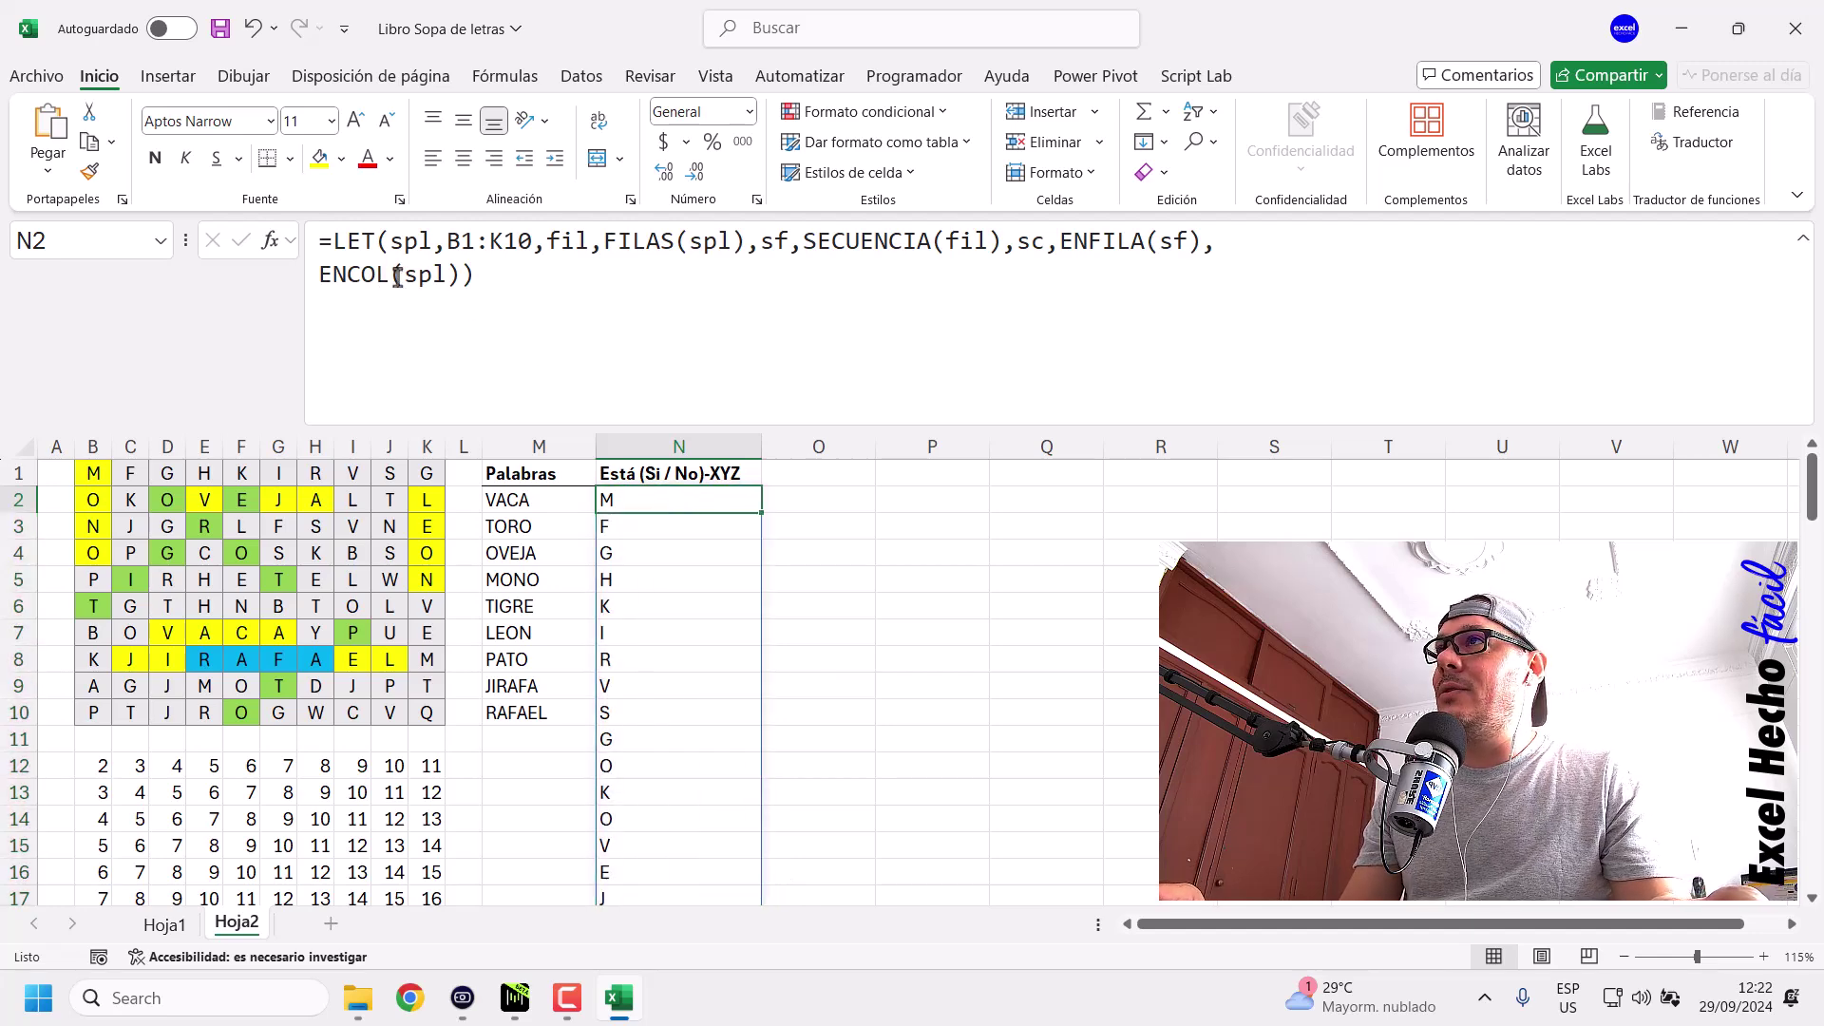
{"action": "left_click", "coordinate": [442, 274]}
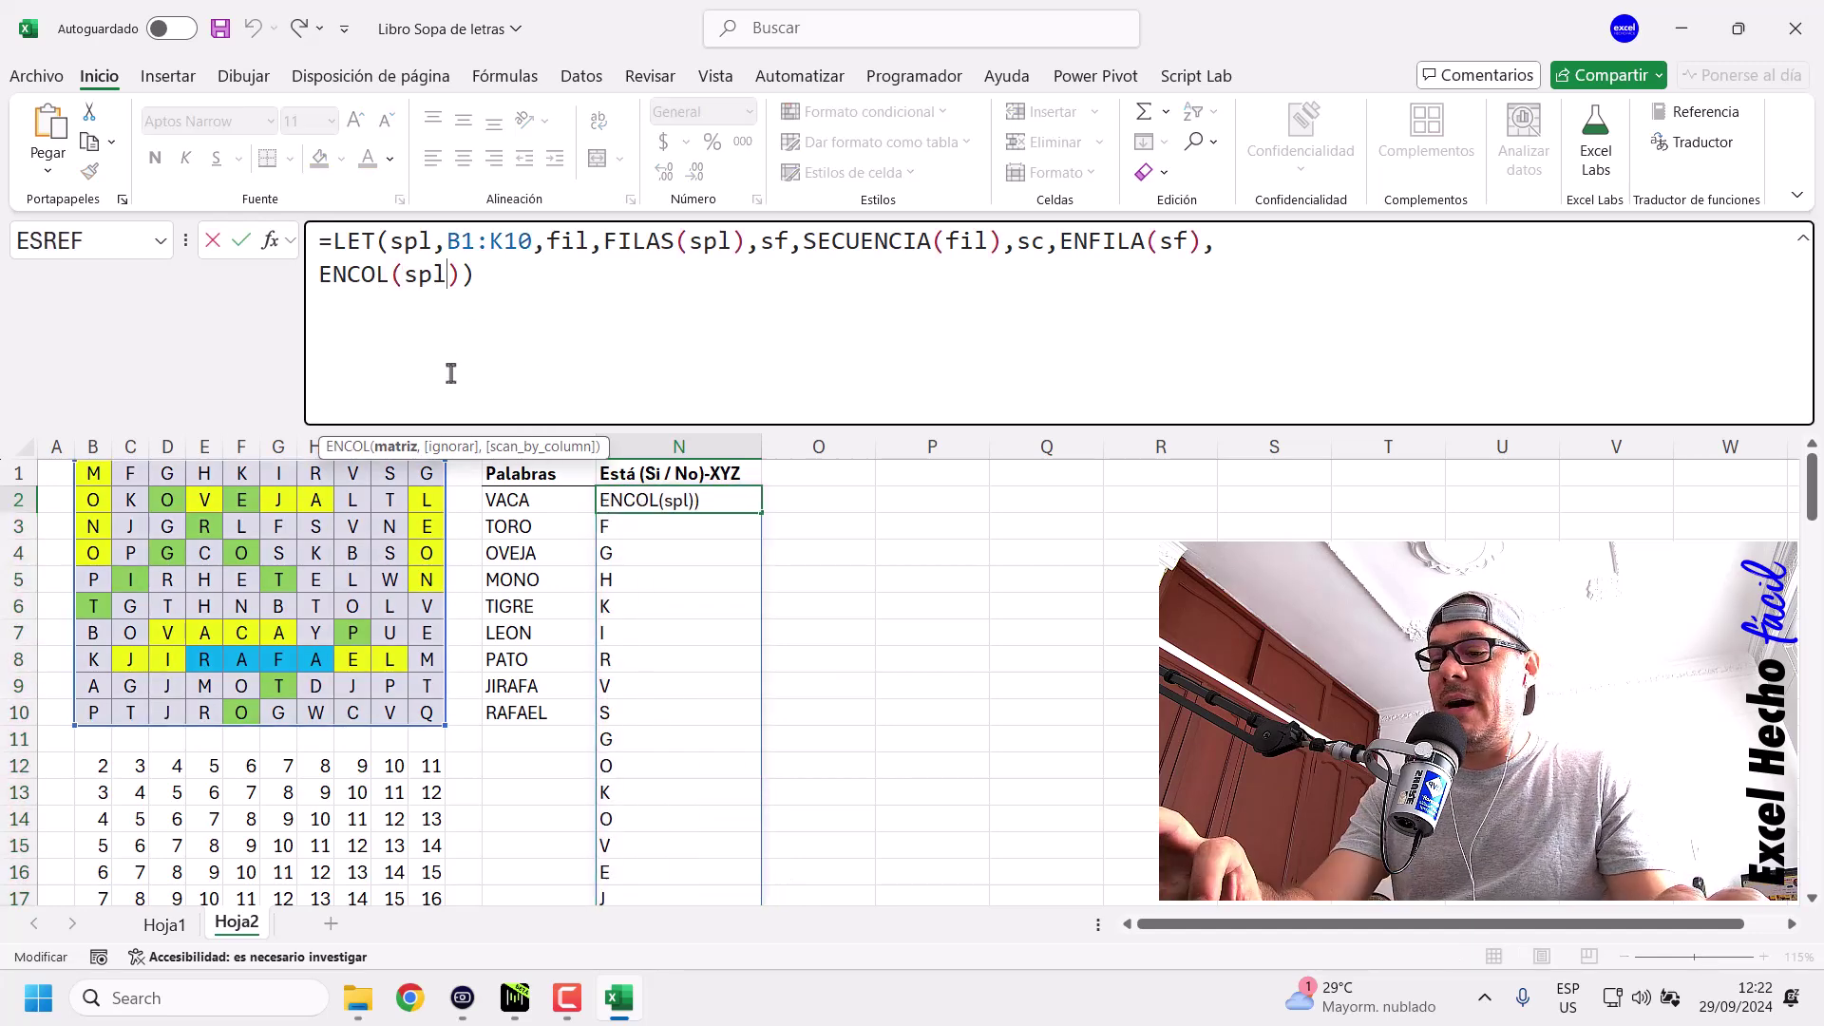
{"action": "type", "text": ",,"}
{"action": "left_click_drag", "start_coordinate": [604, 443], "coordinate": [625, 371]}
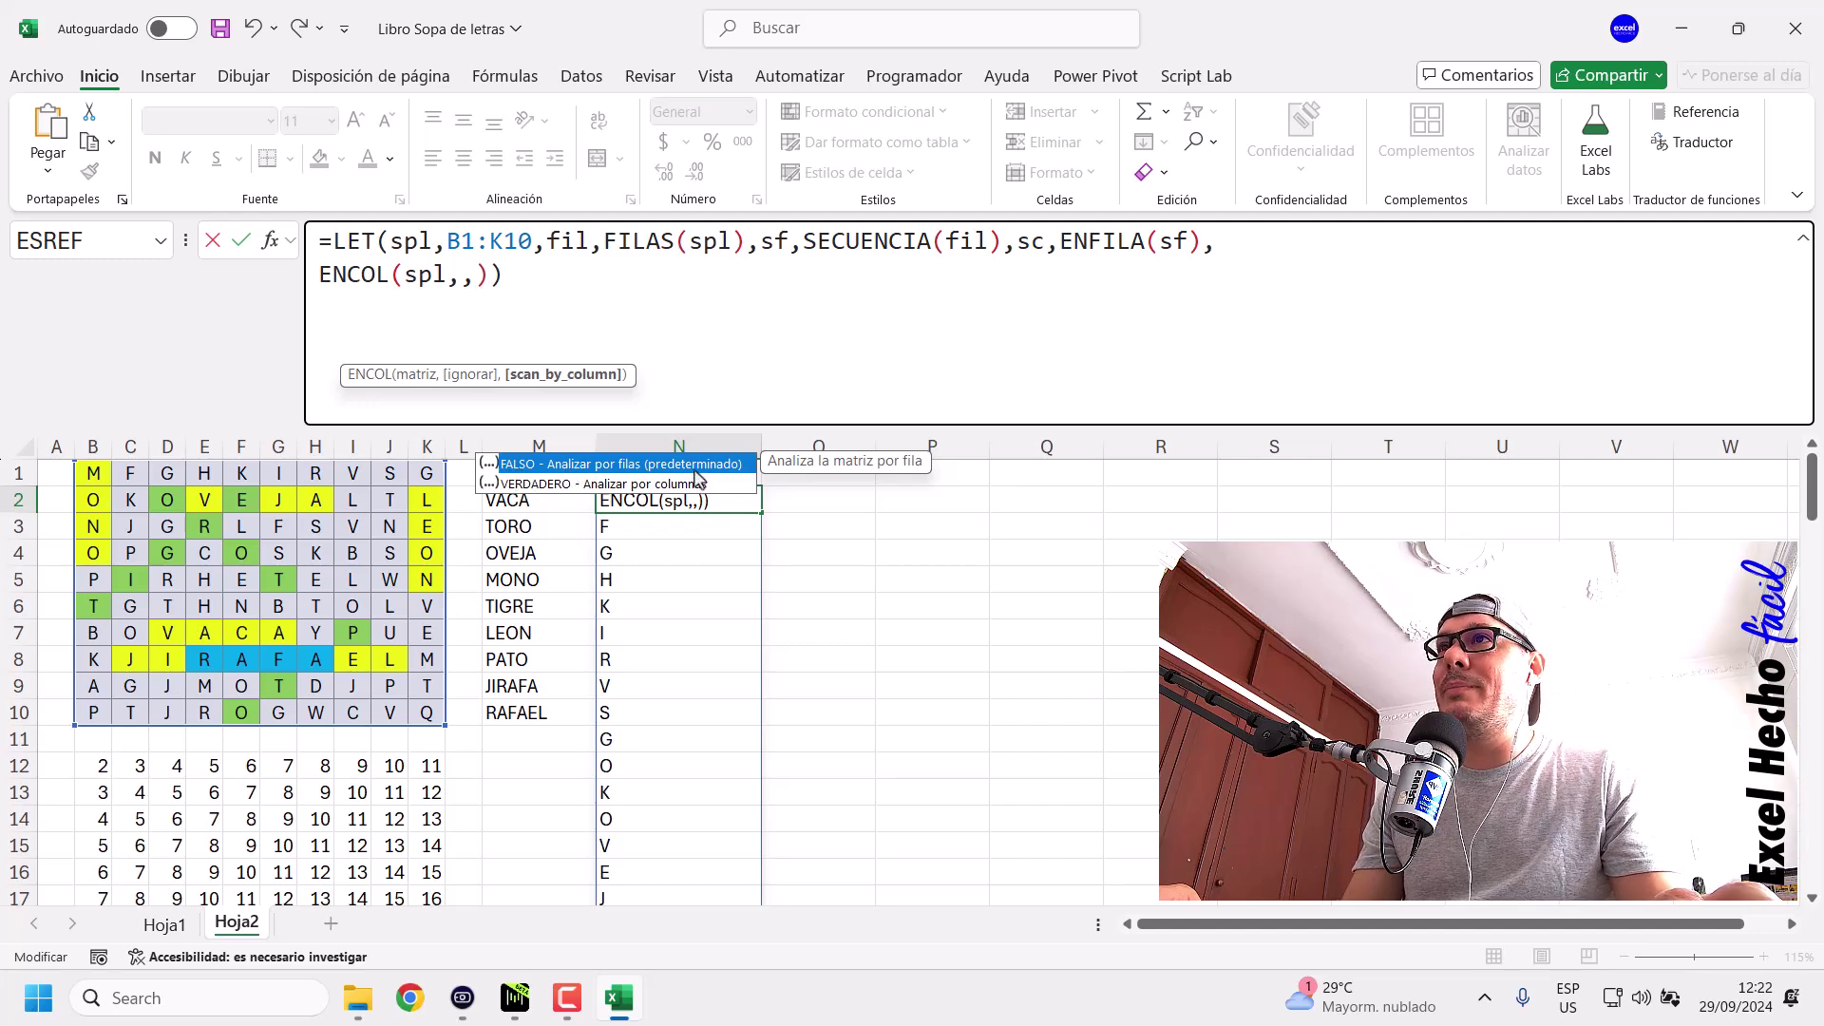
{"action": "key", "text": "Escape"}
{"action": "key", "text": "Escape"}
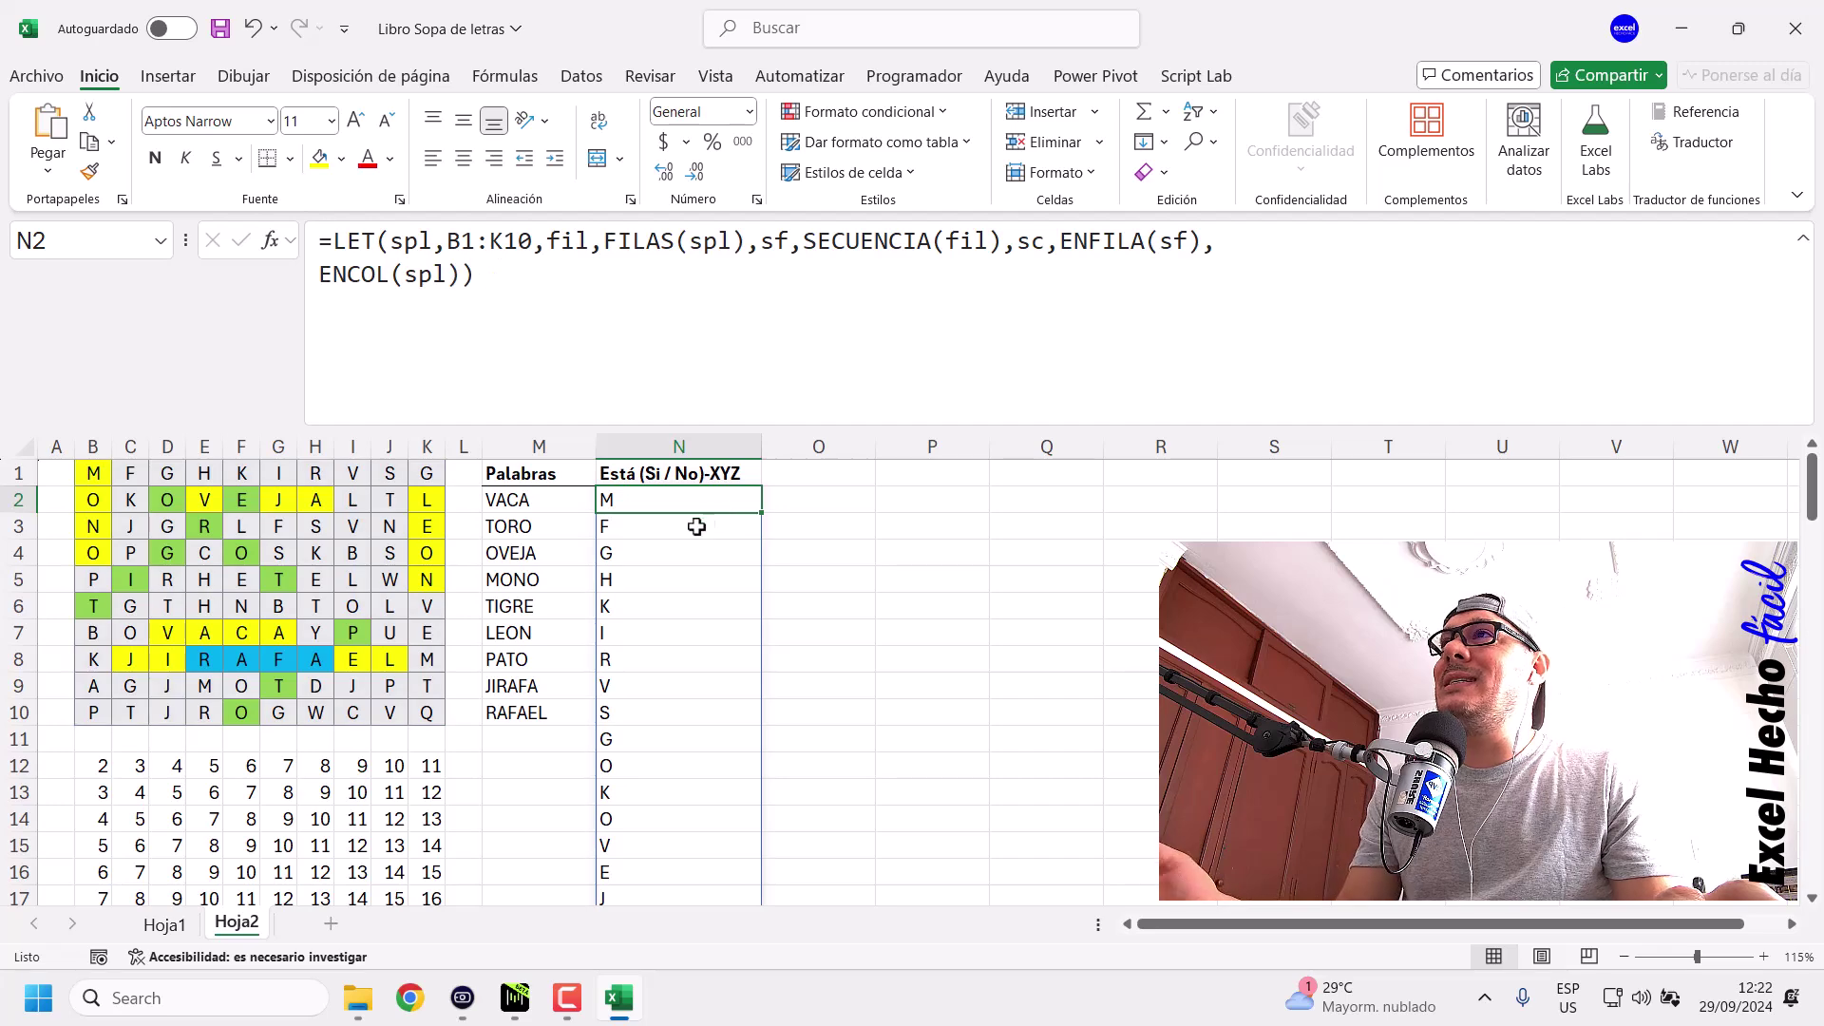
Compare letter grid rows 1 and 2 with their letters in the spilled column, starting at N2 and N12.
{"action": "left_click_drag", "start_coordinate": [93, 473], "coordinate": [420, 472]}
{"action": "left_click_drag", "start_coordinate": [644, 513], "coordinate": [652, 737], "text": "ctrl"}
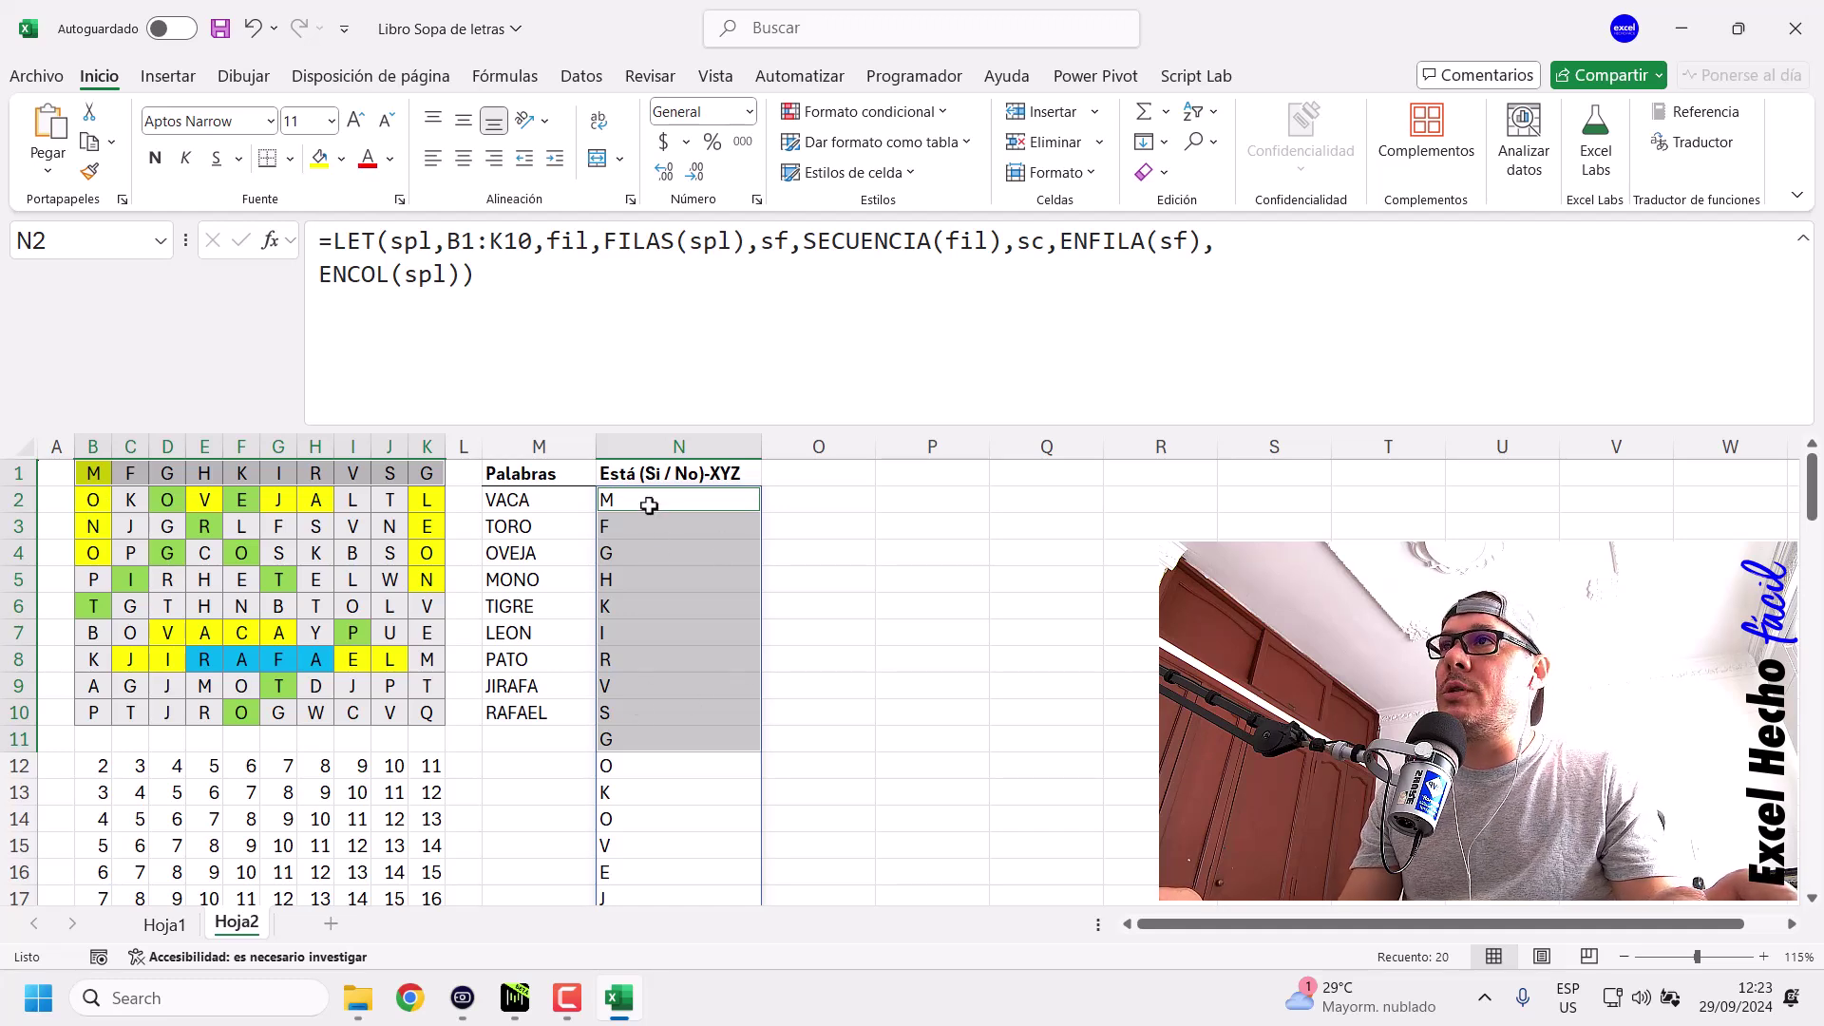
{"action": "left_click_drag", "start_coordinate": [93, 501], "coordinate": [426, 500]}
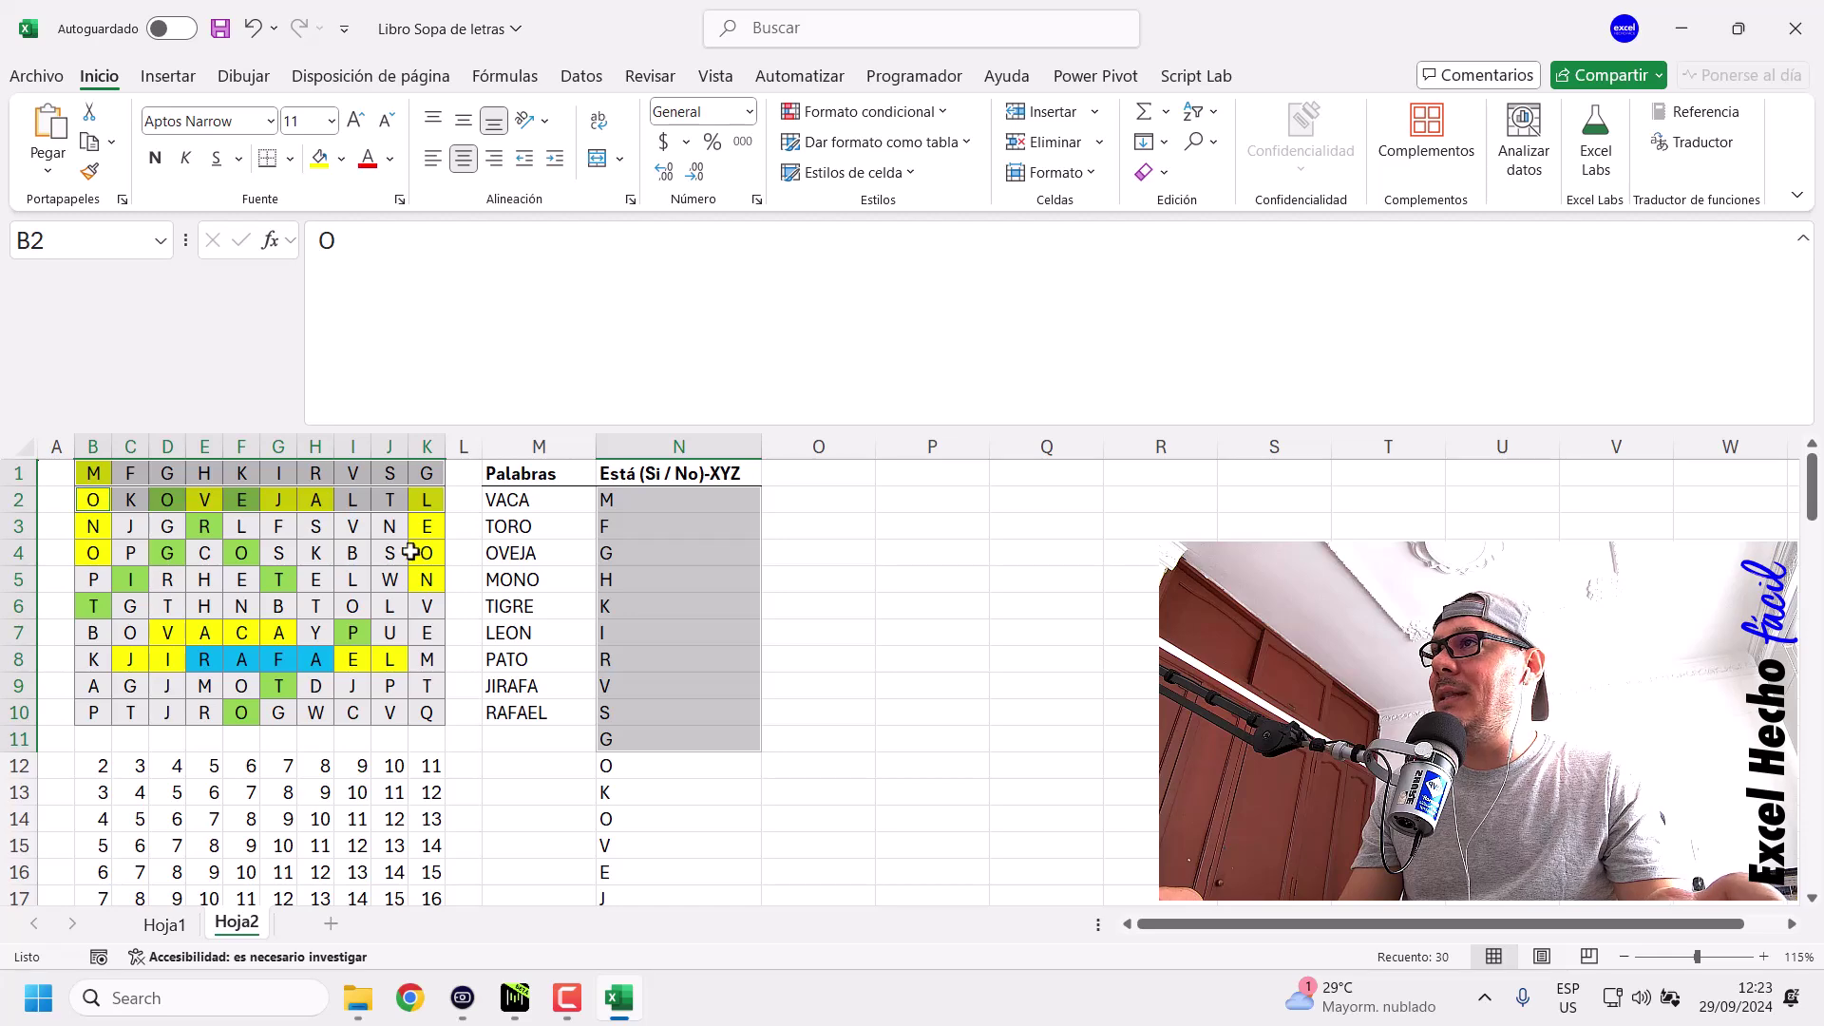
{"action": "scroll", "coordinate": [762, 648], "scroll_direction": "down", "scroll_amount": 2}
{"action": "left_click_drag", "start_coordinate": [652, 611], "coordinate": [668, 794]}
{"action": "scroll", "coordinate": [668, 791], "scroll_direction": "up", "scroll_amount": 2}
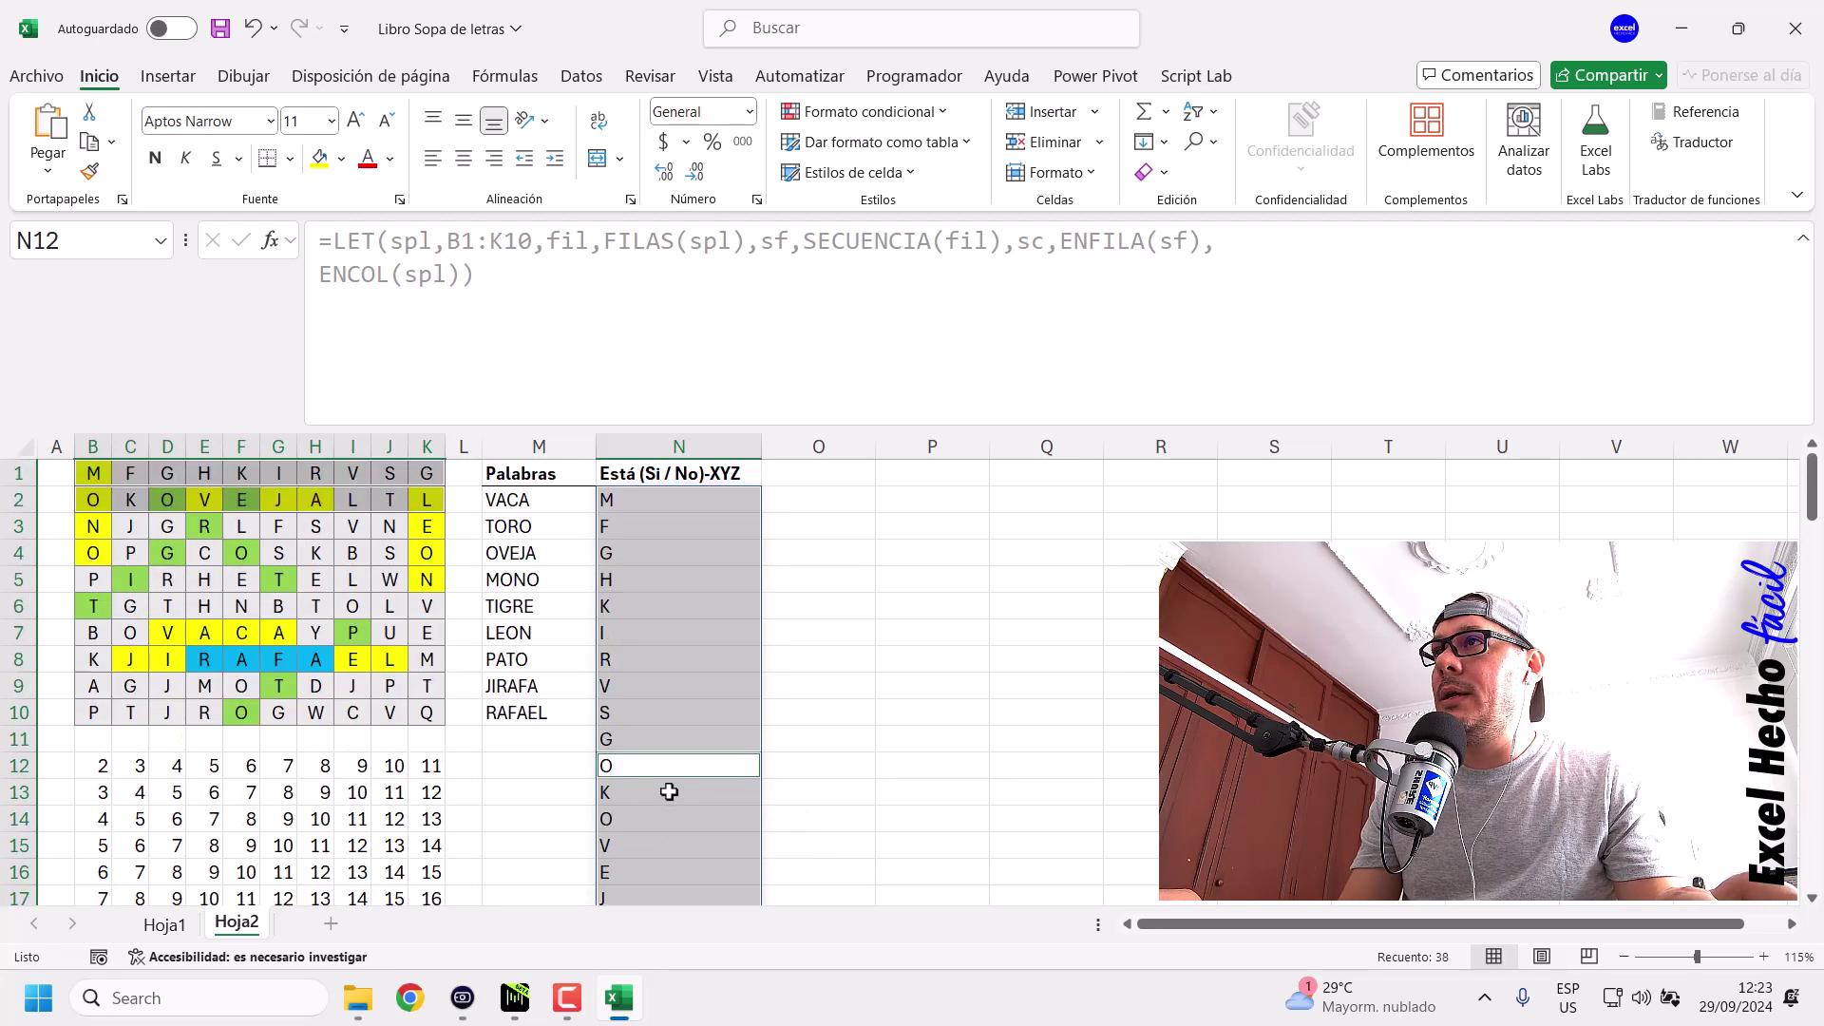
{"action": "scroll", "coordinate": [665, 807], "scroll_direction": "down", "scroll_amount": 1}
{"action": "scroll", "coordinate": [658, 832], "scroll_direction": "down", "scroll_amount": 1}
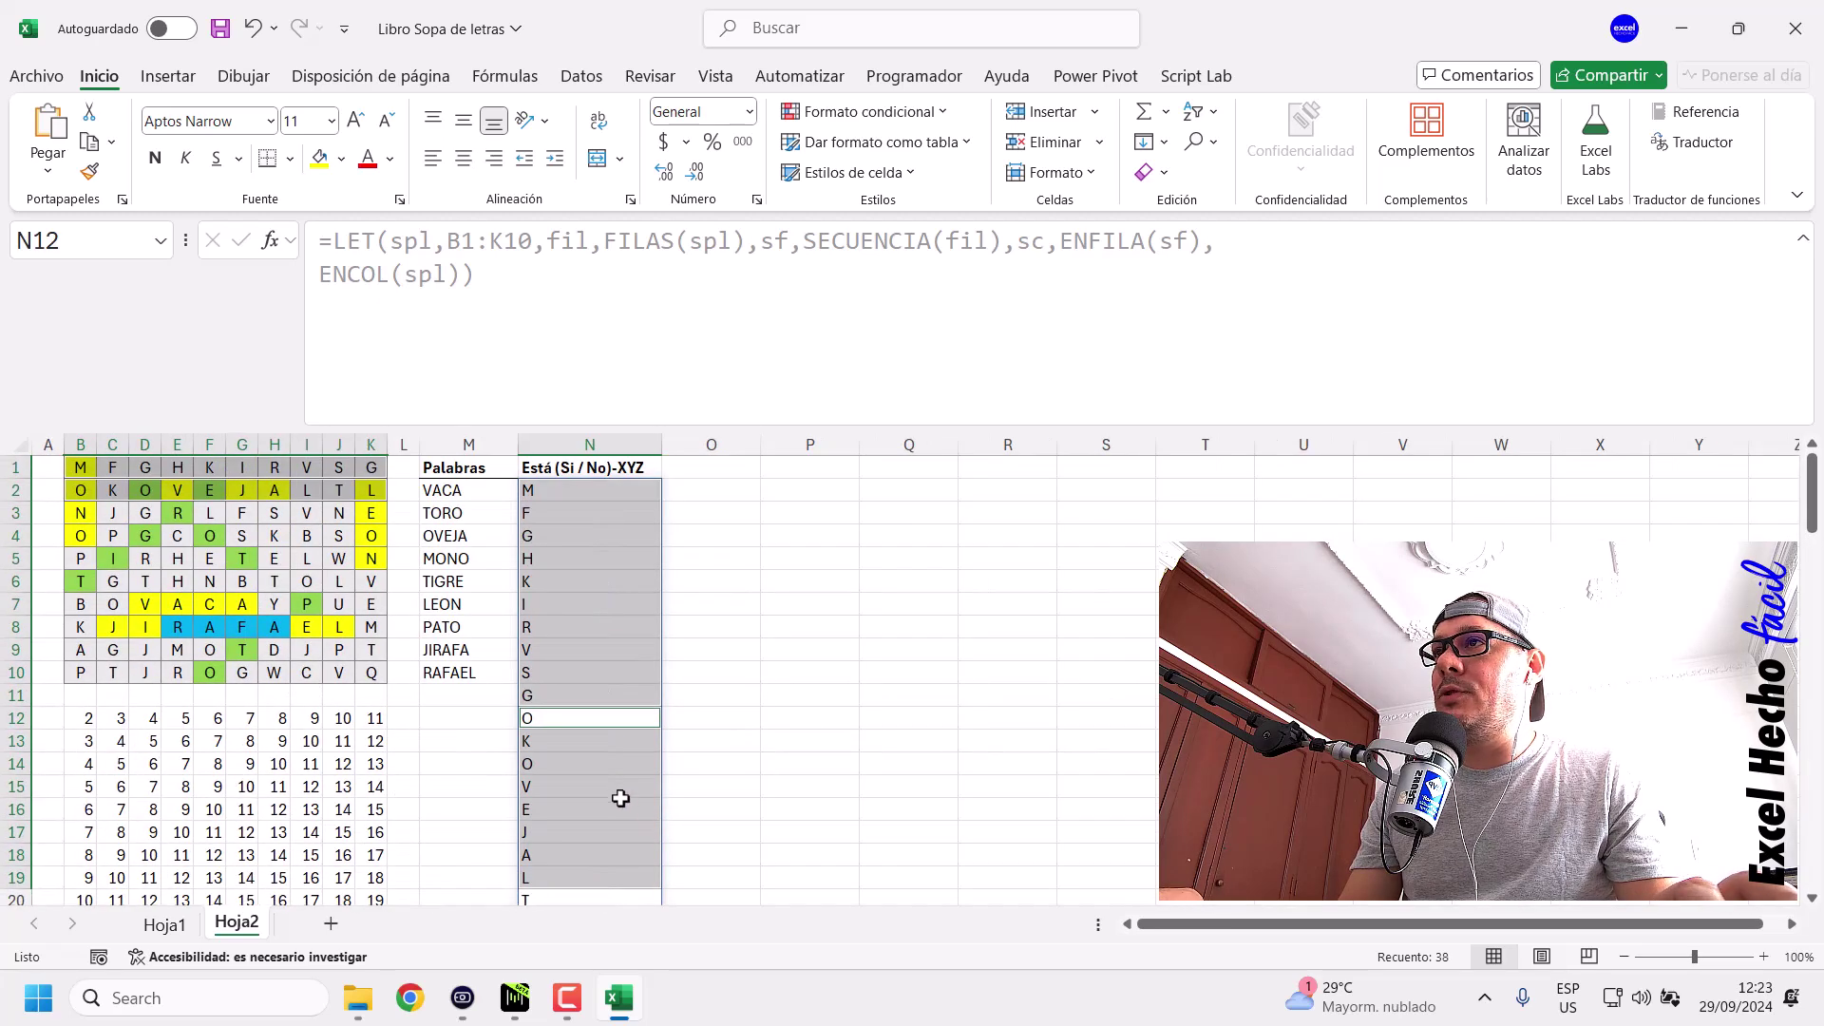
Compare the single-column list of letters in column N with the rows of the letter grid B1:K10.
{"action": "scroll", "coordinate": [617, 789], "scroll_direction": "up", "scroll_amount": 1}
{"action": "scroll", "coordinate": [613, 788], "scroll_direction": "down", "scroll_amount": 2}
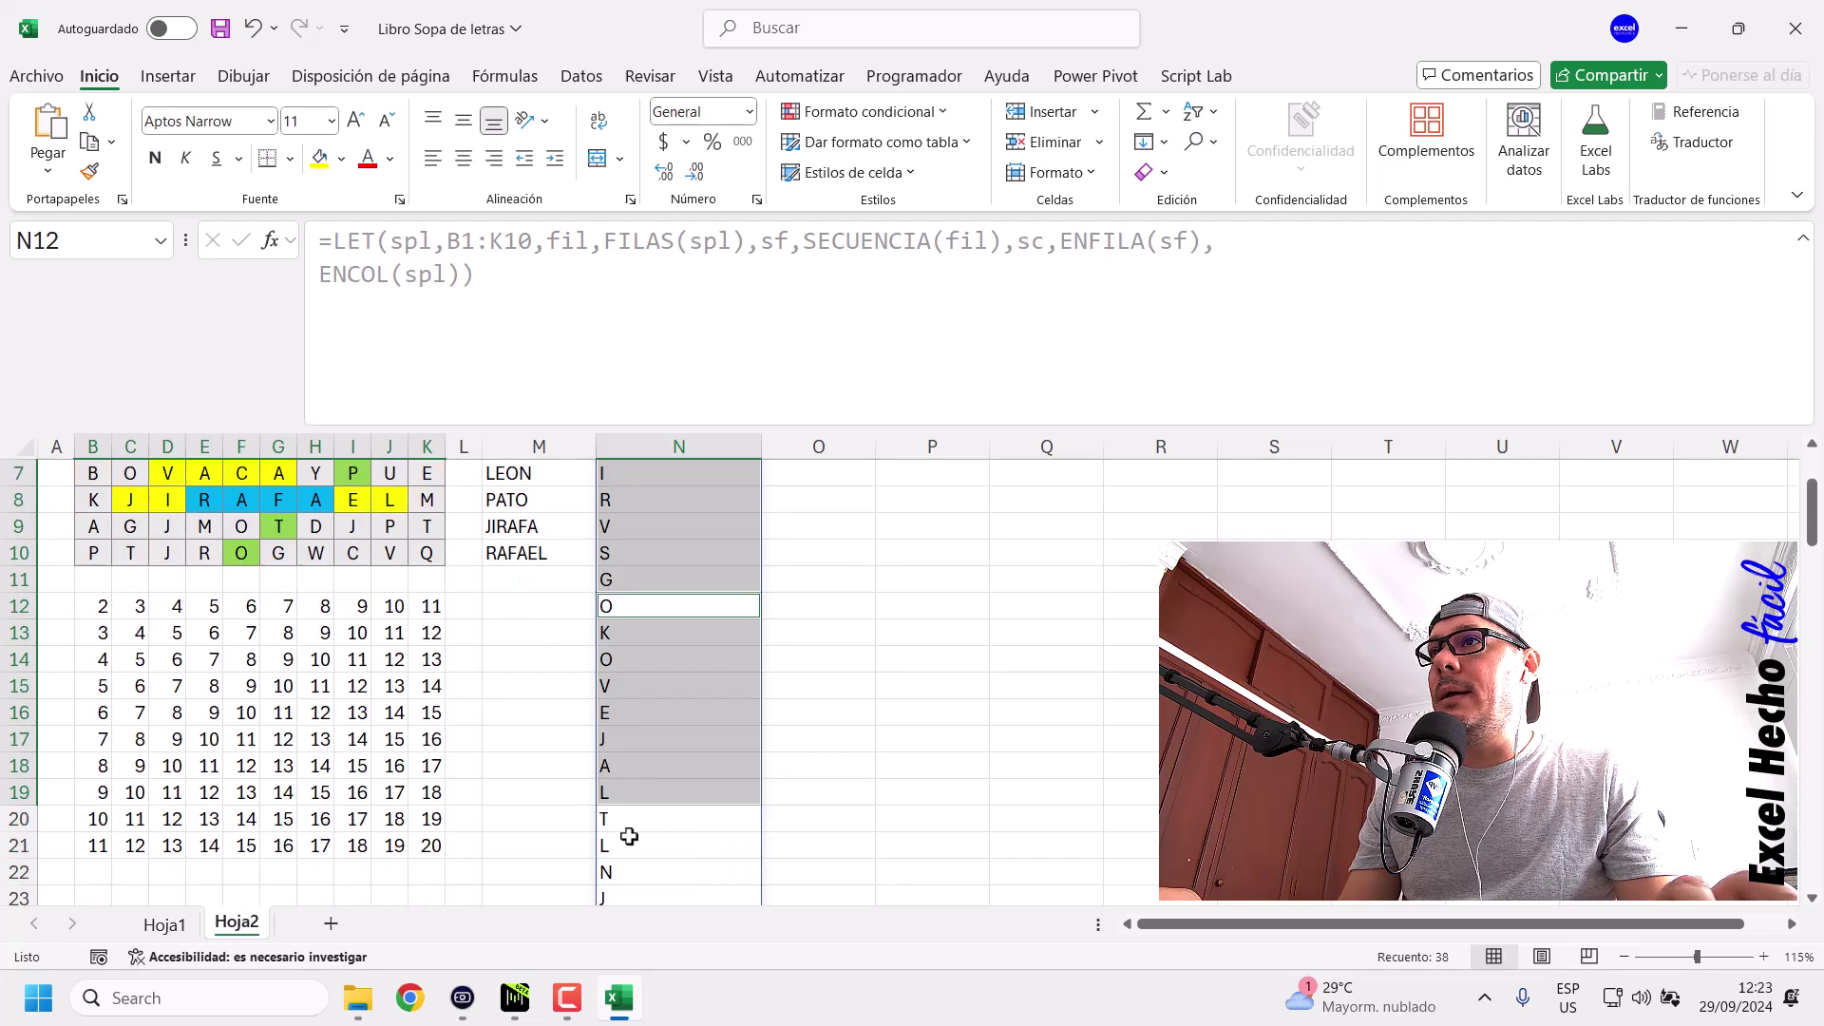
{"action": "left_click", "coordinate": [636, 819], "text": "ctrl"}
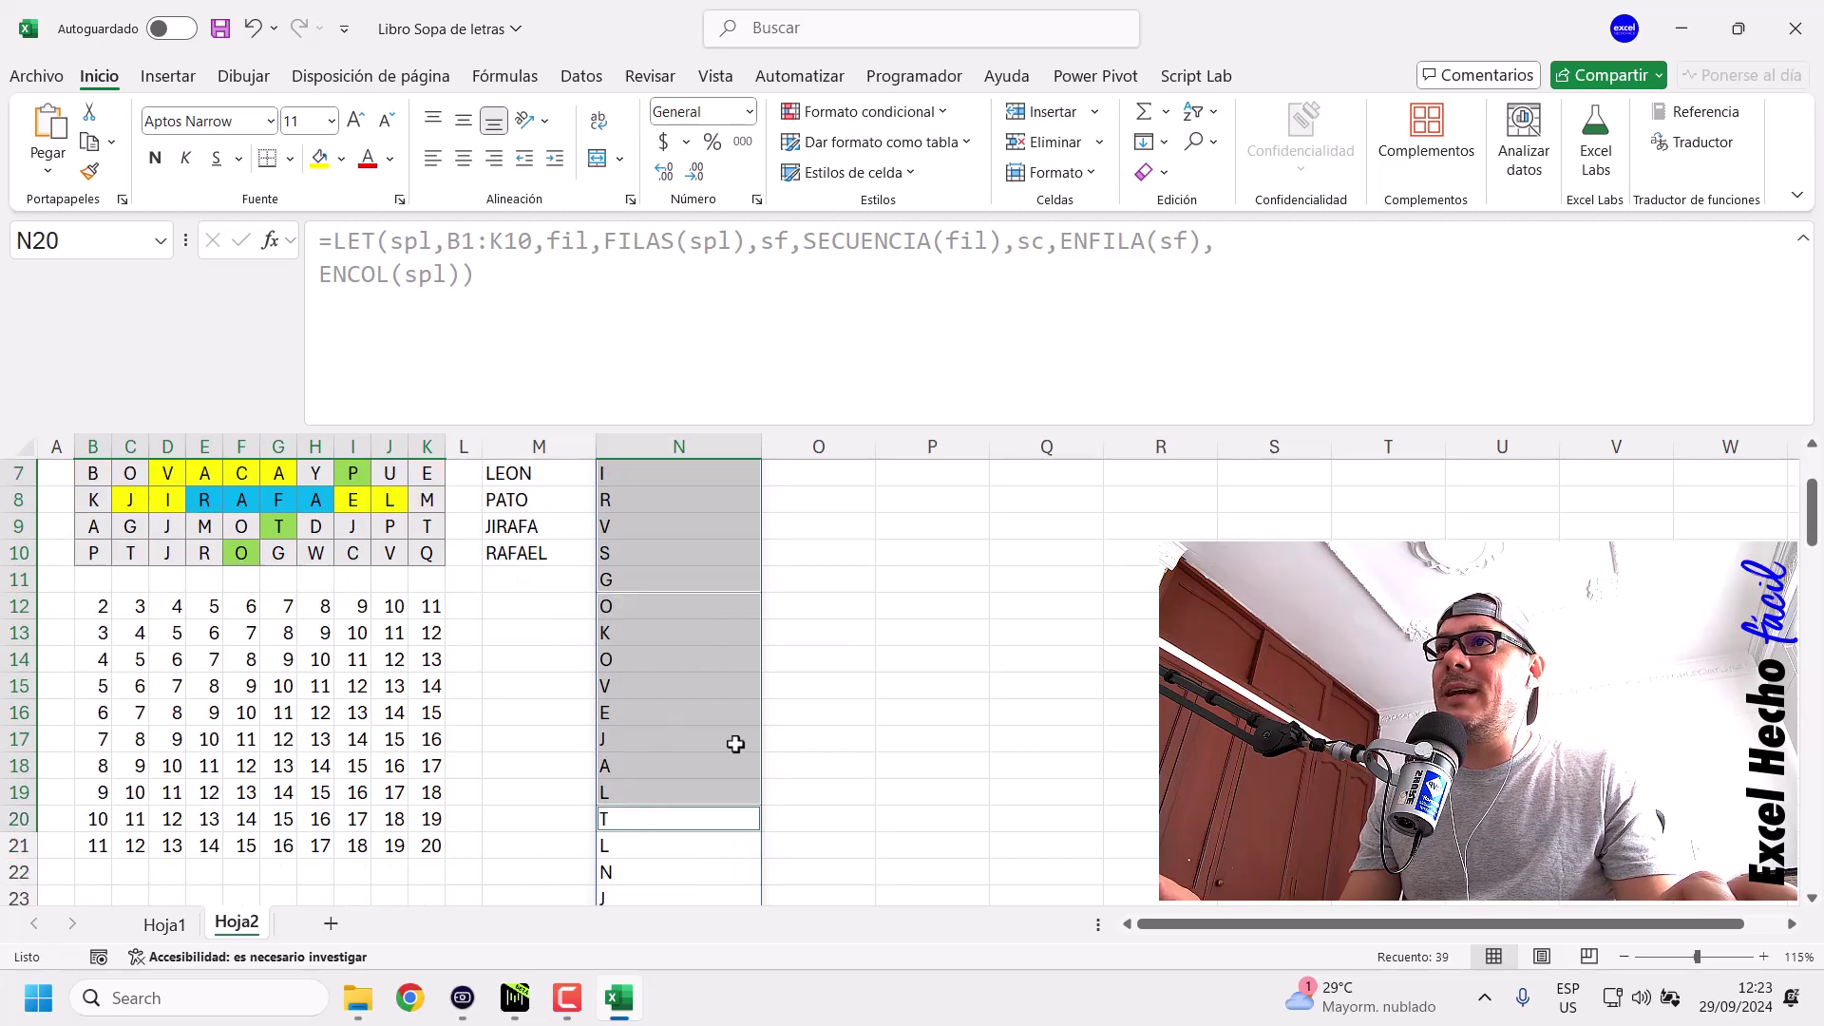
{"action": "scroll", "coordinate": [605, 676], "scroll_direction": "up", "scroll_amount": 2}
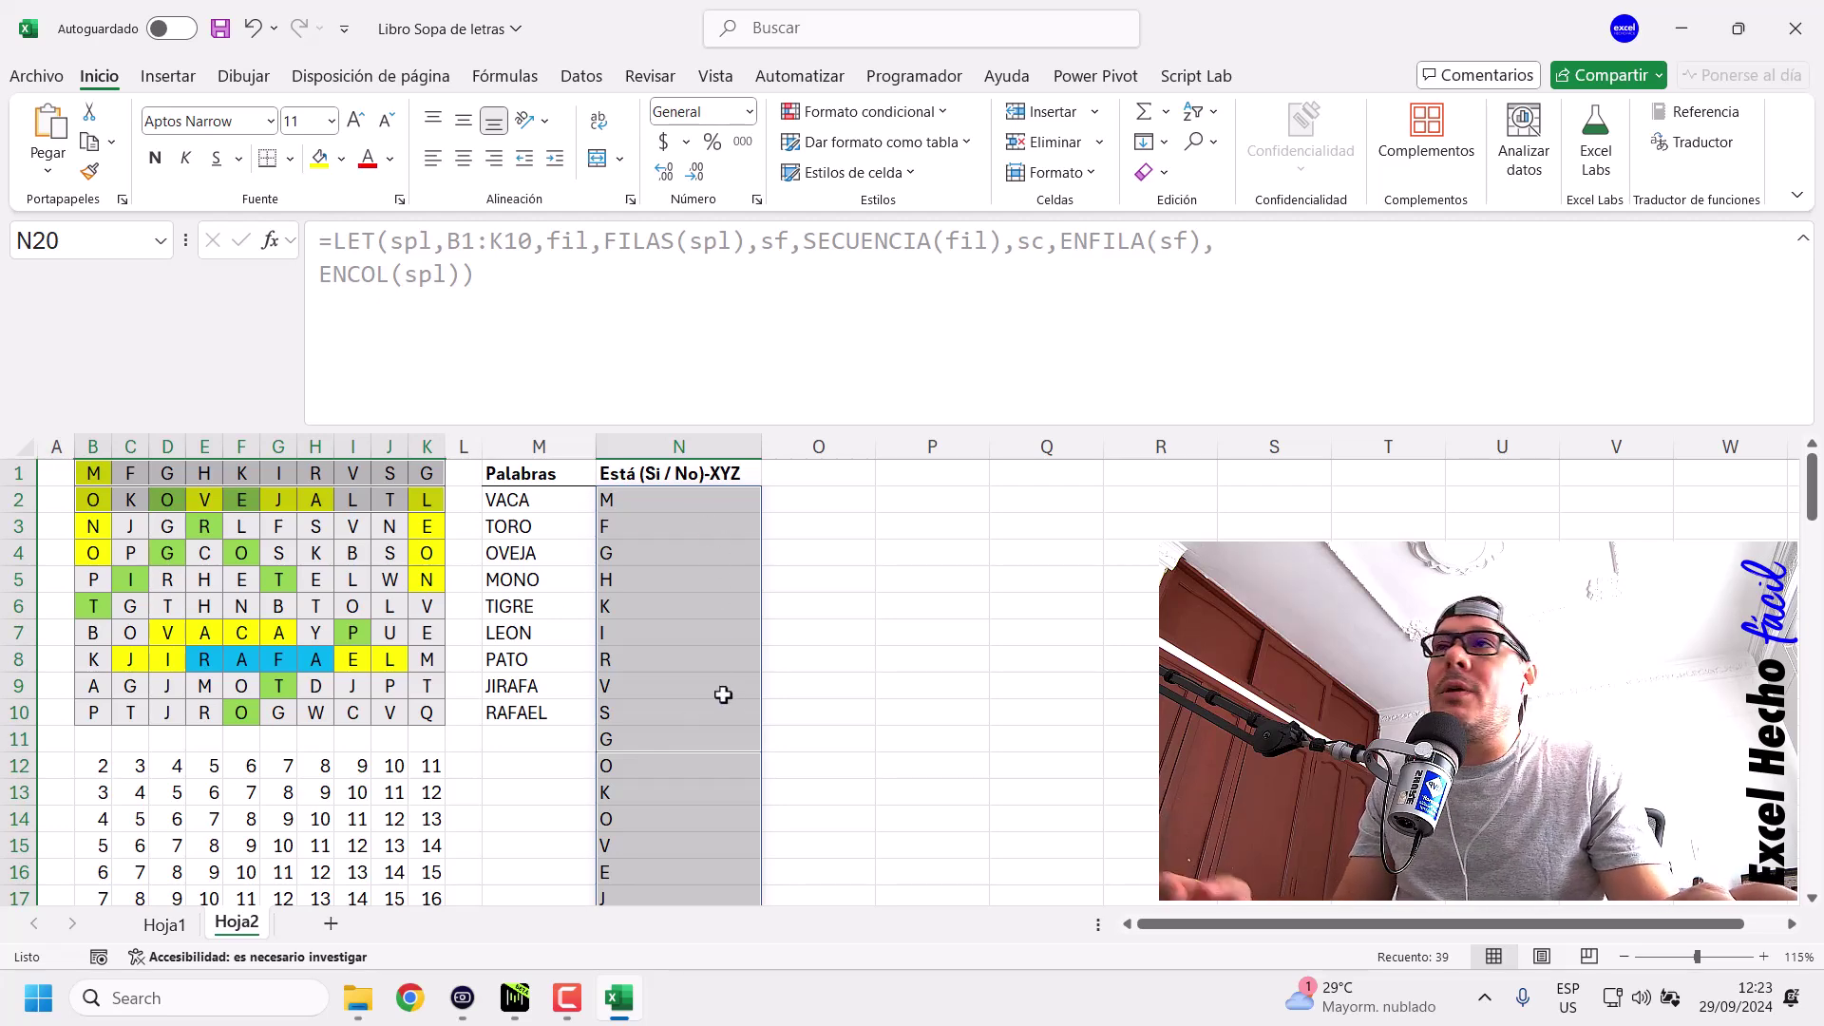
{"action": "left_click", "coordinate": [647, 499]}
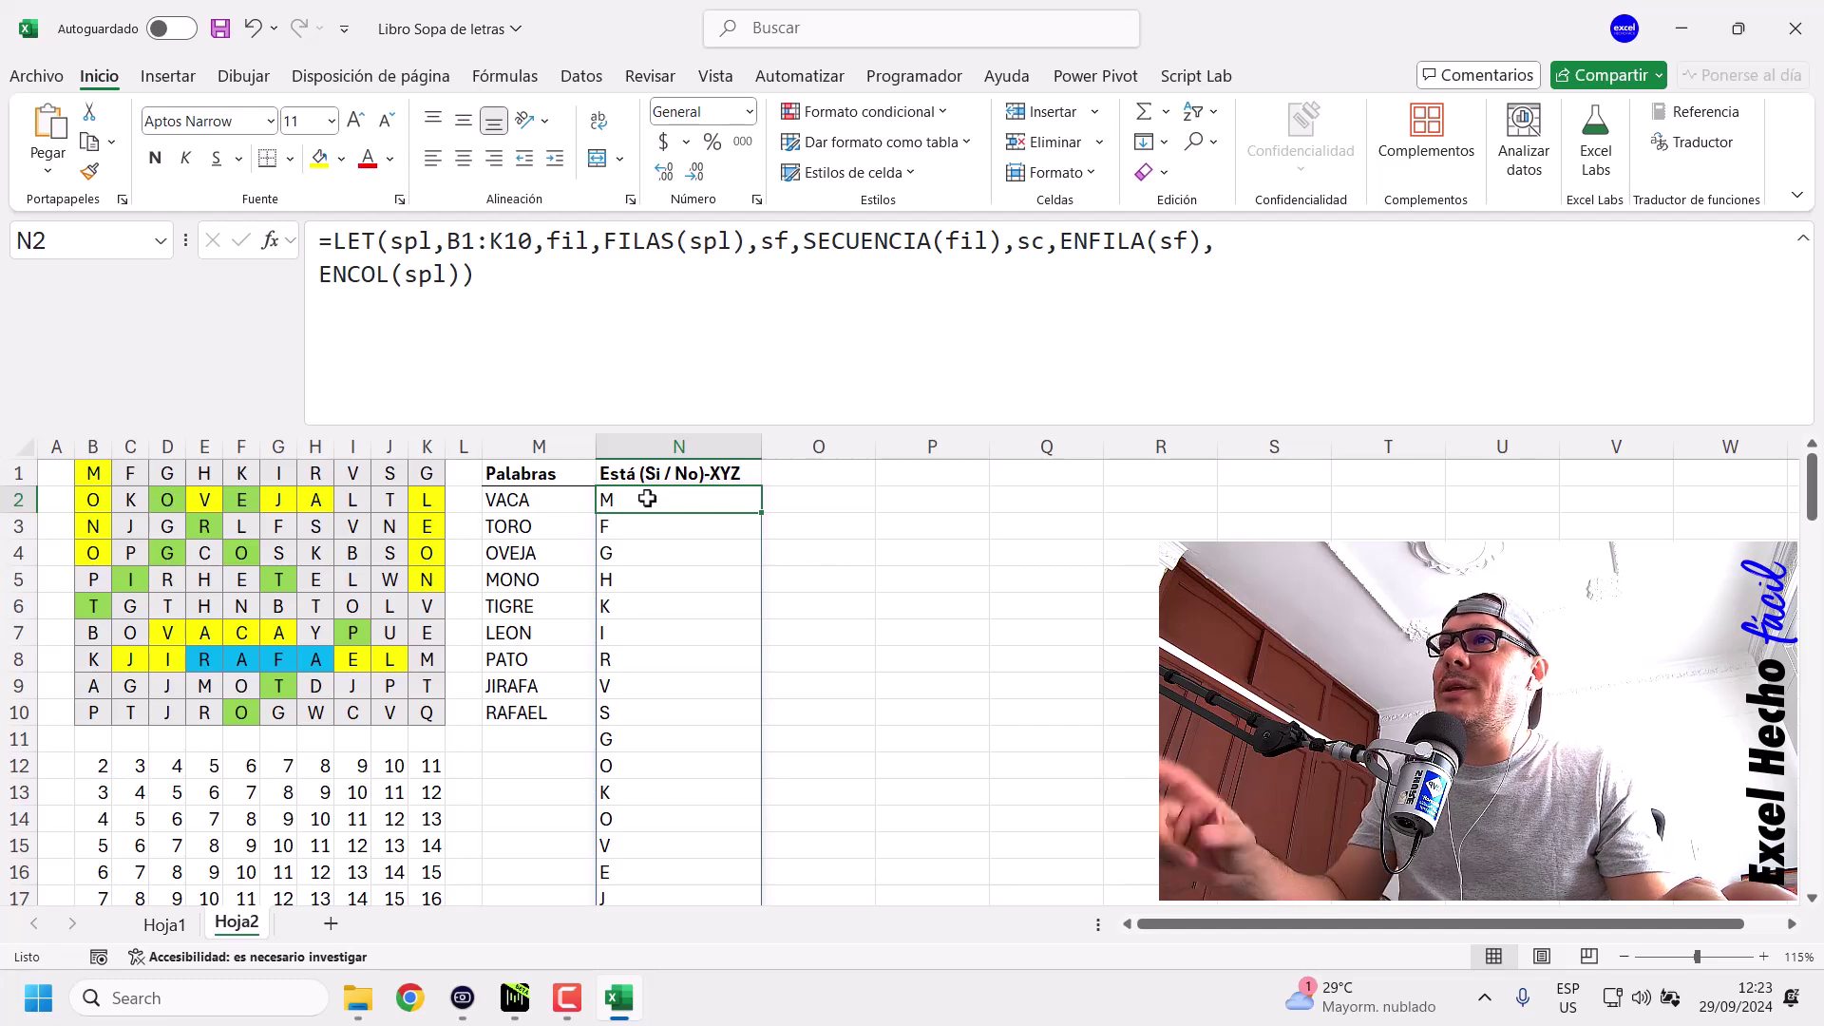
{"action": "left_click_drag", "start_coordinate": [92, 471], "coordinate": [92, 713]}
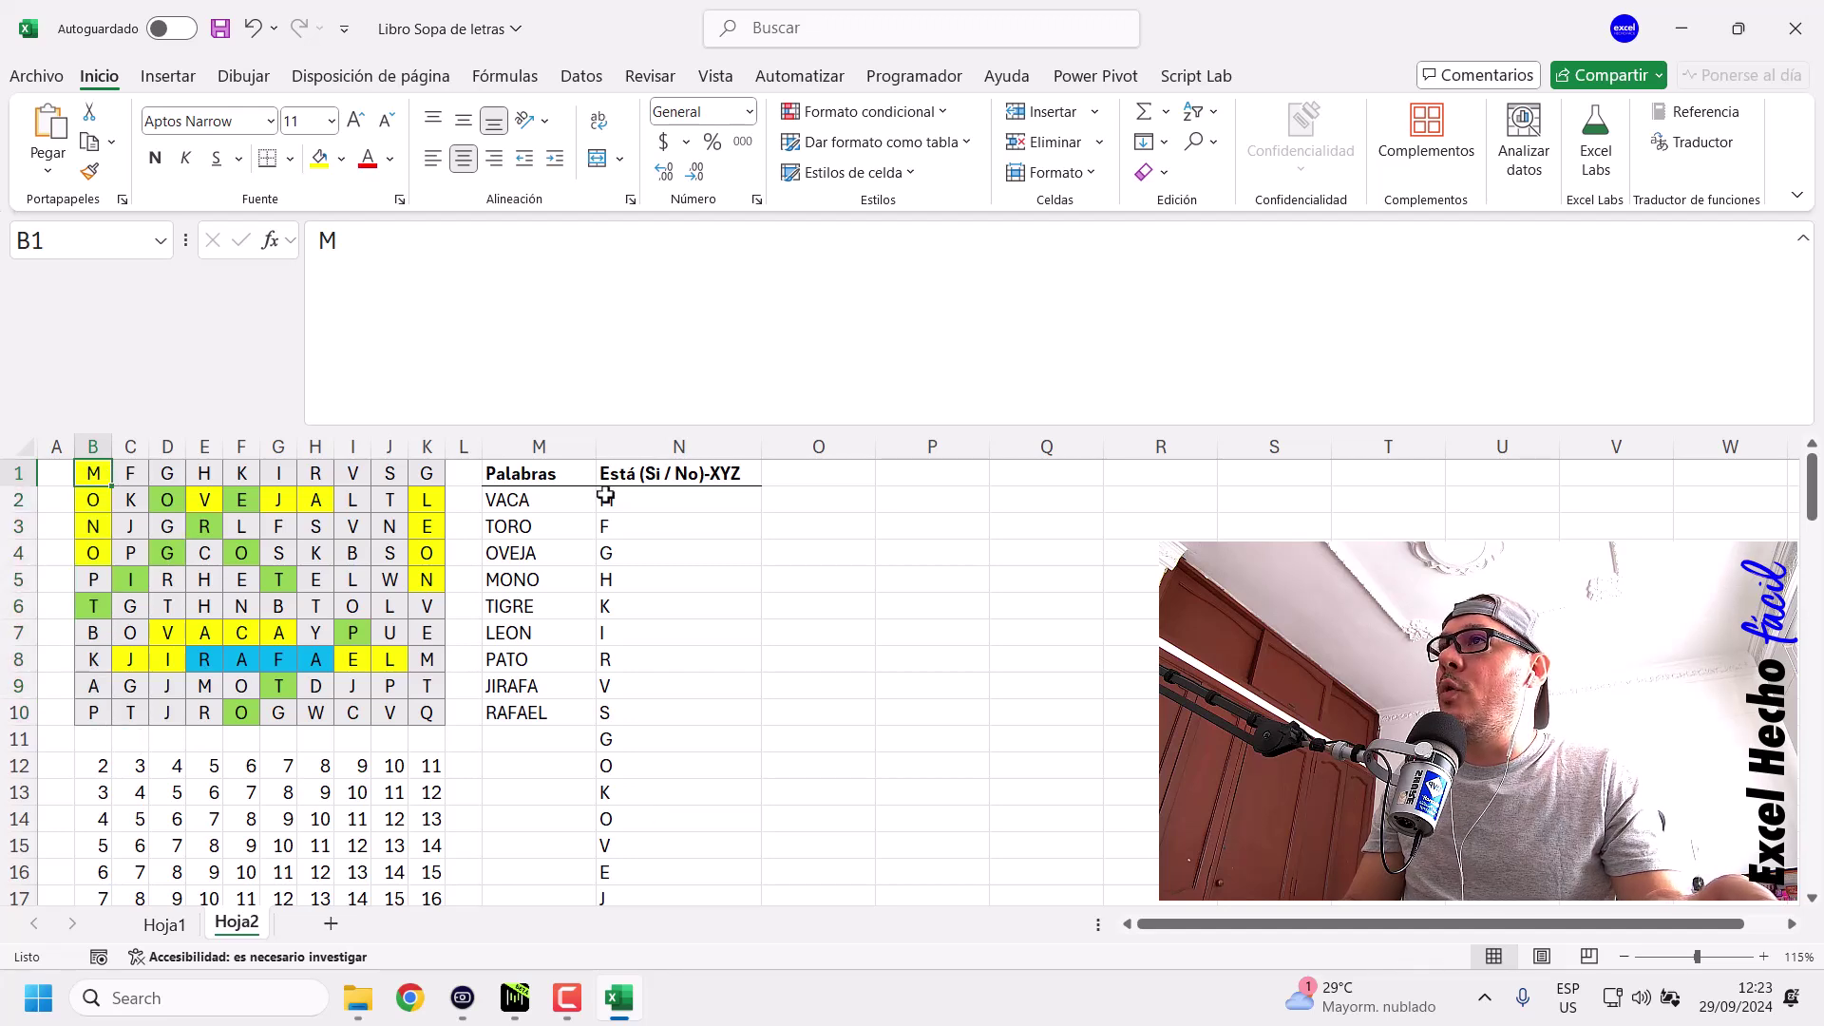
{"action": "left_click", "coordinate": [669, 497]}
{"action": "left_click_drag", "start_coordinate": [92, 473], "coordinate": [426, 475]}
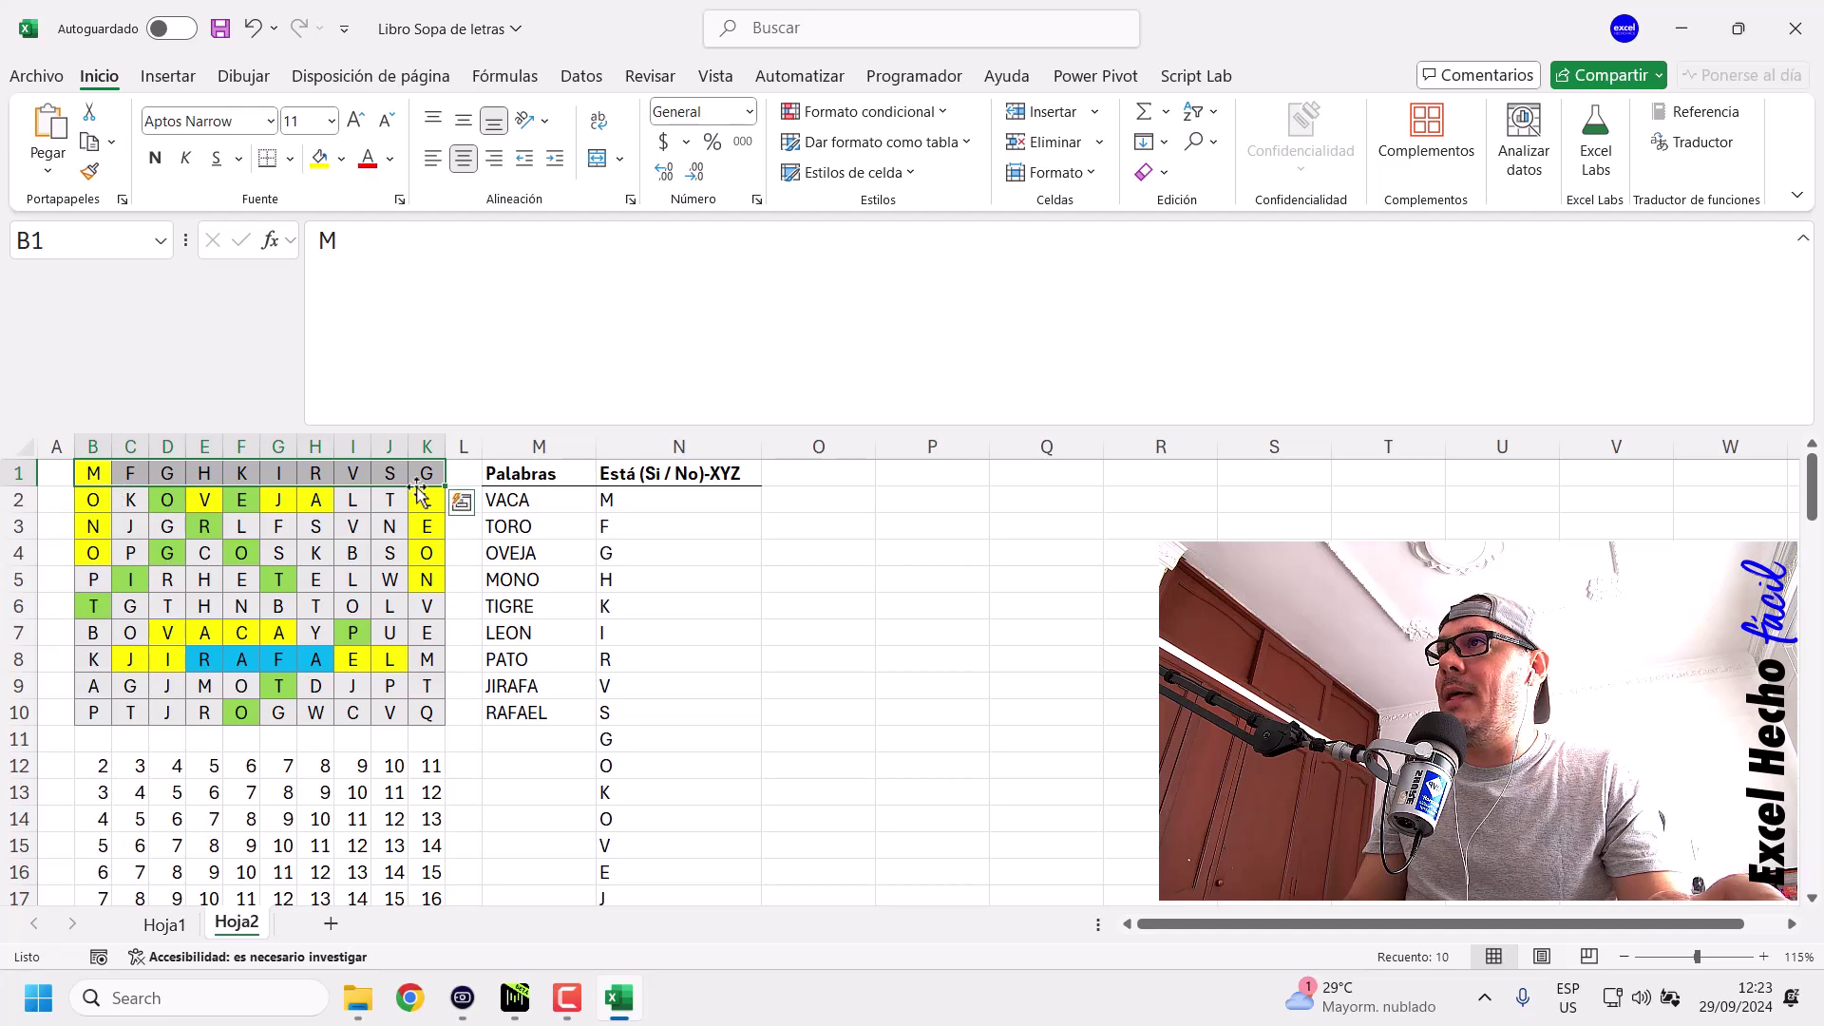
{"action": "left_click_drag", "start_coordinate": [91, 503], "coordinate": [427, 500]}
{"action": "left_click_drag", "start_coordinate": [98, 530], "coordinate": [422, 523]}
Edit the LET formula in N2, removing its final parenthesis and inserting AGRUPARPOR( before ENCOL(spl).
{"action": "left_click", "coordinate": [644, 509]}
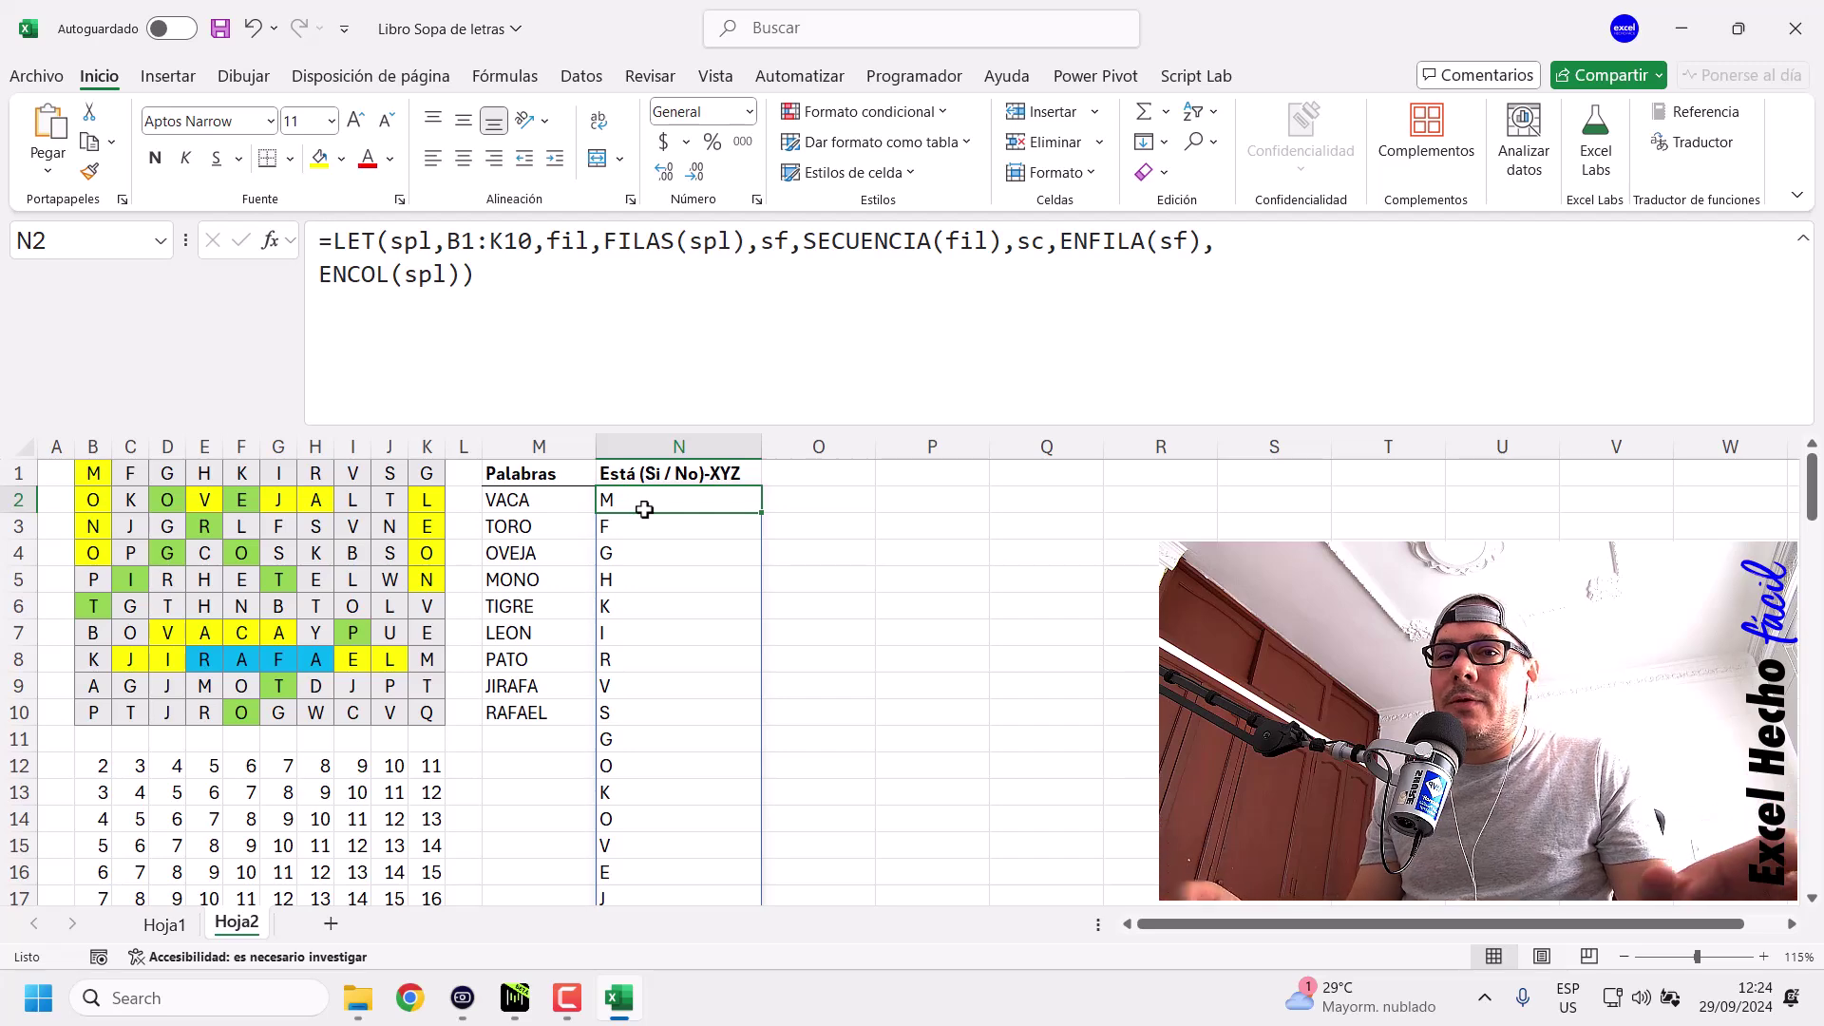
{"action": "left_click", "coordinate": [586, 335]}
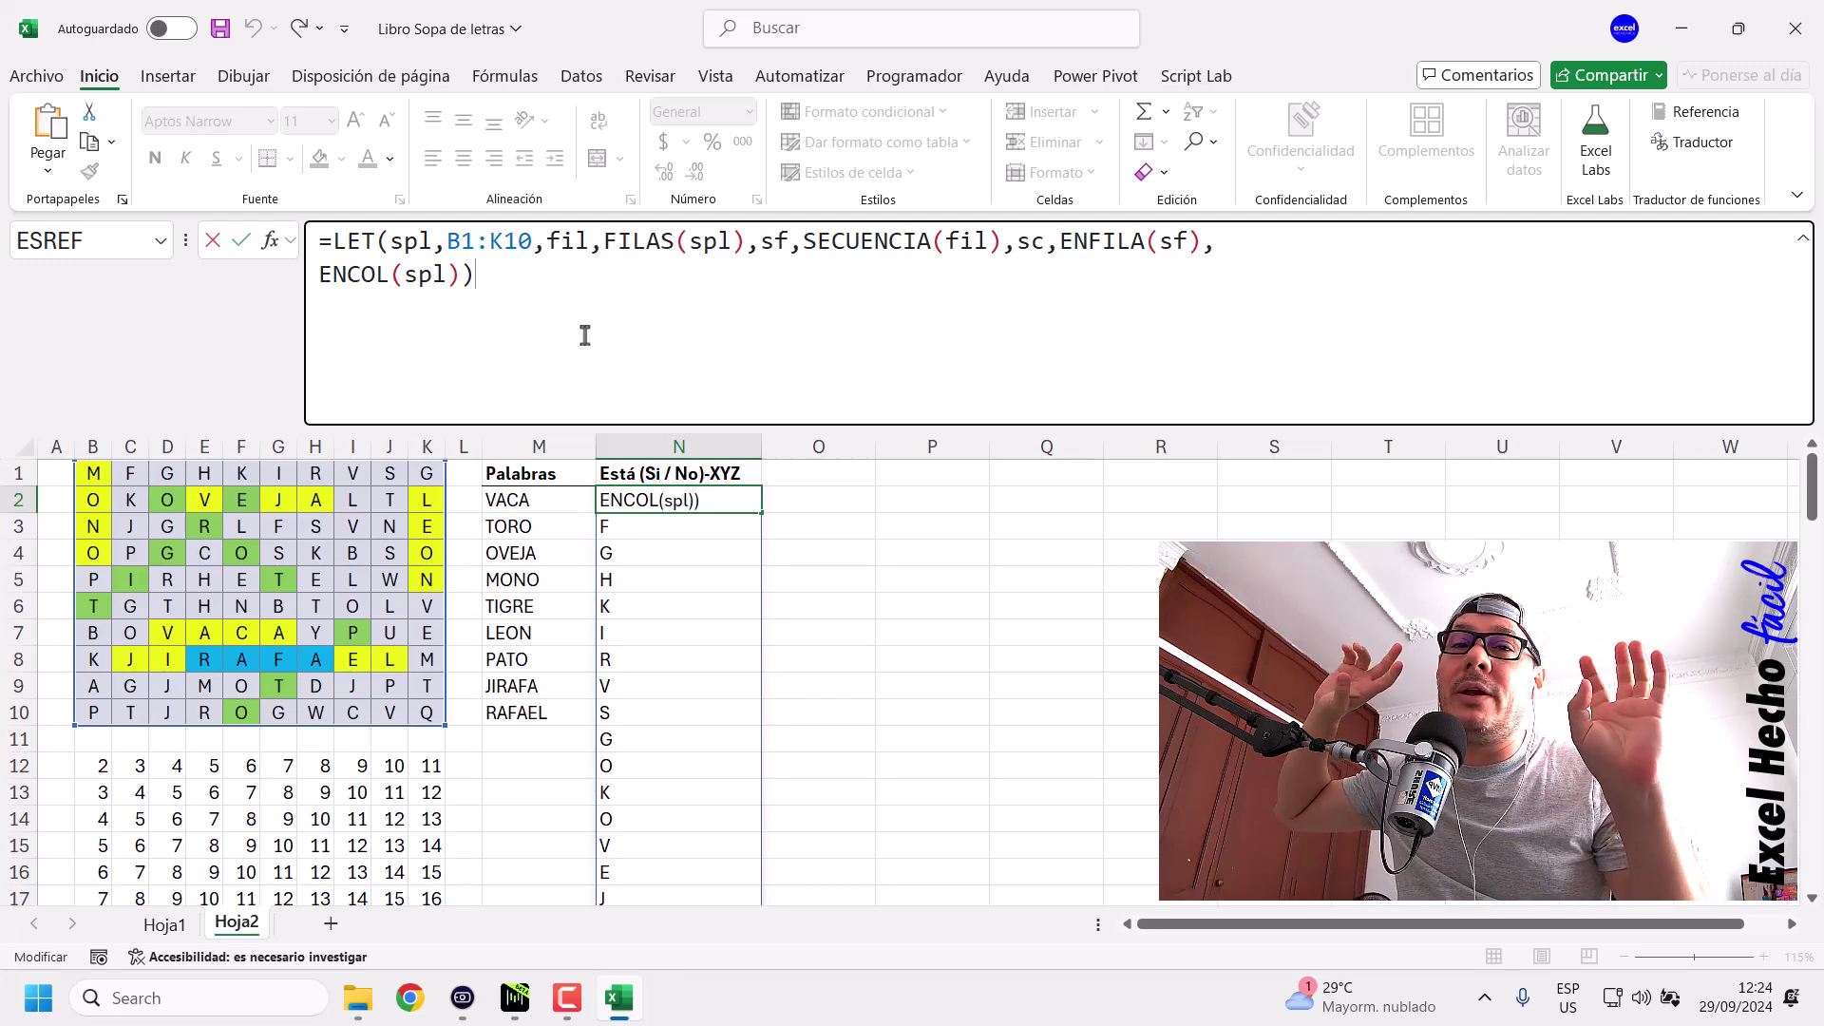
{"action": "key", "text": "Left"}
{"action": "key", "text": "Delete"}
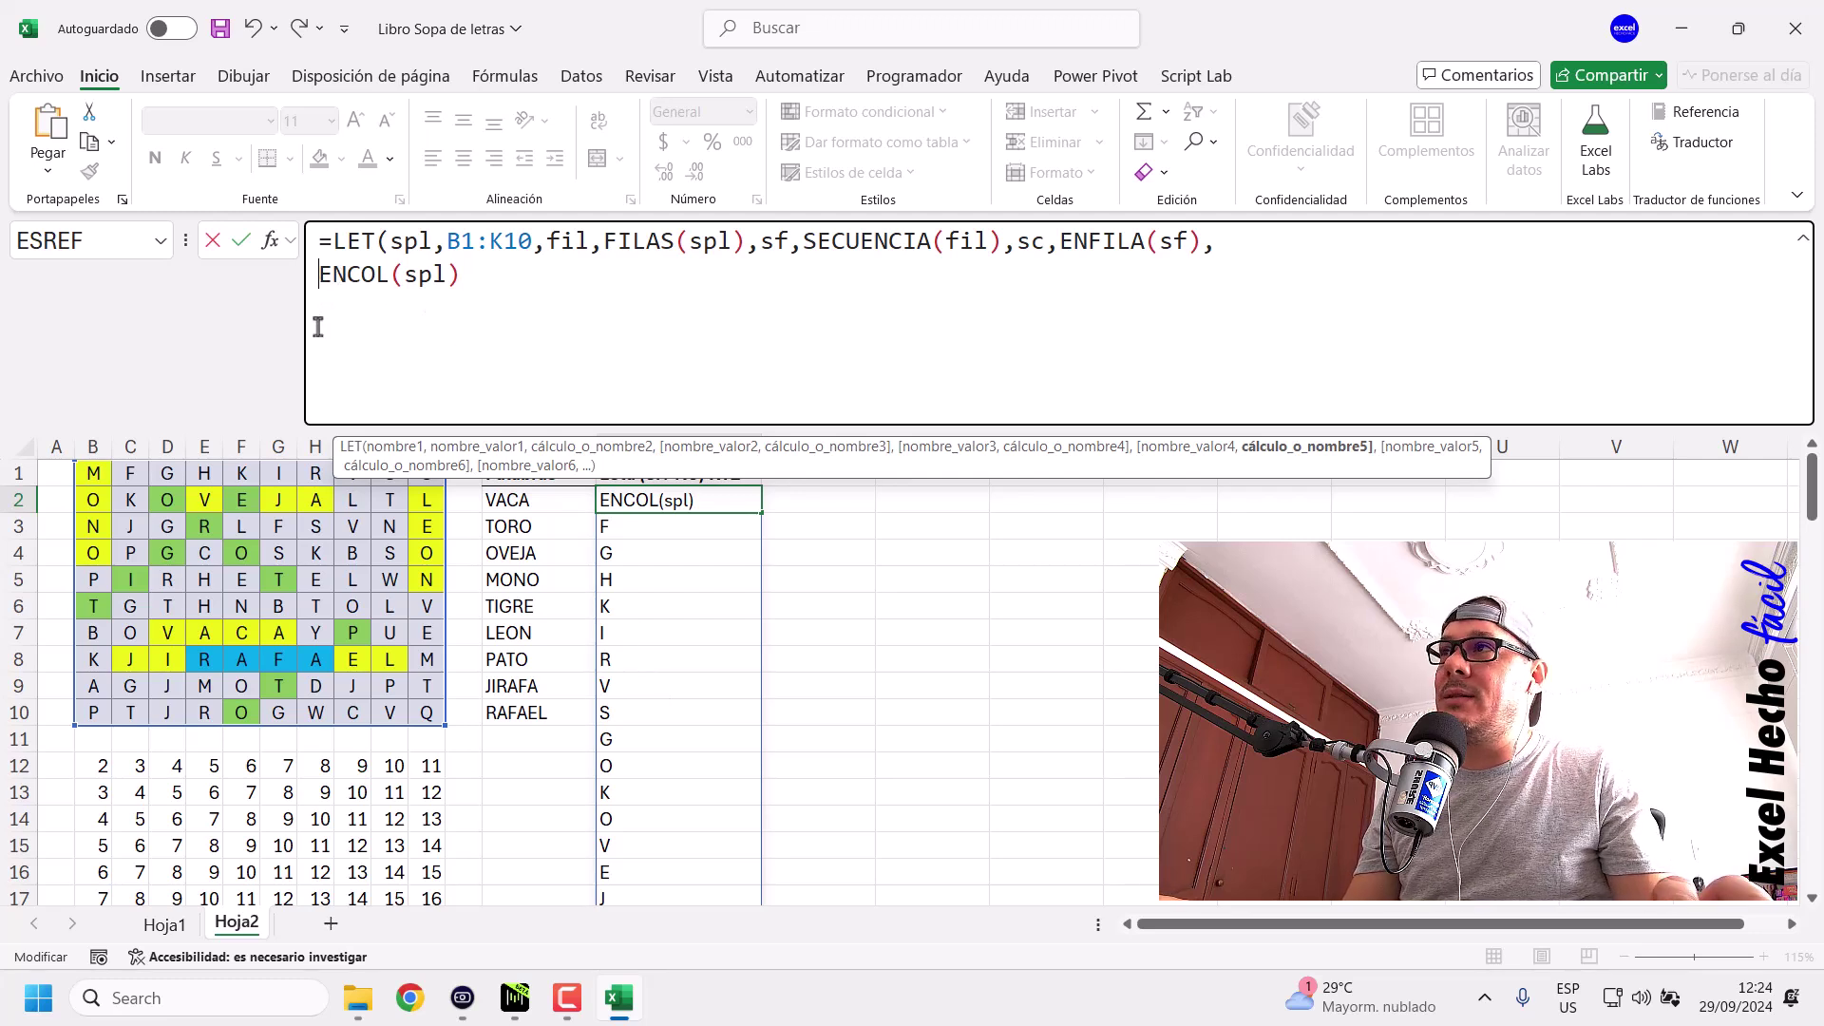
{"action": "type", "text": "agru"}
{"action": "key", "text": "Tab"}
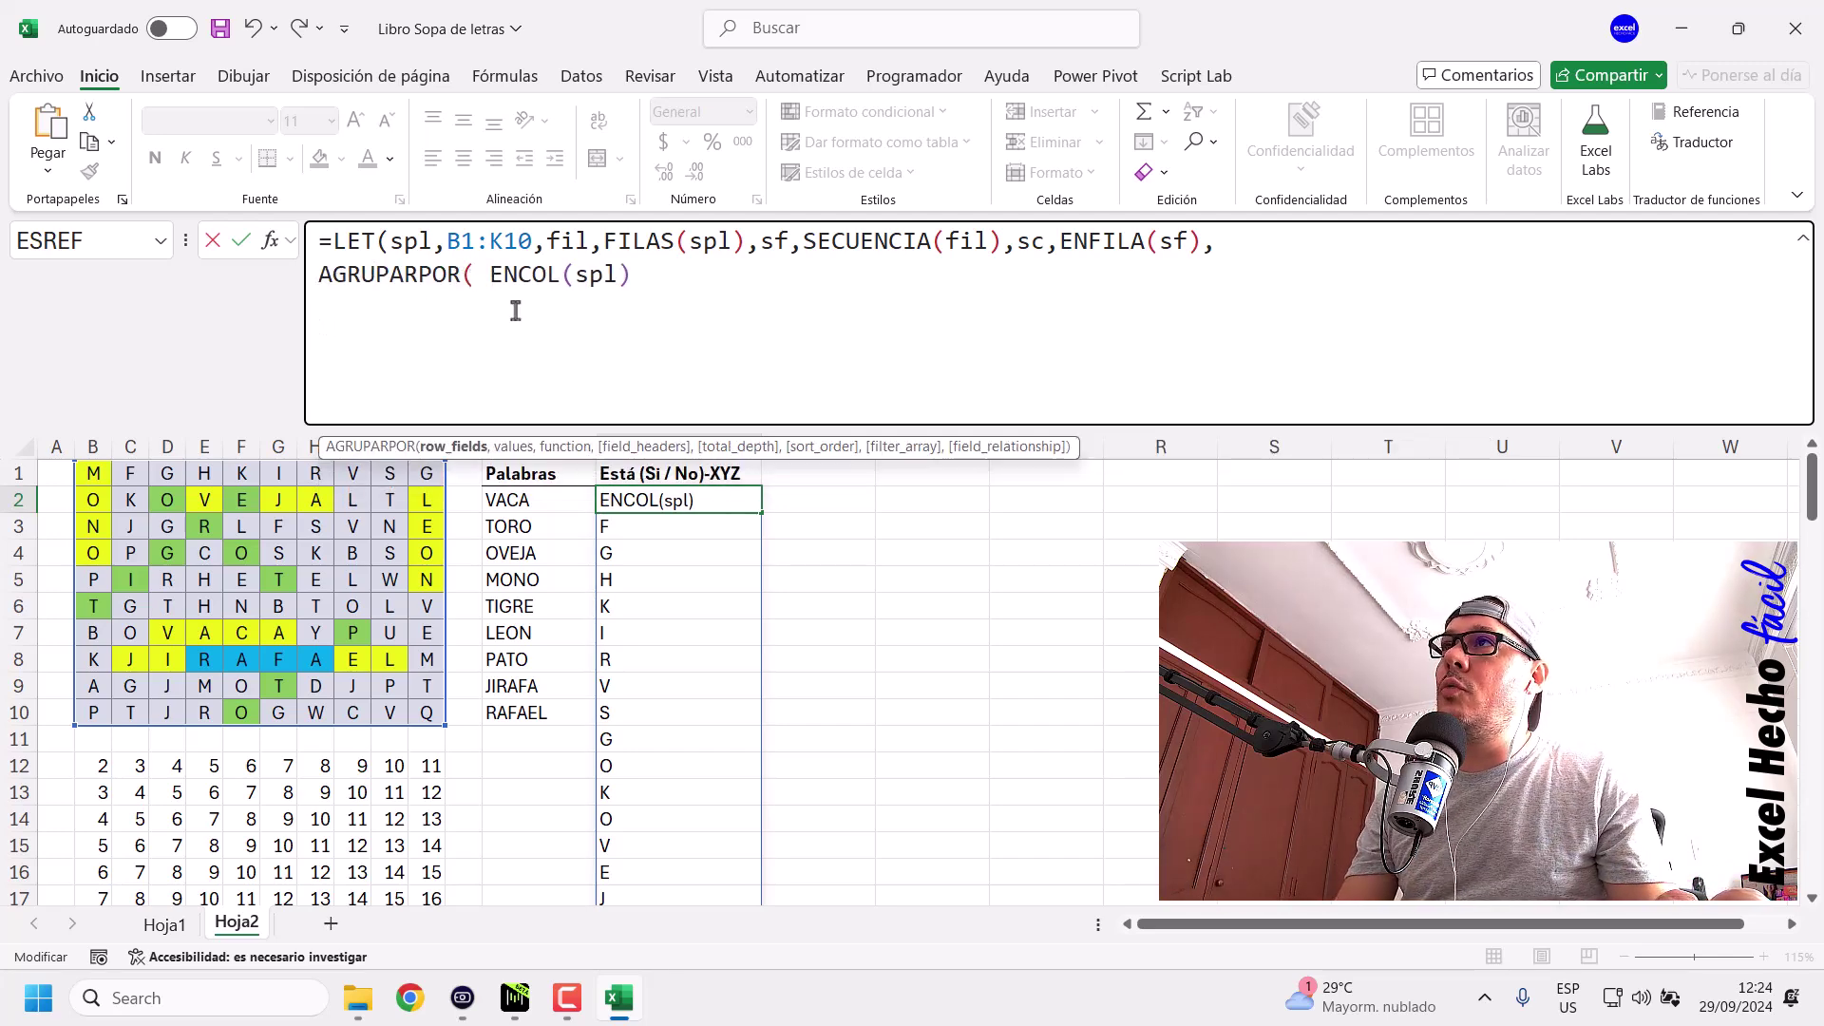
{"action": "left_click", "coordinate": [469, 277]}
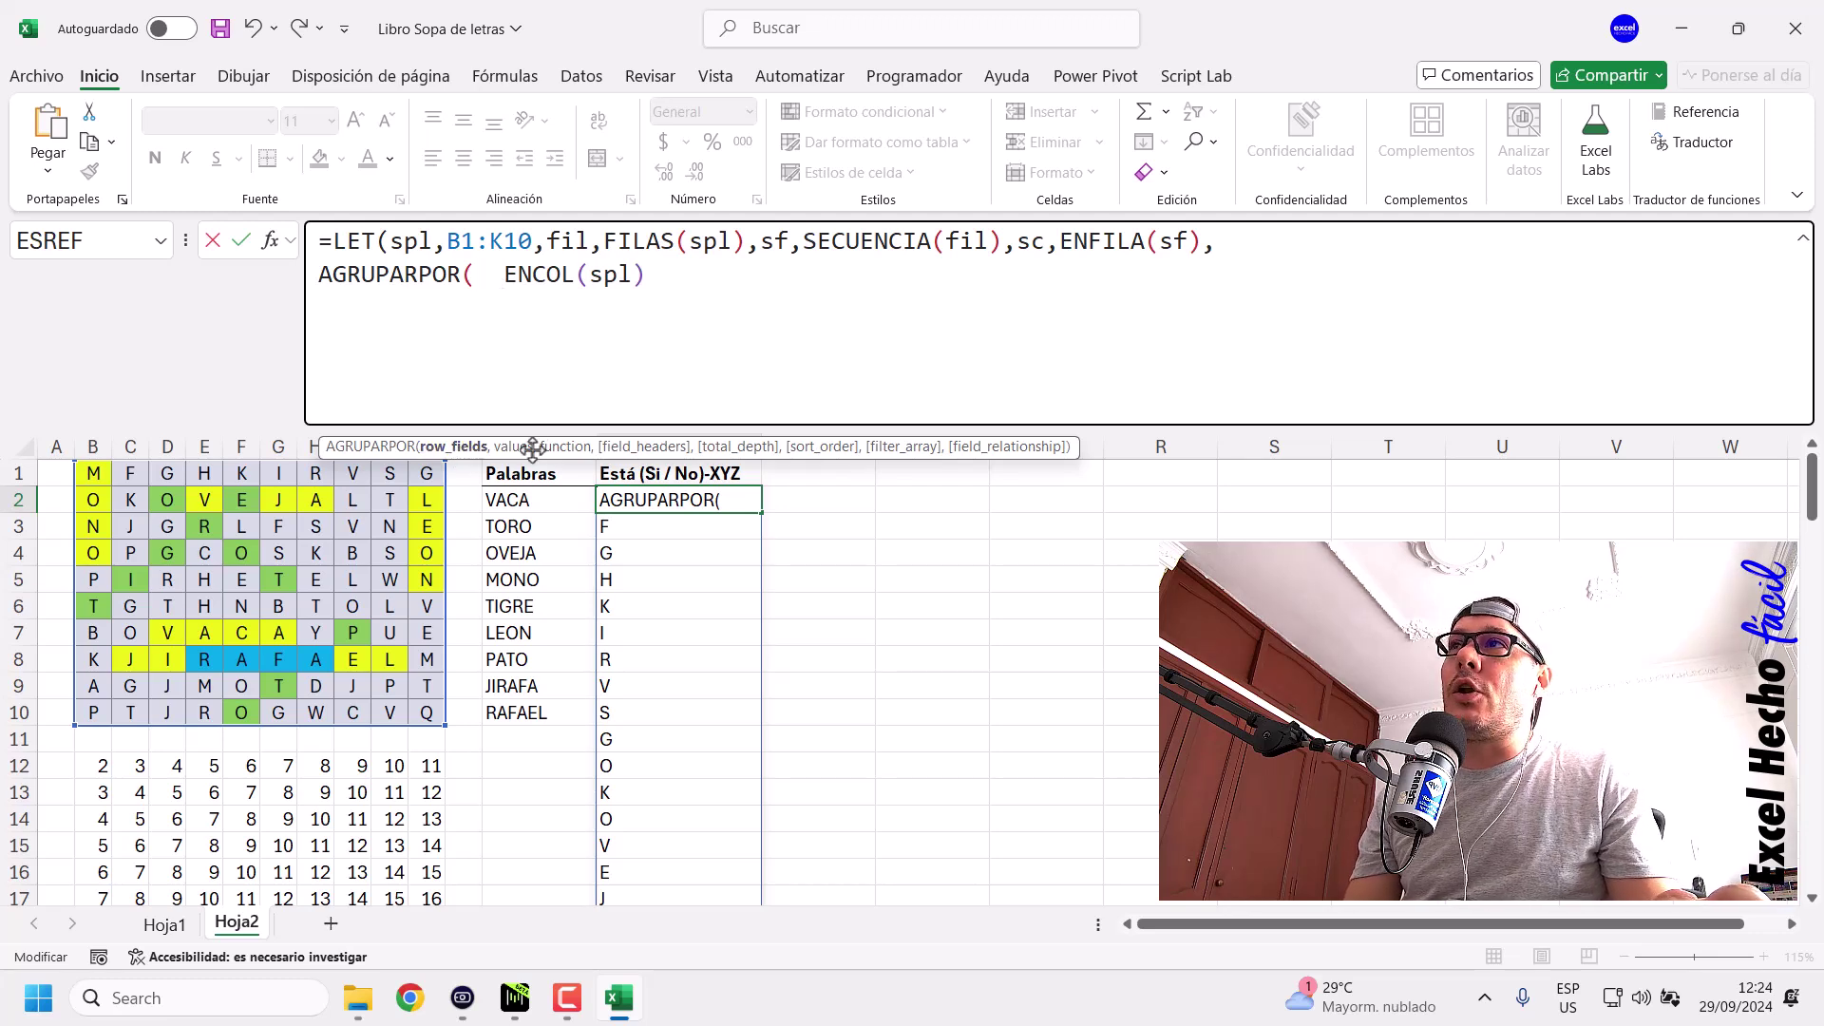
{"action": "left_click_drag", "start_coordinate": [522, 449], "coordinate": [501, 400]}
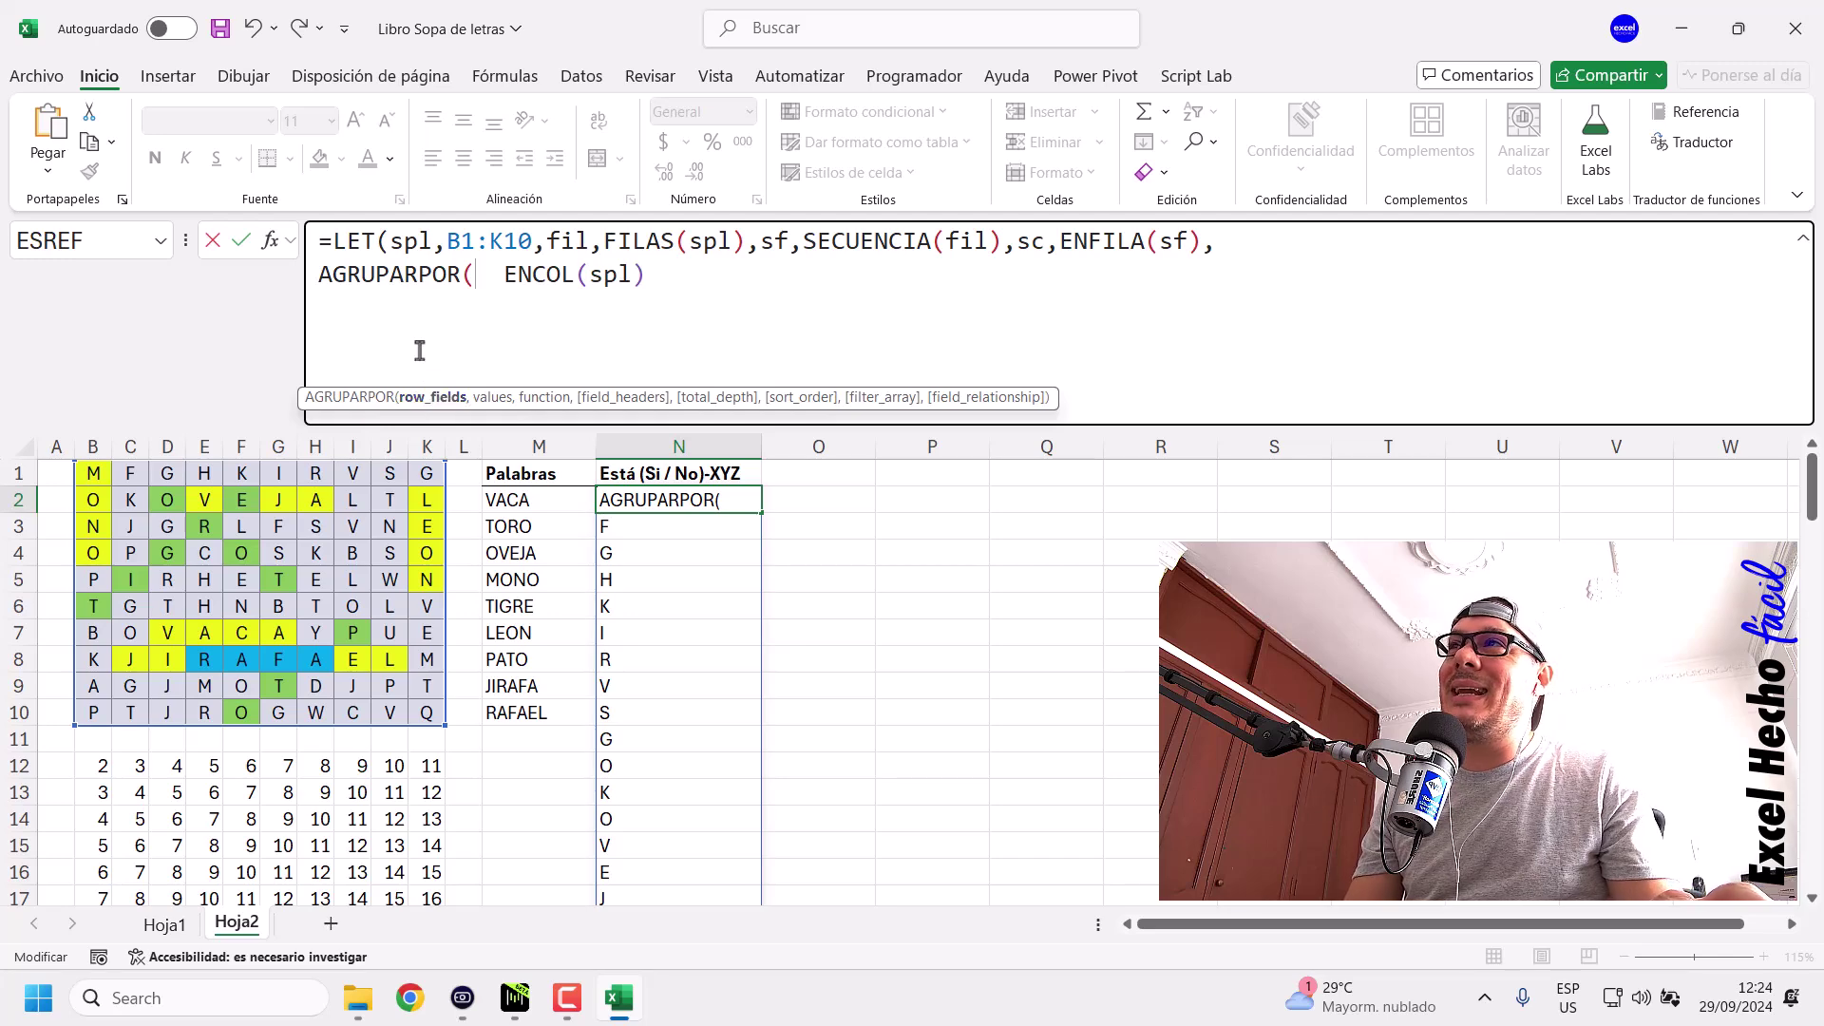
Enter (sf)+(sc*0) as the row_fields expression of AGRUPARPOR.
{"action": "type", "text": "()"}
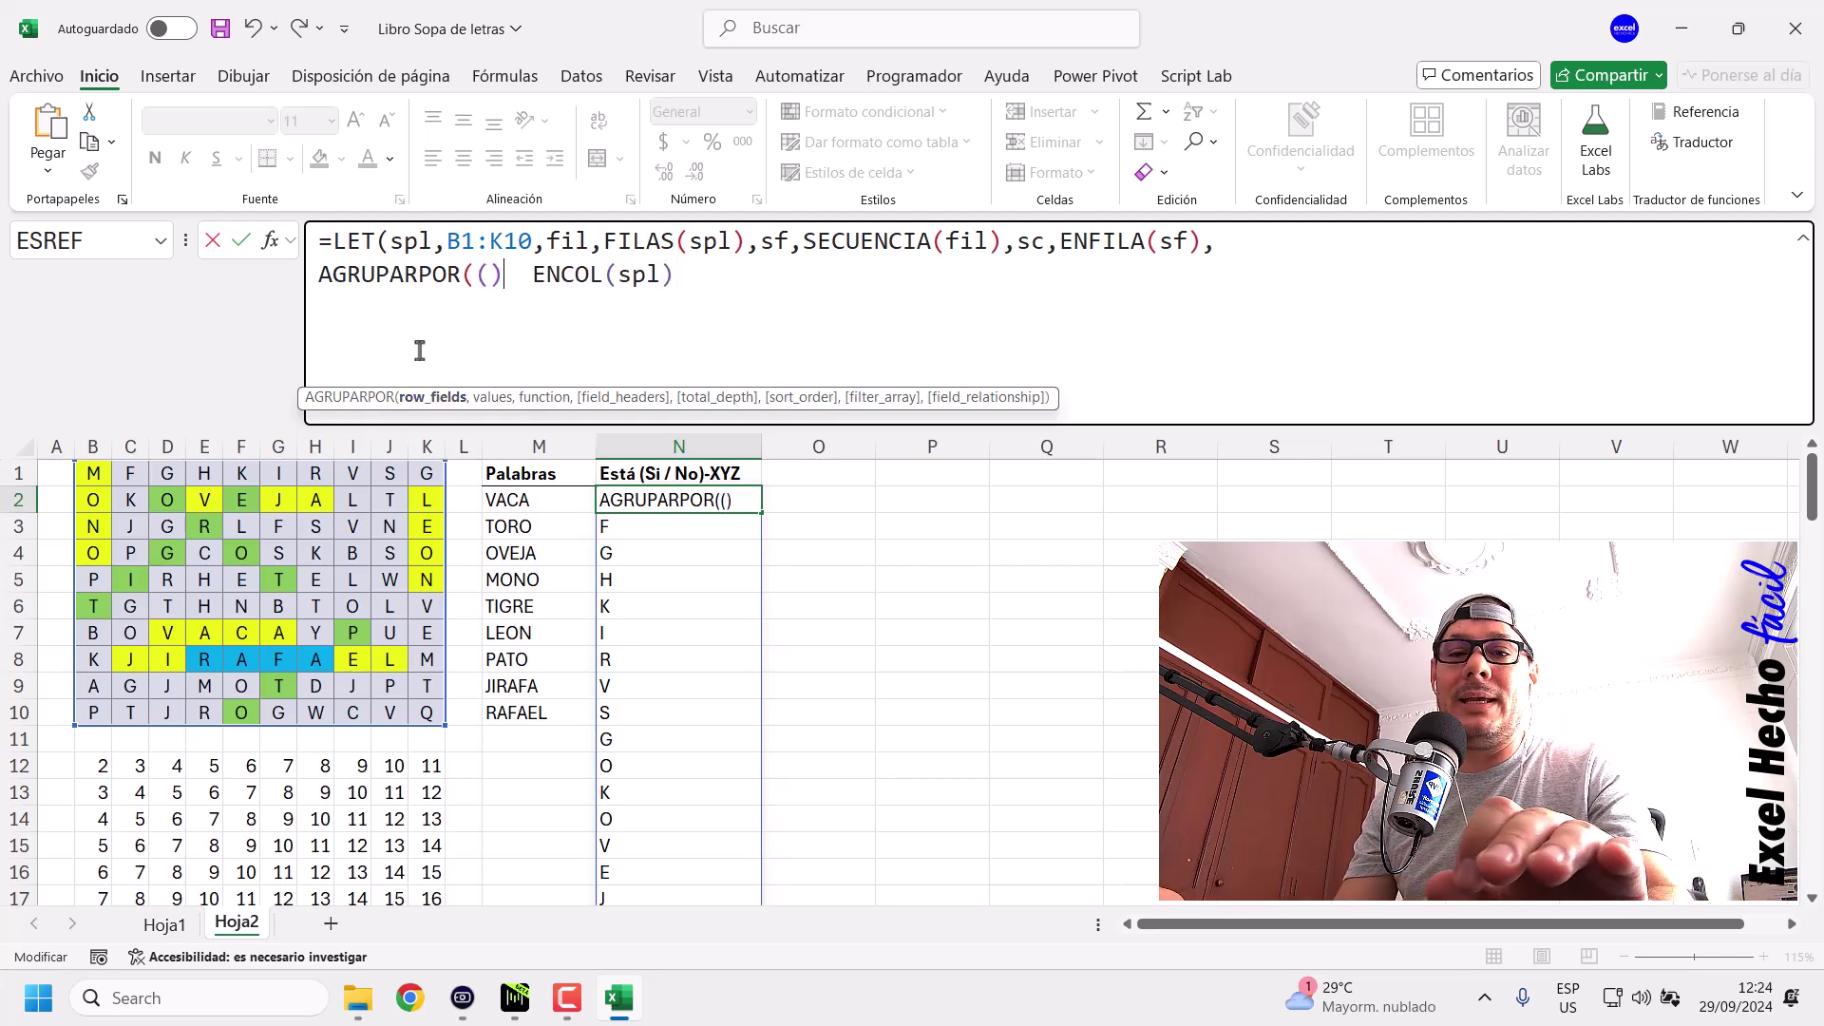
{"action": "type", "text": "+()"}
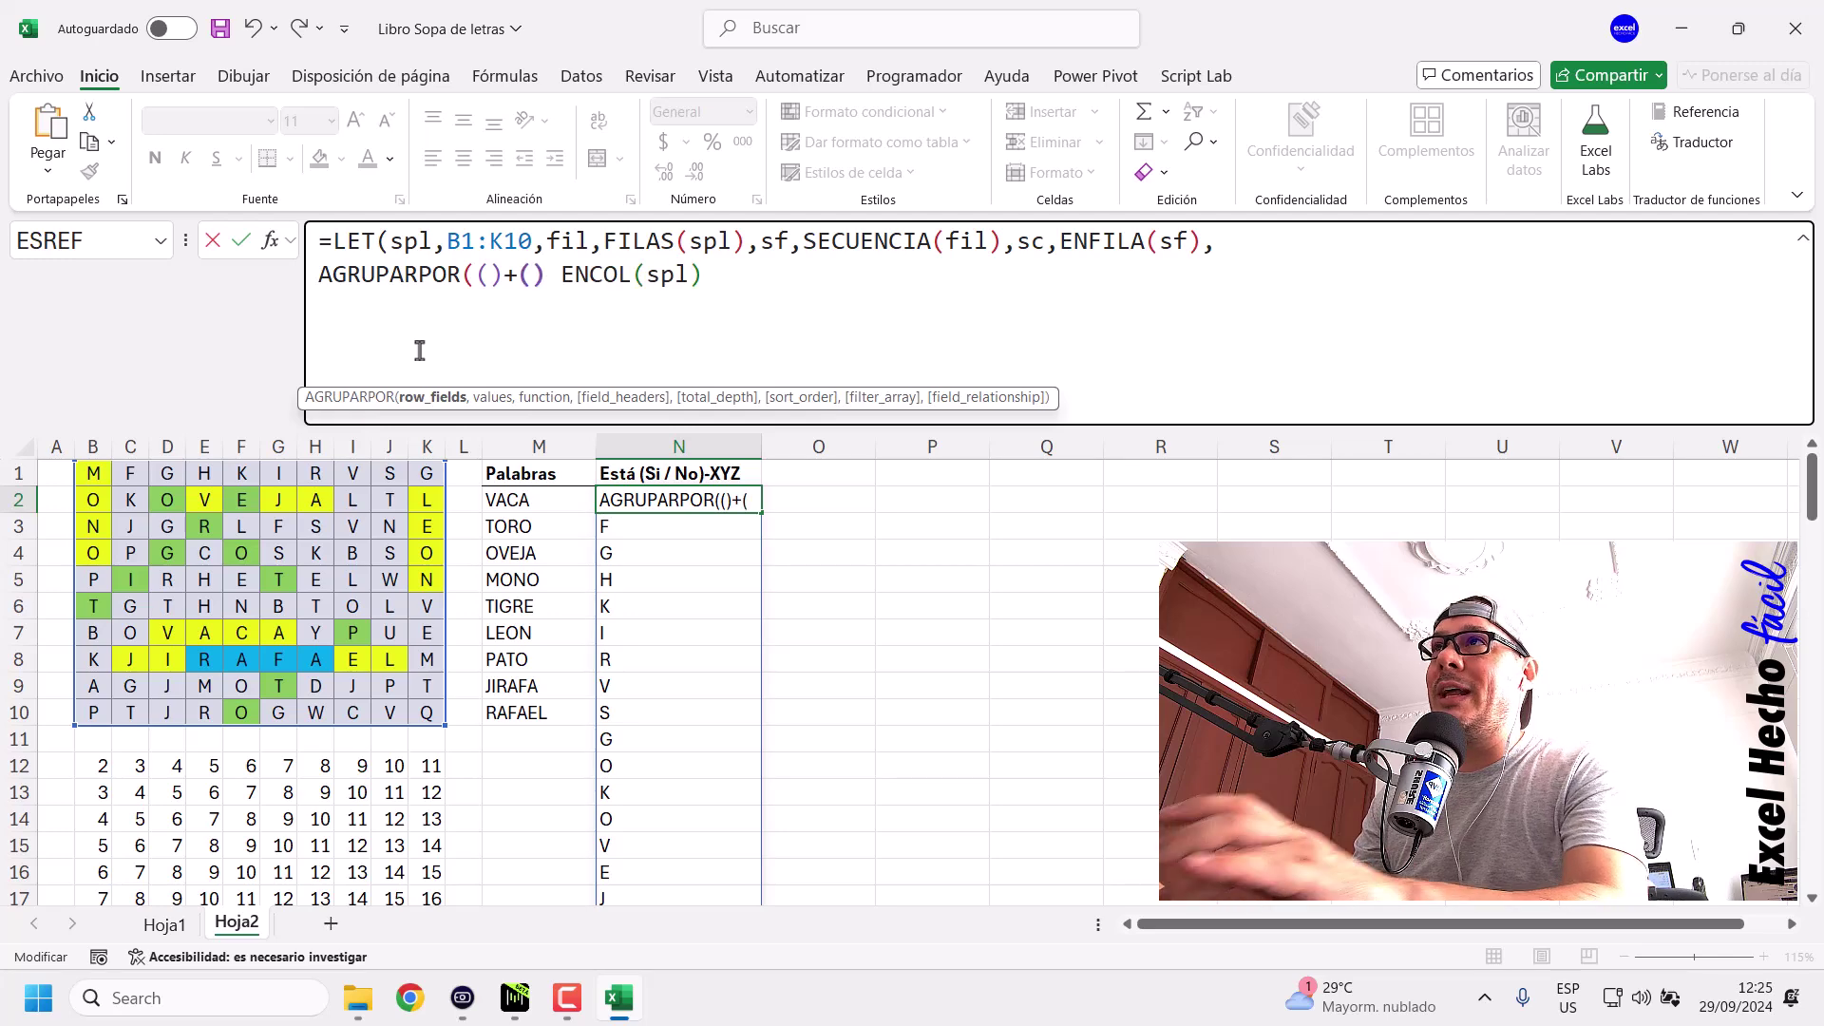
{"action": "left_click", "coordinate": [492, 285]}
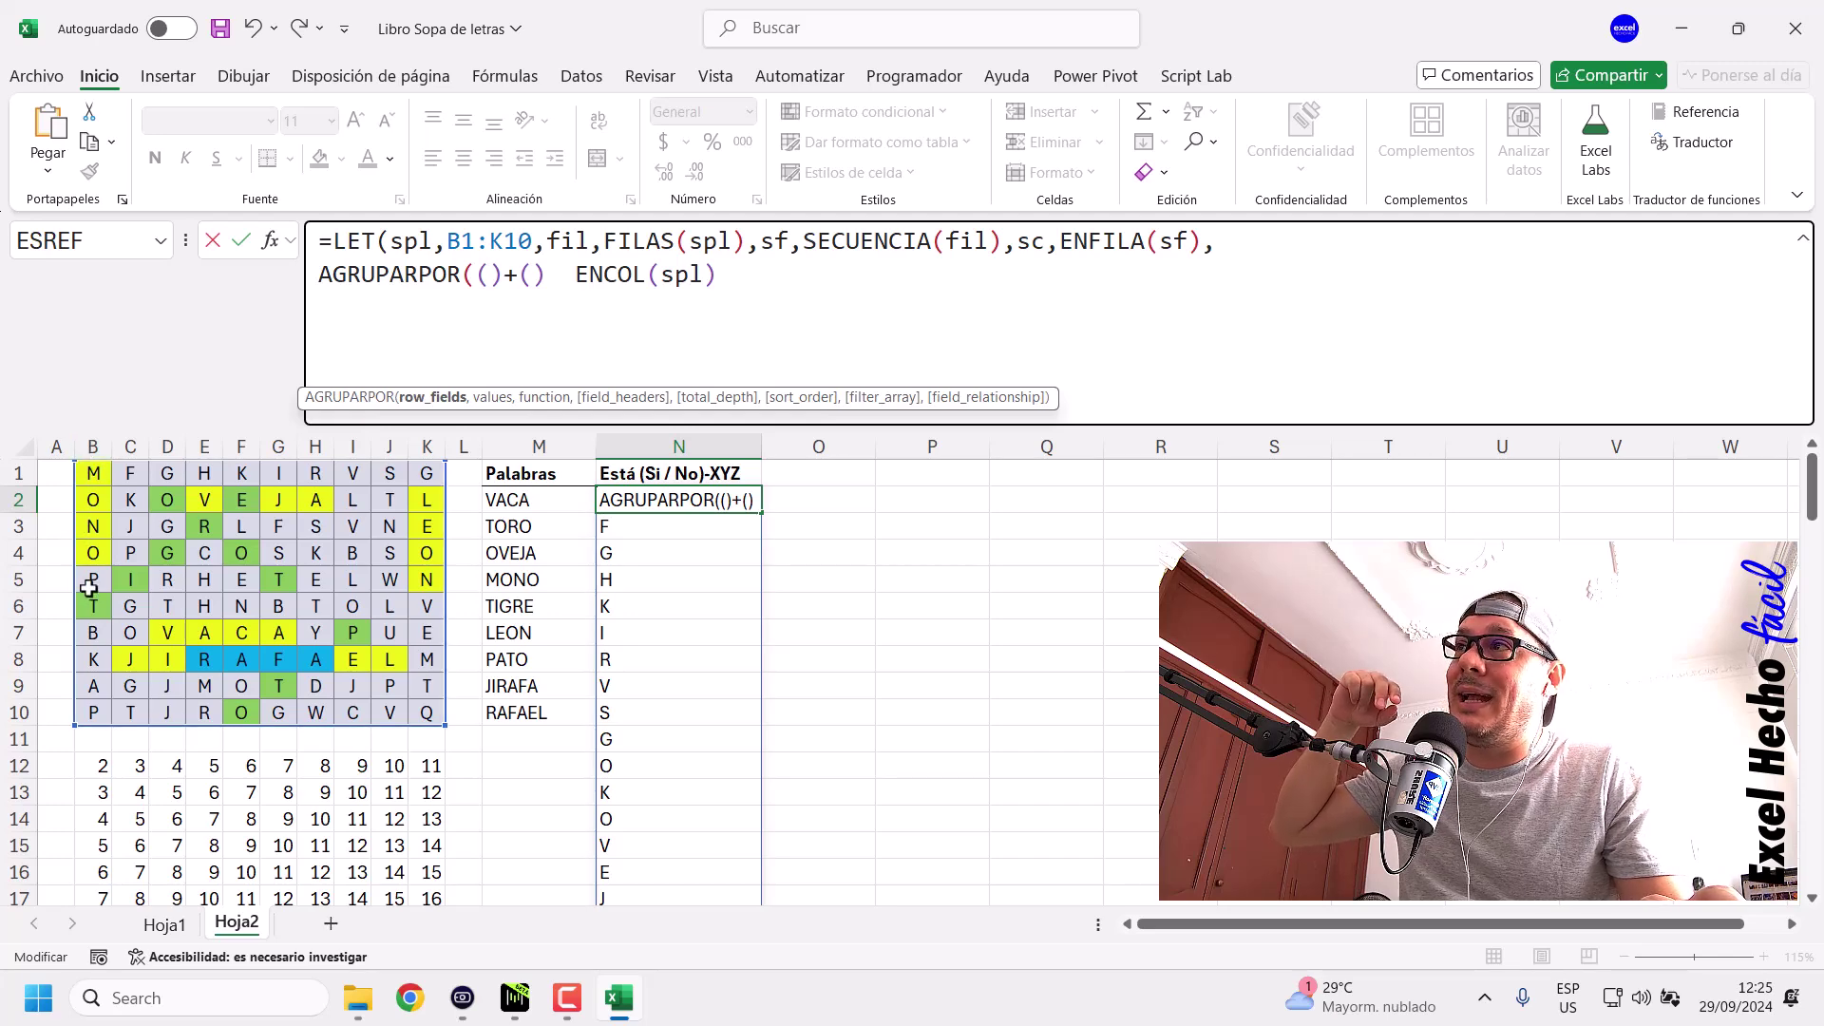
{"action": "left_click", "coordinate": [535, 277]}
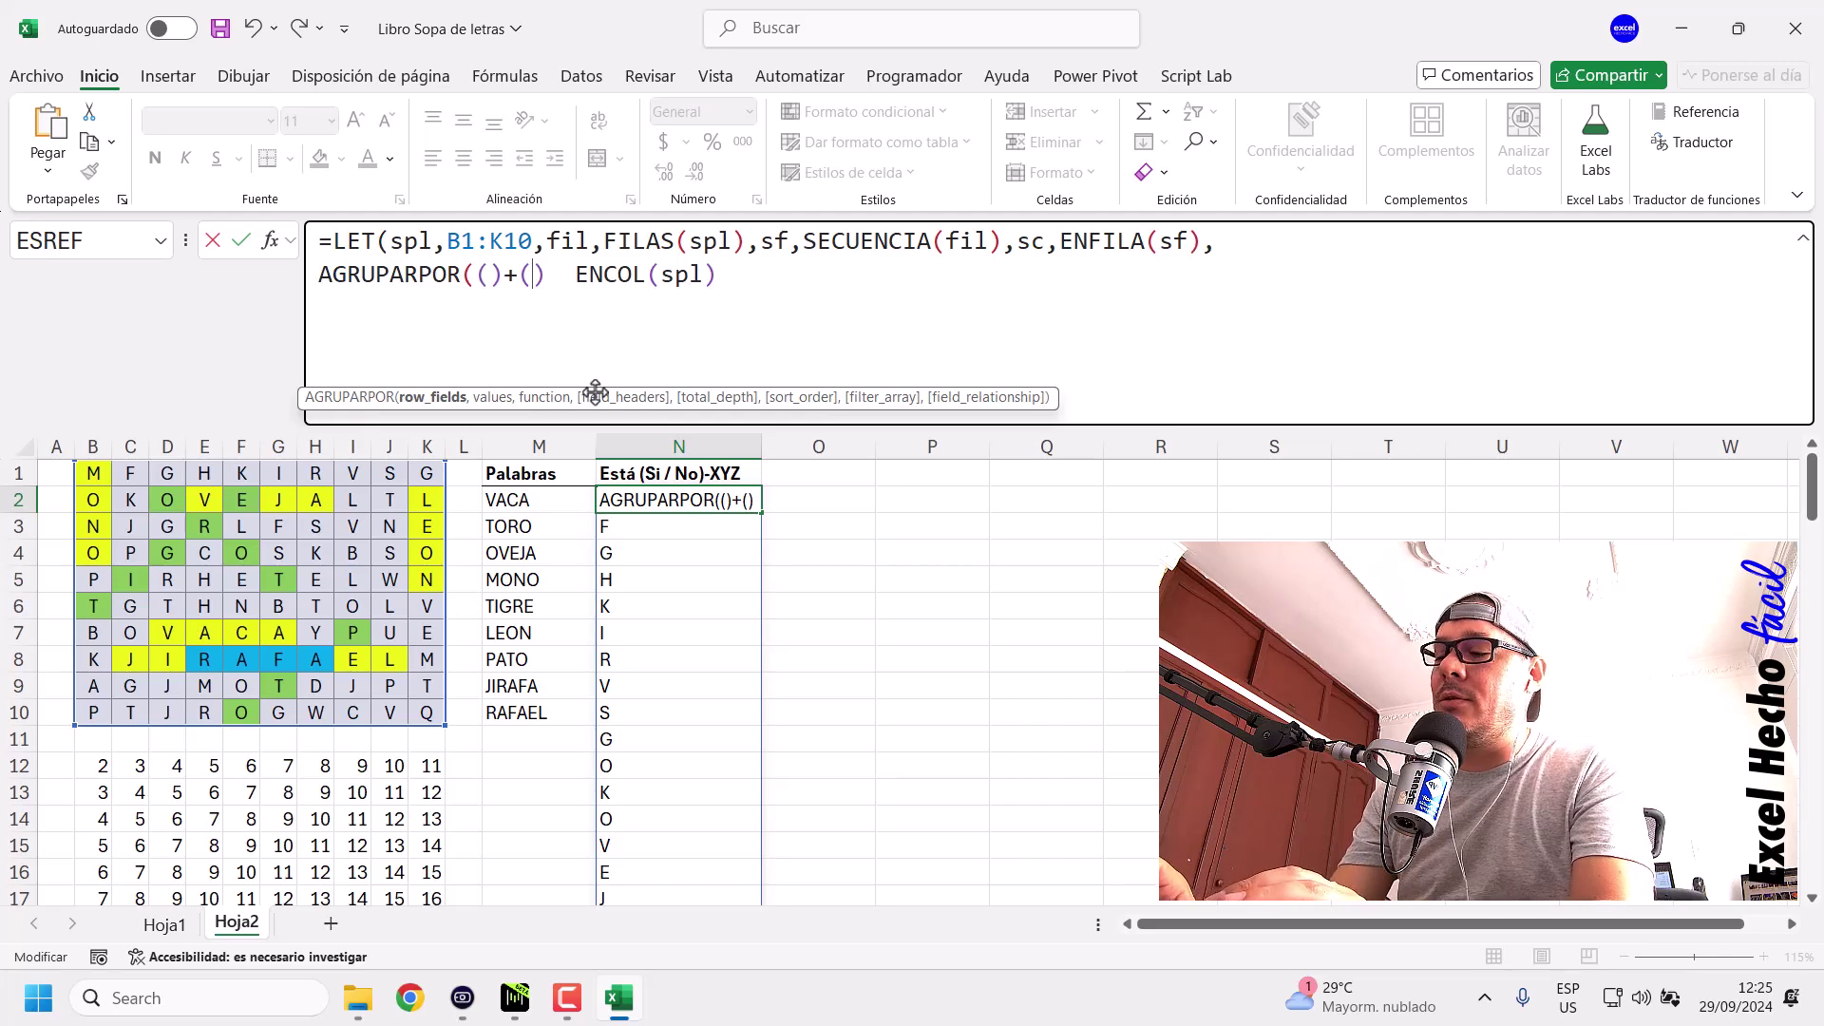
{"action": "type", "text": "sc*"}
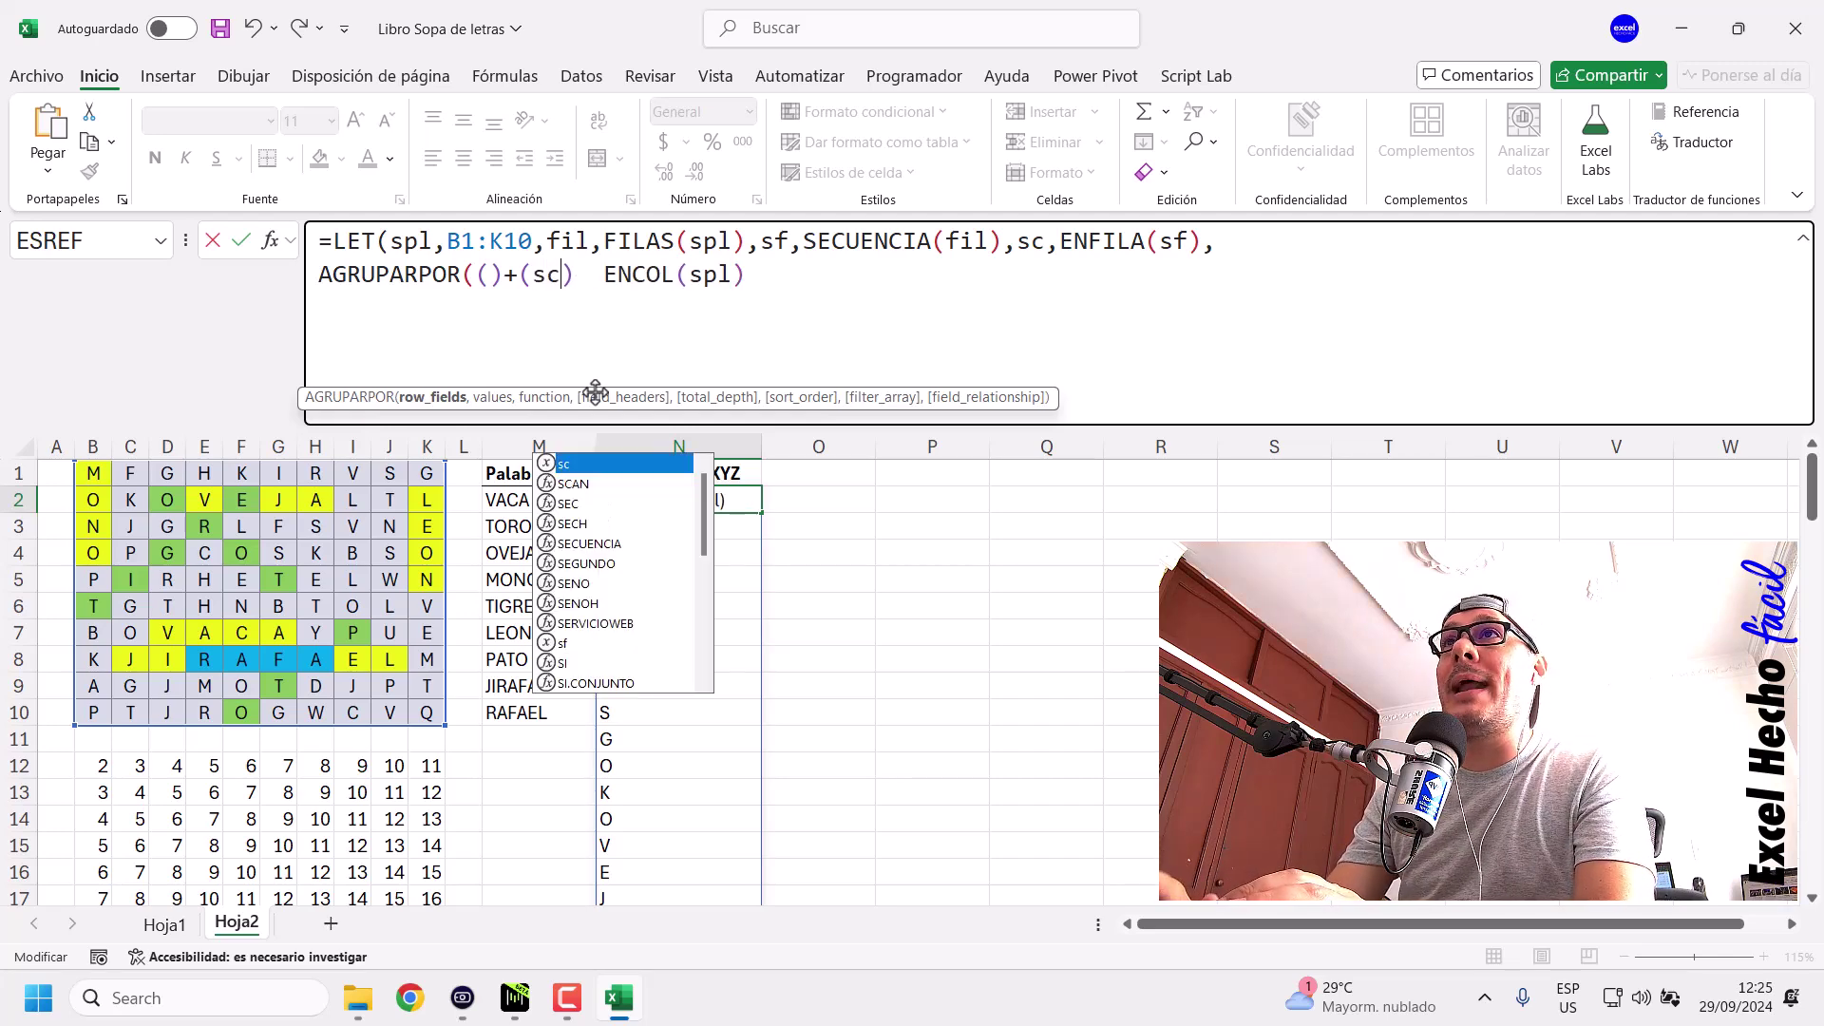
{"action": "type", "text": "0"}
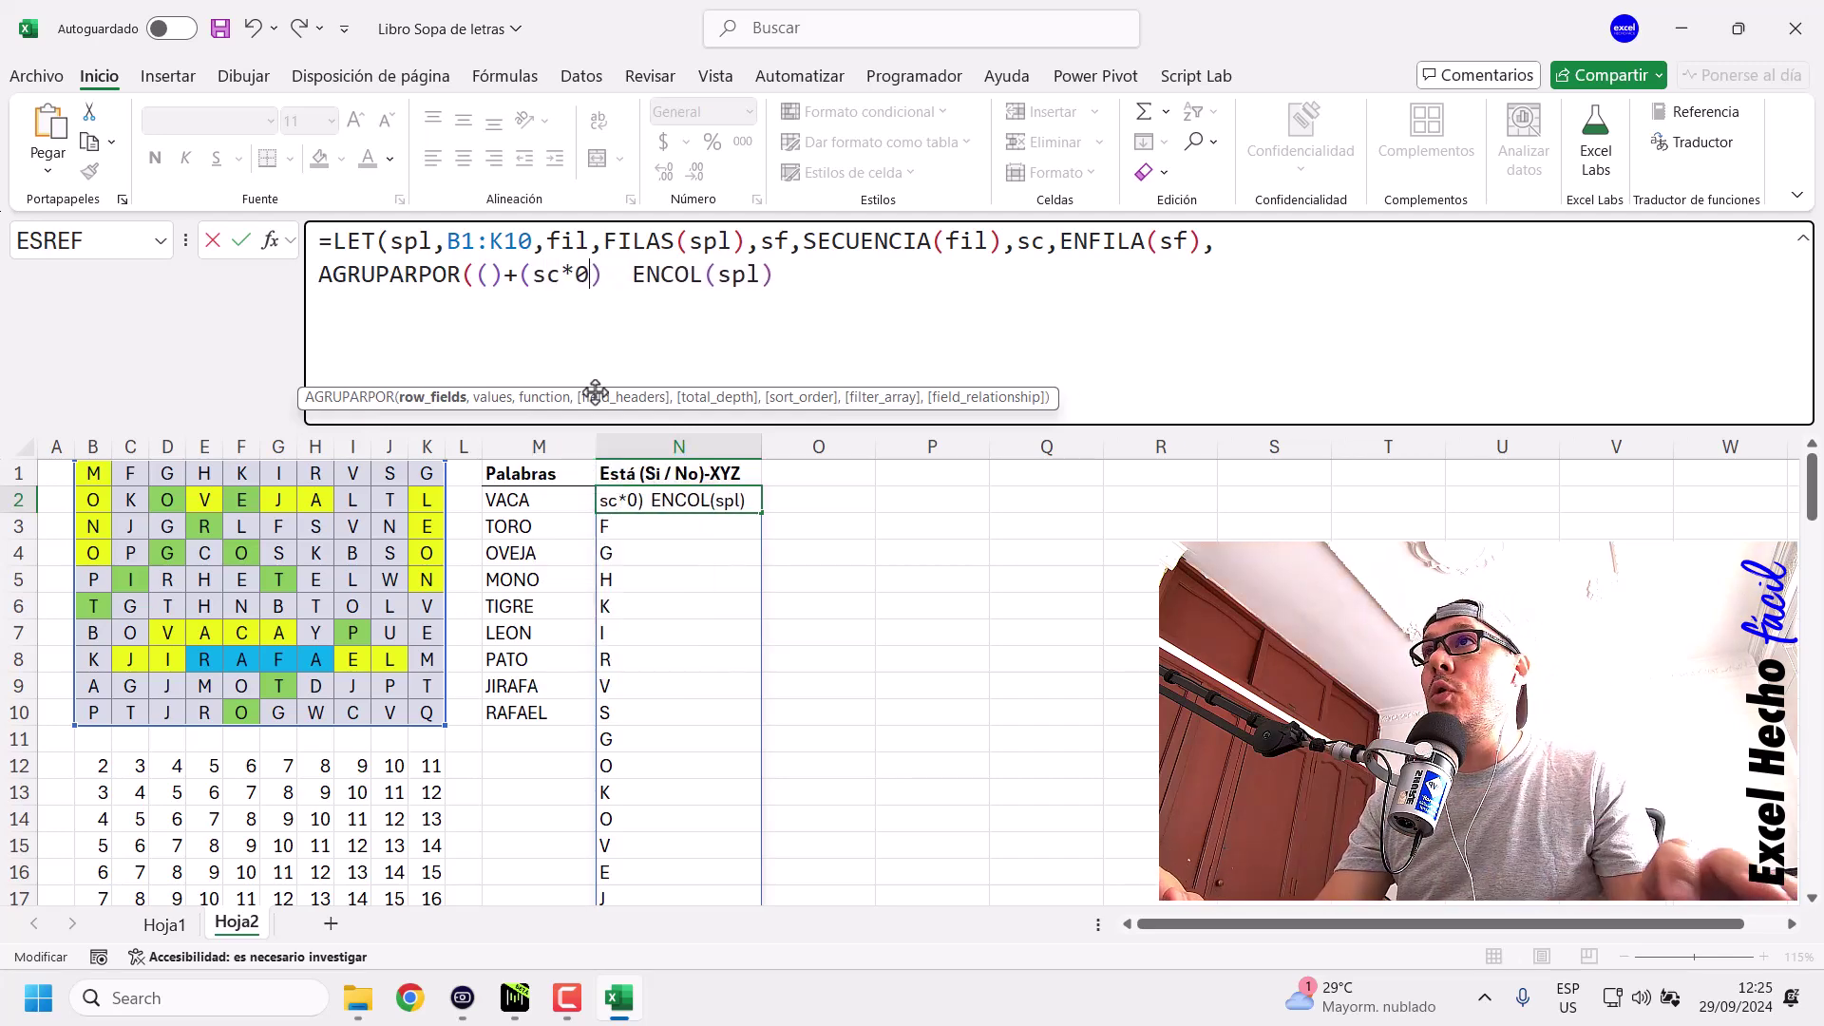
{"action": "left_click", "coordinate": [491, 273]}
{"action": "type", "text": "sf"}
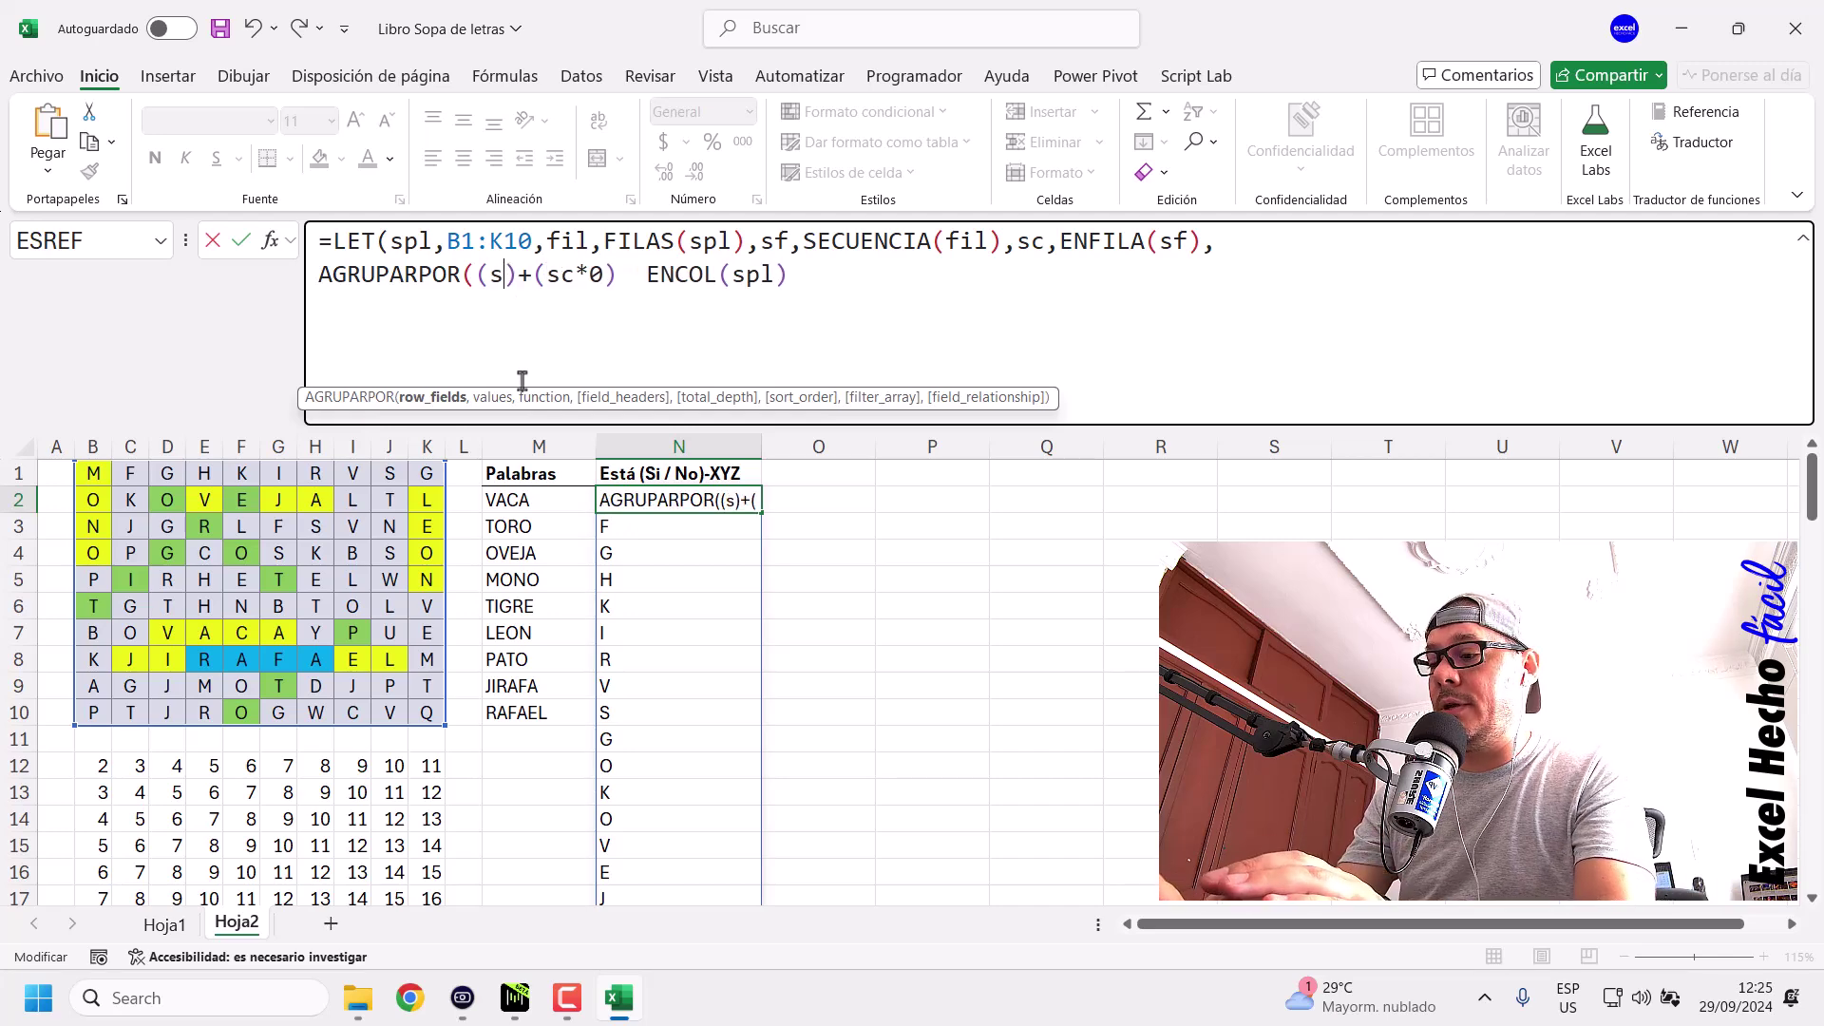
Check the (sf)+(sc*0) expression and wrap it in ENCOL to turn the row numbers into a single column.
{"action": "left_click_drag", "start_coordinate": [635, 281], "coordinate": [477, 275]}
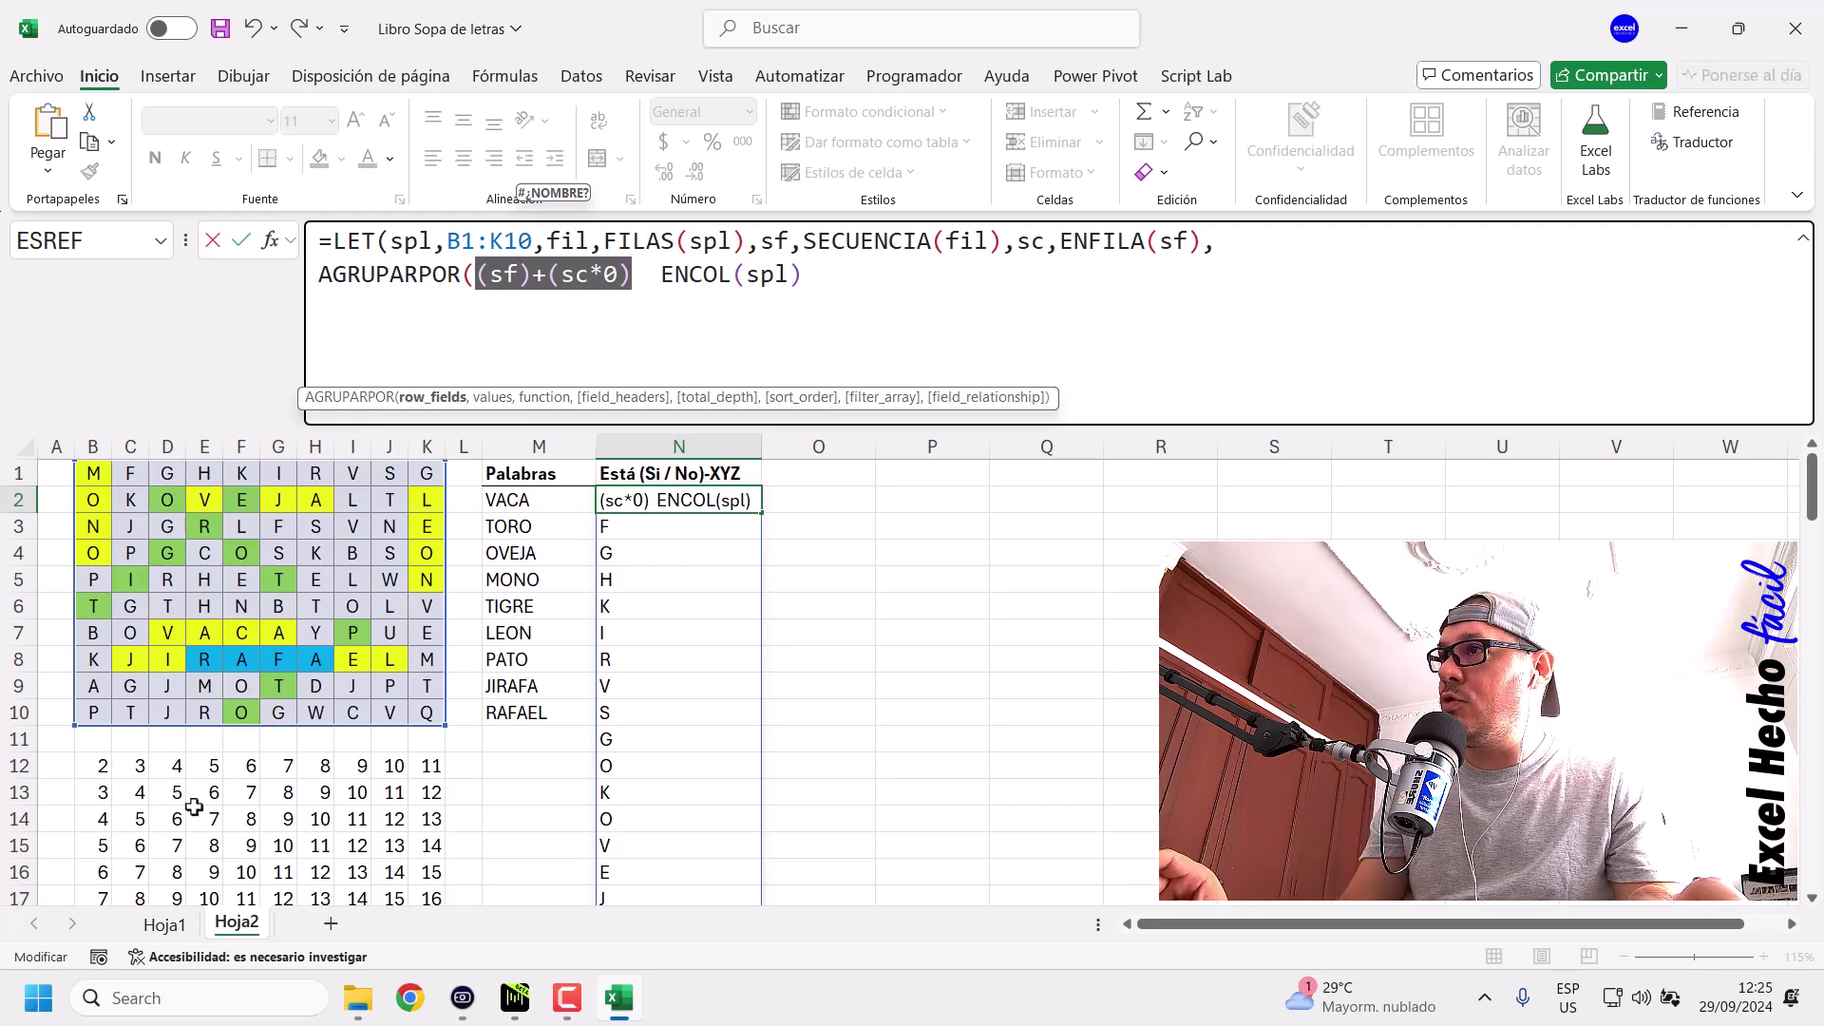
{"action": "left_click_drag", "start_coordinate": [518, 279], "coordinate": [623, 277]}
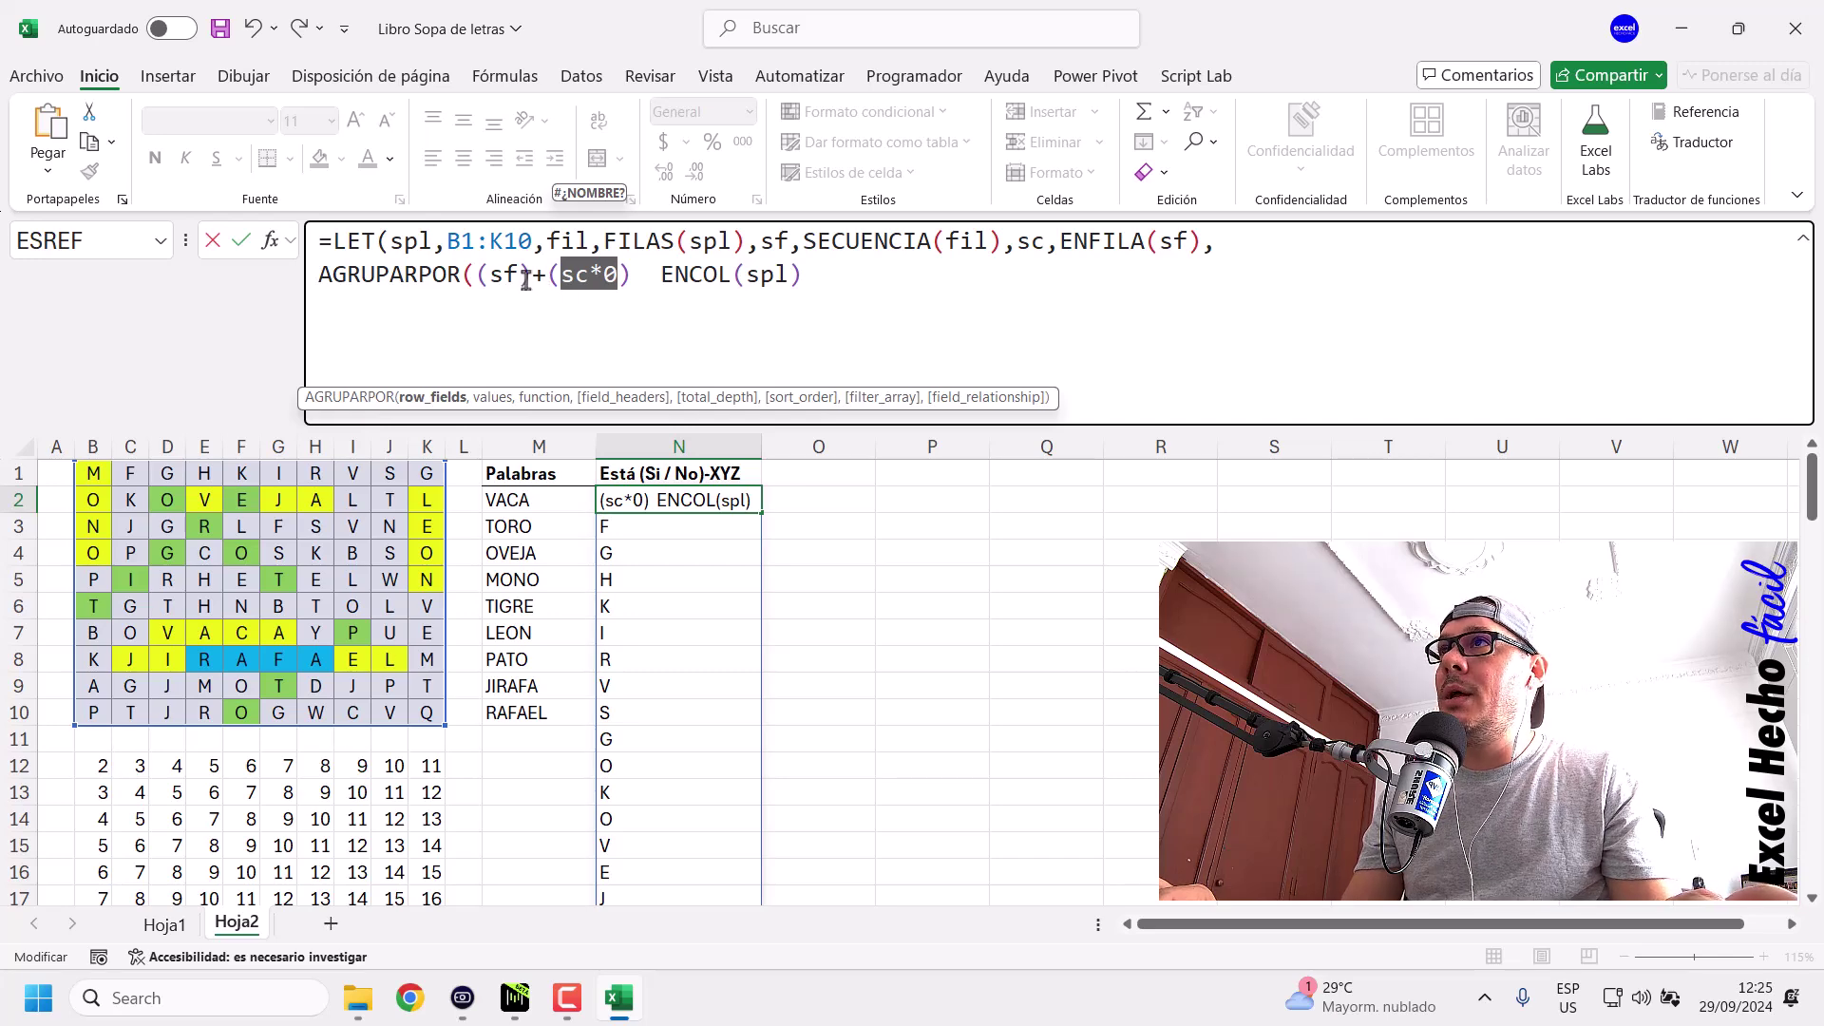
{"action": "left_click", "coordinate": [478, 276]}
{"action": "type", "text": "encvo"}
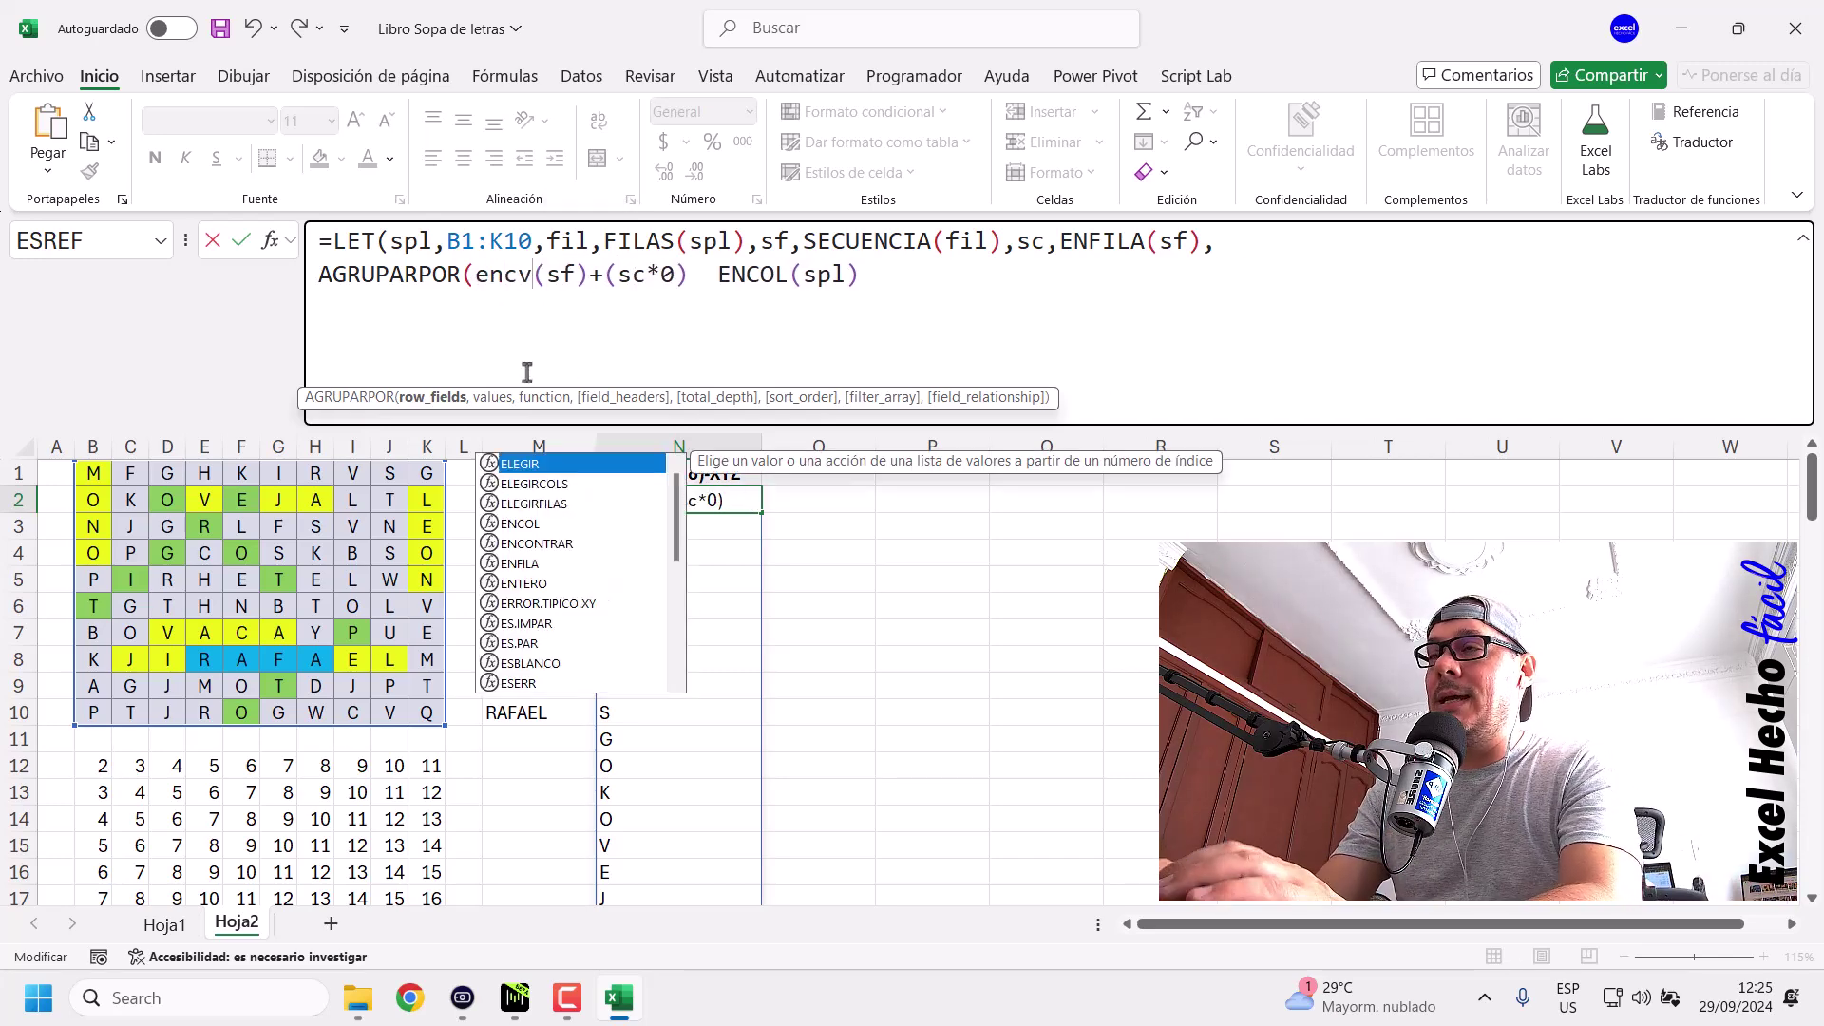
{"action": "key", "text": "BackSpace"}
{"action": "key", "text": "BackSpace"}
{"action": "key", "text": "Tab"}
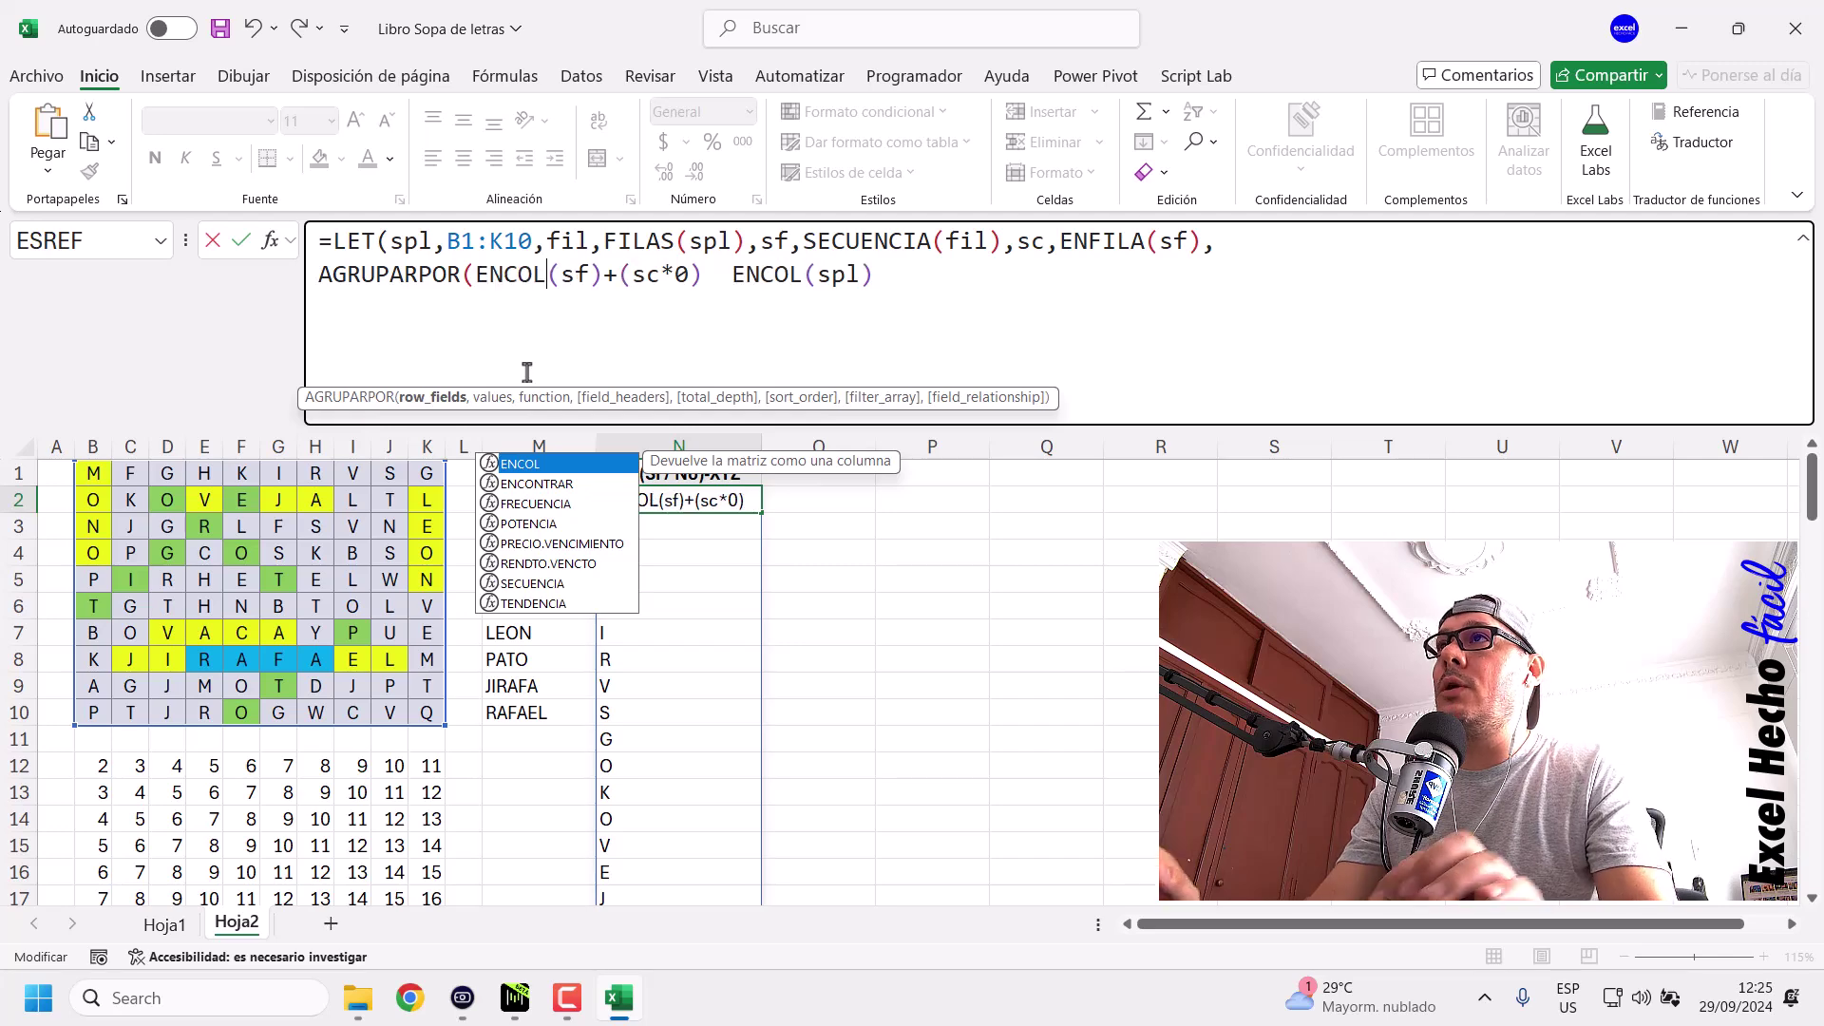
{"action": "type", "text": "("}
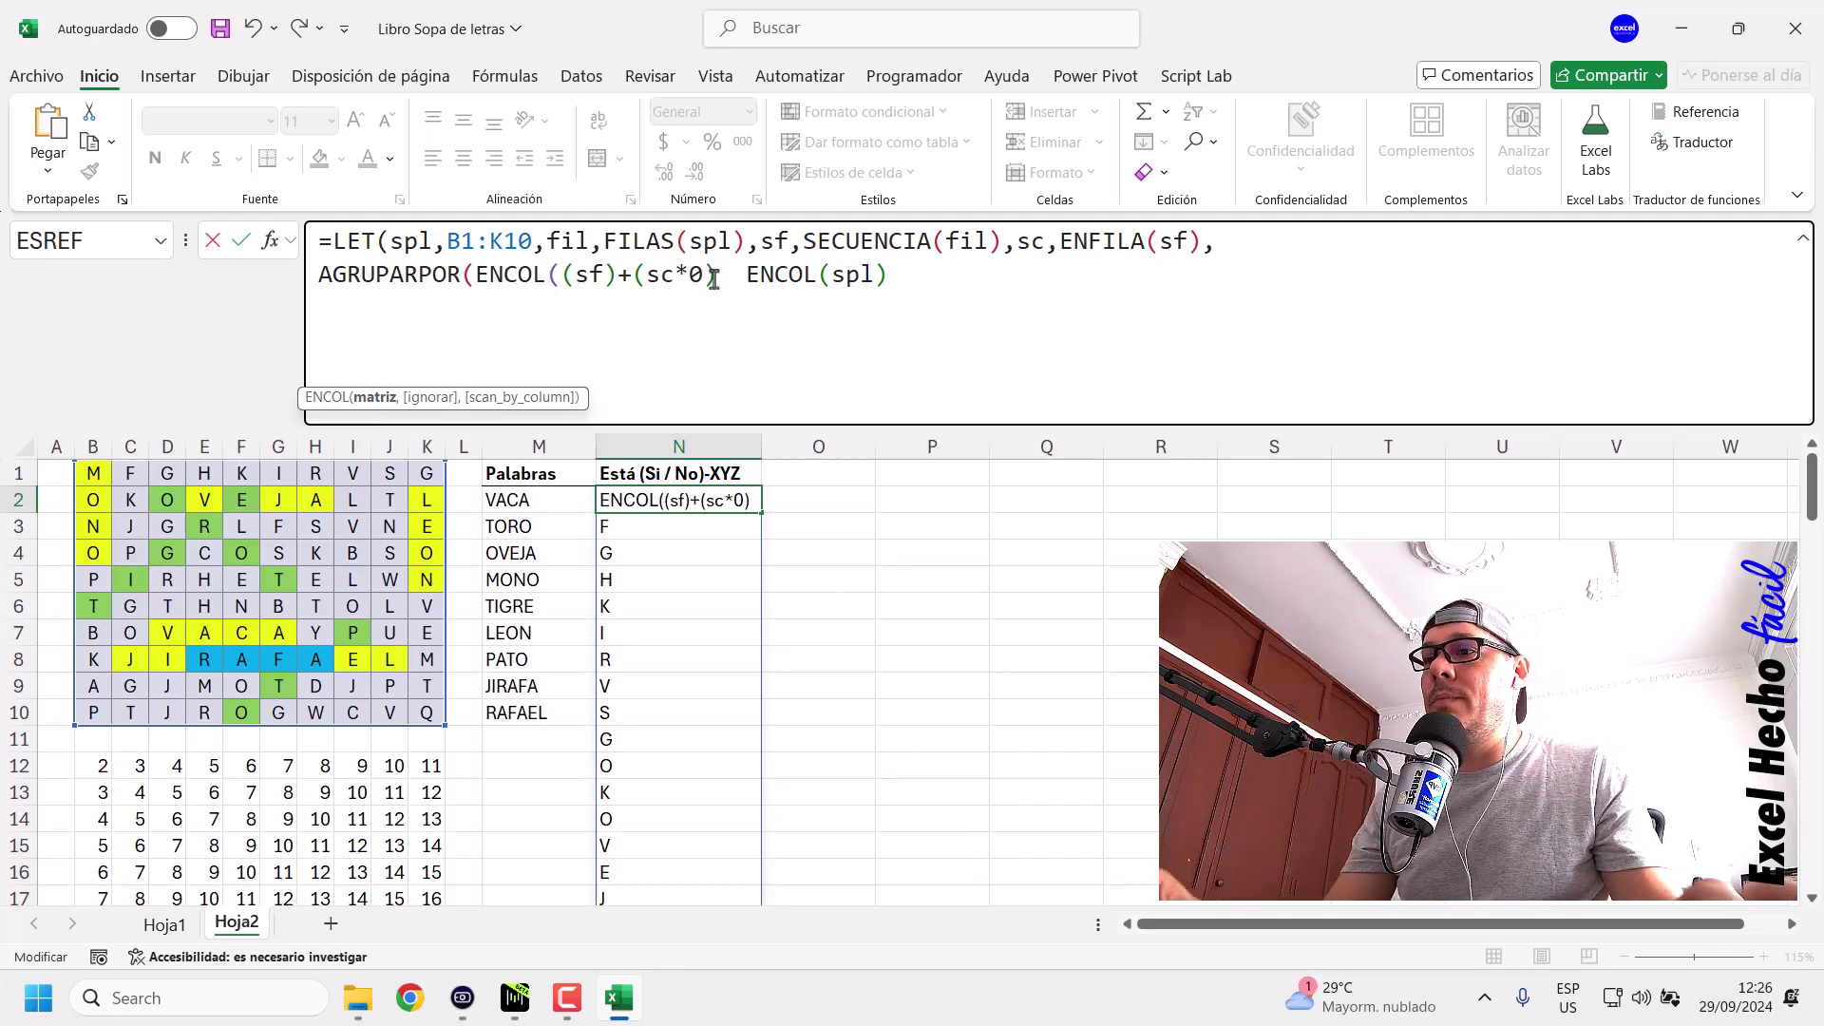
{"action": "type", "text": ")"}
Add a comma after ENCOL((sf)+(sc*0)) and remove the extra spaces, making ENCOL(spl) the values argument.
{"action": "left_click", "coordinate": [431, 399]}
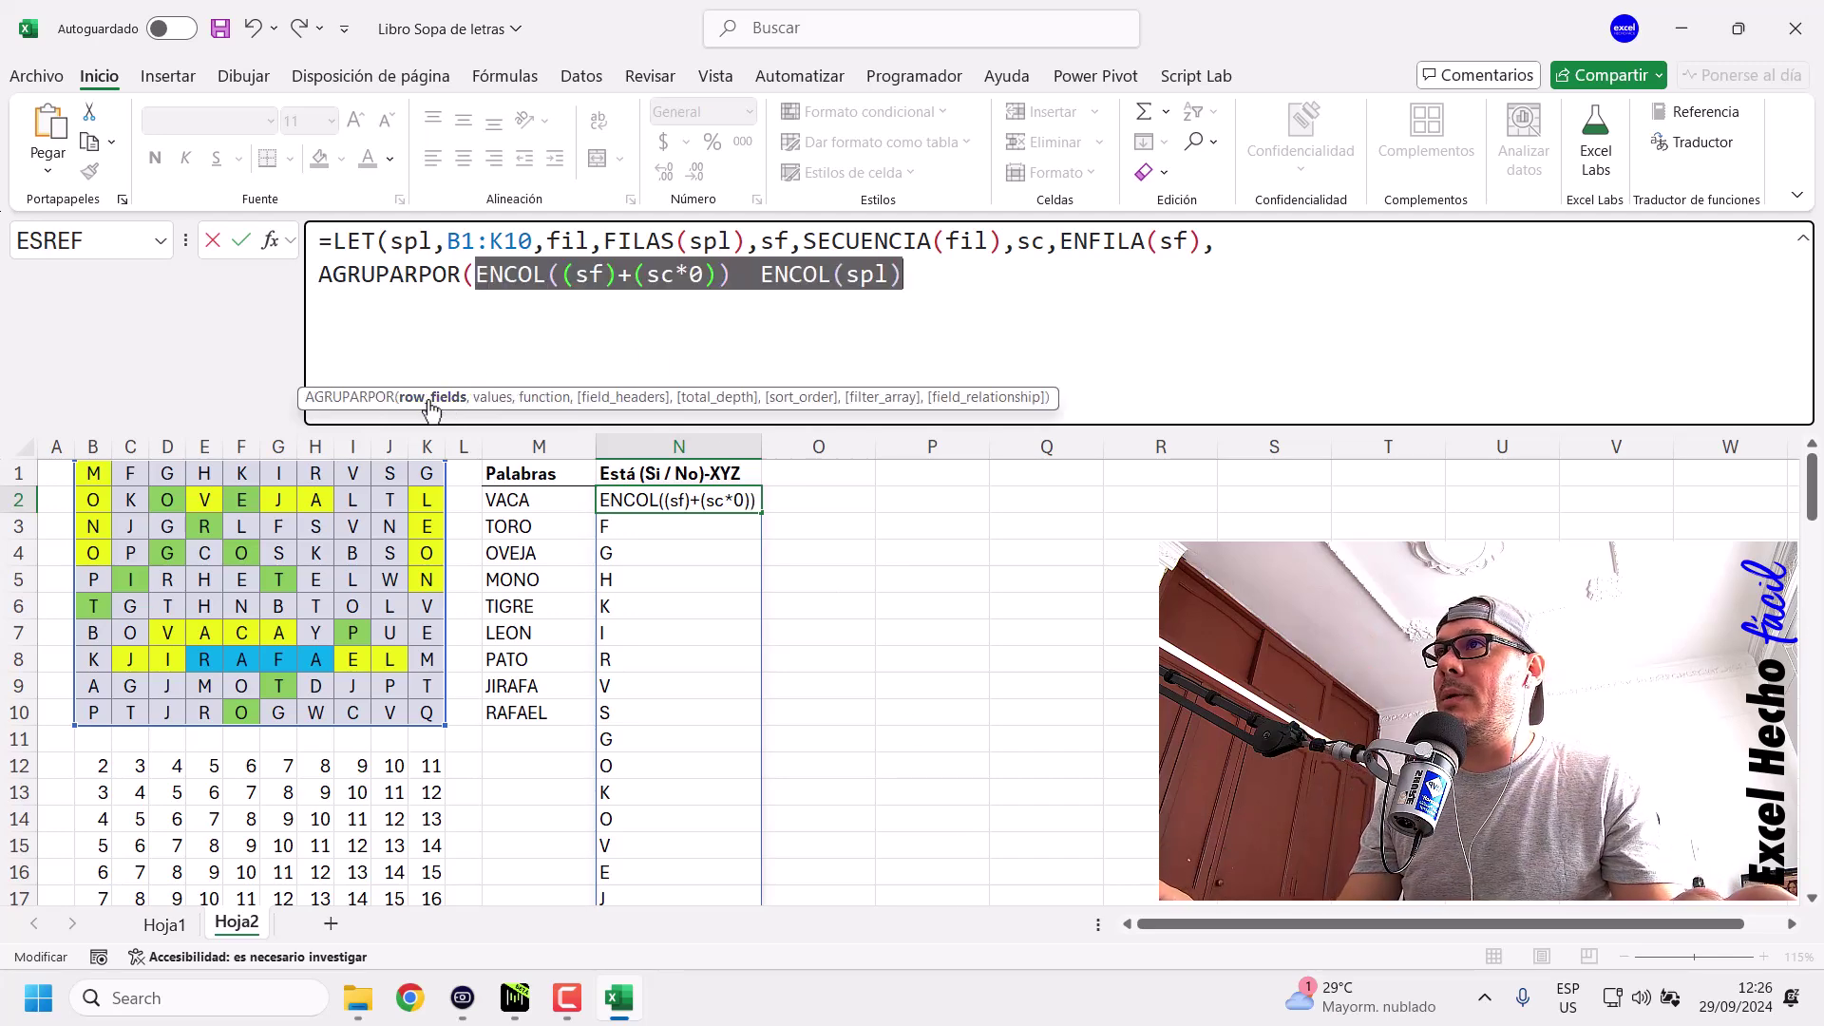
{"action": "left_click", "coordinate": [734, 277]}
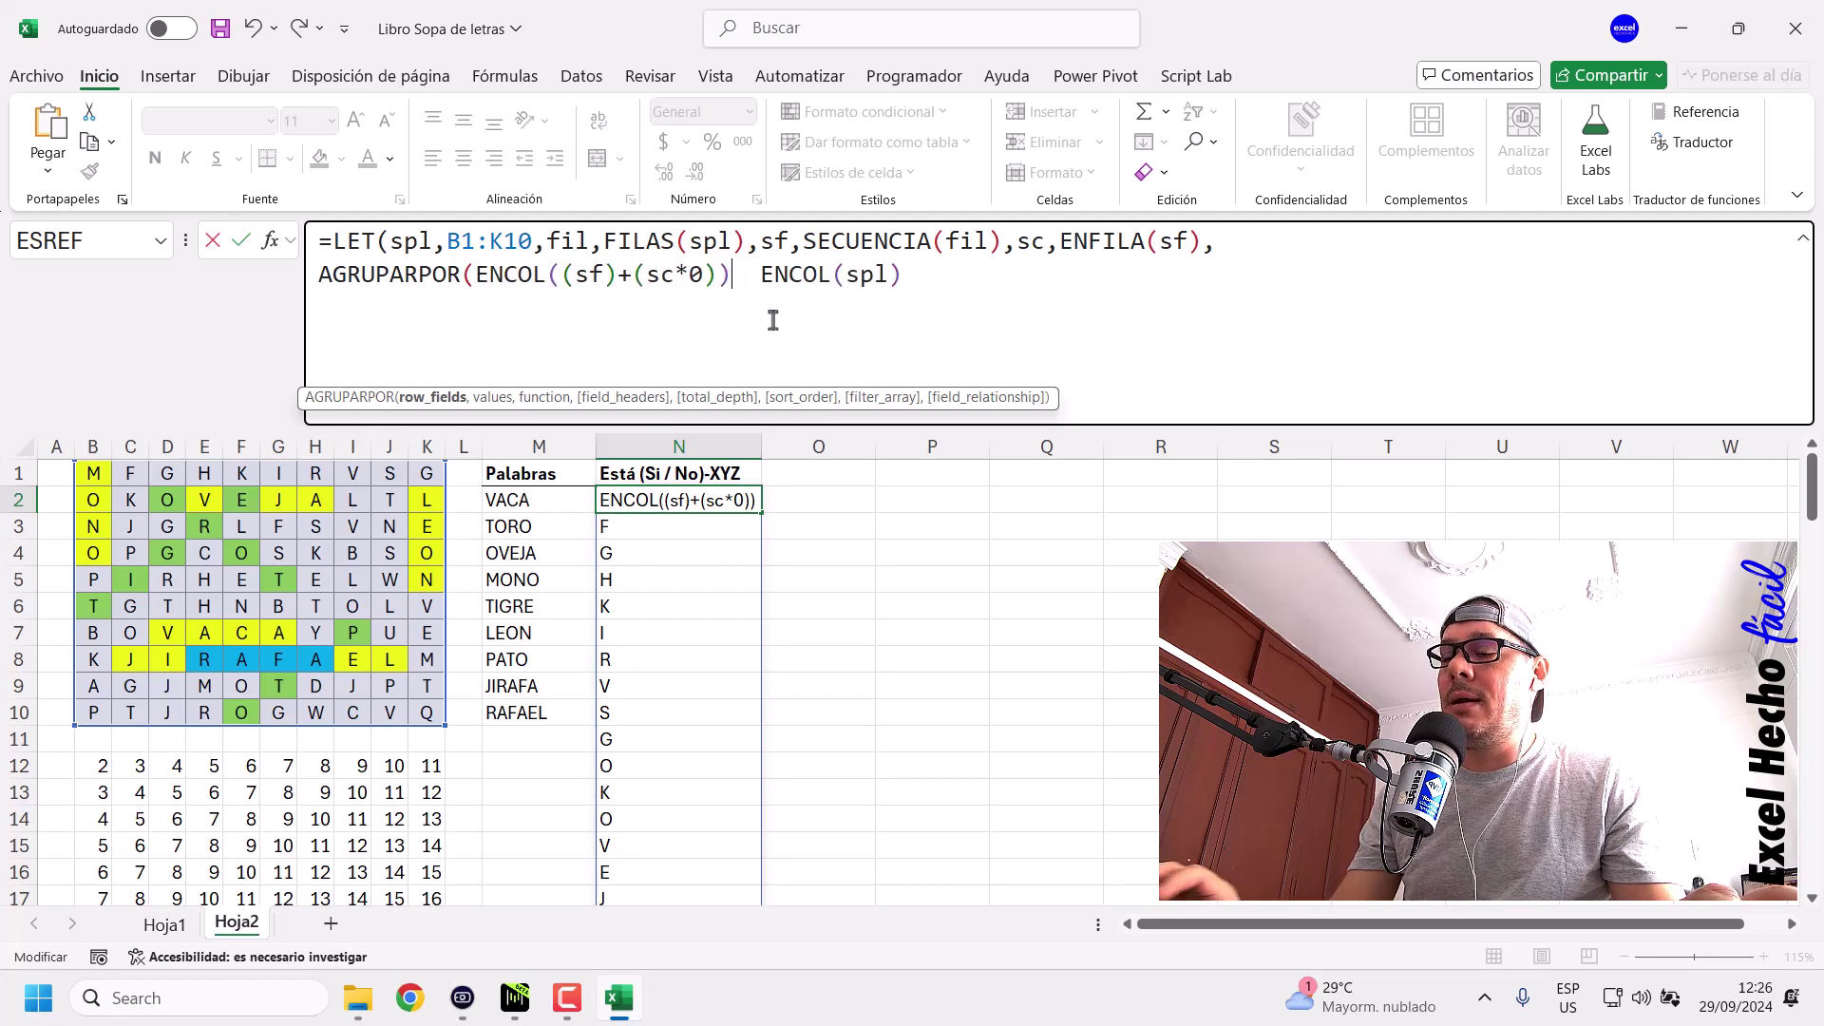
{"action": "type", "text": ","}
{"action": "left_click", "coordinate": [431, 397]}
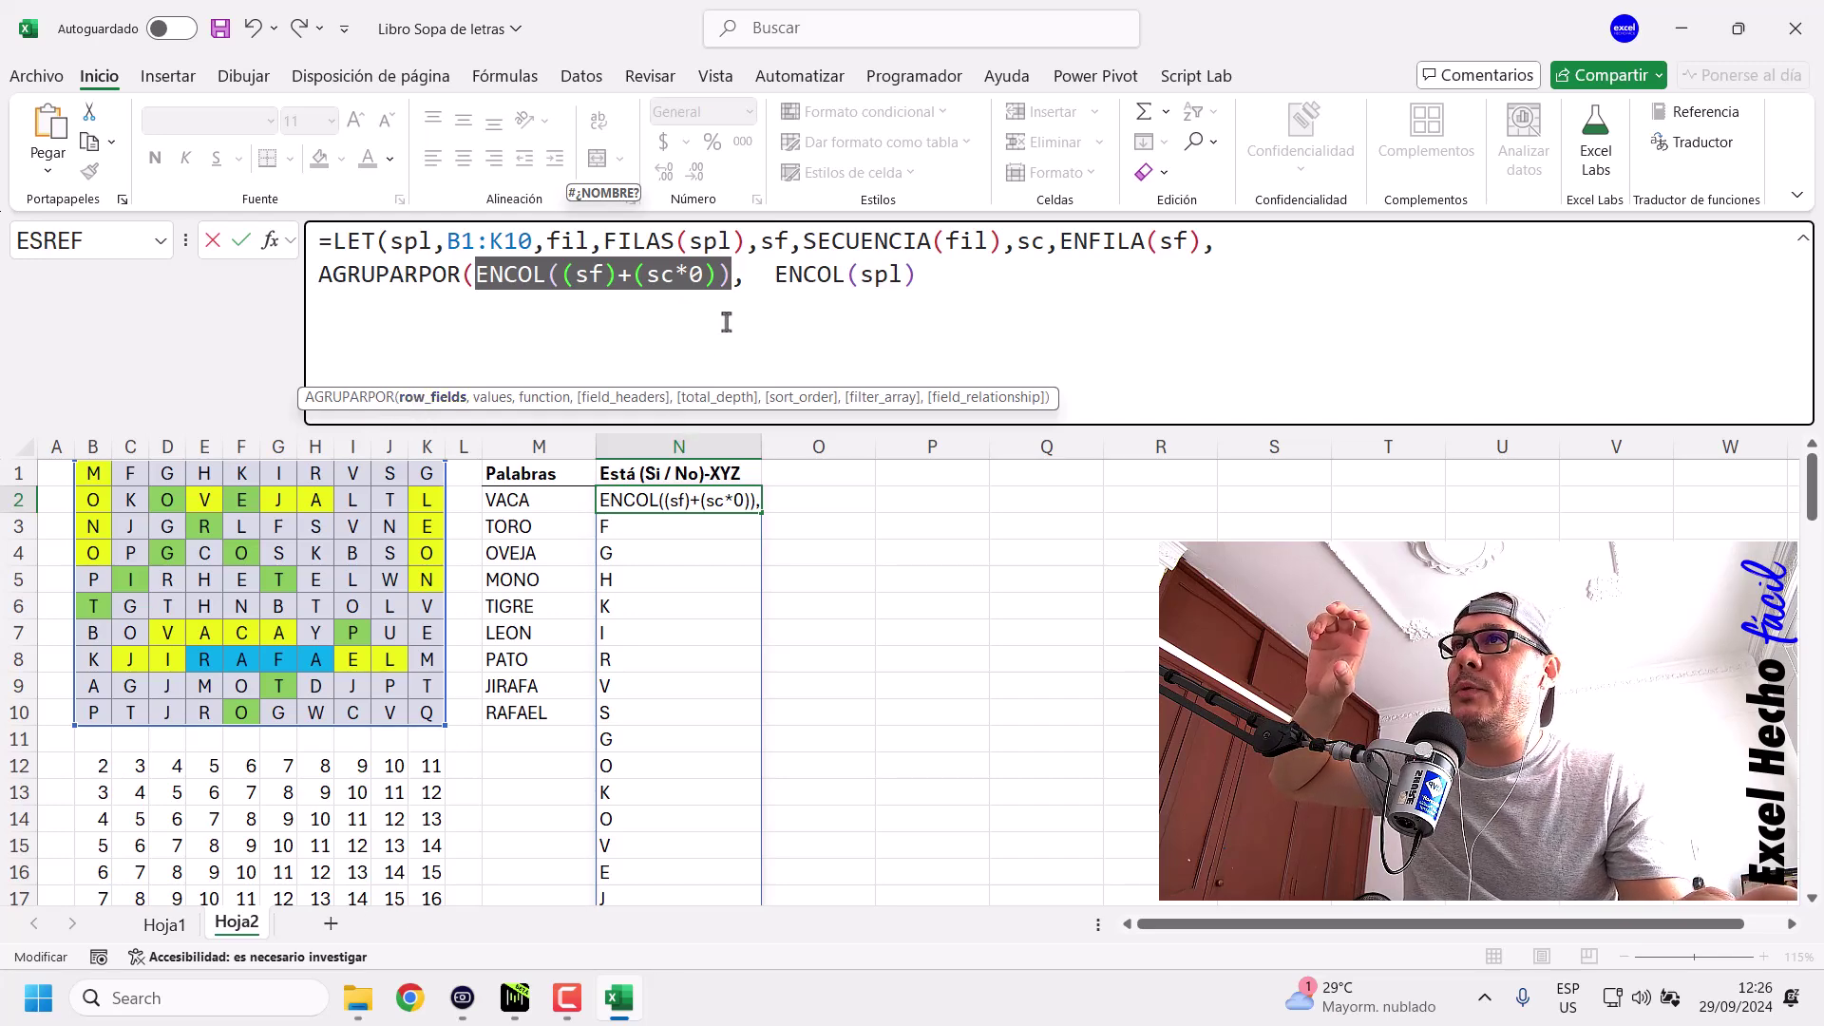
{"action": "left_click", "coordinate": [774, 281]}
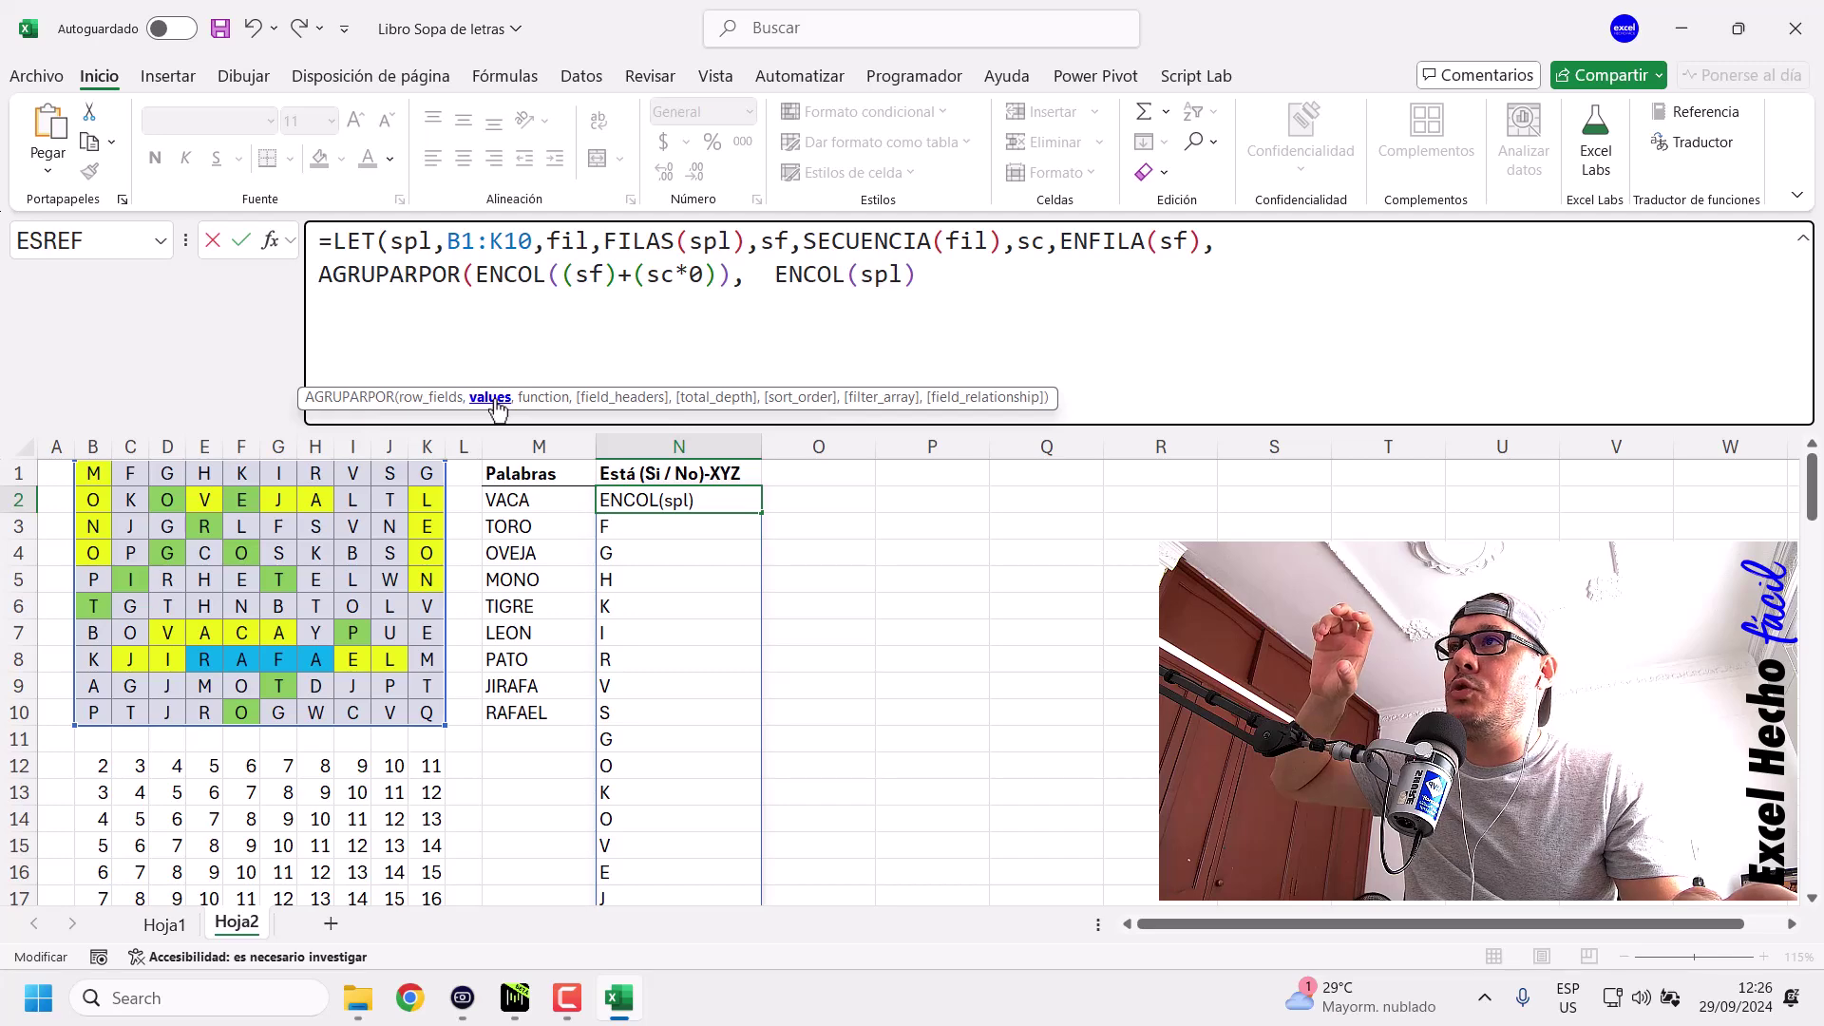
{"action": "key", "text": "BackSpace"}
{"action": "key", "text": "BackSpace"}
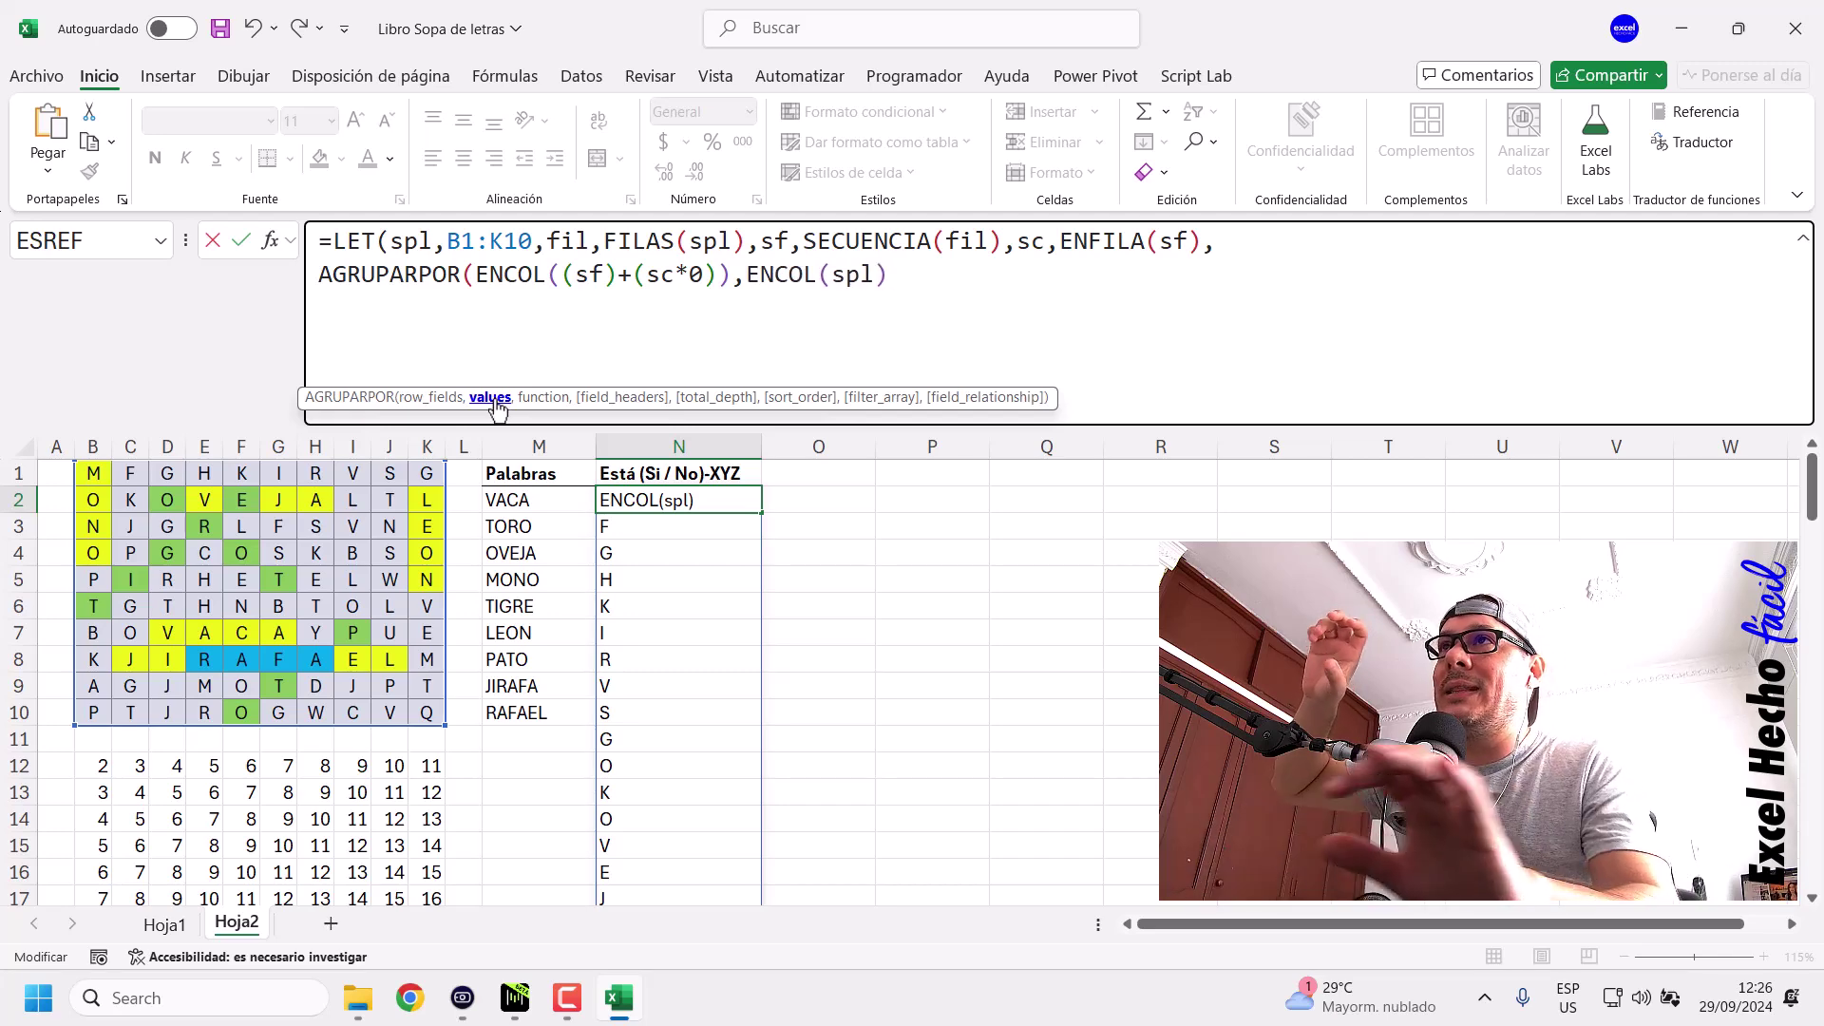
Add CONCAT as the function argument of AGRUPARPOR and start the field_headers argument.
{"action": "left_click", "coordinate": [950, 285]}
{"action": "type", "text": ",conca"}
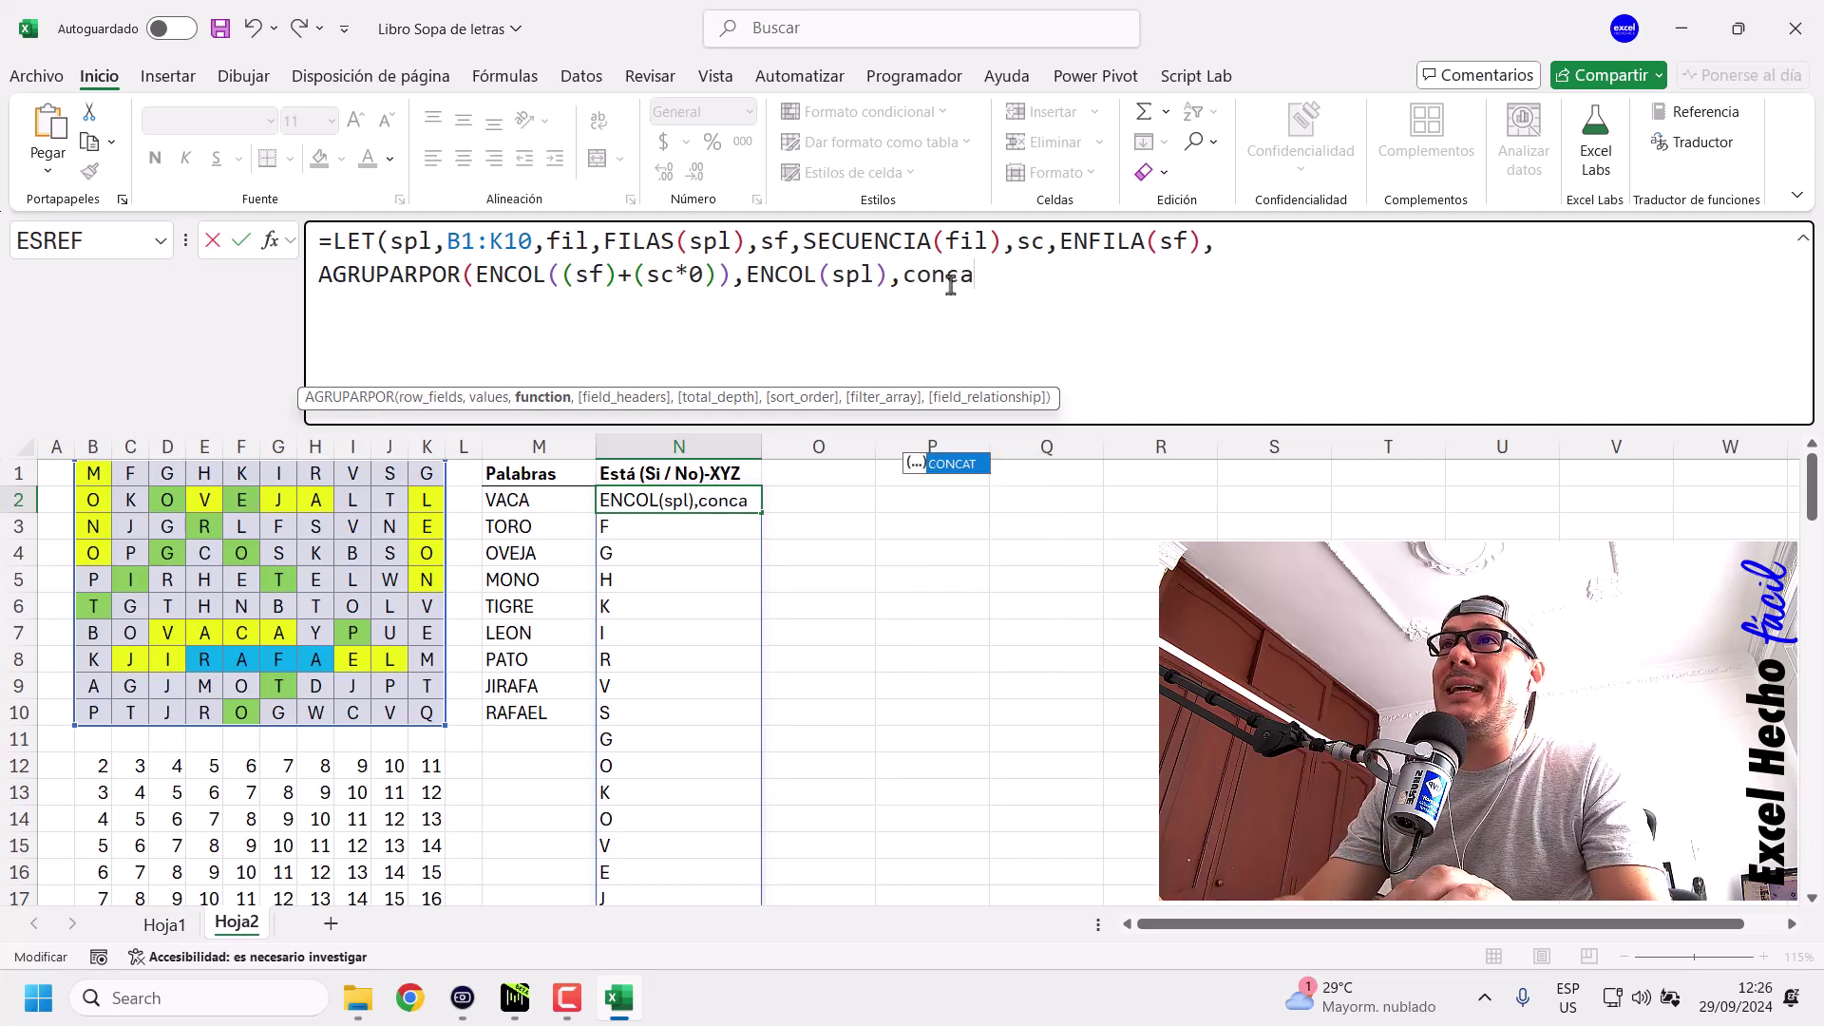
{"action": "key", "text": "Tab"}
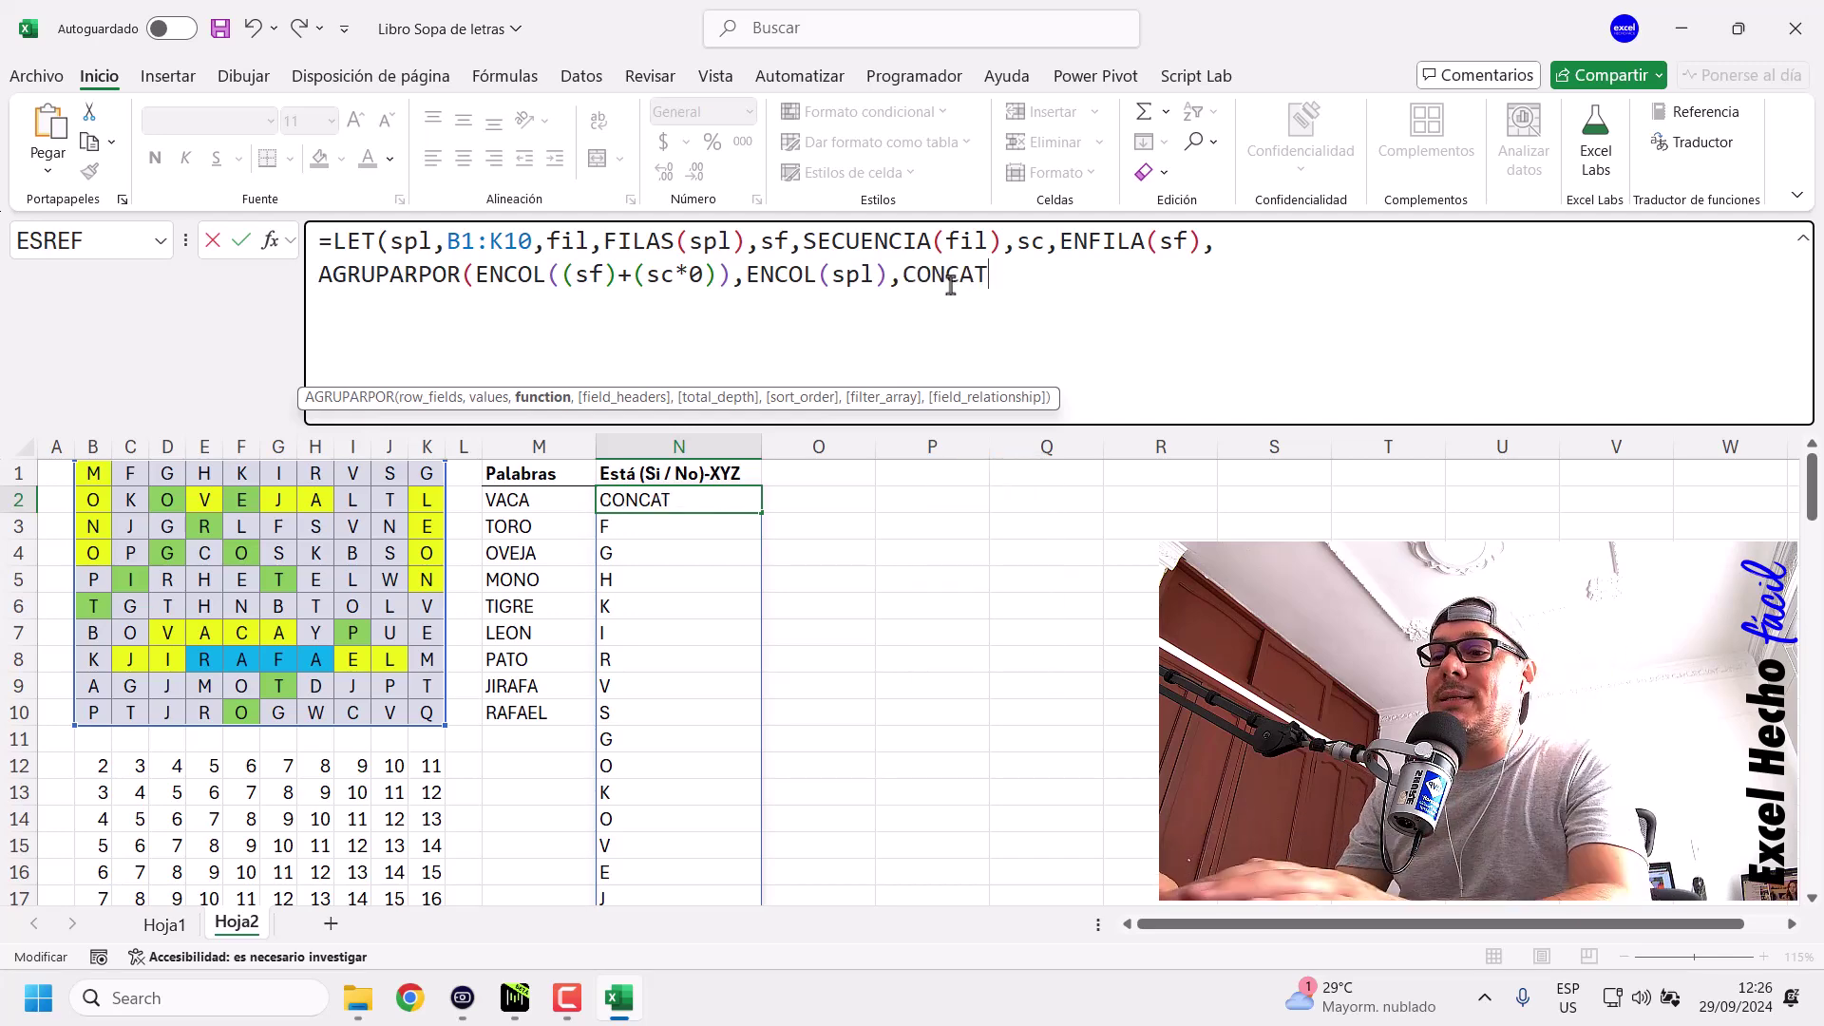
{"action": "type", "text": ","}
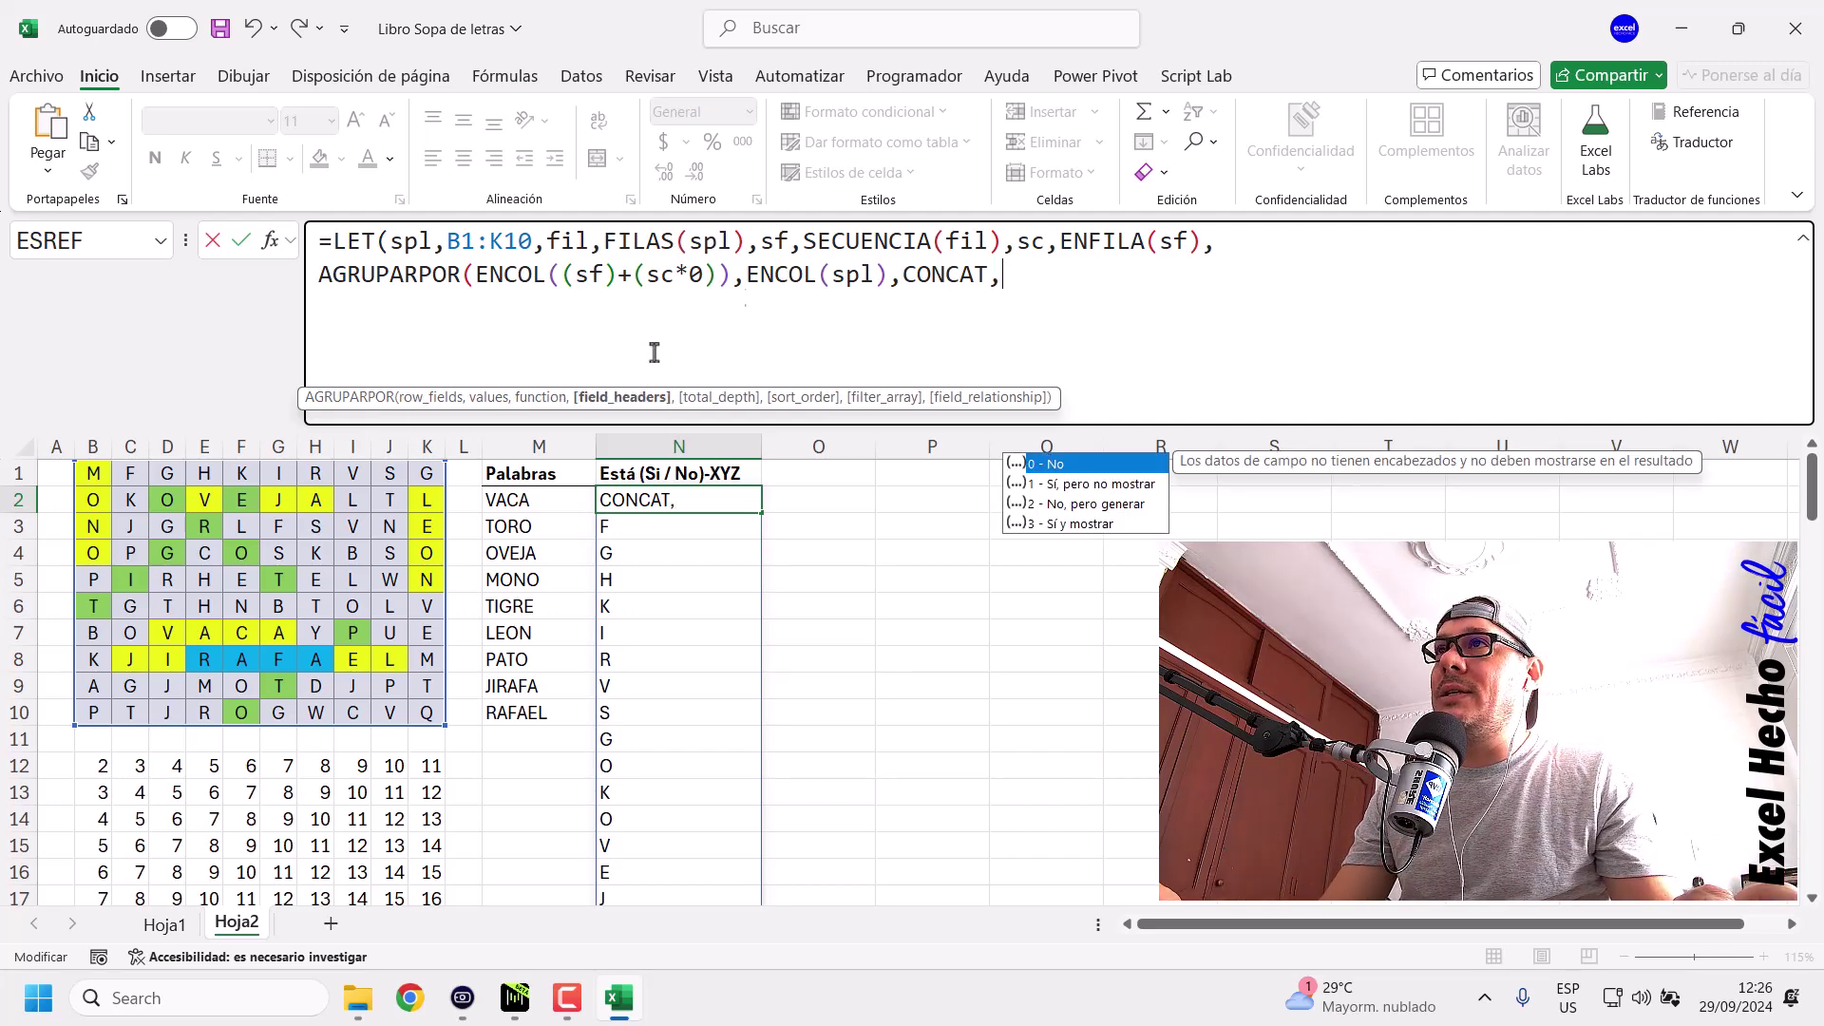
{"action": "type", "text": ","}
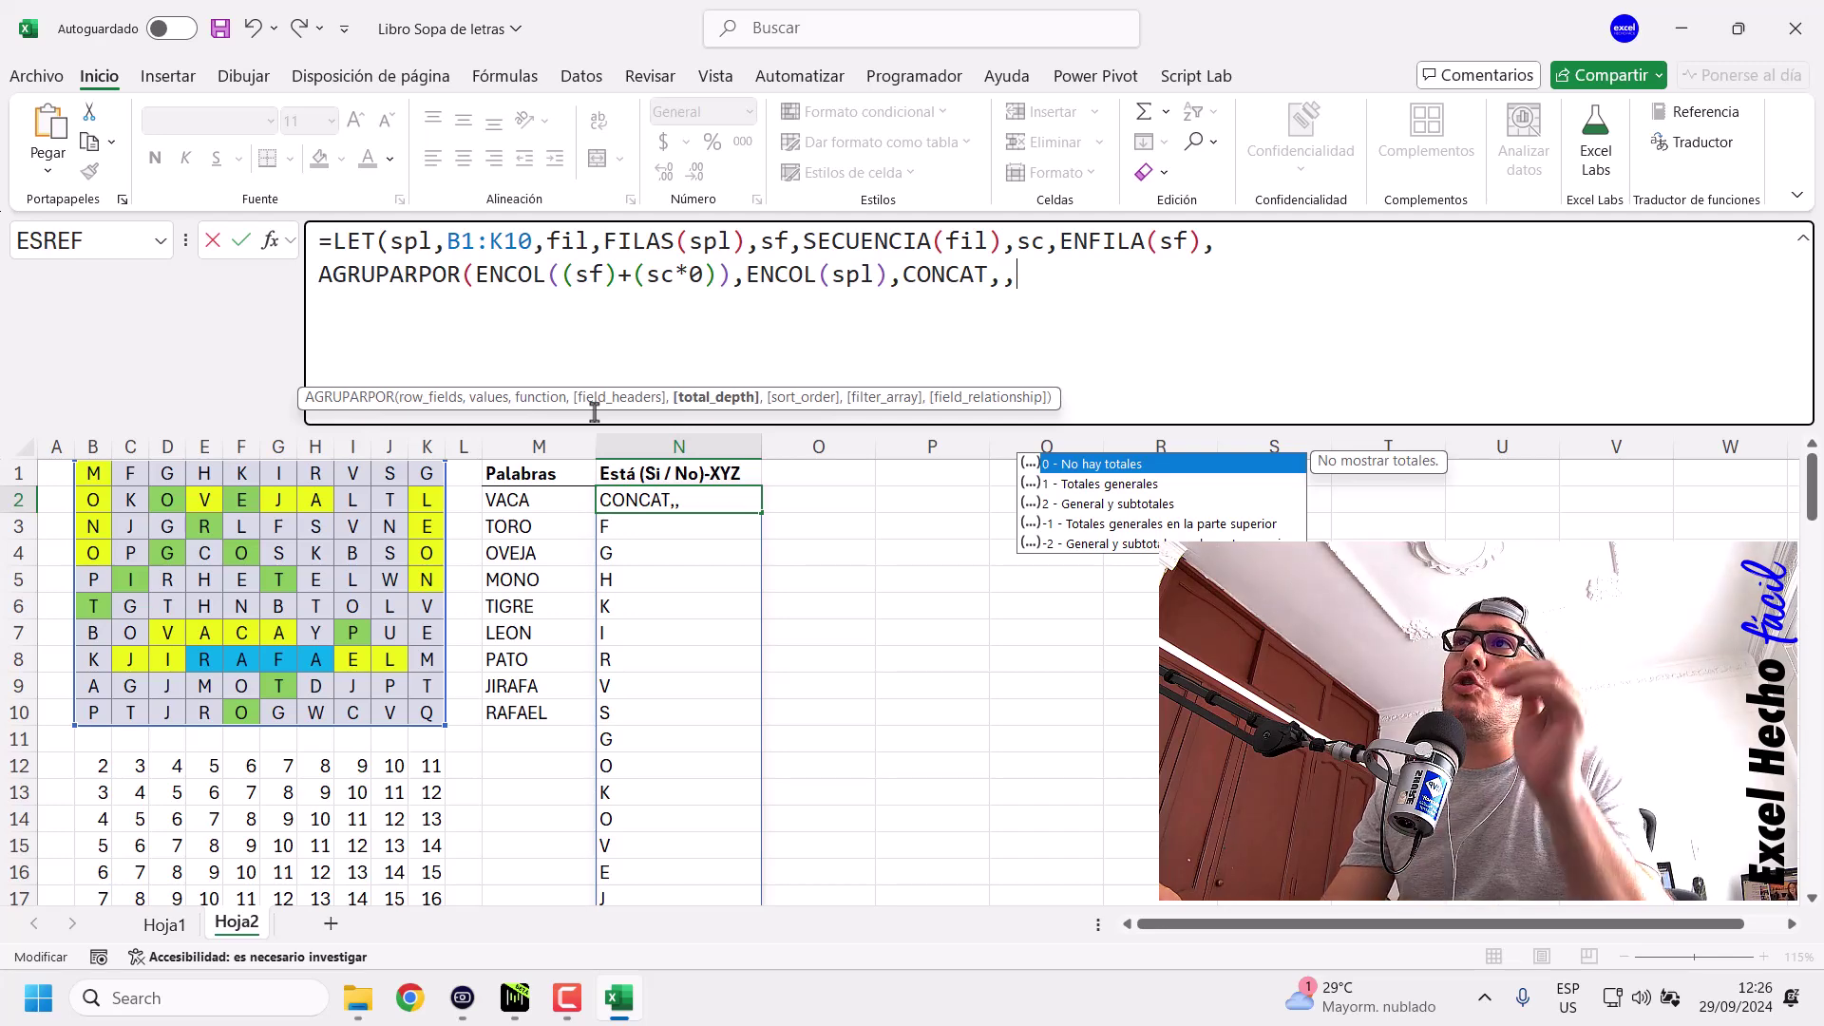
{"action": "type", "text": "0)"}
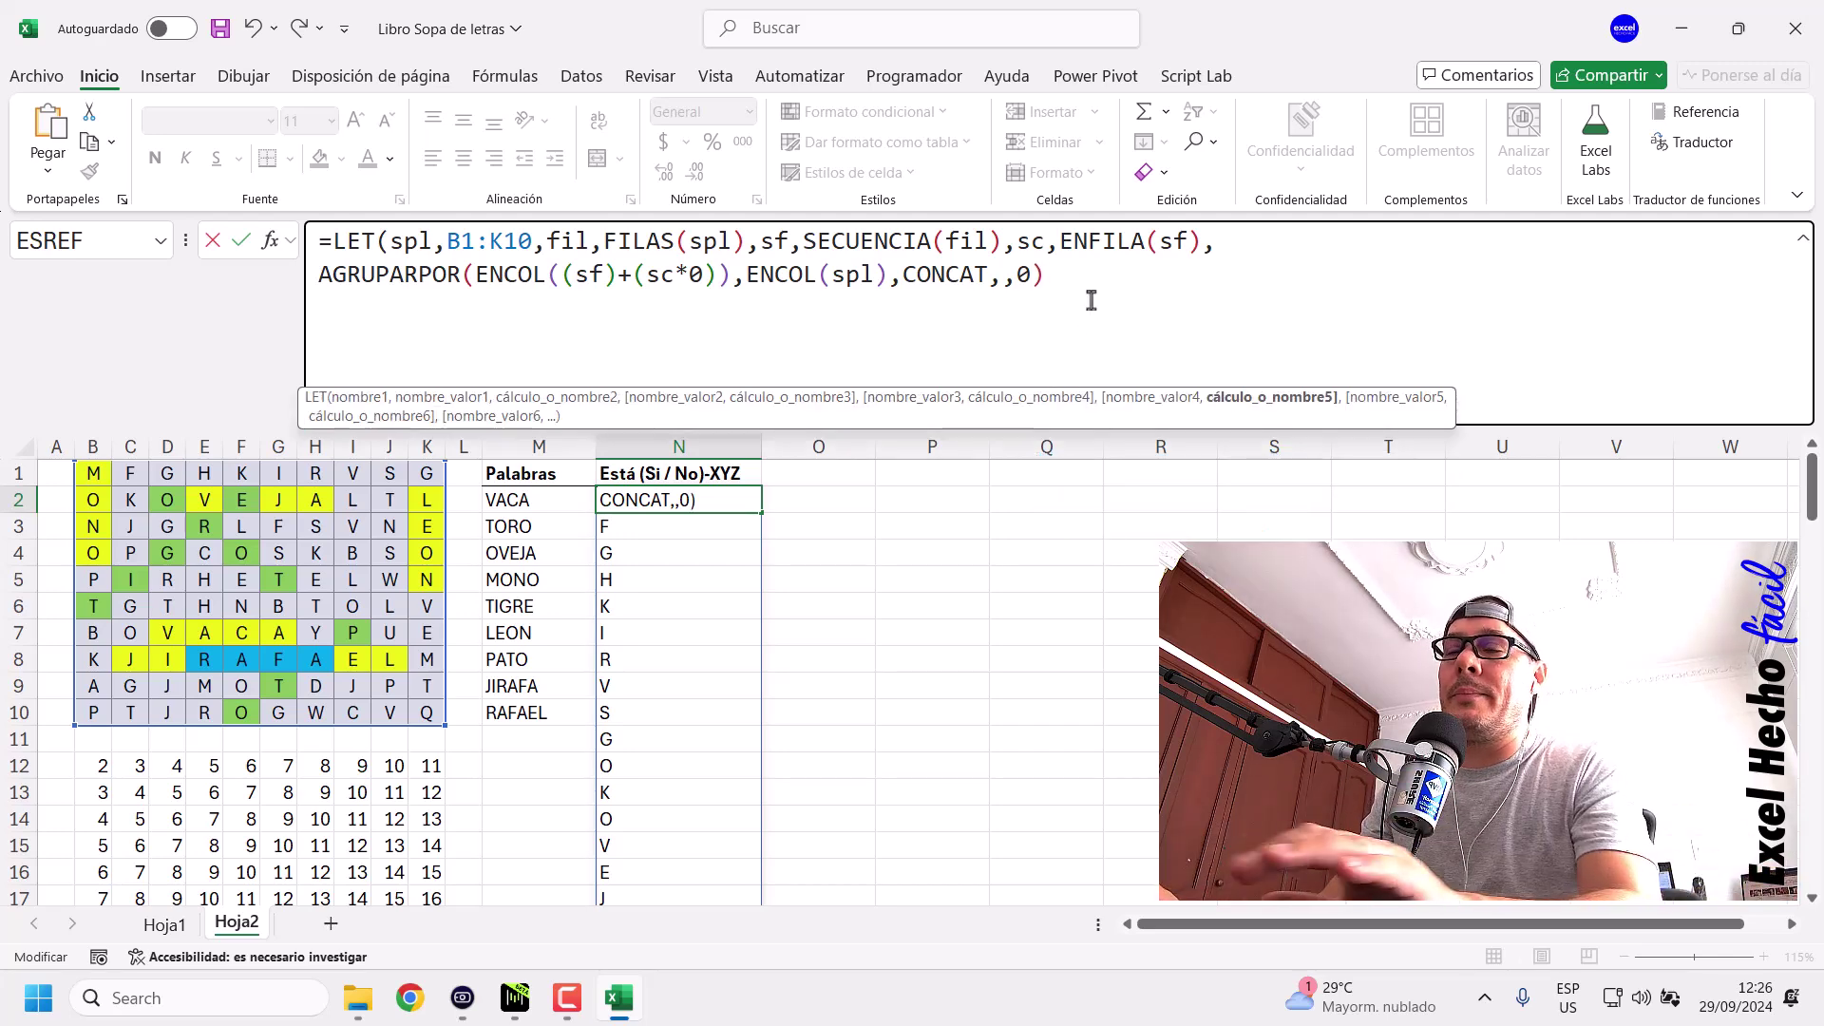
{"action": "key", "text": "BackSpace"}
{"action": "key", "text": "BackSpace"}
{"action": "key", "text": "BackSpace"}
{"action": "key", "text": "BackSpace"}
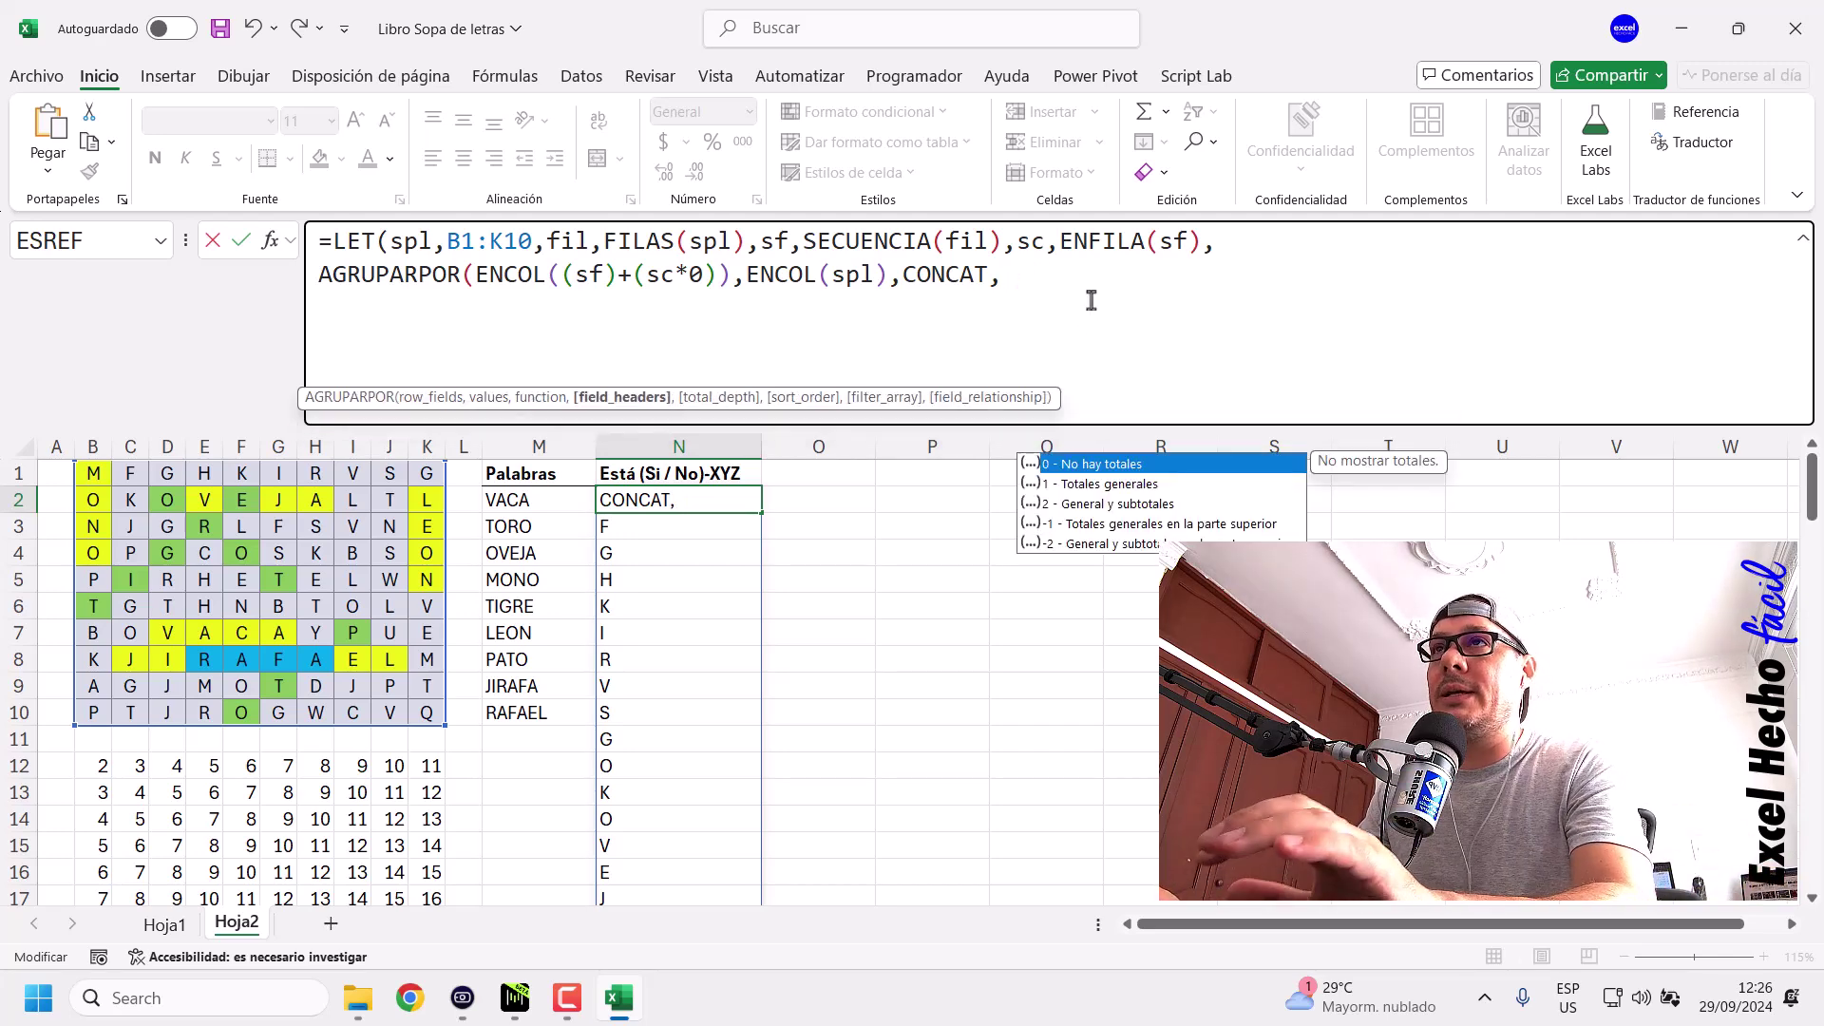
Complete the formula in N2 with CONCAT as AGRUPARPOR's last argument and check the row numbers, joined letters and Total row.
{"action": "type", "text": "))"}
{"action": "key", "text": "Return"}
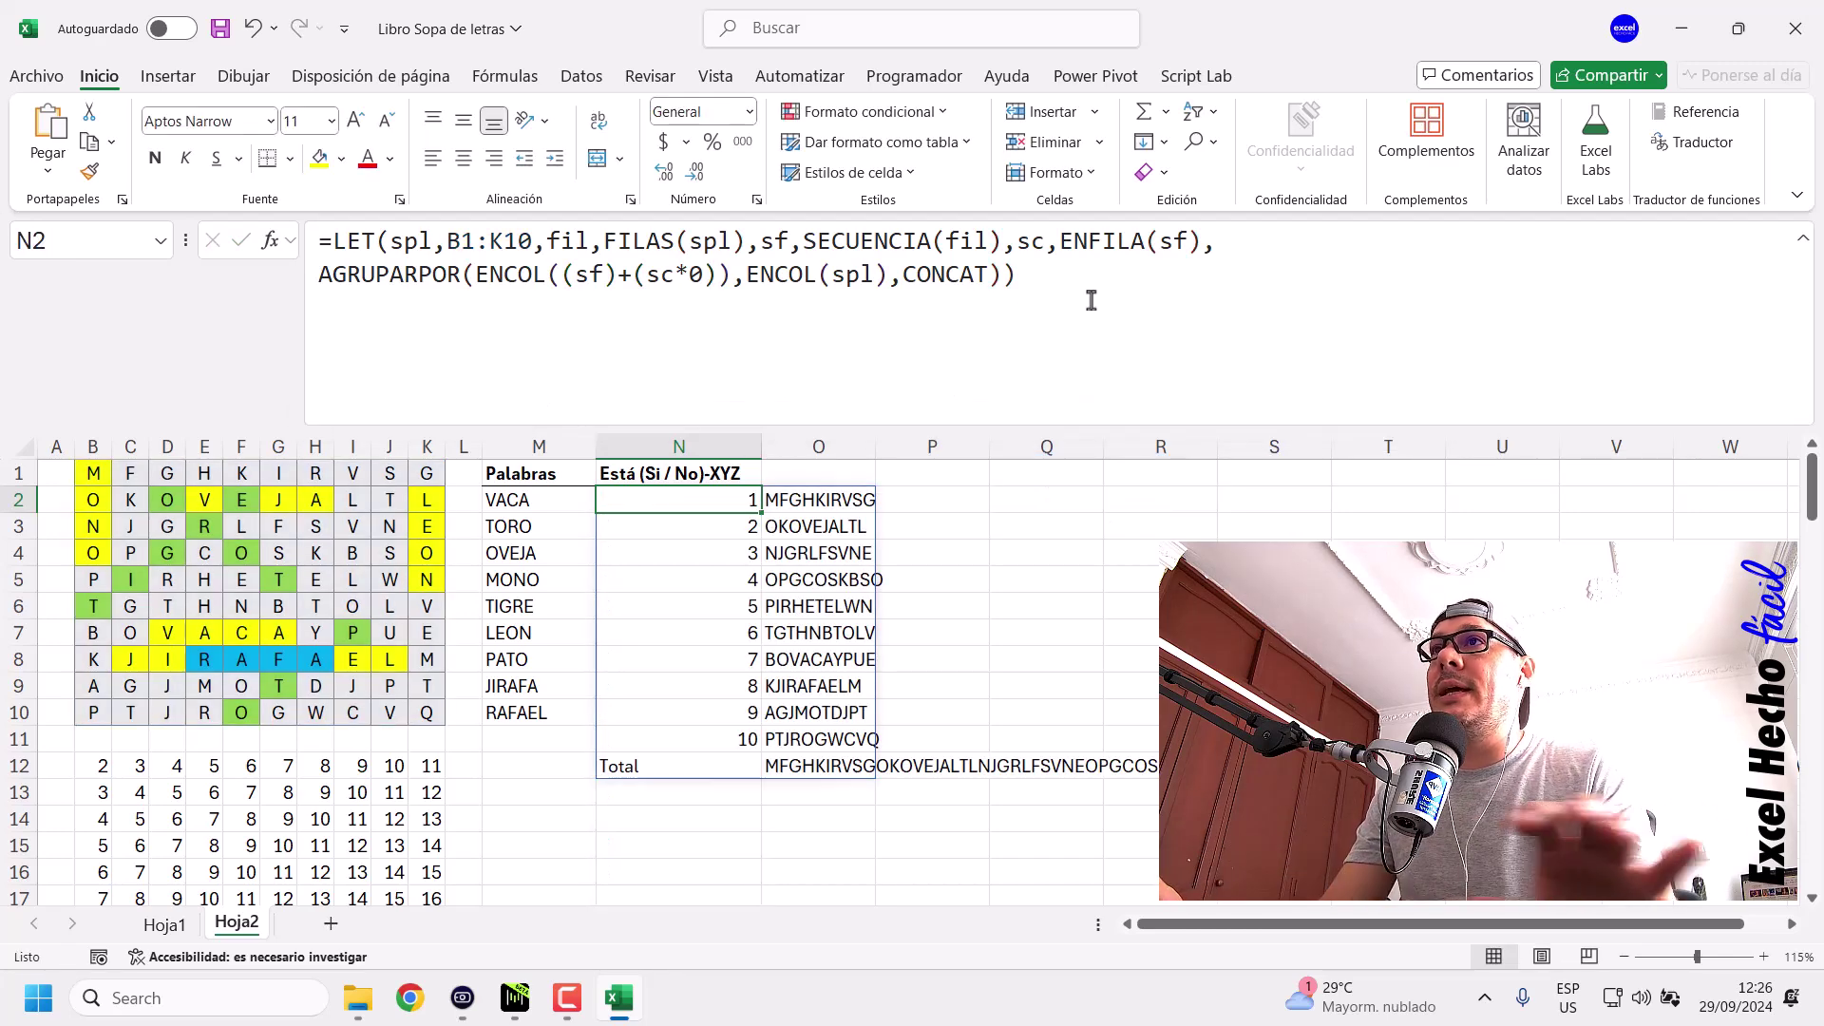
{"action": "left_click", "coordinate": [690, 764]}
{"action": "left_click", "coordinate": [819, 769]}
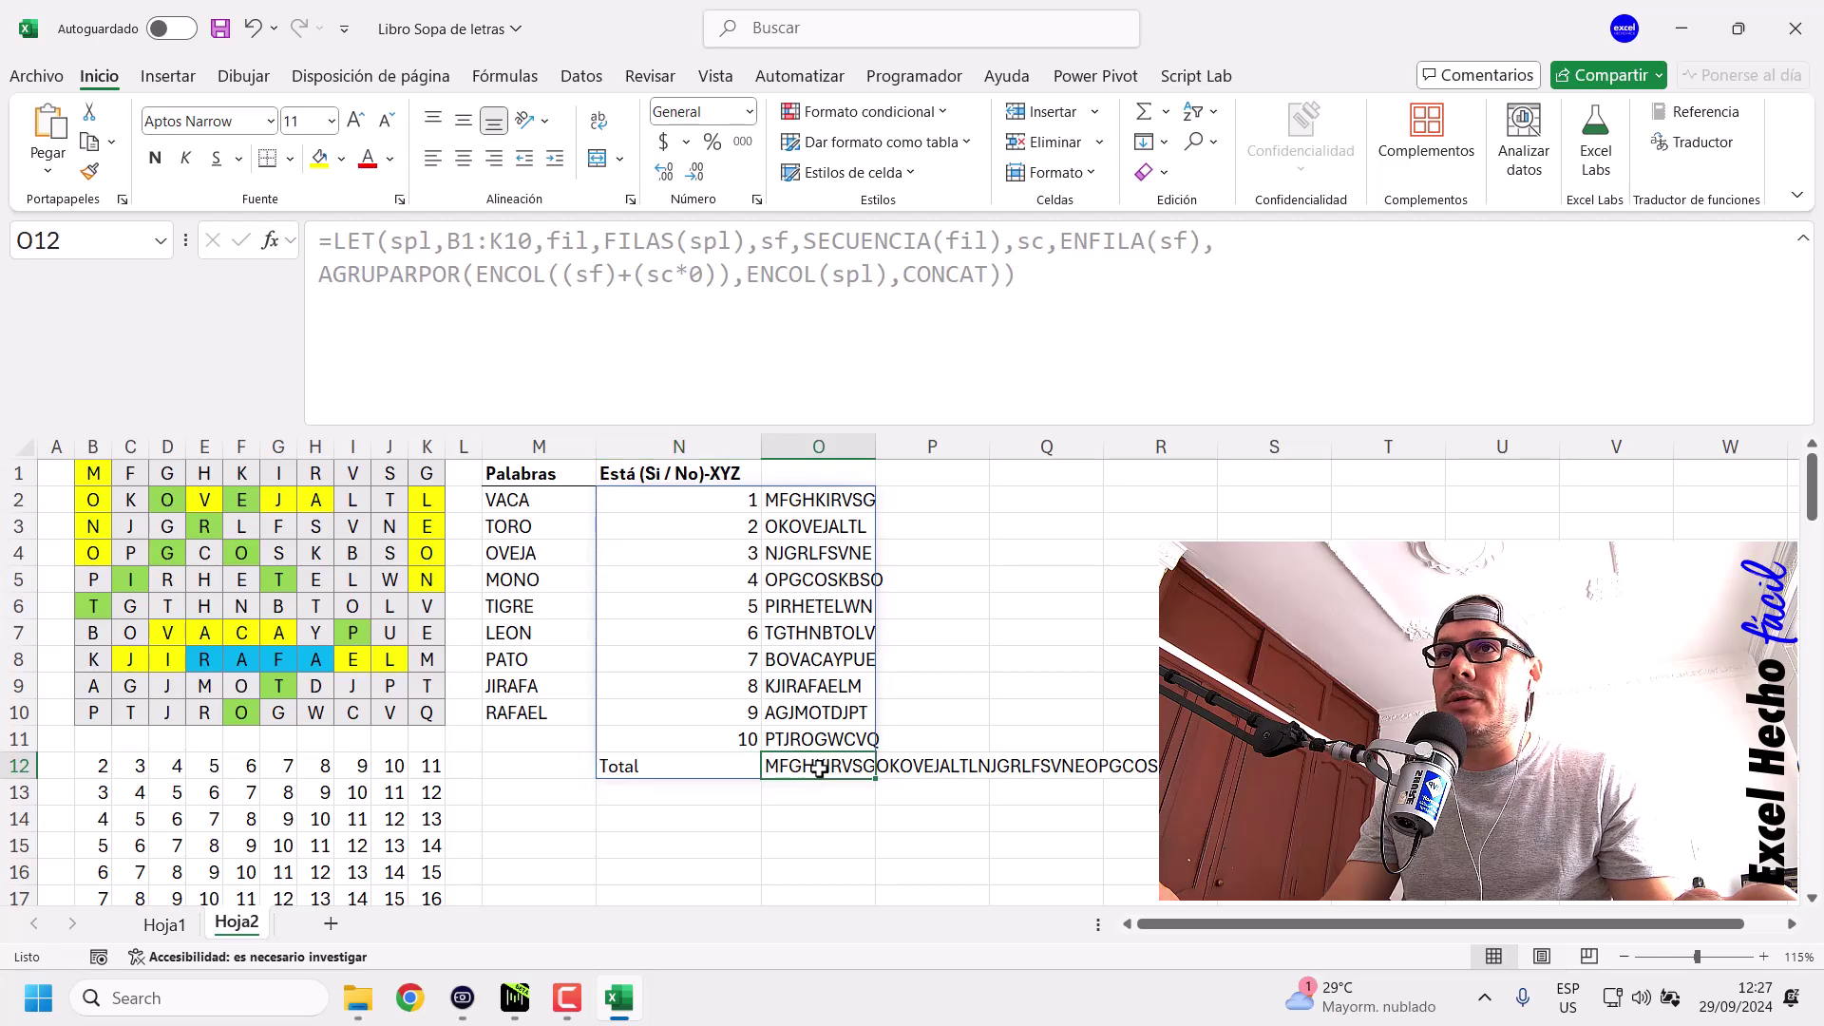
{"action": "left_click_drag", "start_coordinate": [711, 770], "coordinate": [1164, 768]}
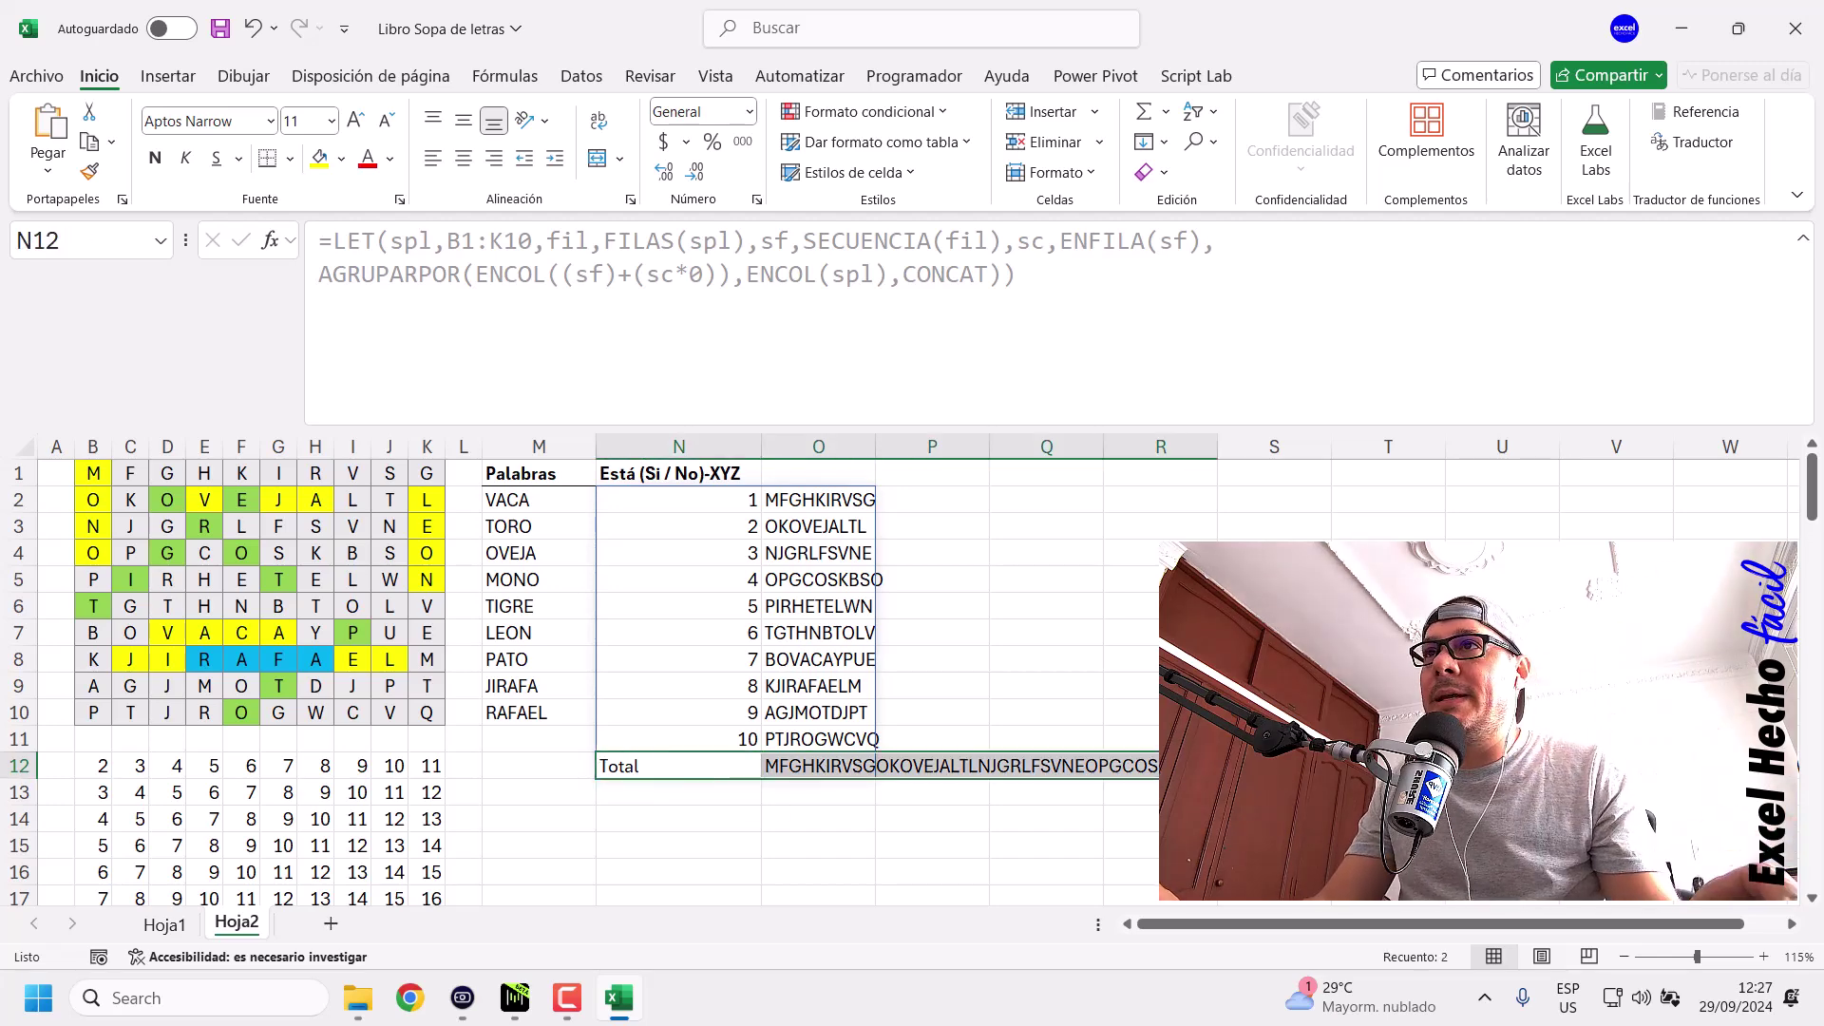
{"action": "left_click_drag", "start_coordinate": [724, 504], "coordinate": [720, 732]}
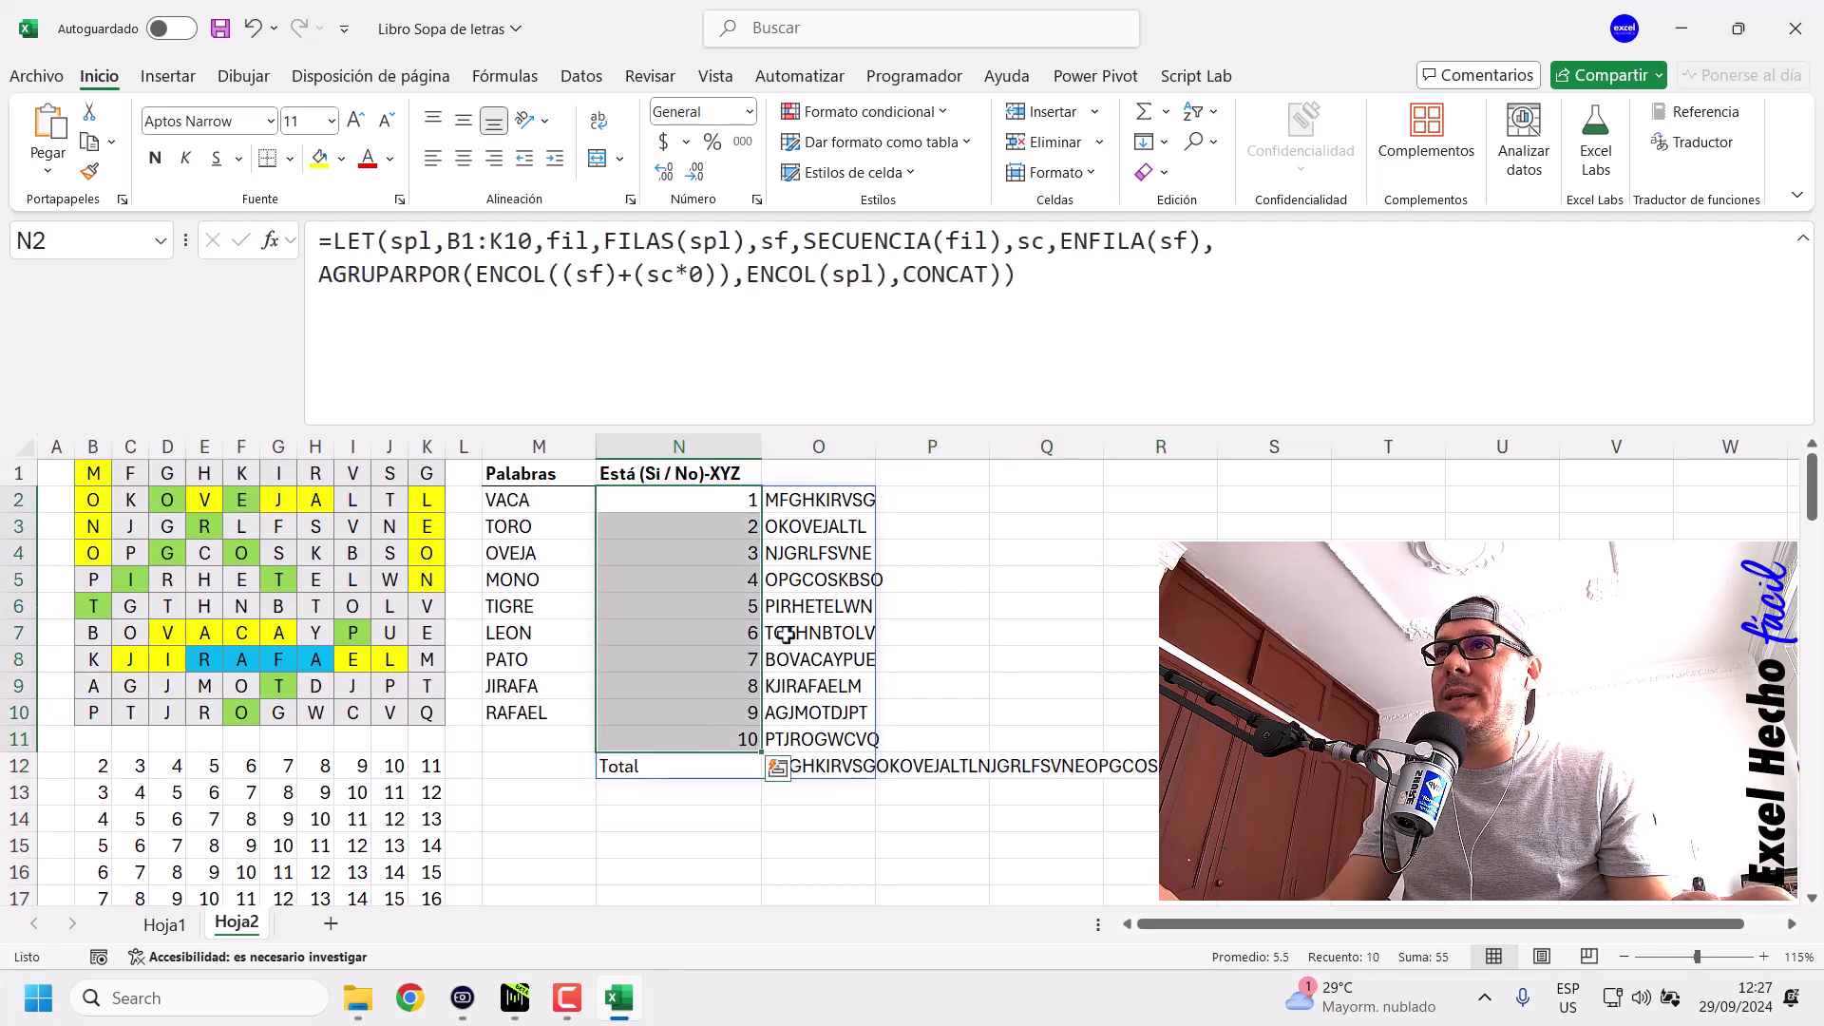
{"action": "left_click", "coordinate": [819, 503]}
{"action": "left_click_drag", "start_coordinate": [819, 503], "coordinate": [817, 739]}
{"action": "left_click", "coordinate": [680, 504]}
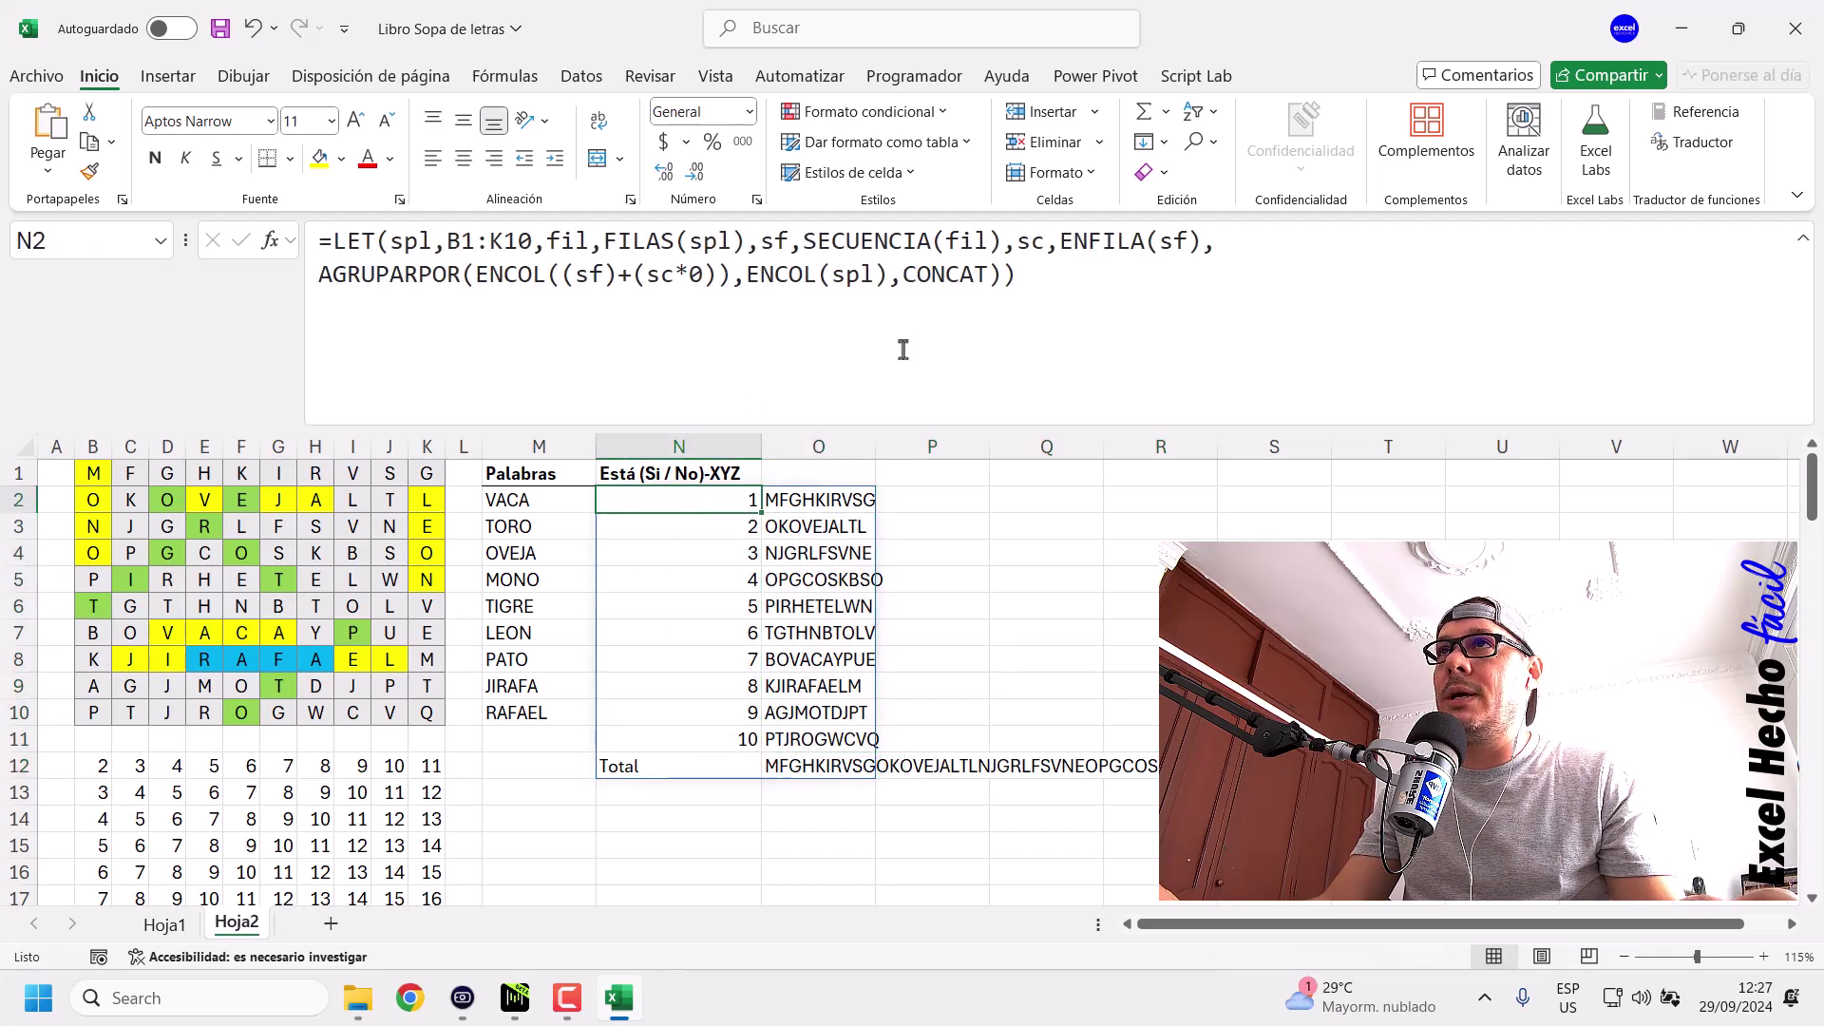
Leave AGRUPARPOR's field_headers argument empty, set total_depth to 0, and check the grouped rows in N2:N11.
{"action": "left_click", "coordinate": [994, 276]}
{"action": "type", "text": ","}
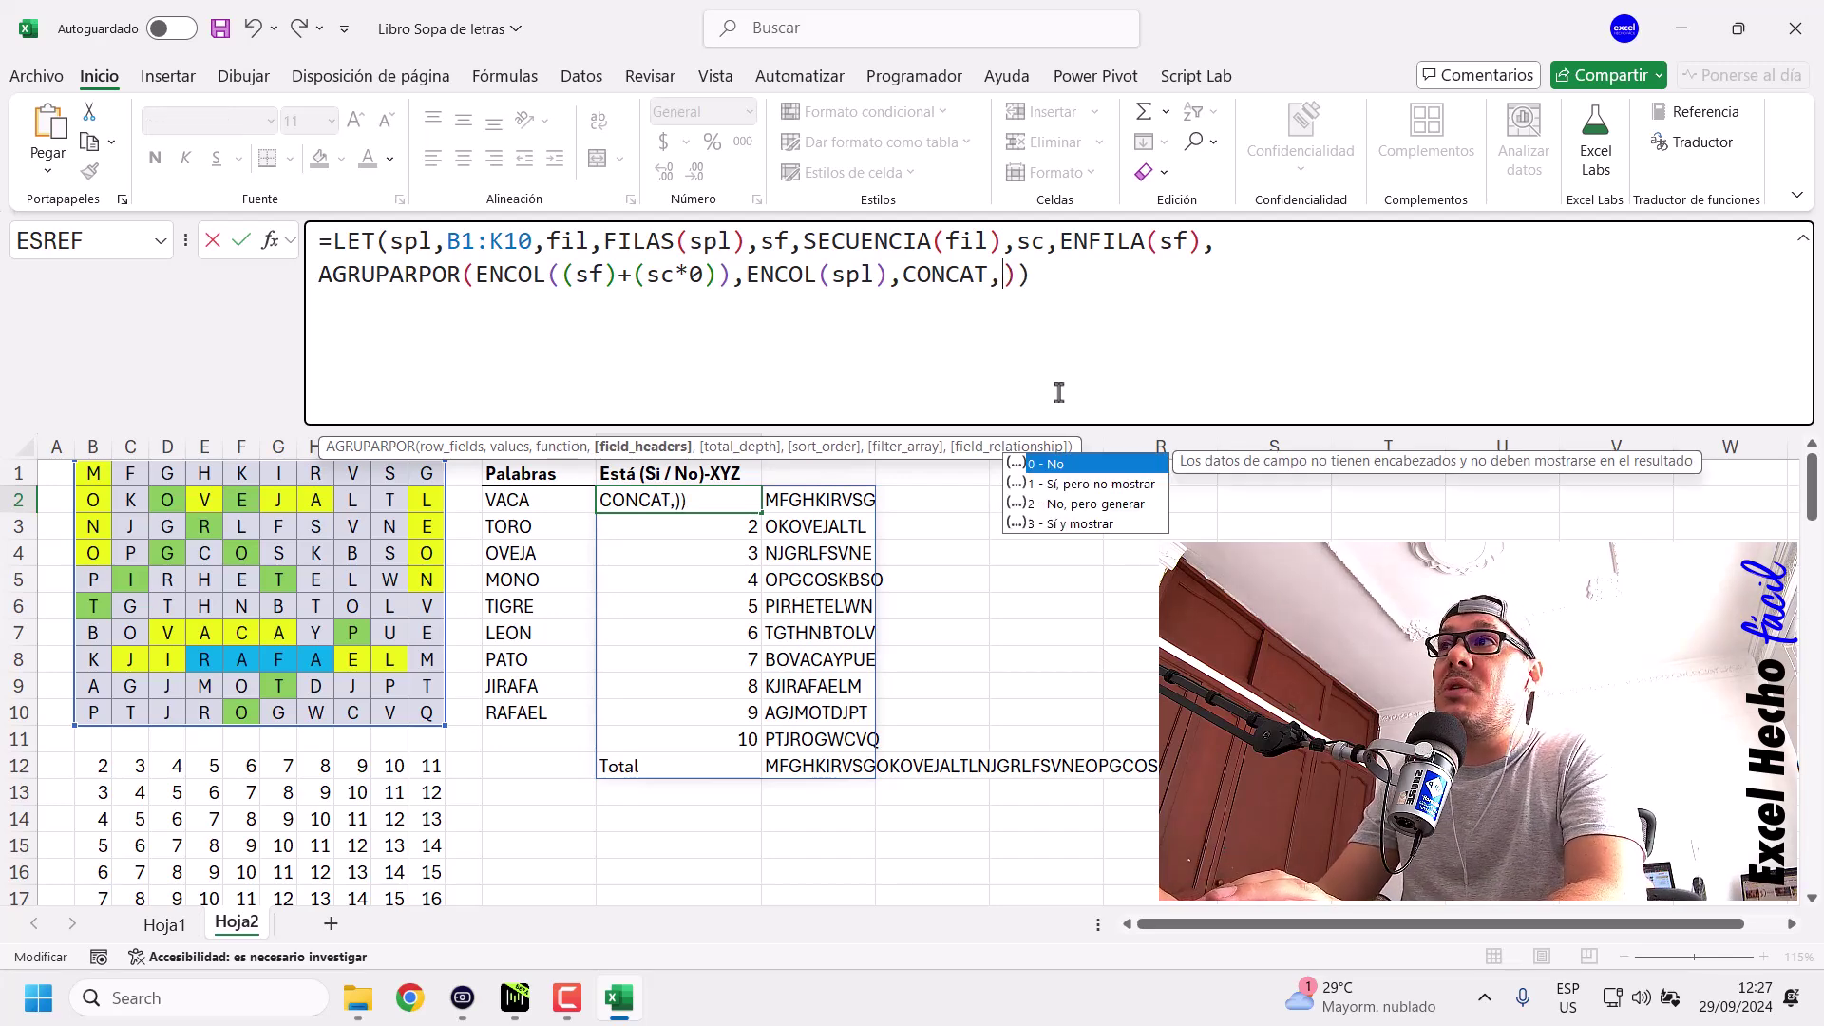
{"action": "type", "text": ","}
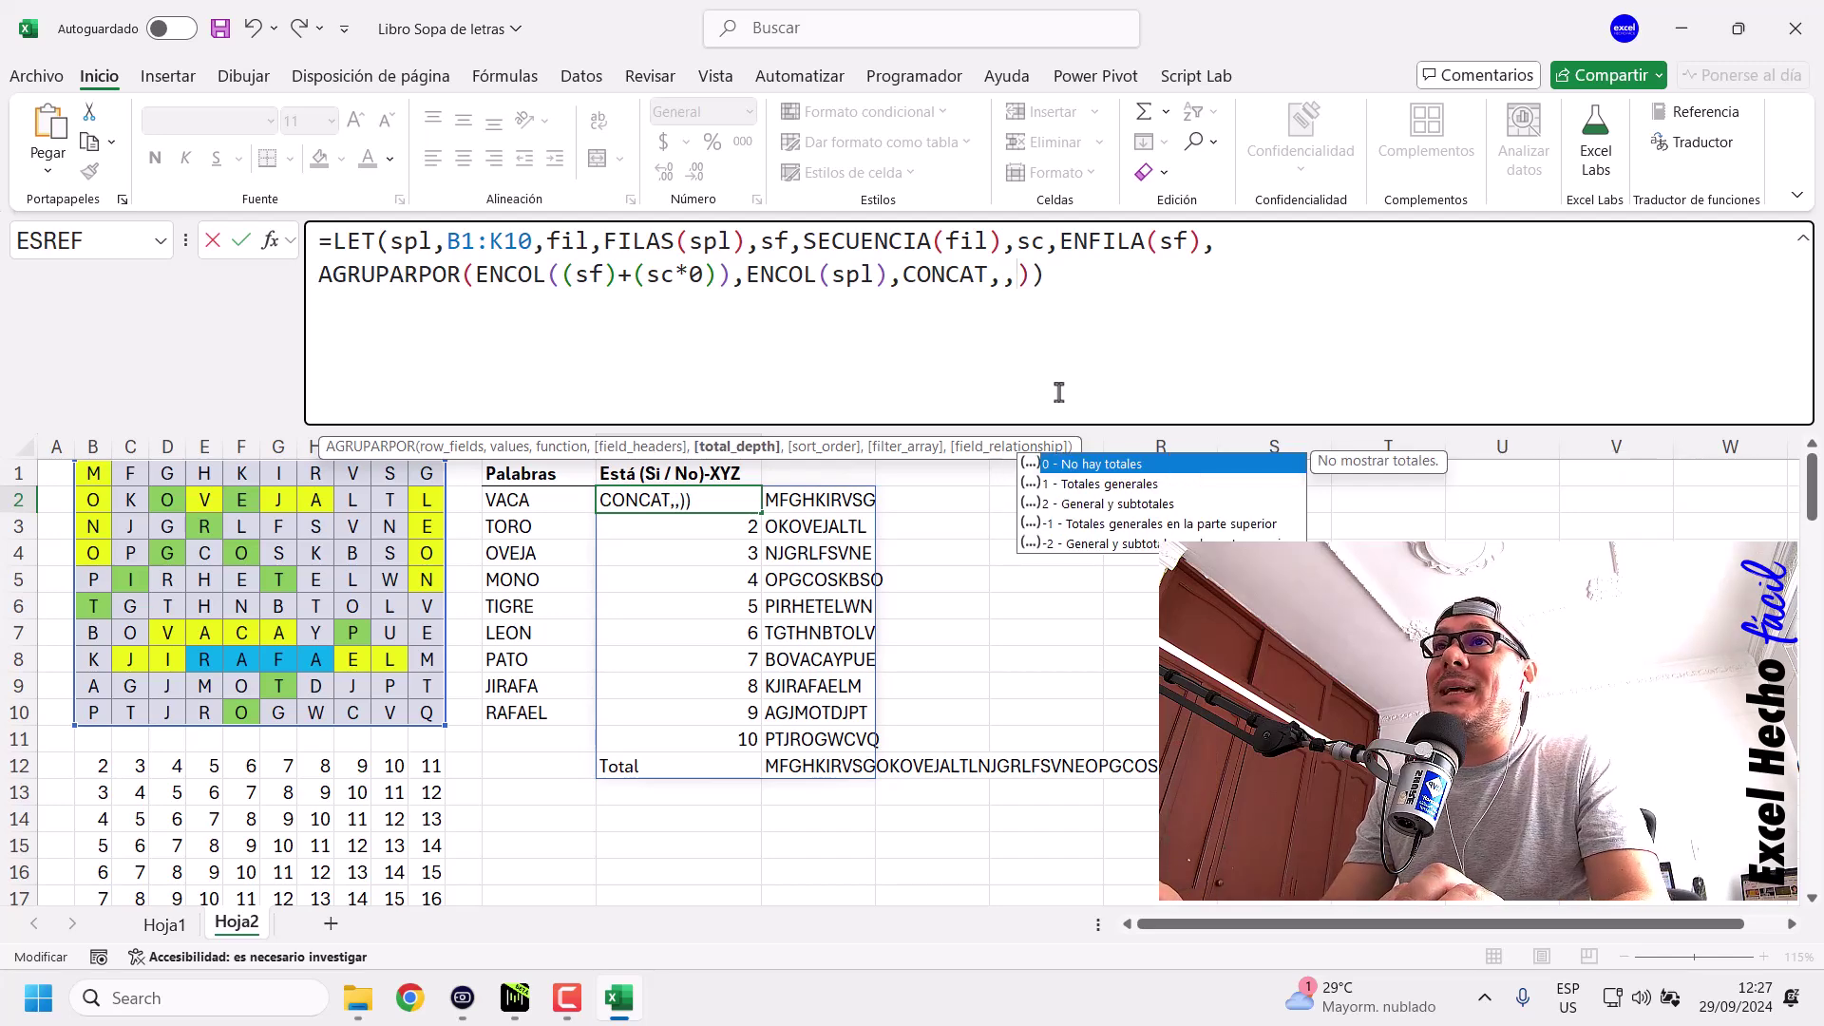
{"action": "type", "text": "0"}
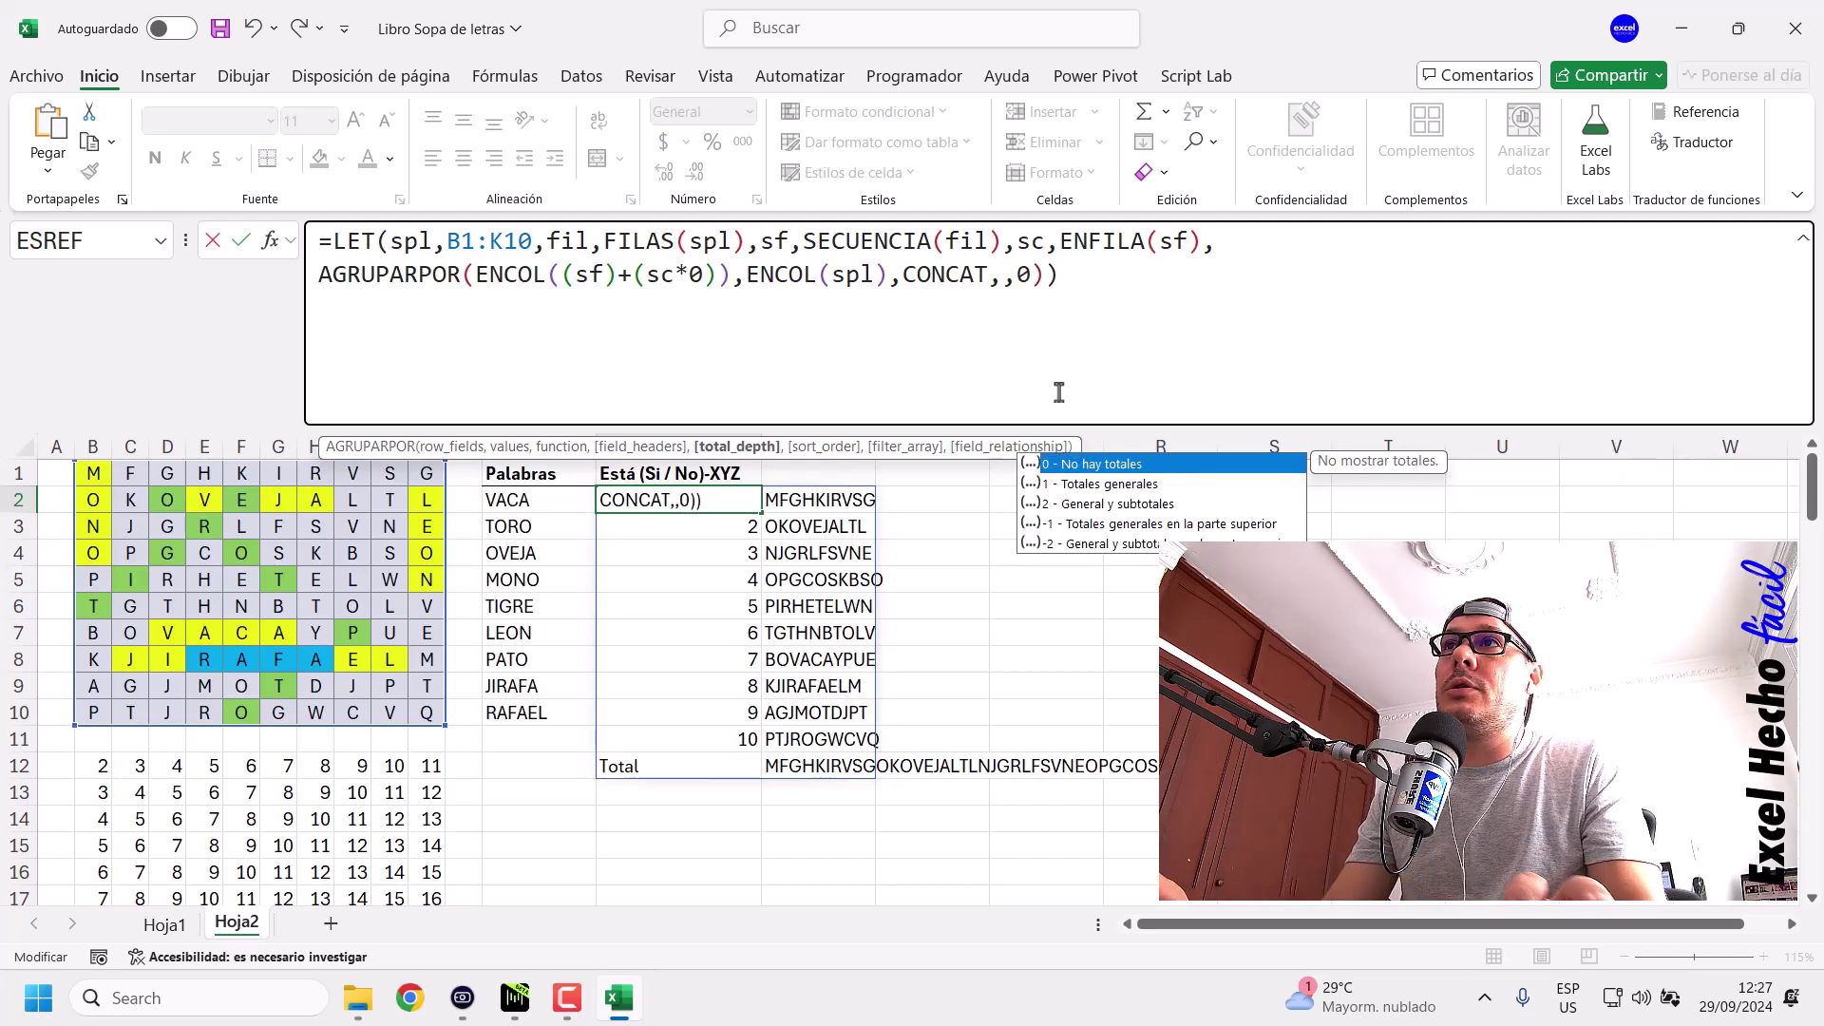
{"action": "key", "text": "Return"}
{"action": "left_click_drag", "start_coordinate": [751, 762], "coordinate": [1387, 766]}
{"action": "left_click", "coordinate": [704, 761]}
{"action": "left_click", "coordinate": [707, 732]}
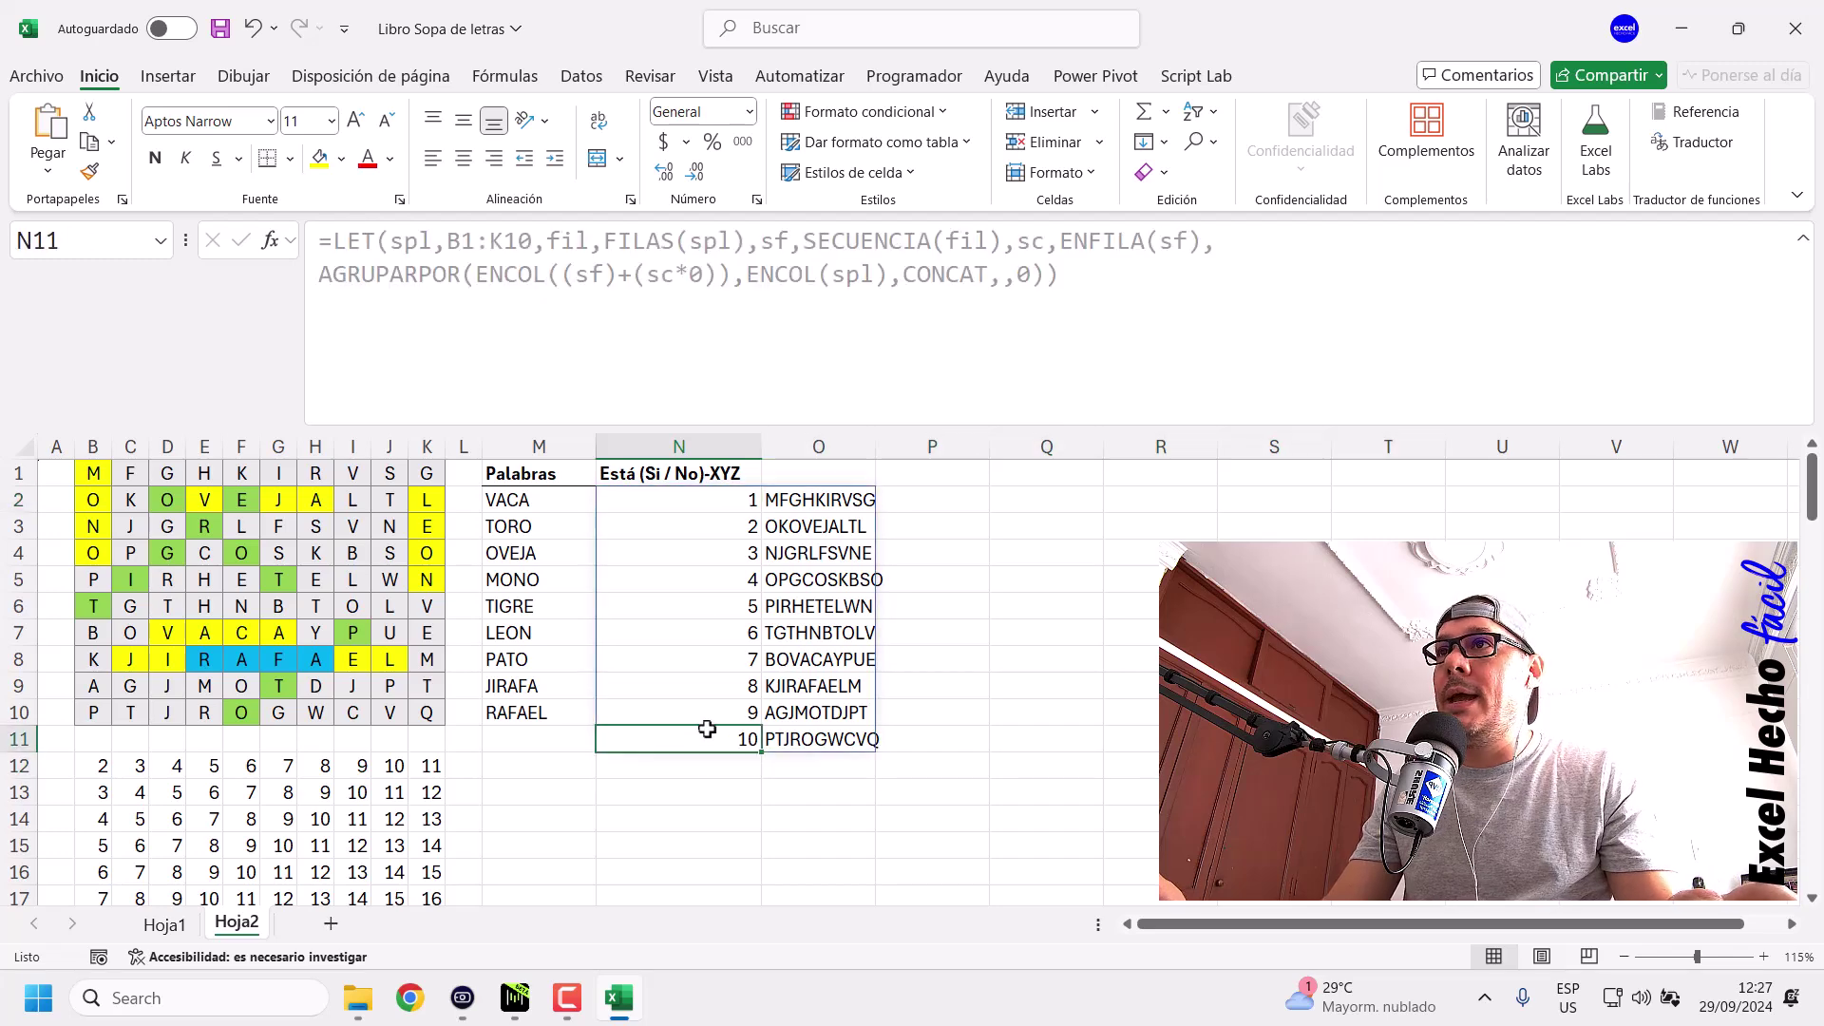
{"action": "left_click_drag", "start_coordinate": [696, 498], "coordinate": [704, 732]}
{"action": "left_click", "coordinate": [704, 493]}
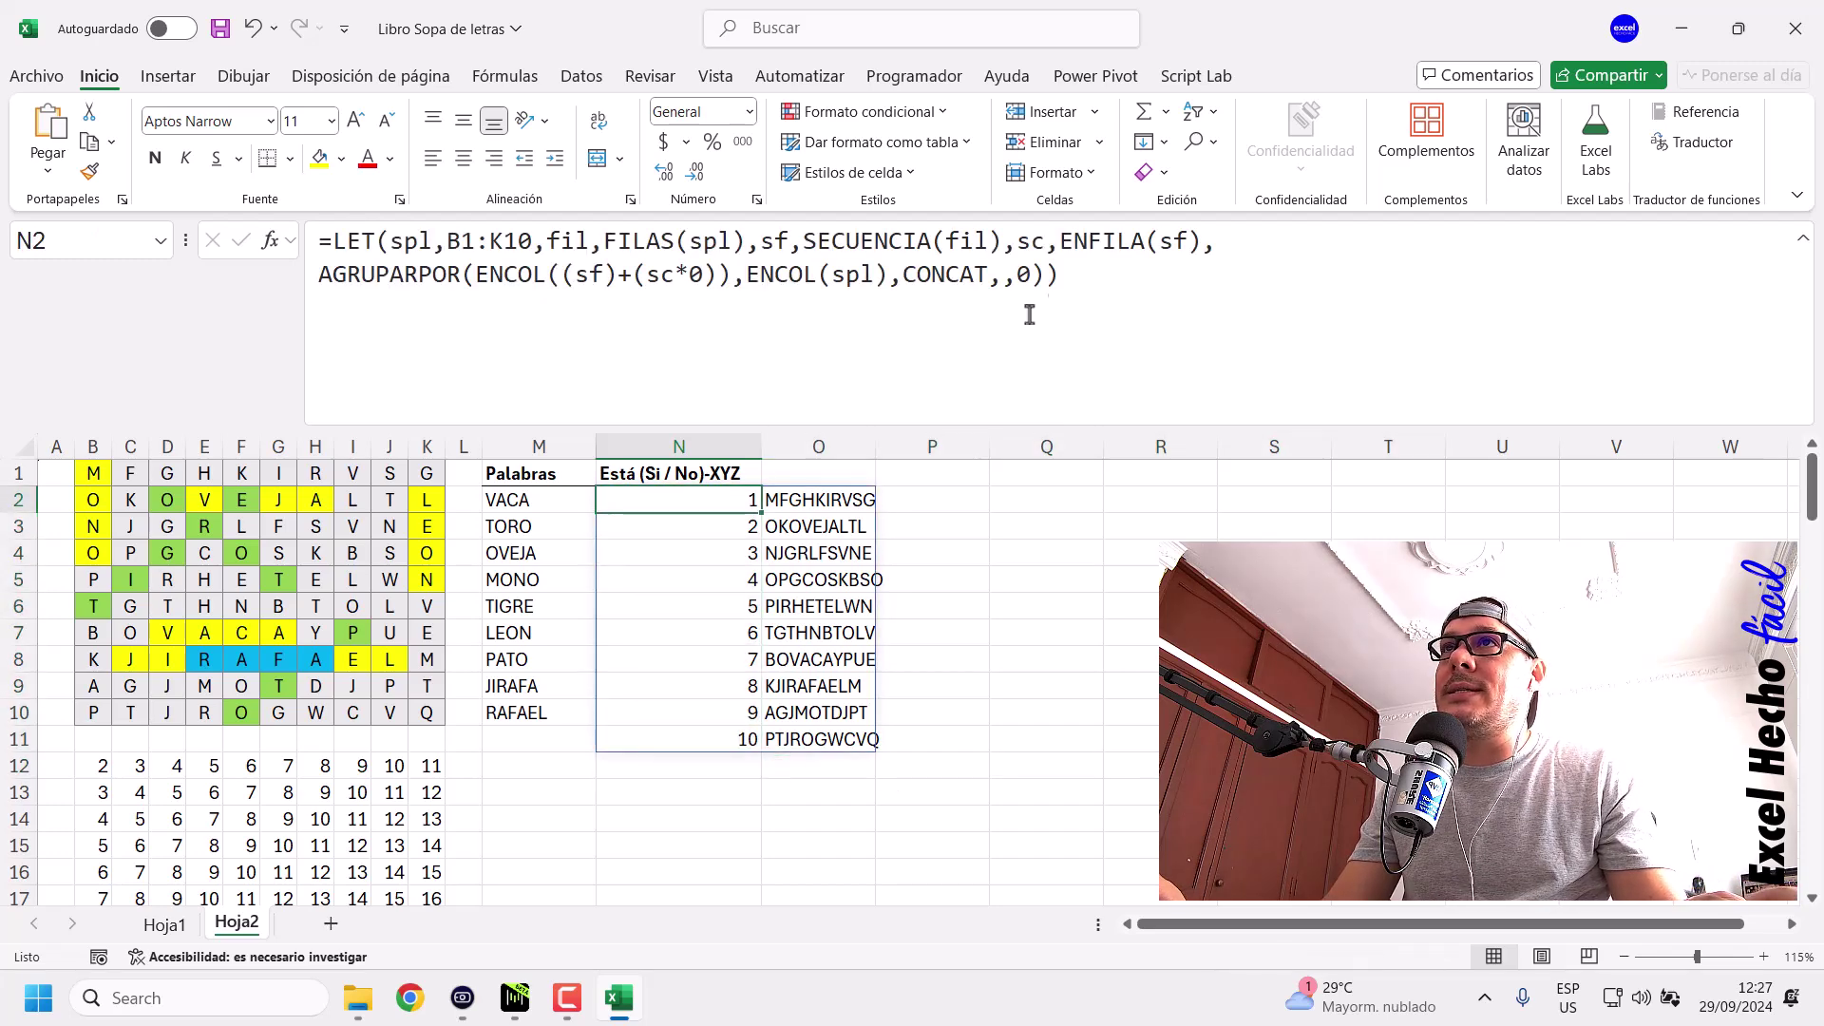
Remove LET's closing parenthesis and insert APILARV( before AGRUPARPOR so the call becomes its first array.
{"action": "left_click", "coordinate": [1108, 326]}
{"action": "key", "text": "BackSpace"}
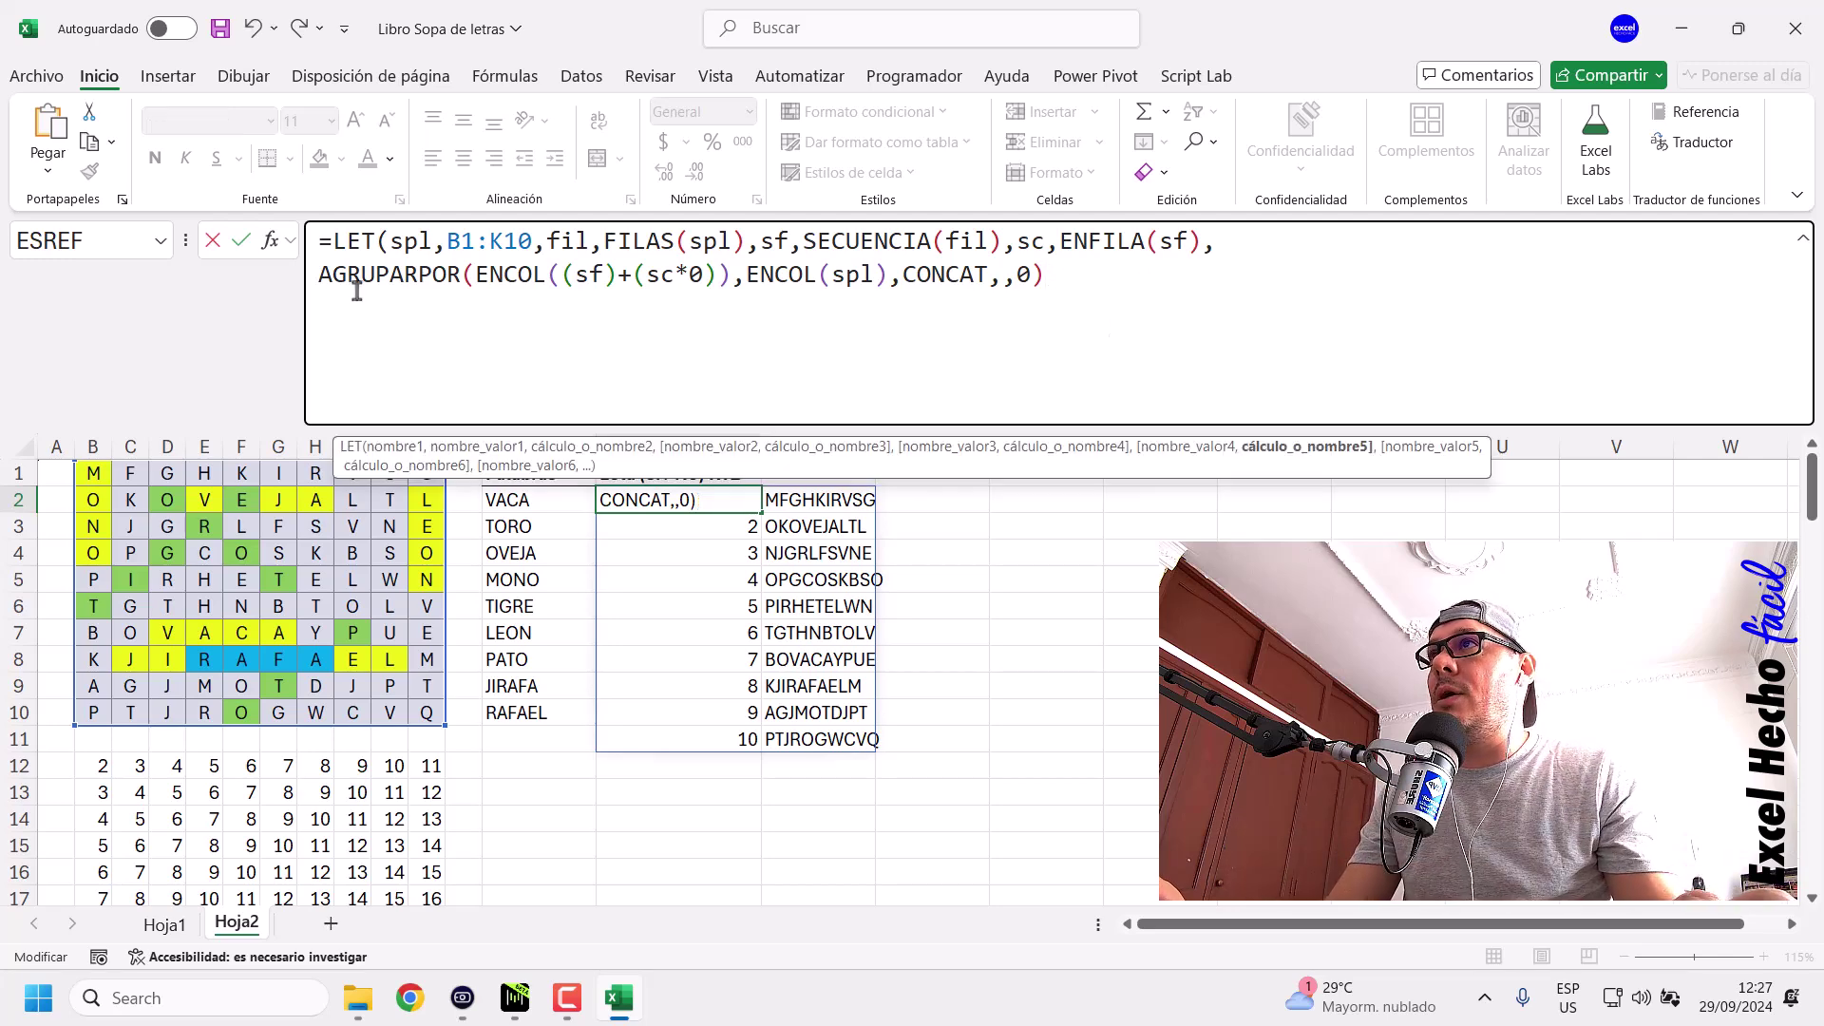
{"action": "left_click", "coordinate": [322, 274]}
{"action": "type", "text": "api"}
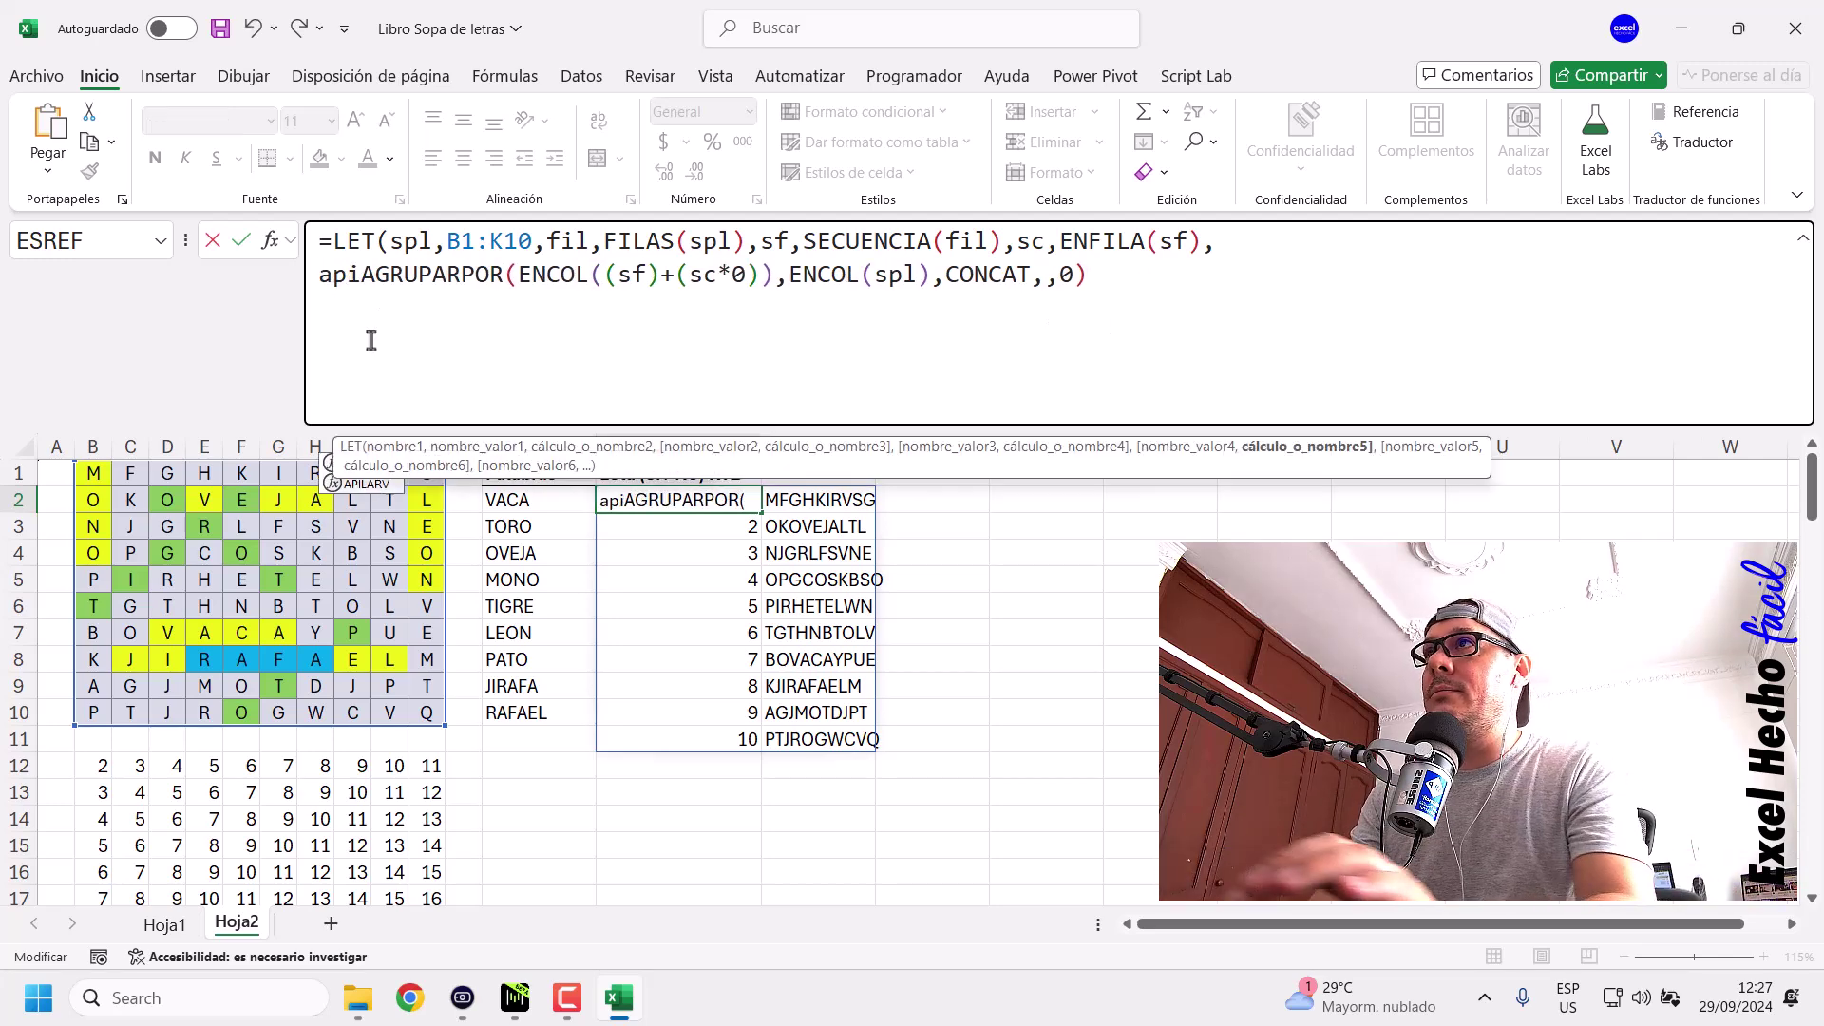
{"action": "key", "text": "Down"}
{"action": "key", "text": "Tab"}
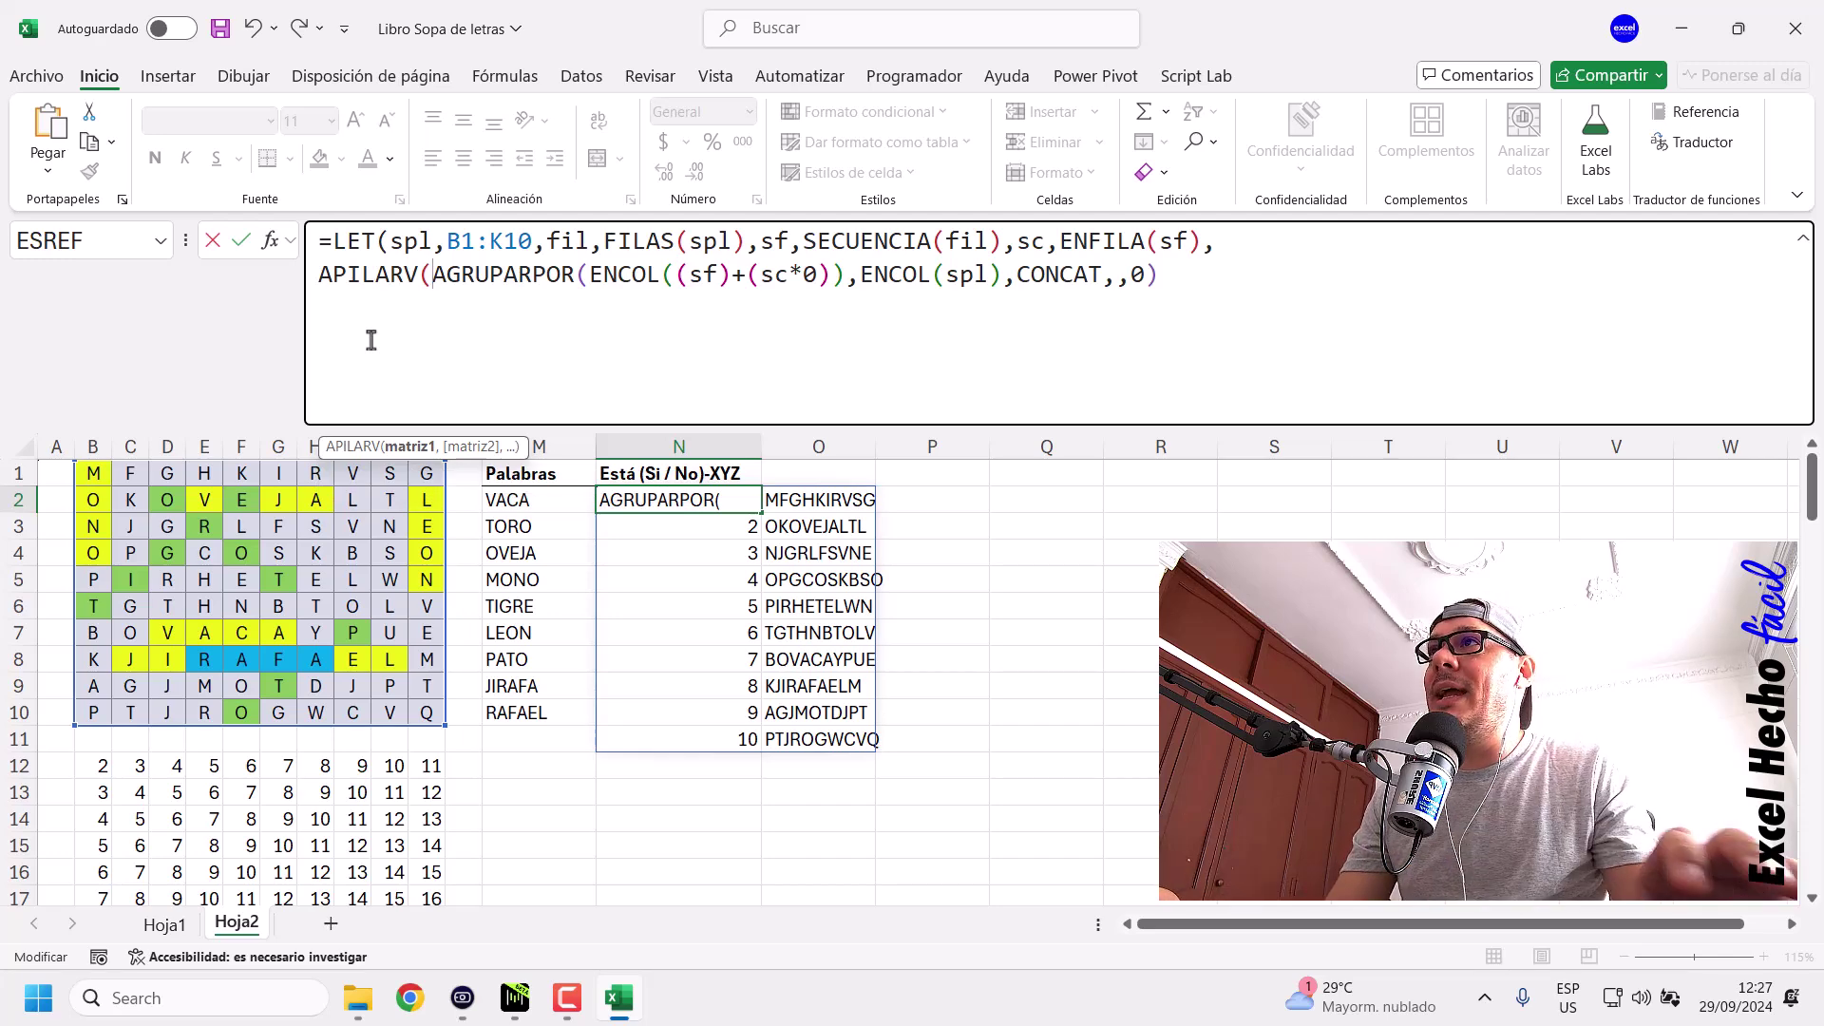
Add a comma after the AGRUPARPOR call and start an indented new line for APILARV's second array.
{"action": "key", "text": "shift+End"}
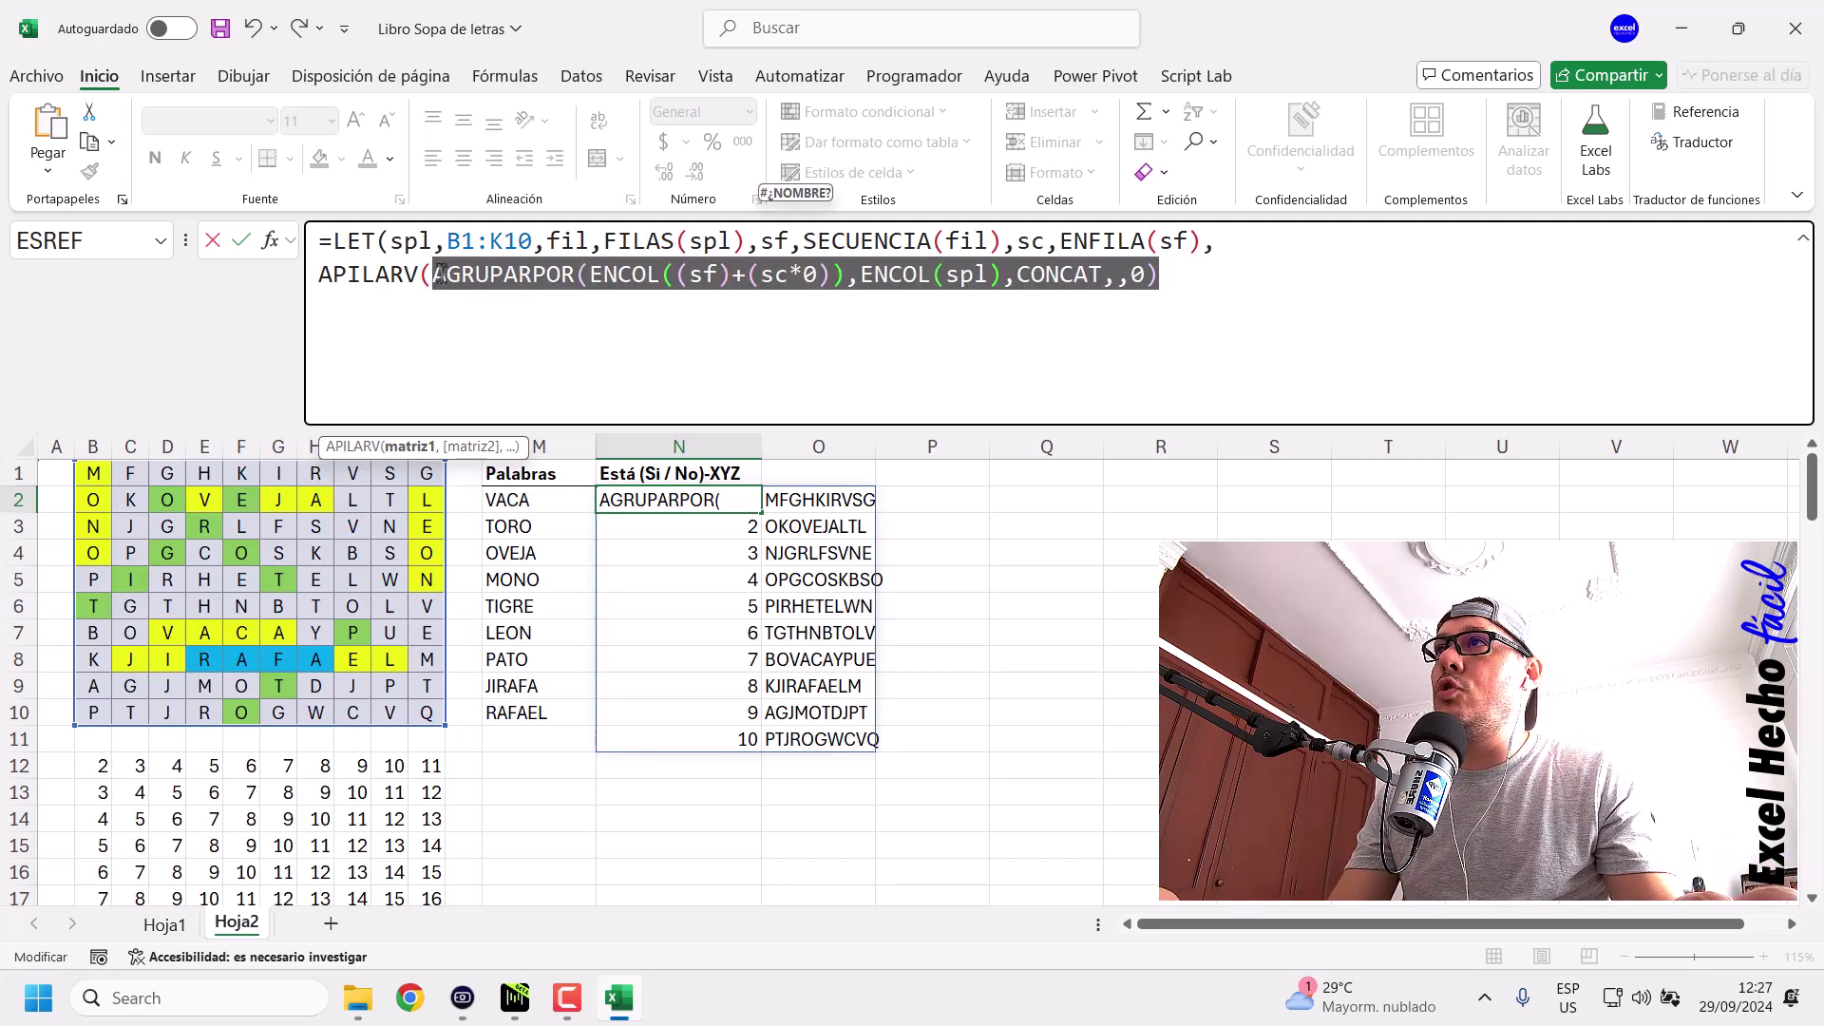
{"action": "left_click", "coordinate": [1186, 271]}
{"action": "type", "text": ","}
{"action": "key", "text": "alt+Return"}
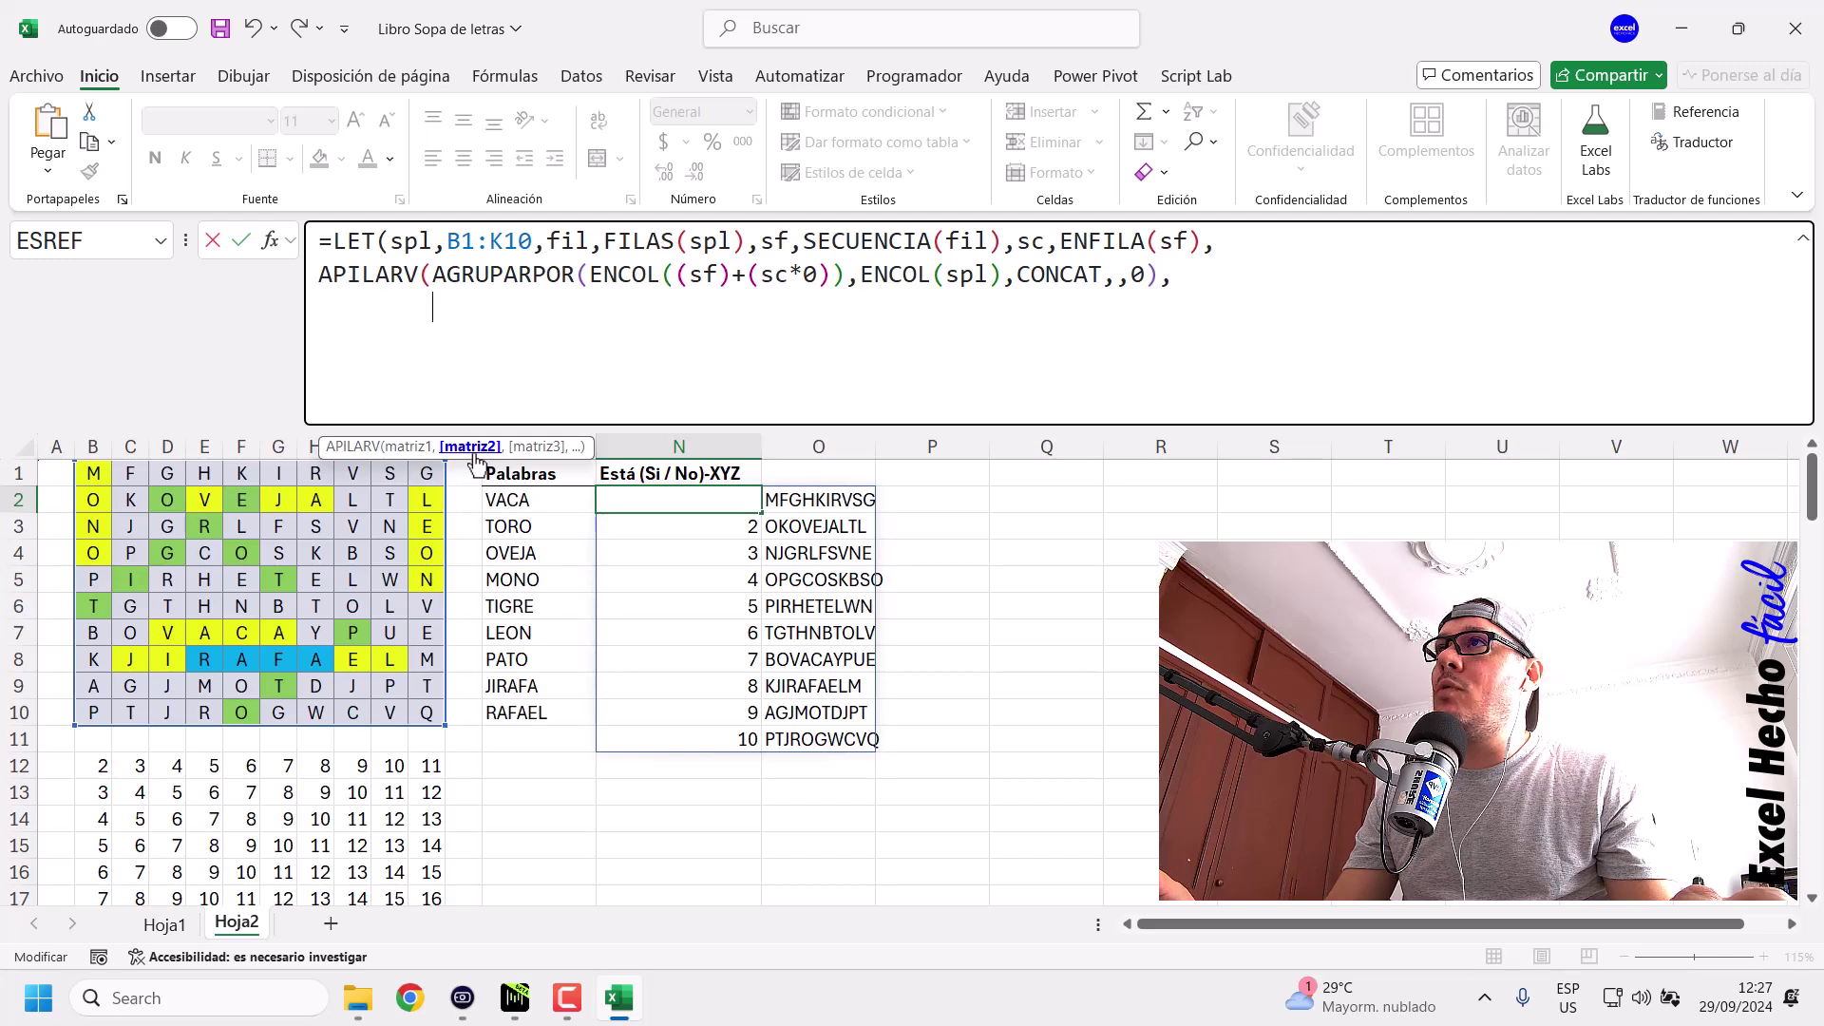
{"action": "type", "text": "=LET(spl,B1:K10,fil,FILAS(spl),sf,SECUENCIA(fil),sc,ENFILA(sf), (sf)+(sc))"}
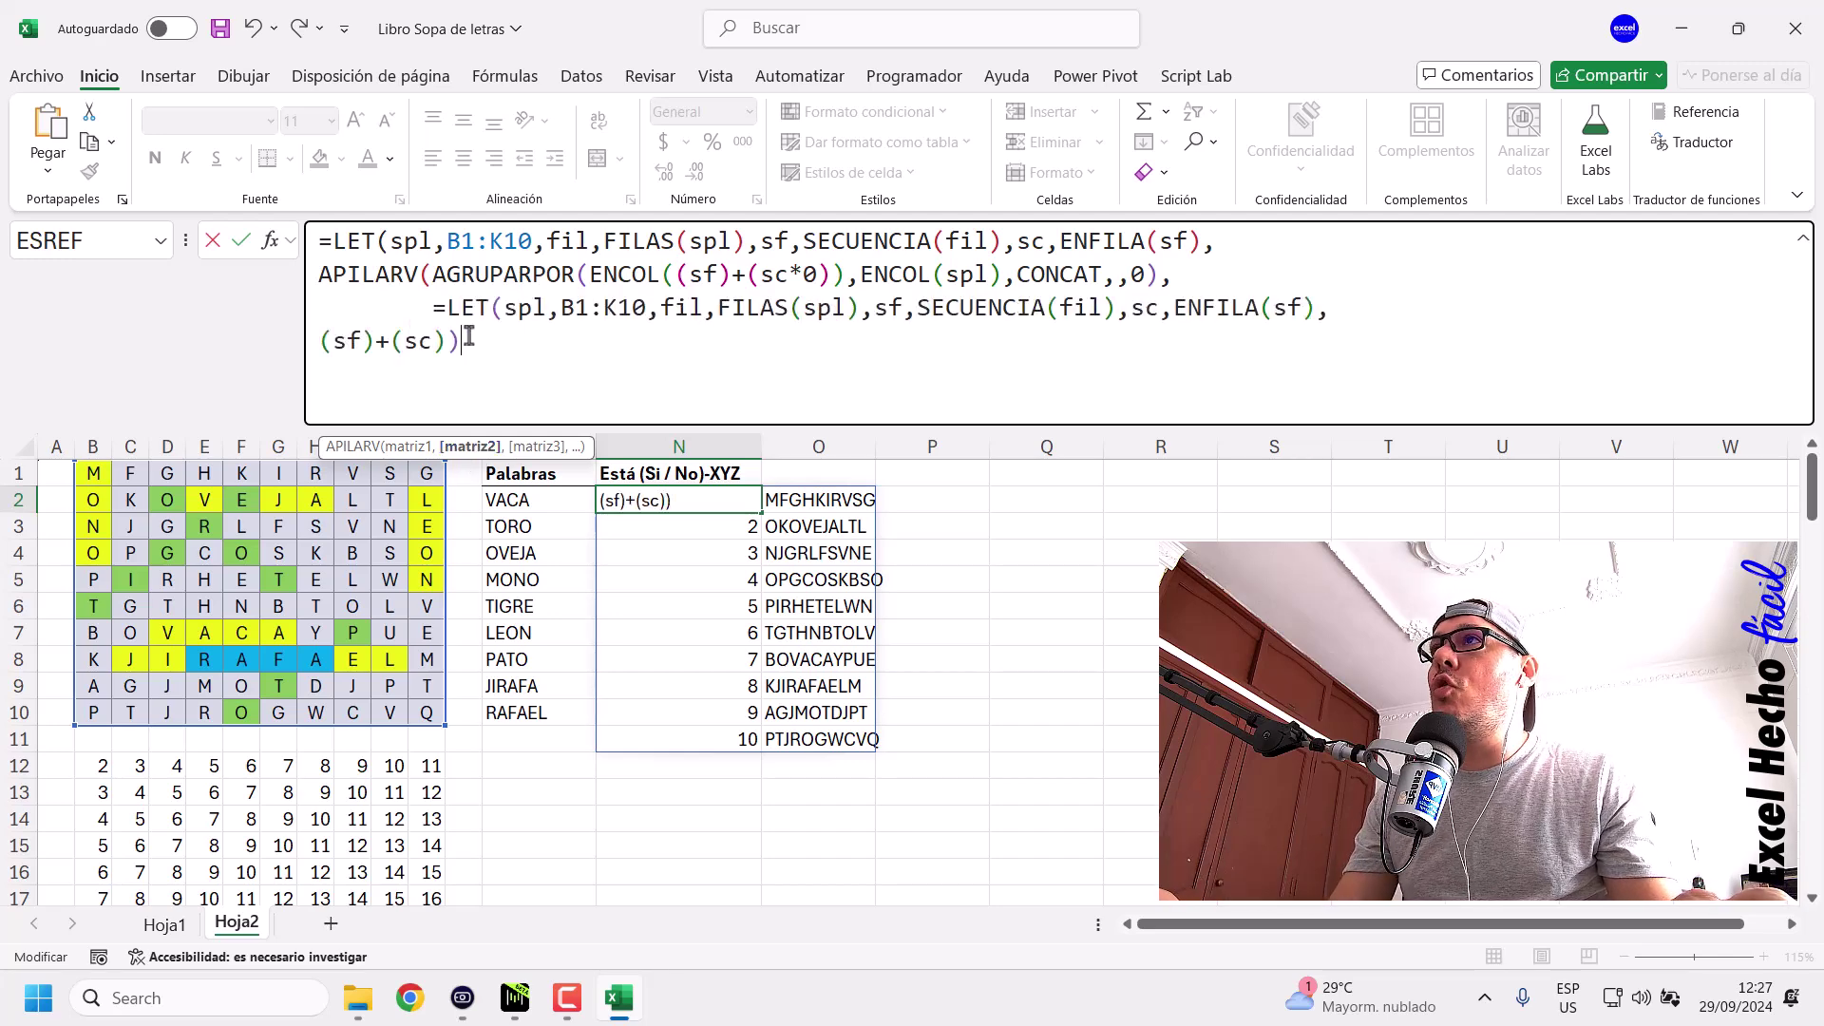
{"action": "left_click_drag", "start_coordinate": [469, 342], "coordinate": [1138, 298]}
{"action": "key", "text": "ctrl+c"}
{"action": "key", "text": "BackSpace"}
Copy the whole AGRUPARPOR call to the new line as APILARV's second array.
{"action": "left_click", "coordinate": [447, 277]}
{"action": "left_click", "coordinate": [525, 370]}
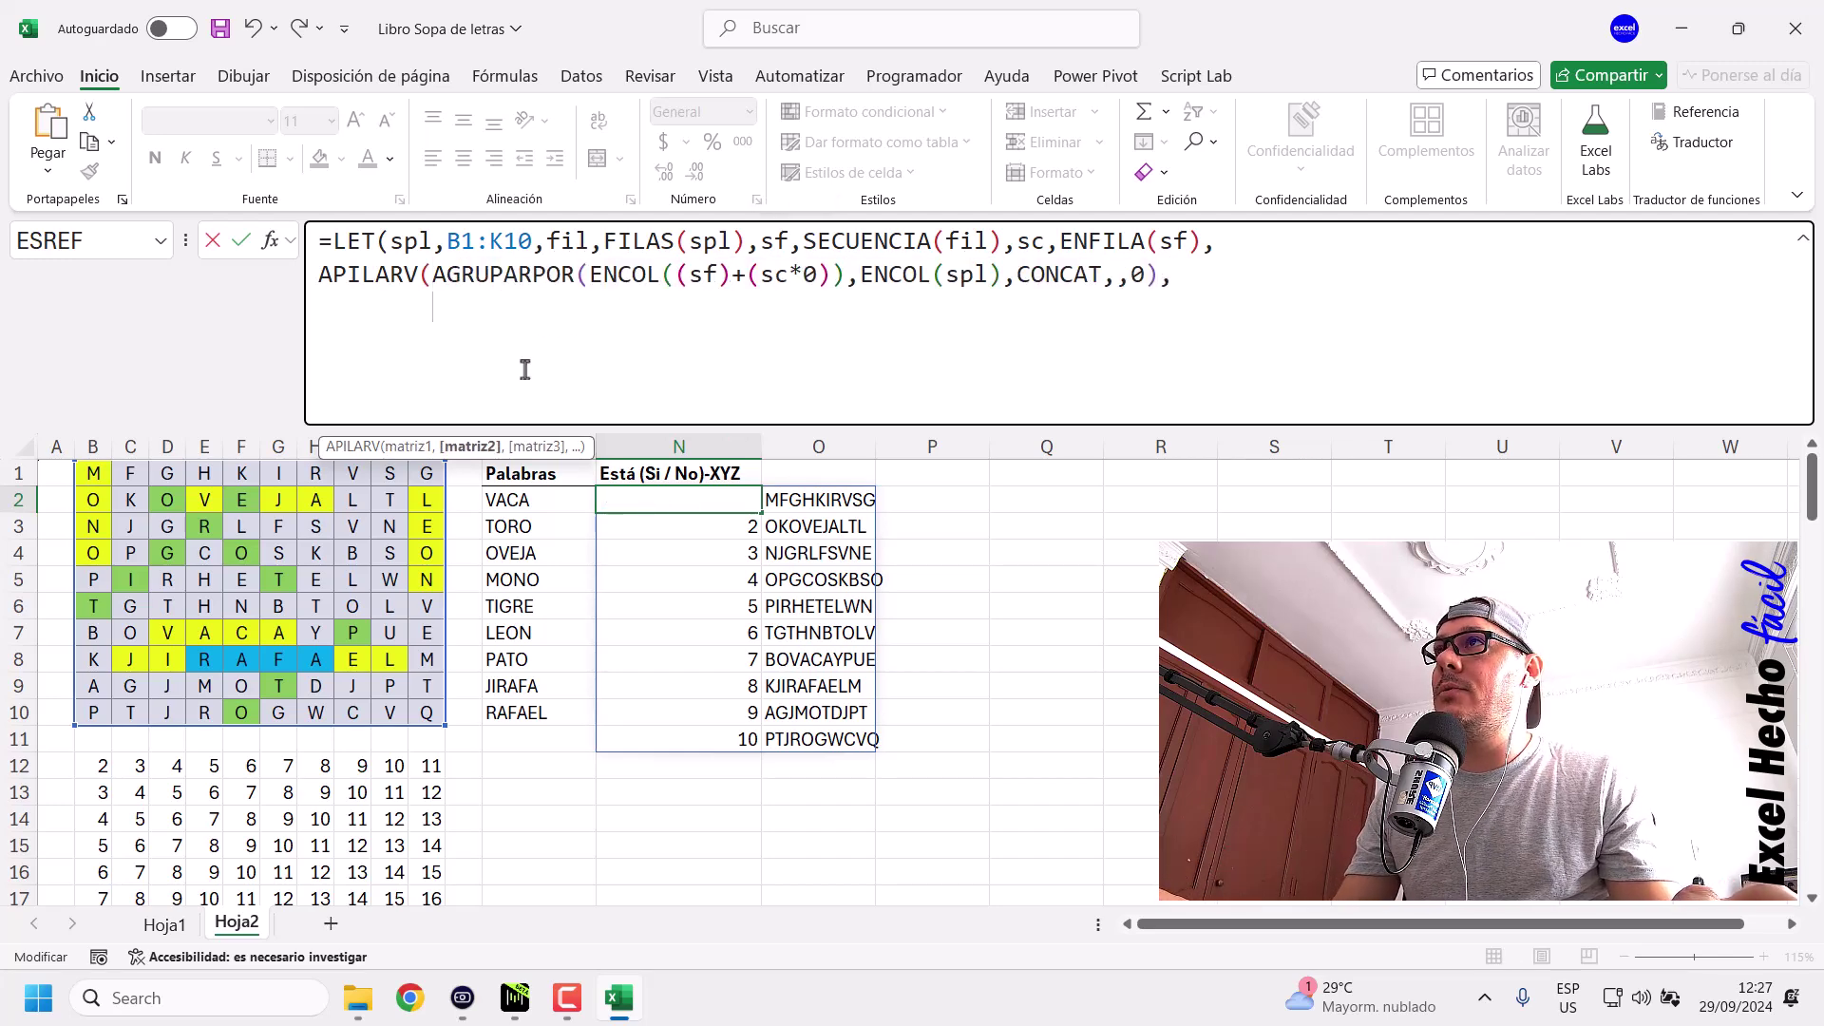
{"action": "key", "text": "ctrl+v"}
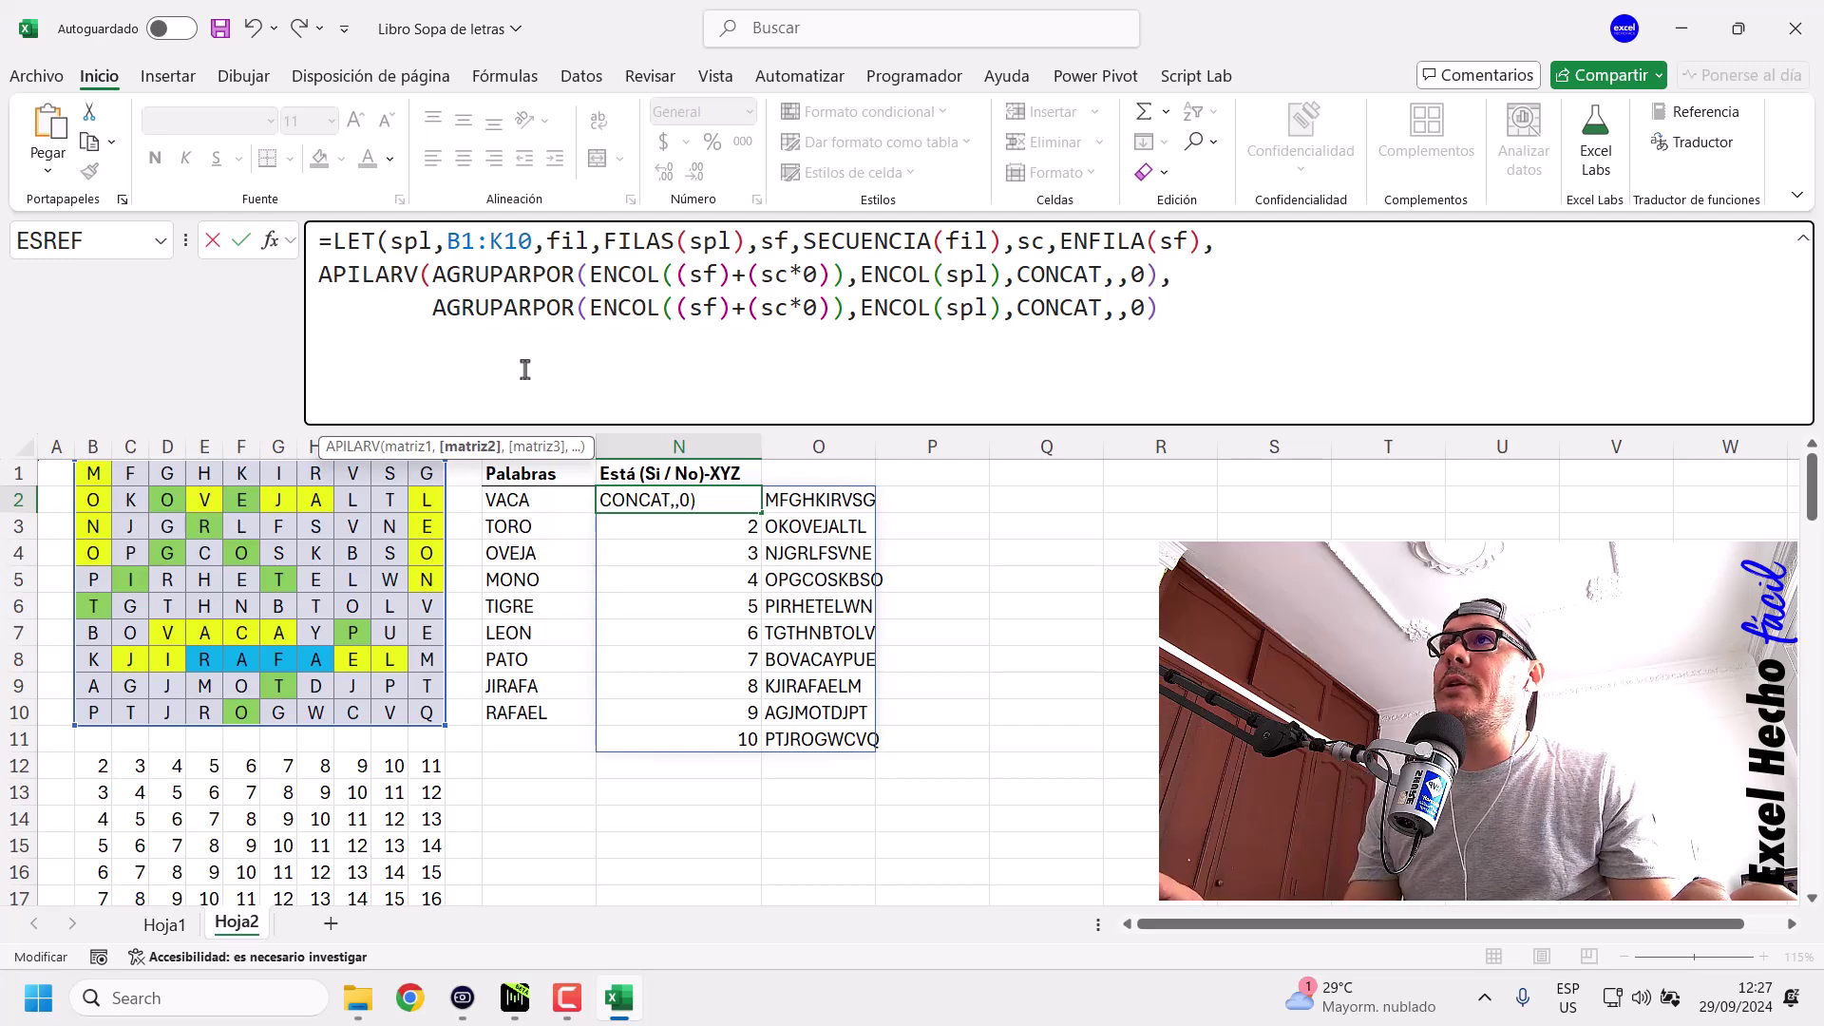
Change the second AGRUPARPOR's row_fields expression to (sf*0)+(sc), close APILARV and LET, and enter the formula.
{"action": "left_click", "coordinate": [719, 311]}
{"action": "type", "text": "*0"}
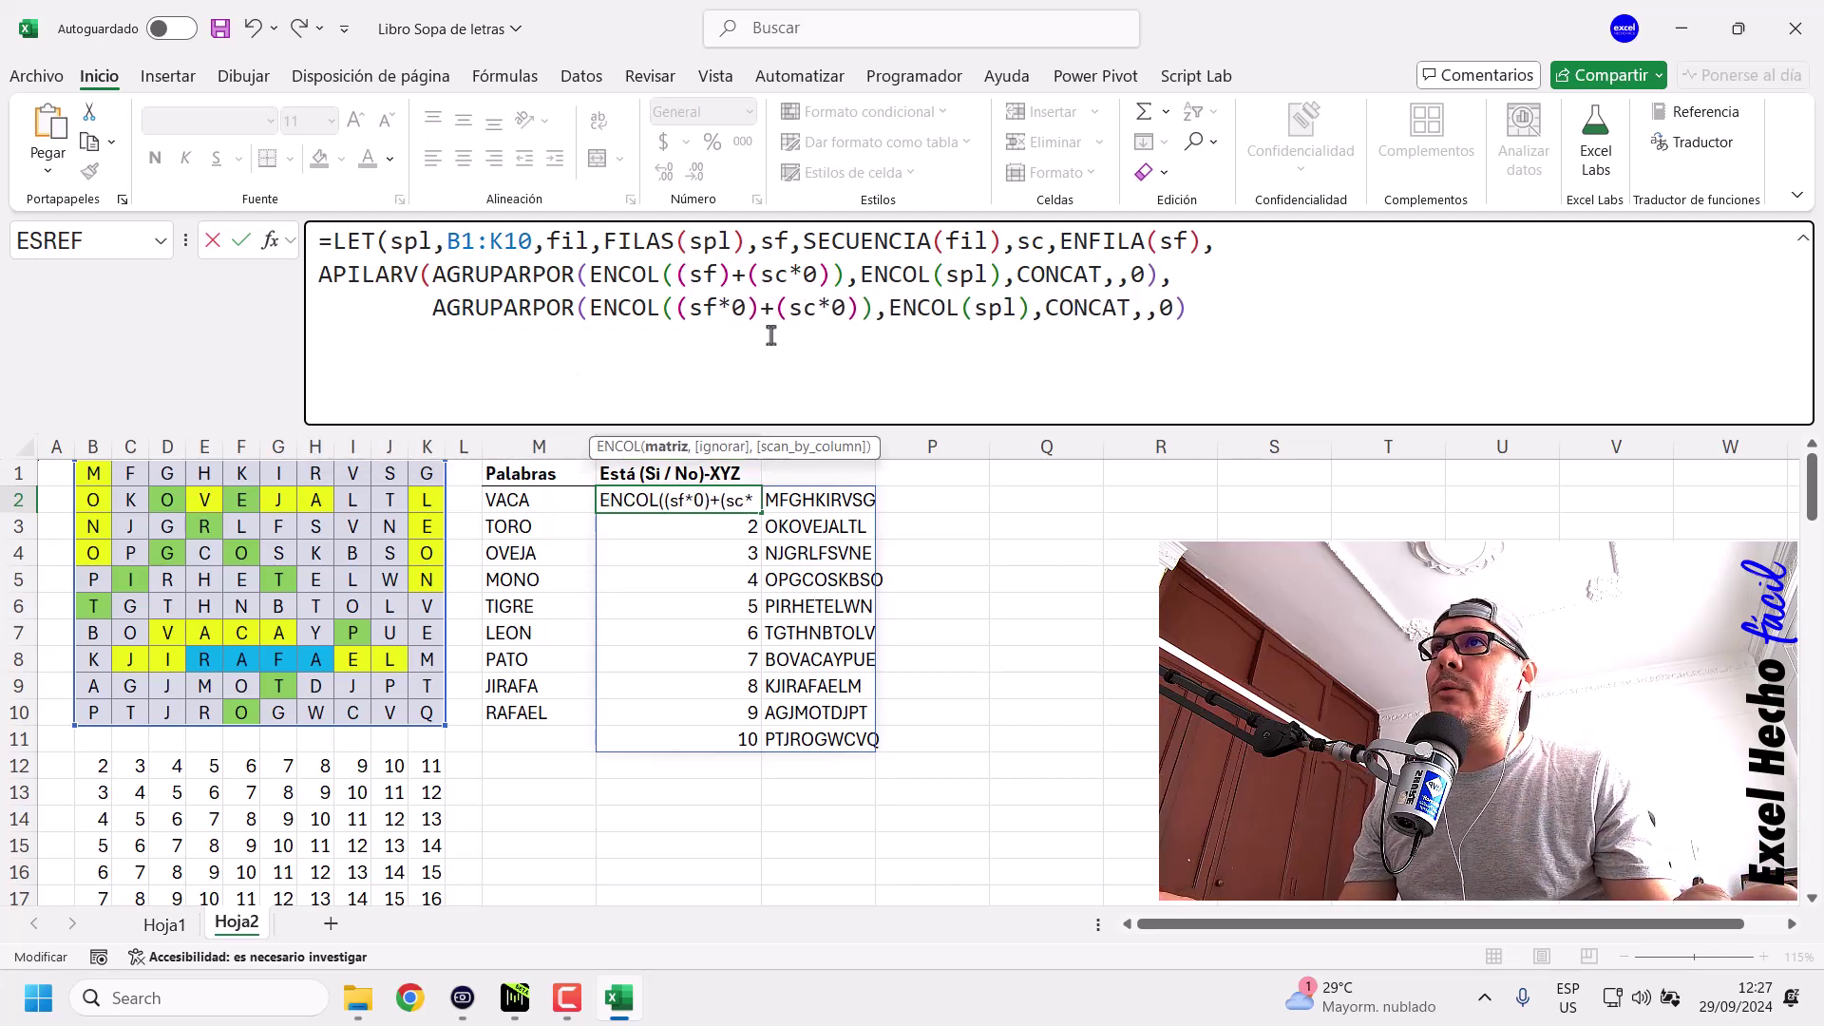
{"action": "left_click_drag", "start_coordinate": [847, 312], "coordinate": [815, 312]}
{"action": "key", "text": "BackSpace"}
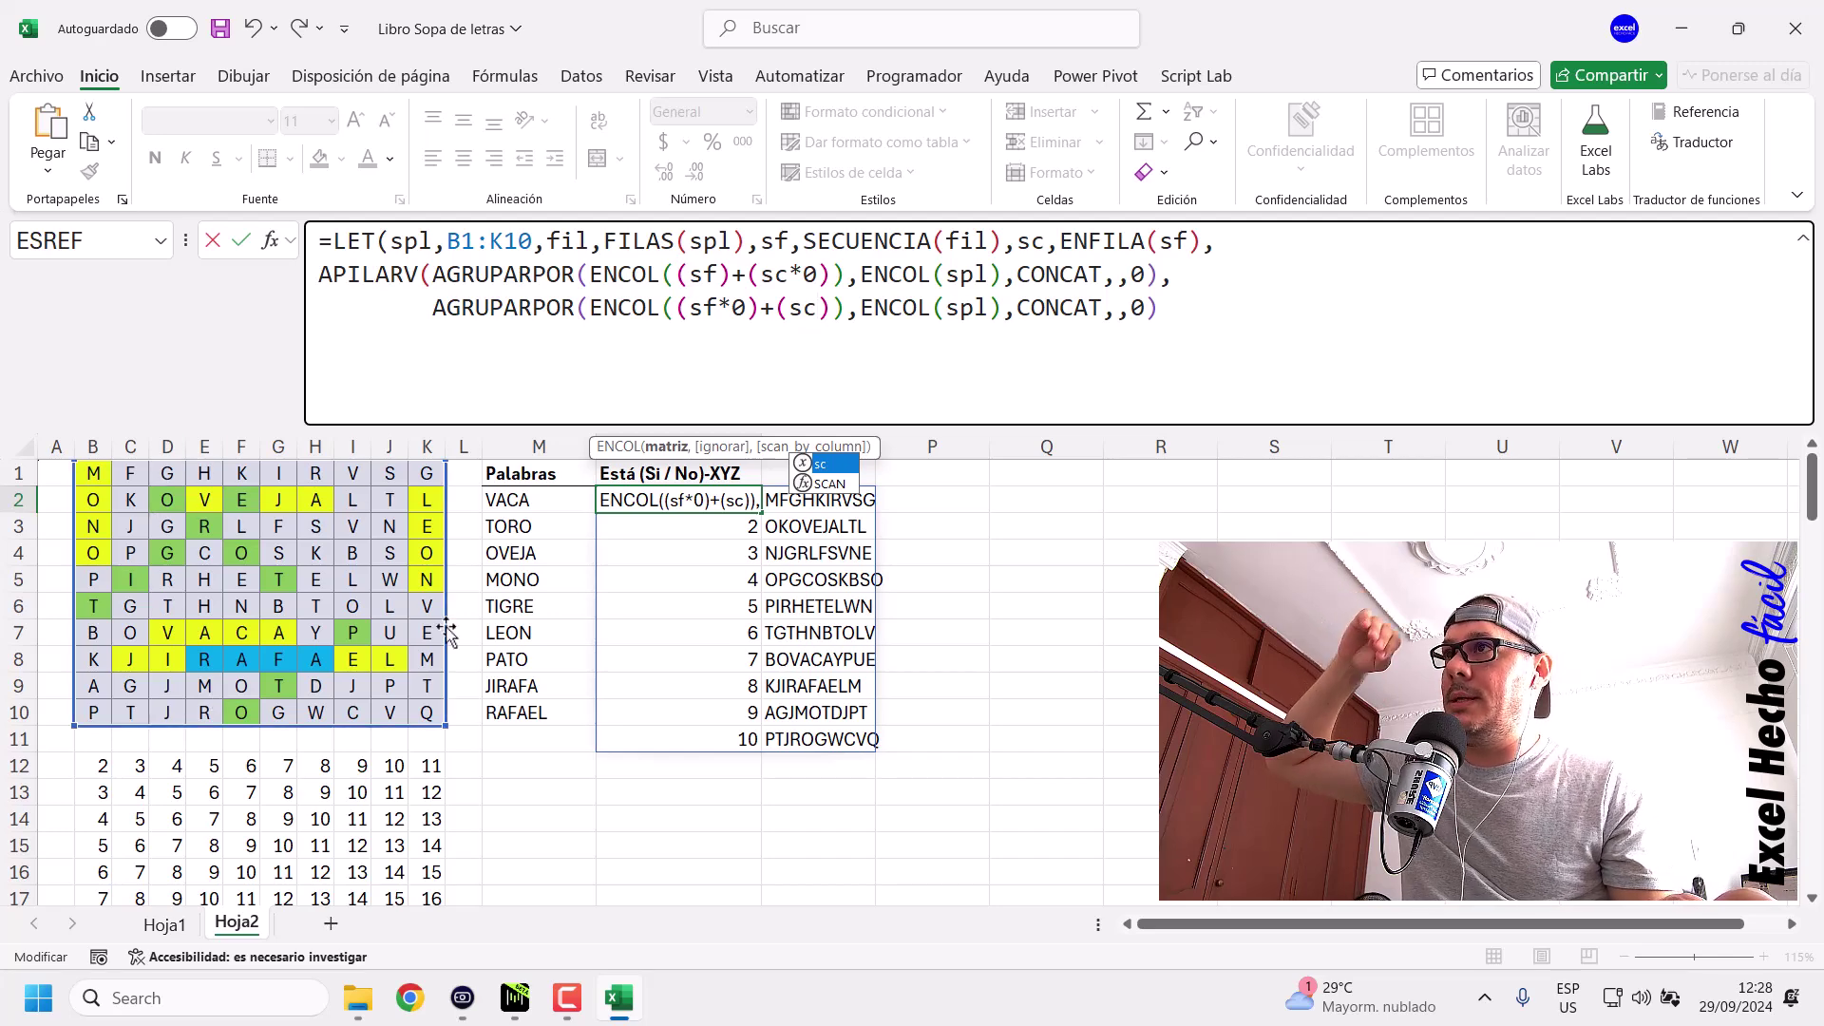
{"action": "left_click", "coordinate": [1181, 323]}
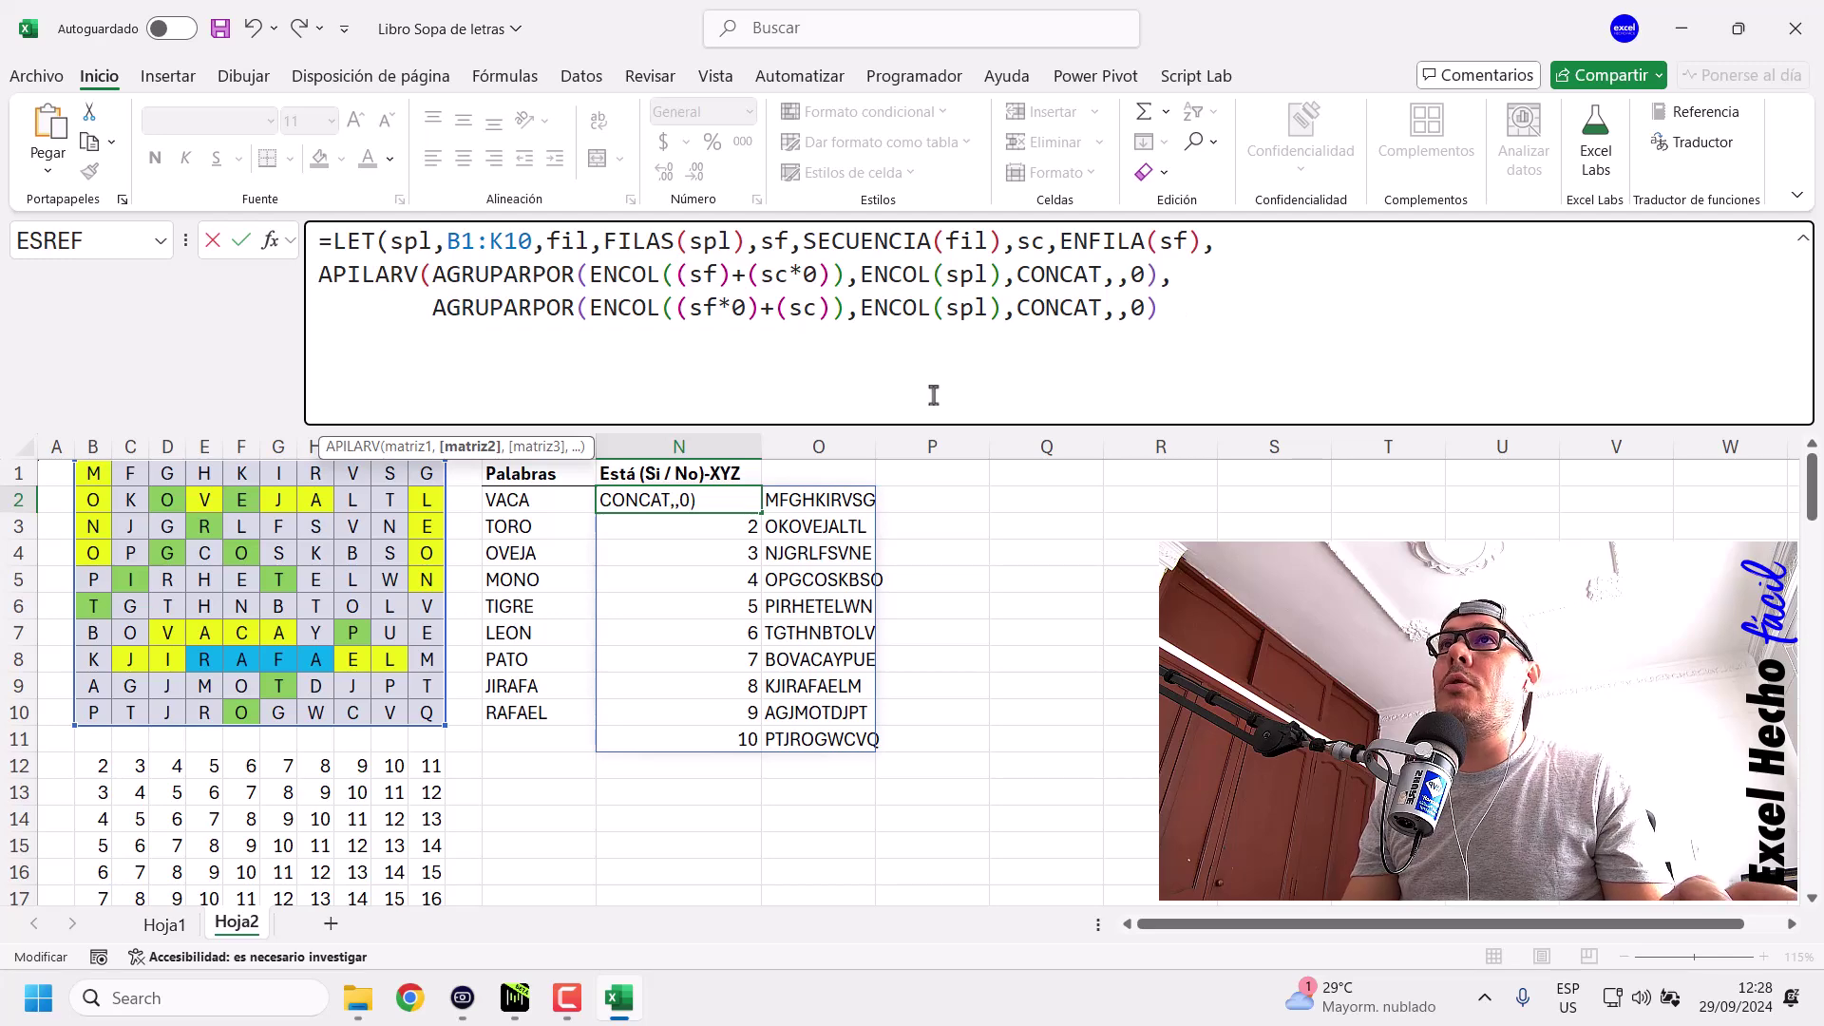
{"action": "type", "text": "))"}
{"action": "key", "text": "Return"}
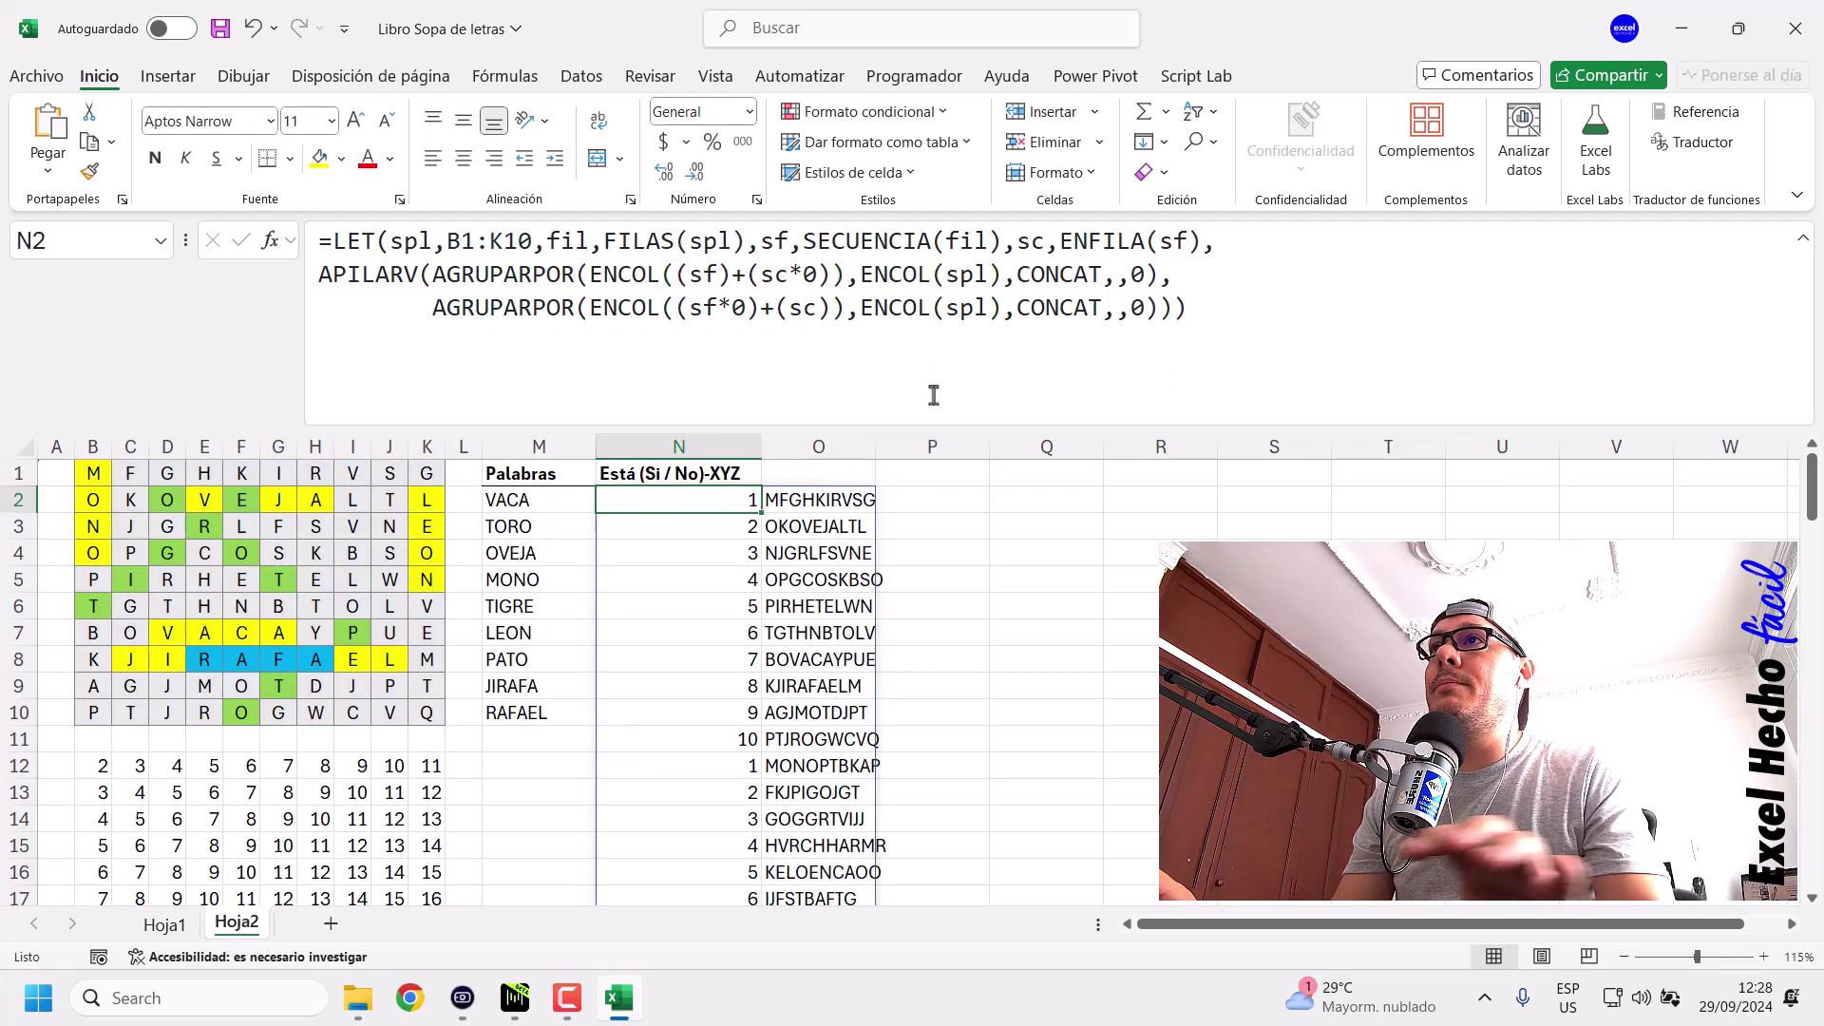
Examine the stacked column strings in N12:O21 and compare them with the grid's columns B and K.
{"action": "scroll", "coordinate": [912, 615], "scroll_direction": "down", "scroll_amount": 2}
{"action": "scroll", "coordinate": [913, 619], "scroll_direction": "up", "scroll_amount": 1}
{"action": "left_click_drag", "start_coordinate": [725, 686], "coordinate": [847, 851]}
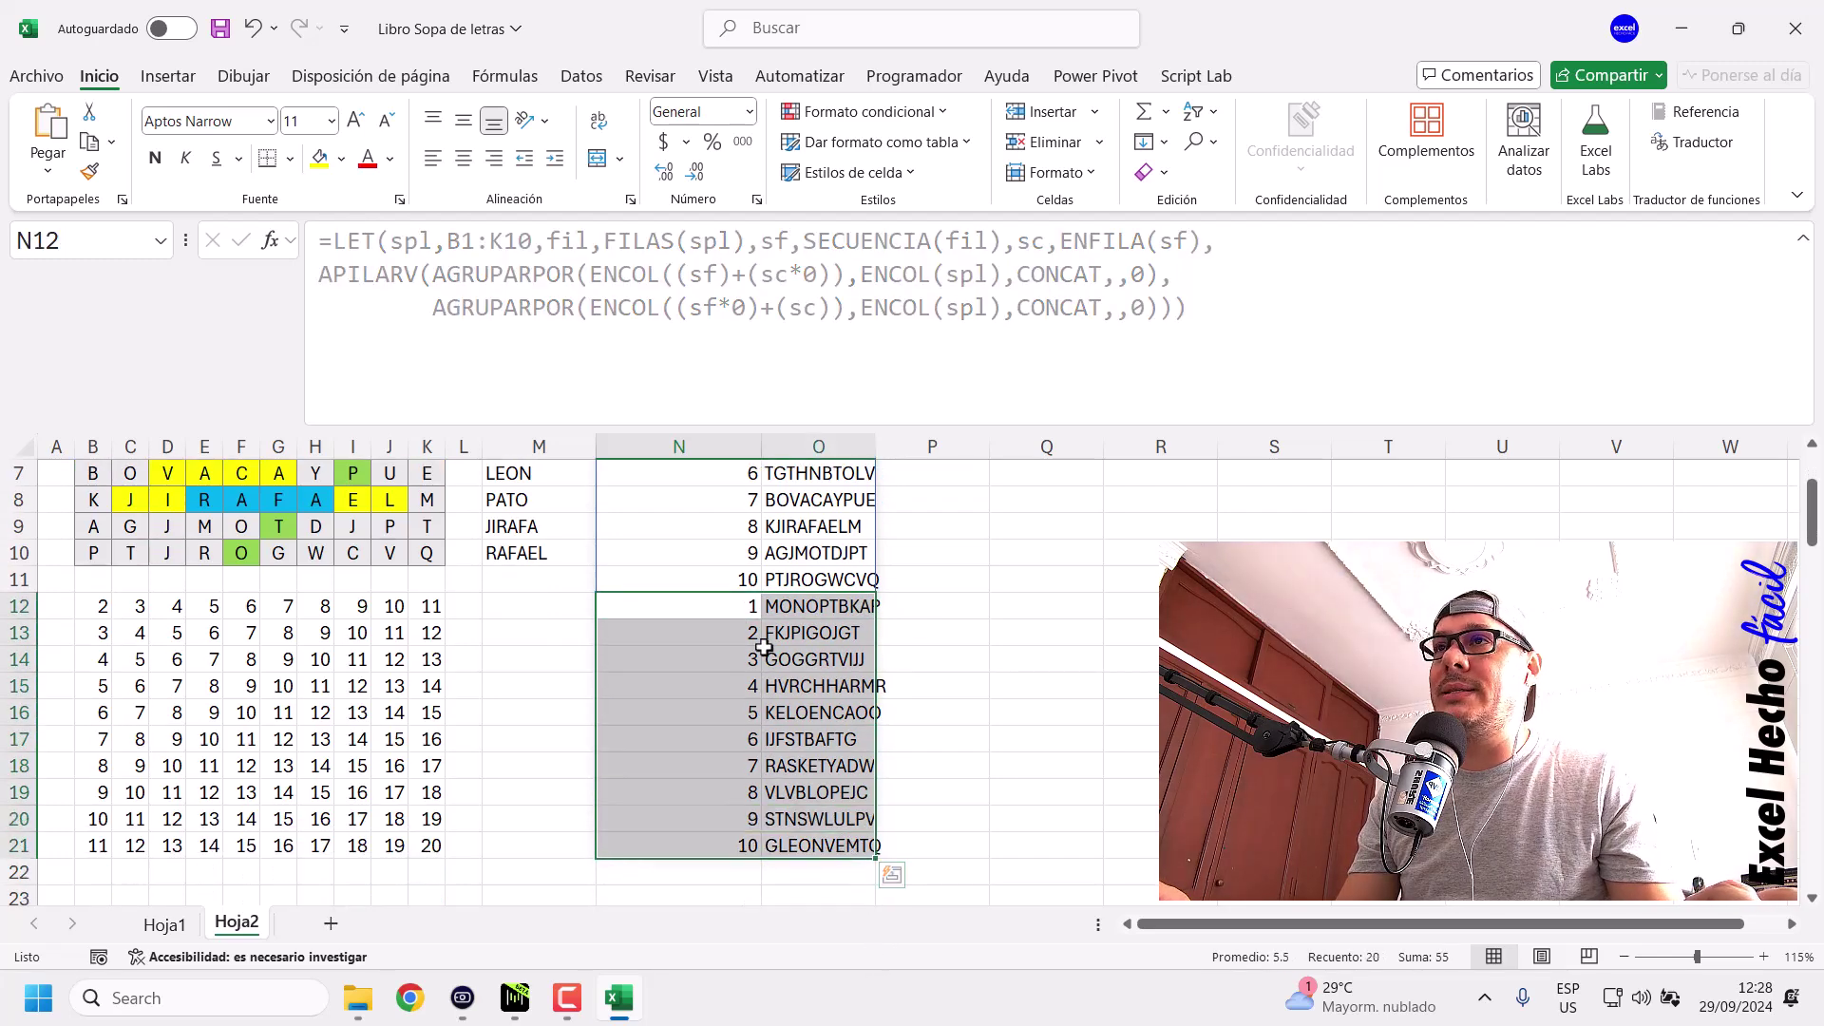
{"action": "left_click", "coordinate": [836, 609]}
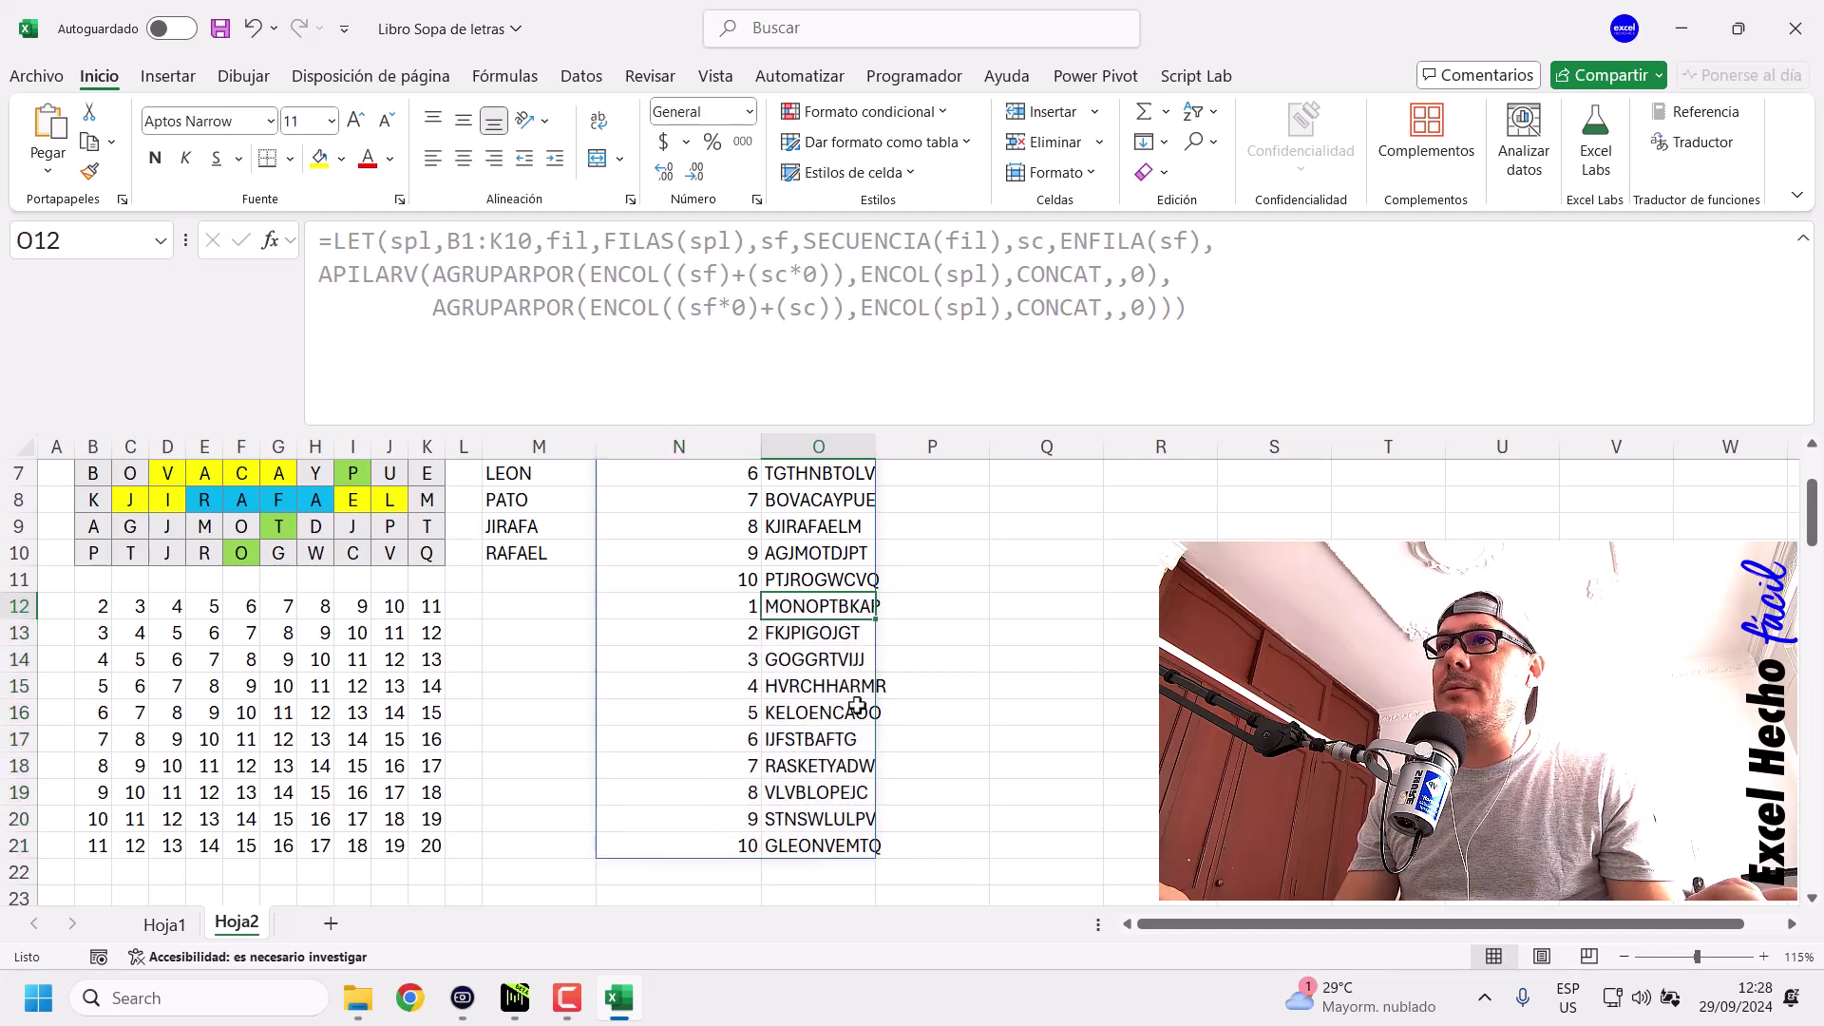
{"action": "scroll", "coordinate": [857, 706], "scroll_direction": "up", "scroll_amount": 2}
{"action": "left_click_drag", "start_coordinate": [89, 475], "coordinate": [93, 713]}
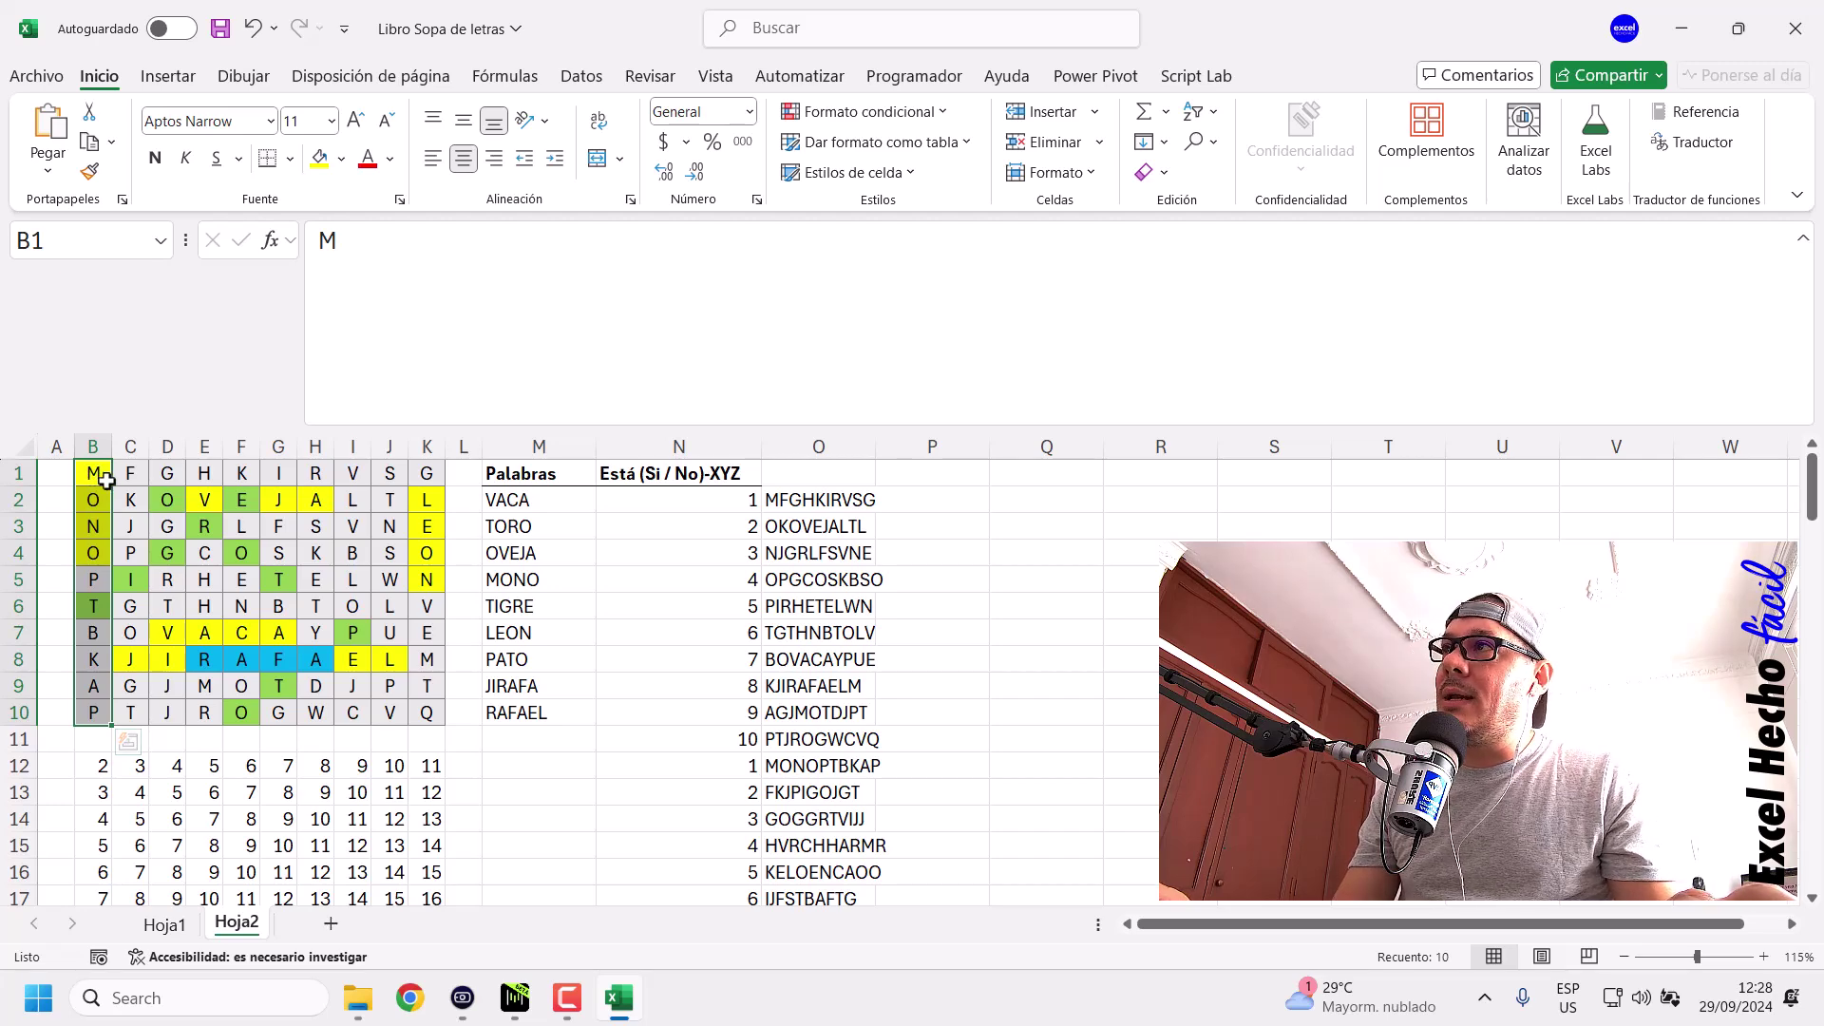
{"action": "scroll", "coordinate": [879, 780], "scroll_direction": "down", "scroll_amount": 2}
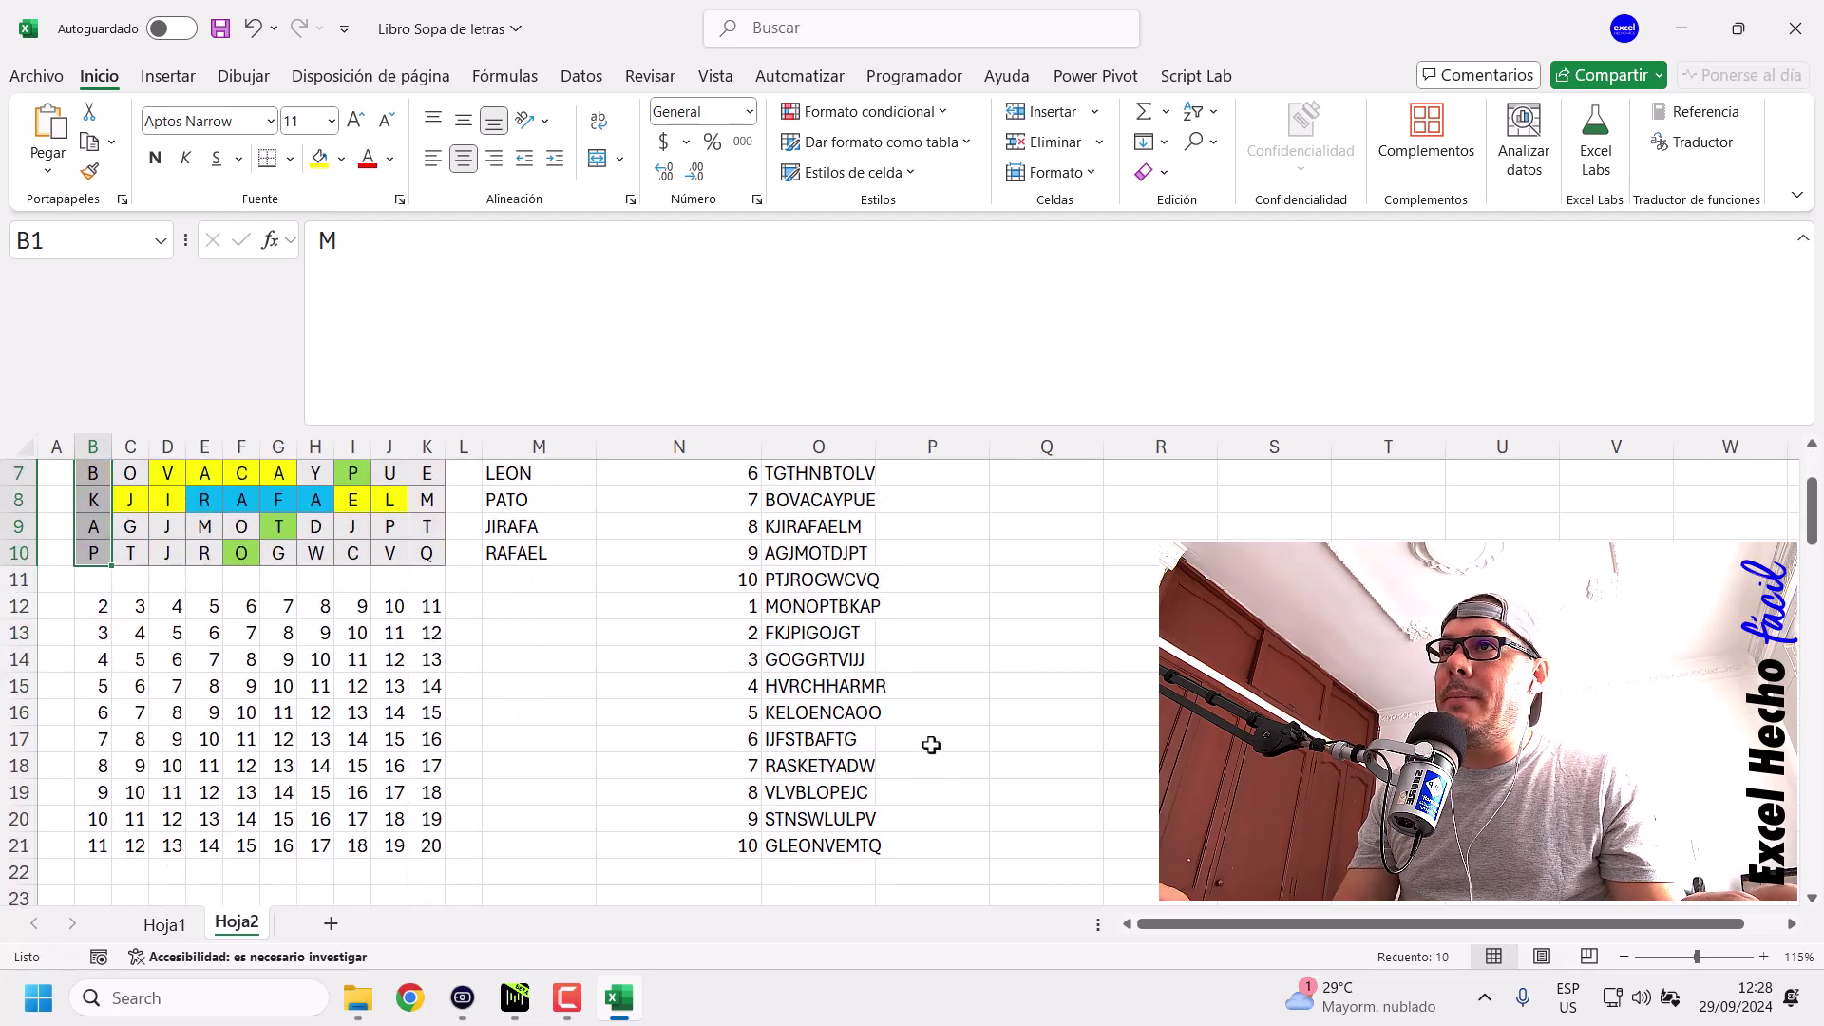
{"action": "left_click", "coordinate": [804, 612]}
{"action": "key", "text": "Right"}
{"action": "key", "text": "Right"}
{"action": "key", "text": "Down"}
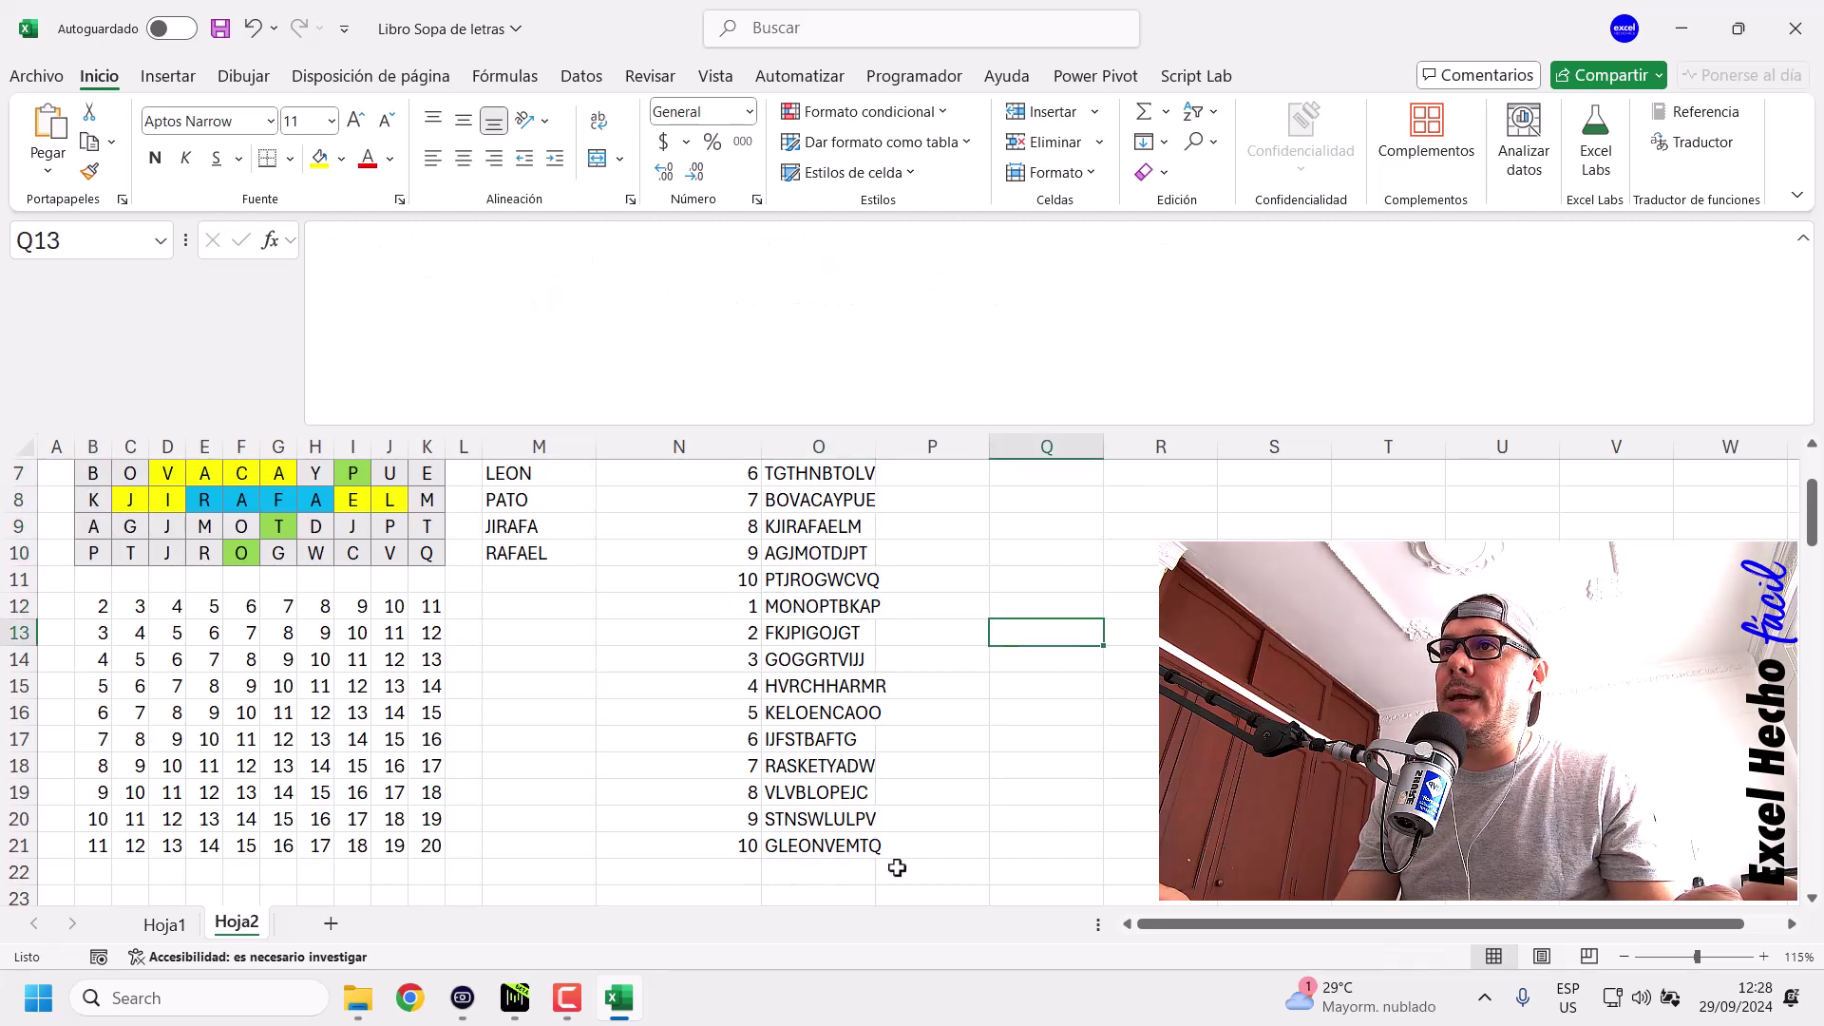
{"action": "scroll", "coordinate": [681, 728], "scroll_direction": "up", "scroll_amount": 2}
{"action": "left_click_drag", "start_coordinate": [439, 480], "coordinate": [427, 714]}
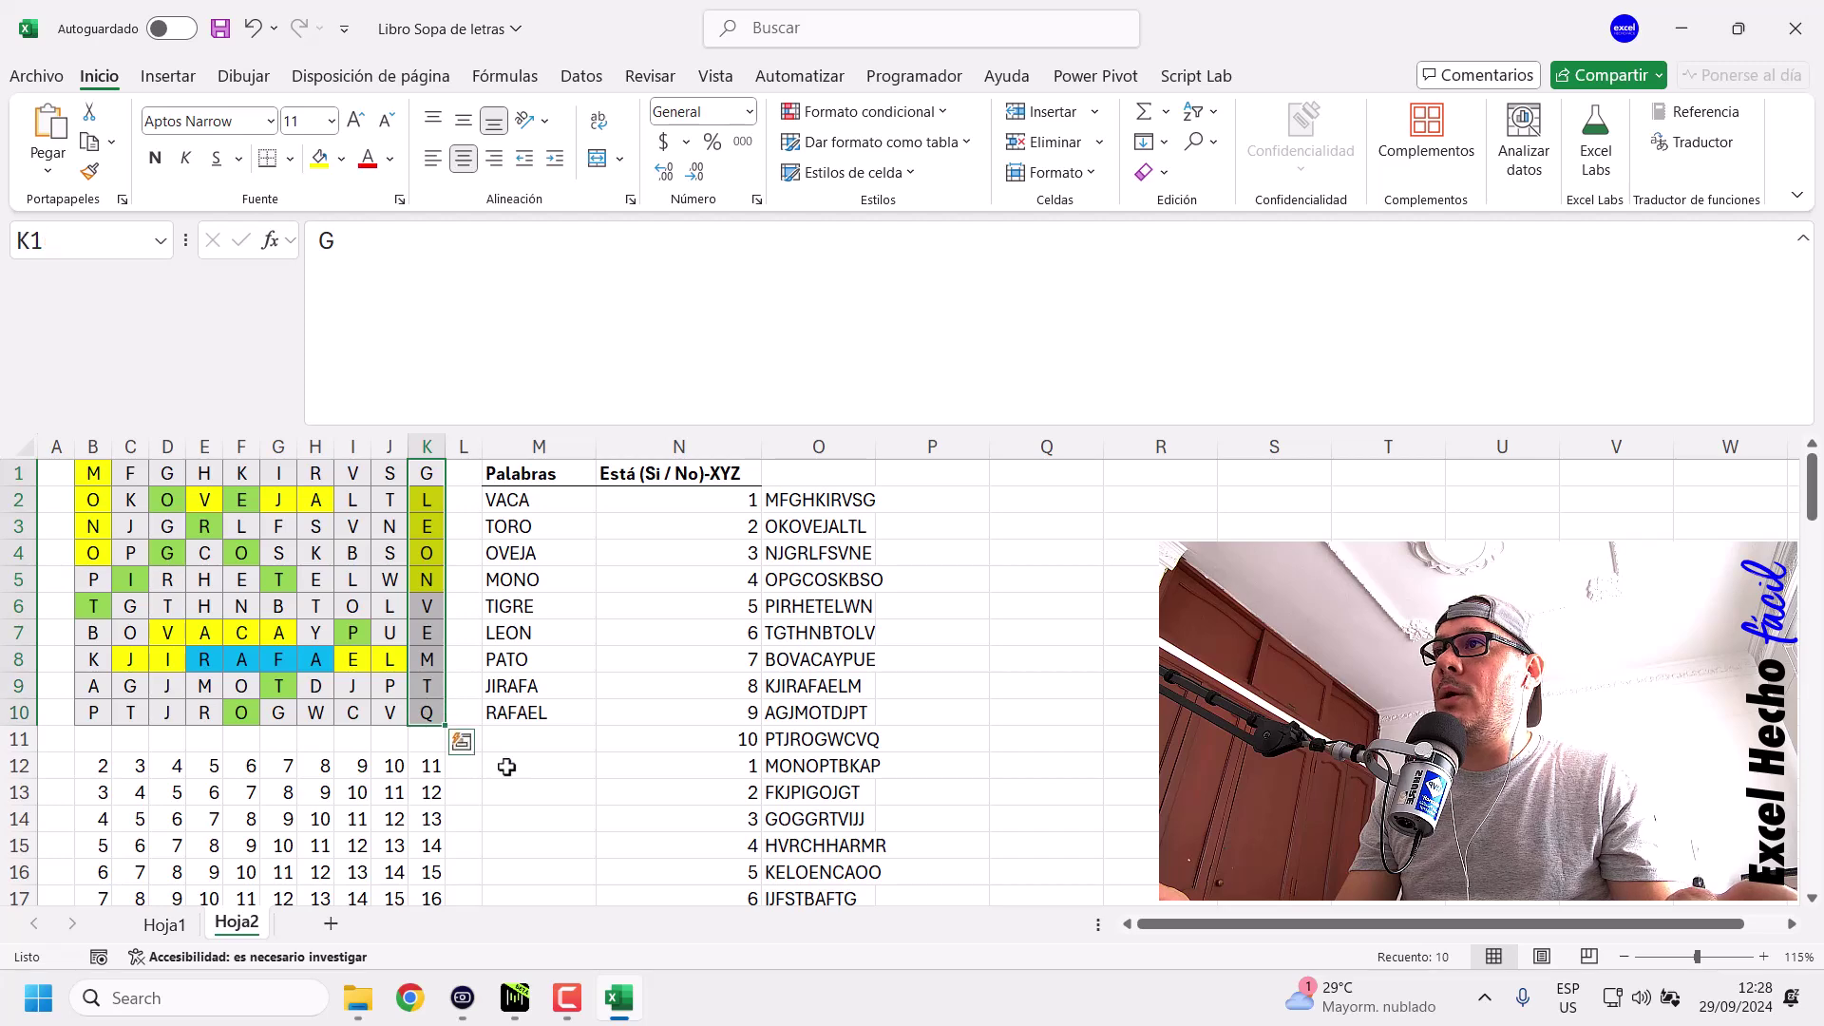
Compare the row strings in O2:O11 with the first and last rows of the letter grid.
{"action": "left_click", "coordinate": [815, 499]}
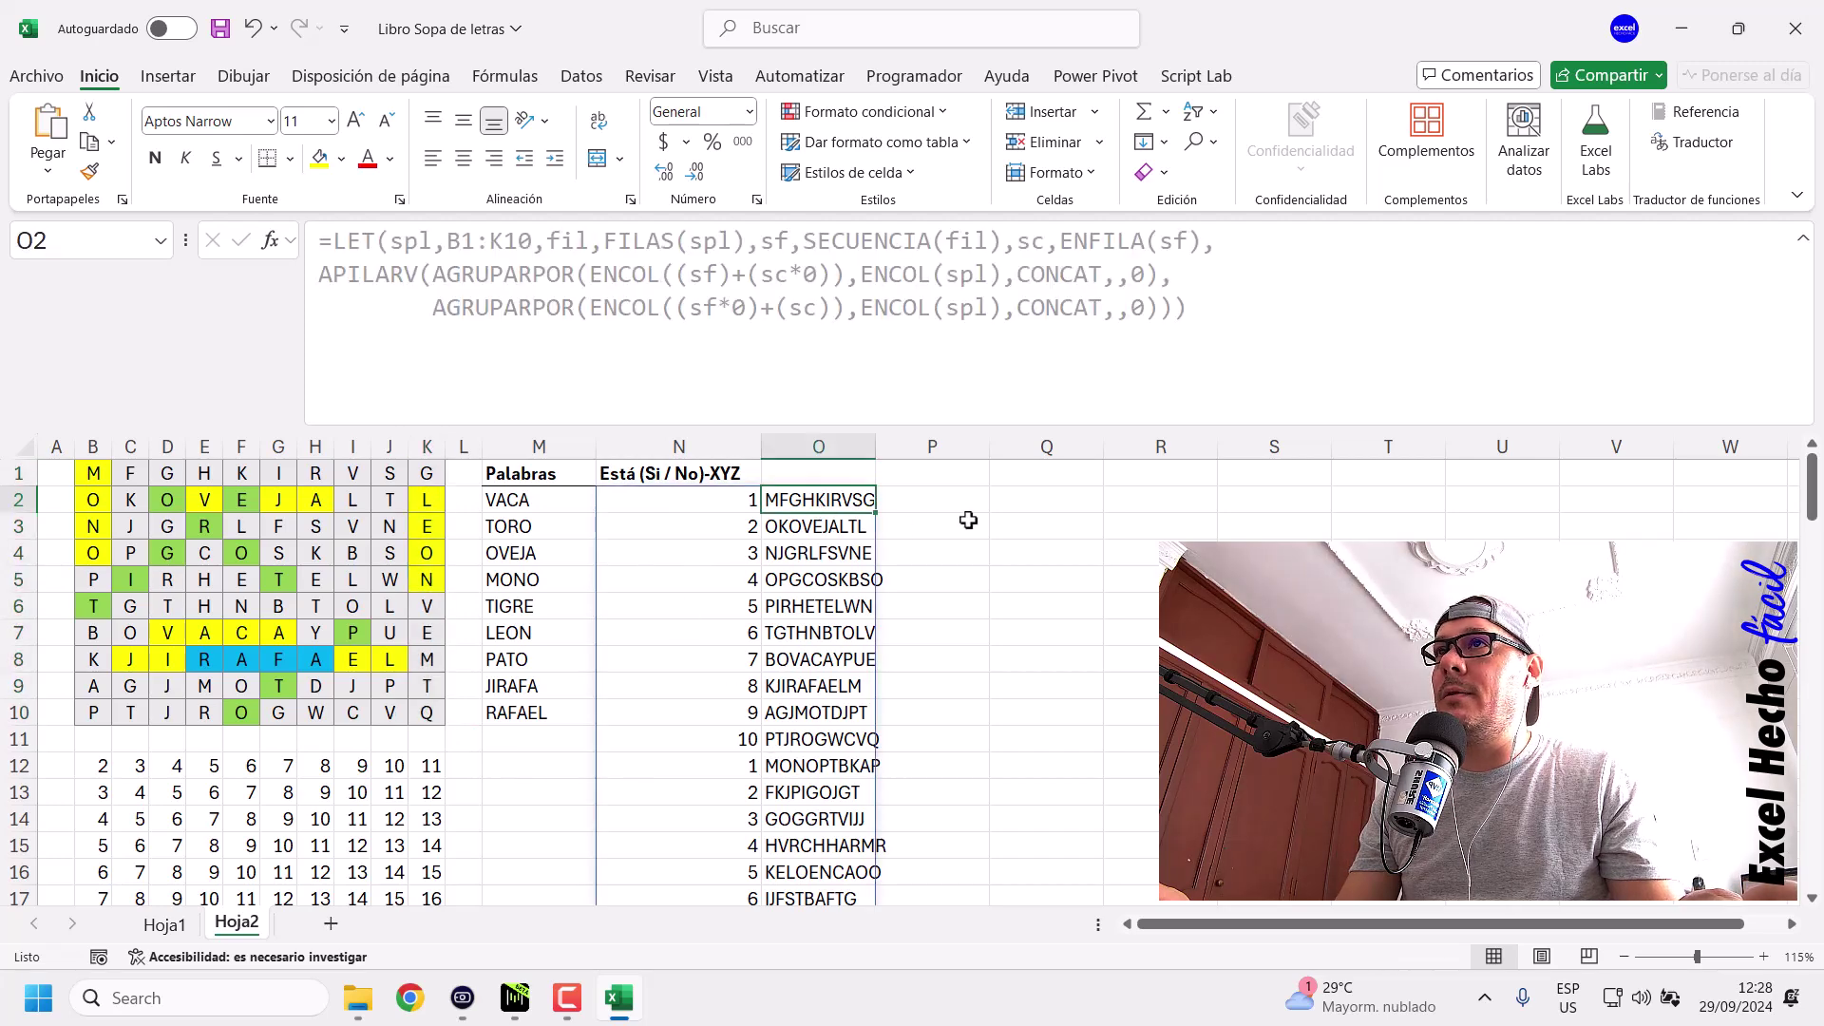
{"action": "left_click_drag", "start_coordinate": [1045, 526], "coordinate": [1045, 500]}
{"action": "left_click_drag", "start_coordinate": [92, 473], "coordinate": [426, 472]}
{"action": "left_click", "coordinate": [96, 709]}
{"action": "left_click", "coordinate": [418, 714]}
{"action": "left_click", "coordinate": [783, 742]}
{"action": "left_click", "coordinate": [1106, 740]}
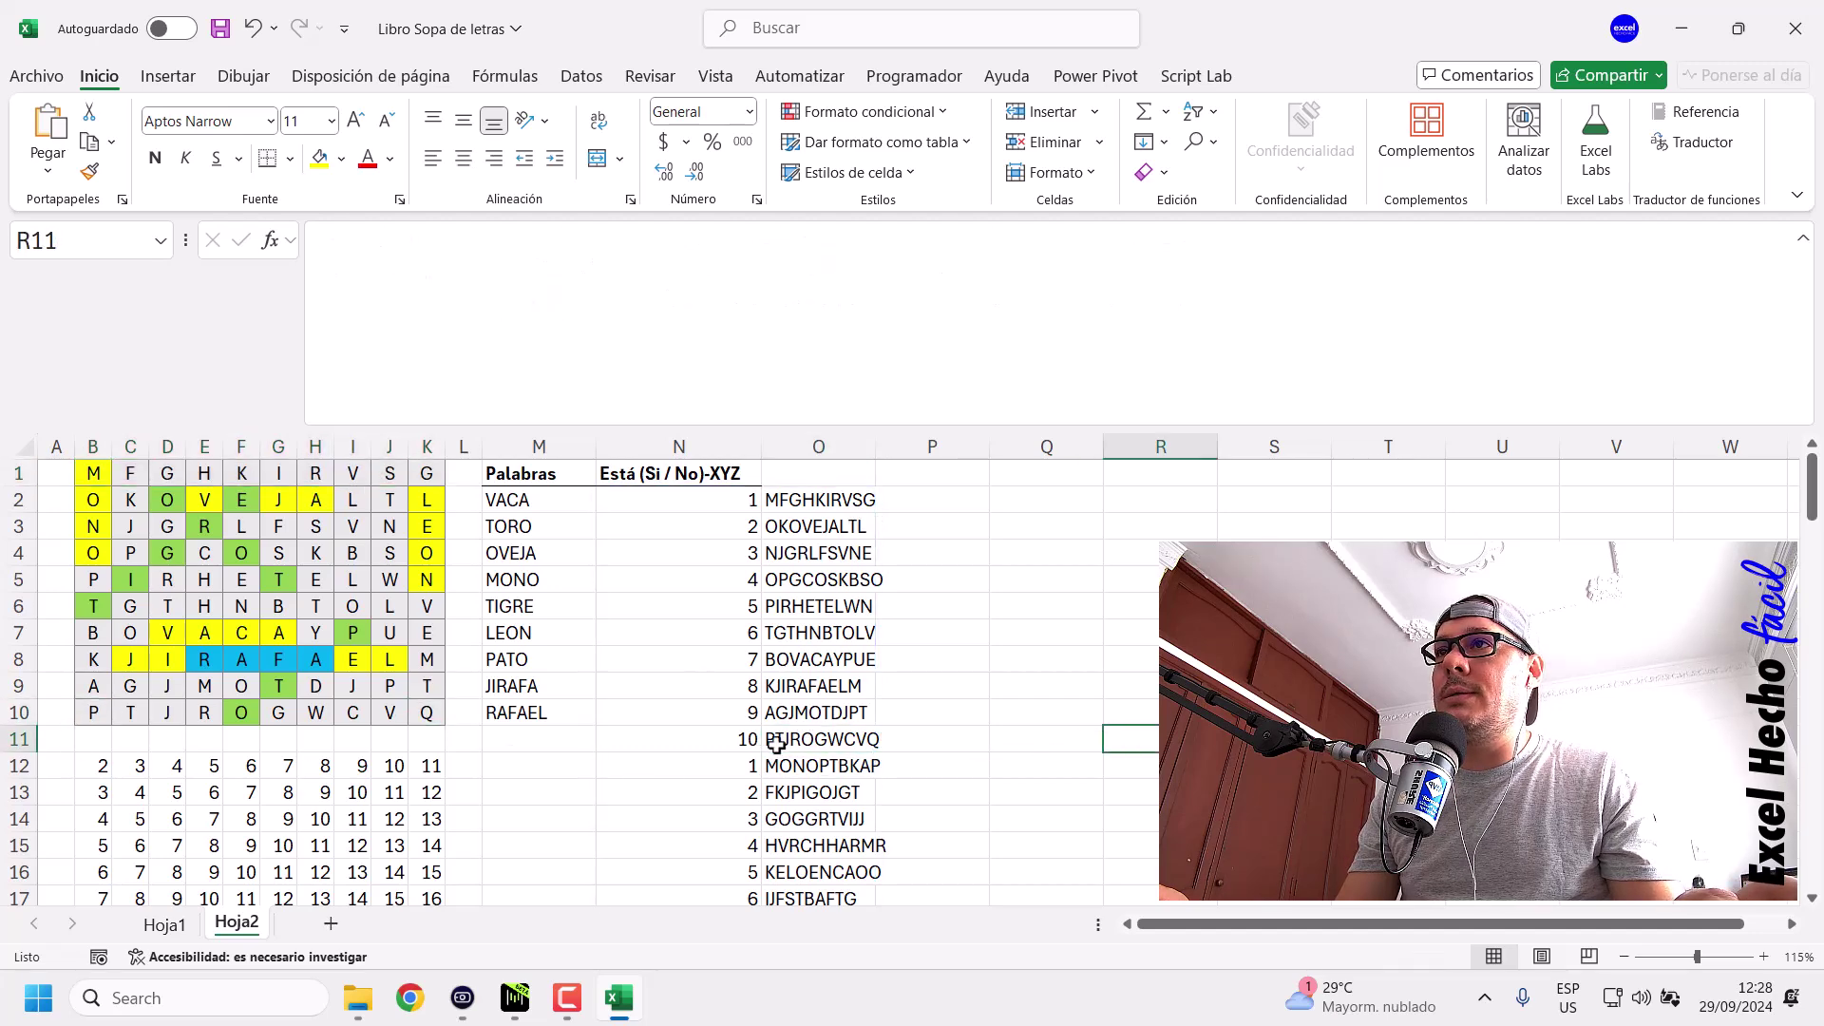
Replace LET's closing parenthesis with a comma and add a third AGRUPARPOR call on a new line using ENCOL((sf)+(sc)).
{"action": "left_click", "coordinate": [717, 498]}
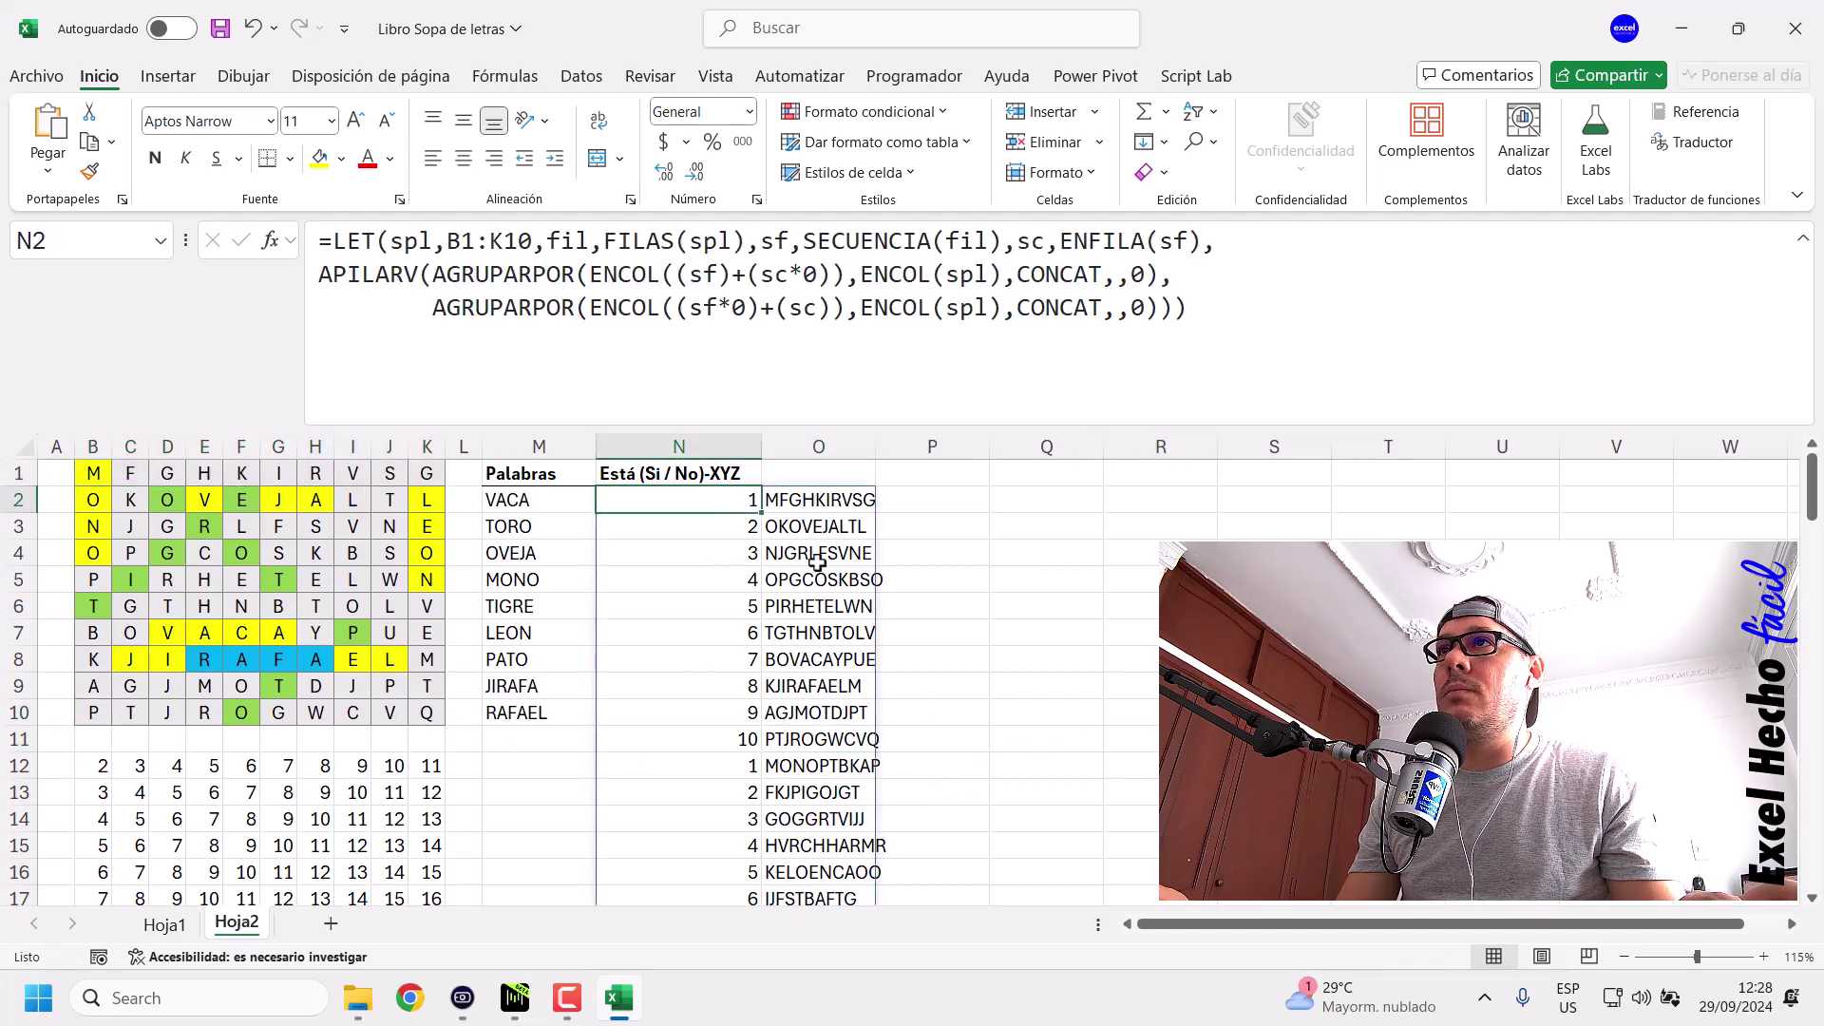
{"action": "left_click", "coordinate": [1308, 313]}
{"action": "key", "text": "BackSpace"}
{"action": "type", "text": ","}
{"action": "key", "text": "alt+Return"}
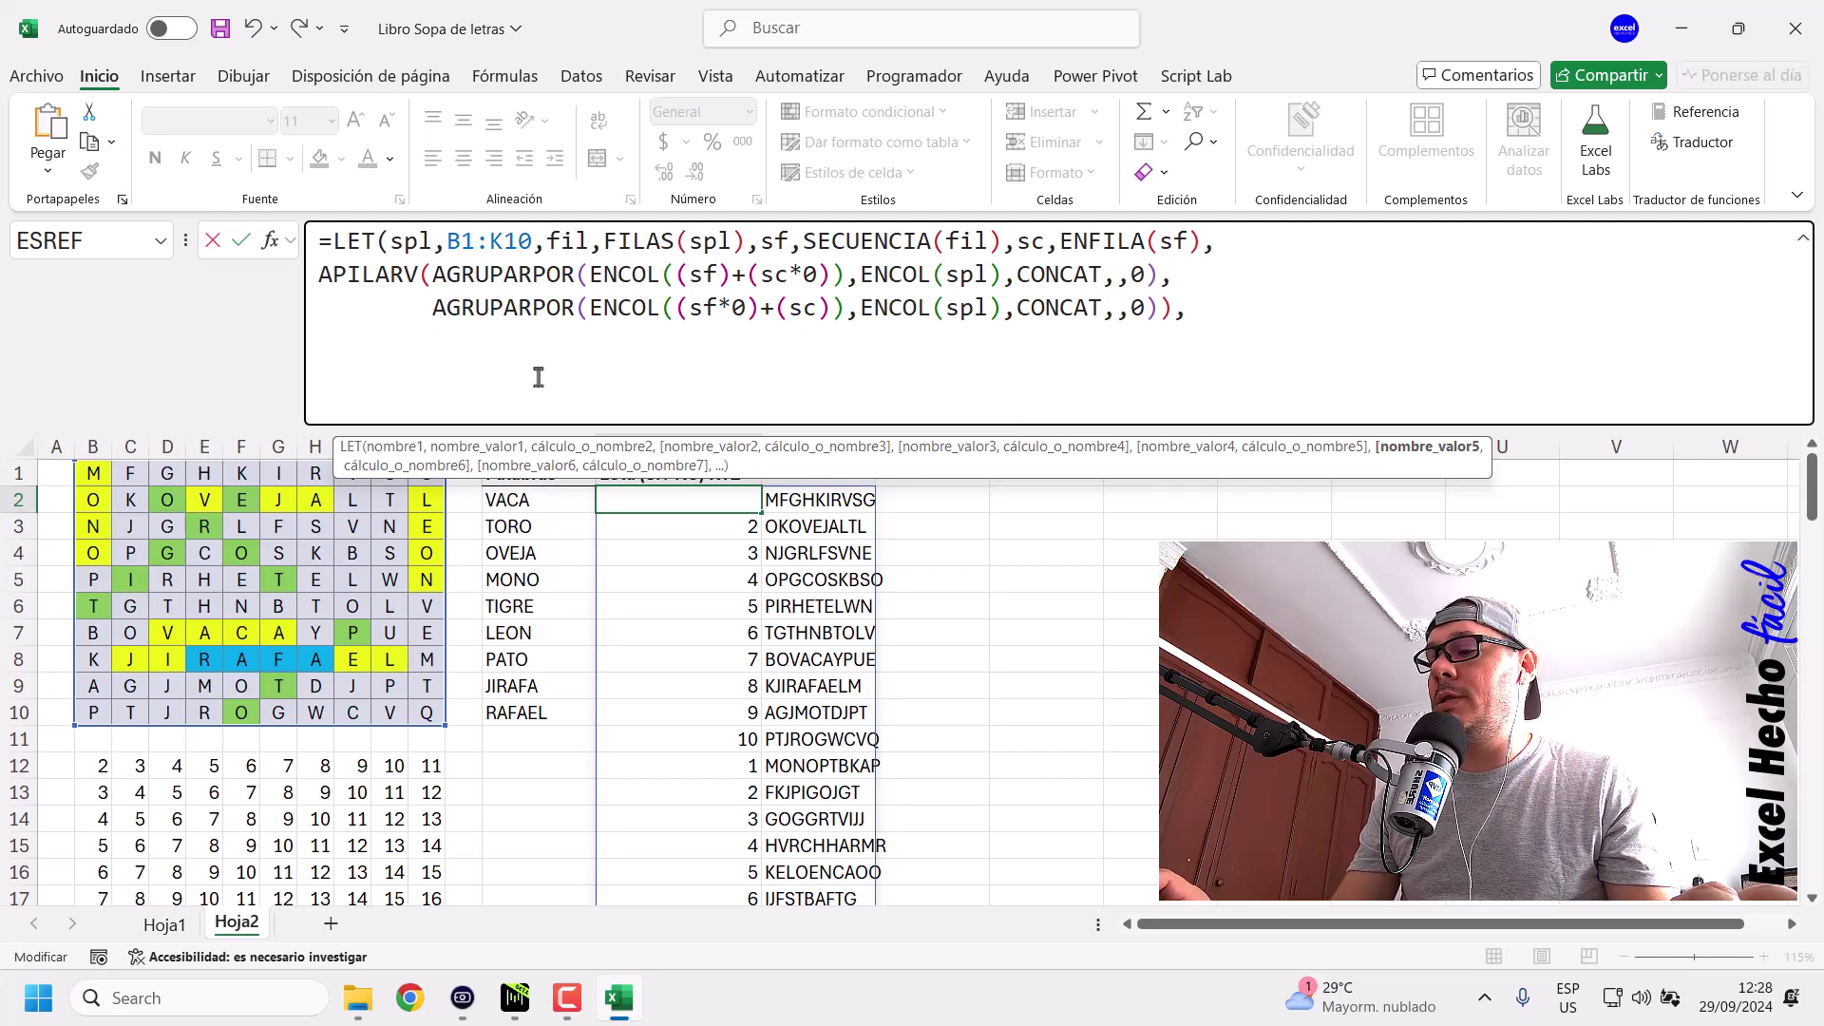
{"action": "key", "text": "ctrl+v"}
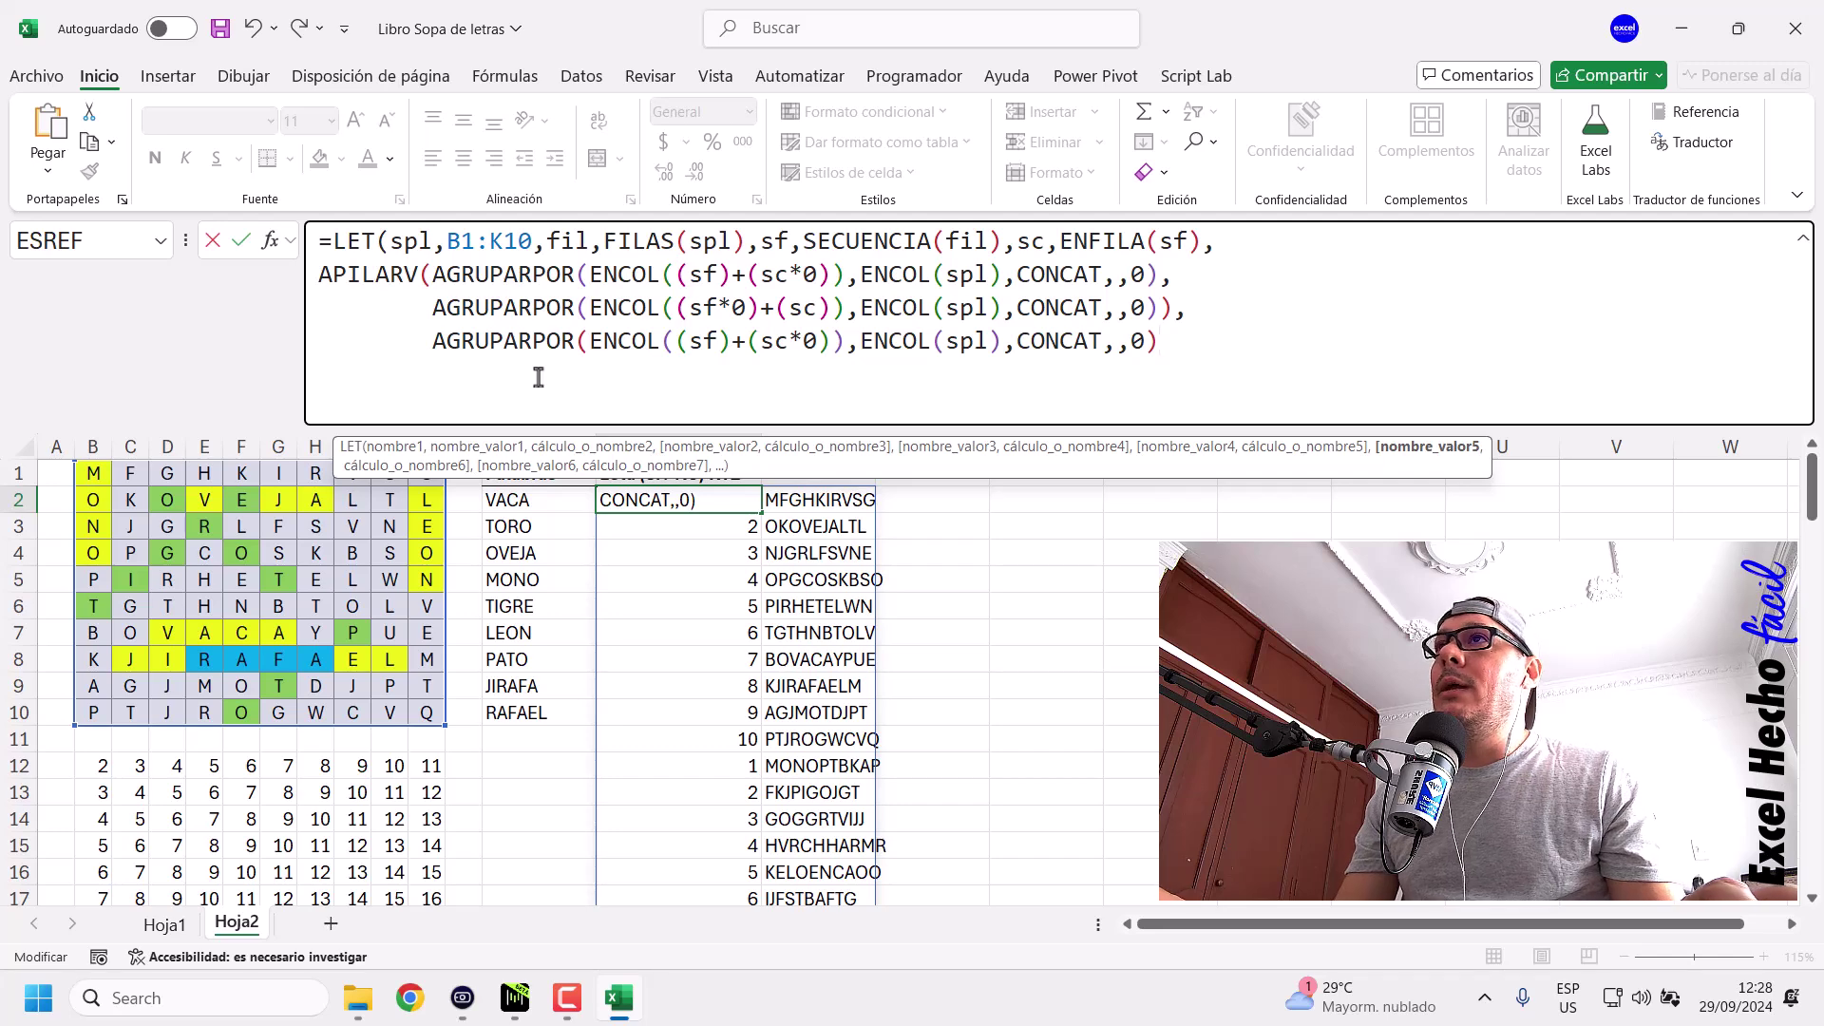
{"action": "left_click_drag", "start_coordinate": [819, 343], "coordinate": [787, 344]}
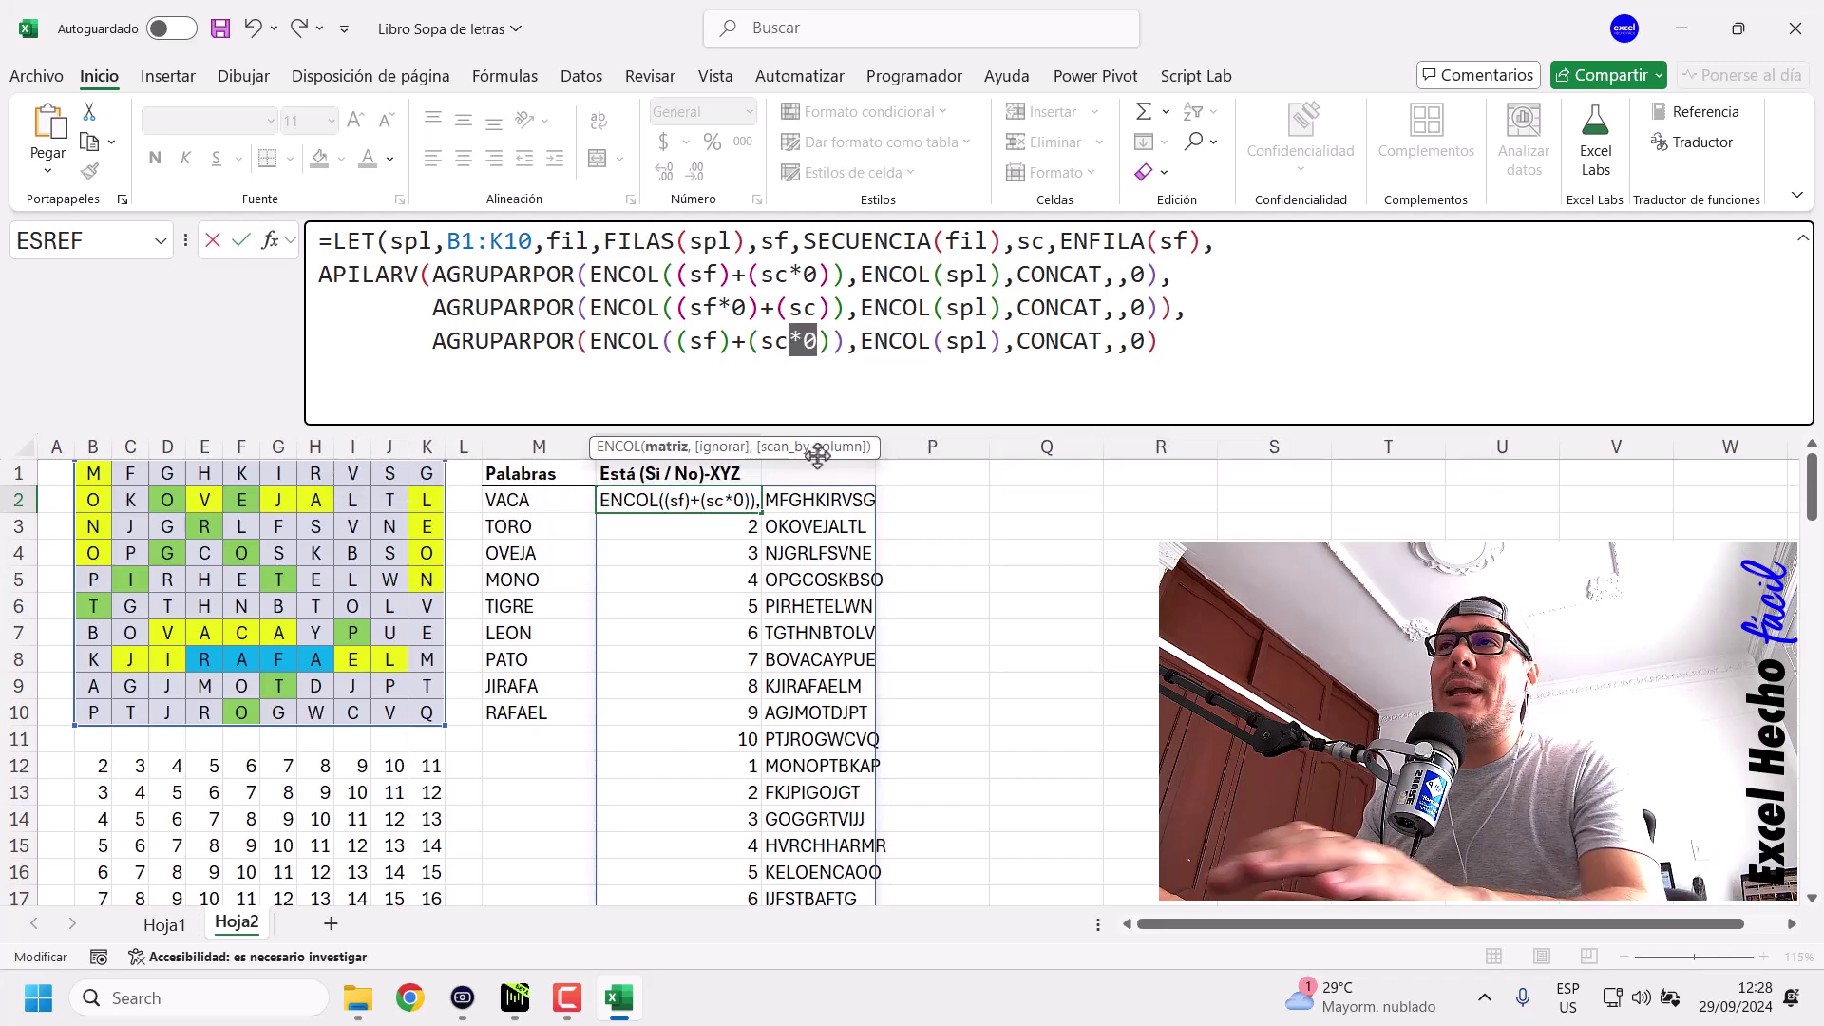
{"action": "key", "text": "BackSpace"}
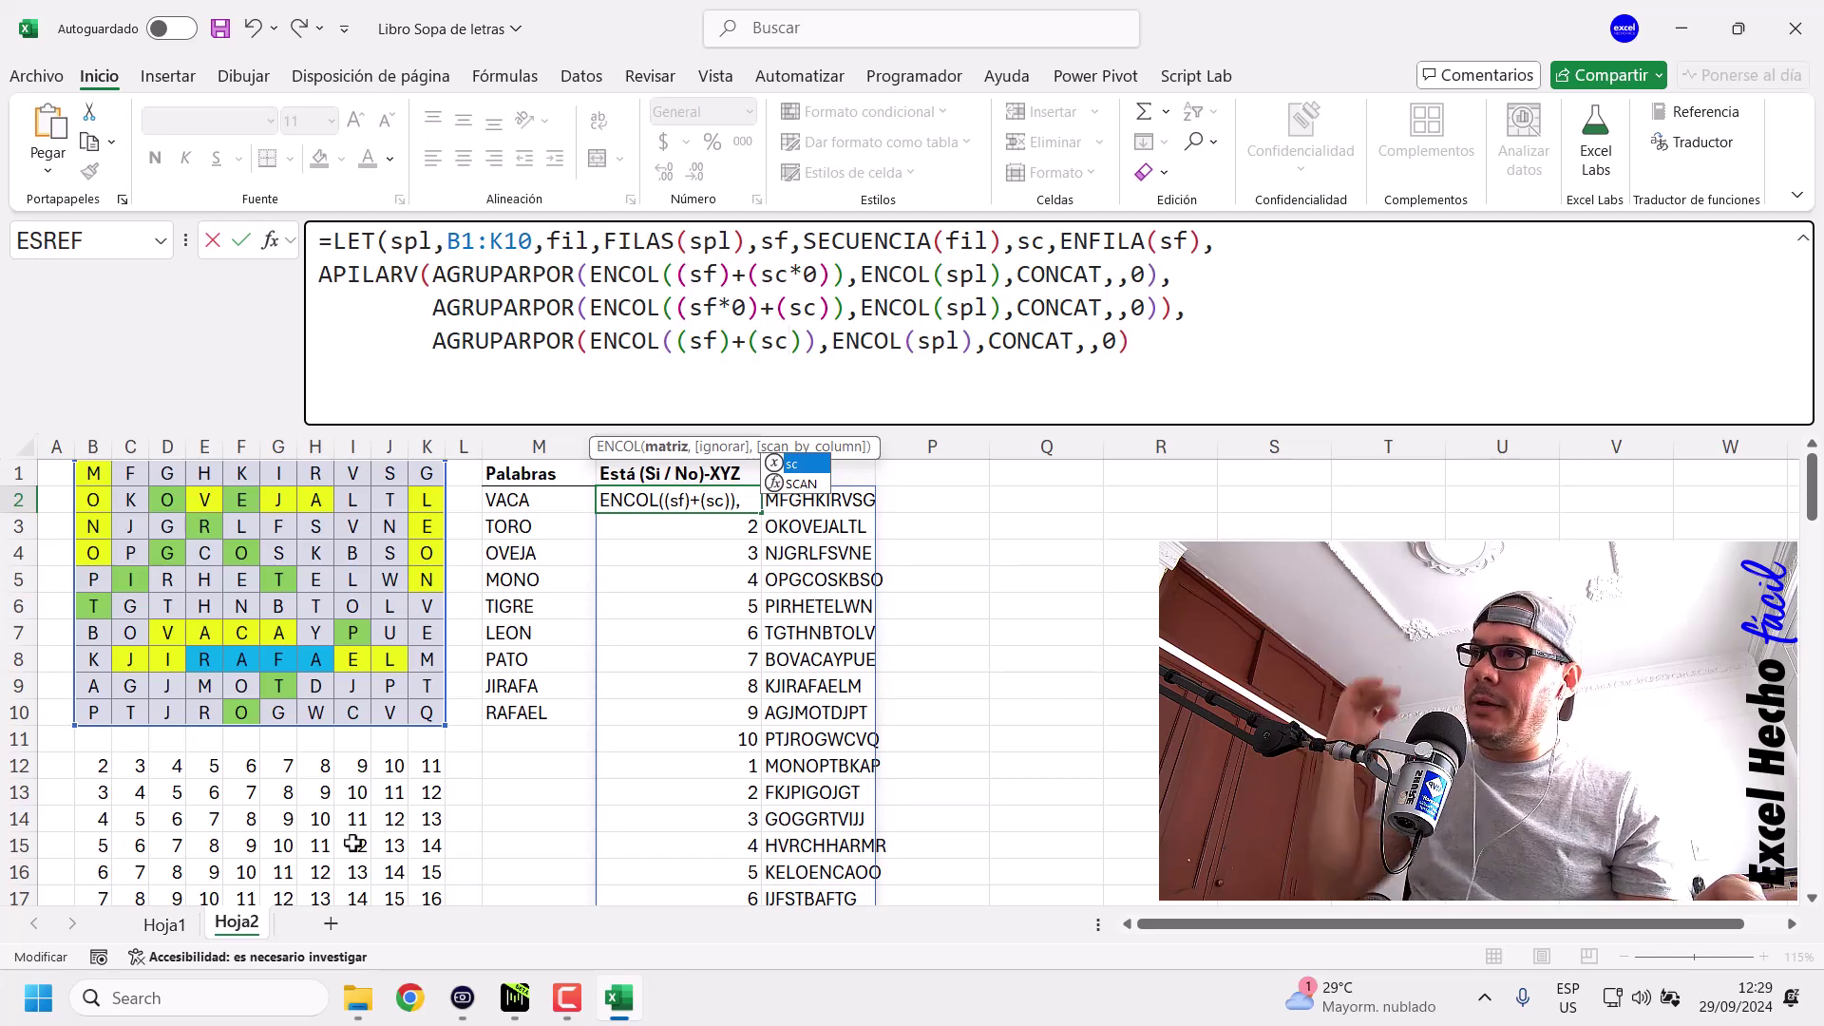
Change the third AGRUPARPOR's row_fields expression to (sf)-(sc).
{"action": "left_click_drag", "start_coordinate": [746, 348], "coordinate": [689, 350]}
{"action": "type", "text": "-"}
{"action": "left_click", "coordinate": [764, 346]}
{"action": "left_click", "coordinate": [792, 342]}
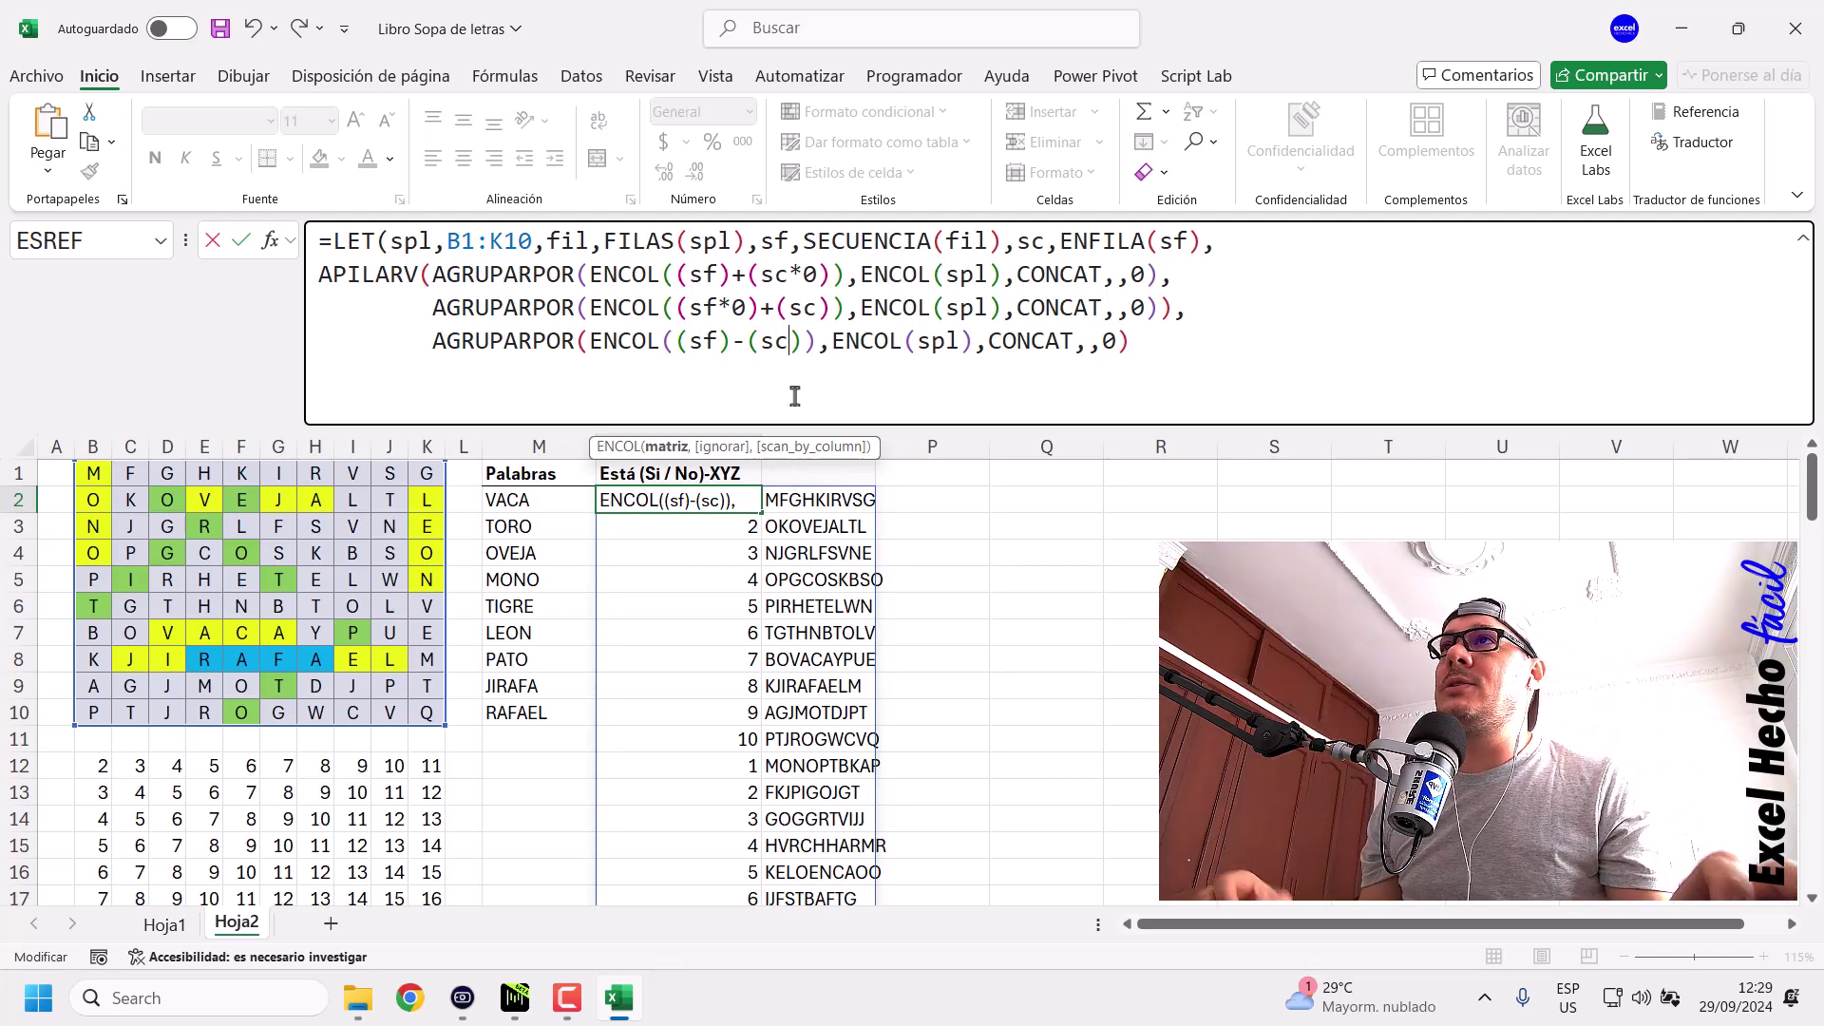
Try to enter the formula with only one closing parenthesis added after the third AGRUPARPOR call.
{"action": "left_click", "coordinate": [1147, 345]}
{"action": "type", "text": ","}
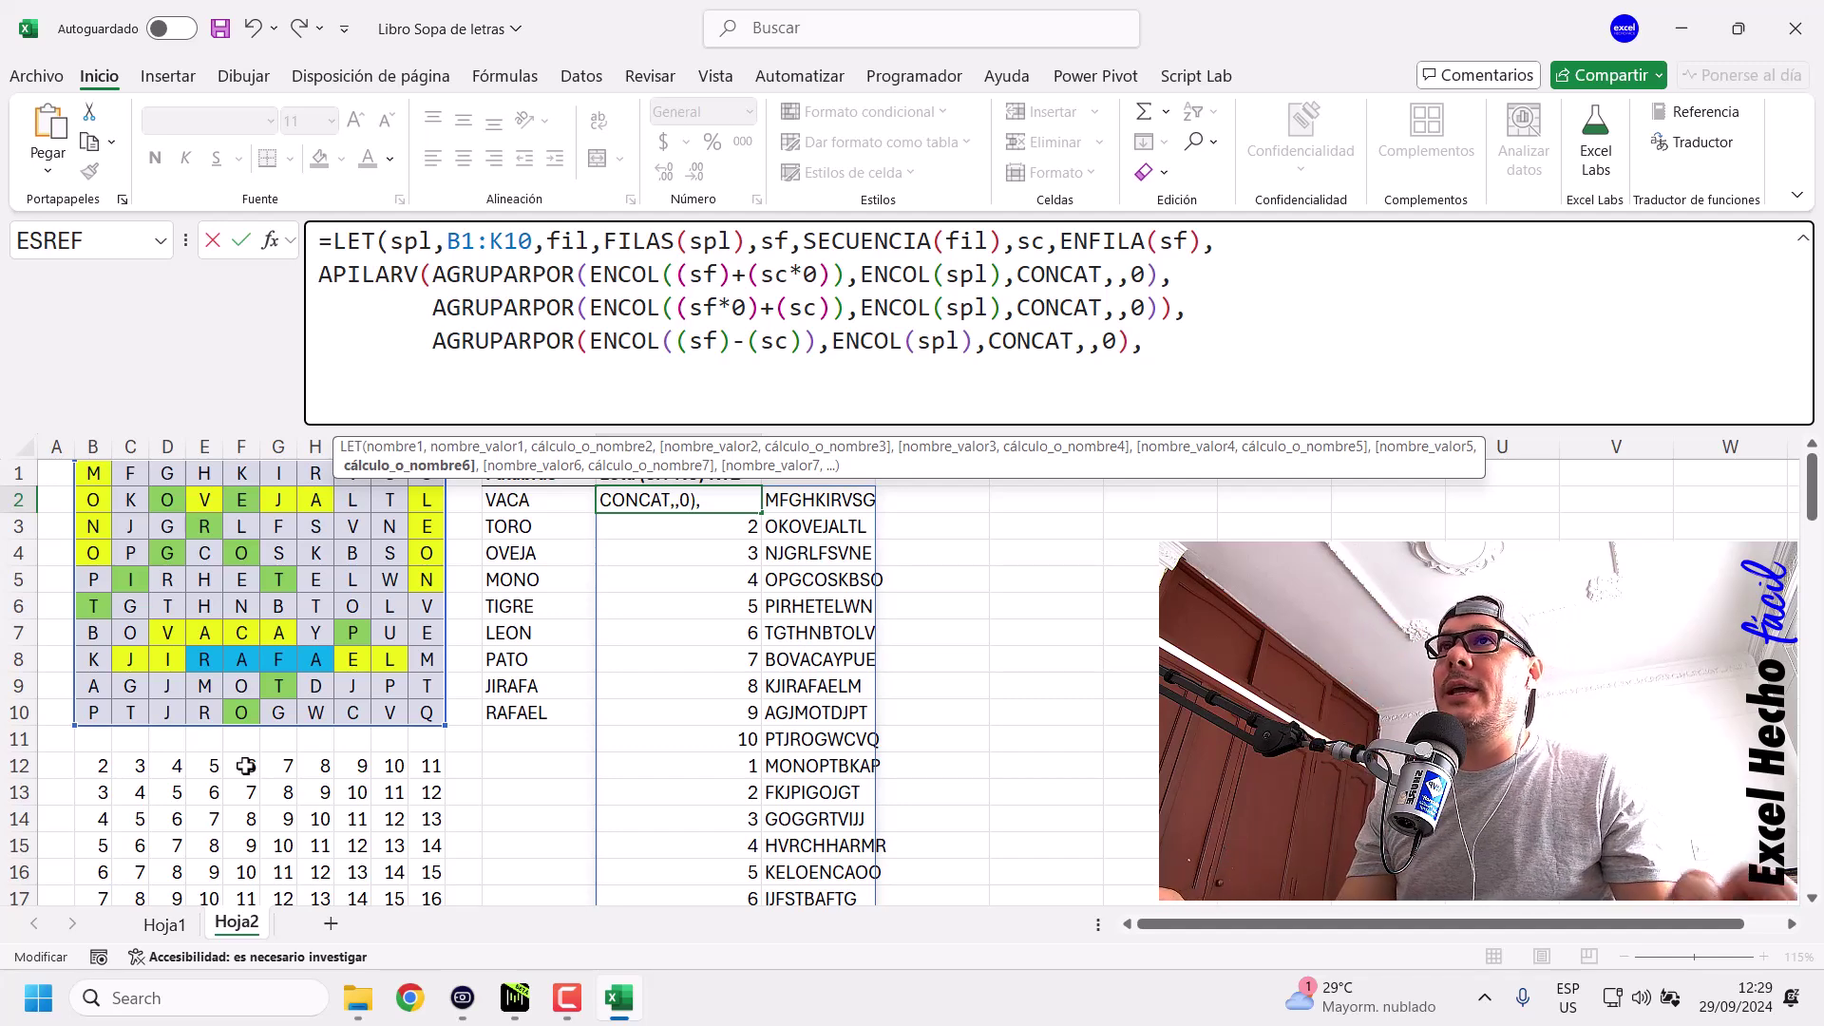
{"action": "key", "text": "BackSpace"}
{"action": "type", "text": ")"}
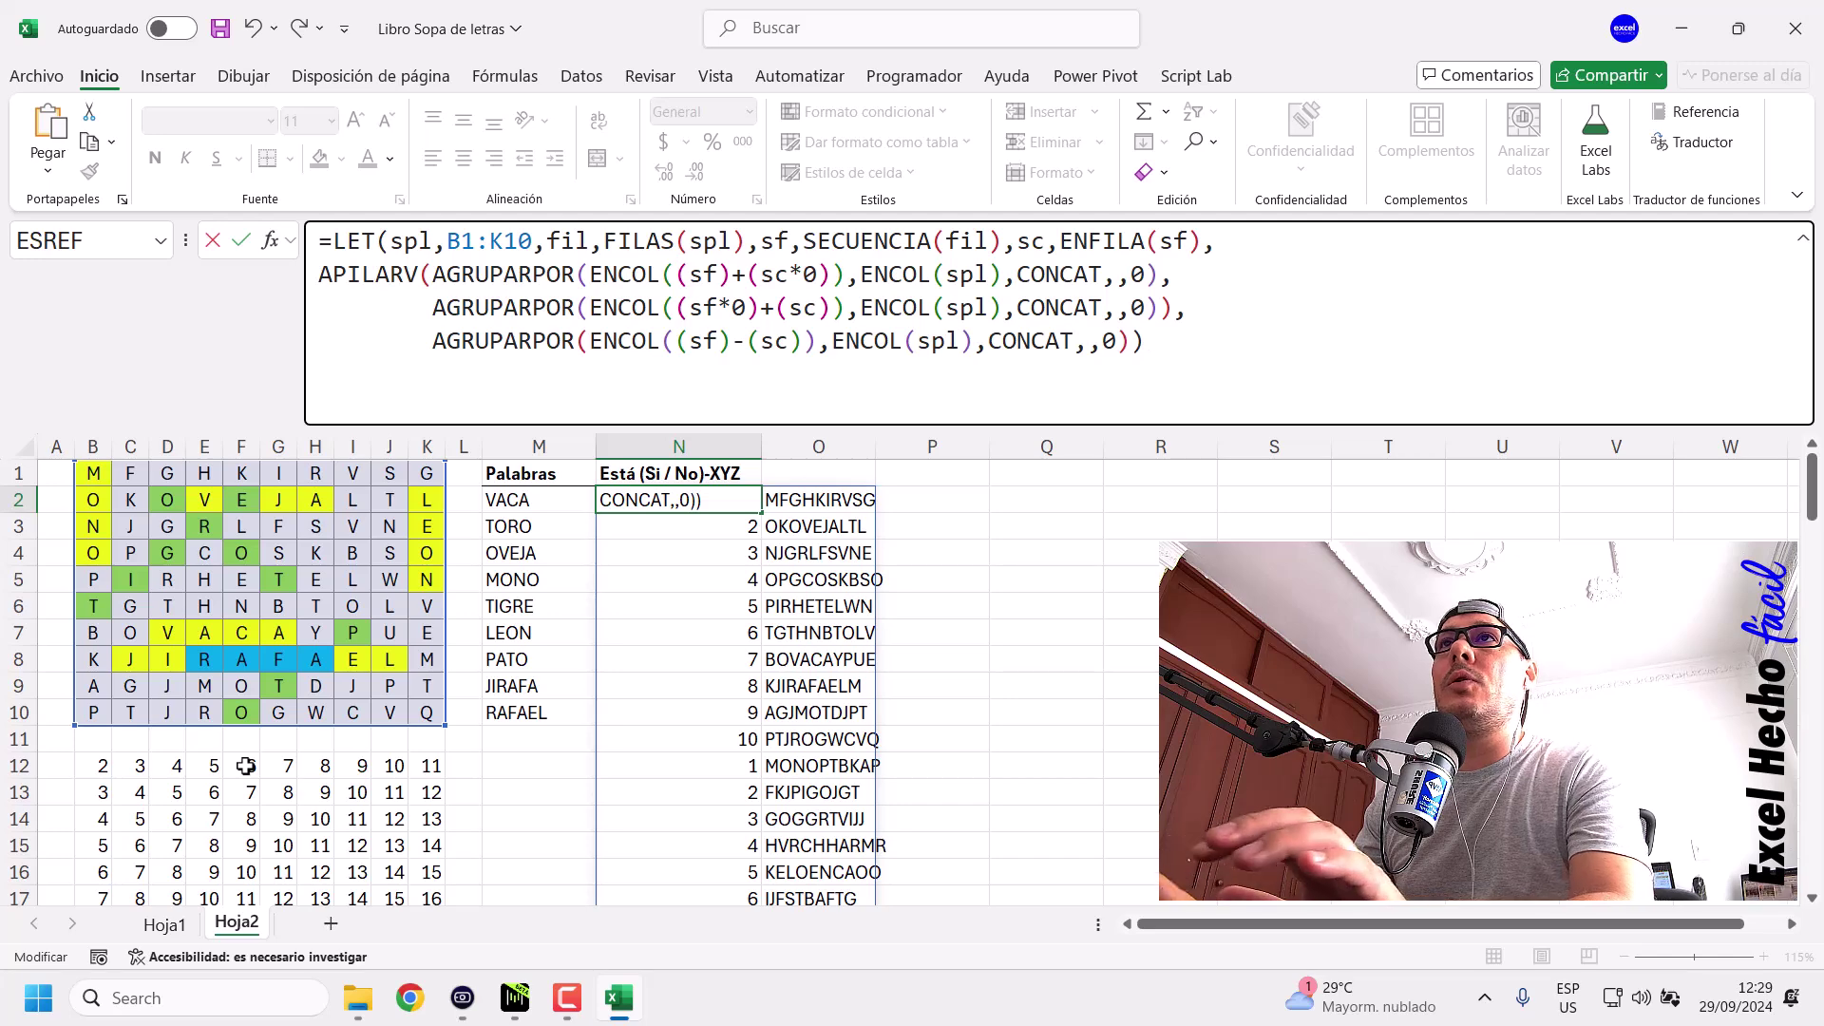
{"action": "key", "text": "Return"}
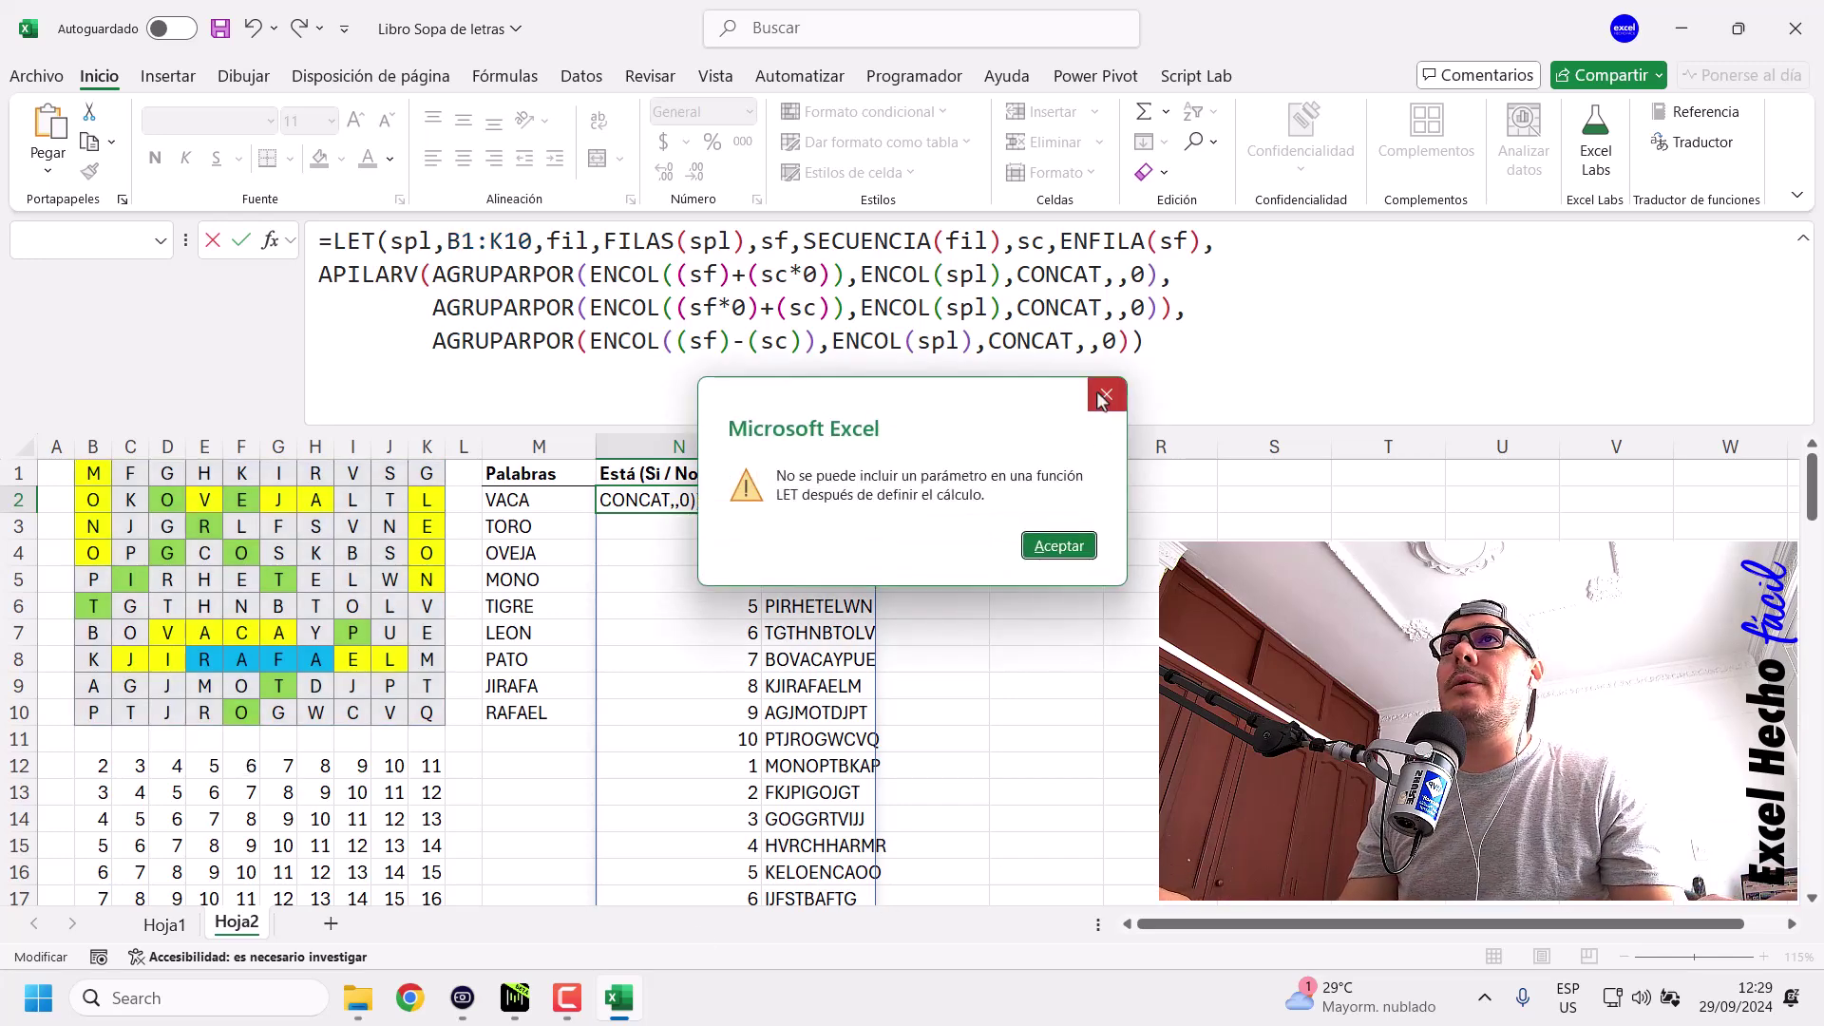
{"action": "left_click", "coordinate": [1097, 396]}
{"action": "left_click", "coordinate": [1188, 337]}
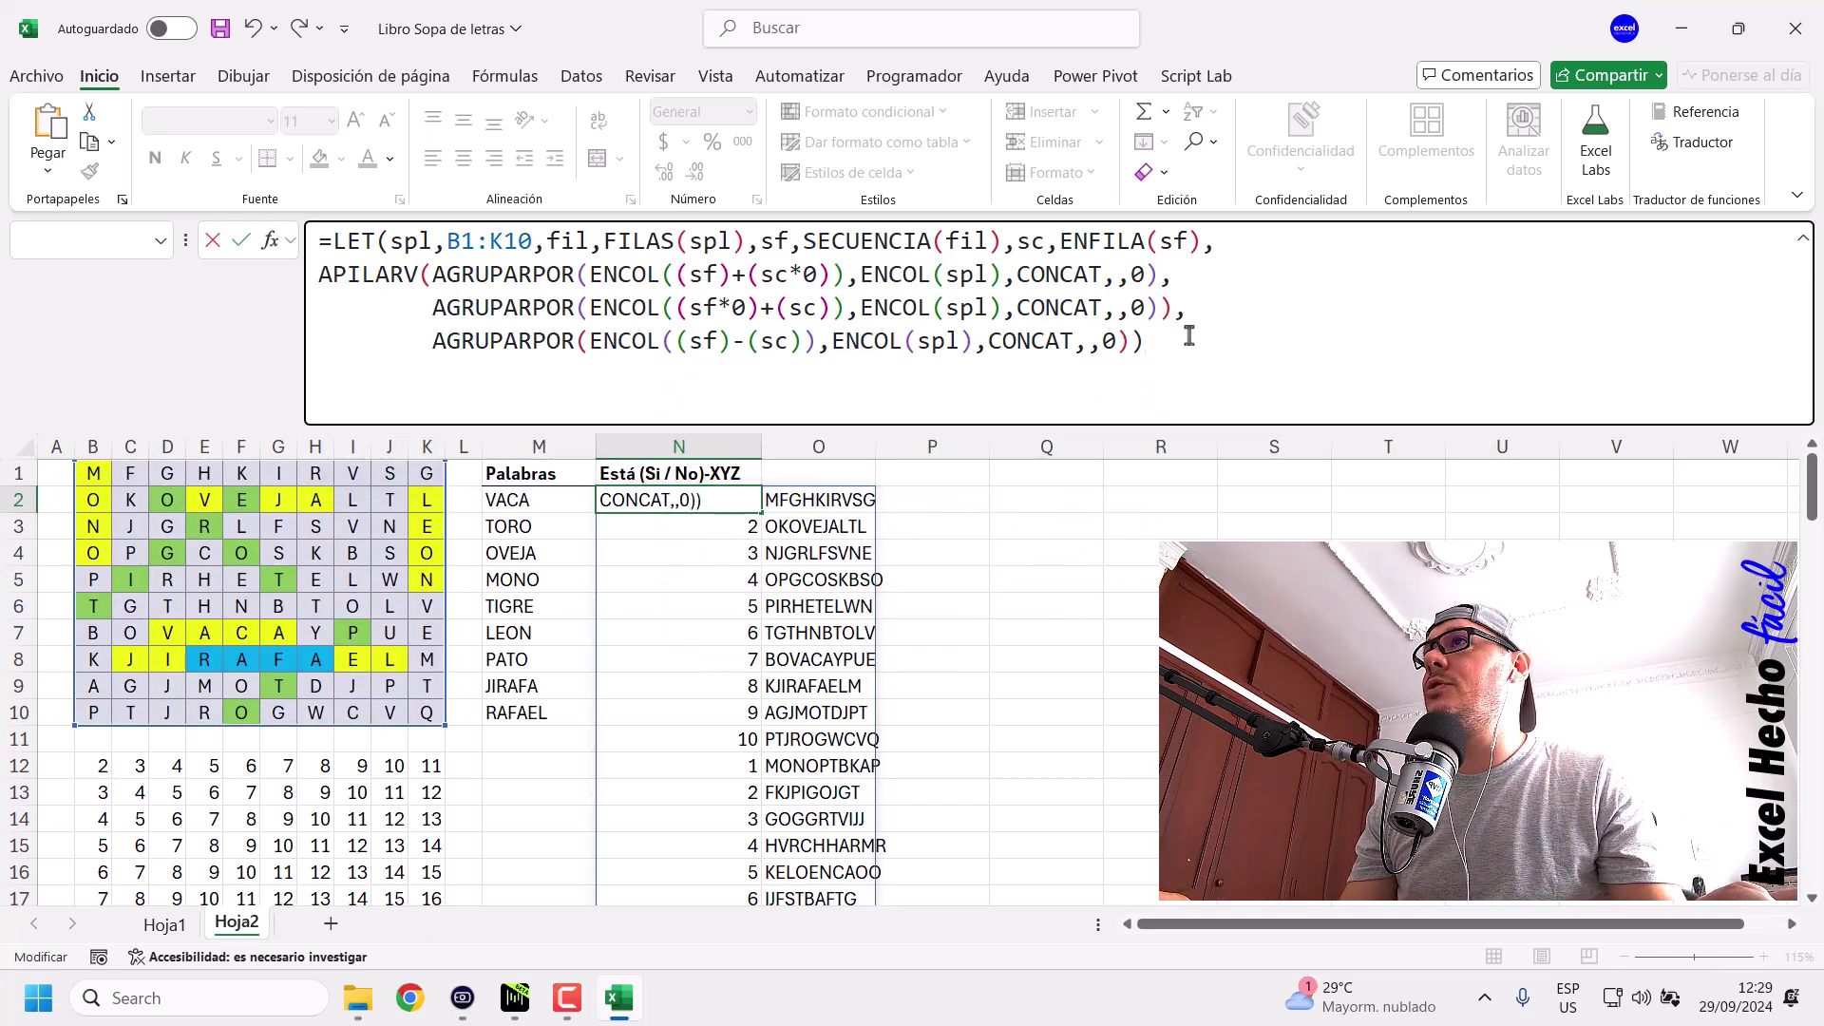
{"action": "key", "text": "BackSpace"}
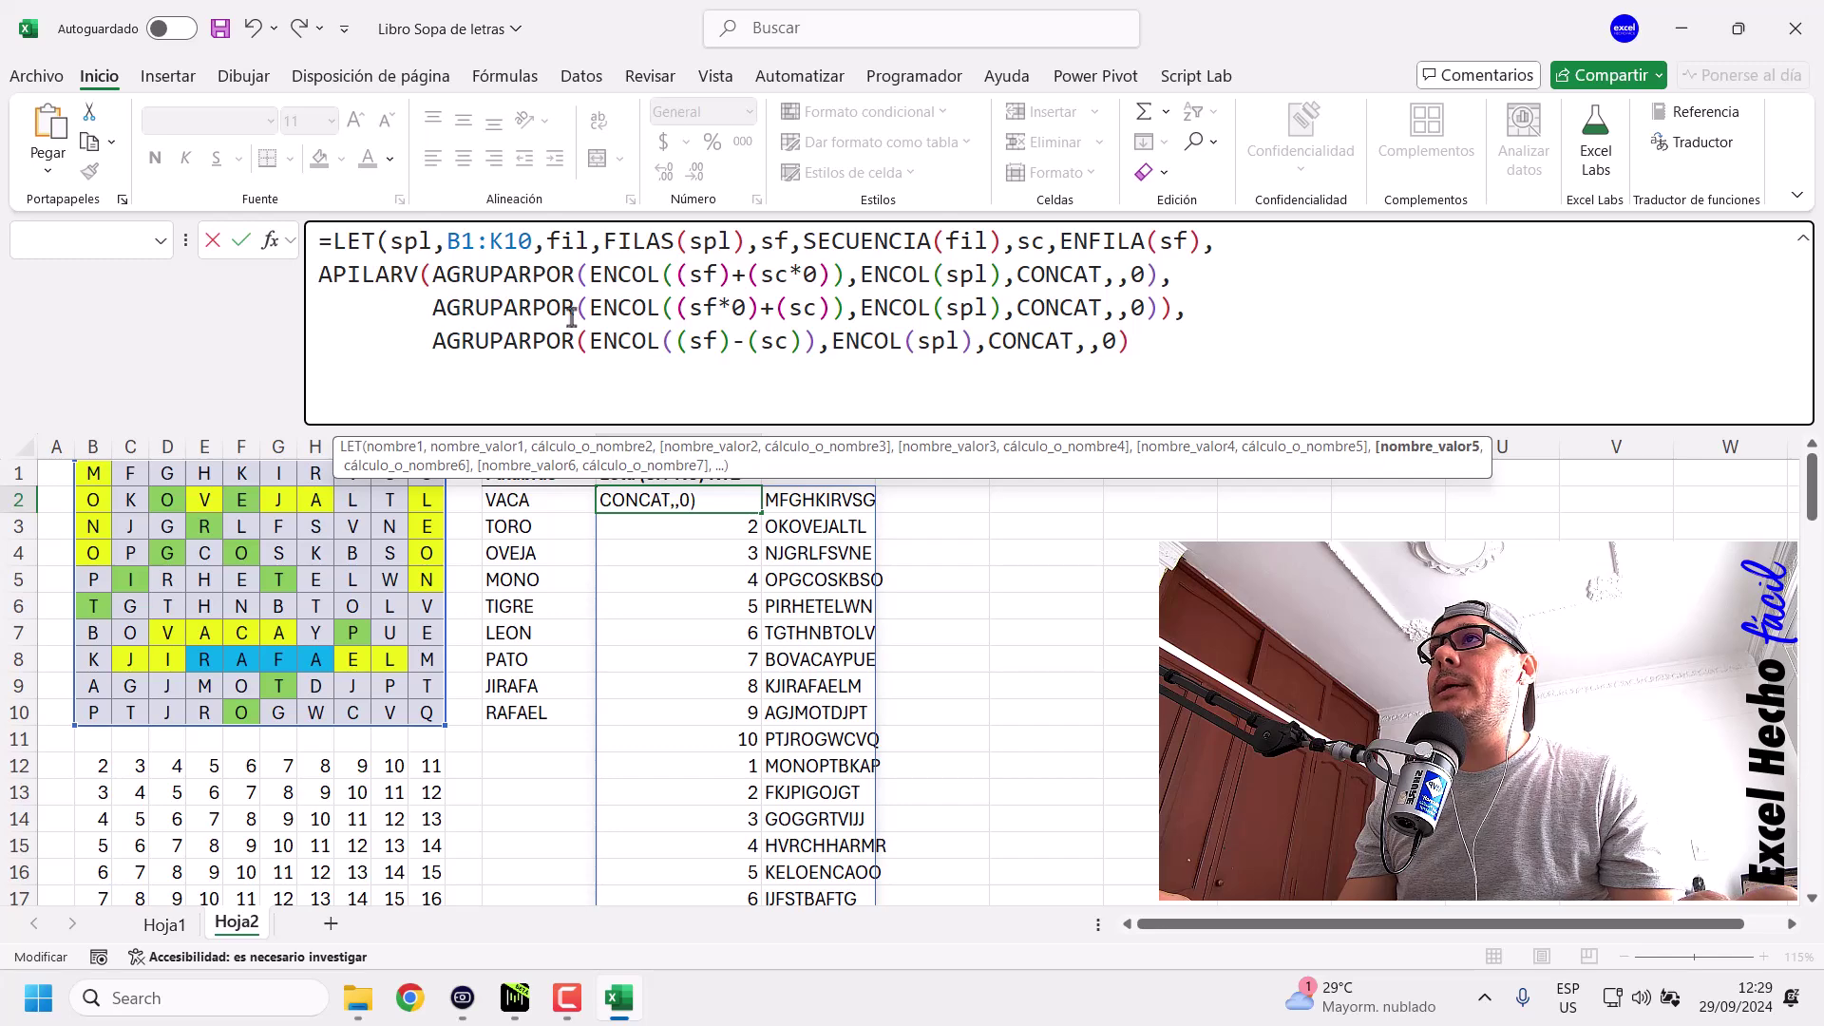
Move APILARV's closing parenthesis from the second AGRUPARPOR to after the third, close LET, and enter the formula in N2.
{"action": "left_click", "coordinate": [1175, 310]}
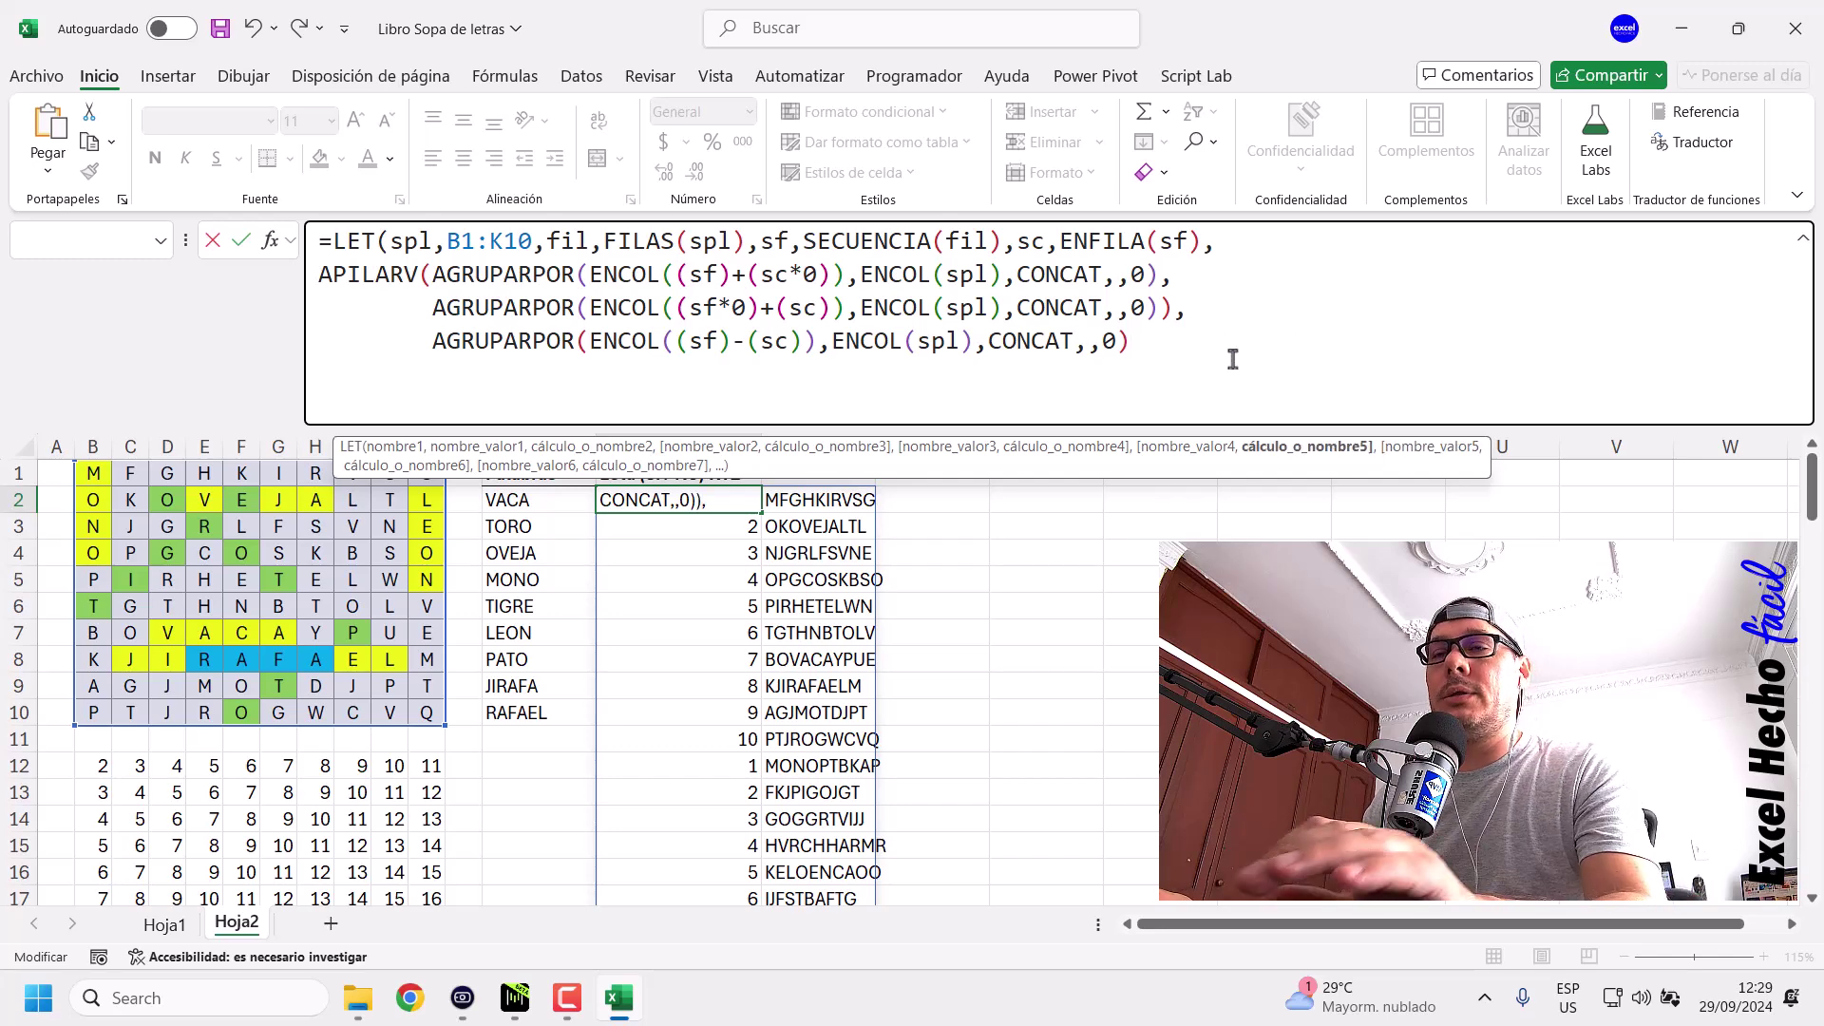
{"action": "type", "text": ","}
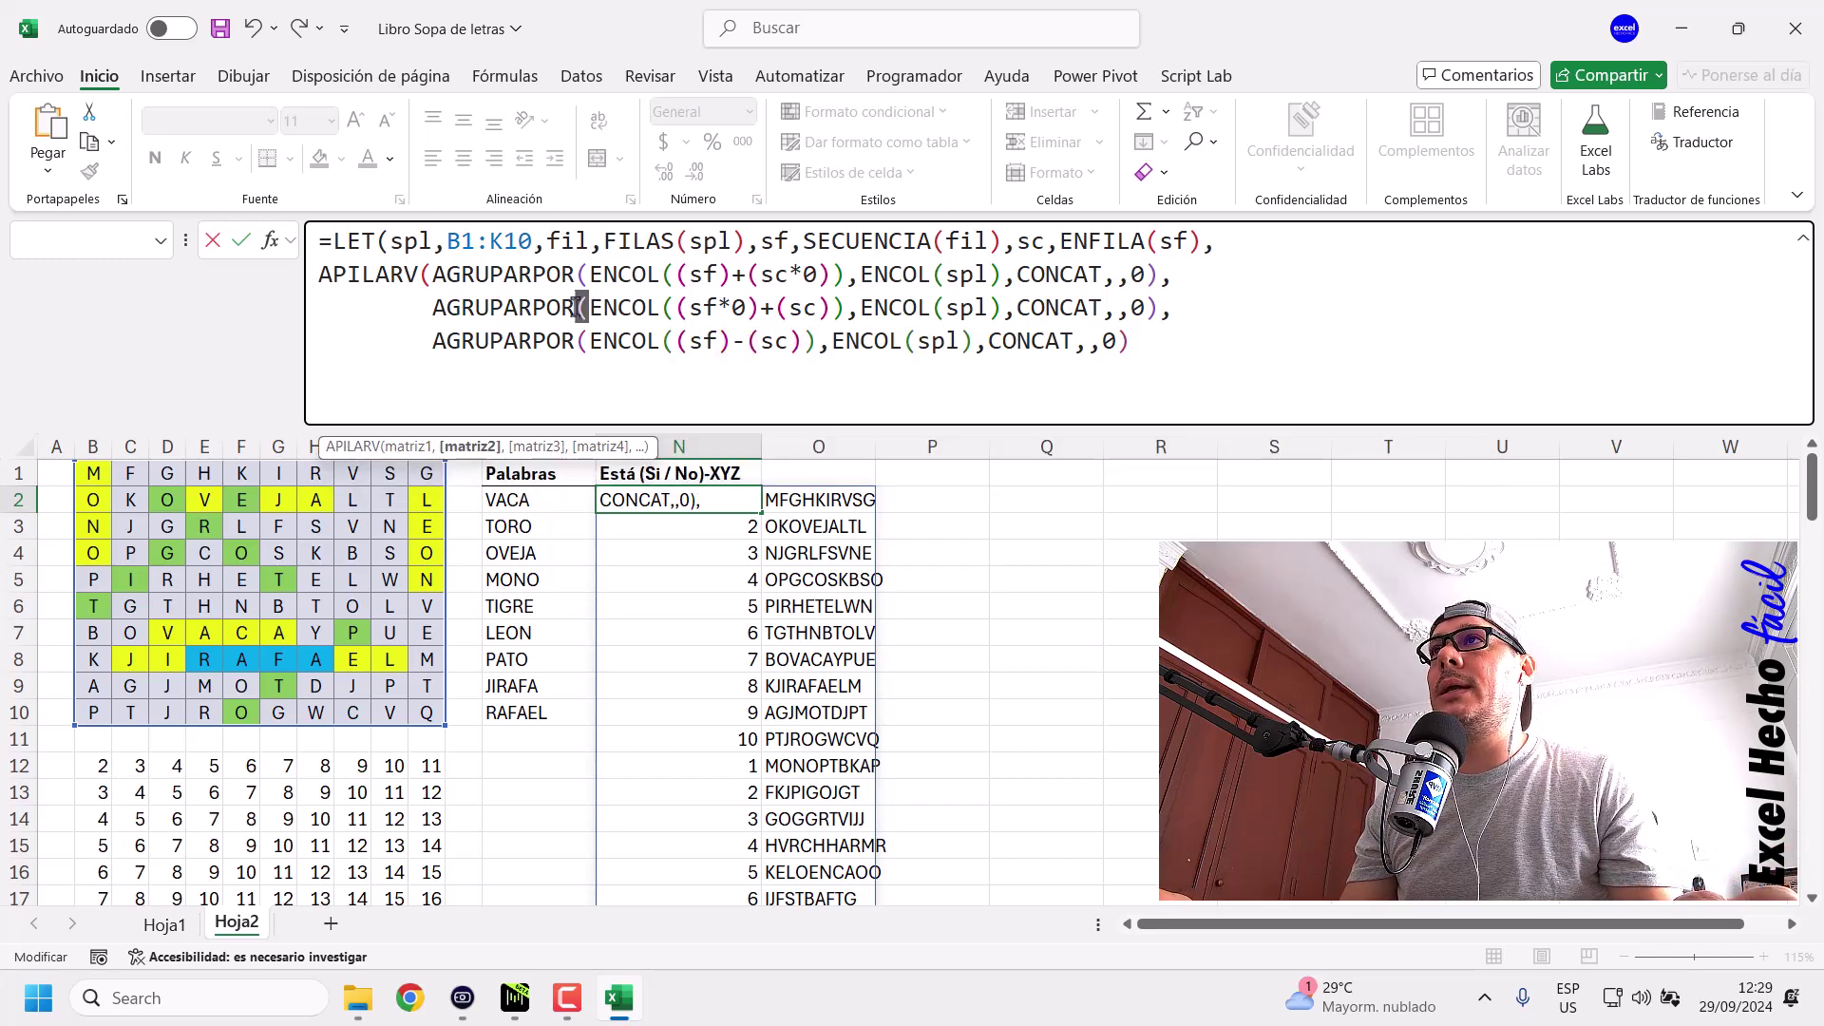
{"action": "left_click", "coordinate": [1147, 359]}
{"action": "type", "text": ")"}
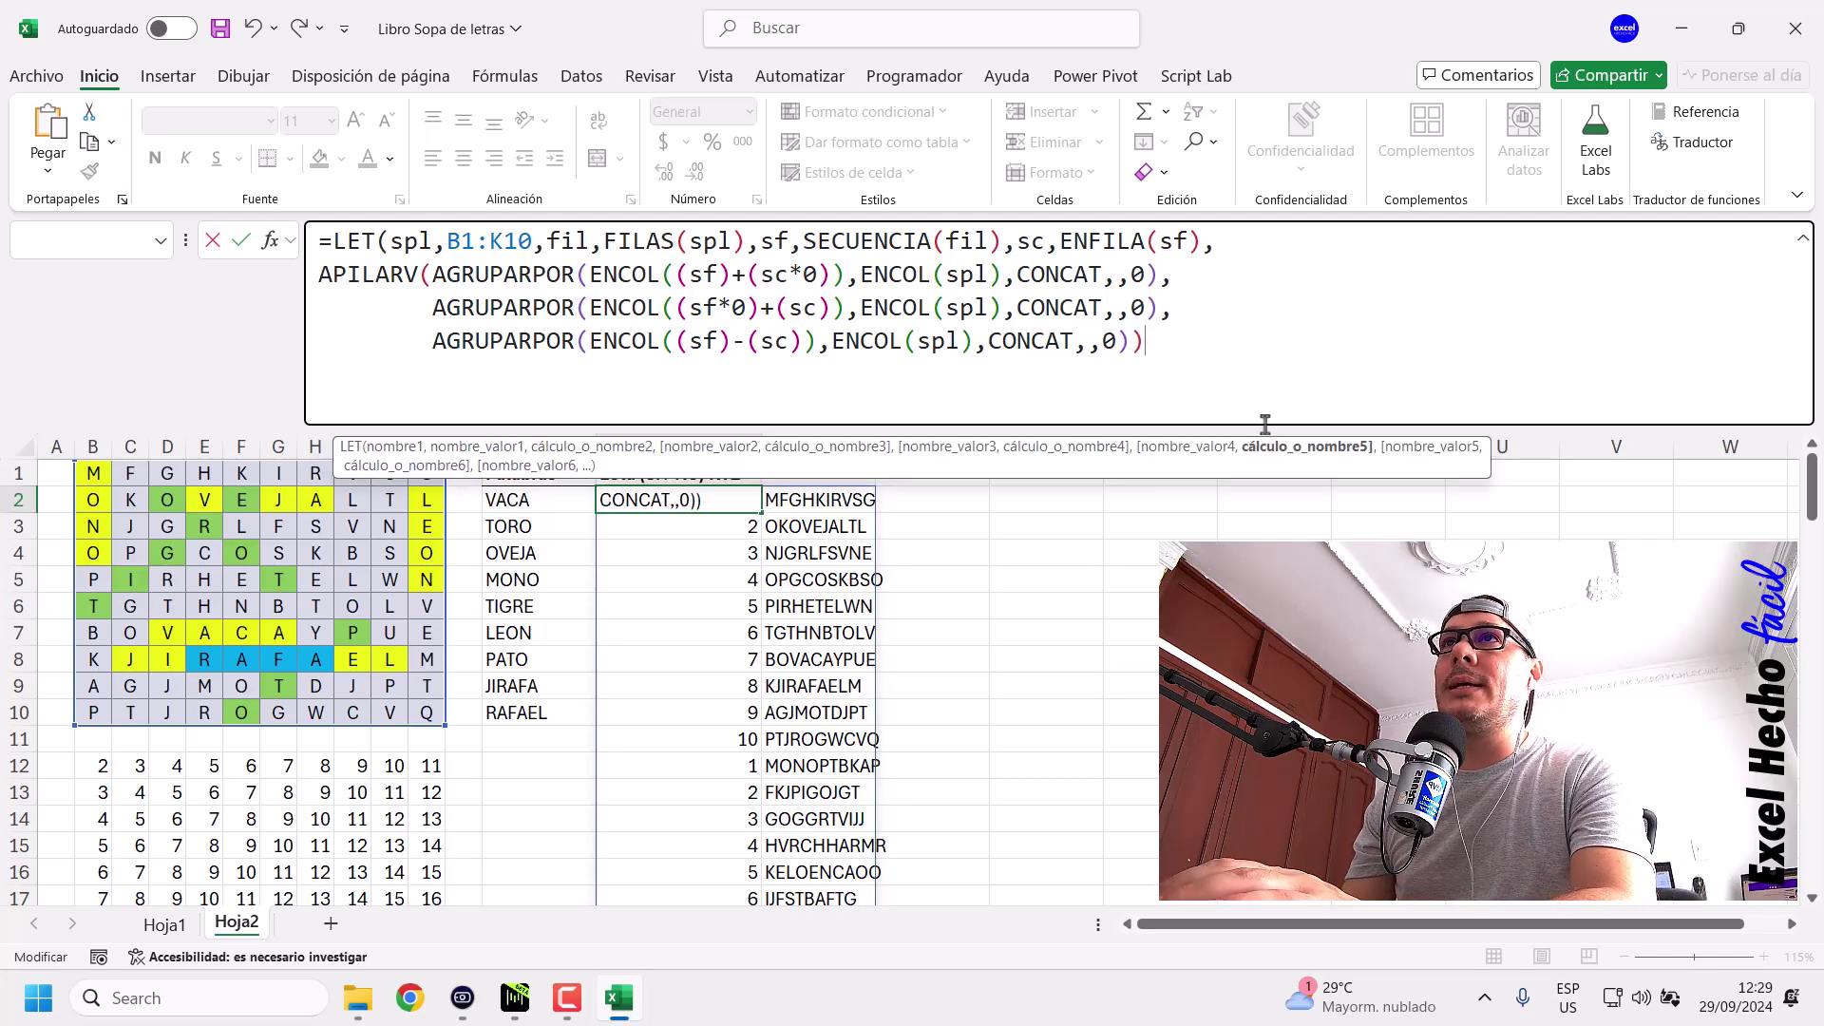
{"action": "type", "text": ")"}
{"action": "key", "text": "ctrl+Return"}
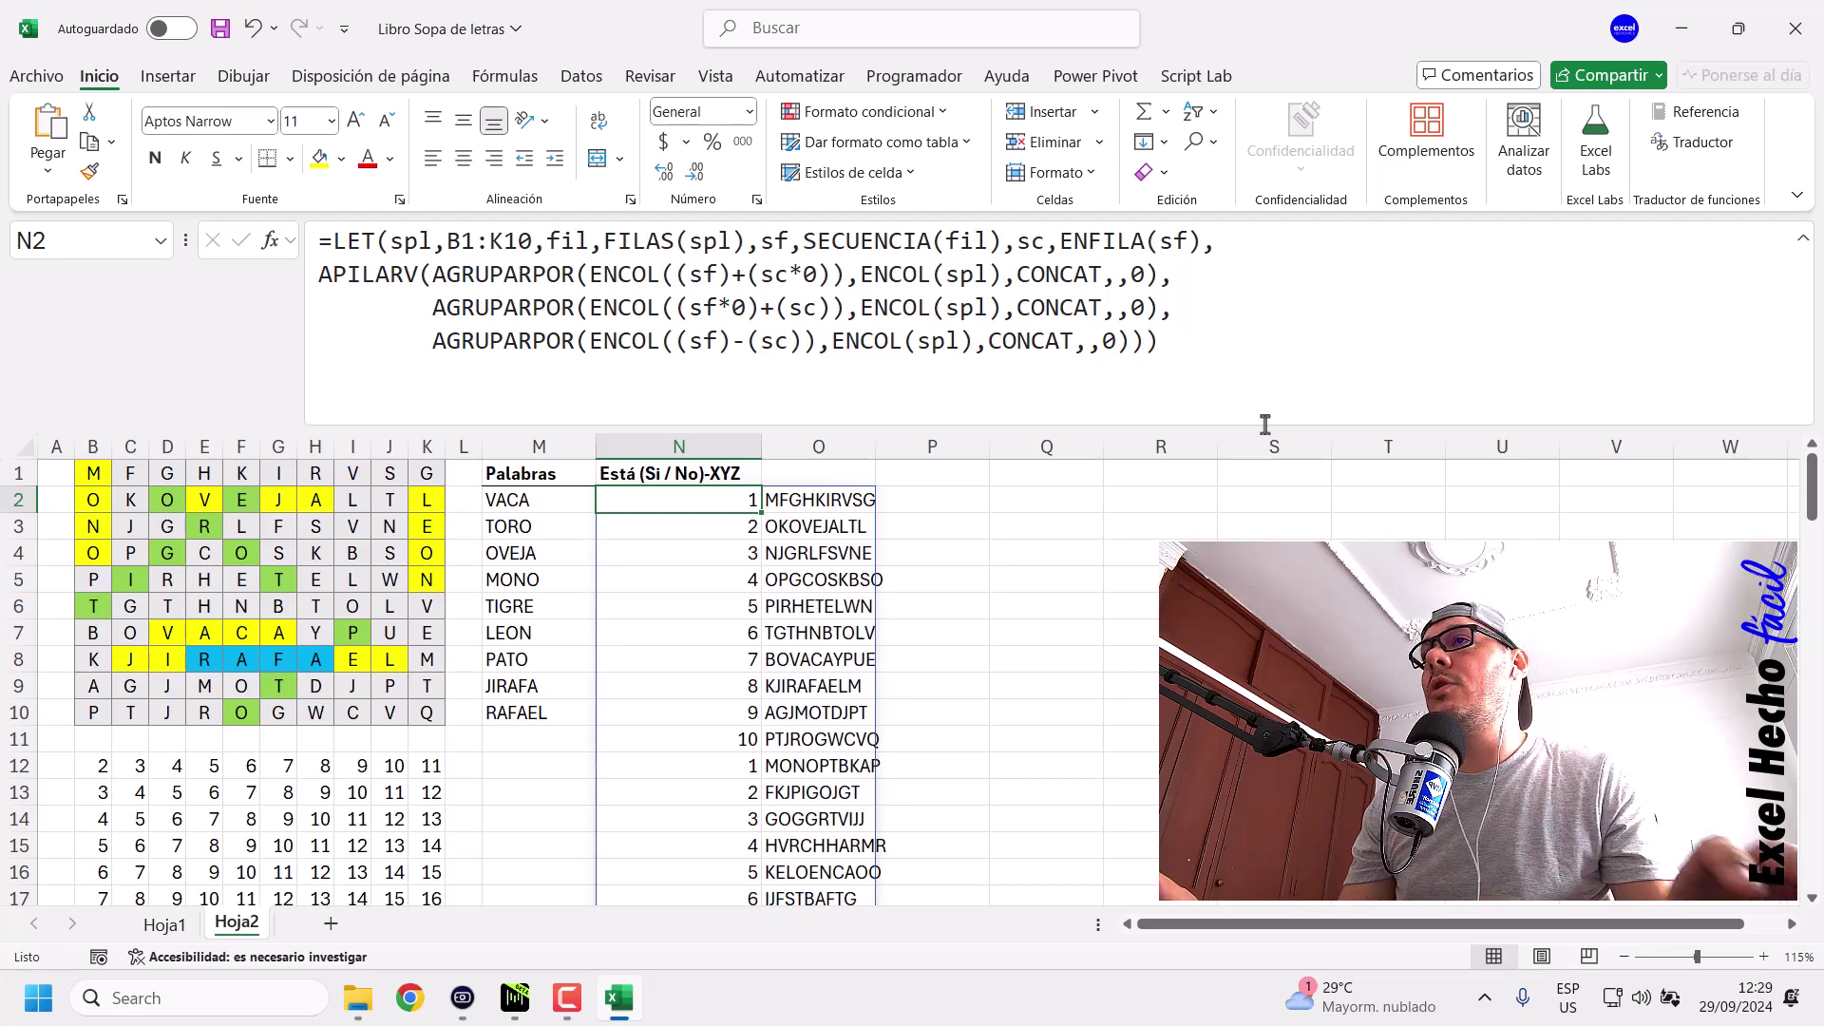
Trace the letter grid's main diagonal by selecting its cells from K10 up to B1.
{"action": "scroll", "coordinate": [781, 720], "scroll_direction": "down", "scroll_amount": 3}
{"action": "scroll", "coordinate": [781, 720], "scroll_direction": "up", "scroll_amount": 3}
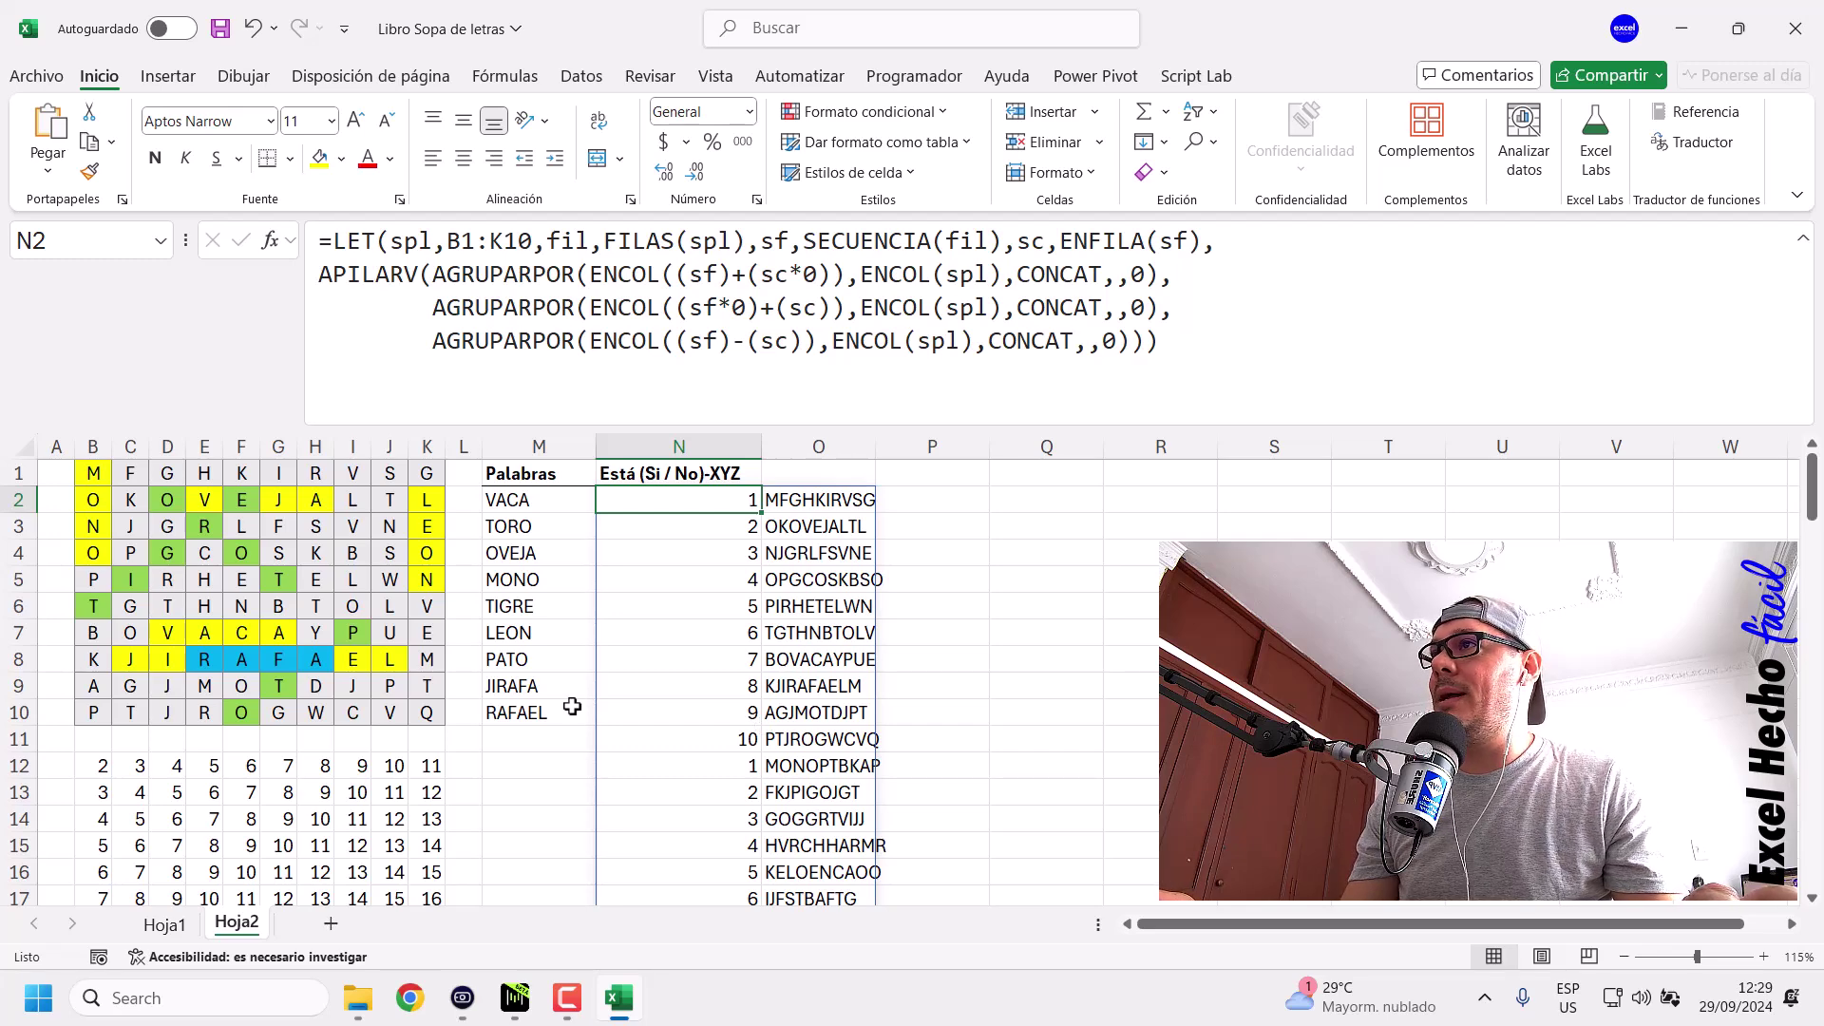
{"action": "left_click", "coordinate": [427, 713]}
{"action": "left_click", "coordinate": [316, 632], "text": "ctrl"}
{"action": "left_click", "coordinate": [279, 606], "text": "ctrl"}
{"action": "left_click", "coordinate": [242, 580], "text": "ctrl"}
{"action": "left_click", "coordinate": [204, 552], "text": "ctrl"}
{"action": "left_click", "coordinate": [167, 526], "text": "ctrl"}
{"action": "left_click", "coordinate": [121, 500], "text": "ctrl"}
{"action": "left_click", "coordinate": [93, 474], "text": "ctrl"}
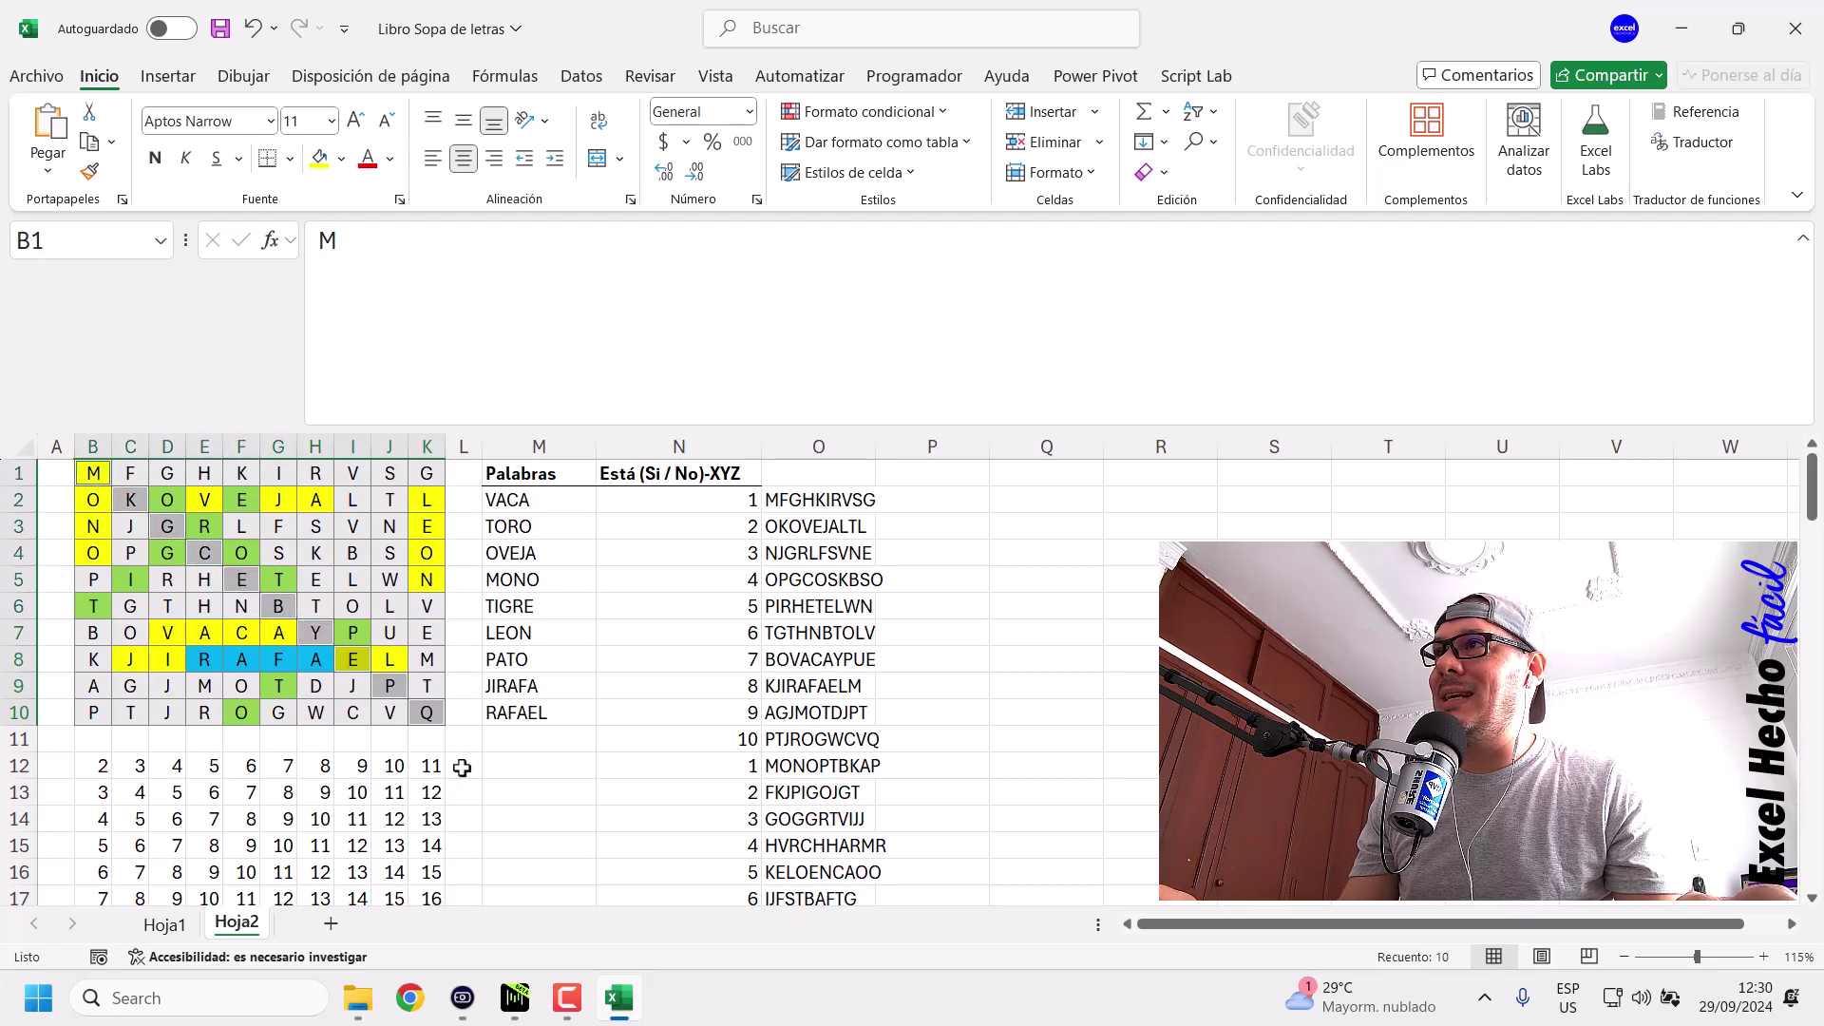
Add the end letters of the diagonals running from B2 to J10 and from B3 to I10 to the selection.
{"action": "left_click", "coordinate": [96, 504], "text": "ctrl"}
{"action": "left_click", "coordinate": [130, 525], "text": "ctrl"}
{"action": "left_click", "coordinate": [352, 688], "text": "ctrl"}
{"action": "left_click", "coordinate": [382, 709], "text": "ctrl"}
{"action": "left_click", "coordinate": [89, 526], "text": "ctrl"}
{"action": "left_click", "coordinate": [131, 552], "text": "ctrl"}
{"action": "left_click", "coordinate": [316, 686], "text": "ctrl"}
{"action": "left_click", "coordinate": [350, 712], "text": "ctrl"}
Add the end letters of the diagonals running from B4 to H10 and from B5 to G10 to the selection.
{"action": "left_click", "coordinate": [316, 712], "text": "ctrl"}
{"action": "left_click", "coordinate": [278, 686], "text": "ctrl"}
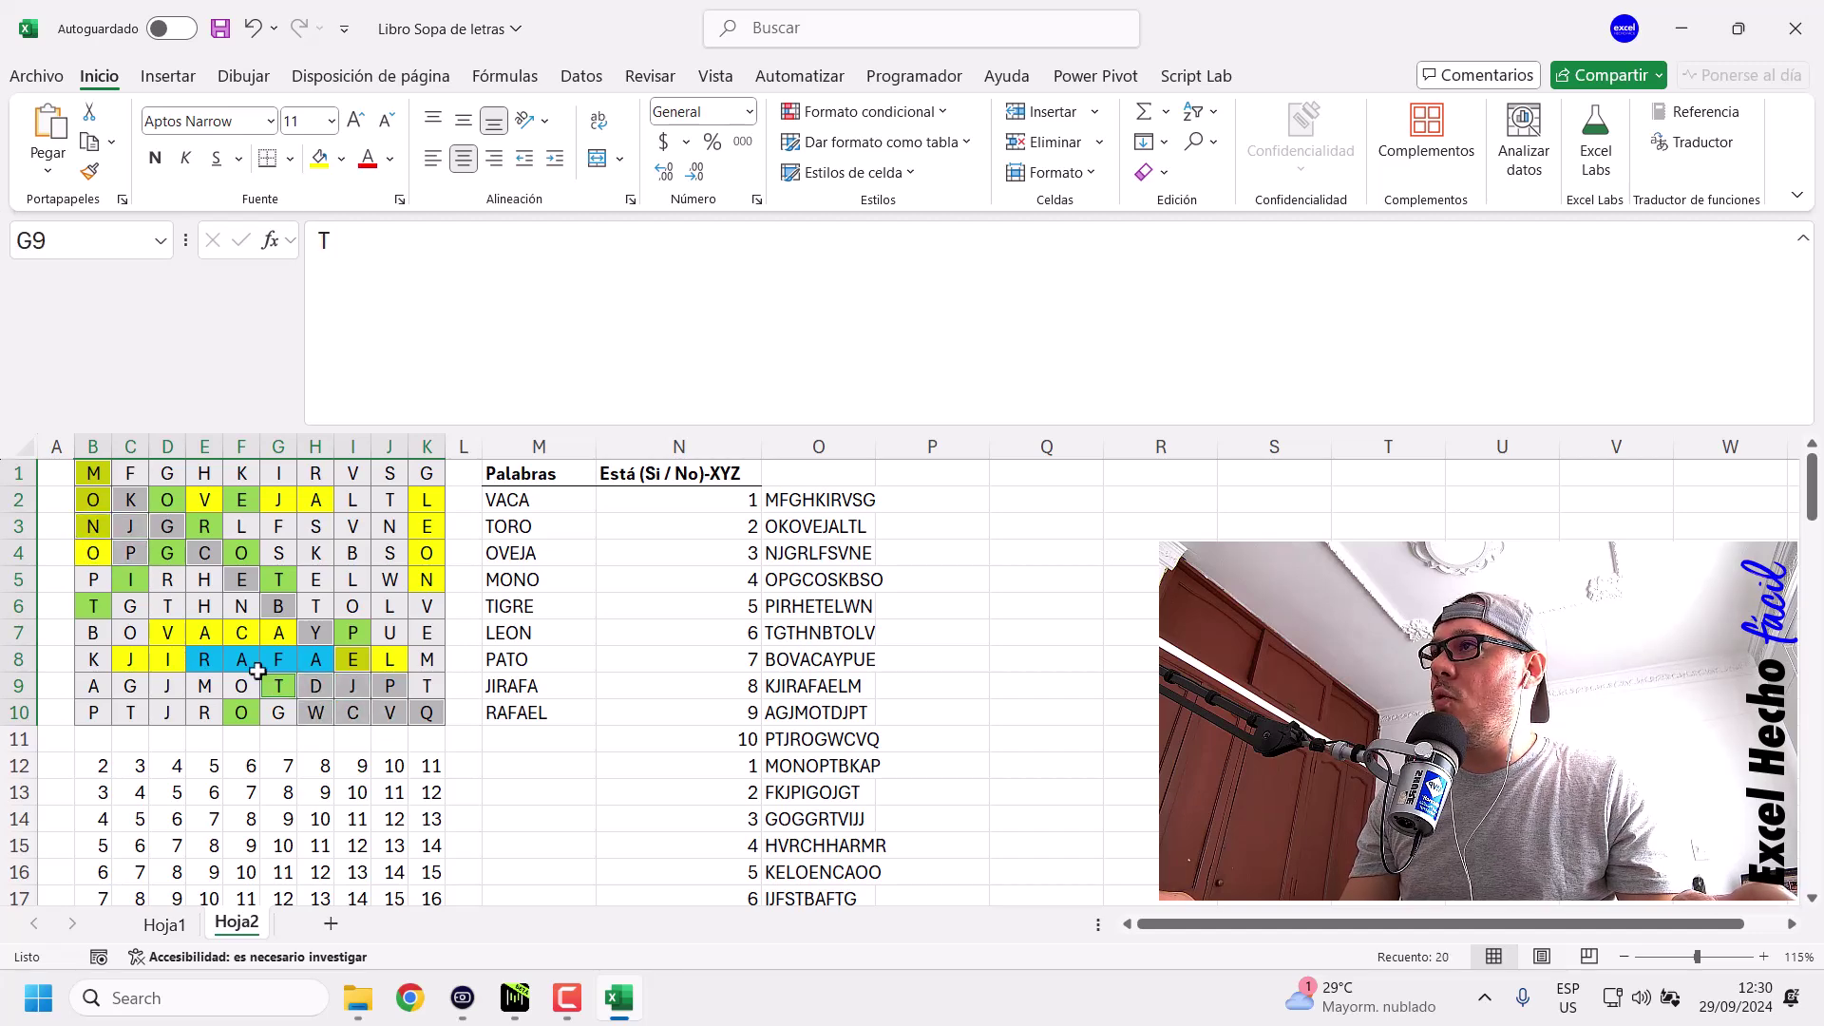
{"action": "left_click", "coordinate": [93, 553], "text": "ctrl"}
{"action": "left_click", "coordinate": [130, 579], "text": "ctrl"}
{"action": "left_click", "coordinate": [93, 580], "text": "ctrl"}
{"action": "left_click", "coordinate": [130, 606], "text": "ctrl"}
{"action": "left_click", "coordinate": [241, 686], "text": "ctrl"}
{"action": "left_click", "coordinate": [276, 712], "text": "ctrl"}
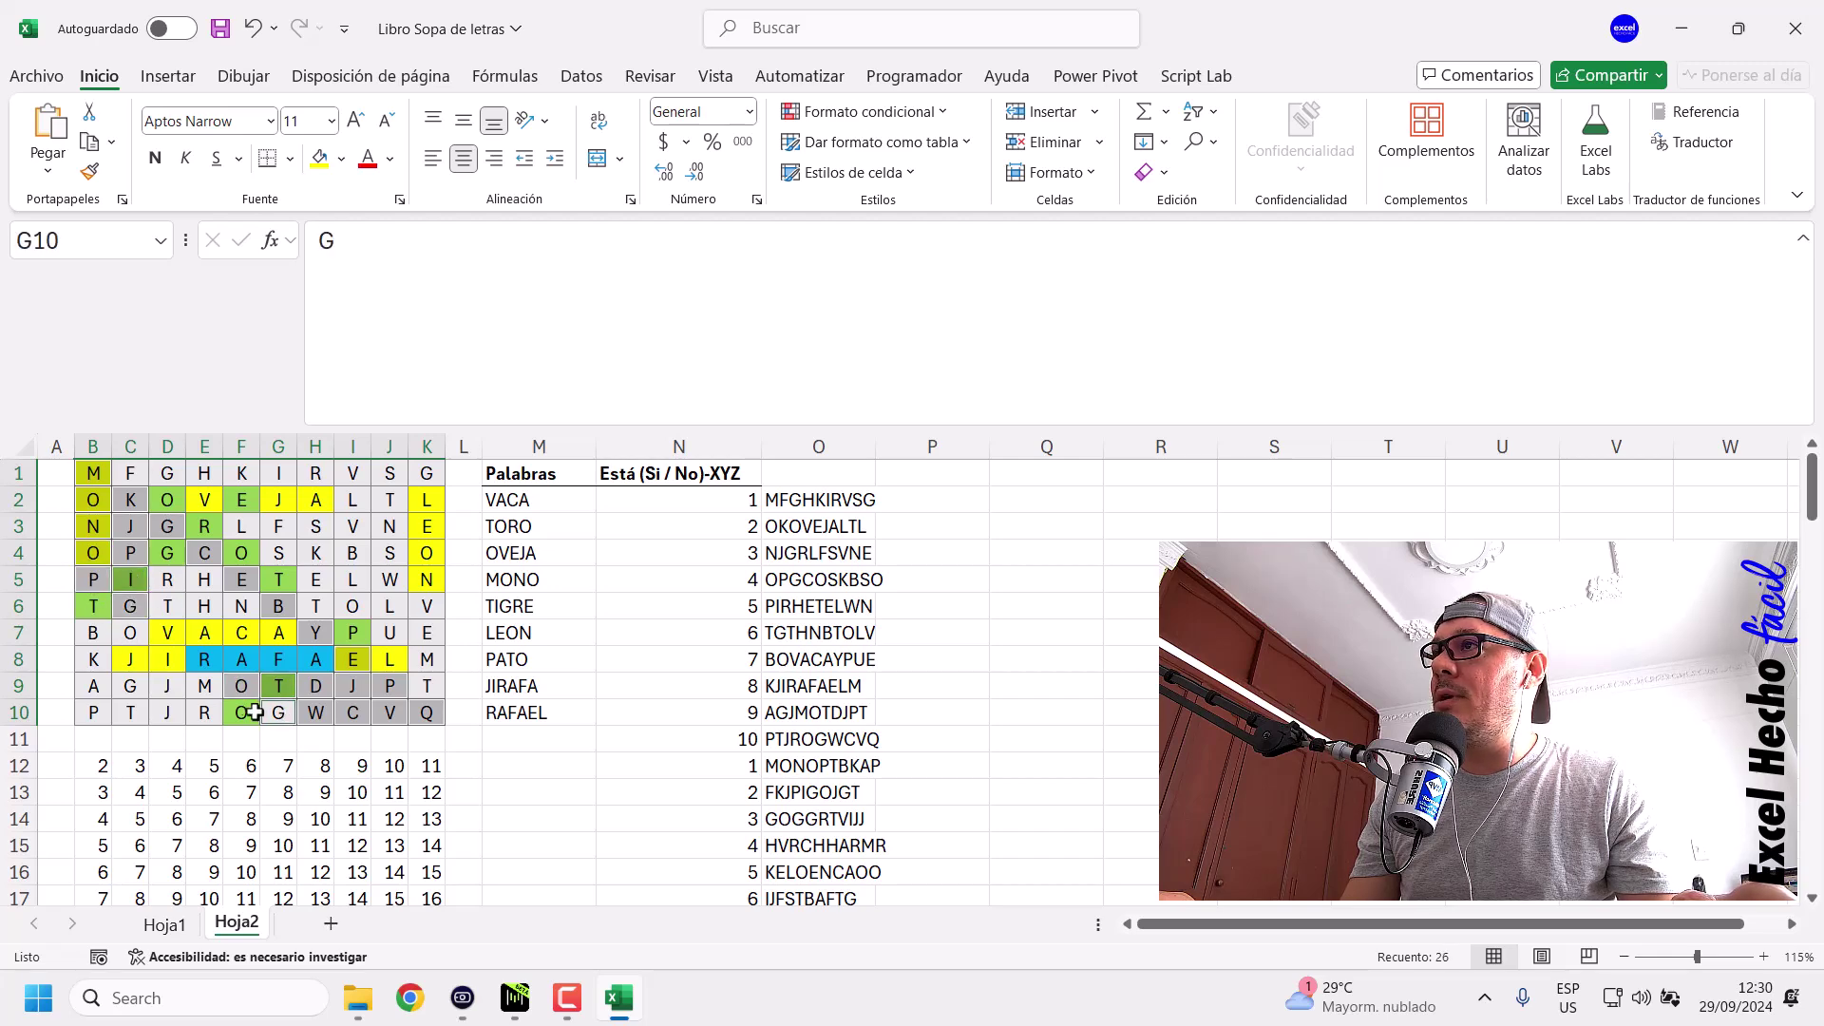
Trace the diagonals running from B6 to F10 and from B7 to E10 in the letter grid.
{"action": "left_click", "coordinate": [243, 713], "text": "ctrl"}
{"action": "left_click", "coordinate": [204, 686], "text": "ctrl"}
{"action": "left_click", "coordinate": [127, 633], "text": "ctrl"}
{"action": "left_click", "coordinate": [94, 606], "text": "ctrl"}
{"action": "left_click", "coordinate": [93, 633], "text": "ctrl"}
{"action": "left_click", "coordinate": [131, 660], "text": "ctrl"}
{"action": "left_click", "coordinate": [163, 685], "text": "ctrl"}
{"action": "left_click", "coordinate": [205, 713], "text": "ctrl"}
Trace the short corner diagonals from B8 to D10 and from B9 to C10, and clear the multiple selection.
{"action": "left_click", "coordinate": [167, 712], "text": "ctrl"}
{"action": "left_click", "coordinate": [93, 660], "text": "ctrl"}
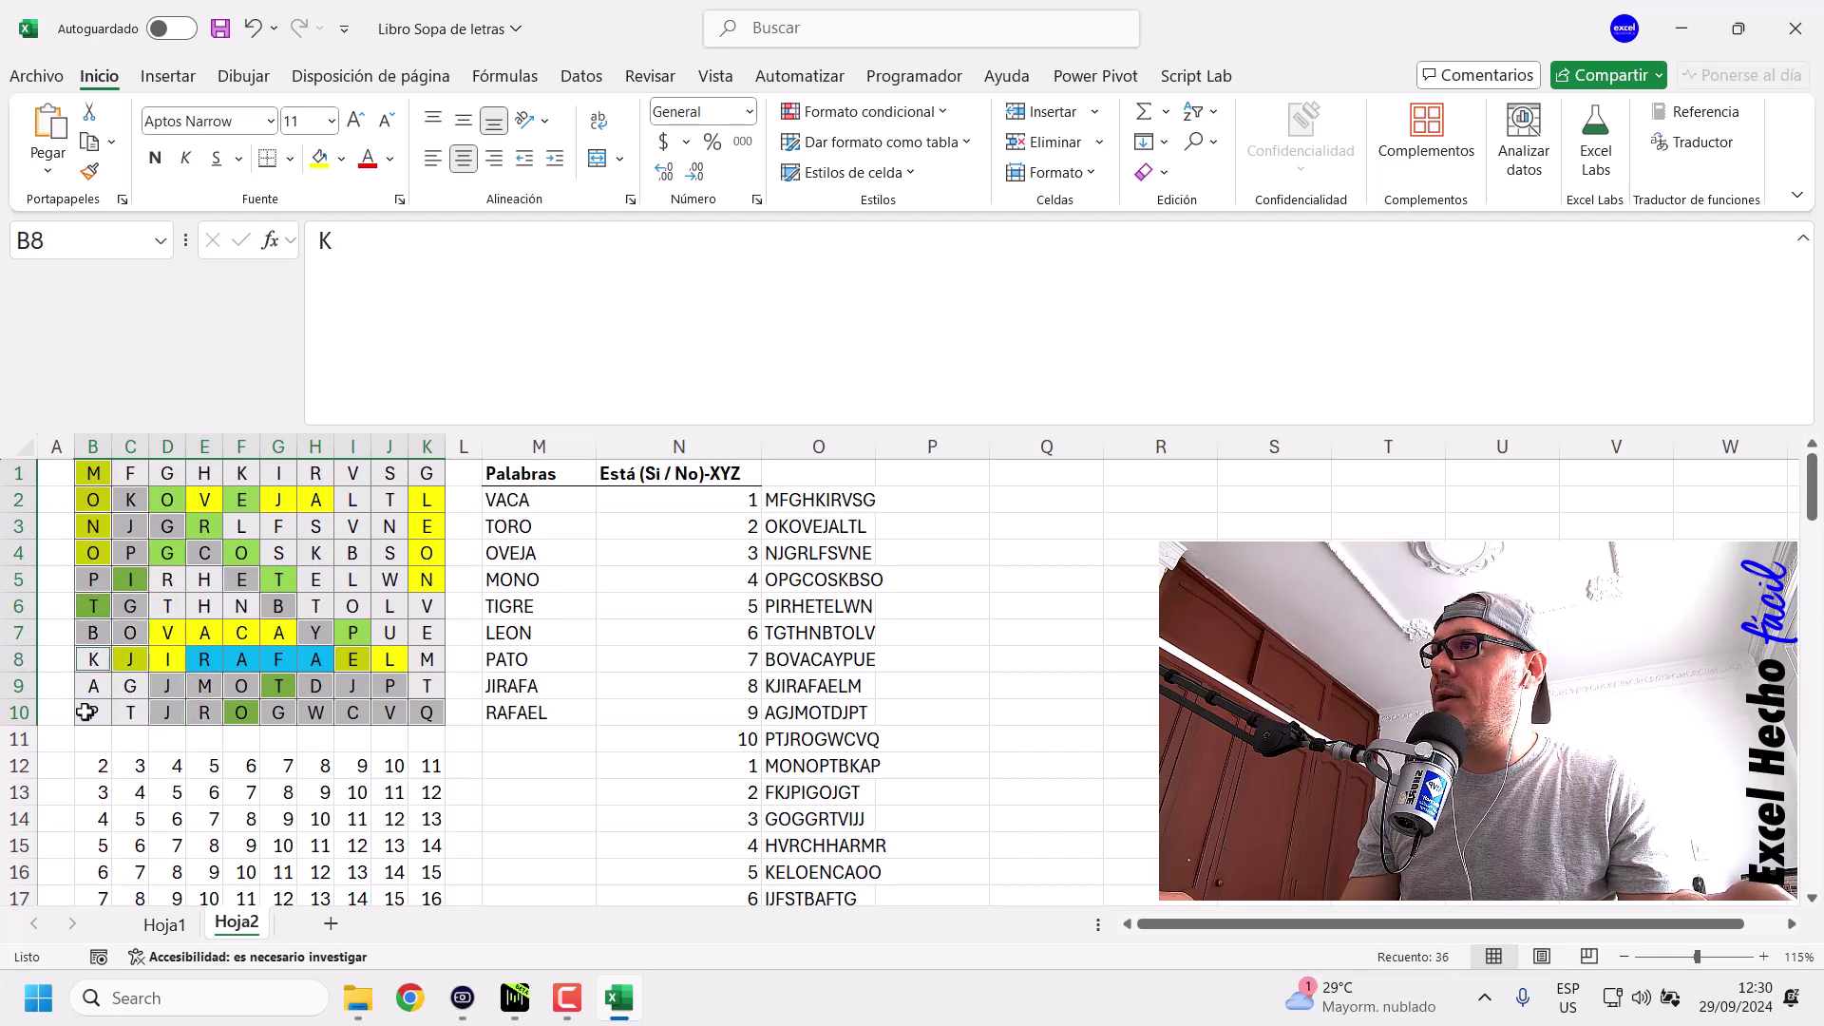
{"action": "left_click", "coordinate": [90, 686], "text": "ctrl"}
{"action": "left_click", "coordinate": [122, 712], "text": "ctrl"}
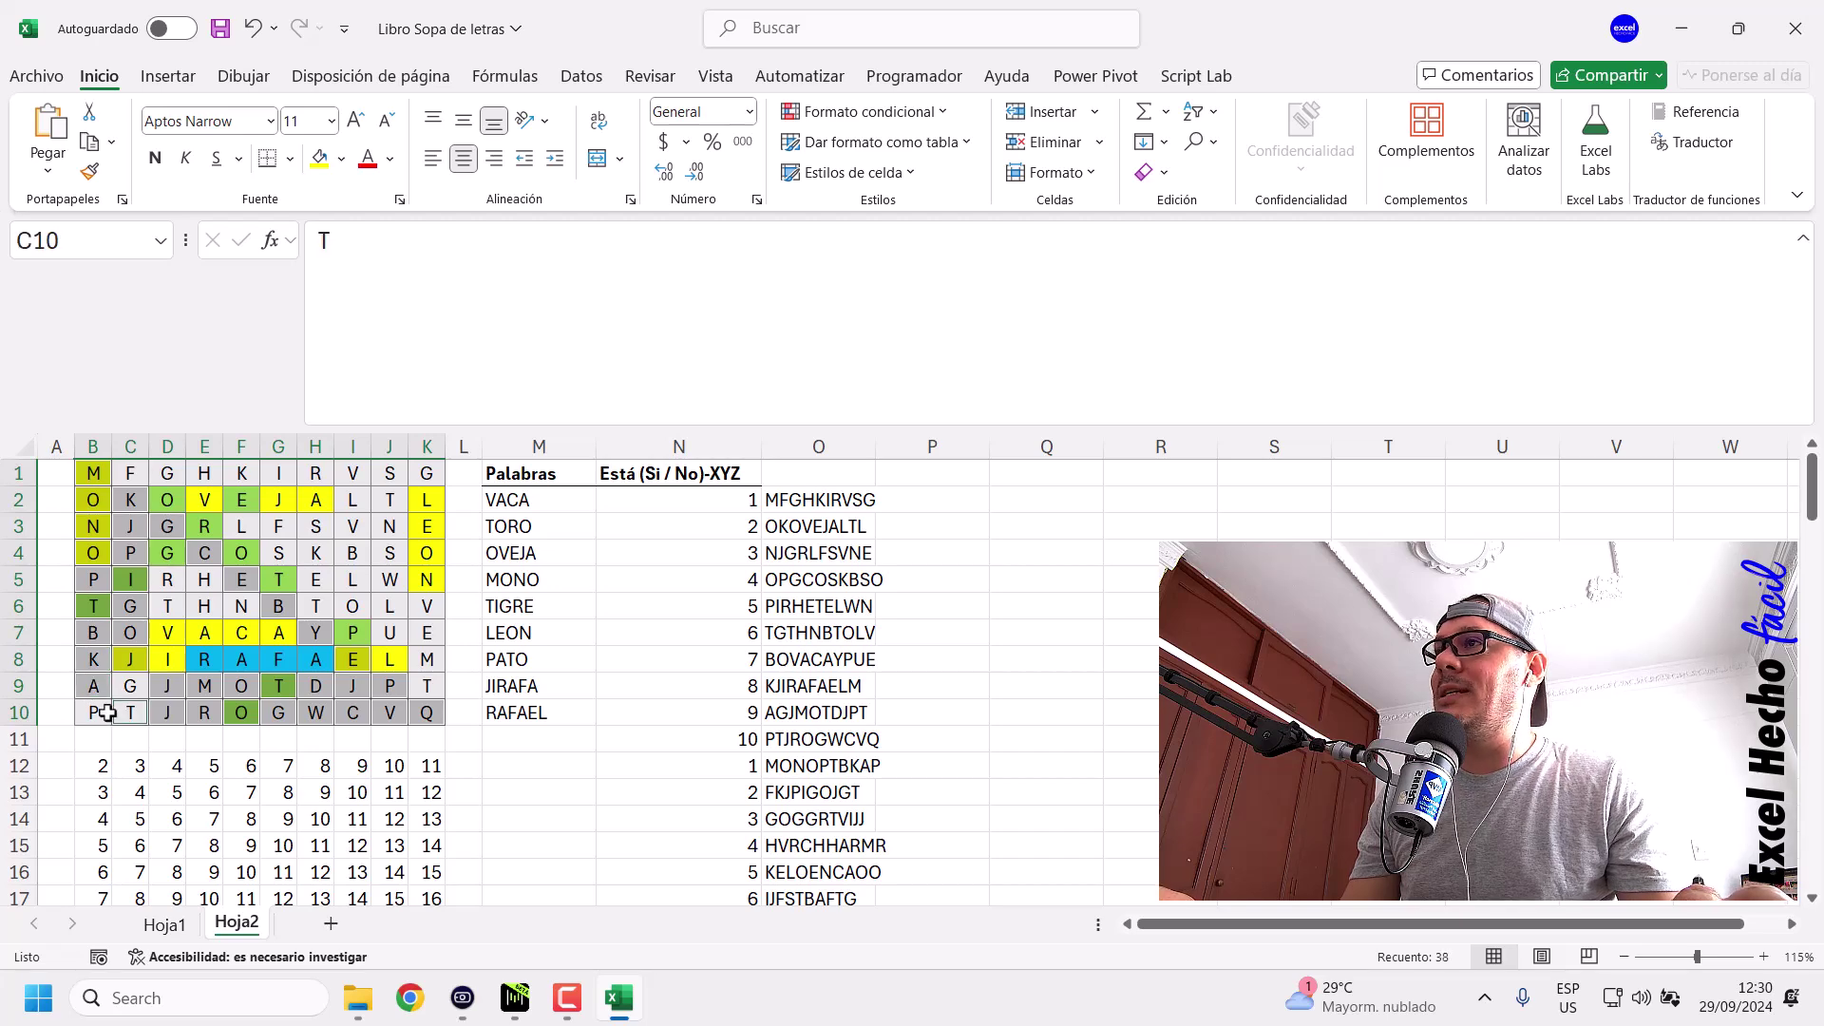
{"action": "left_click", "coordinate": [167, 632]}
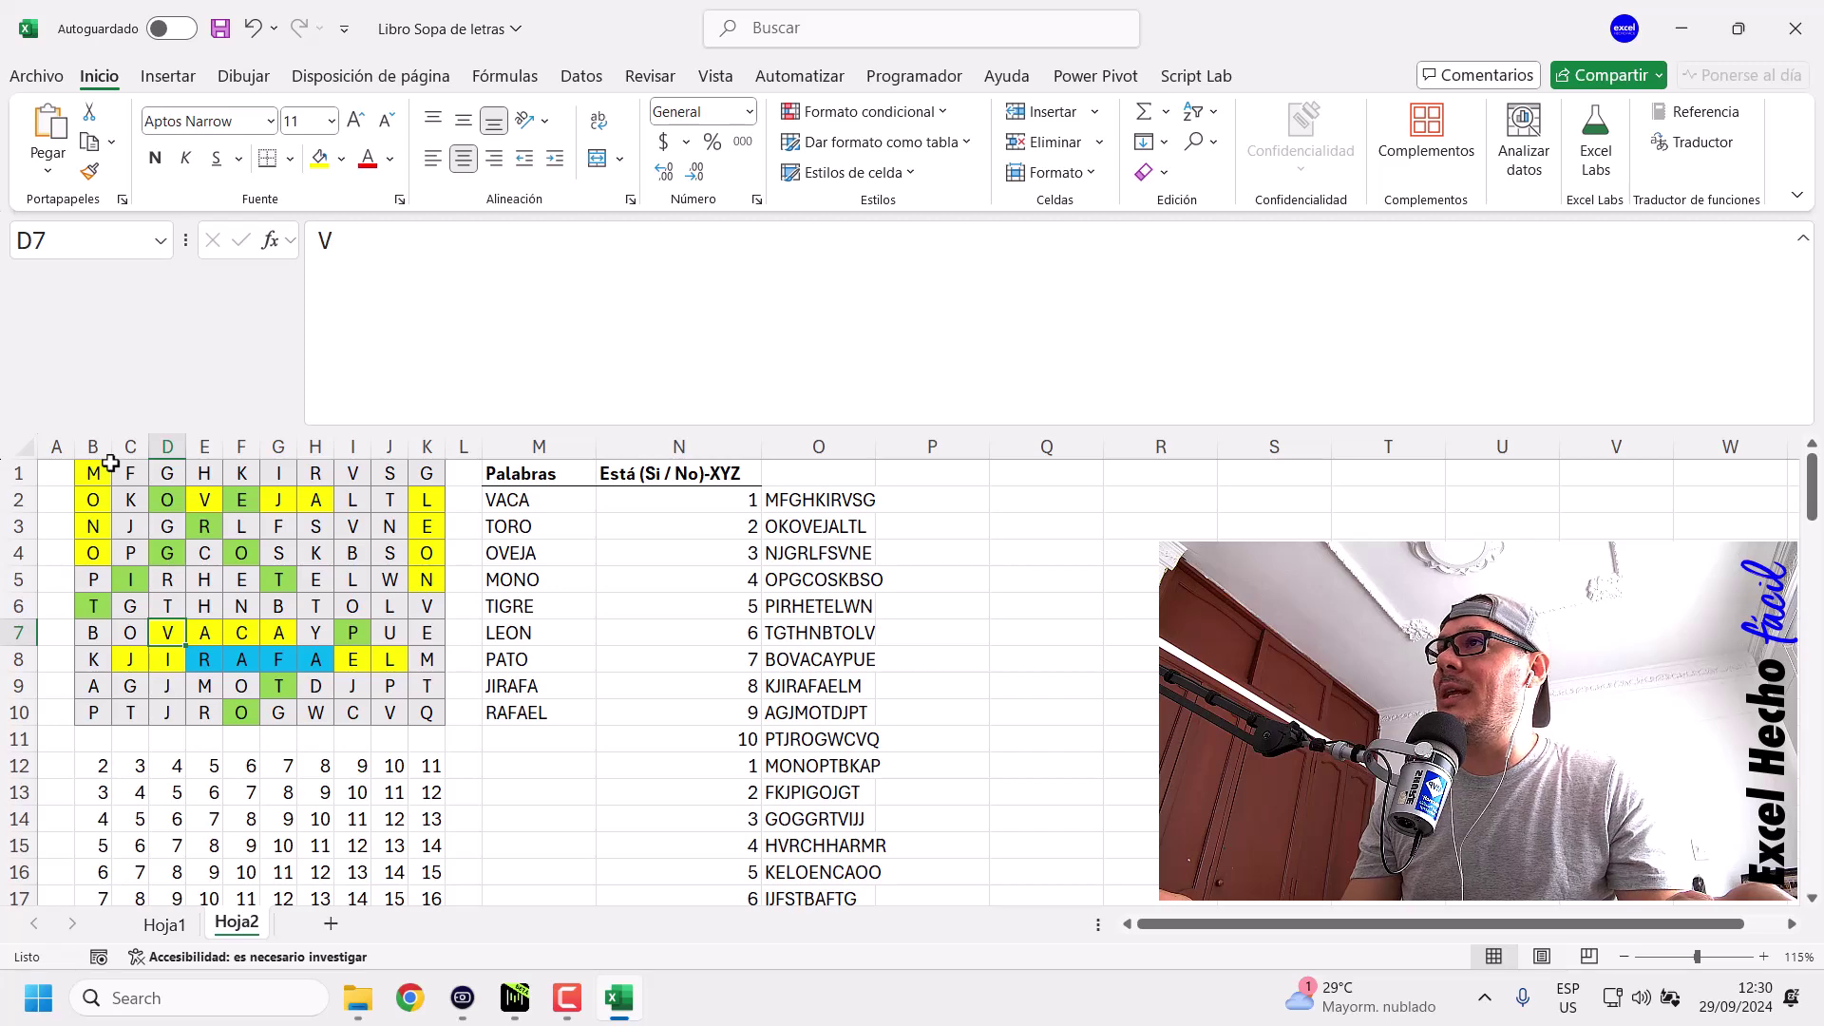
Compare the stacked diagonal strings in O22:O40 with the letter grid, starting from its corner cell K1.
{"action": "scroll", "coordinate": [953, 787], "scroll_direction": "down", "scroll_amount": 4}
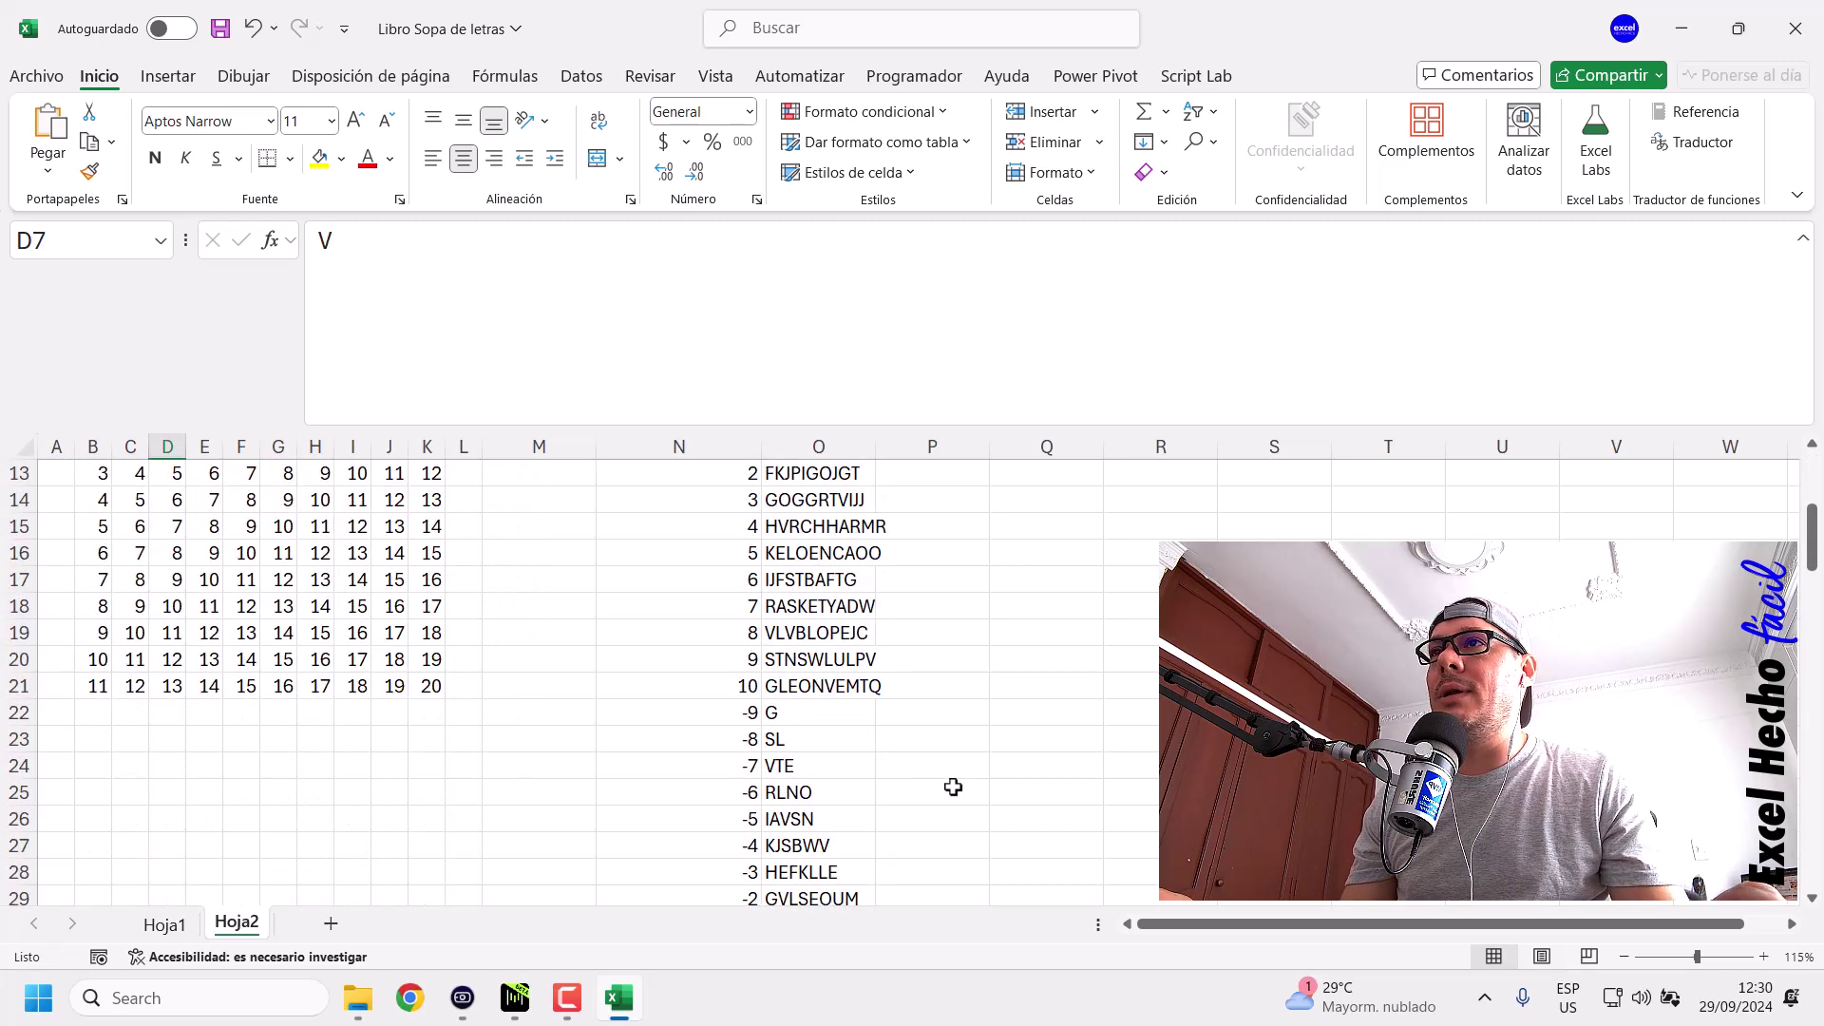
{"action": "scroll", "coordinate": [953, 786], "scroll_direction": "down", "scroll_amount": 2}
{"action": "scroll", "coordinate": [953, 787], "scroll_direction": "up", "scroll_amount": 6}
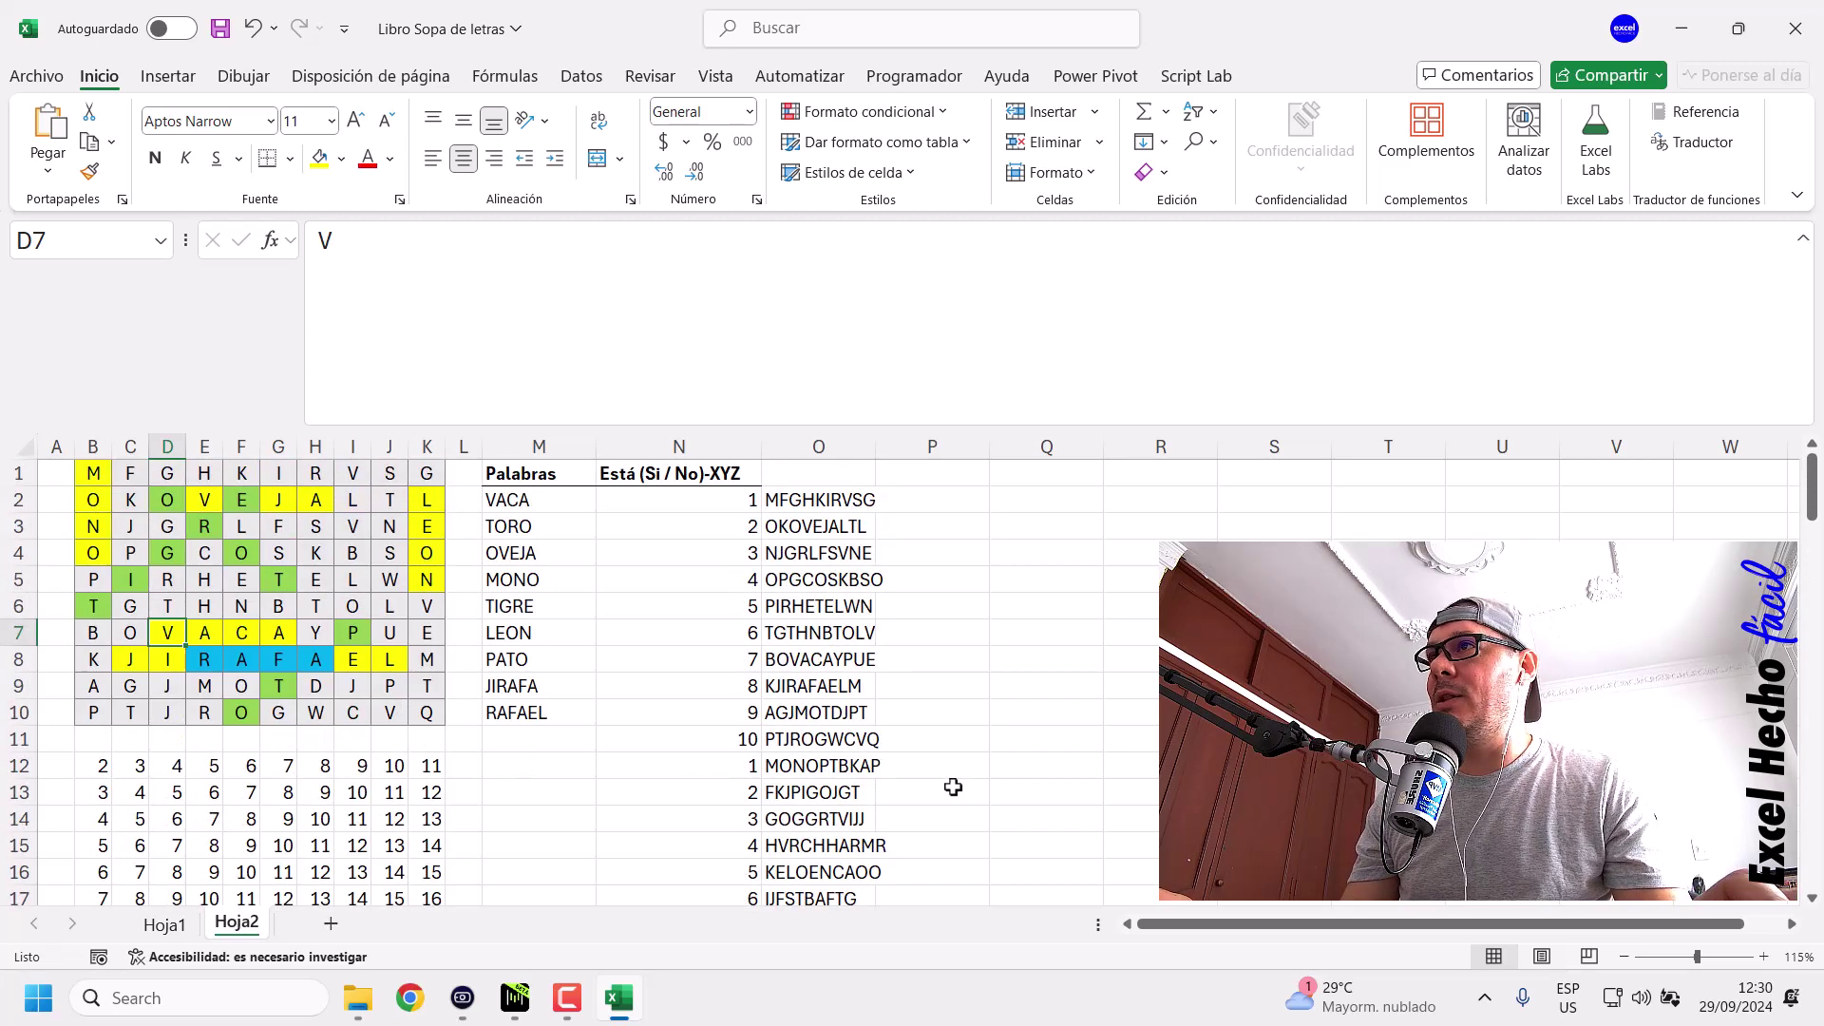
{"action": "left_click", "coordinate": [420, 475]}
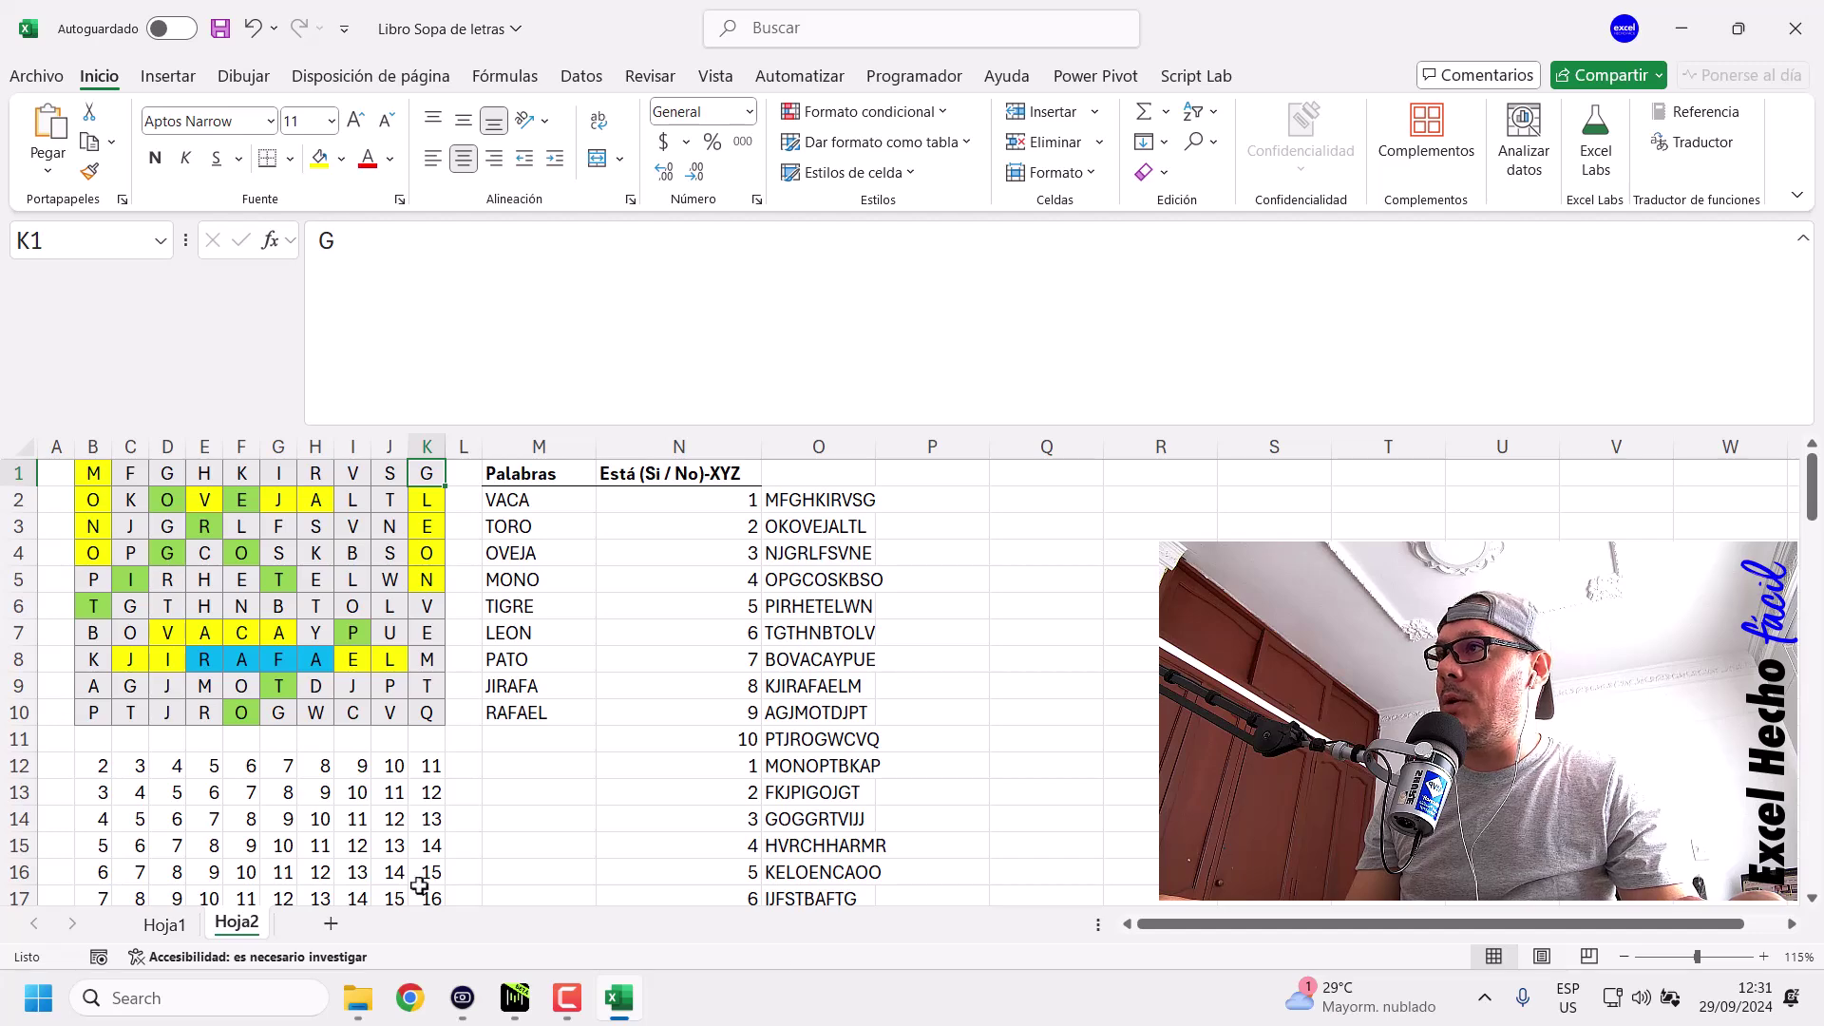
{"action": "scroll", "coordinate": [902, 831], "scroll_direction": "down", "scroll_amount": 4}
{"action": "left_click", "coordinate": [786, 719]}
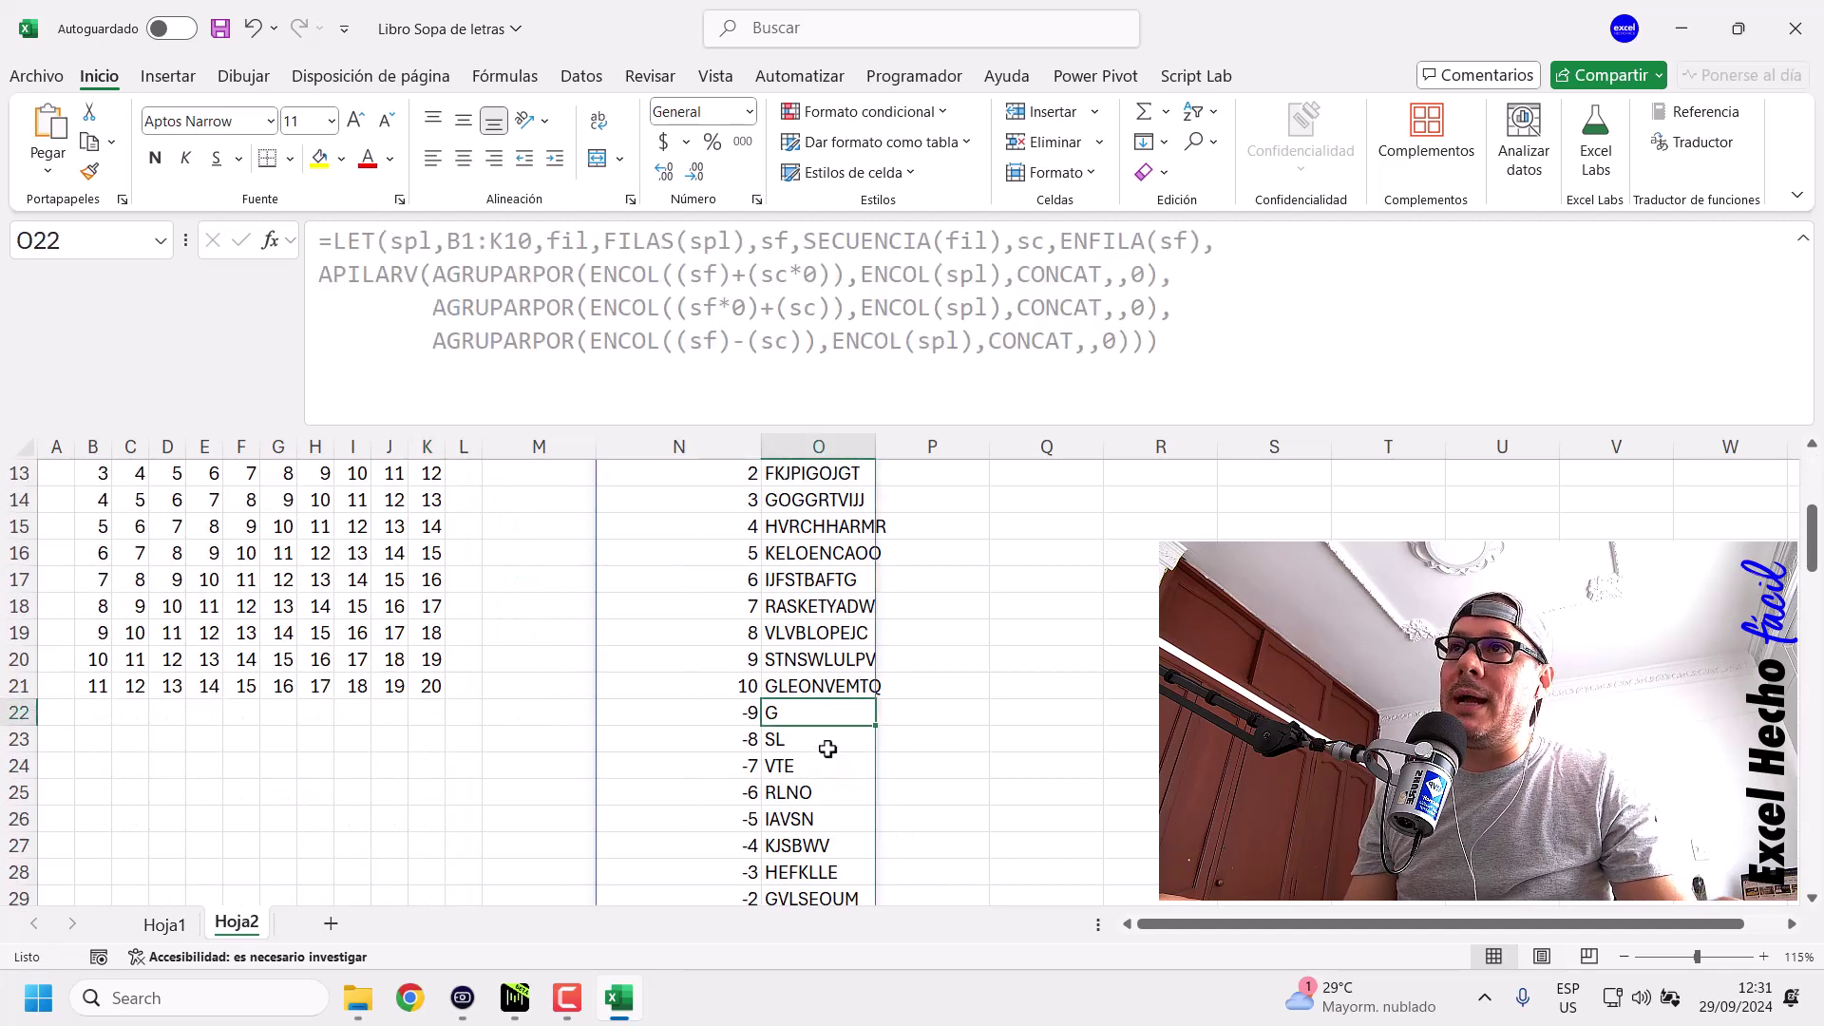
{"action": "scroll", "coordinate": [779, 665], "scroll_direction": "down", "scroll_amount": 2}
{"action": "scroll", "coordinate": [768, 708], "scroll_direction": "down", "scroll_amount": 3}
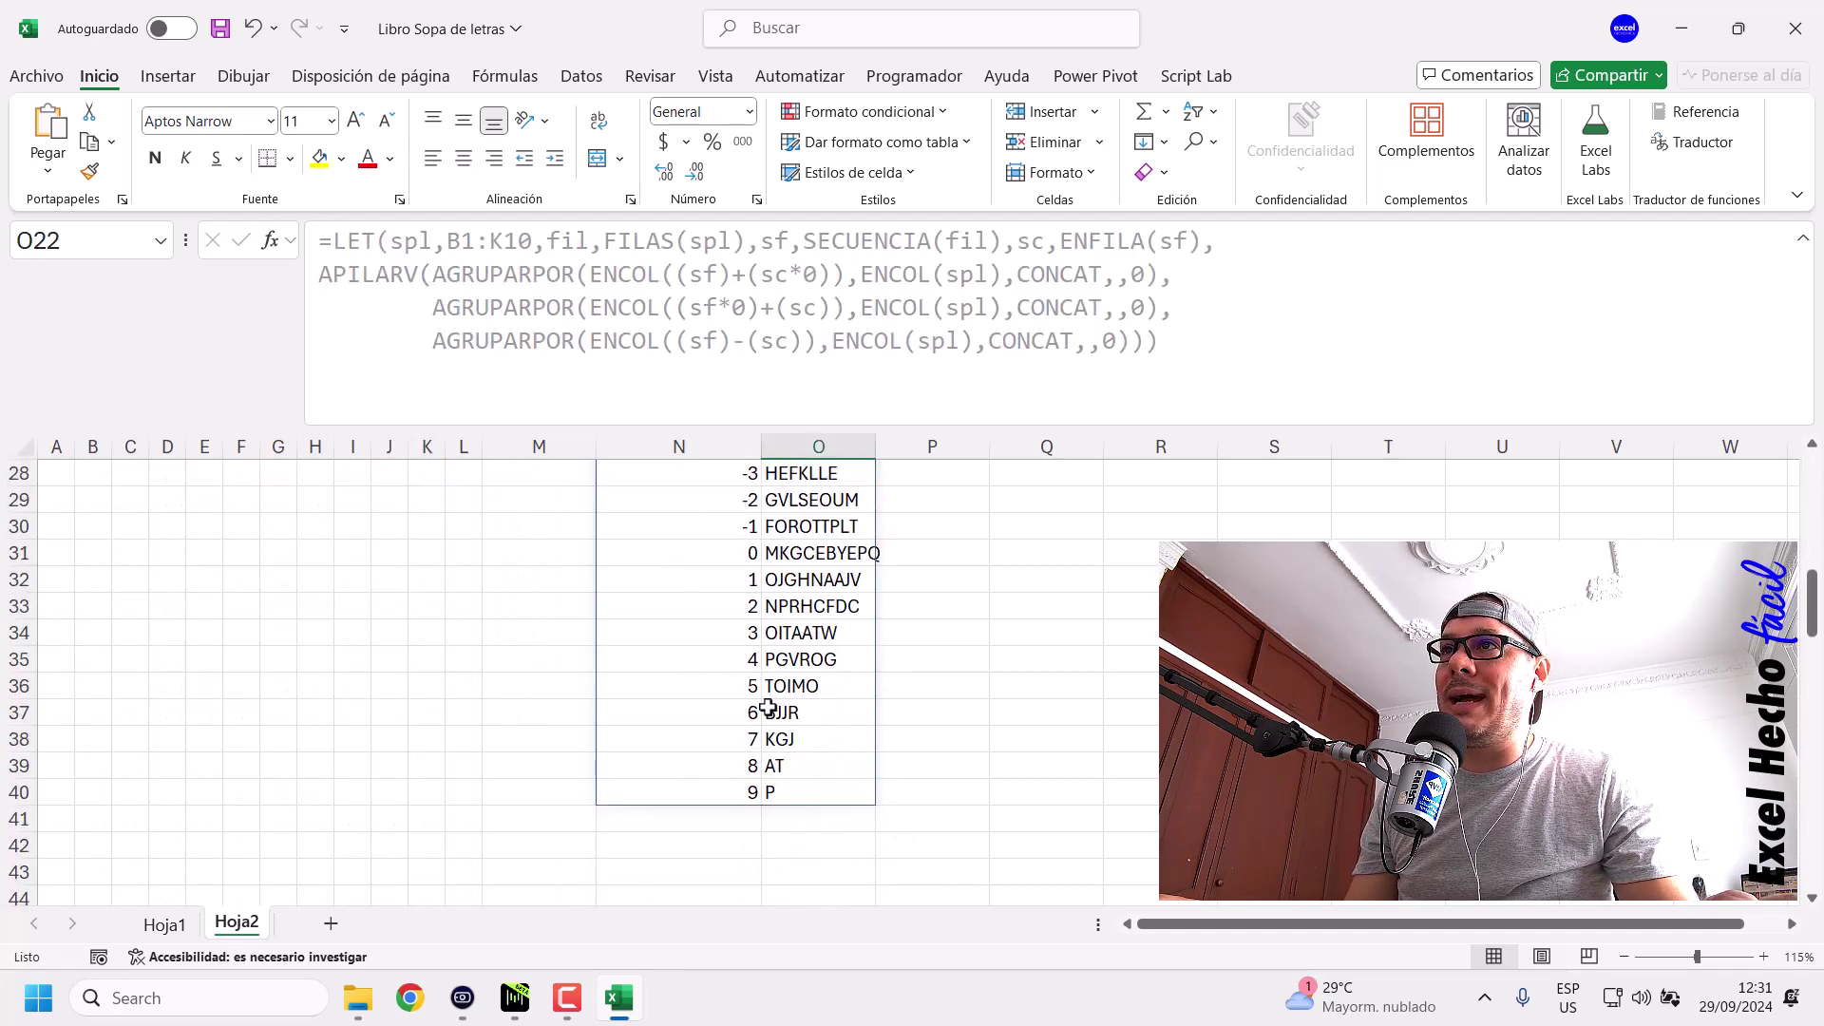
{"action": "scroll", "coordinate": [785, 780], "scroll_direction": "up", "scroll_amount": 9}
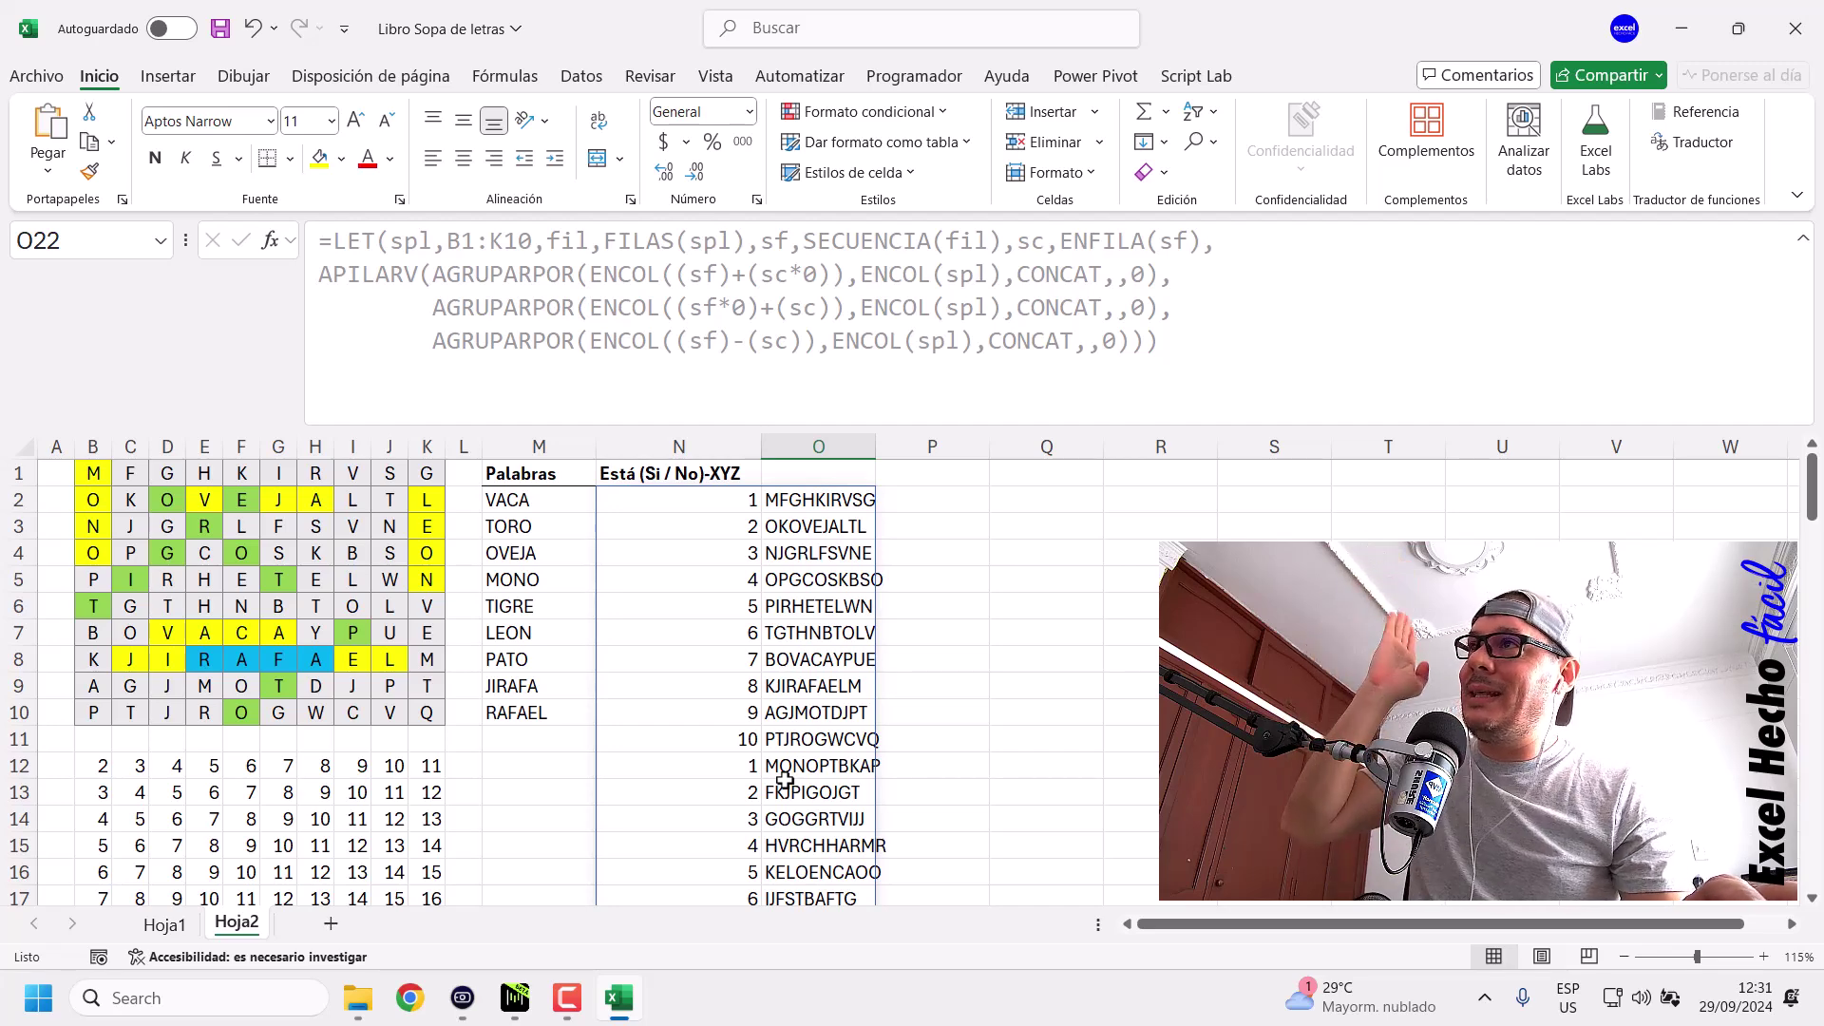
Match corner cell K1 with its diagonal key in N22 and examine the keys down to the main diagonal in N31.
{"action": "left_click", "coordinate": [427, 472]}
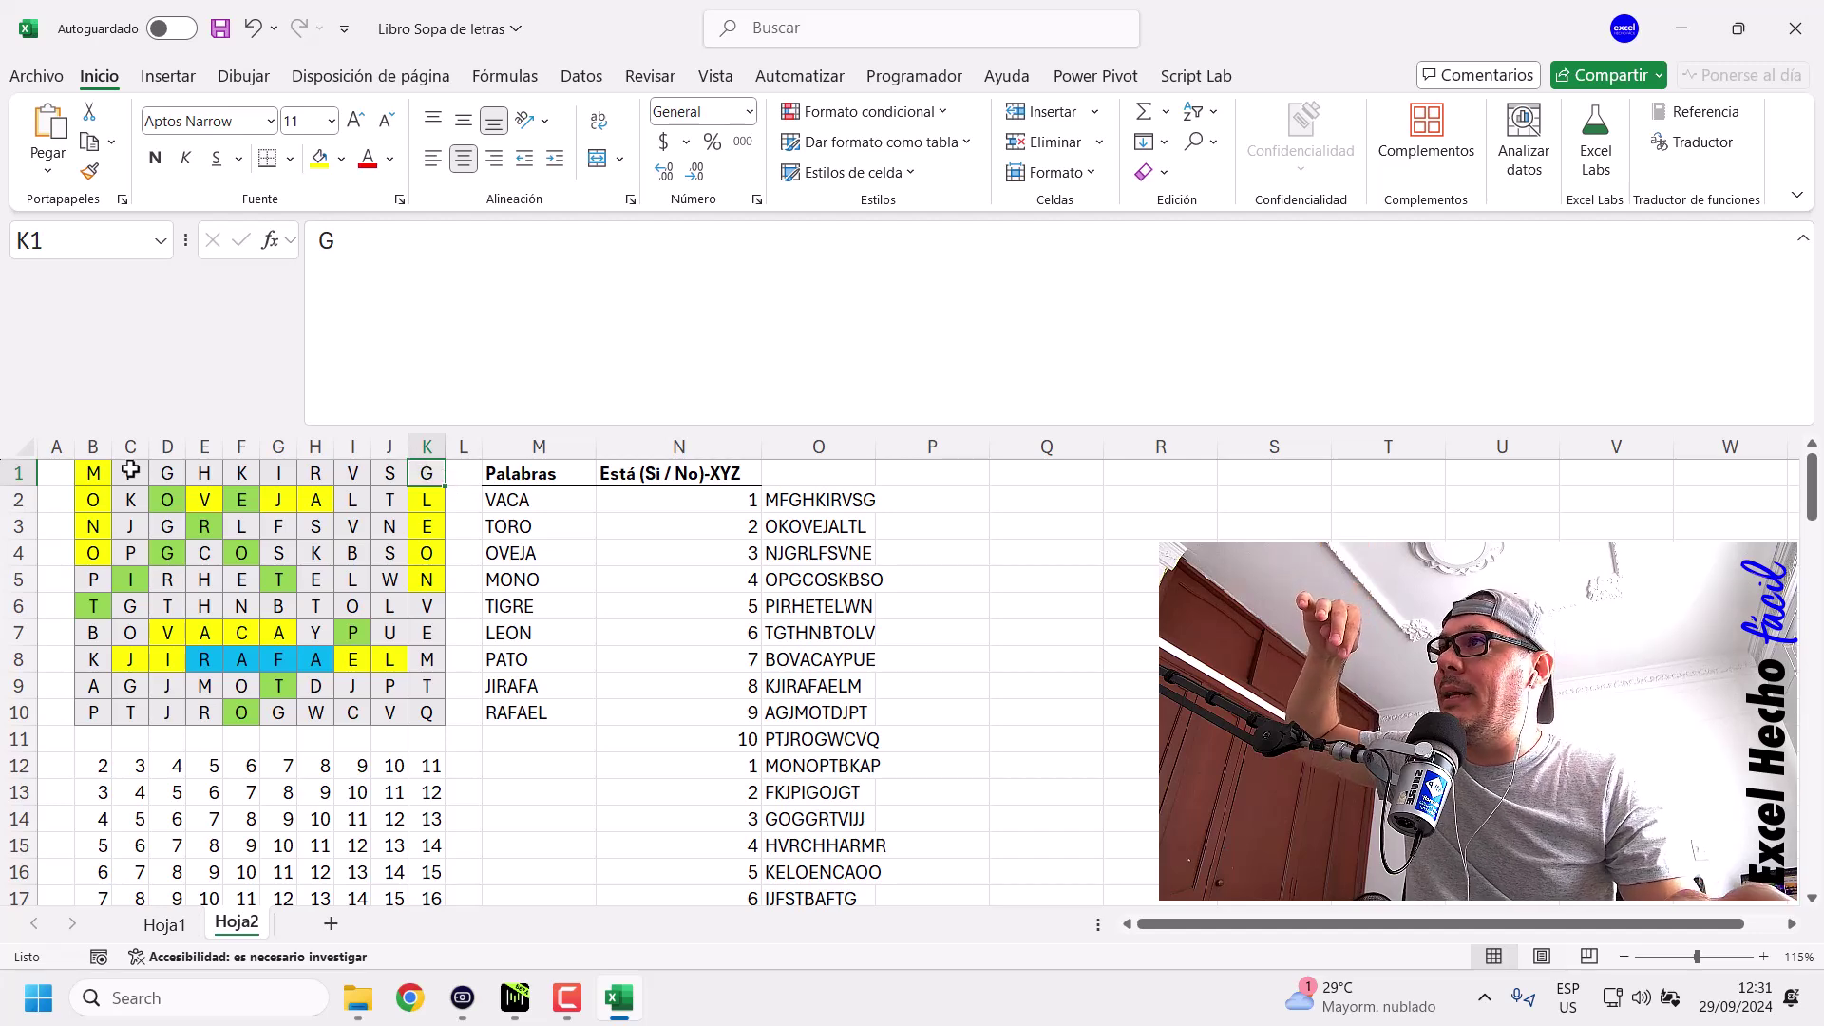
{"action": "scroll", "coordinate": [804, 751], "scroll_direction": "down", "scroll_amount": 4}
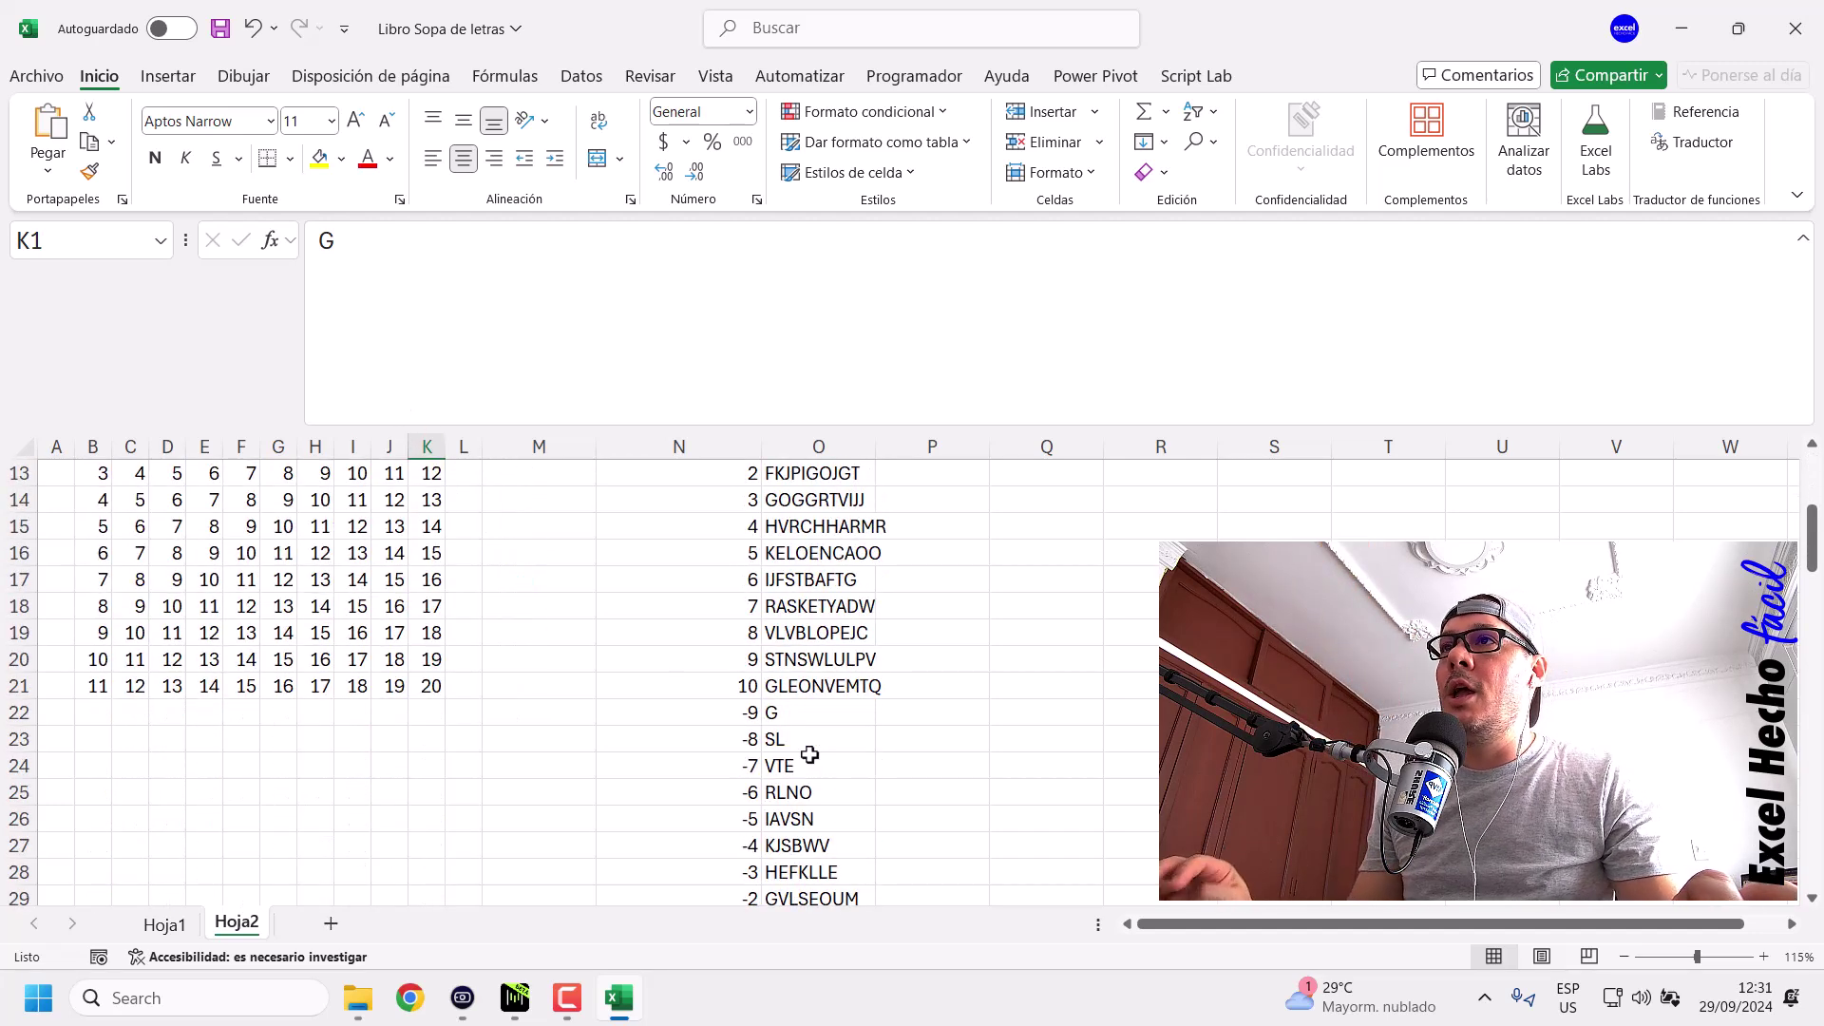
{"action": "left_click", "coordinate": [717, 713]}
{"action": "scroll", "coordinate": [884, 750], "scroll_direction": "down", "scroll_amount": 3}
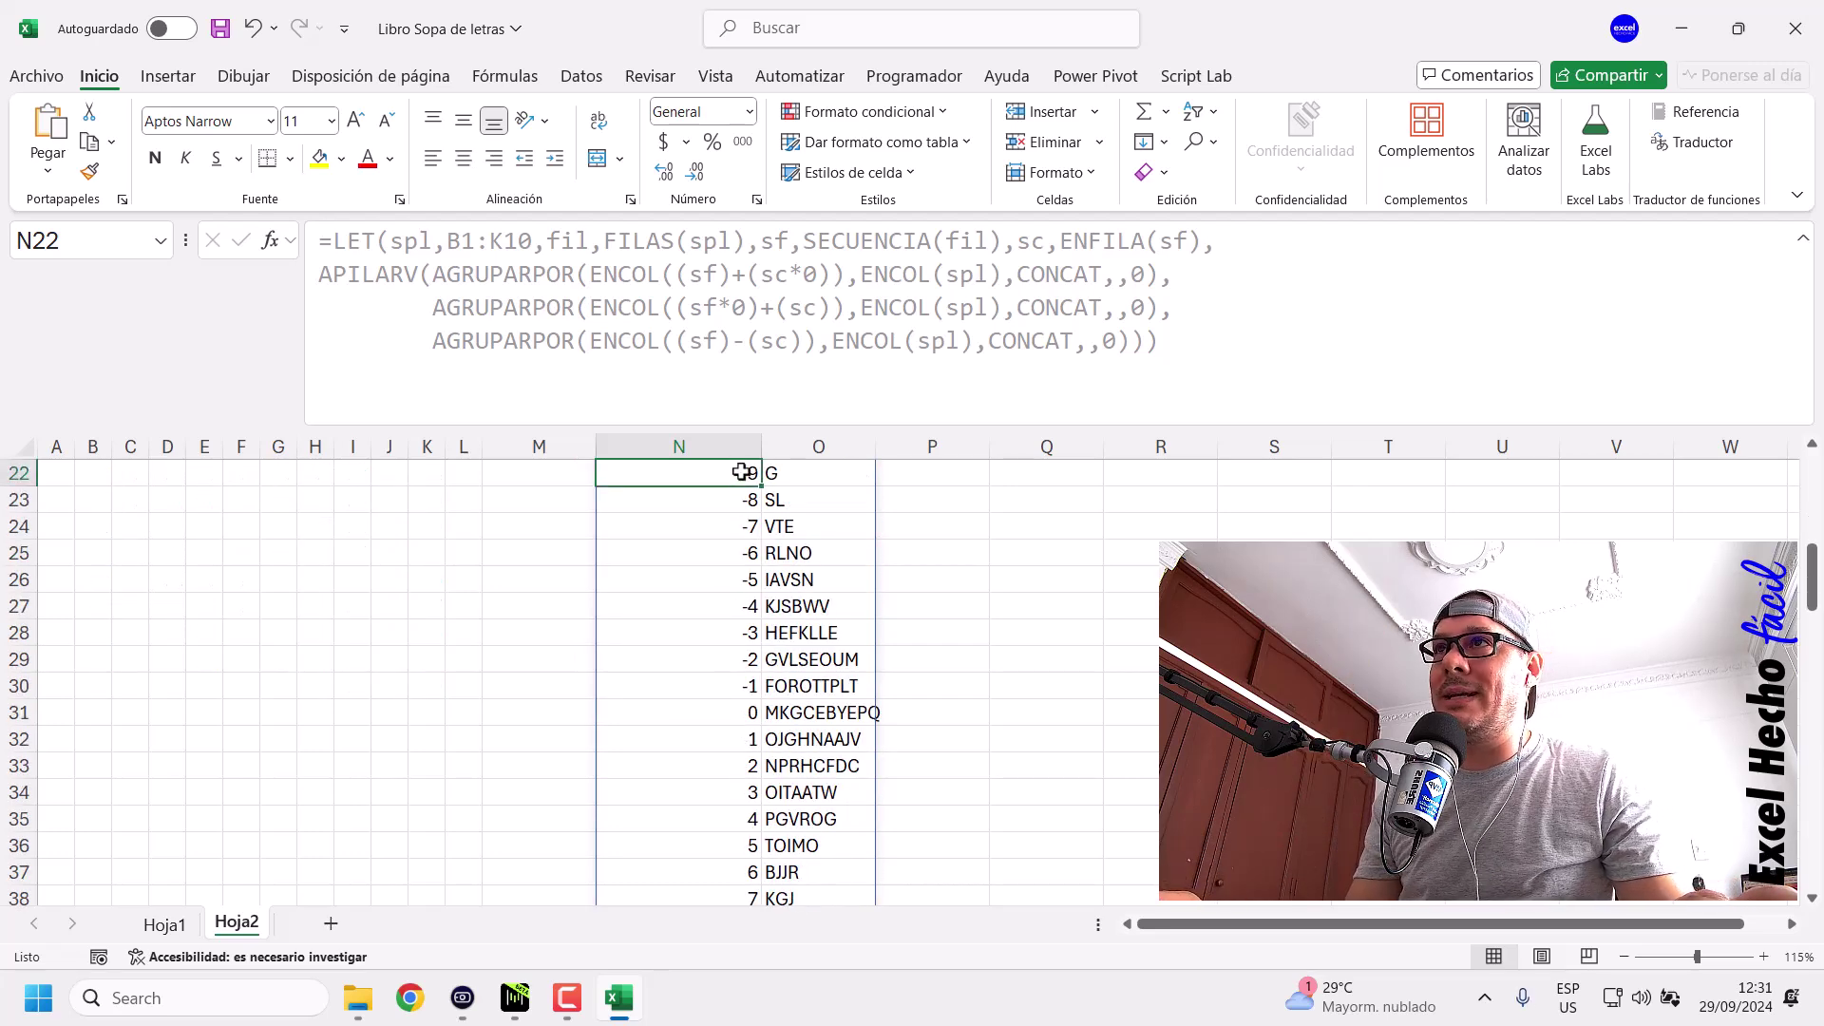
{"action": "left_click_drag", "start_coordinate": [742, 472], "coordinate": [739, 717]}
{"action": "left_click", "coordinate": [746, 720]}
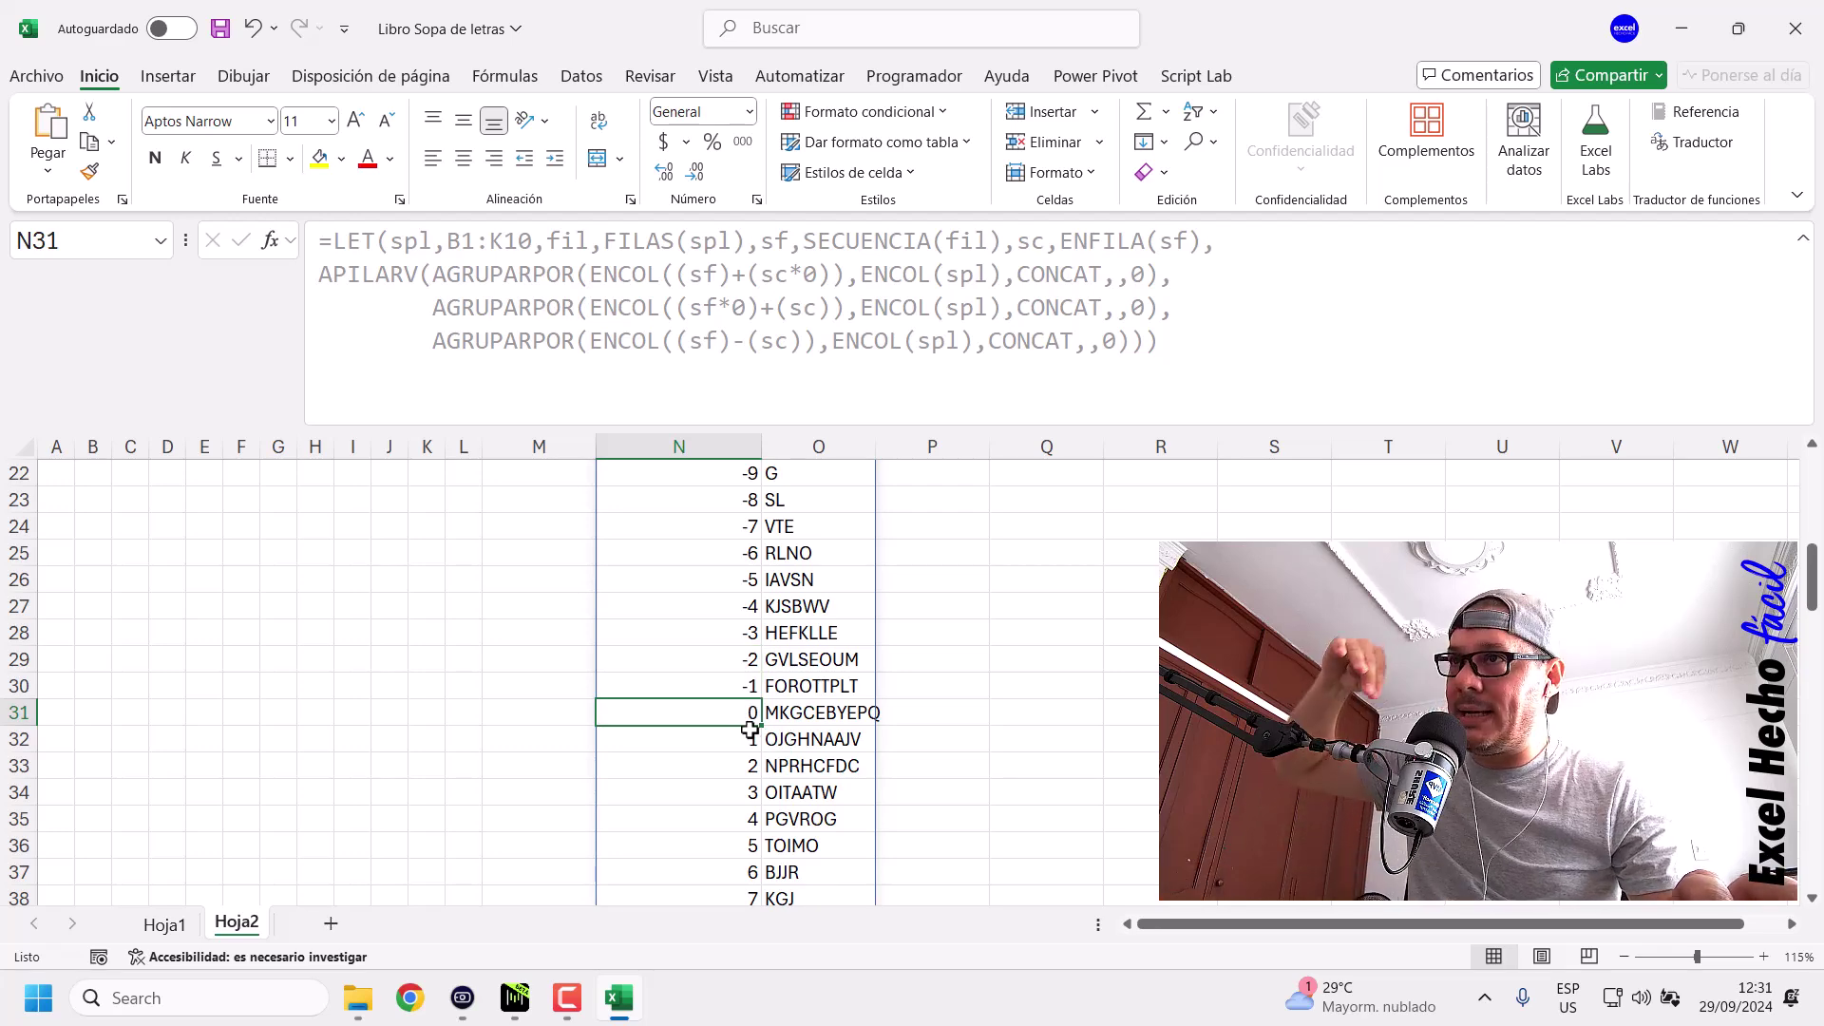
Examine the diagonal keys in N32:N40, and the complete set of keys in N22:N40.
{"action": "scroll", "coordinate": [750, 730], "scroll_direction": "down", "scroll_amount": 1}
{"action": "left_click_drag", "start_coordinate": [726, 660], "coordinate": [745, 869]}
{"action": "scroll", "coordinate": [737, 761], "scroll_direction": "up", "scroll_amount": 2}
{"action": "left_click_drag", "start_coordinate": [714, 555], "coordinate": [734, 800]}
{"action": "scroll", "coordinate": [733, 800], "scroll_direction": "up", "scroll_amount": 3}
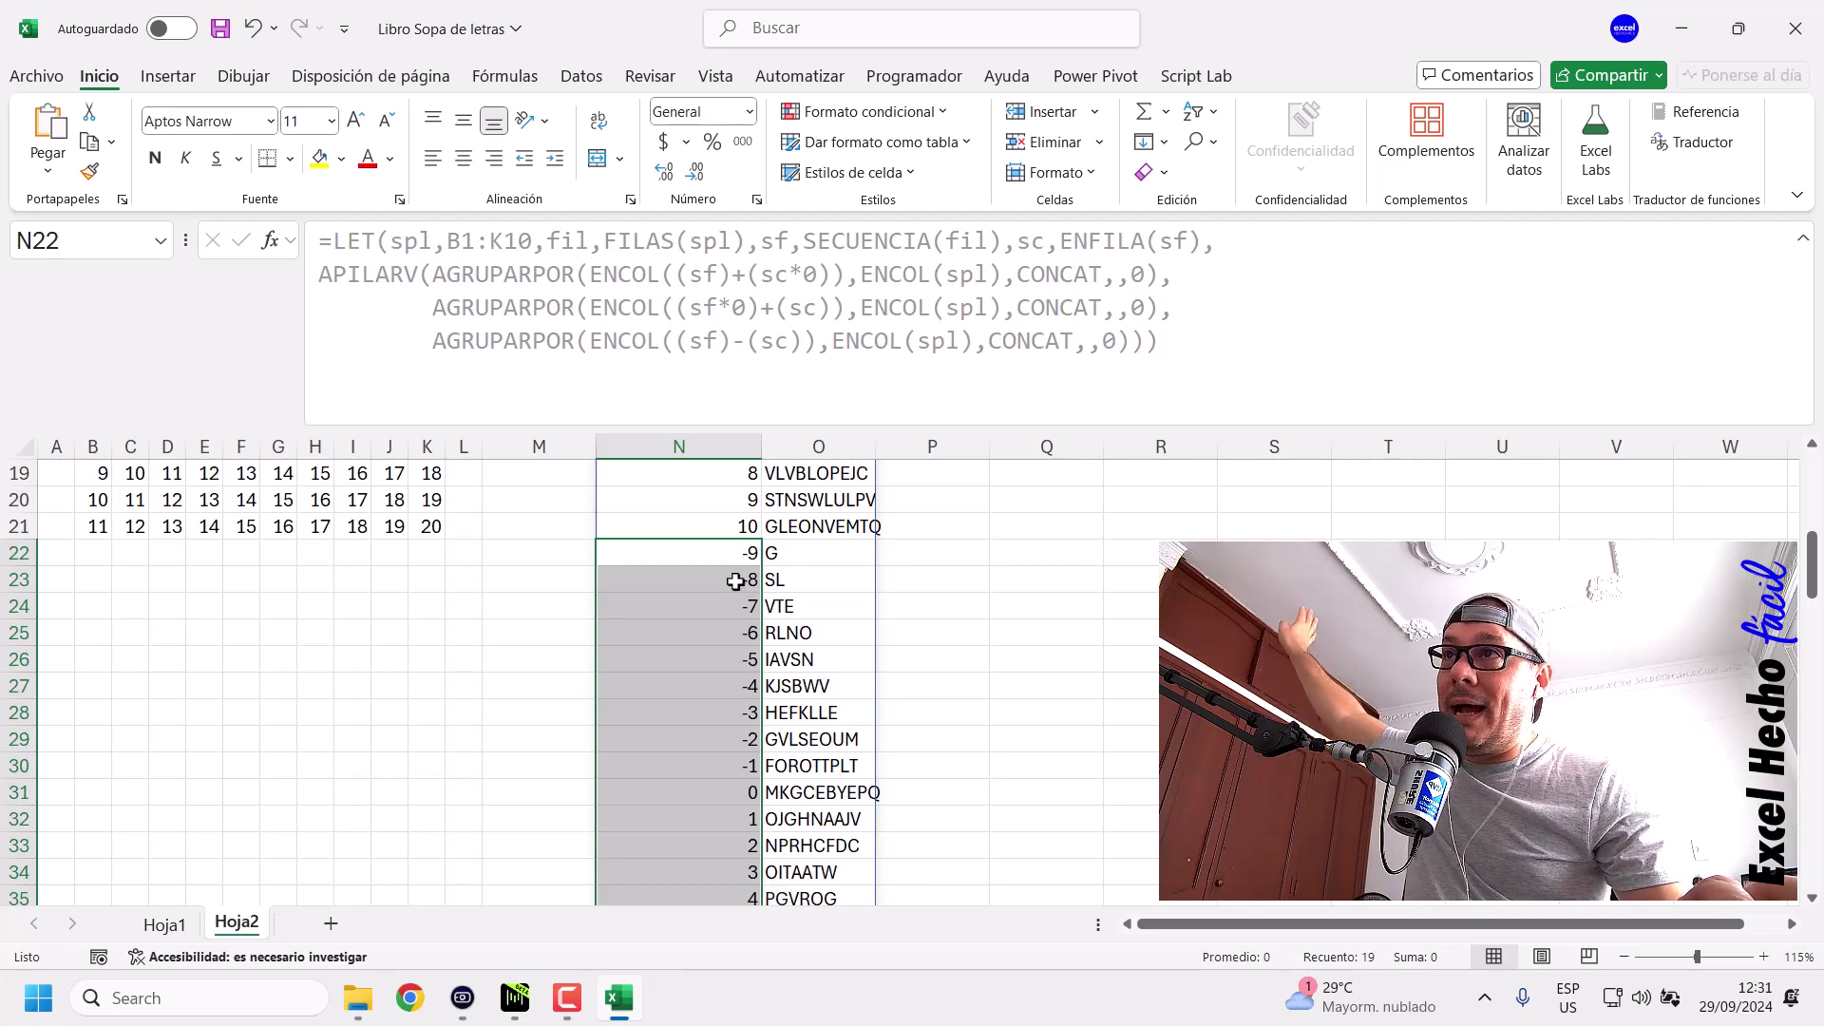
{"action": "scroll", "coordinate": [737, 582], "scroll_direction": "down", "scroll_amount": 2}
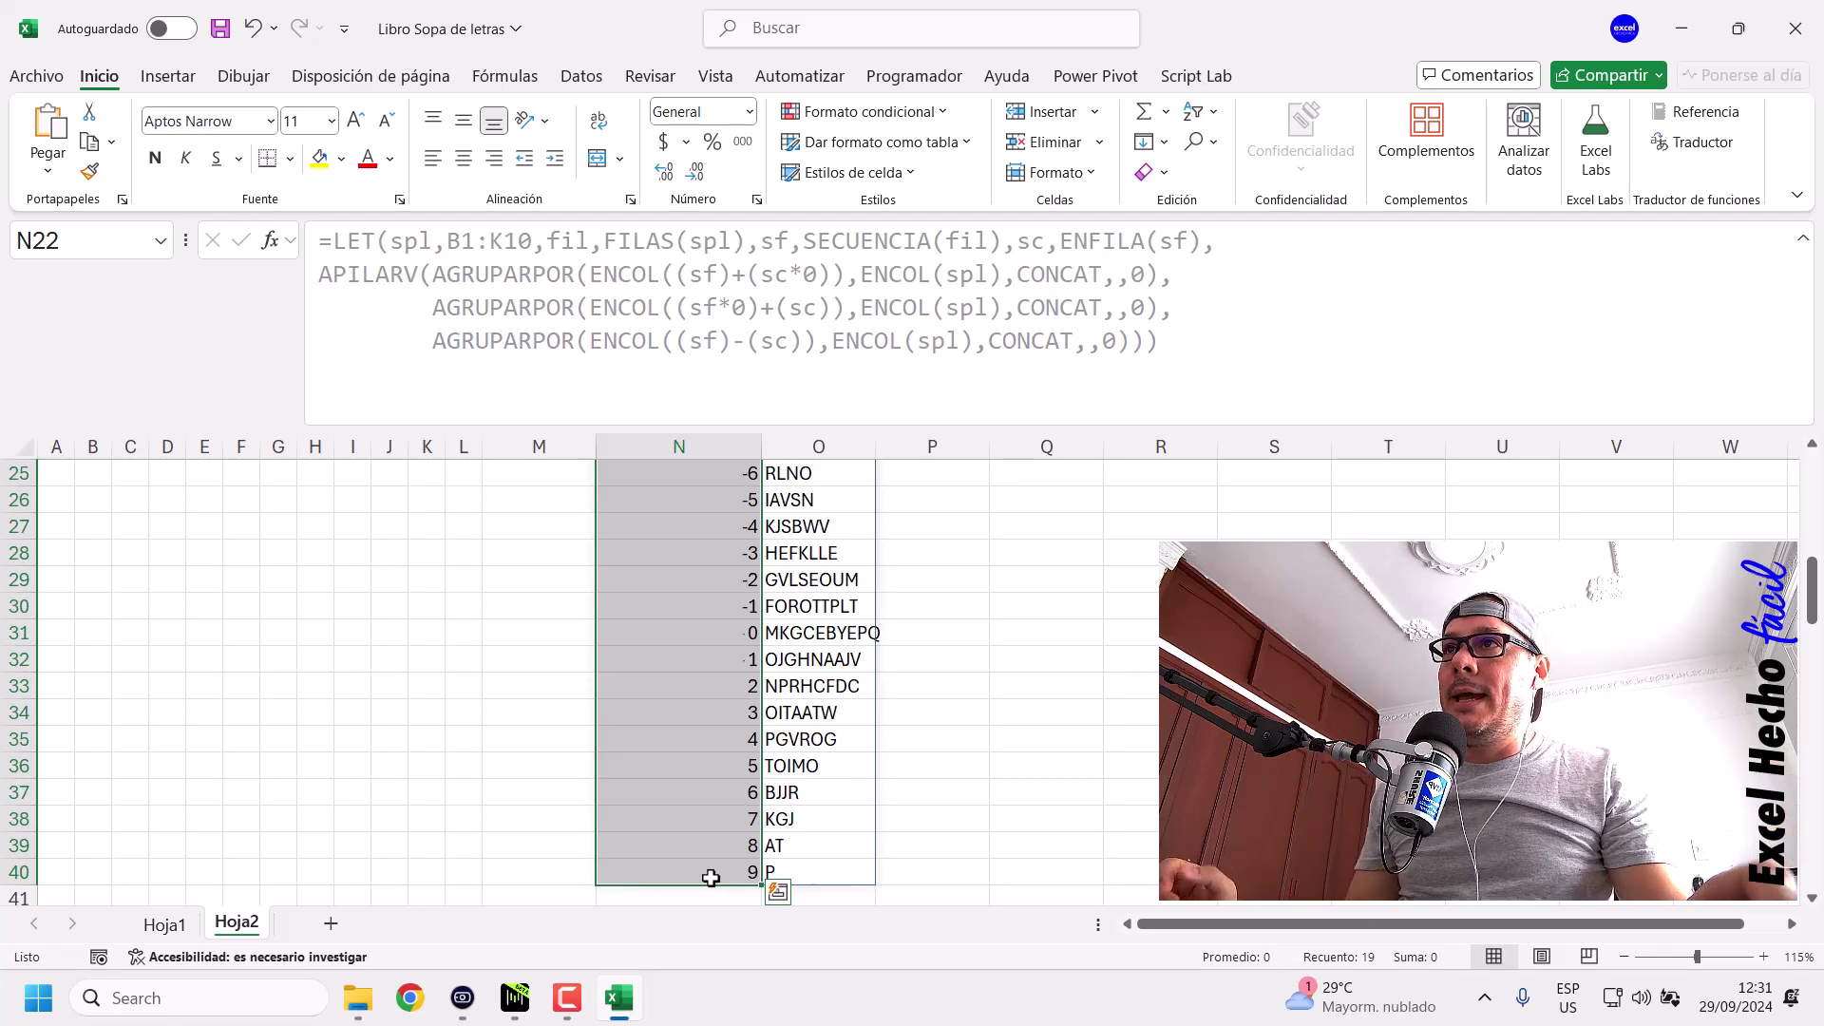
{"action": "scroll", "coordinate": [715, 878], "scroll_direction": "up", "scroll_amount": 2}
Review the concatenated strings in column O, from the rows starting at O2 through the columns to the main diagonal in O31.
{"action": "left_click", "coordinate": [823, 563]}
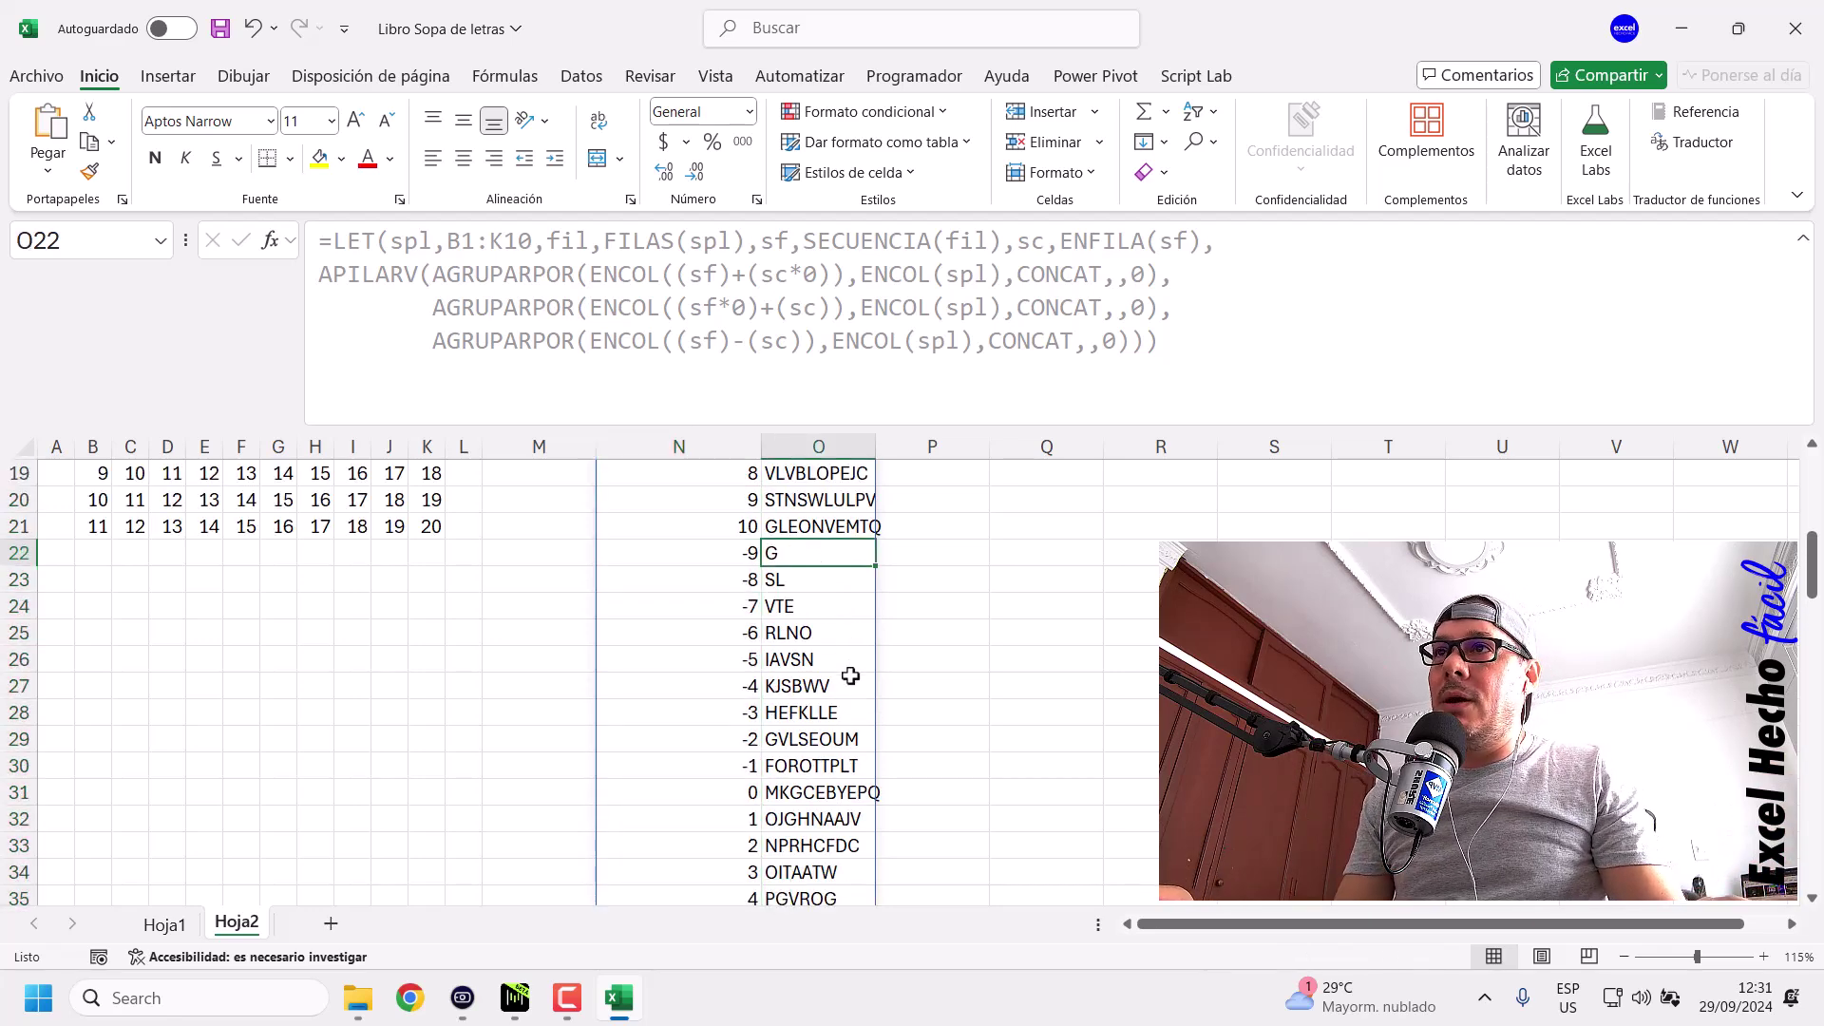
{"action": "scroll", "coordinate": [881, 699], "scroll_direction": "up", "scroll_amount": 6}
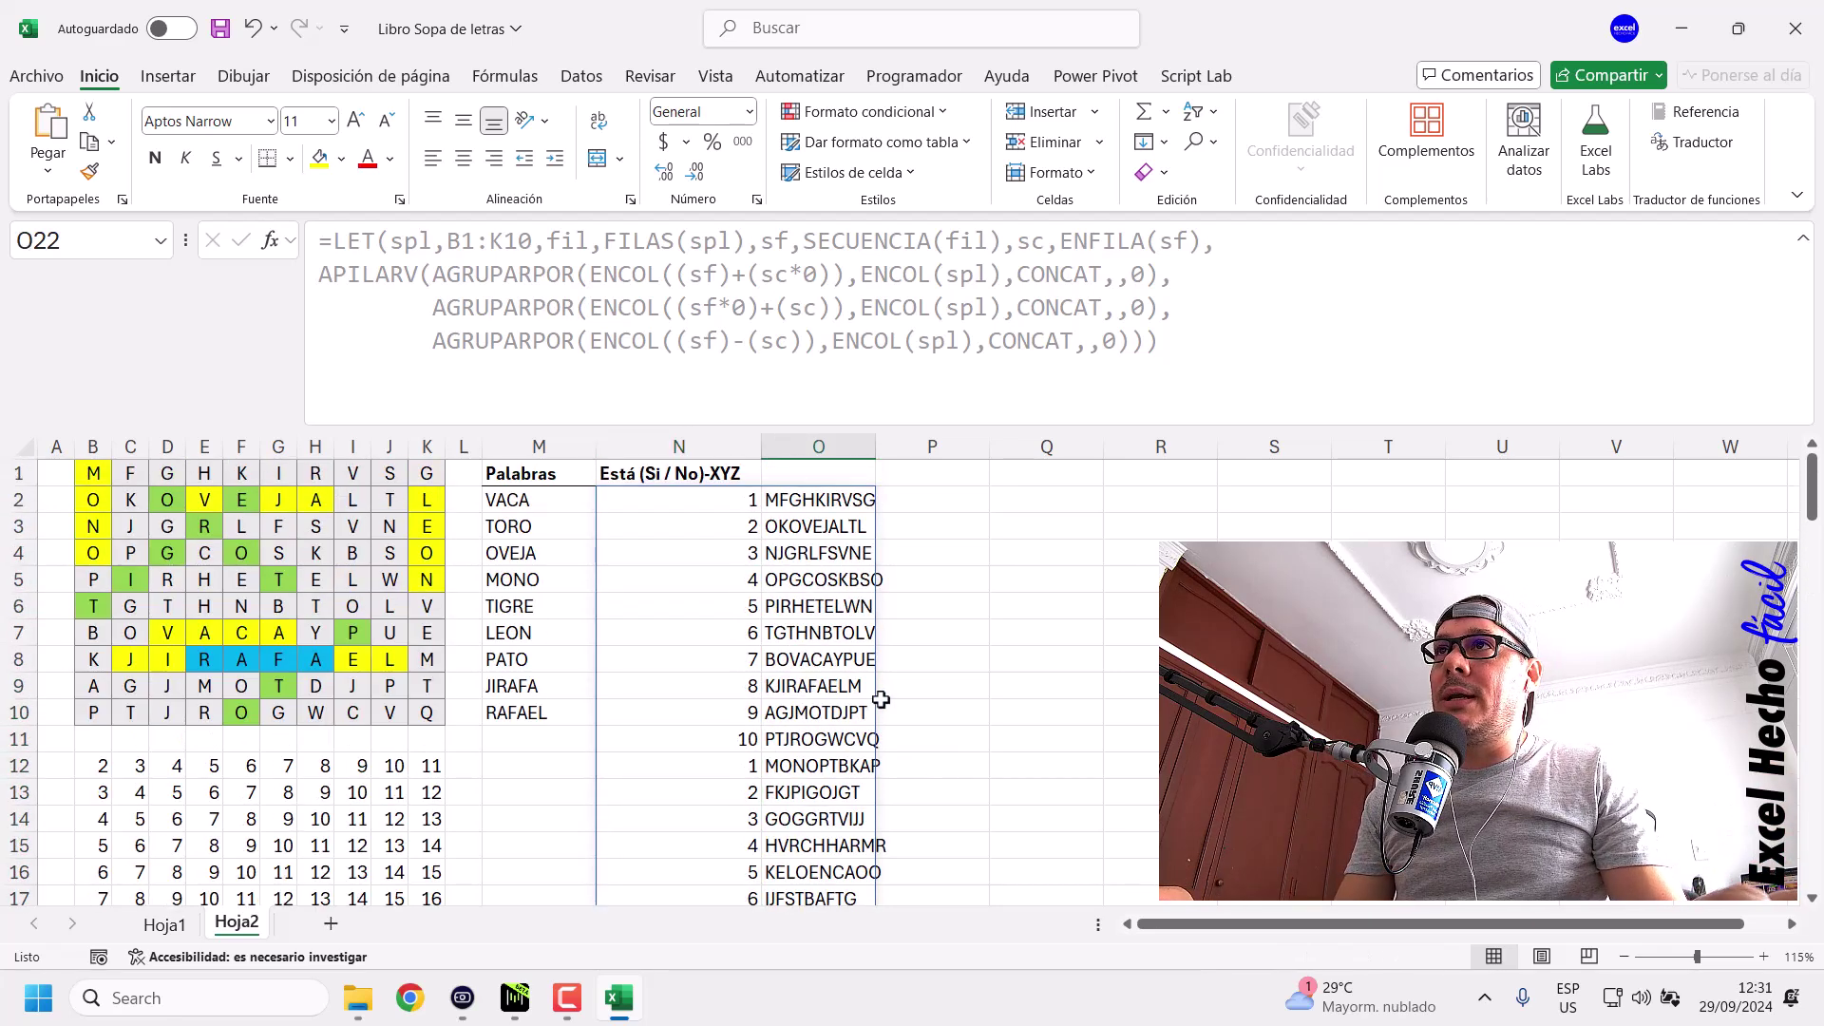
{"action": "left_click", "coordinate": [865, 447]}
{"action": "left_click", "coordinate": [855, 505]}
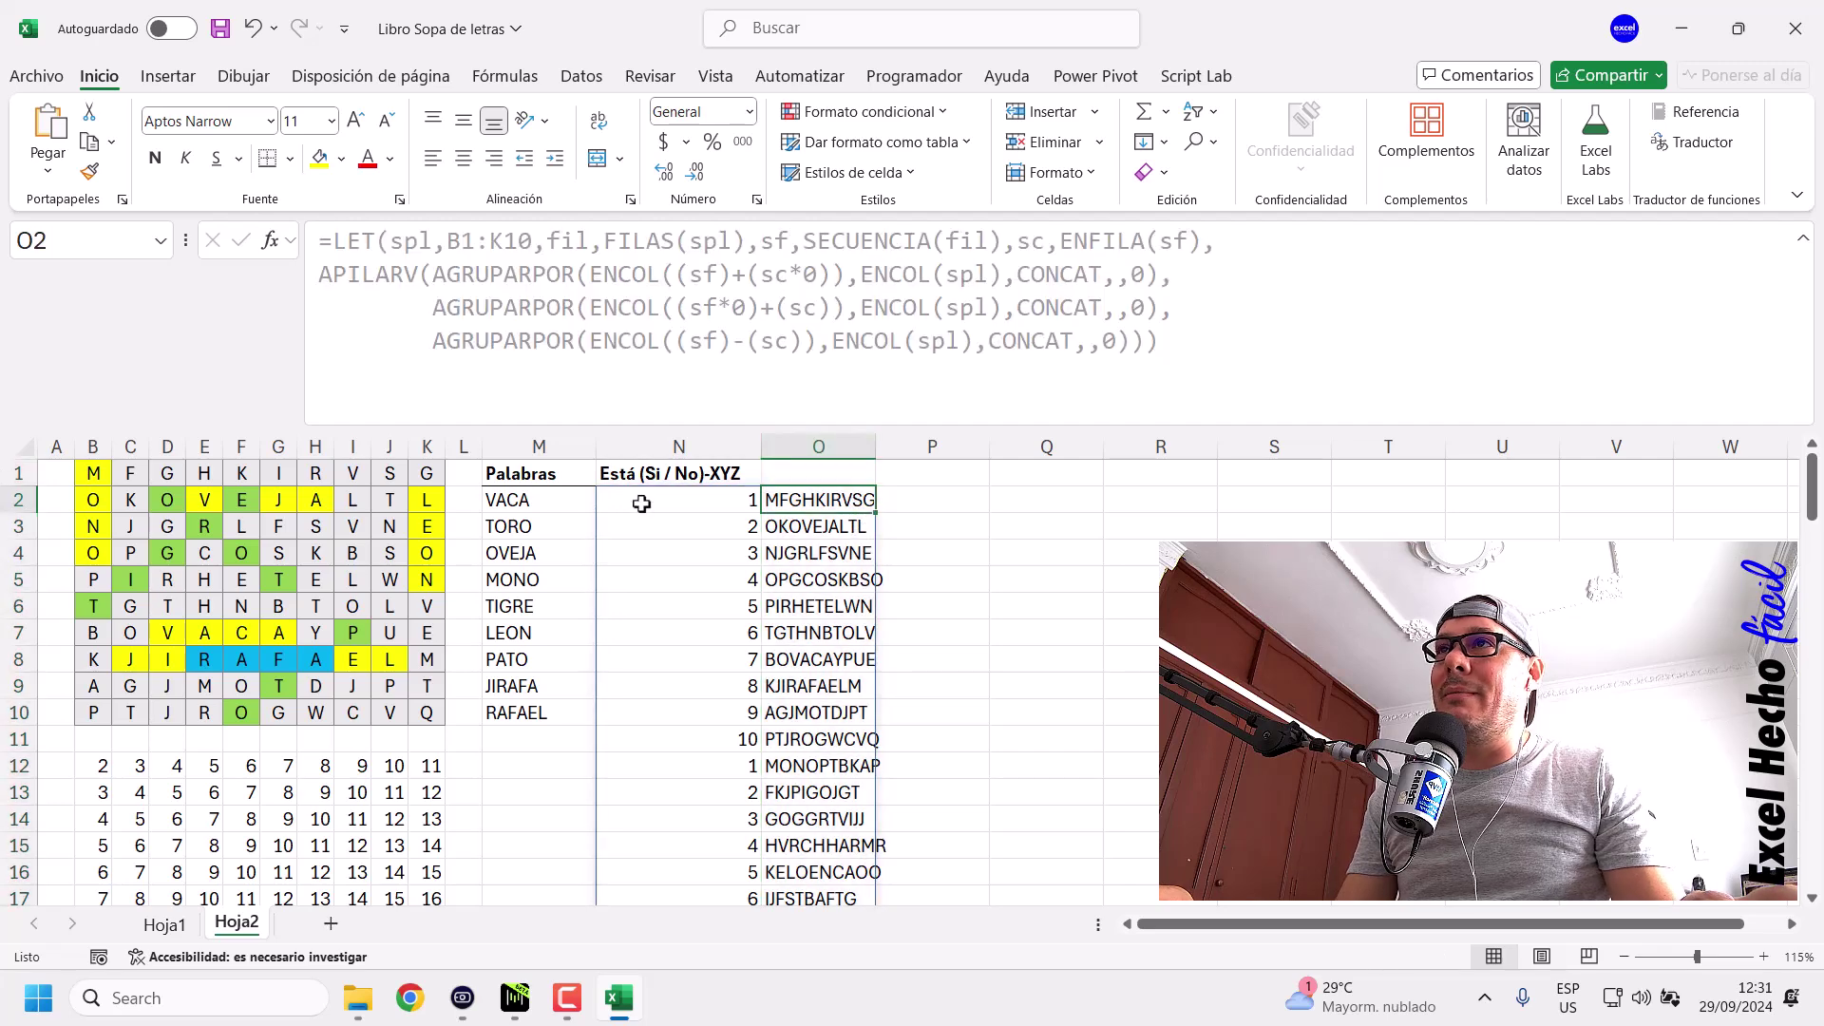
{"action": "scroll", "coordinate": [850, 606], "scroll_direction": "down", "scroll_amount": 2}
{"action": "left_click", "coordinate": [1015, 743]}
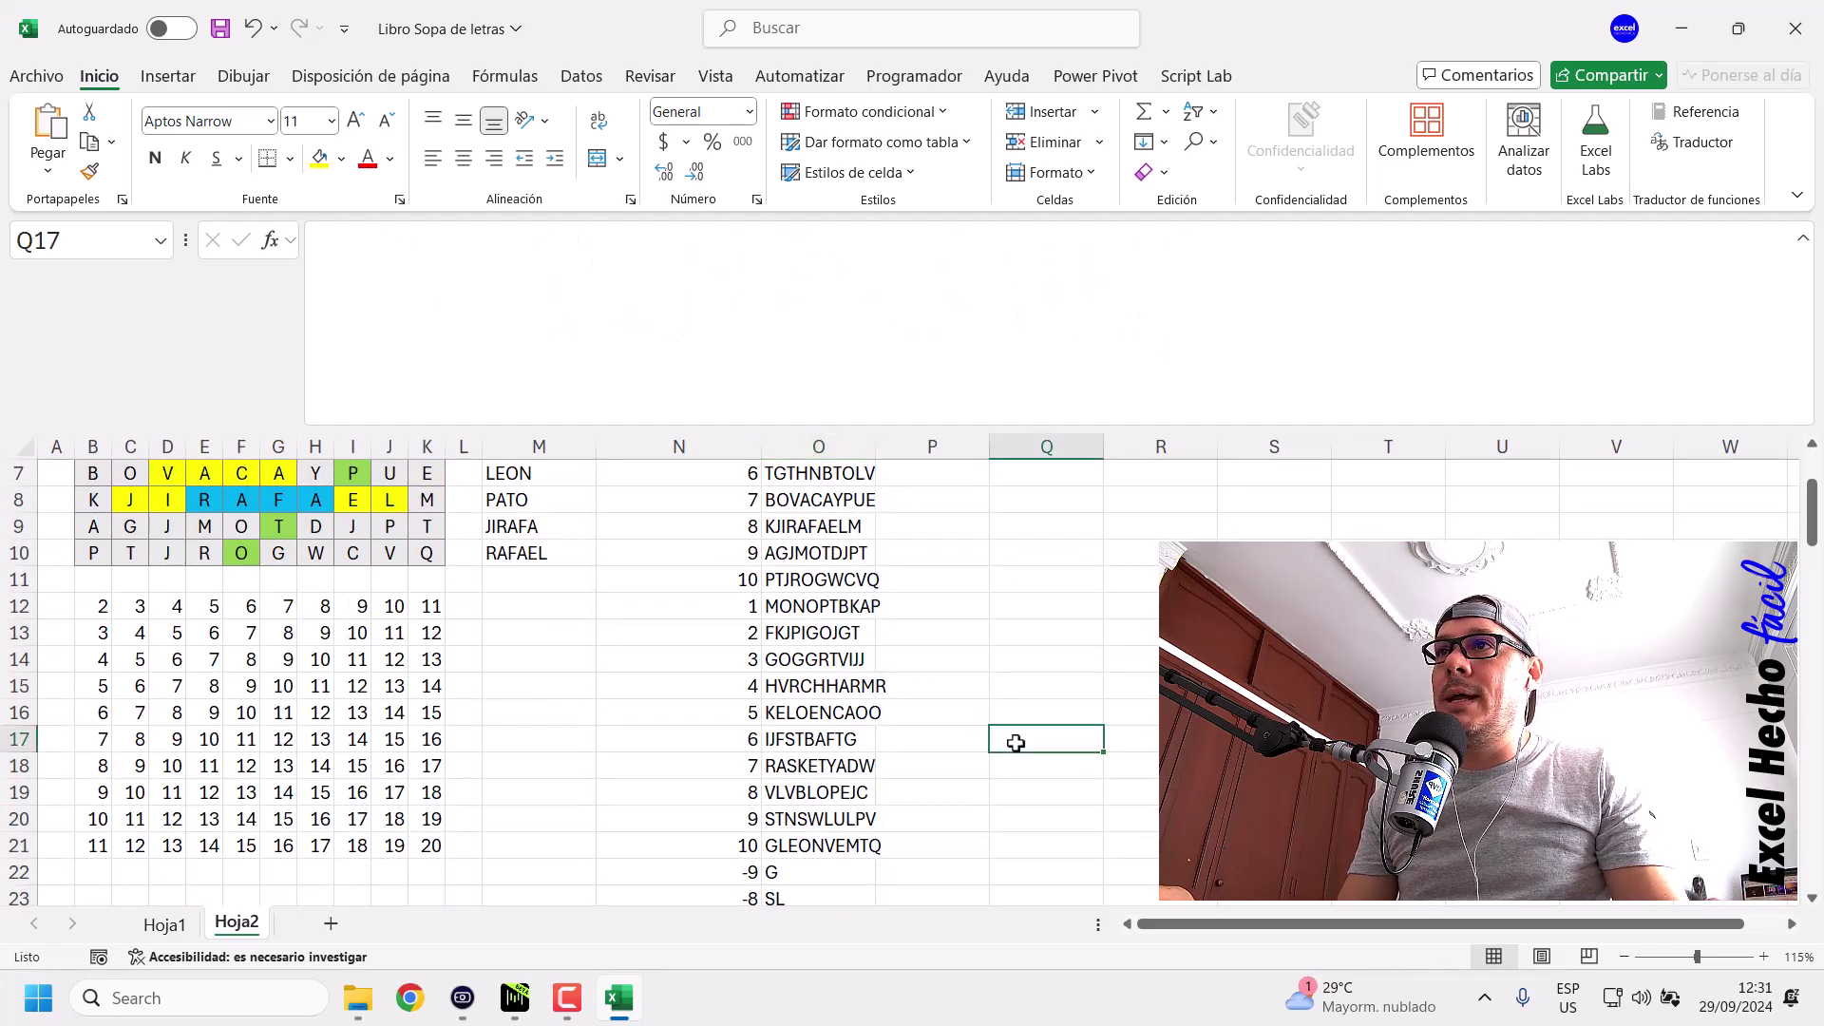
{"action": "scroll", "coordinate": [1015, 743], "scroll_direction": "down", "scroll_amount": 2}
{"action": "scroll", "coordinate": [1016, 743], "scroll_direction": "down", "scroll_amount": 1}
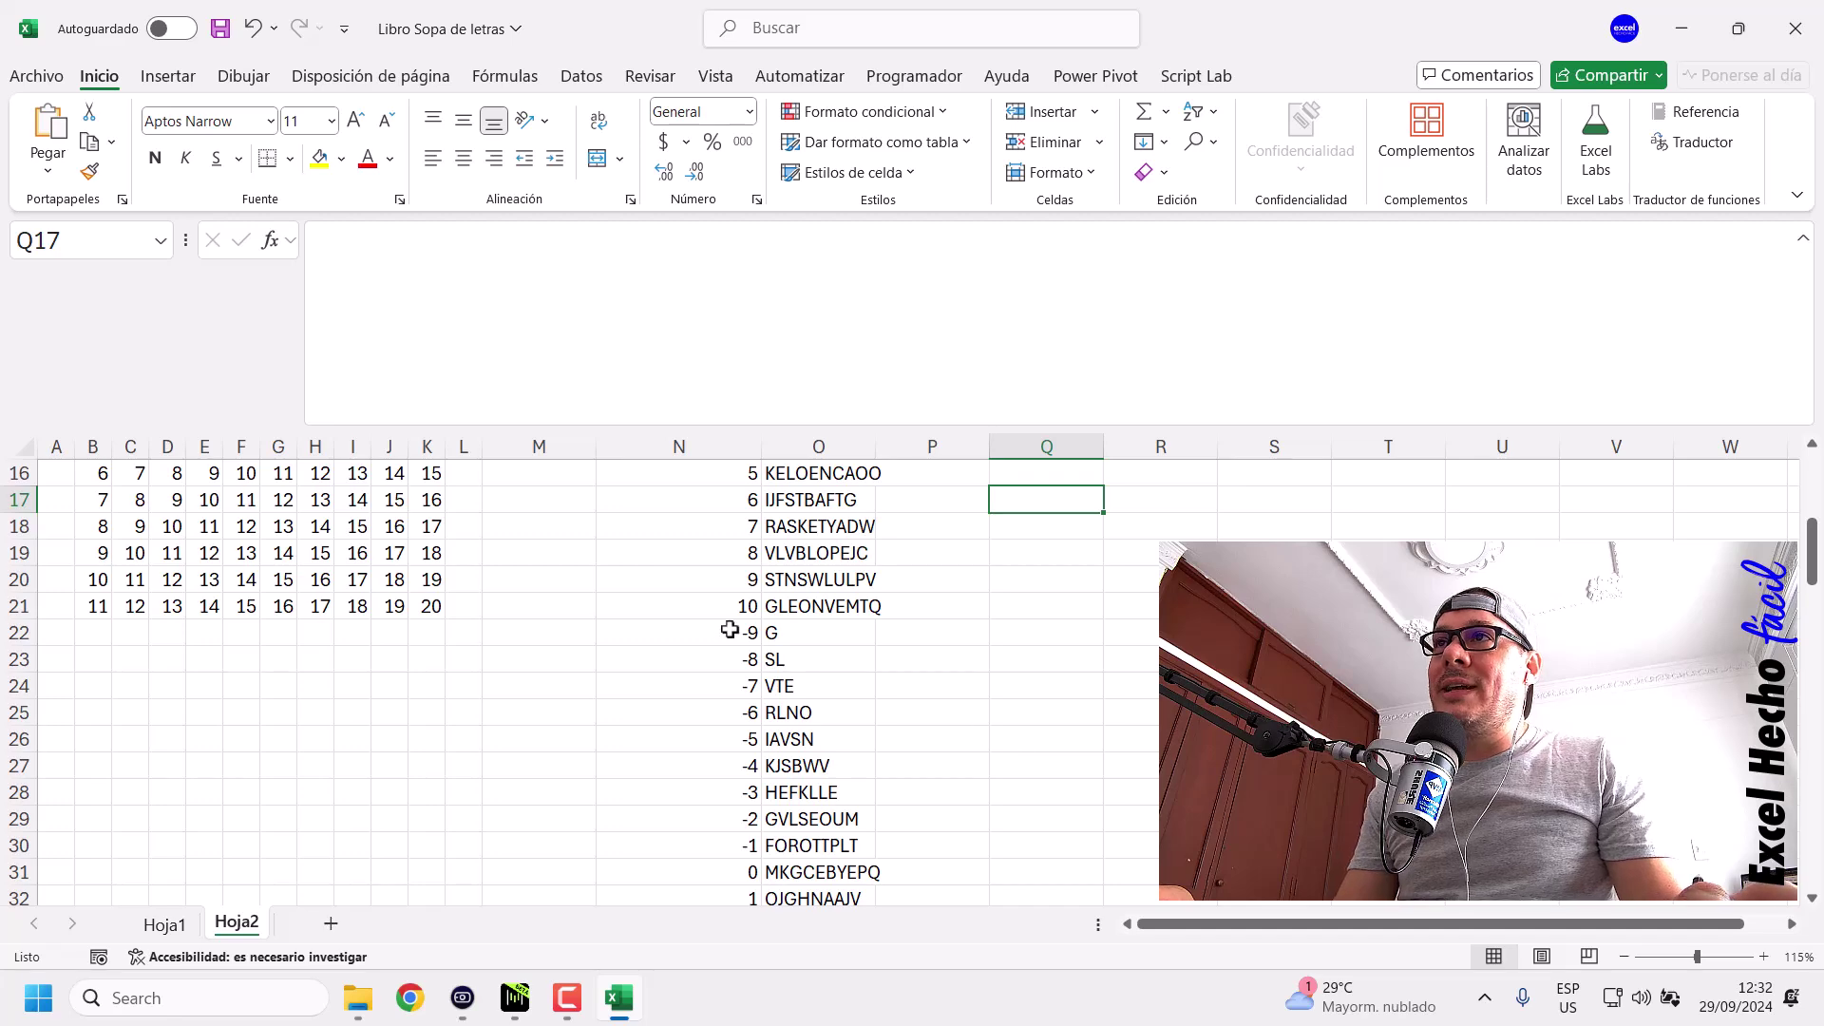
{"action": "scroll", "coordinate": [805, 641], "scroll_direction": "down", "scroll_amount": 3}
{"action": "left_click", "coordinate": [805, 640]}
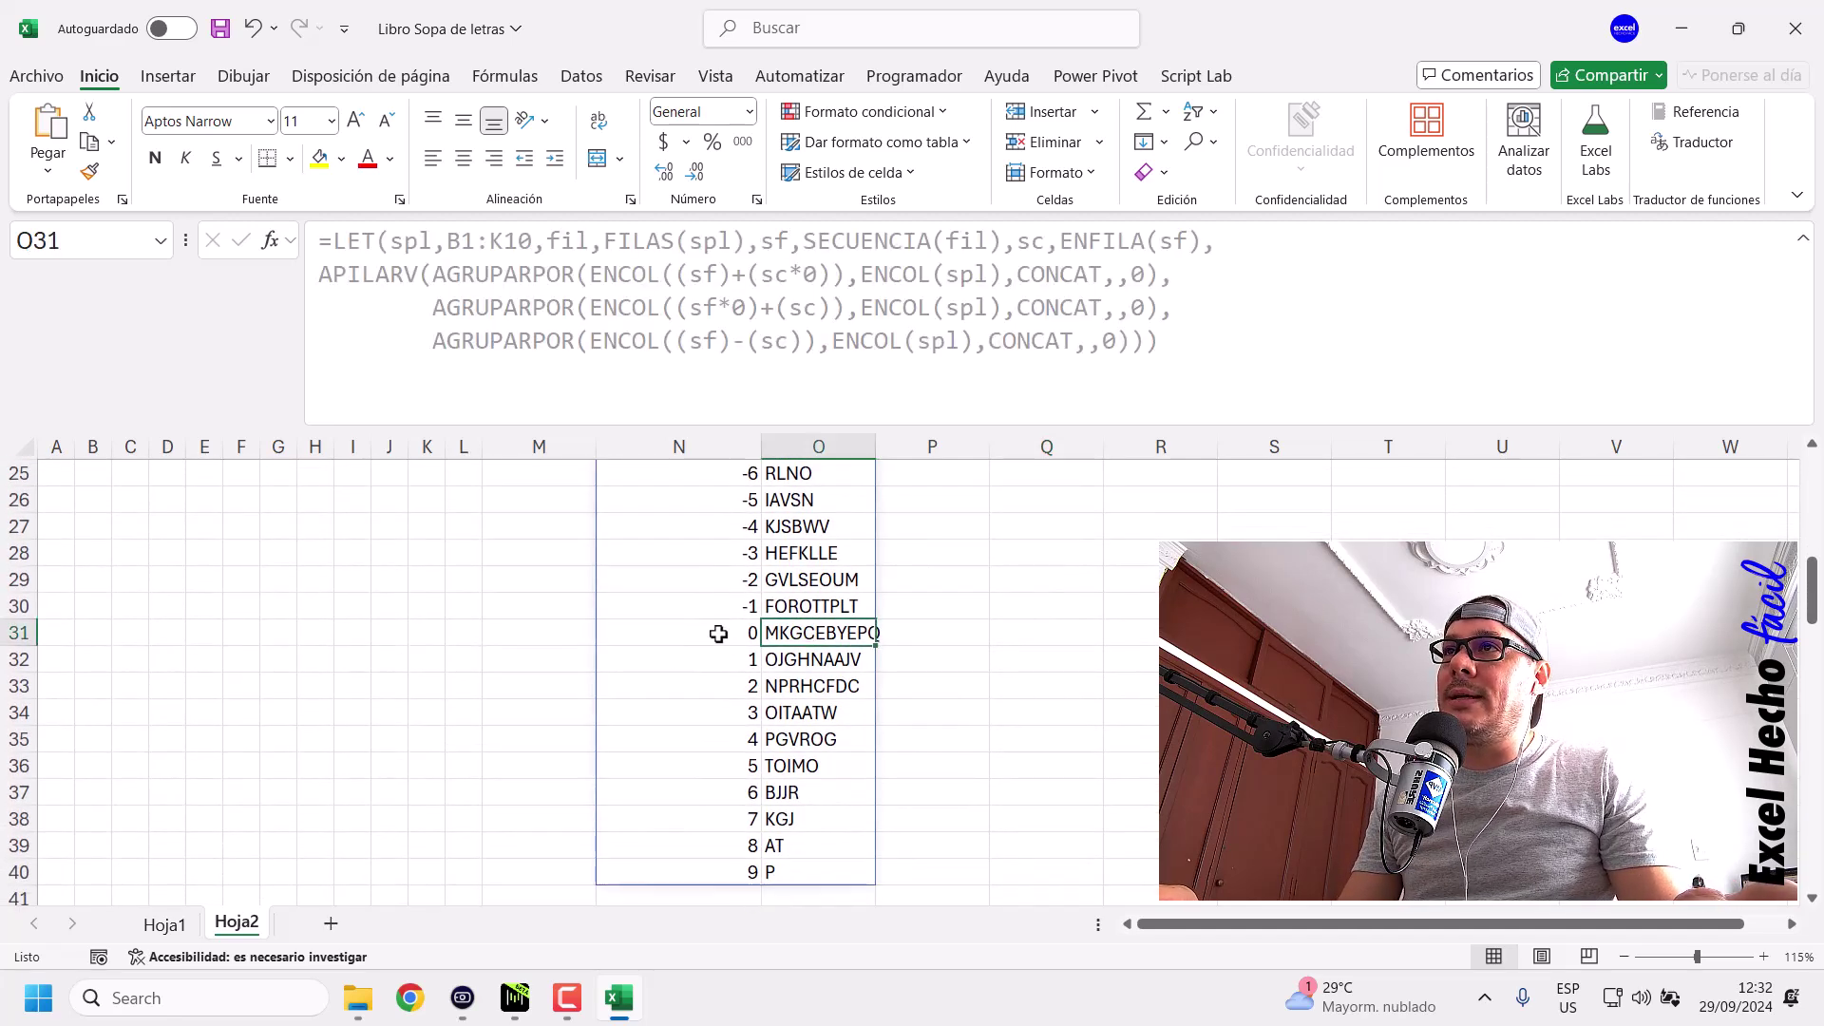
Compare the letter grid with the stacked diagonal strings, framing the string in O30 and pointing out its letters with arrows.
{"action": "left_click", "coordinate": [942, 630]}
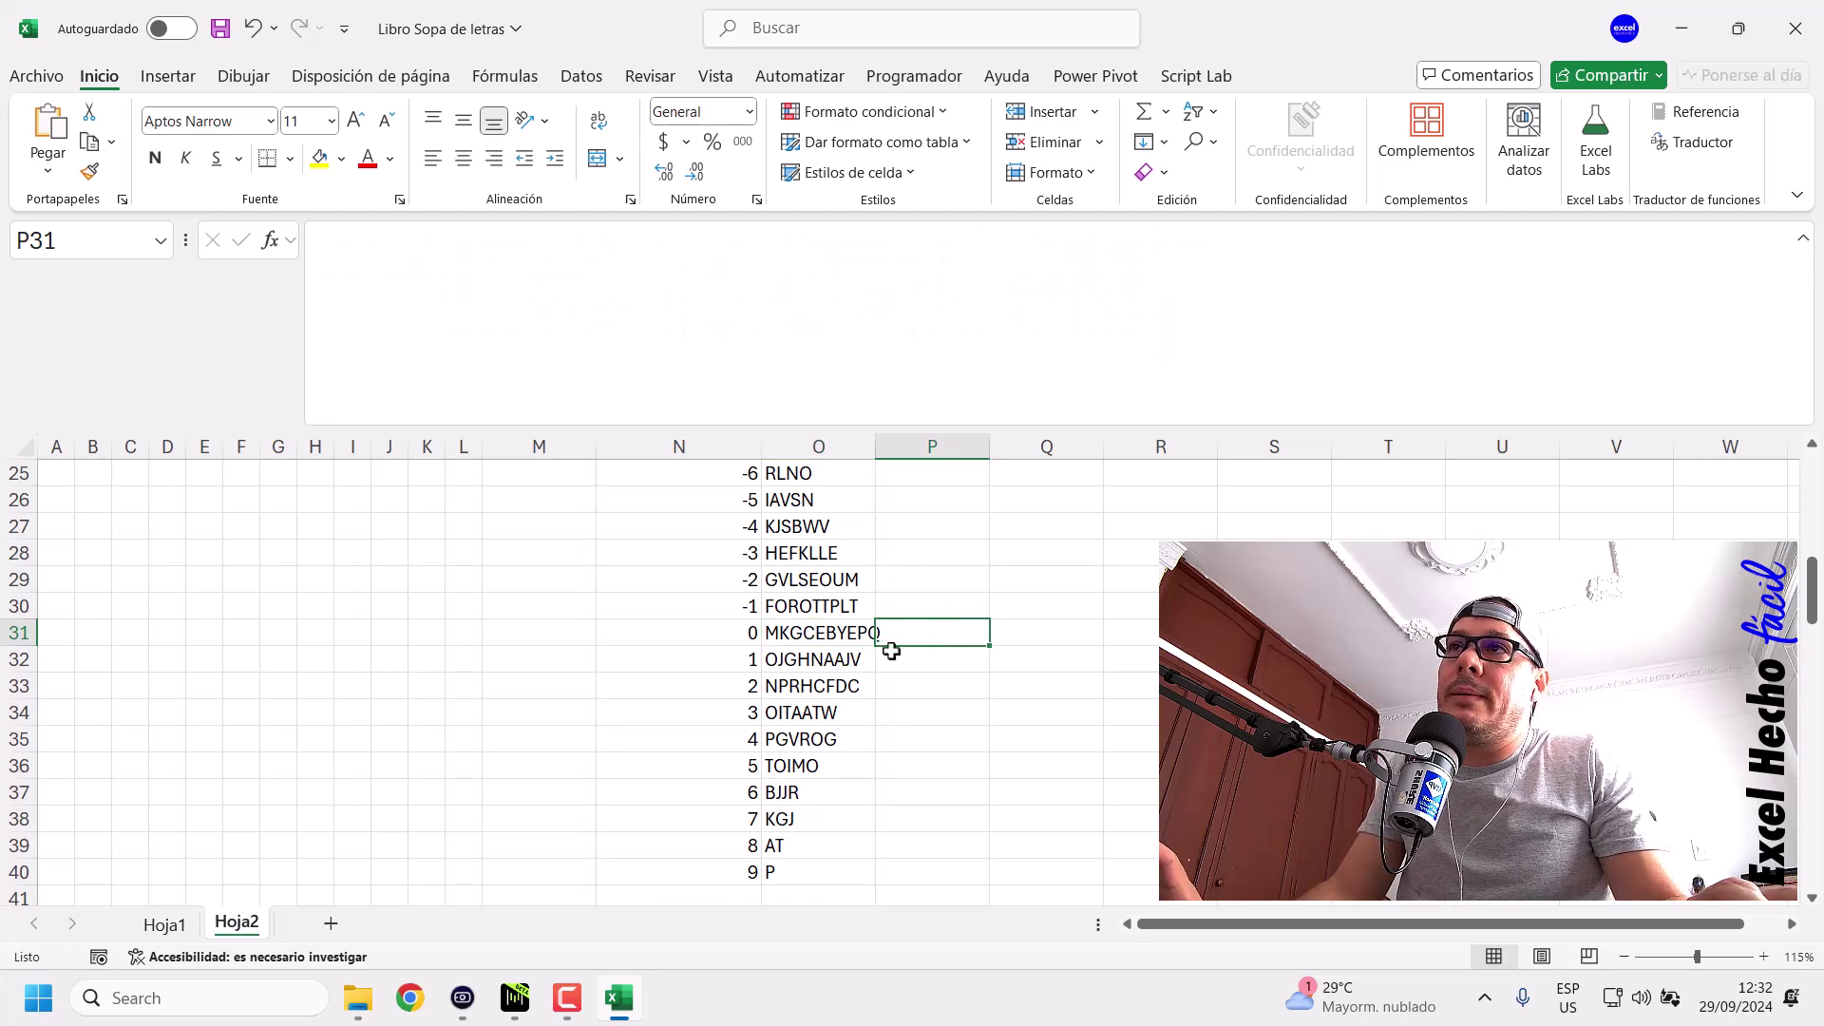
{"action": "scroll", "coordinate": [891, 651], "scroll_direction": "up", "scroll_amount": 6}
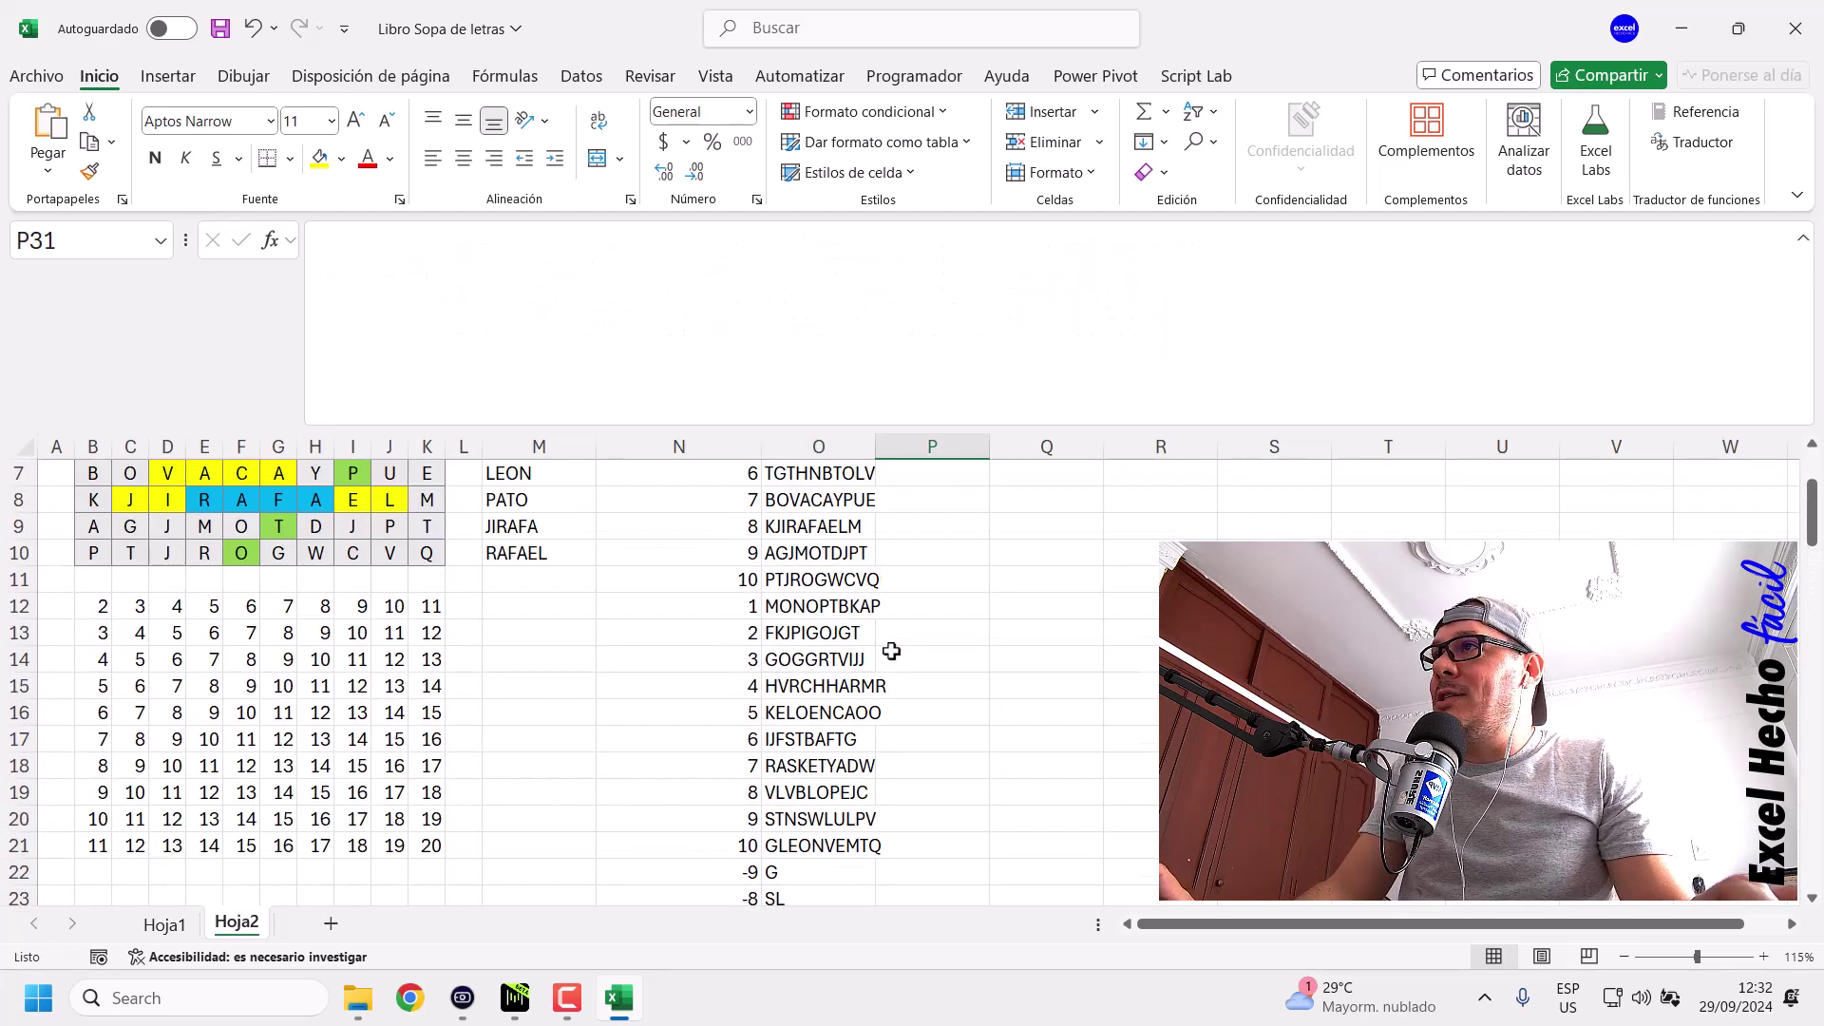
{"action": "scroll", "coordinate": [891, 651], "scroll_direction": "up", "scroll_amount": 2}
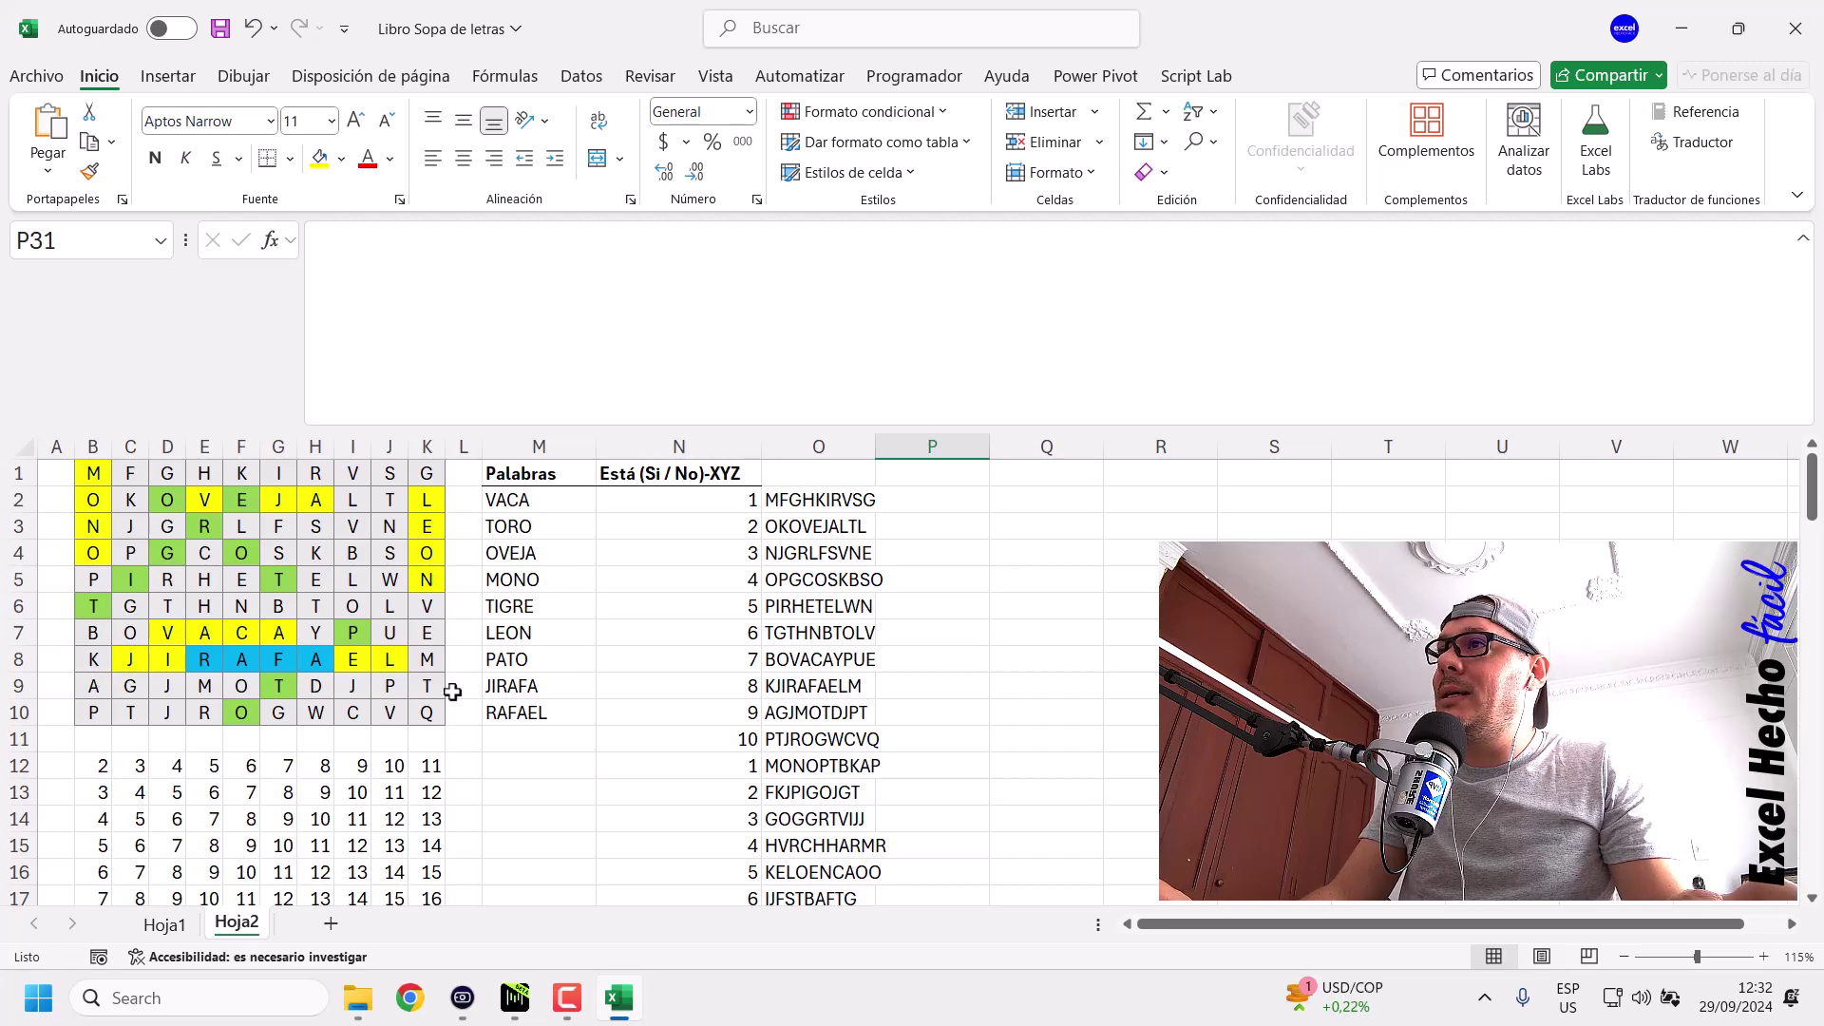
{"action": "scroll", "coordinate": [452, 692], "scroll_direction": "down", "scroll_amount": 6}
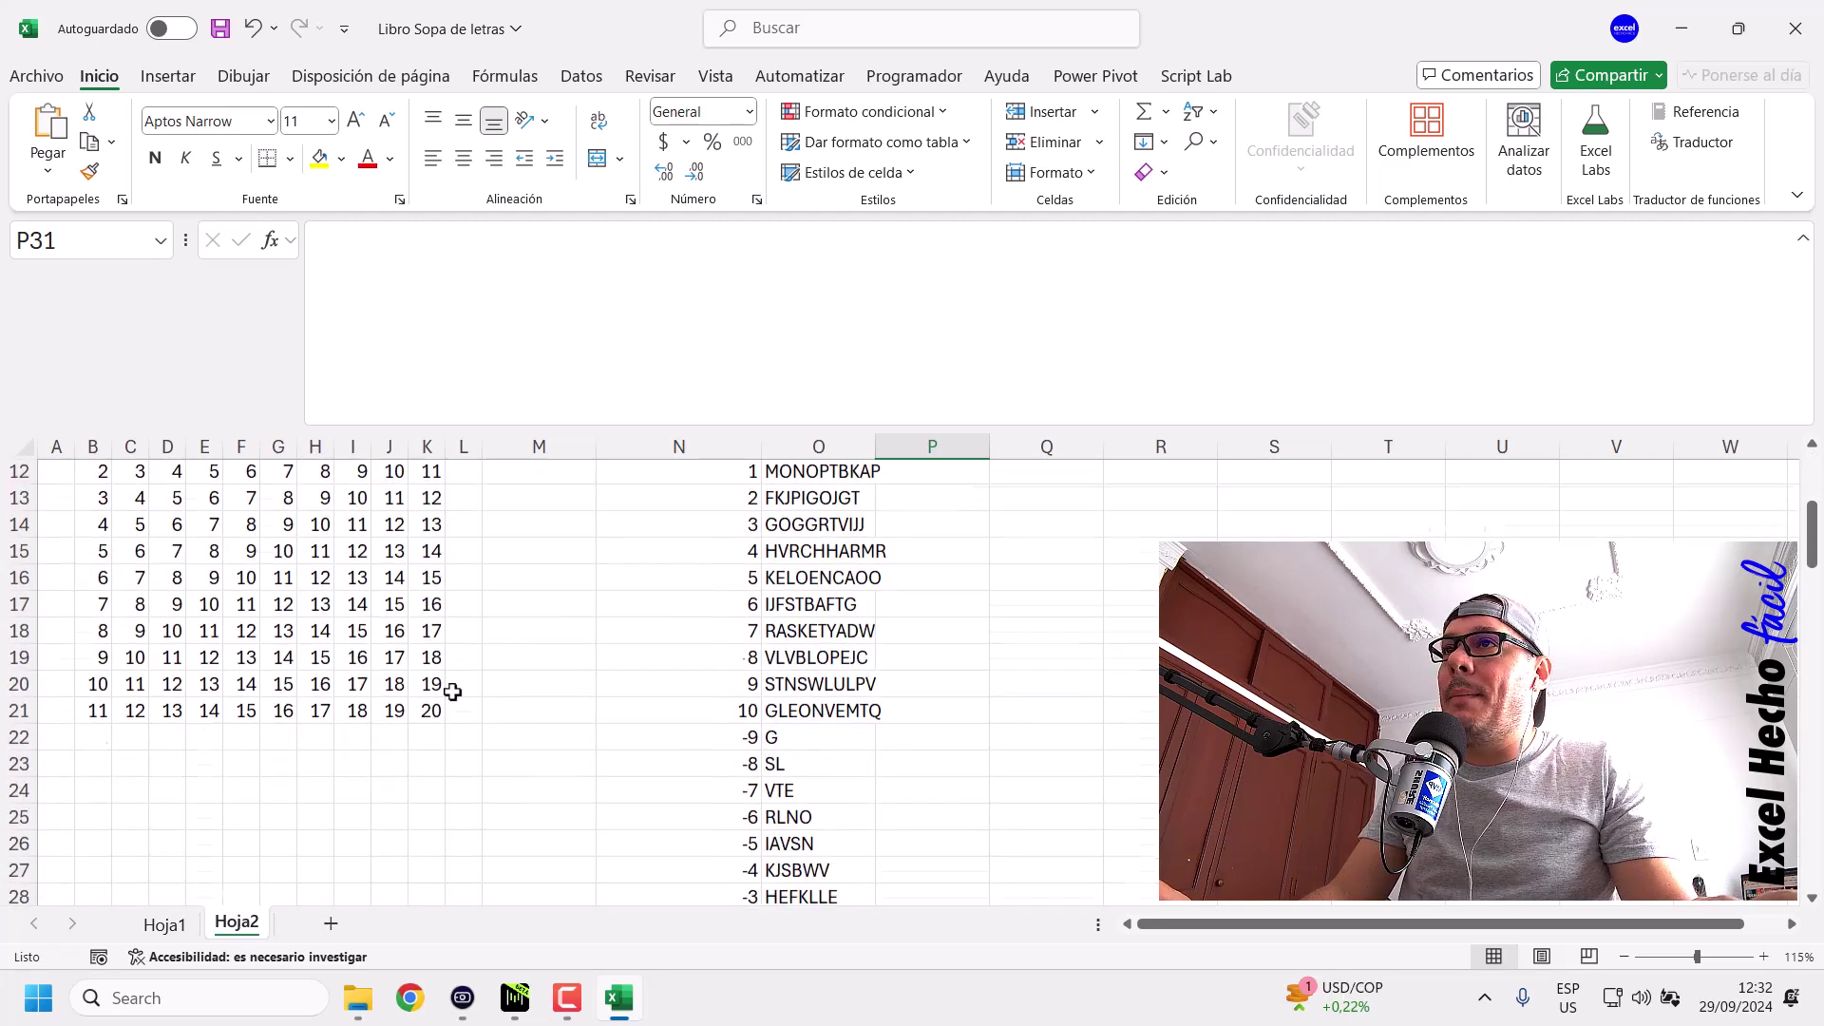
{"action": "scroll", "coordinate": [453, 692], "scroll_direction": "down", "scroll_amount": 1}
{"action": "left_click", "coordinate": [817, 690]}
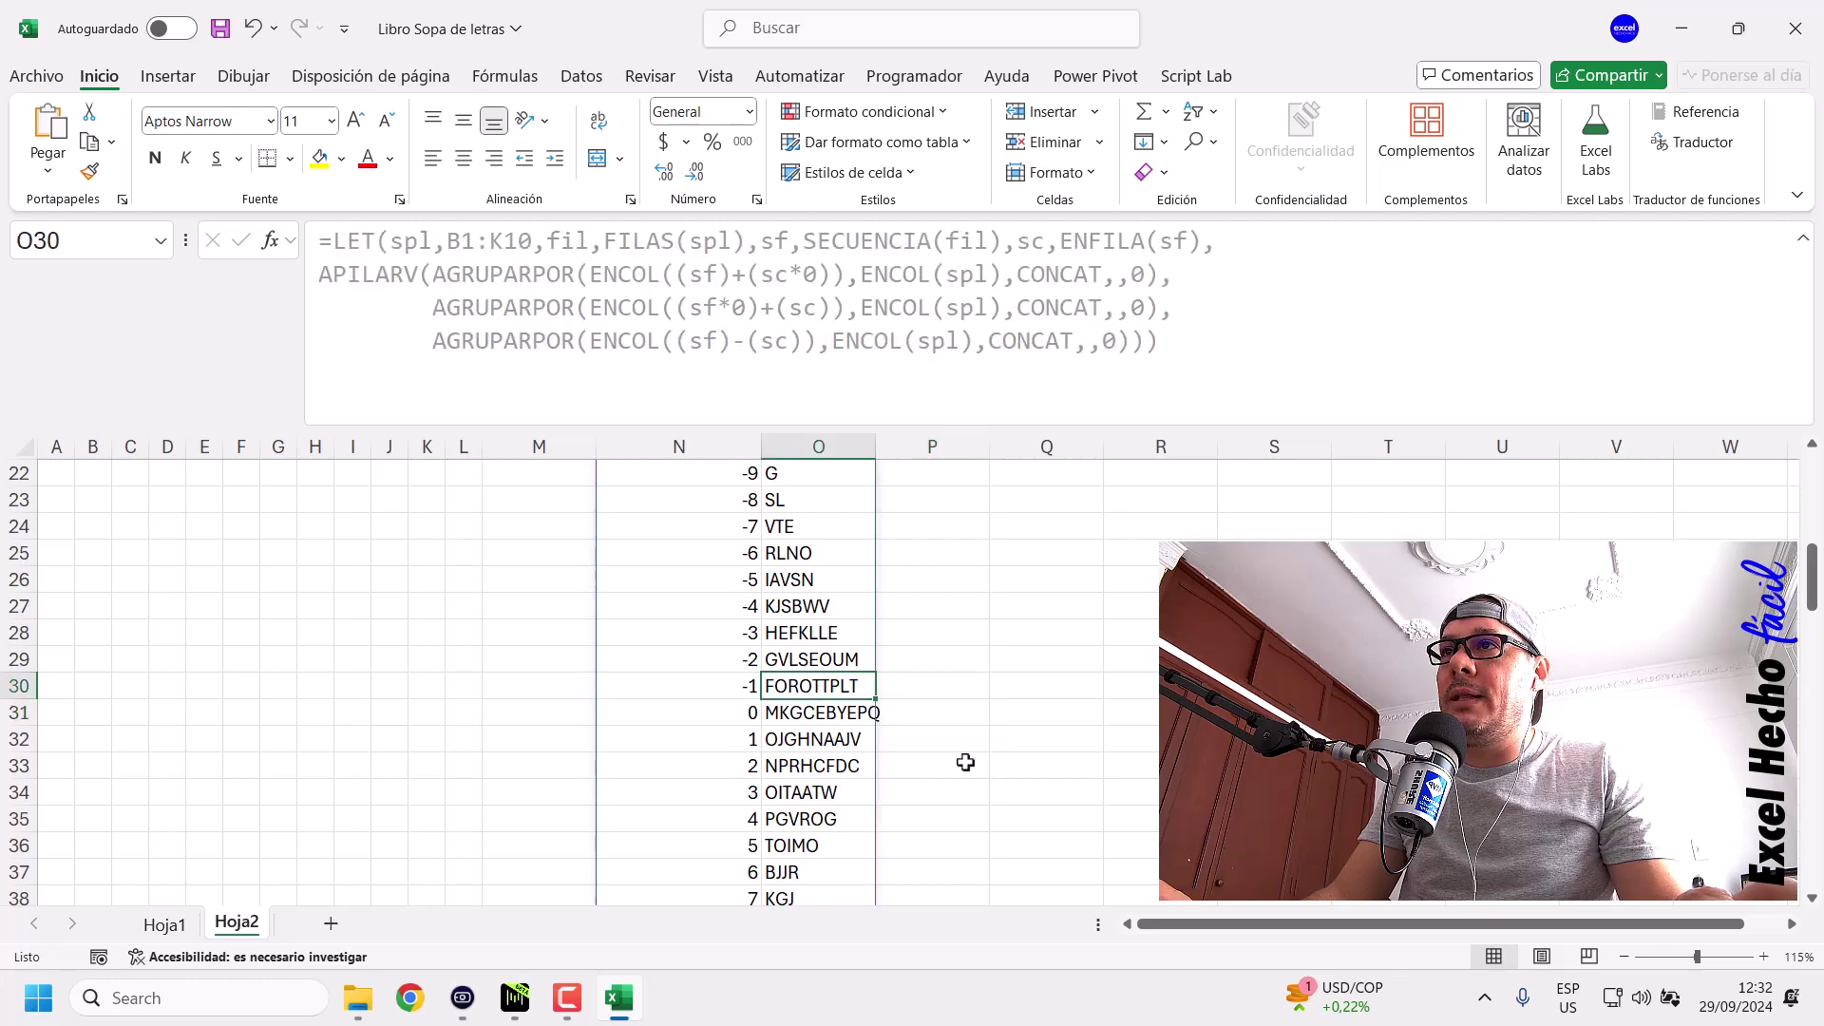
{"action": "left_click", "coordinate": [1031, 688]}
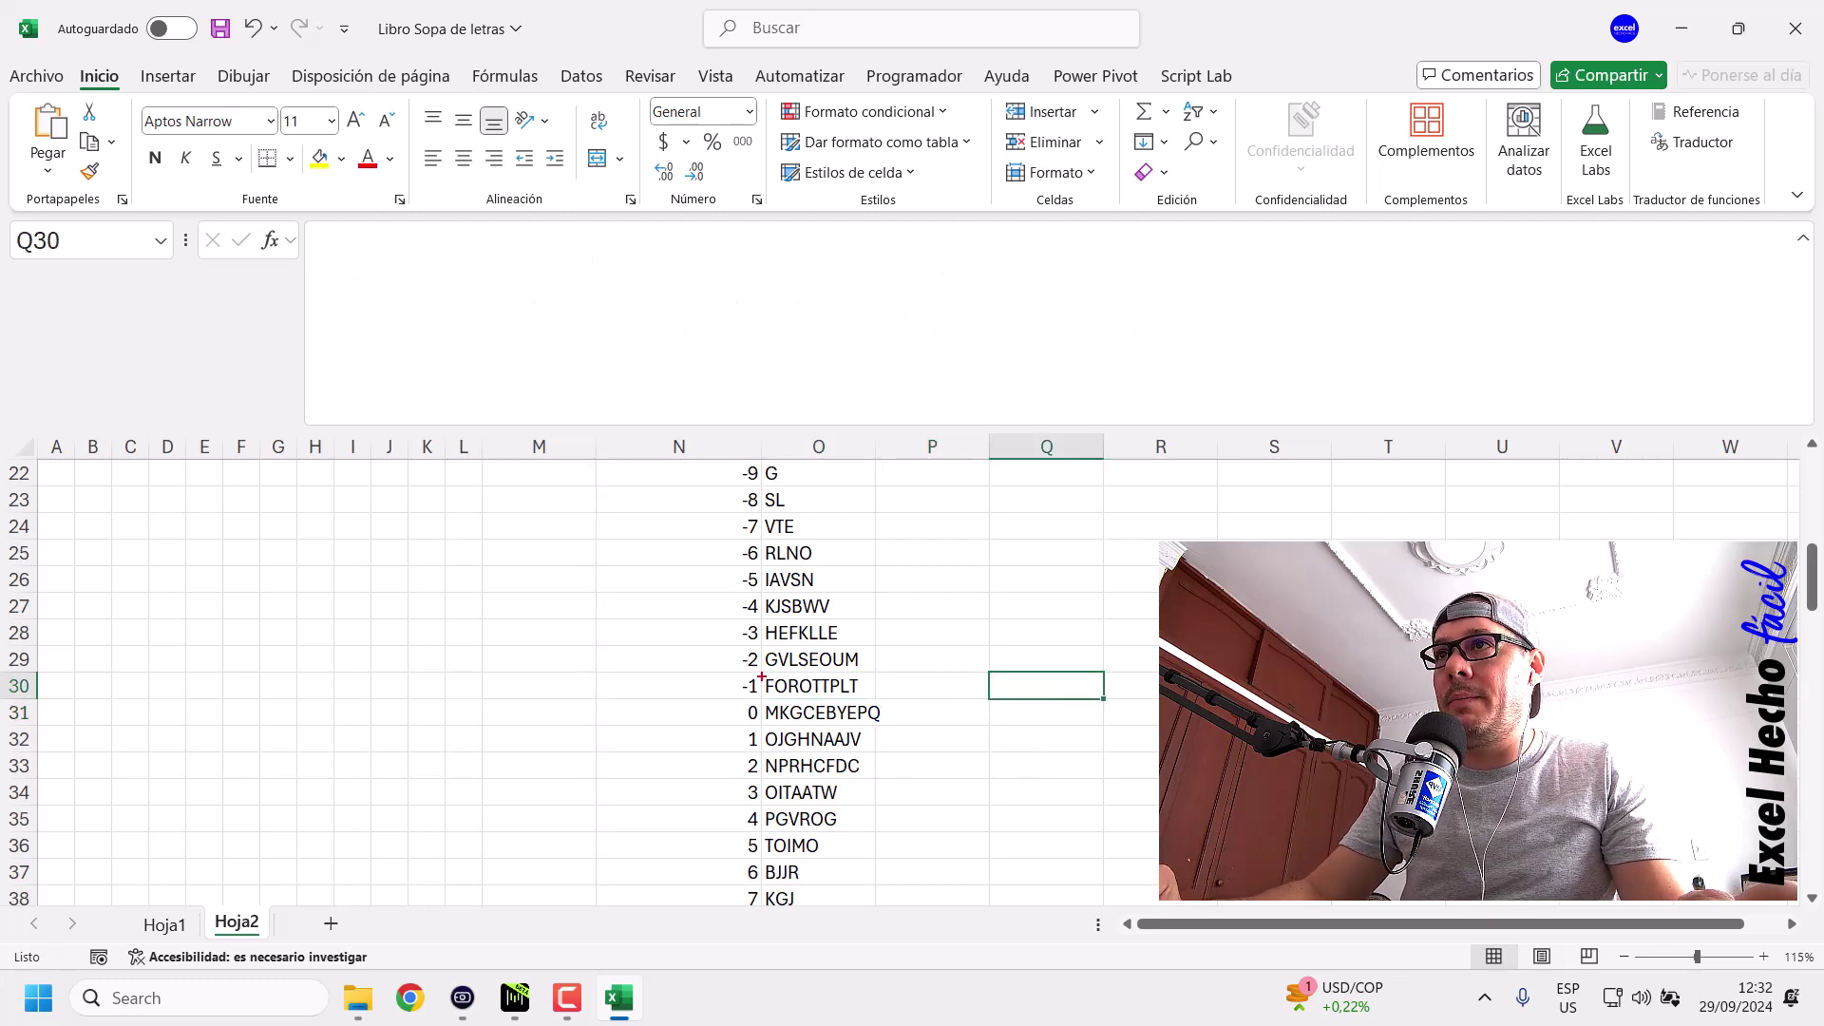
{"action": "left_click_drag", "start_coordinate": [757, 672], "coordinate": [879, 701]}
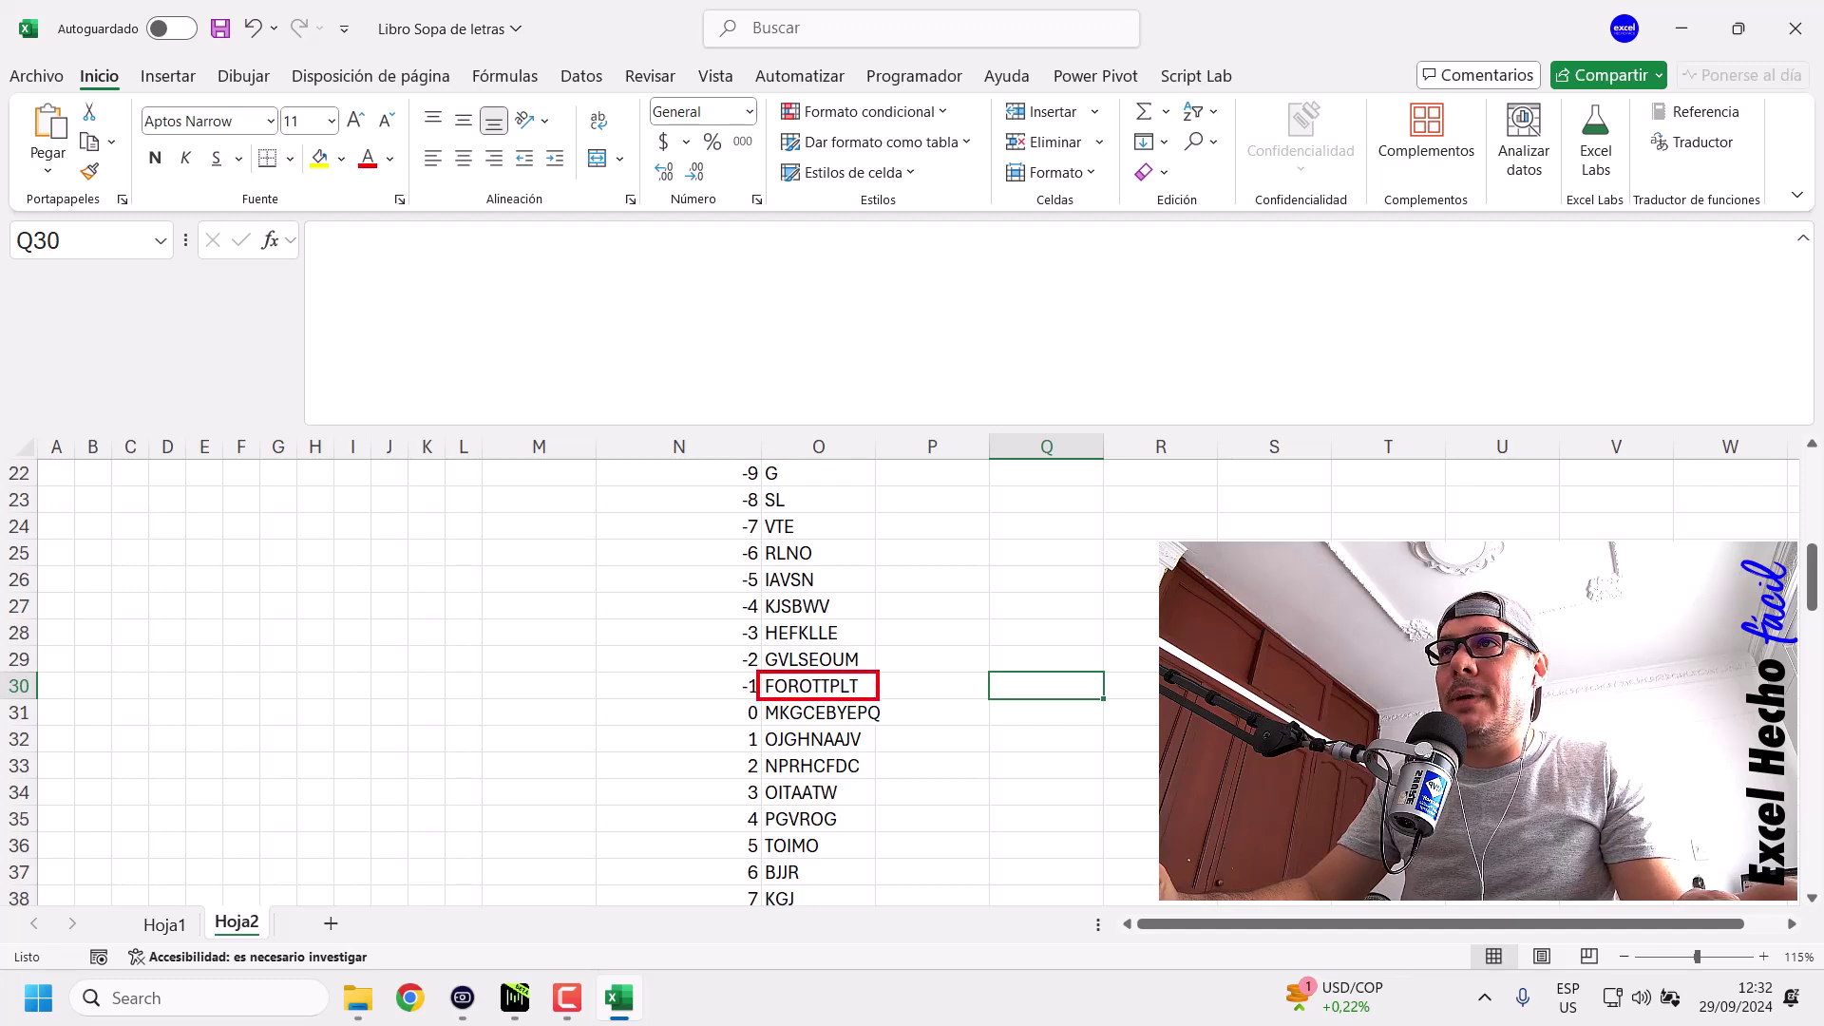
{"action": "left_click_drag", "start_coordinate": [817, 668], "coordinate": [779, 672]}
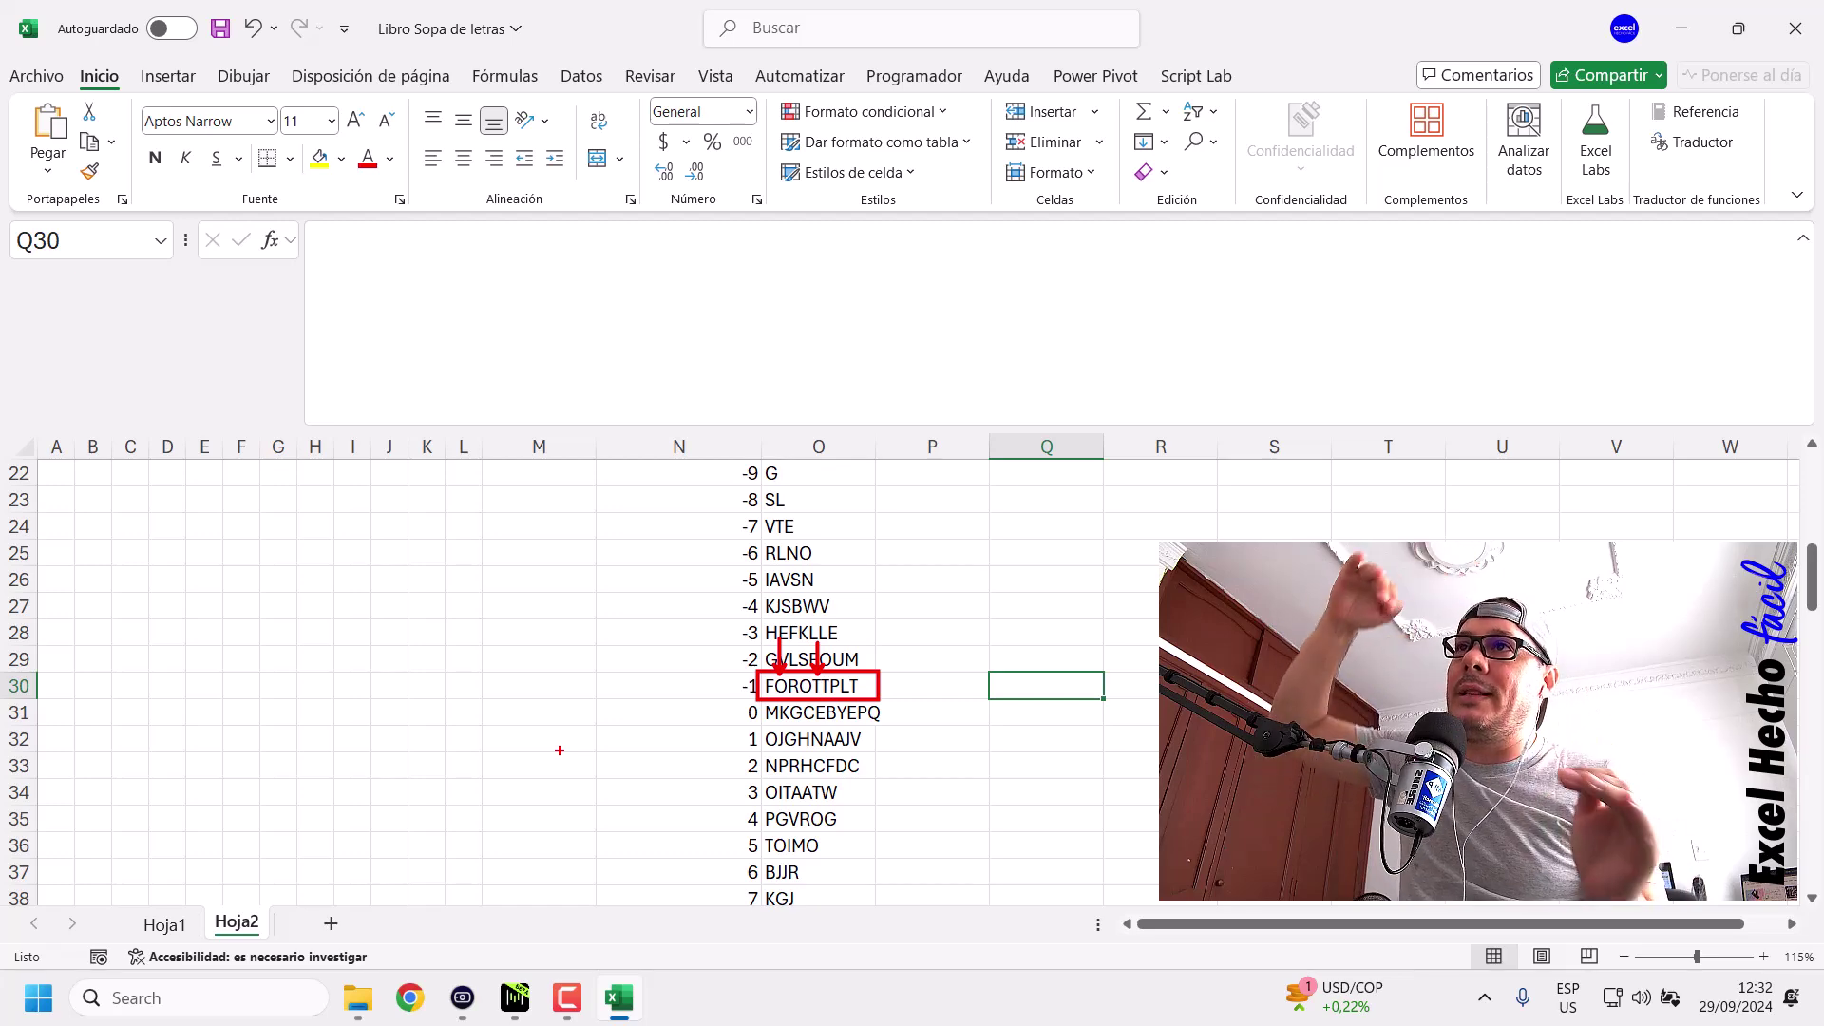
{"action": "key", "text": "Escape"}
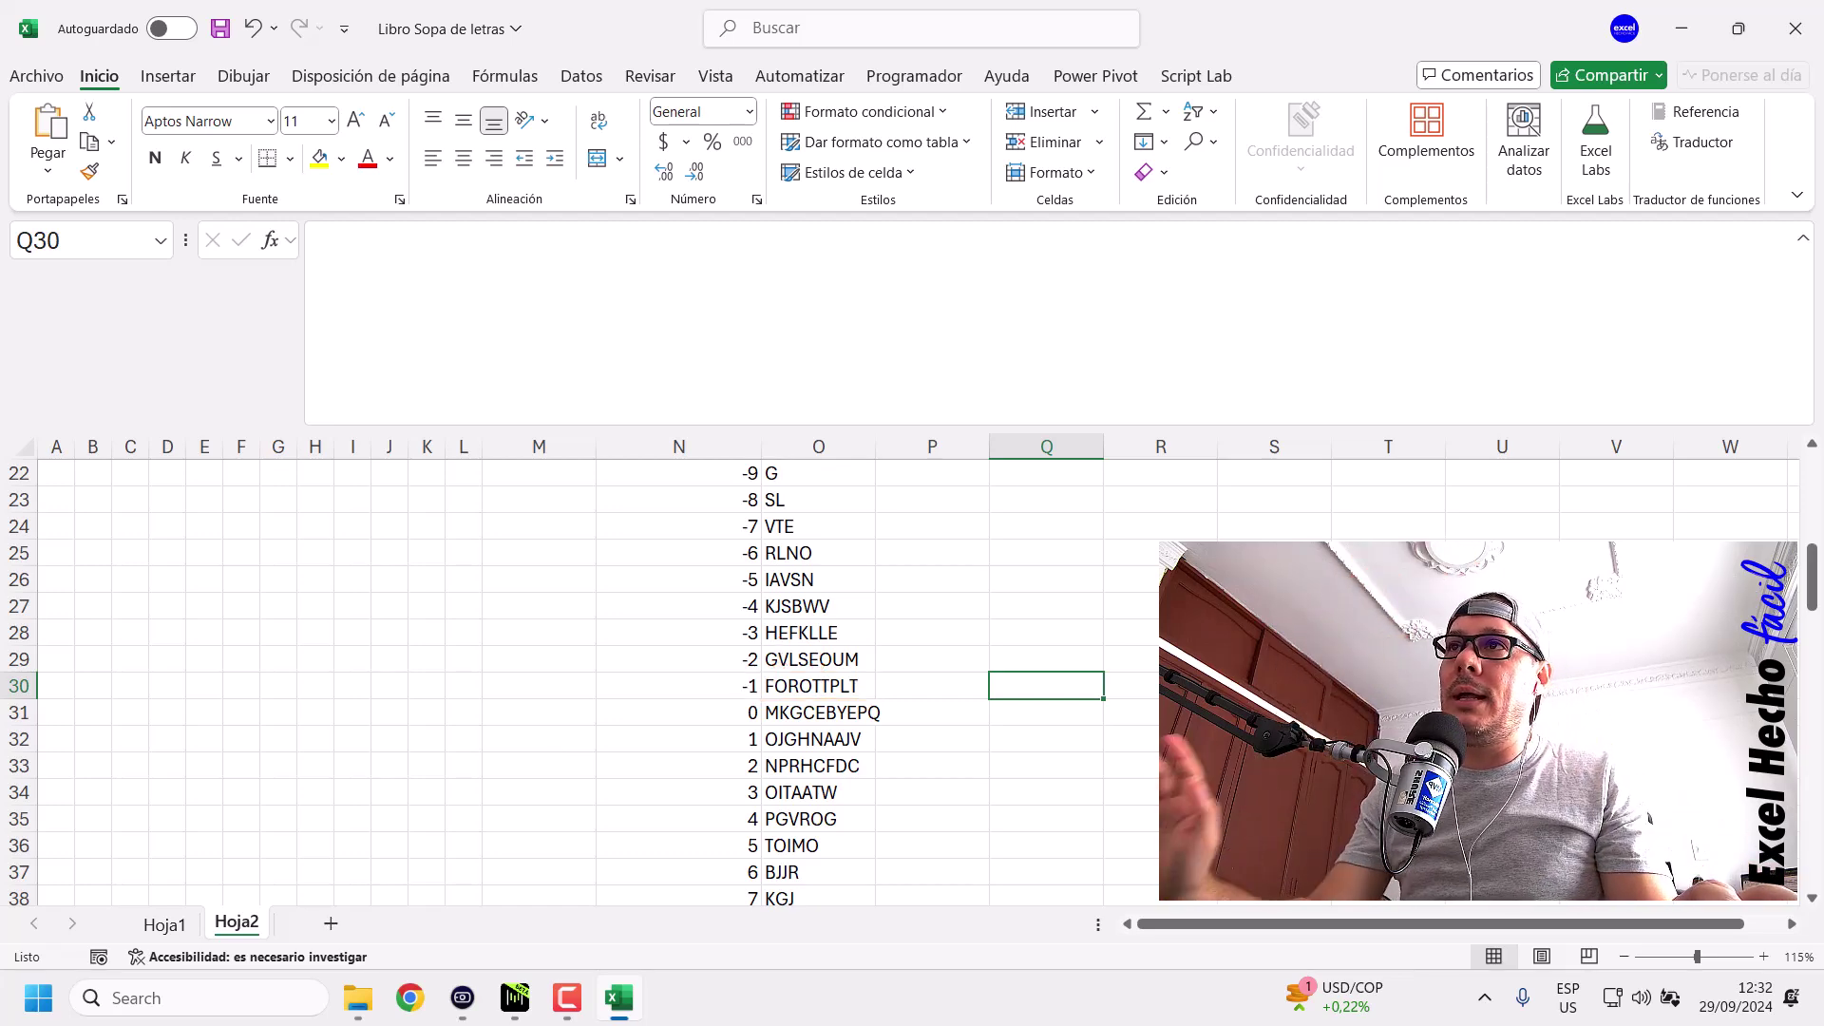
Reopen the end of N2's formula after the third AGRUPARPOR so APILARV takes another array on a new line.
{"action": "scroll", "coordinate": [560, 750], "scroll_direction": "up", "scroll_amount": 7}
{"action": "left_click", "coordinate": [716, 501]}
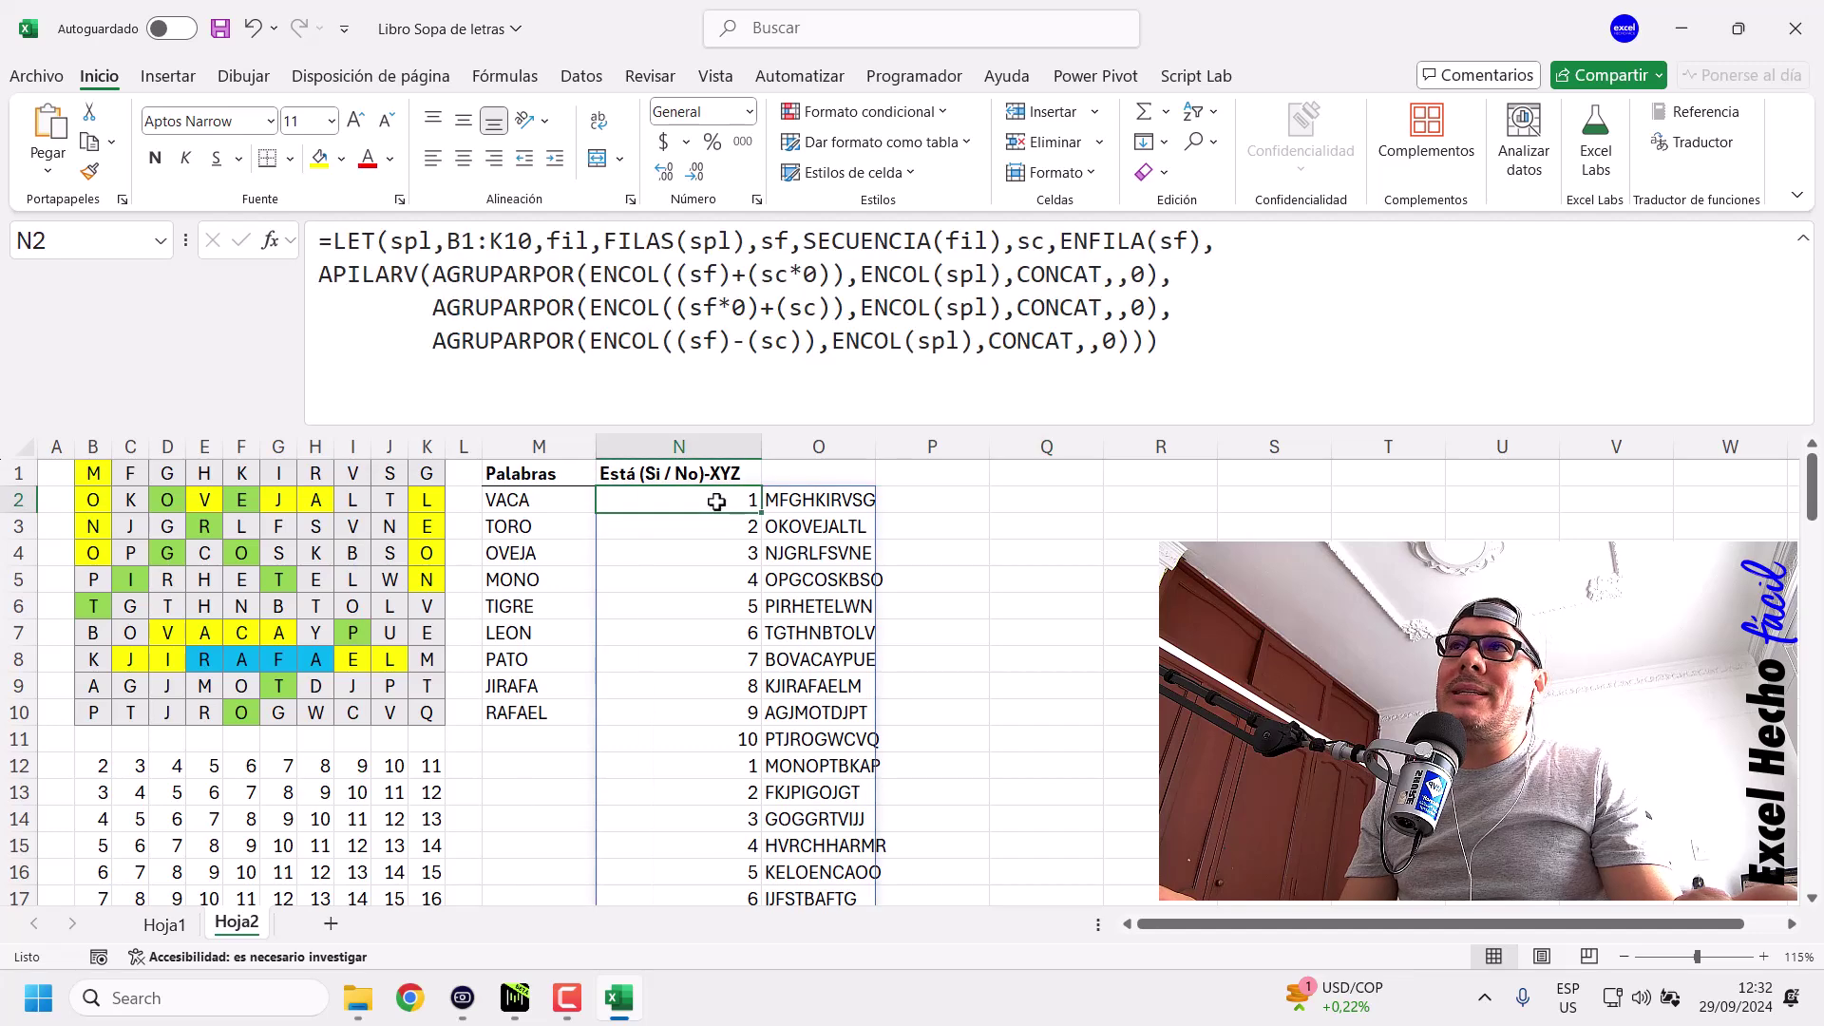
{"action": "left_click", "coordinate": [1268, 339]}
{"action": "key", "text": "BackSpace"}
{"action": "type", "text": ","}
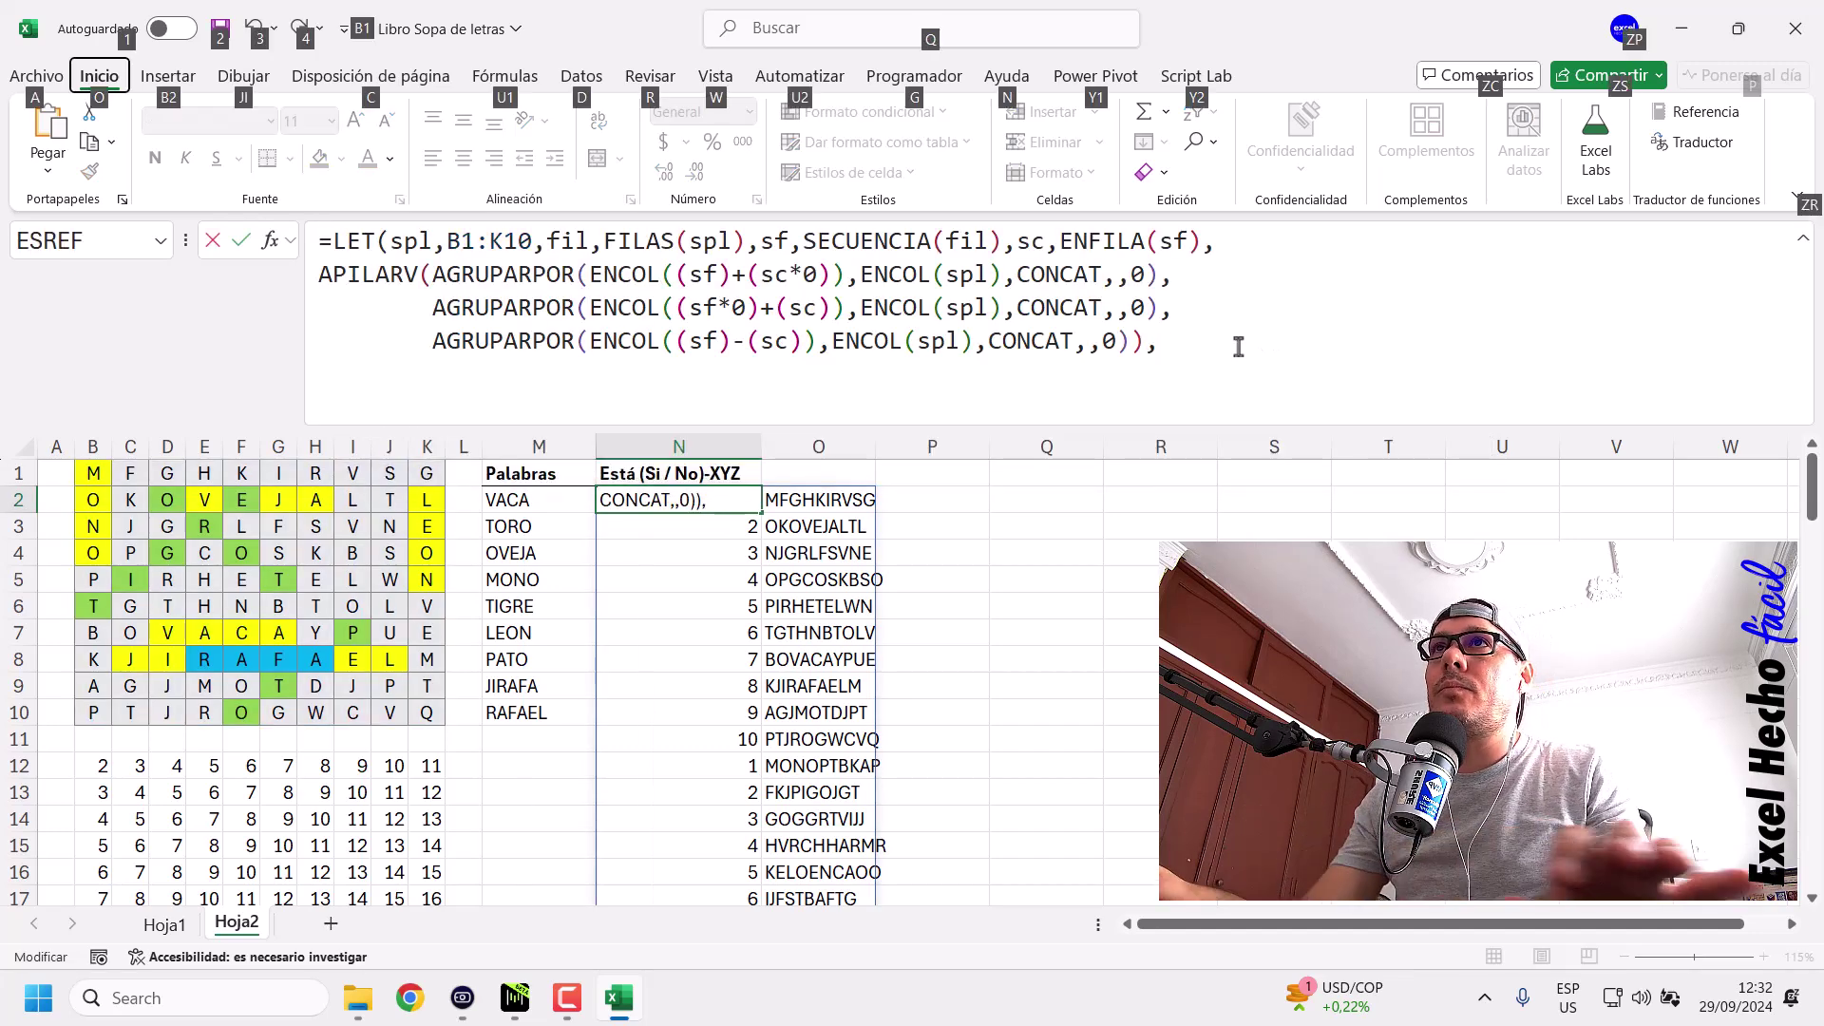
{"action": "key", "text": "BackSpace"}
{"action": "key", "text": "BackSpace"}
{"action": "key", "text": "BackSpace"}
{"action": "type", "text": "),"}
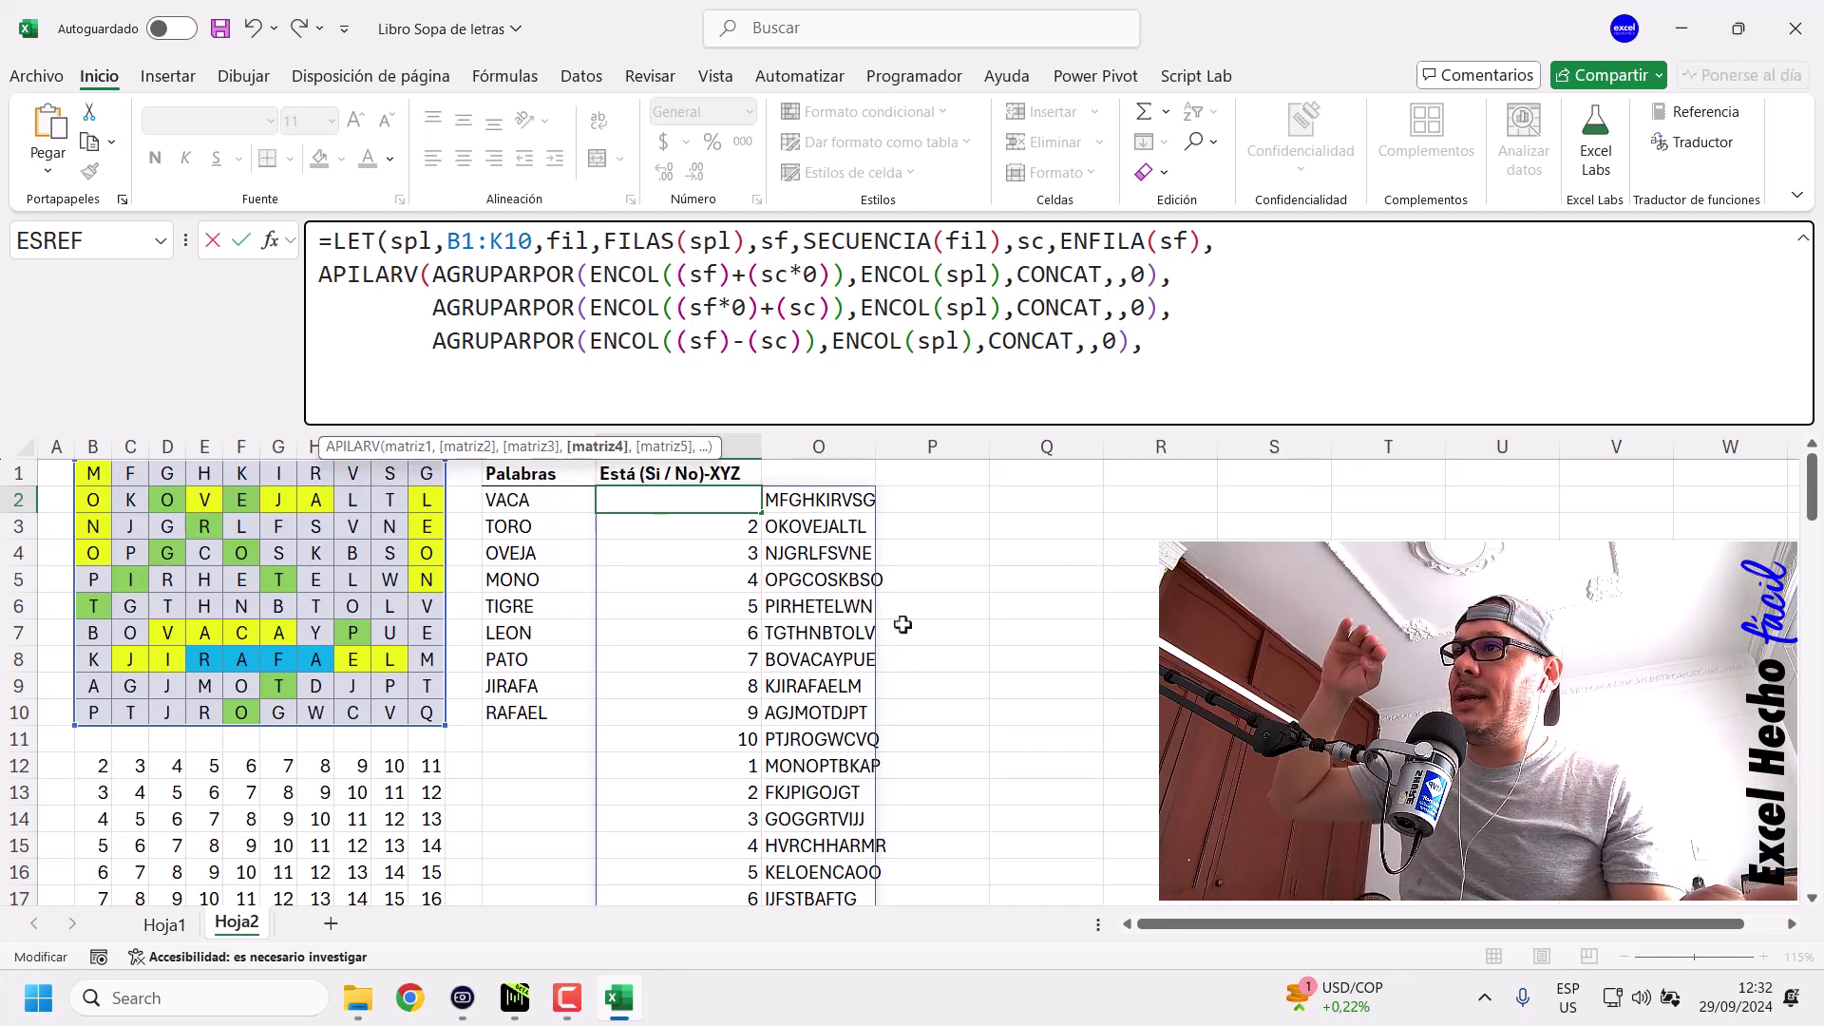
{"action": "key", "text": "alt+Return"}
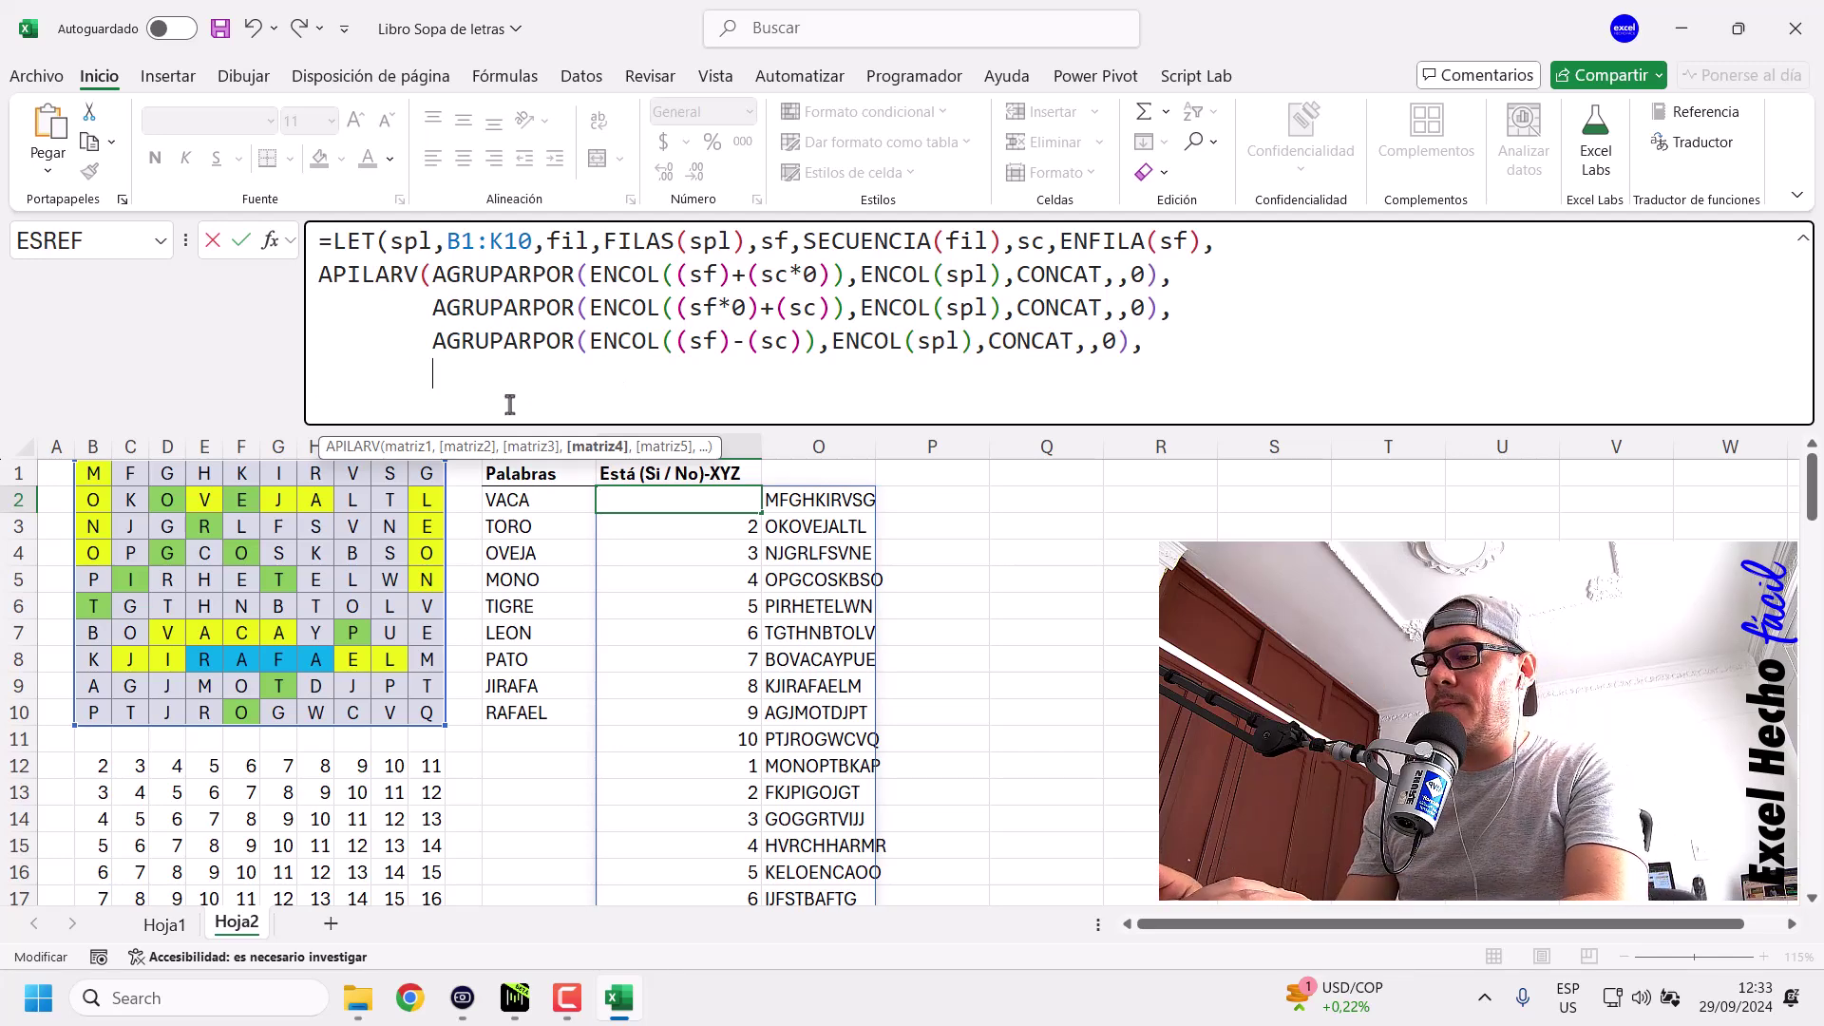
Add AGRUPARPOR(ENCOL((sf)+(sc)),ENCOL(spl),CONCAT,,0) as the fourth array of APILARV, checking its addition against the sum matrix below the grid.
{"action": "type", "text": "AGRUPARPOR(ENCOL((sf)+(sc*0)),ENCOL(spl),CONCAT,,0)"}
{"action": "left_click_drag", "start_coordinate": [748, 382], "coordinate": [793, 380]}
{"action": "key", "text": "BackSpace"}
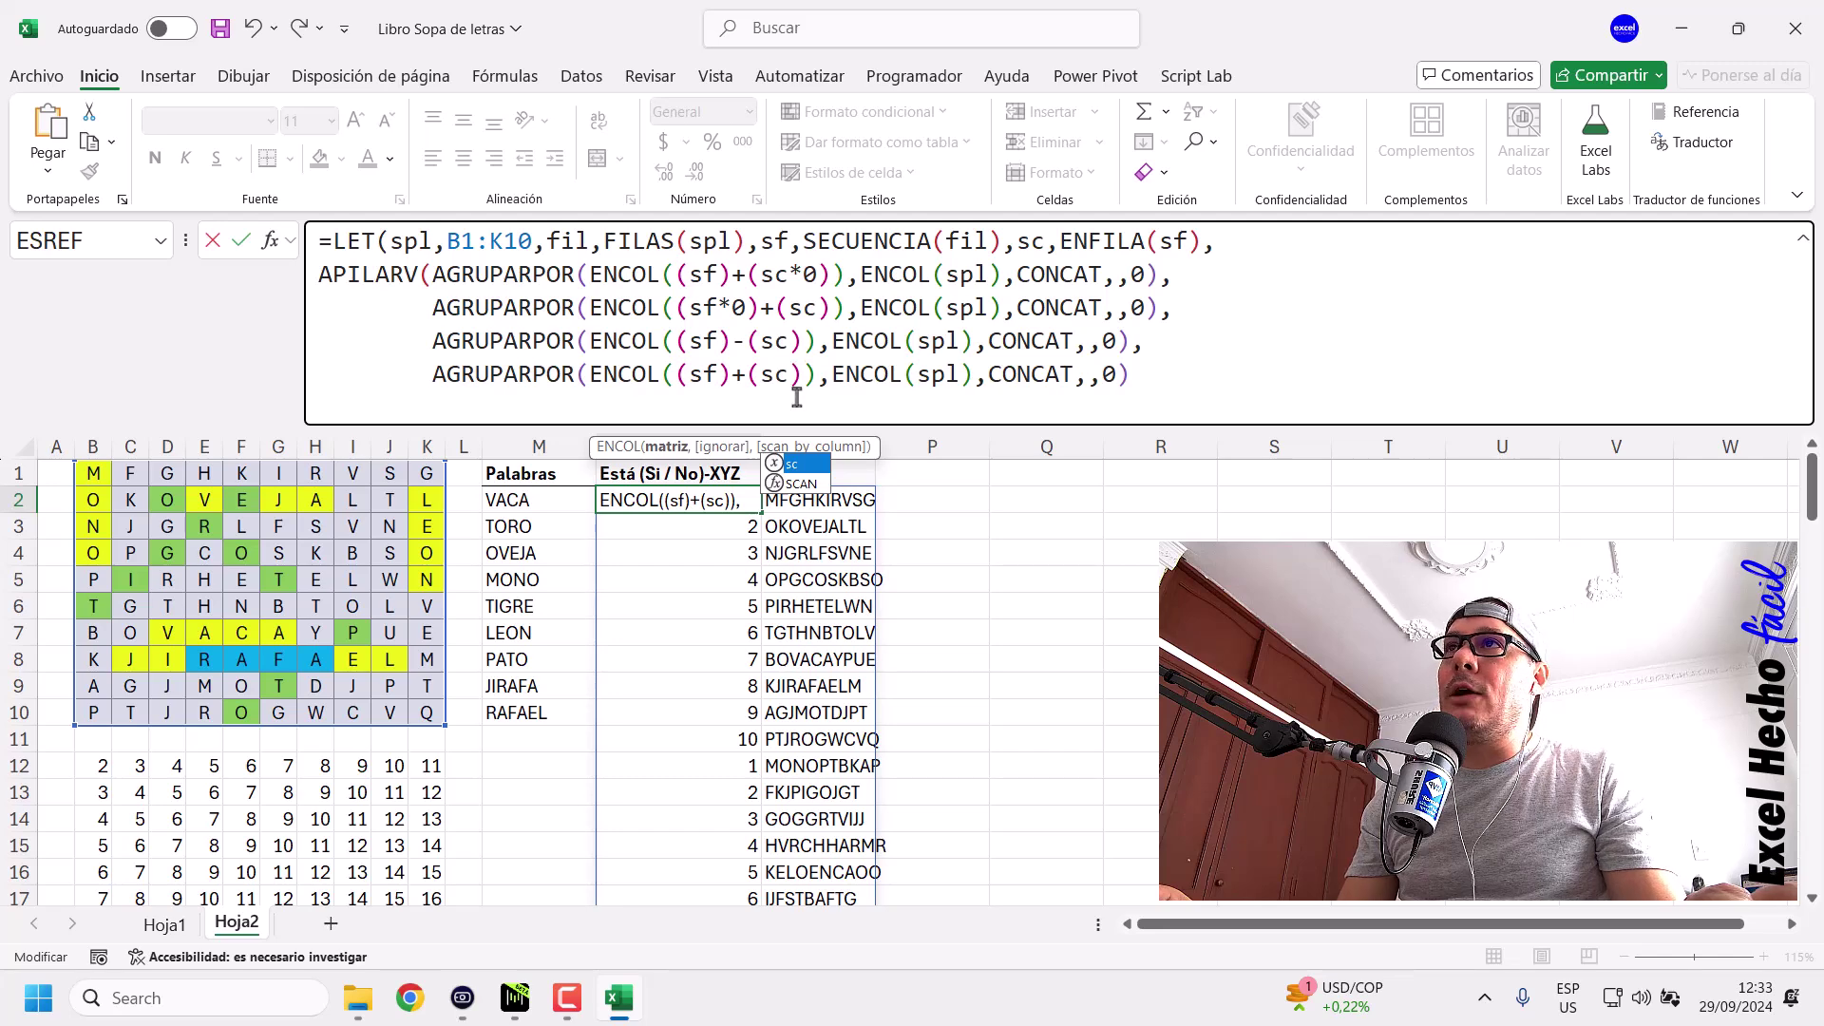
{"action": "double_click", "coordinate": [736, 378]}
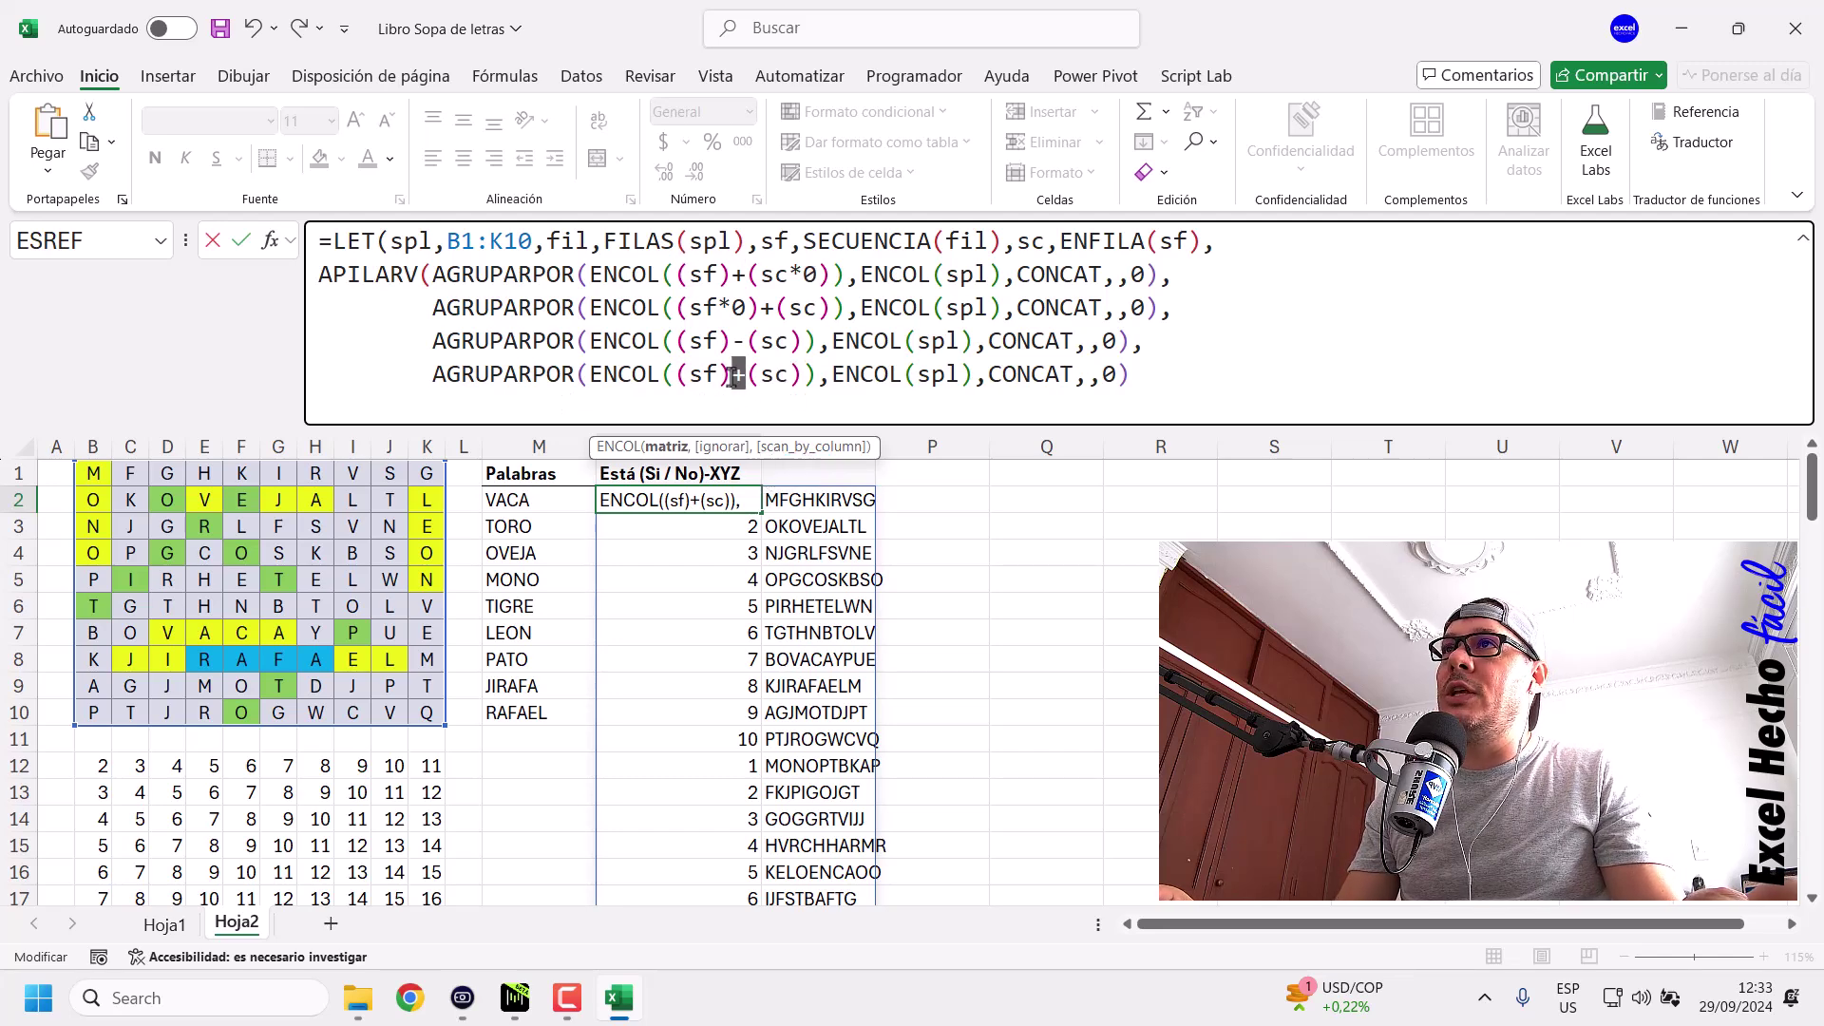
{"action": "scroll", "coordinate": [428, 775], "scroll_direction": "down", "scroll_amount": 1}
{"action": "scroll", "coordinate": [428, 774], "scroll_direction": "down", "scroll_amount": 1}
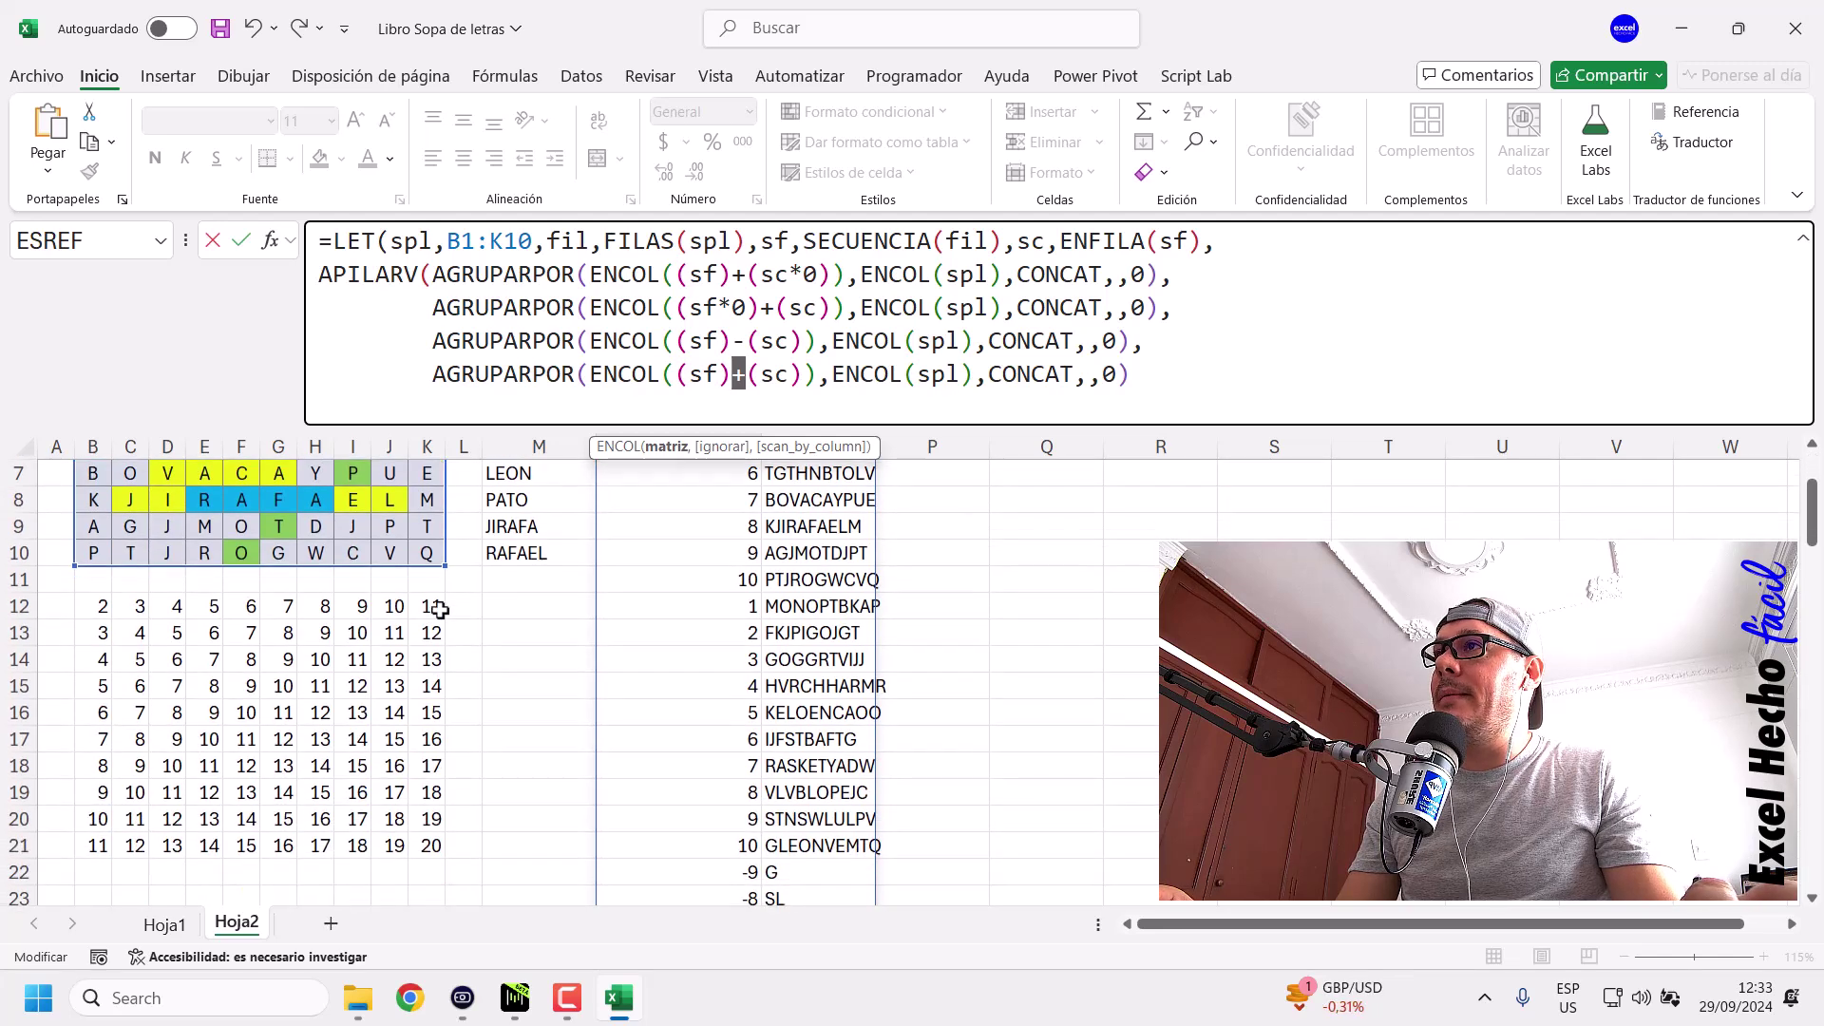
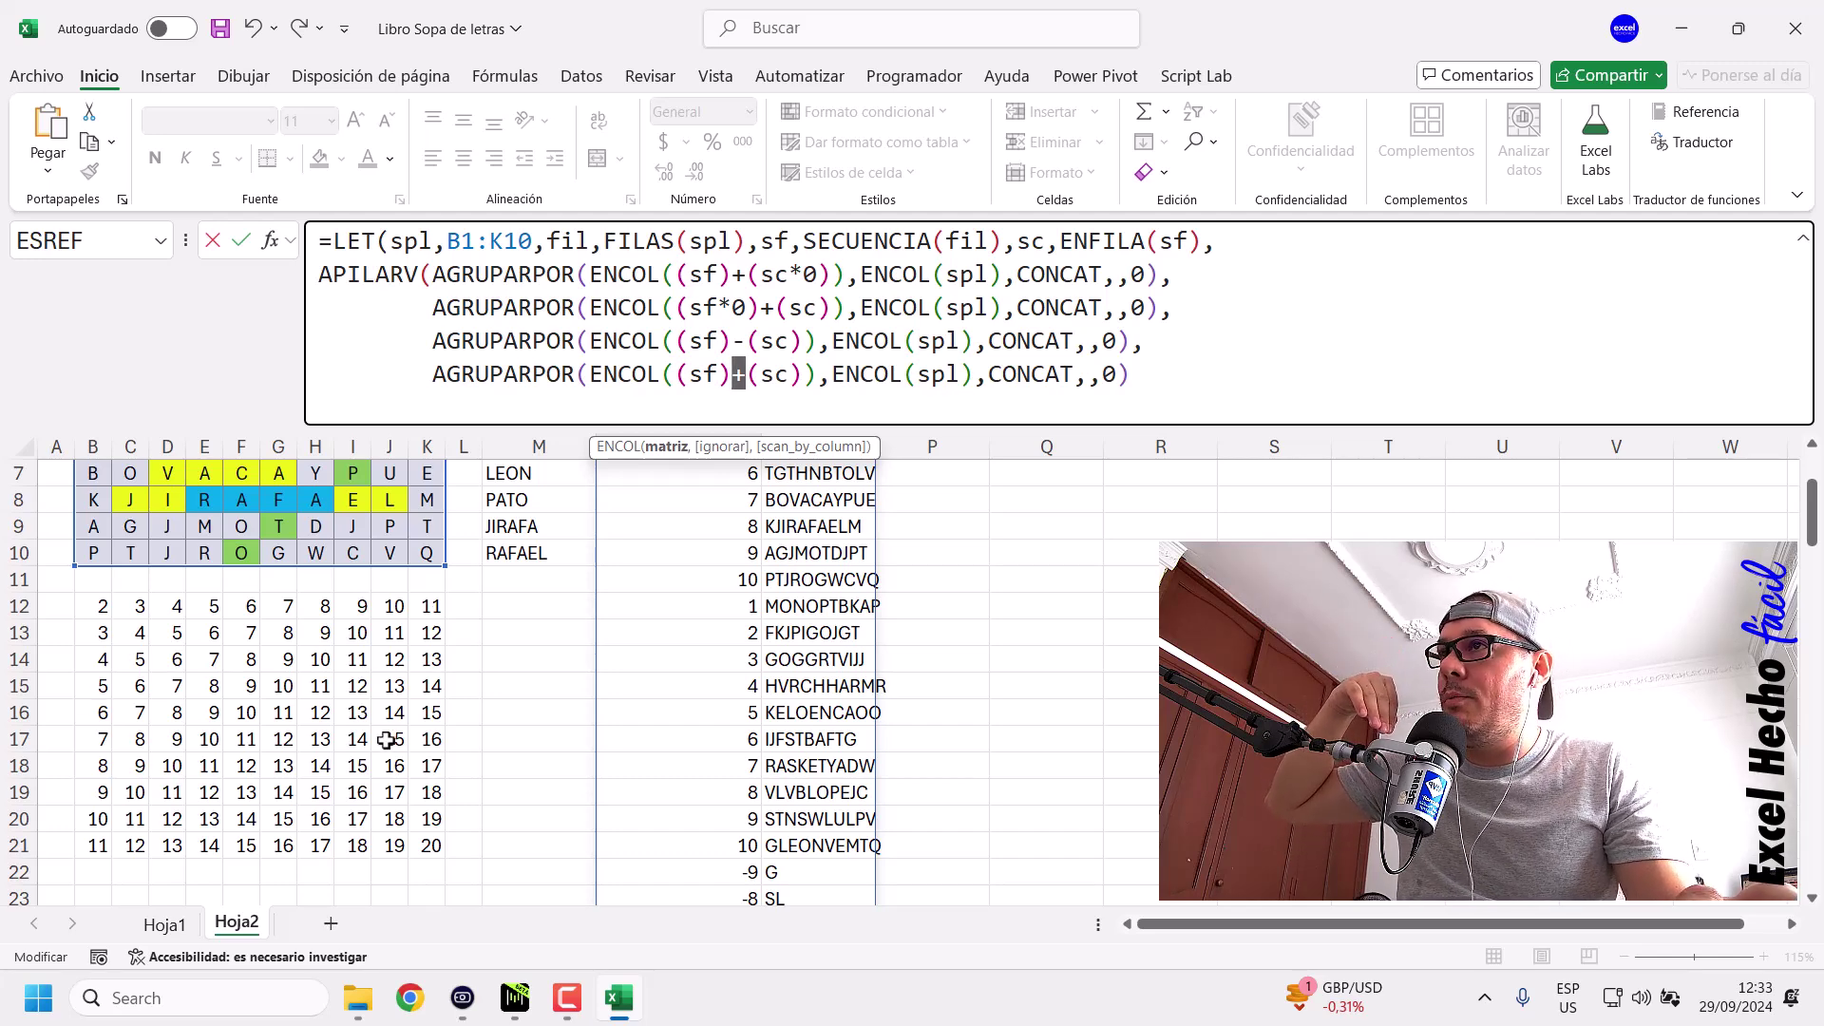
{"action": "scroll", "coordinate": [386, 740], "scroll_direction": "up", "scroll_amount": 2}
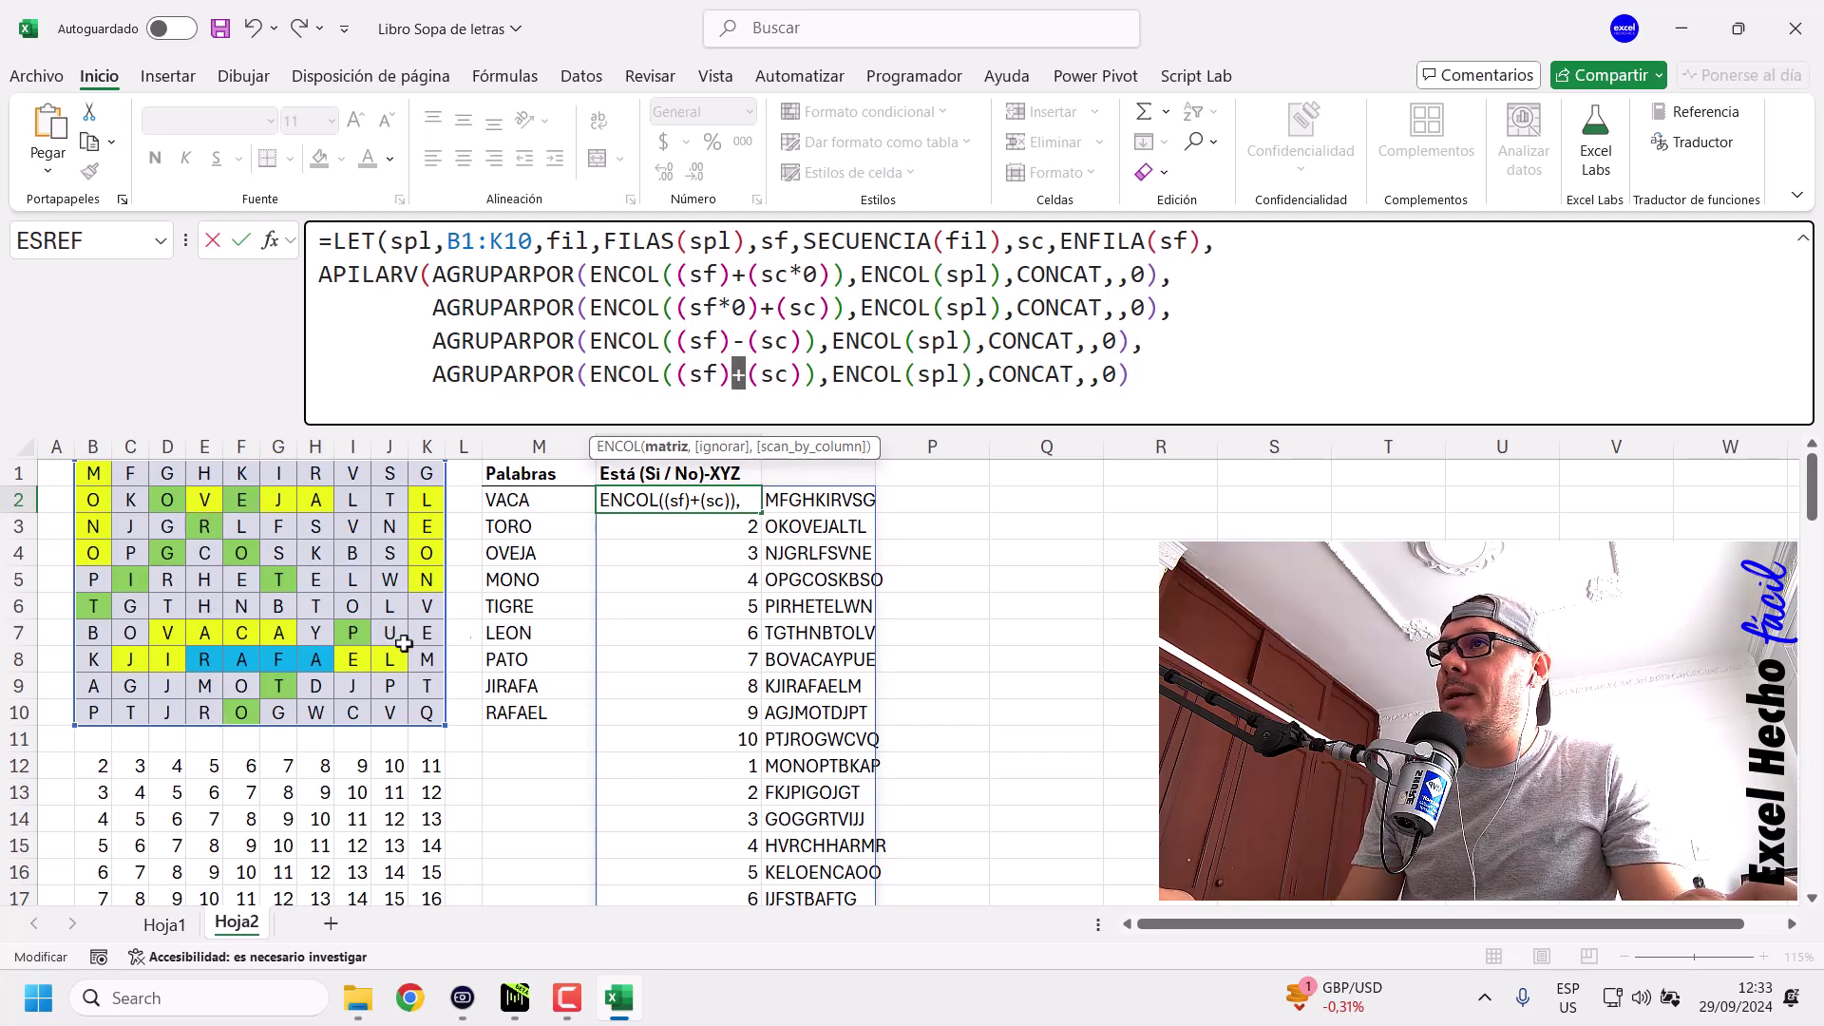
Close the APILARV and LET functions with )), apply the formula to N2 and look over the extended spill.
{"action": "left_click", "coordinate": [1192, 416]}
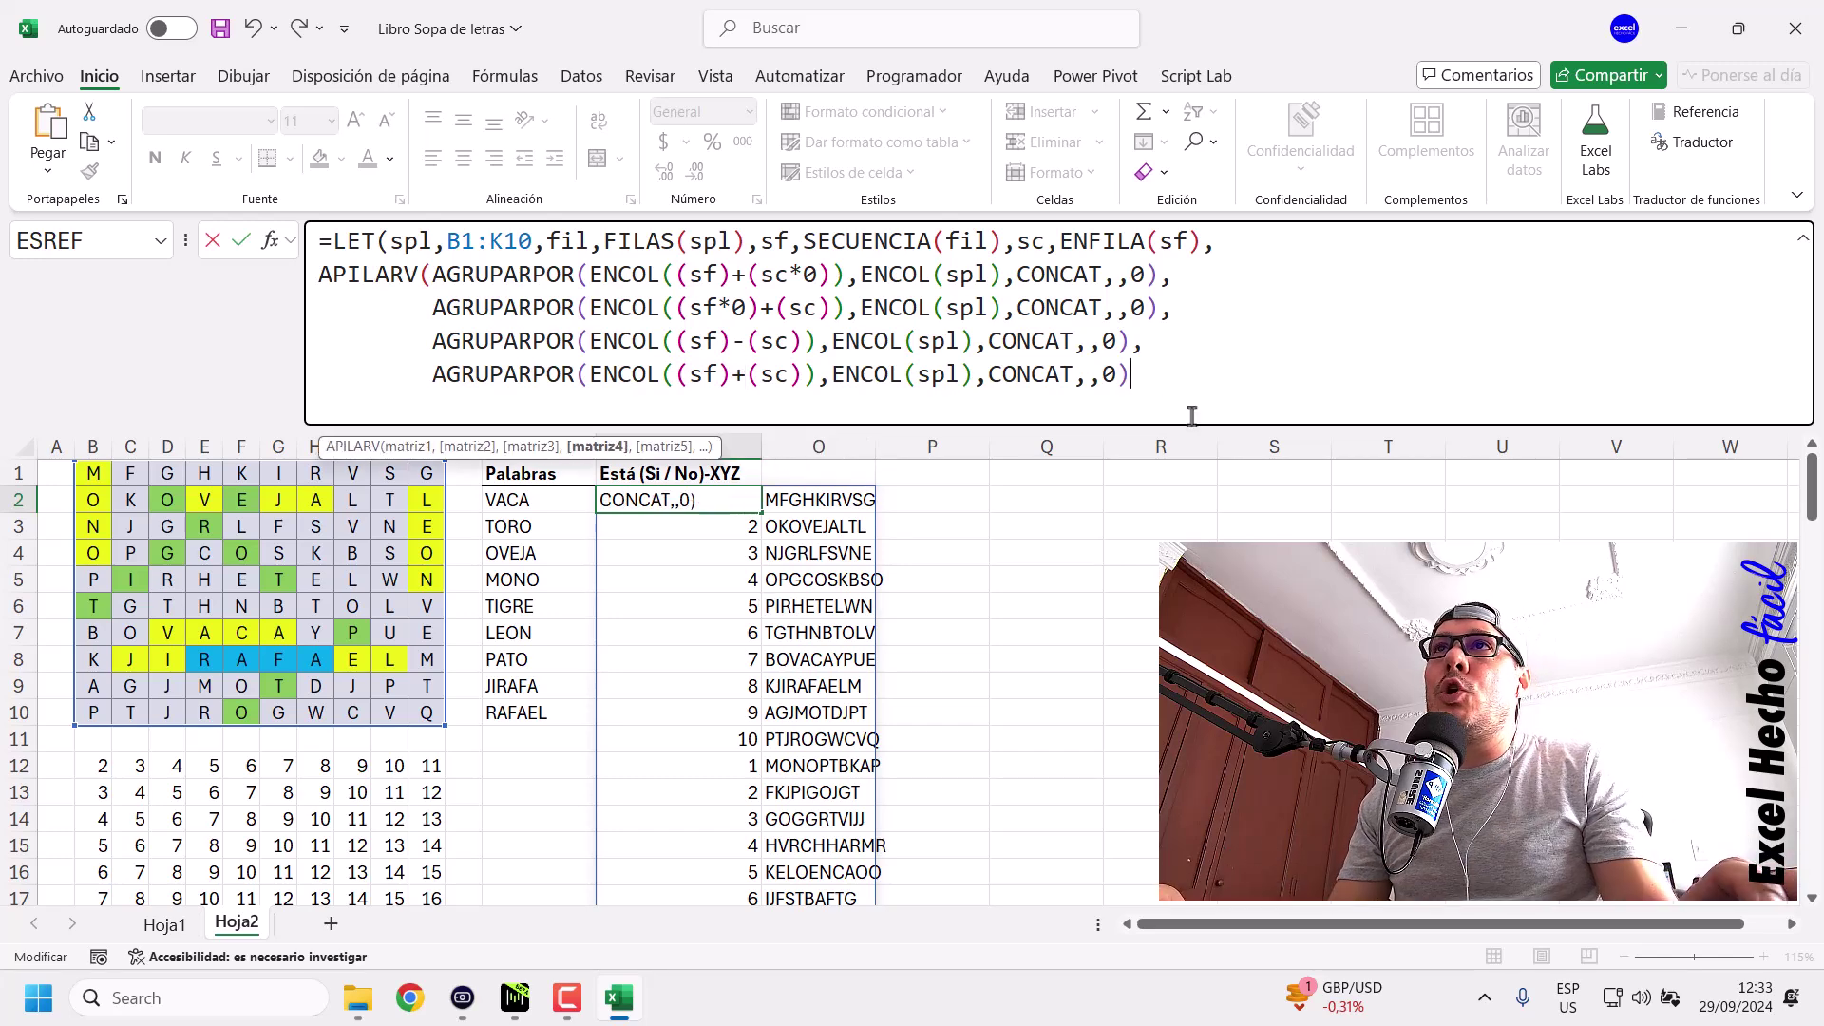
{"action": "double_click", "coordinate": [1077, 380]}
{"action": "left_click", "coordinate": [1150, 394]}
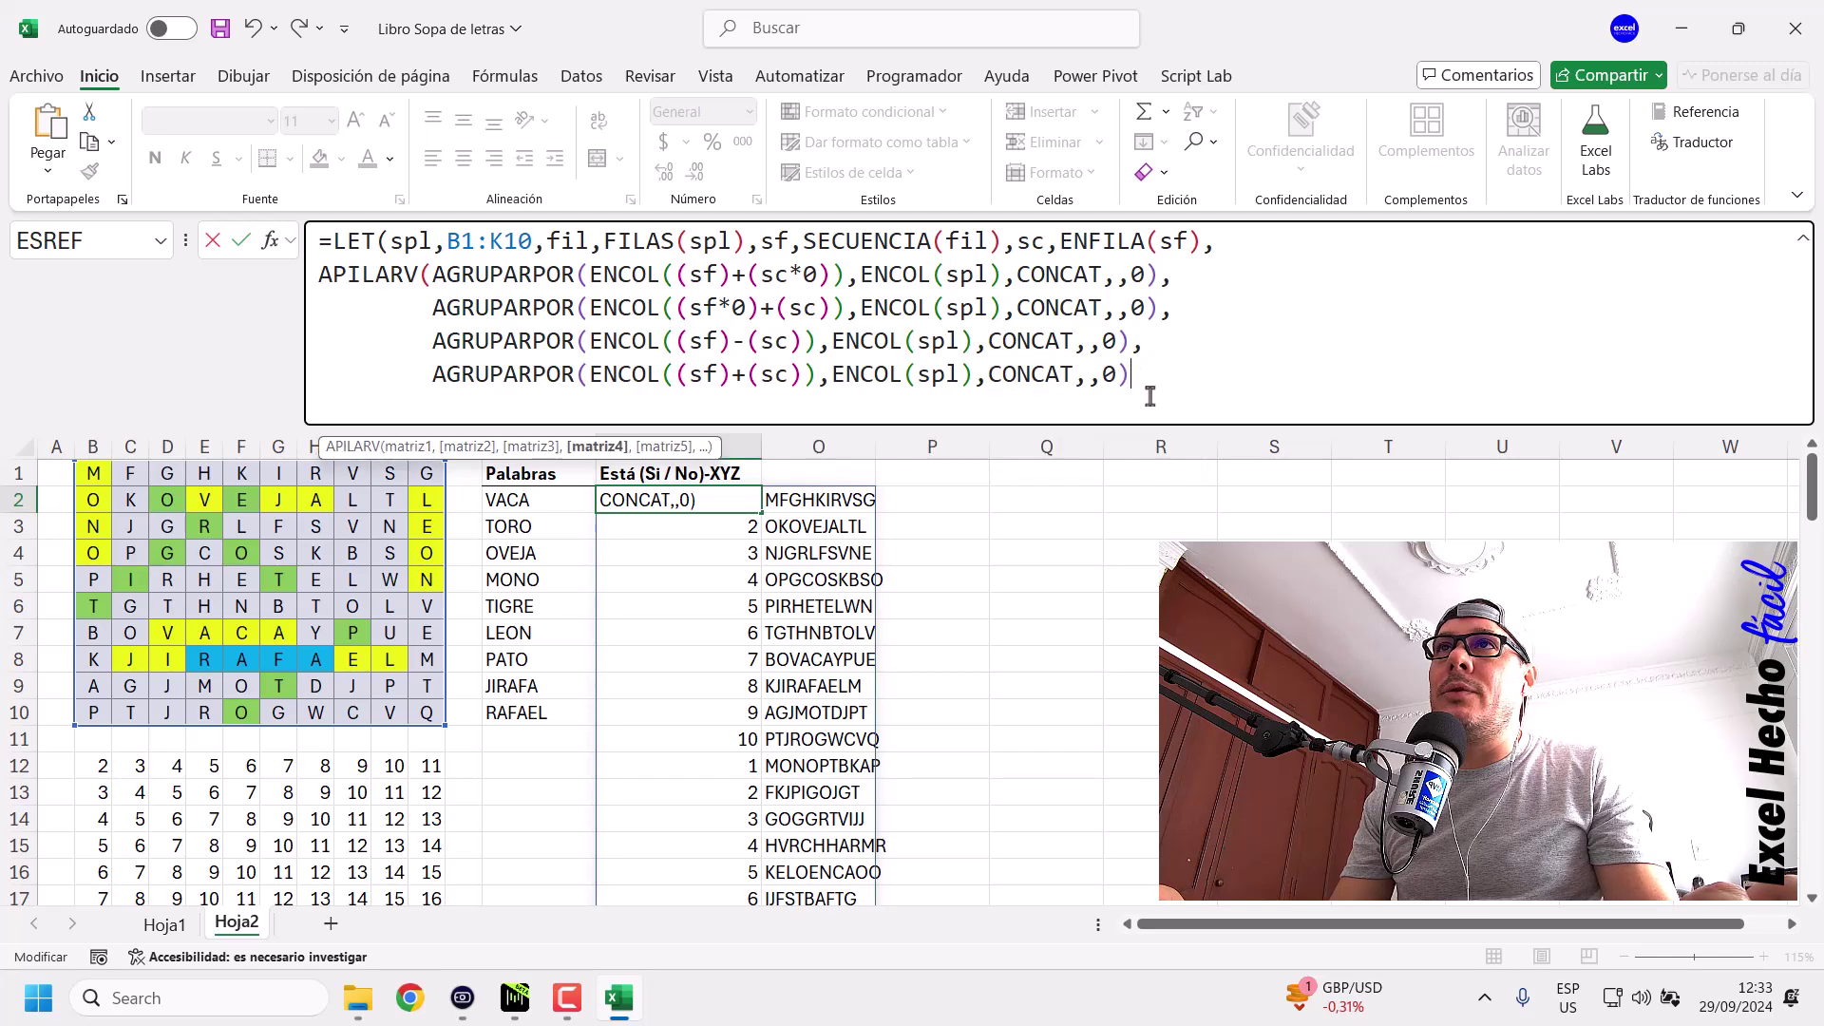
{"action": "type", "text": "))"}
{"action": "key", "text": "ctrl+Return"}
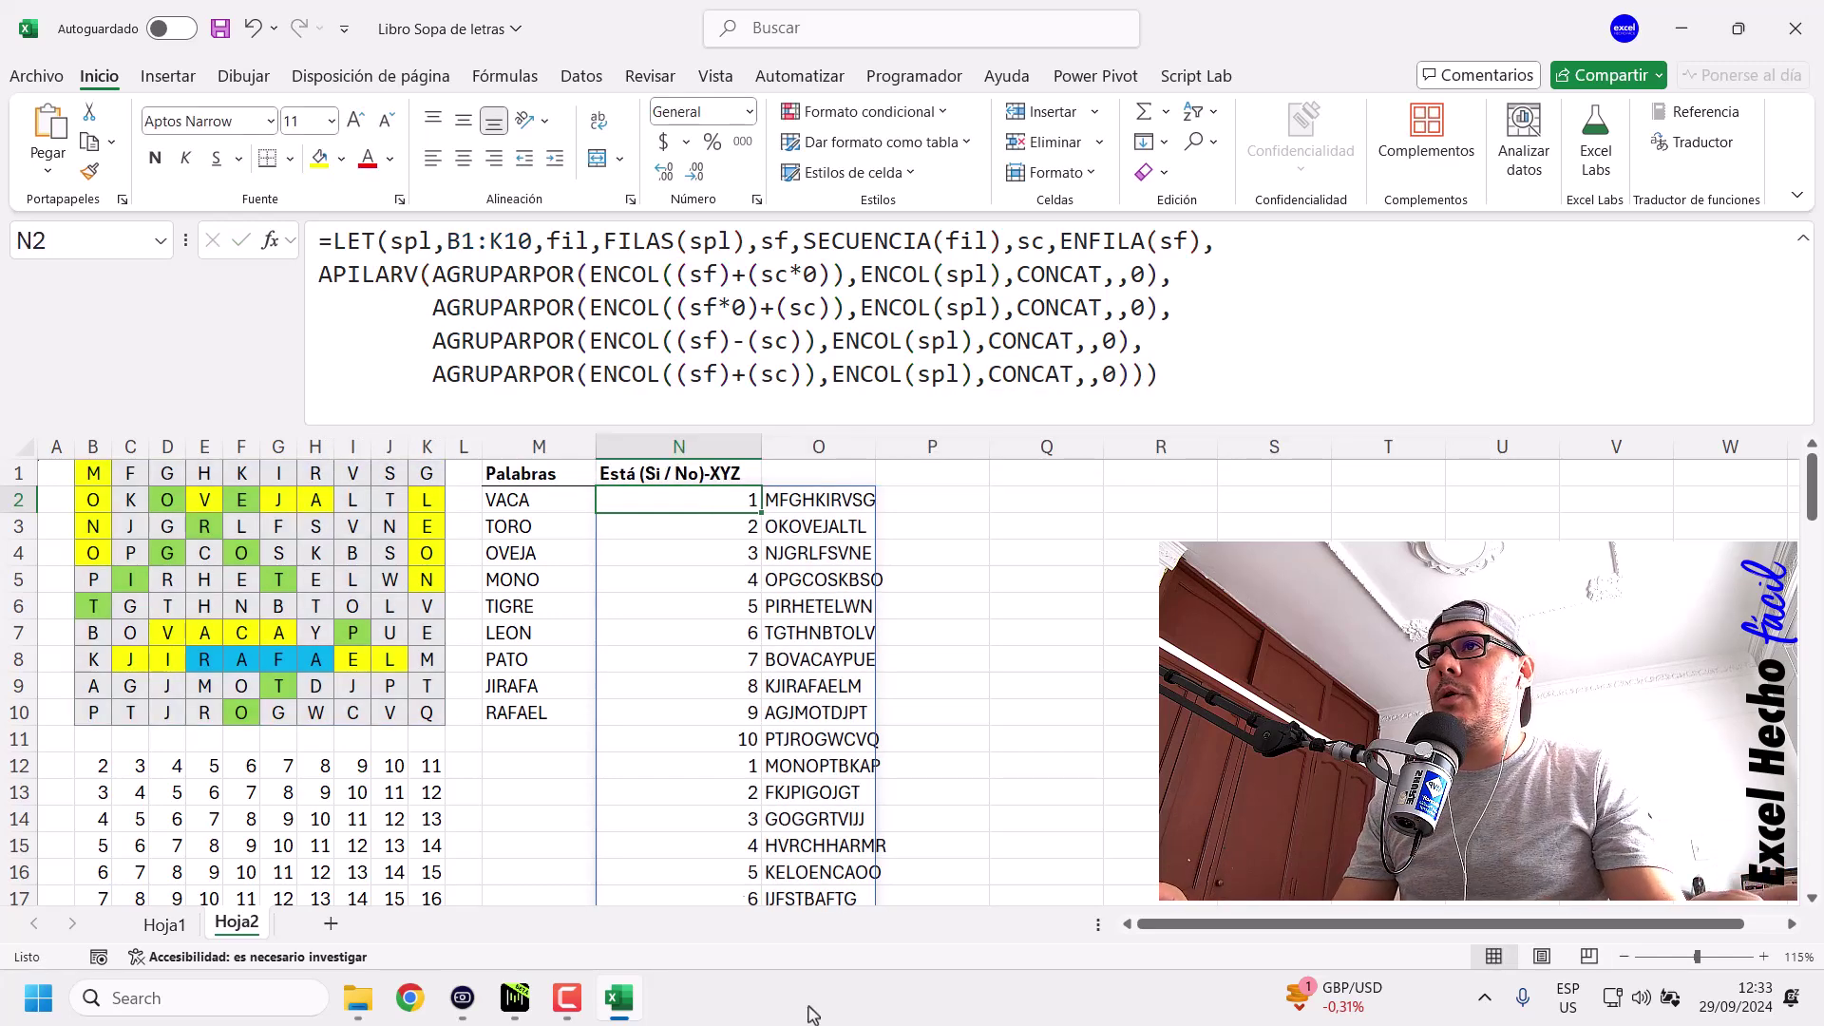
{"action": "scroll", "coordinate": [706, 748], "scroll_direction": "down", "scroll_amount": 7}
{"action": "scroll", "coordinate": [706, 748], "scroll_direction": "down", "scroll_amount": 4}
{"action": "scroll", "coordinate": [706, 748], "scroll_direction": "up", "scroll_amount": 11}
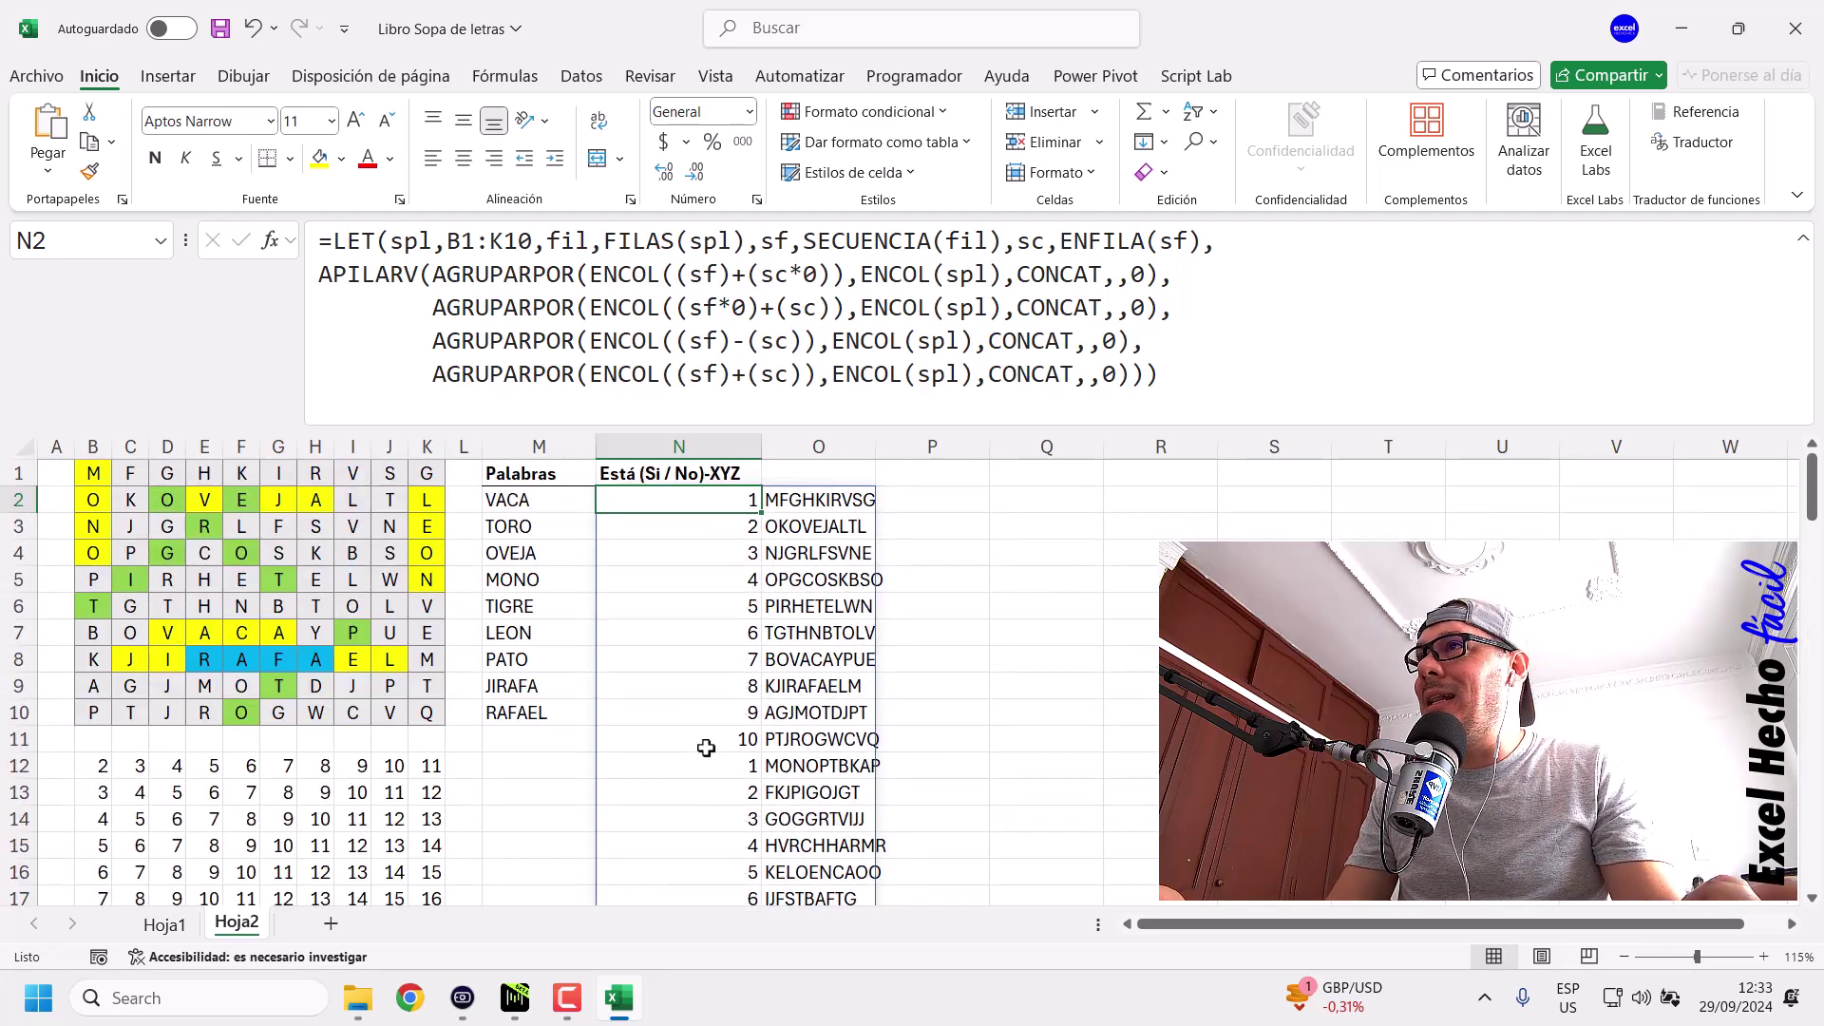
Compare opposite corners B1 and K10 of the letter grid with corners B12 and K21 of the sum matrix.
{"action": "left_click", "coordinate": [96, 477]}
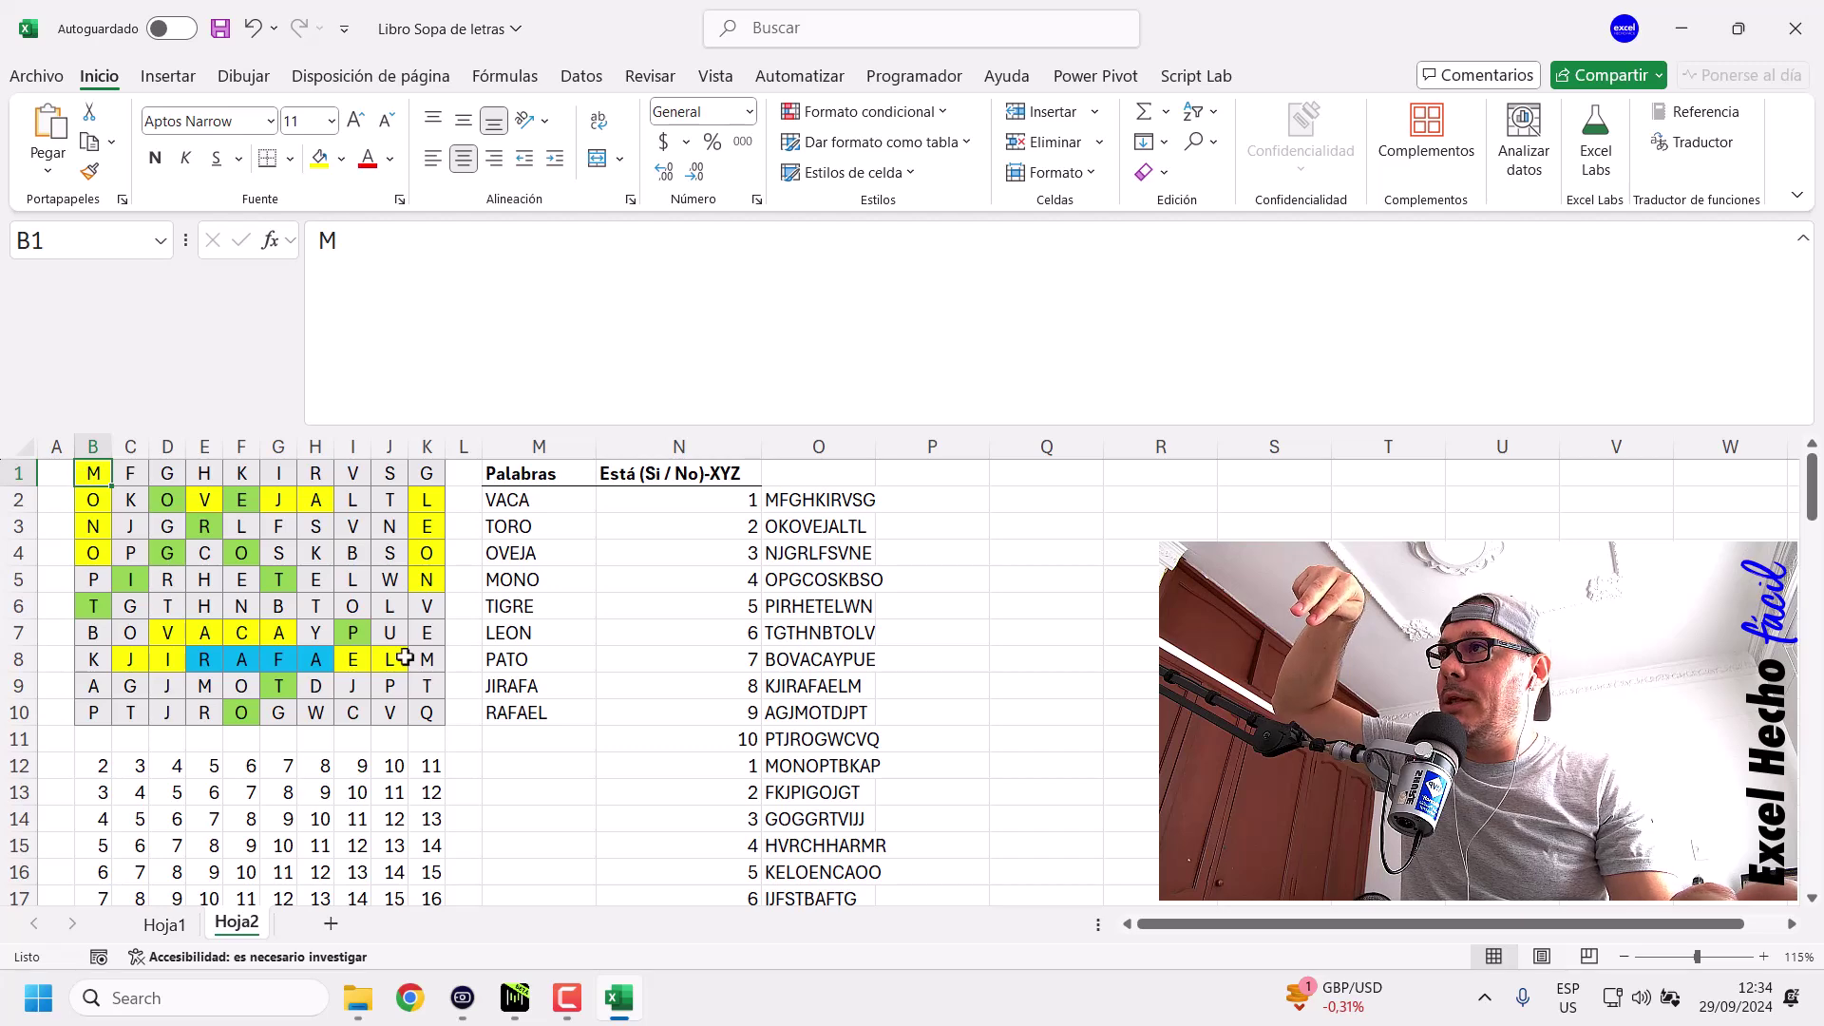
{"action": "left_click", "coordinate": [90, 771]}
{"action": "scroll", "coordinate": [213, 792], "scroll_direction": "down", "scroll_amount": 3}
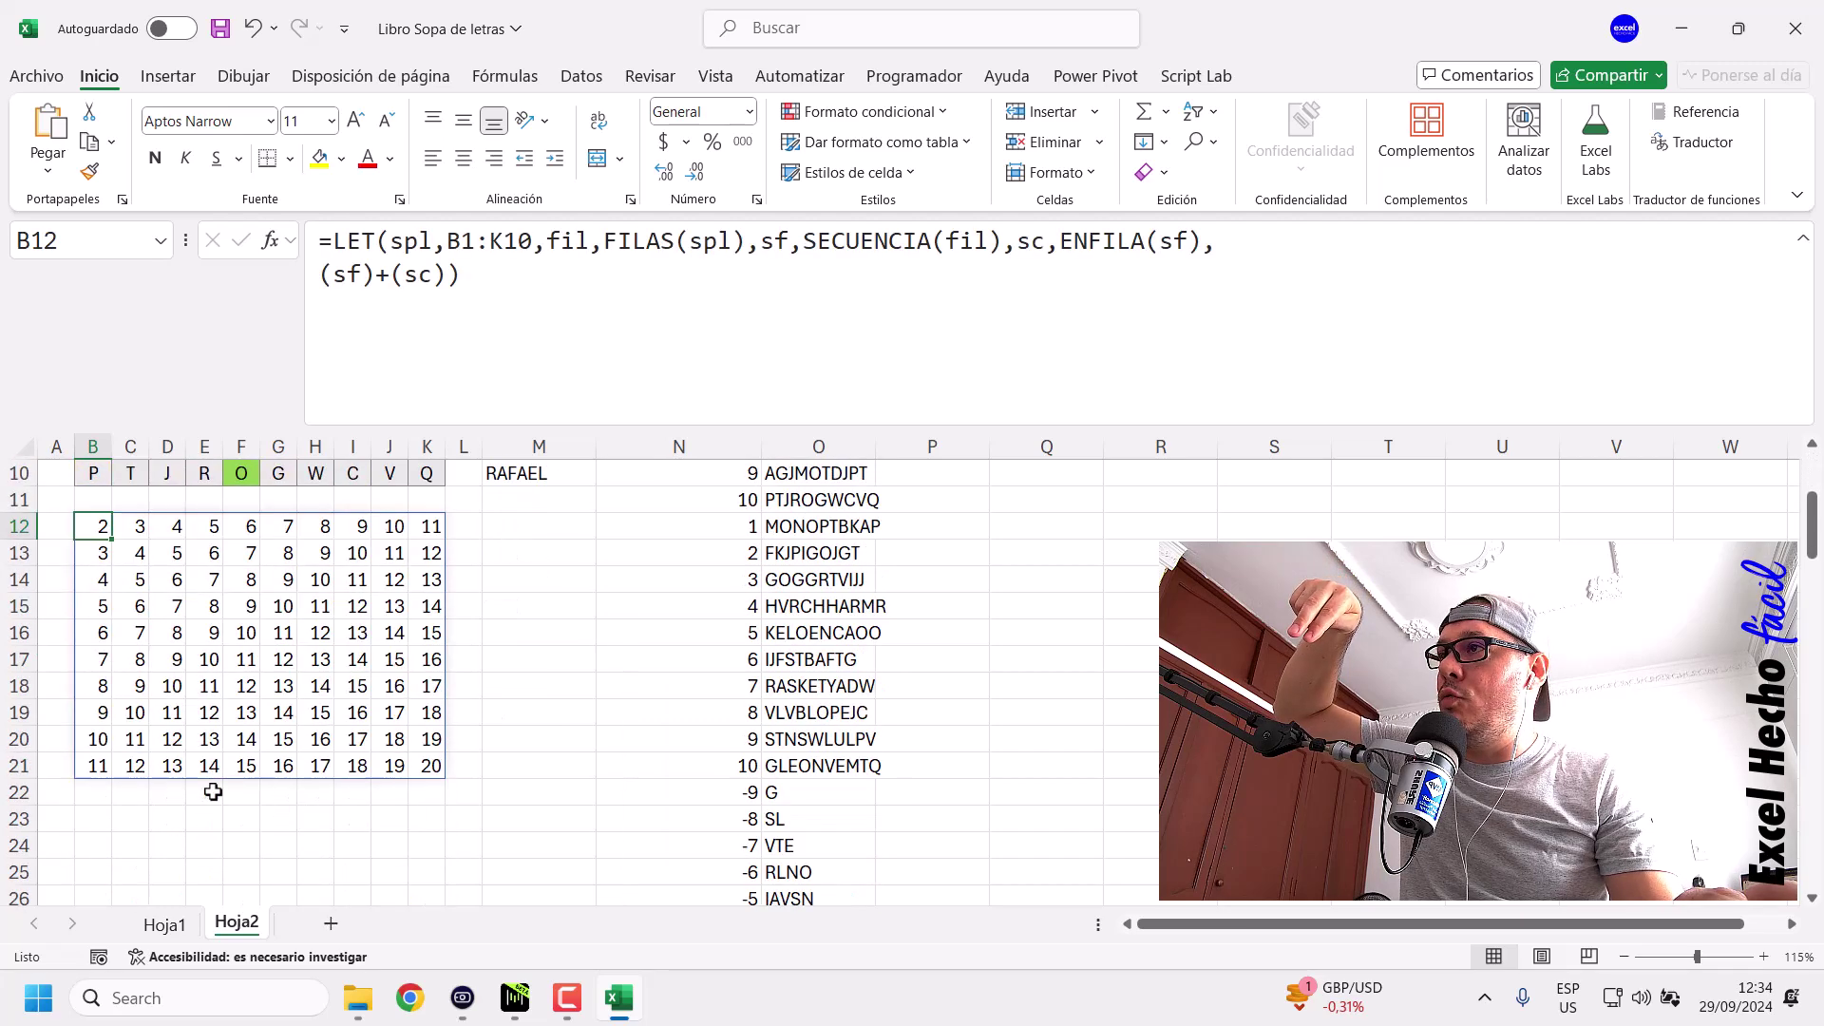
{"action": "left_click", "coordinate": [433, 771]}
{"action": "left_click", "coordinate": [91, 530]}
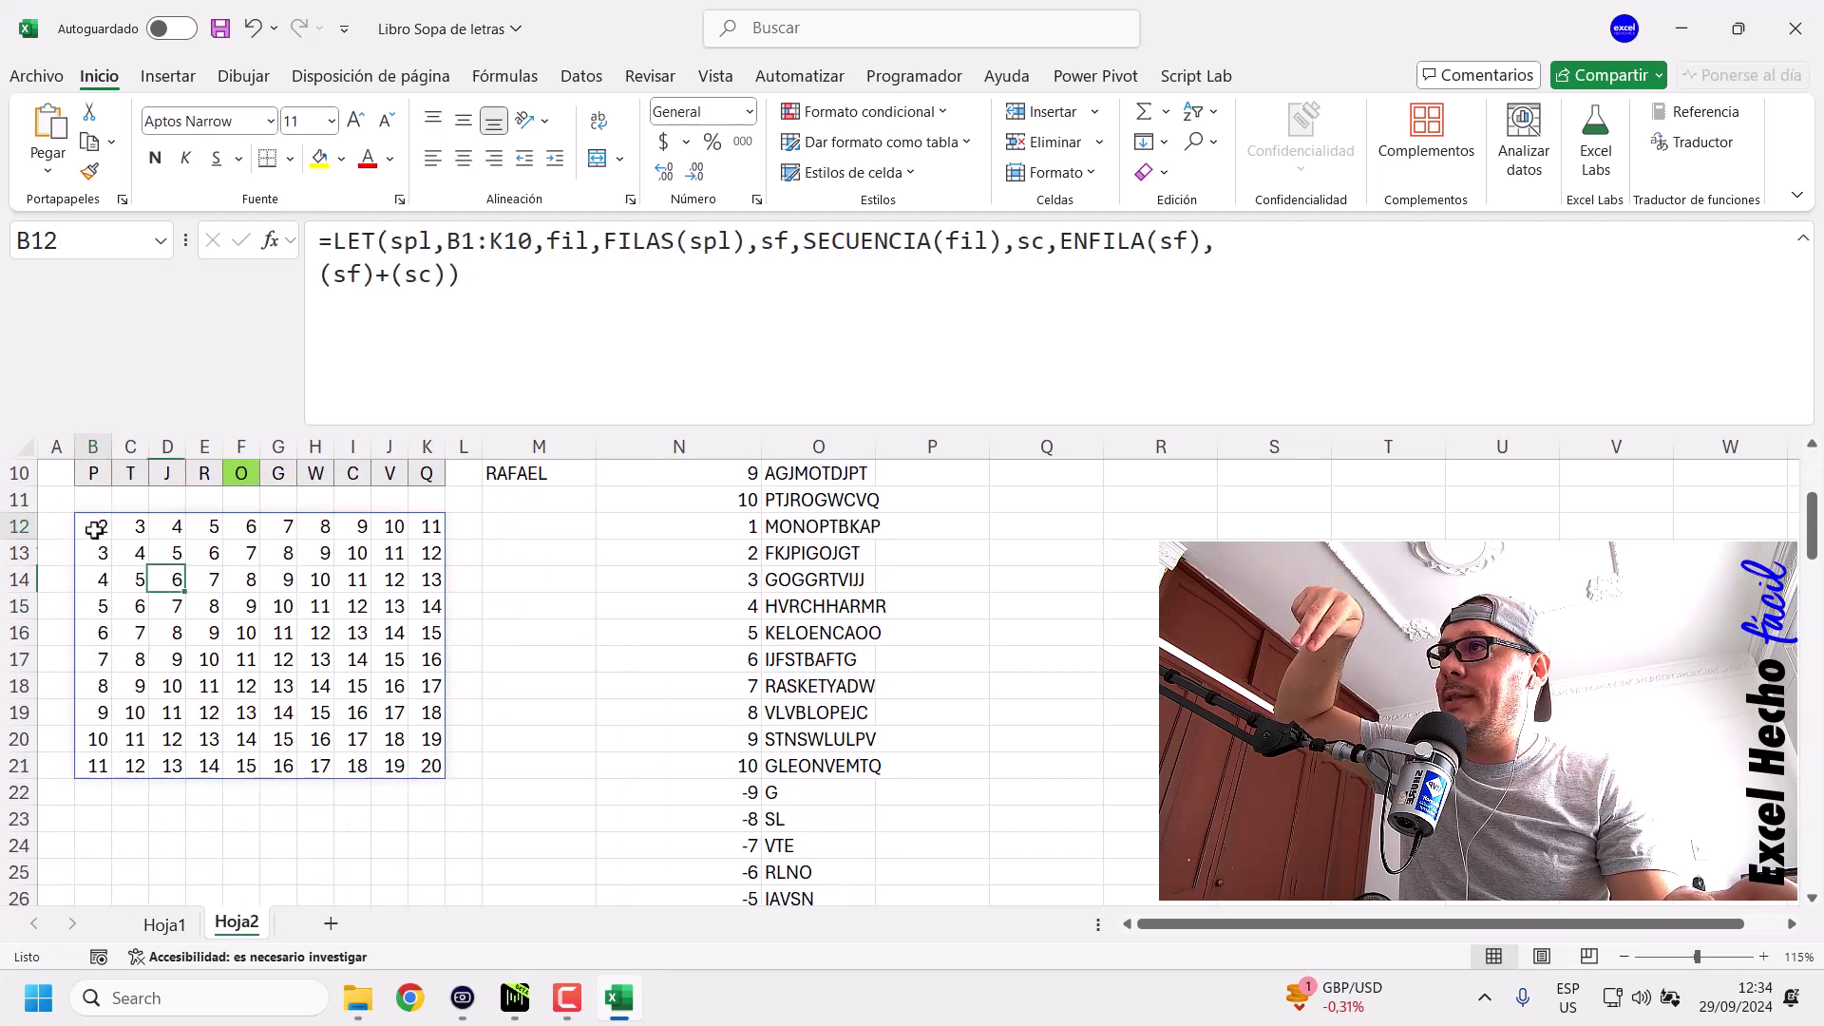
{"action": "scroll", "coordinate": [91, 532], "scroll_direction": "up", "scroll_amount": 3}
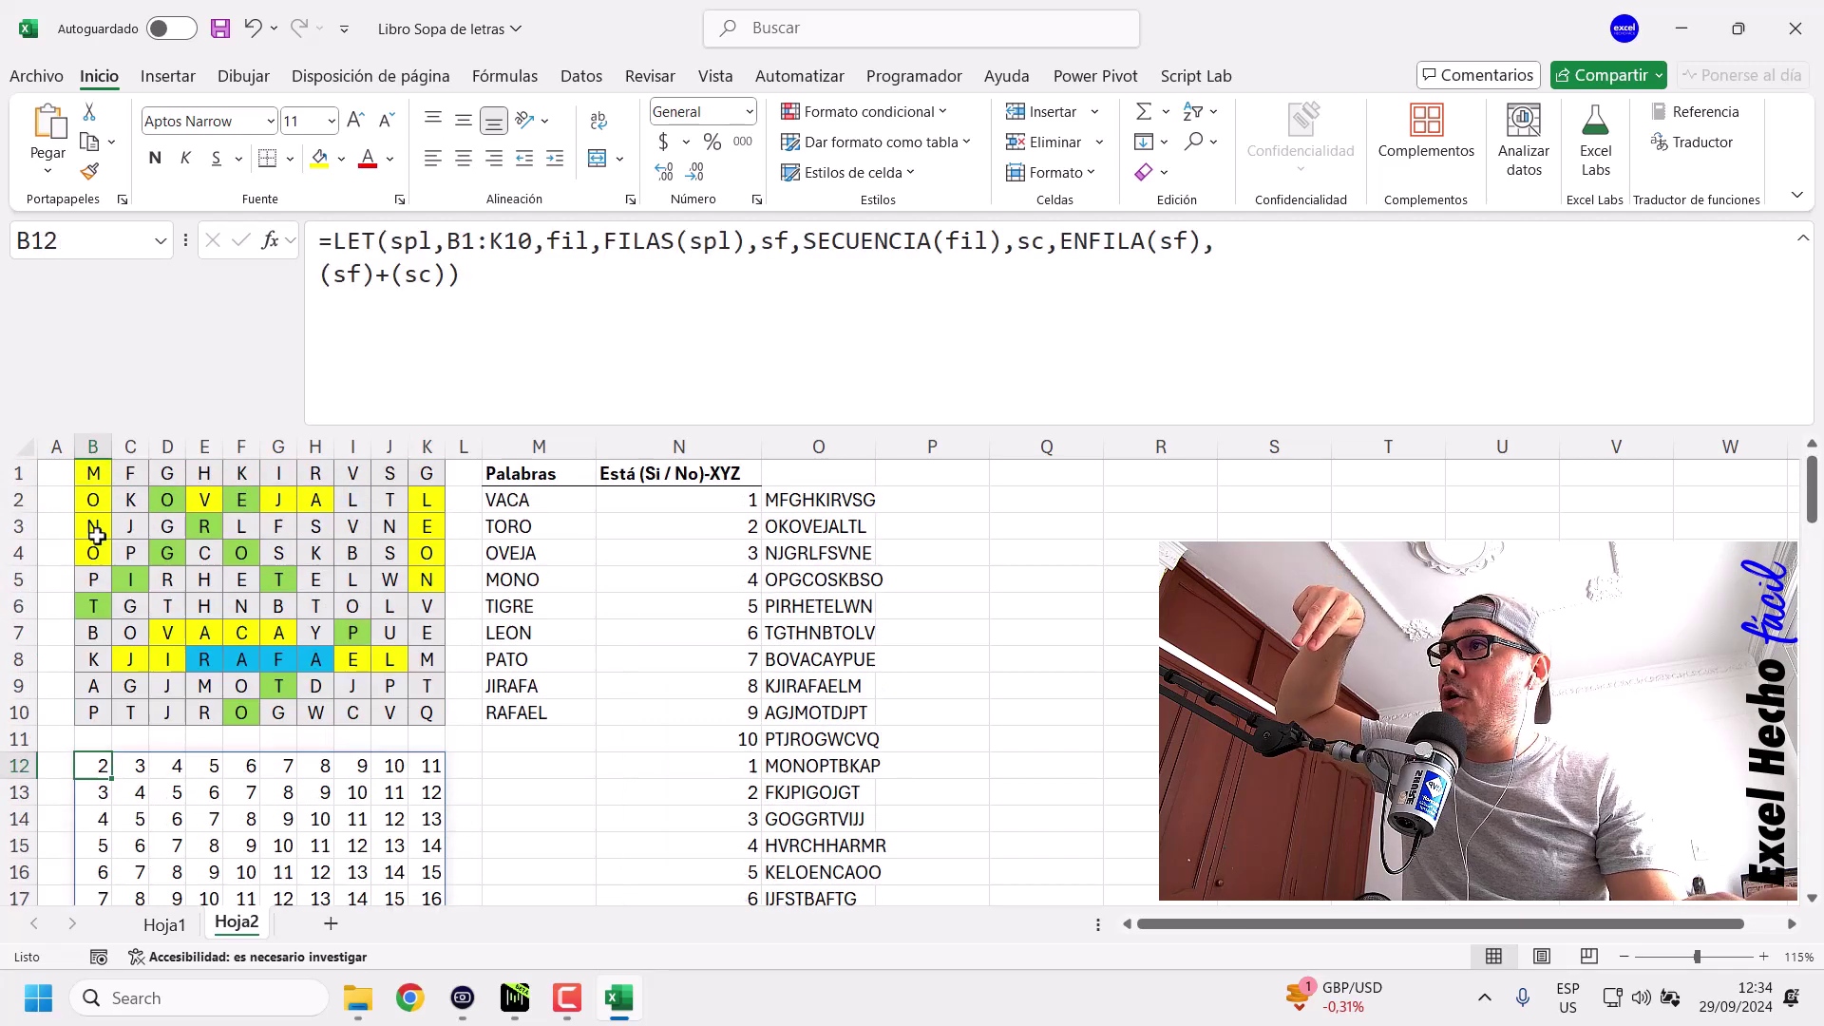
{"action": "left_click", "coordinate": [96, 473]}
{"action": "left_click", "coordinate": [427, 713]}
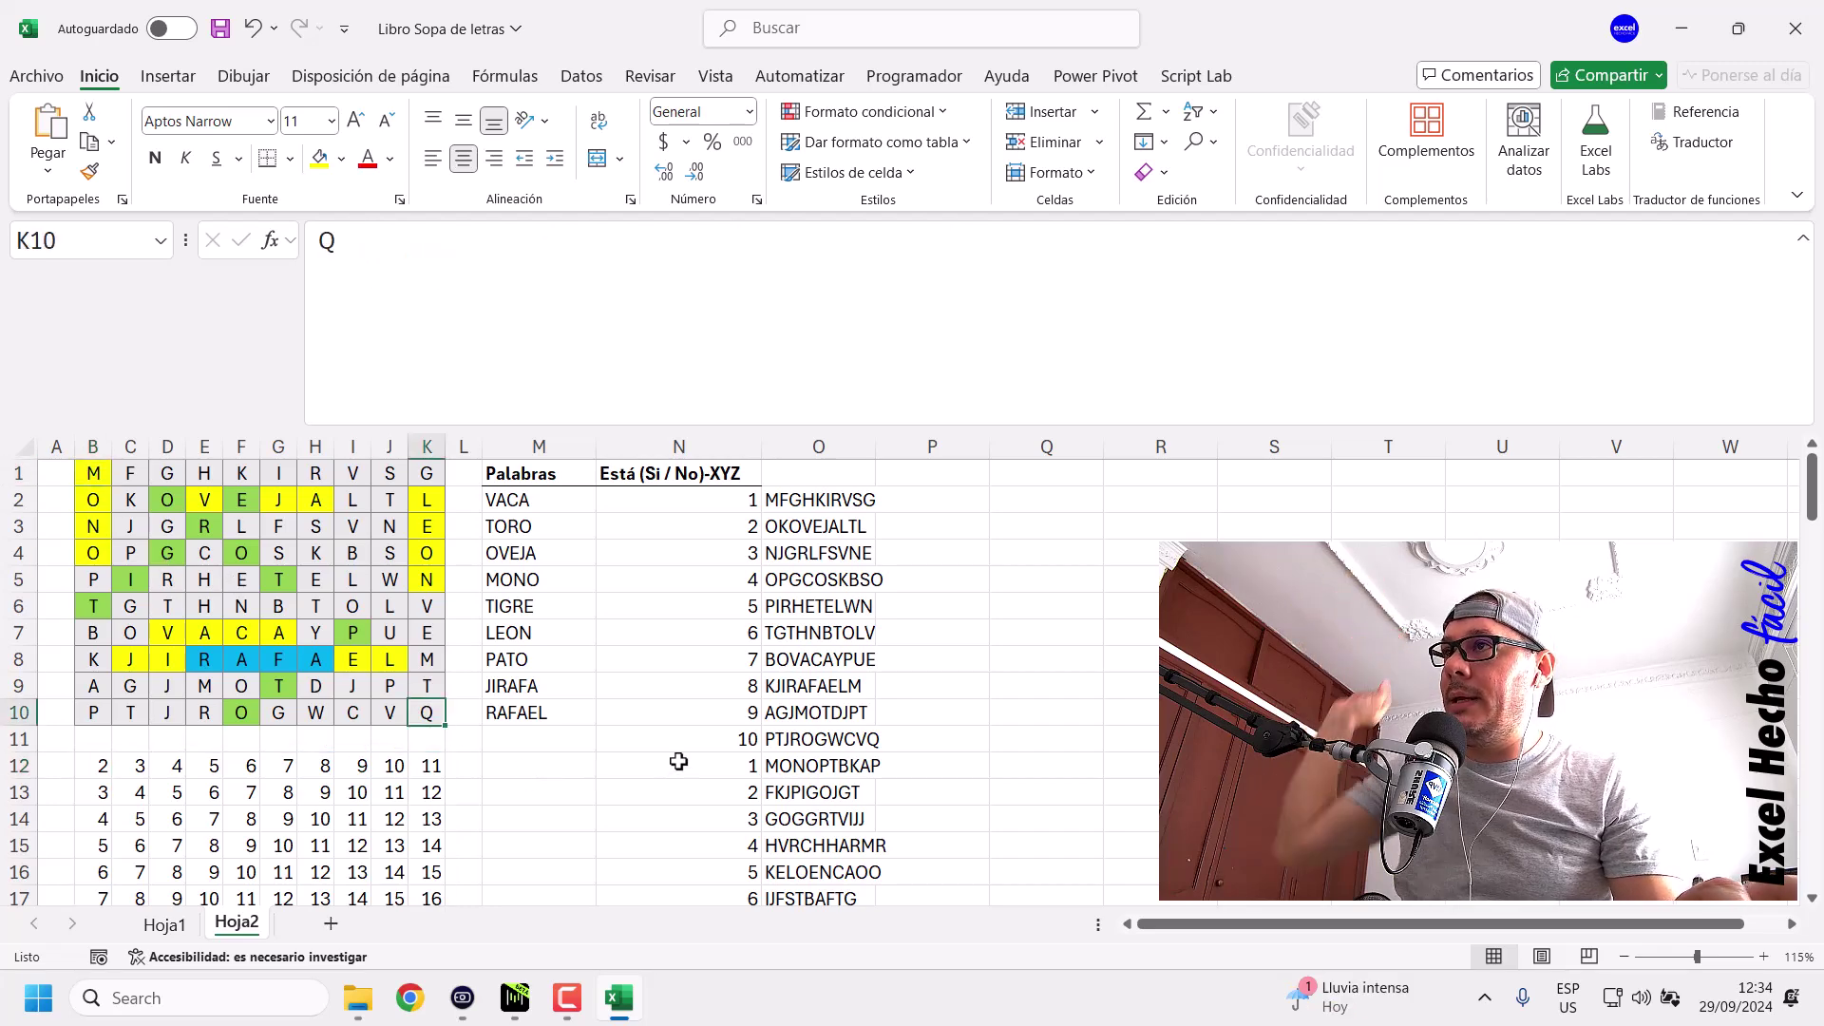
Examine the first string of the sum-based diagonals in O41 together with its key in N41.
{"action": "scroll", "coordinate": [679, 762], "scroll_direction": "down", "scroll_amount": 10}
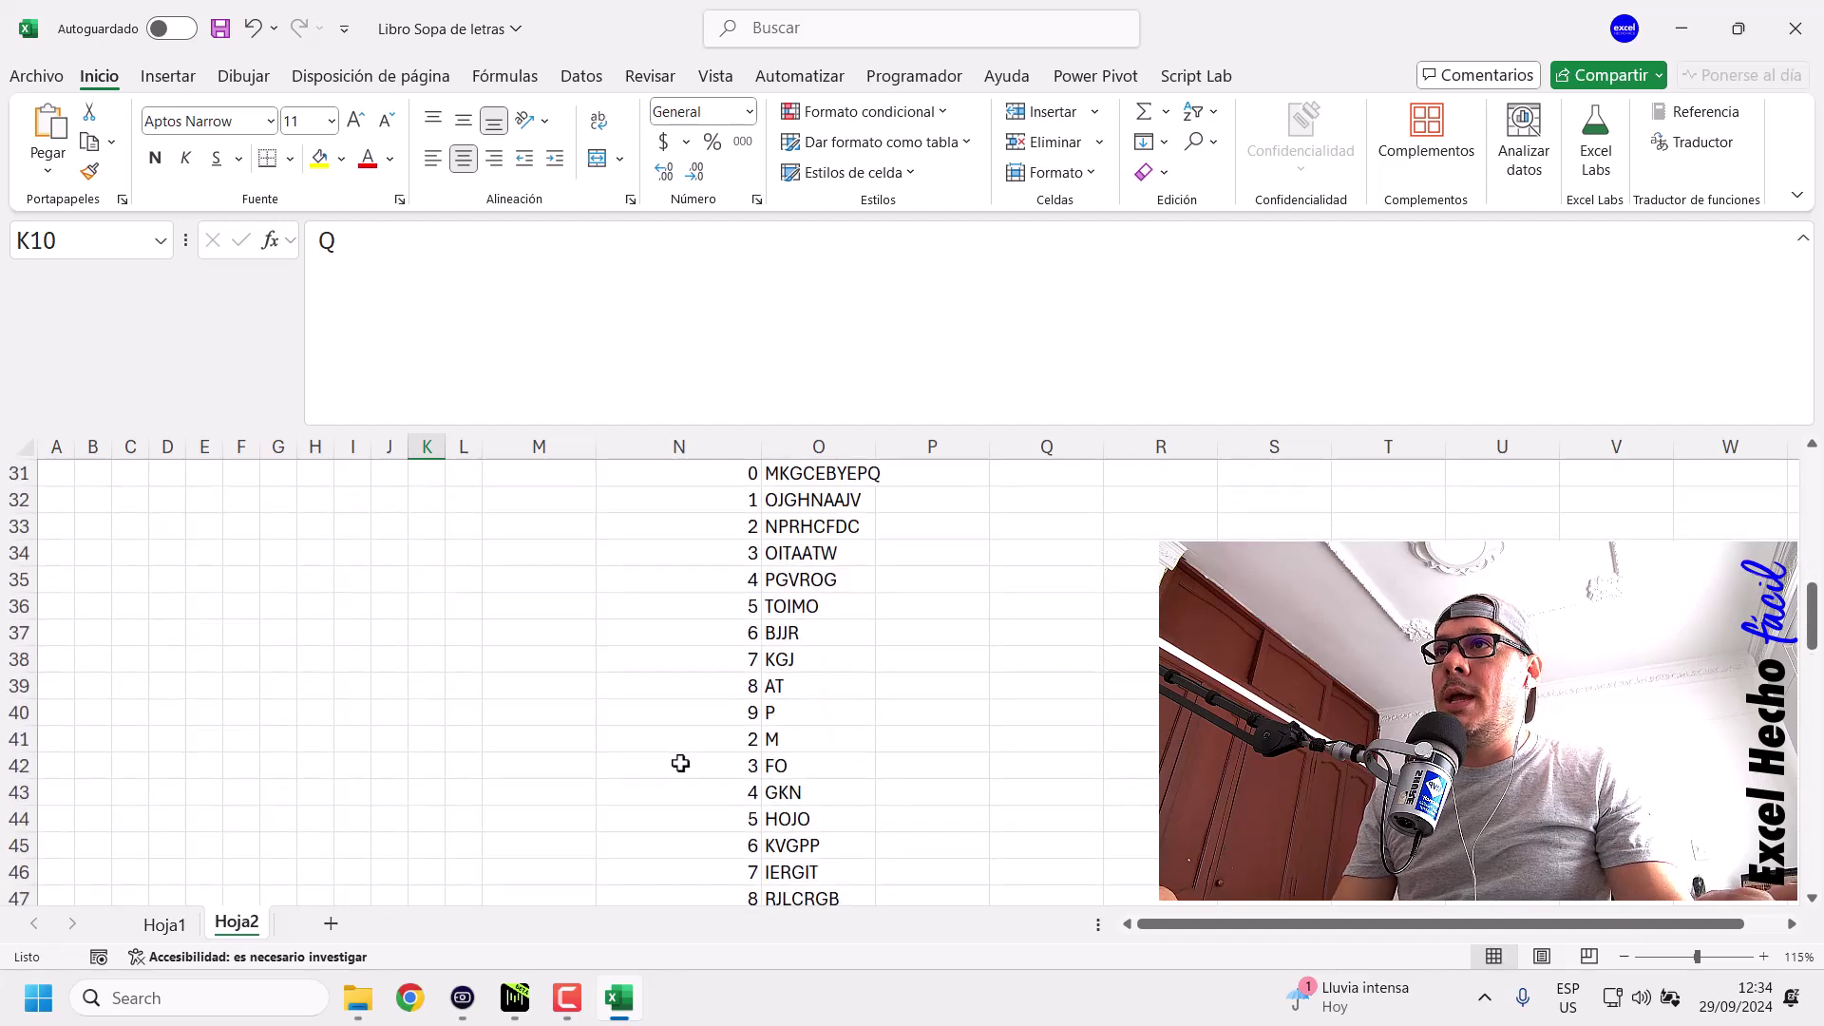
{"action": "scroll", "coordinate": [681, 763], "scroll_direction": "down", "scroll_amount": 1}
{"action": "left_click", "coordinate": [776, 667]}
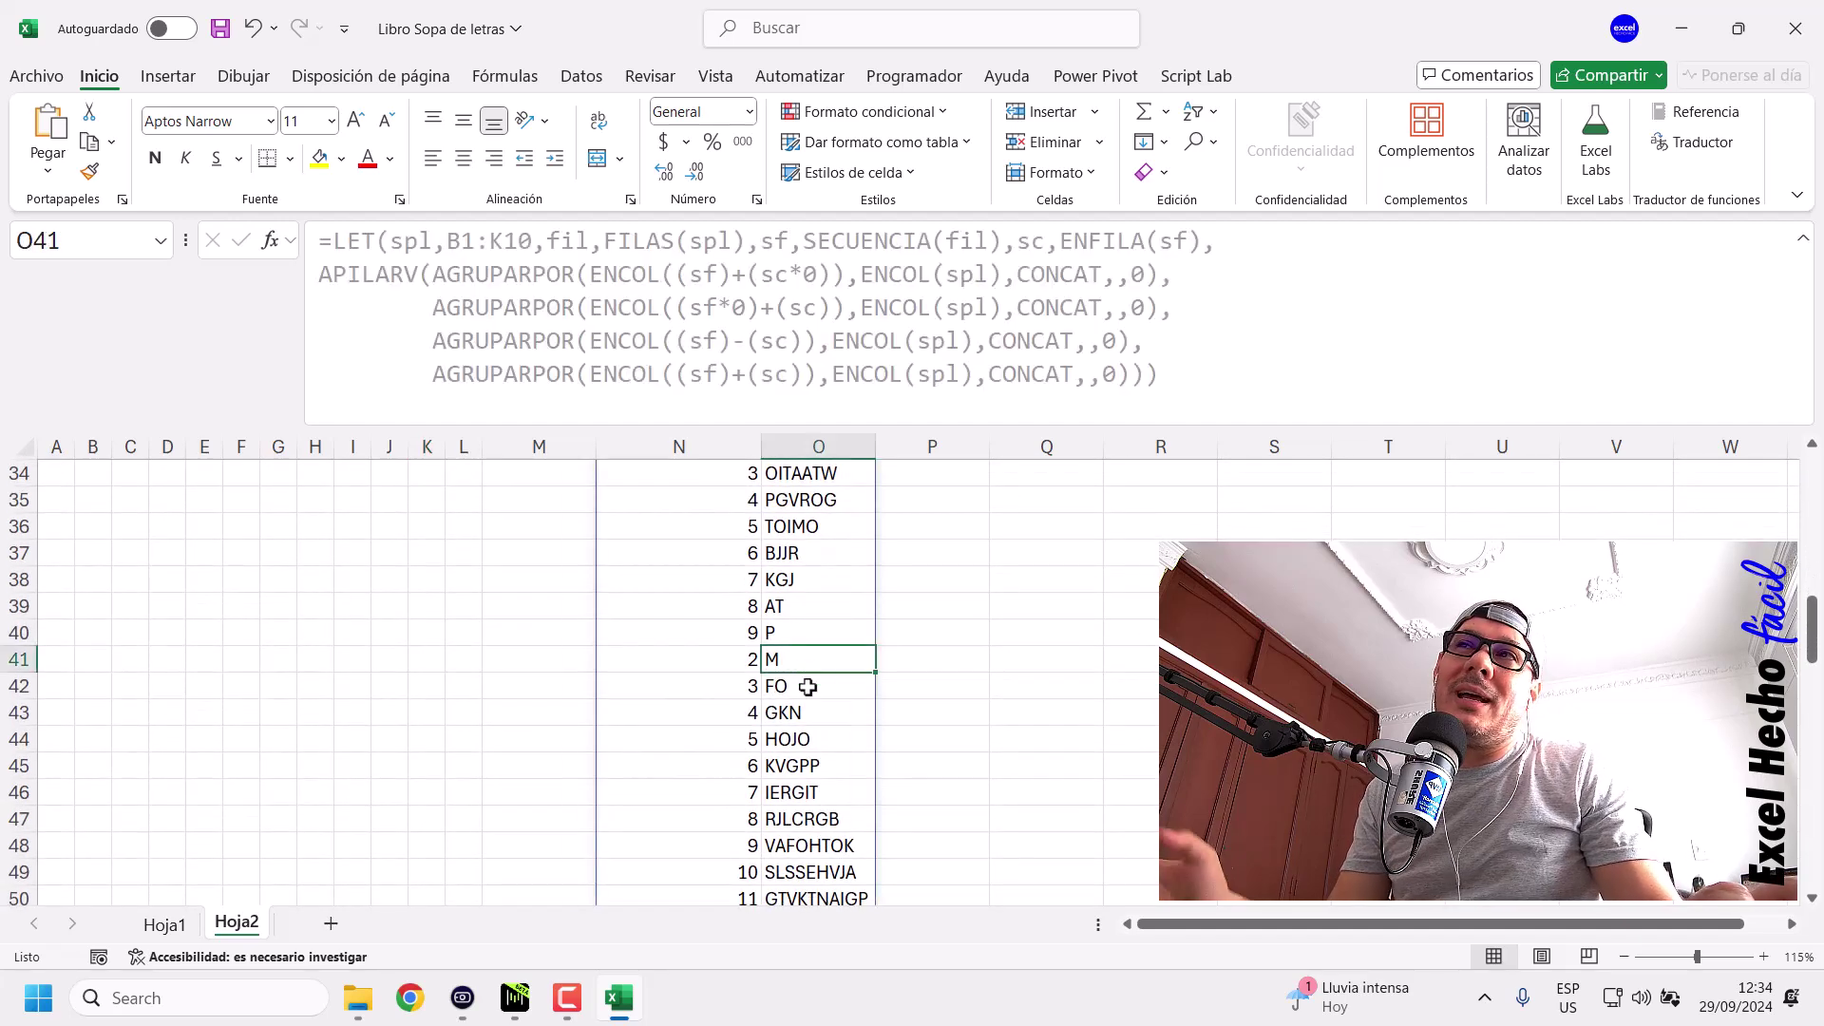
{"action": "left_click", "coordinate": [729, 659]}
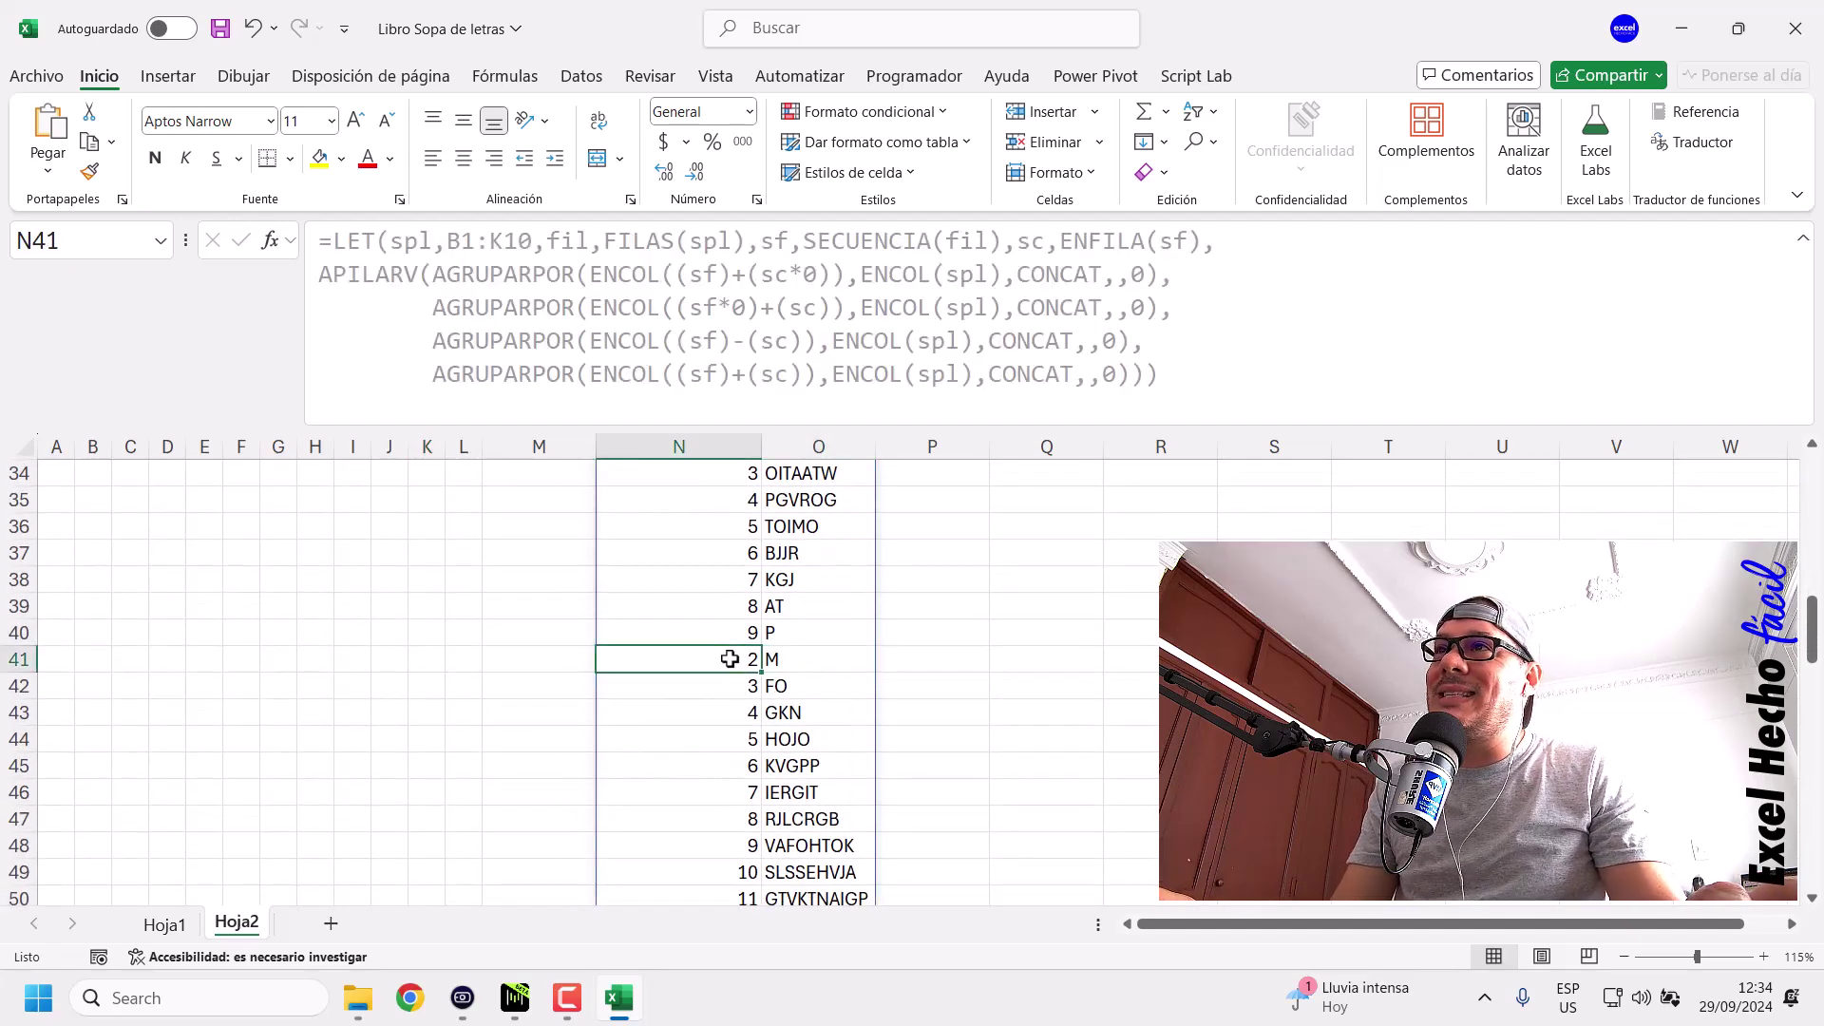
{"action": "left_click", "coordinate": [787, 661]}
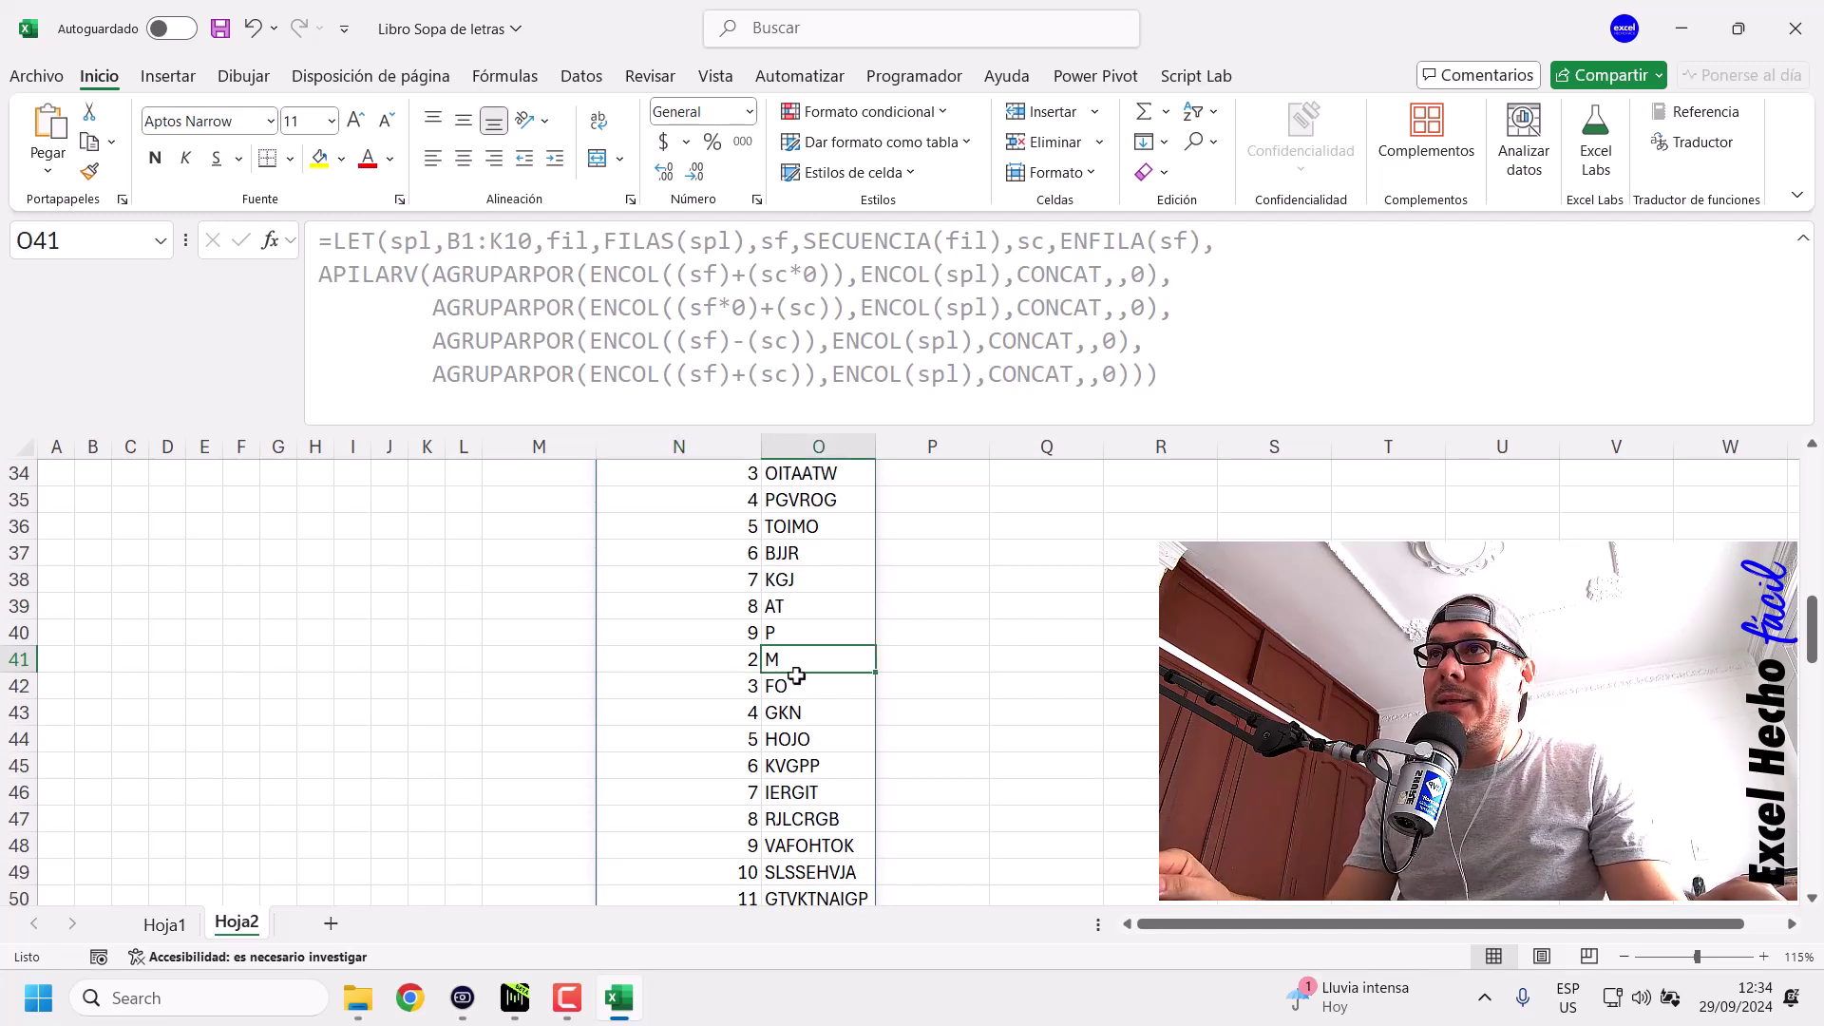
Review the complete set of sum-based diagonal strings in O41:O59, then go back to the letter grid.
{"action": "scroll", "coordinate": [796, 675], "scroll_direction": "down", "scroll_amount": 5}
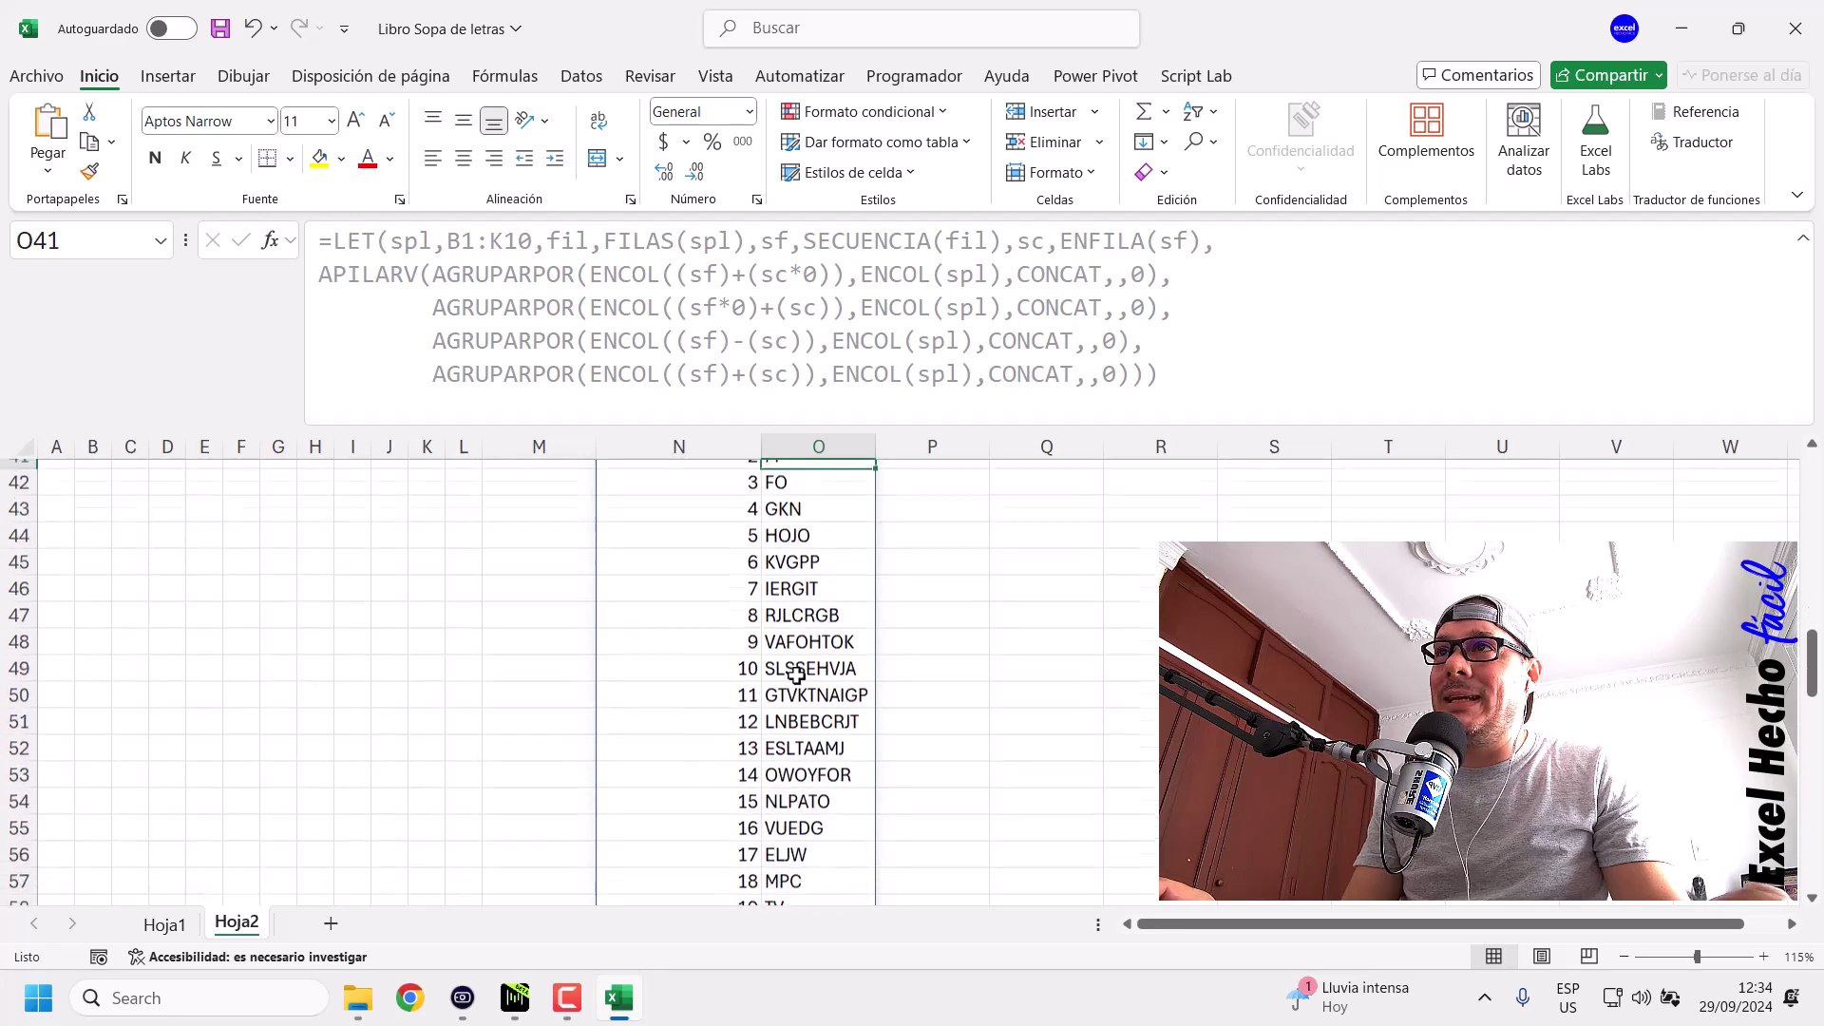
{"action": "left_click", "coordinate": [812, 742]}
{"action": "scroll", "coordinate": [813, 722], "scroll_direction": "up", "scroll_amount": 4}
{"action": "left_click", "coordinate": [799, 578]}
{"action": "key", "text": "ctrl+shift+Down"}
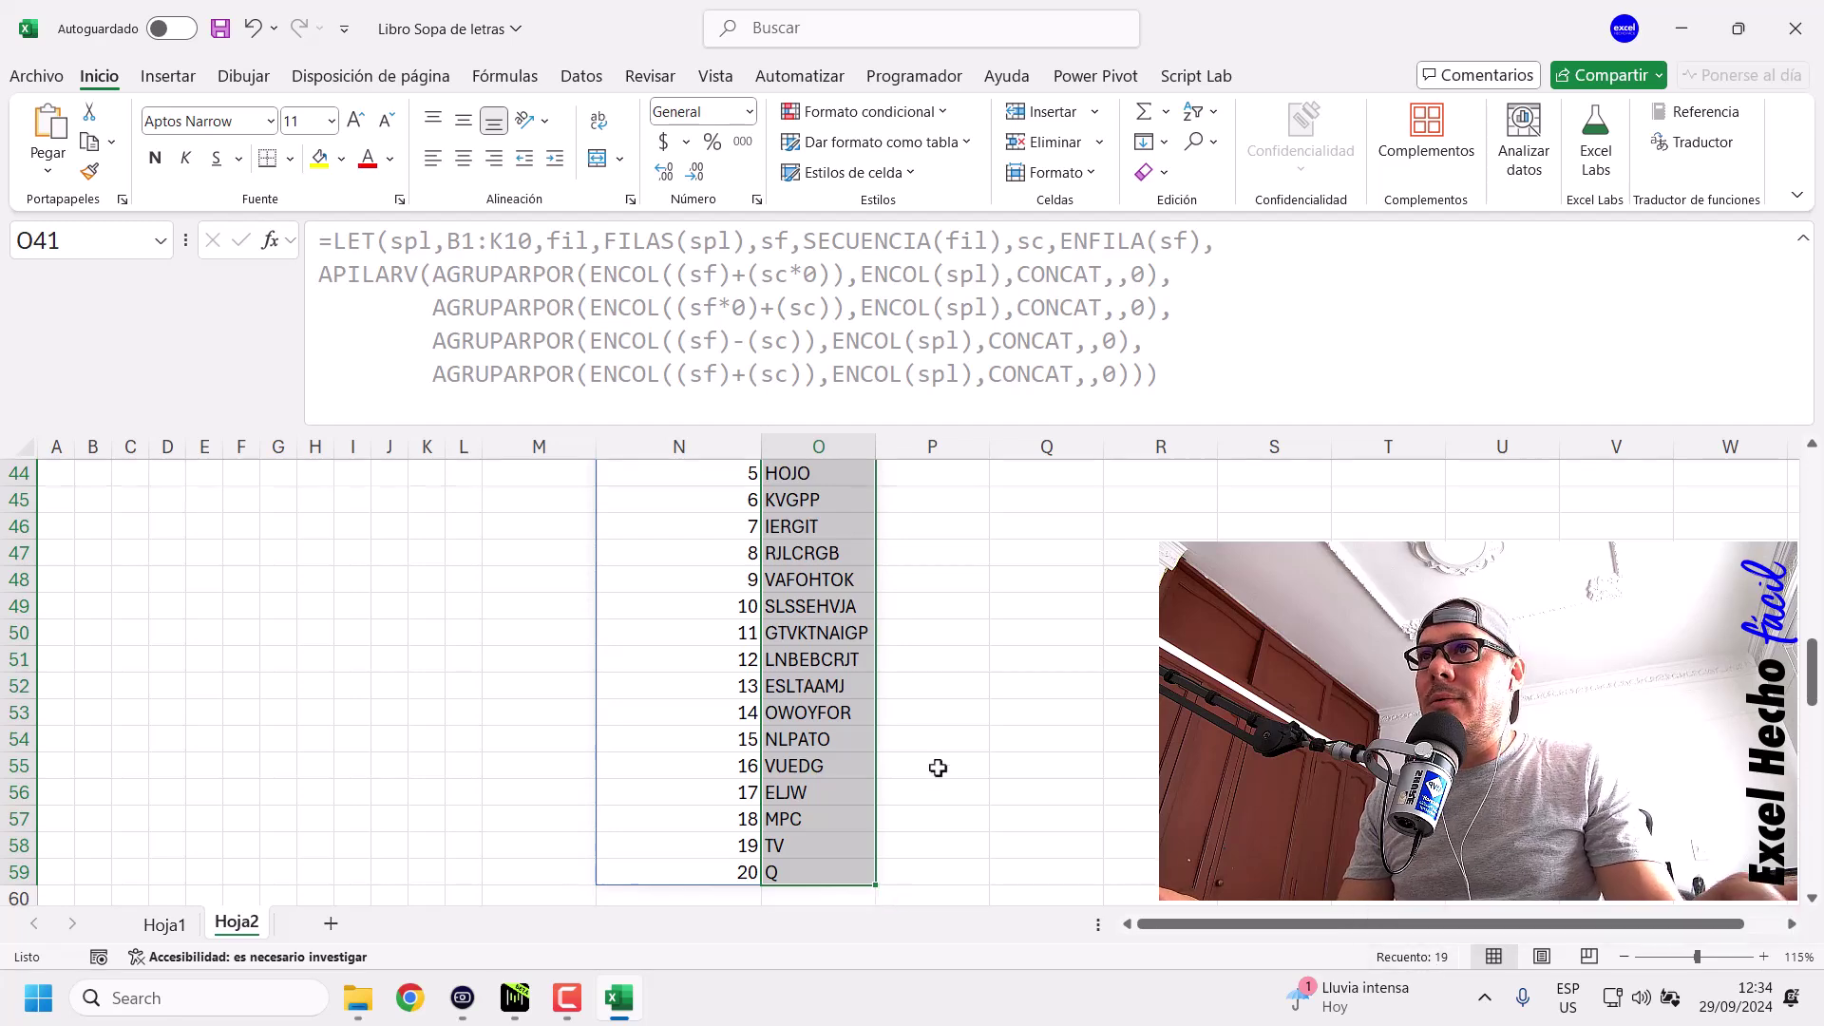
{"action": "scroll", "coordinate": [937, 768], "scroll_direction": "up", "scroll_amount": 2}
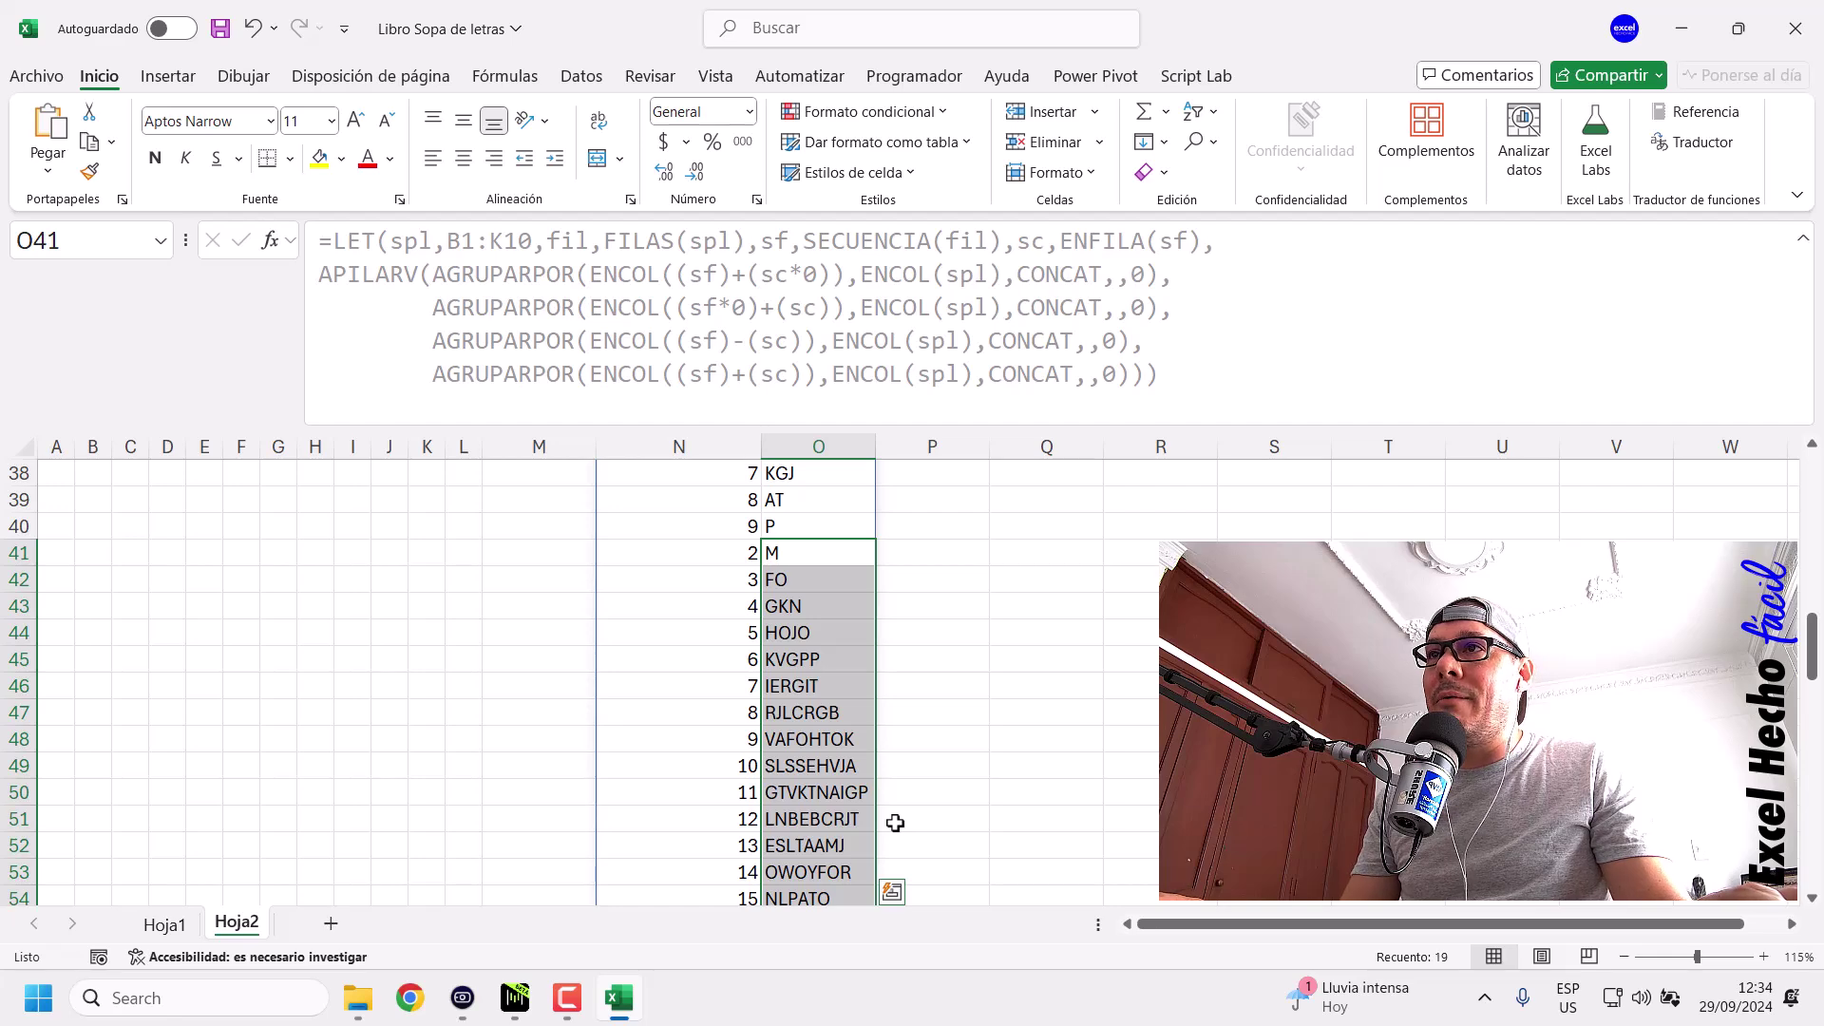
{"action": "scroll", "coordinate": [895, 823], "scroll_direction": "up", "scroll_amount": 12}
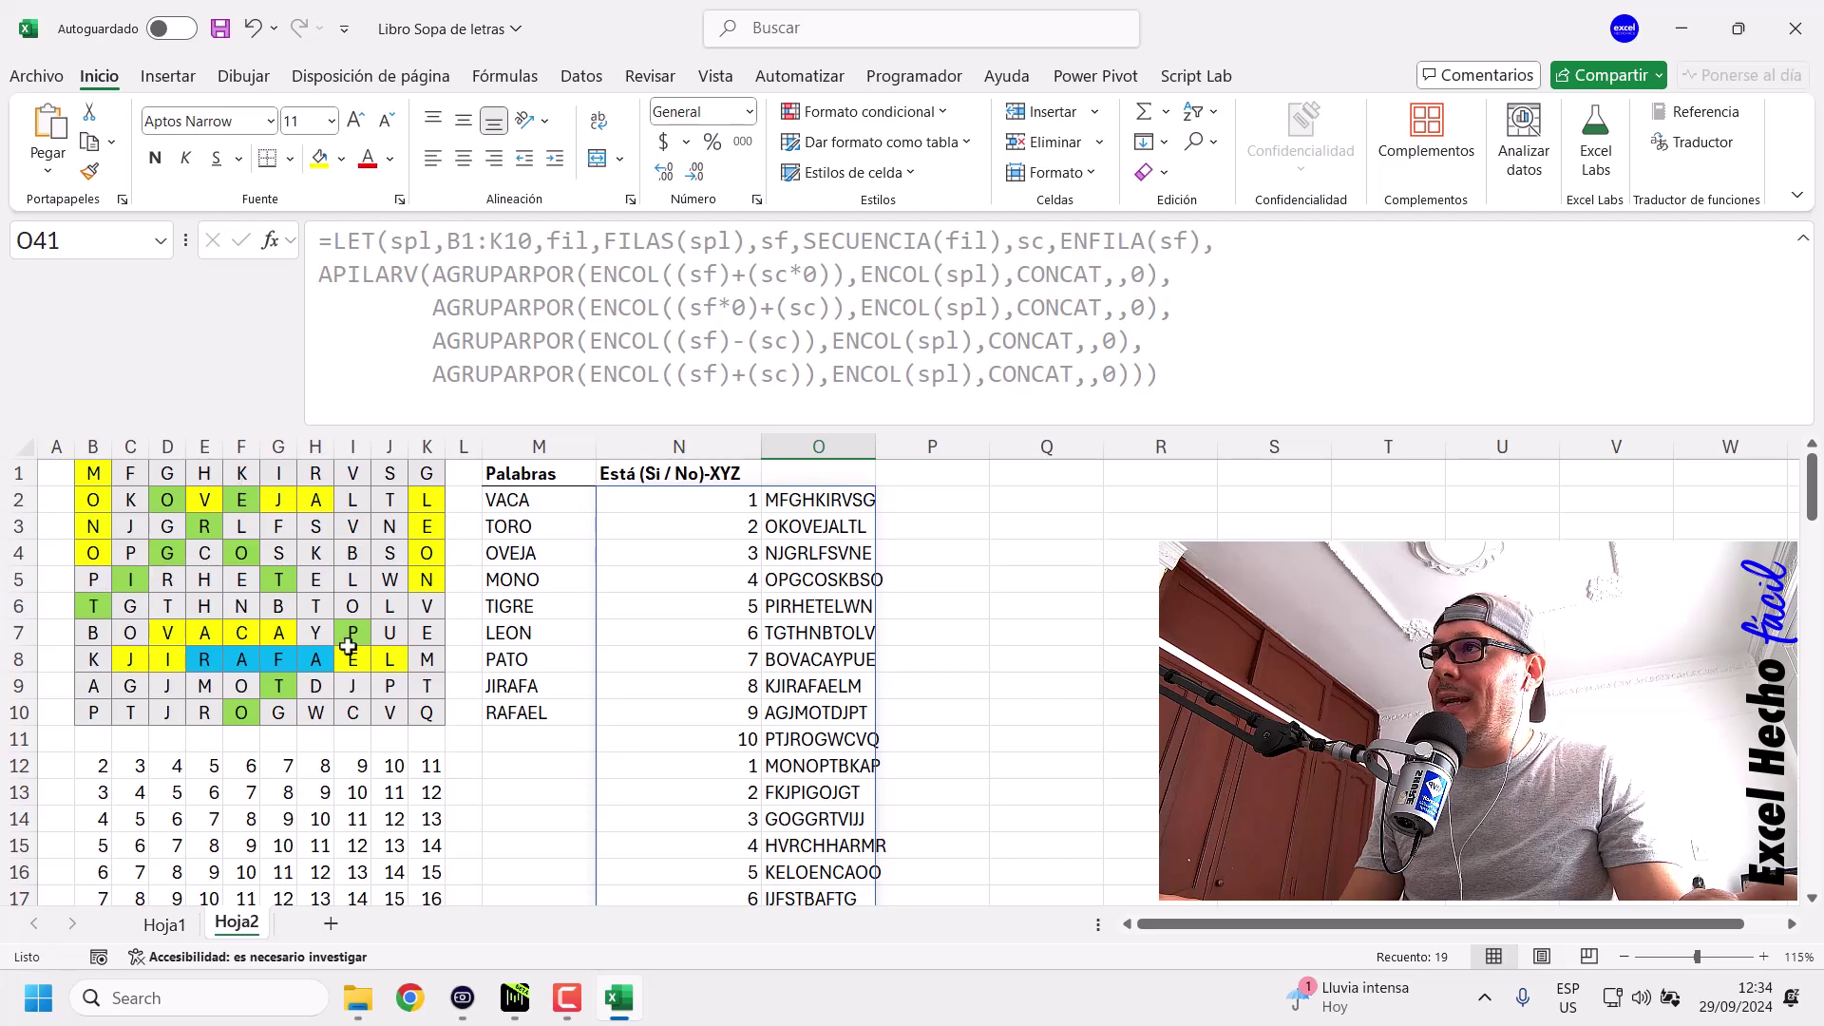
Examine the sum-based diagonal string in O54 for a listed word.
{"action": "scroll", "coordinate": [860, 715], "scroll_direction": "down", "scroll_amount": 6}
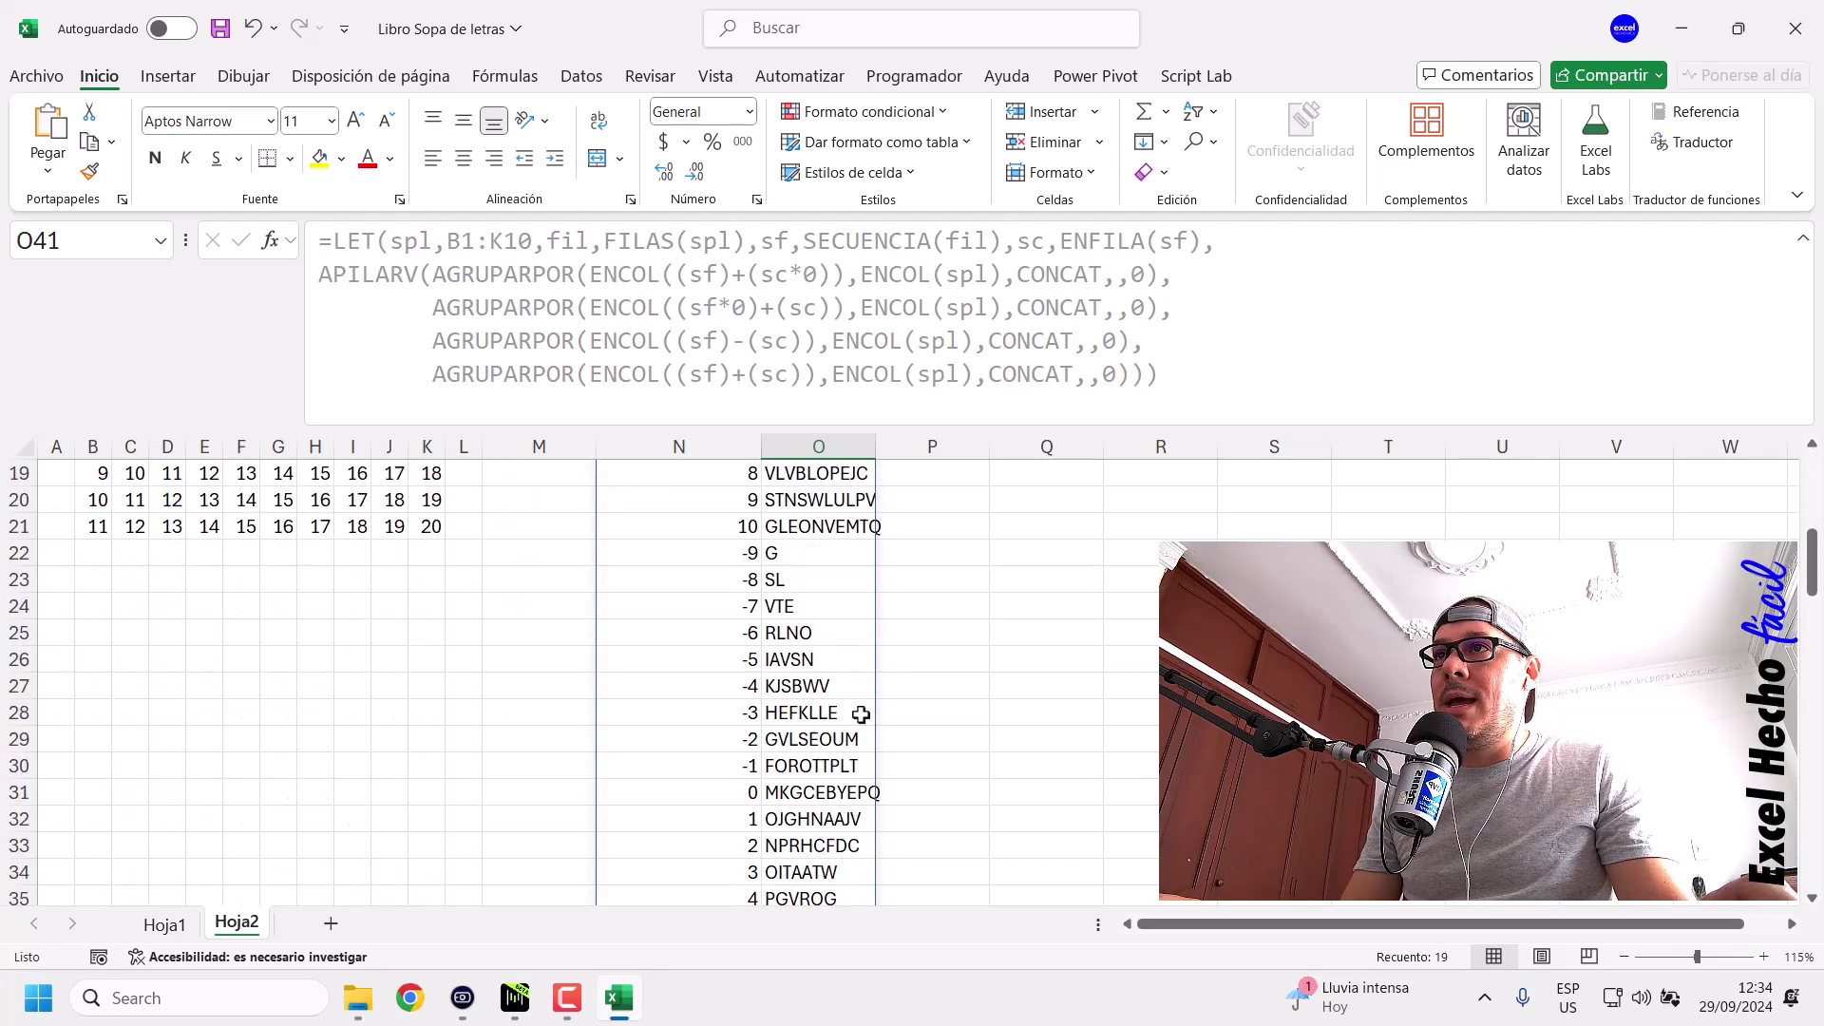
{"action": "scroll", "coordinate": [861, 714], "scroll_direction": "down", "scroll_amount": 8}
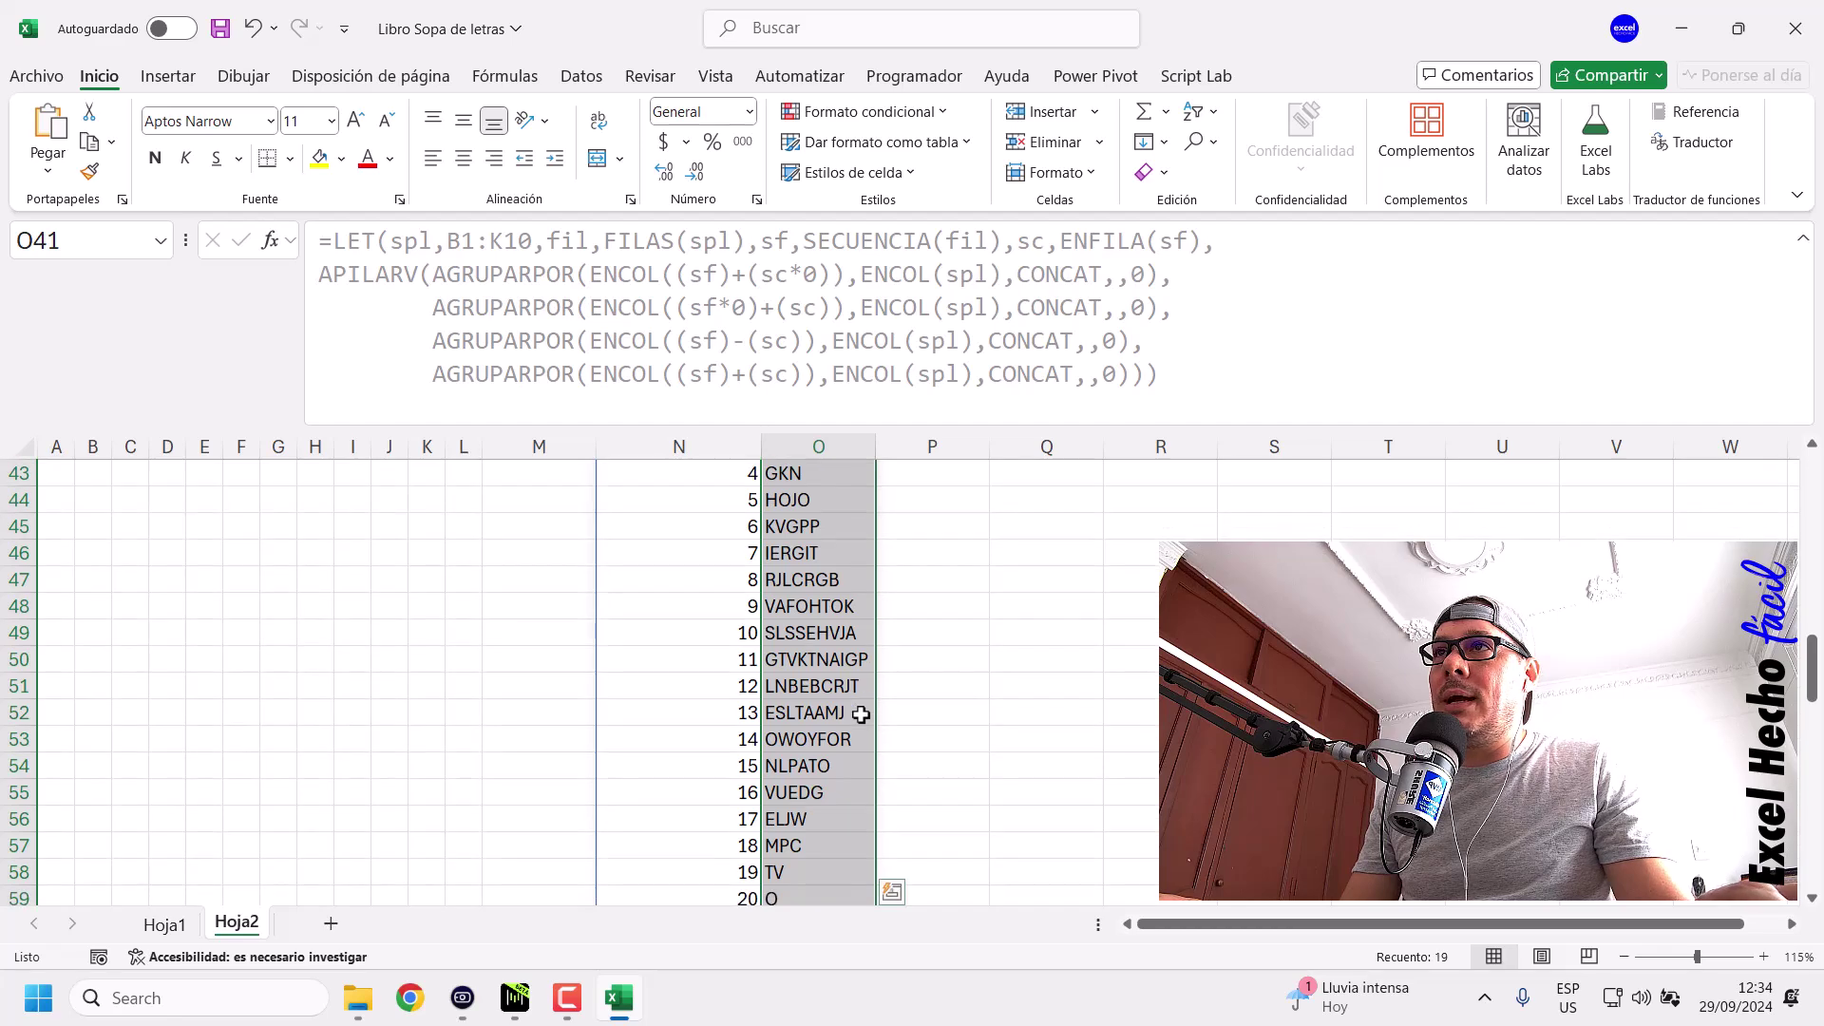
{"action": "scroll", "coordinate": [940, 747], "scroll_direction": "down", "scroll_amount": 1}
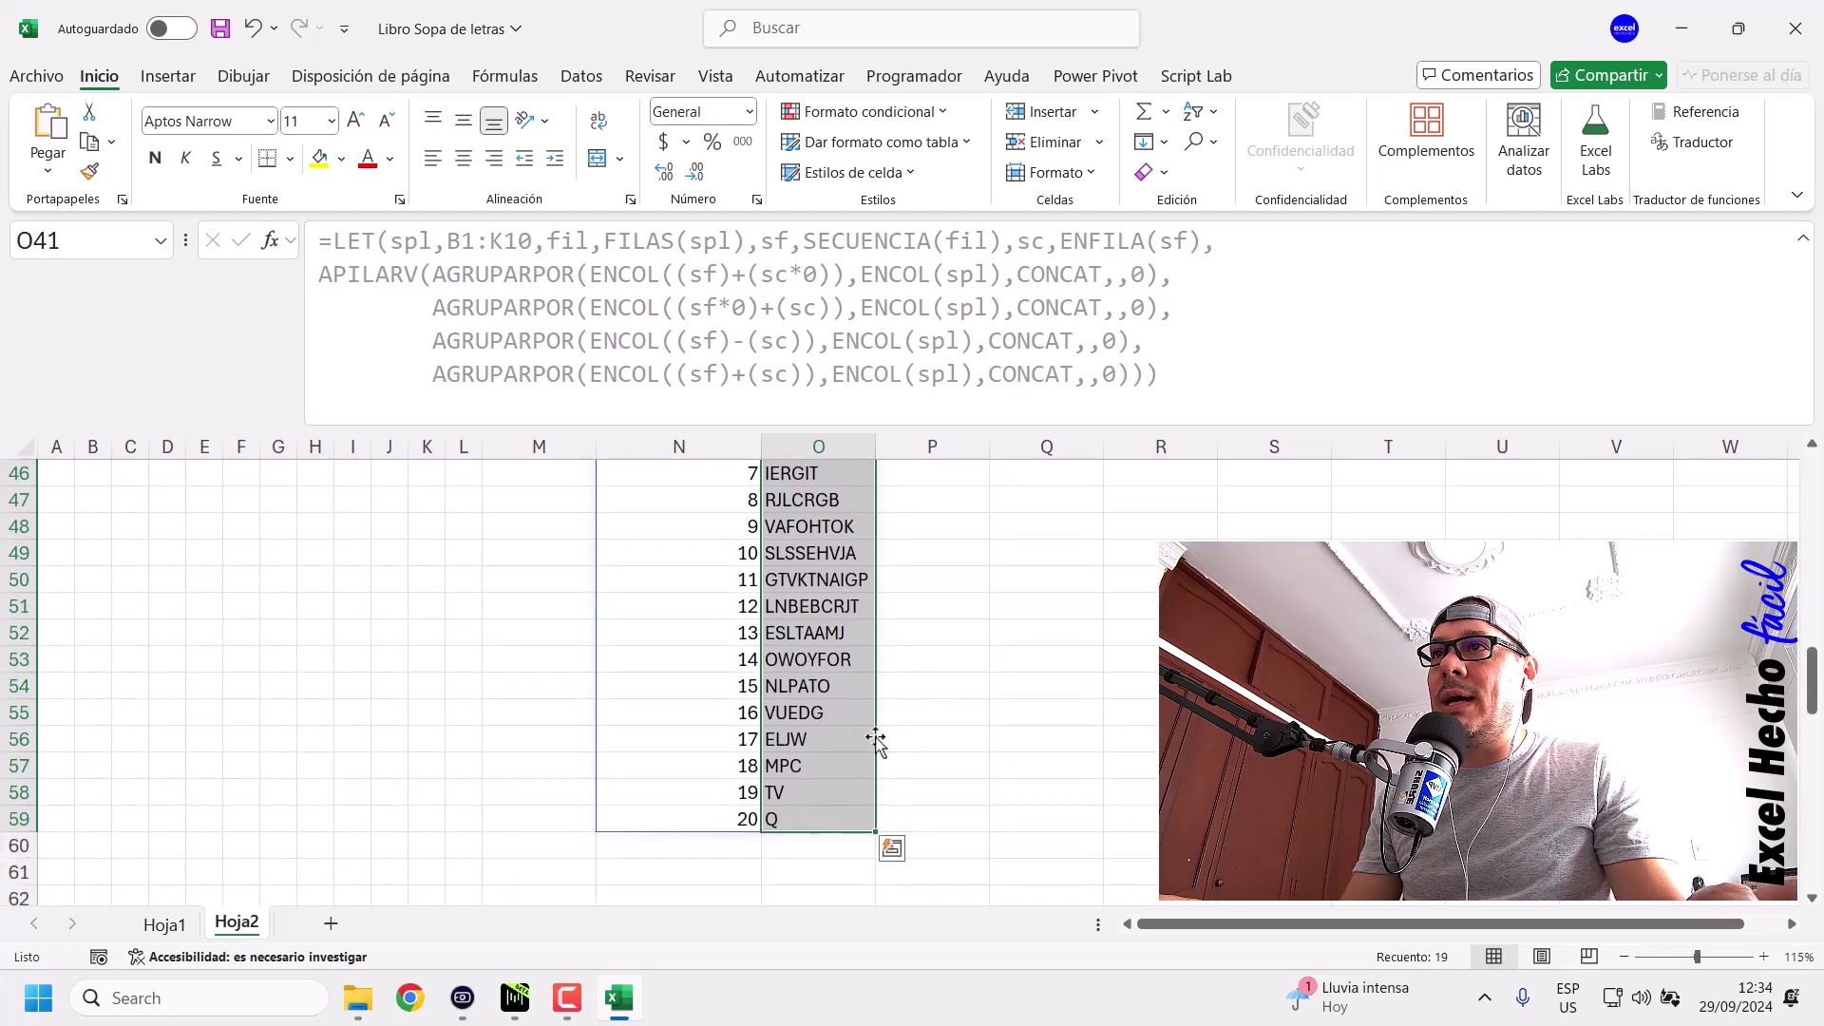
{"action": "left_click", "coordinate": [819, 686]}
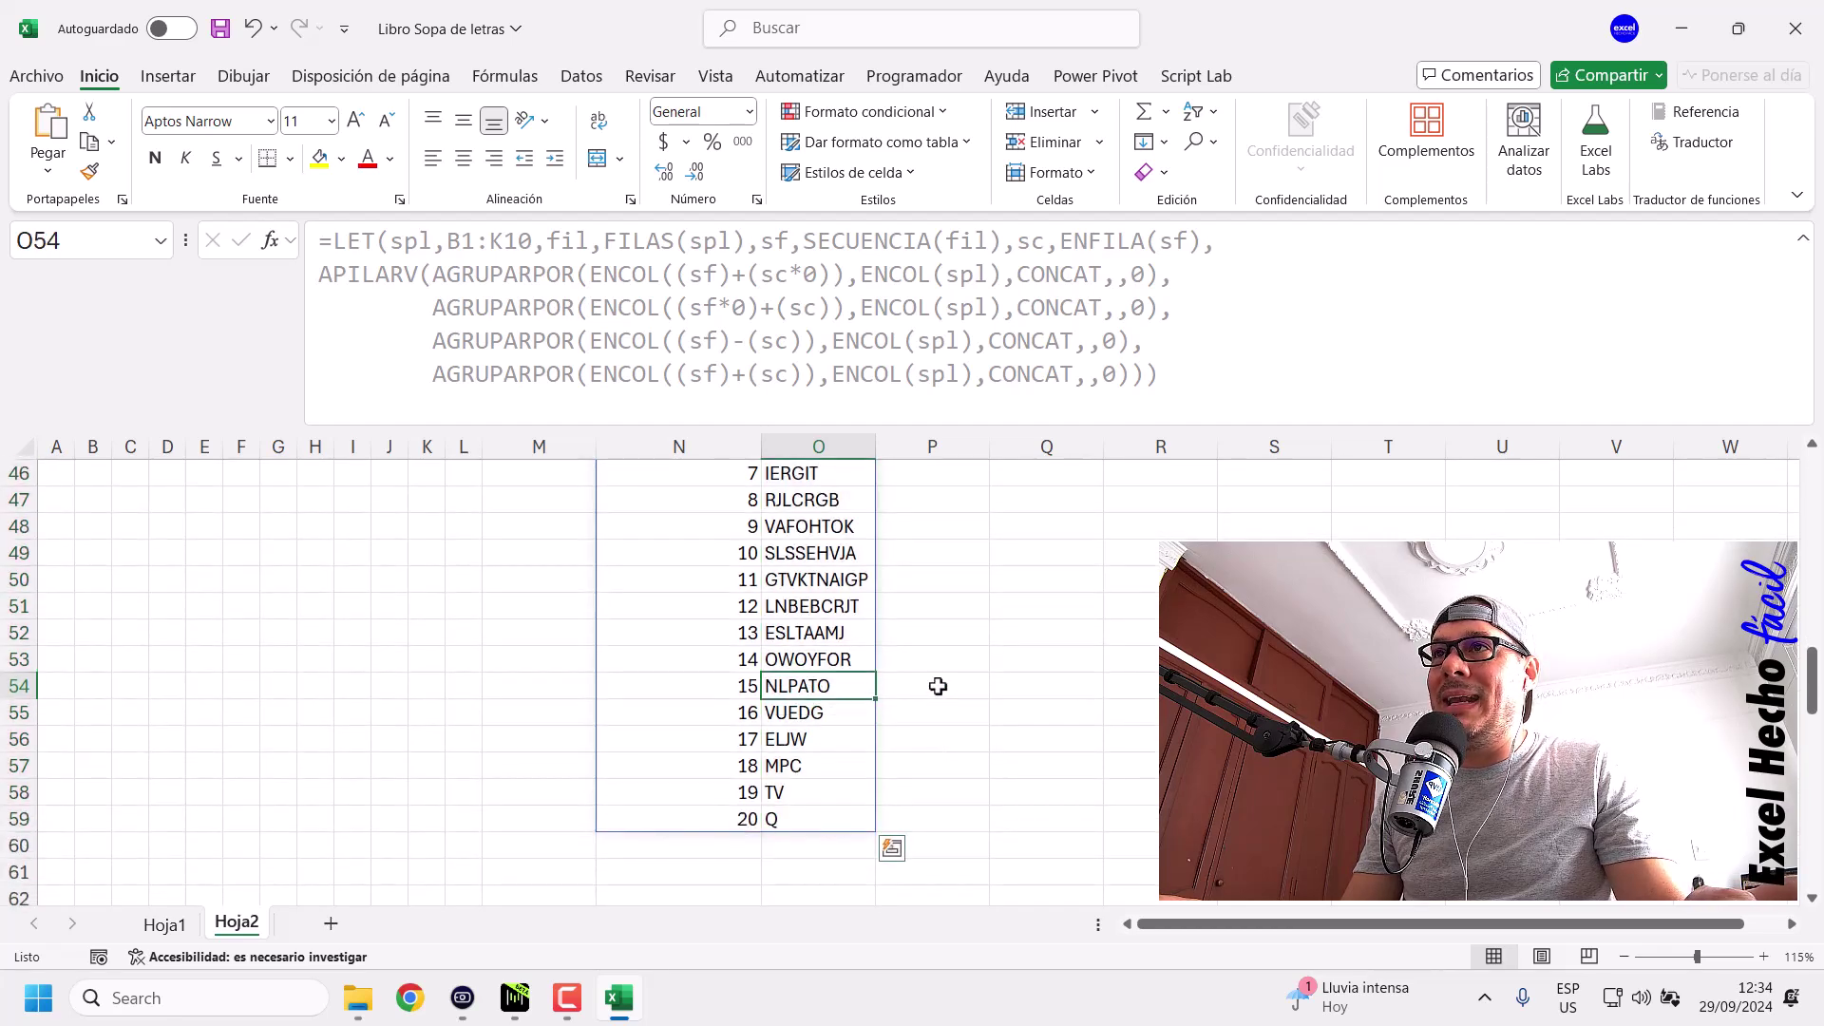
{"action": "left_click", "coordinate": [929, 686]}
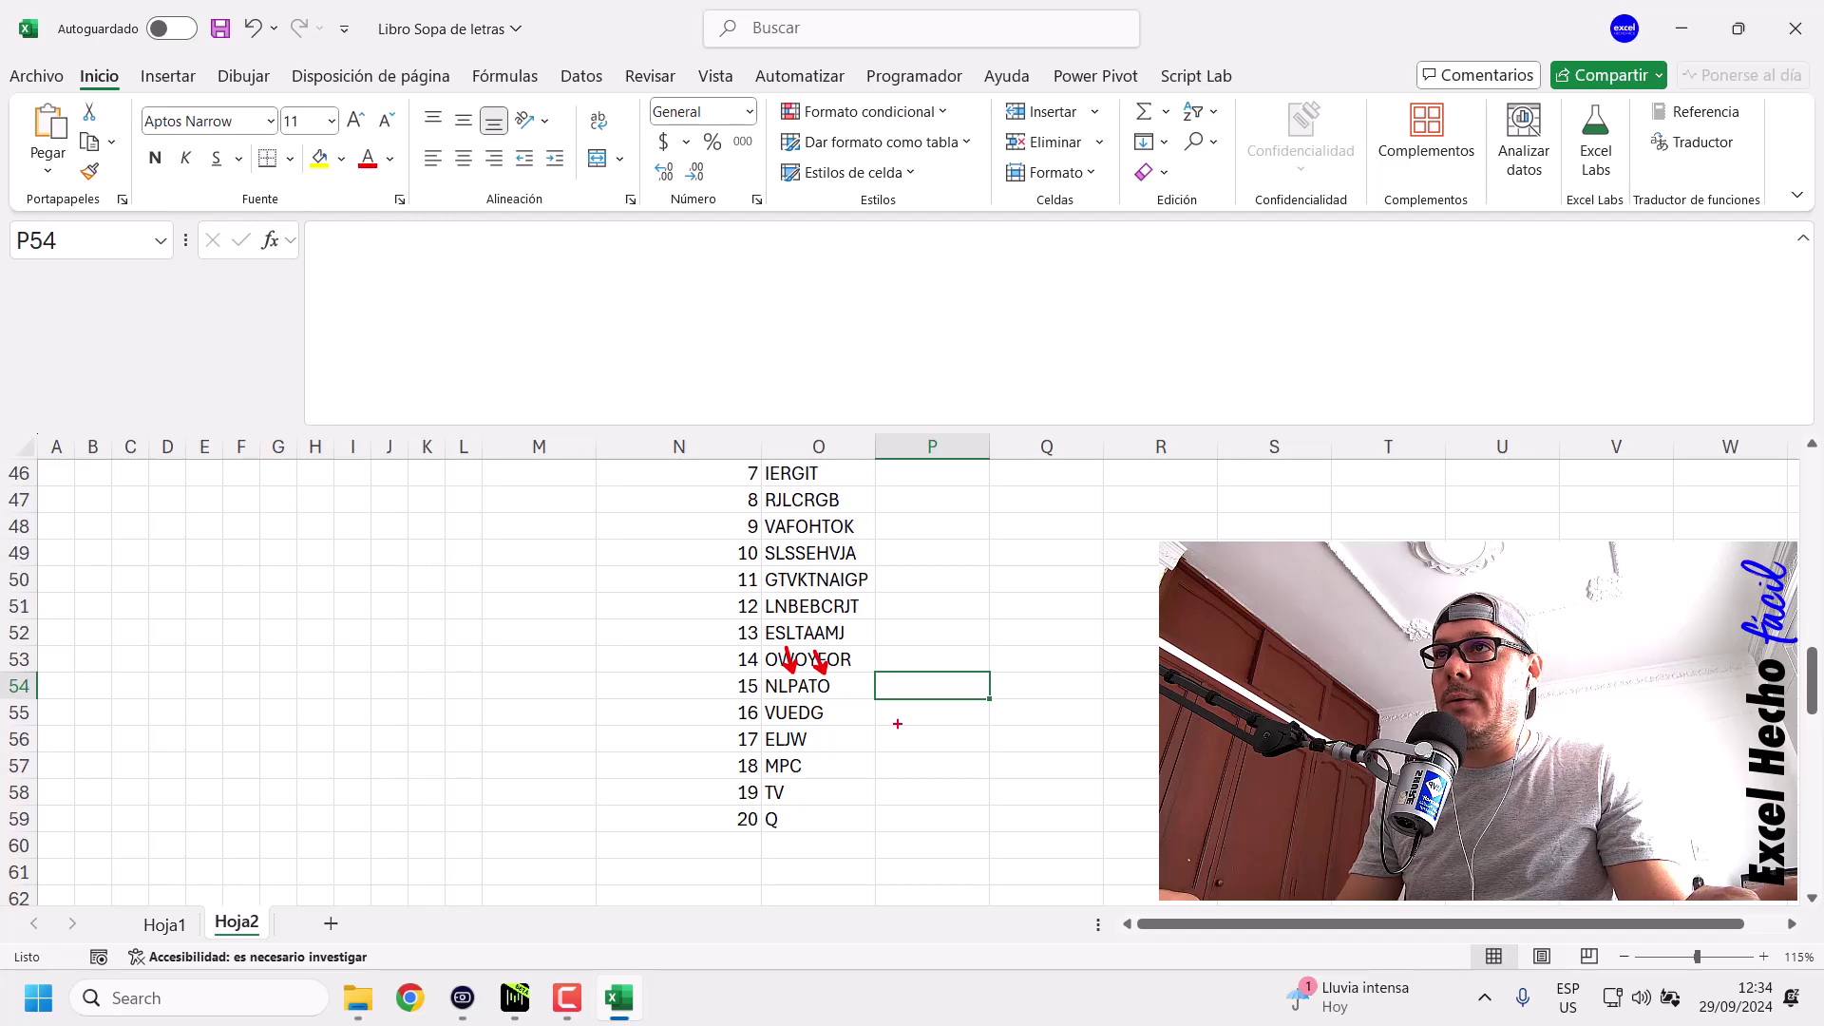
{"action": "key", "text": "Escape"}
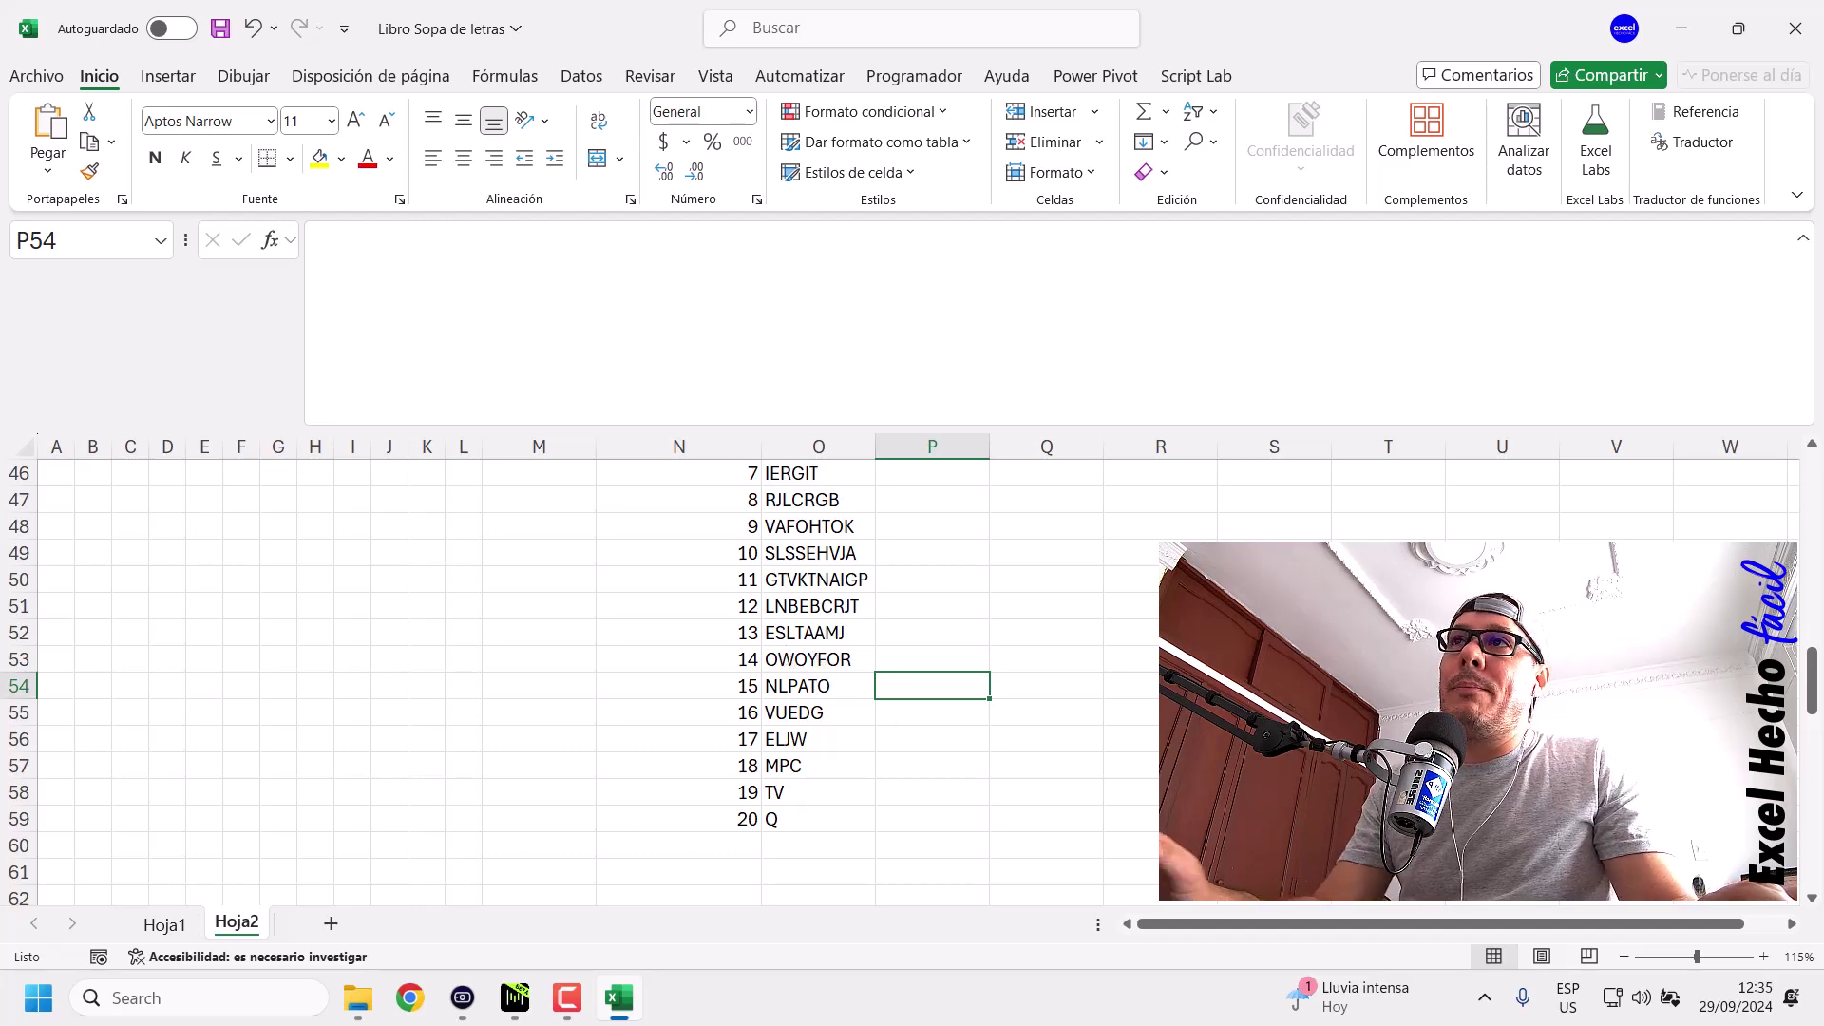
Examine the sum-based diagonal strings in O46 and O49, checking the letter order in O46.
{"action": "scroll", "coordinate": [898, 724], "scroll_direction": "up", "scroll_amount": 1}
{"action": "left_click", "coordinate": [849, 556]}
{"action": "left_click", "coordinate": [932, 554]}
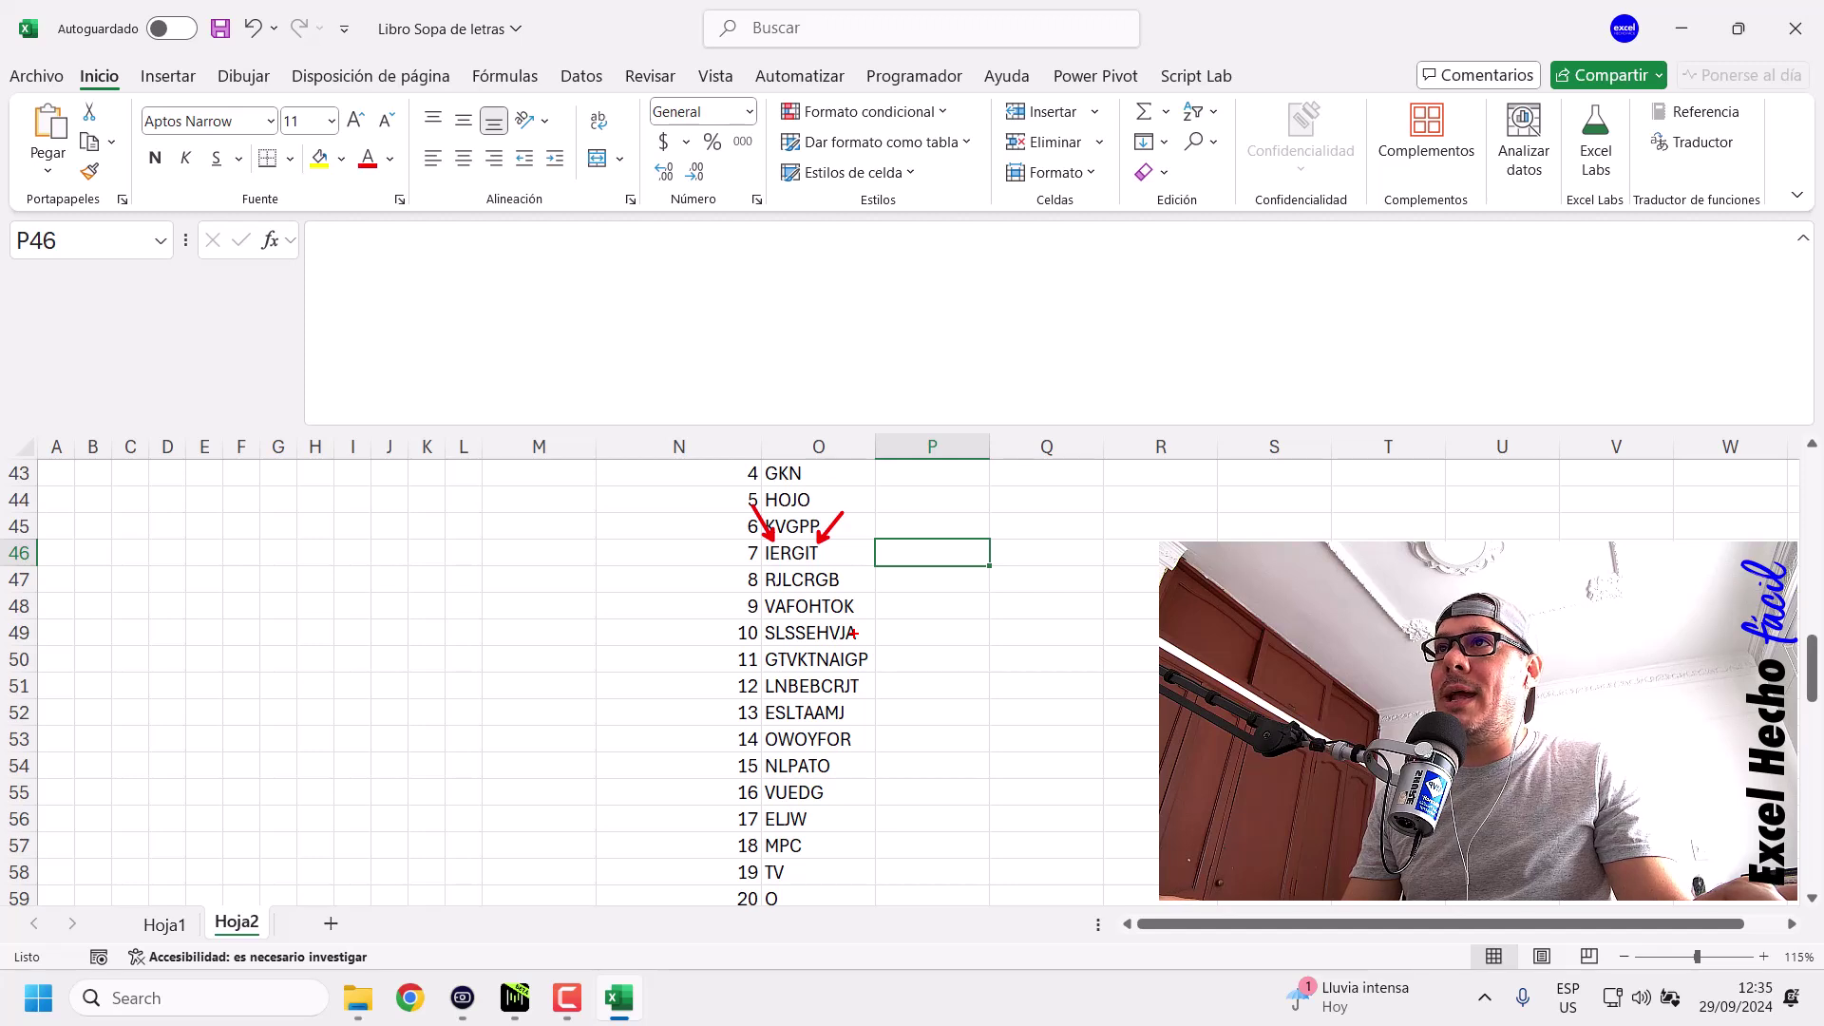
{"action": "key", "text": "Escape"}
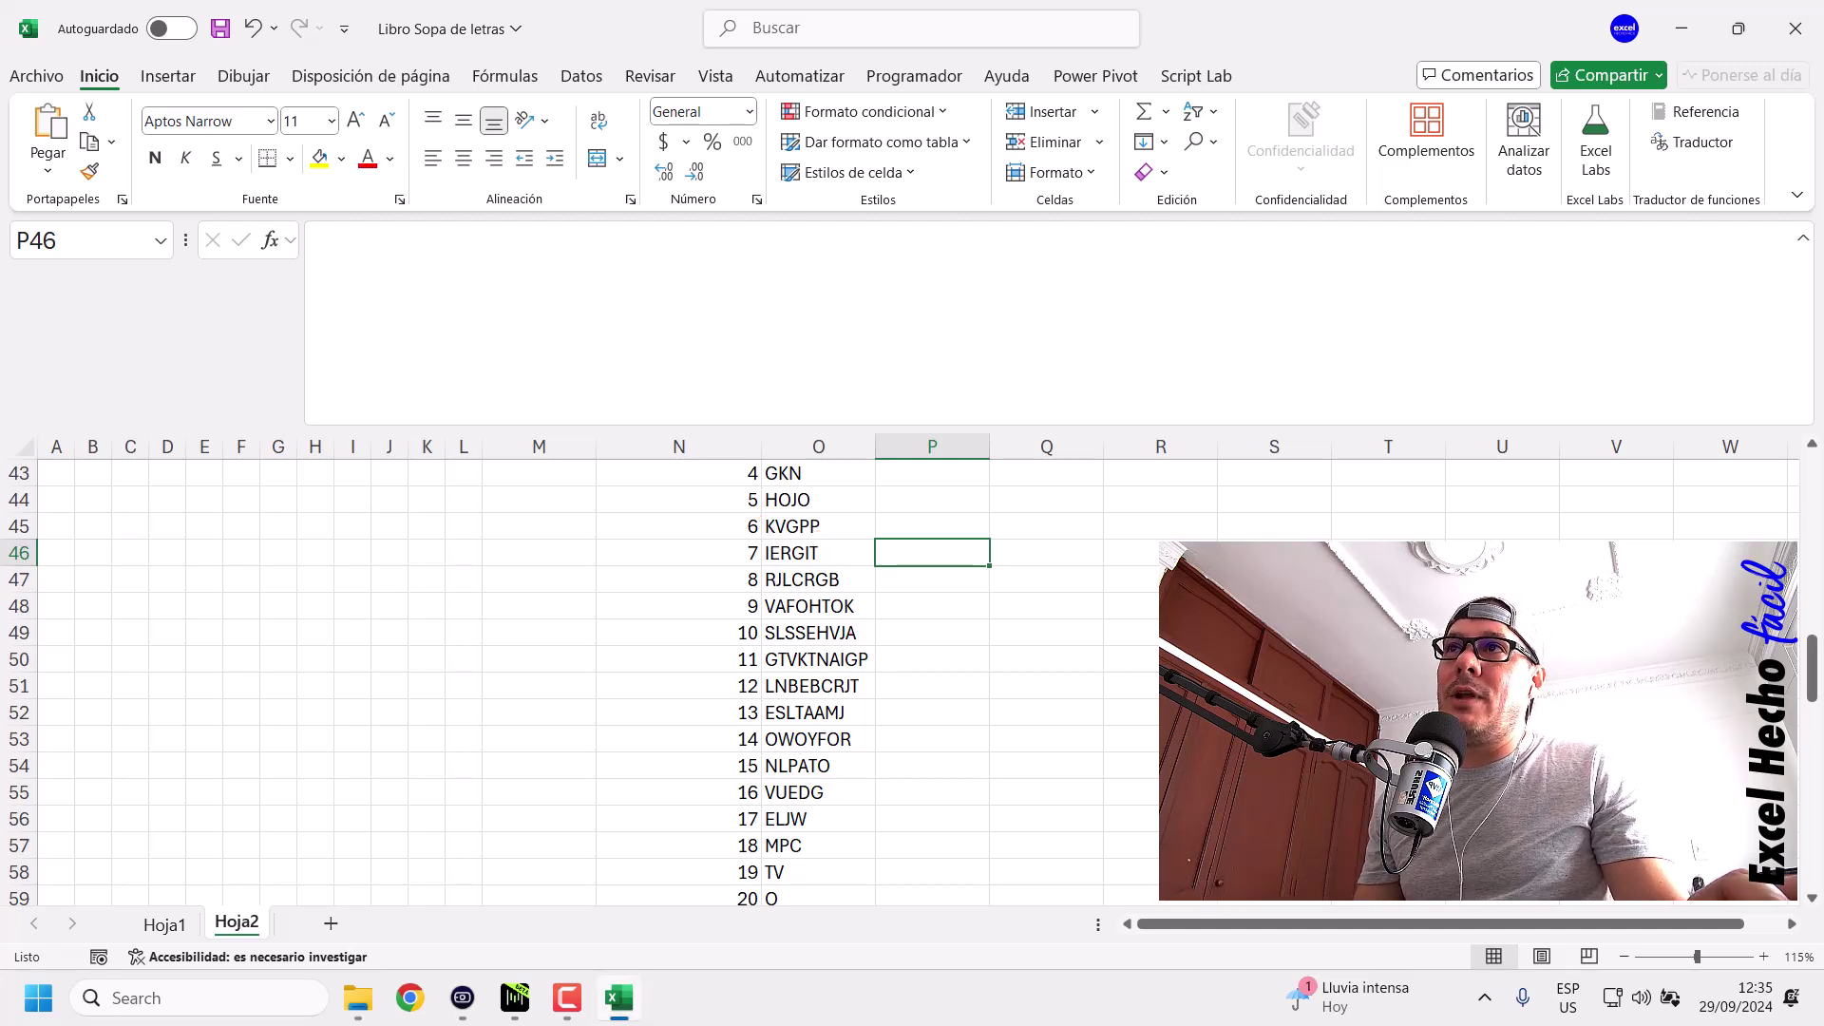
{"action": "left_click", "coordinate": [834, 635]}
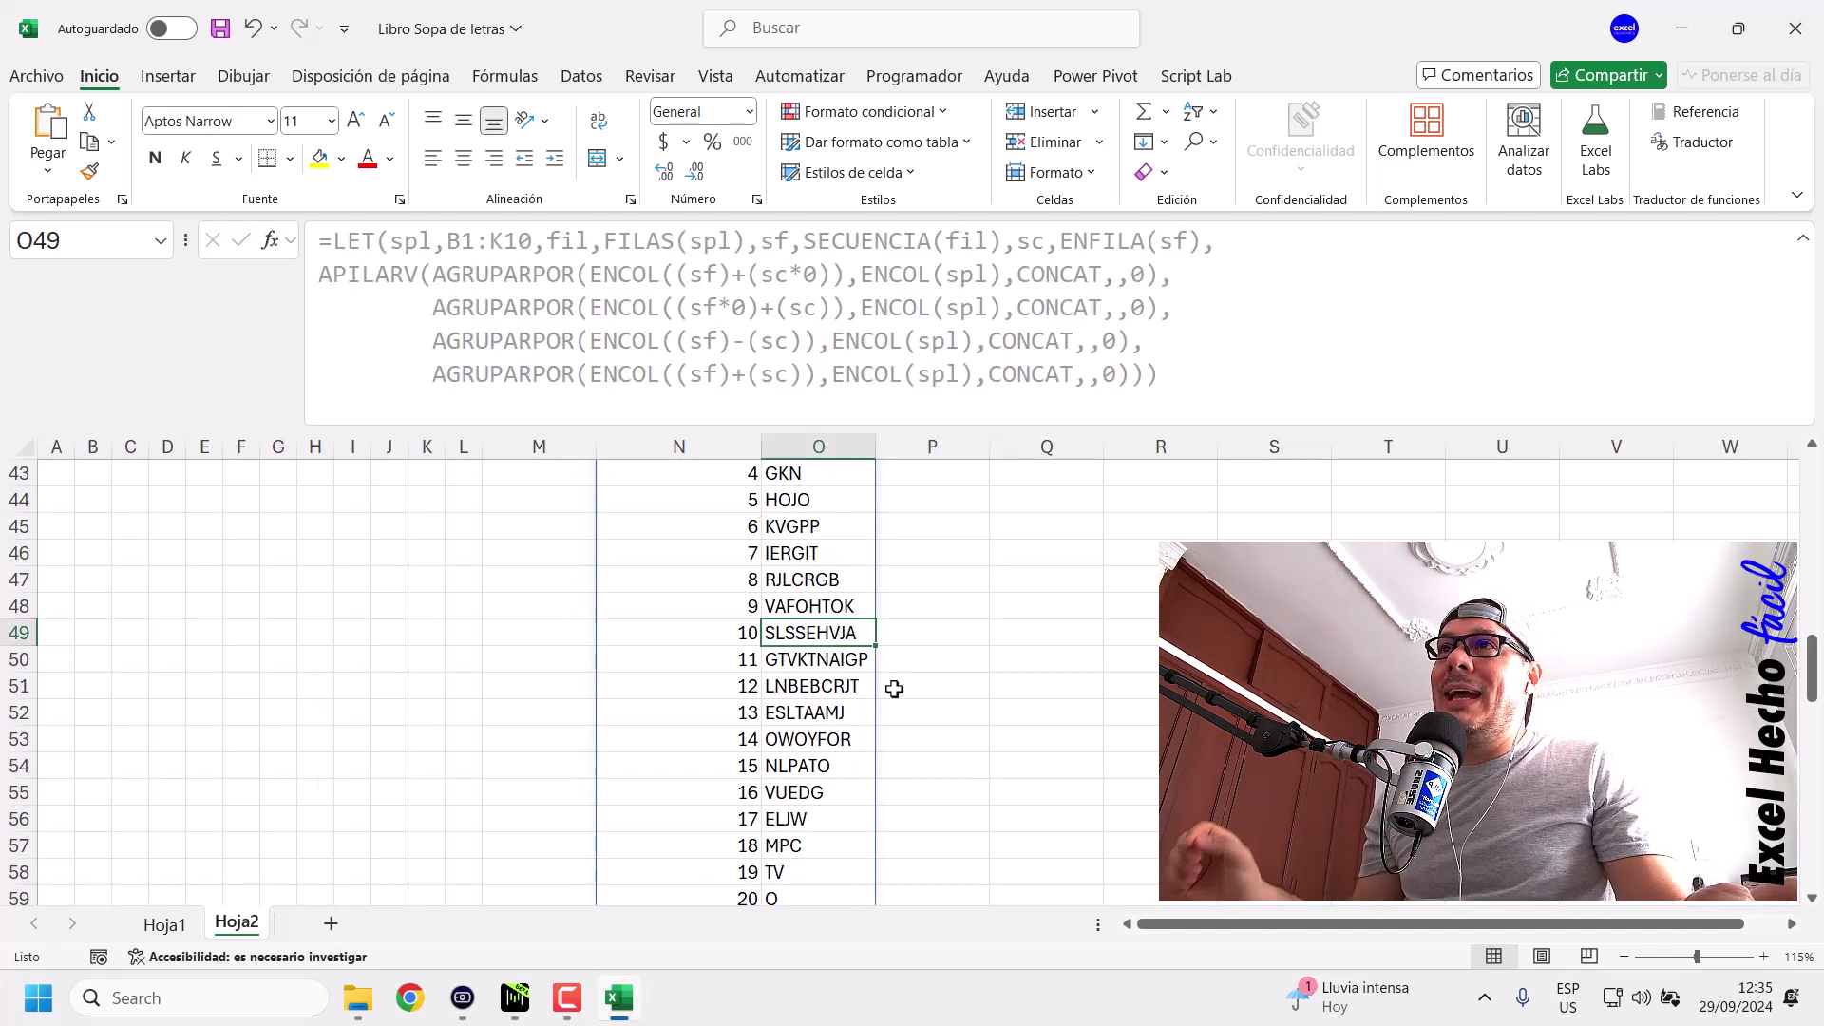
Review the full stacked string column O2:O59 and the group keys beside it in N2:N14.
{"action": "key", "text": "ctrl+Up"}
{"action": "key", "text": "Left"}
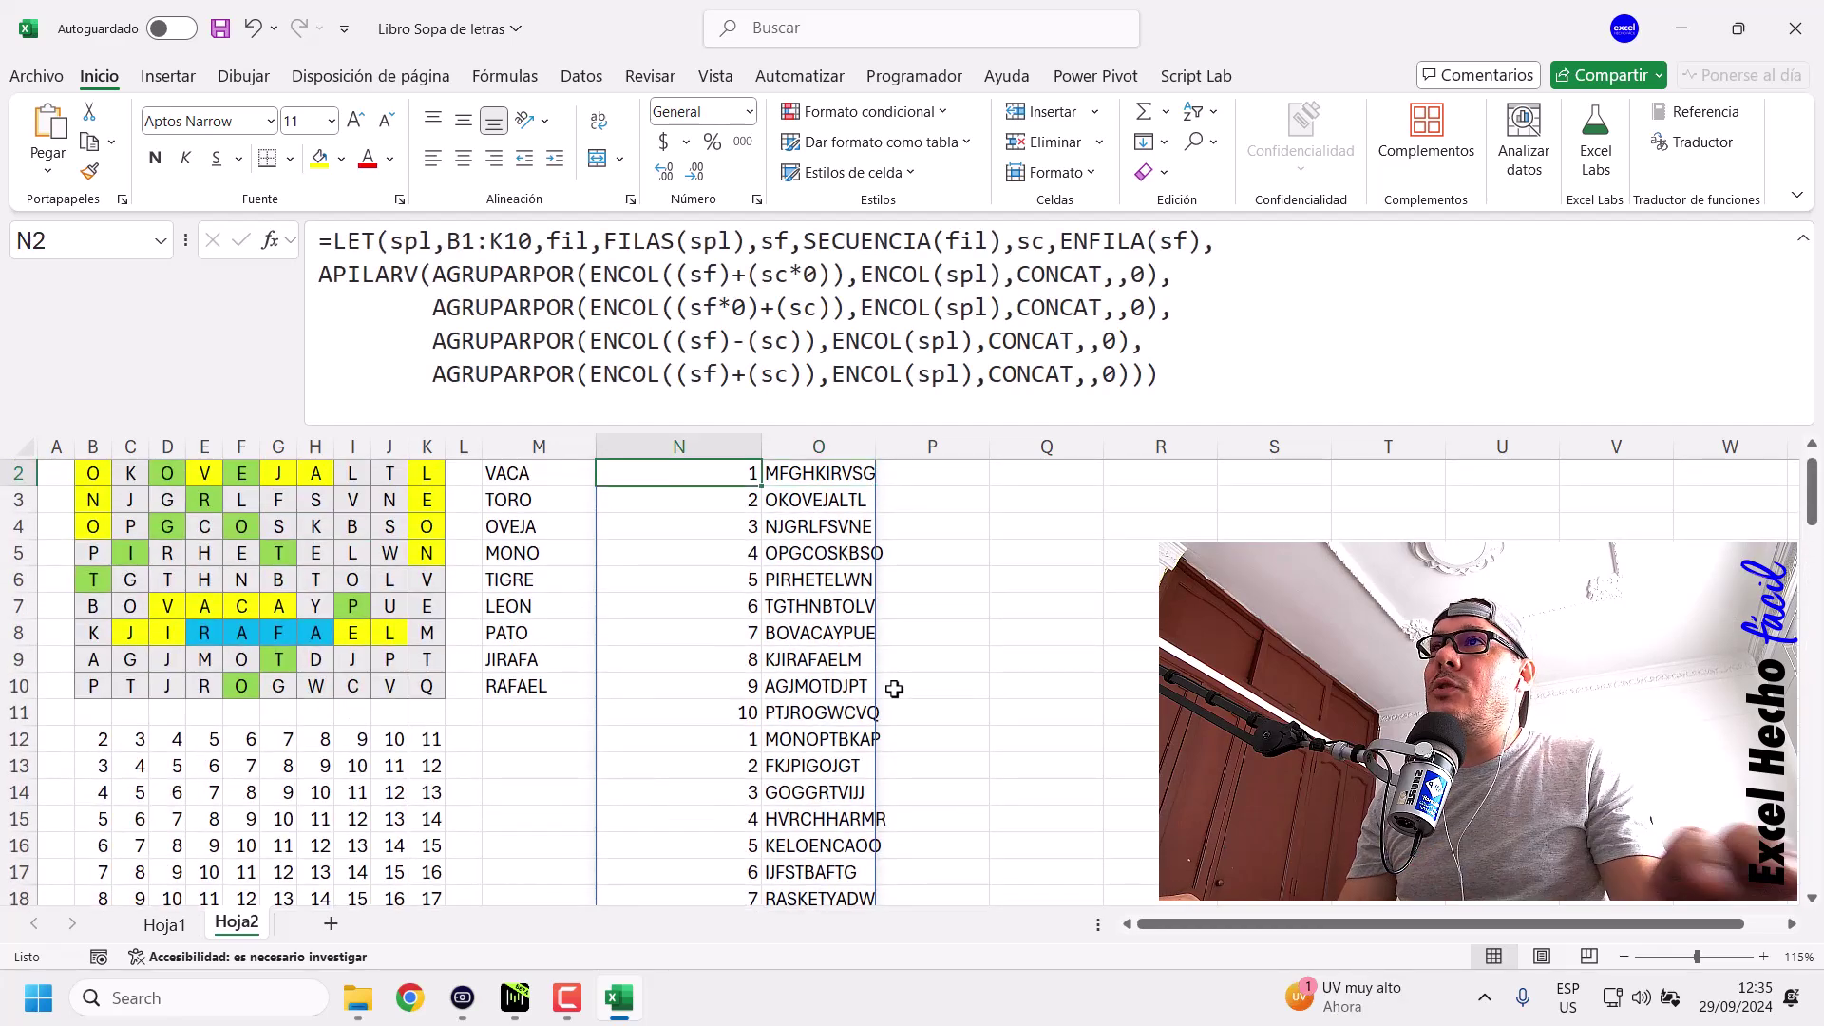
{"action": "scroll", "coordinate": [894, 688], "scroll_direction": "up", "scroll_amount": 1}
{"action": "key", "text": "Right"}
{"action": "key", "text": "ctrl+shift+Down"}
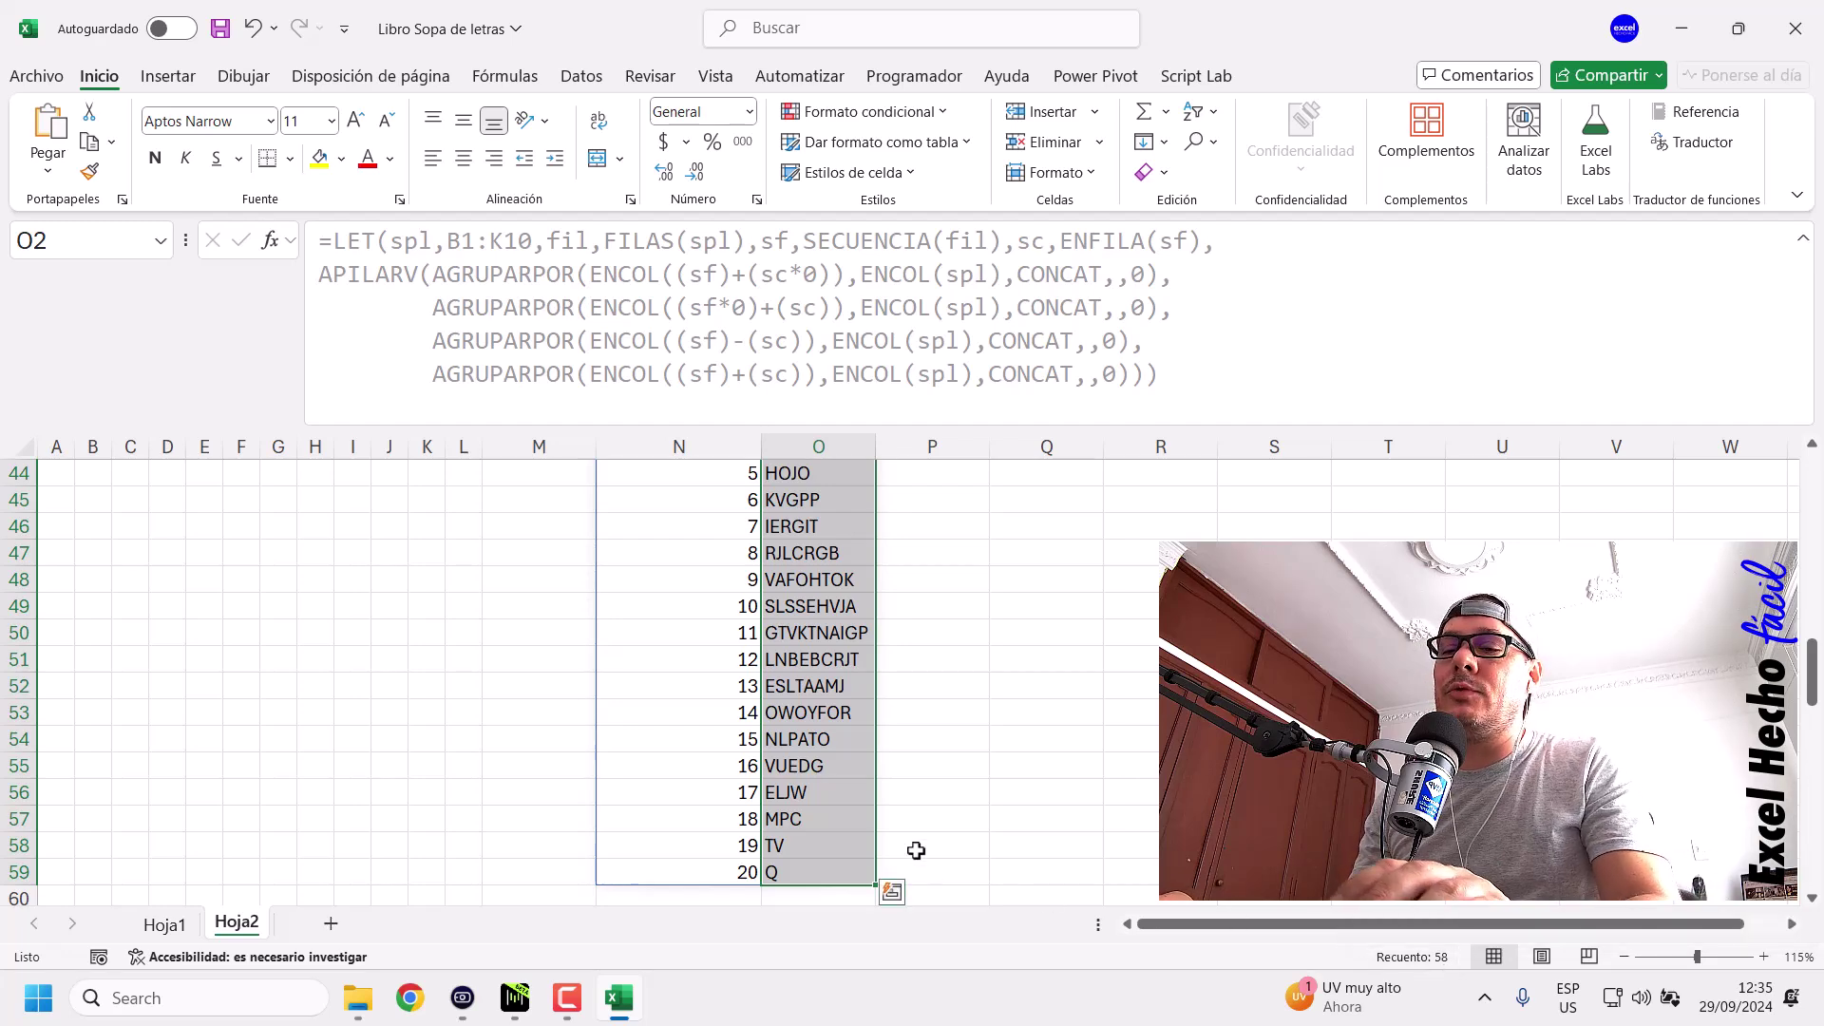
{"action": "scroll", "coordinate": [916, 850], "scroll_direction": "up", "scroll_amount": 14}
{"action": "left_click_drag", "start_coordinate": [693, 502], "coordinate": [740, 823]}
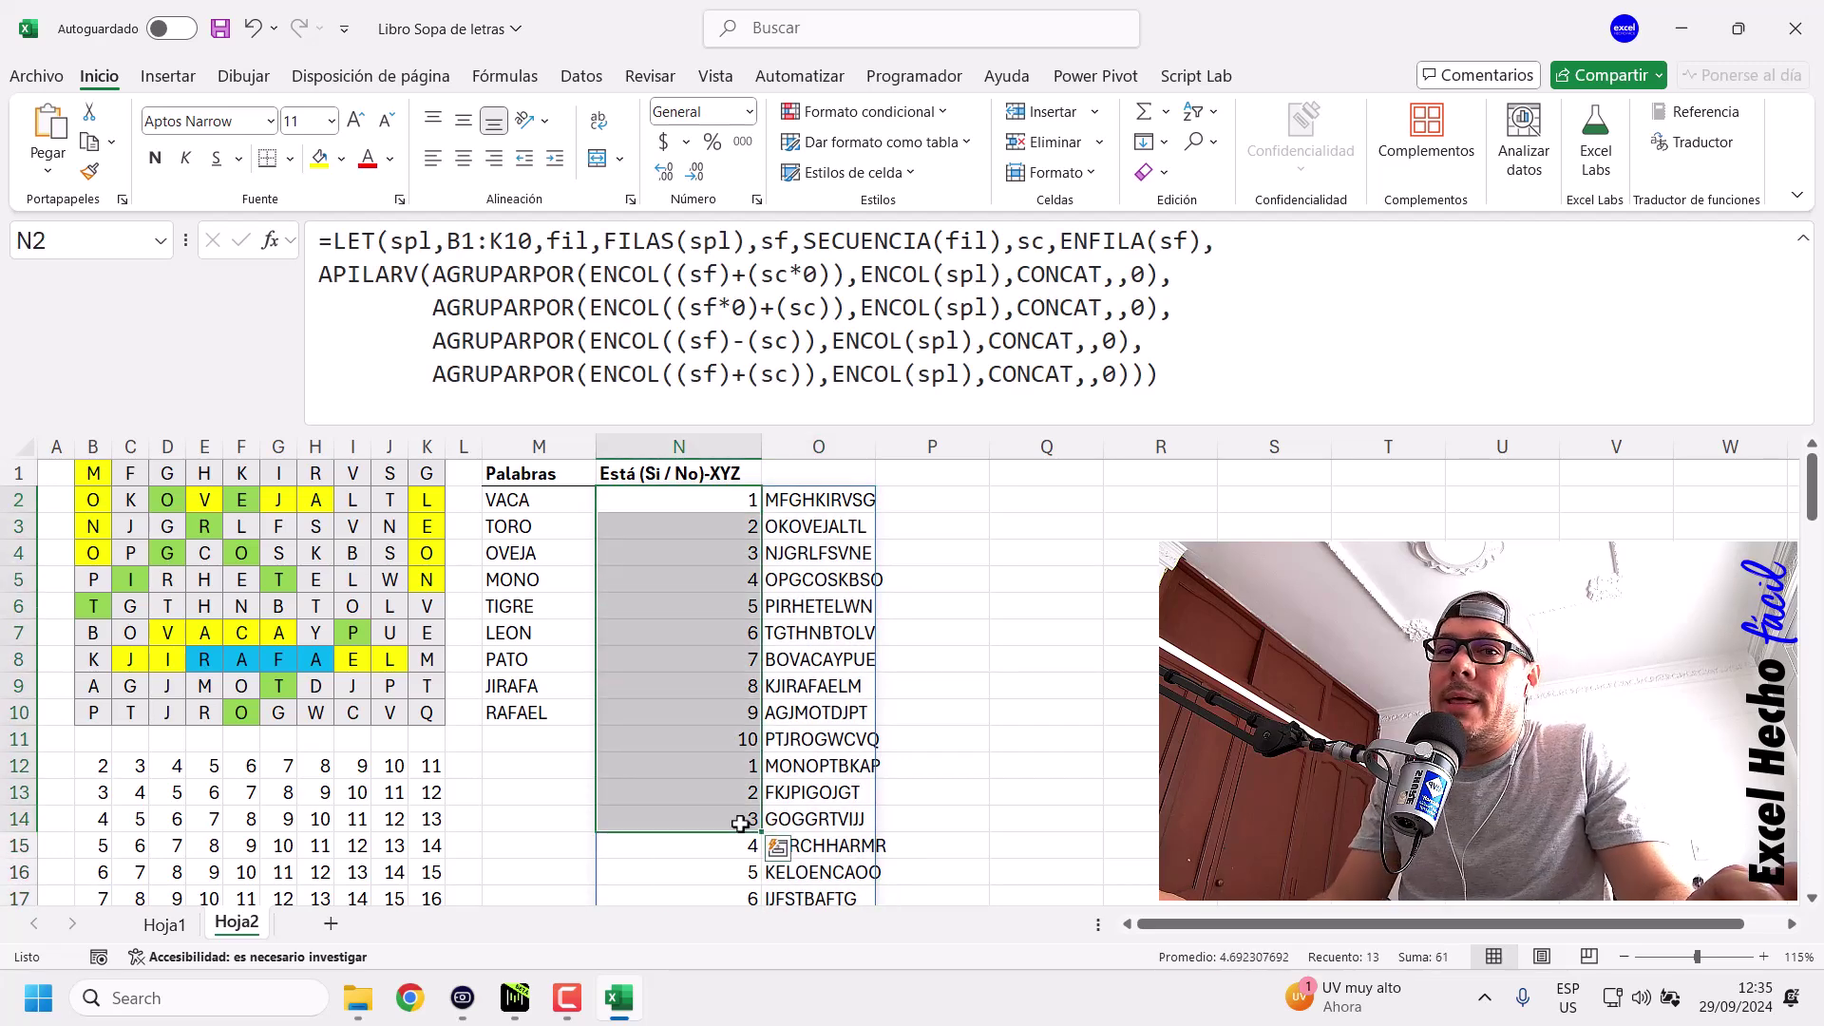
Edit the LET formula in N2 to assign the APILARV expression to a variable named pdir.
{"action": "left_click", "coordinate": [677, 501]}
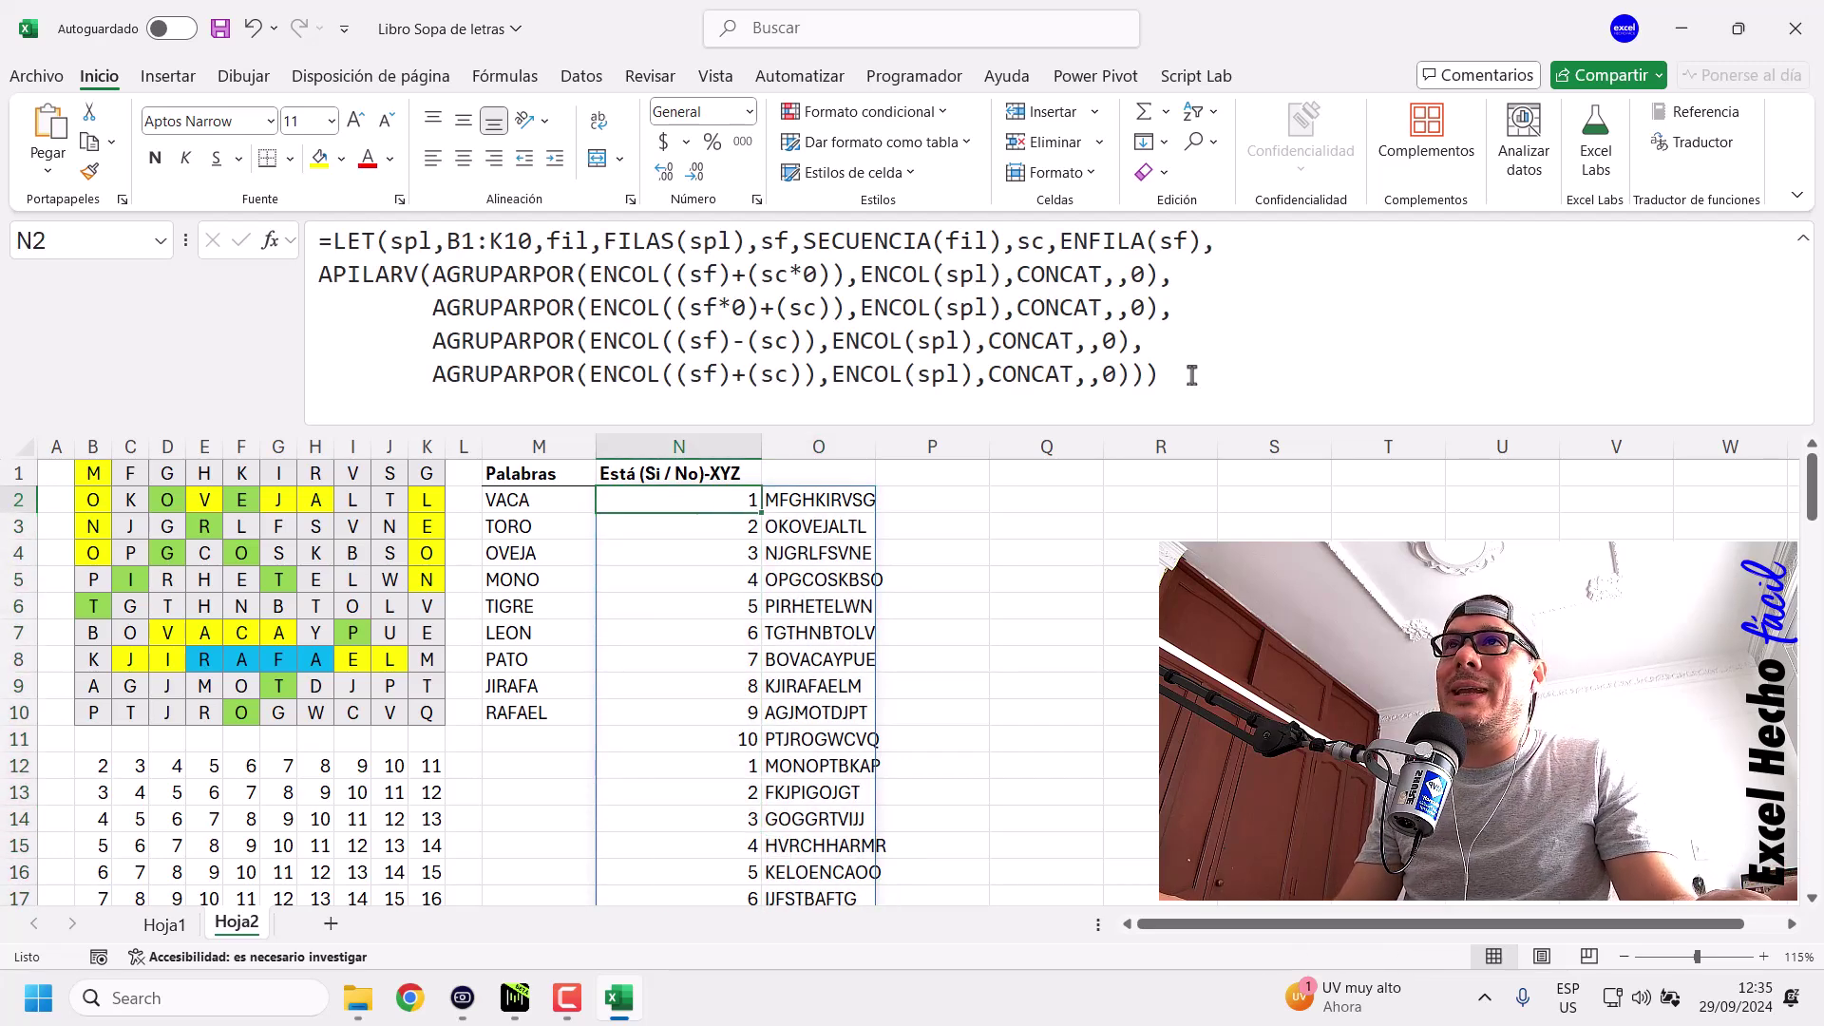
{"action": "left_click", "coordinate": [1266, 377]}
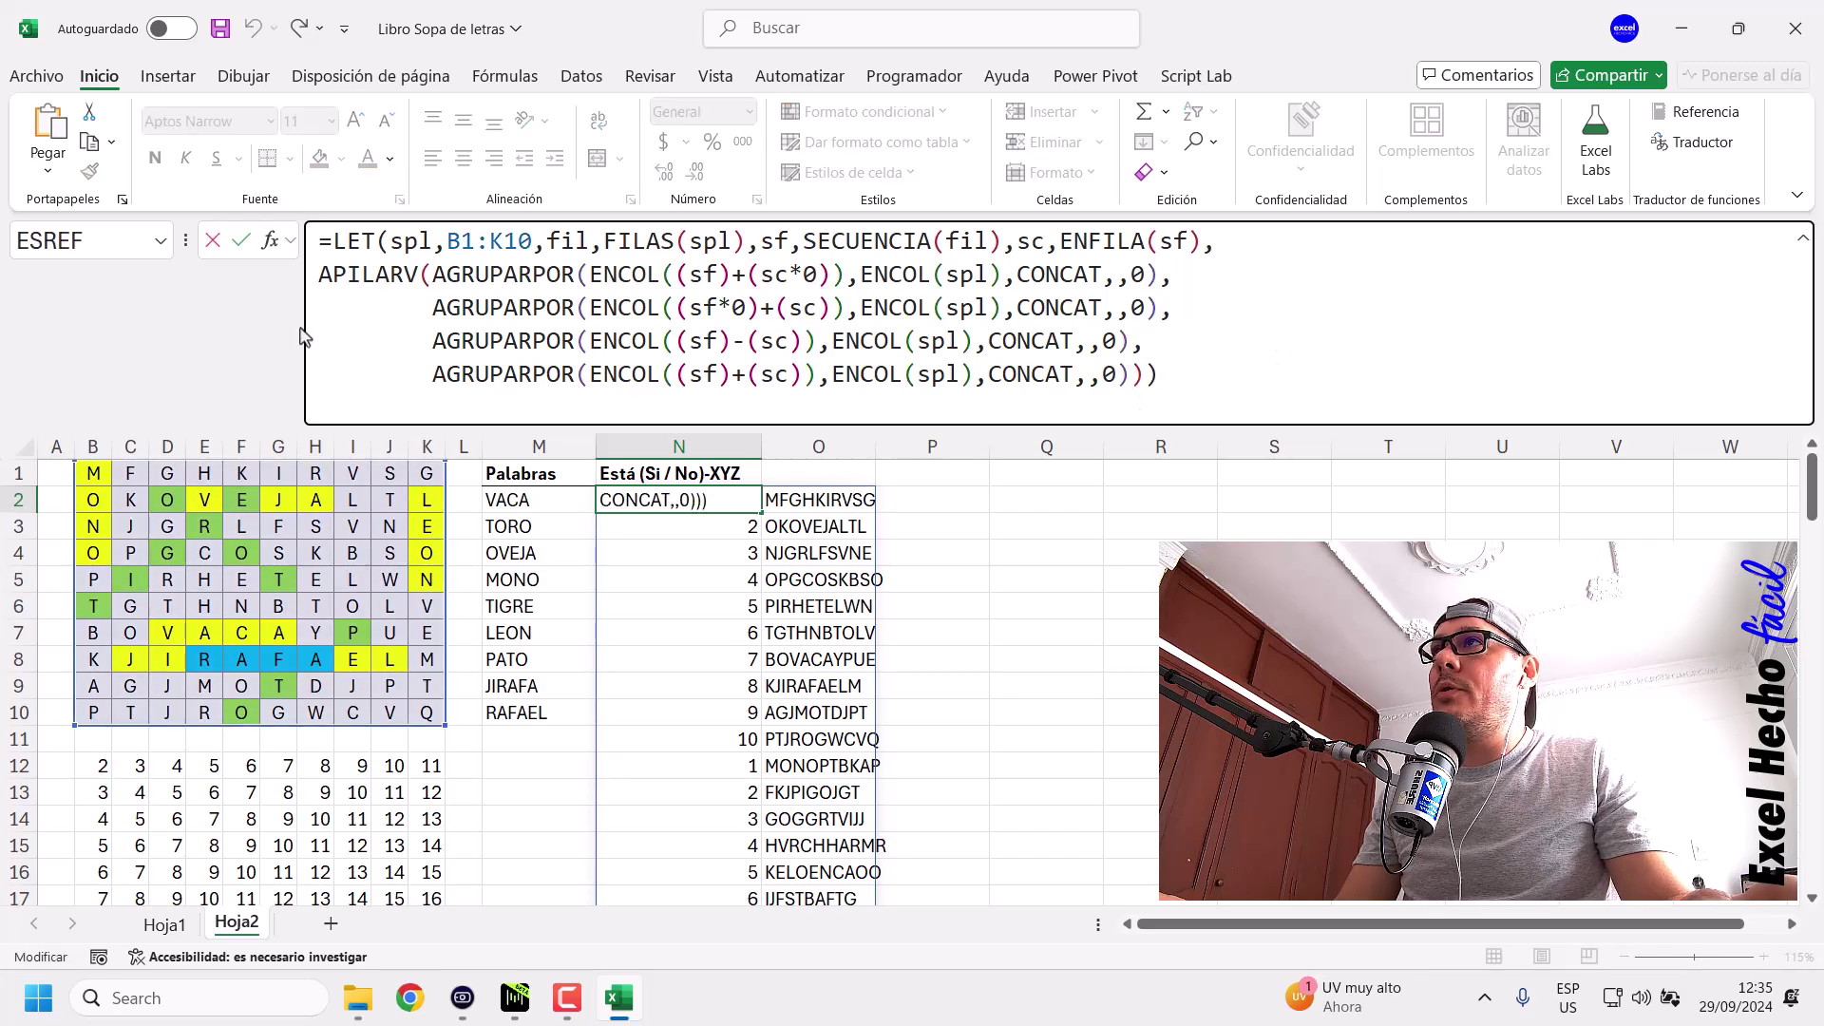
{"action": "left_click", "coordinate": [316, 276]}
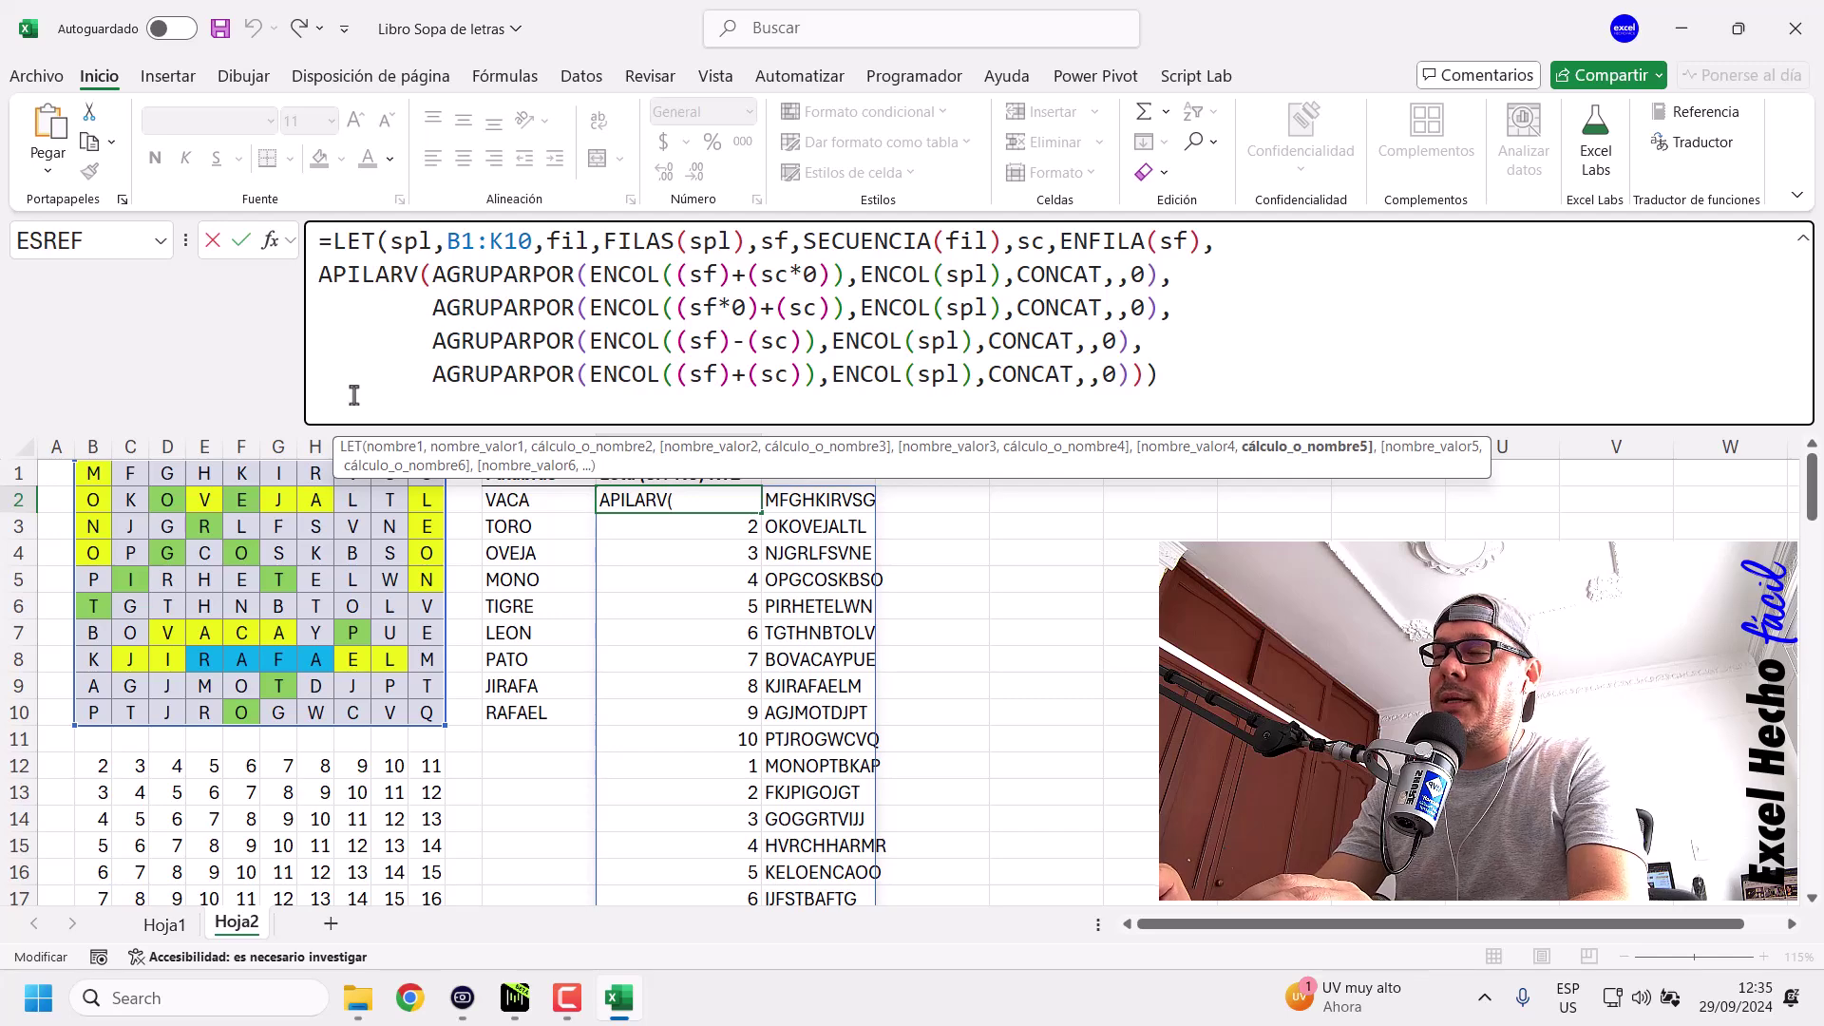
{"action": "type", "text": "pdi"}
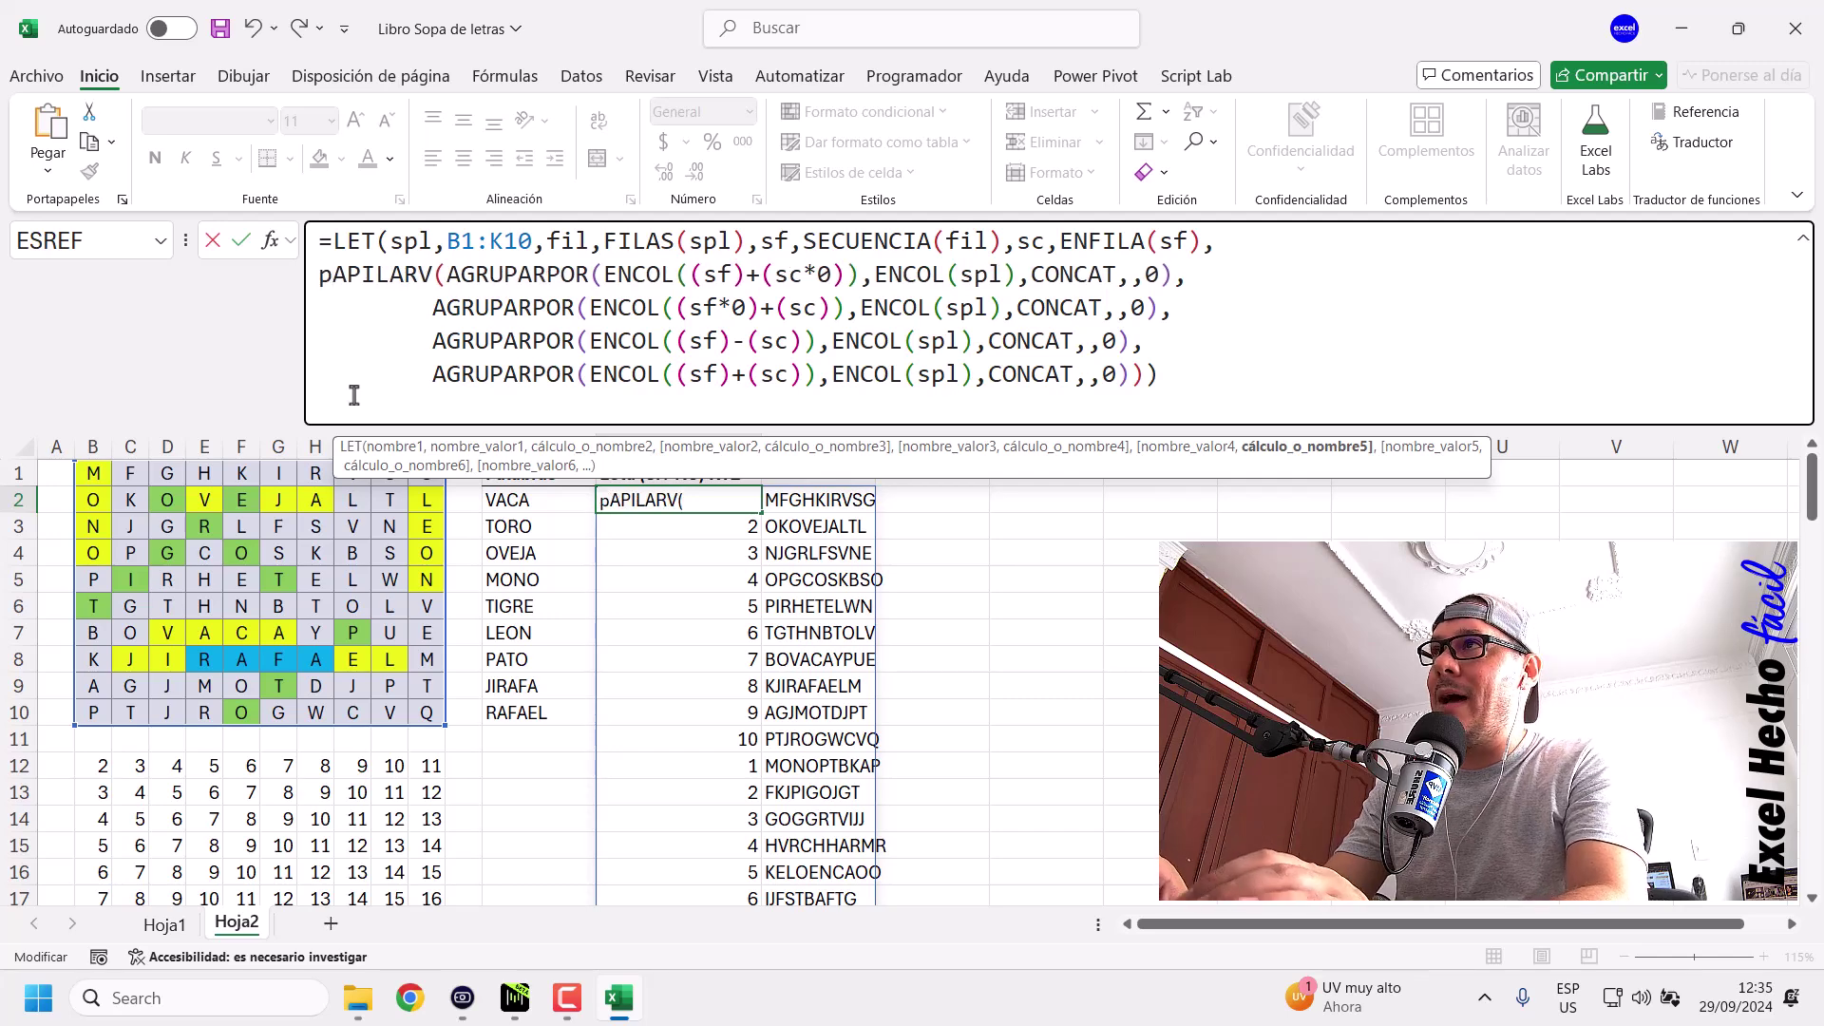
{"action": "type", "text": "r,"}
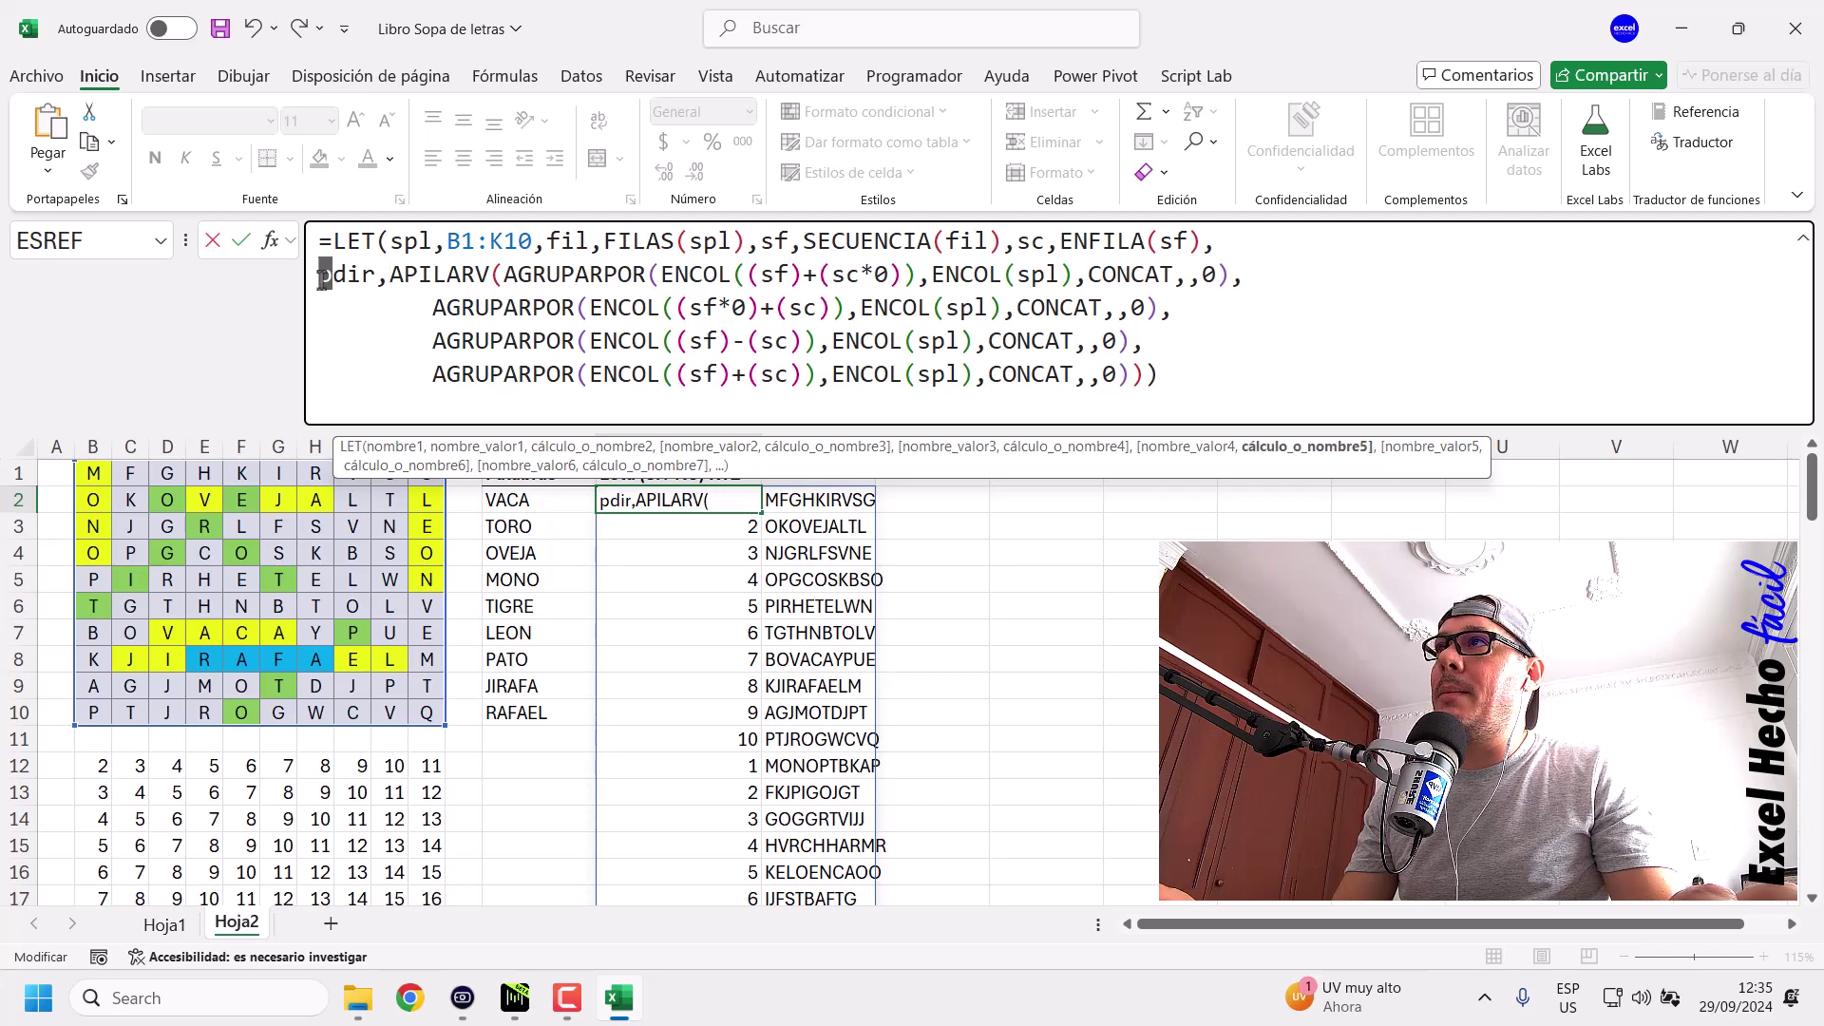
Wrap the APILARV expression in TOMAR, leaving the rows argument empty and setting columns to -1 to keep only the strings.
{"action": "left_click_drag", "start_coordinate": [348, 281], "coordinate": [376, 281]}
{"action": "left_click", "coordinate": [392, 280]}
{"action": "type", "text": "tom"}
{"action": "key", "text": "Tab"}
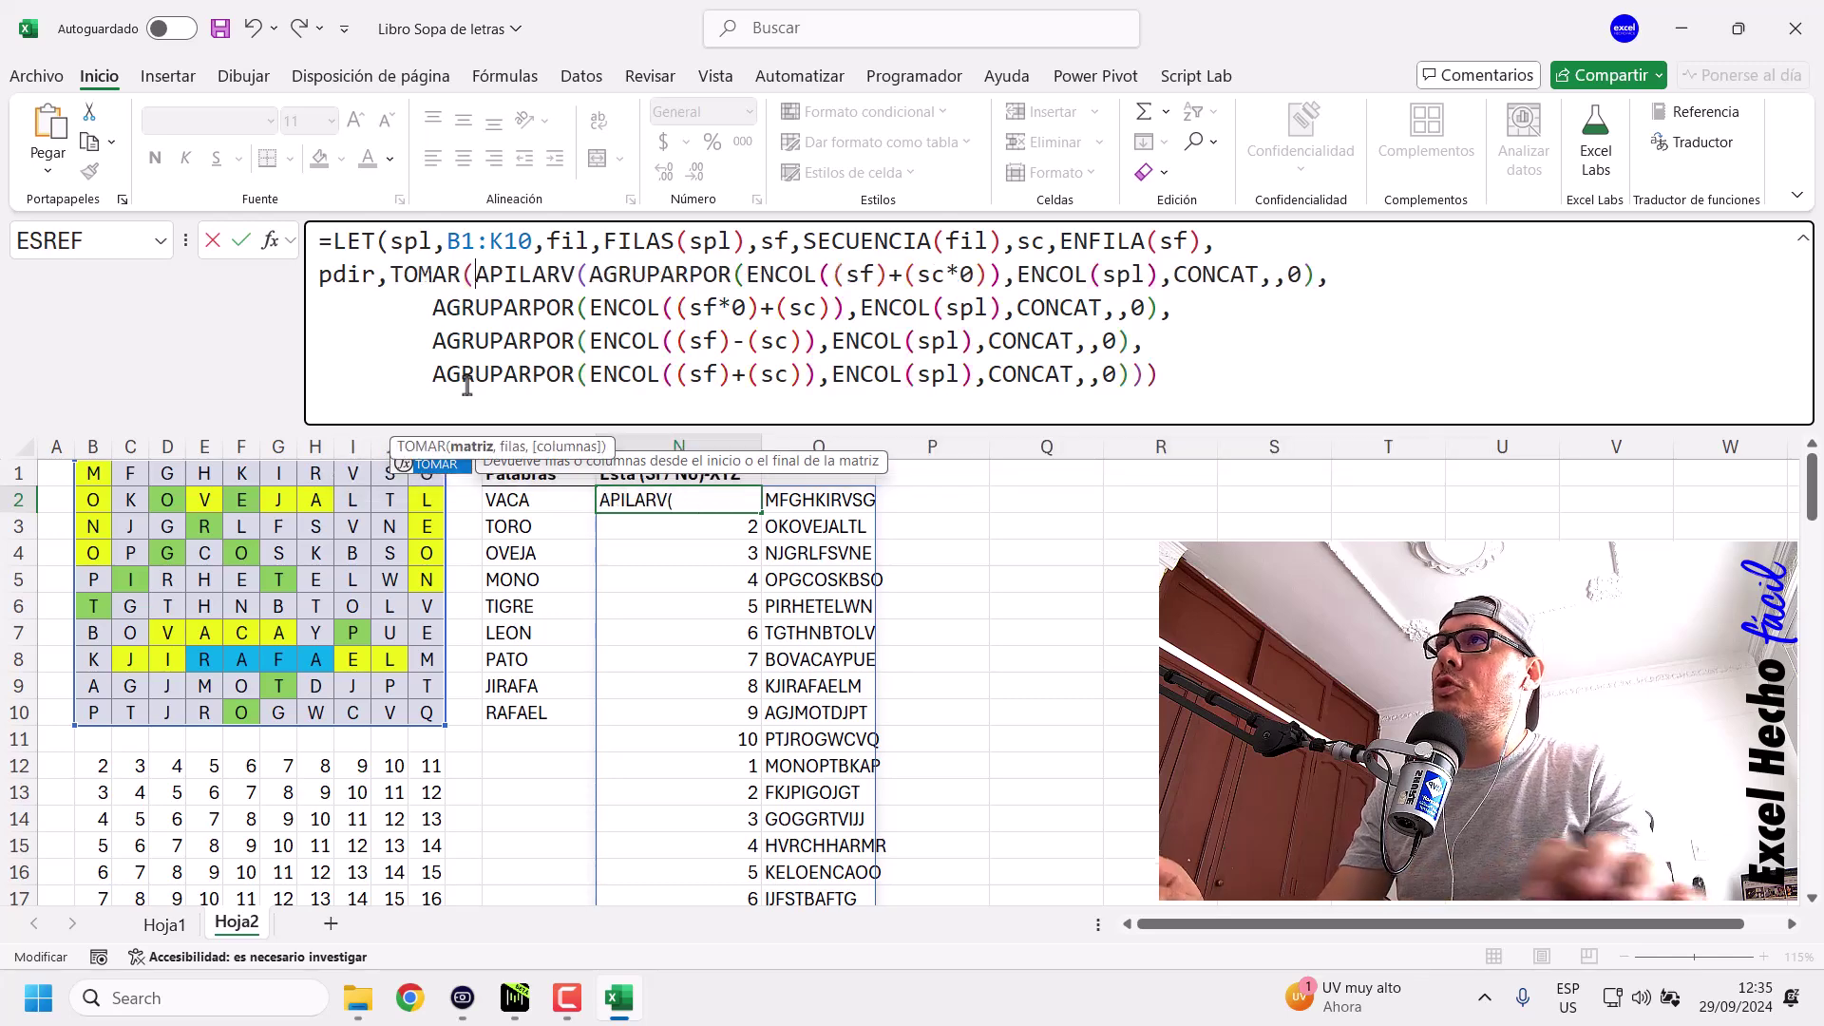
{"action": "left_click", "coordinate": [464, 447]}
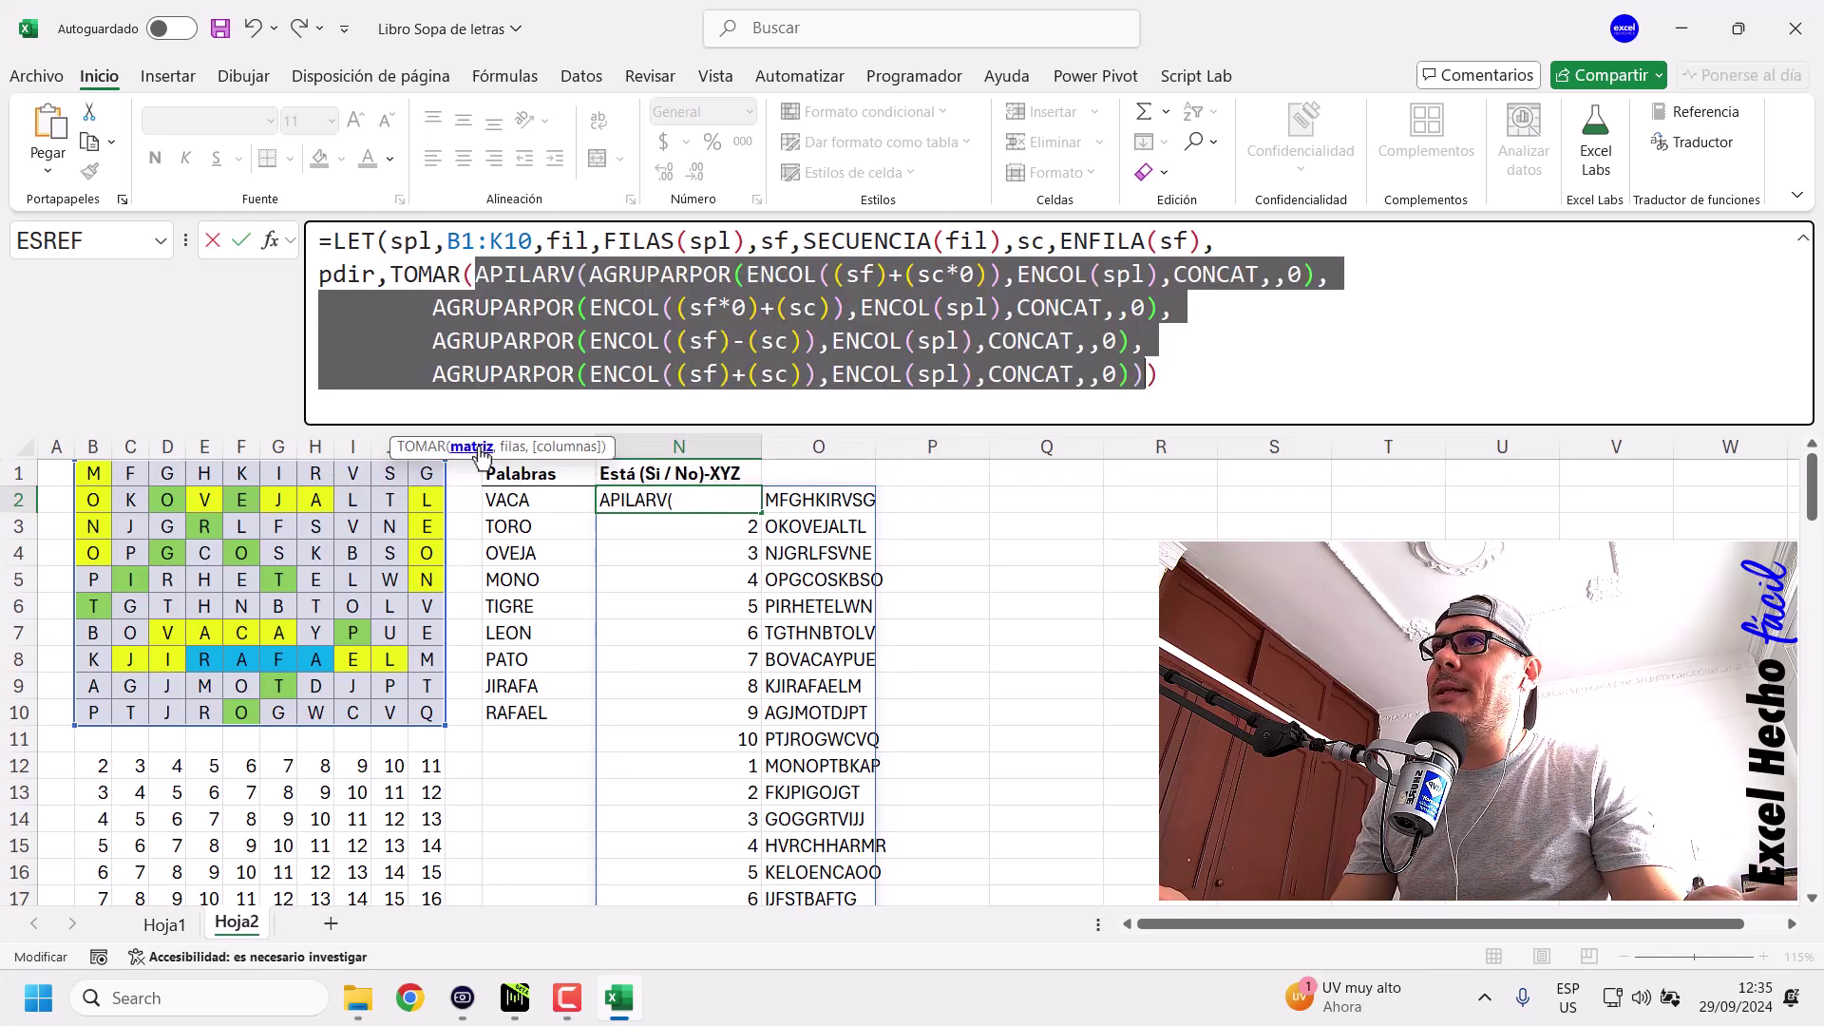
{"action": "left_click", "coordinate": [1133, 397]}
{"action": "type", "text": ","}
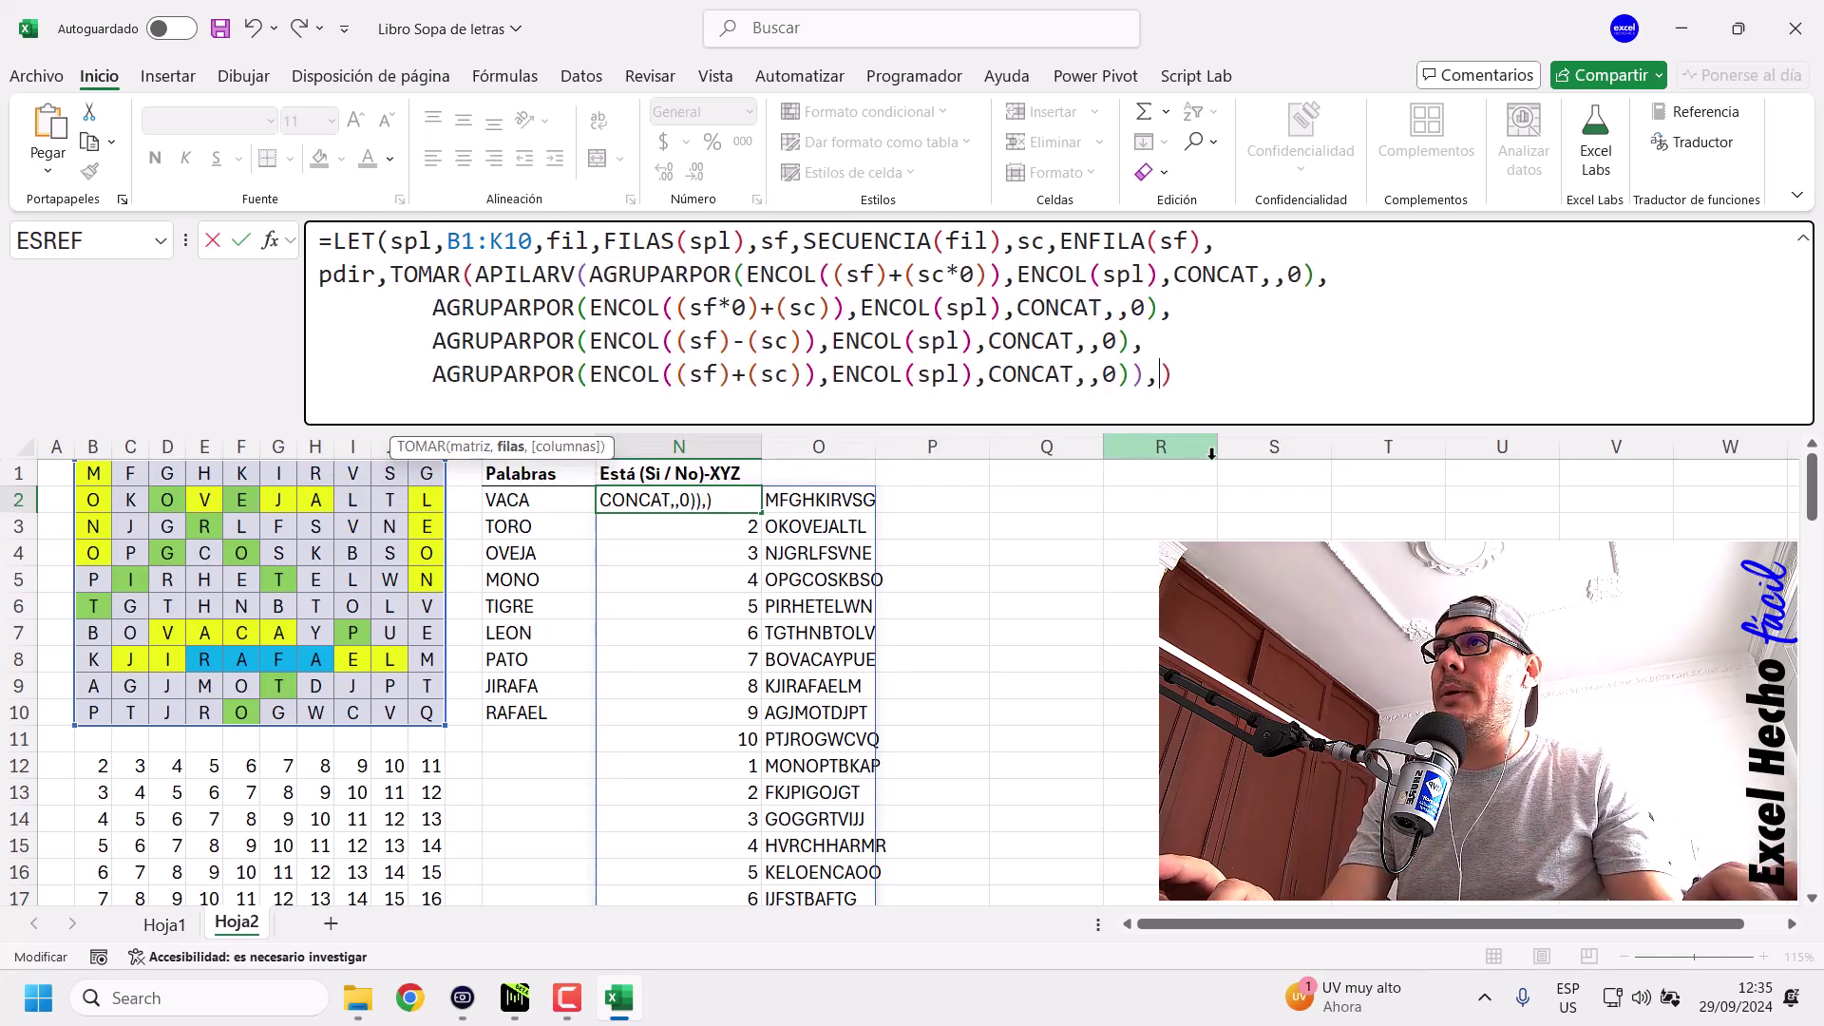
{"action": "type", "text": ","}
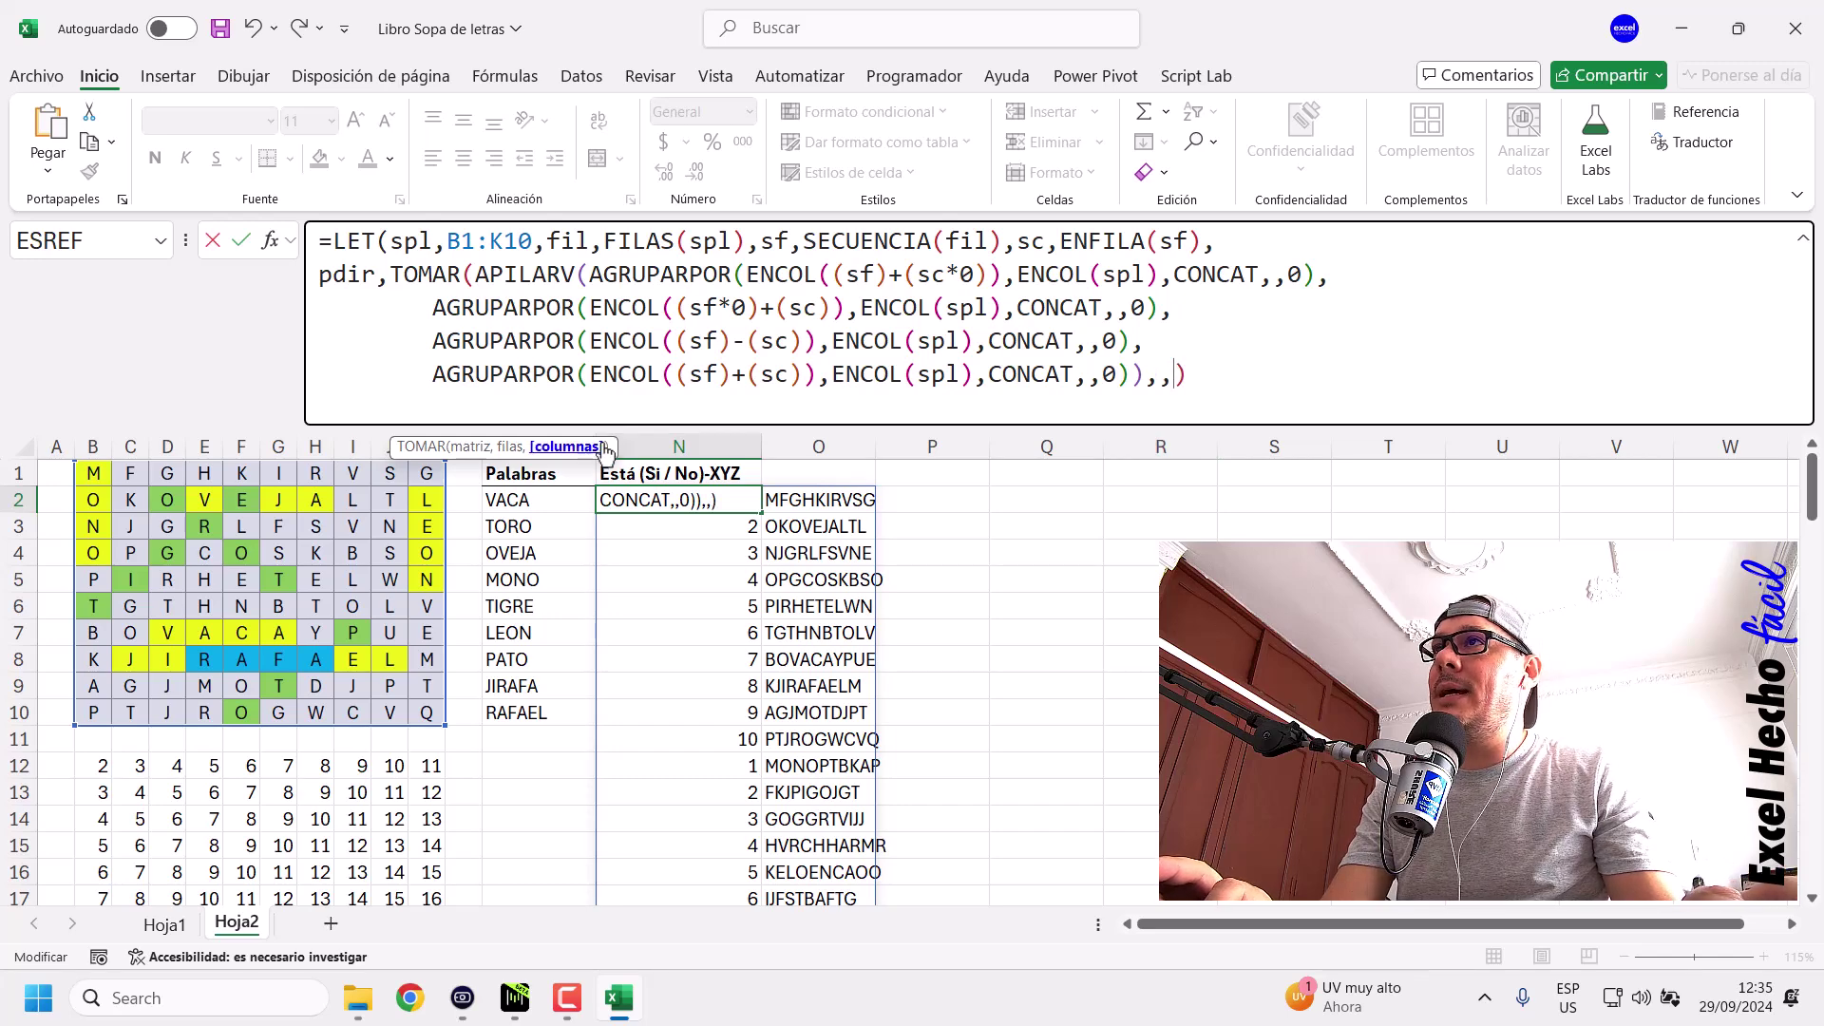
{"action": "left_click_drag", "start_coordinate": [609, 446], "coordinate": [1199, 407]}
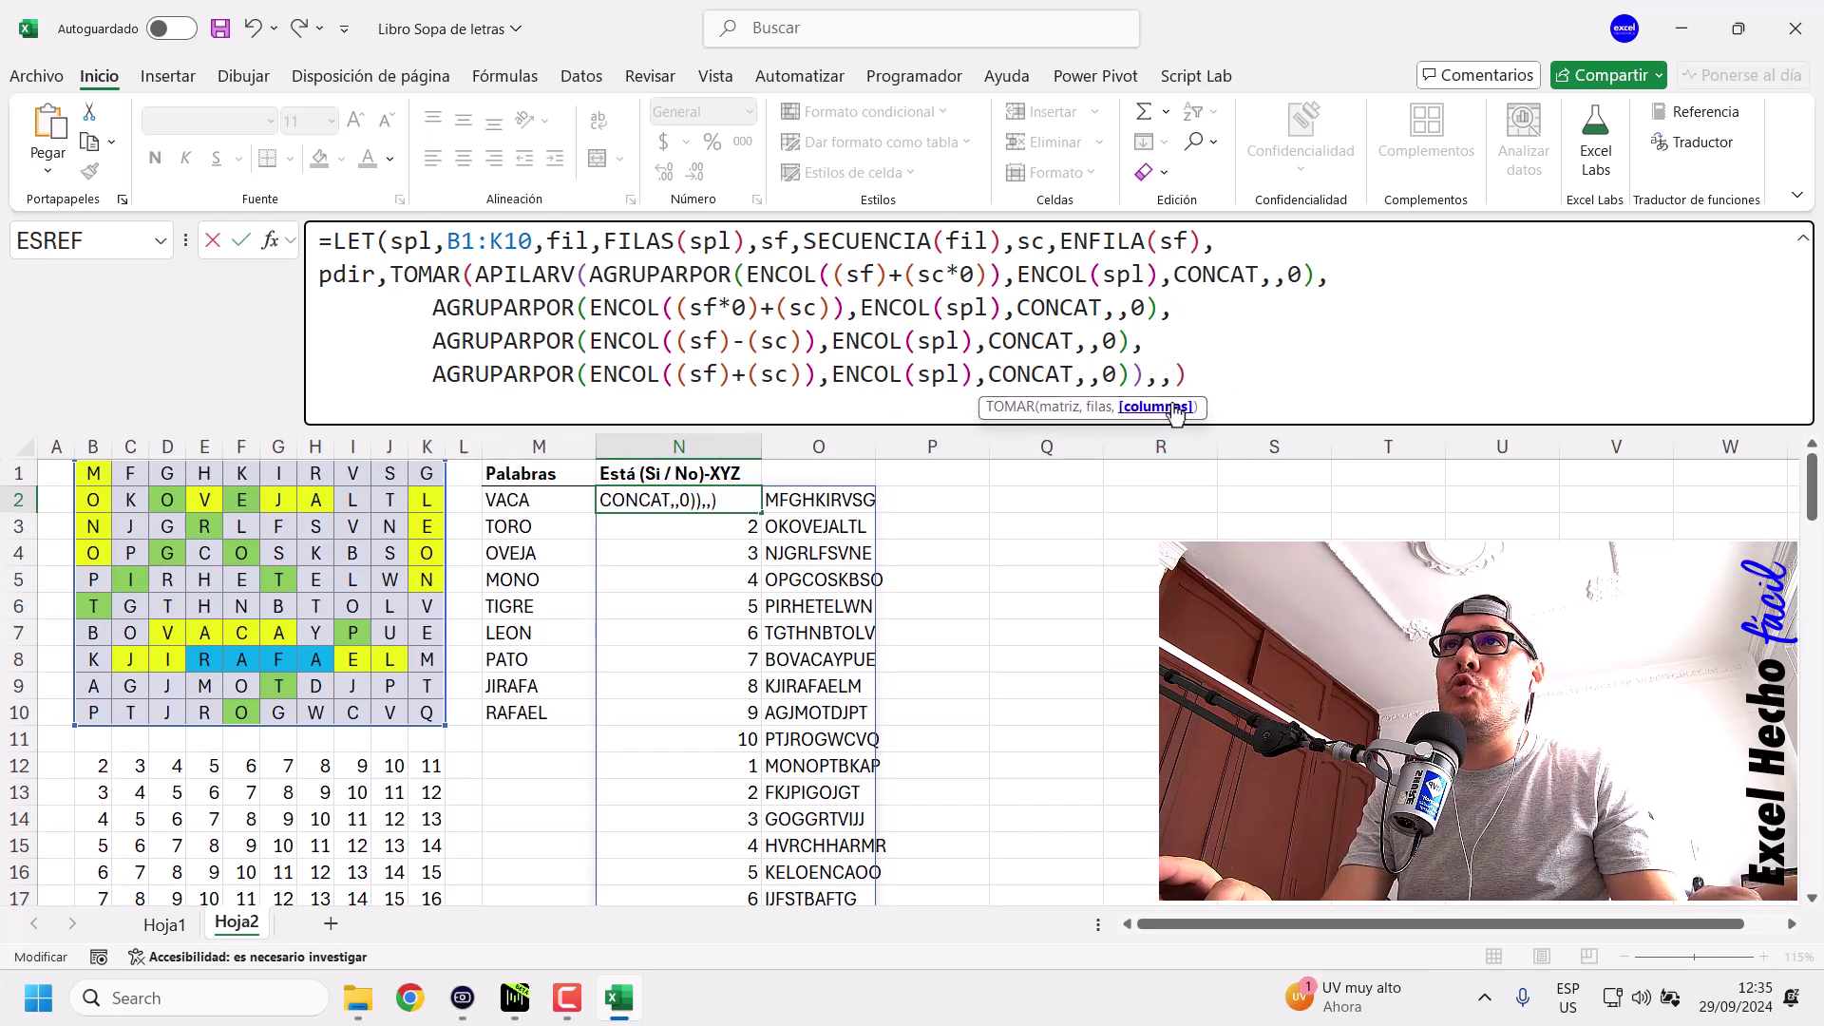
{"action": "type", "text": "-1"}
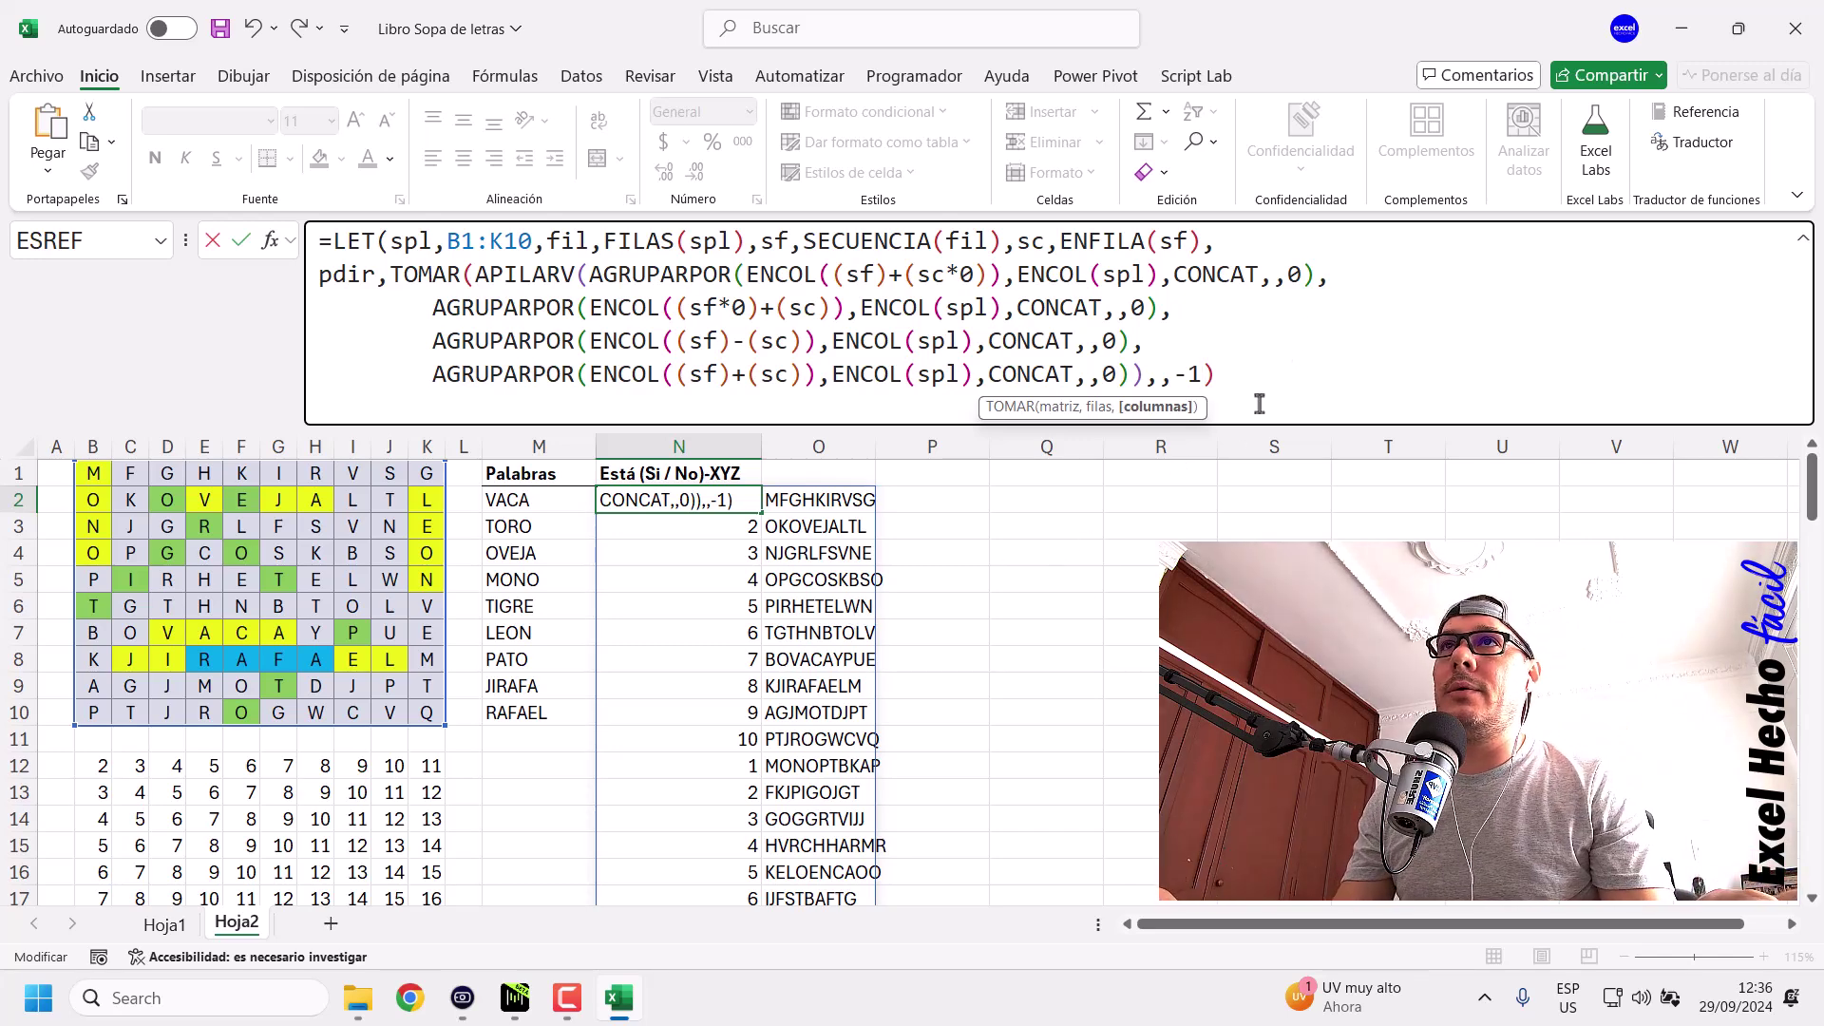
Return pdir as the final LET result, apply the formula to N2 and review the spilled list of strings.
{"action": "left_click", "coordinate": [1228, 384]}
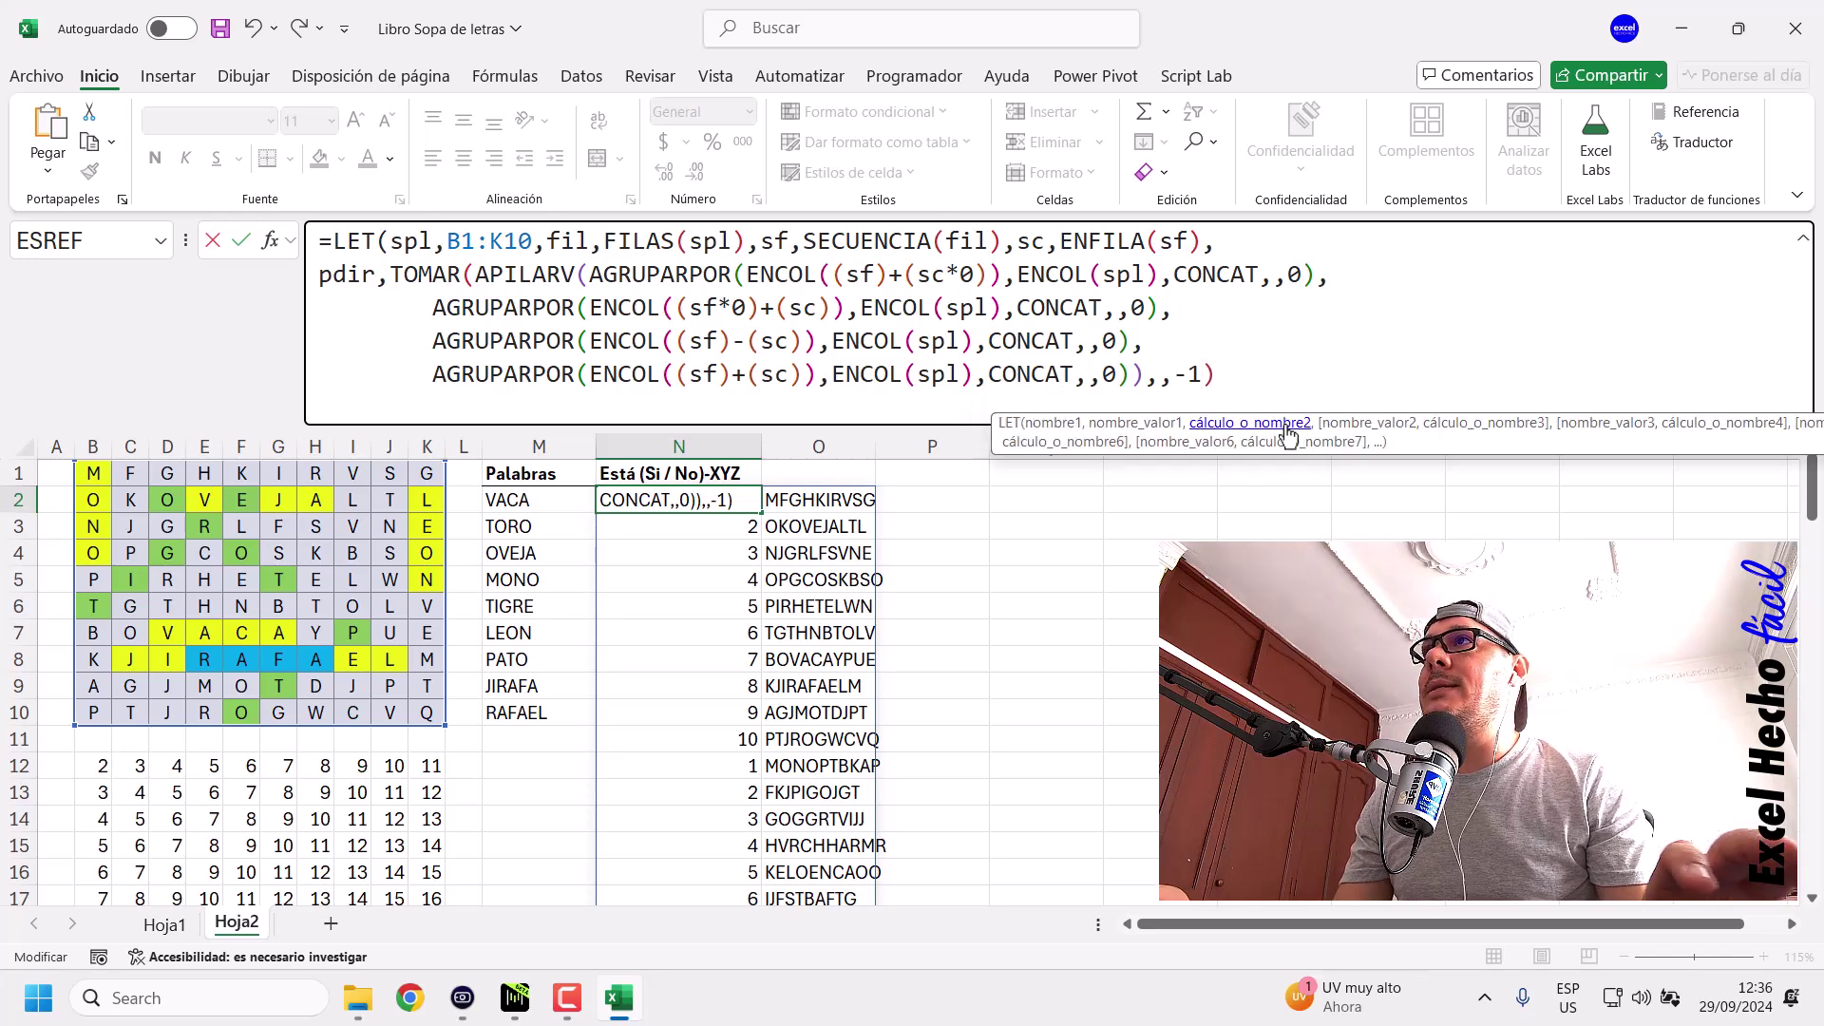
{"action": "type", "text": ")"}
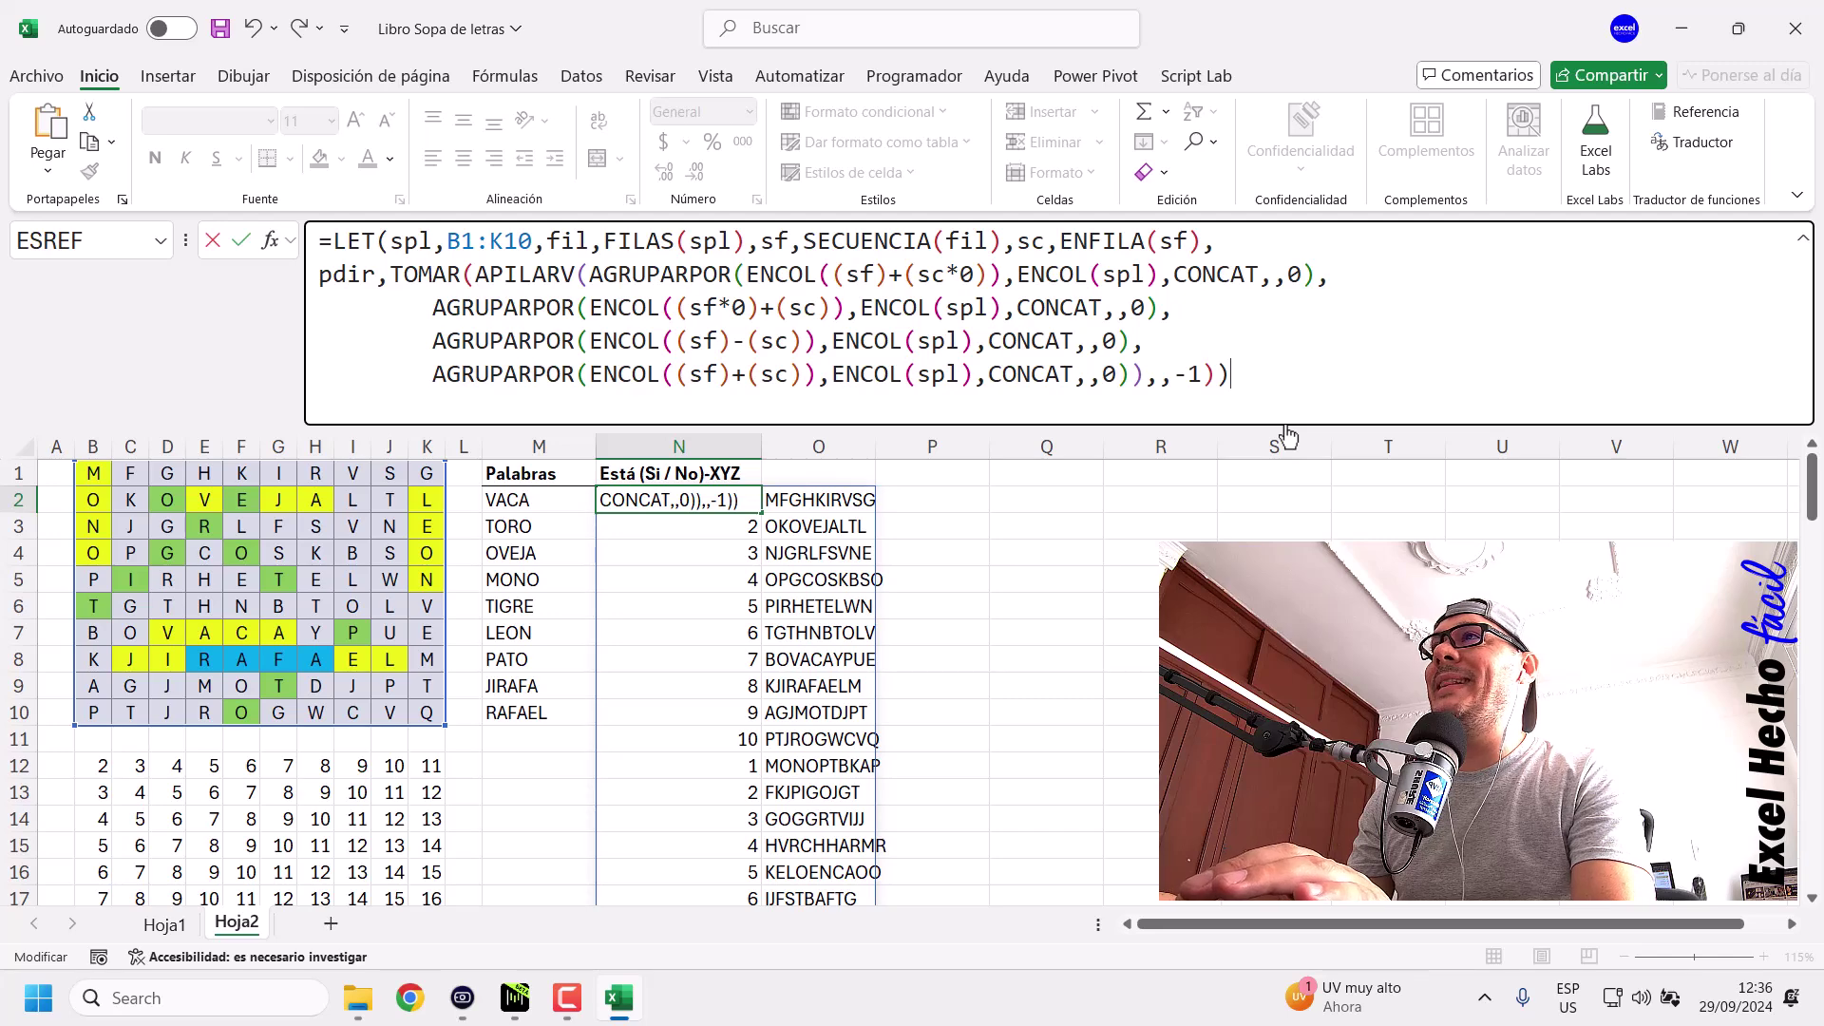
{"action": "key", "text": "Left"}
{"action": "type", "text": ",pdi"}
{"action": "key", "text": "Tab"}
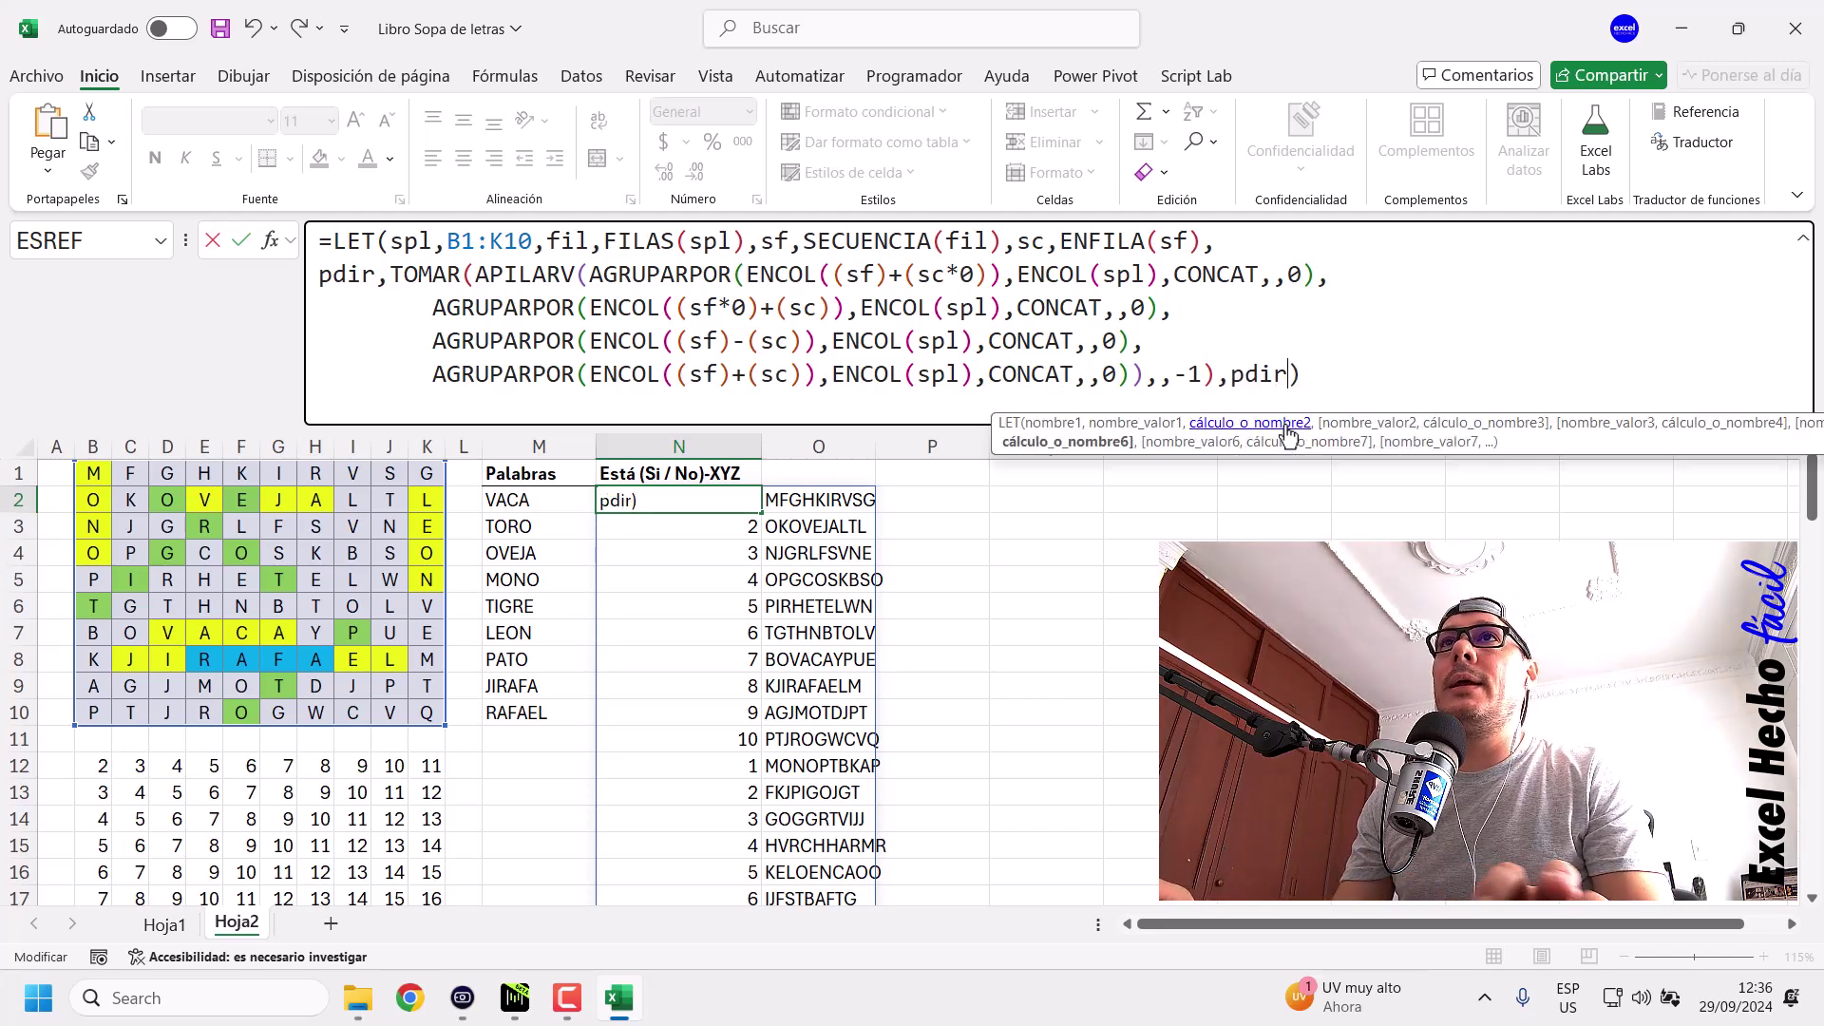
{"action": "key", "text": "ctrl+Return"}
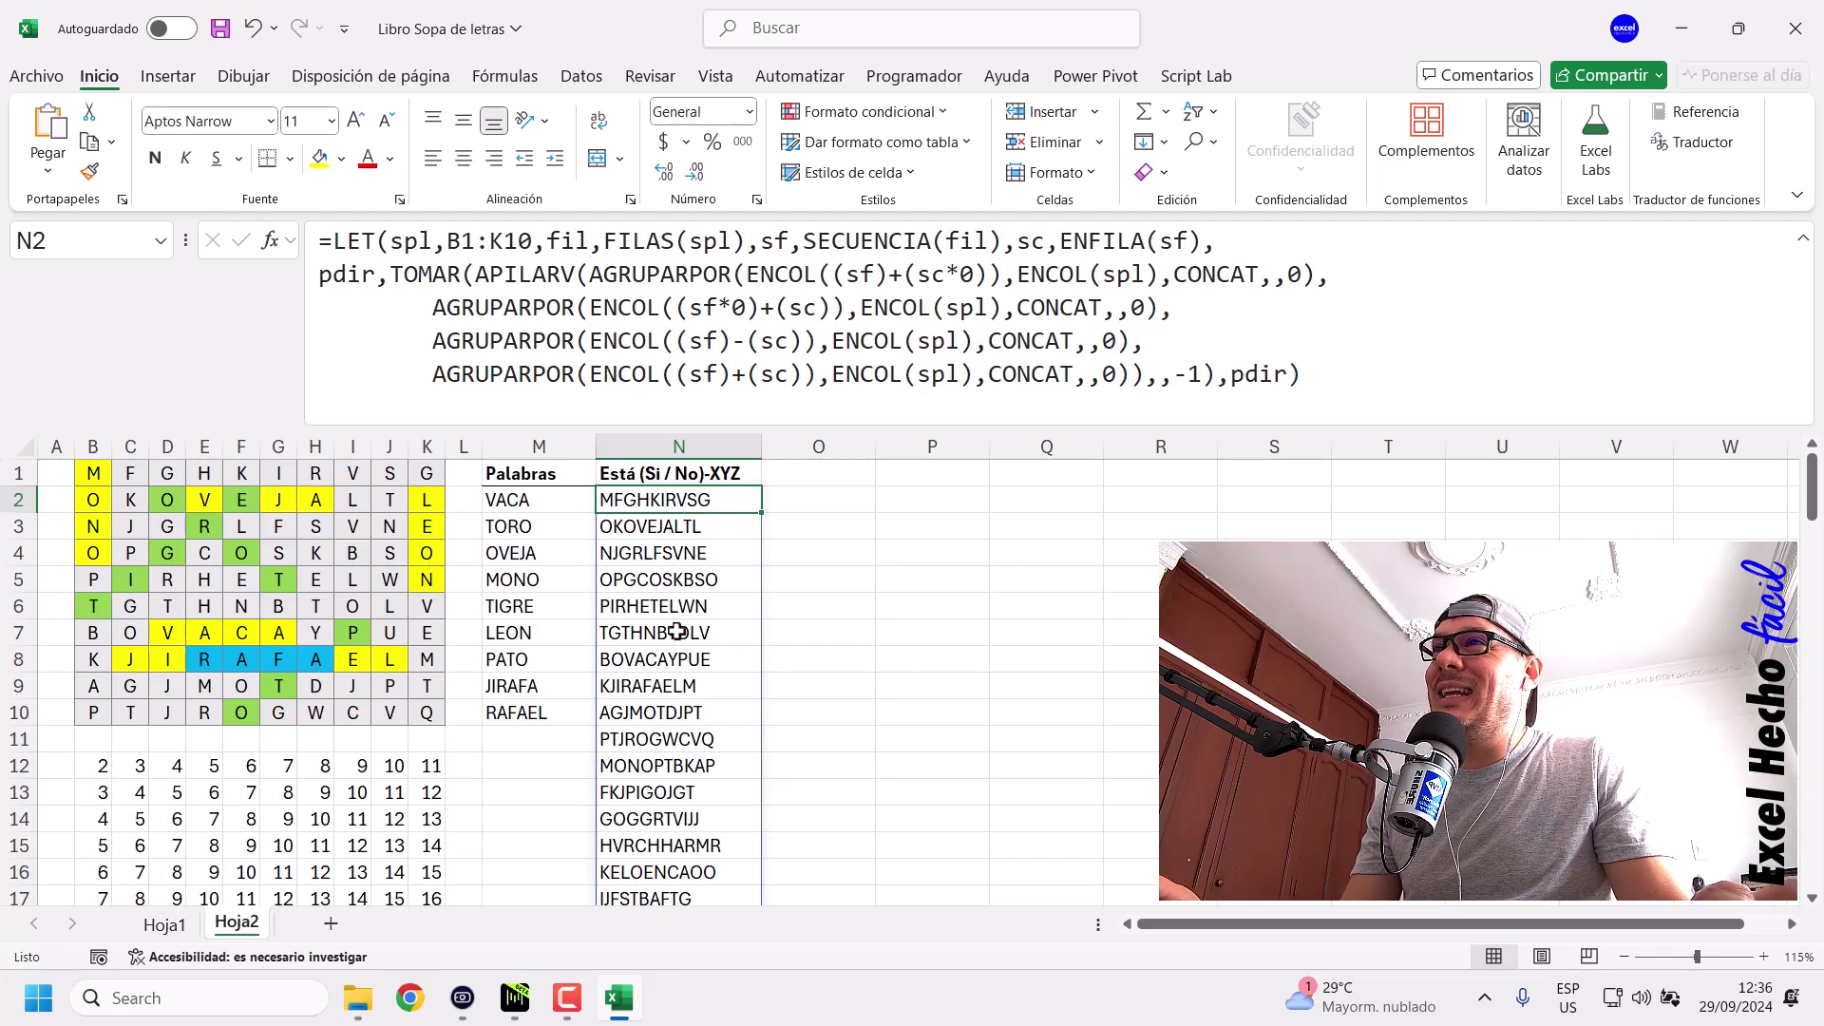
{"action": "key", "text": "ctrl+shift+Down"}
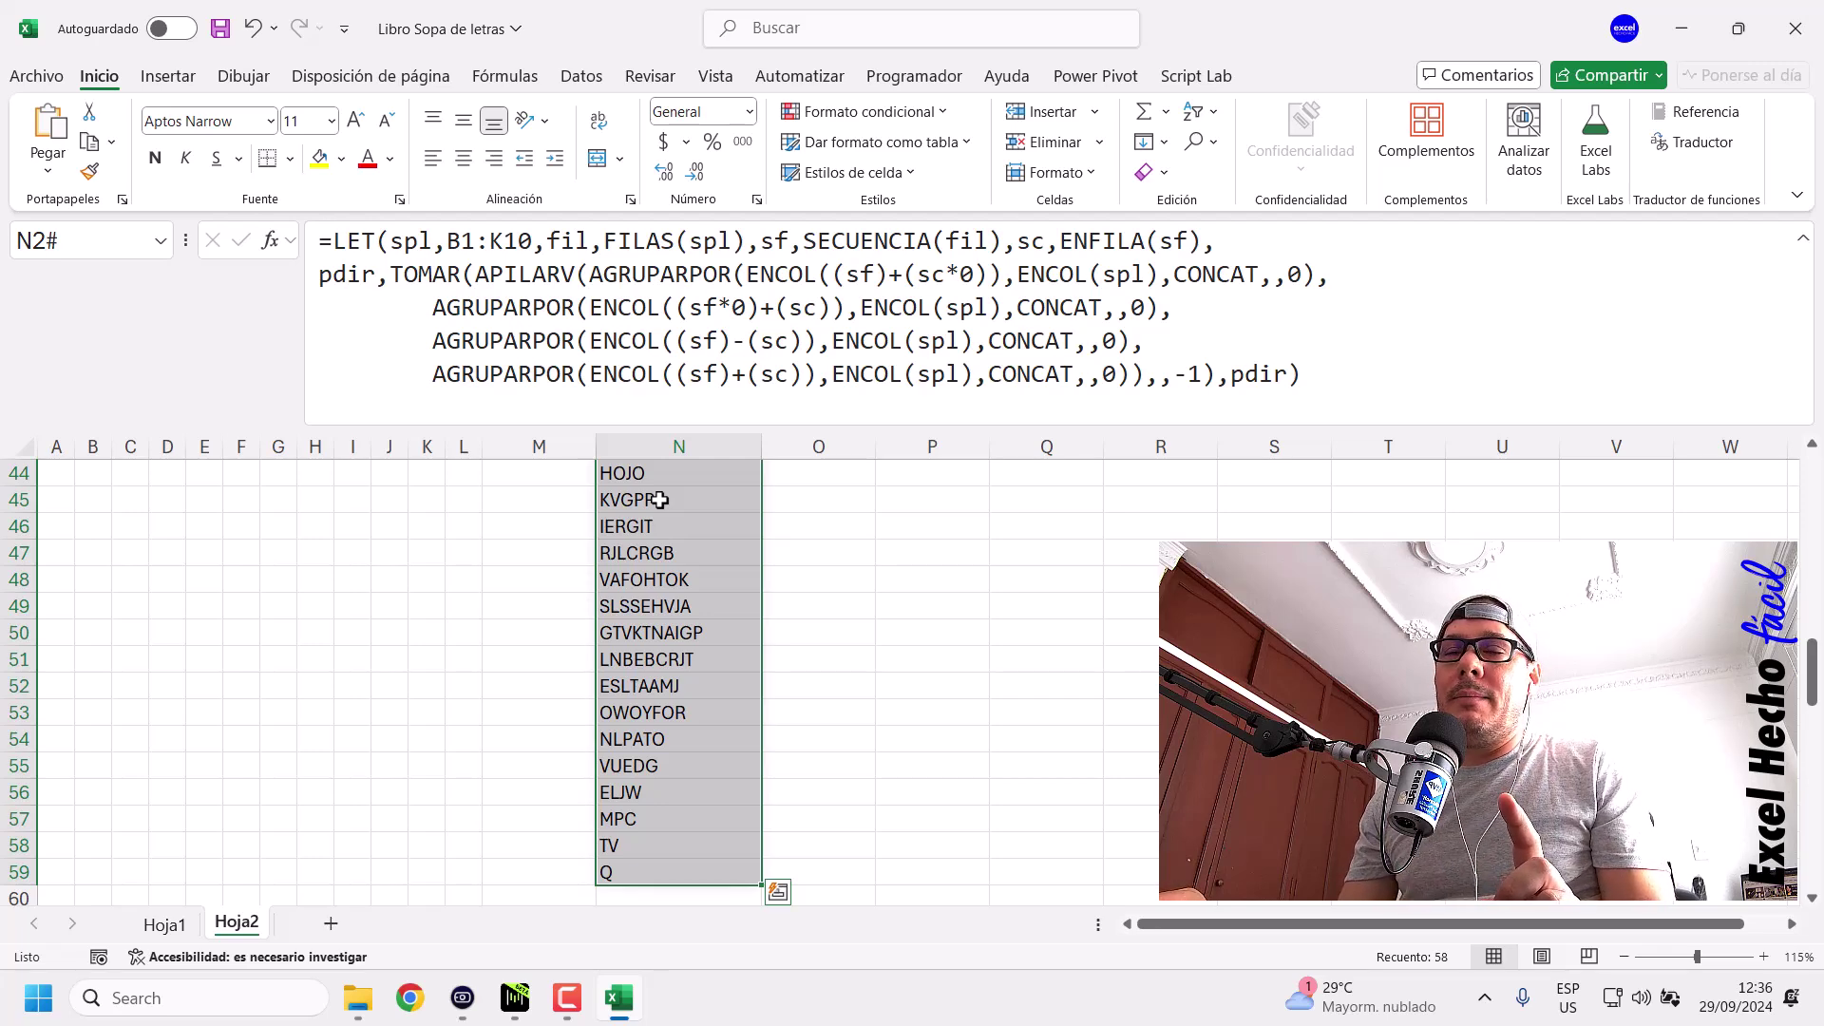
{"action": "scroll", "coordinate": [660, 500], "scroll_direction": "up", "scroll_amount": 15}
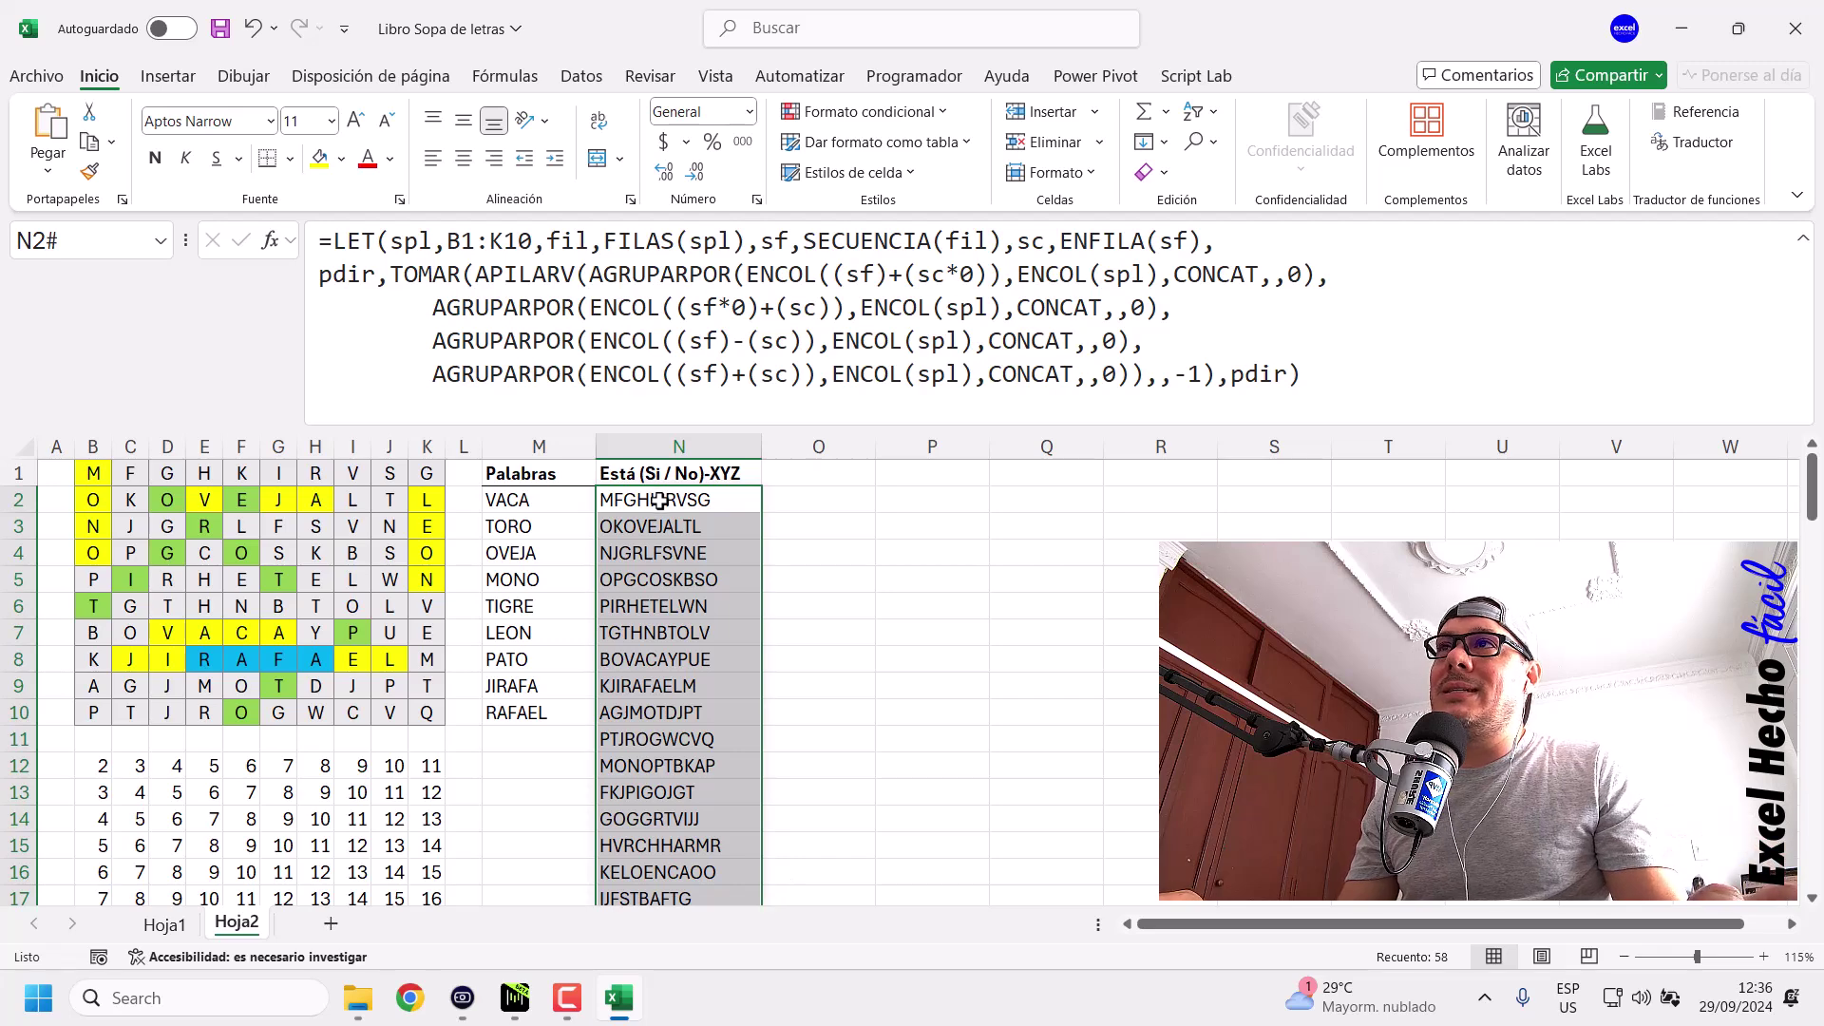
{"action": "left_click", "coordinate": [675, 500]}
{"action": "left_click", "coordinate": [1301, 373]}
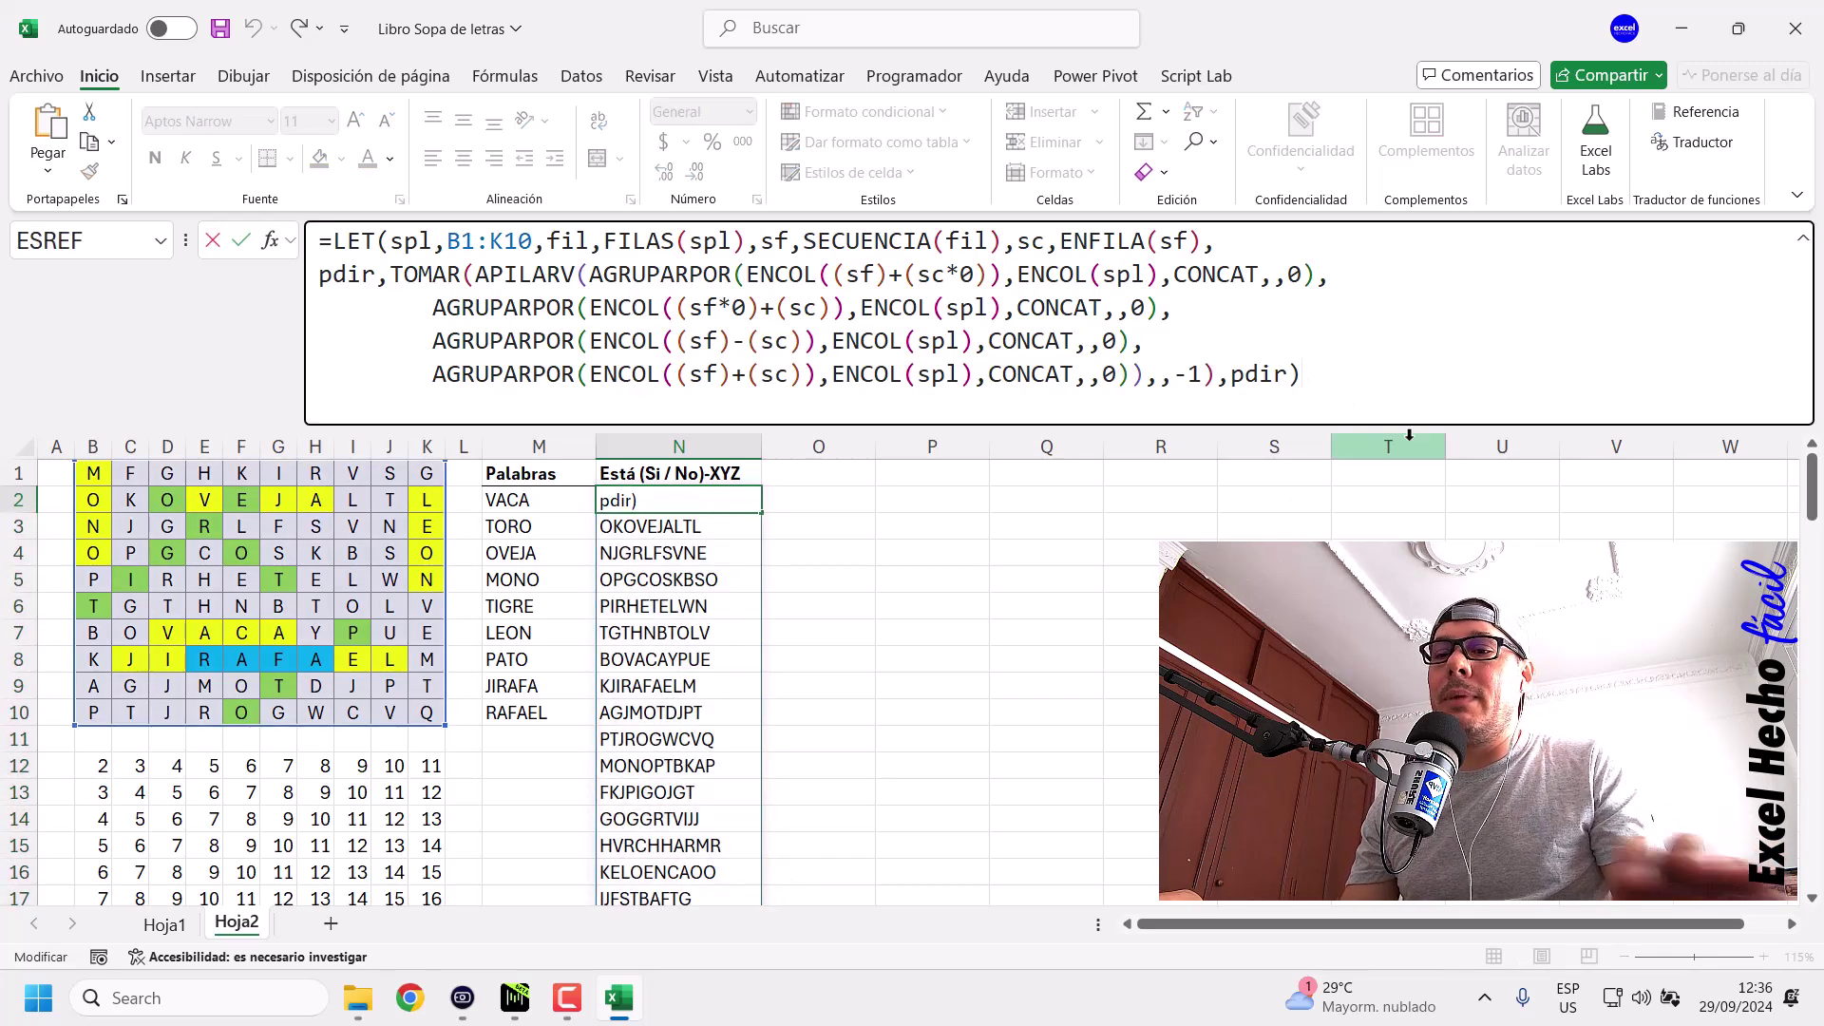
{"action": "key", "text": "BackSpace"}
{"action": "key", "text": "BackSpace"}
{"action": "key", "text": "BackSpace"}
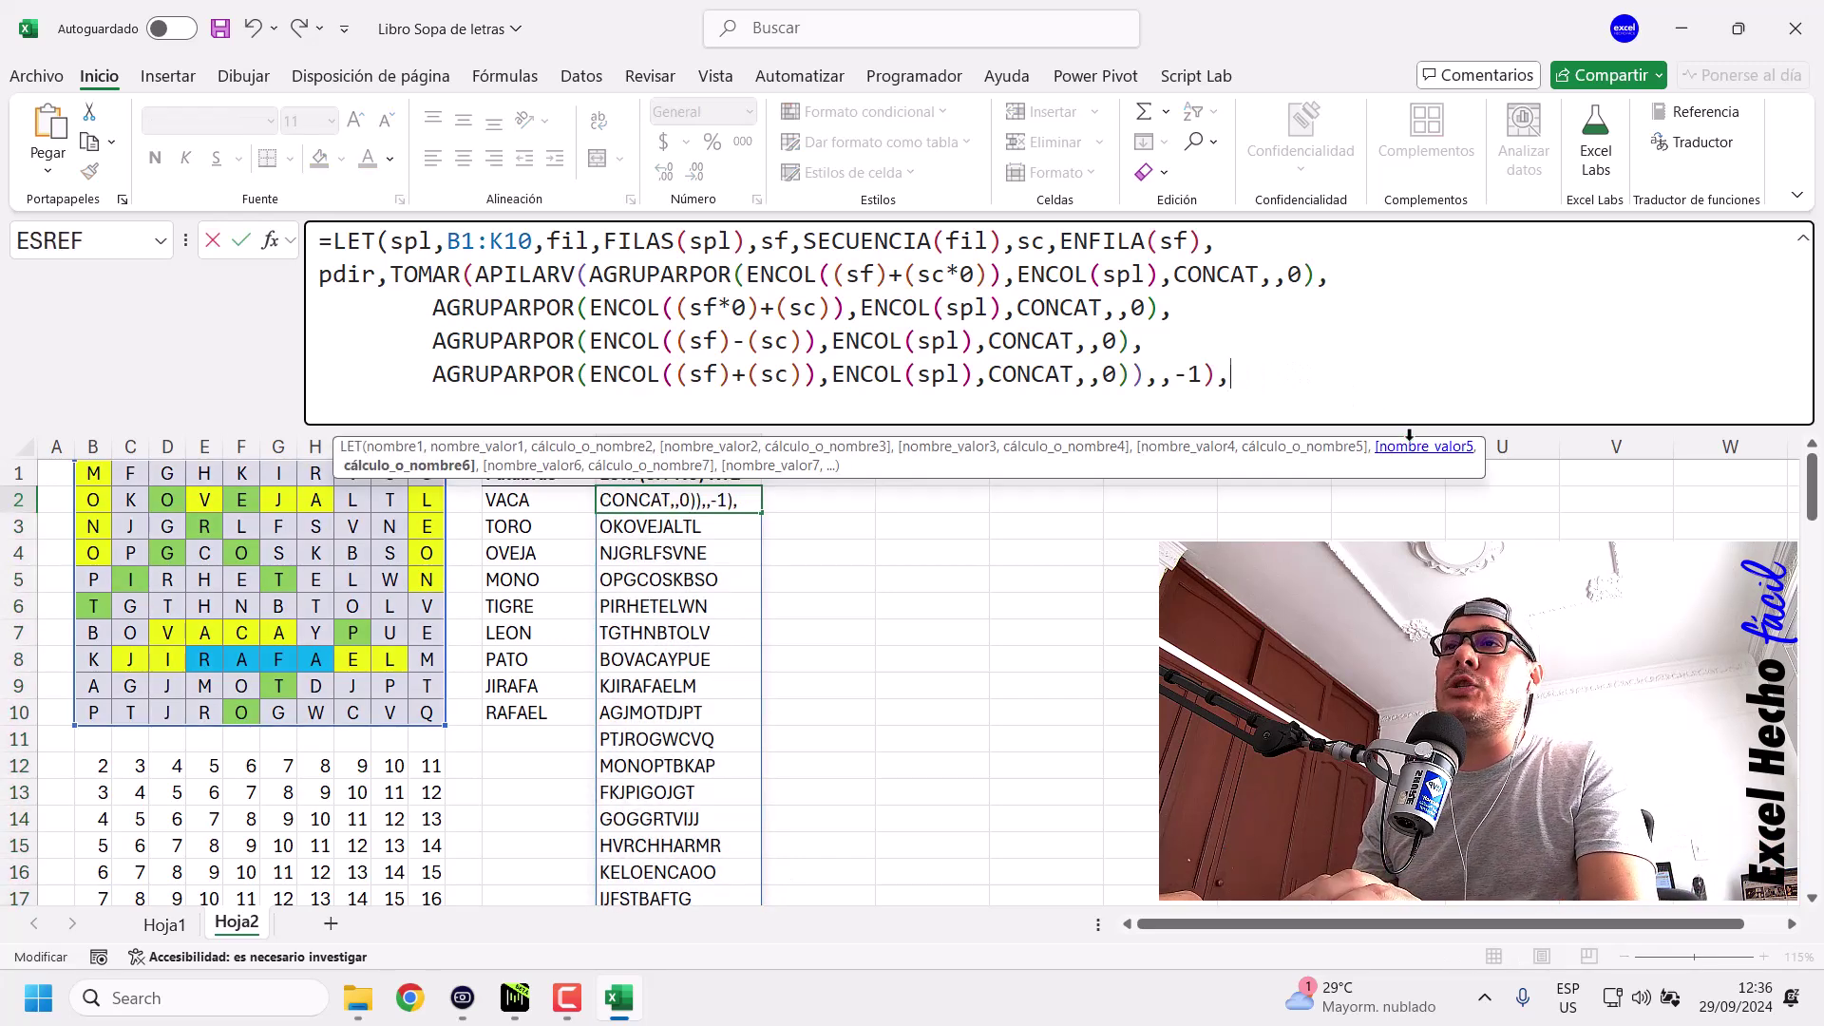
{"action": "type", "text": "ir)"}
{"action": "key", "text": "ctrl+Return"}
Enter the test formula =SECUENCIA(,10) in B46, on the same row as the string IERGIT.
{"action": "scroll", "coordinate": [711, 716], "scroll_direction": "down", "scroll_amount": 10}
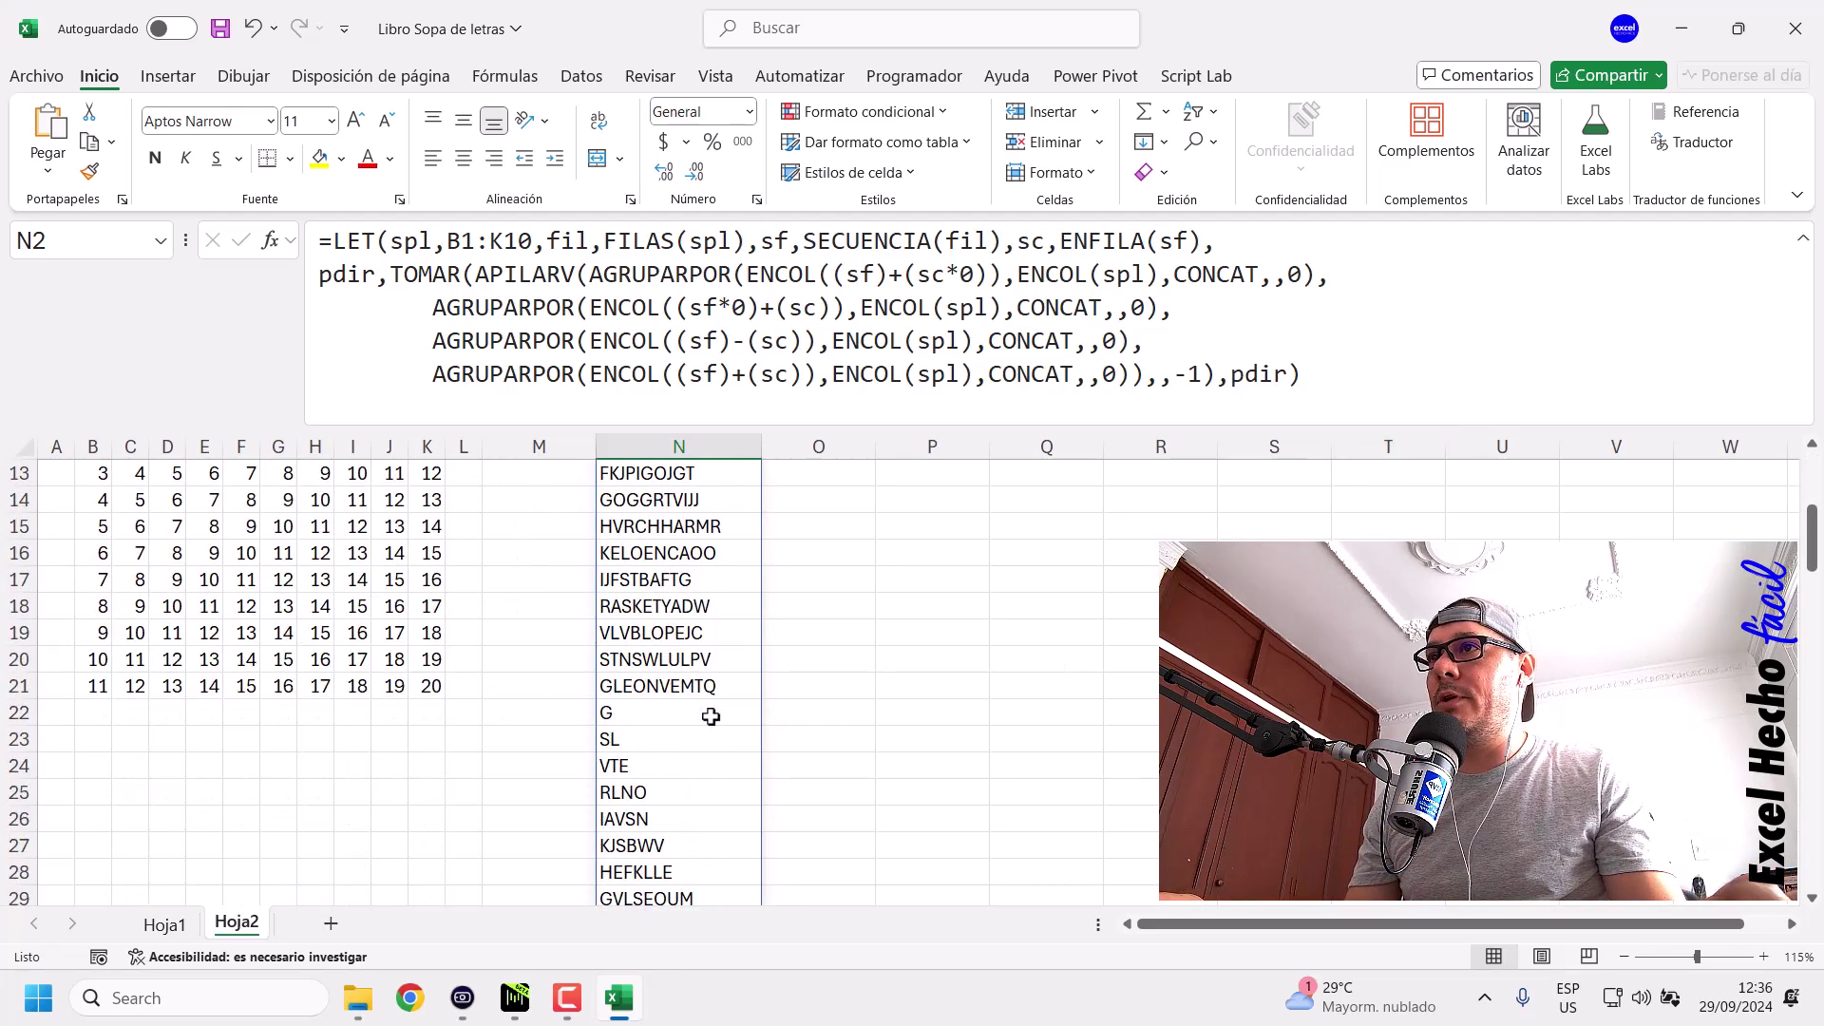
{"action": "scroll", "coordinate": [711, 716], "scroll_direction": "down", "scroll_amount": 3}
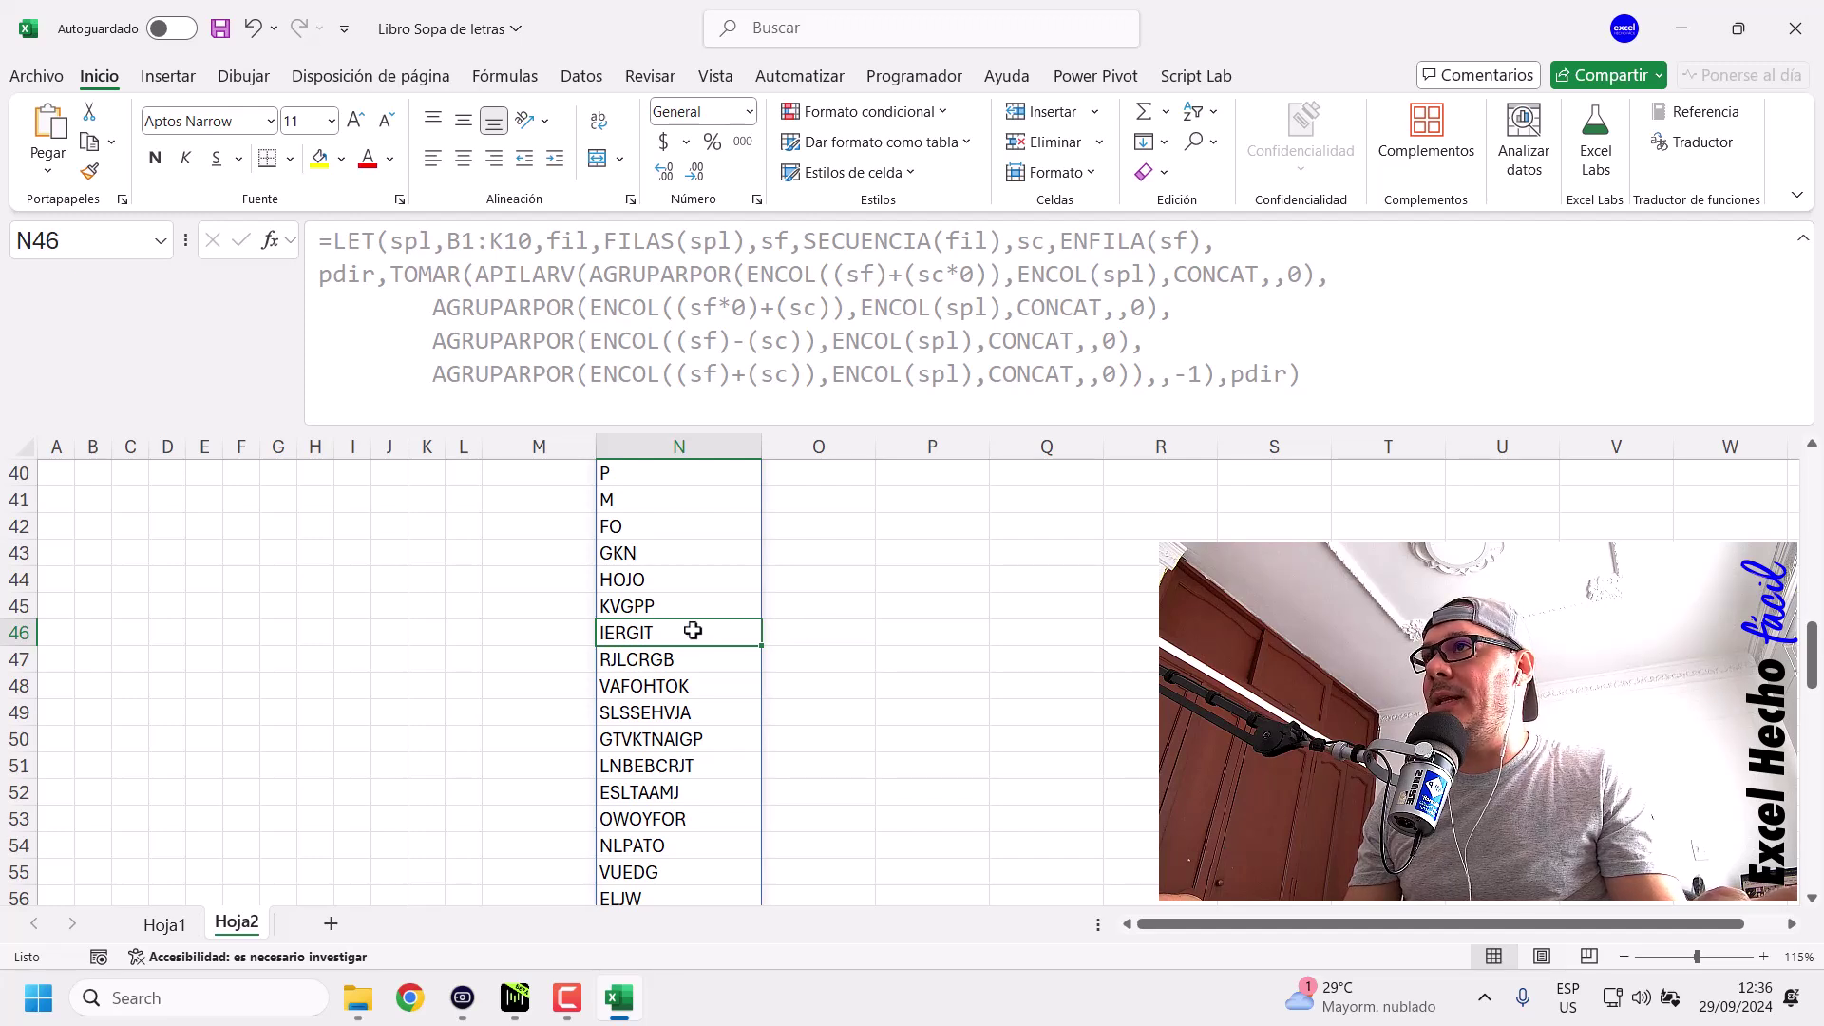
{"action": "left_click", "coordinate": [88, 634]}
{"action": "left_click", "coordinate": [509, 349]}
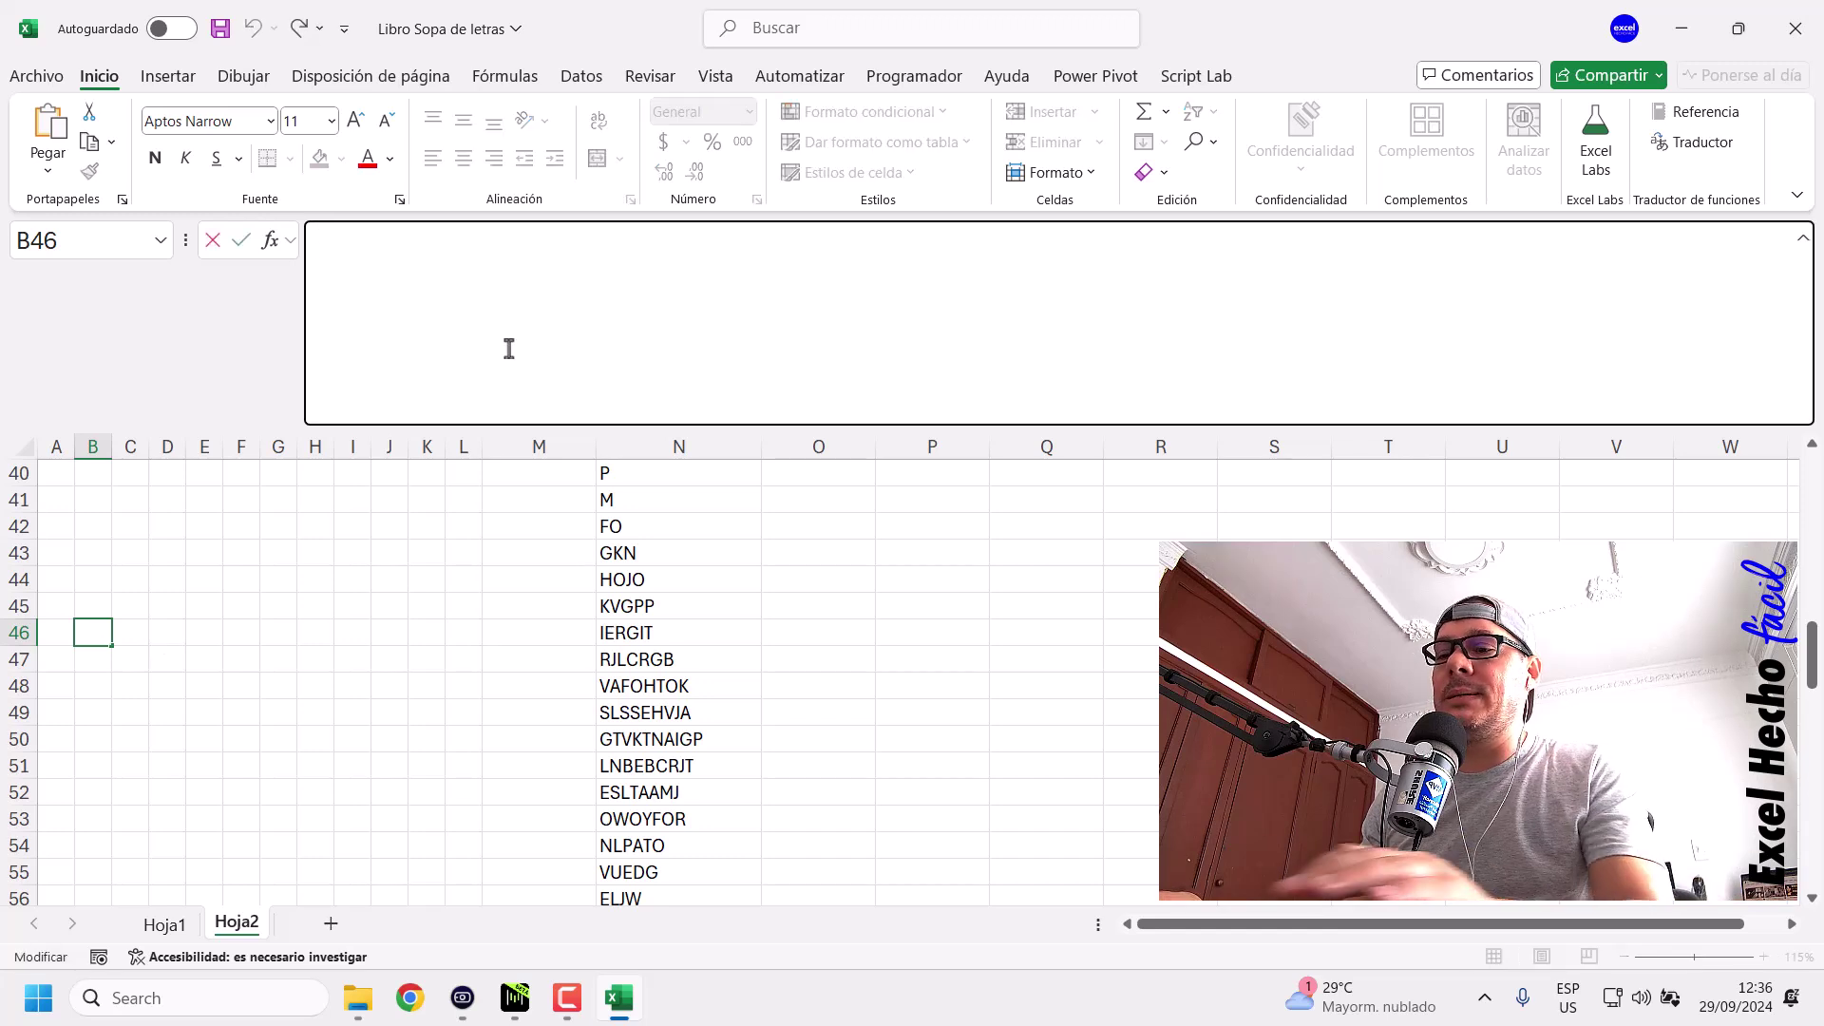
{"action": "type", "text": "="}
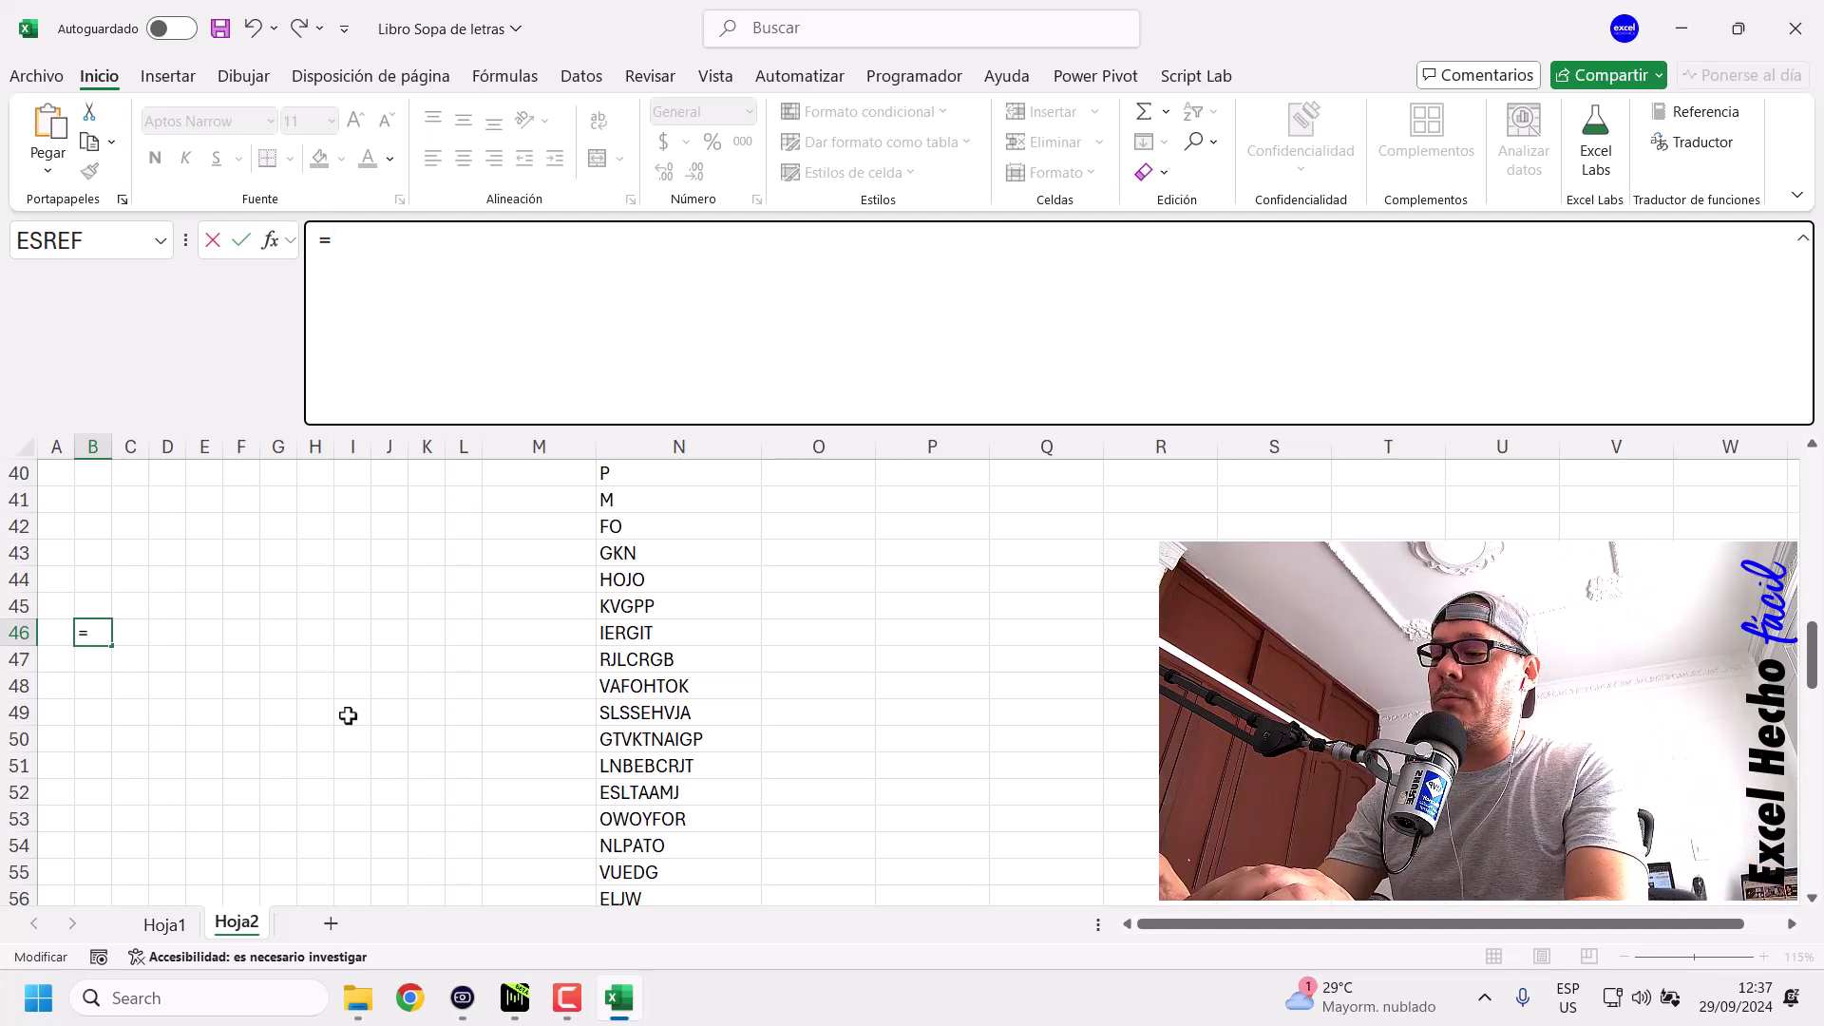
{"action": "type", "text": "secu"}
{"action": "key", "text": "Tab"}
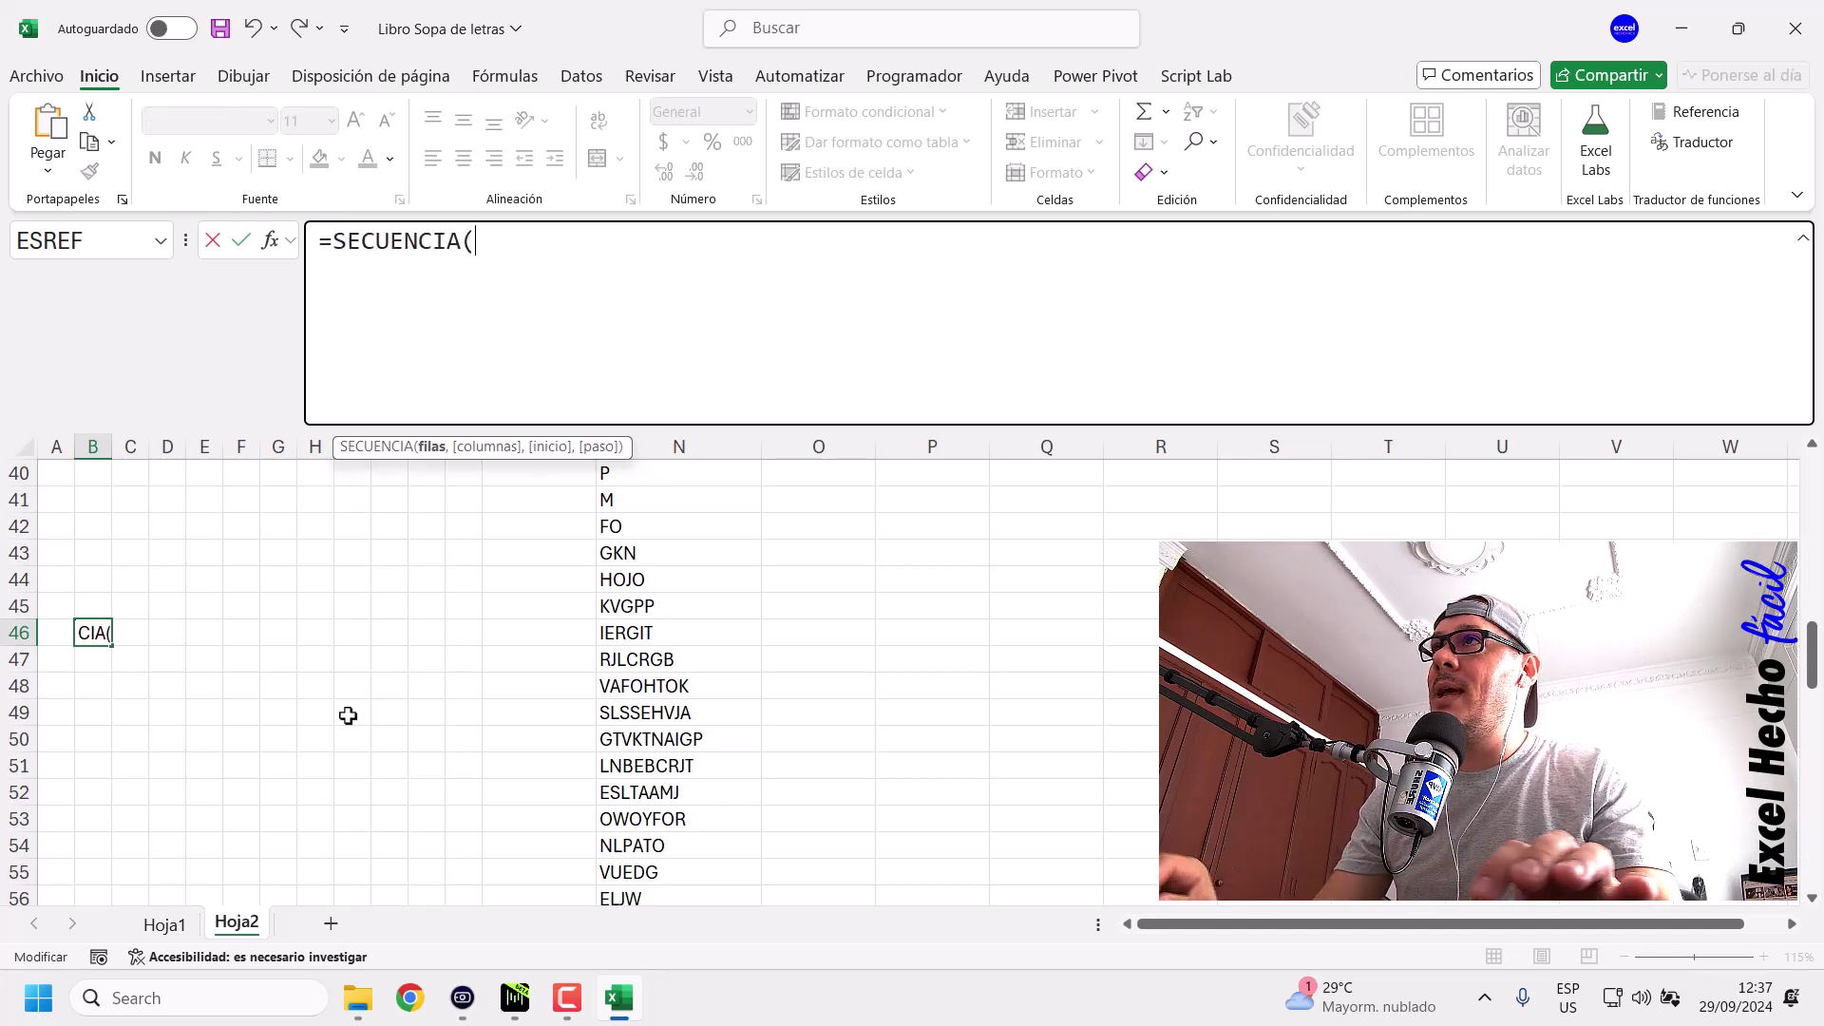
{"action": "type", "text": ",1"}
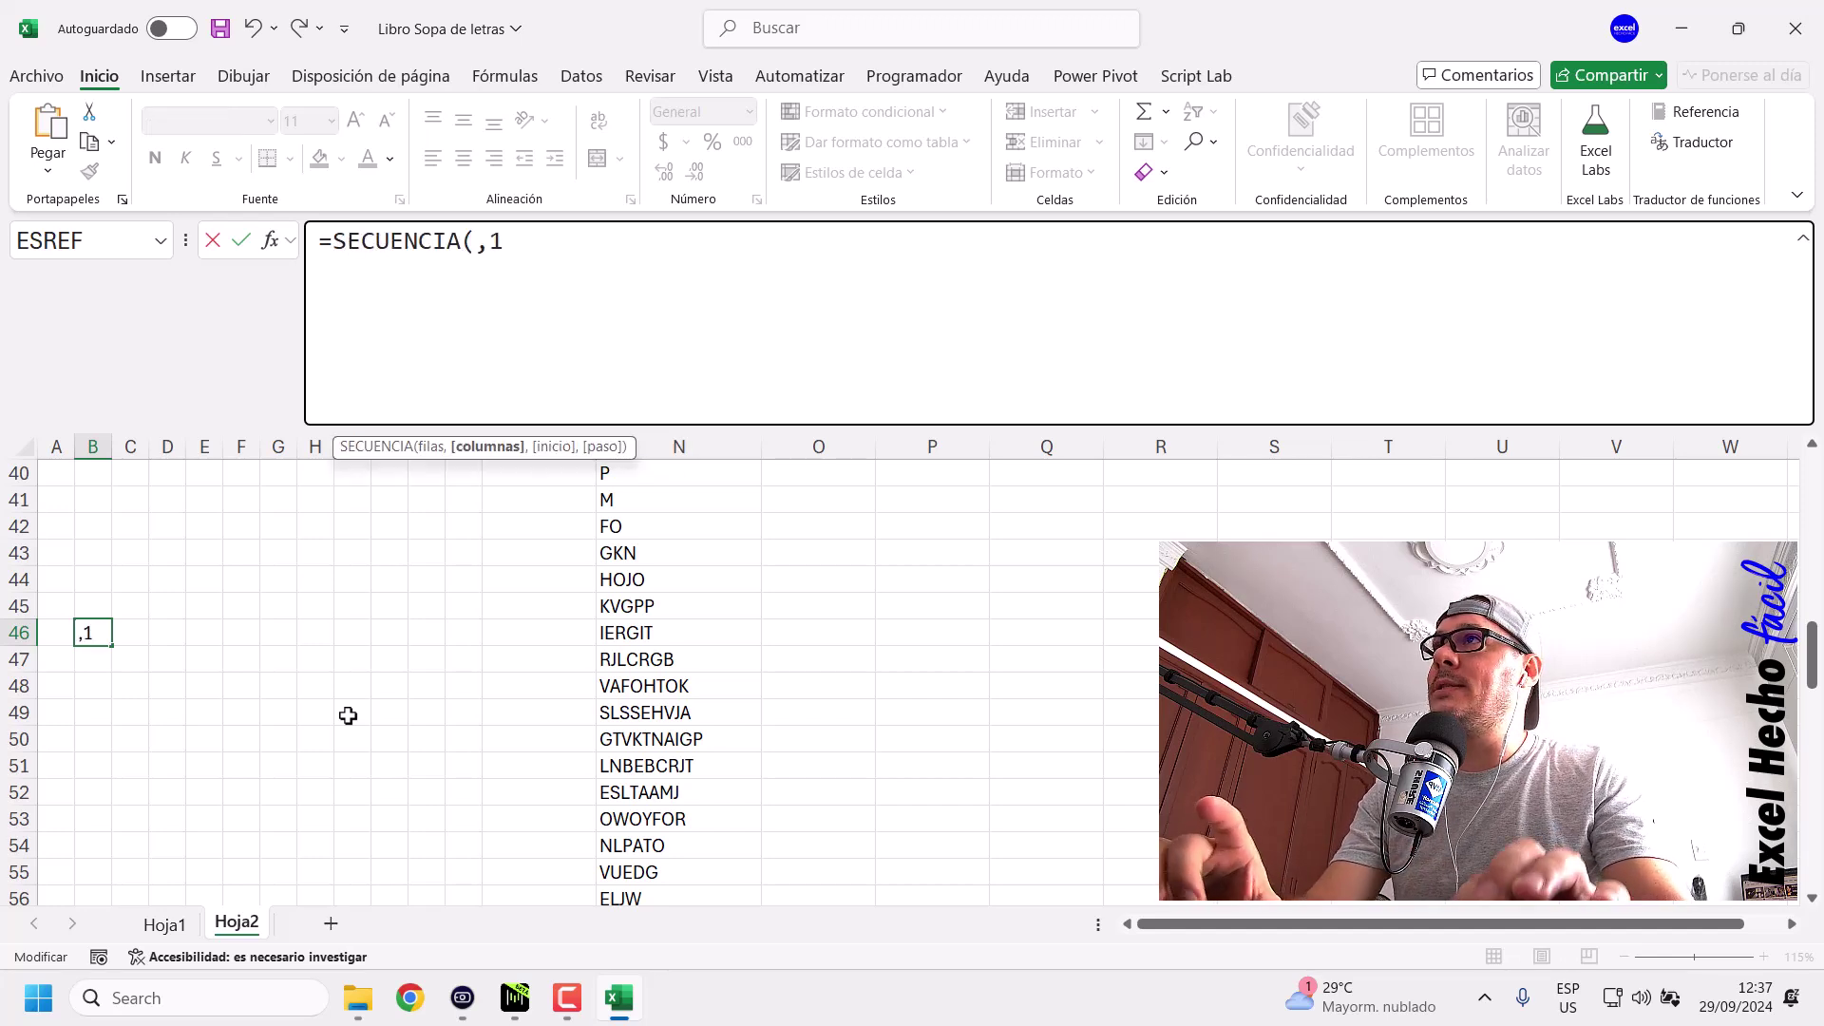
{"action": "type", "text": "0)"}
{"action": "key", "text": "ctrl+Return"}
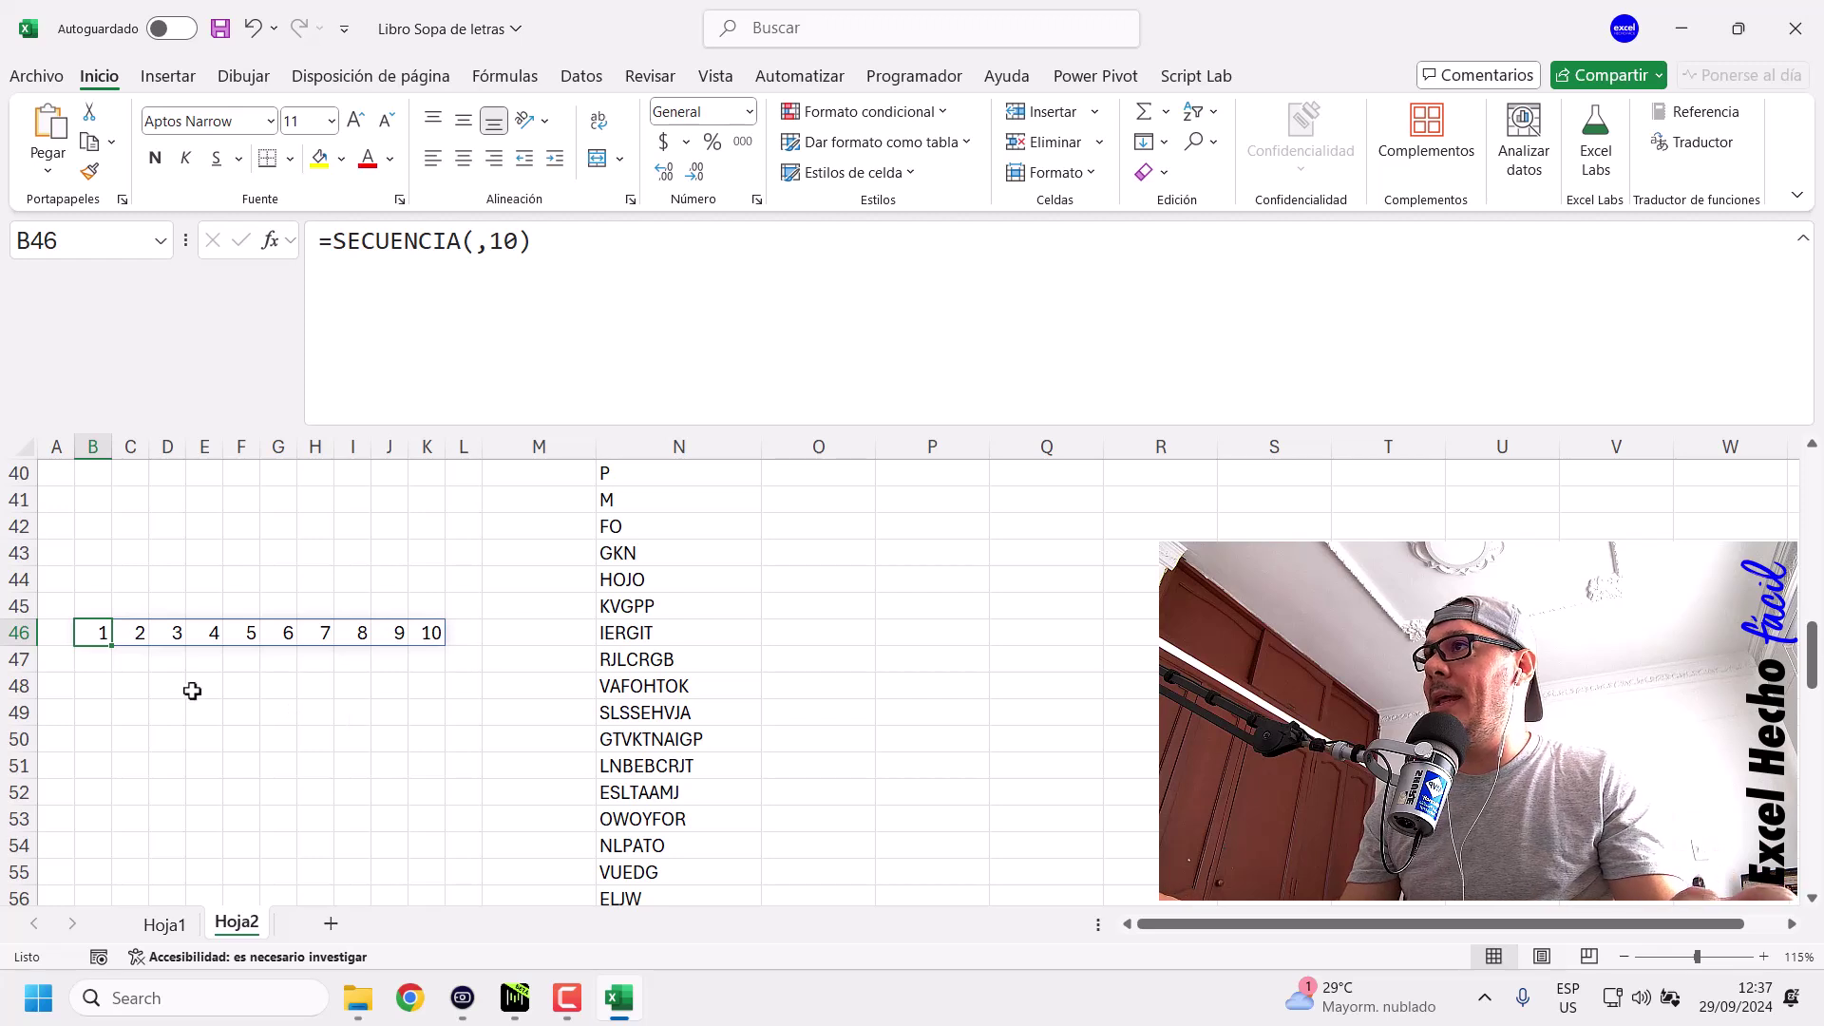
{"action": "left_click_drag", "start_coordinate": [92, 624], "coordinate": [430, 629]}
{"action": "left_click", "coordinate": [90, 631]}
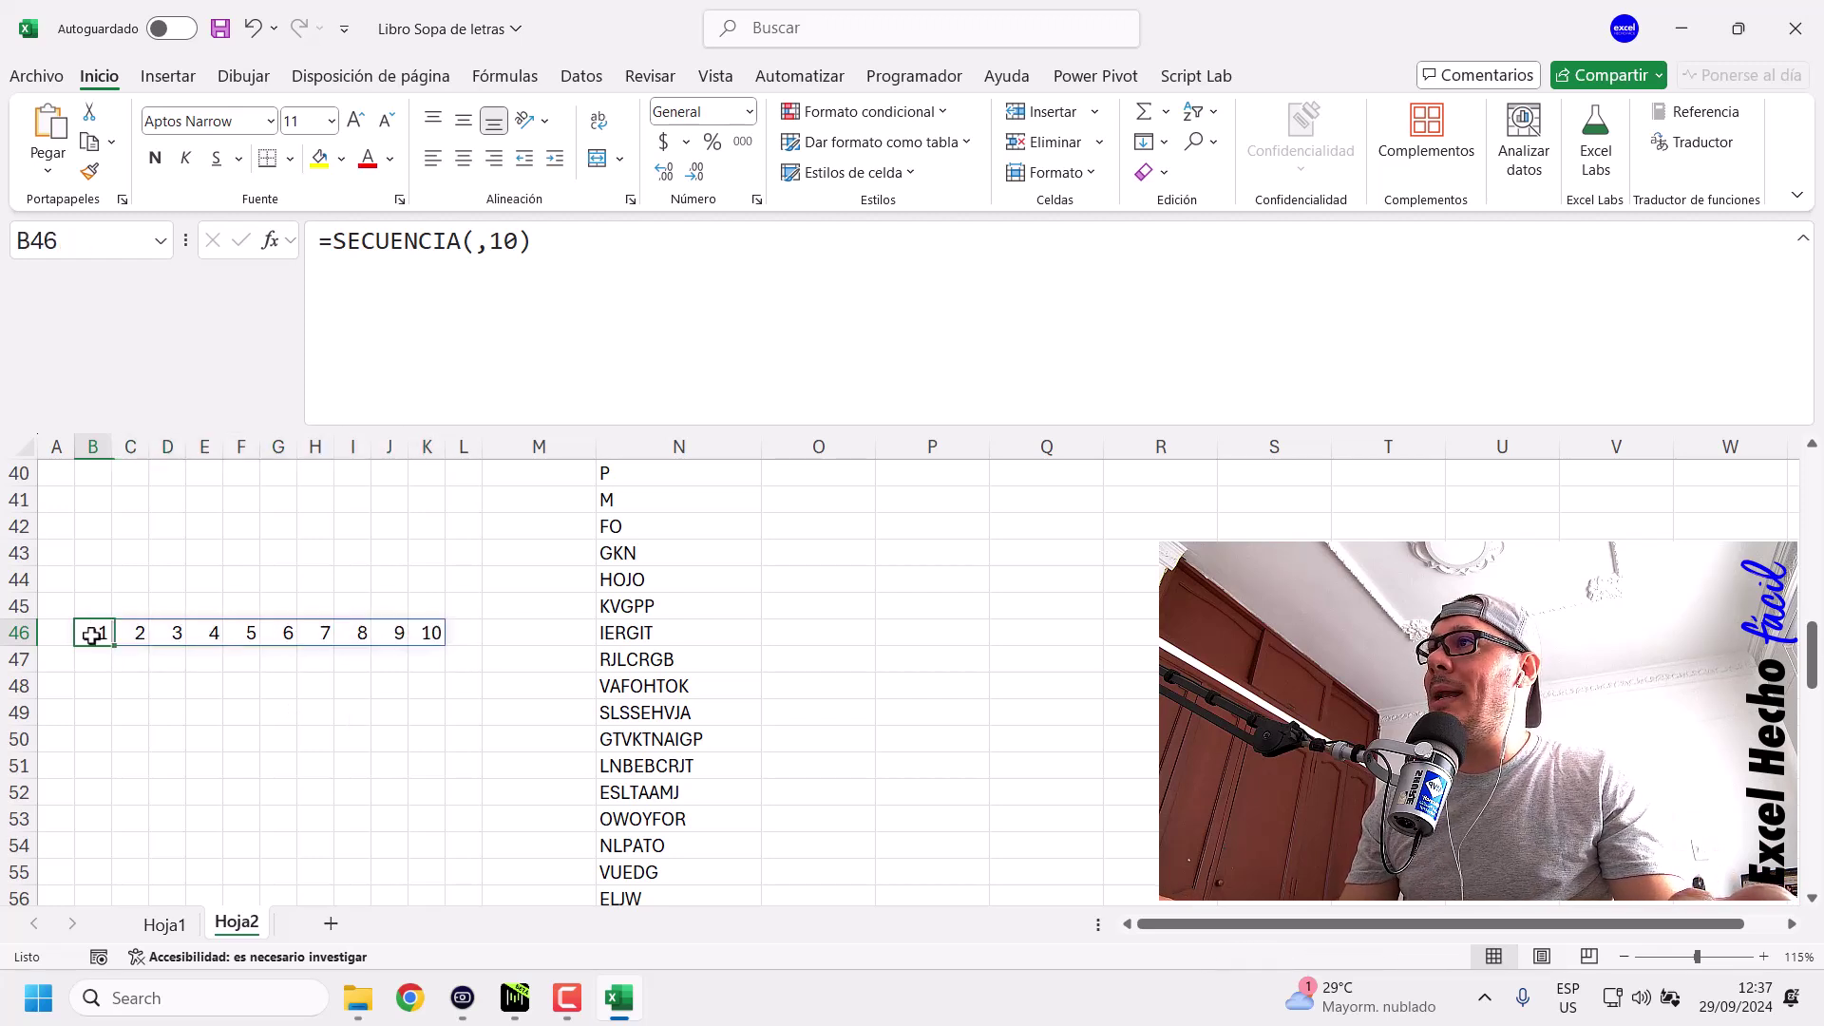
{"action": "left_click", "coordinate": [334, 239]}
{"action": "type", "text": "extr"}
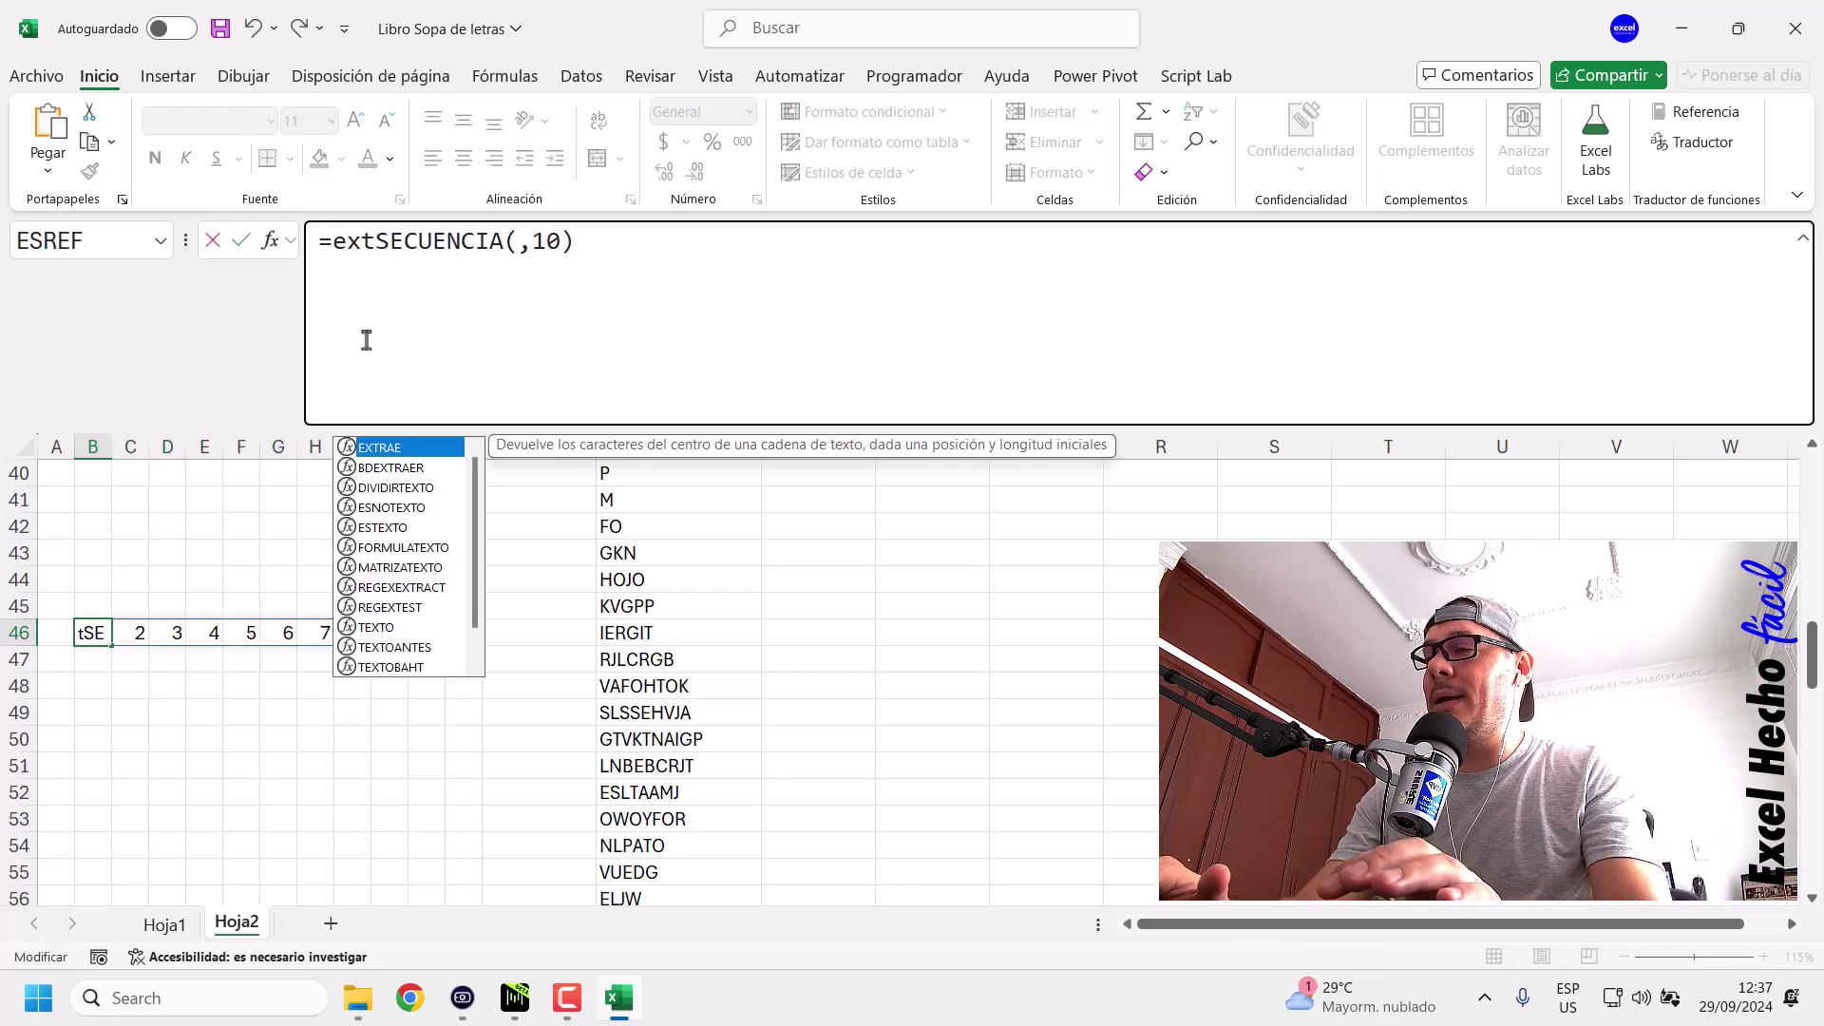
{"action": "key", "text": "Tab"}
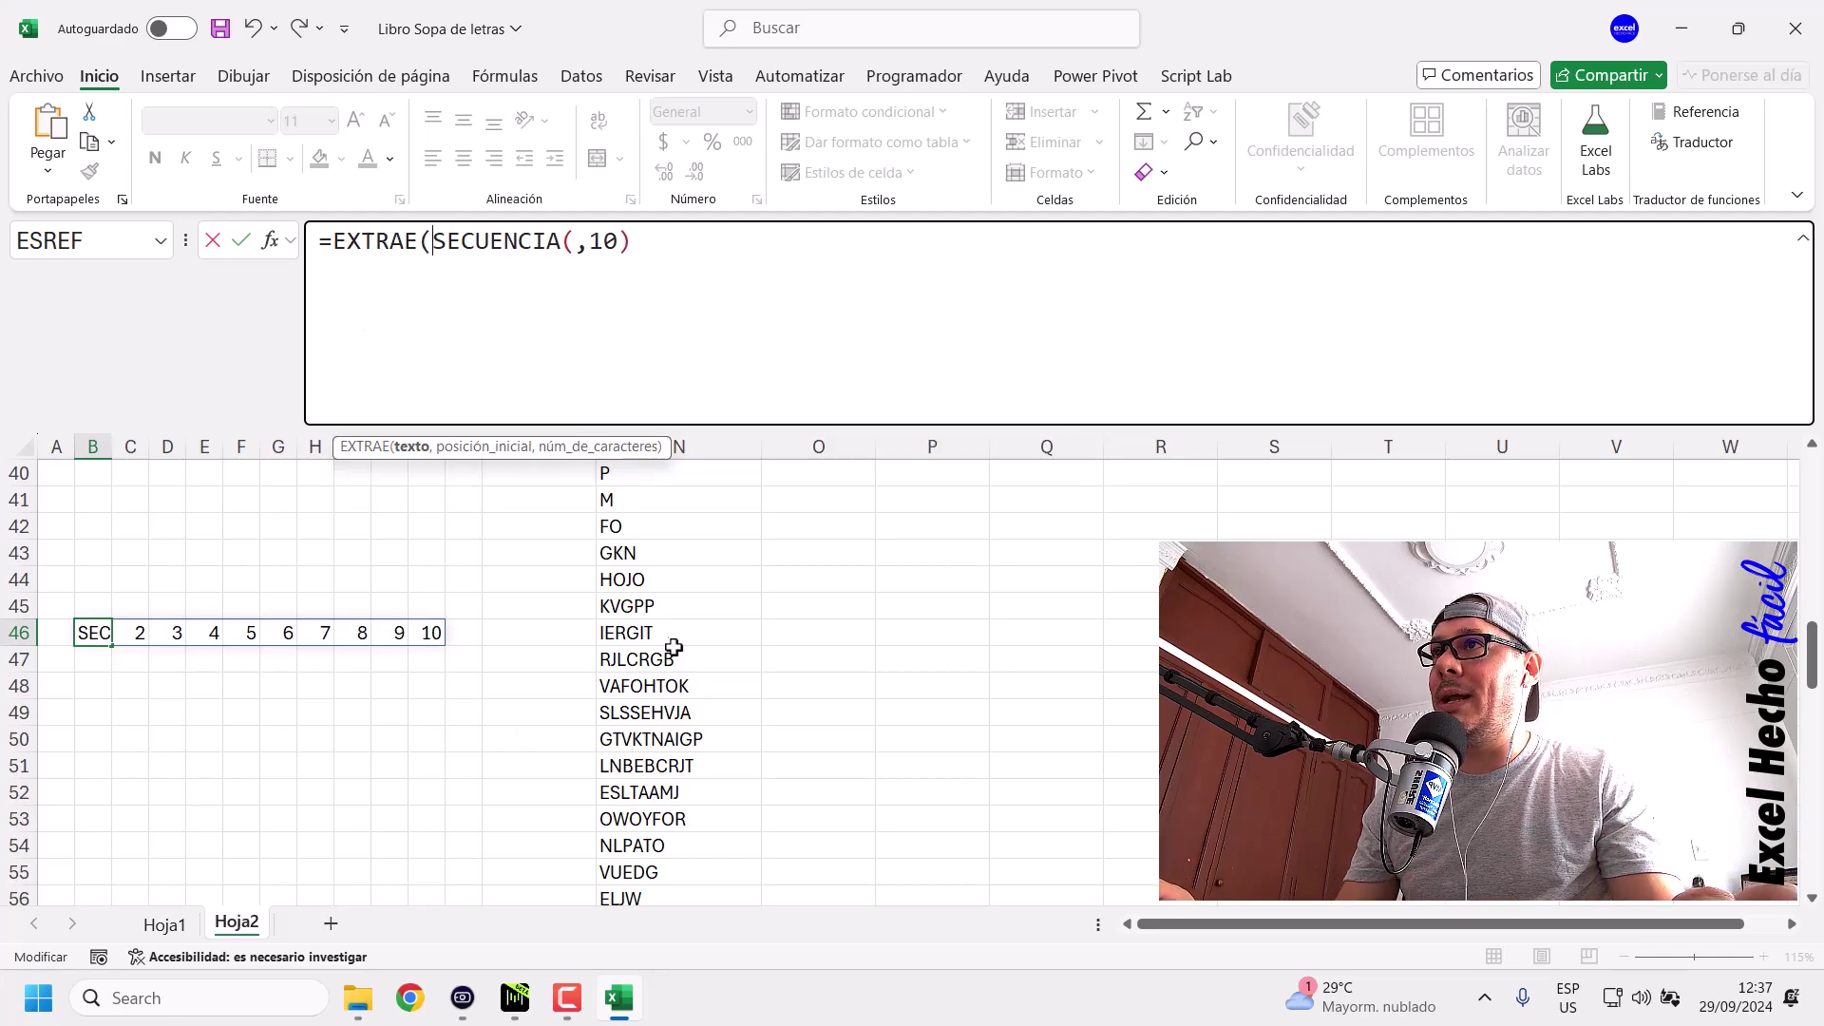
{"action": "key", "text": "Escape"}
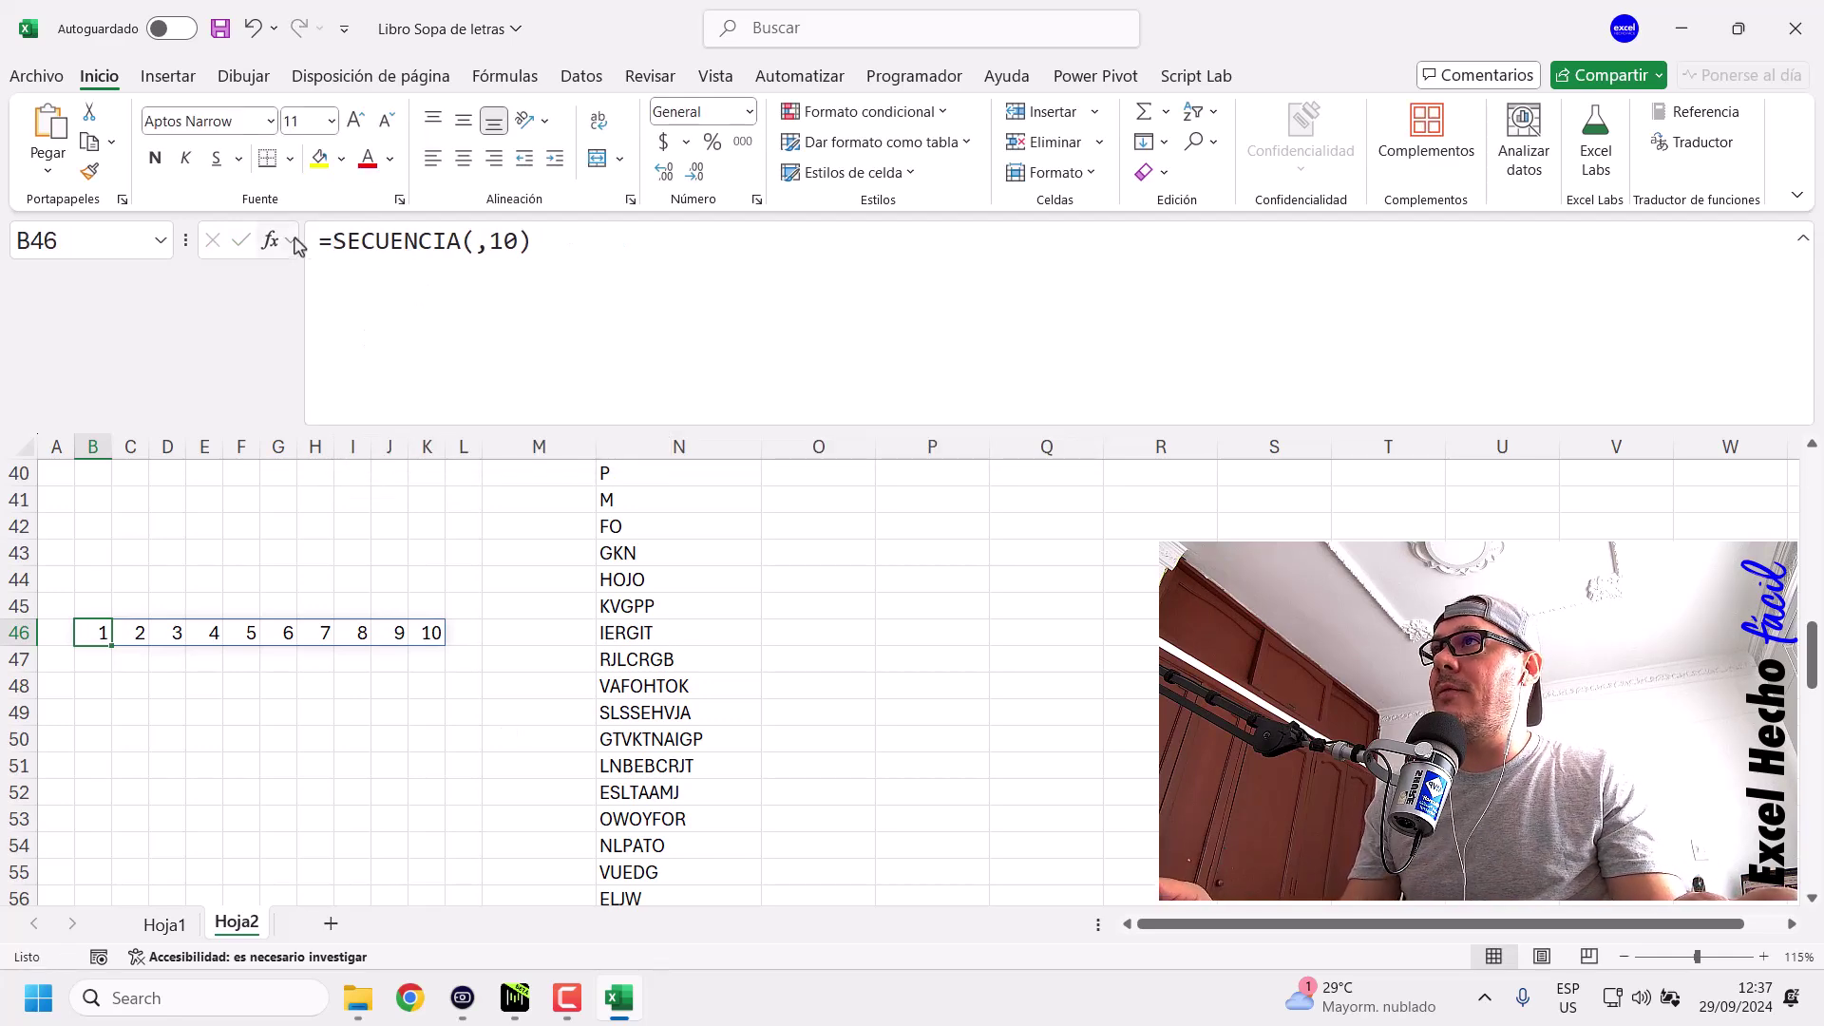
{"action": "left_click", "coordinate": [334, 243]}
{"action": "key", "text": "Escape"}
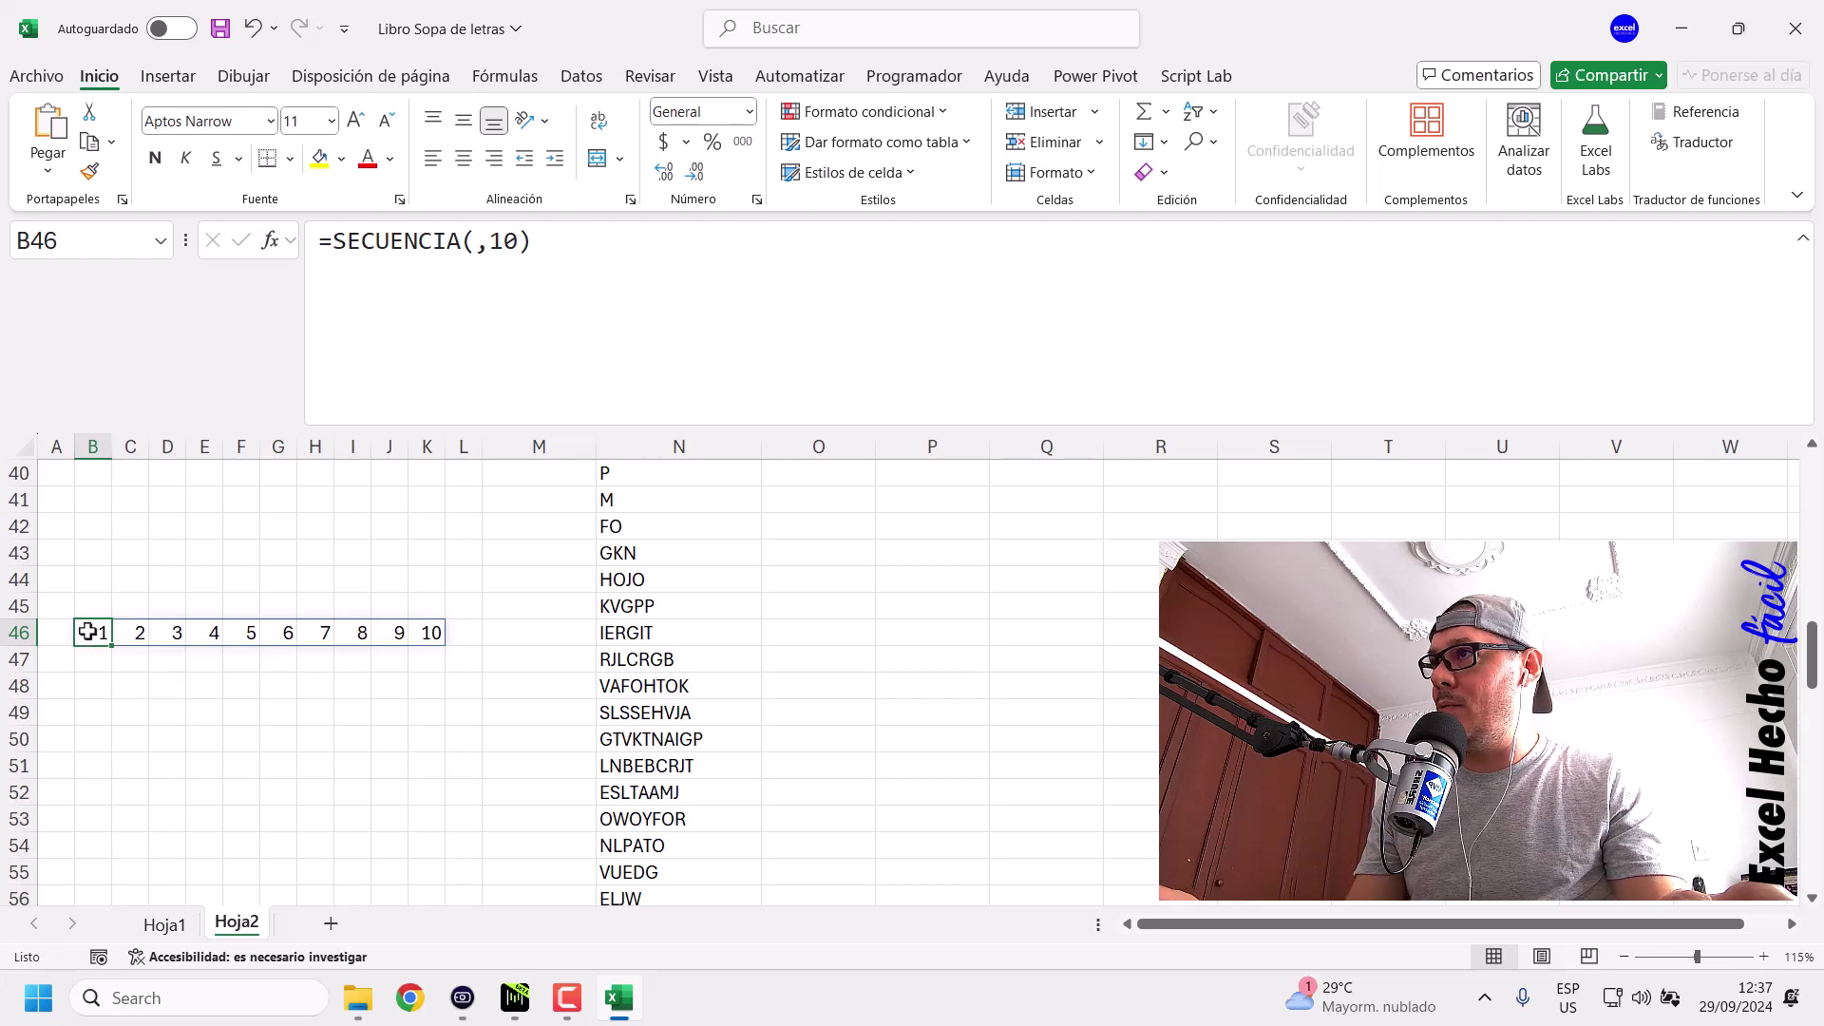
Reverse the number sequence in B46 by changing the formula to =10-SECUENCIA(,10)+1.
{"action": "left_click", "coordinate": [433, 656]}
{"action": "left_click", "coordinate": [102, 632]}
{"action": "left_click", "coordinate": [537, 243]}
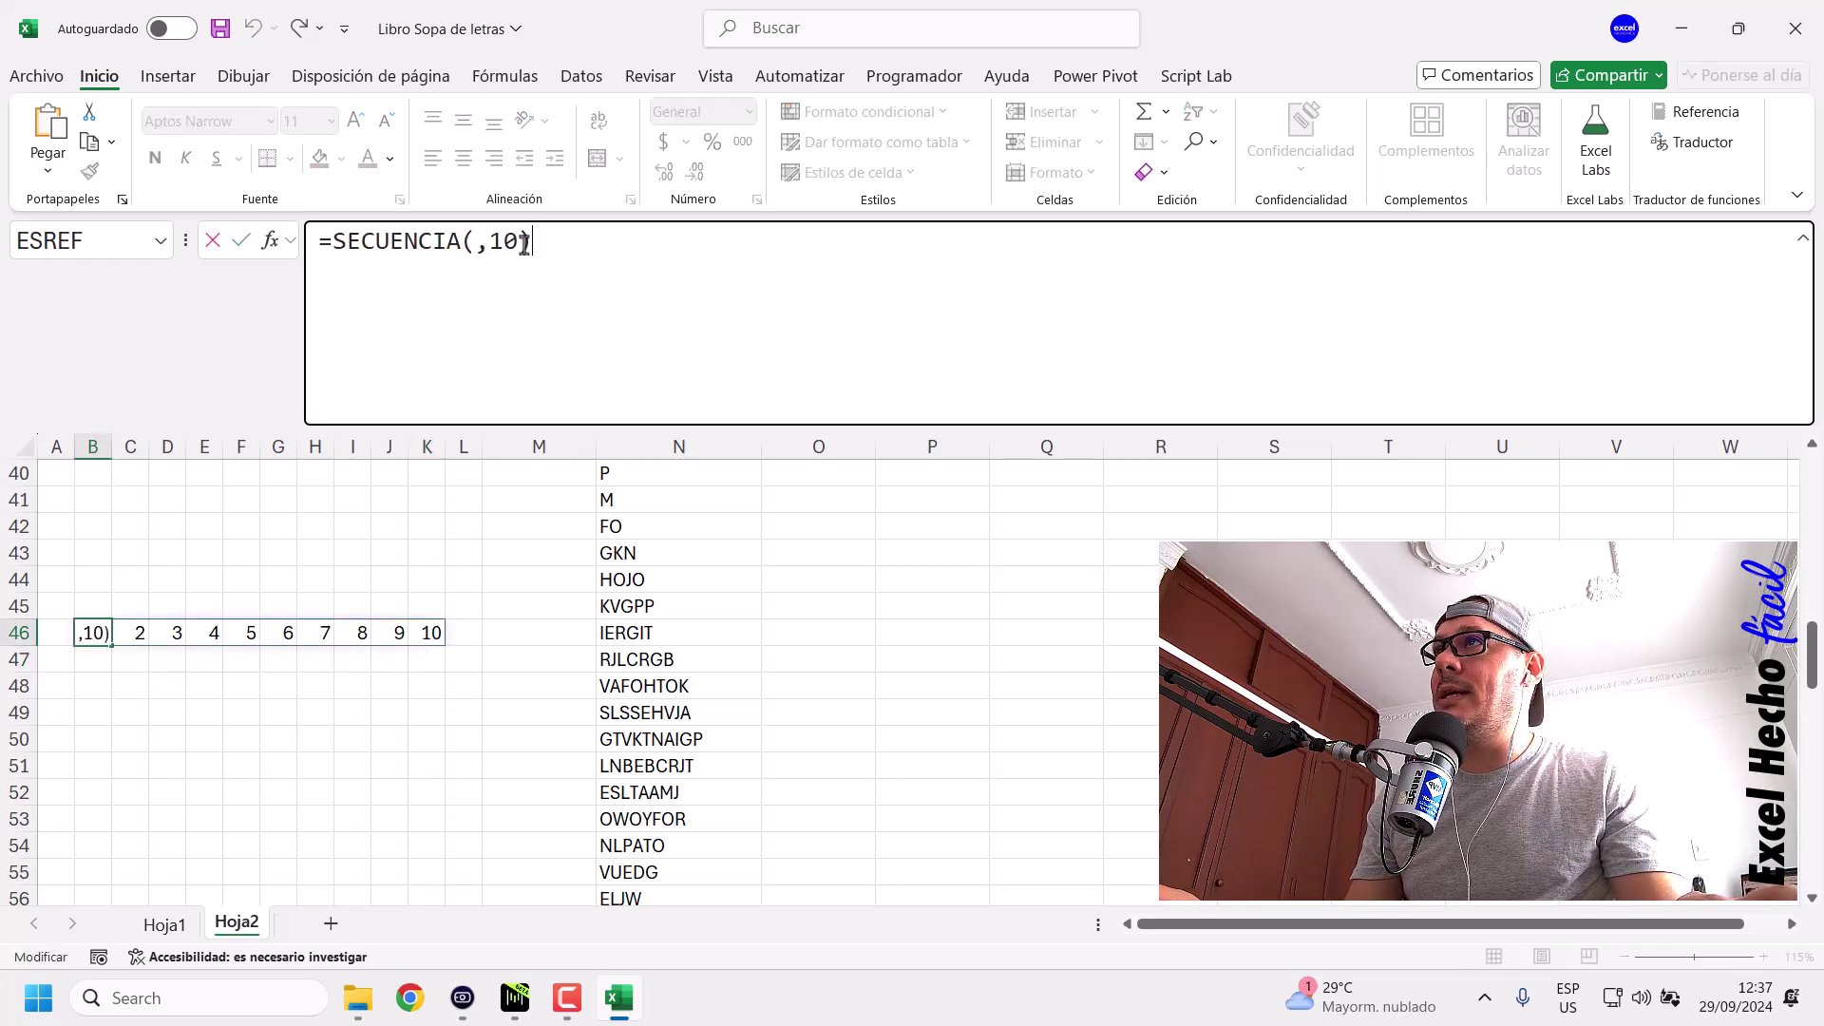
{"action": "left_click", "coordinate": [335, 243]}
{"action": "type", "text": "10*-"}
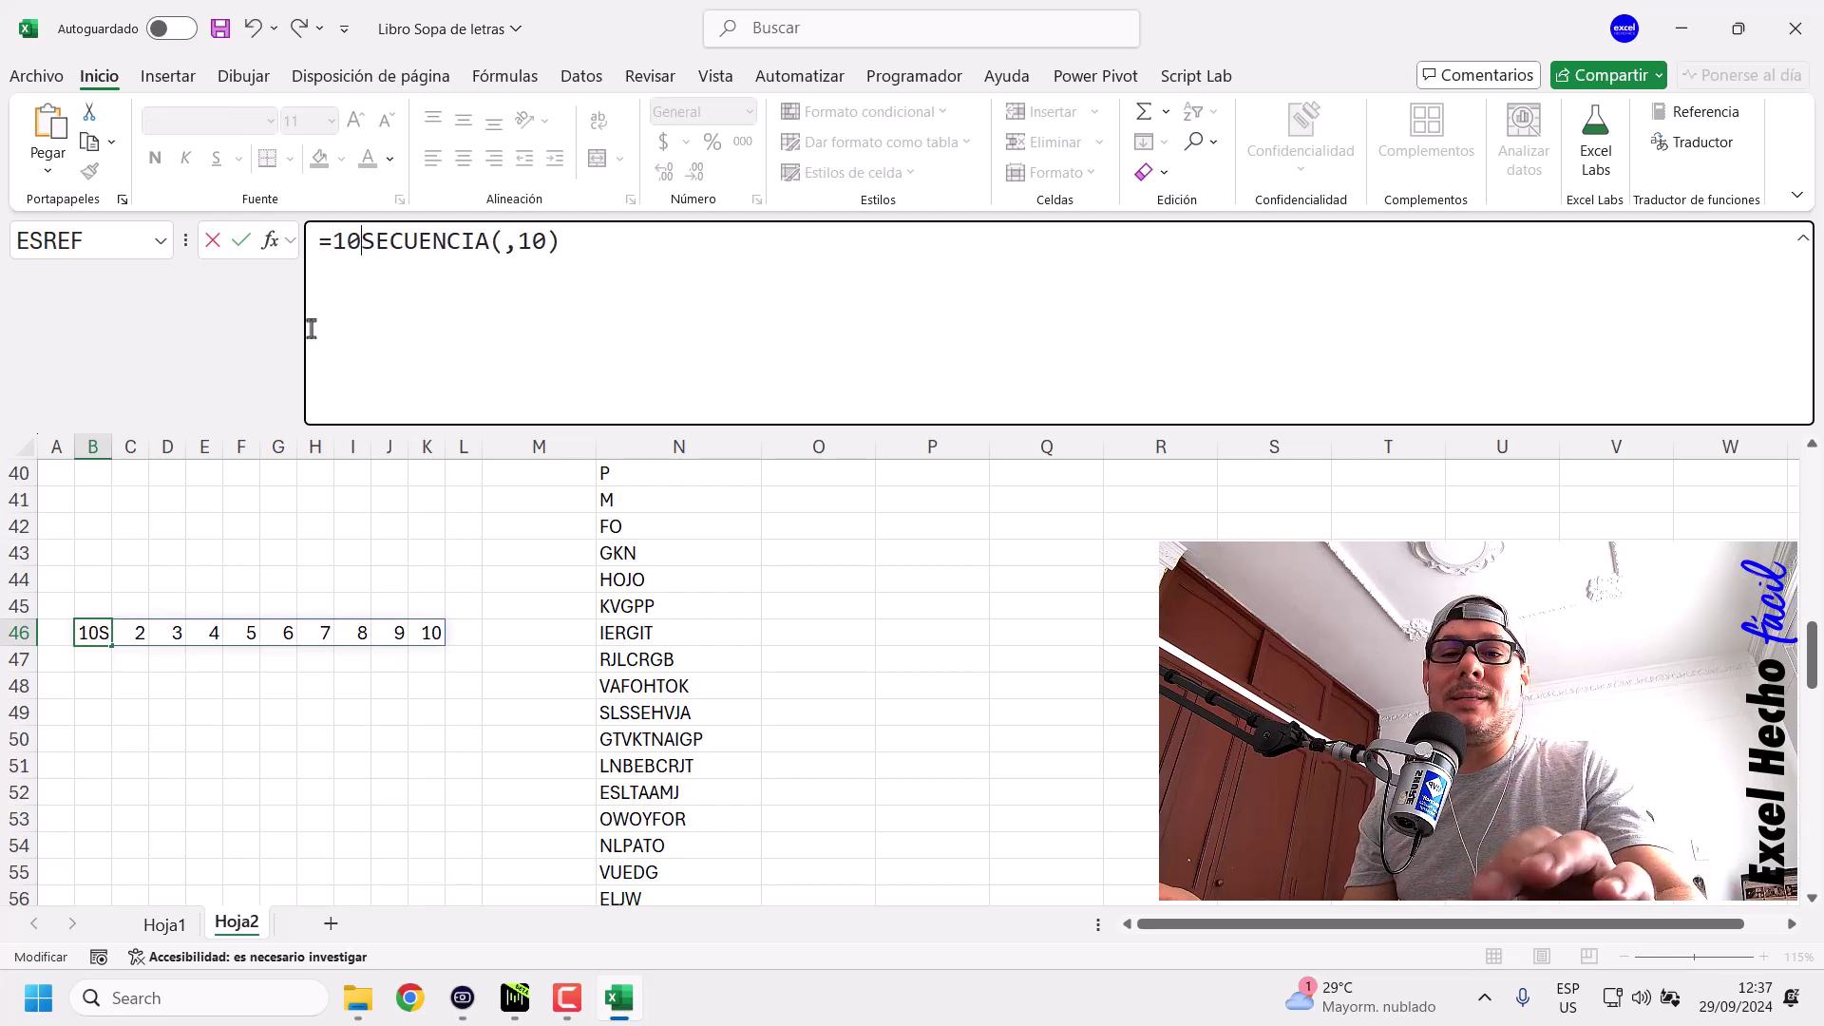
{"action": "key", "text": "BackSpace"}
{"action": "key", "text": "BackSpace"}
{"action": "type", "text": "-"}
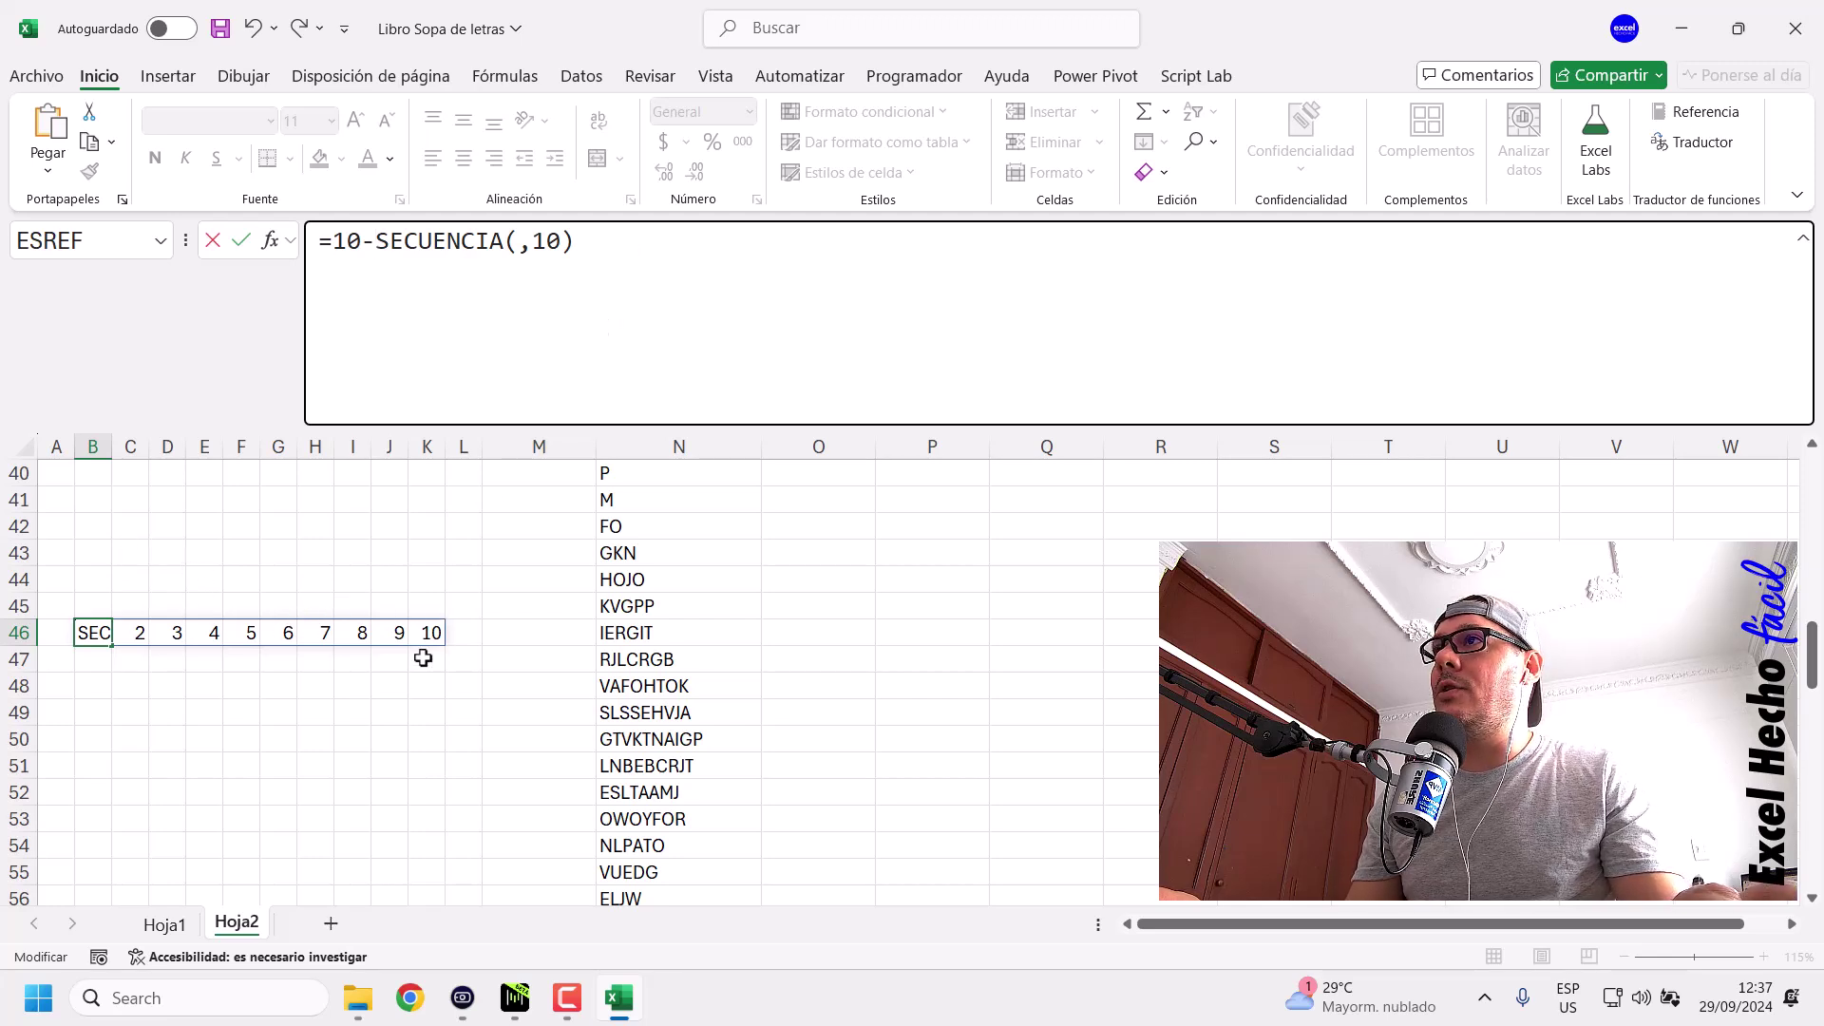
{"action": "left_click", "coordinate": [627, 244]}
{"action": "key", "text": "ctrl+Return"}
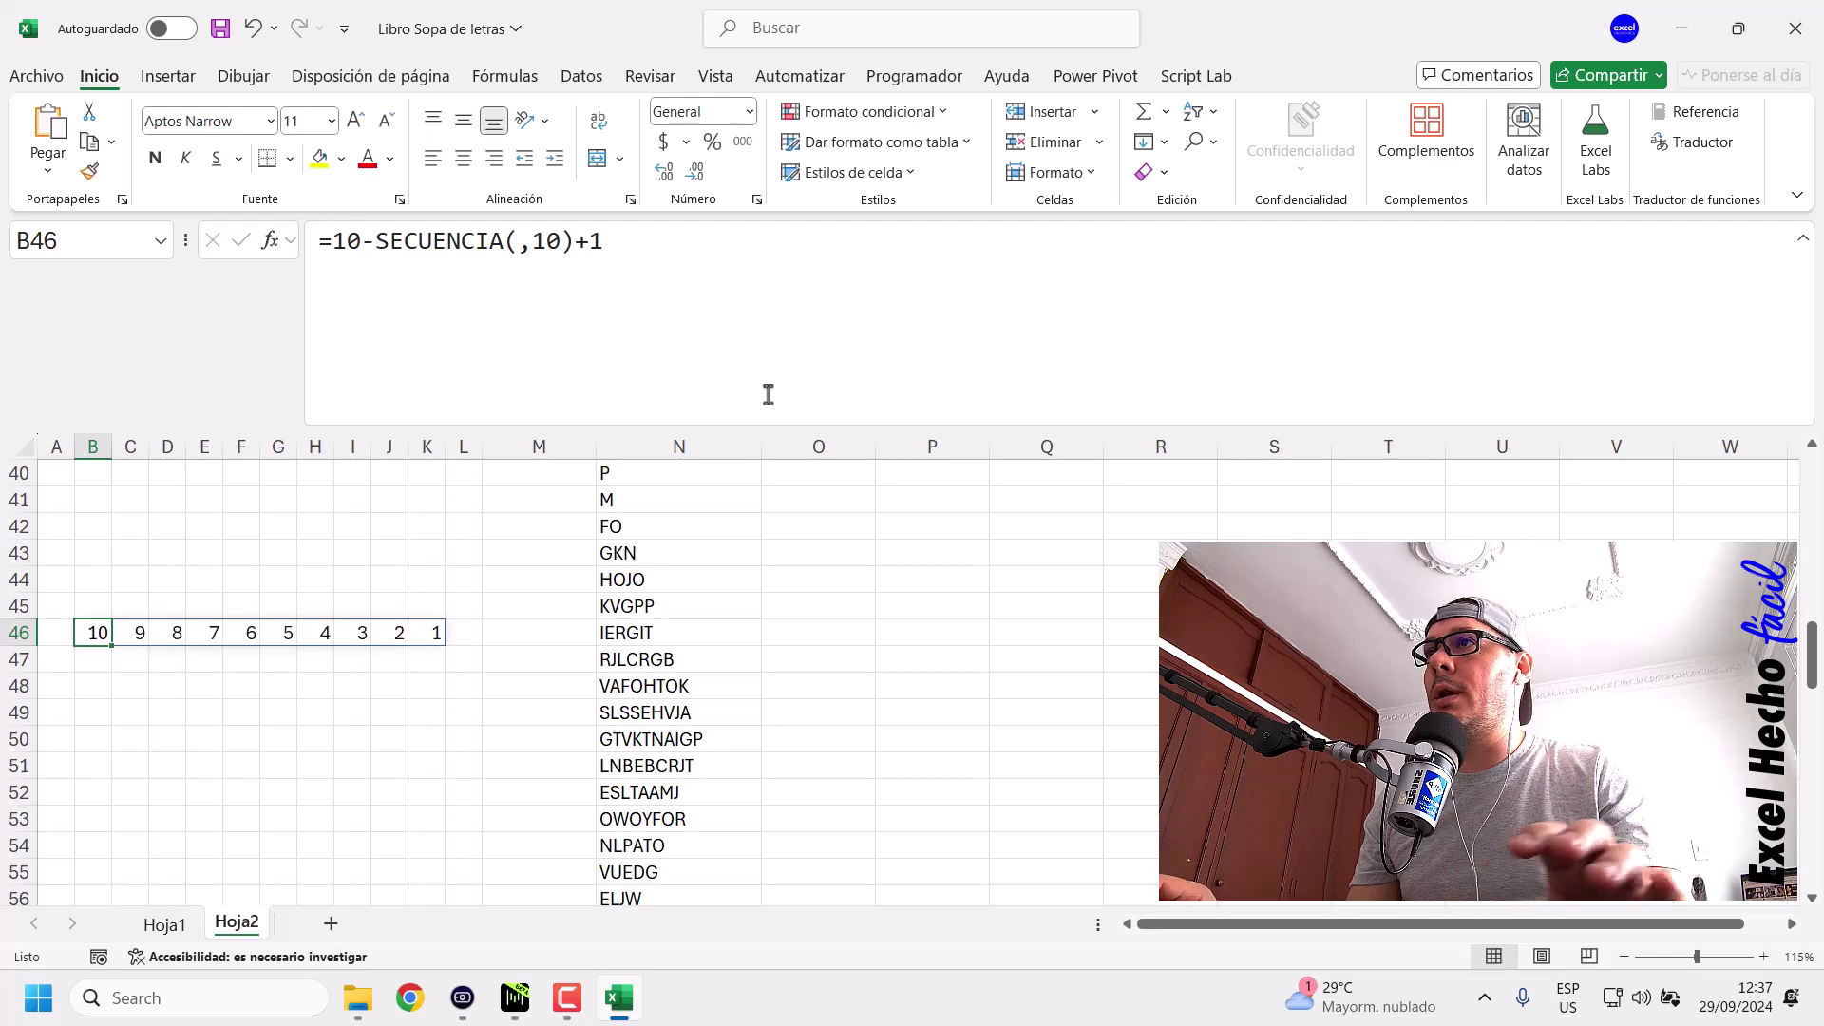
{"action": "left_click", "coordinate": [93, 682]}
{"action": "left_click", "coordinate": [92, 633]}
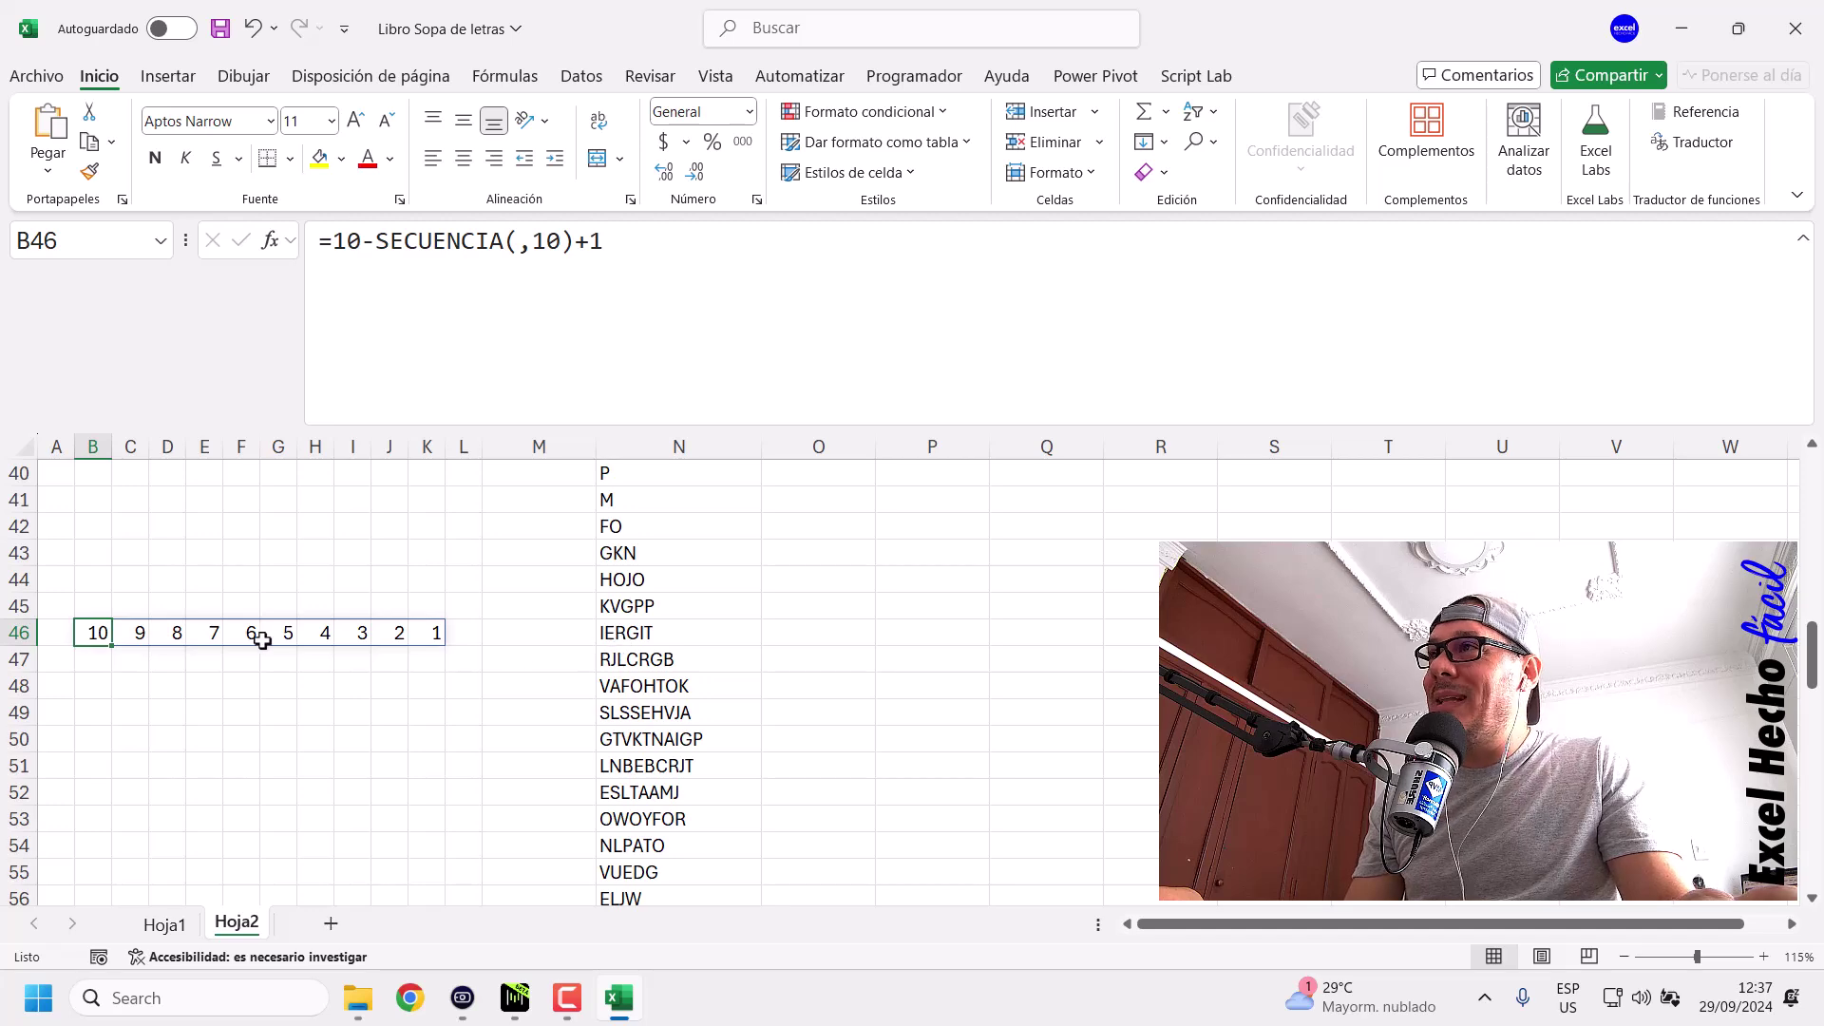
Wrap the B46 sequence in EXTRAE to pull single characters from N46 in reverse: =EXTRAE(N46,10-SECUENCIA(,10)+1,1).
{"action": "left_click", "coordinate": [326, 248]}
{"action": "type", "text": "extr"}
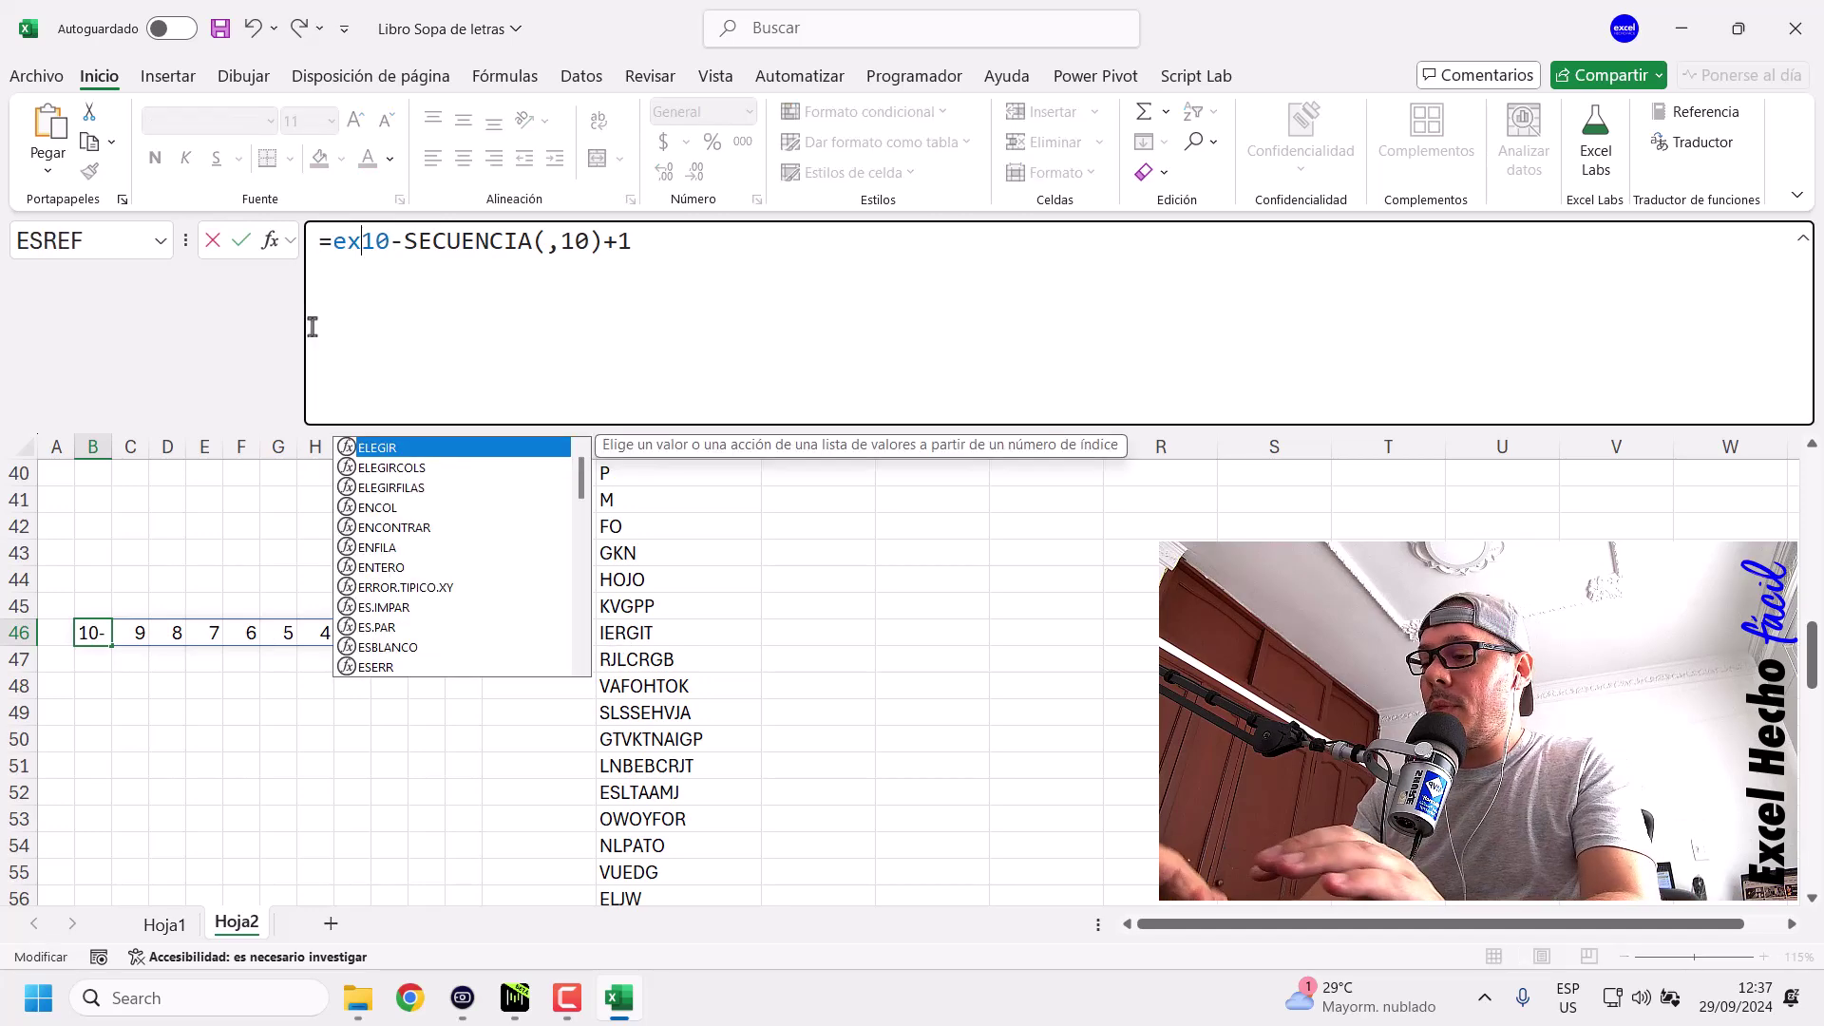
{"action": "key", "text": "Tab"}
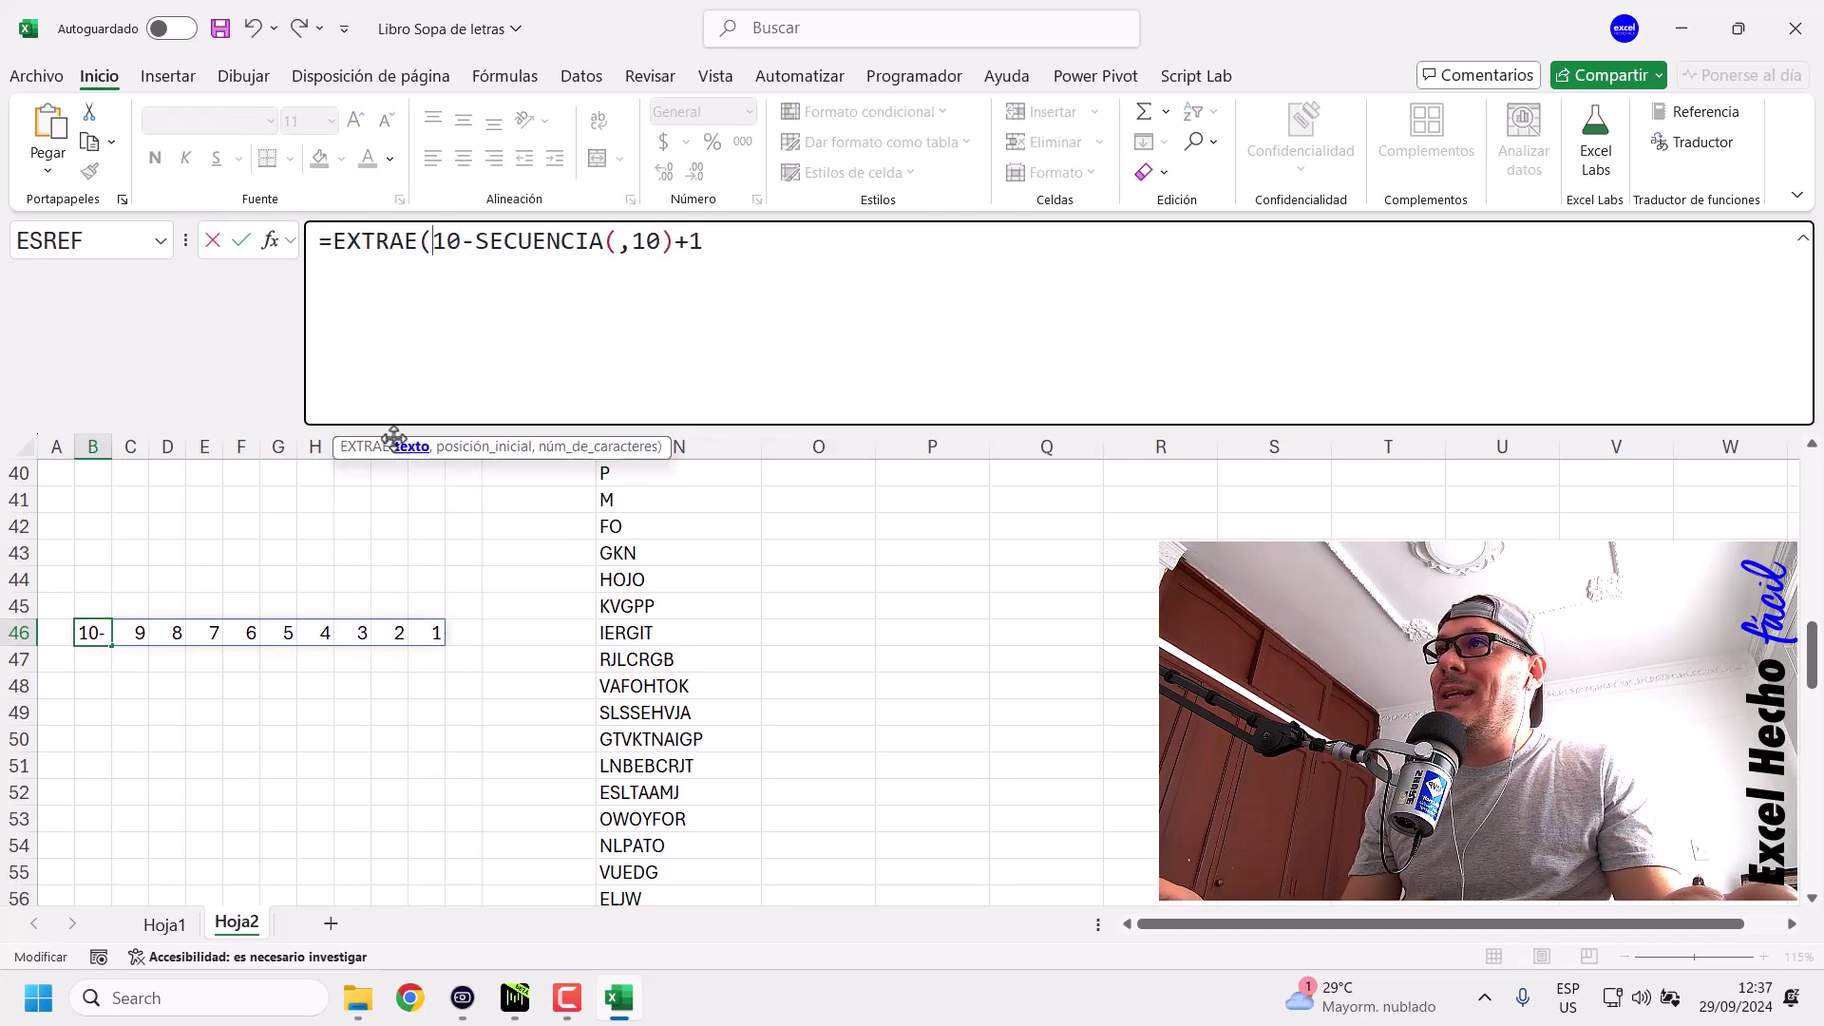
{"action": "left_click", "coordinate": [617, 635]}
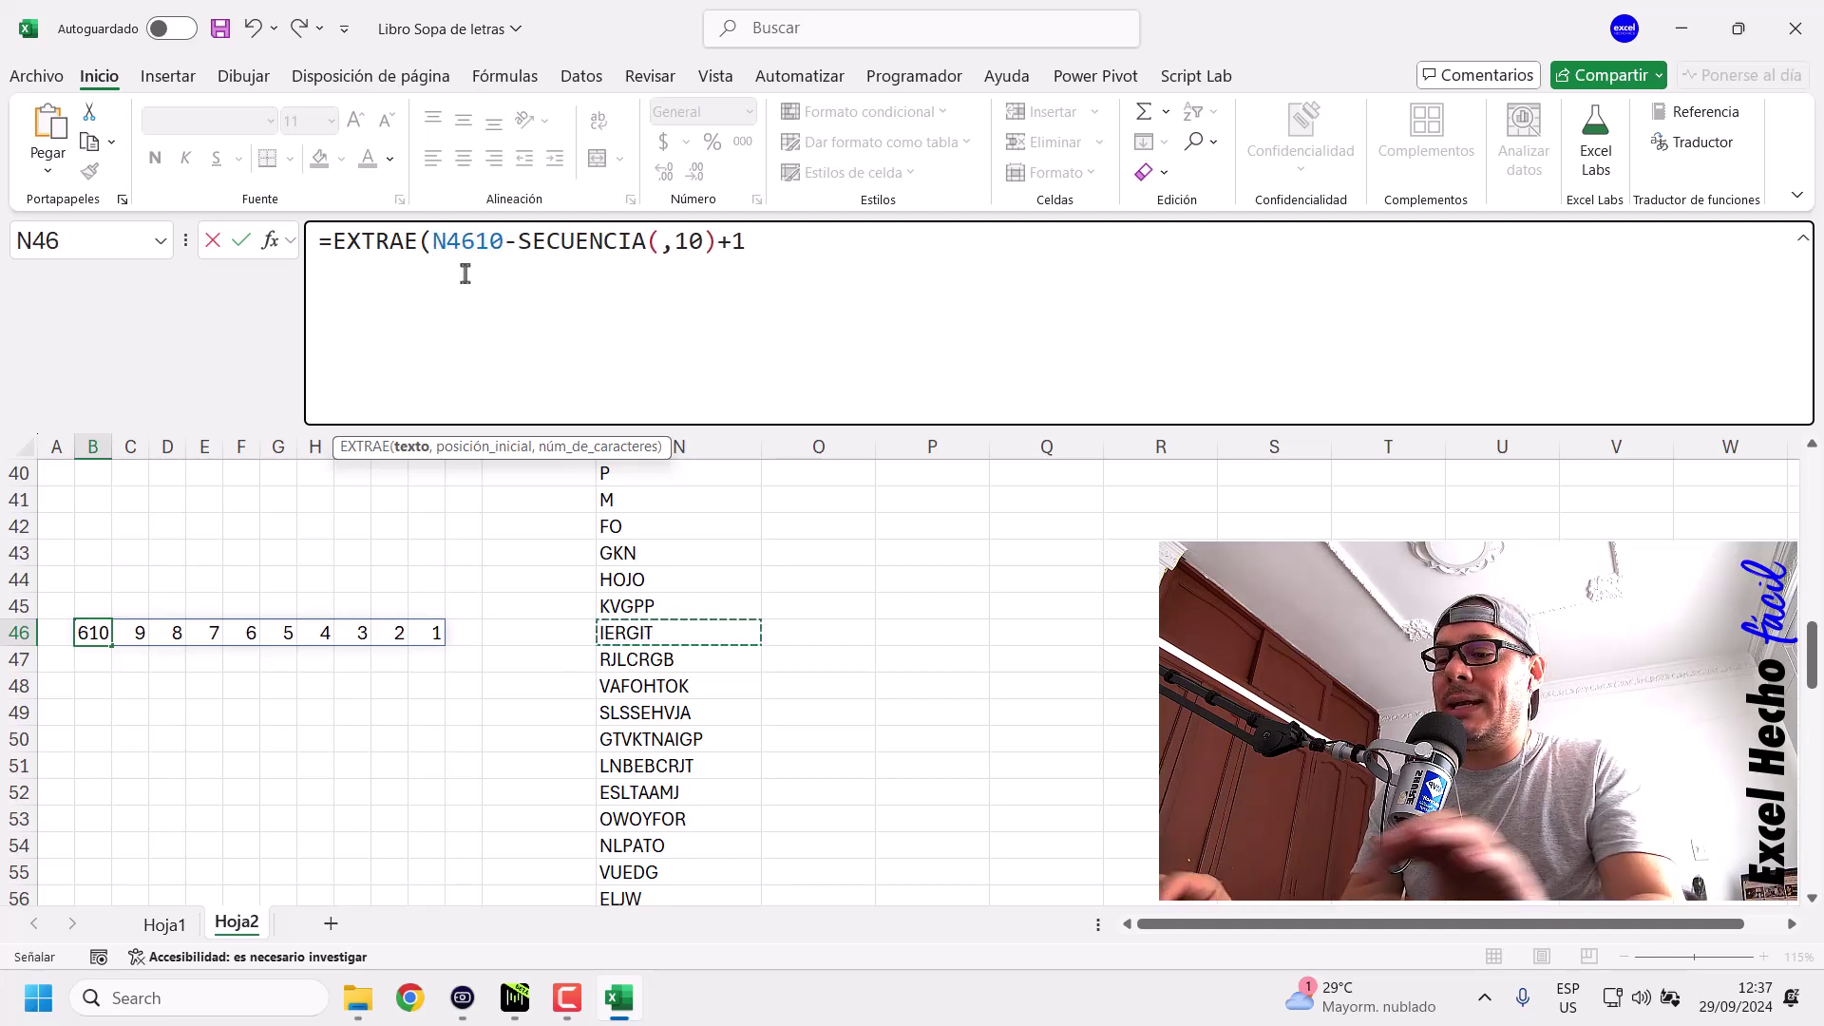
{"action": "type", "text": ","}
{"action": "left_click", "coordinate": [486, 446]}
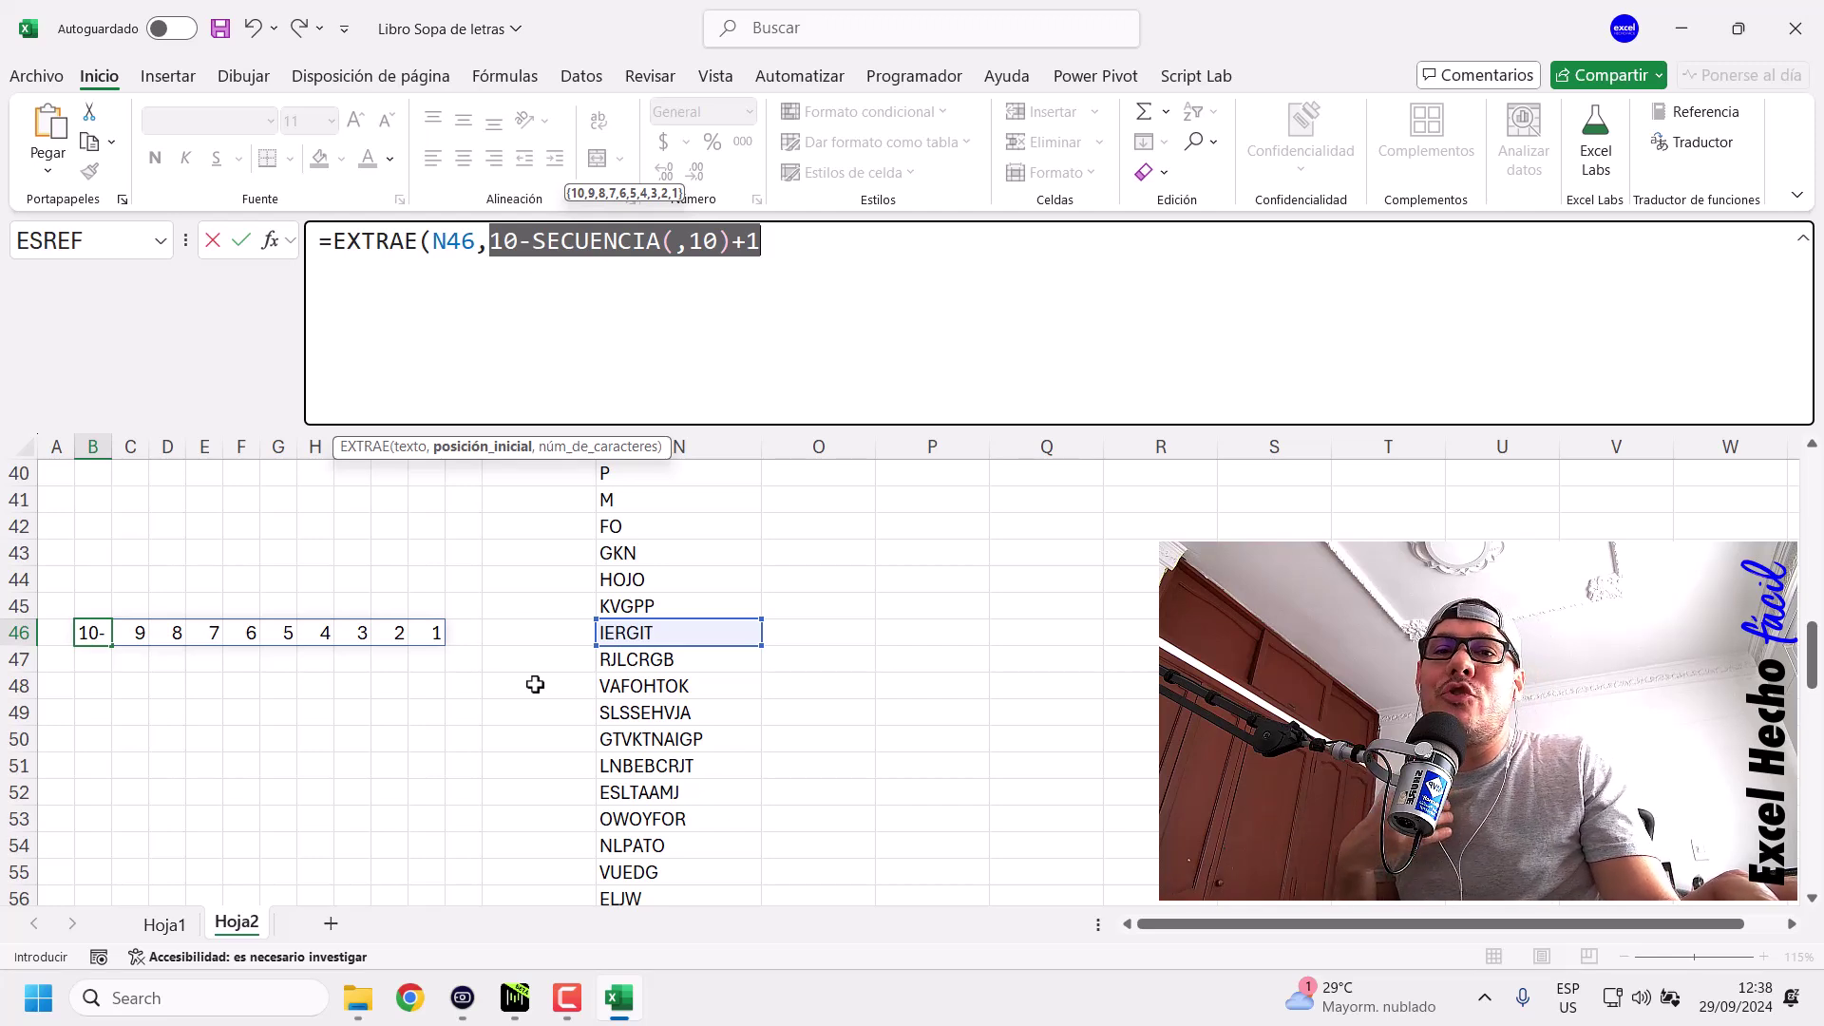
{"action": "left_click", "coordinate": [806, 255]}
{"action": "type", "text": ",1)"}
{"action": "key", "text": "ctrl+Return"}
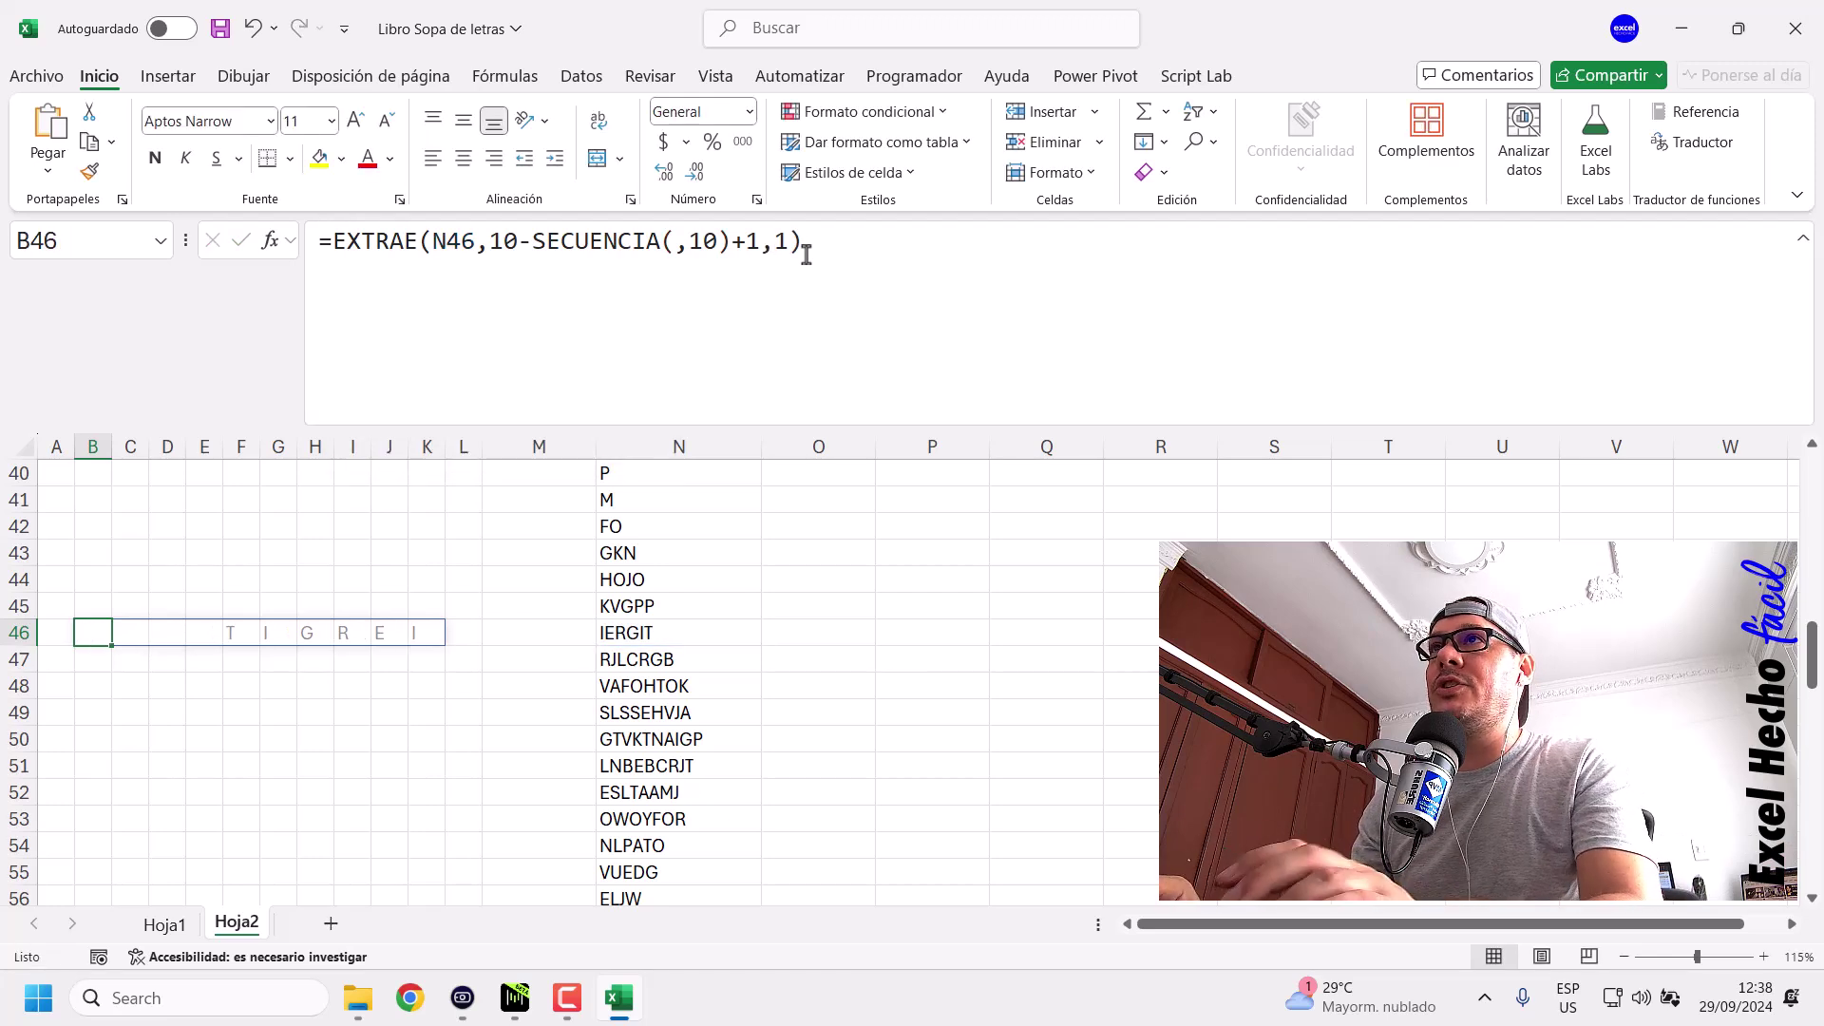
{"action": "left_click_drag", "start_coordinate": [88, 636], "coordinate": [420, 634]}
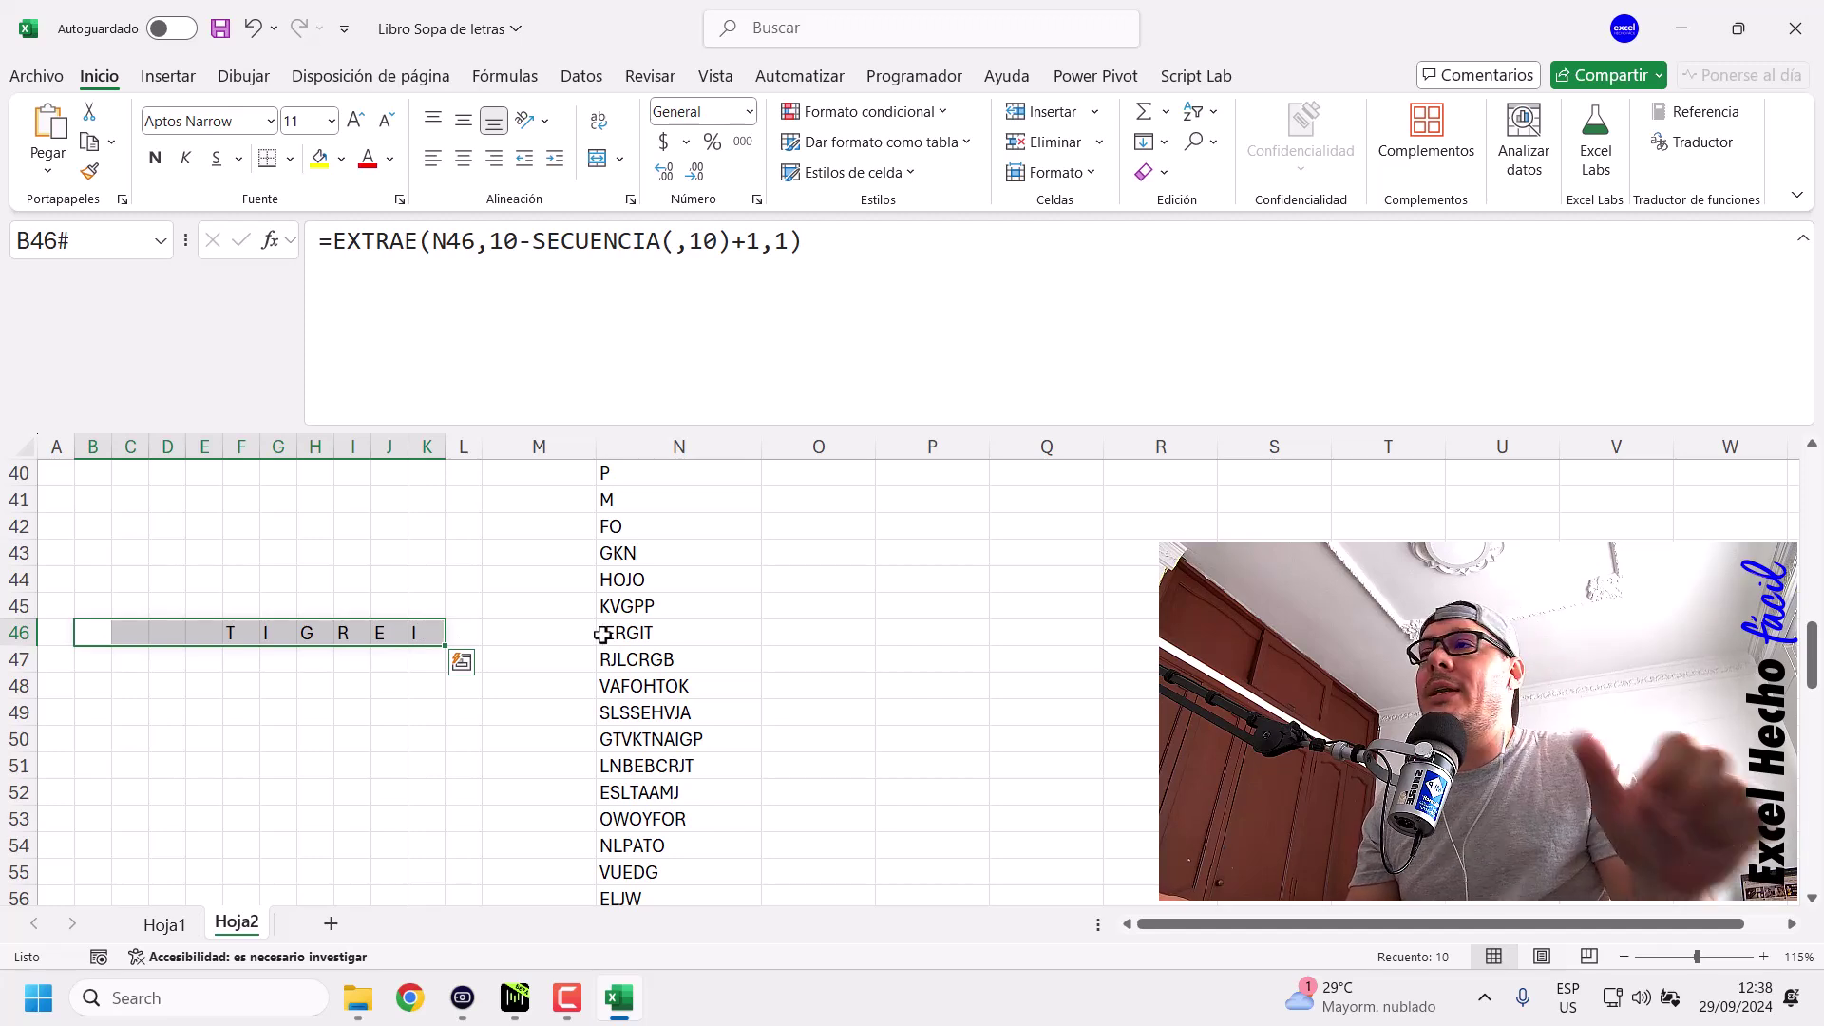
{"action": "left_click", "coordinate": [86, 633]}
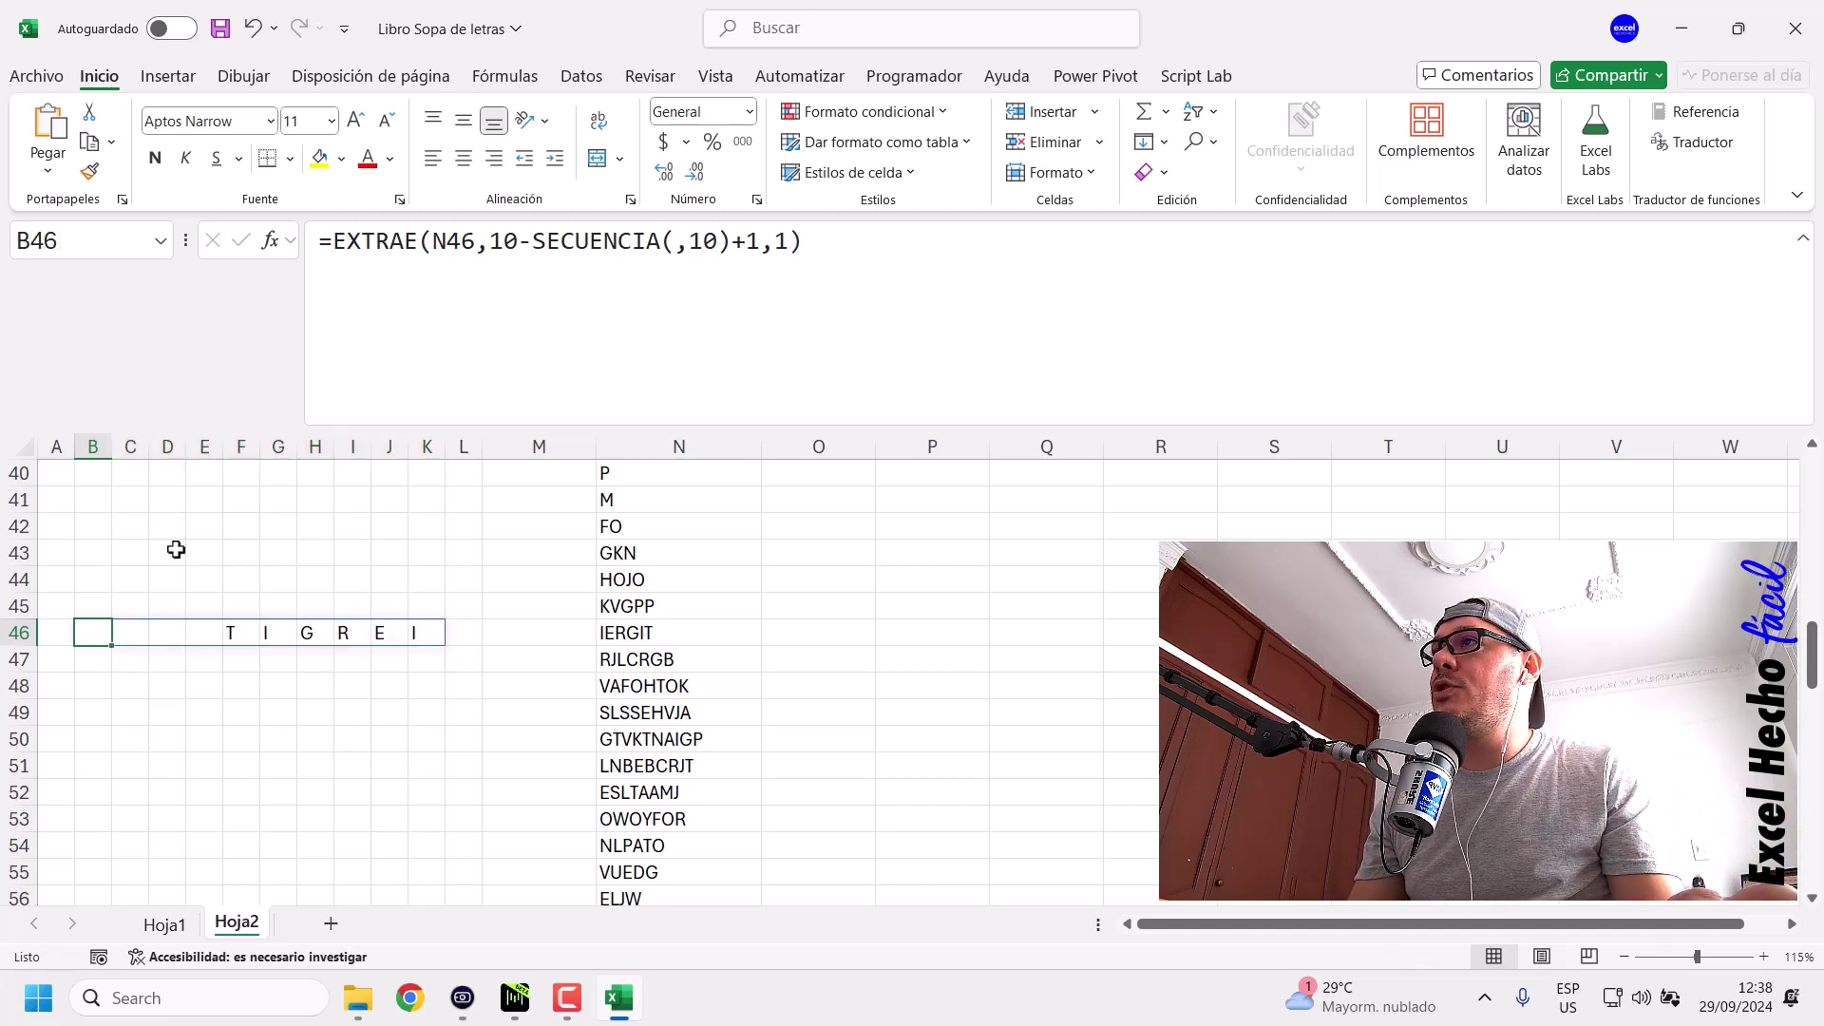
Wrap the EXTRAE formula in B46 in CONCAT to join the reversed letters into one string.
{"action": "left_click", "coordinate": [337, 243]}
{"action": "type", "text": "conca"}
{"action": "key", "text": "Tab"}
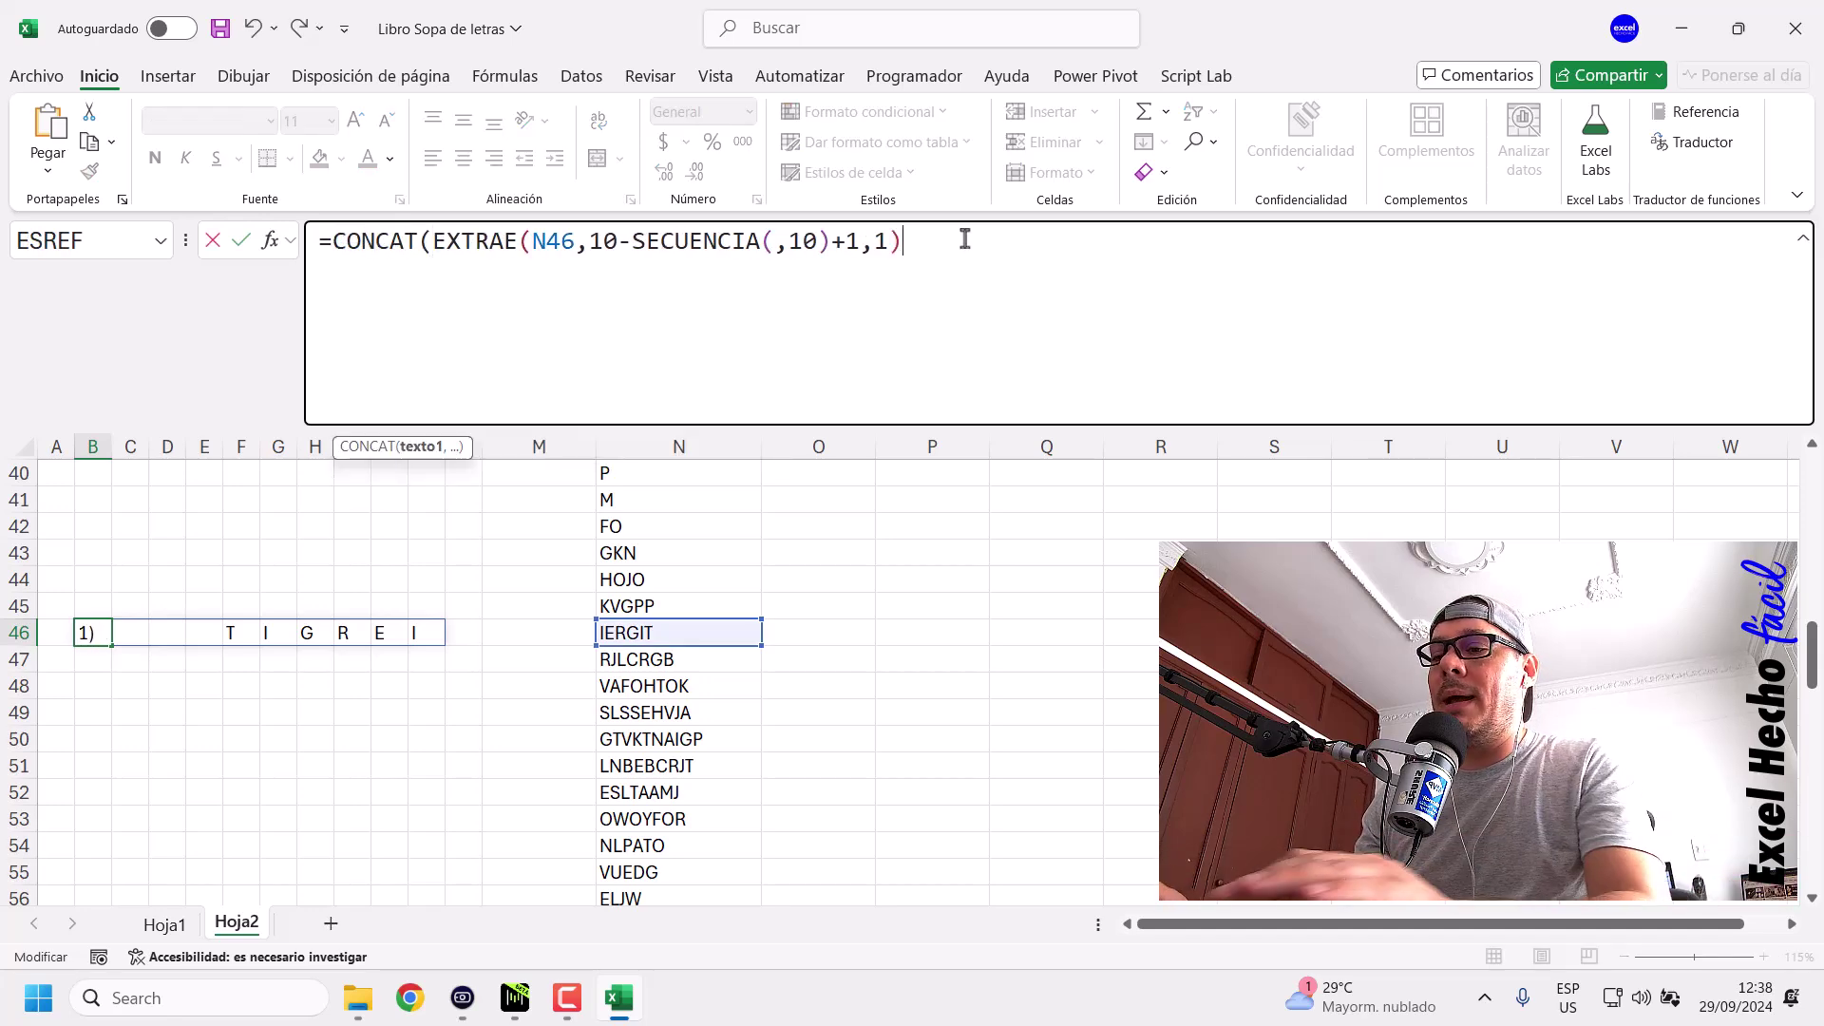
{"action": "type", "text": ")"}
{"action": "key", "text": "ctrl+Return"}
Clear the test formula from B46.
{"action": "left_click", "coordinate": [96, 686]}
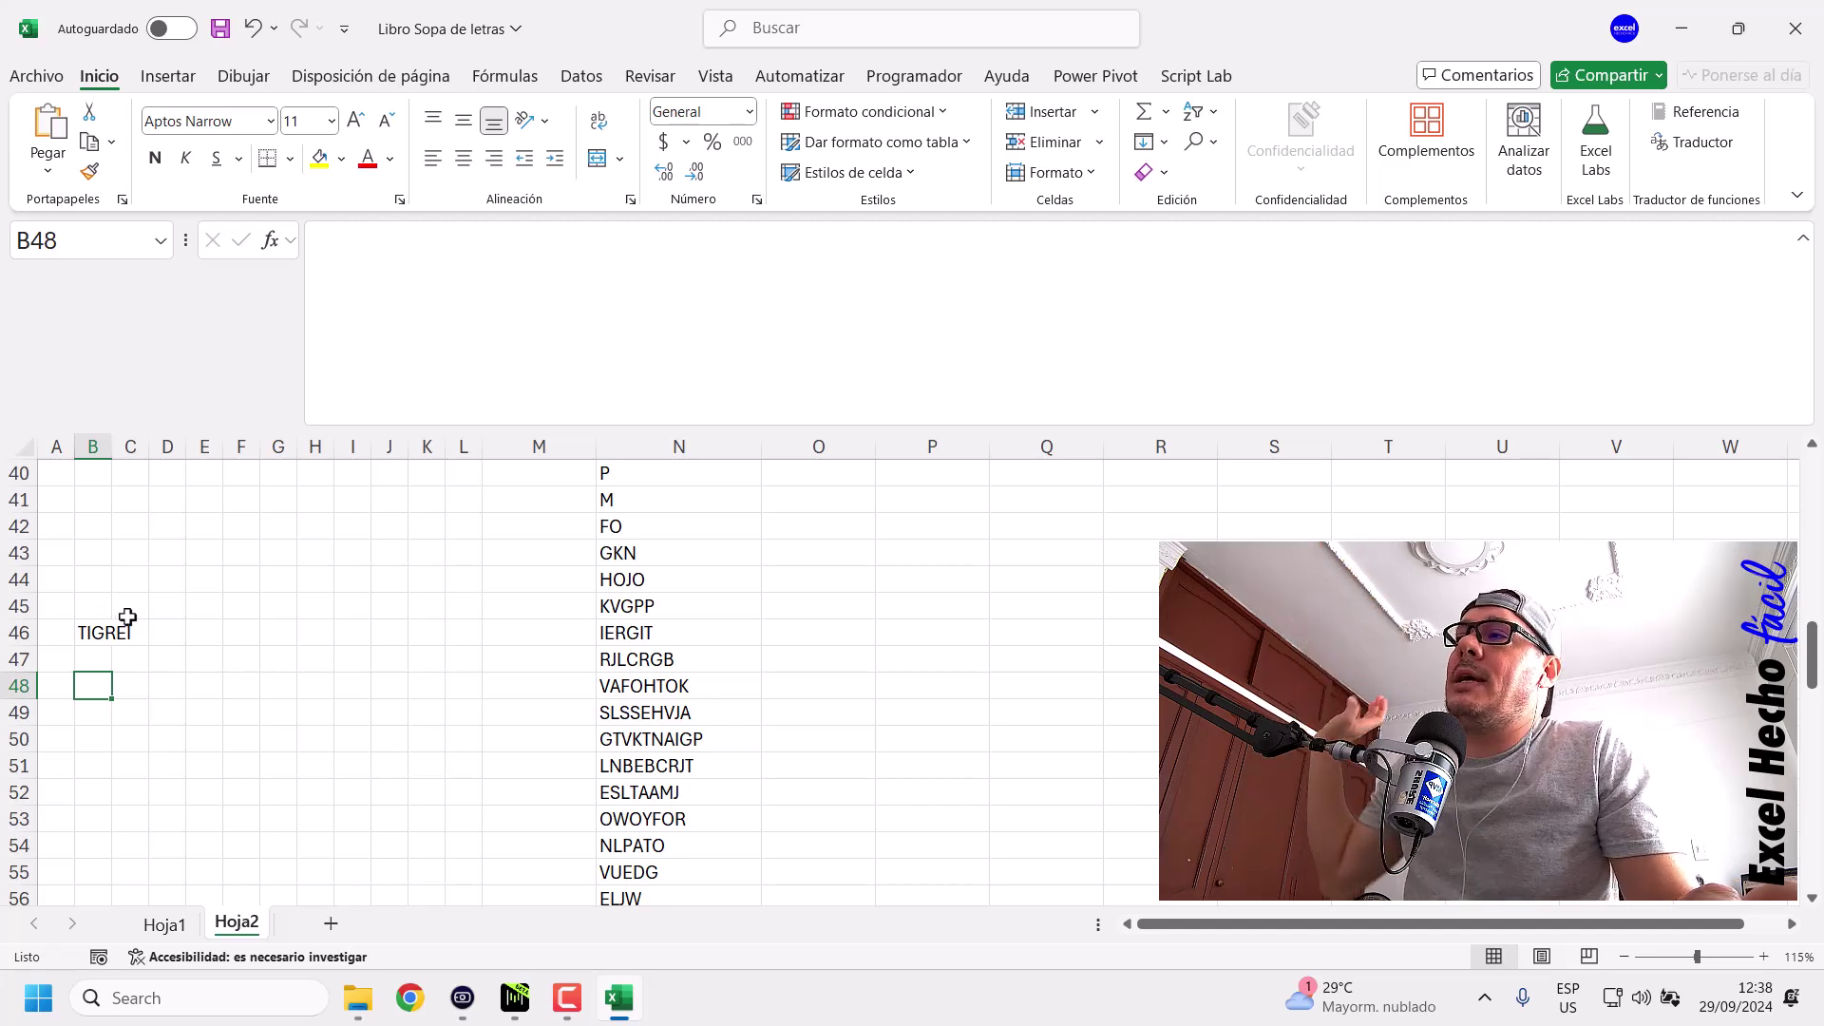
{"action": "left_click", "coordinate": [93, 633]}
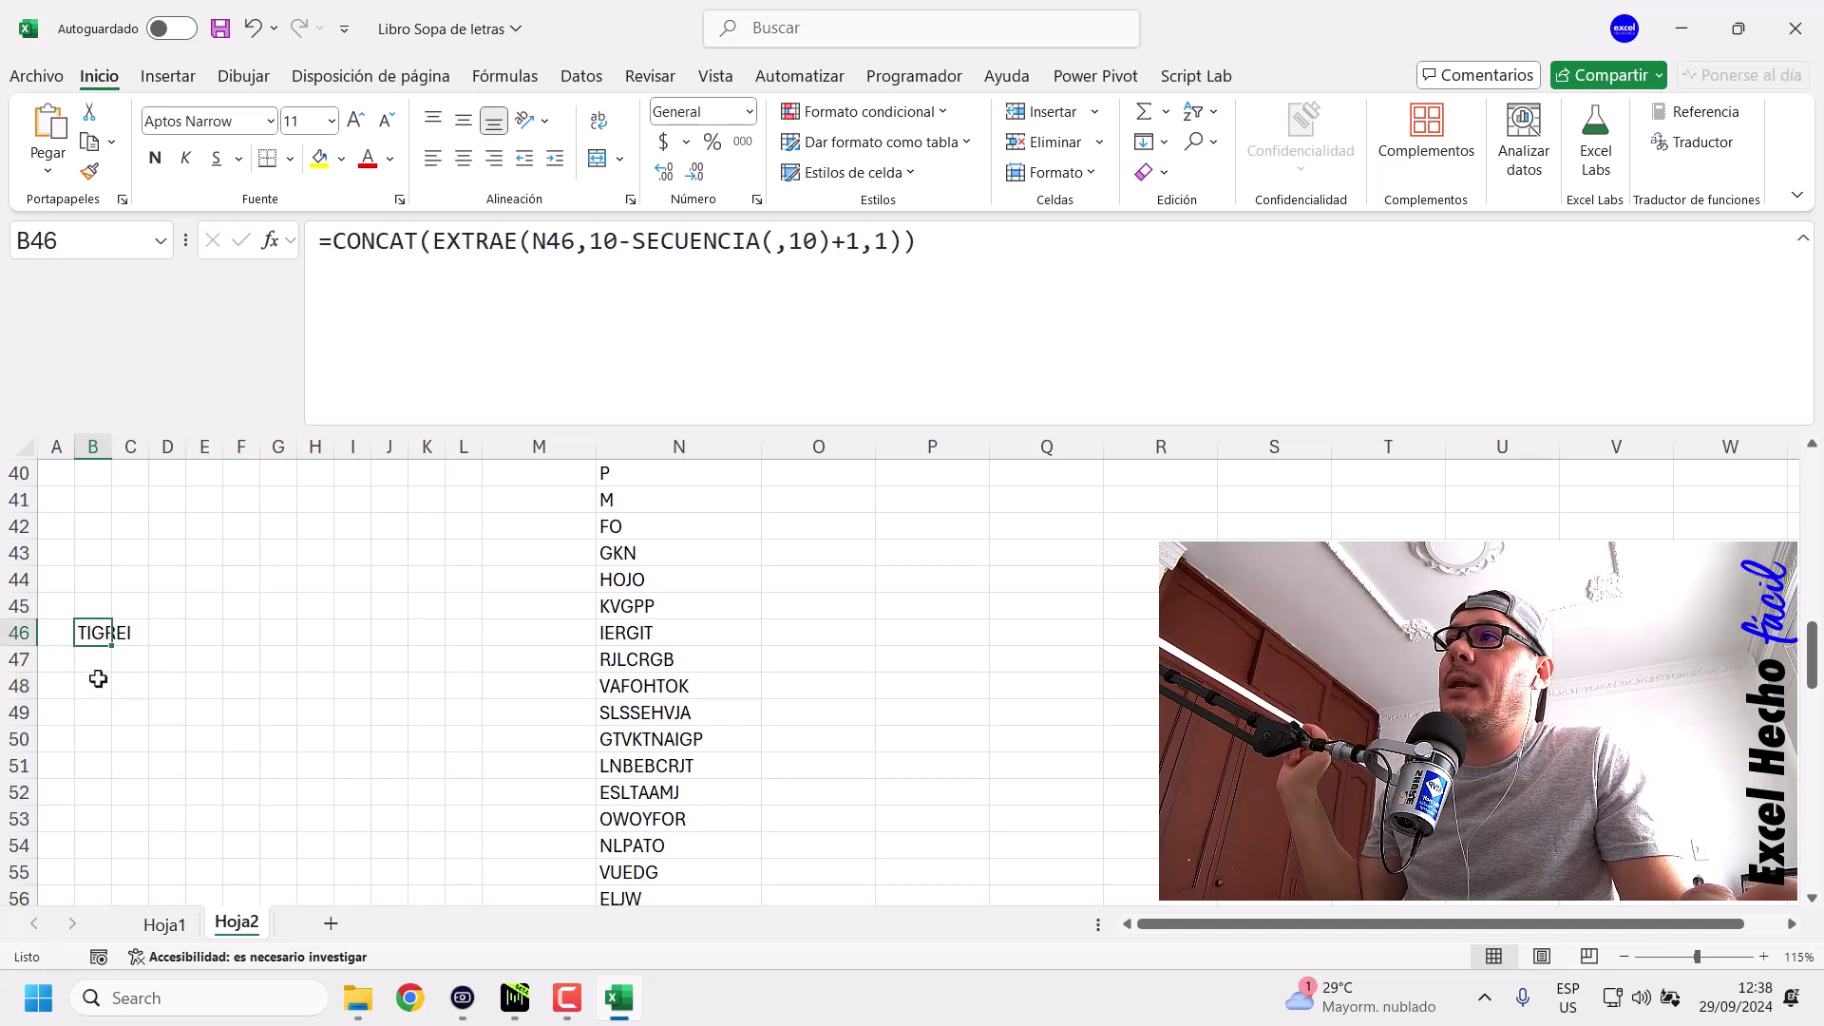
{"action": "left_click", "coordinate": [92, 682]}
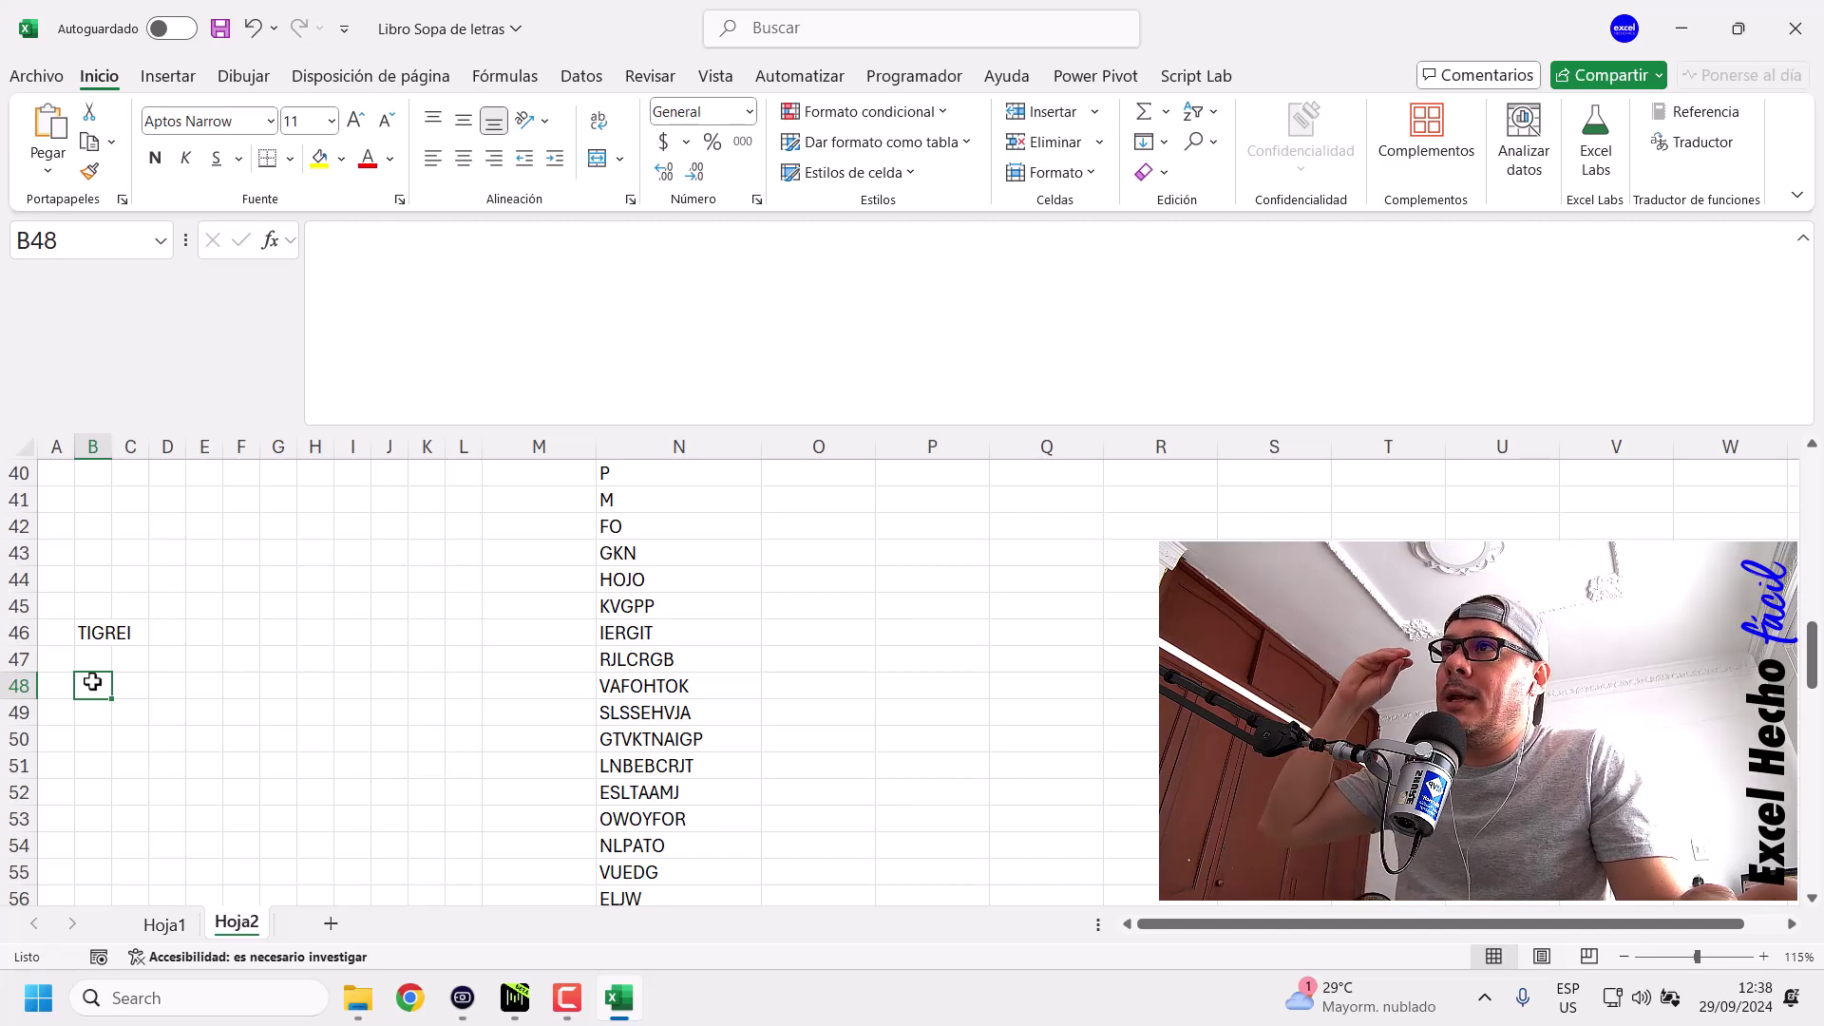
{"action": "left_click", "coordinate": [92, 633]}
{"action": "key", "text": "Delete"}
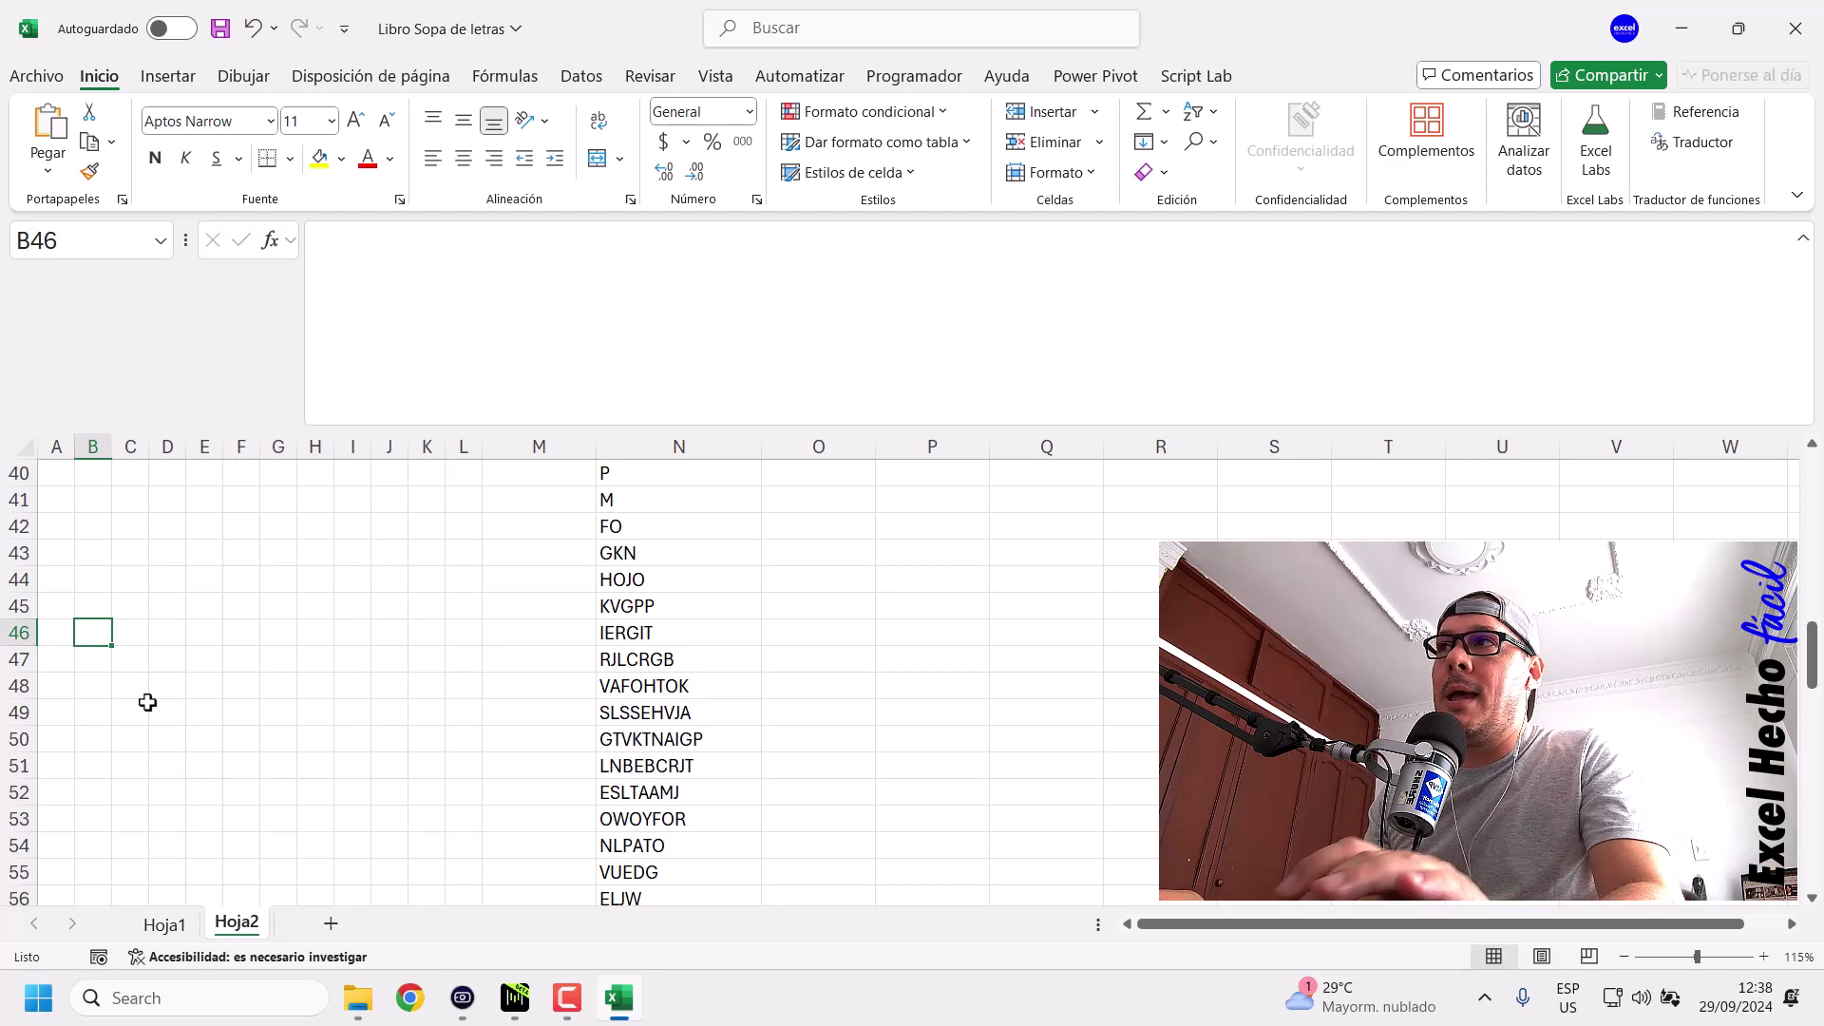
In the LET formula in N2, remove the final pdir result and declare a variable named pinv on a new line.
{"action": "key", "text": "ctrl+Up"}
{"action": "key", "text": "ctrl+Up"}
{"action": "key", "text": "ctrl+Up"}
{"action": "key", "text": "ctrl+Up"}
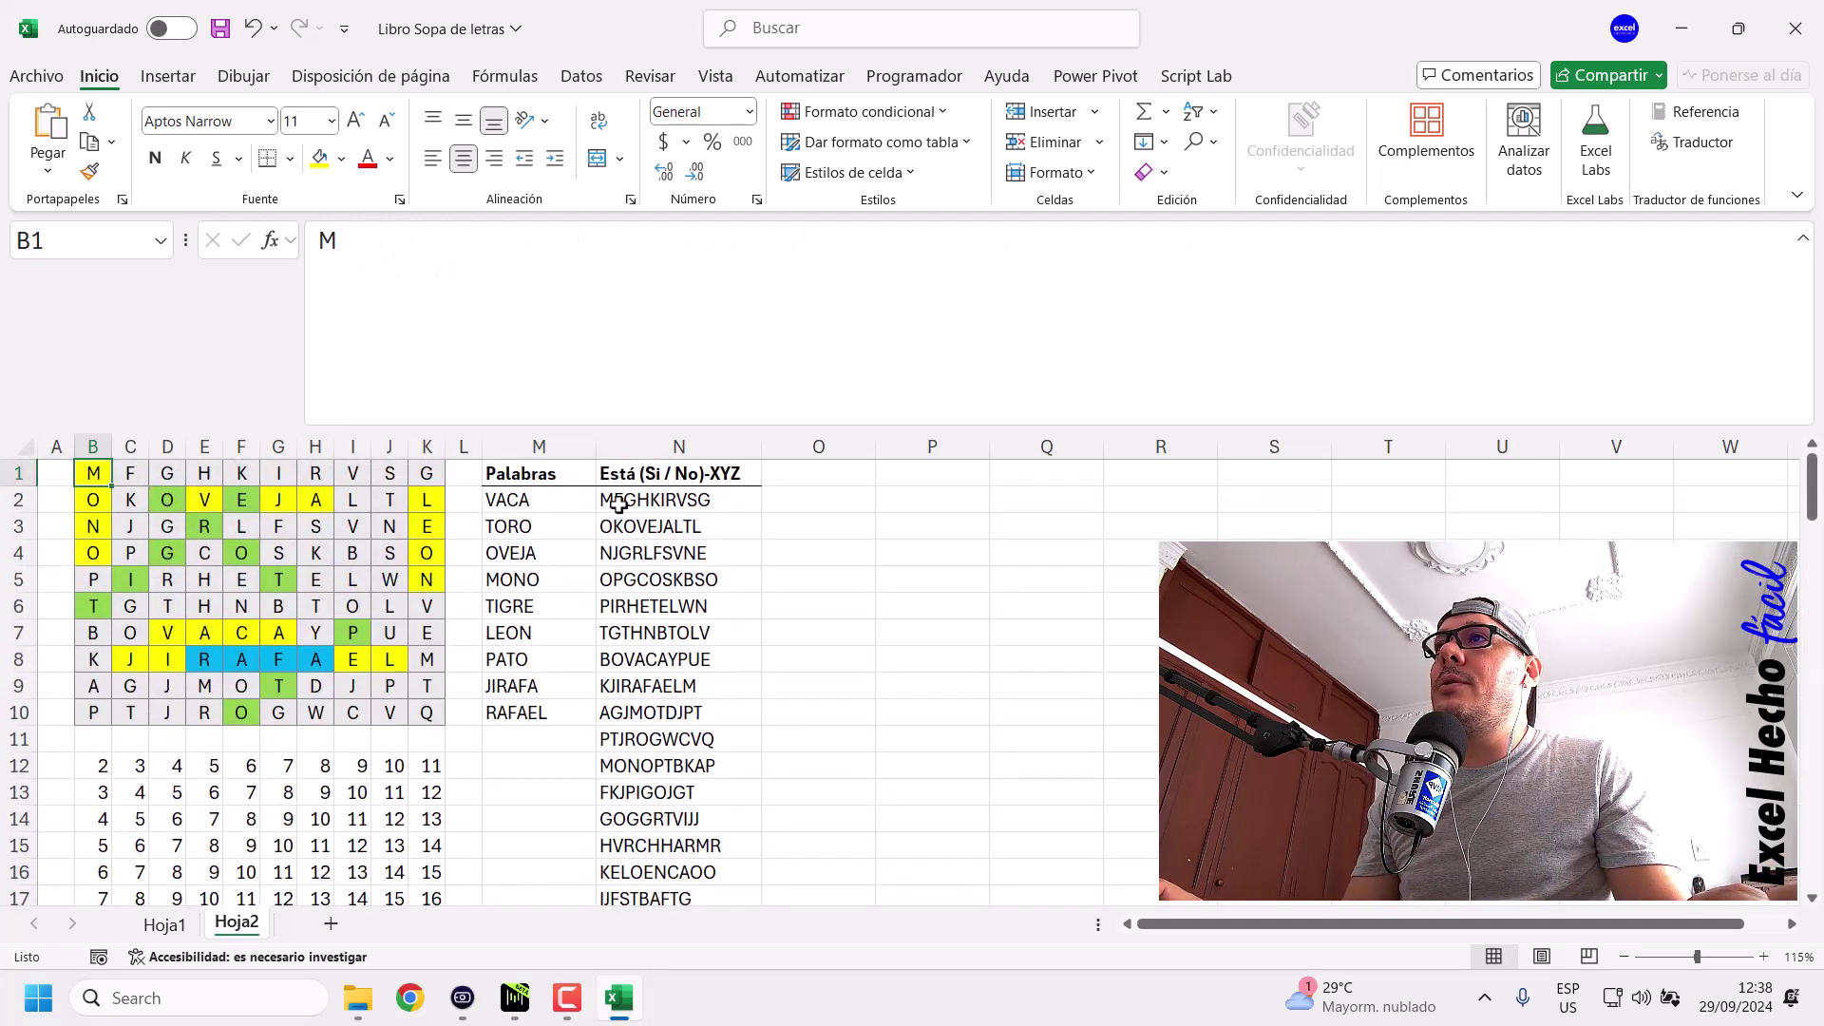
{"action": "left_click", "coordinate": [619, 505]}
{"action": "left_click", "coordinate": [1316, 371]}
{"action": "key", "text": "BackSpace"}
{"action": "key", "text": "BackSpace"}
{"action": "key", "text": "BackSpace"}
{"action": "key", "text": "BackSpace"}
{"action": "key", "text": "BackSpace"}
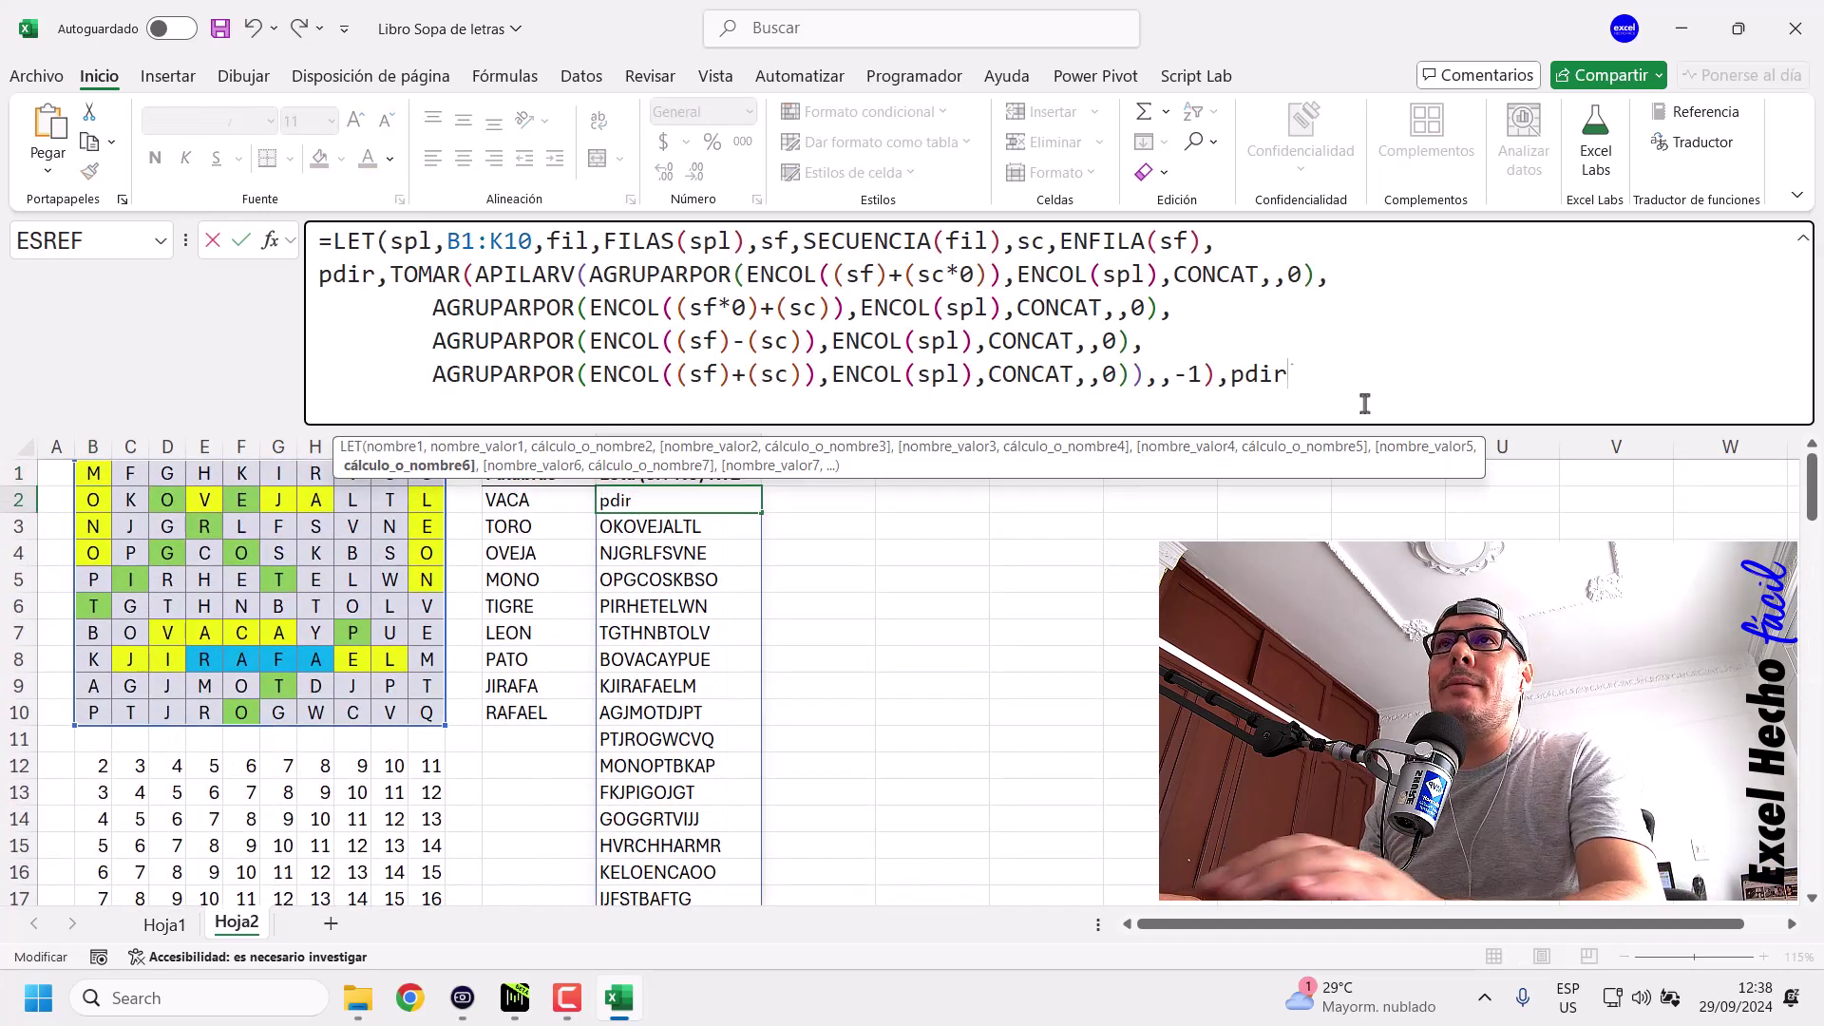
{"action": "key", "text": "alt+Return"}
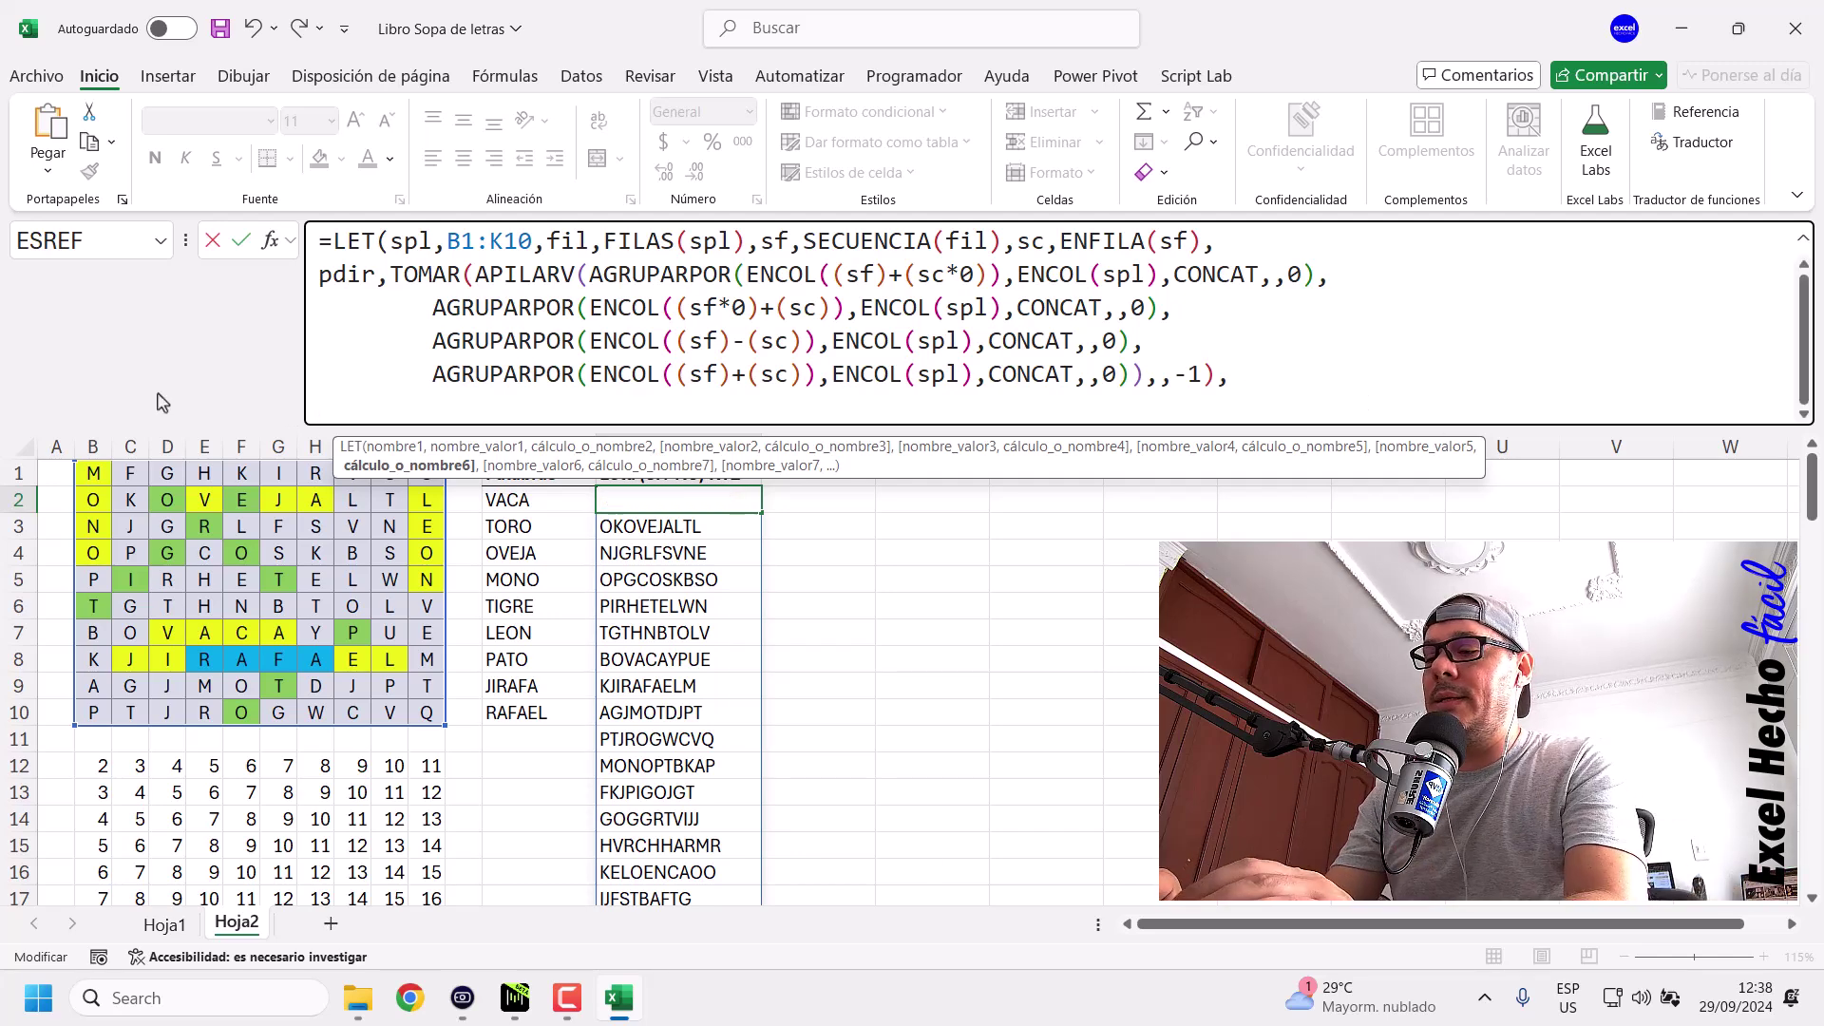
{"action": "type", "text": "pinv,"}
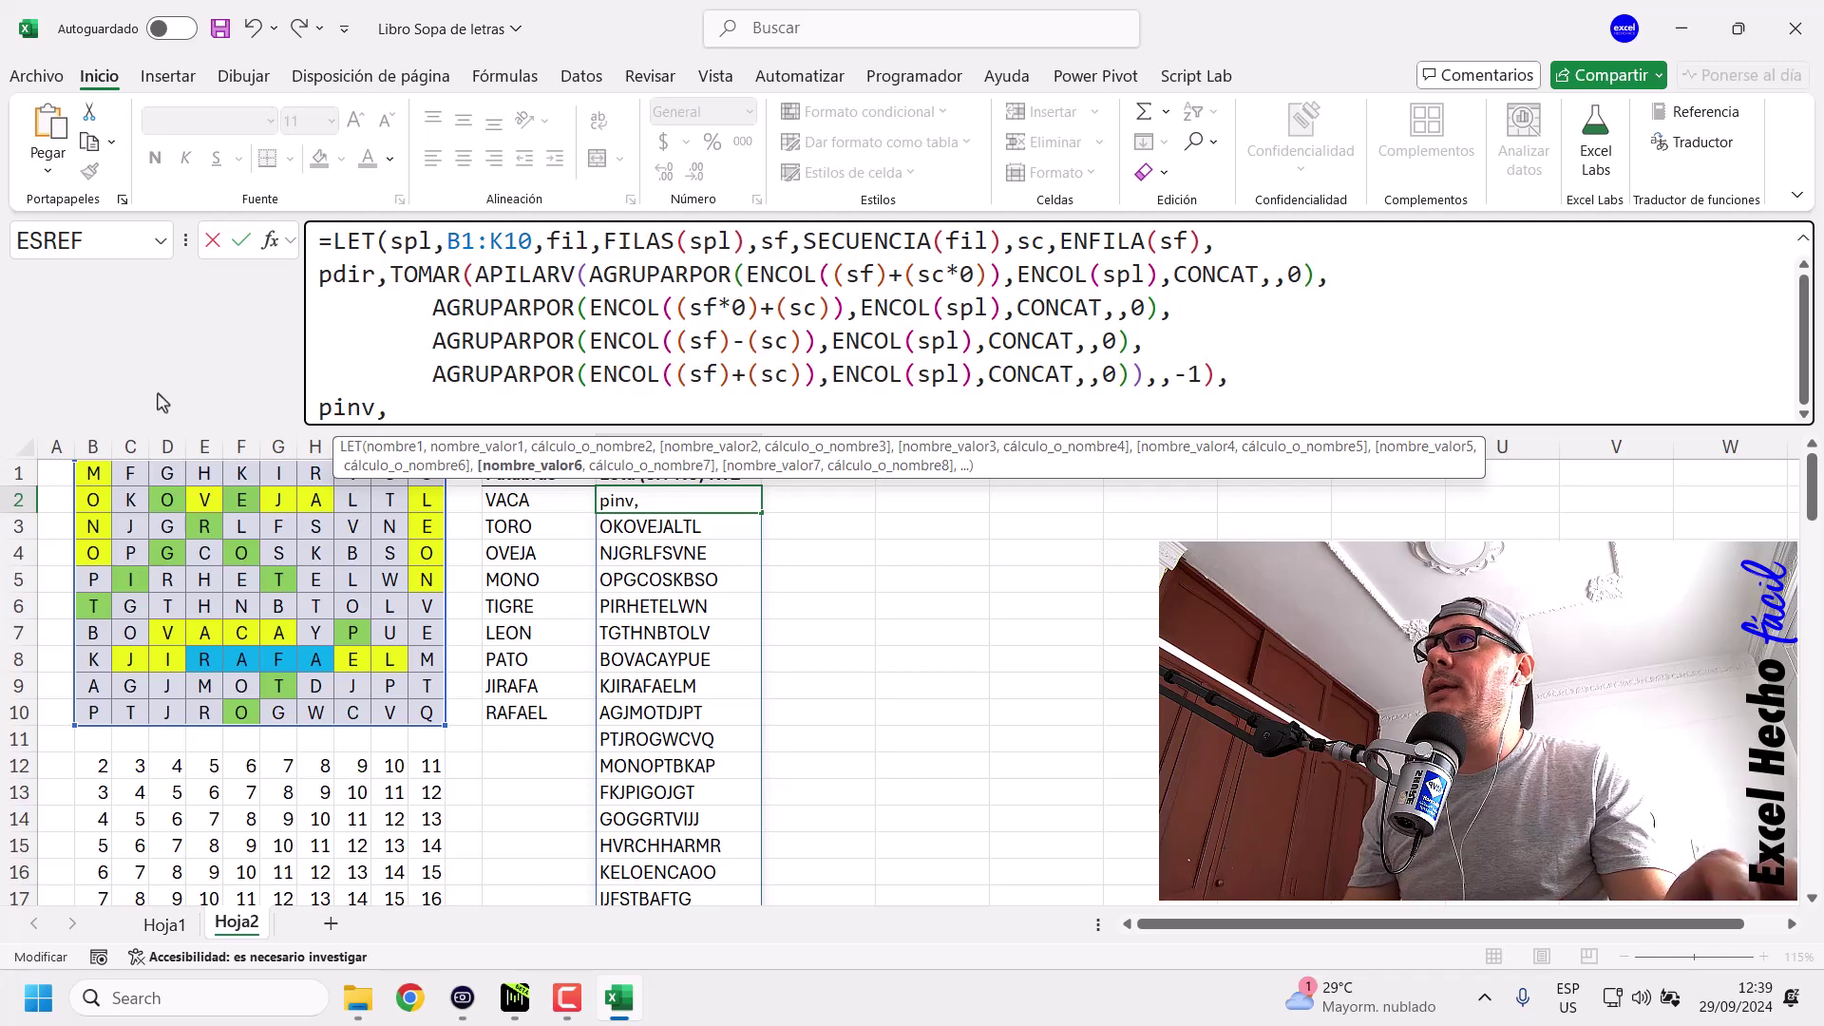
Define pinv with BYROW over pdir, opening a LAMBDA with the row parameter f: BYROW(pdir,LAMBDA(f,.
{"action": "type", "text": "by"}
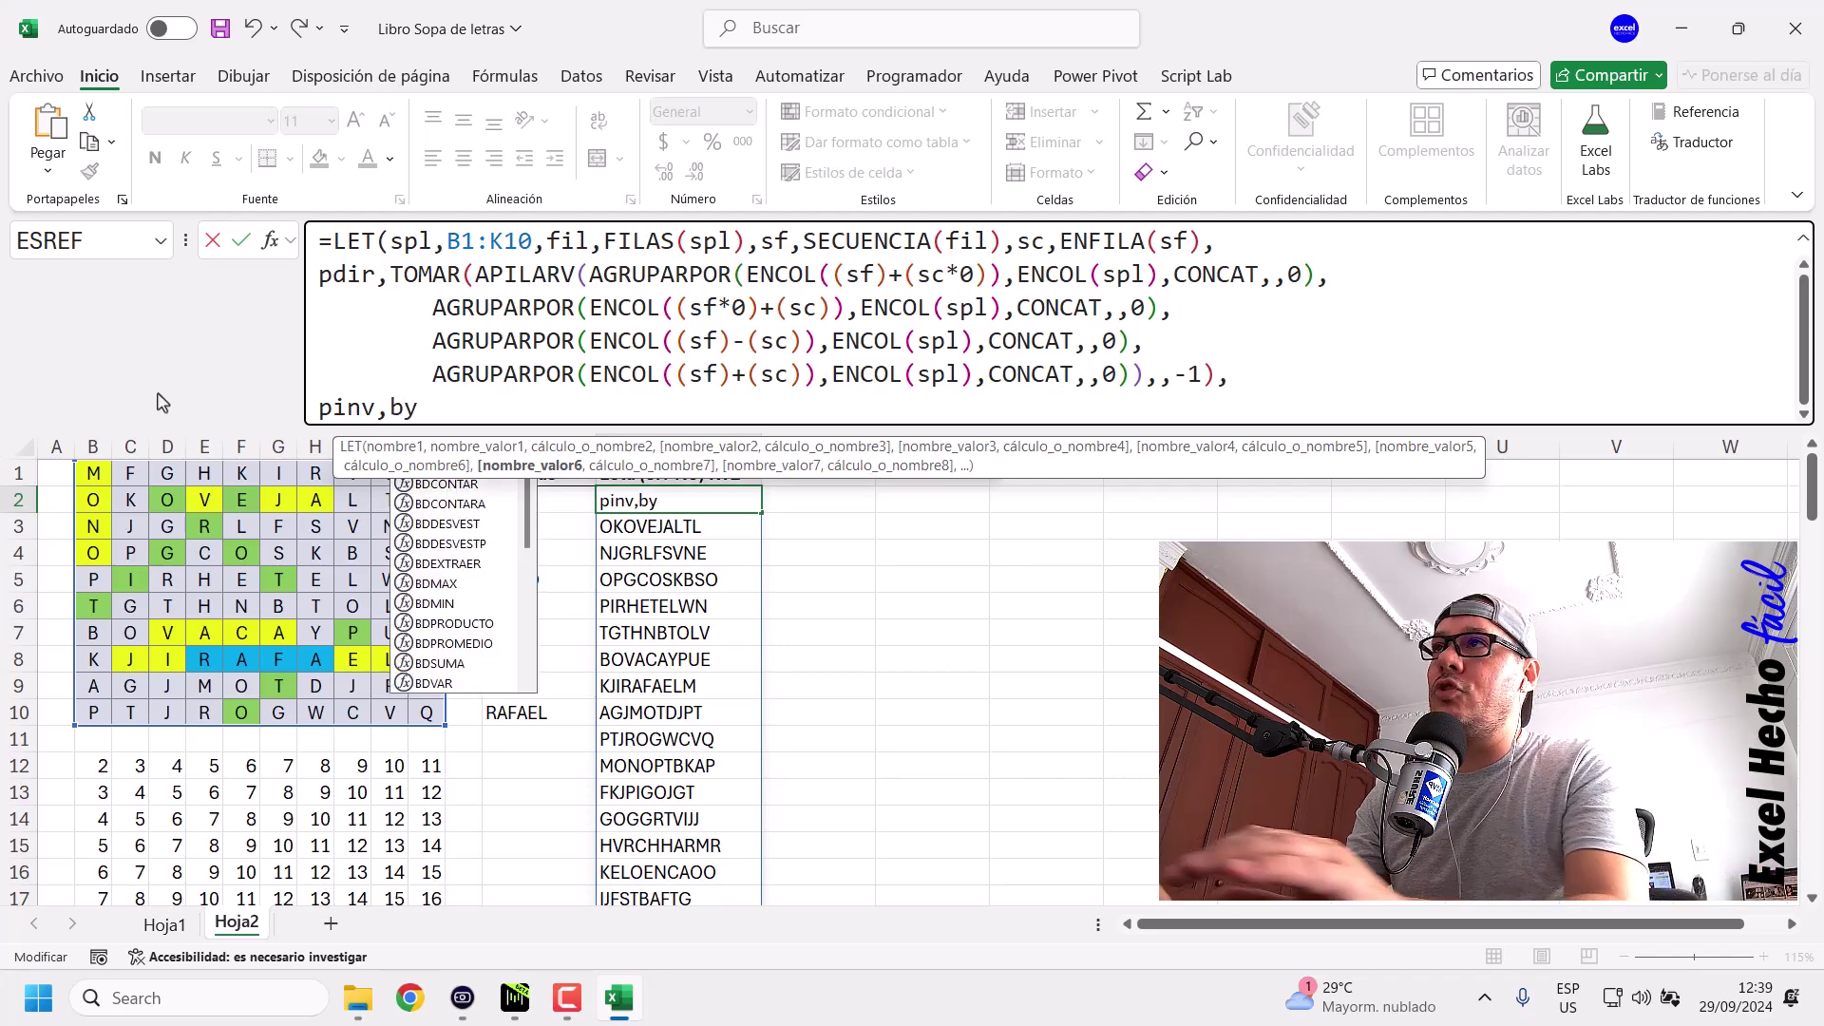
{"action": "key", "text": "Down"}
{"action": "key", "text": "Tab"}
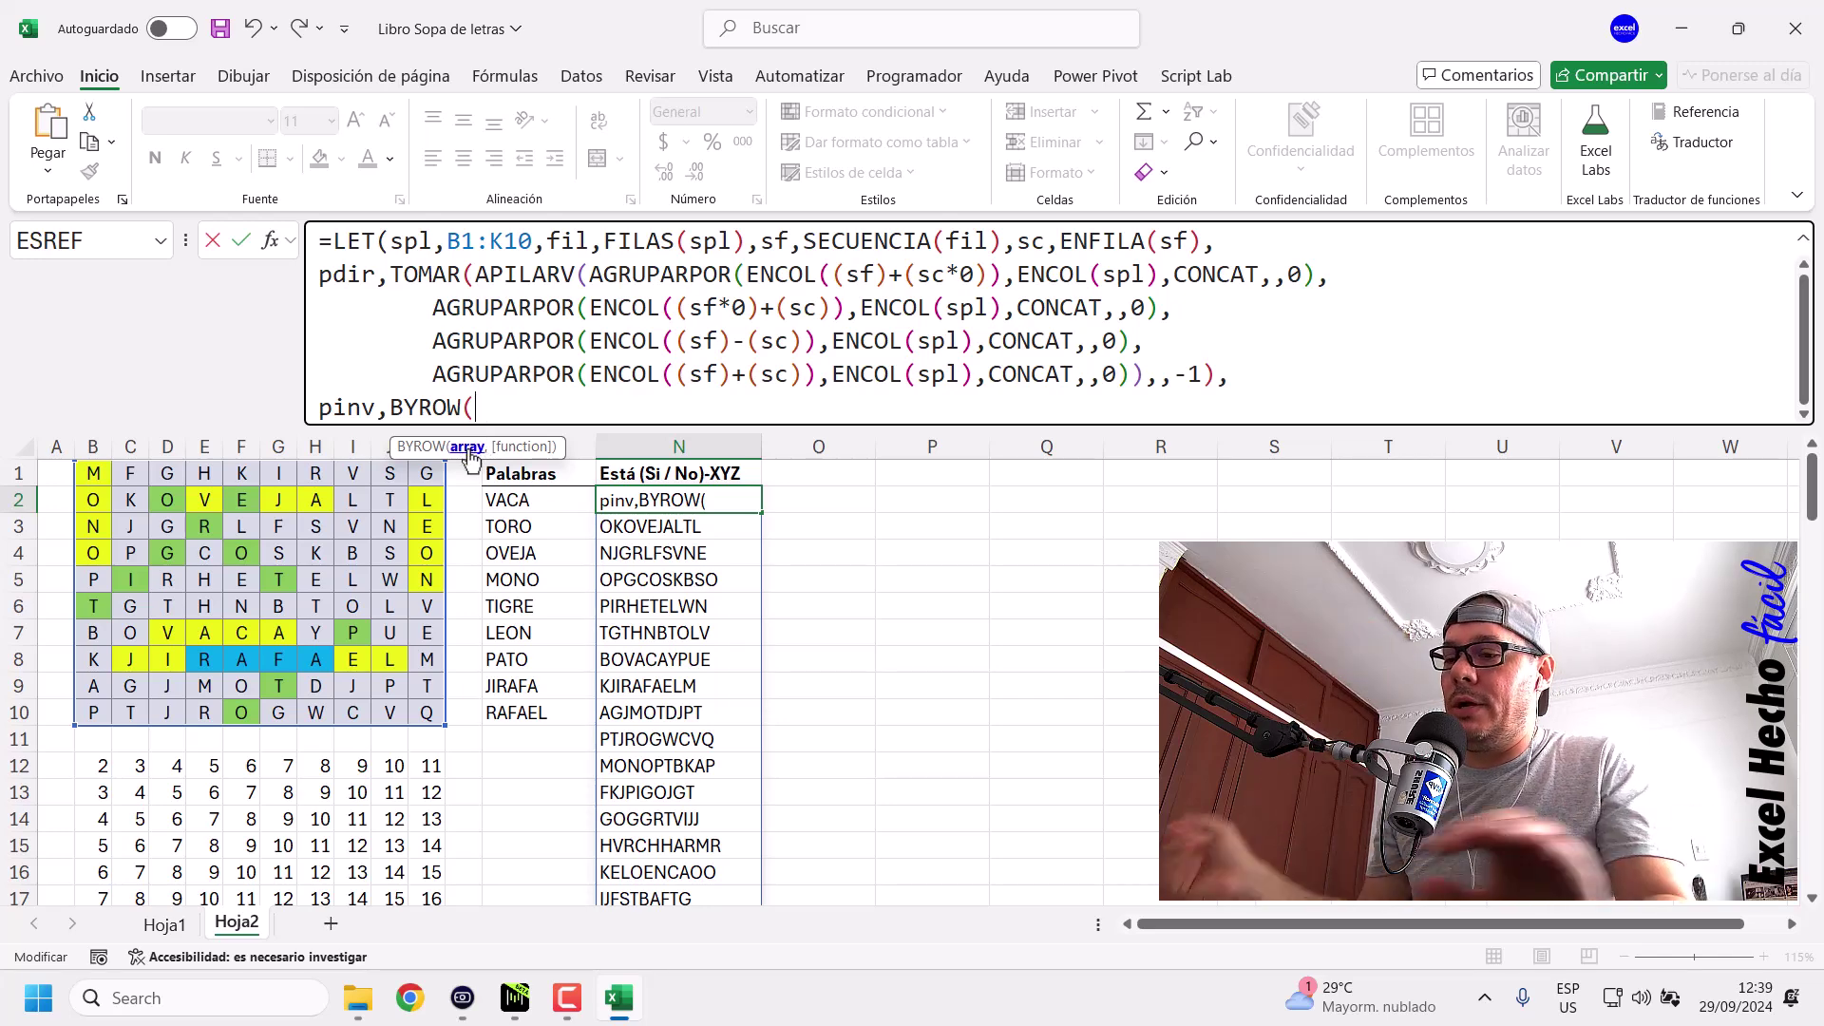
{"action": "type", "text": "pdir,"}
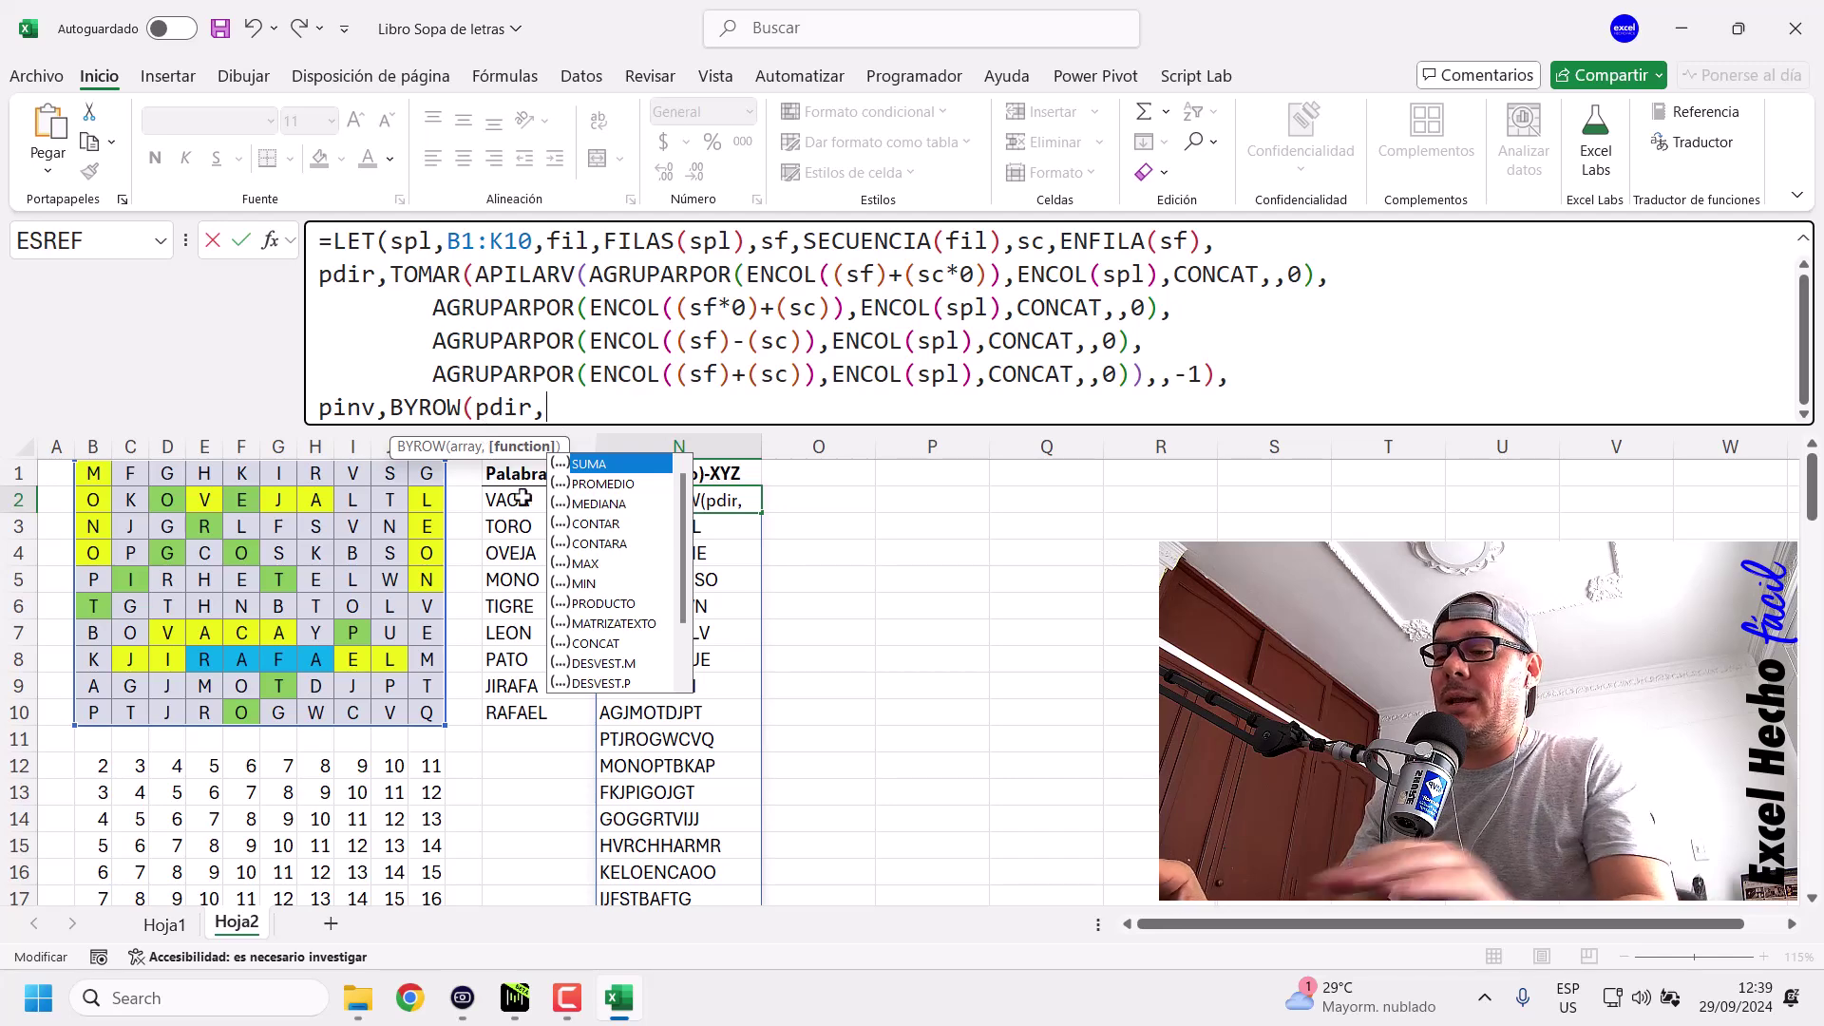
{"action": "type", "text": "lam"}
{"action": "key", "text": "Return"}
{"action": "key", "text": "Return"}
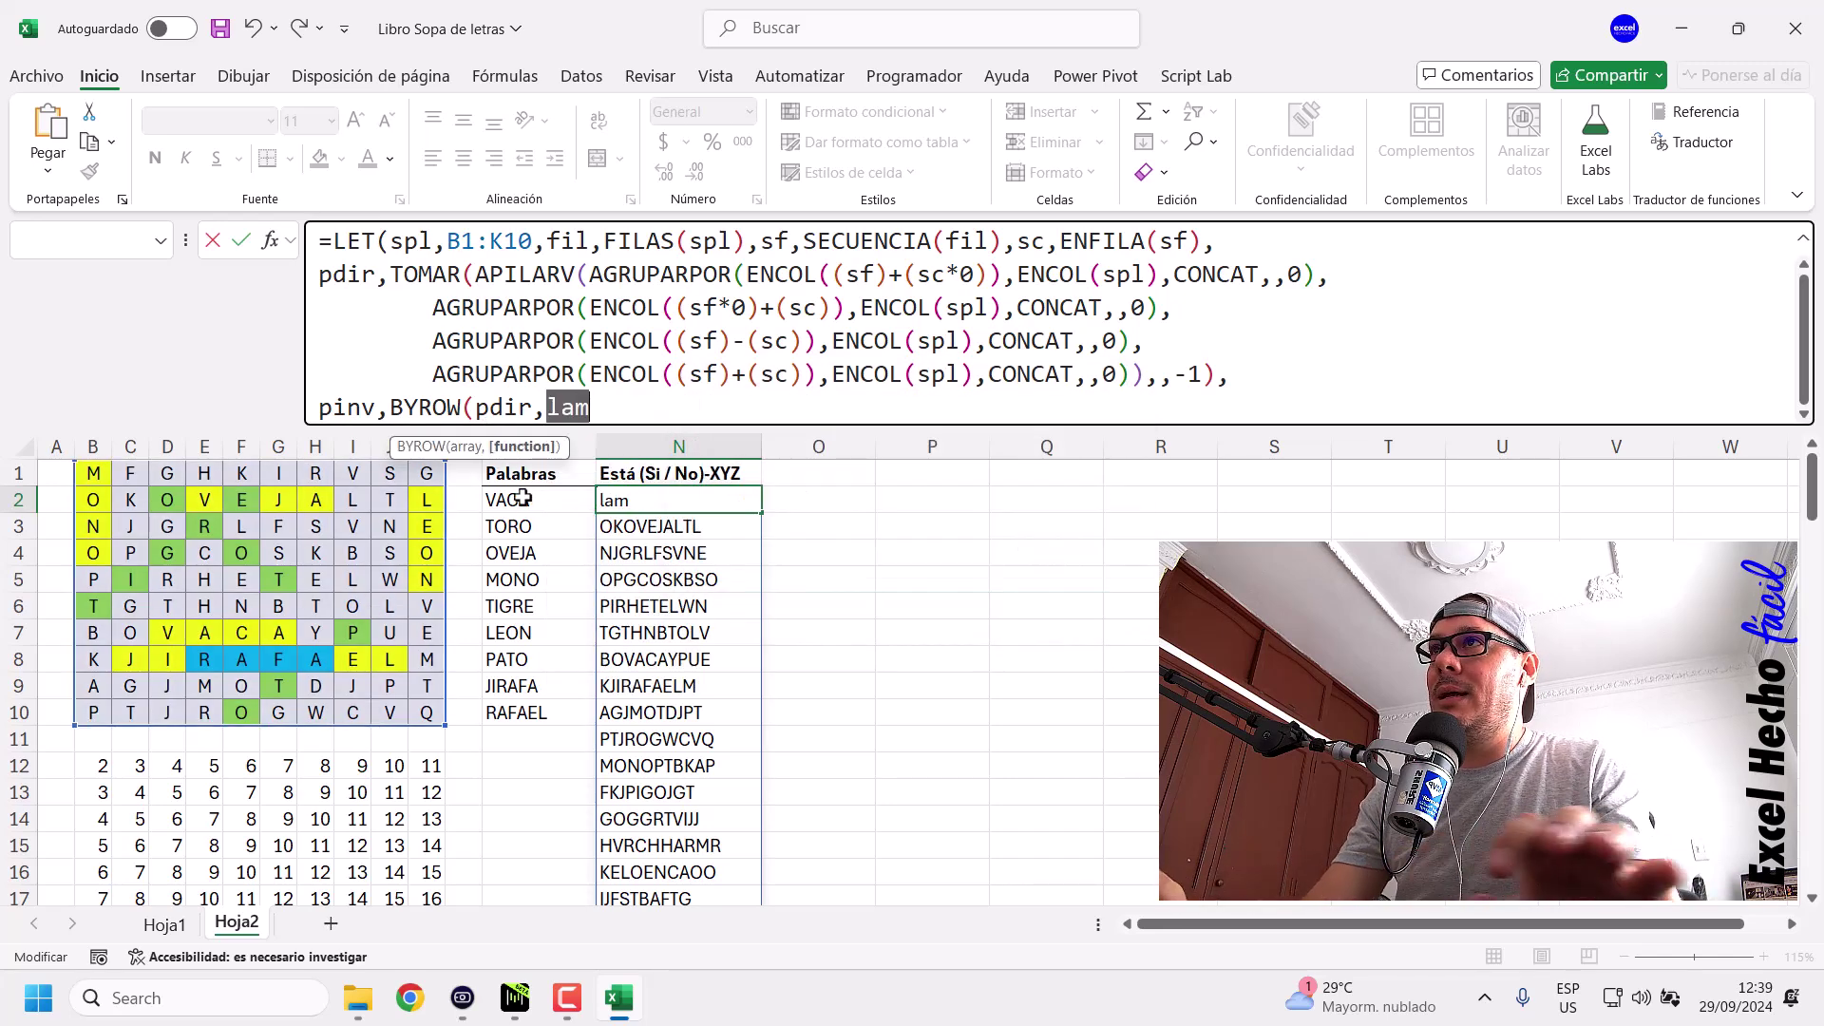
{"action": "type", "text": "la"}
{"action": "key", "text": "Tab"}
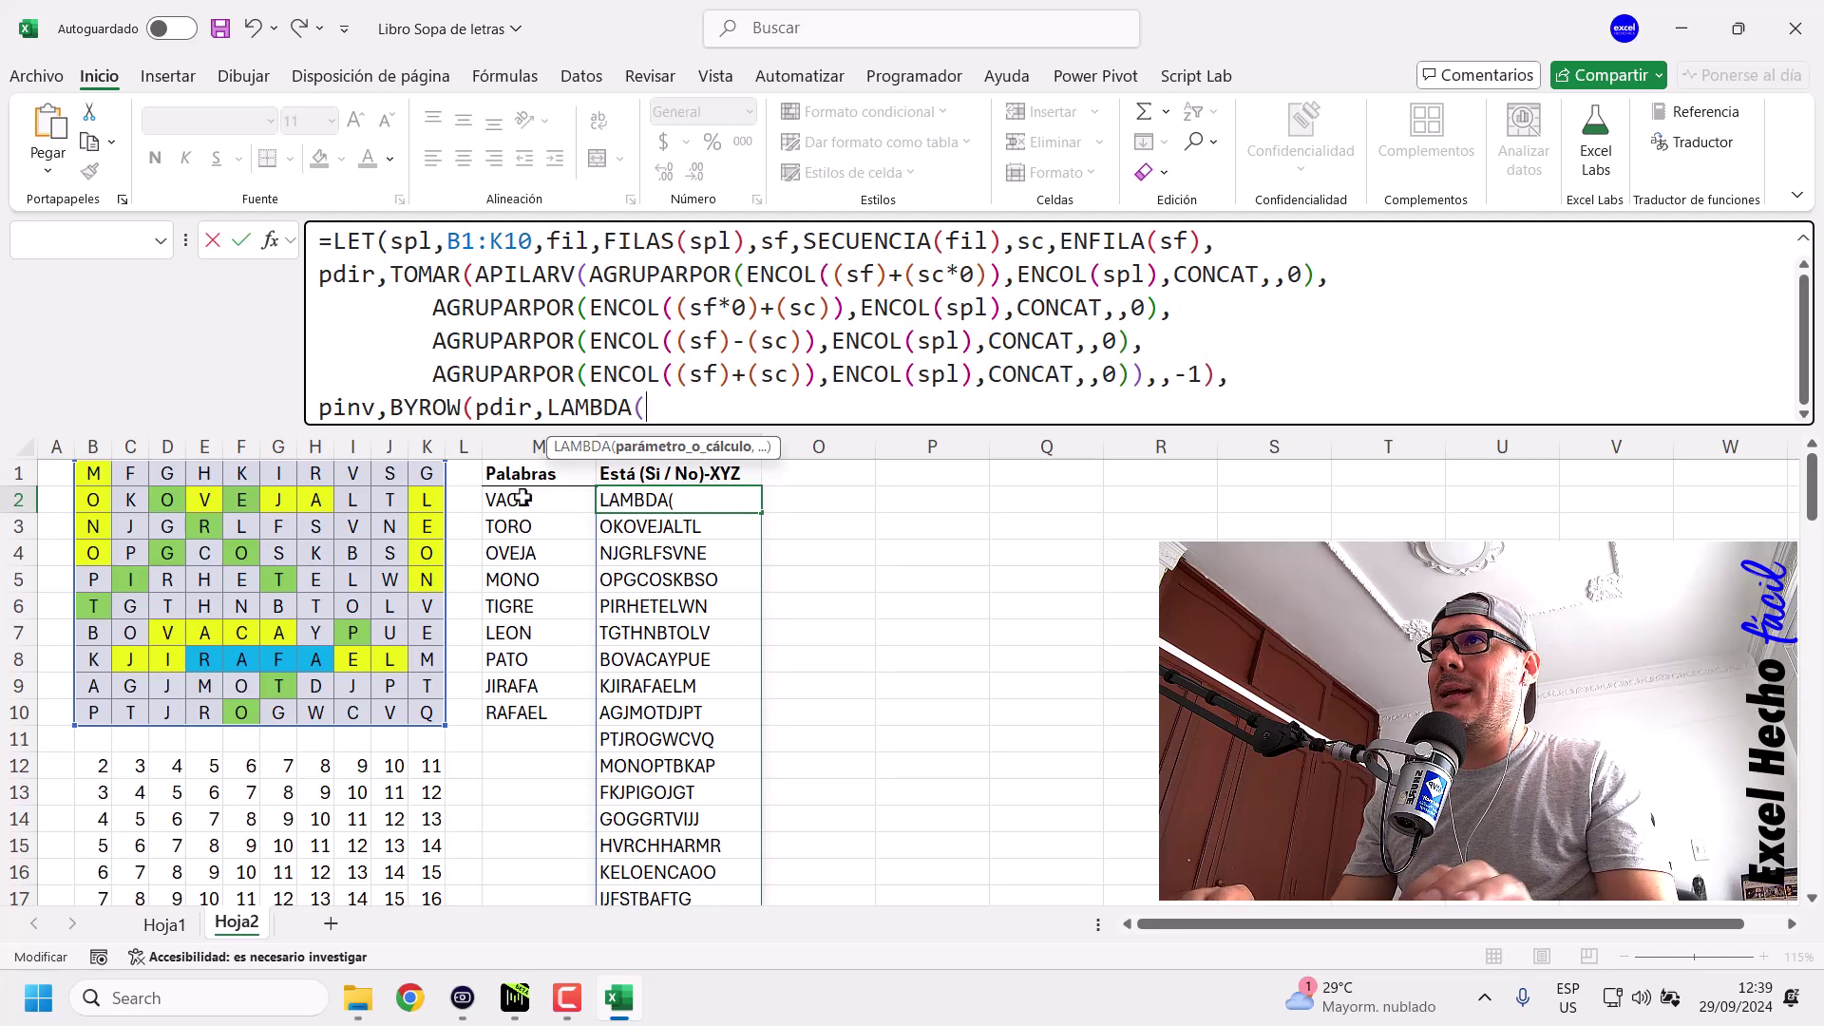
{"action": "type", "text": "f,"}
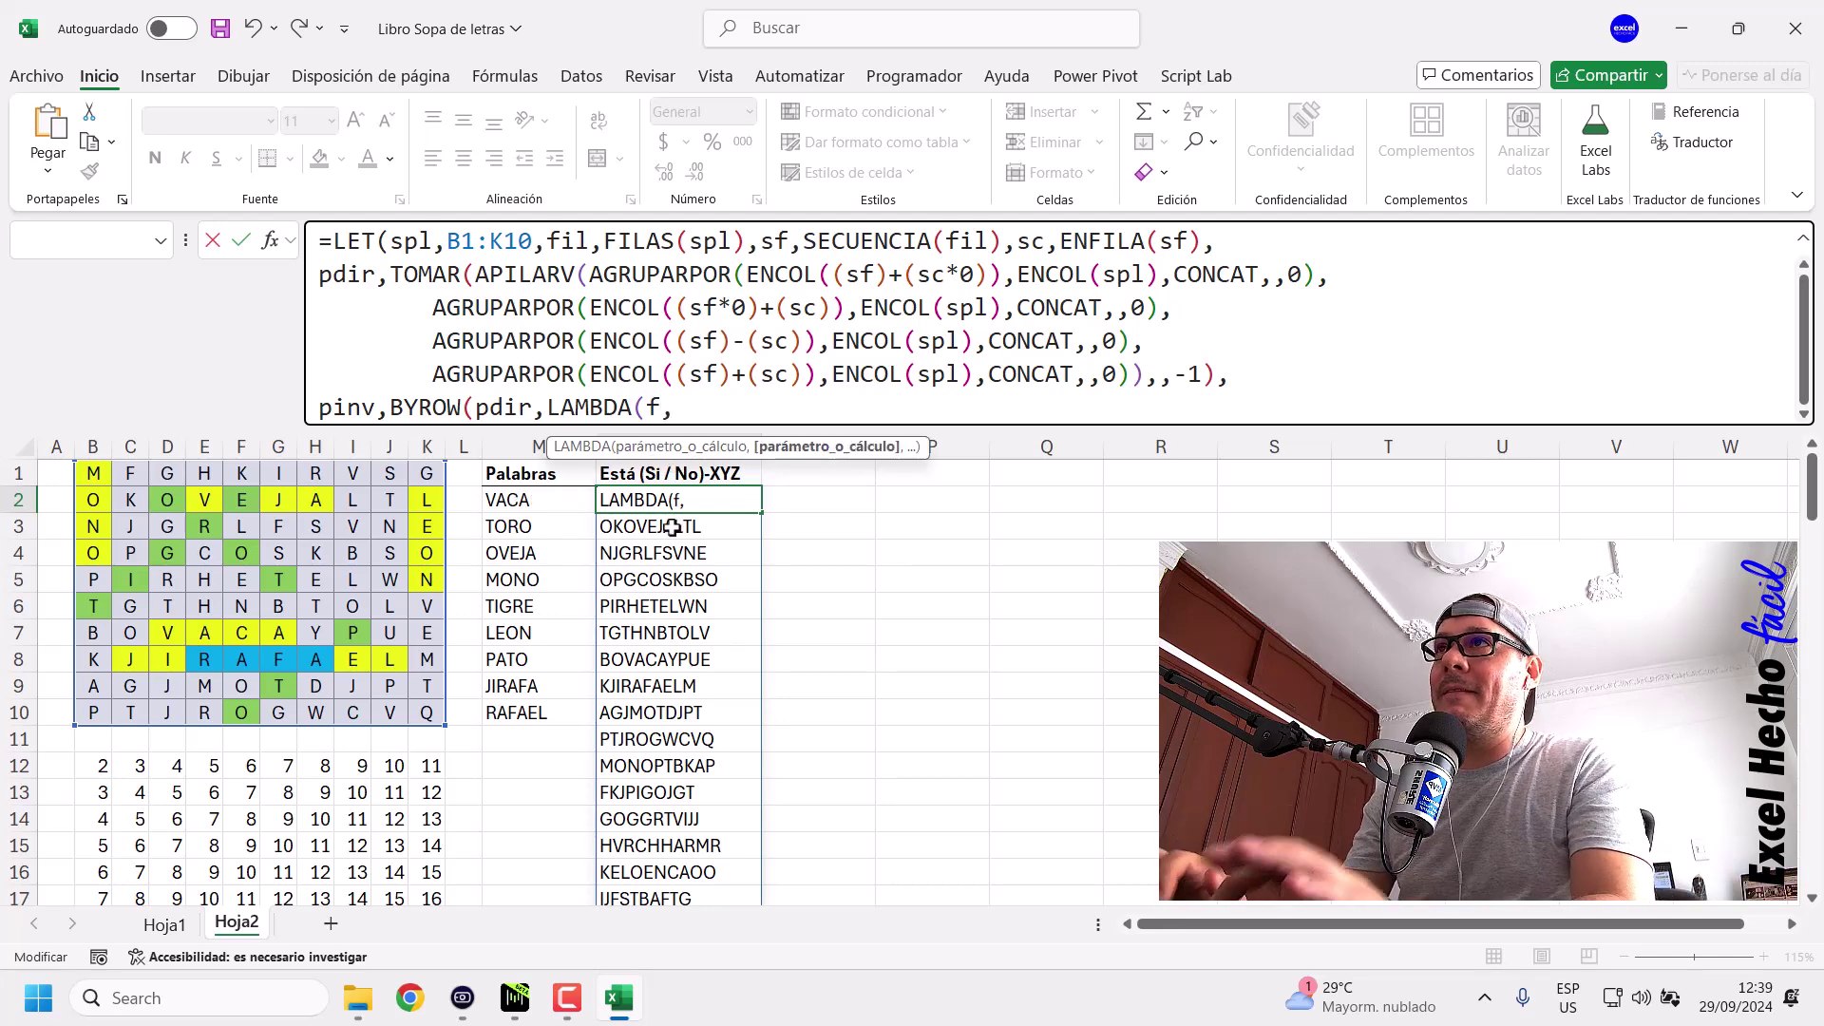
{"action": "left_click", "coordinate": [683, 406]}
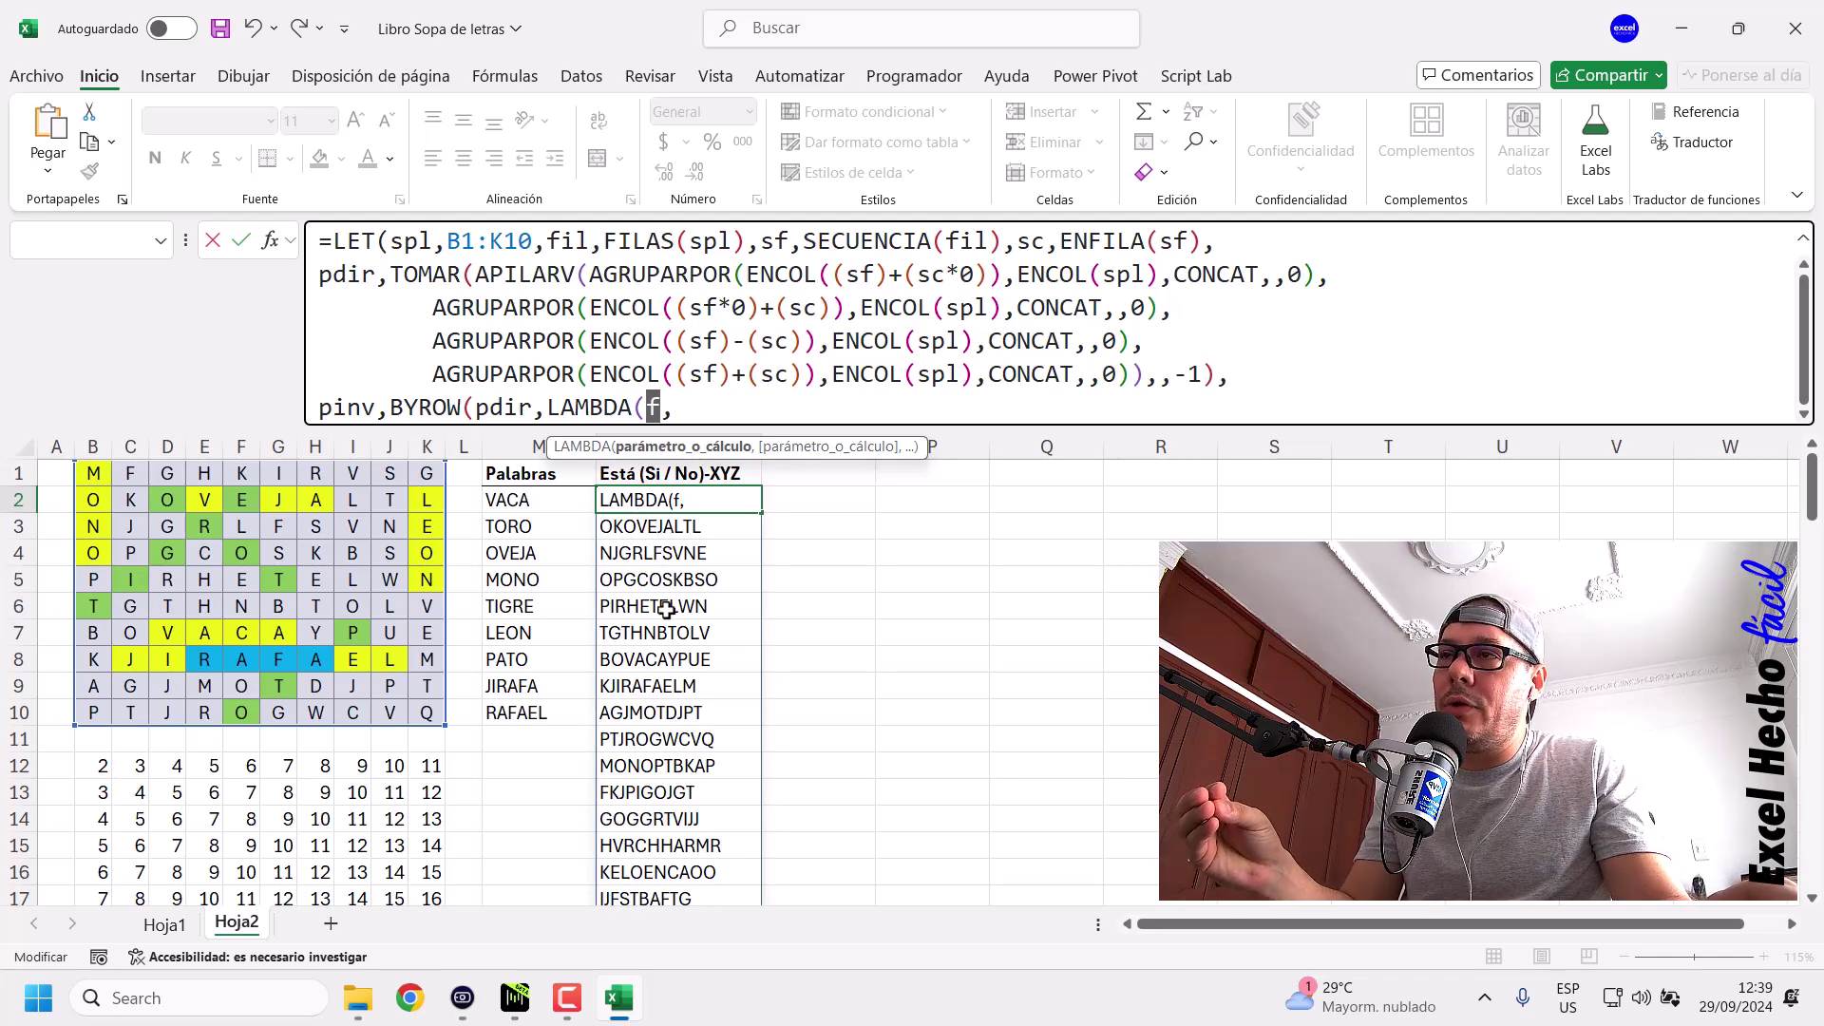
{"action": "left_click", "coordinate": [669, 410]}
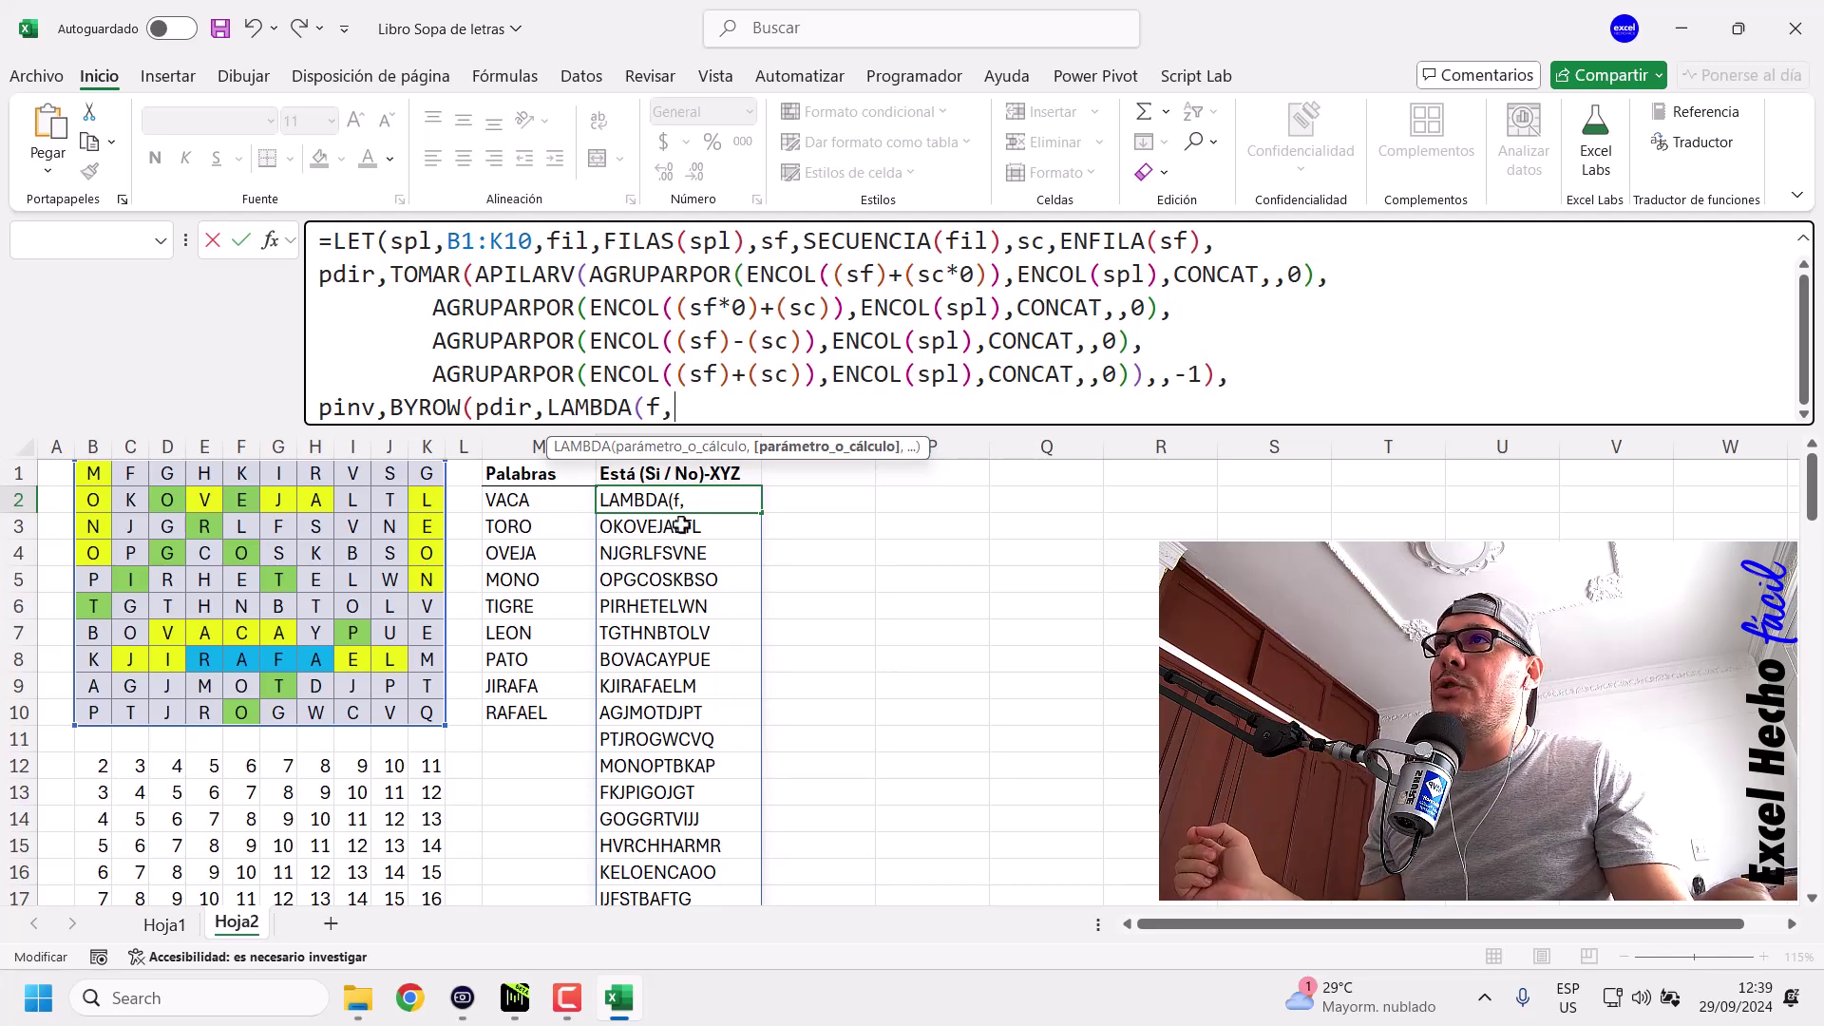
Begin the LAMBDA calculation with CONCAT around an EXTRAE that takes f as its text: CONCAT(EXTRAE(f,.
{"action": "type", "text": "conca"}
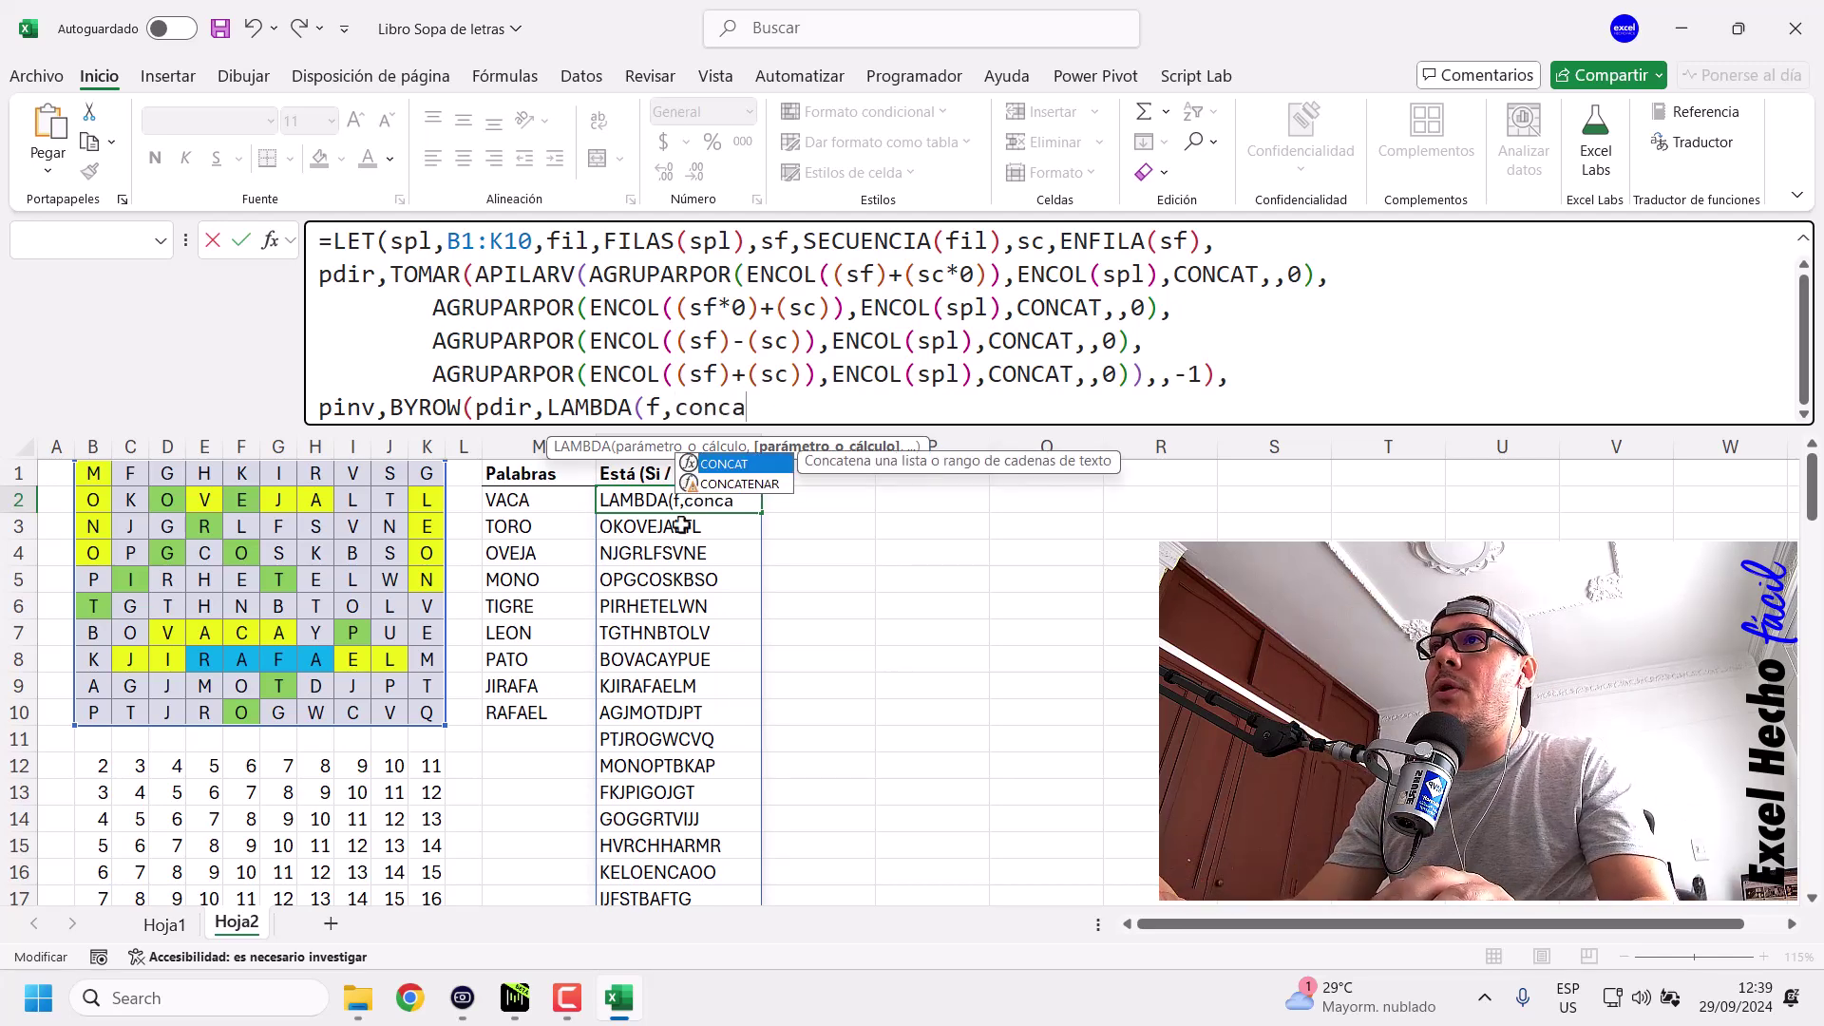
{"action": "key", "text": "Tab"}
{"action": "type", "text": "extr"}
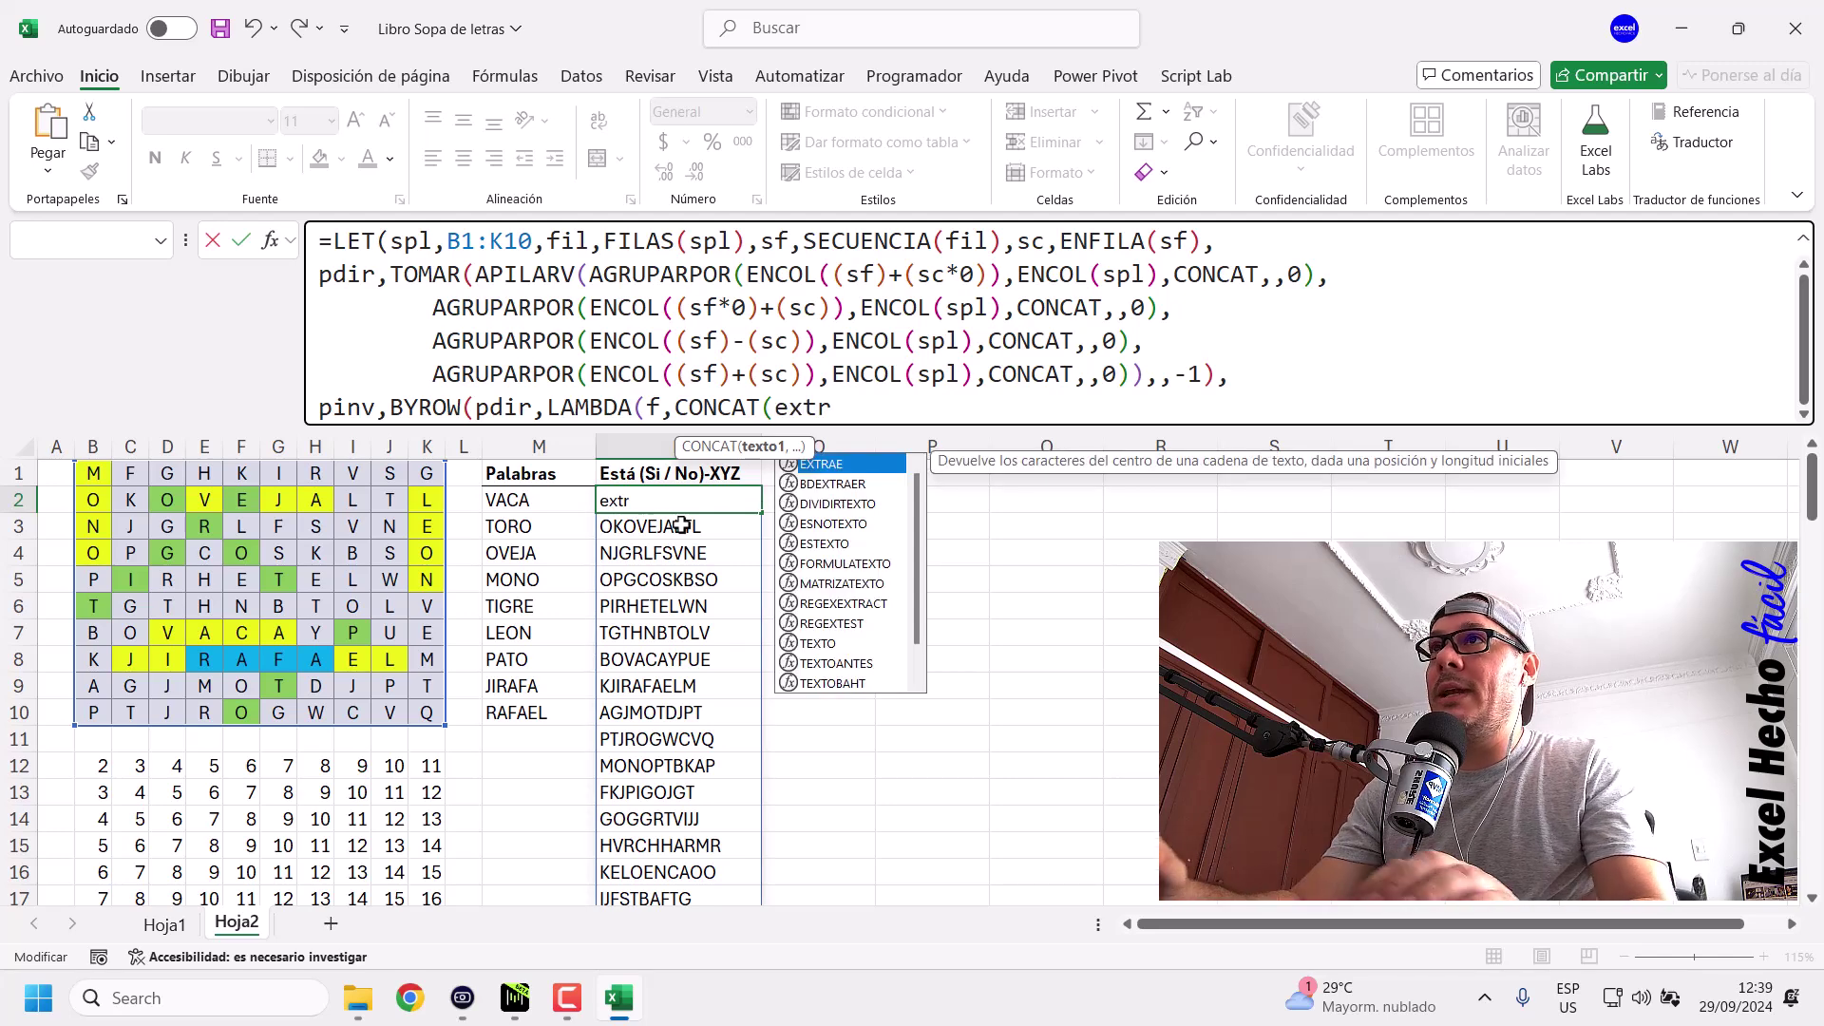
{"action": "key", "text": "Tab"}
{"action": "type", "text": "f,"}
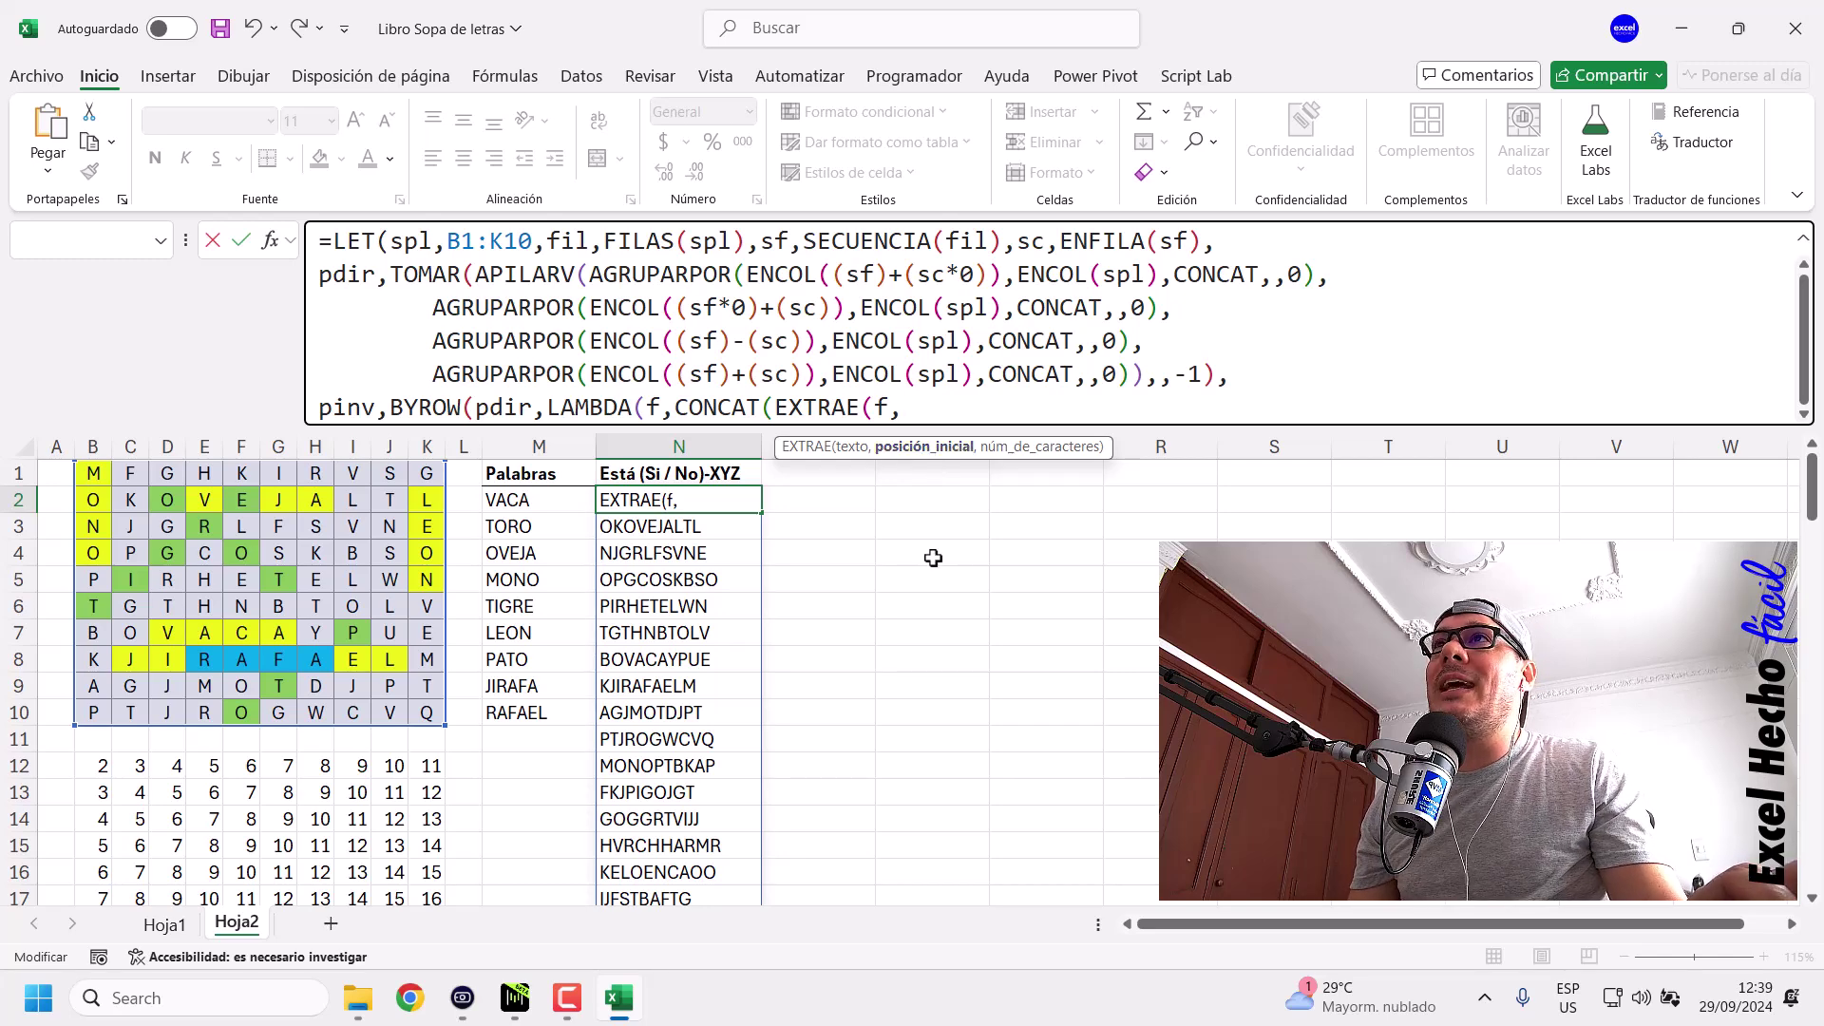
Set the starting position of EXTRAE to fil-sc+1 so the characters are read in reverse order.
{"action": "double_click", "coordinate": [1038, 243]}
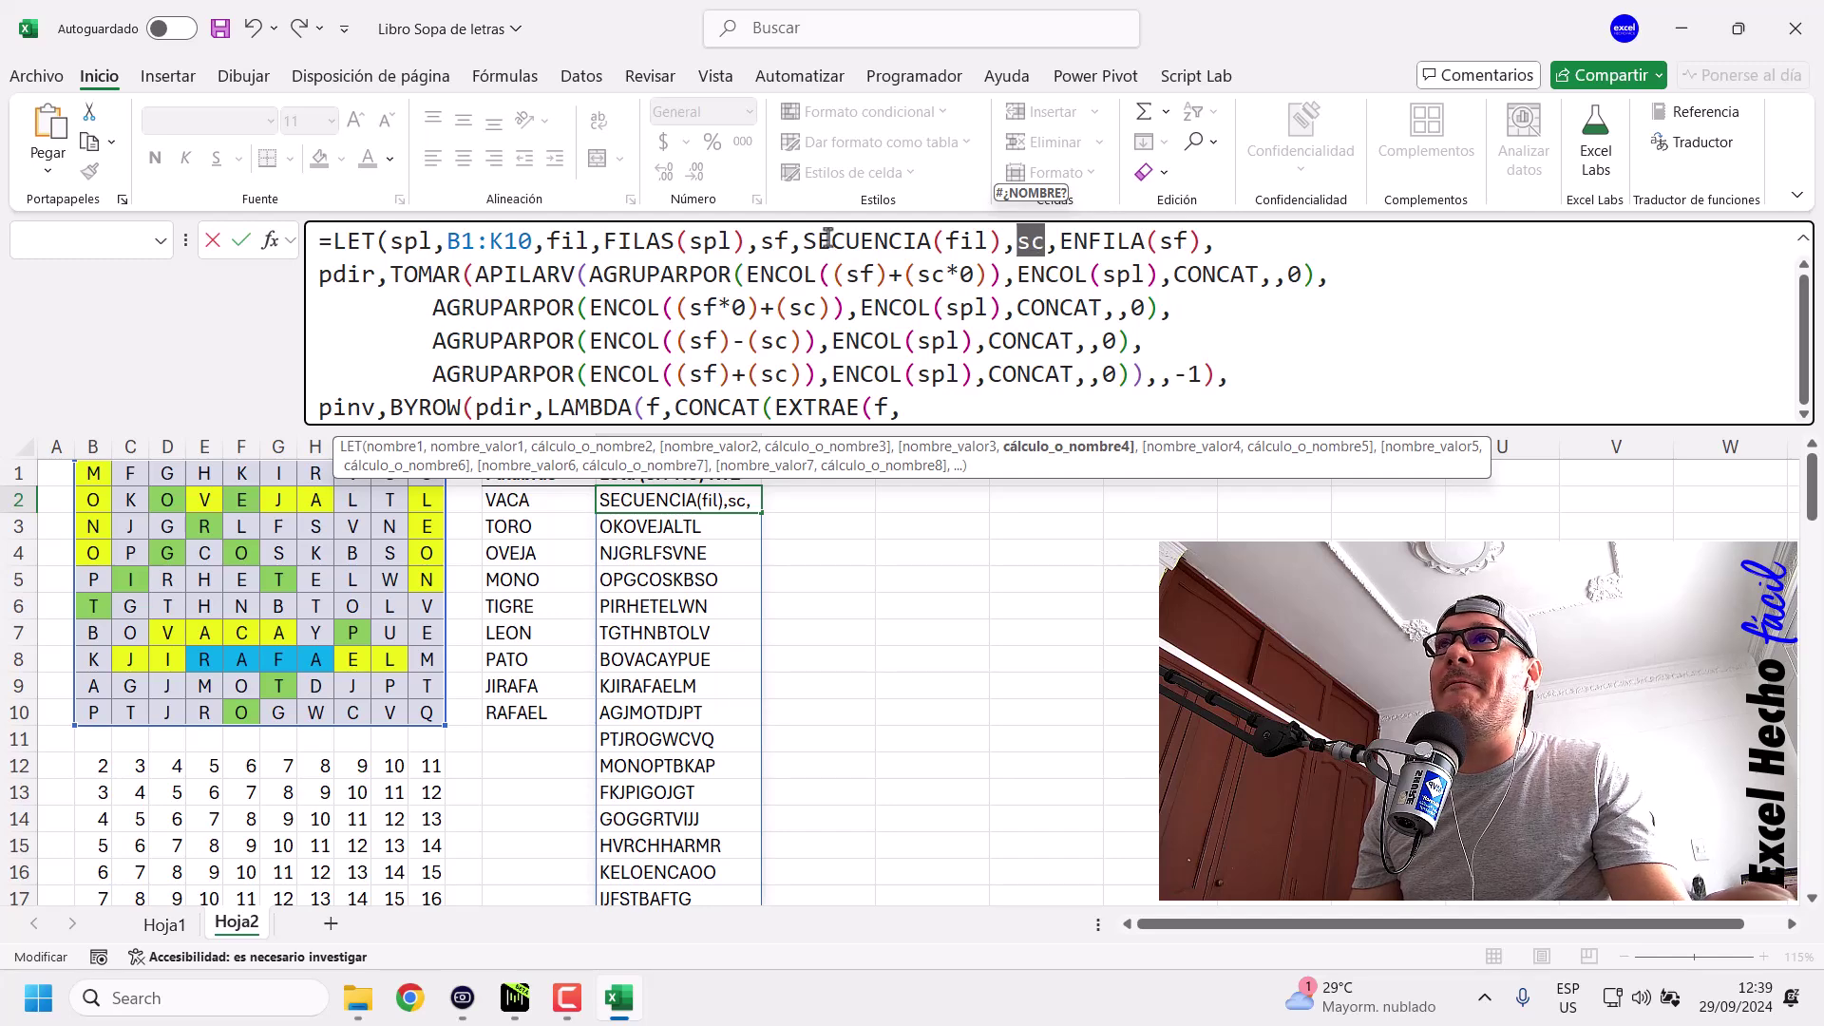
{"action": "left_click", "coordinate": [949, 418]}
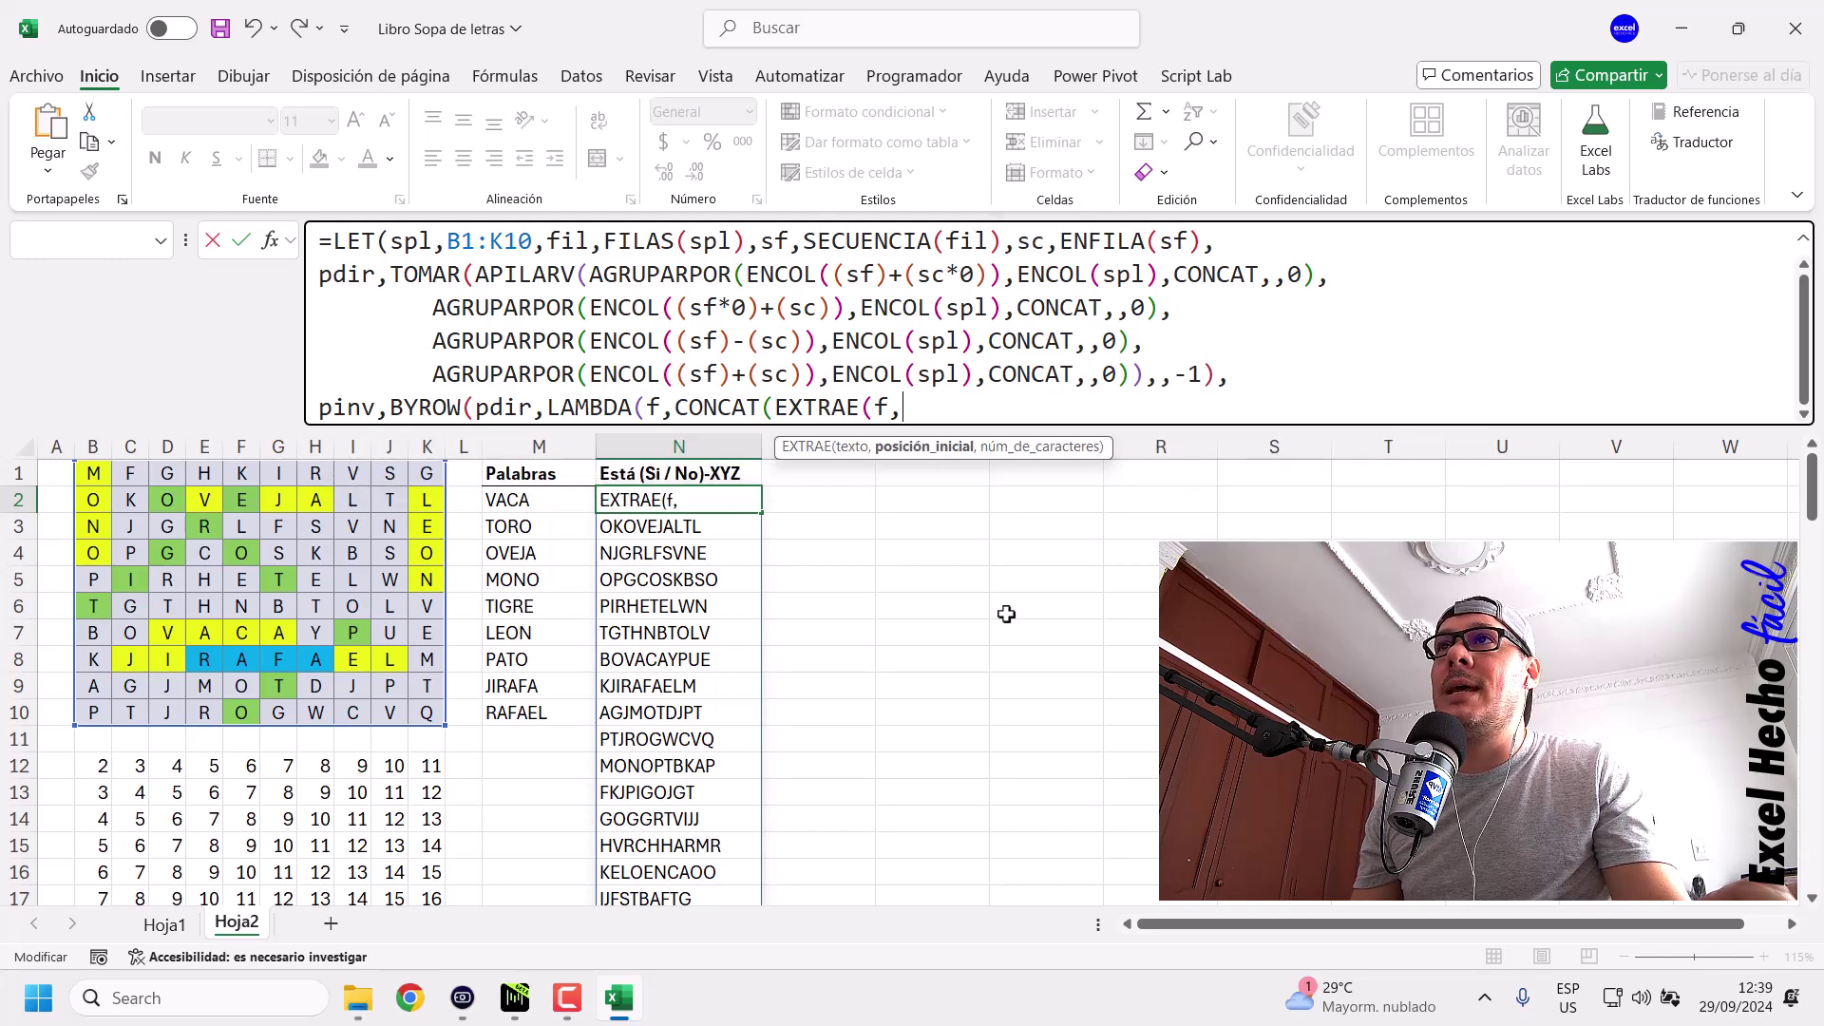
{"action": "type", "text": "sc"}
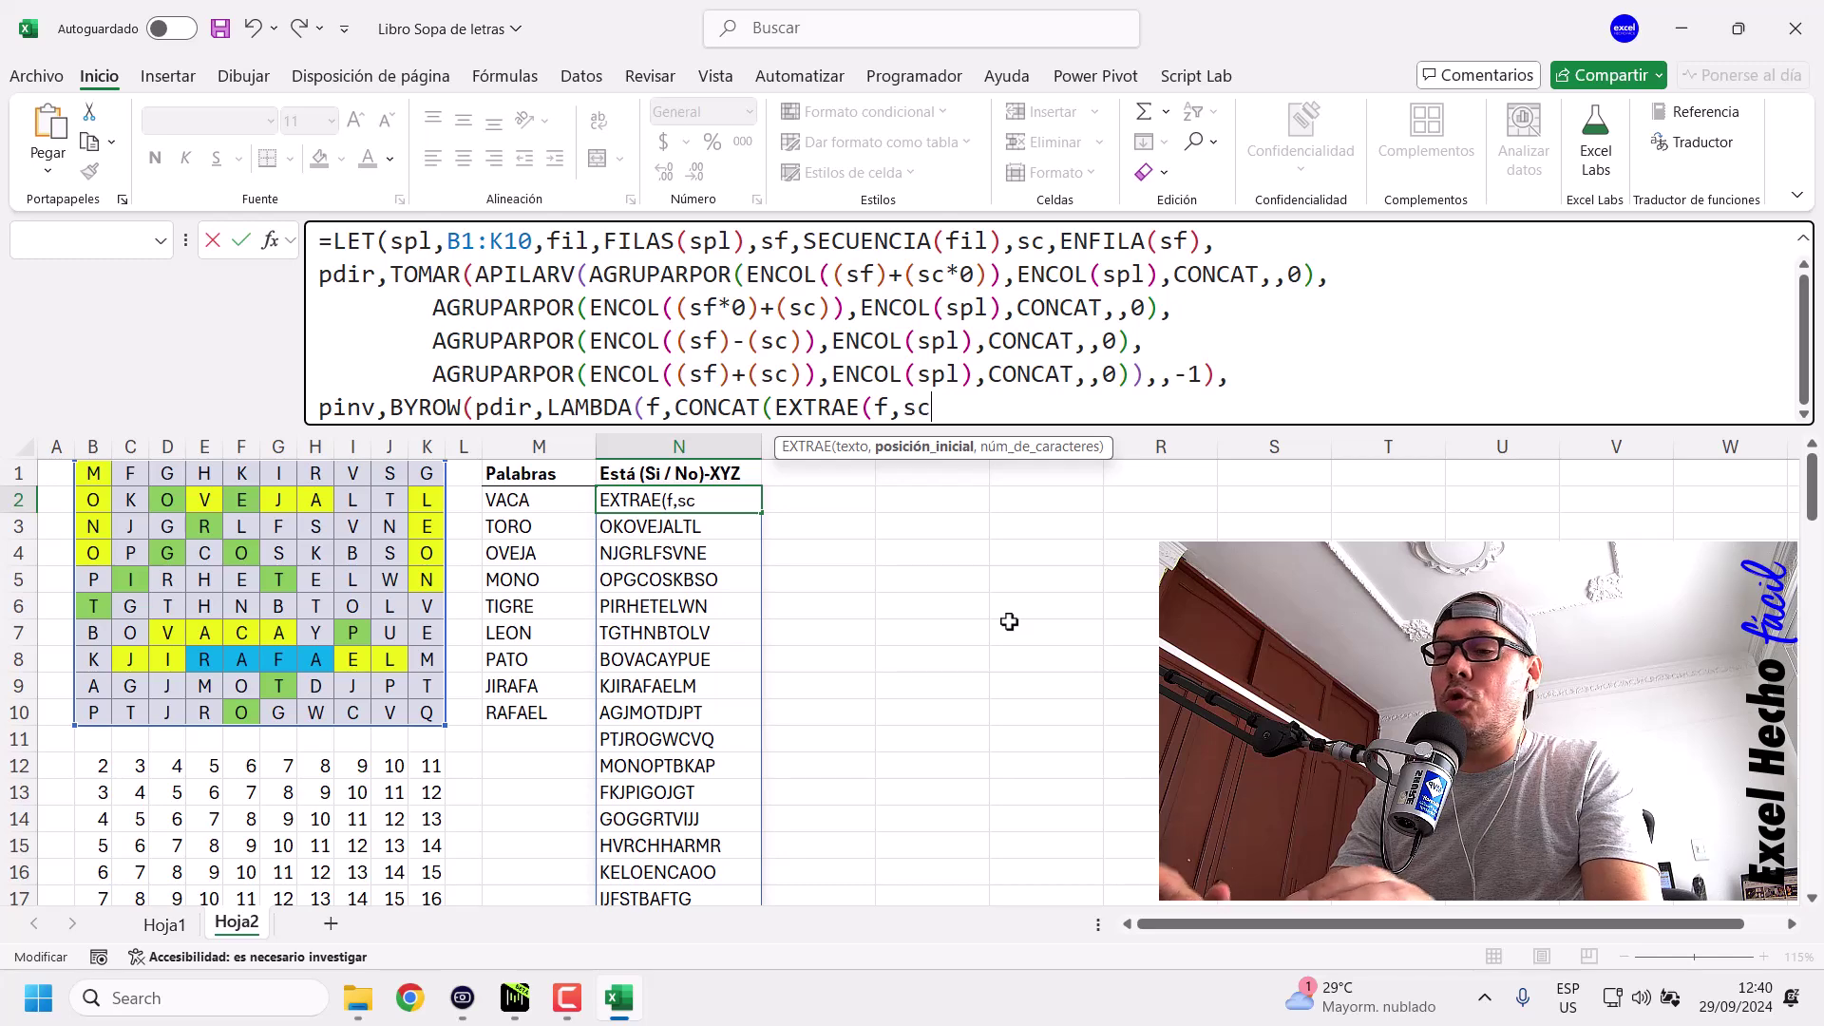
{"action": "left_click", "coordinate": [905, 408]}
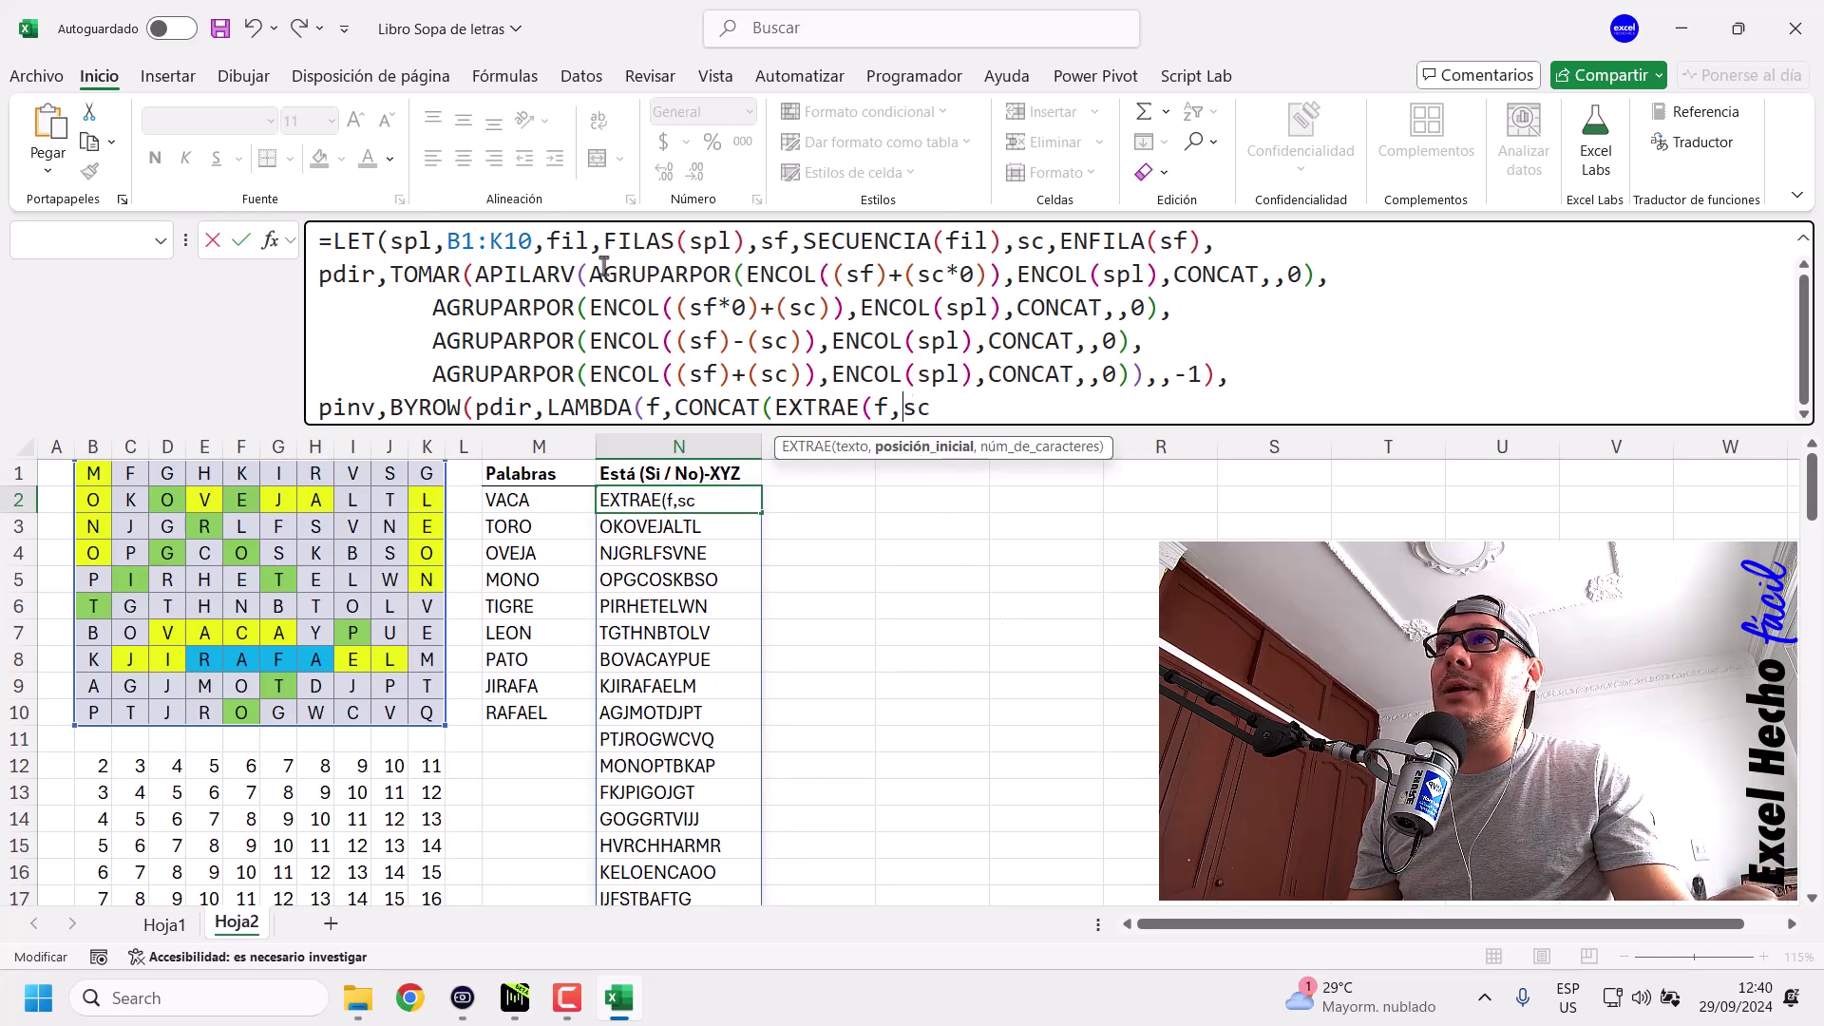
{"action": "left_click_drag", "start_coordinate": [589, 245], "coordinate": [546, 247]}
{"action": "left_click", "coordinate": [901, 409]}
{"action": "type", "text": "fil-sc+1"}
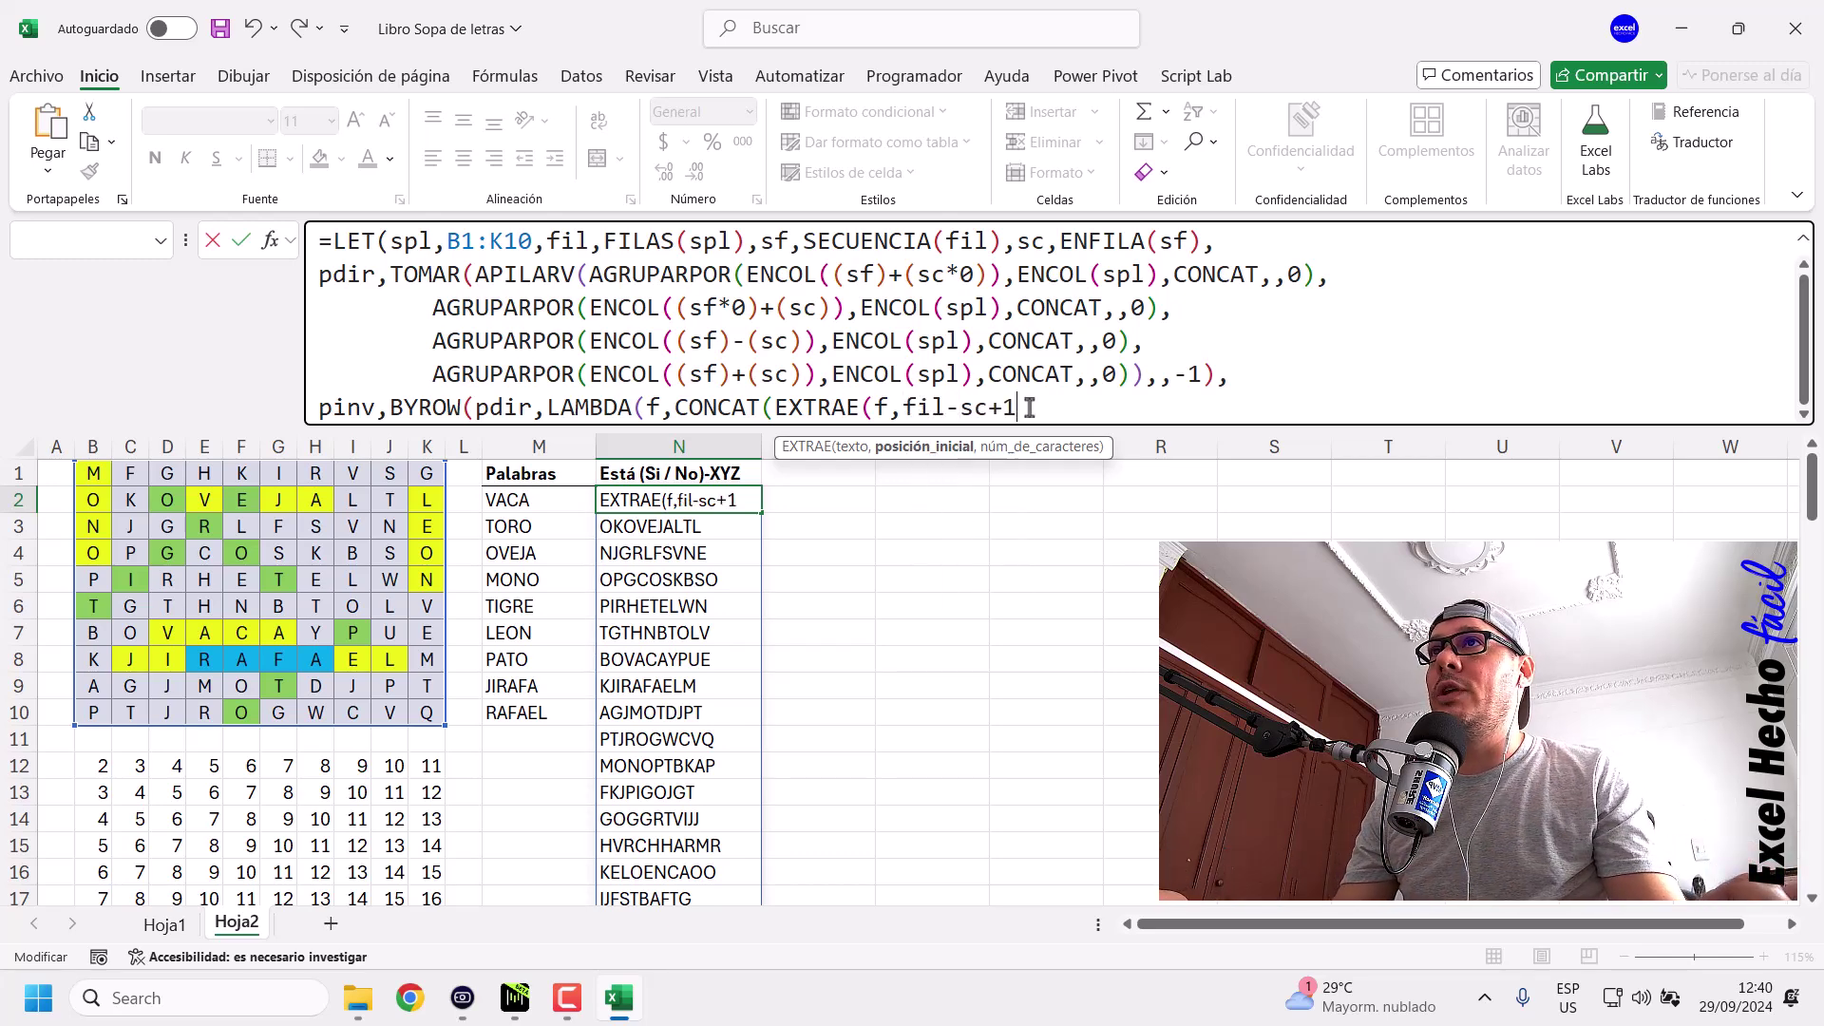
Give EXTRAE a length of 1 character, then close EXTRAE, CONCAT, LAMBDA and BYROW and end the pinv definition with a comma.
{"action": "left_click", "coordinate": [949, 448]}
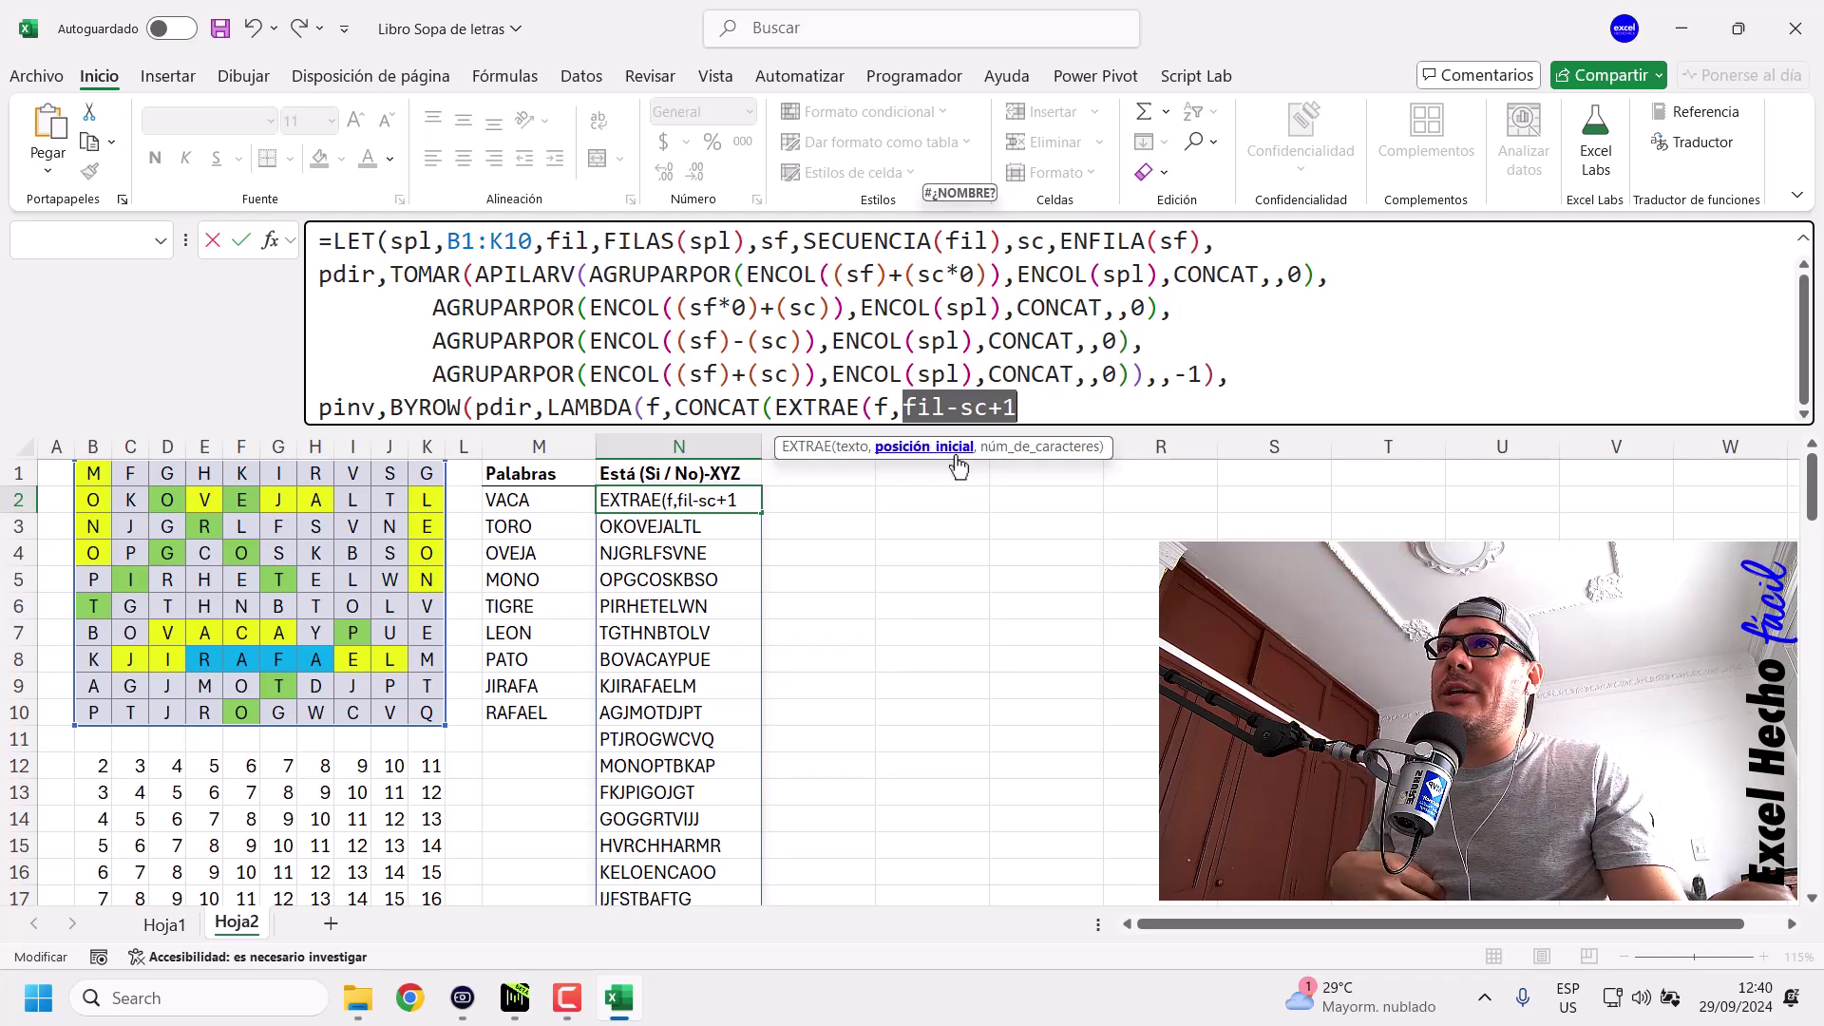
{"action": "double_click", "coordinate": [883, 408]}
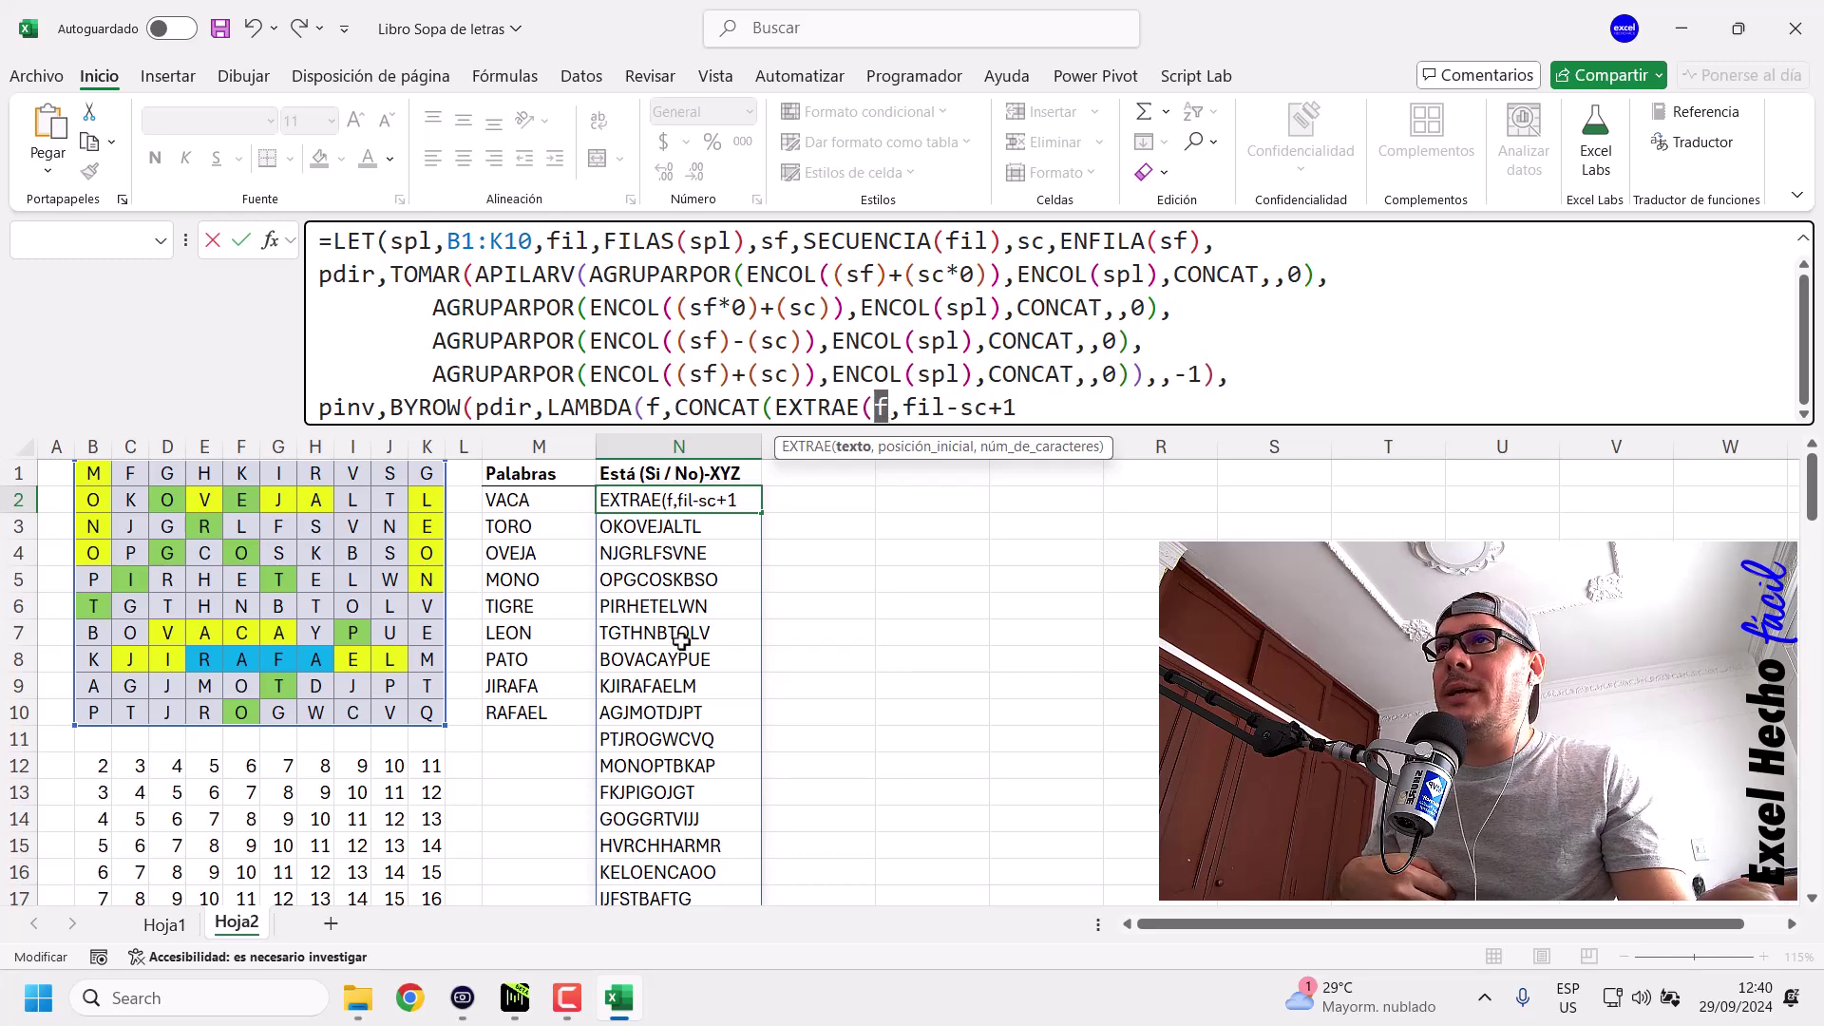
{"action": "left_click", "coordinate": [1050, 415]}
{"action": "type", "text": ",1)"}
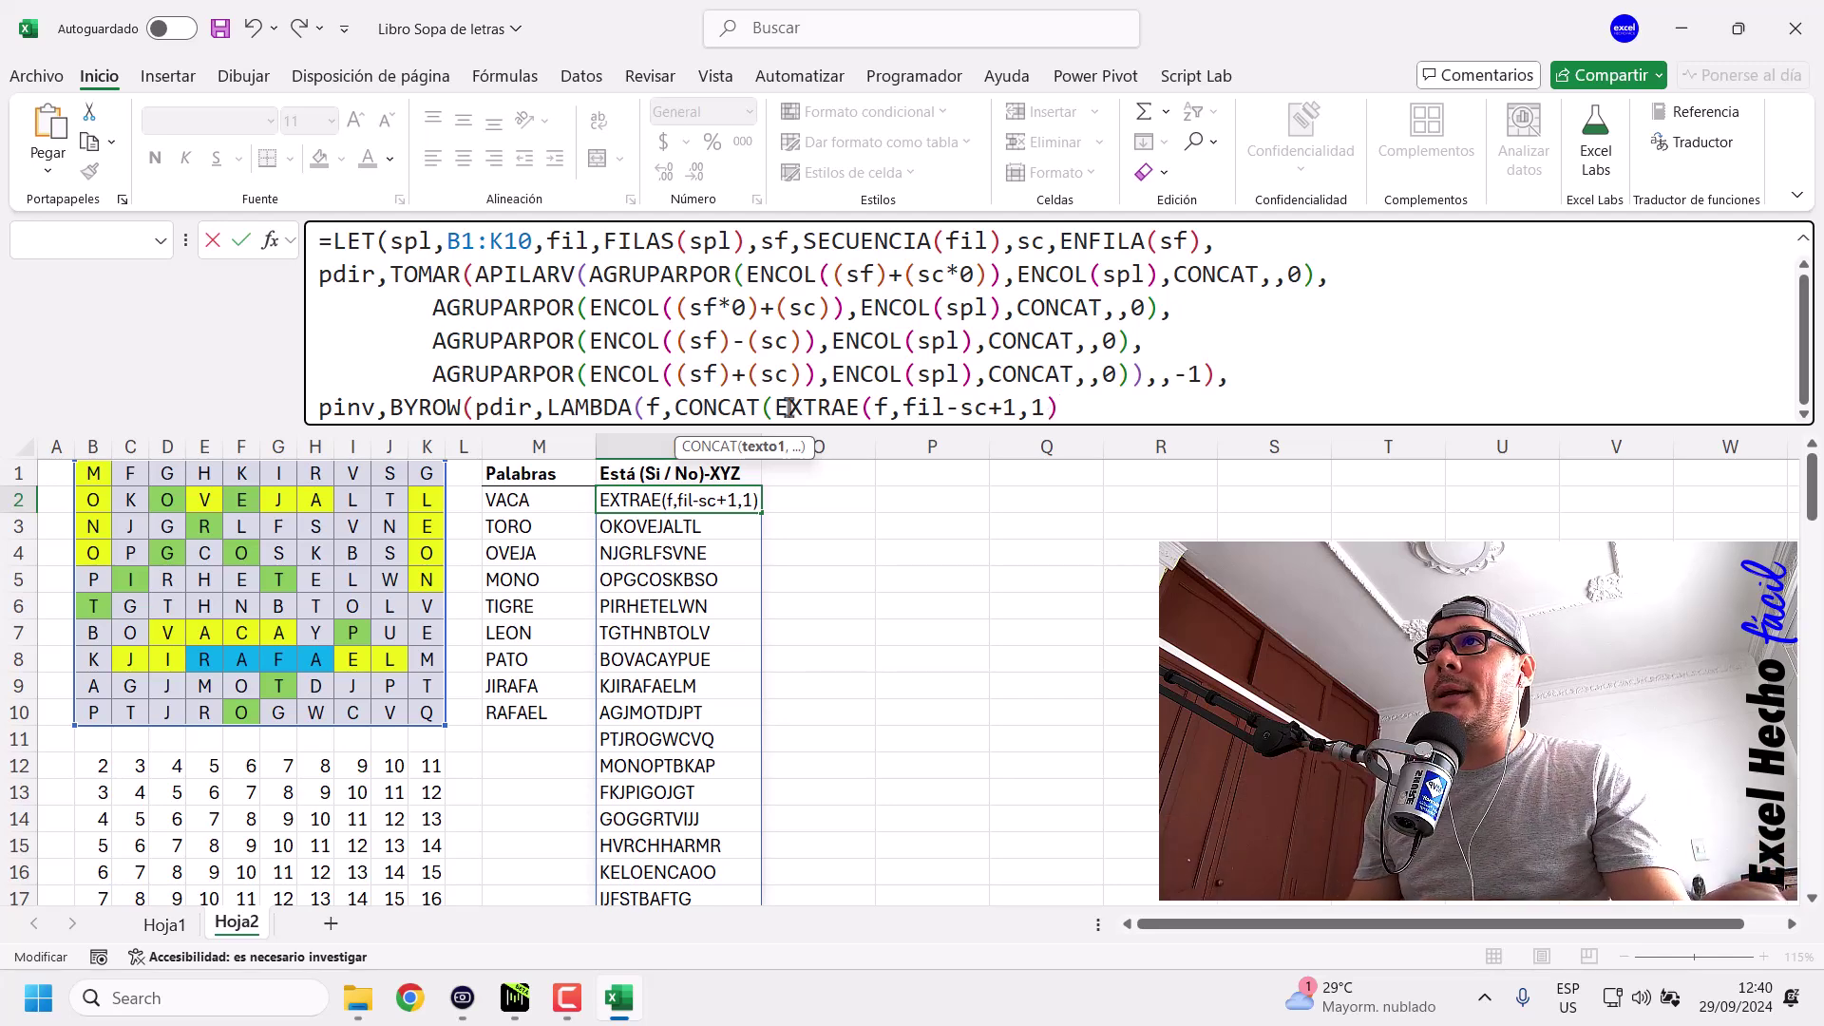
{"action": "left_click_drag", "start_coordinate": [775, 409], "coordinate": [1064, 407]}
{"action": "left_click", "coordinate": [1065, 408]}
{"action": "type", "text": ")"}
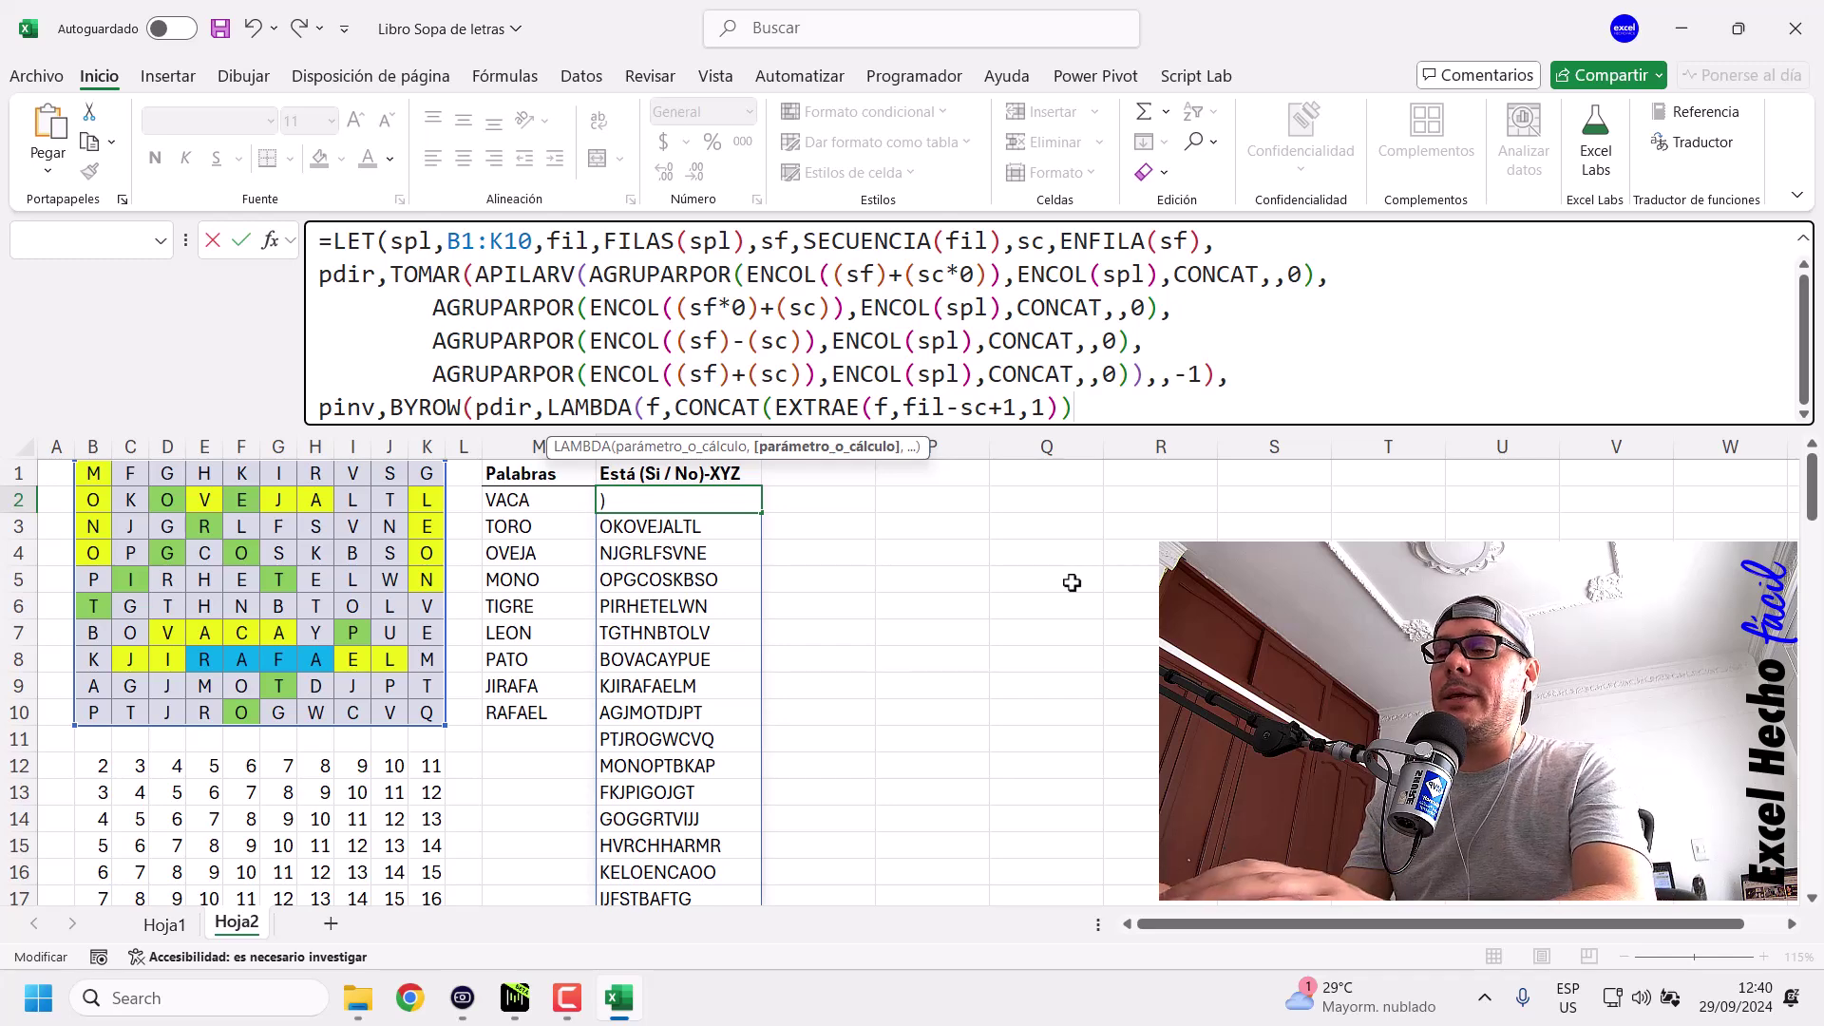
{"action": "type", "text": "))"}
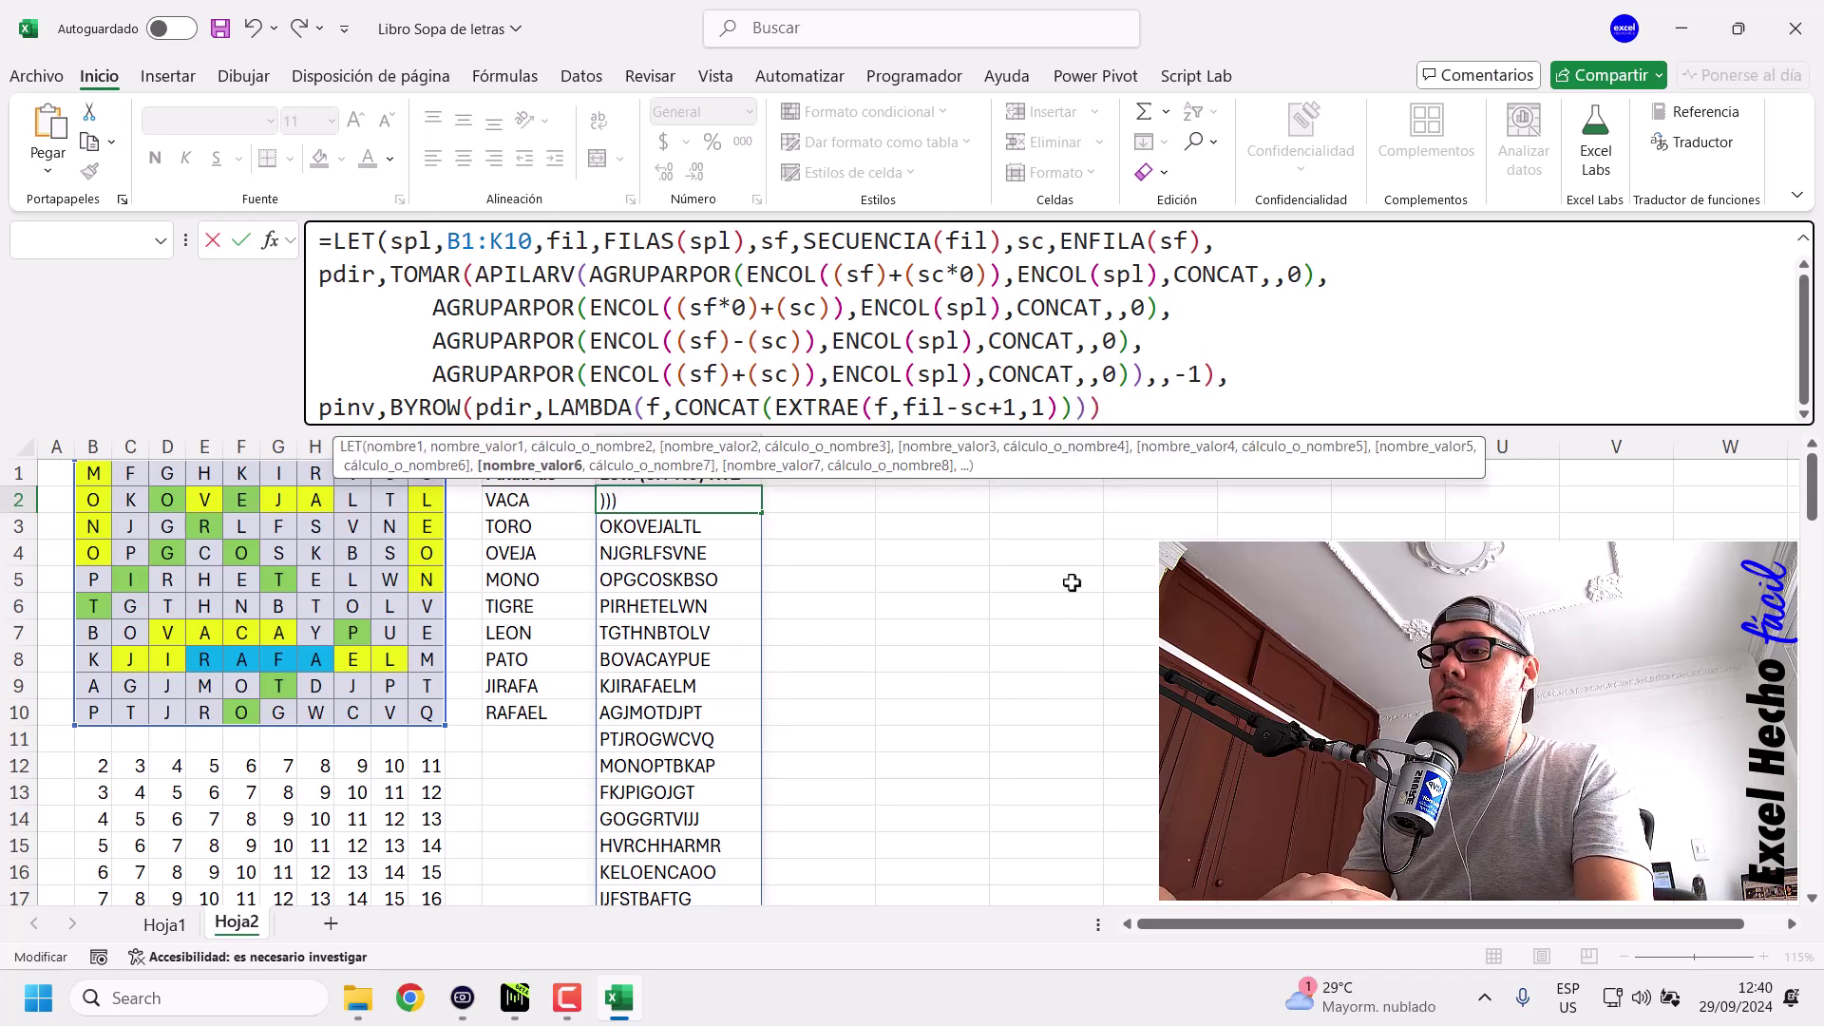
{"action": "type", "text": ",pin"}
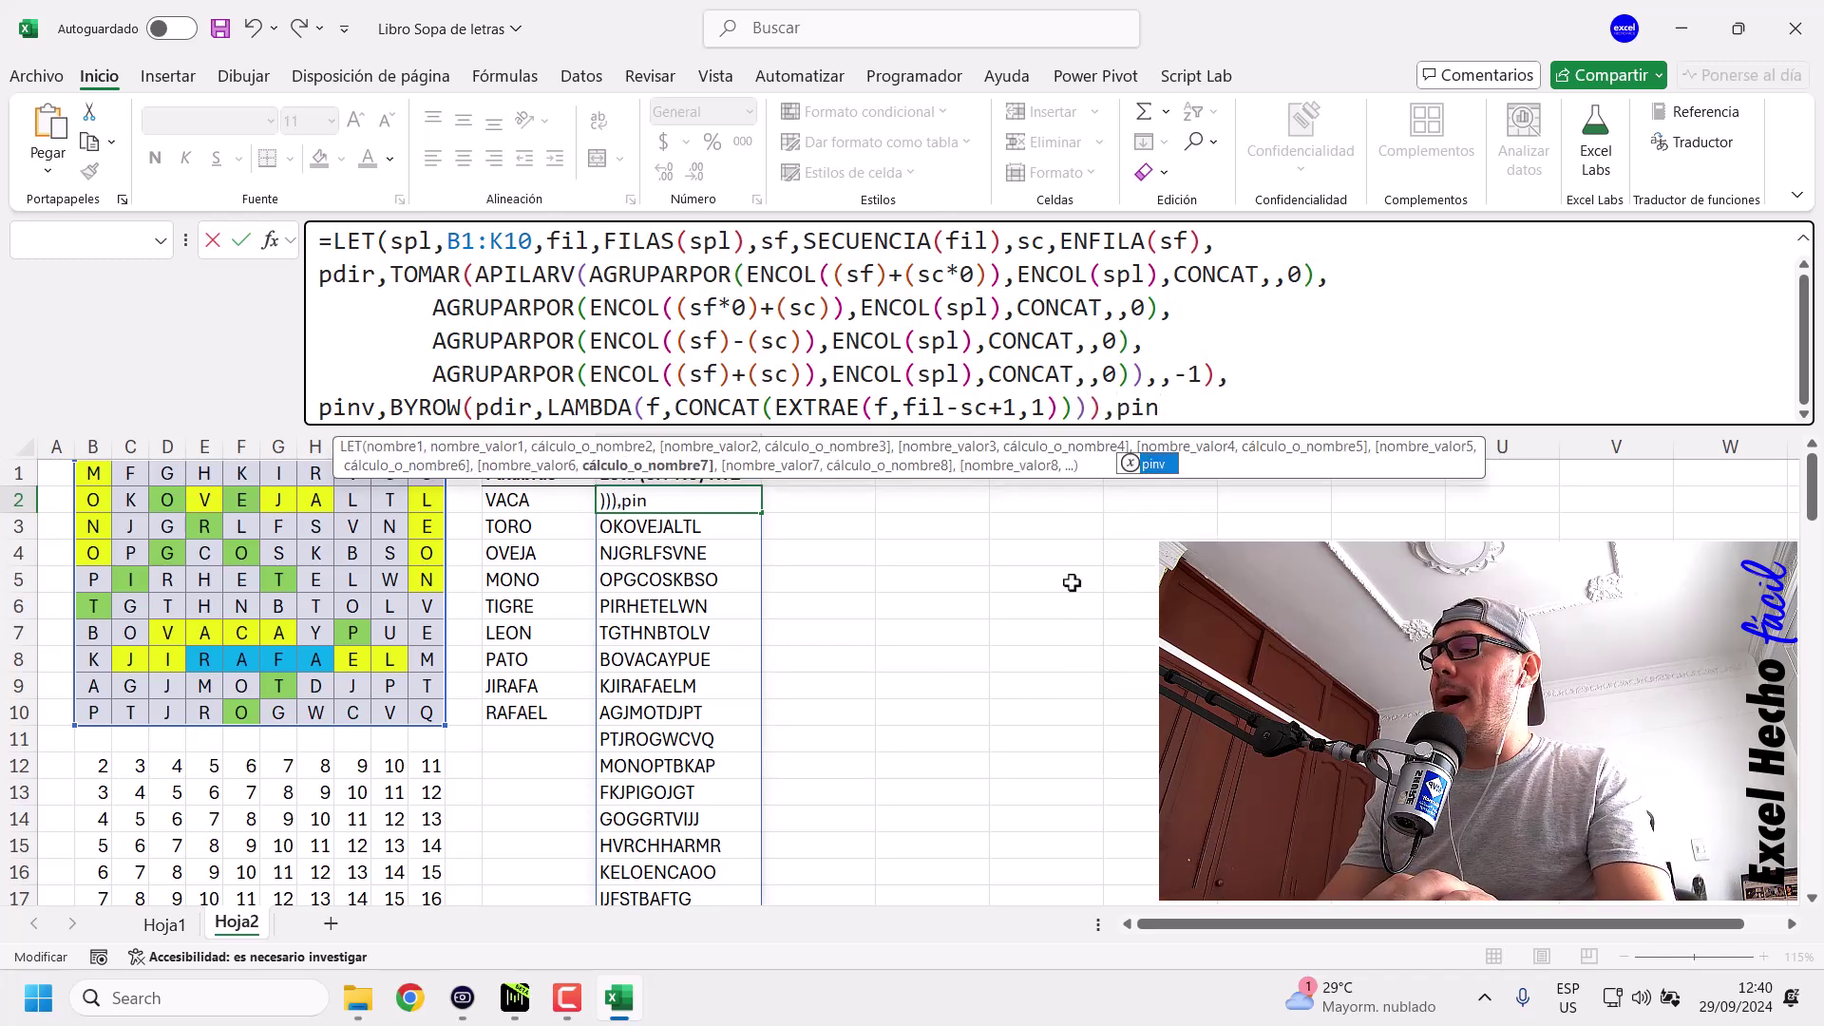
{"action": "key", "text": "BackSpace"}
{"action": "key", "text": "BackSpace"}
{"action": "key", "text": "BackSpace"}
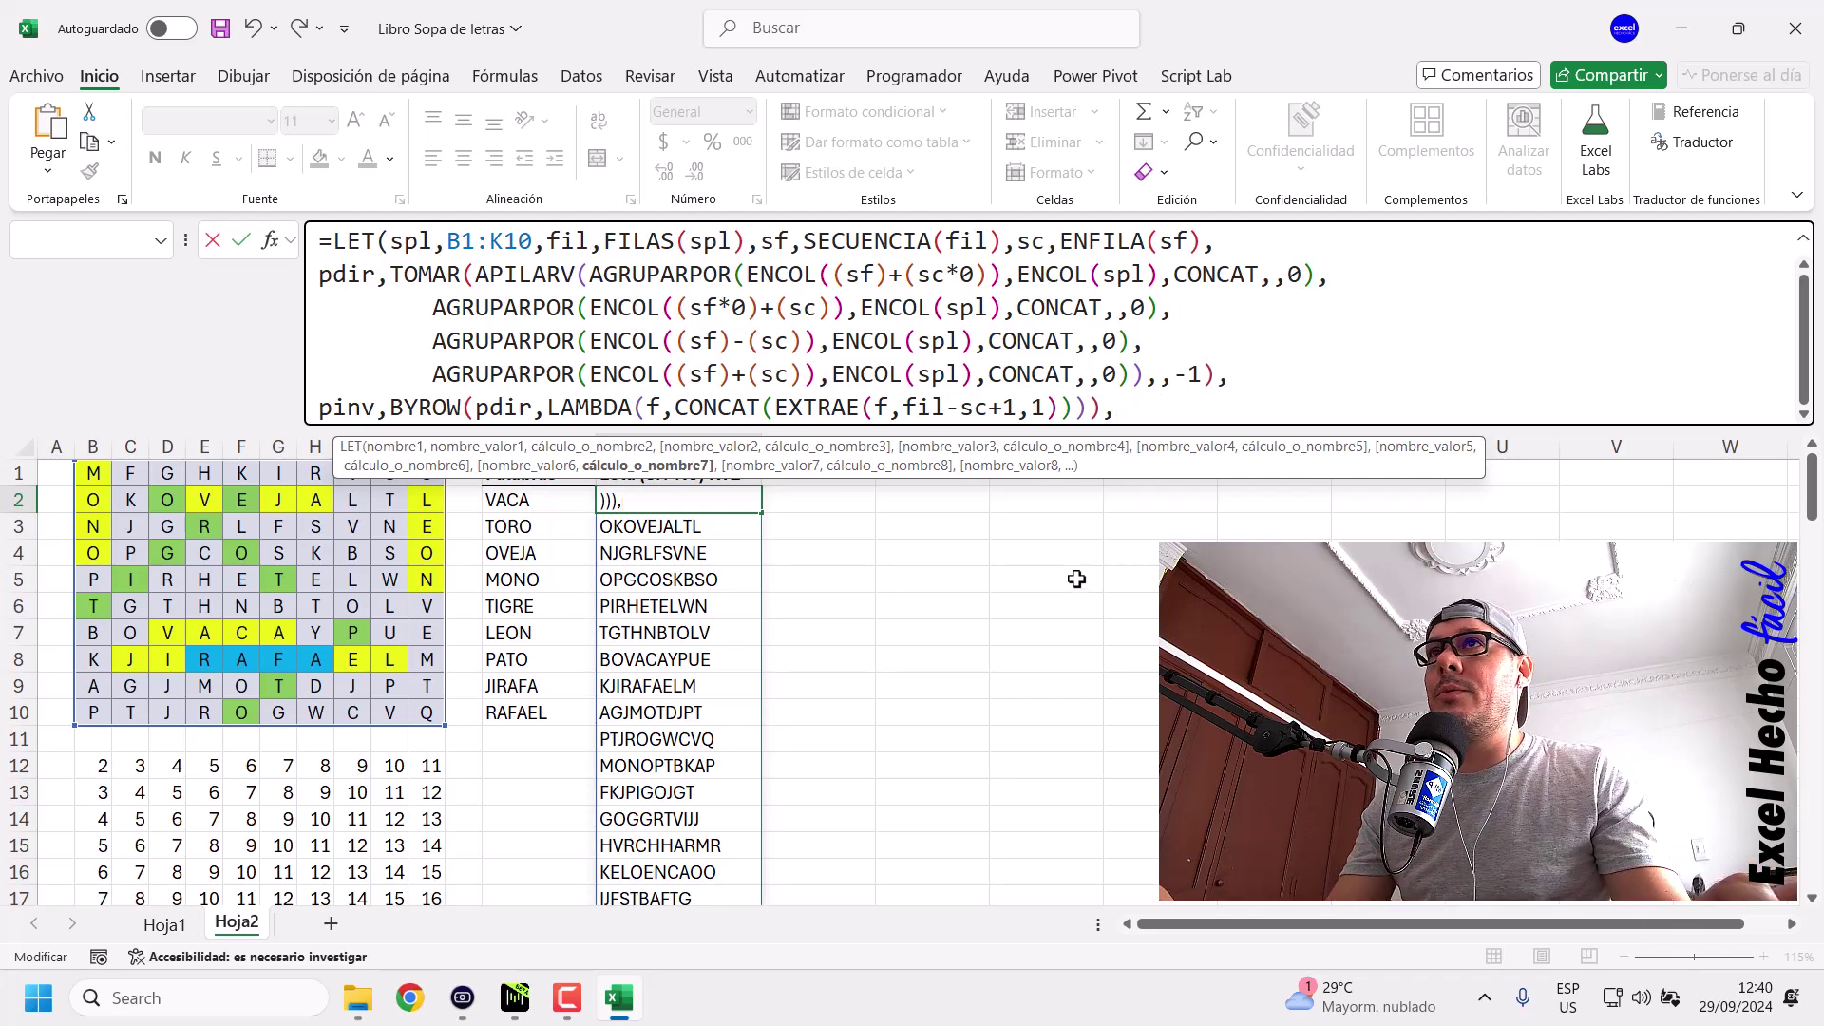
On a new line, return APILARH(pdir,pinv) as the LET result, close the formula and commit it in N2.
{"action": "left_click_drag", "start_coordinate": [1162, 427], "coordinate": [1161, 460]}
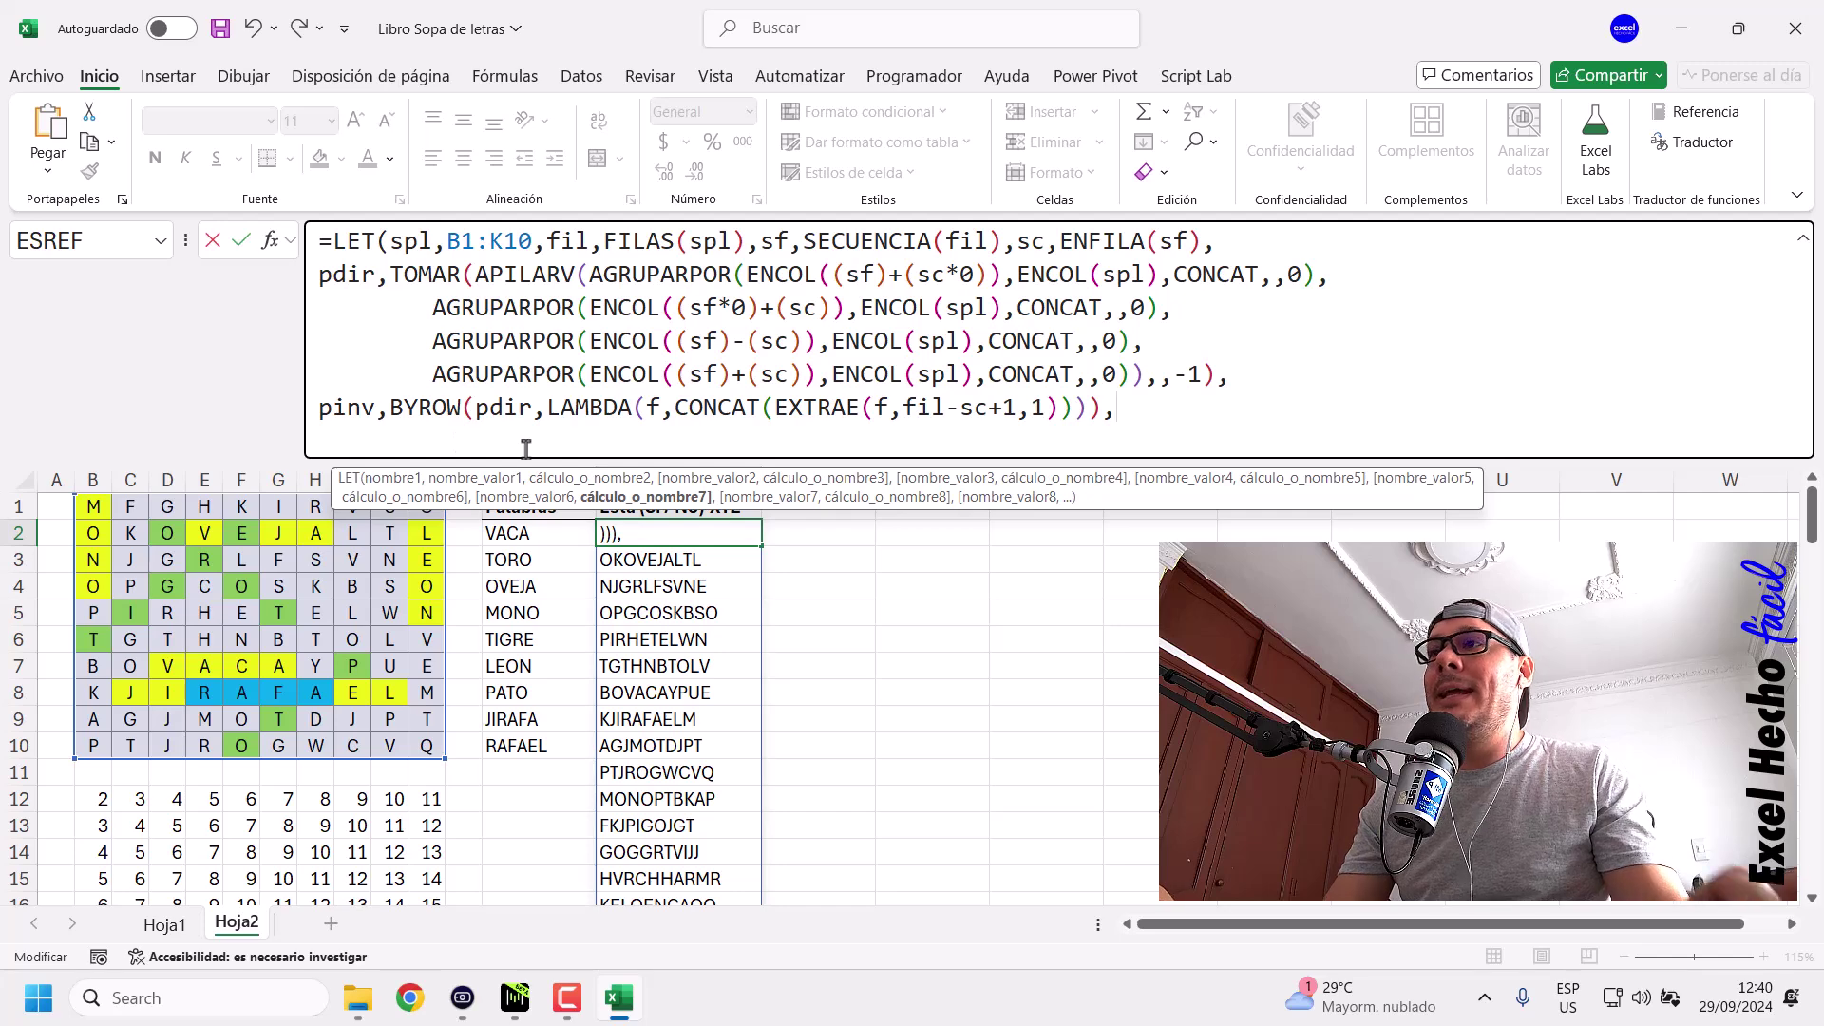
{"action": "key", "text": "alt+Return"}
{"action": "type", "text": "api"}
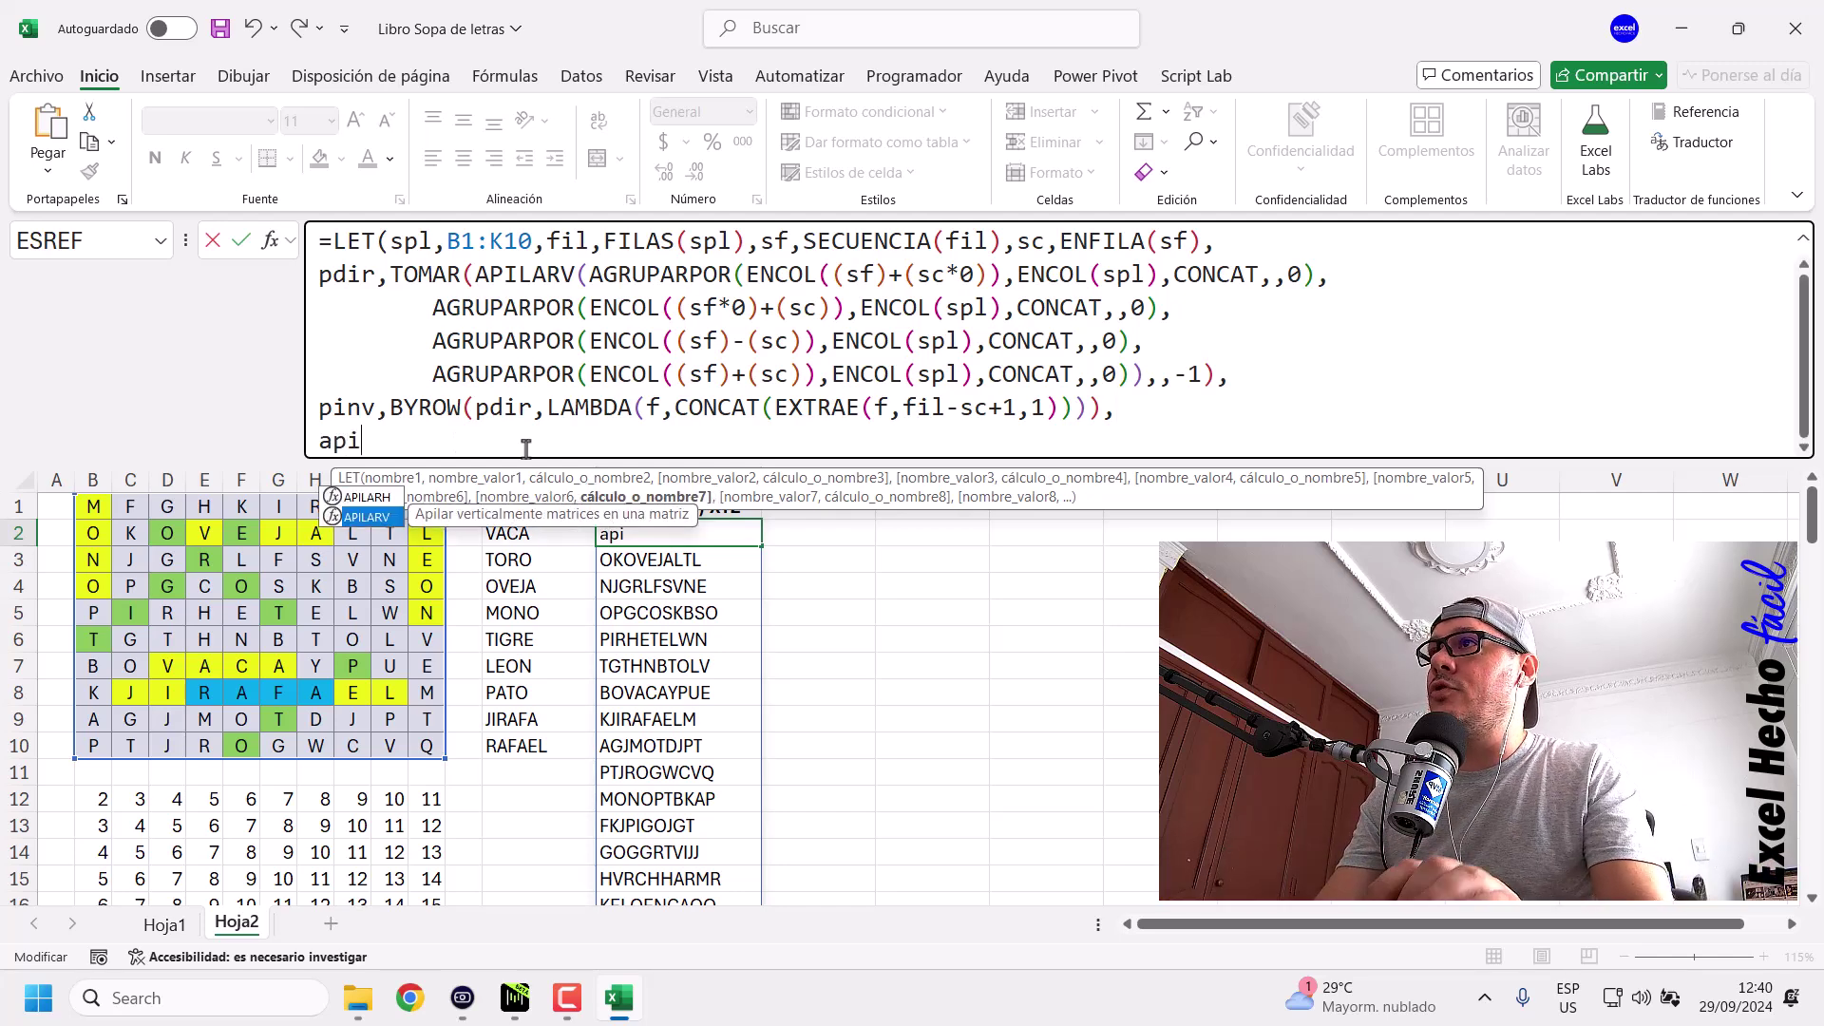
{"action": "key", "text": "Tab"}
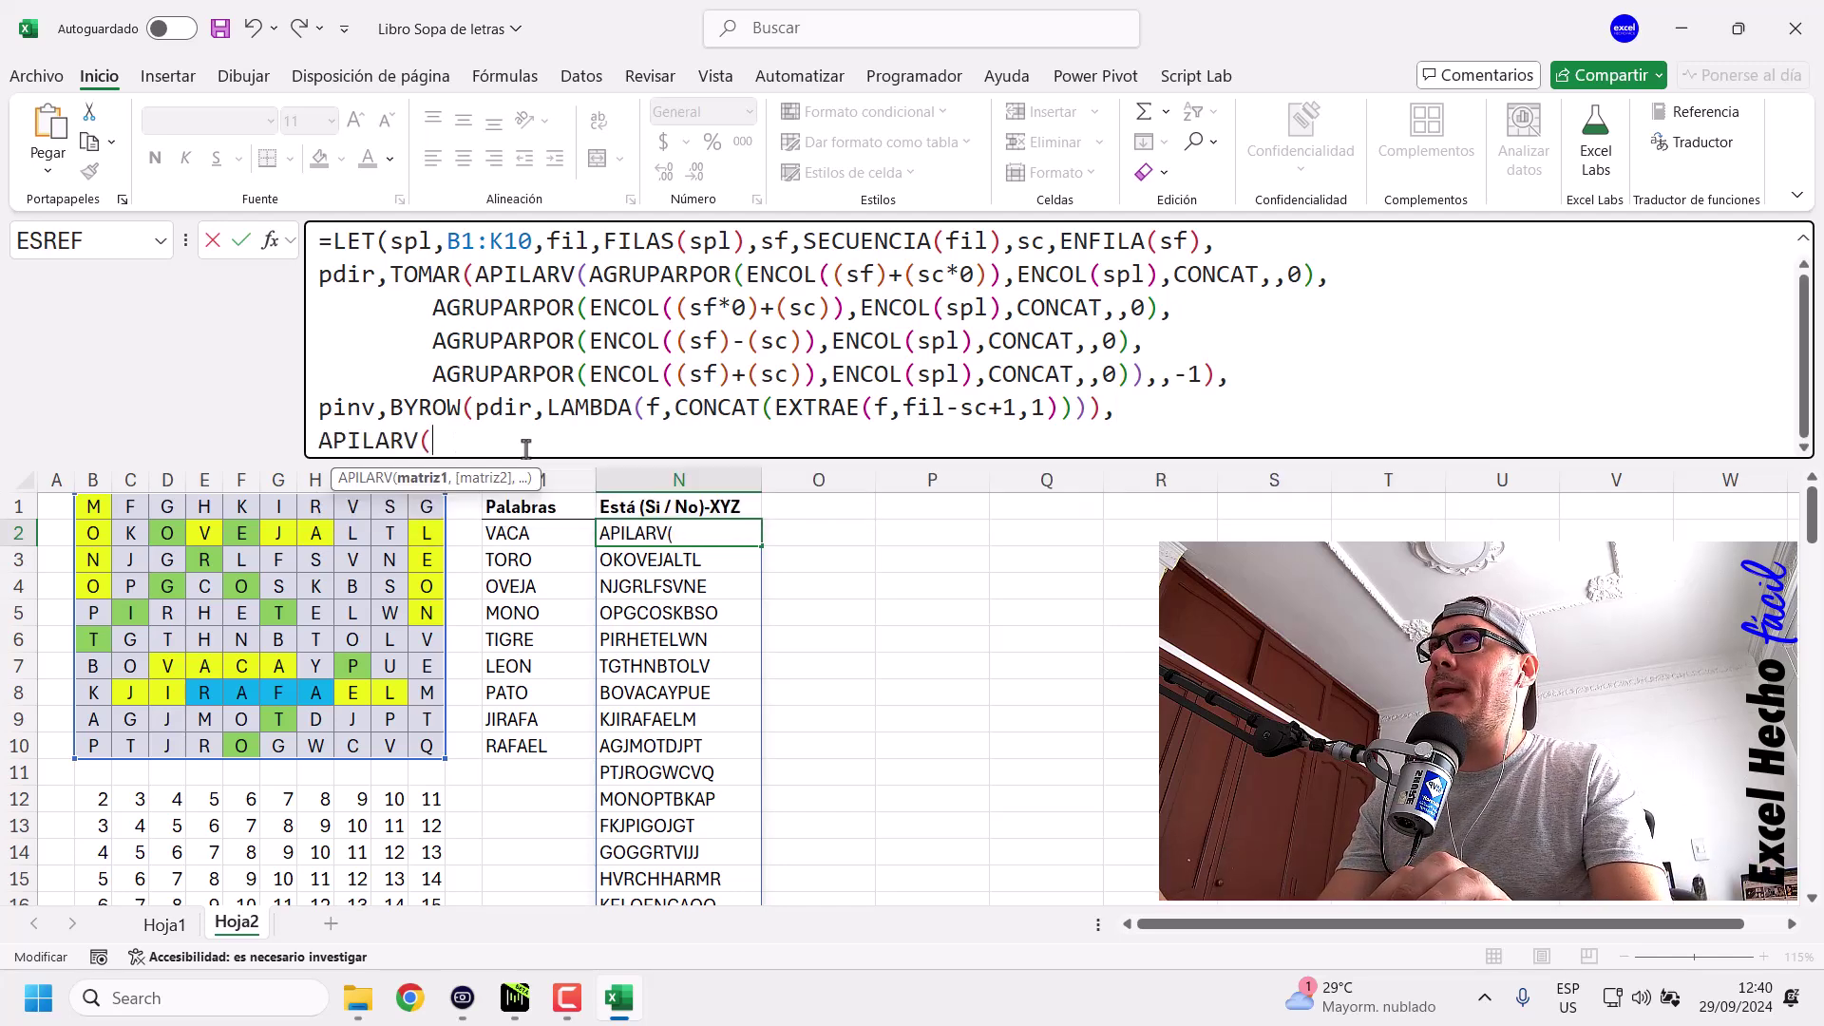
{"action": "key", "text": "BackSpace"}
{"action": "key", "text": "BackSpace"}
{"action": "key", "text": "BackSpace"}
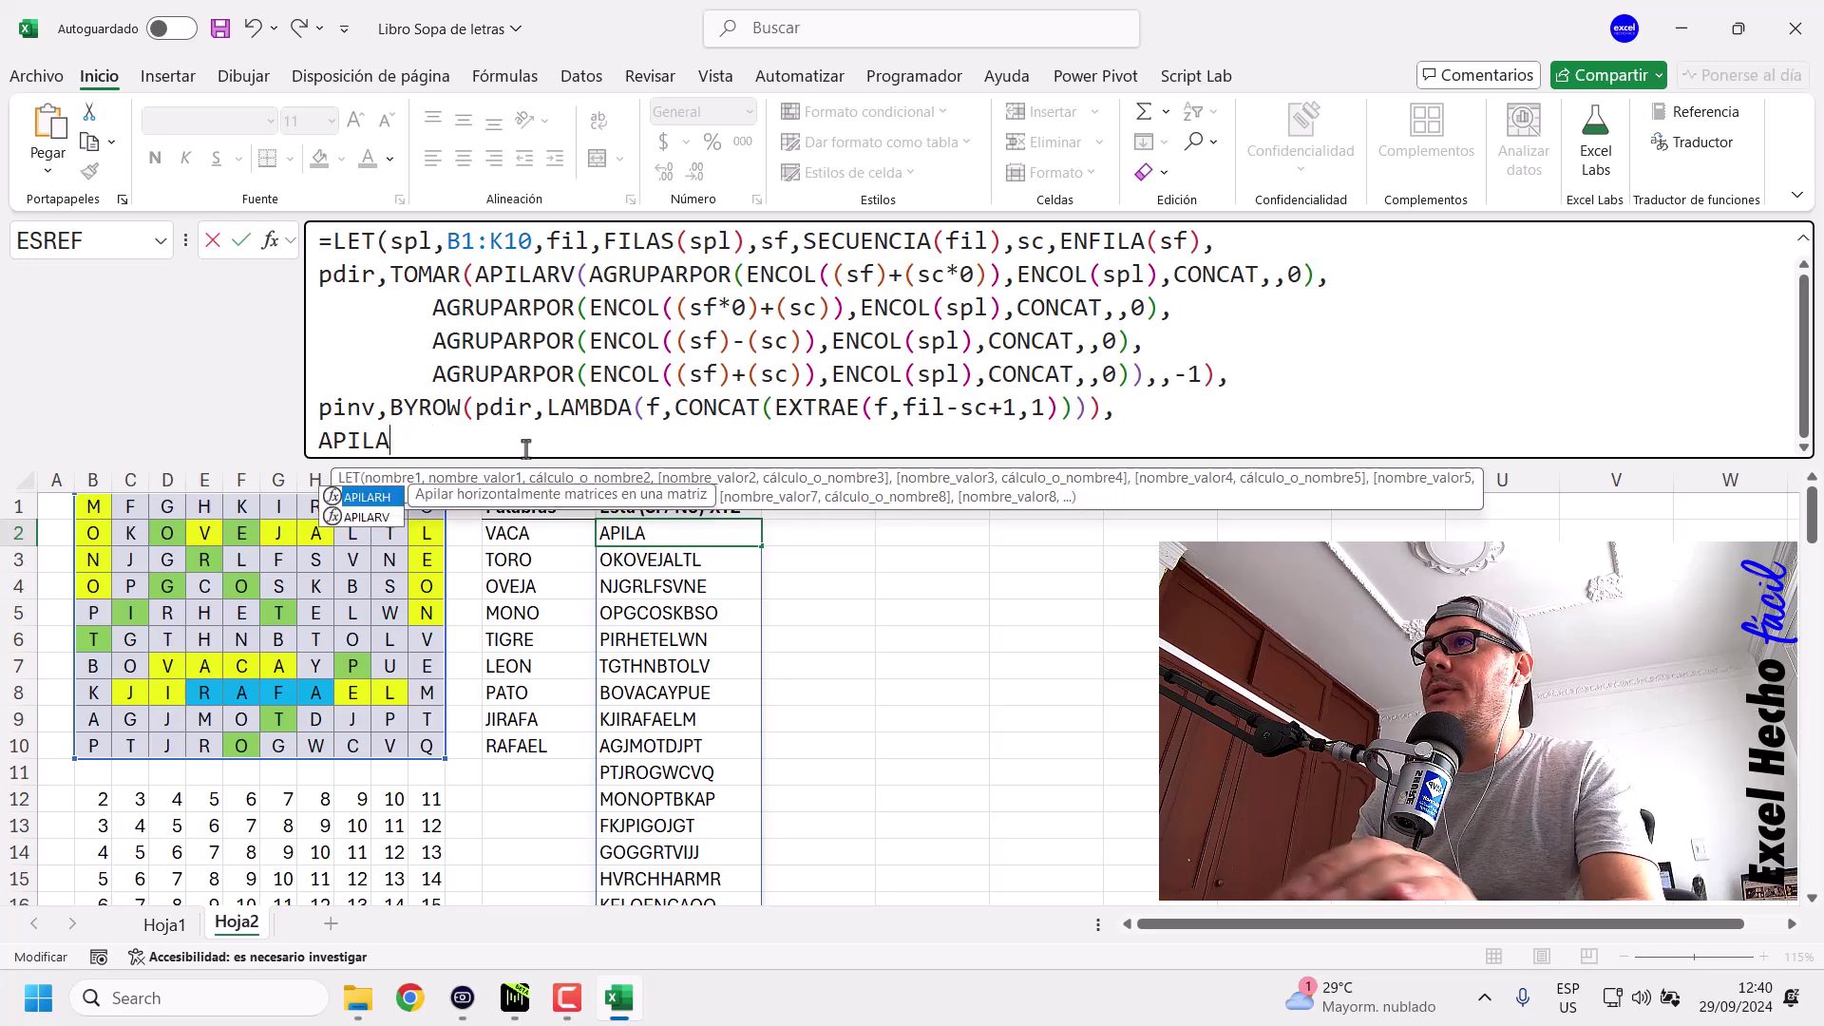
{"action": "type", "text": "rh"}
{"action": "key", "text": "Tab"}
{"action": "type", "text": "pdi"}
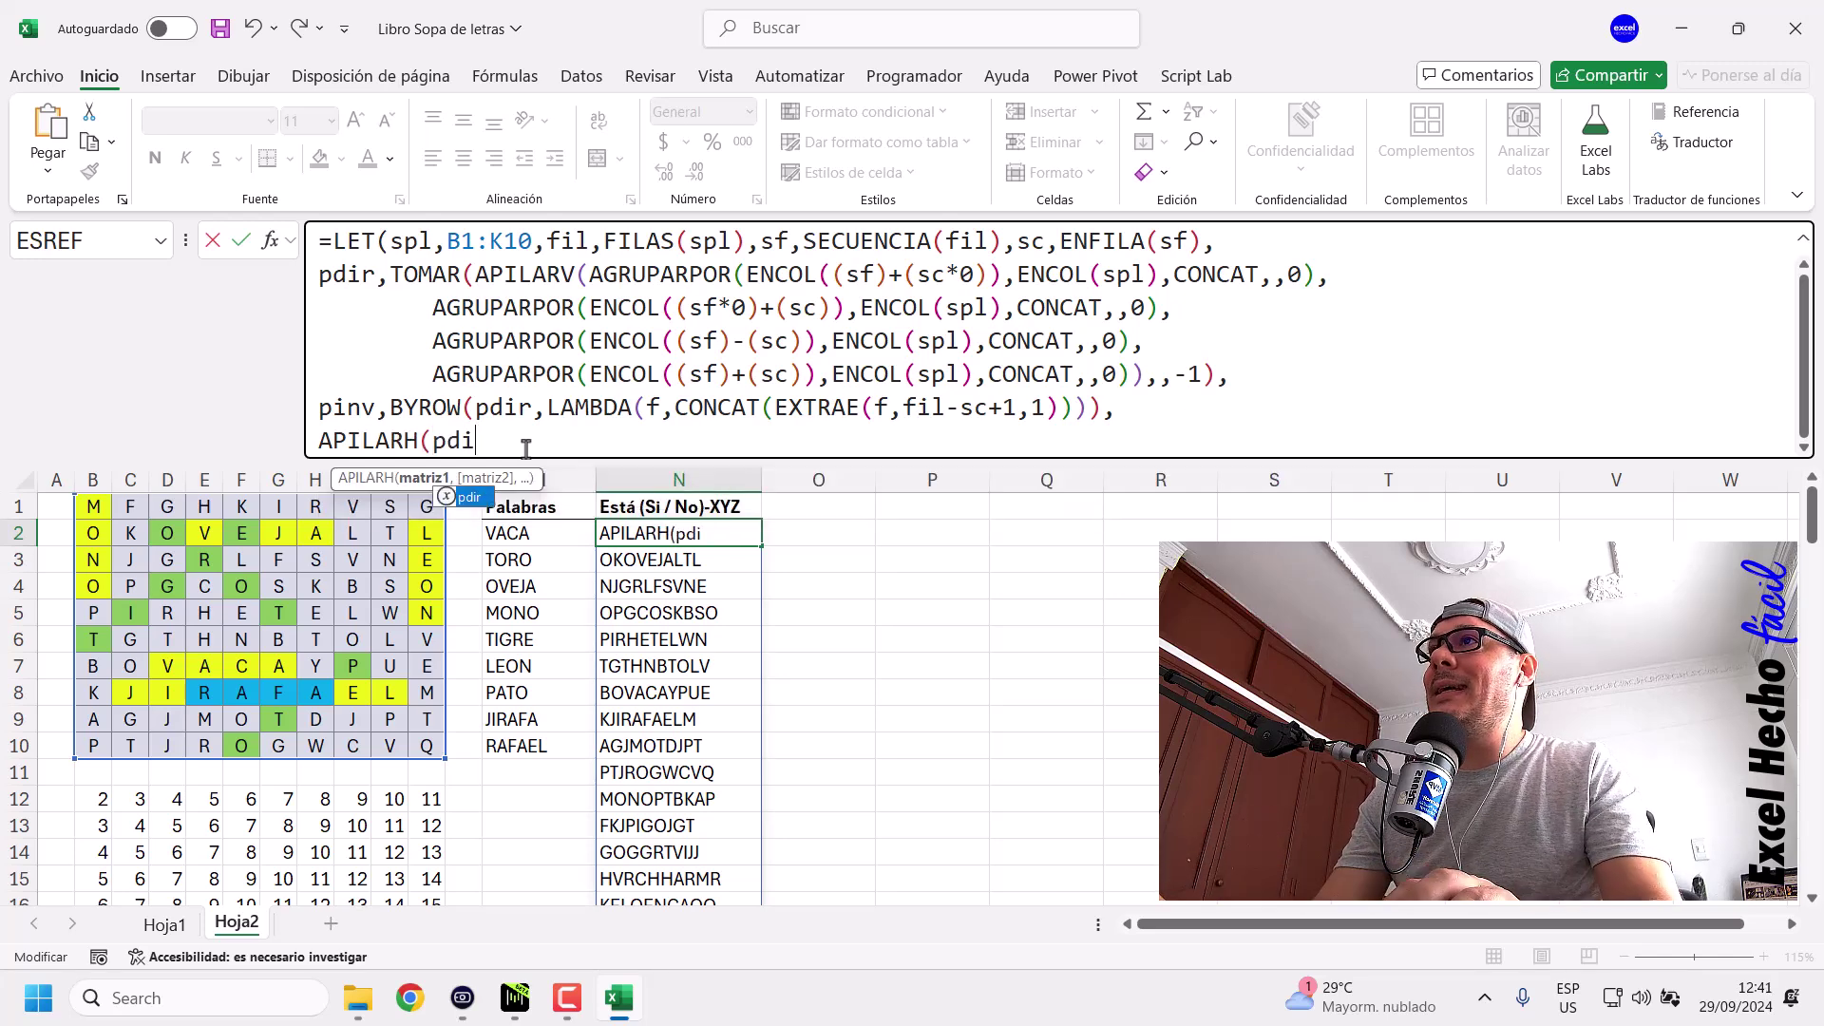
{"action": "key", "text": "Tab"}
{"action": "type", "text": ","}
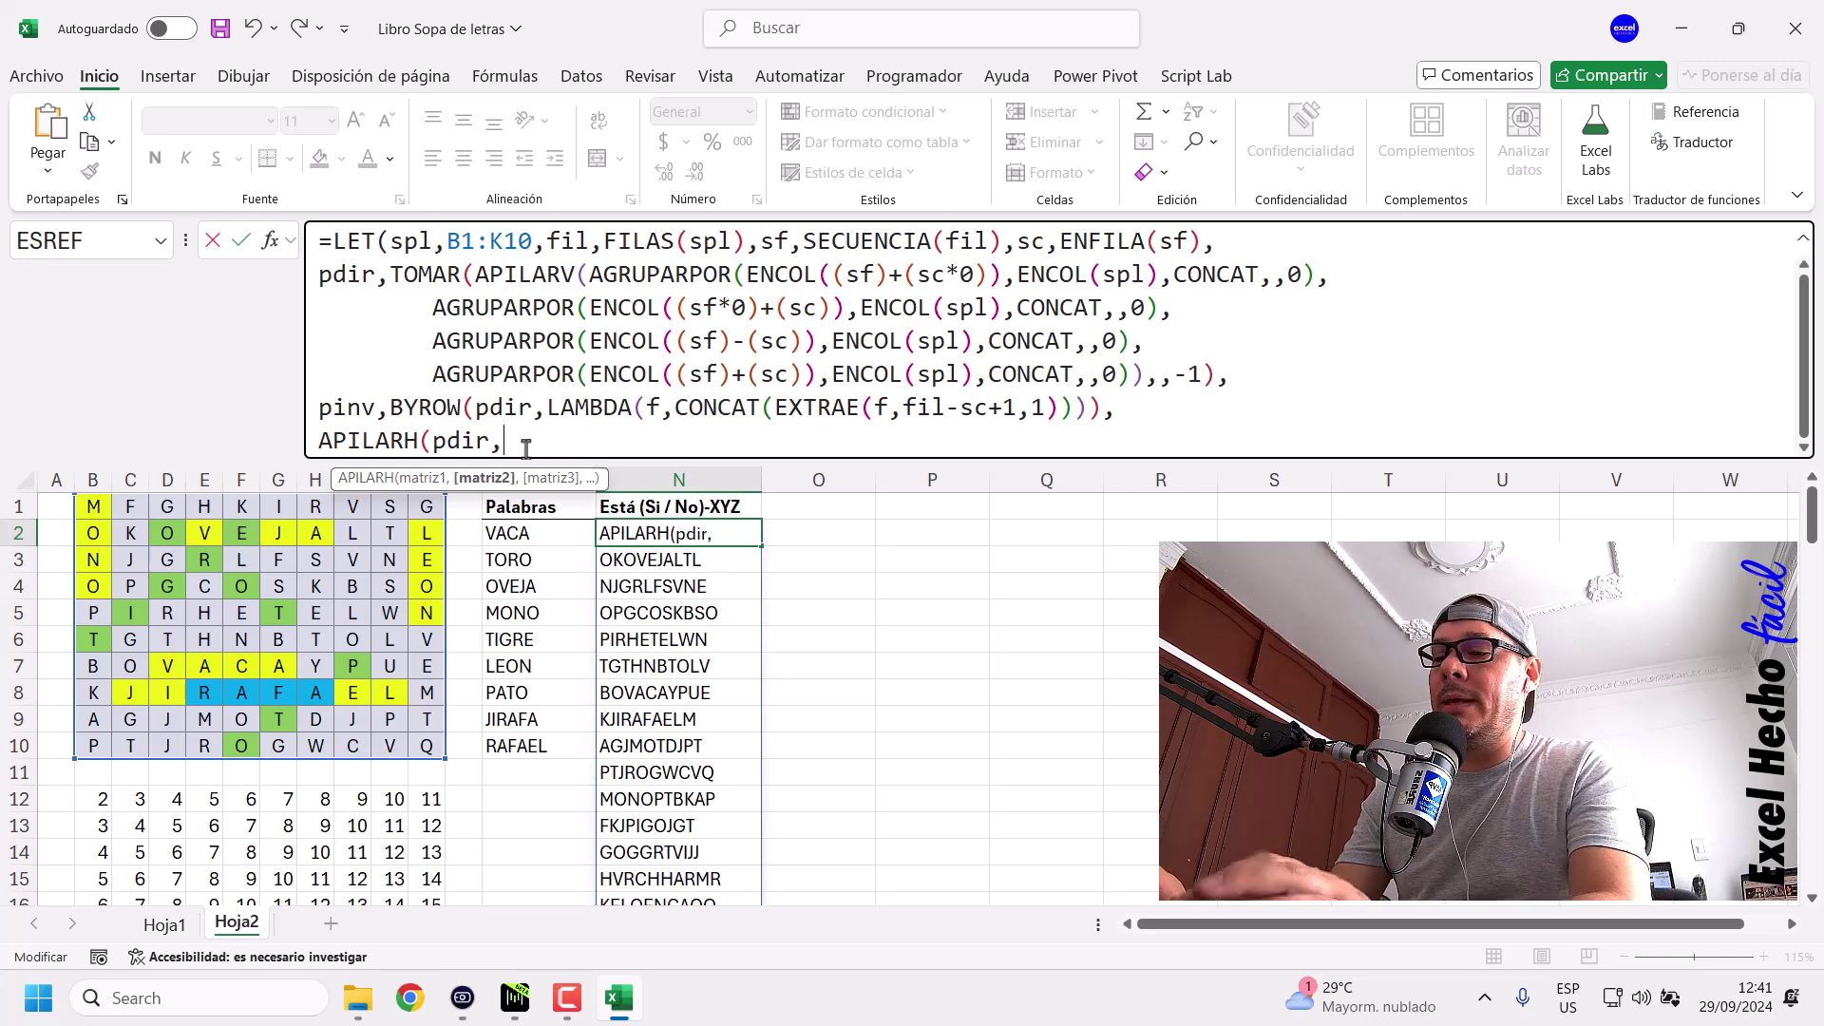
{"action": "type", "text": "pinv))"}
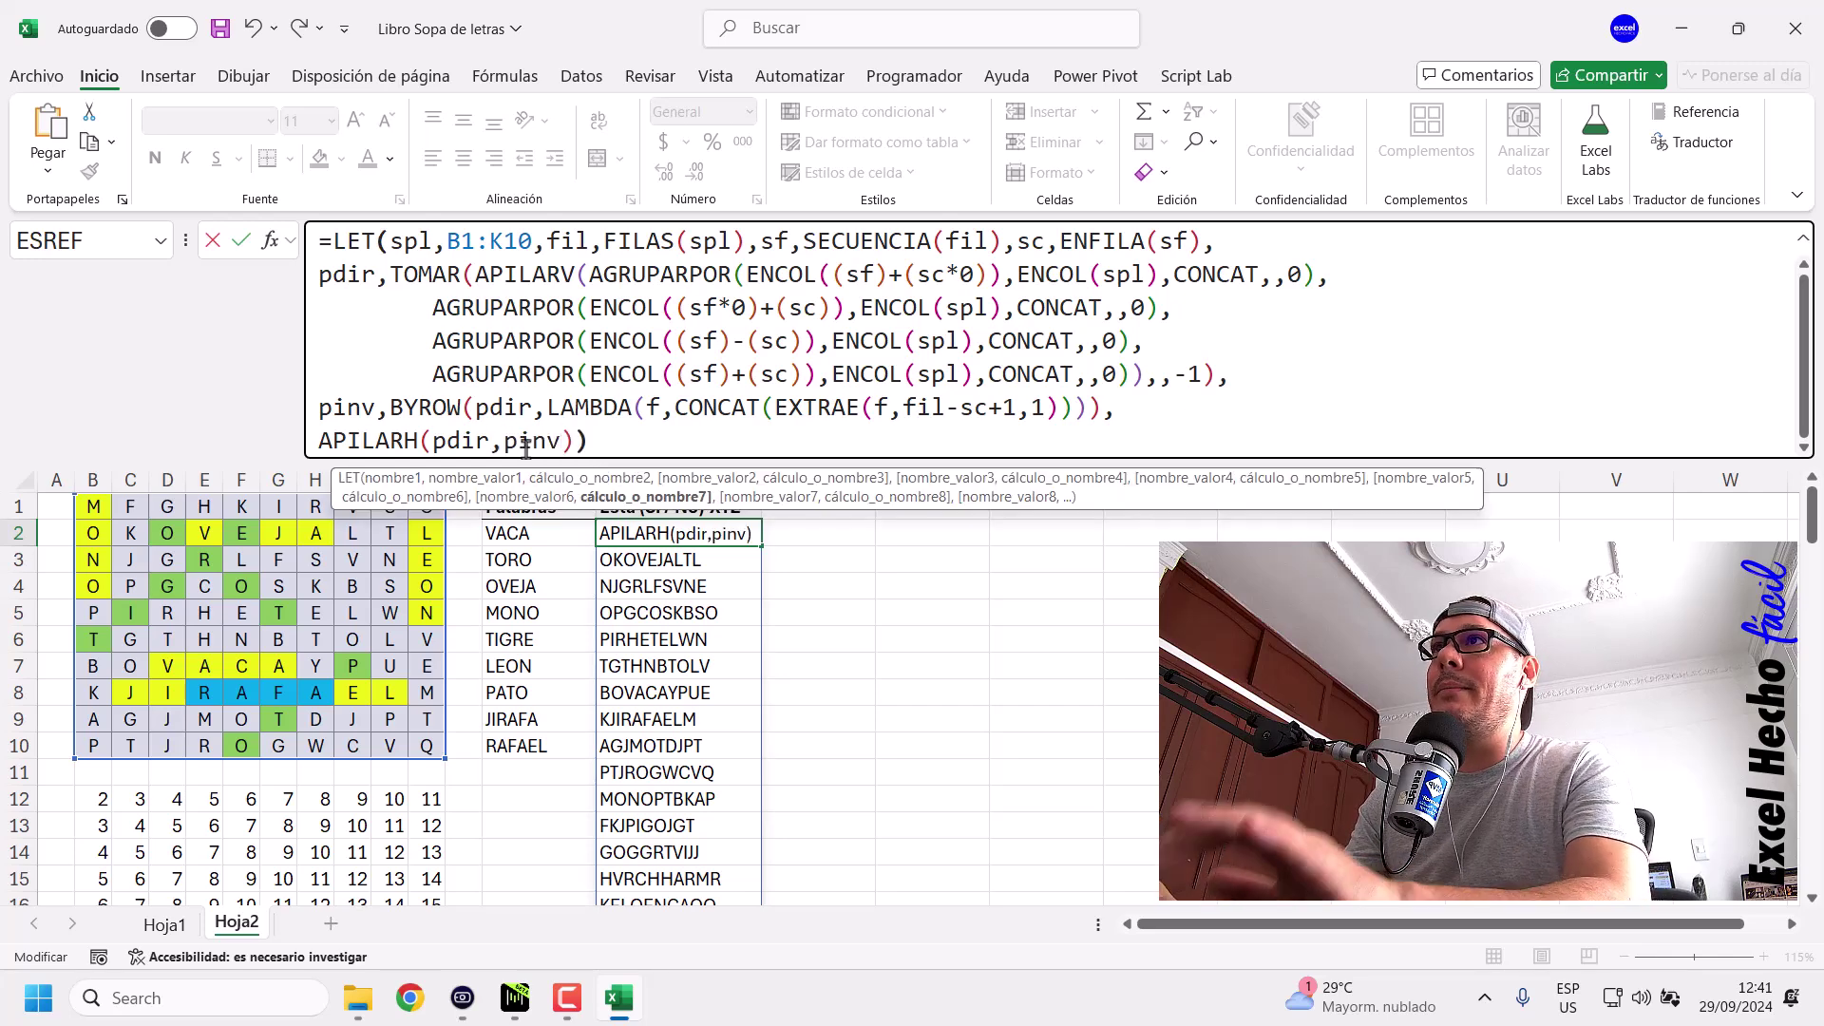
{"action": "key", "text": "ctrl+Return"}
{"action": "left_click", "coordinate": [1027, 536]}
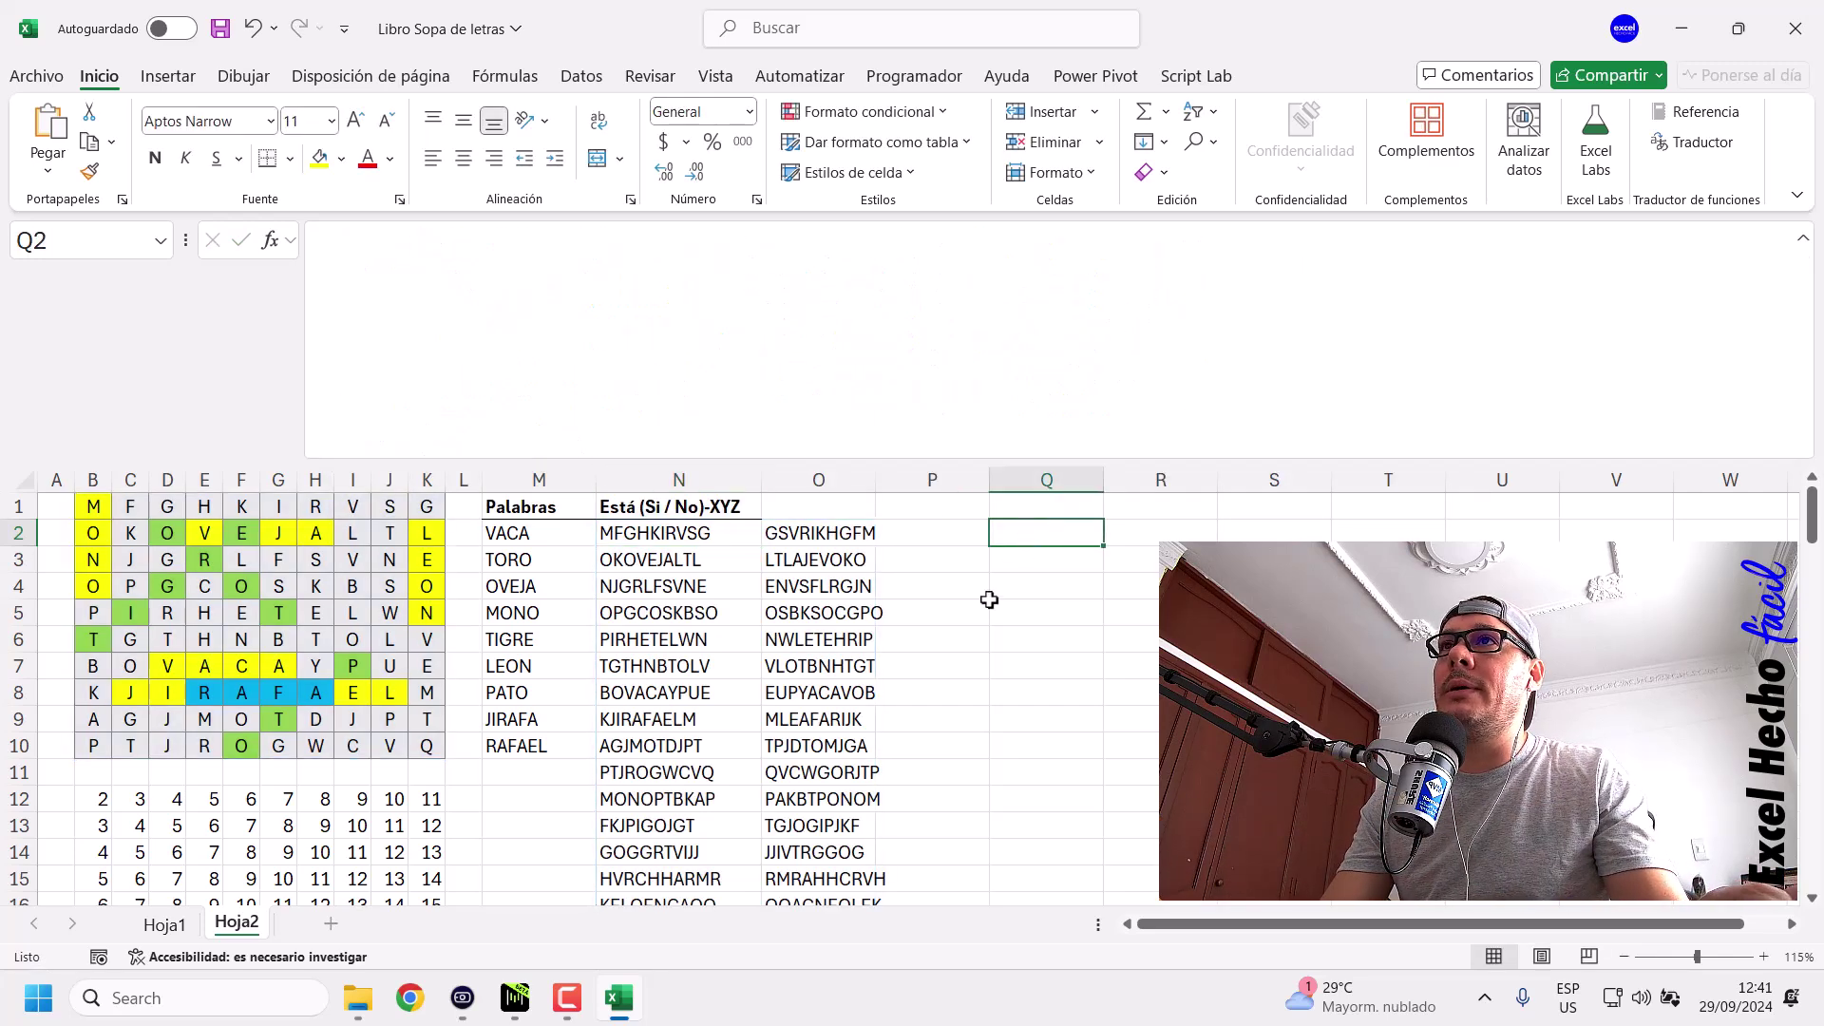
Change the final APILARH in N2's formula to APILARV, commit it, and check the stacked list down to its end.
{"action": "left_click", "coordinate": [704, 534]}
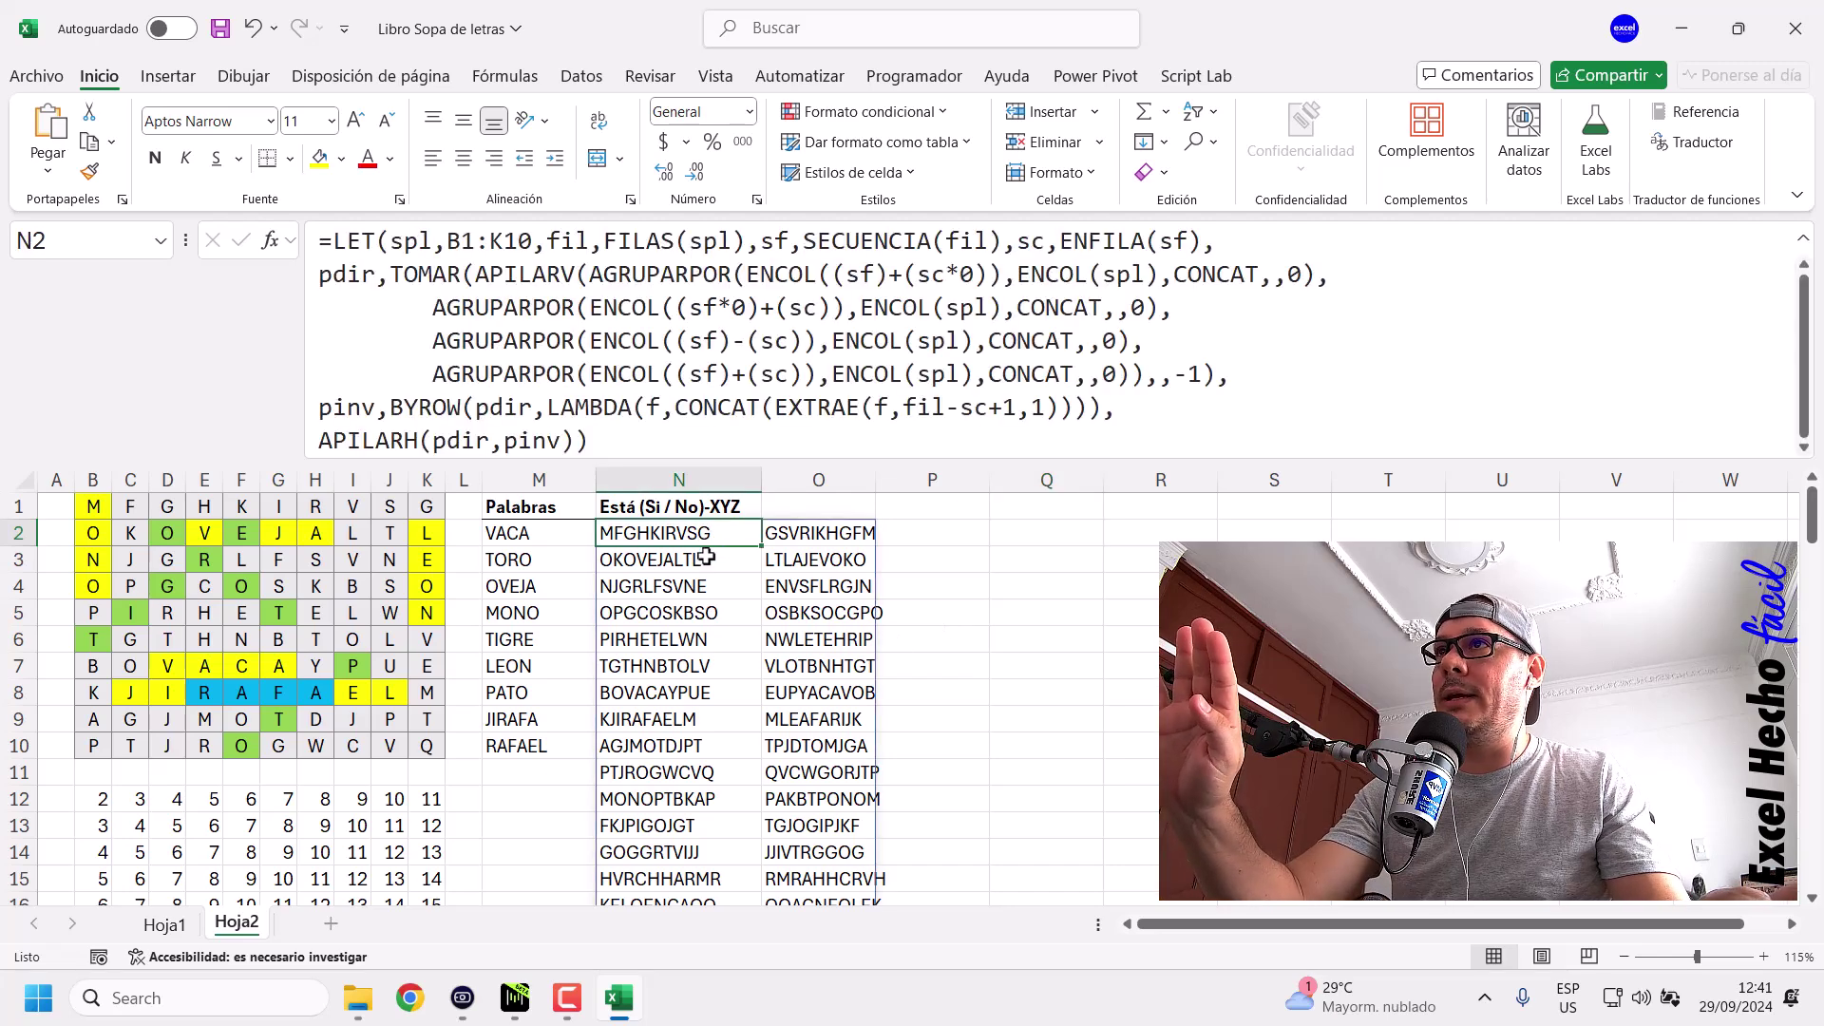
{"action": "left_click", "coordinate": [1031, 534]}
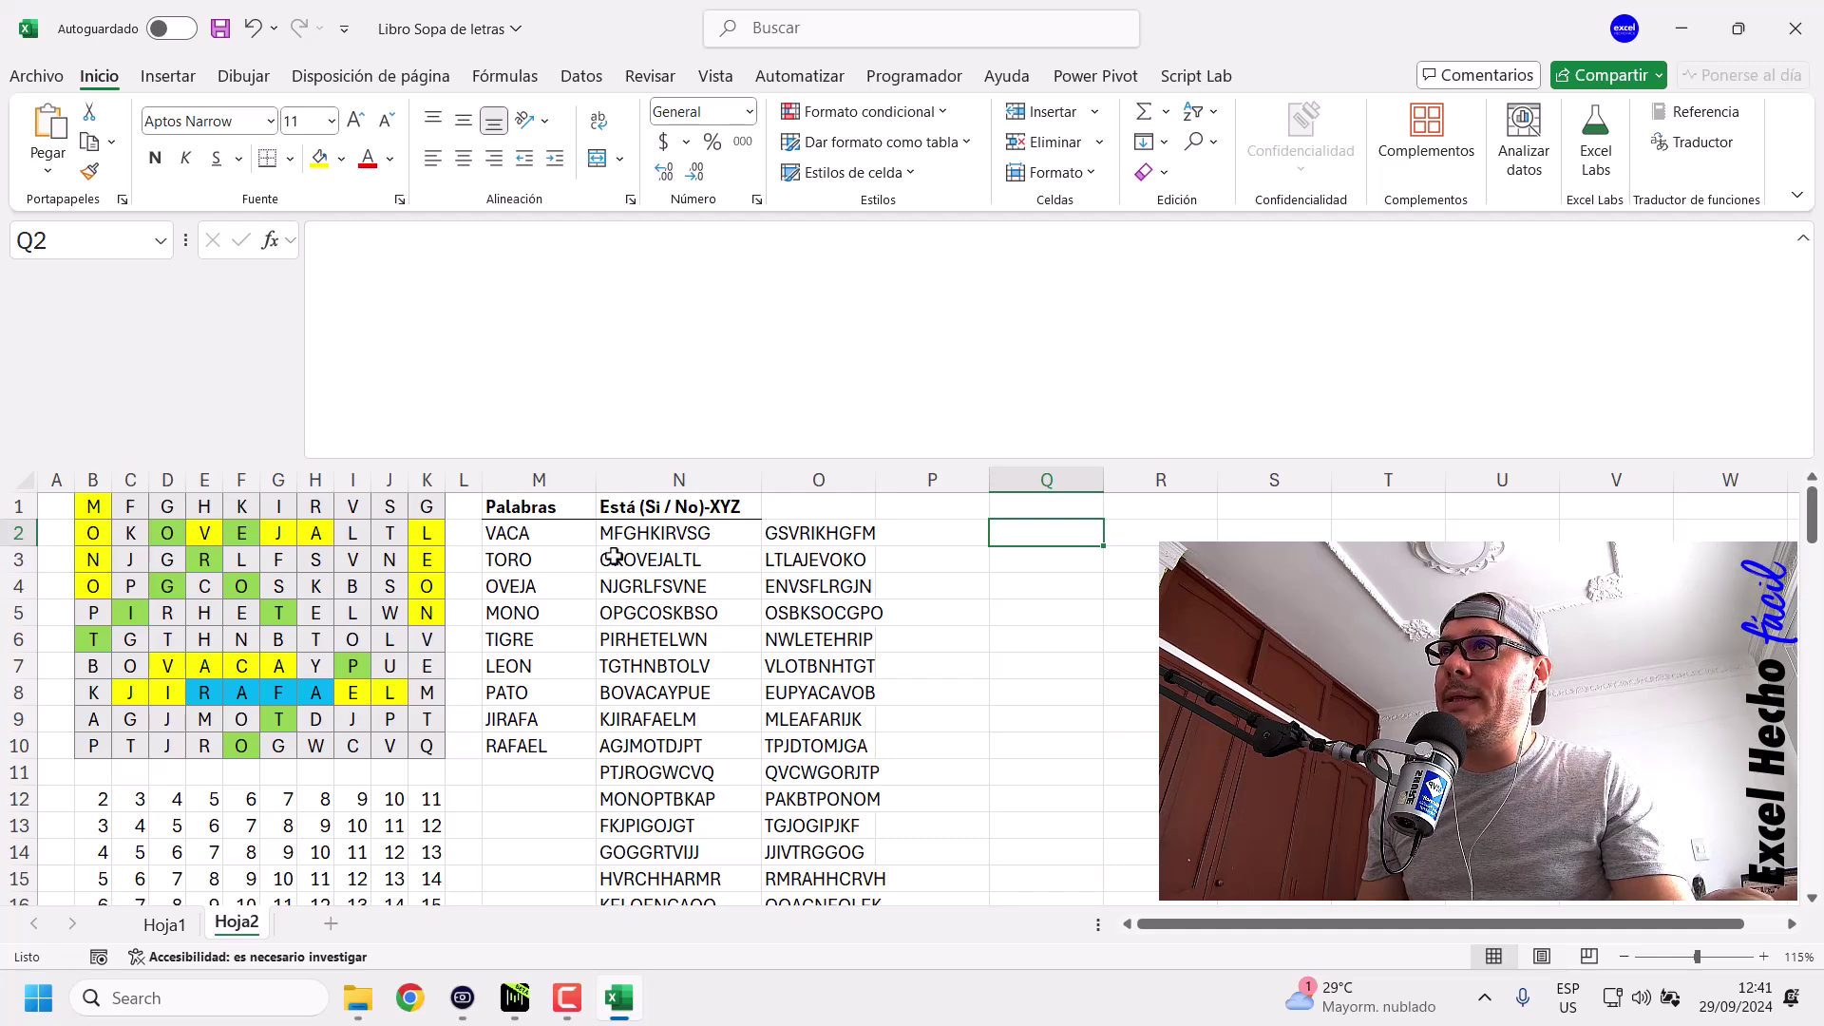
{"action": "left_click", "coordinate": [687, 533]}
{"action": "left_click_drag", "start_coordinate": [421, 443], "coordinate": [409, 442]}
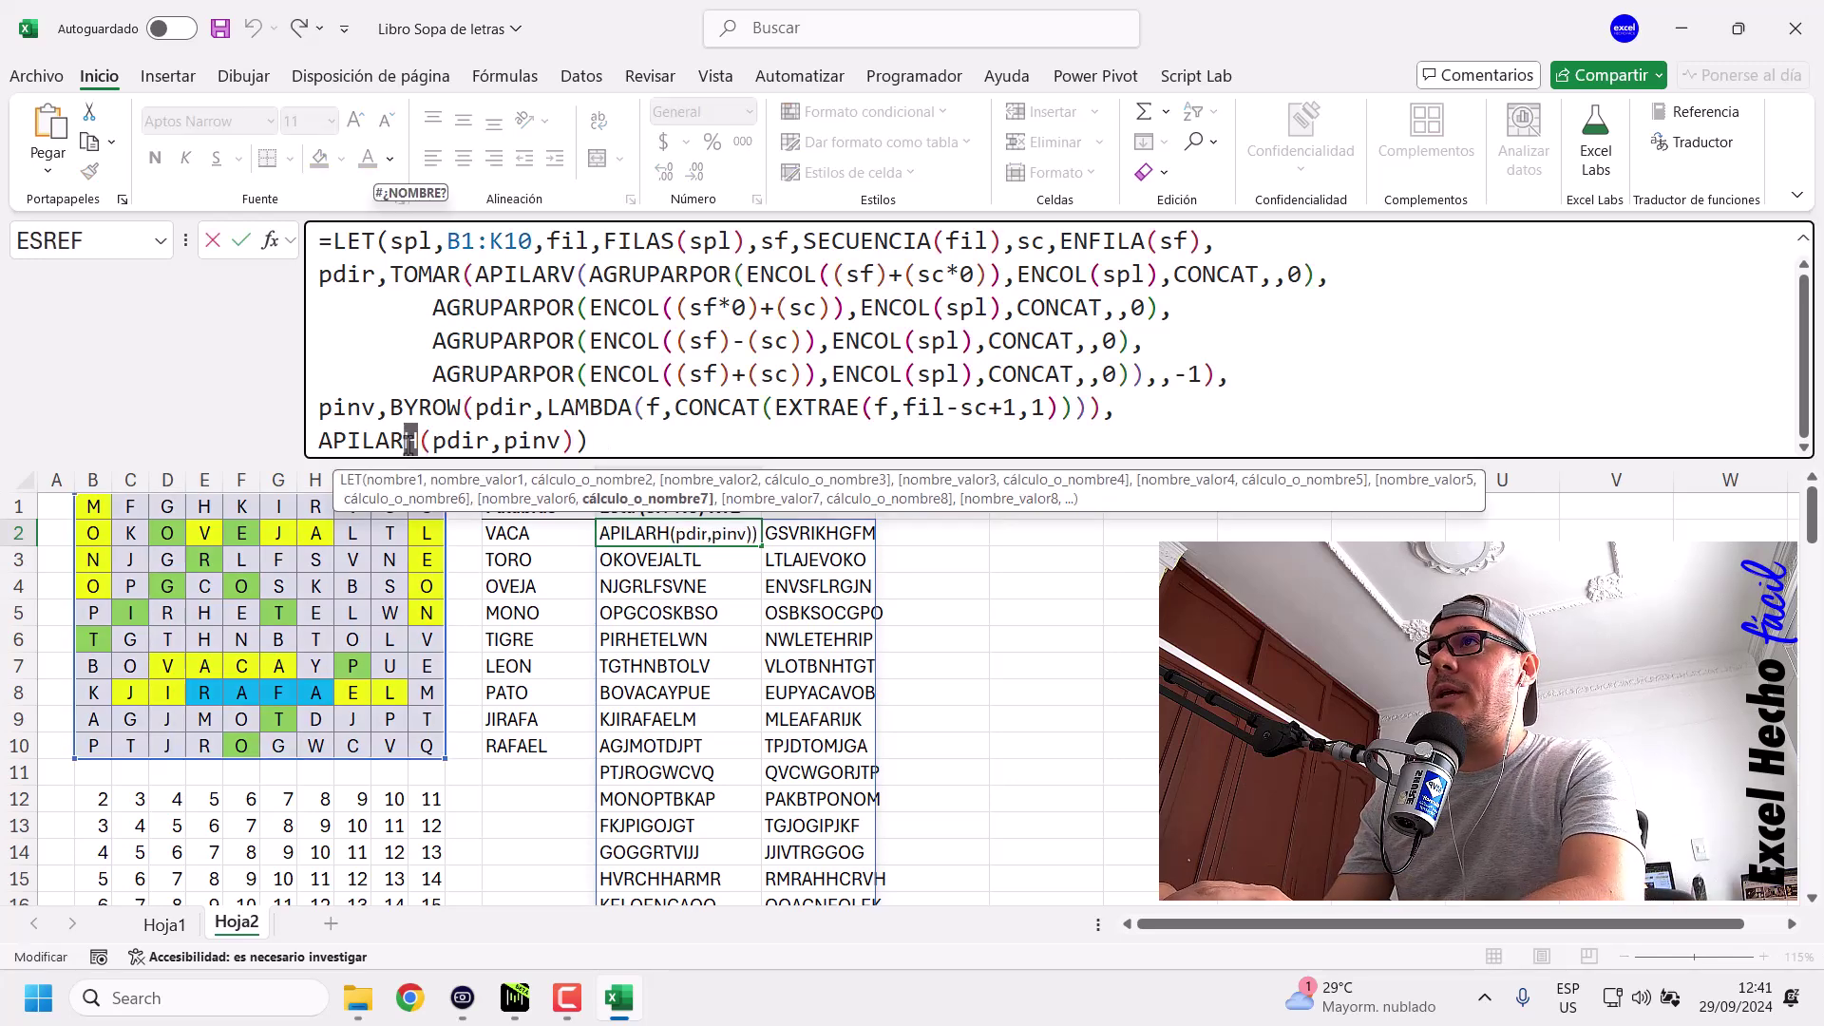
{"action": "type", "text": "V"}
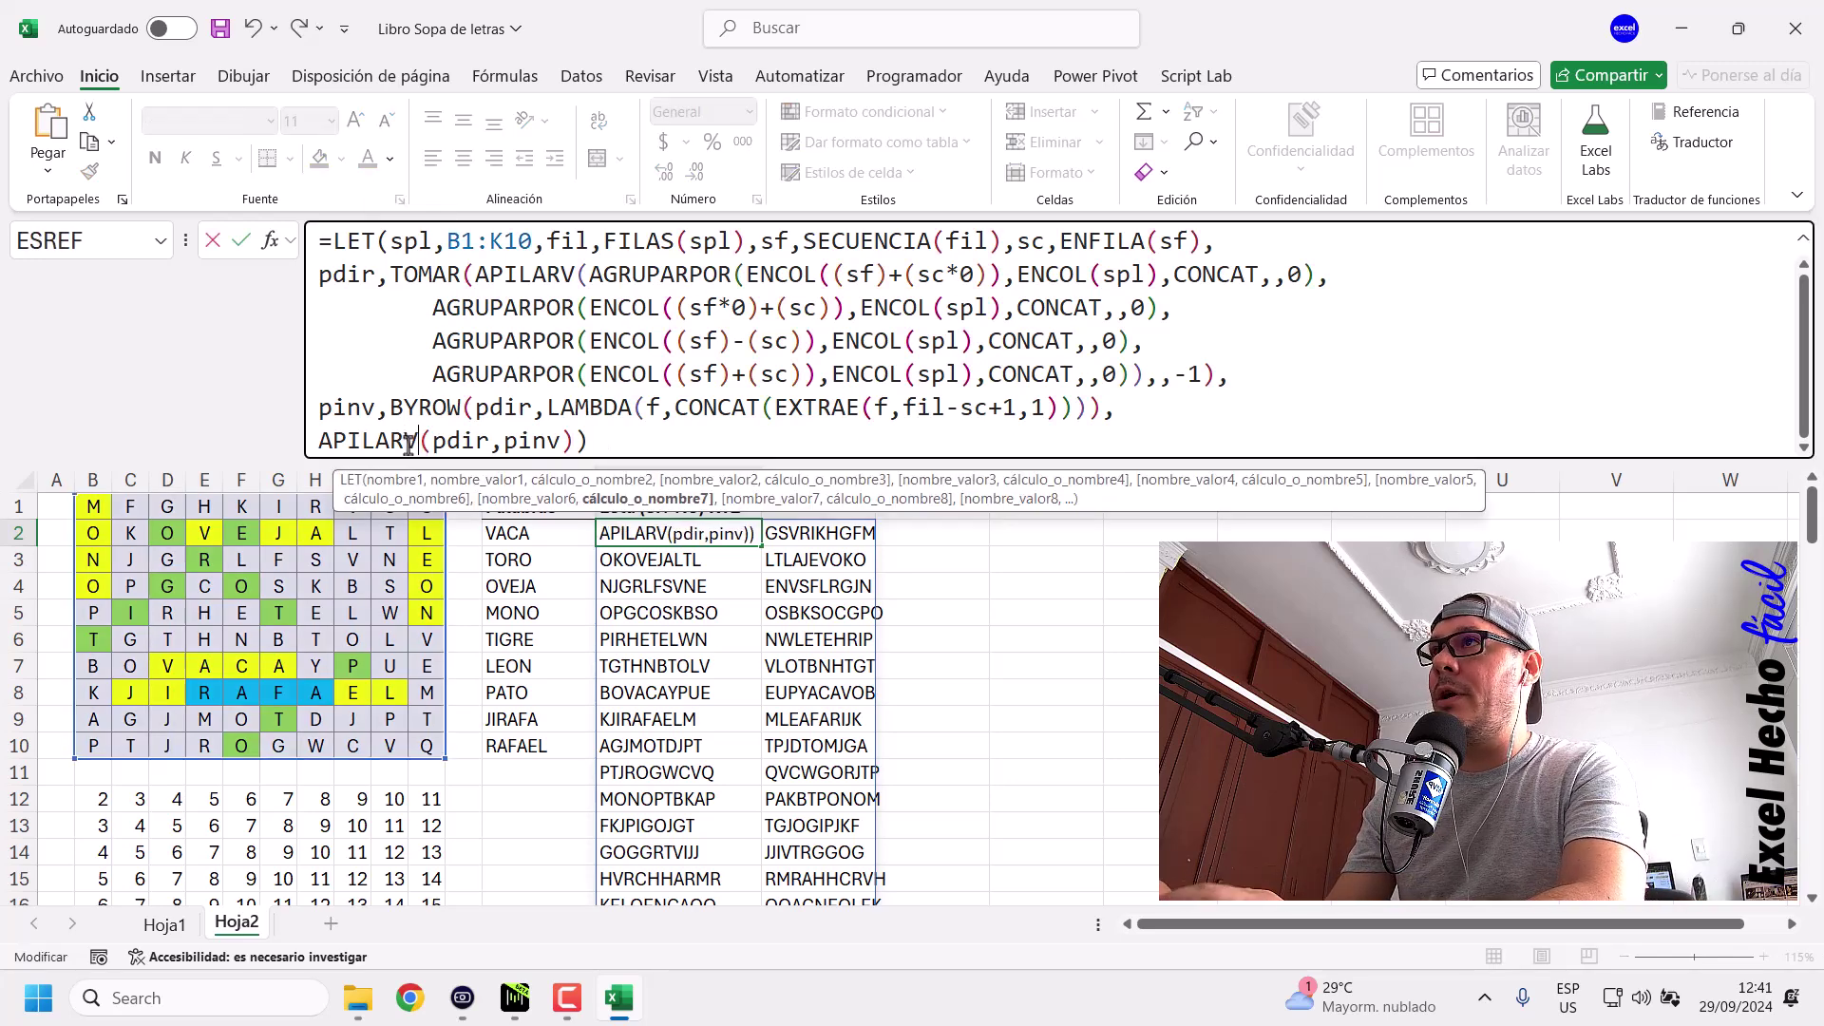
{"action": "key", "text": "Return"}
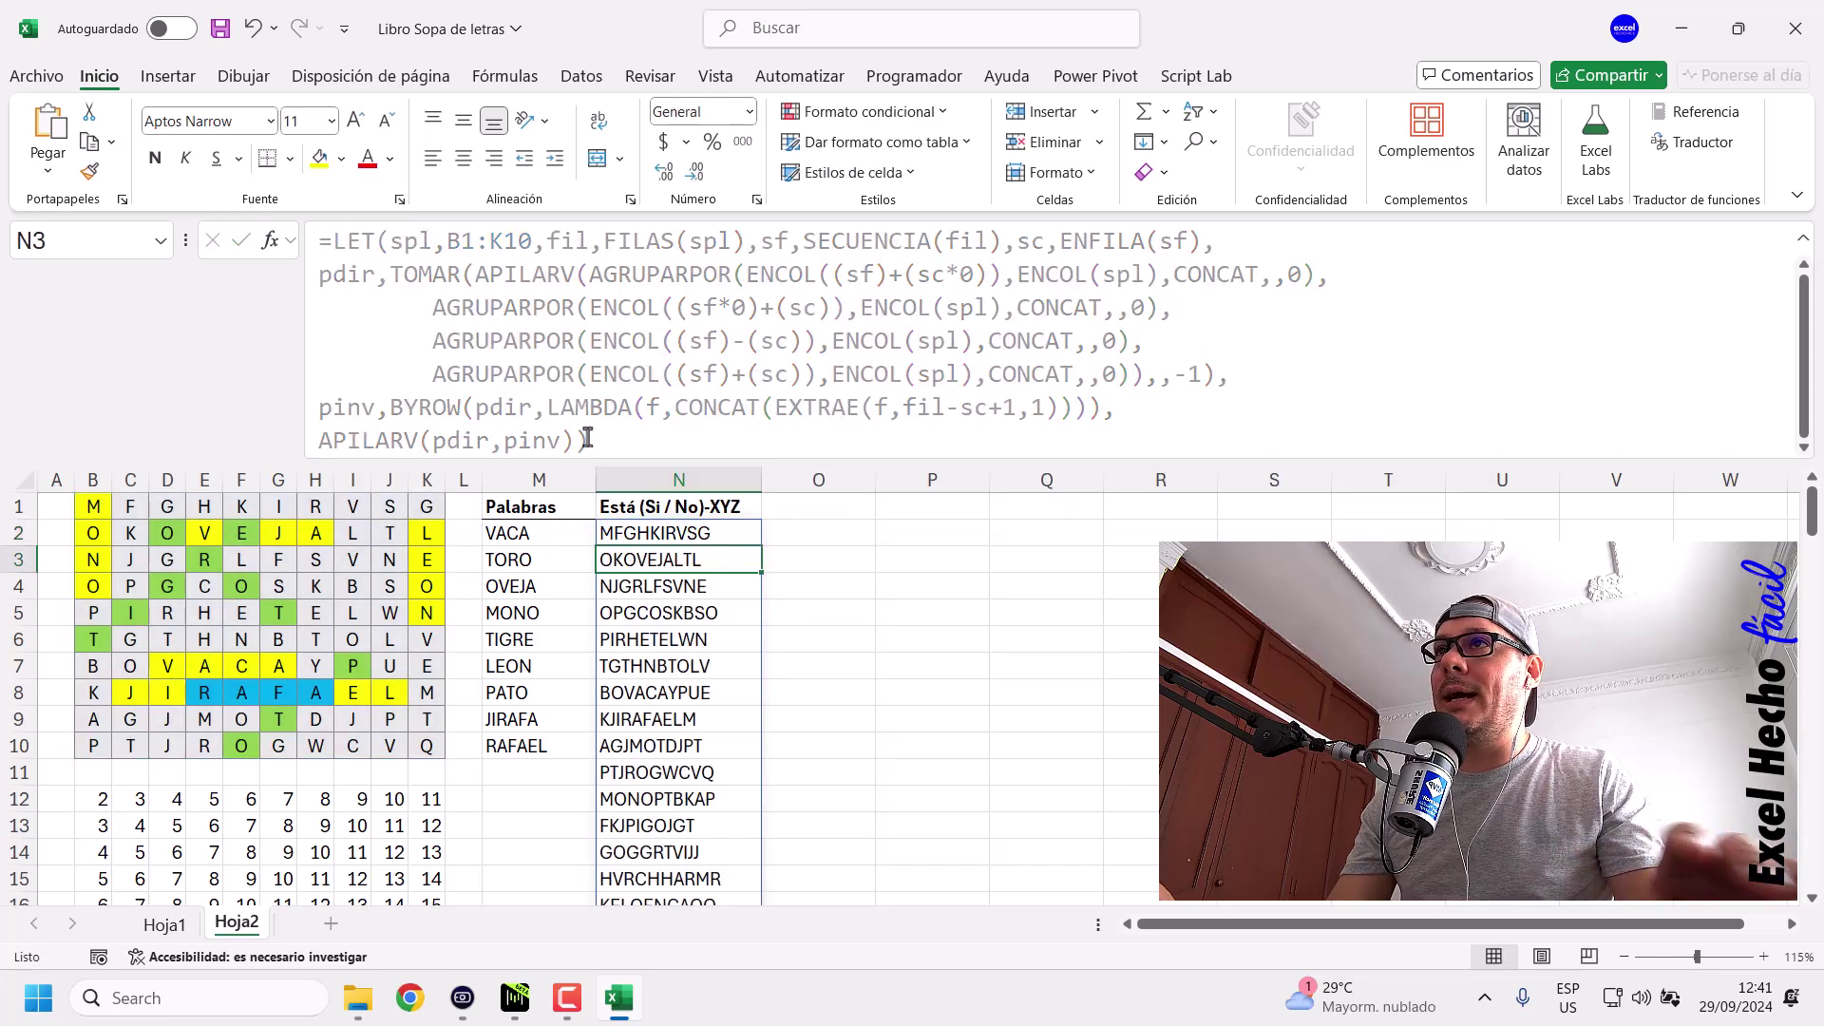
{"action": "left_click", "coordinate": [709, 526]}
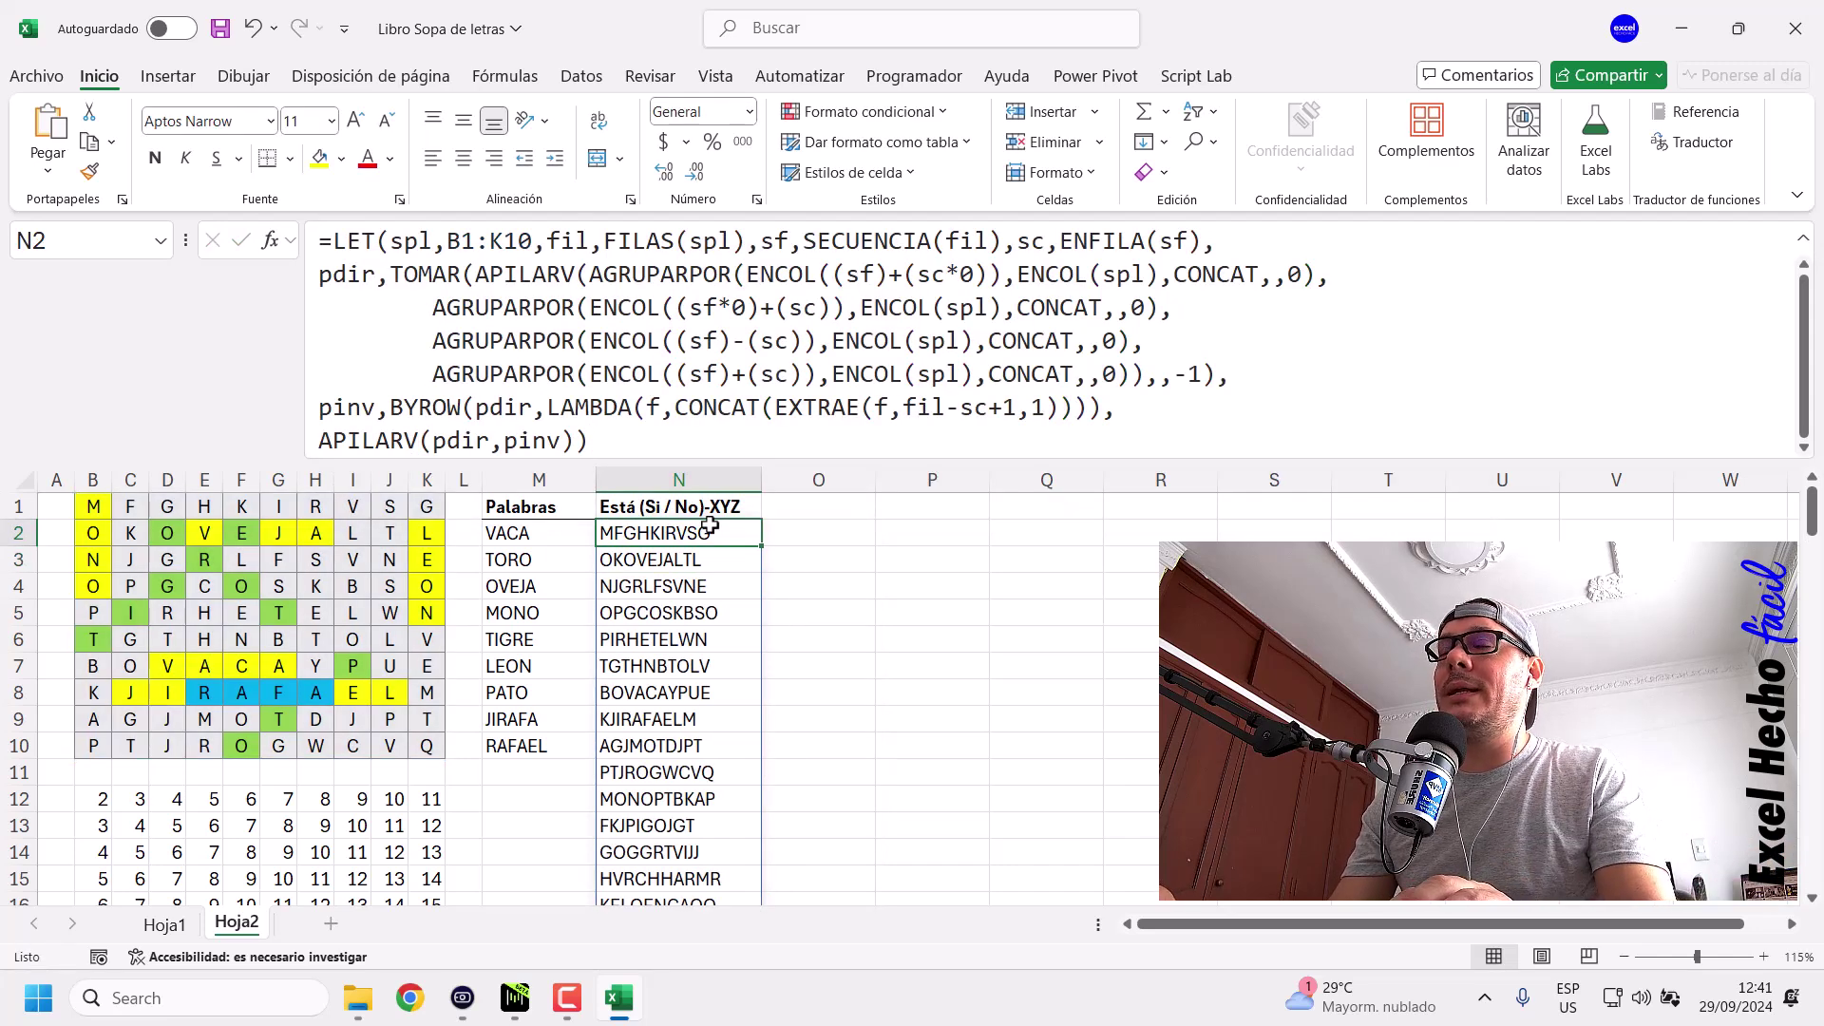
{"action": "key", "text": "ctrl+shift+Down"}
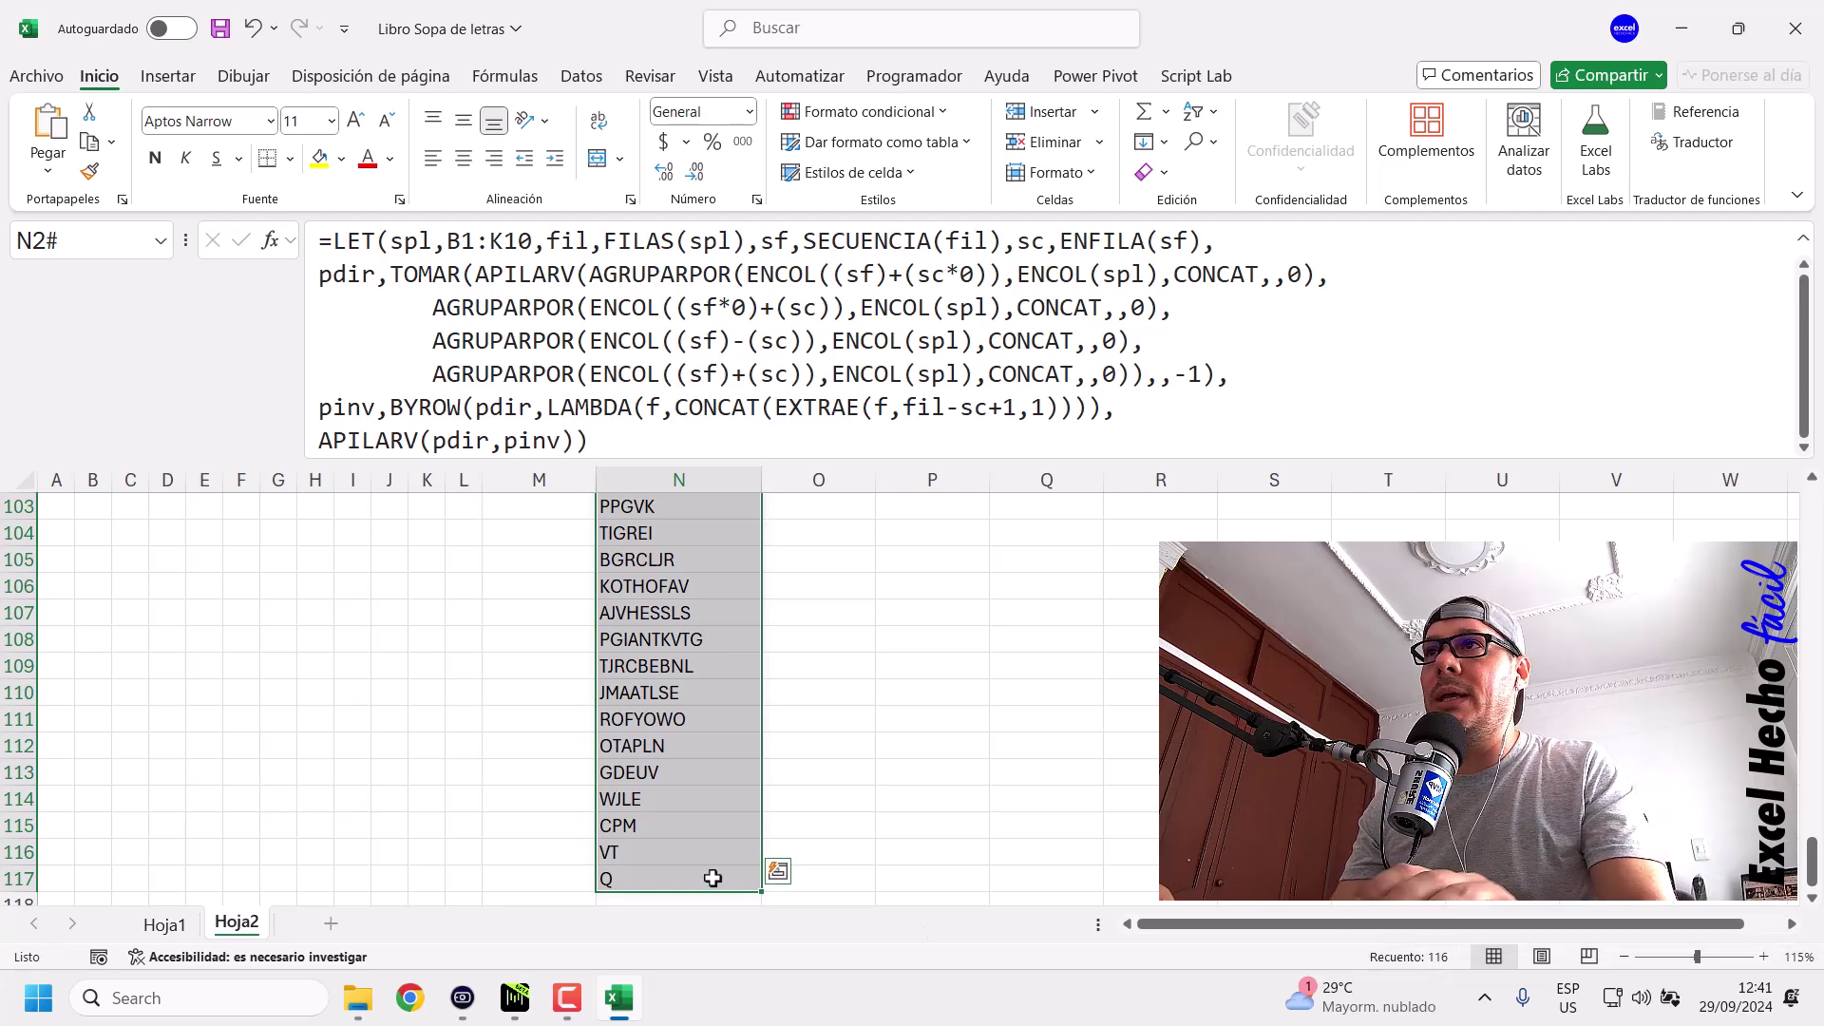
{"action": "key", "text": "ctrl+Up"}
{"action": "key", "text": "Down"}
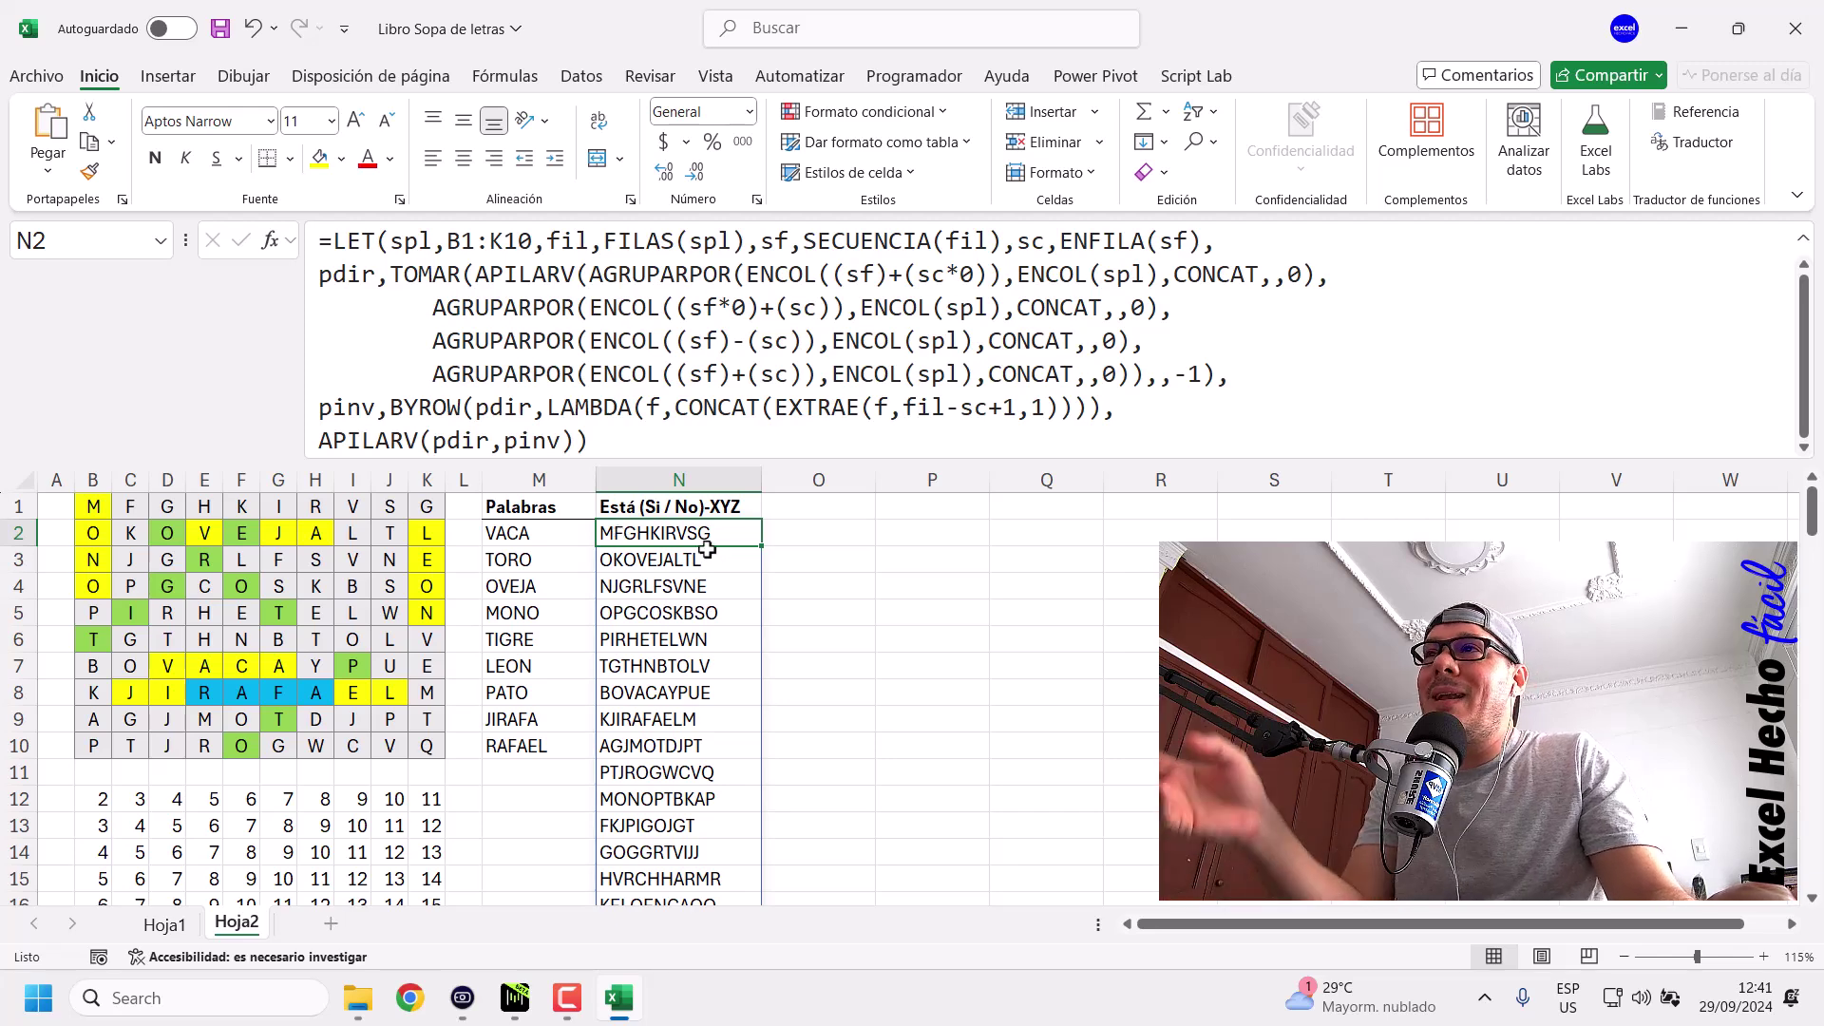
Remove LET's closing parenthesis and name the APILARV(pdir,pinv) result palc, ending that definition with a comma.
{"action": "left_click", "coordinate": [605, 454]}
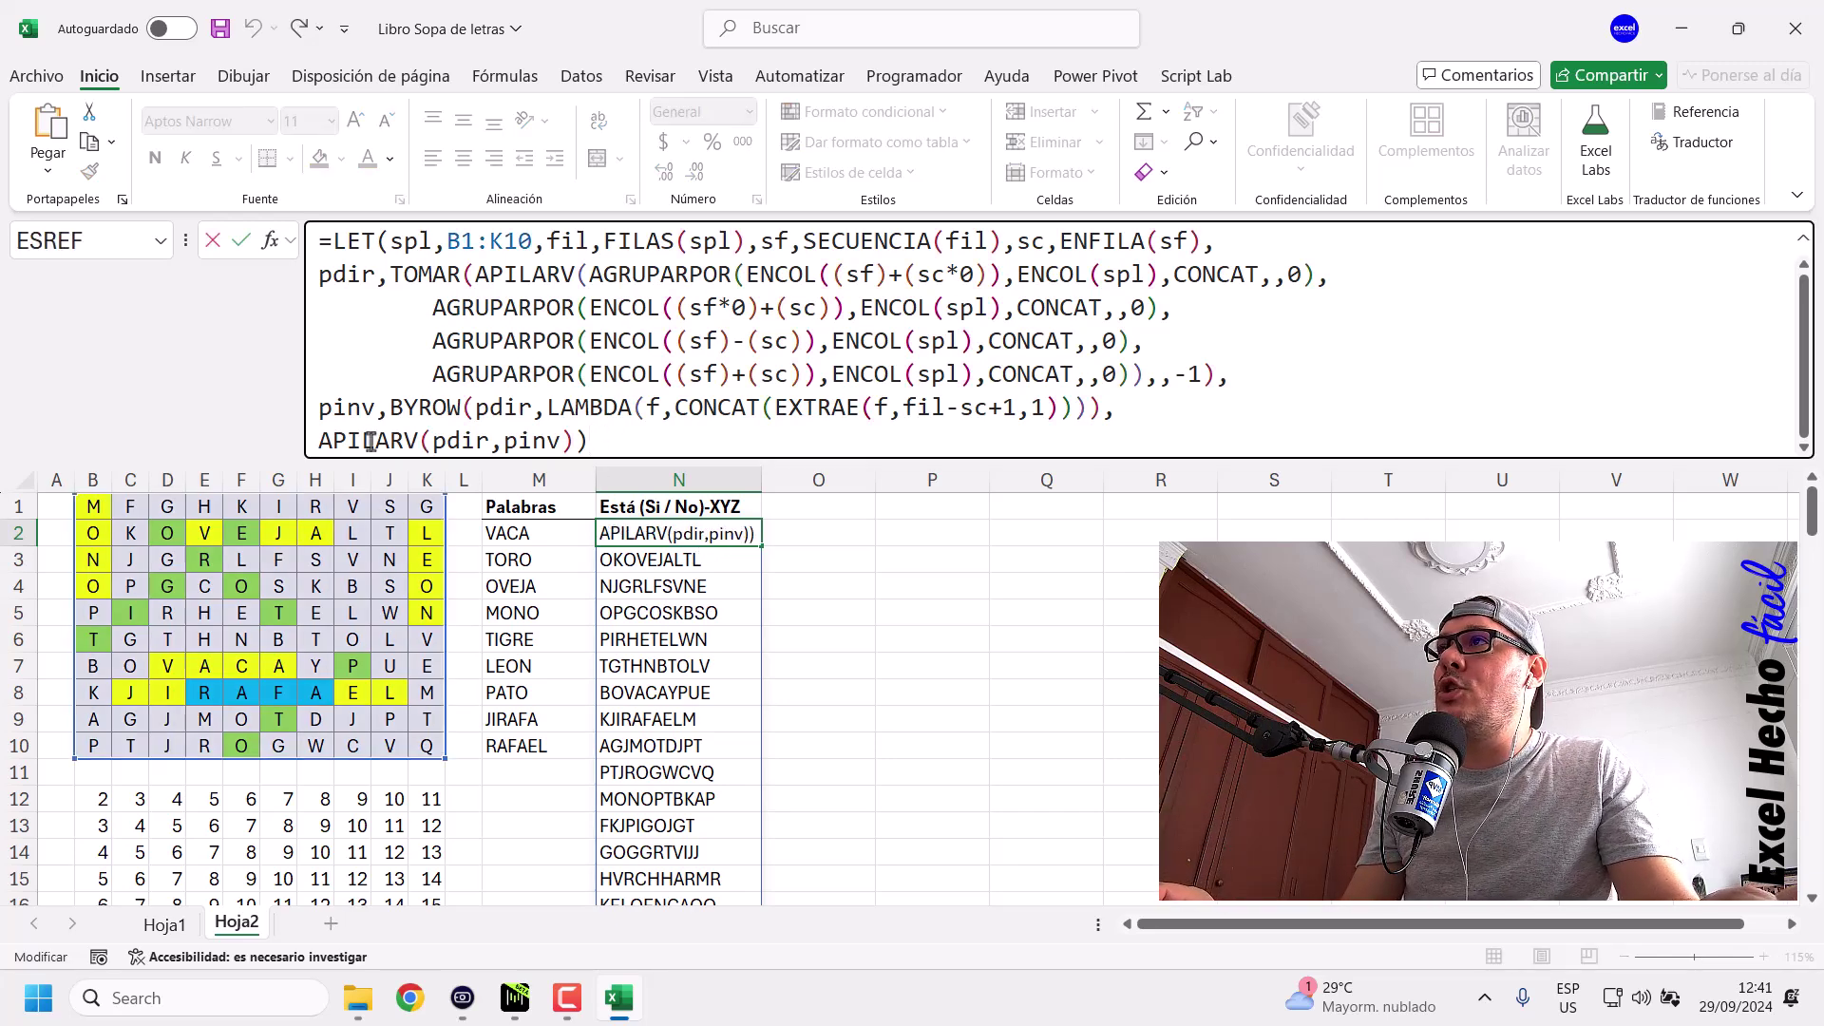
{"action": "key", "text": "BackSpace"}
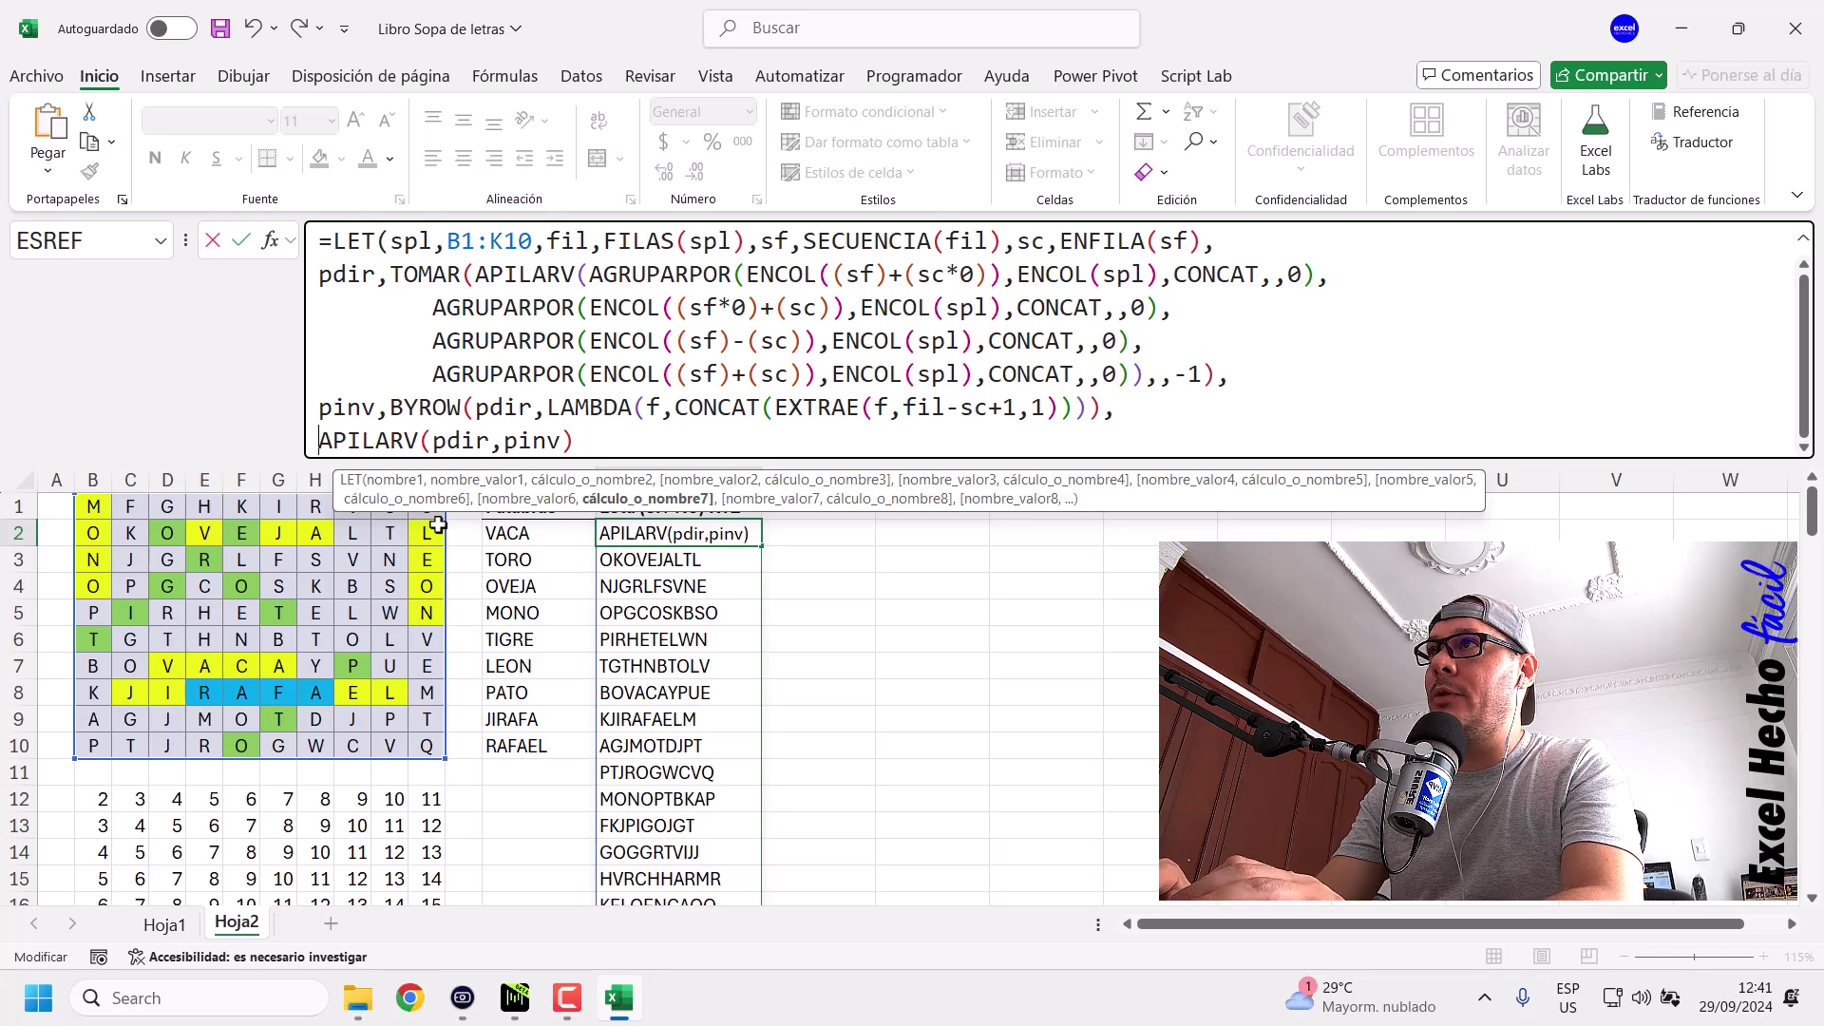
{"action": "type", "text": "cpal,"}
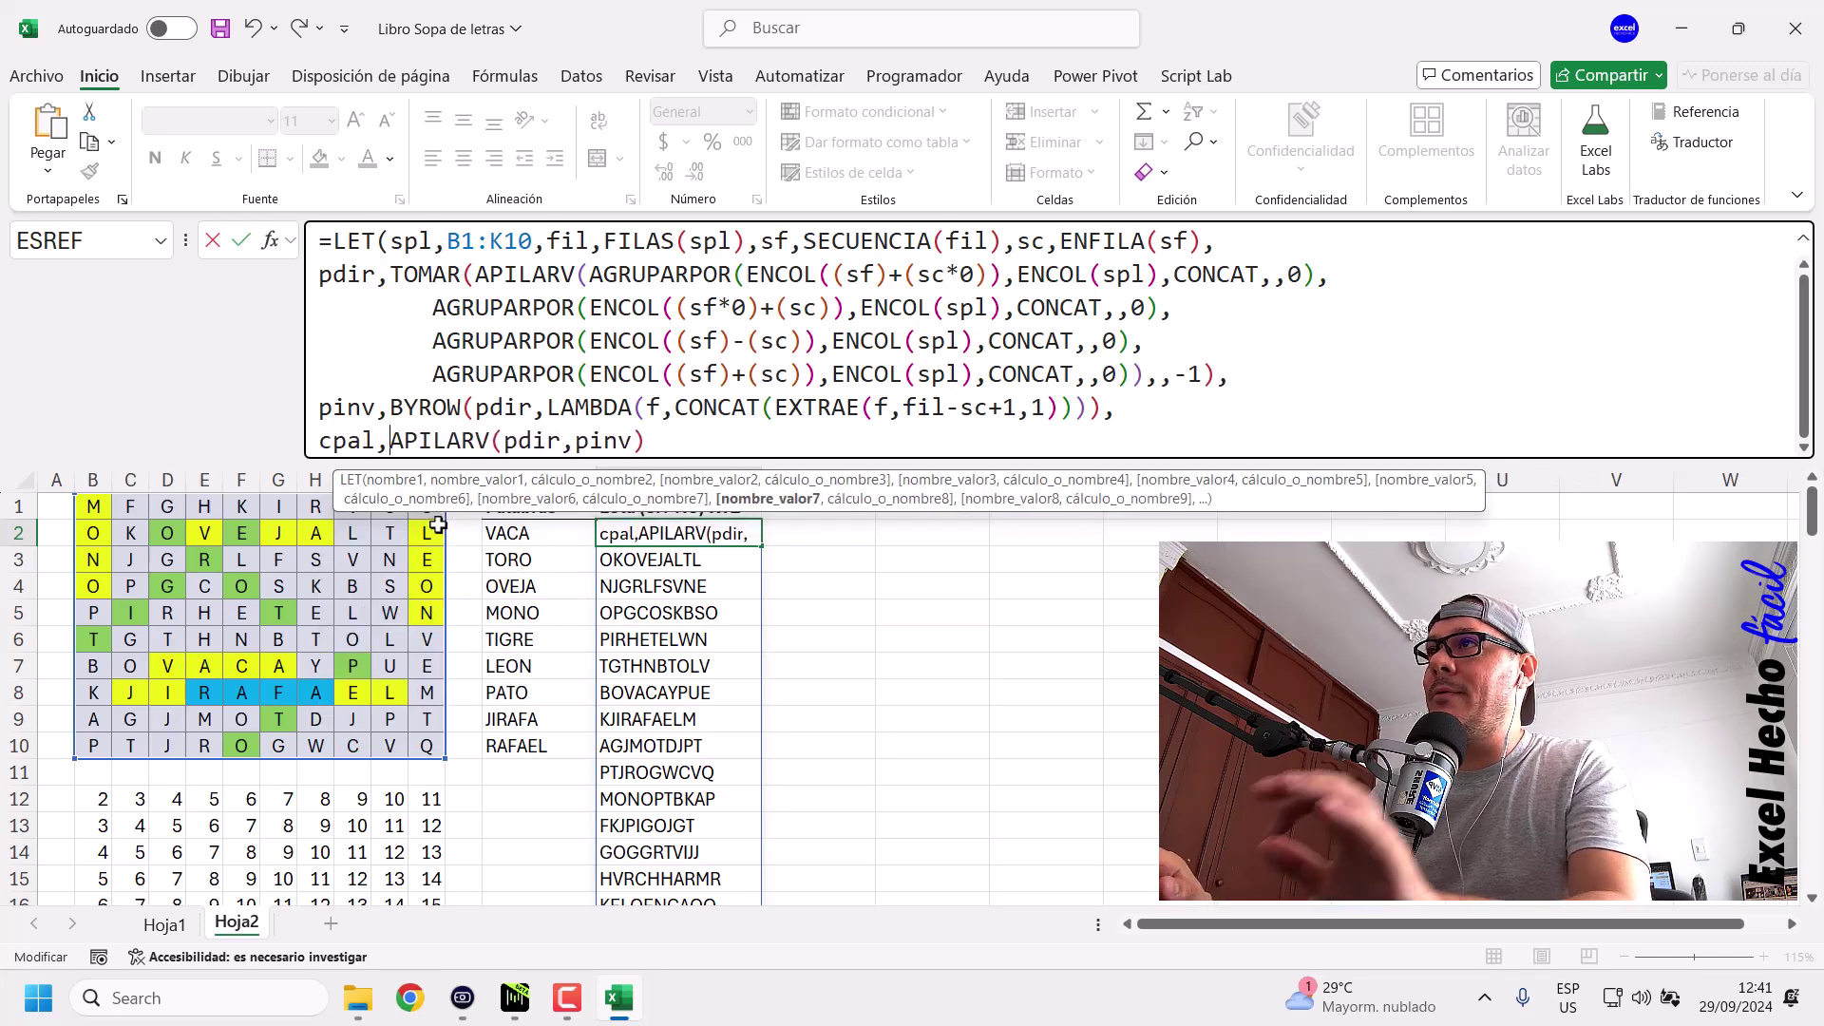
{"action": "mouse_move", "coordinate": [334, 441]}
{"action": "left_mouse_down"}
{"action": "mouse_move", "coordinate": [372, 441]}
{"action": "mouse_move", "coordinate": [334, 442]}
{"action": "left_mouse_up"}
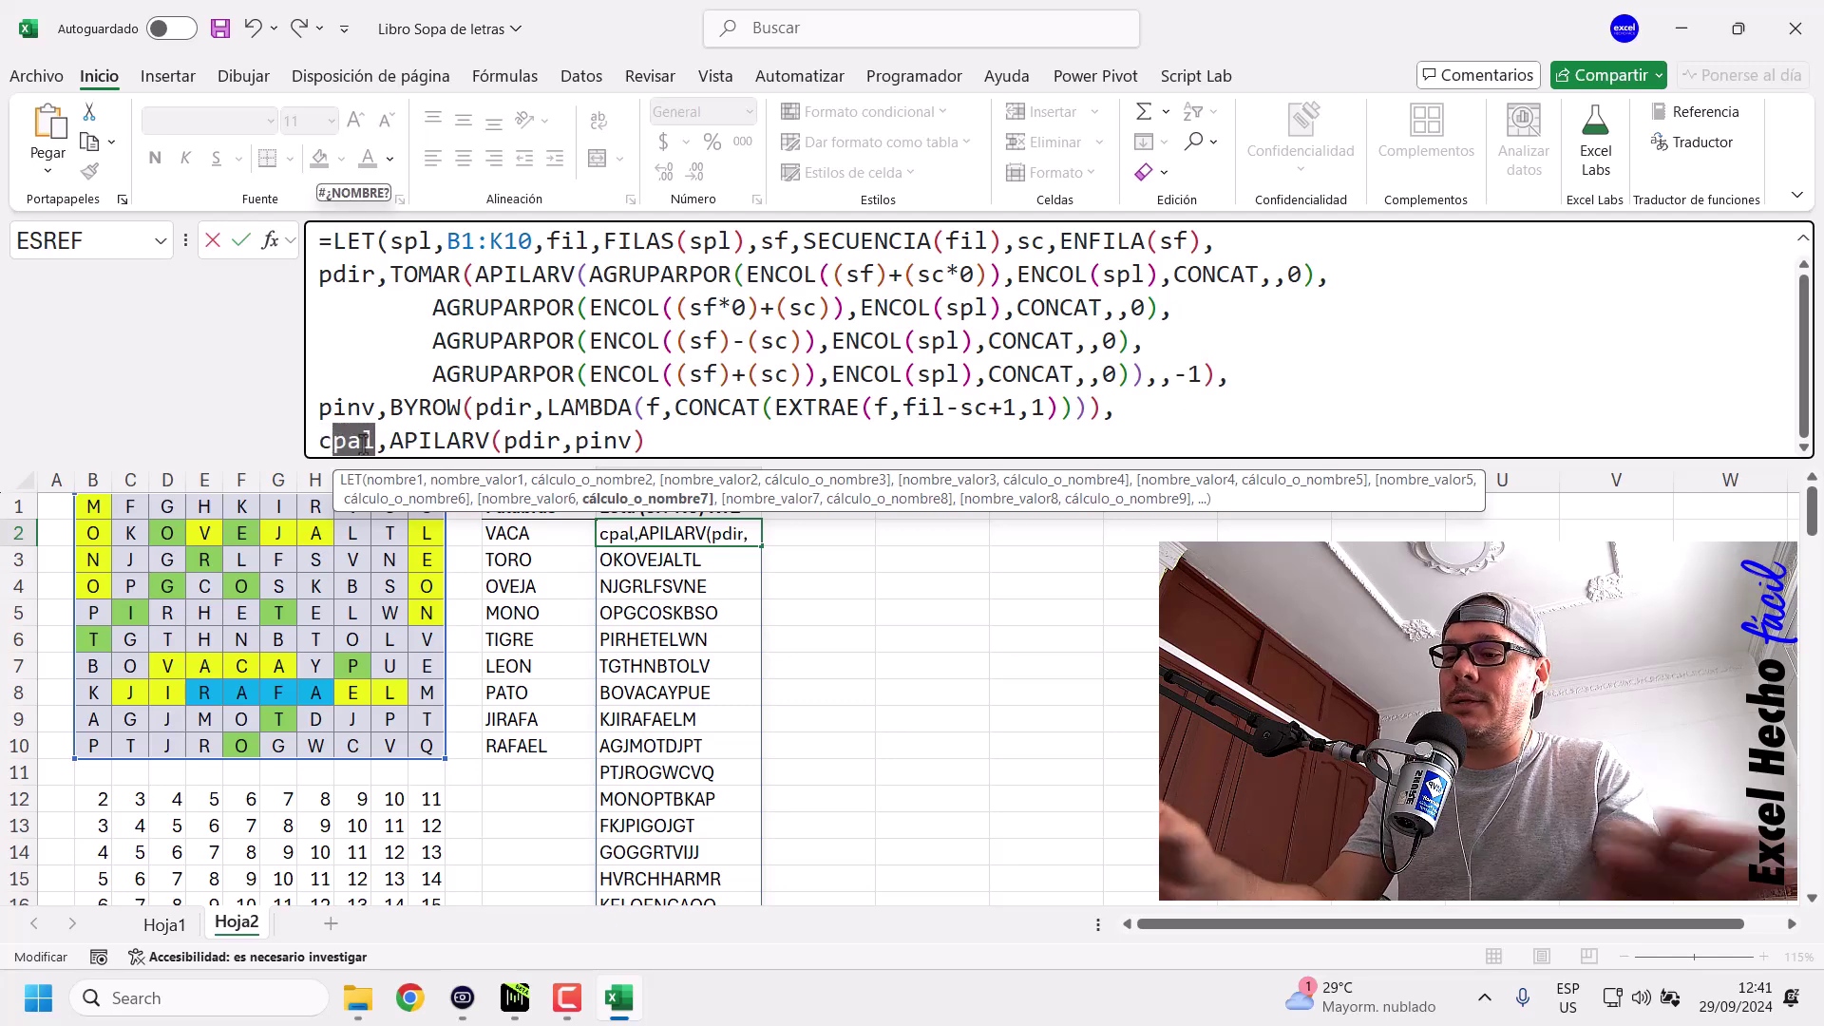
{"action": "key", "text": "BackSpace"}
{"action": "key", "text": "BackSpace"}
{"action": "type", "text": "palc"}
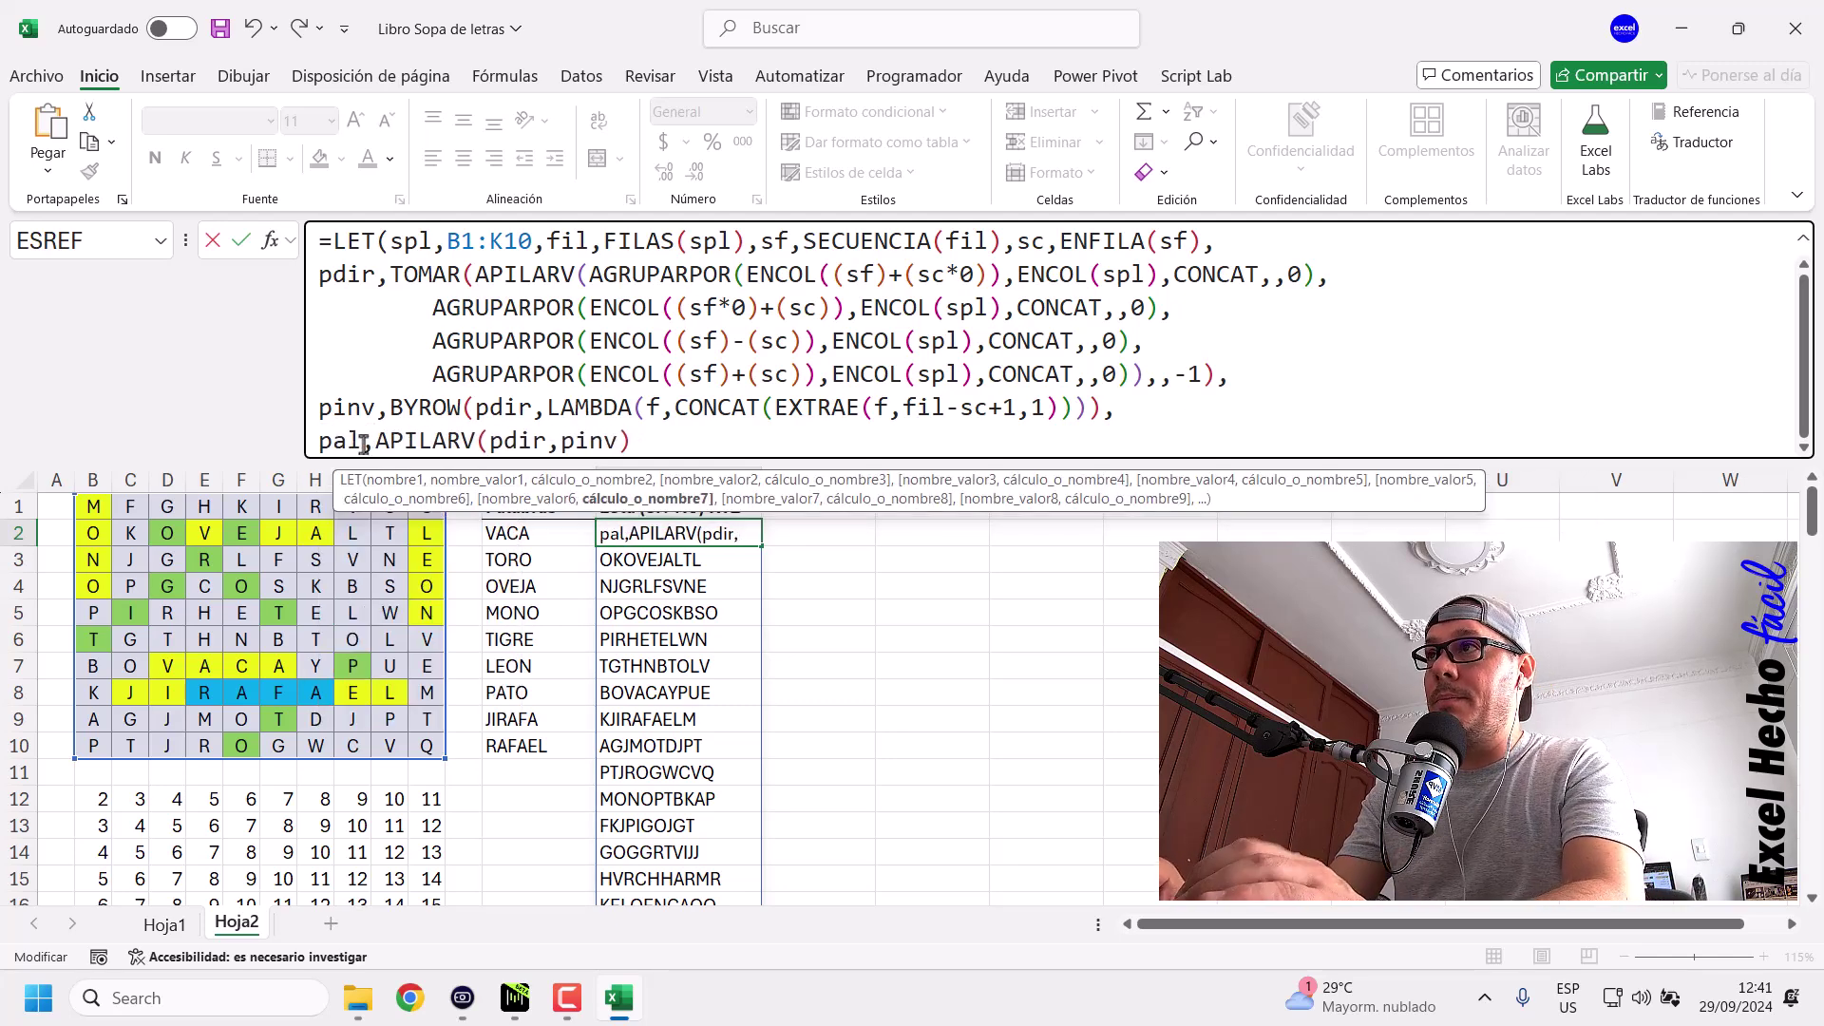
{"action": "left_click", "coordinate": [737, 441]}
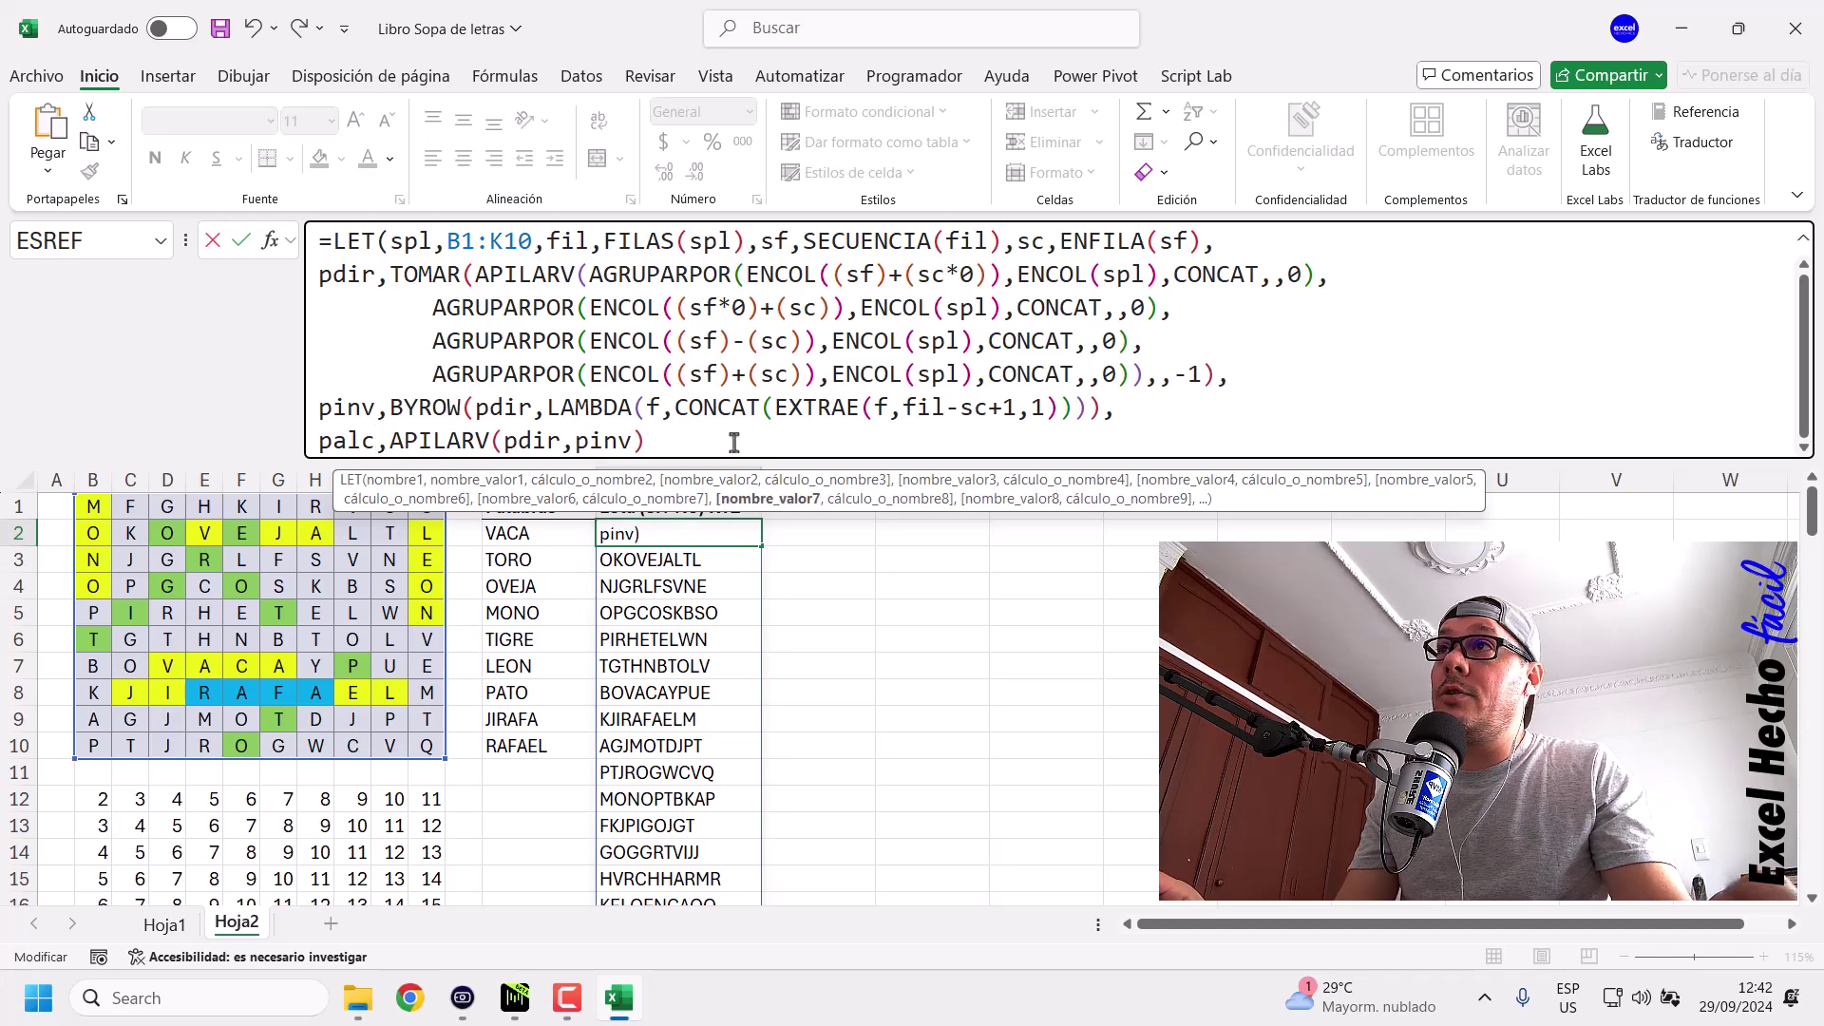
{"action": "type", "text": ","}
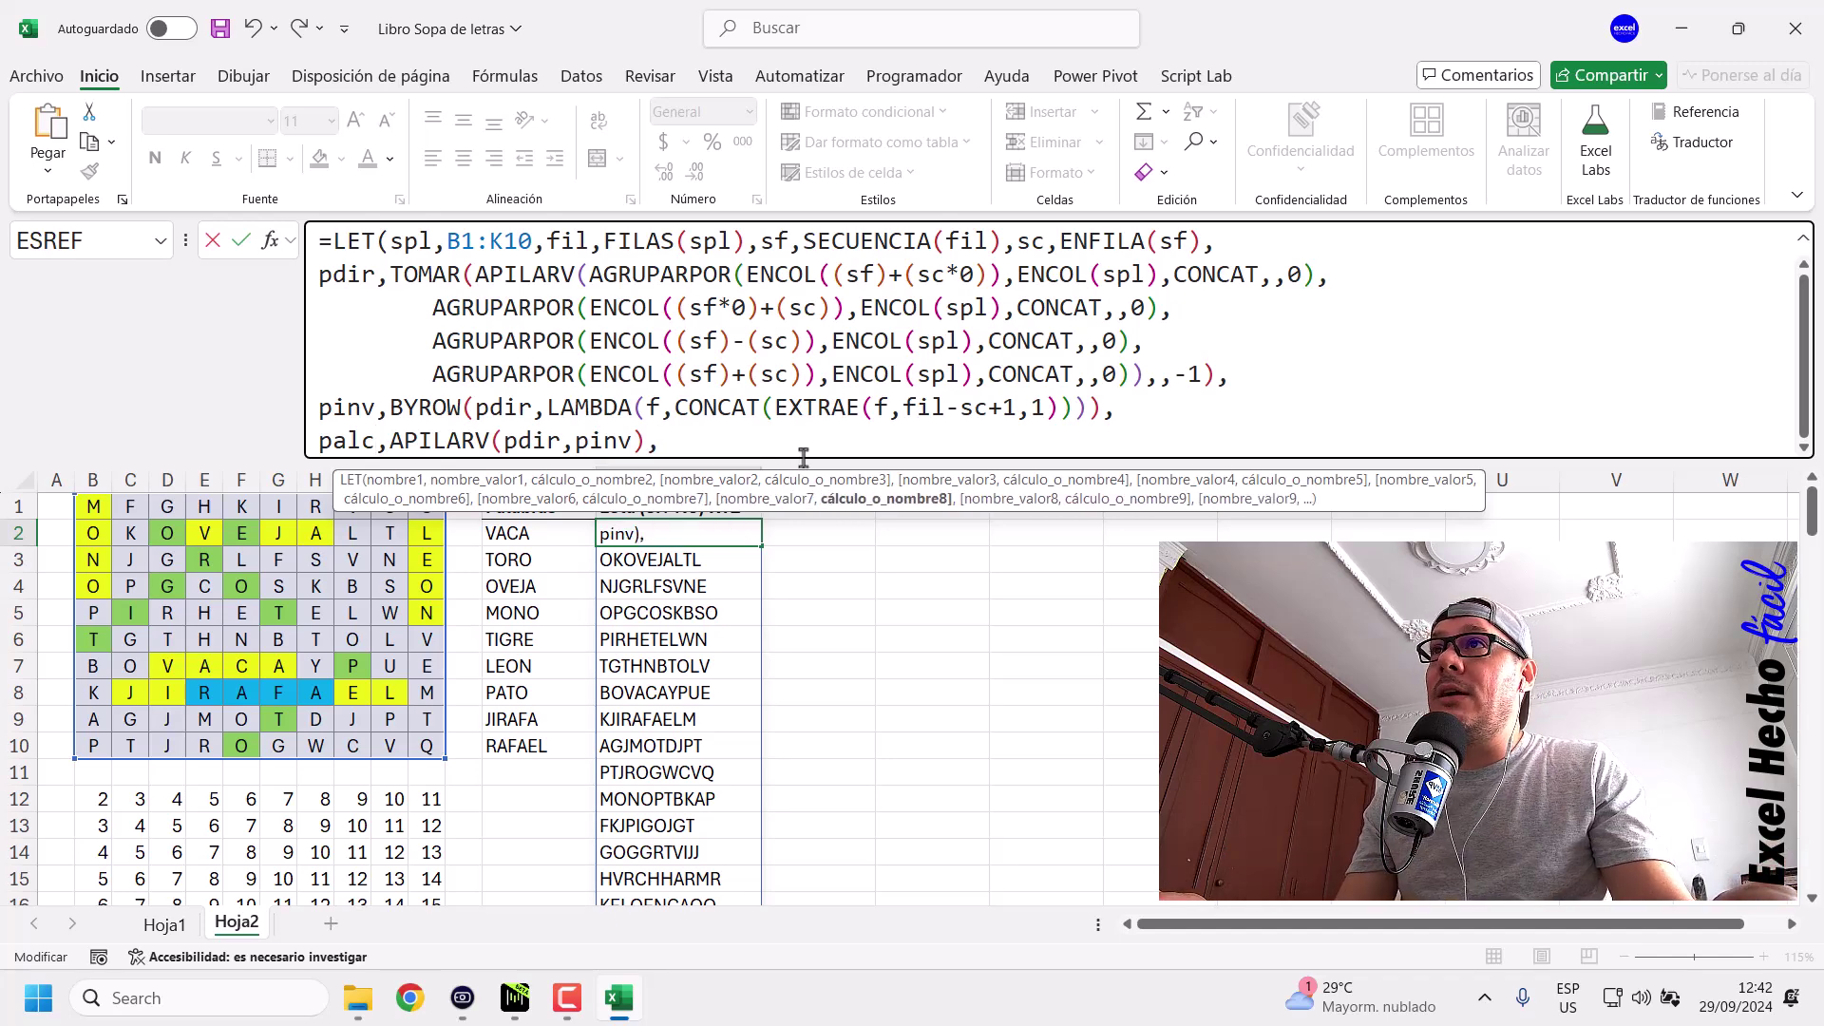
Enlarge the formula editing area and start a BUSCARX function on a new line below the palc definition.
{"action": "left_click_drag", "start_coordinate": [798, 480], "coordinate": [798, 514]}
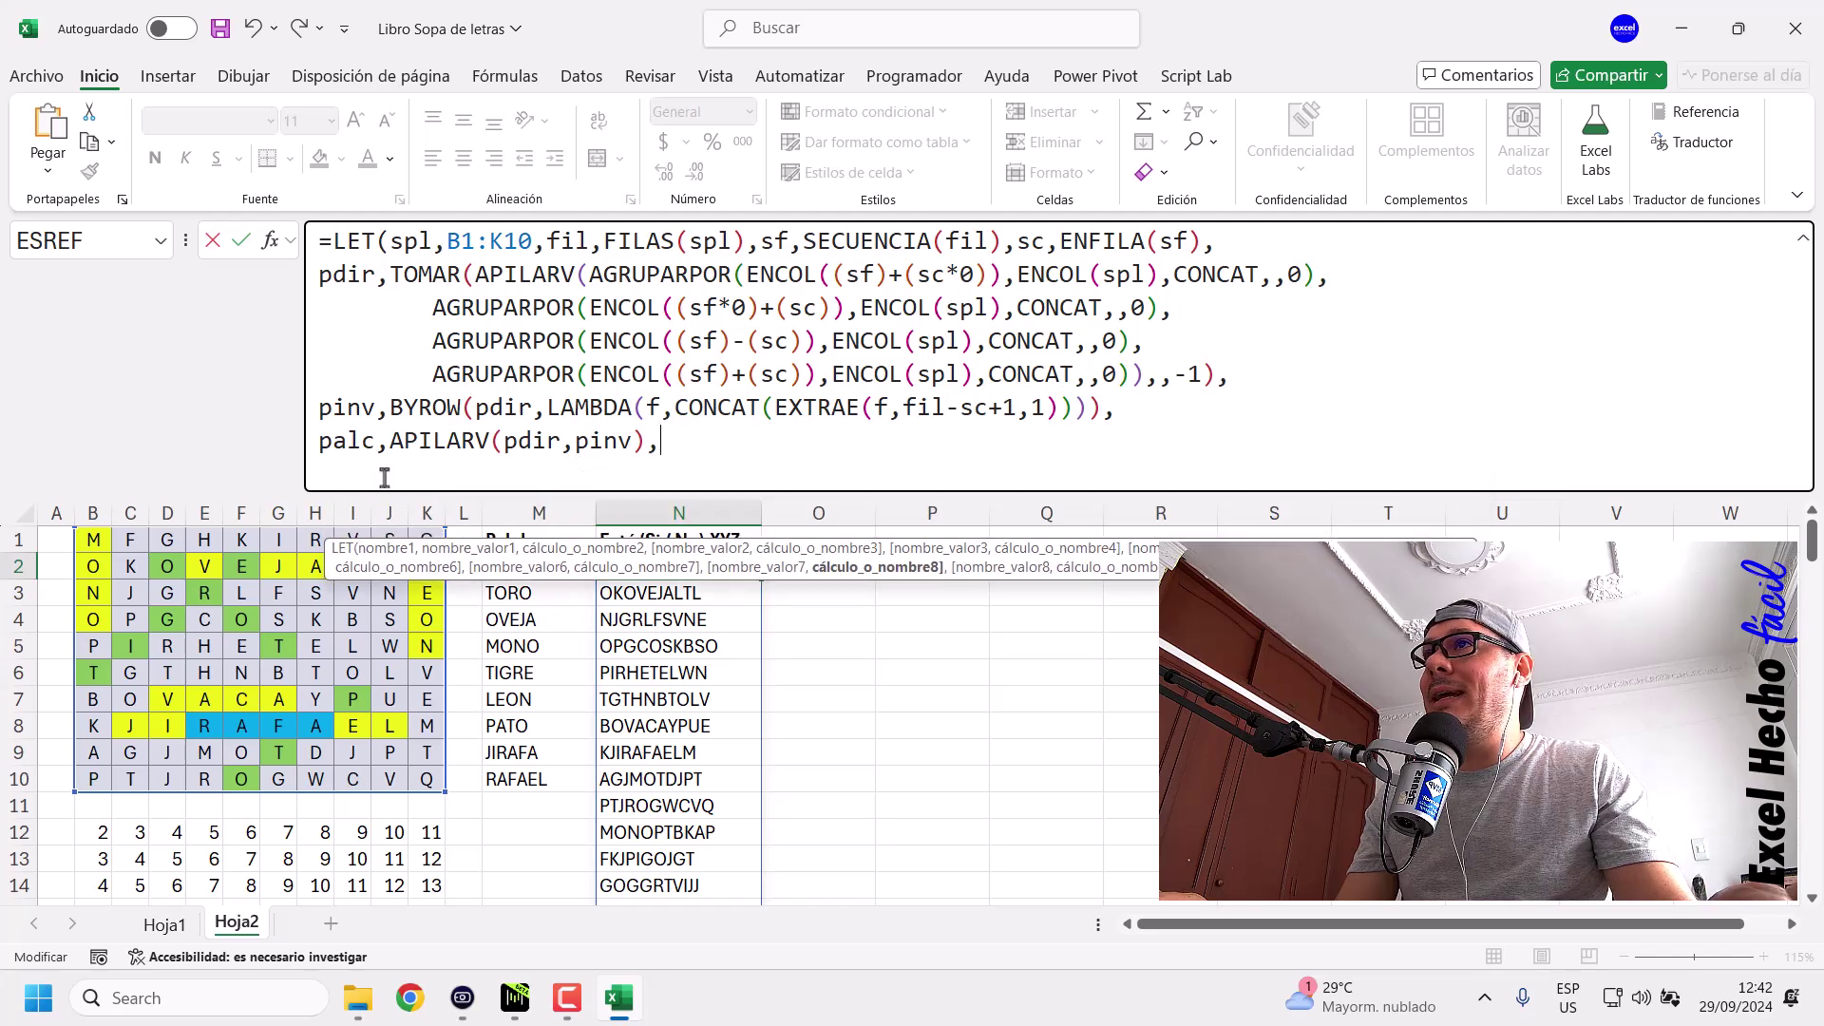
{"action": "key", "text": "alt+Return"}
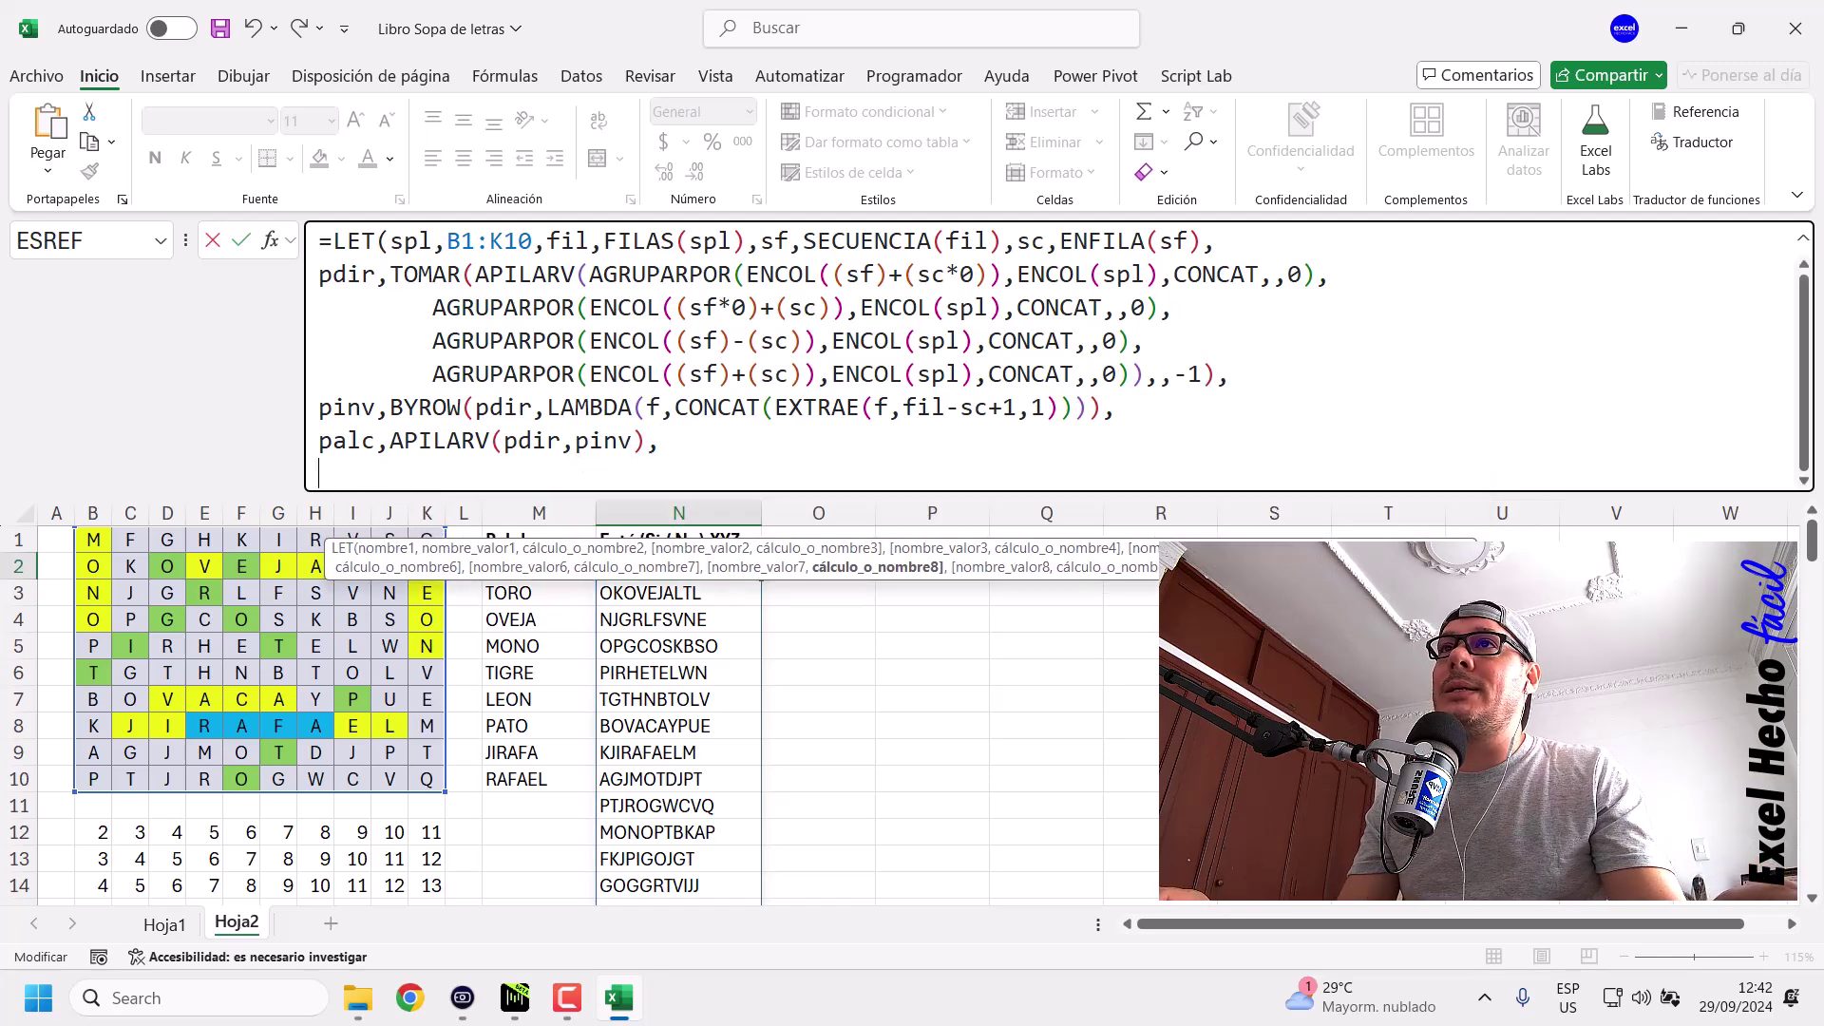
{"action": "left_click_drag", "start_coordinate": [1410, 568], "coordinate": [1337, 525]}
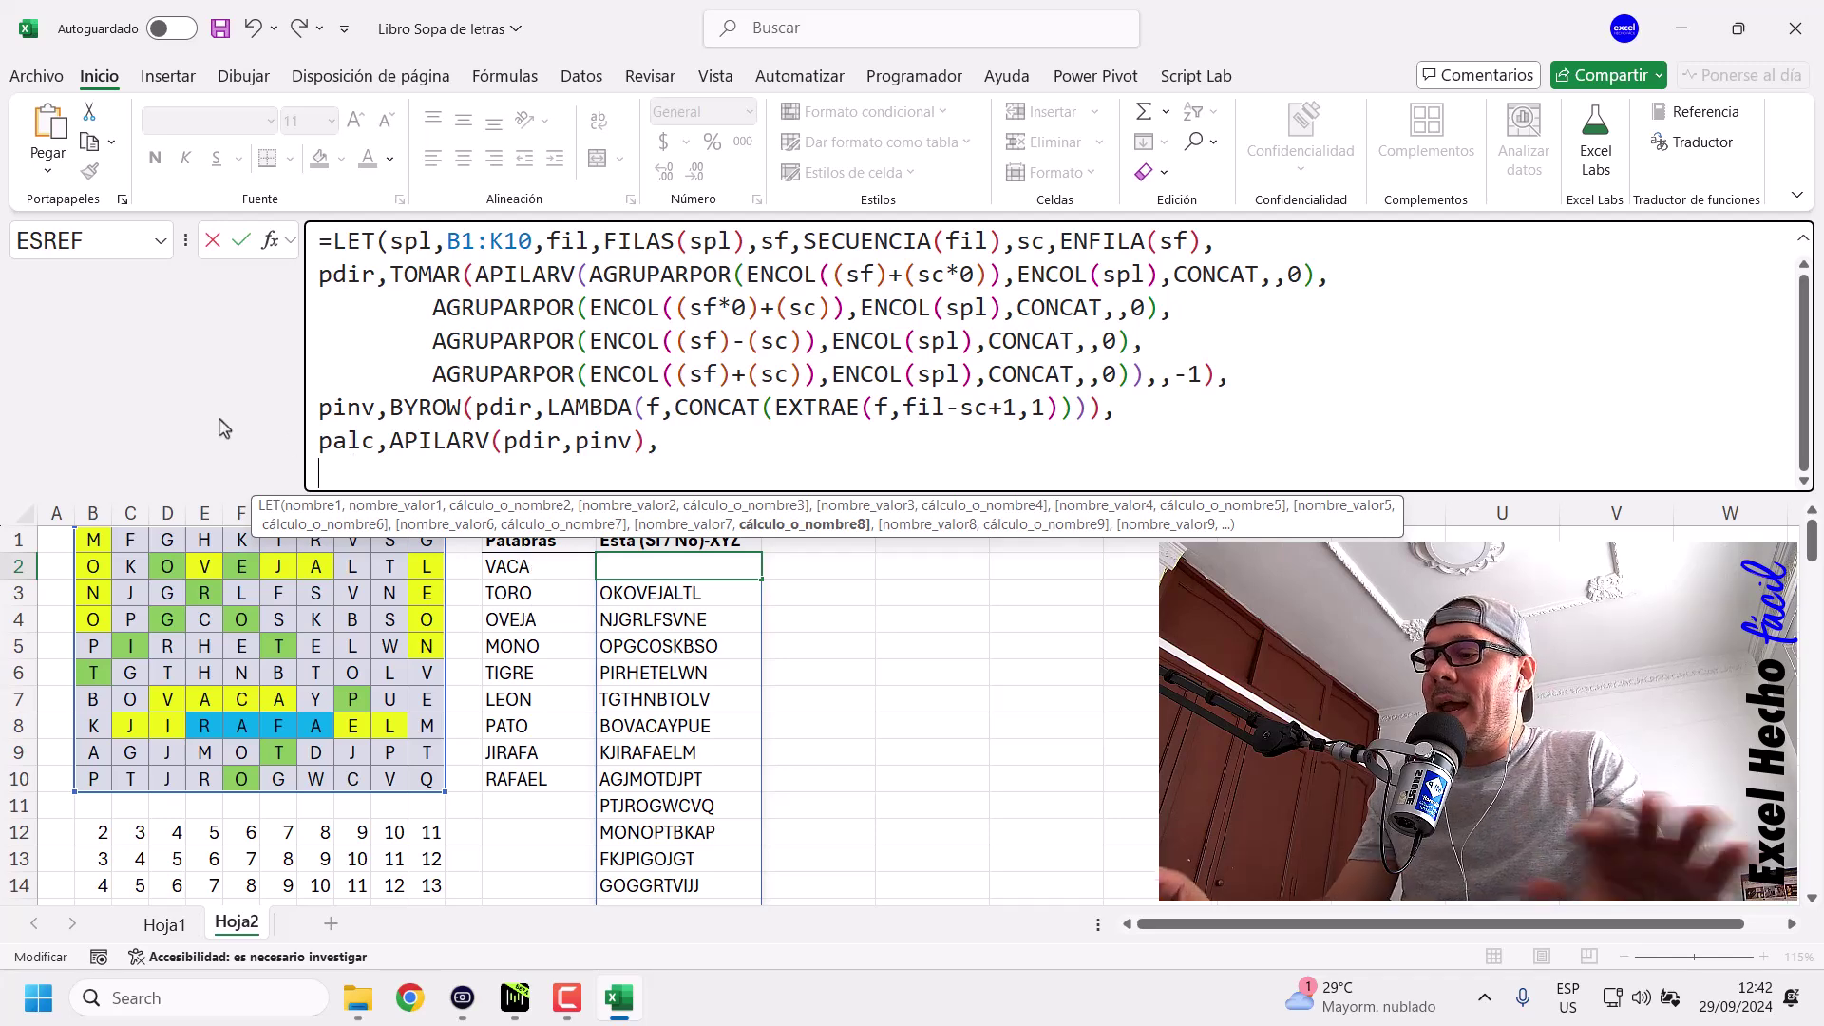
{"action": "type", "text": "bu"}
{"action": "key", "text": "Down"}
{"action": "key", "text": "Down"}
{"action": "key", "text": "Down"}
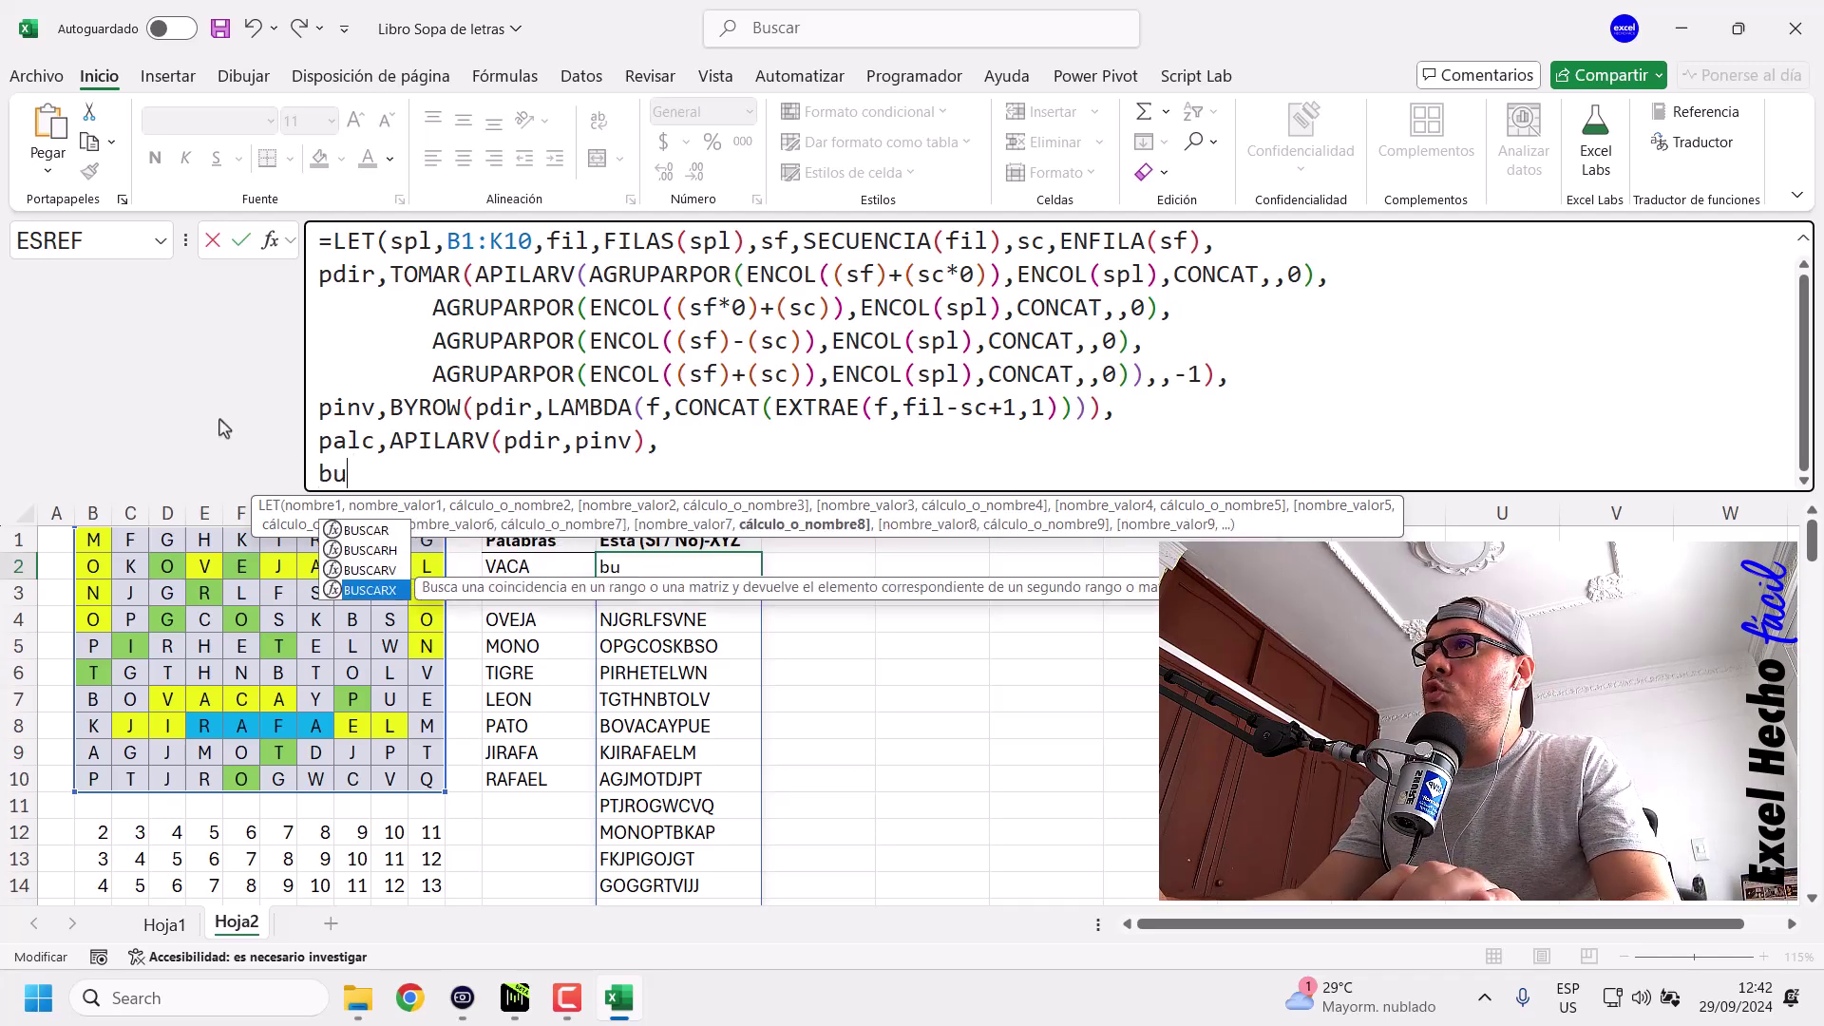
{"action": "key", "text": "Tab"}
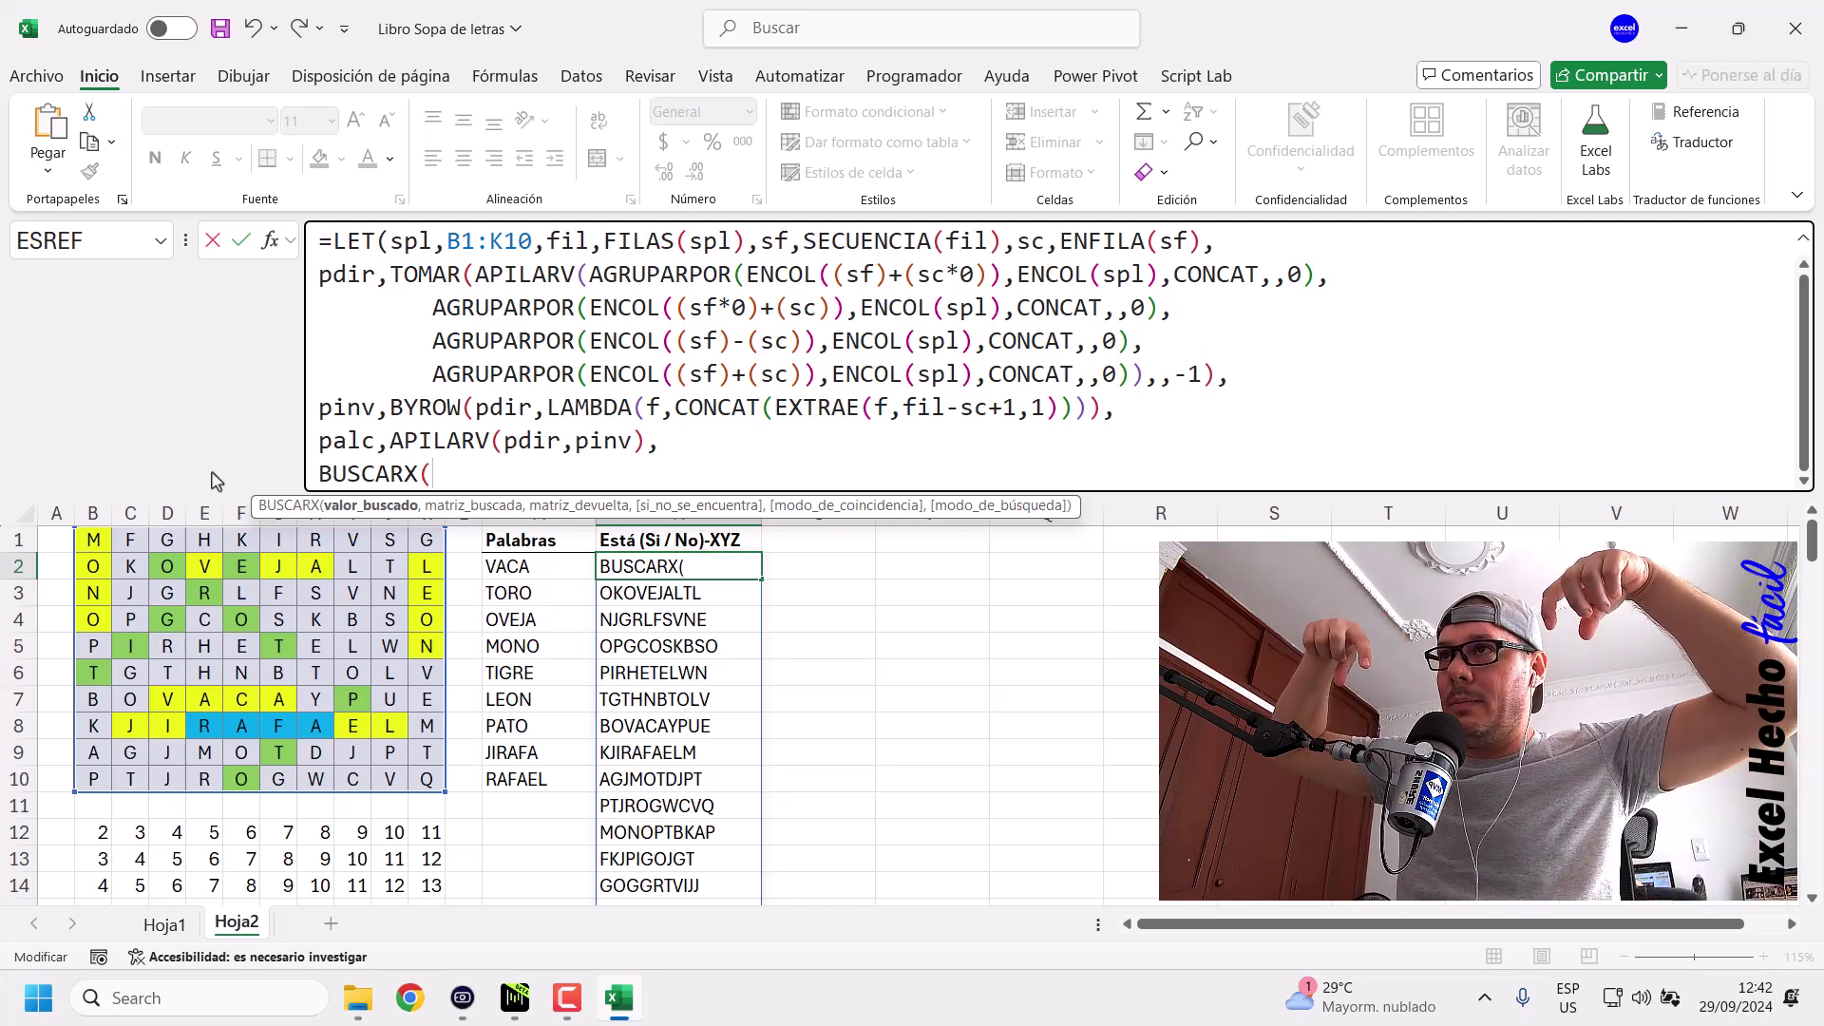
Set BUSCARX's lookup value to "*"&M2:M10&"*" so each listed word is matched anywhere within a string, followed by a comma.
{"action": "type", "text": "\"*\""}
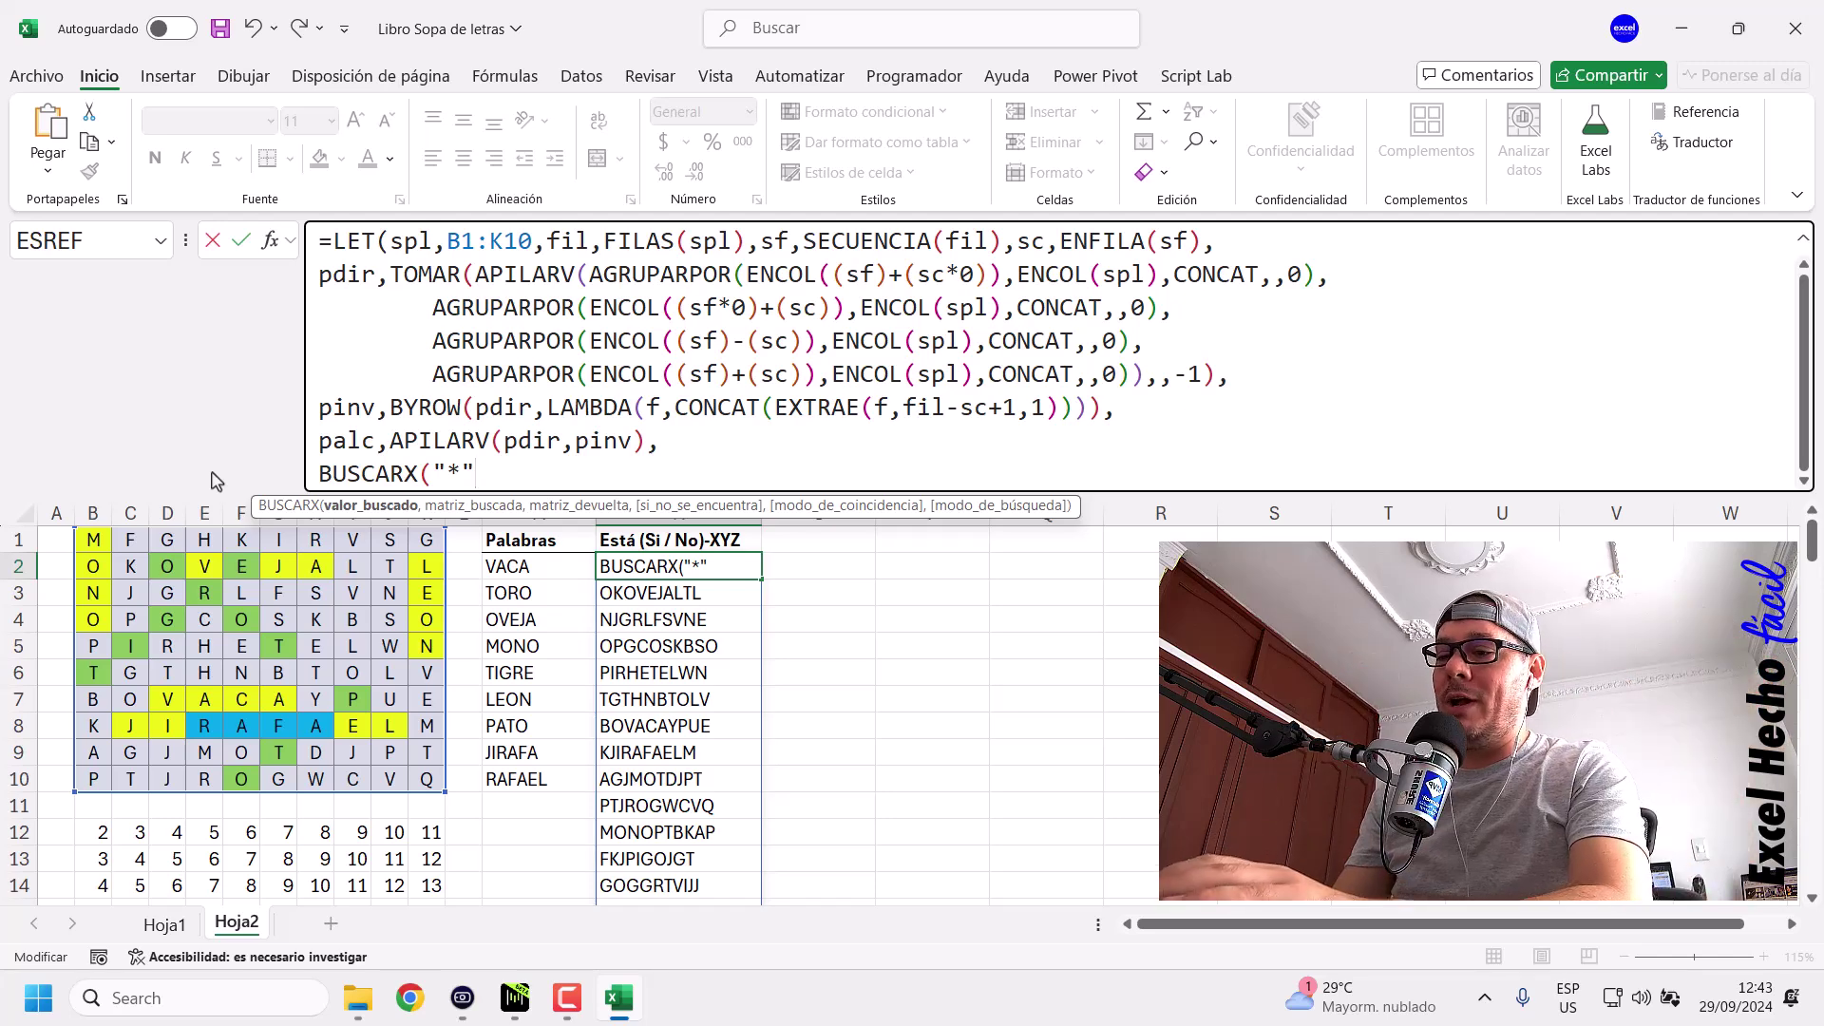
{"action": "type", "text": "&"}
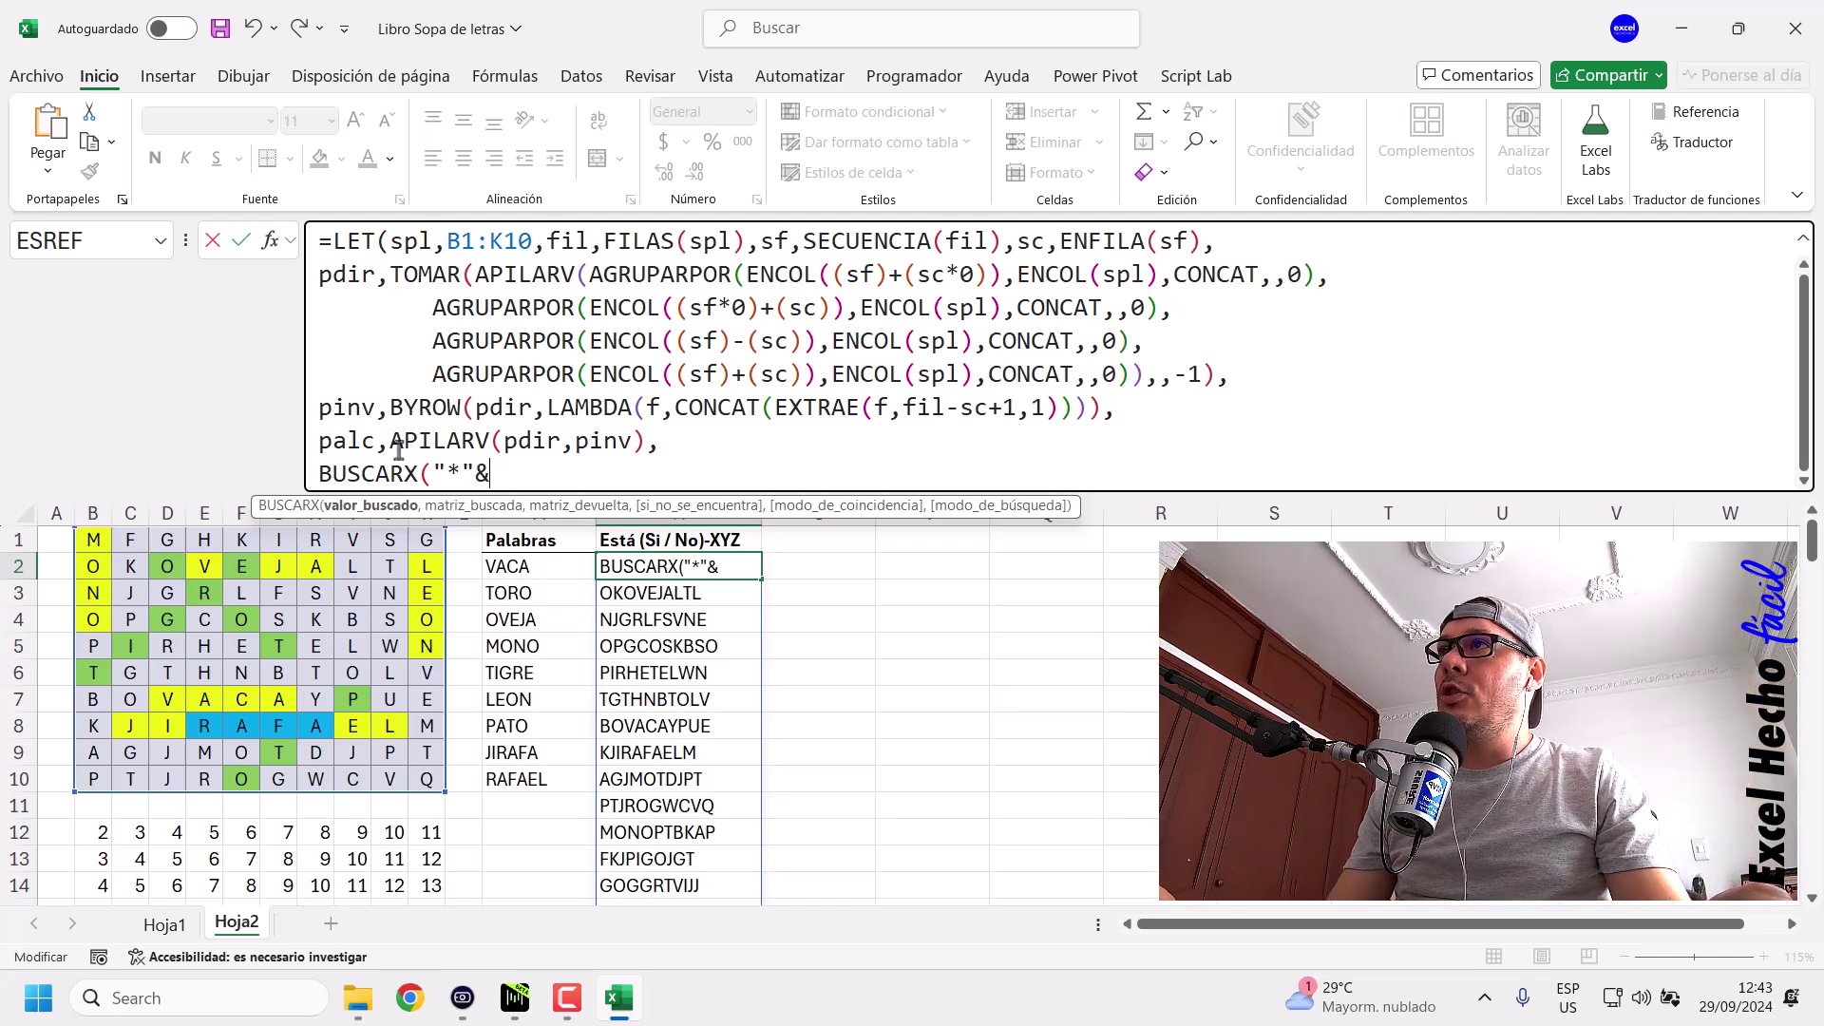
{"action": "left_click_drag", "start_coordinate": [475, 474], "coordinate": [434, 475]}
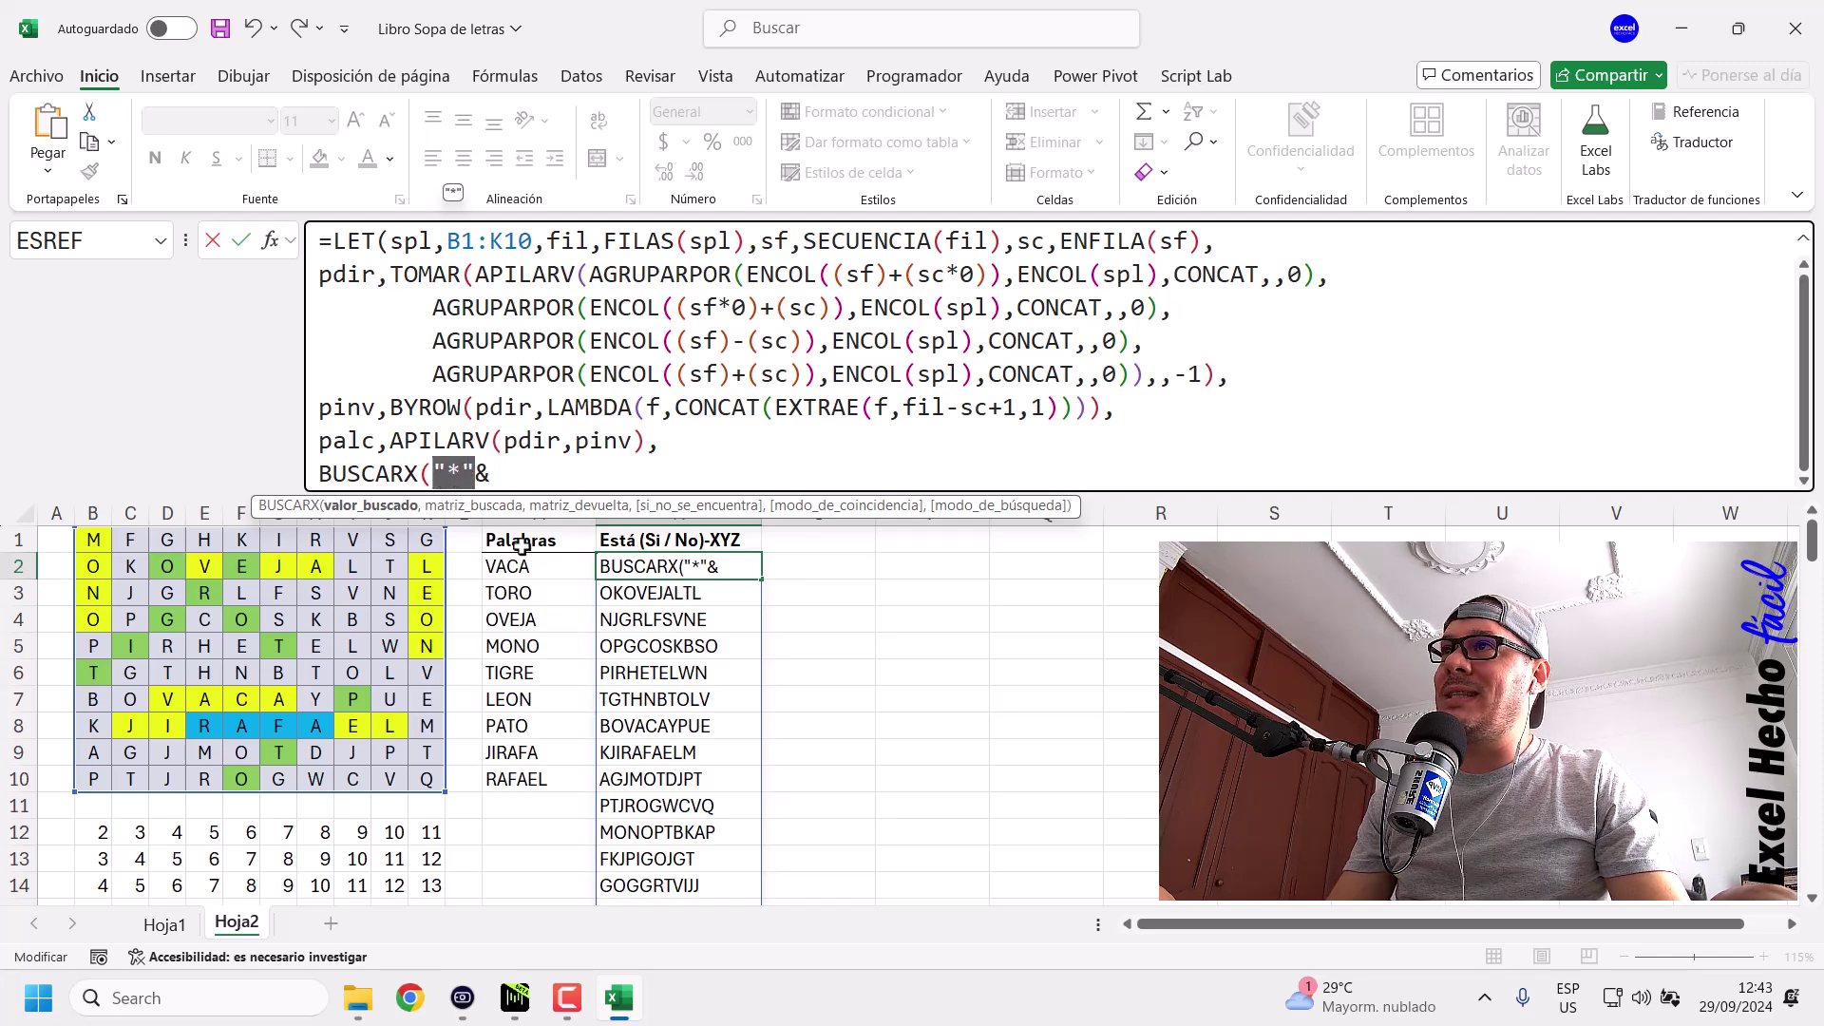
{"action": "left_click_drag", "start_coordinate": [537, 568], "coordinate": [538, 777]}
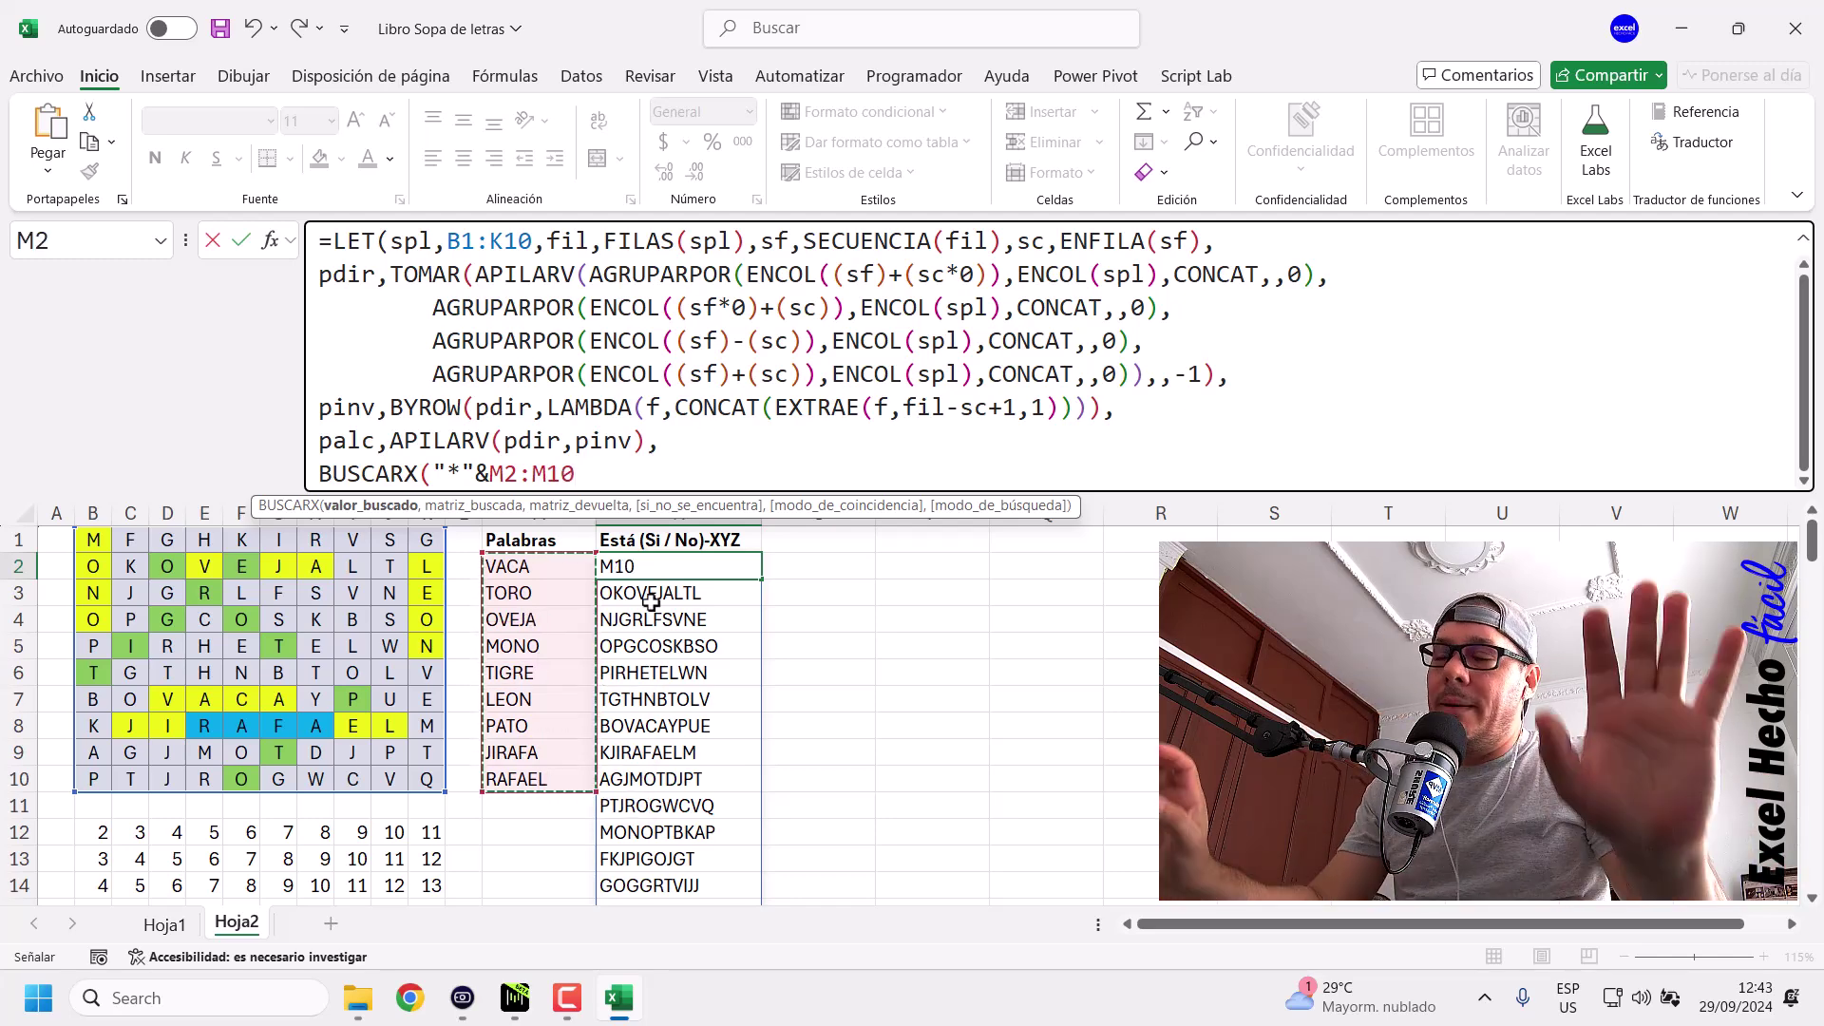
{"action": "type", "text": "&"}
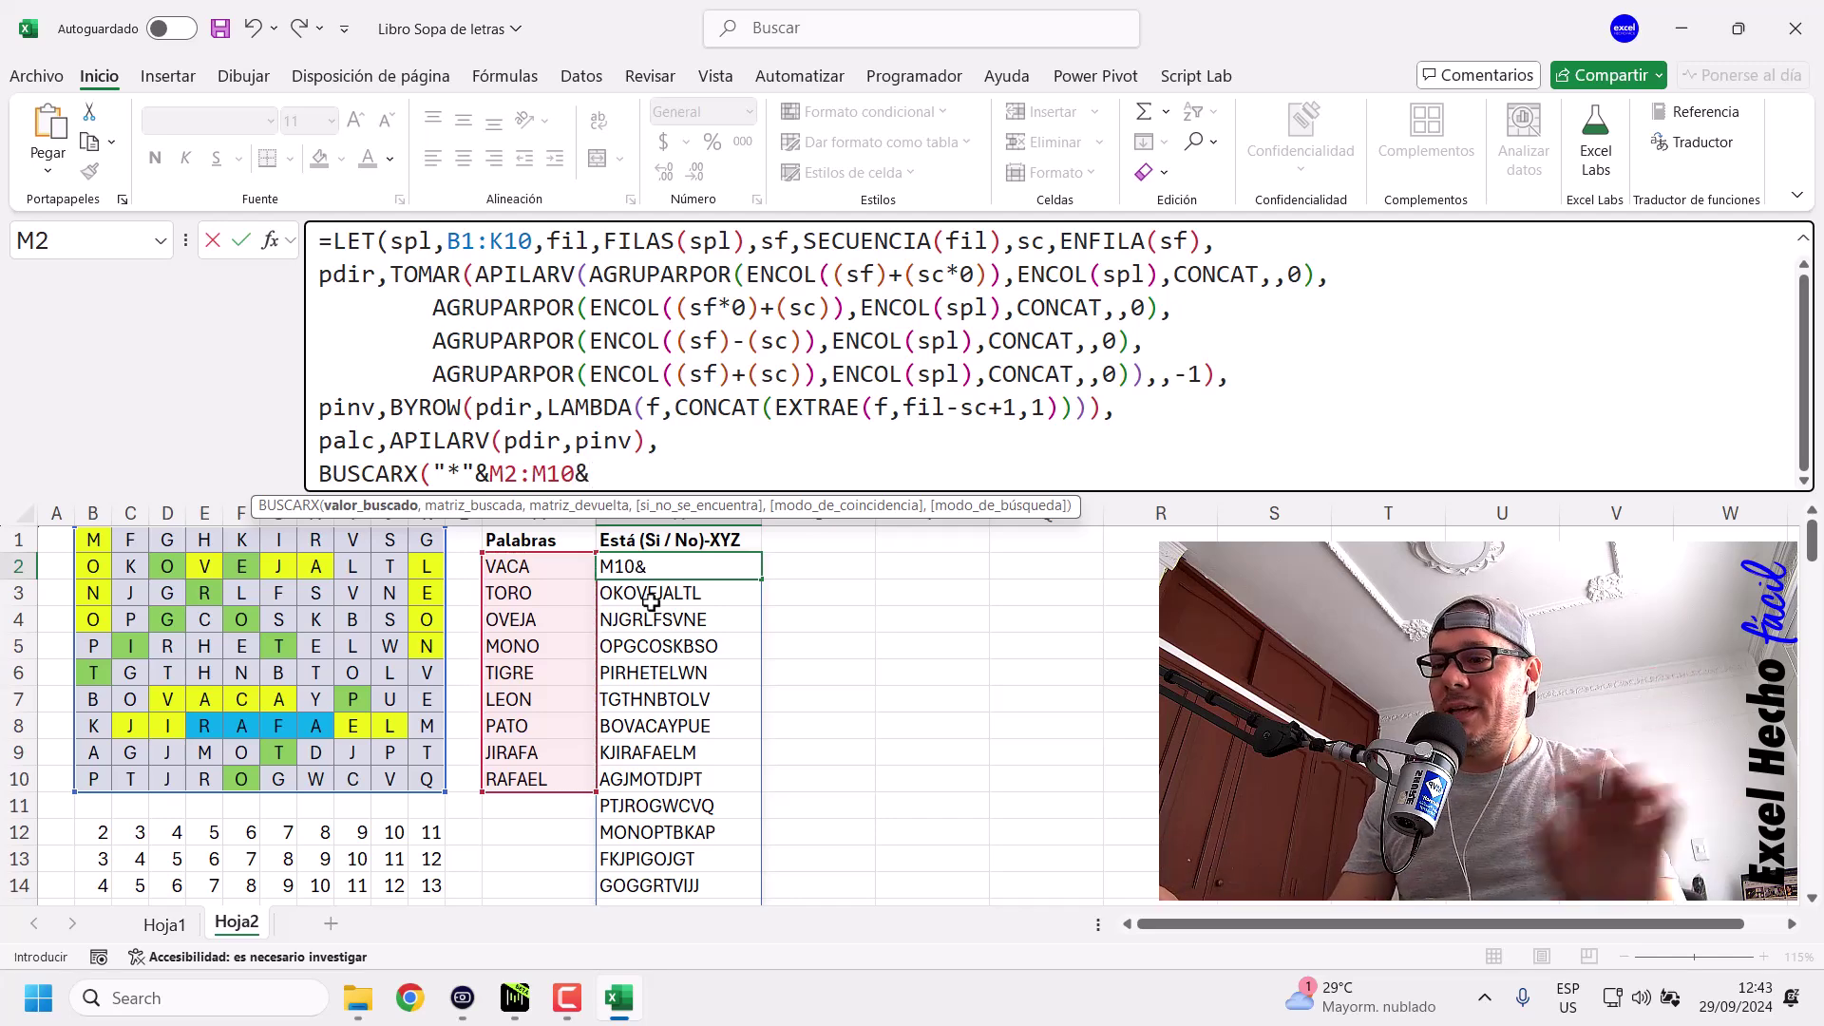
{"action": "type", "text": "\"\""}
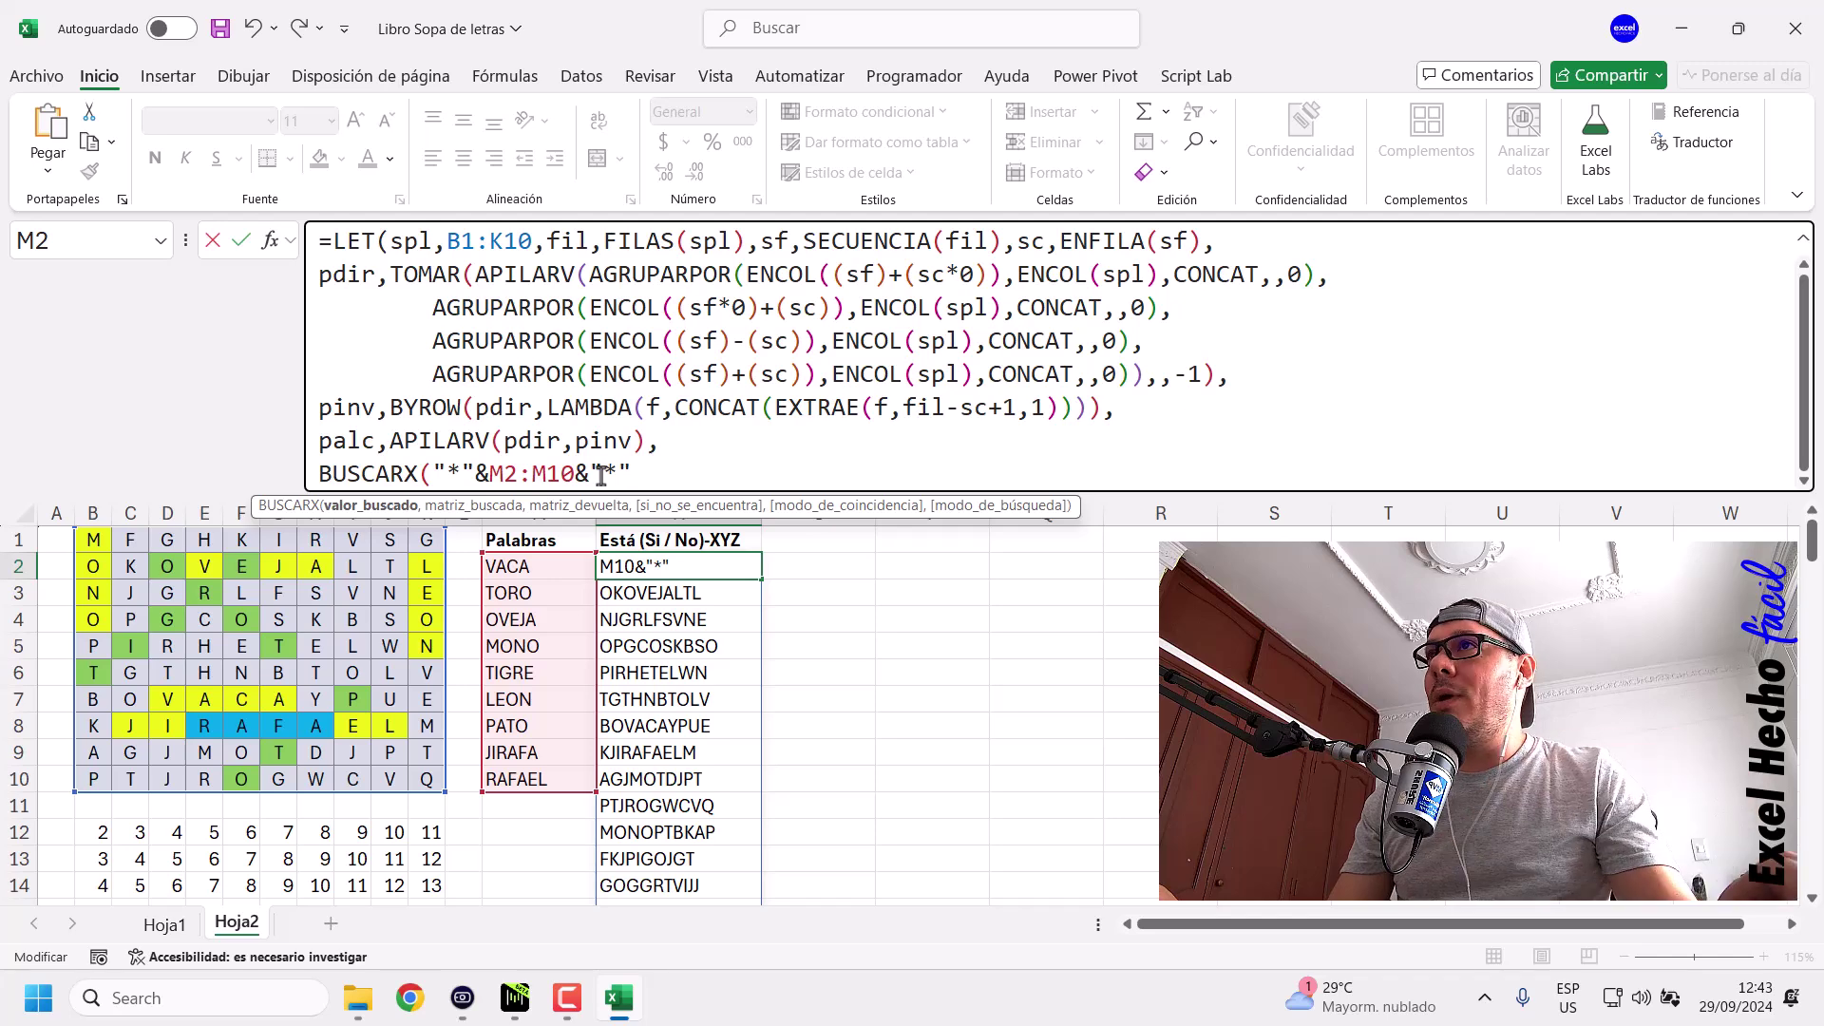
{"action": "double_click", "coordinate": [450, 473]}
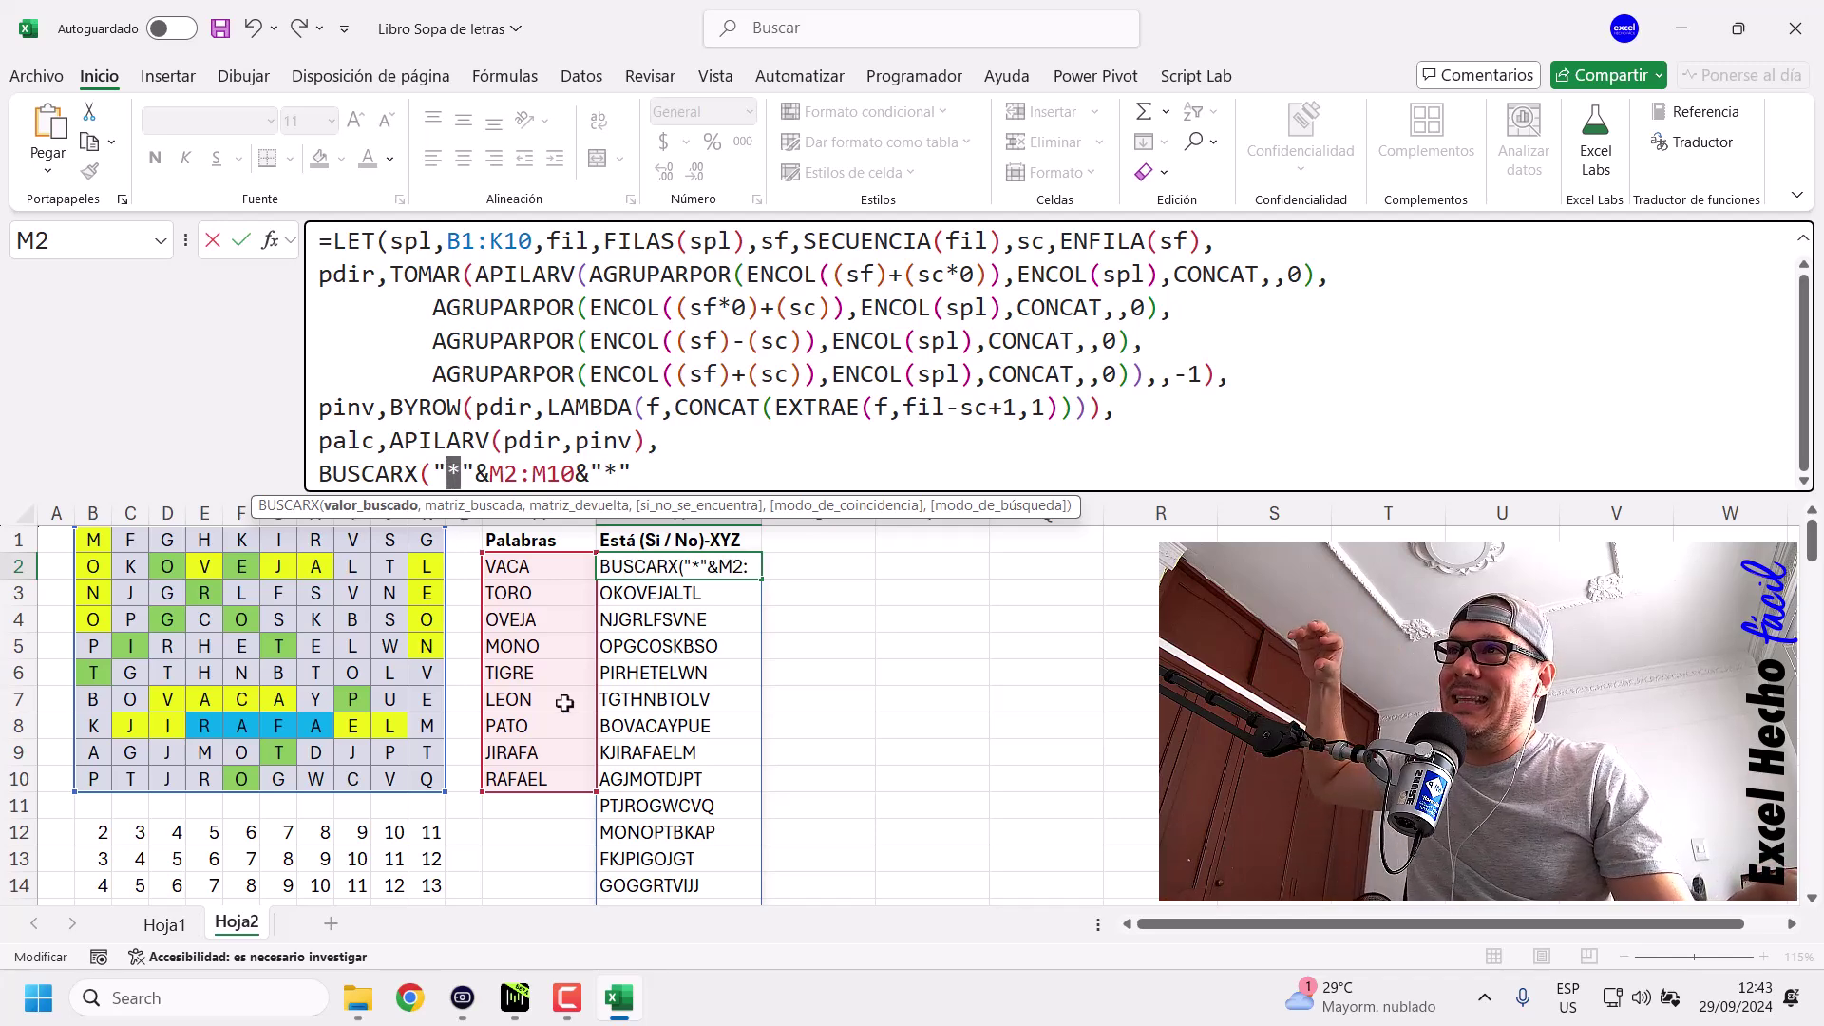
{"action": "left_click_drag", "start_coordinate": [495, 474], "coordinate": [575, 475]}
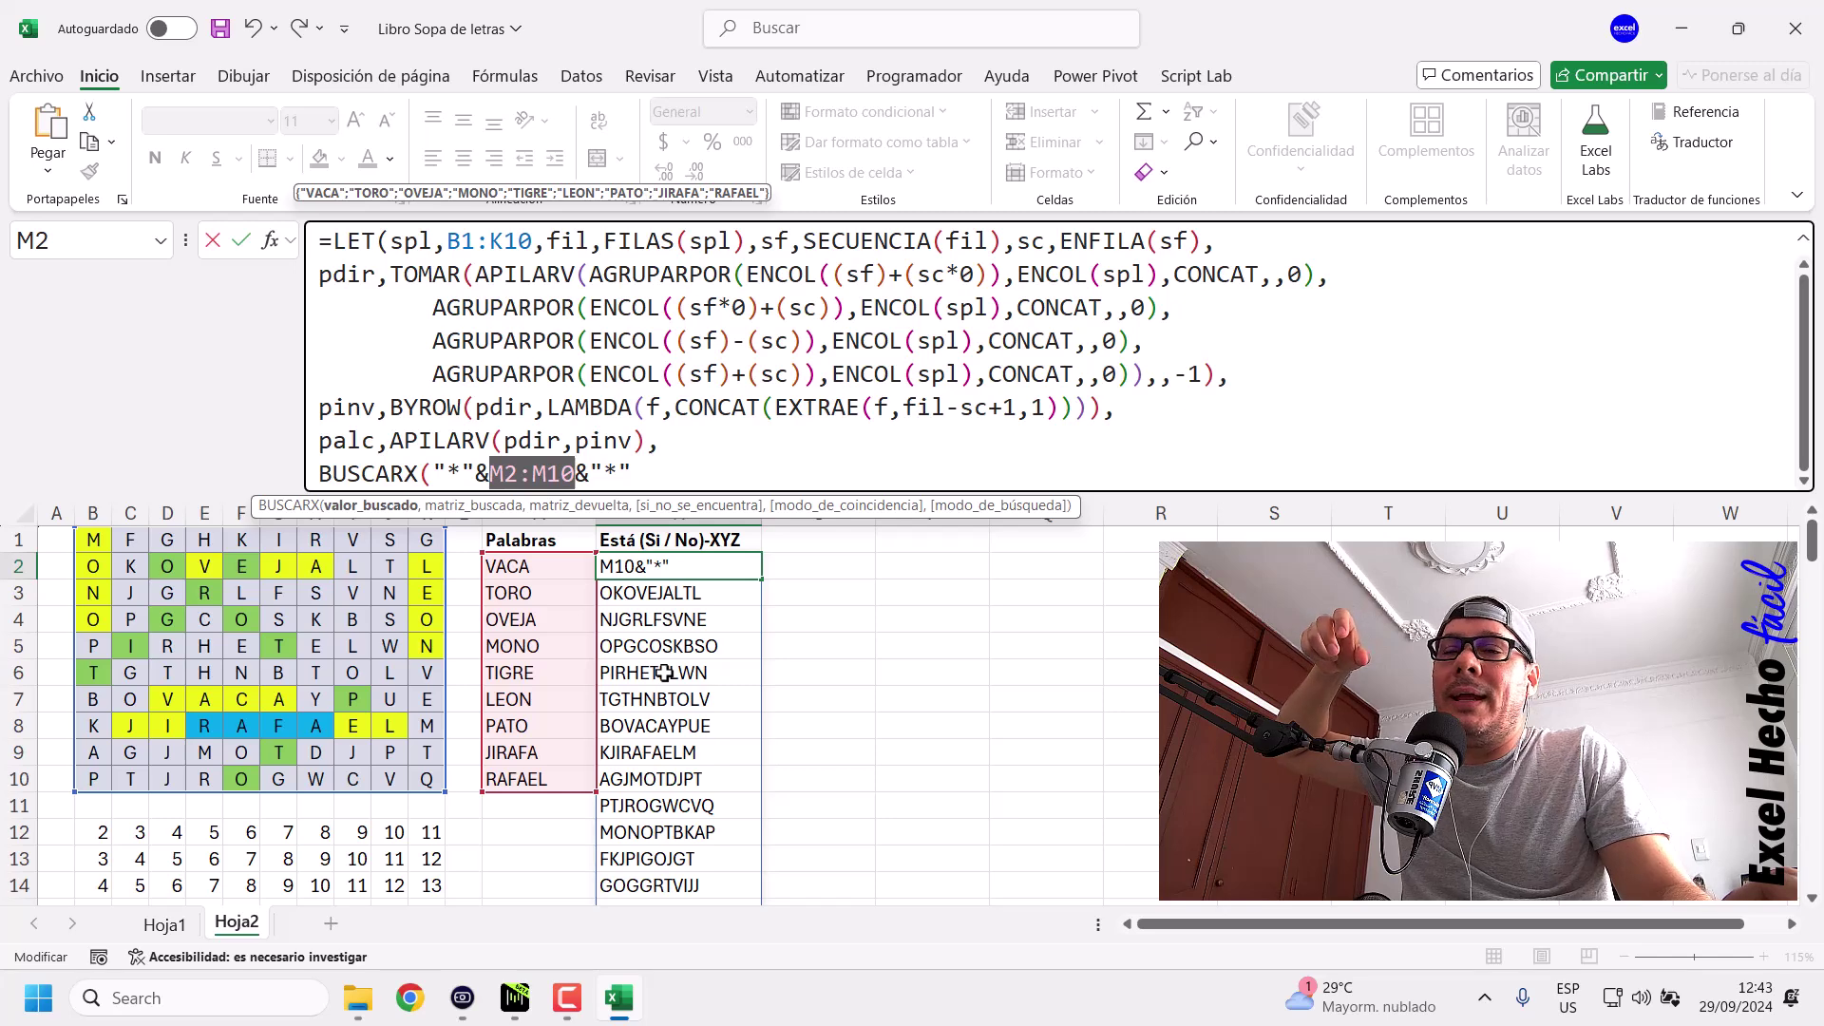
{"action": "left_click_drag", "start_coordinate": [446, 472], "coordinate": [461, 473]}
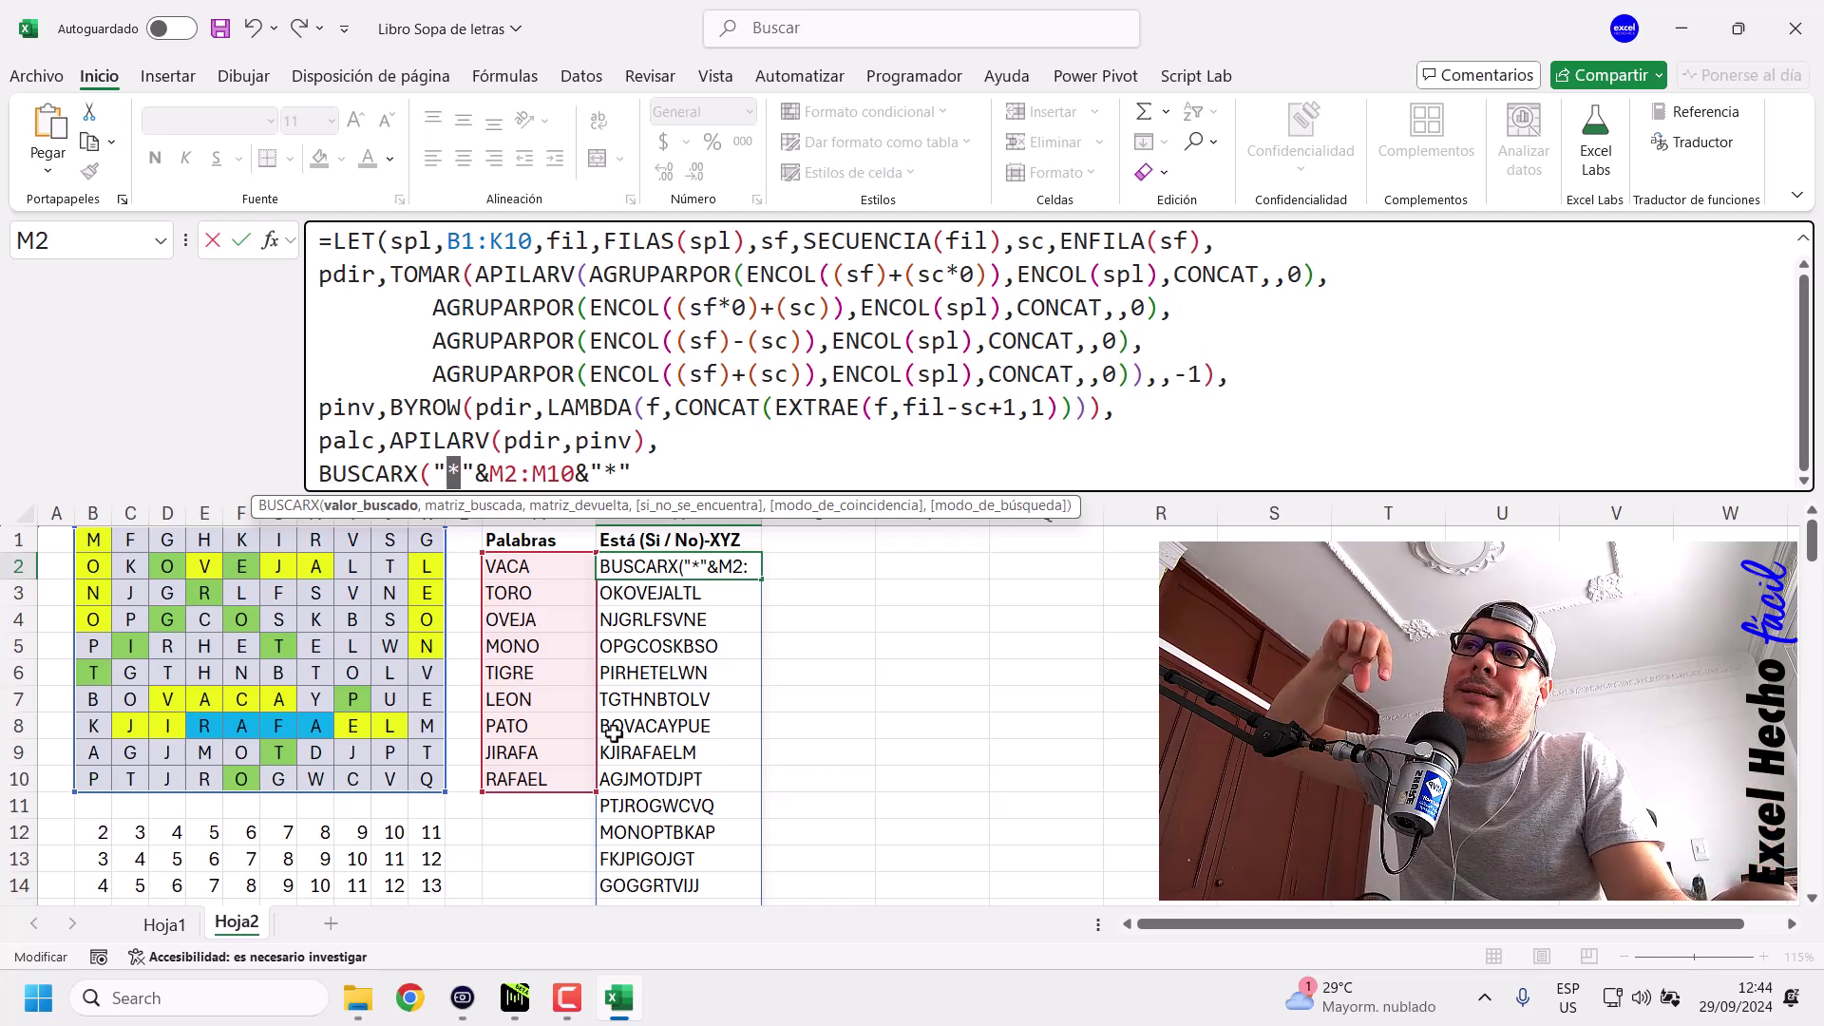
{"action": "left_click", "coordinate": [623, 475]}
{"action": "type", "text": ","}
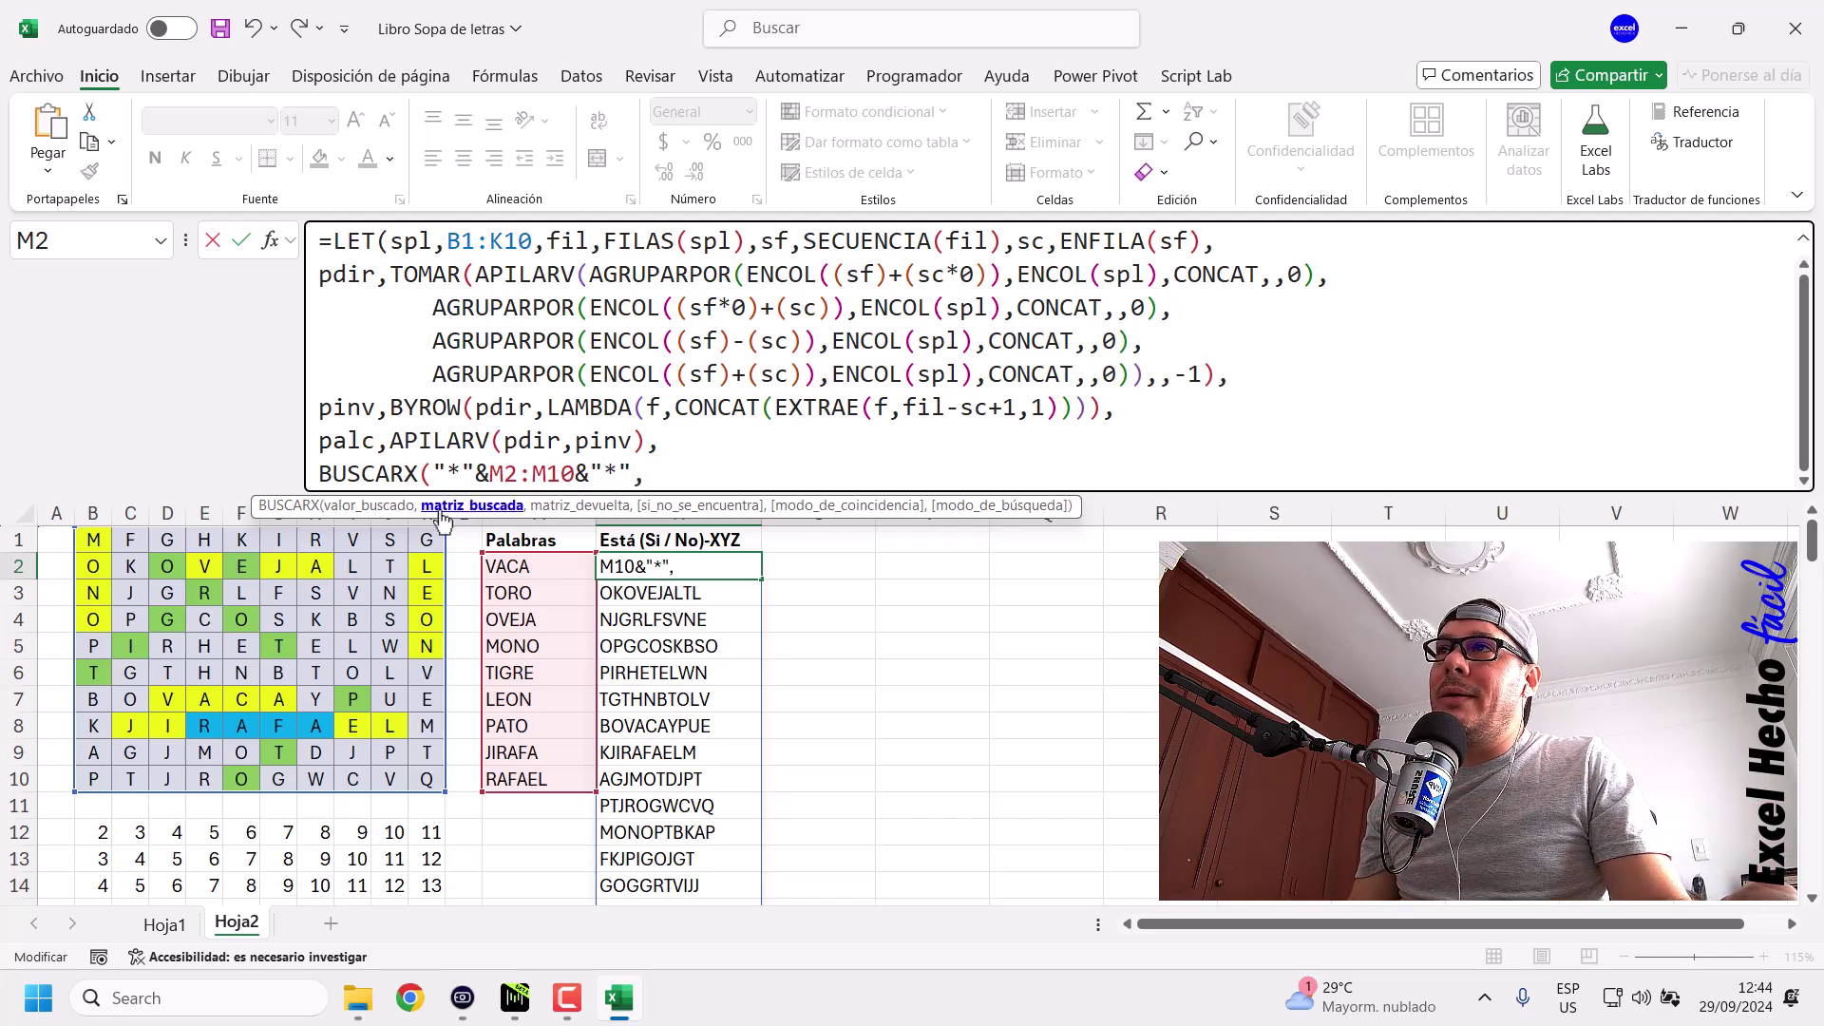
Use the palc variable as BUSCARX's lookup array.
{"action": "left_click_drag", "start_coordinate": [376, 442], "coordinate": [285, 442]}
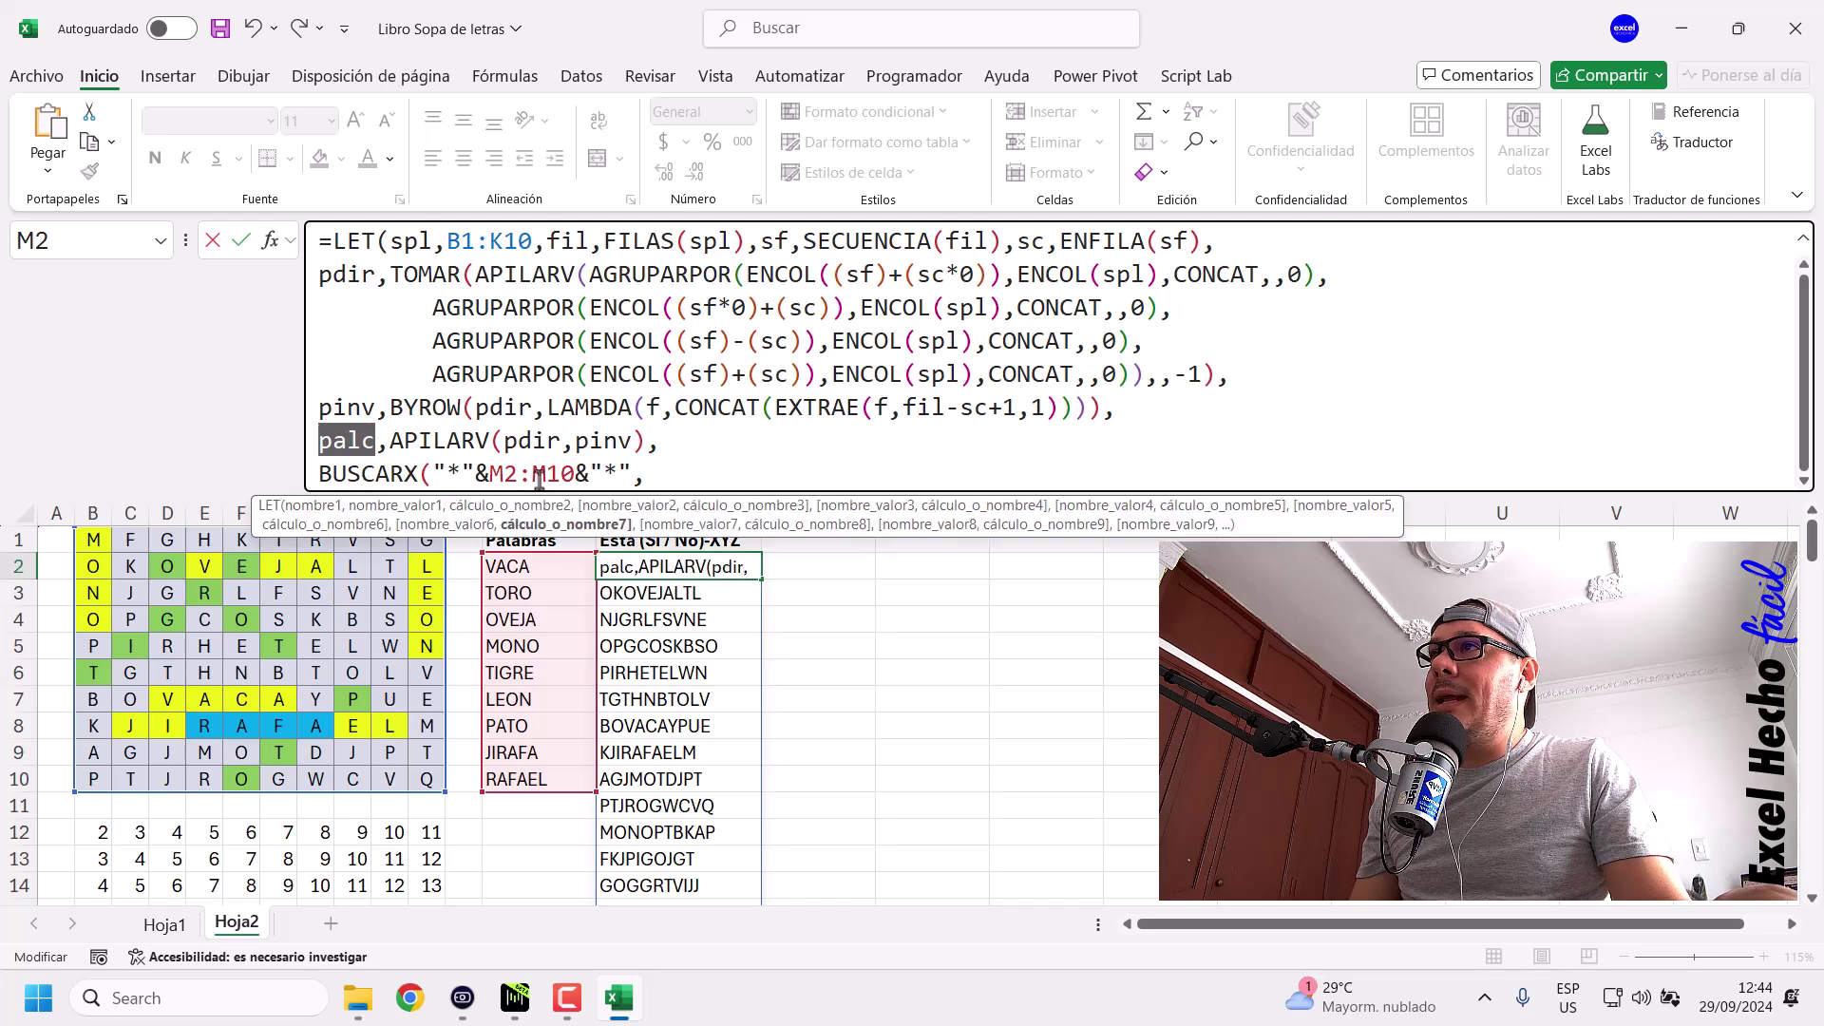
{"action": "left_click", "coordinate": [673, 467]}
{"action": "type", "text": "pcal"}
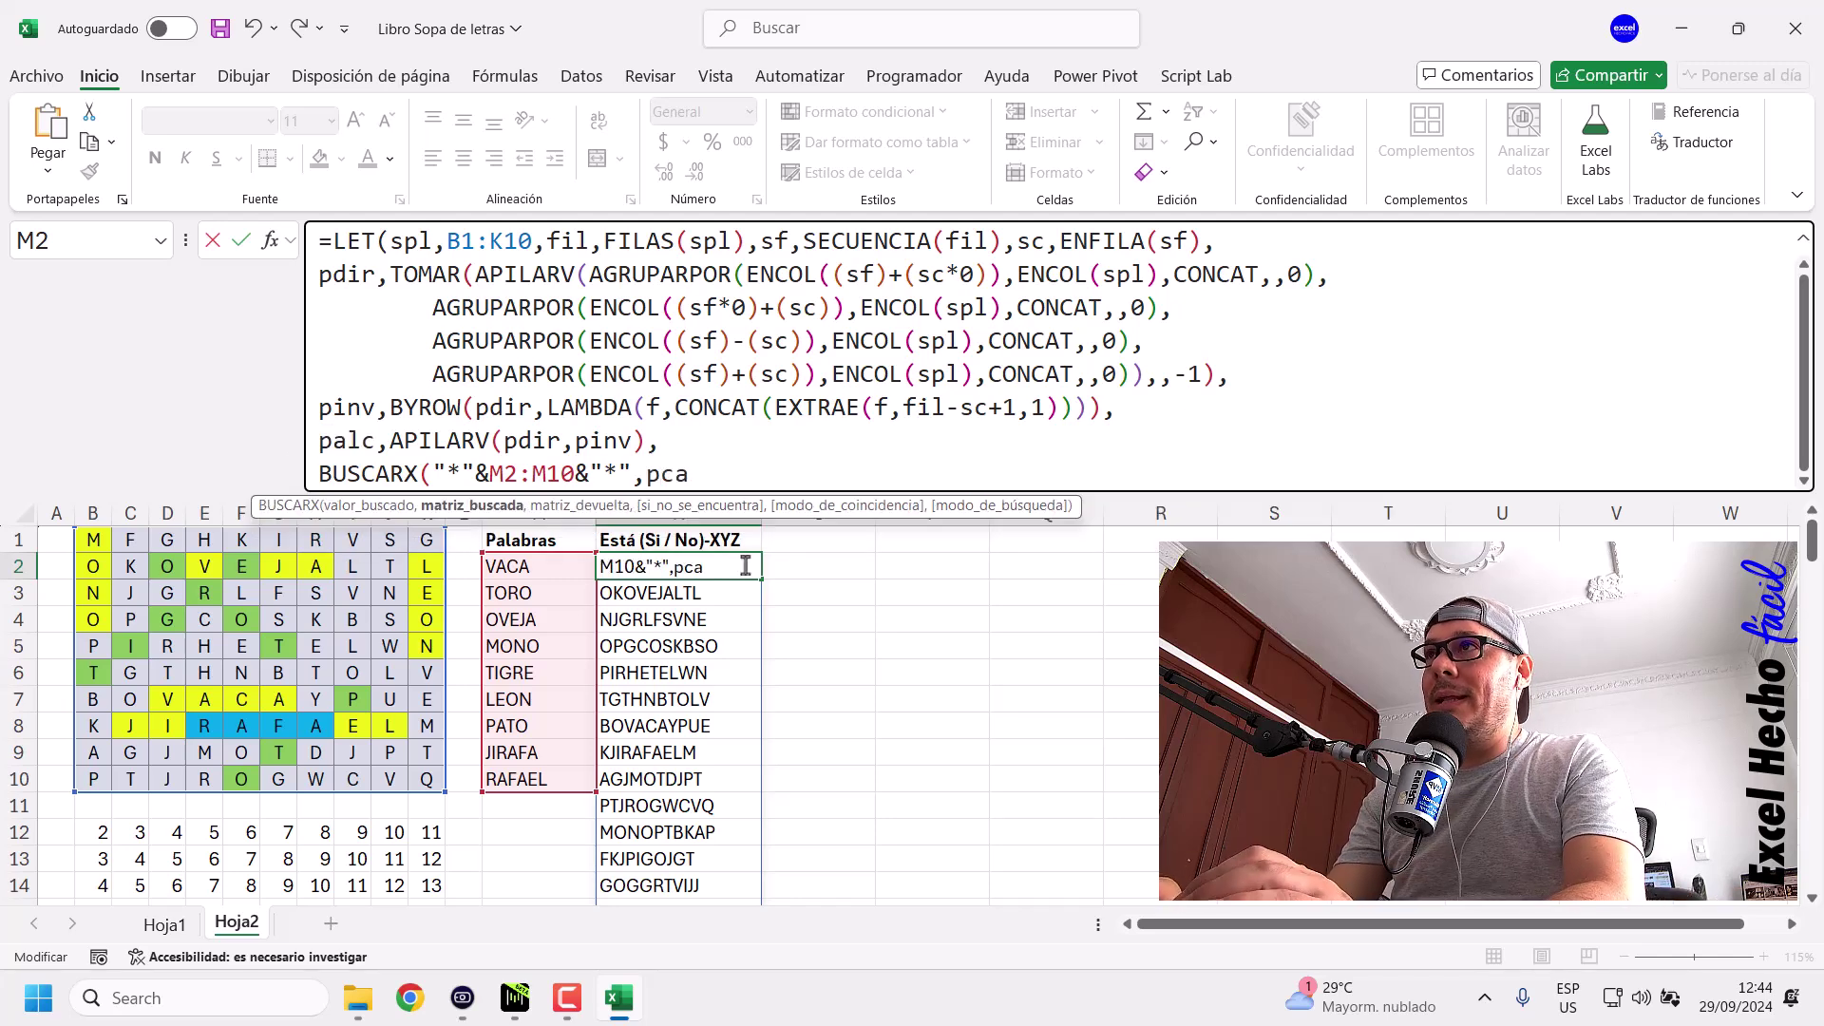
{"action": "key", "text": "BackSpace"}
{"action": "key", "text": "BackSpace"}
{"action": "key", "text": "BackSpace"}
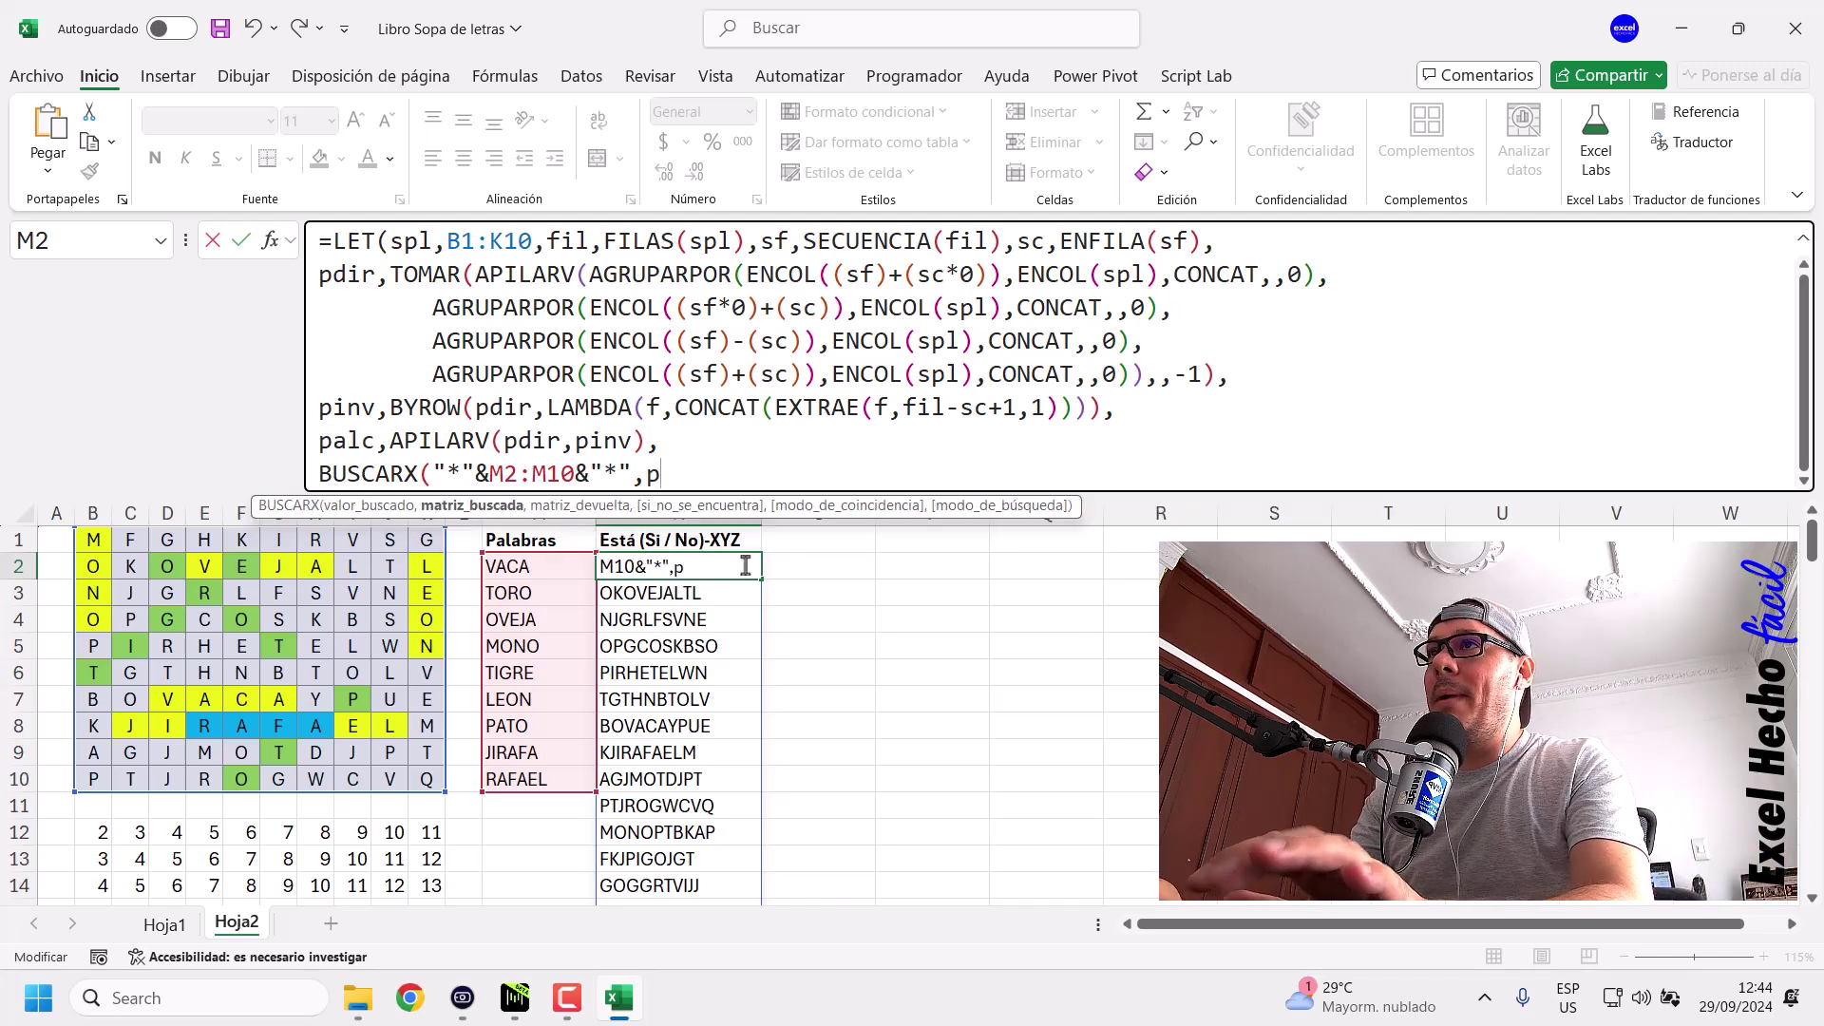
{"action": "type", "text": "a"}
{"action": "key", "text": "Down"}
{"action": "key", "text": "Down"}
{"action": "key", "text": "Down"}
{"action": "key", "text": "Down"}
{"action": "key", "text": "Down"}
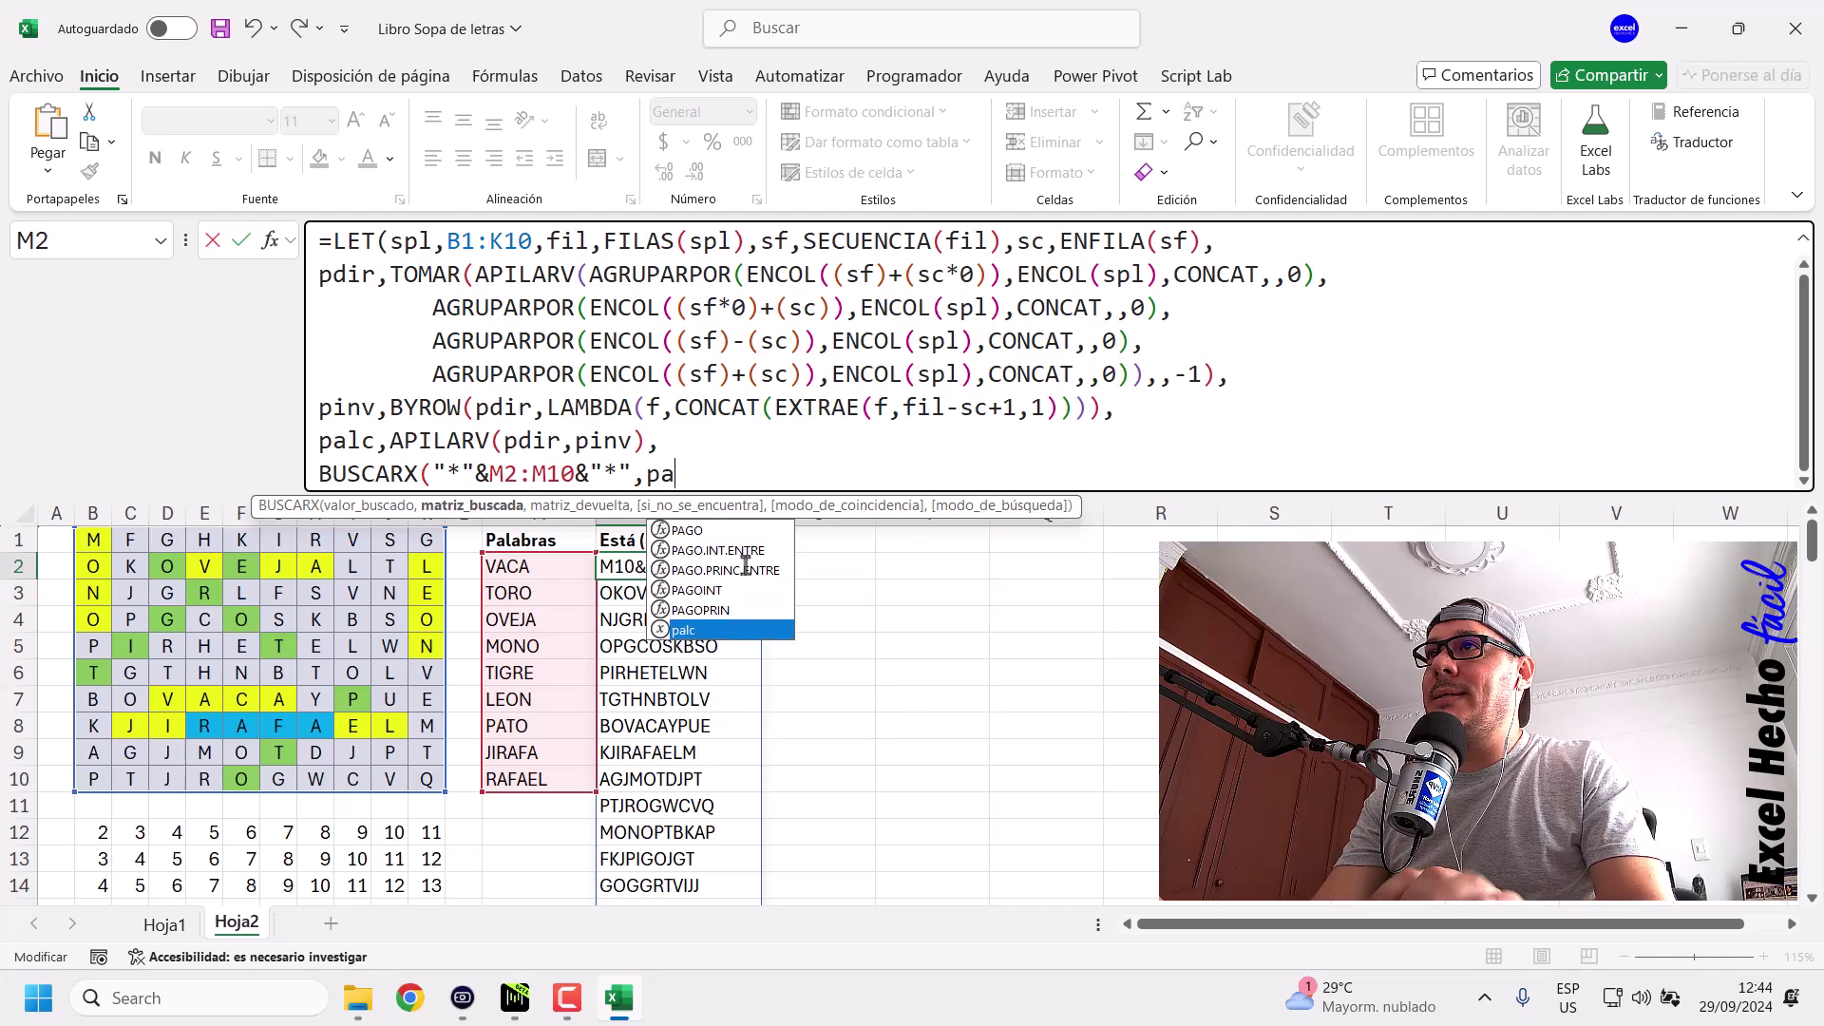
{"action": "key", "text": "Tab"}
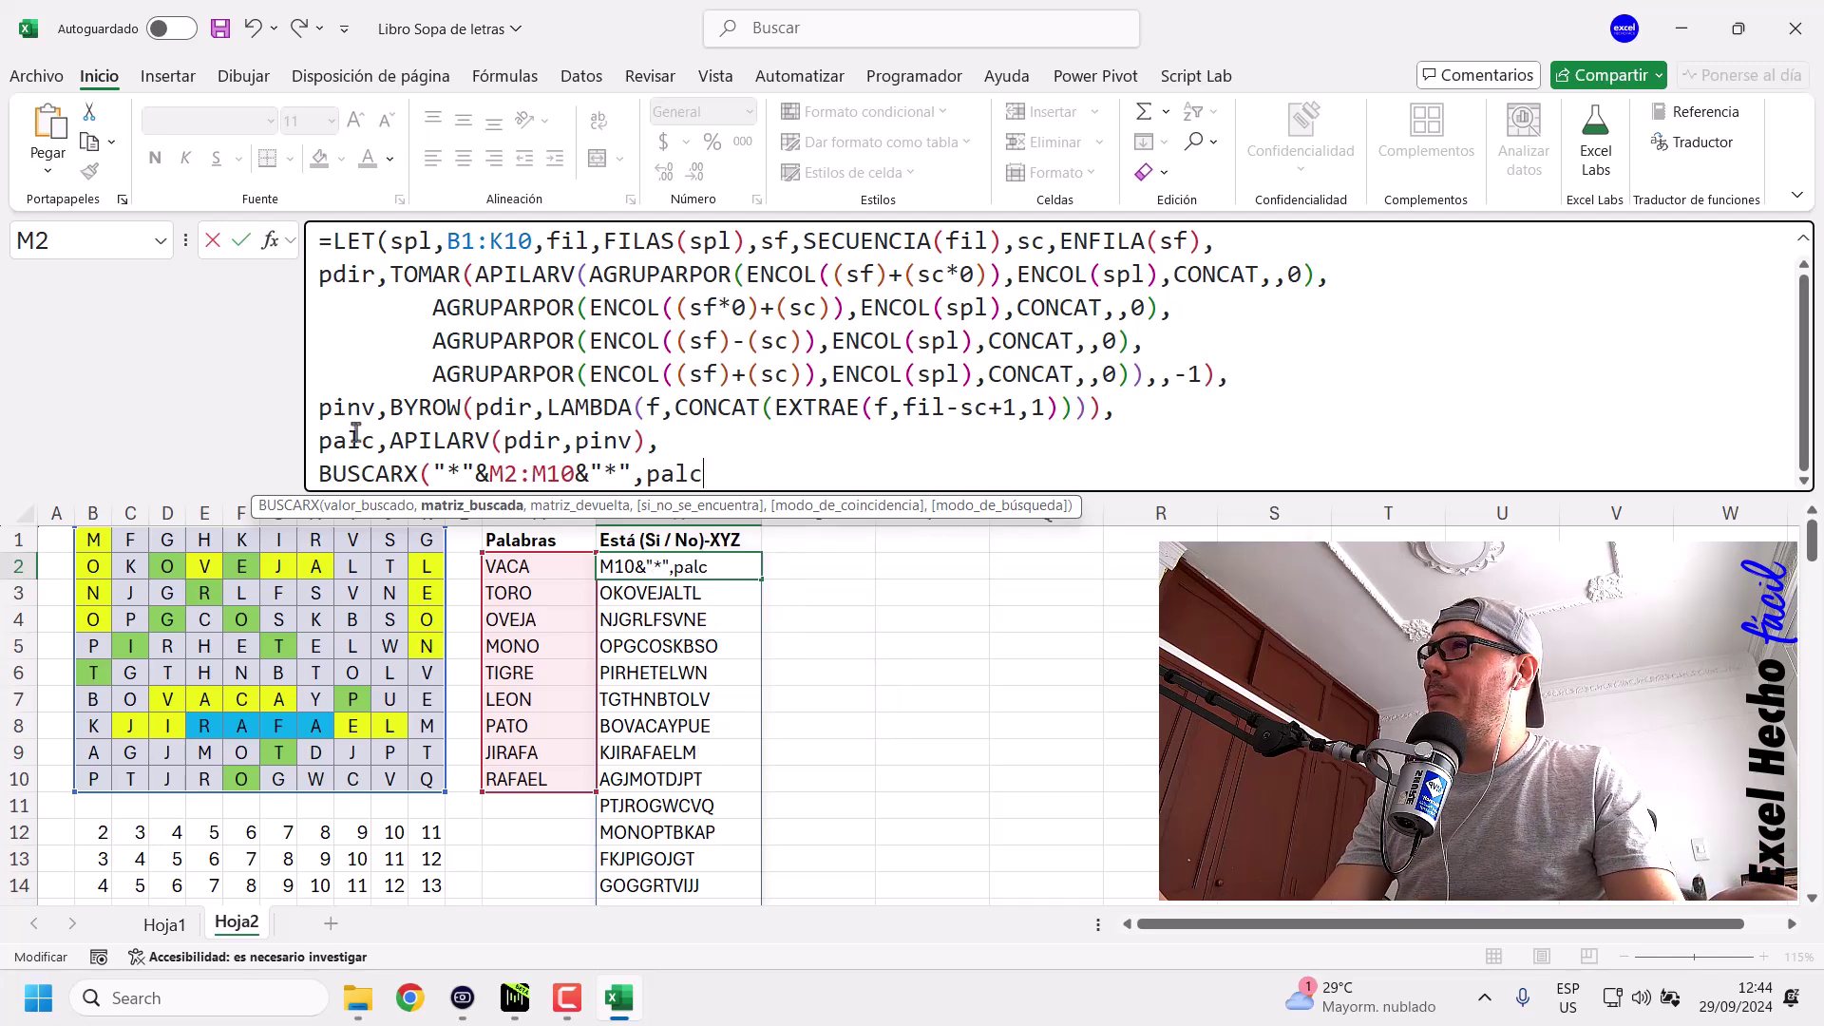
Set BUSCARX's return array to "Si-"&palc so each found word returns Si- followed by its matching string.
{"action": "left_click", "coordinate": [481, 507]}
{"action": "left_click", "coordinate": [798, 476]}
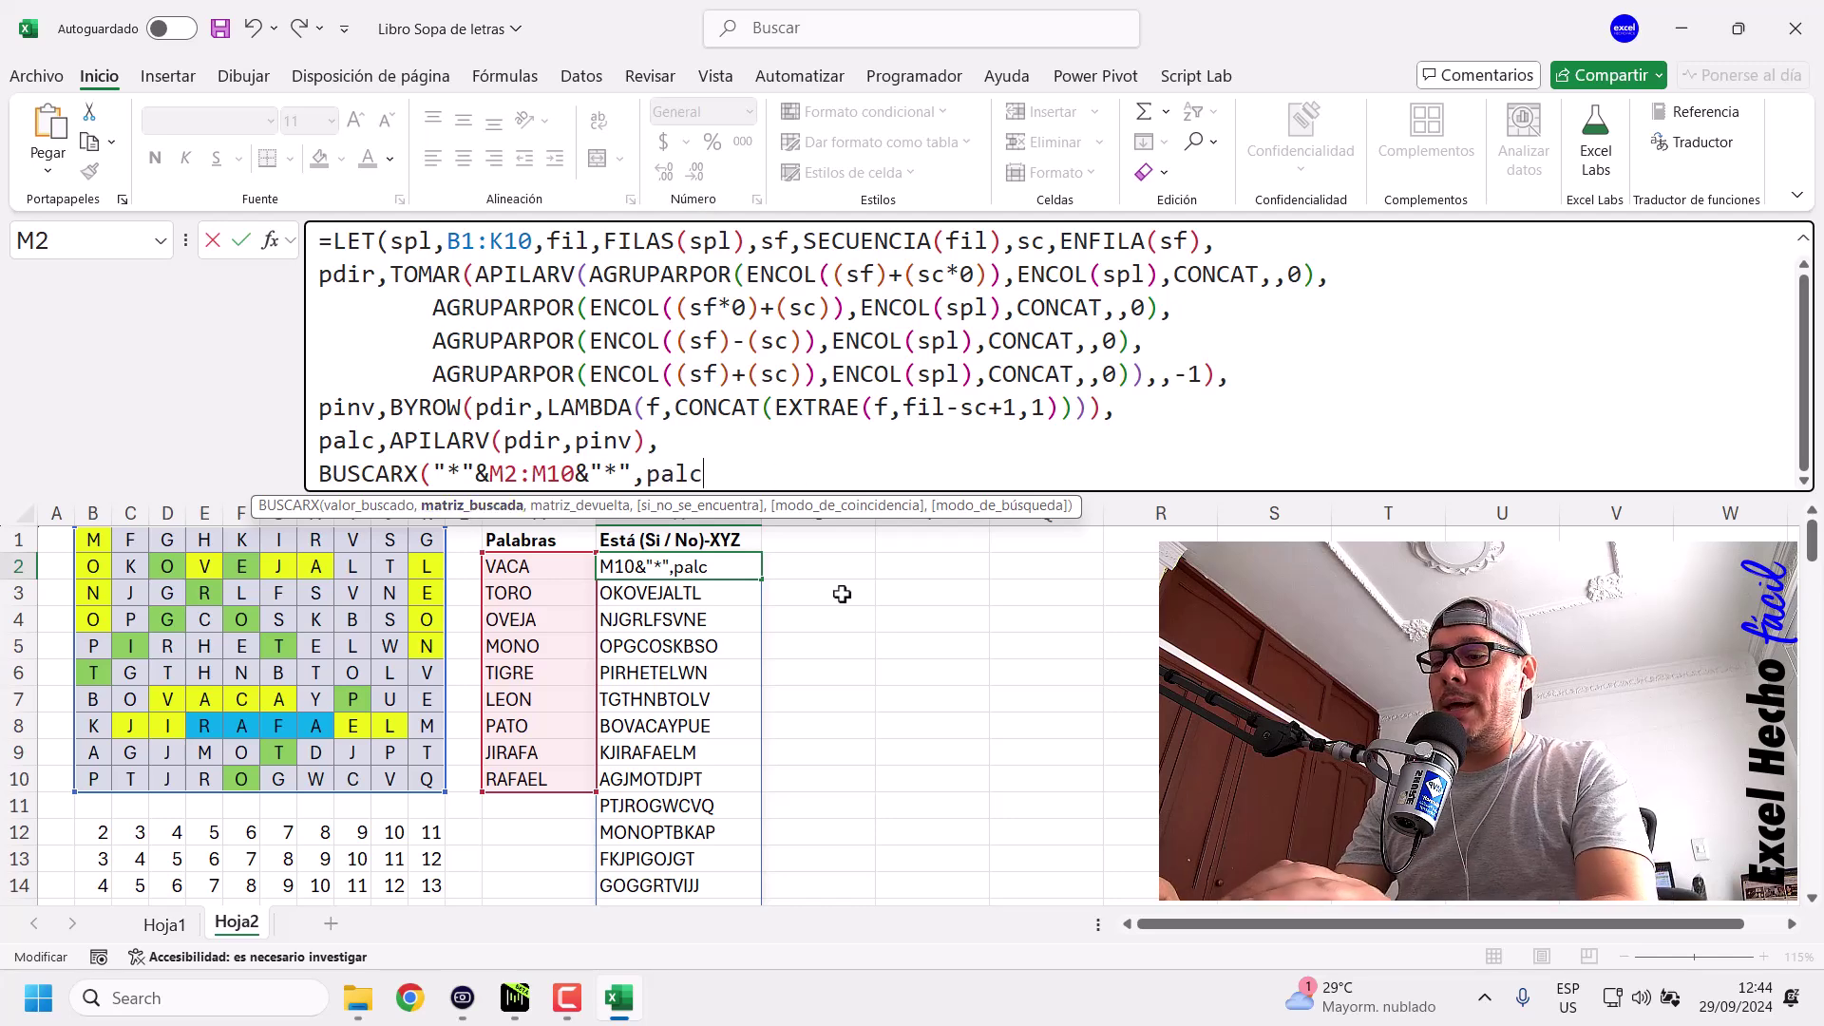
{"action": "type", "text": ",\"Si-"}
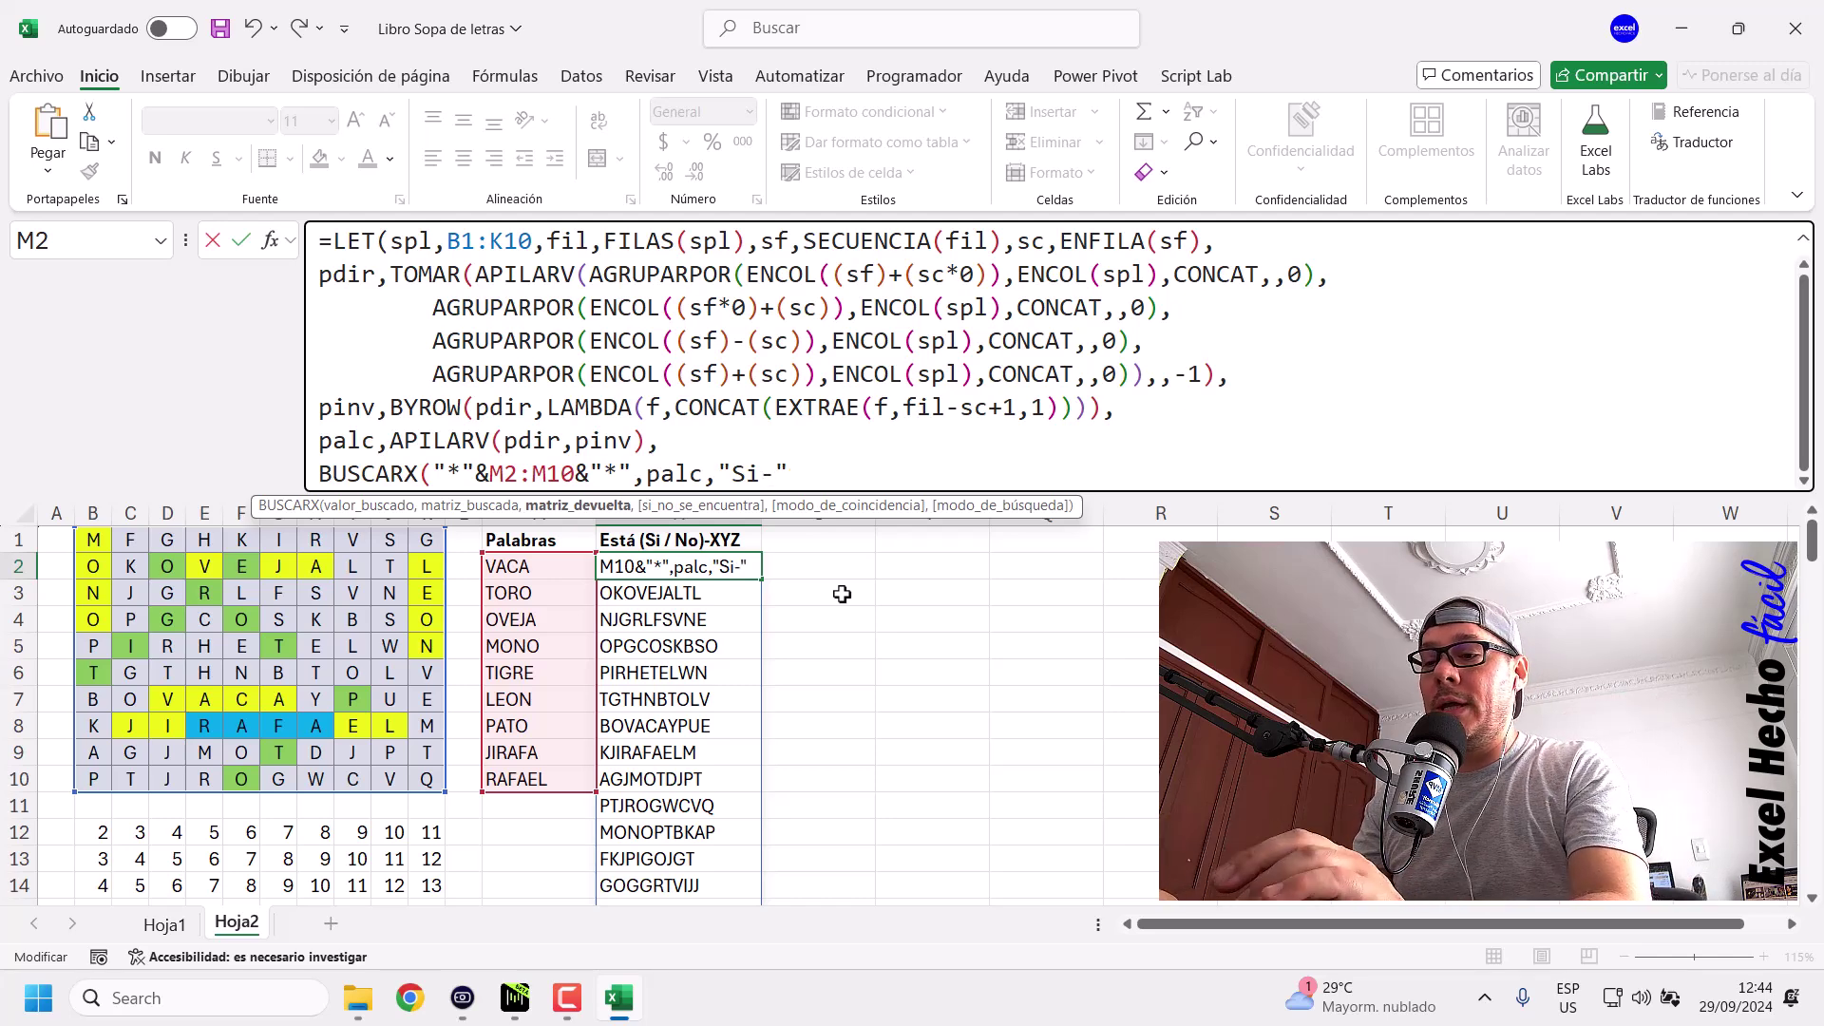
{"action": "type", "text": "&"}
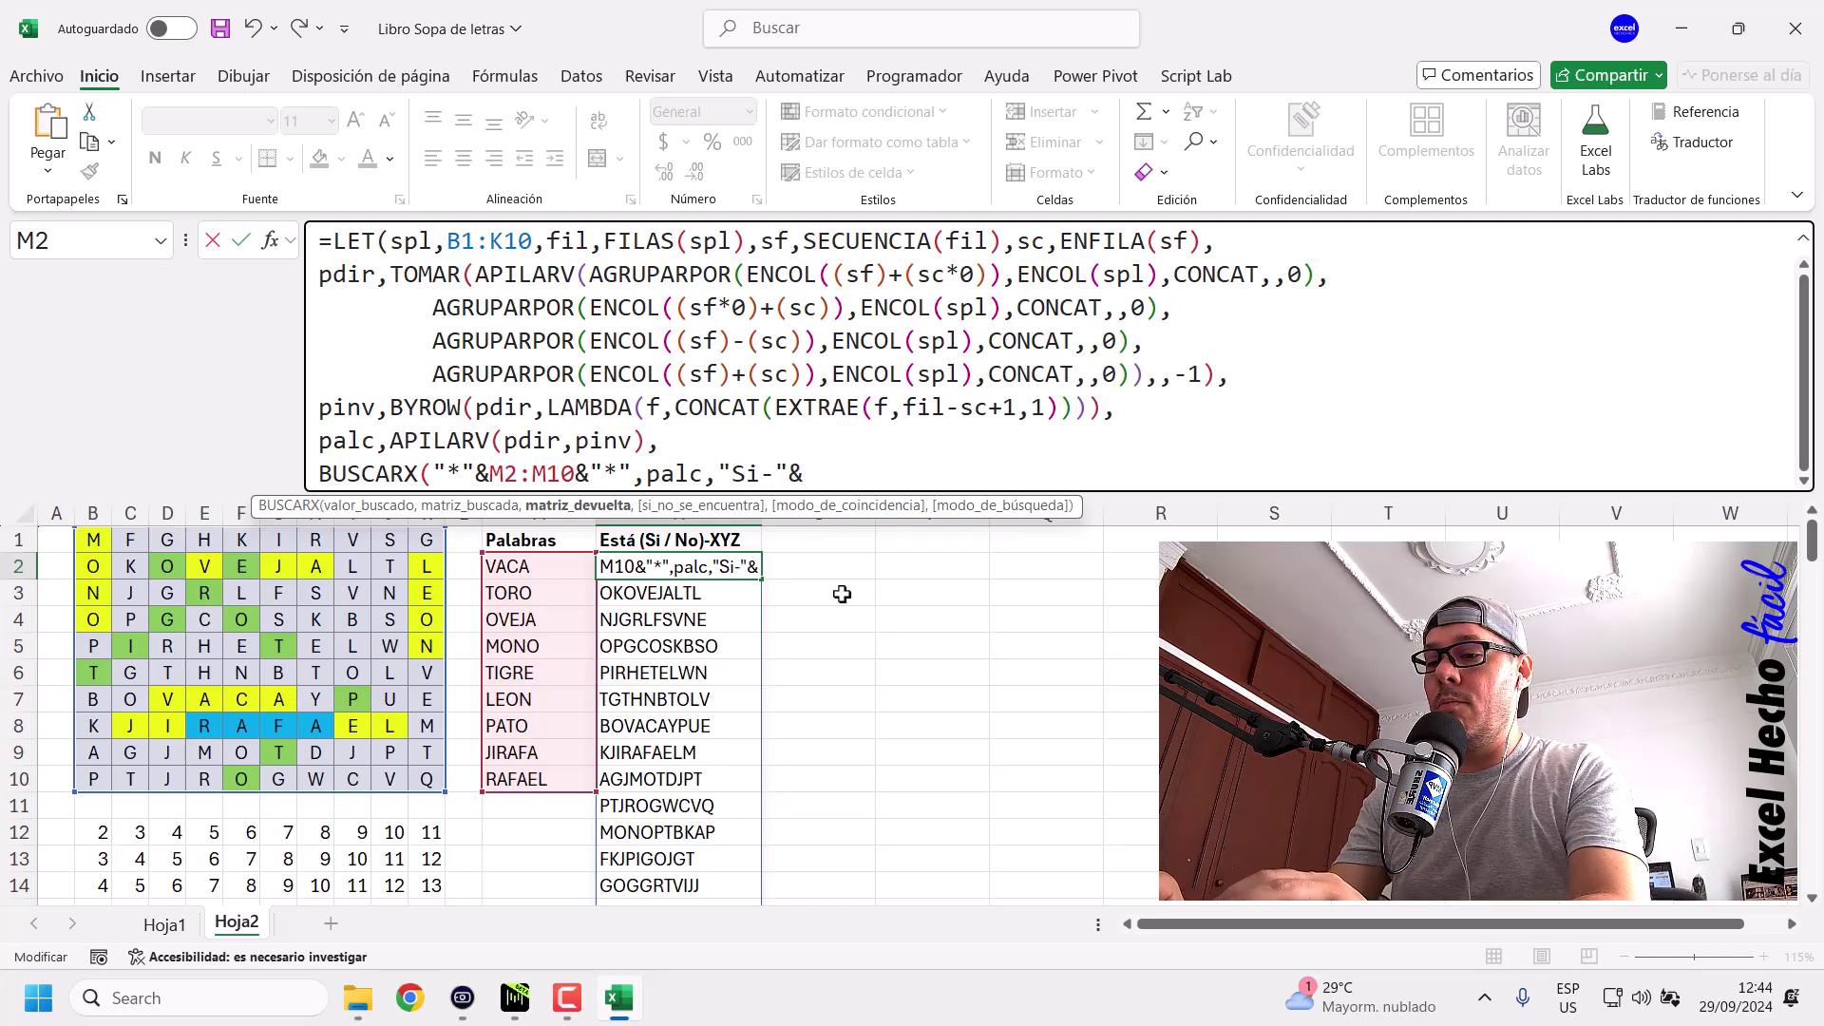
{"action": "type", "text": "p"}
{"action": "key", "text": "Down"}
{"action": "key", "text": "Down"}
{"action": "key", "text": "Down"}
{"action": "key", "text": "Down"}
{"action": "key", "text": "Down"}
{"action": "key", "text": "Down"}
{"action": "key", "text": "Tab"}
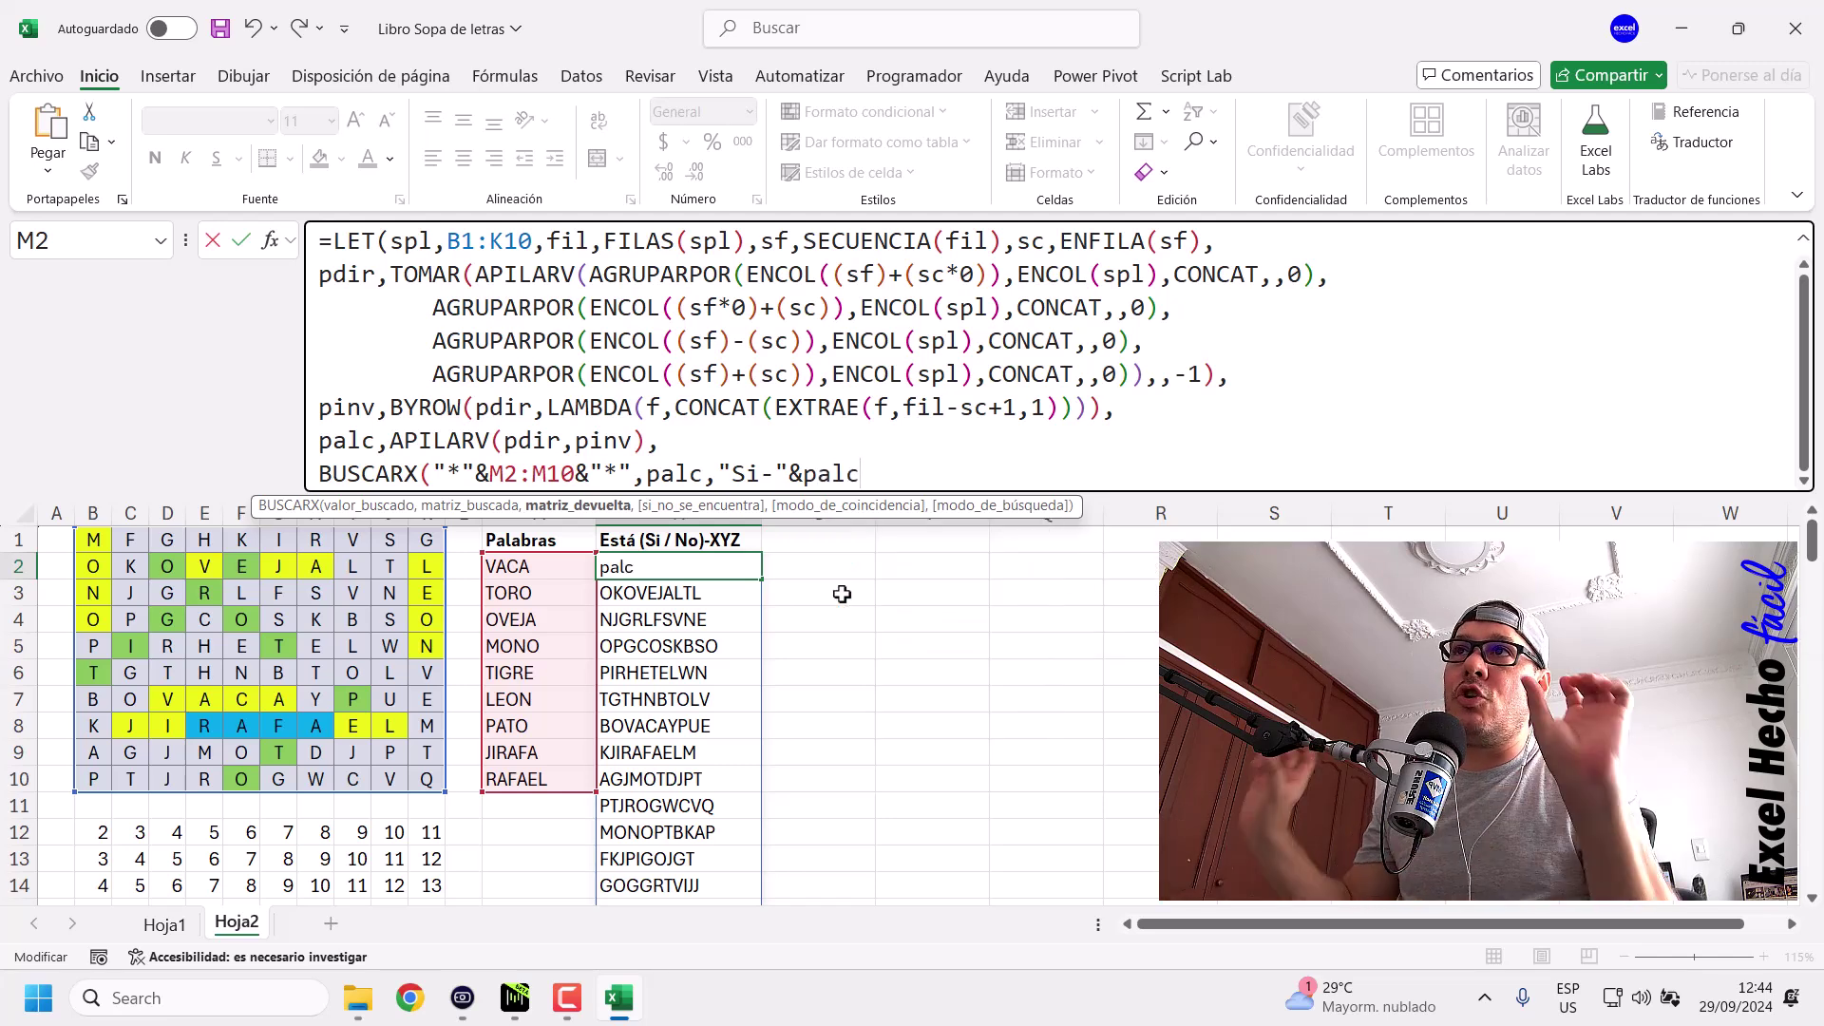
Set BUSCARX's not-found value to "No" and match mode to 2 for wildcards, close both functions and commit the N2 formula.
{"action": "type", "text": ",\"No"}
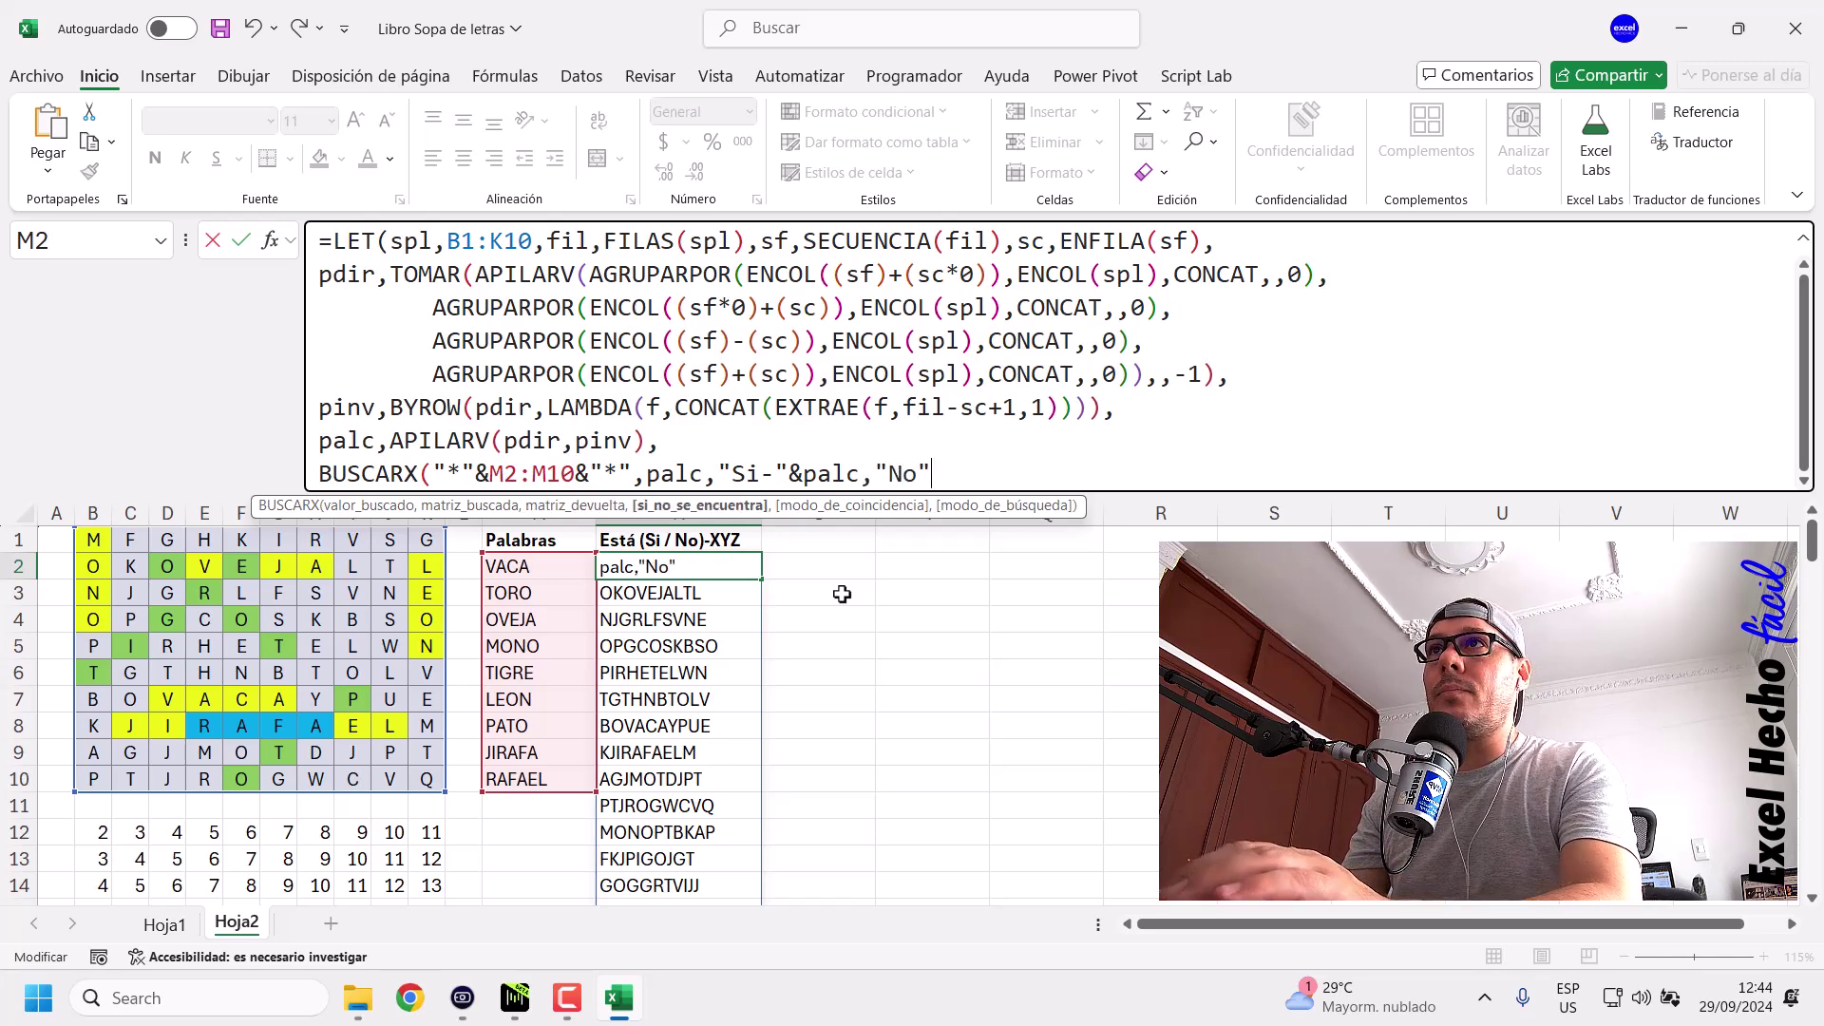
{"action": "type", "text": "\","}
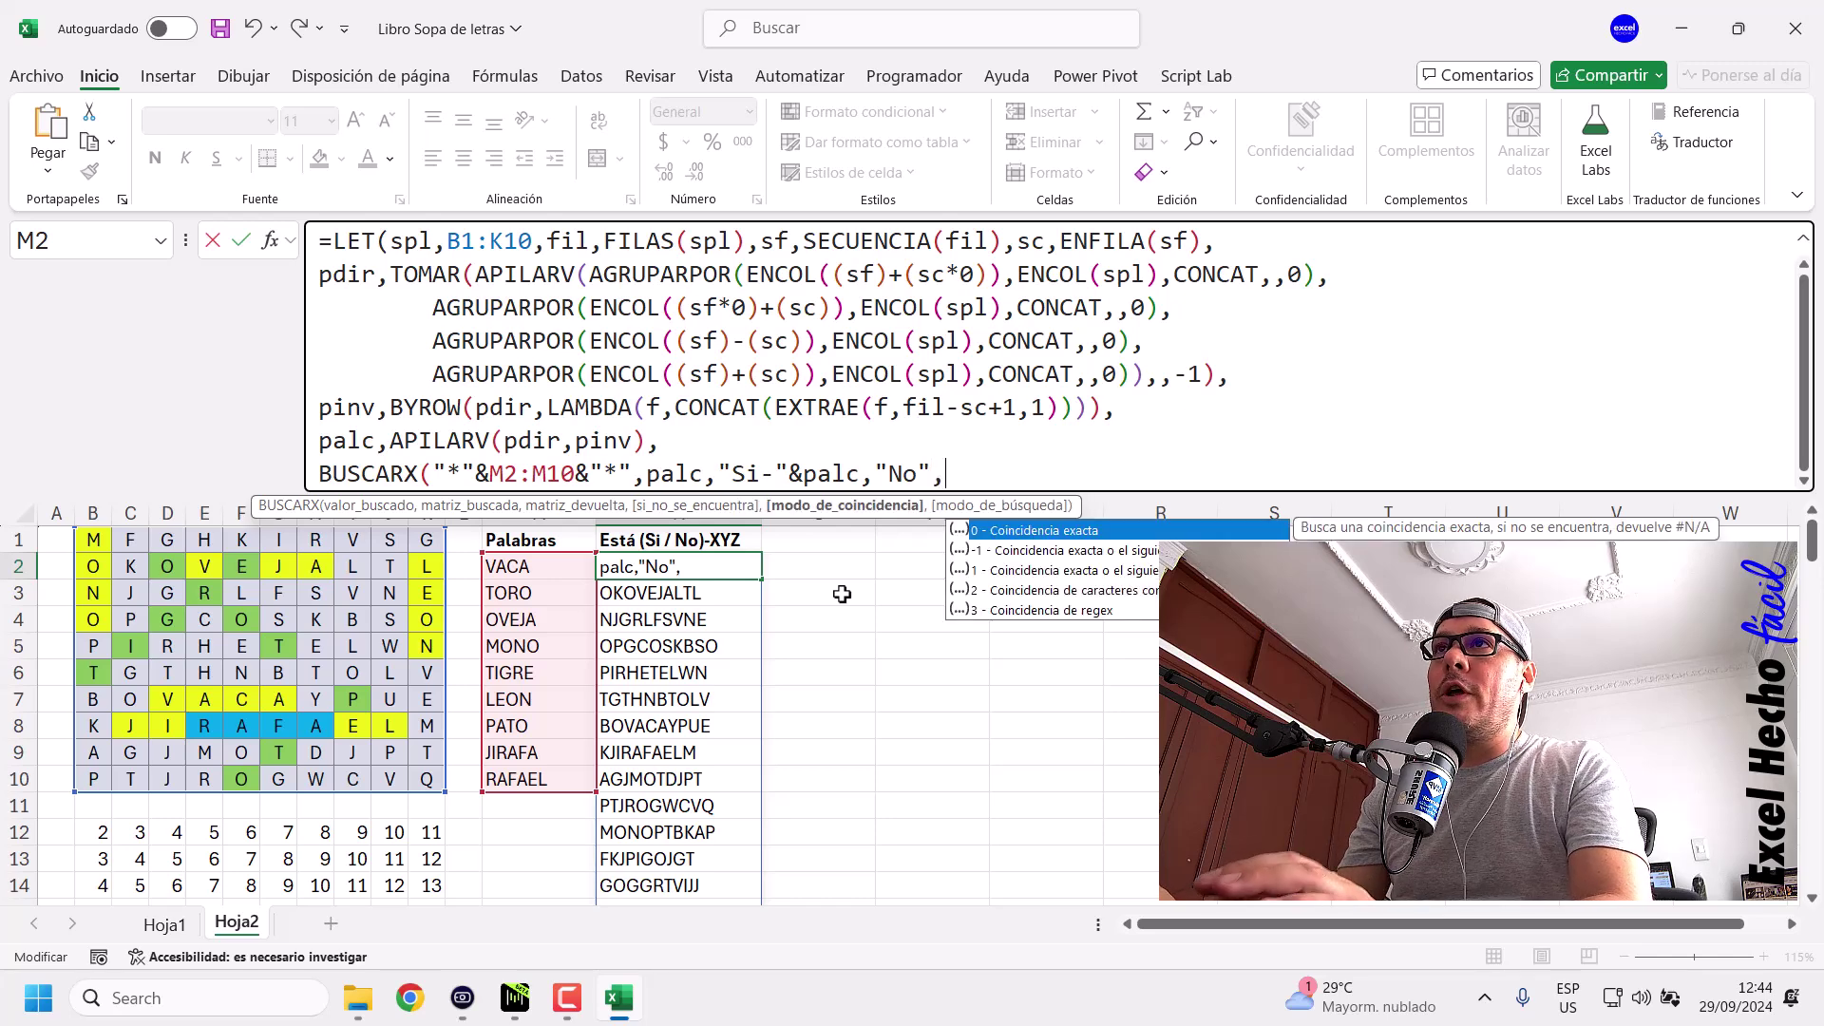
{"action": "key", "text": "Down"}
{"action": "key", "text": "Down"}
{"action": "key", "text": "Down"}
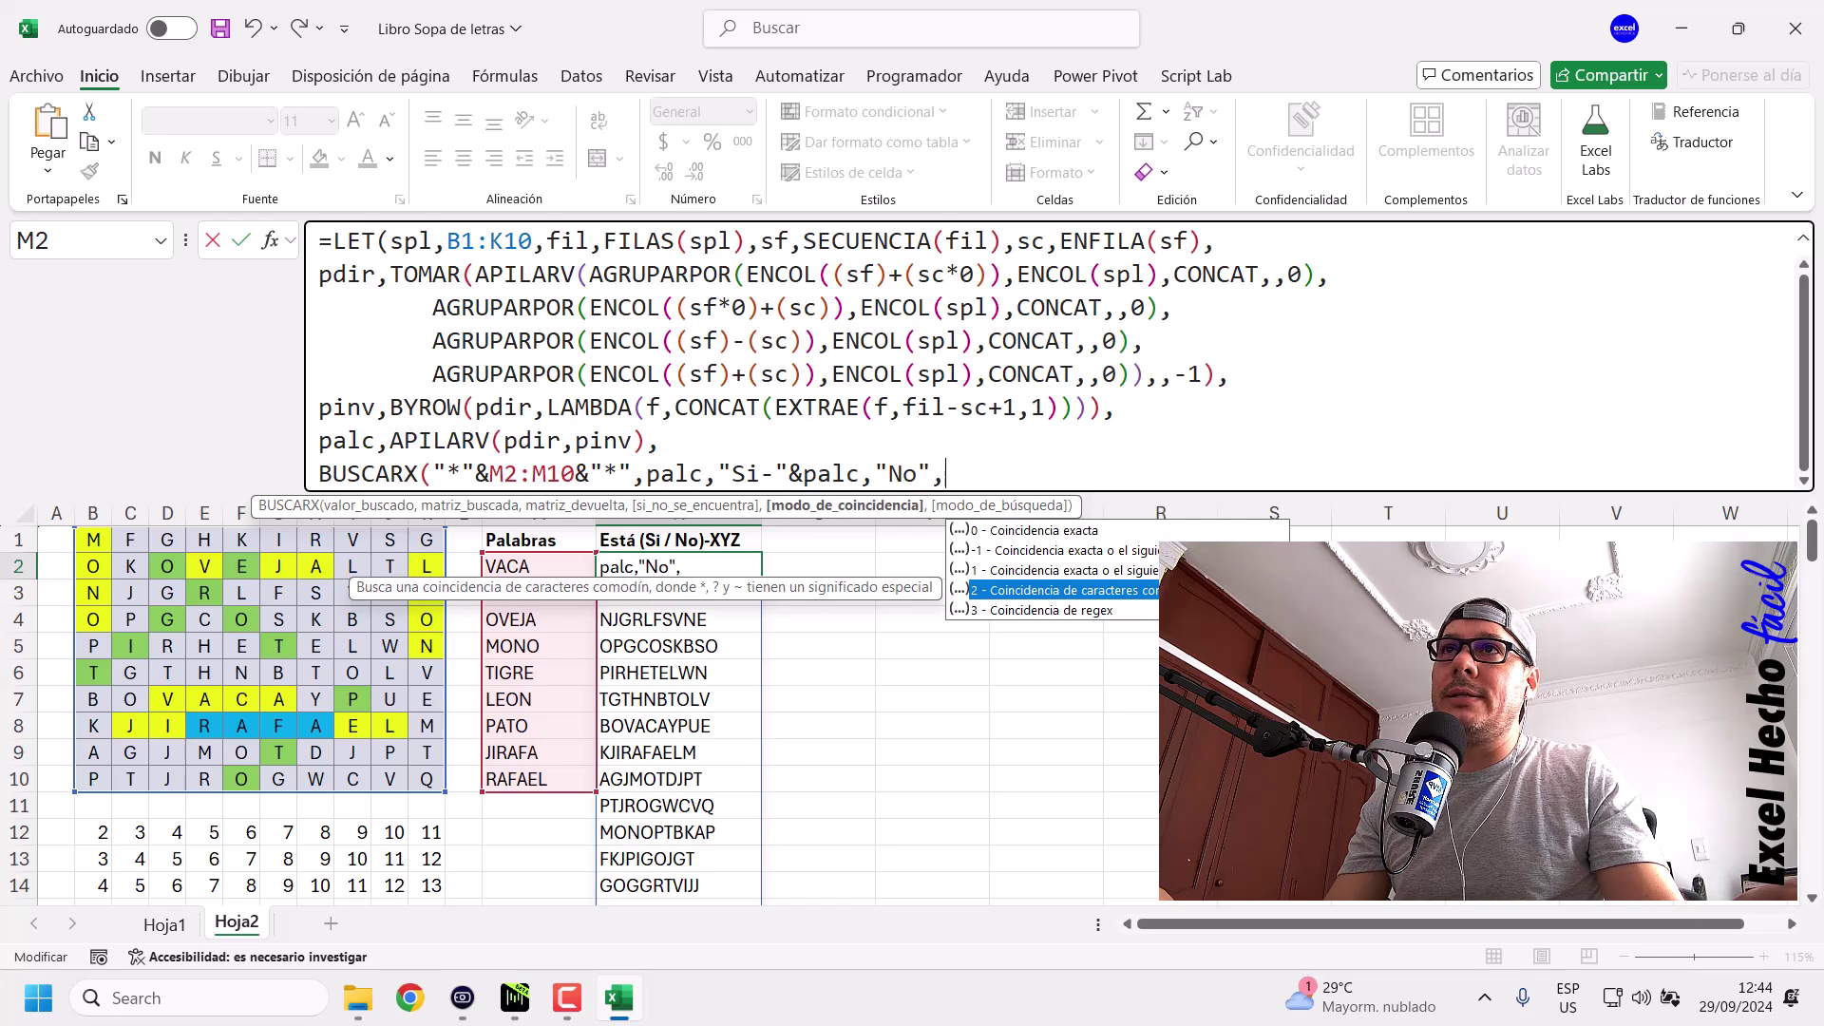
{"action": "key", "text": "Tab"}
{"action": "type", "text": "))"}
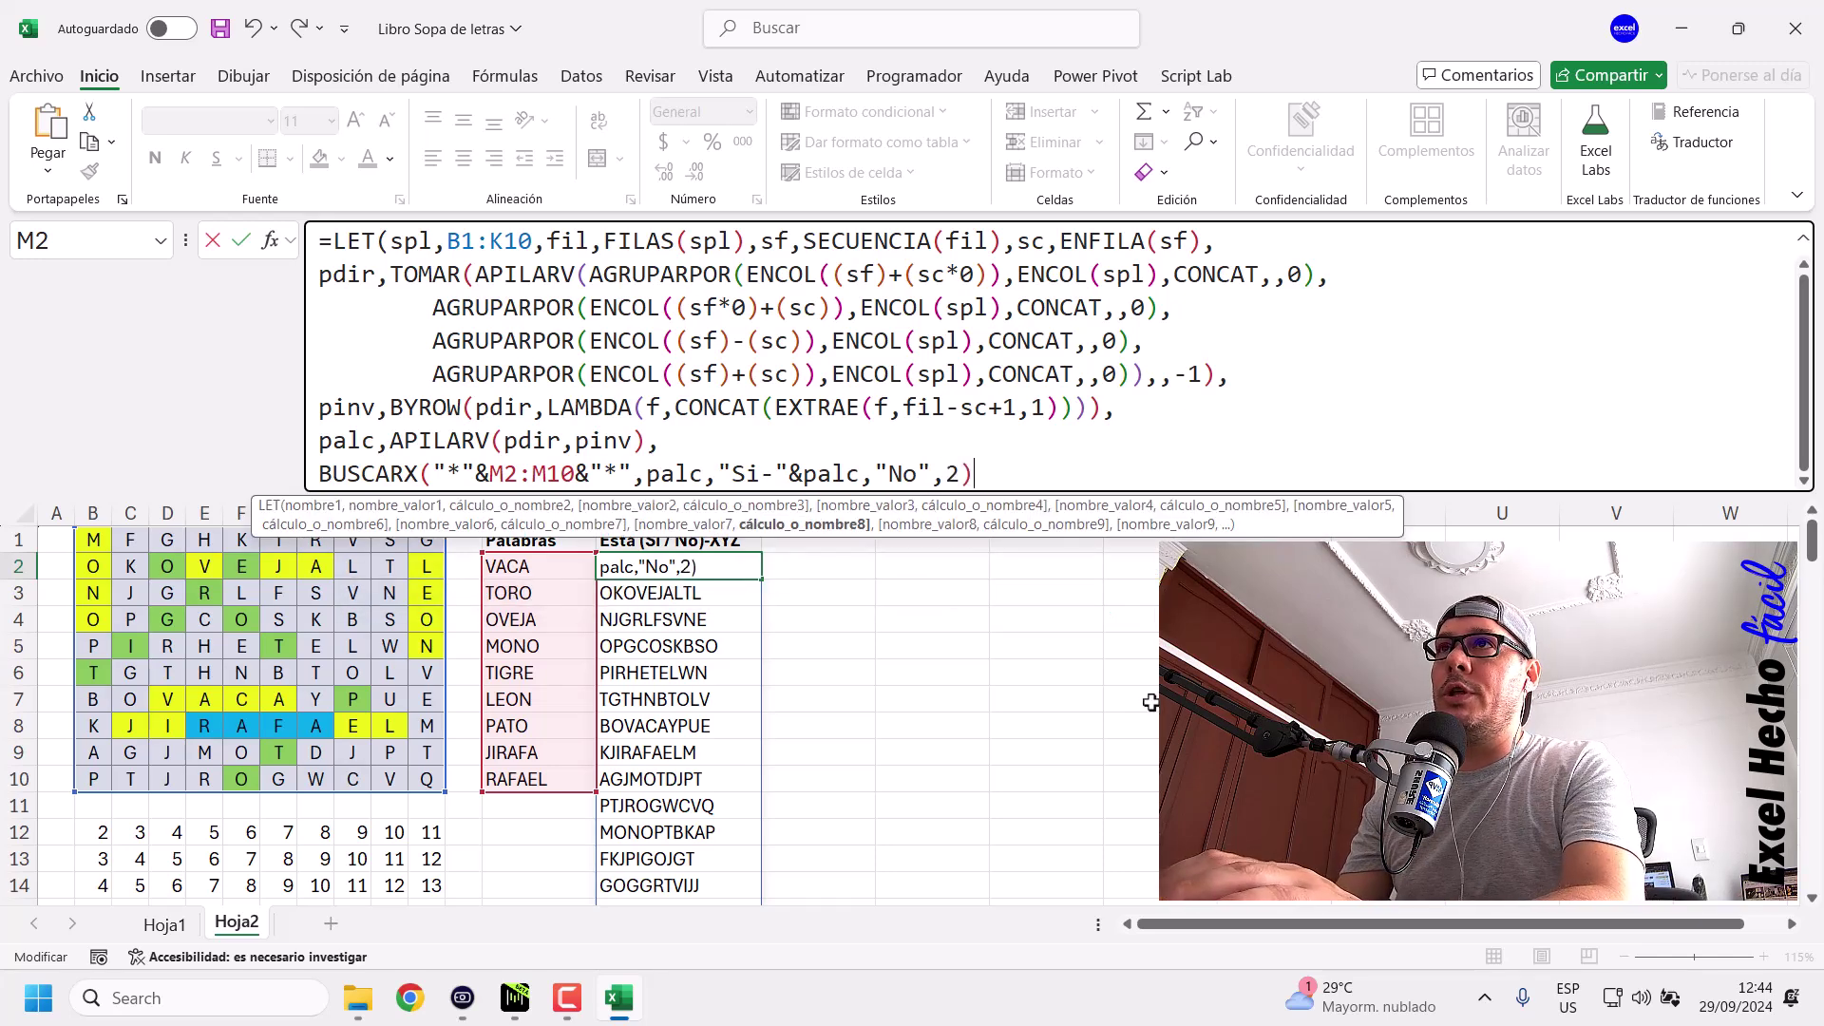
{"action": "key", "text": "Return"}
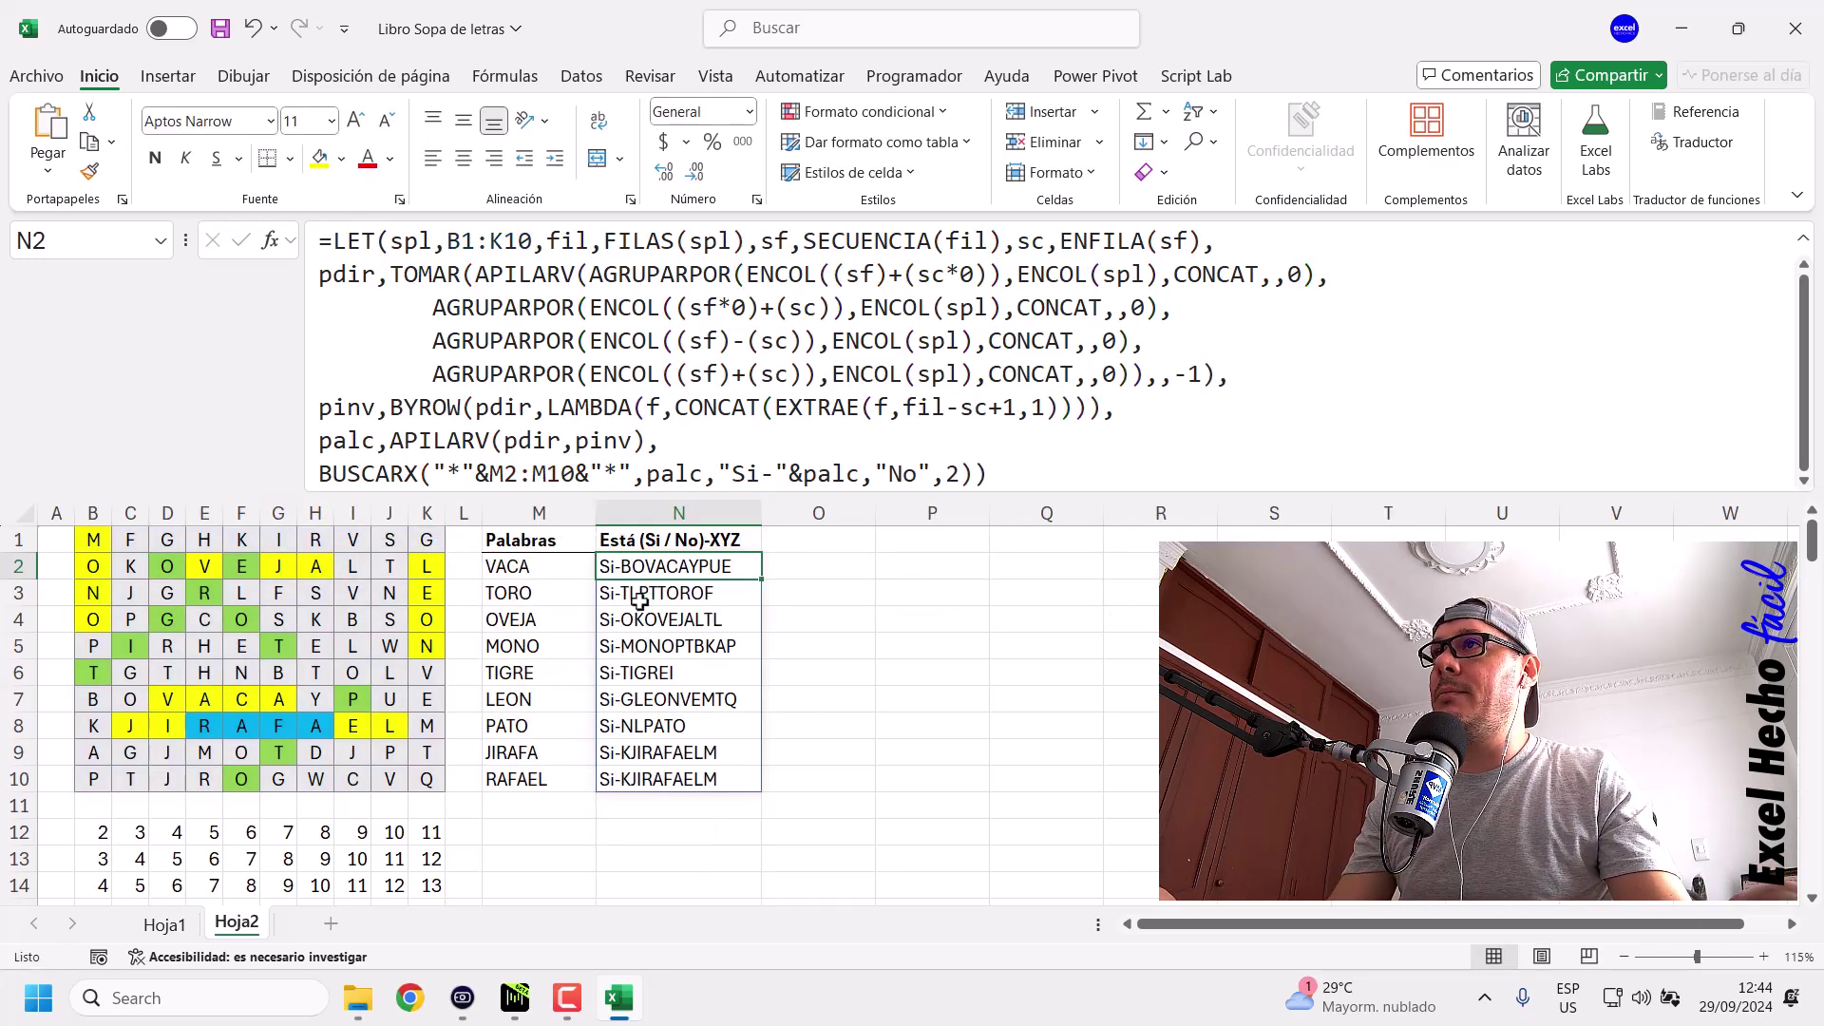
Compare the string returned for VACA in N2 with the letters in row 7 of the word-search grid.
{"action": "left_click", "coordinate": [547, 570]}
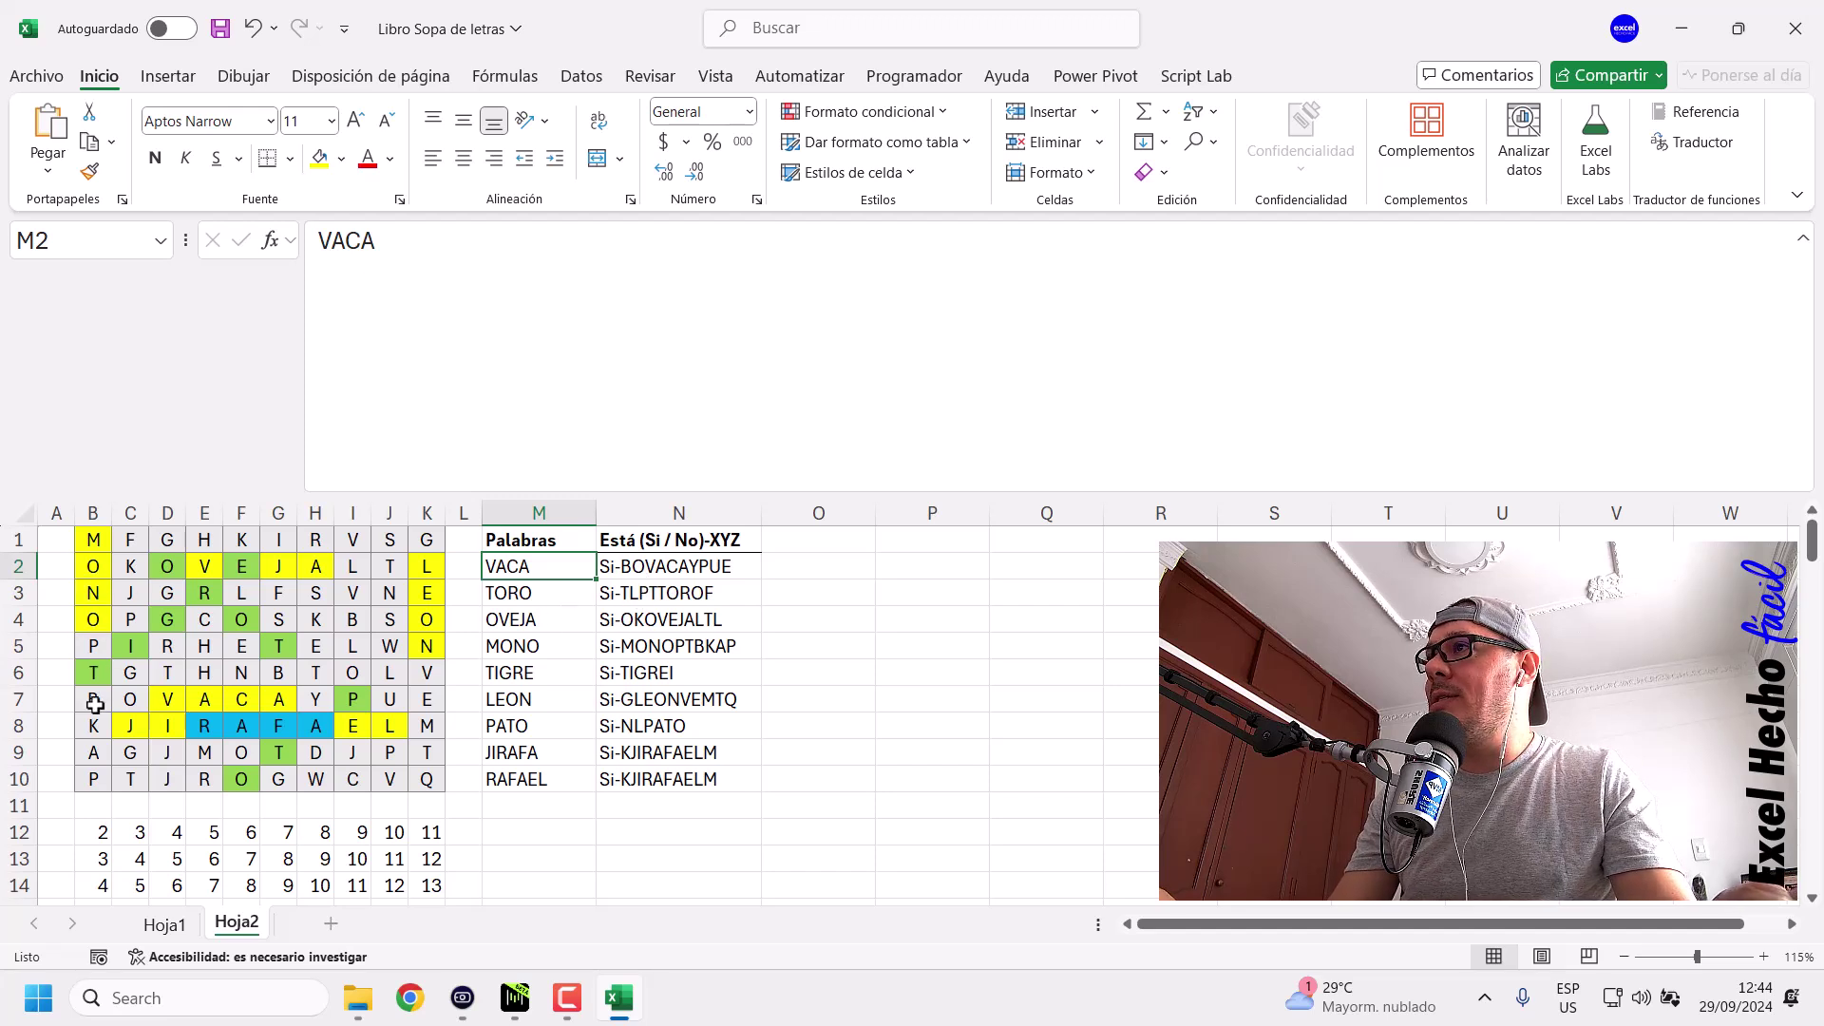
{"action": "left_click_drag", "start_coordinate": [95, 703], "coordinate": [133, 703]}
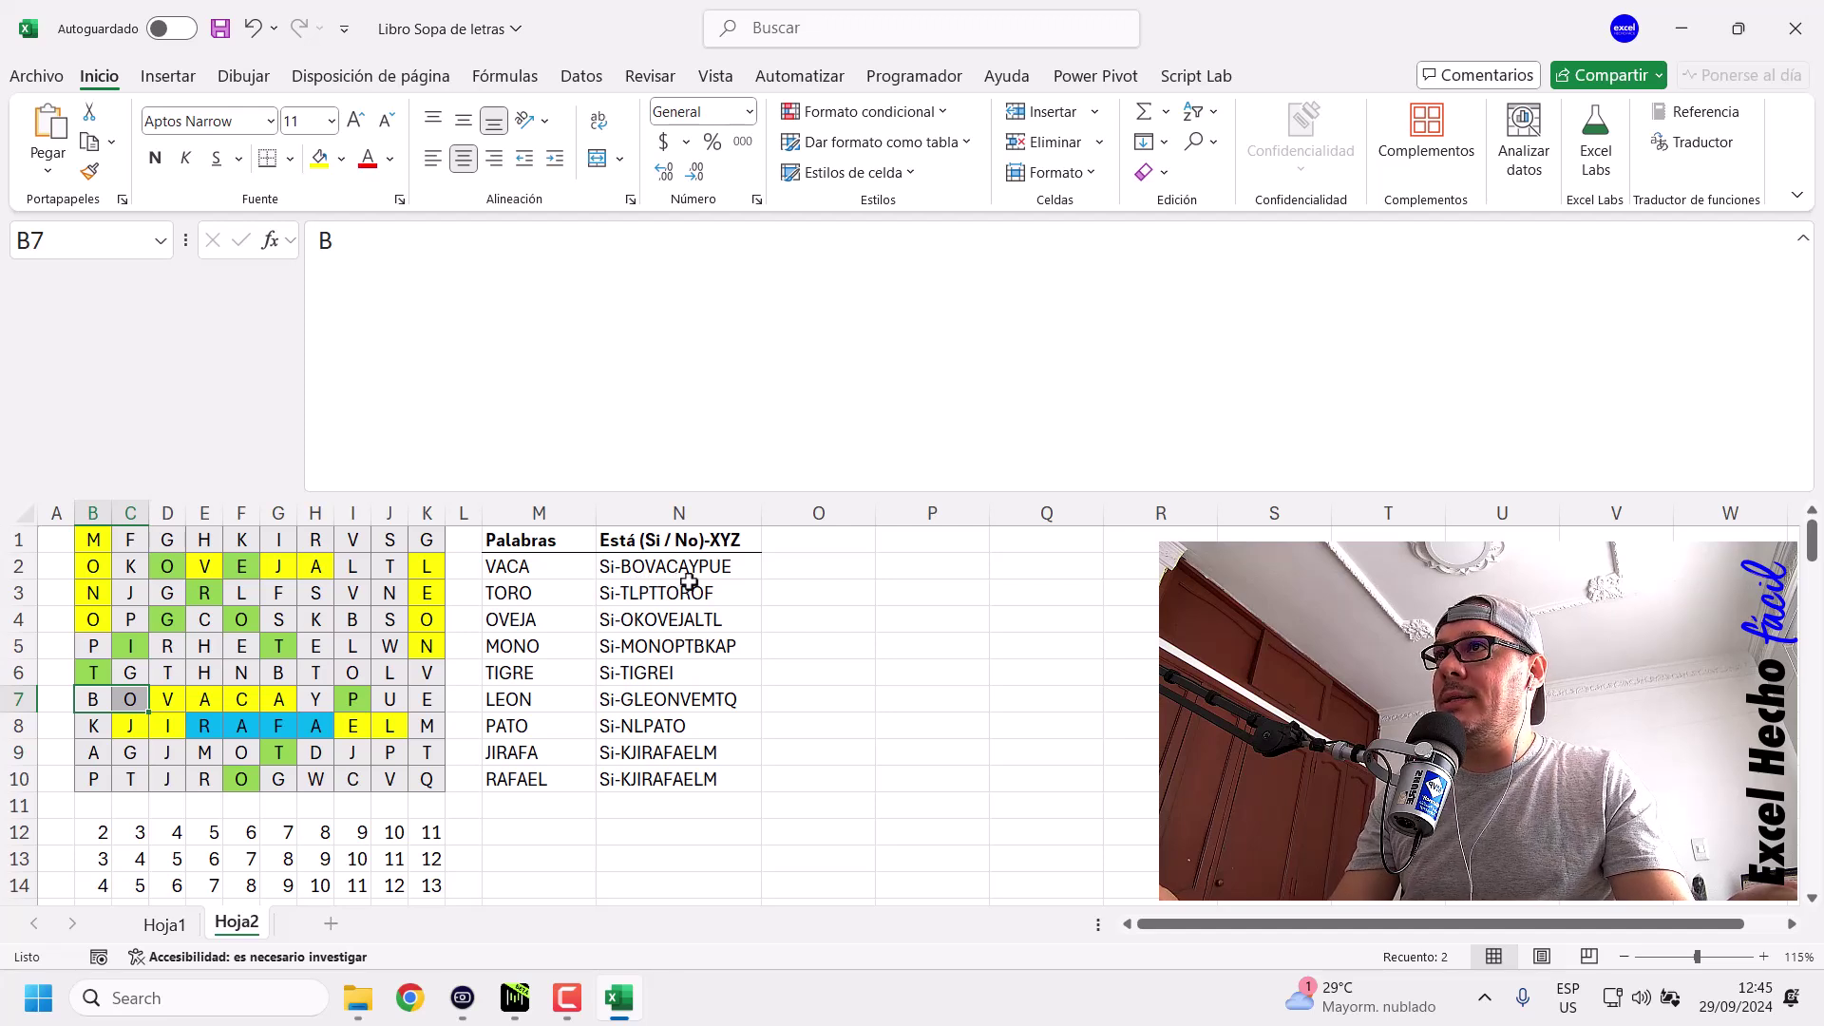
{"action": "left_click_drag", "start_coordinate": [320, 701], "coordinate": [430, 702]}
{"action": "left_click", "coordinate": [652, 568]}
{"action": "left_click", "coordinate": [508, 566]}
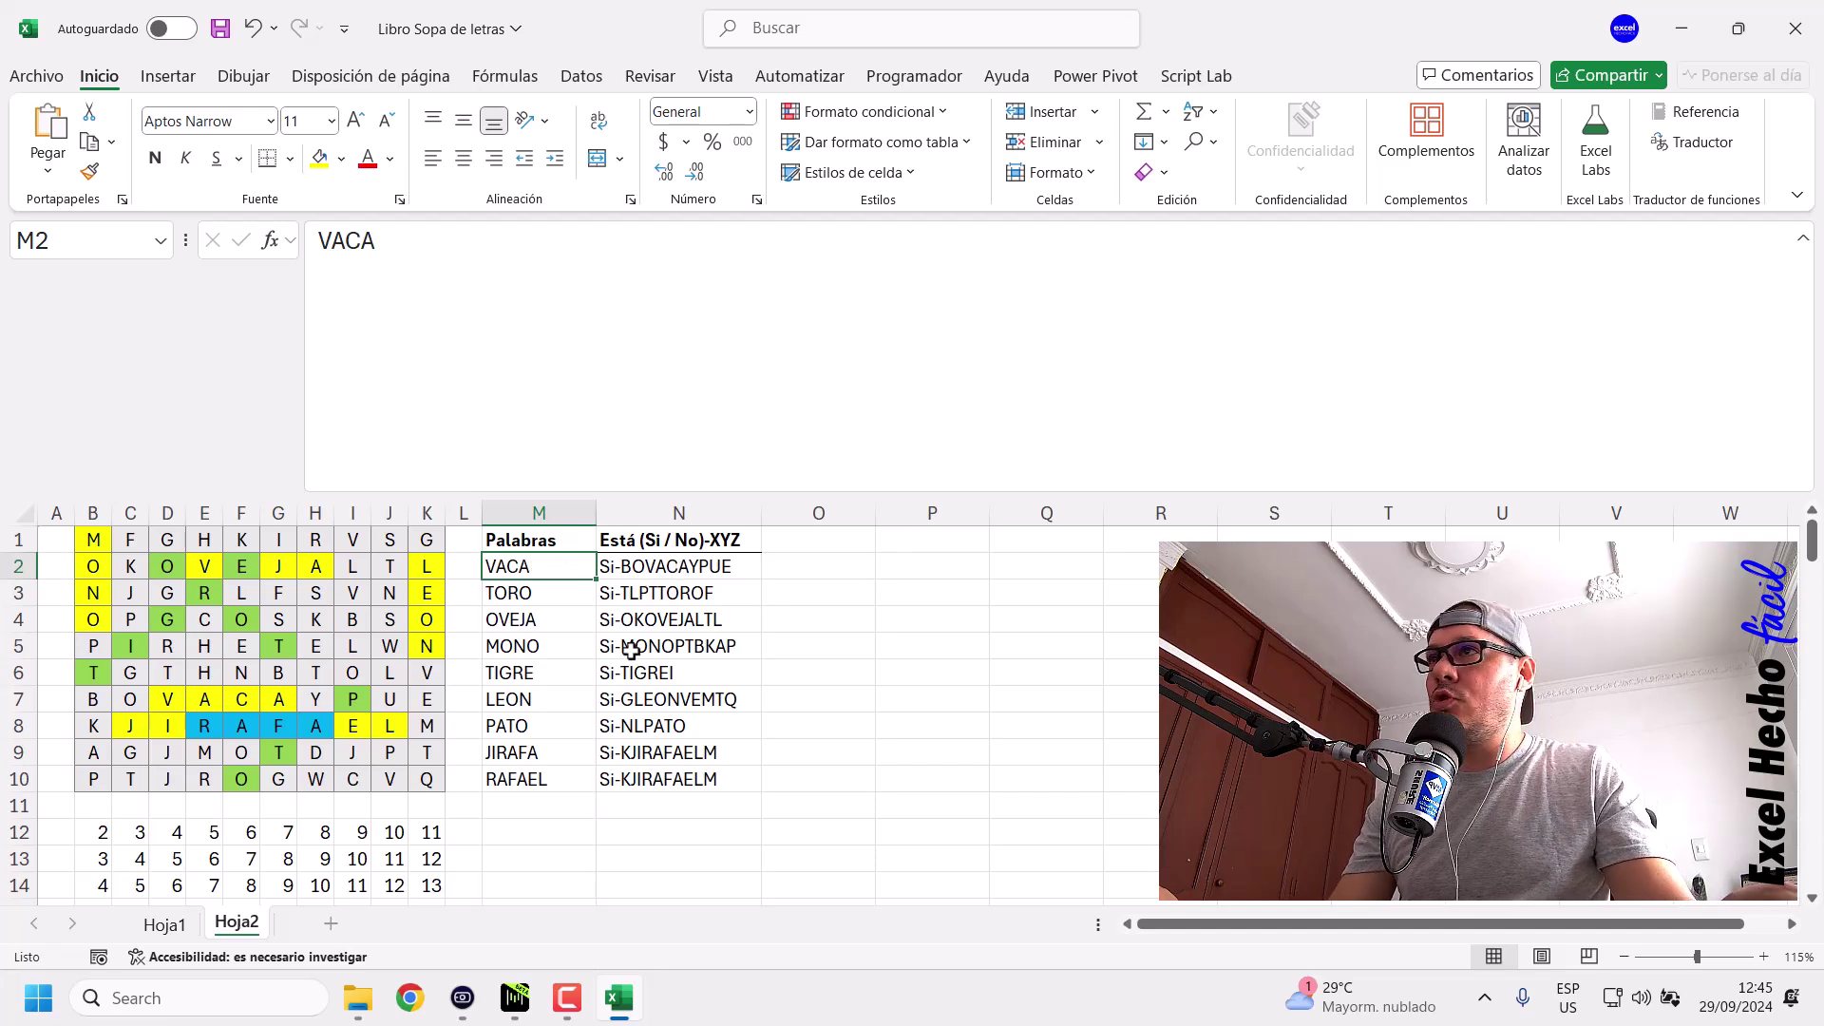
{"action": "key", "text": "Right"}
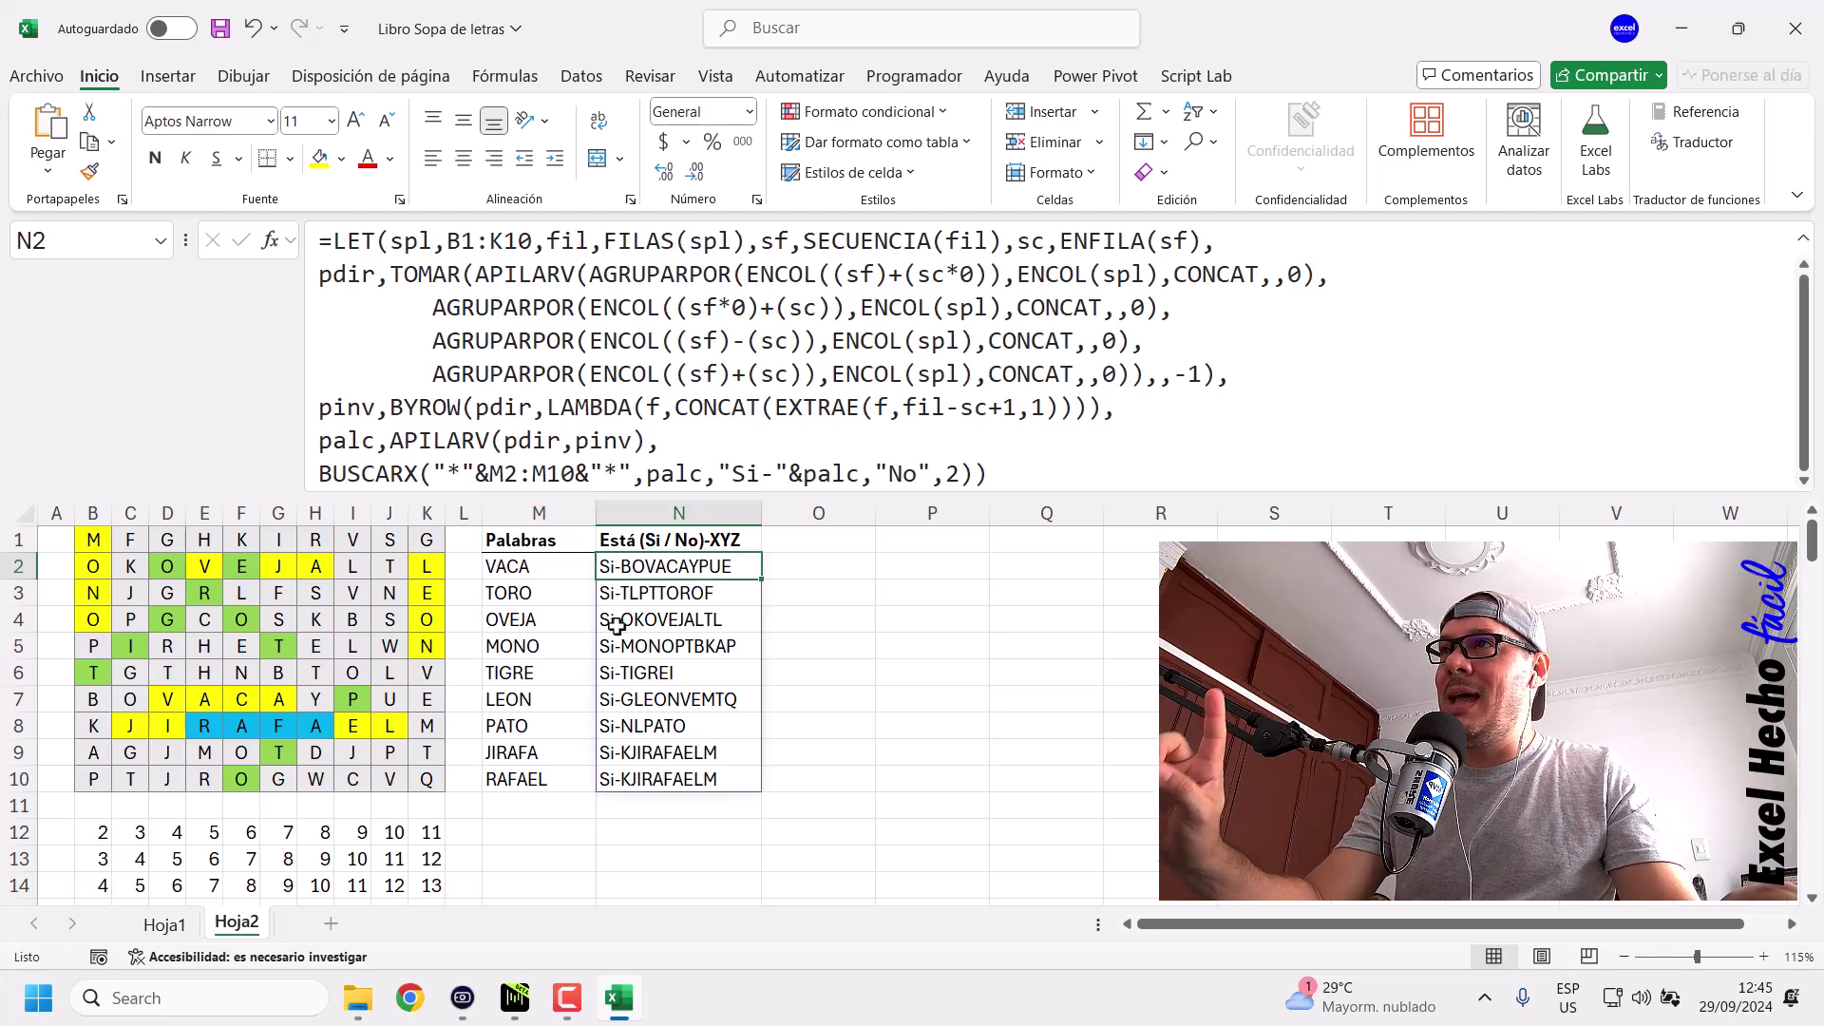
{"action": "left_click_drag", "start_coordinate": [98, 701], "coordinate": [423, 700]}
{"action": "left_click", "coordinate": [627, 569]}
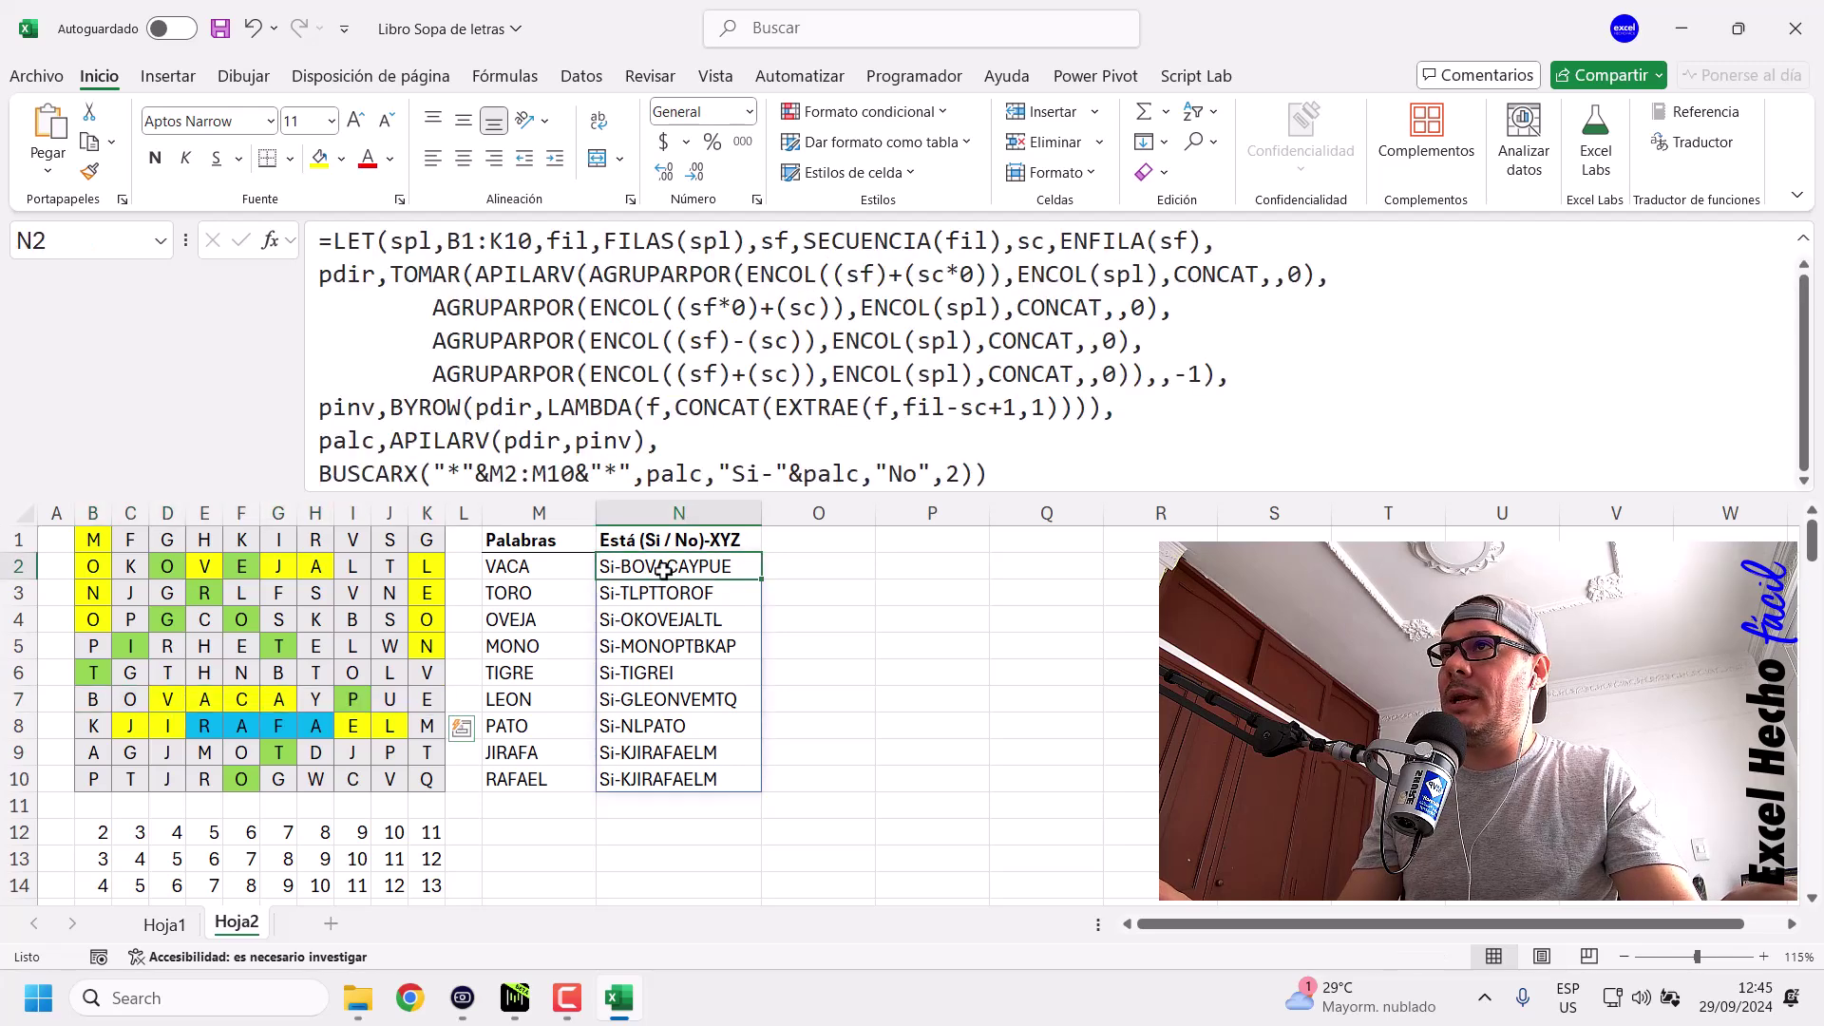
Compare the results for JIRAFA and RAFAEL with grid row 8, and review the whole results range N2:N10.
{"action": "left_click", "coordinate": [528, 756]}
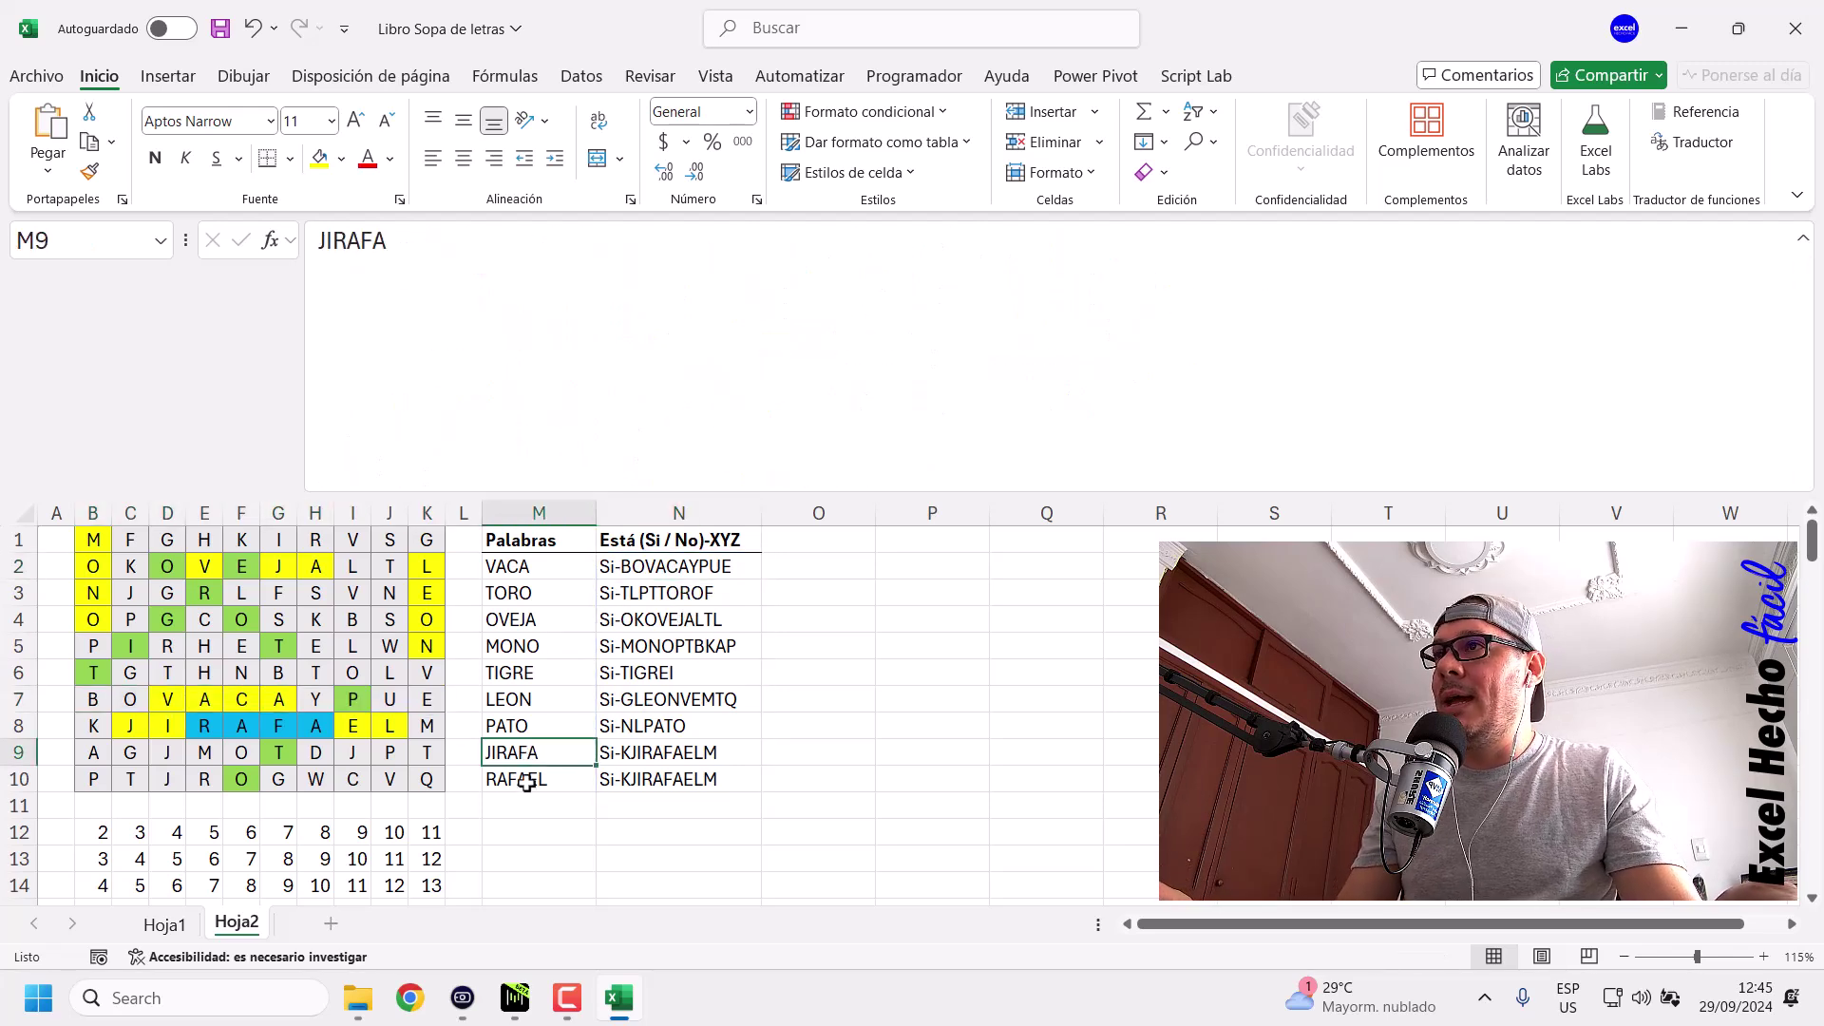
{"action": "left_click_drag", "start_coordinate": [134, 729], "coordinate": [316, 729]}
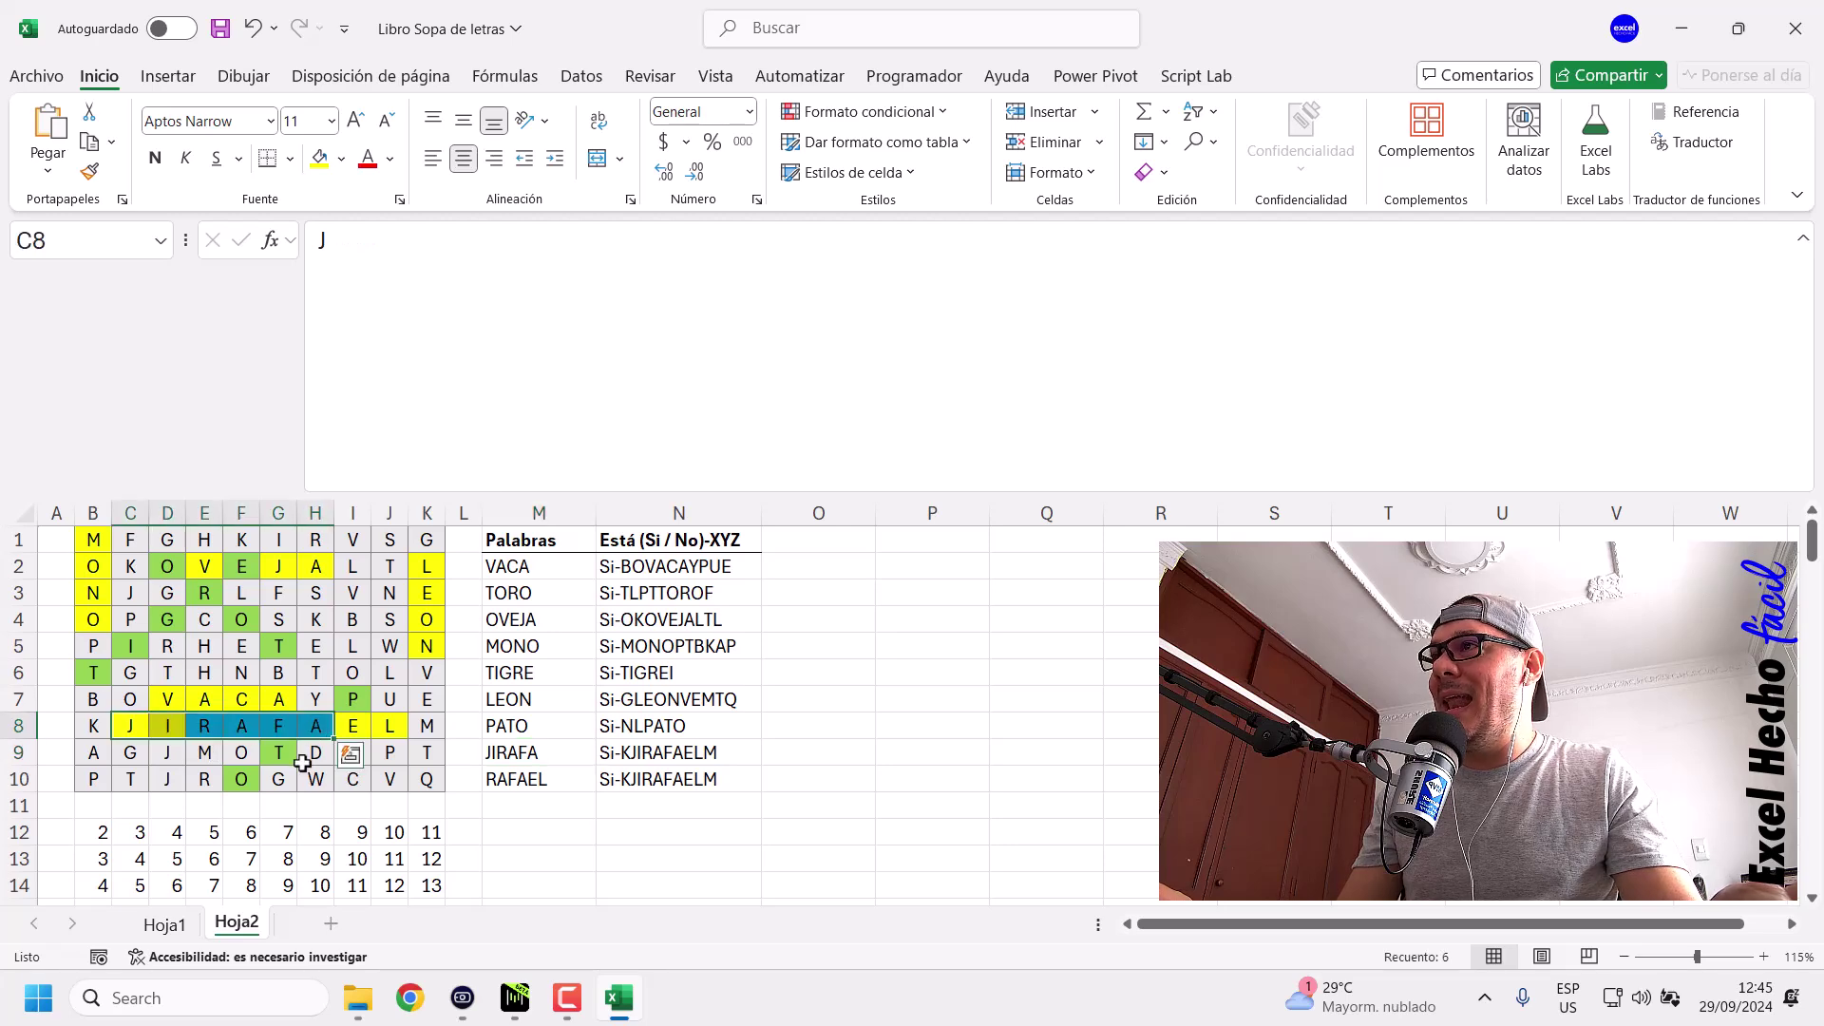
{"action": "left_click", "coordinate": [628, 756]}
{"action": "left_click", "coordinate": [642, 801]}
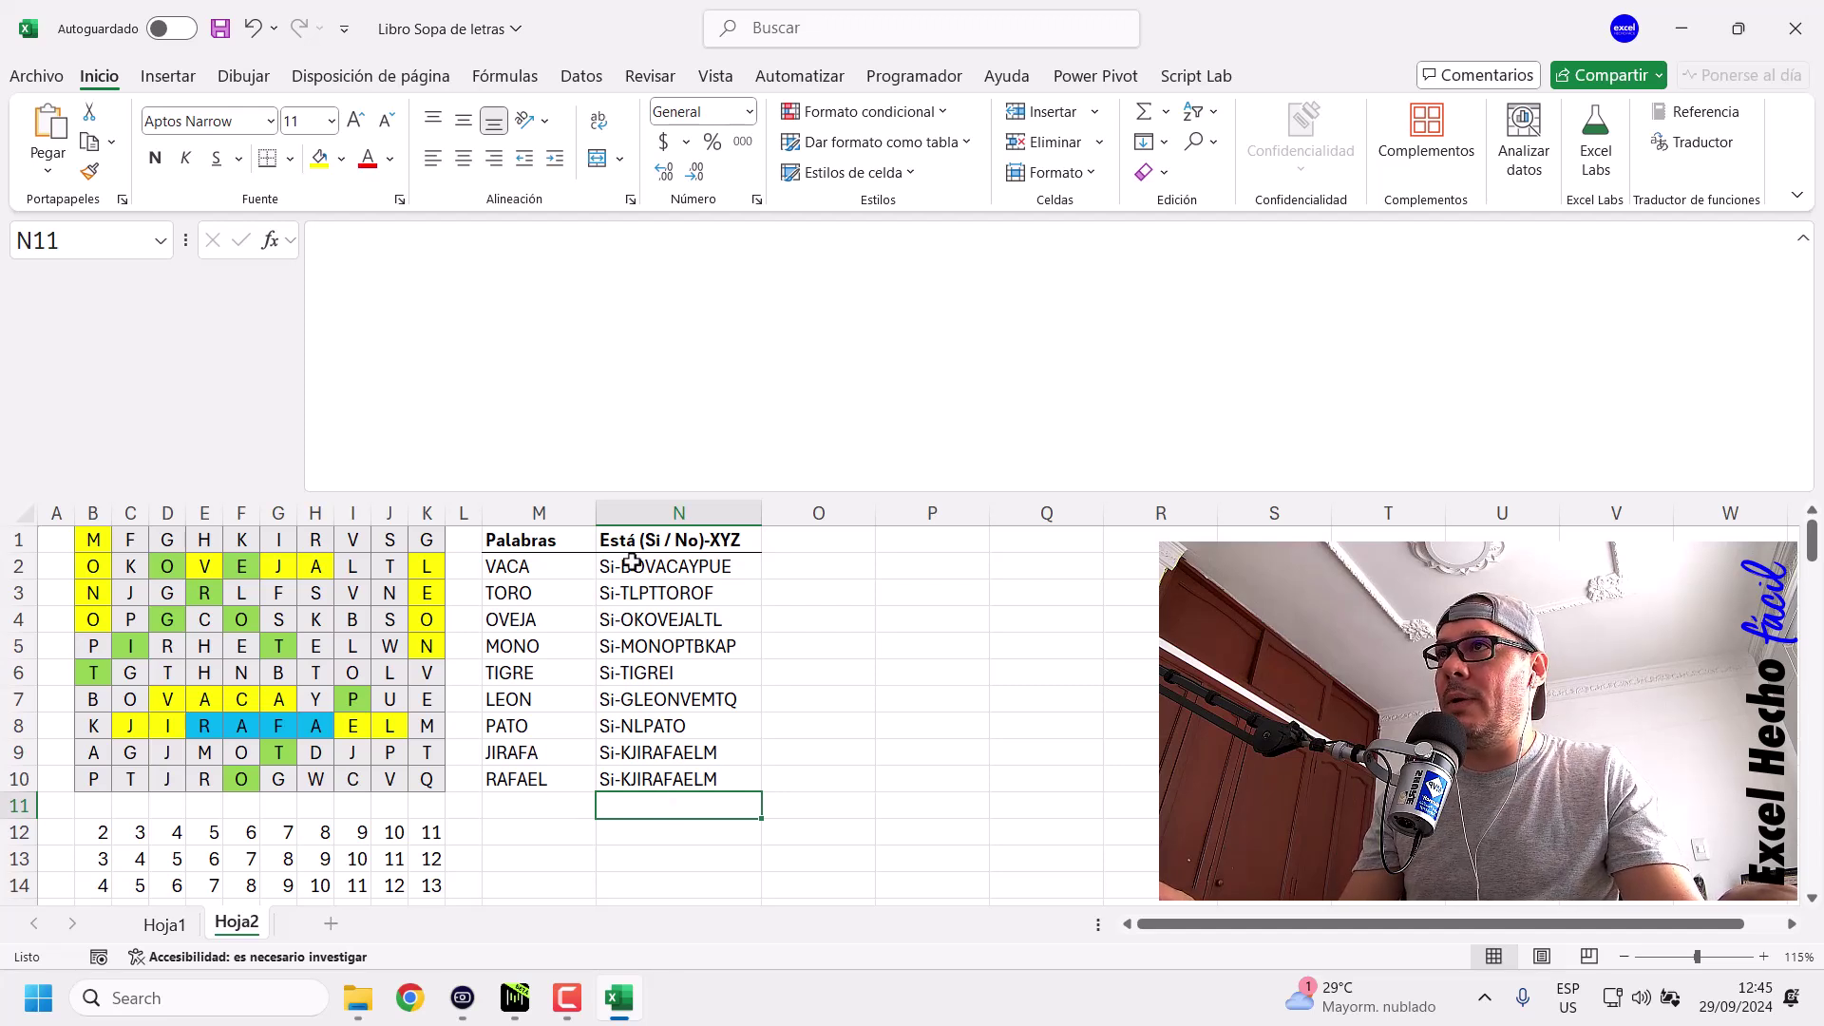
{"action": "left_click_drag", "start_coordinate": [643, 567], "coordinate": [655, 772]}
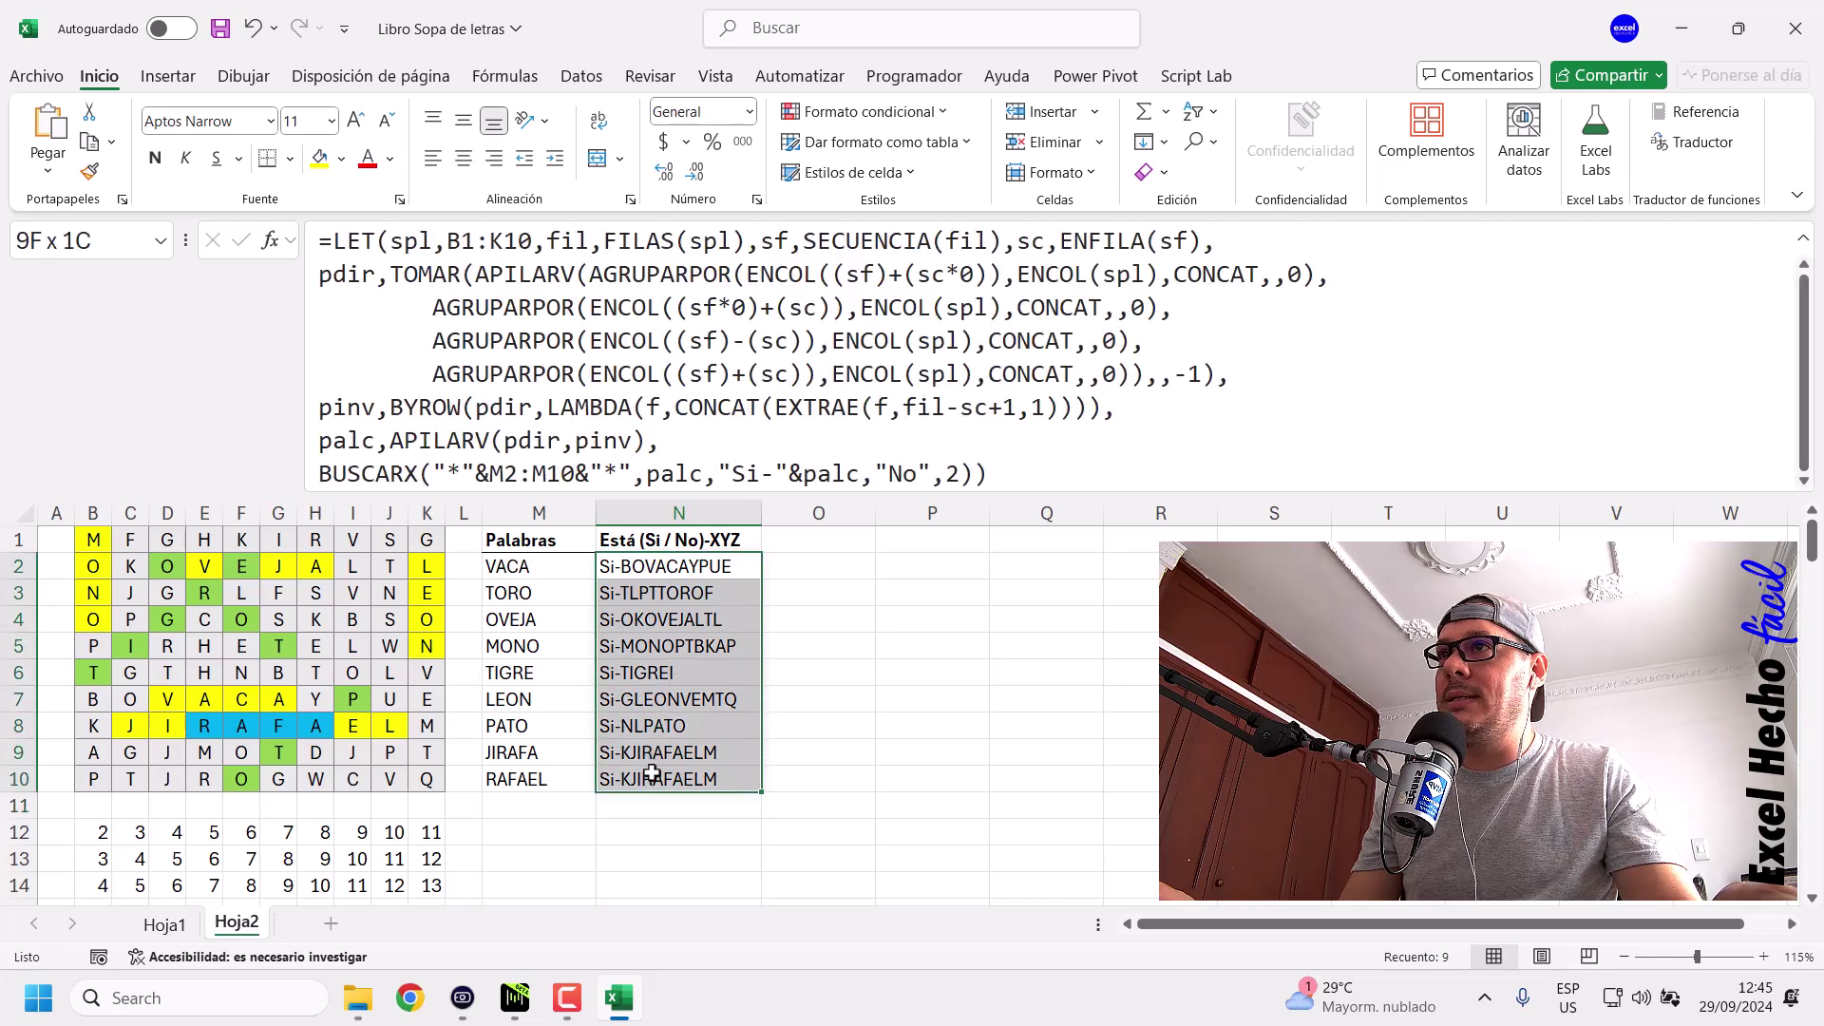
Change the word in M5 to MONA and check its result in N5 against the grid's first column.
{"action": "left_click", "coordinate": [558, 649]}
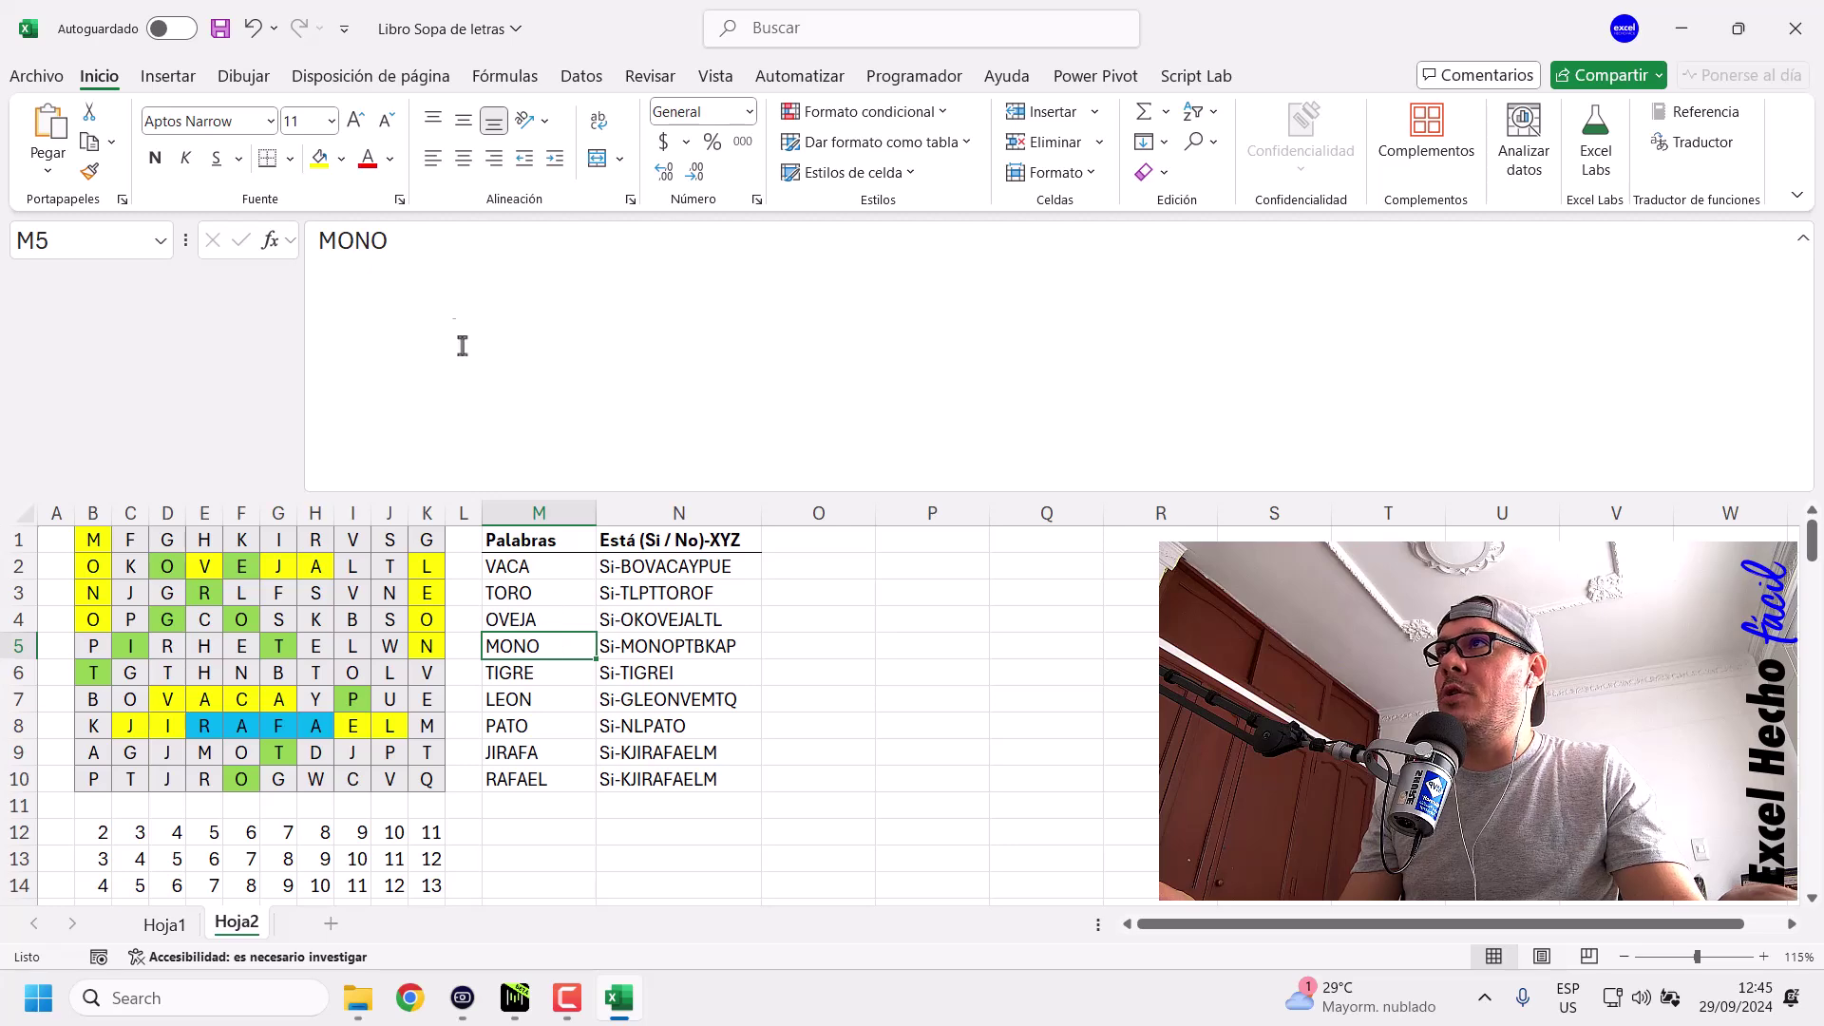
{"action": "left_click", "coordinate": [464, 281]}
{"action": "key", "text": "BackSpace"}
{"action": "type", "text": "A"}
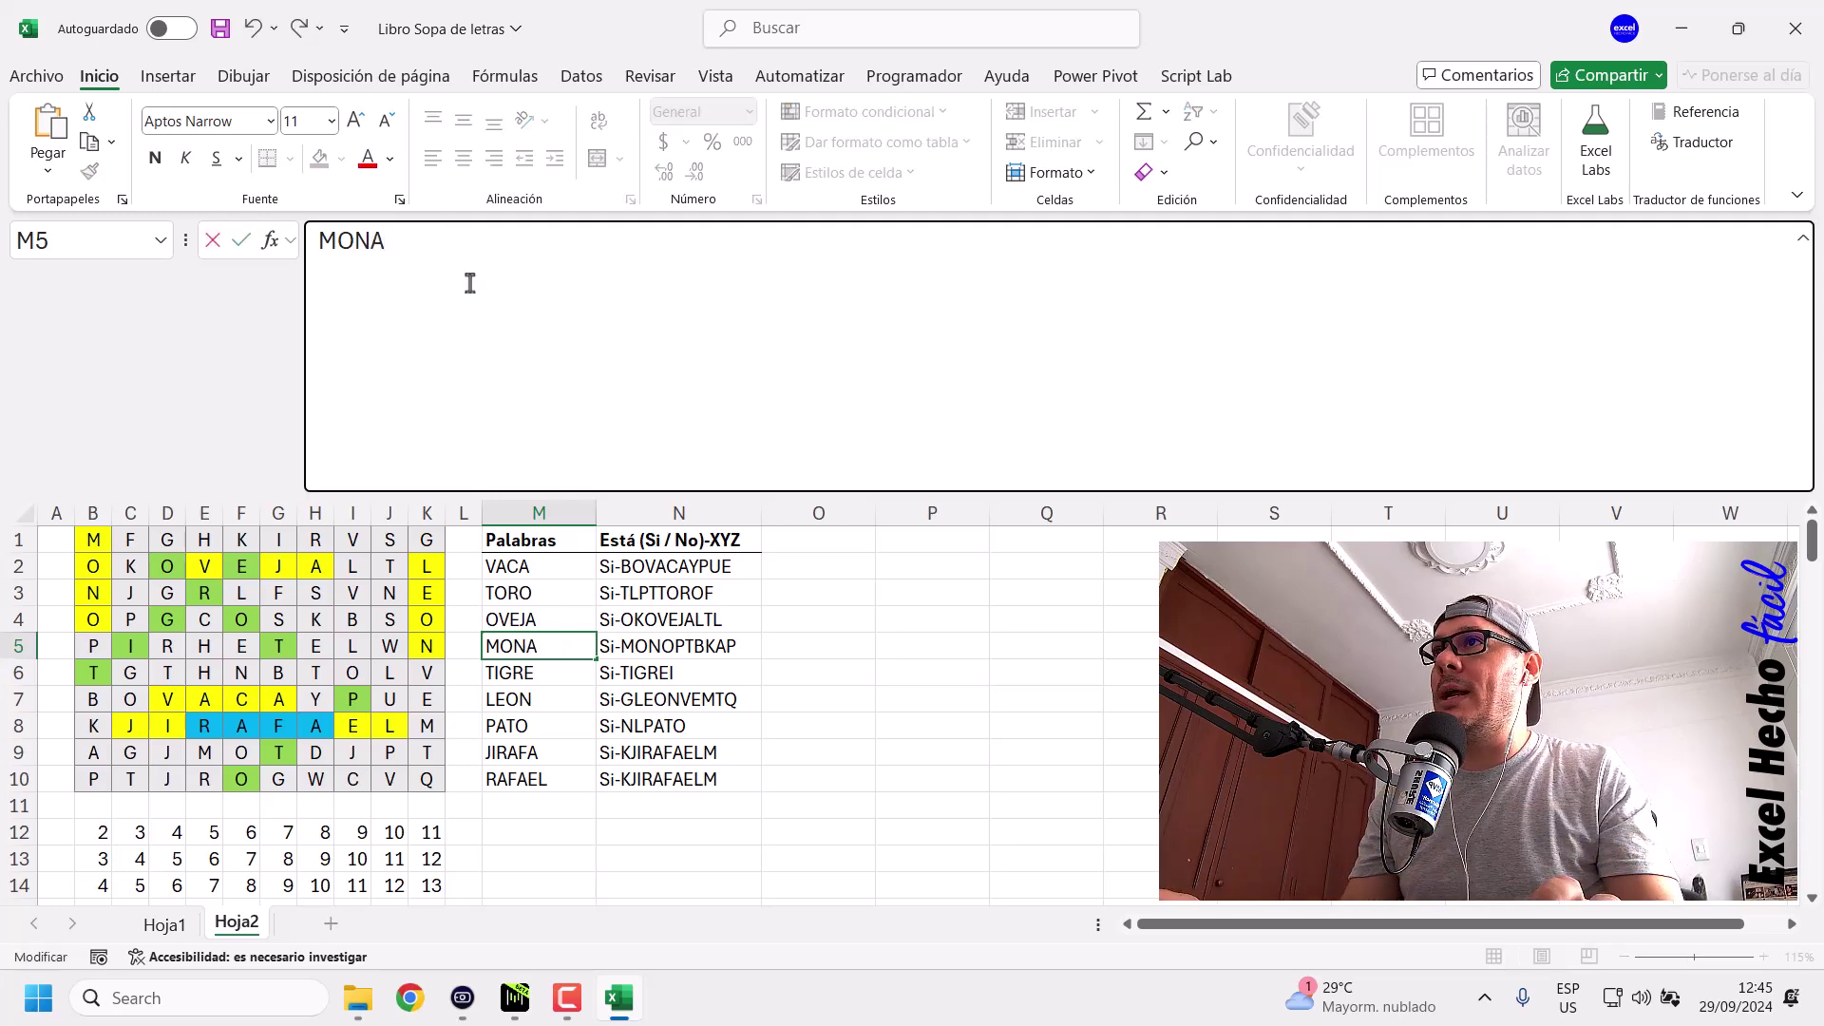
{"action": "key", "text": "ctrl+Return"}
{"action": "left_click", "coordinate": [632, 655]}
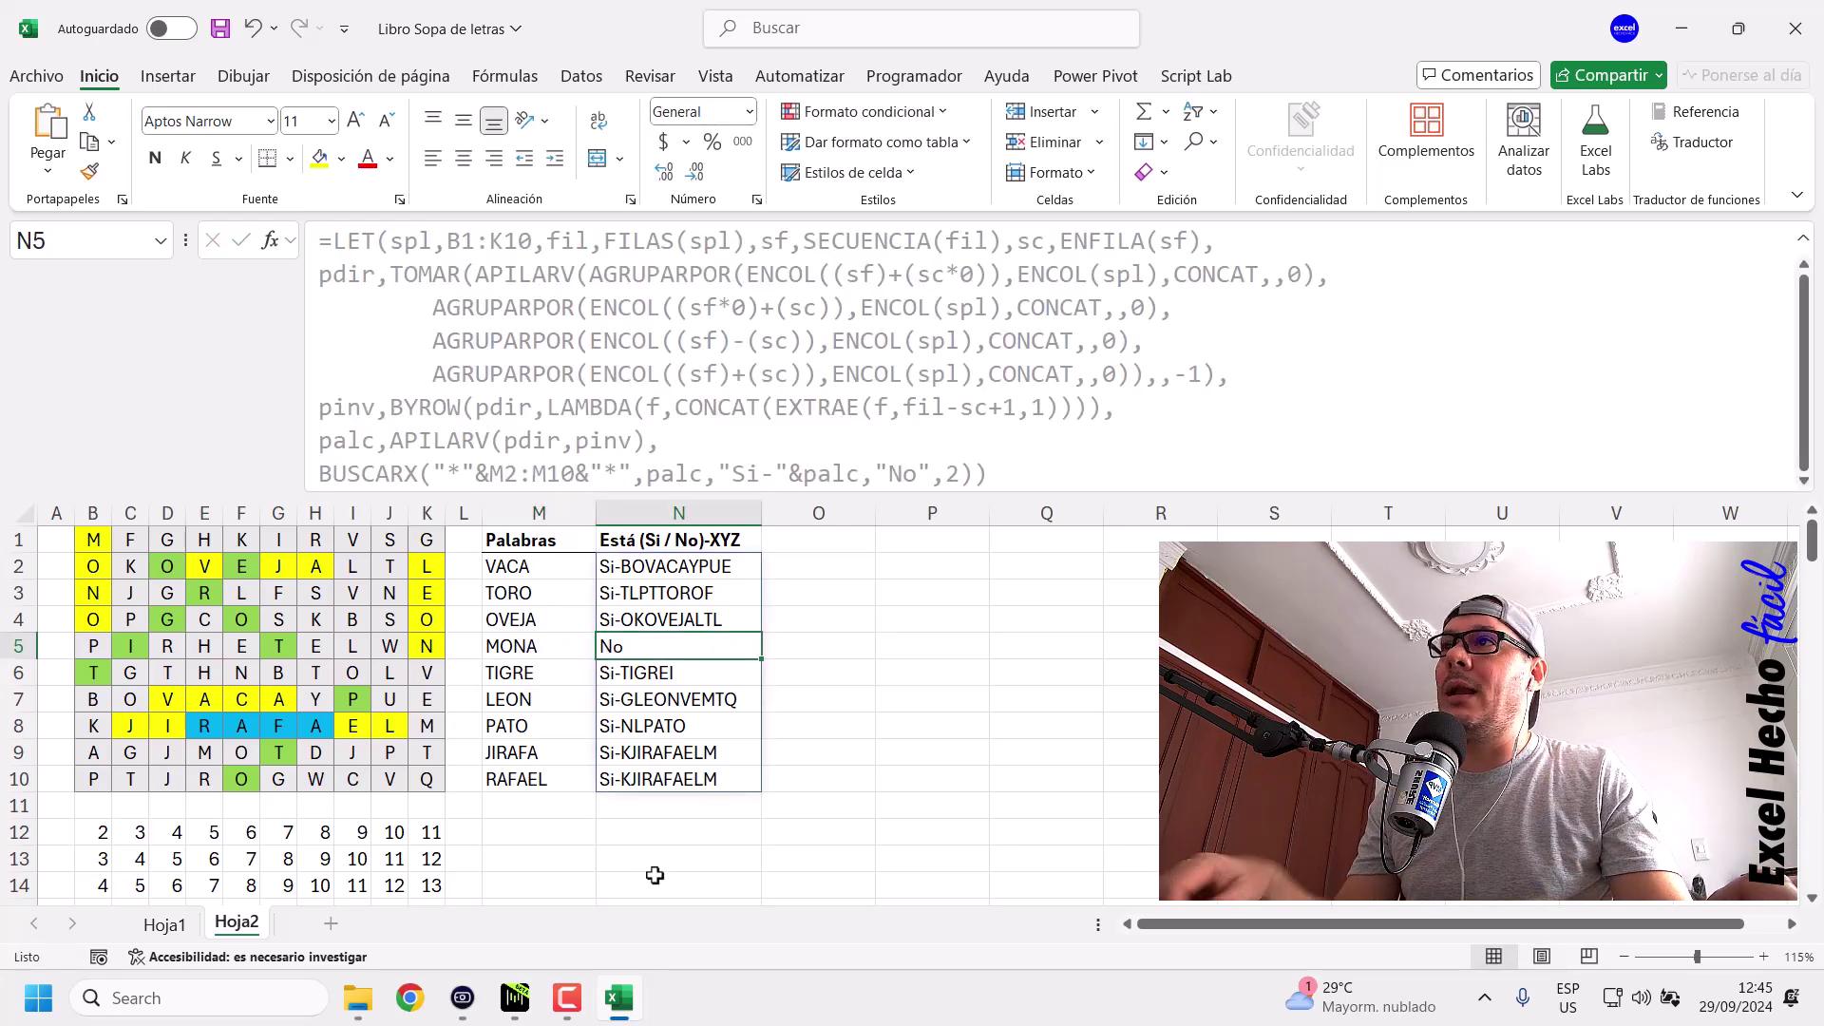
{"action": "left_click_drag", "start_coordinate": [96, 539], "coordinate": [92, 779]}
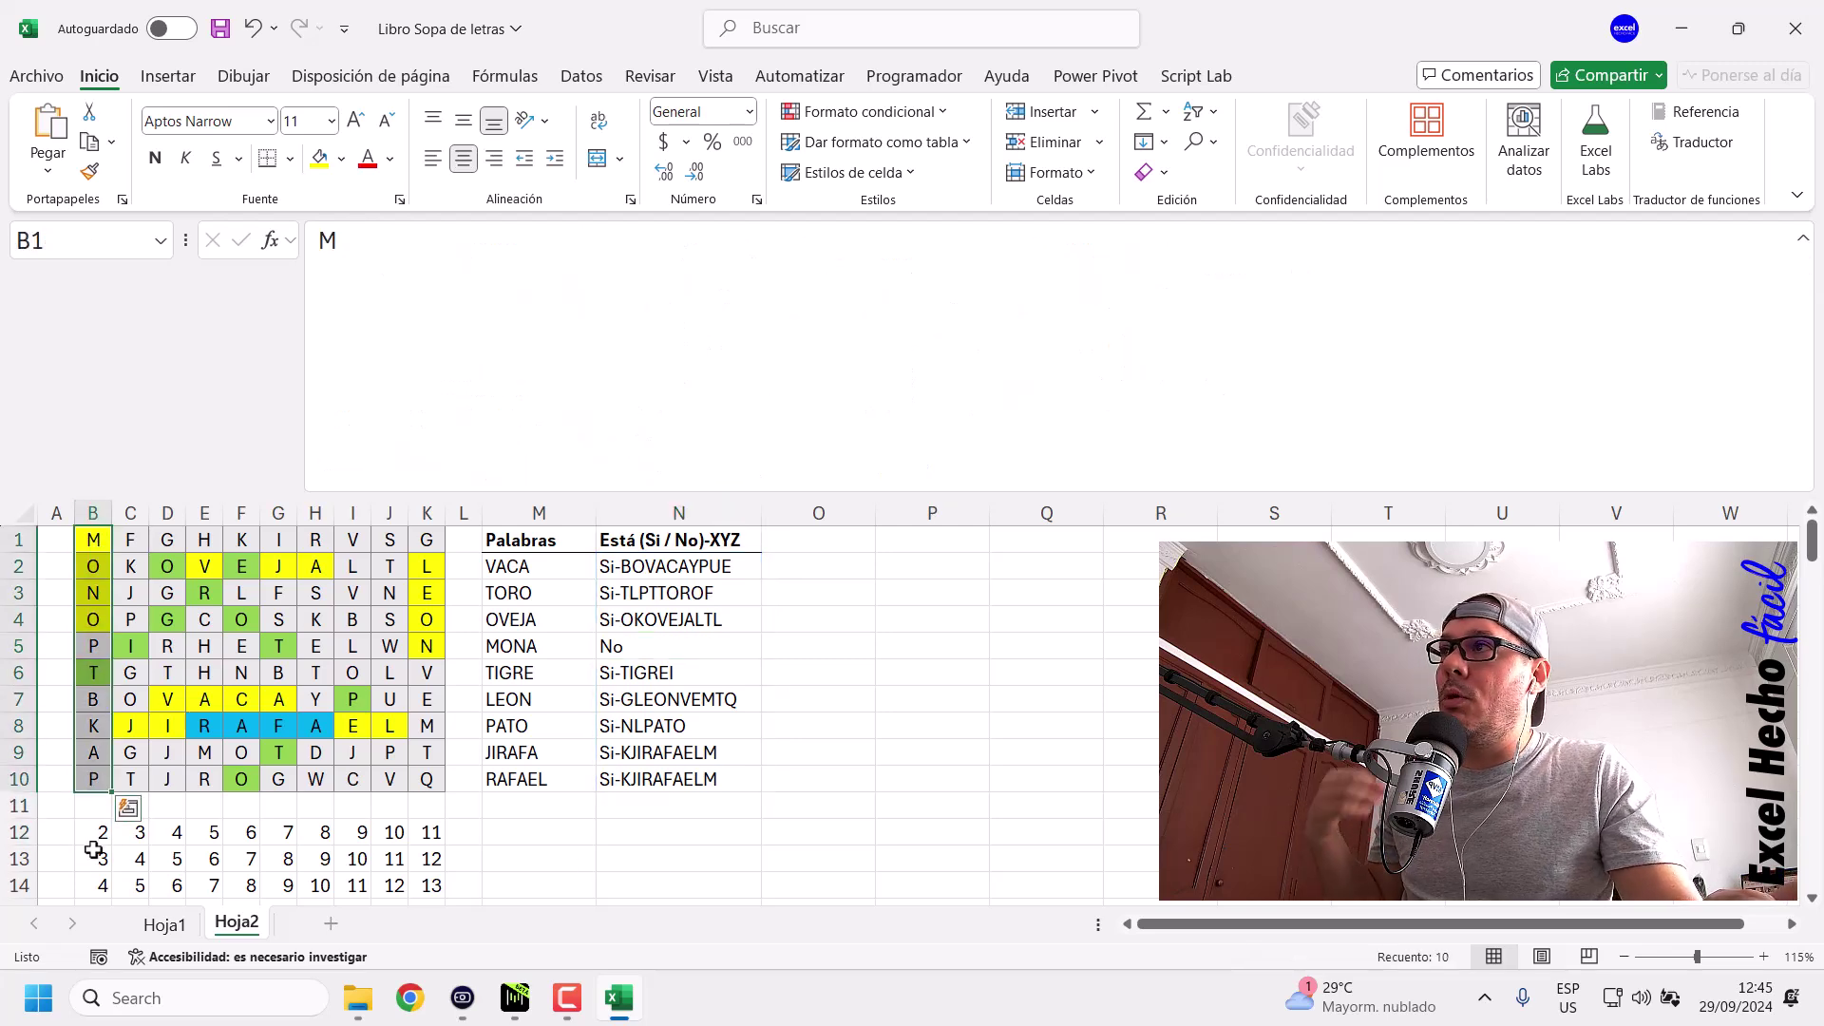
{"action": "left_click", "coordinate": [602, 652]}
{"action": "left_click", "coordinate": [681, 563]}
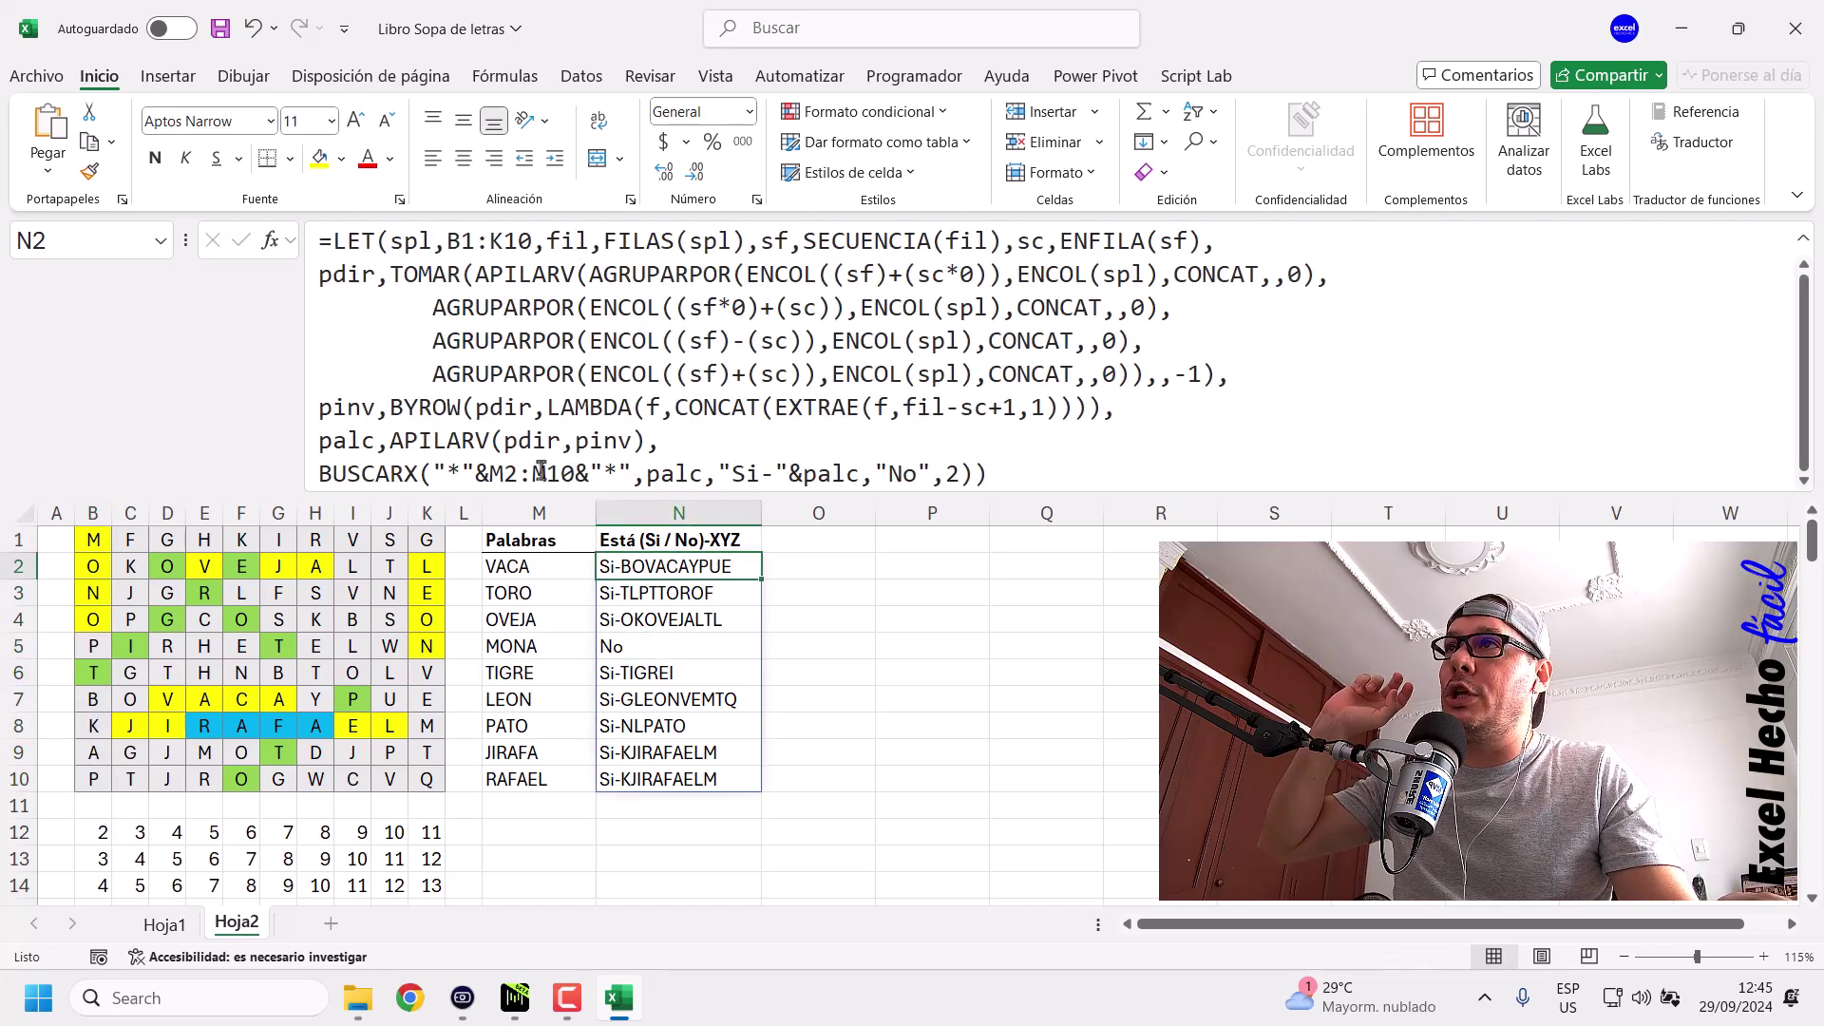
Restore the word in M5 to MONO.
{"action": "left_click", "coordinate": [532, 653]}
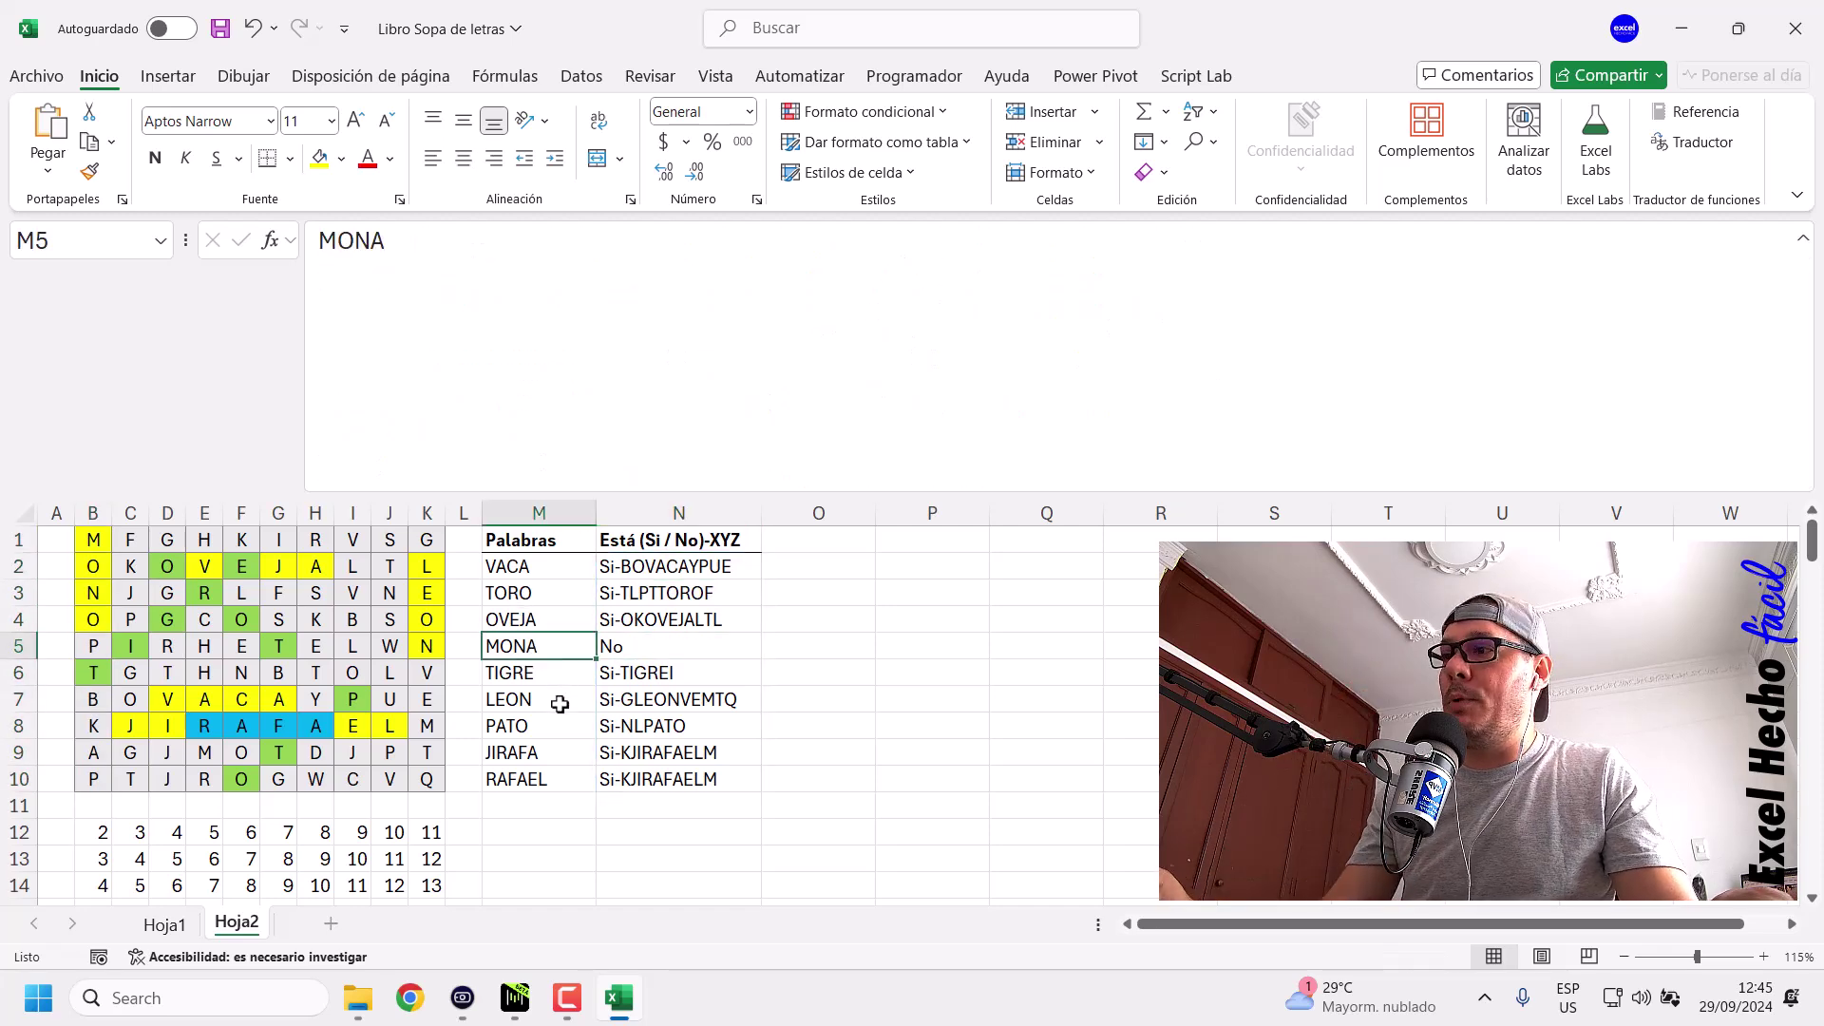
{"action": "type", "text": "MONO"}
{"action": "key", "text": "ctrl+Return"}
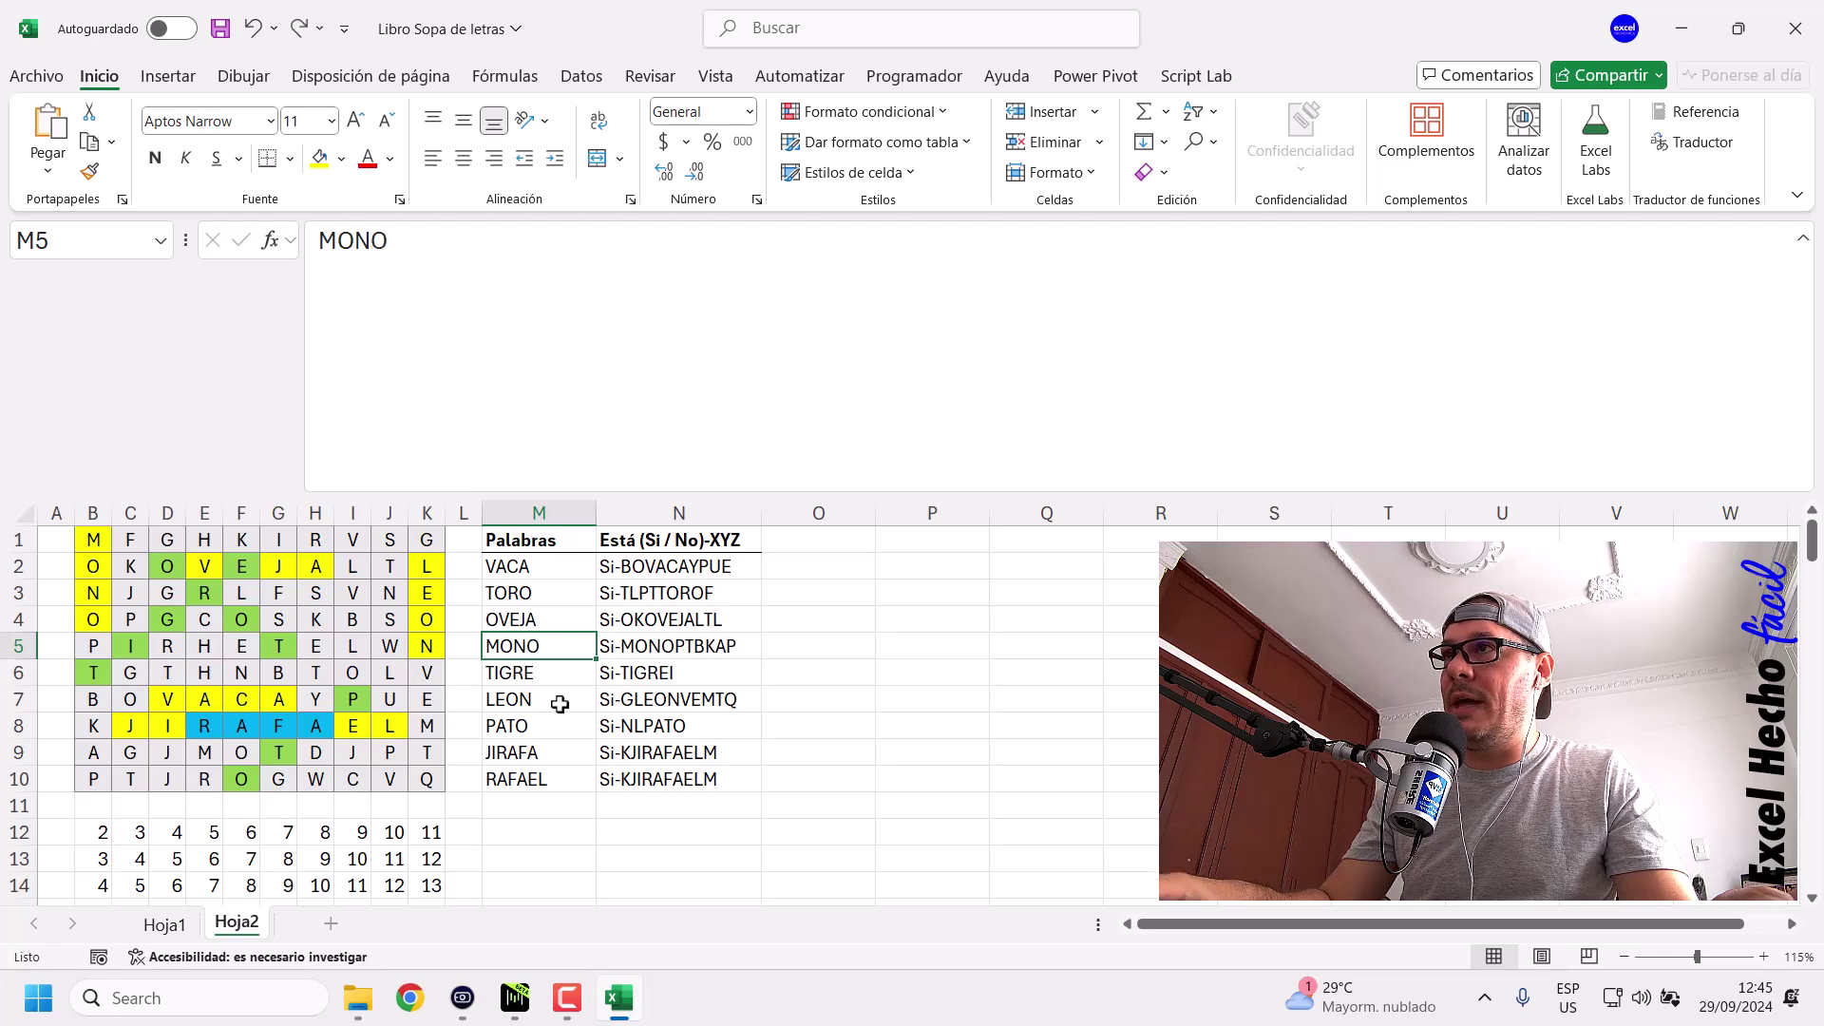
{"action": "left_click", "coordinate": [659, 567]}
{"action": "left_click", "coordinate": [836, 544]}
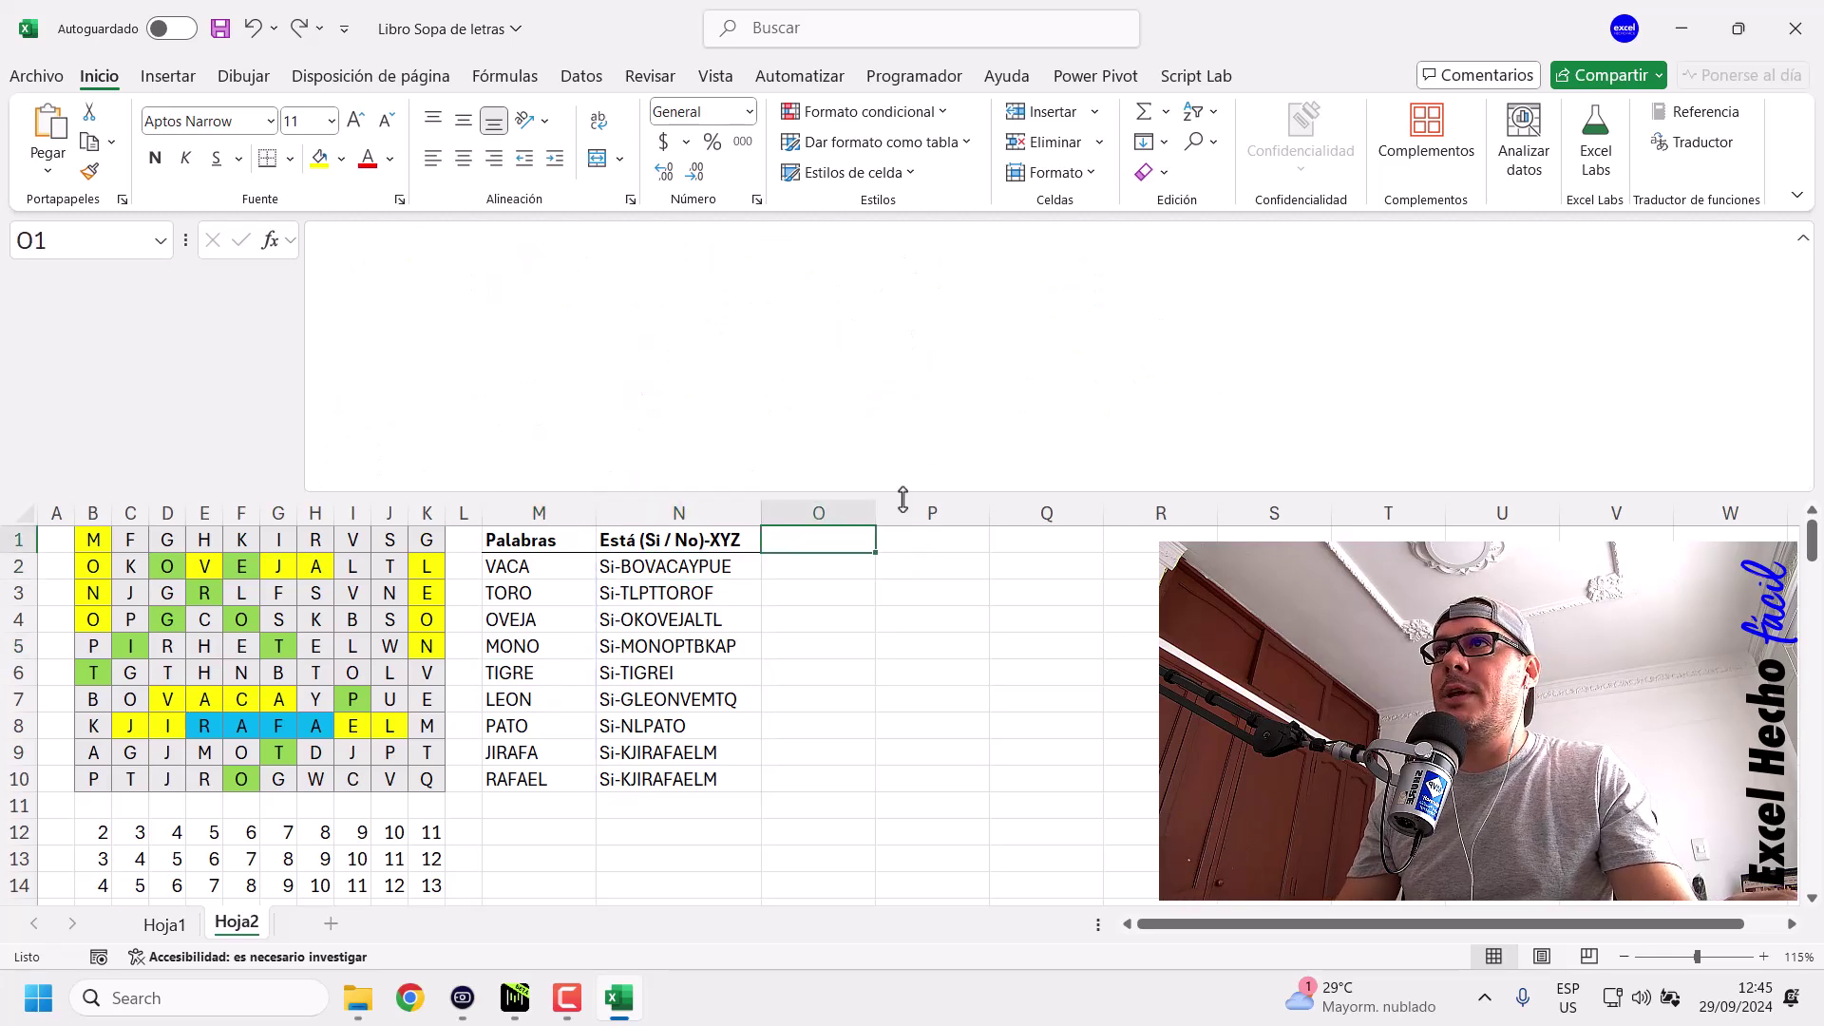
Indent the second, third and fourth AGRUPARPOR lines of the N2 formula to align under the first, commit it and reopen it for editing.
{"action": "left_click", "coordinate": [725, 567]}
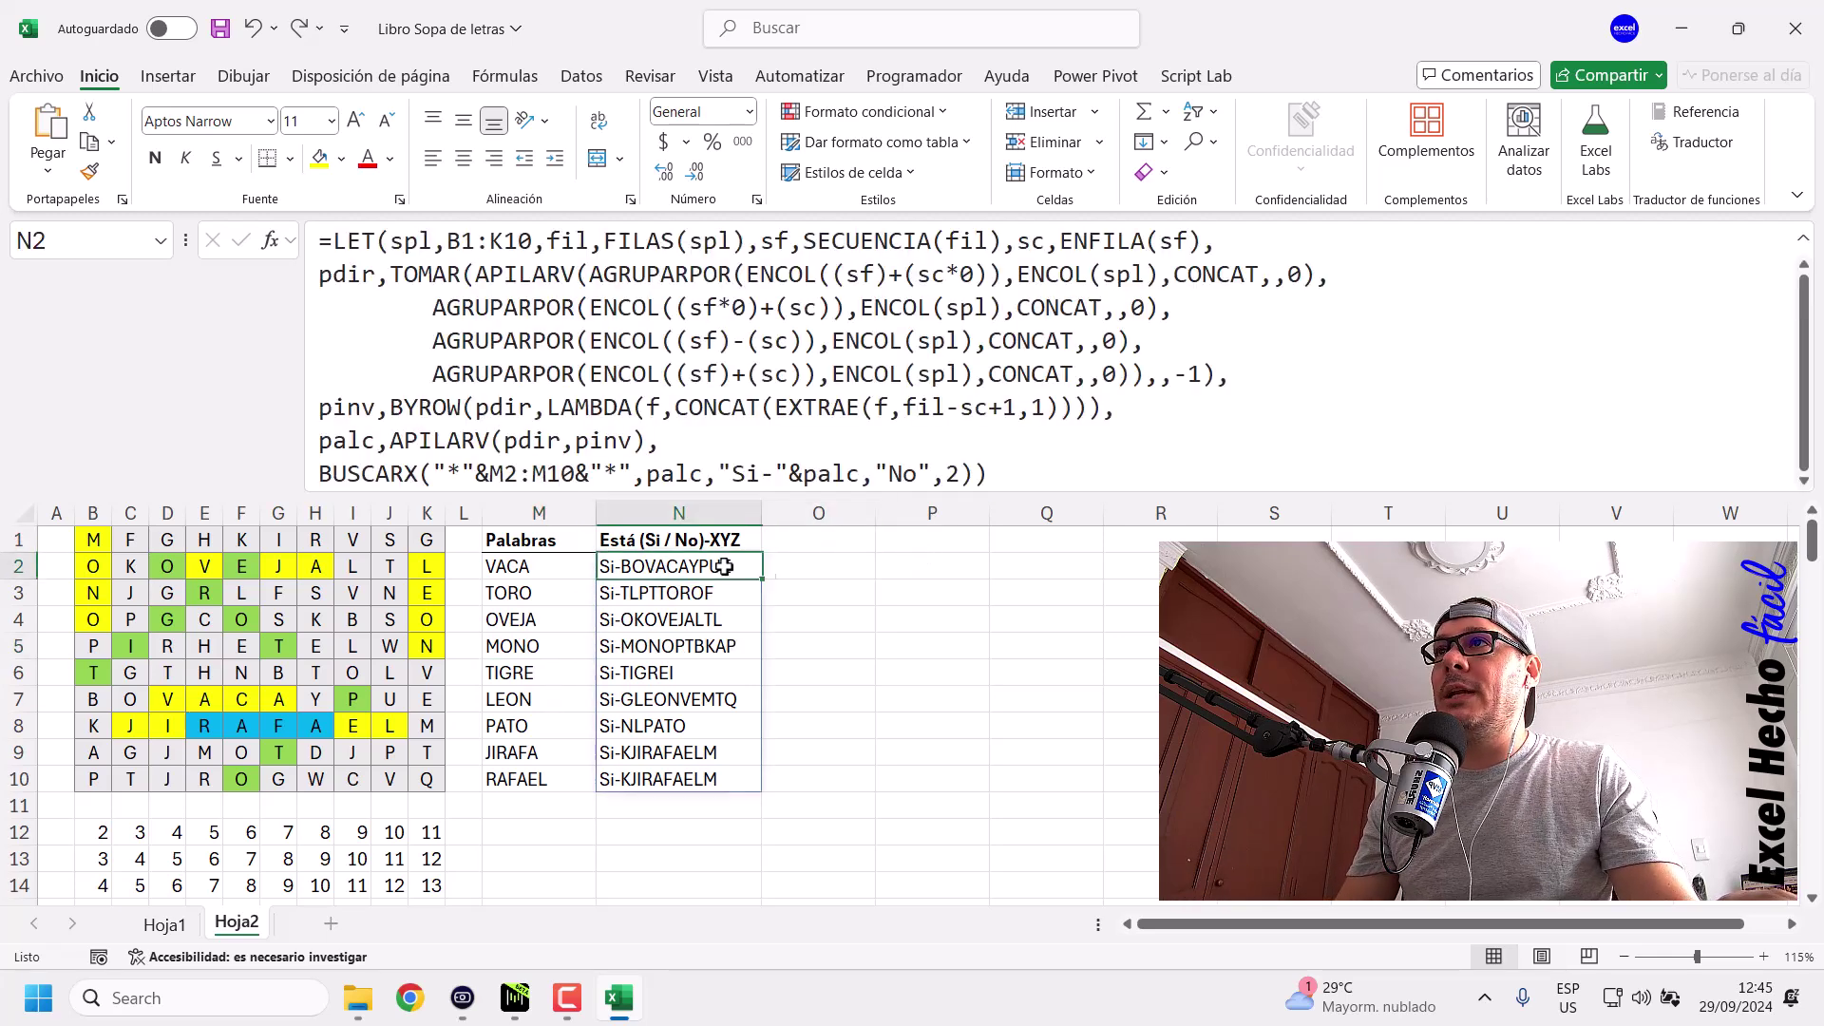
{"action": "left_click", "coordinate": [970, 475]}
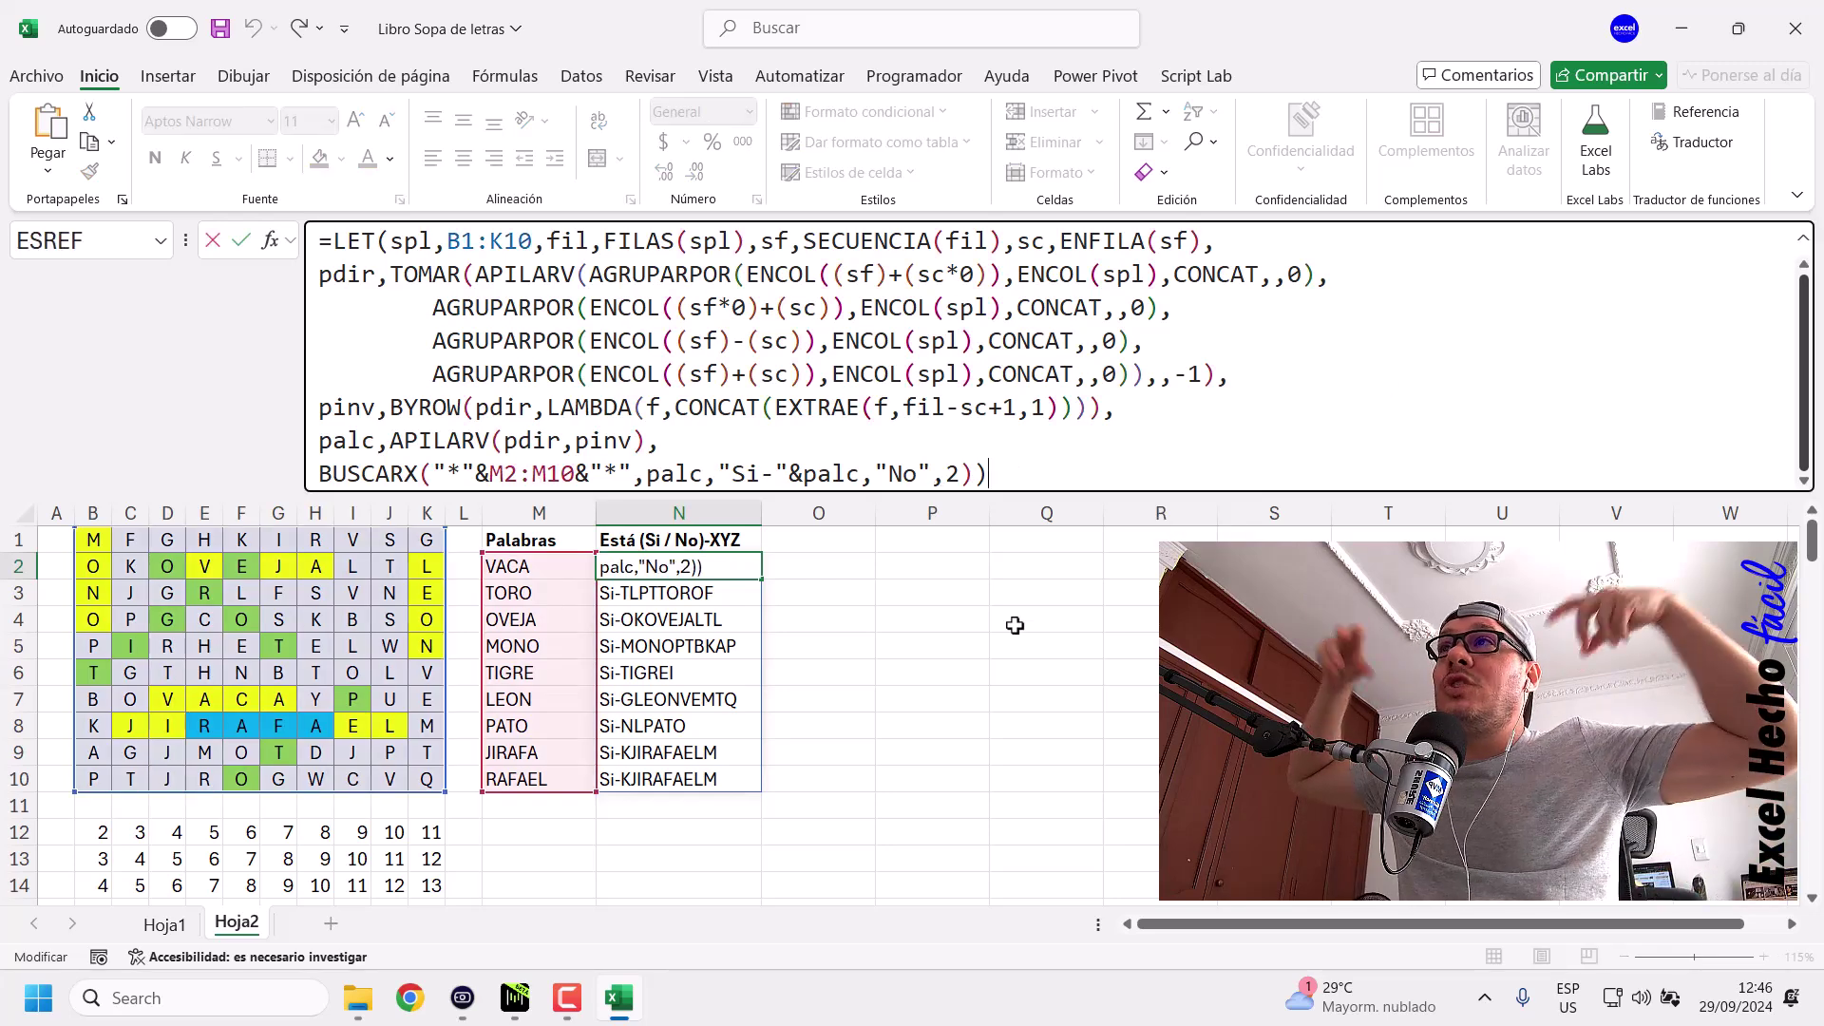
{"action": "left_click", "coordinate": [432, 309]}
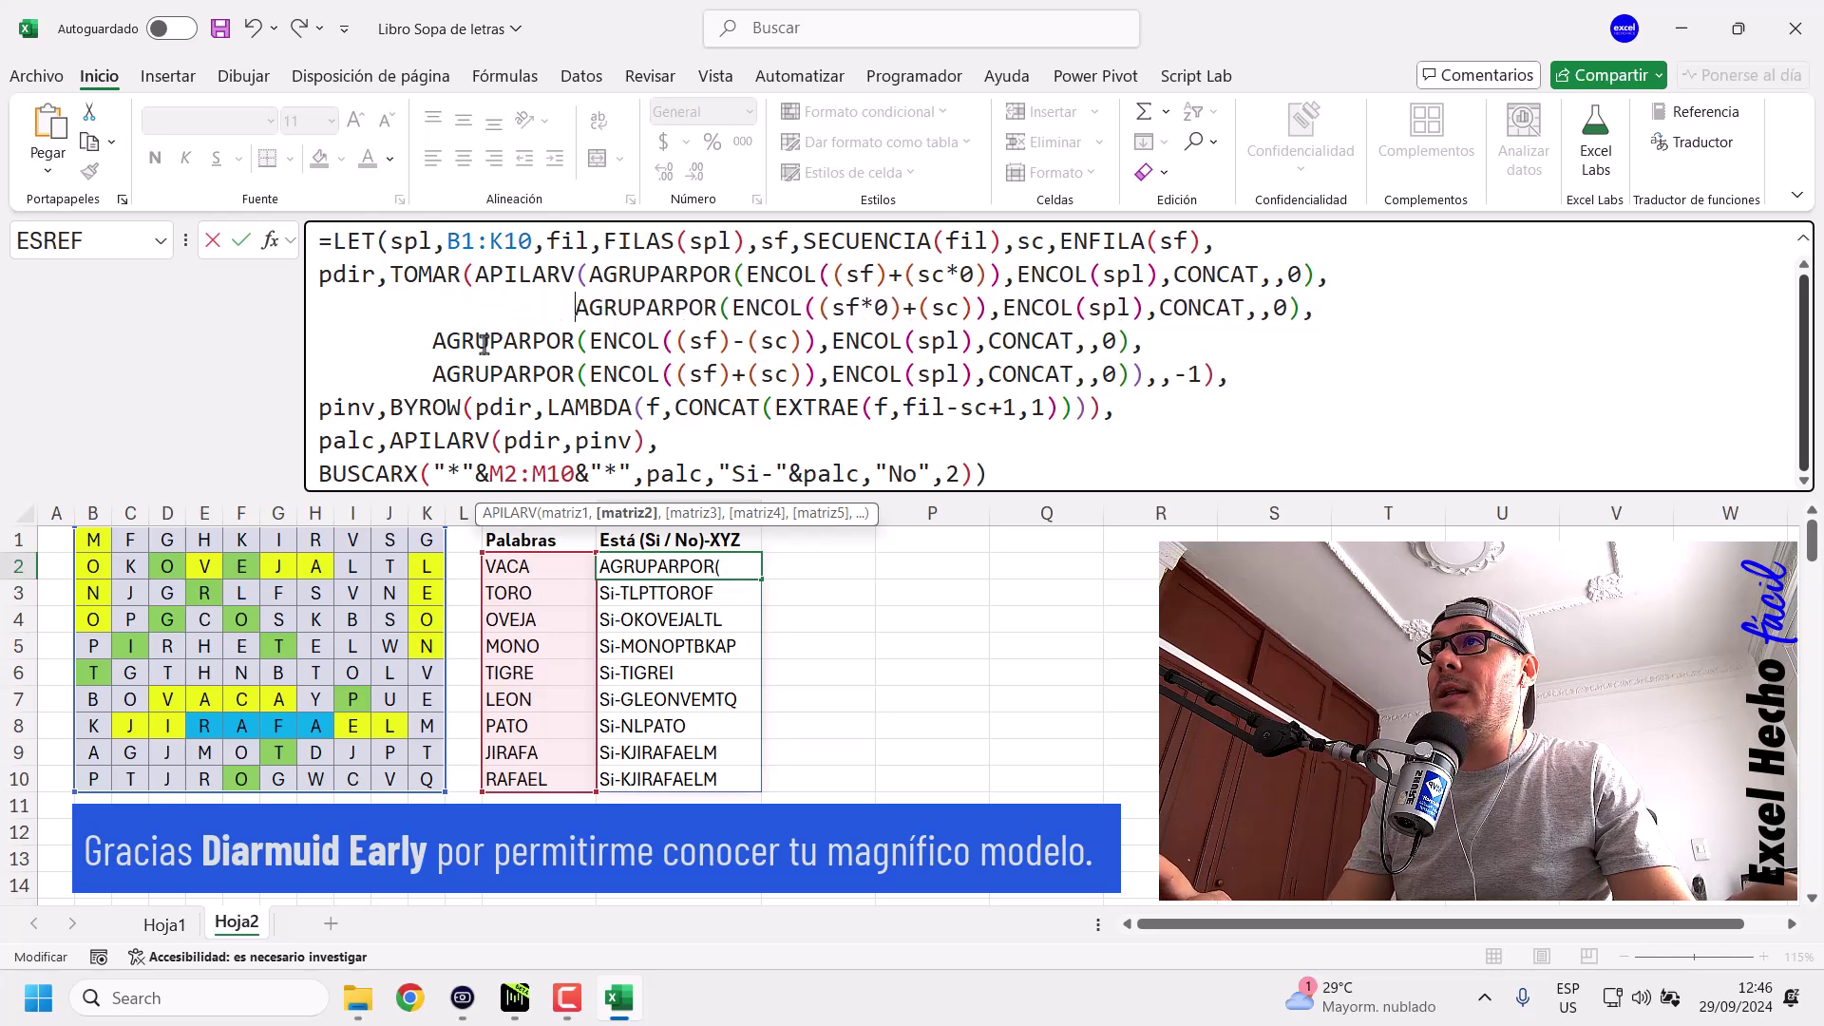
{"action": "left_click", "coordinate": [433, 340]}
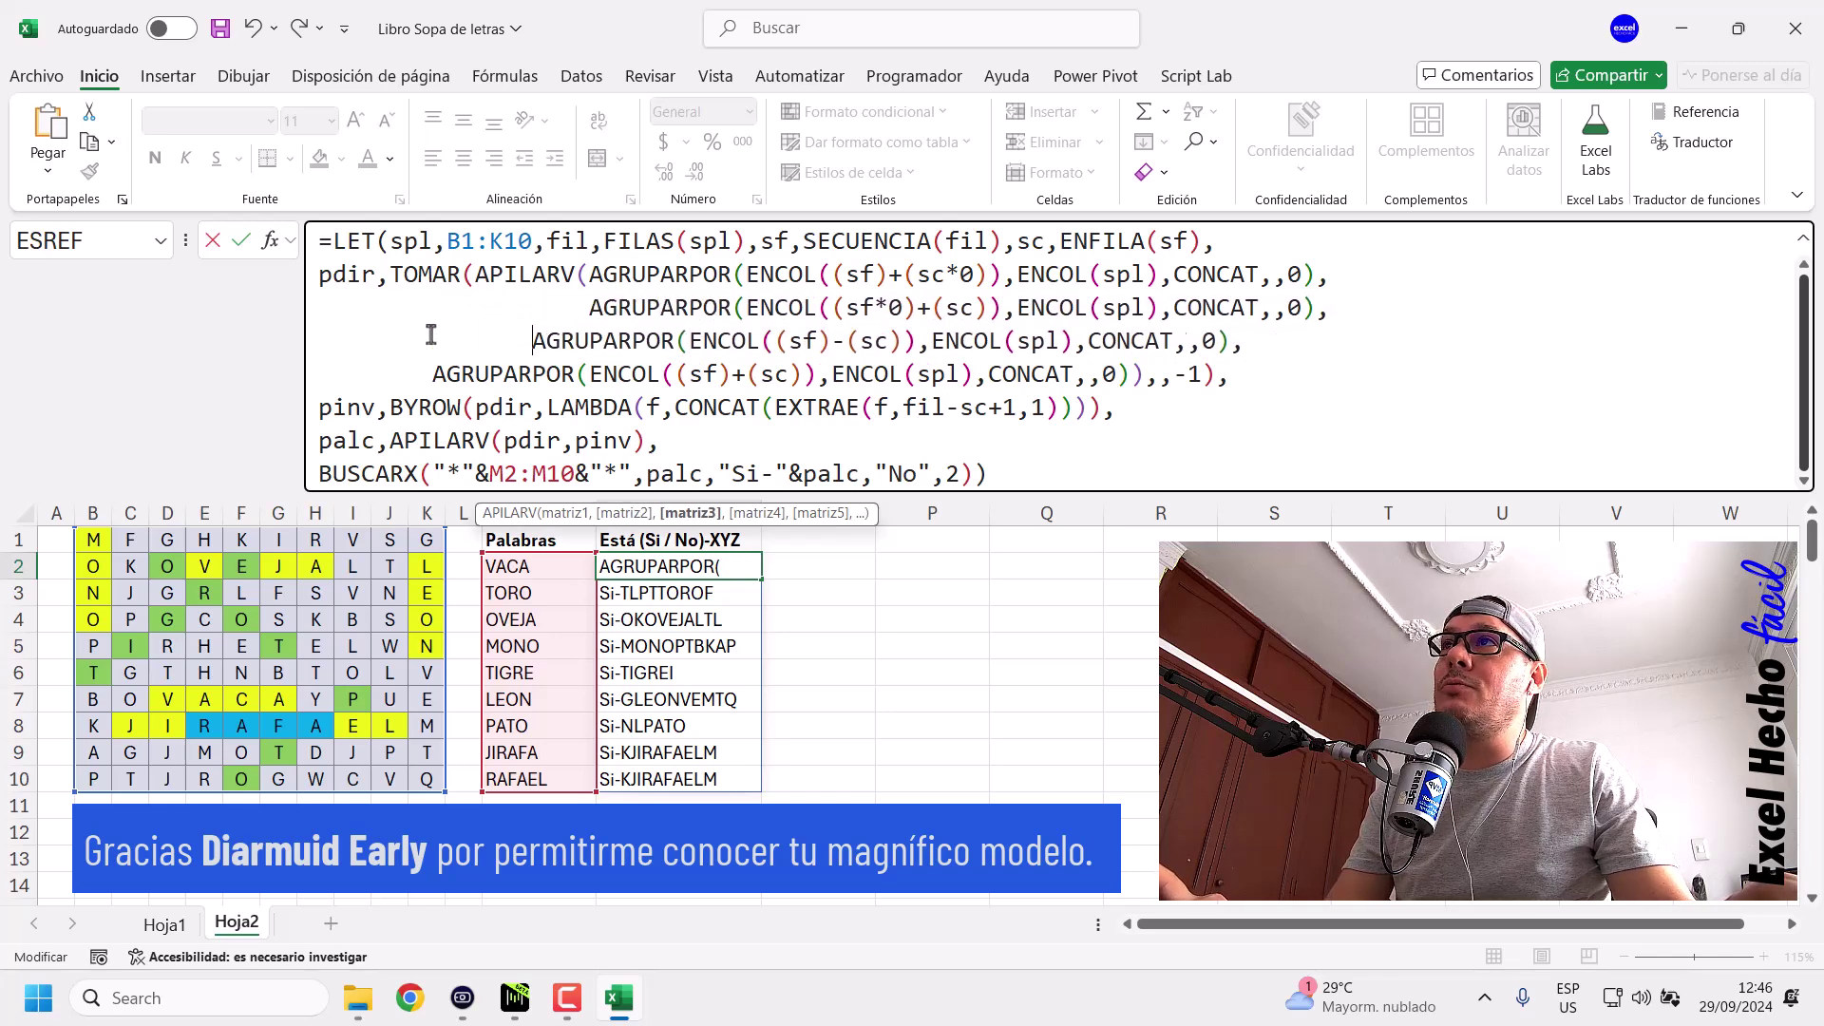
{"action": "left_click", "coordinate": [434, 374]}
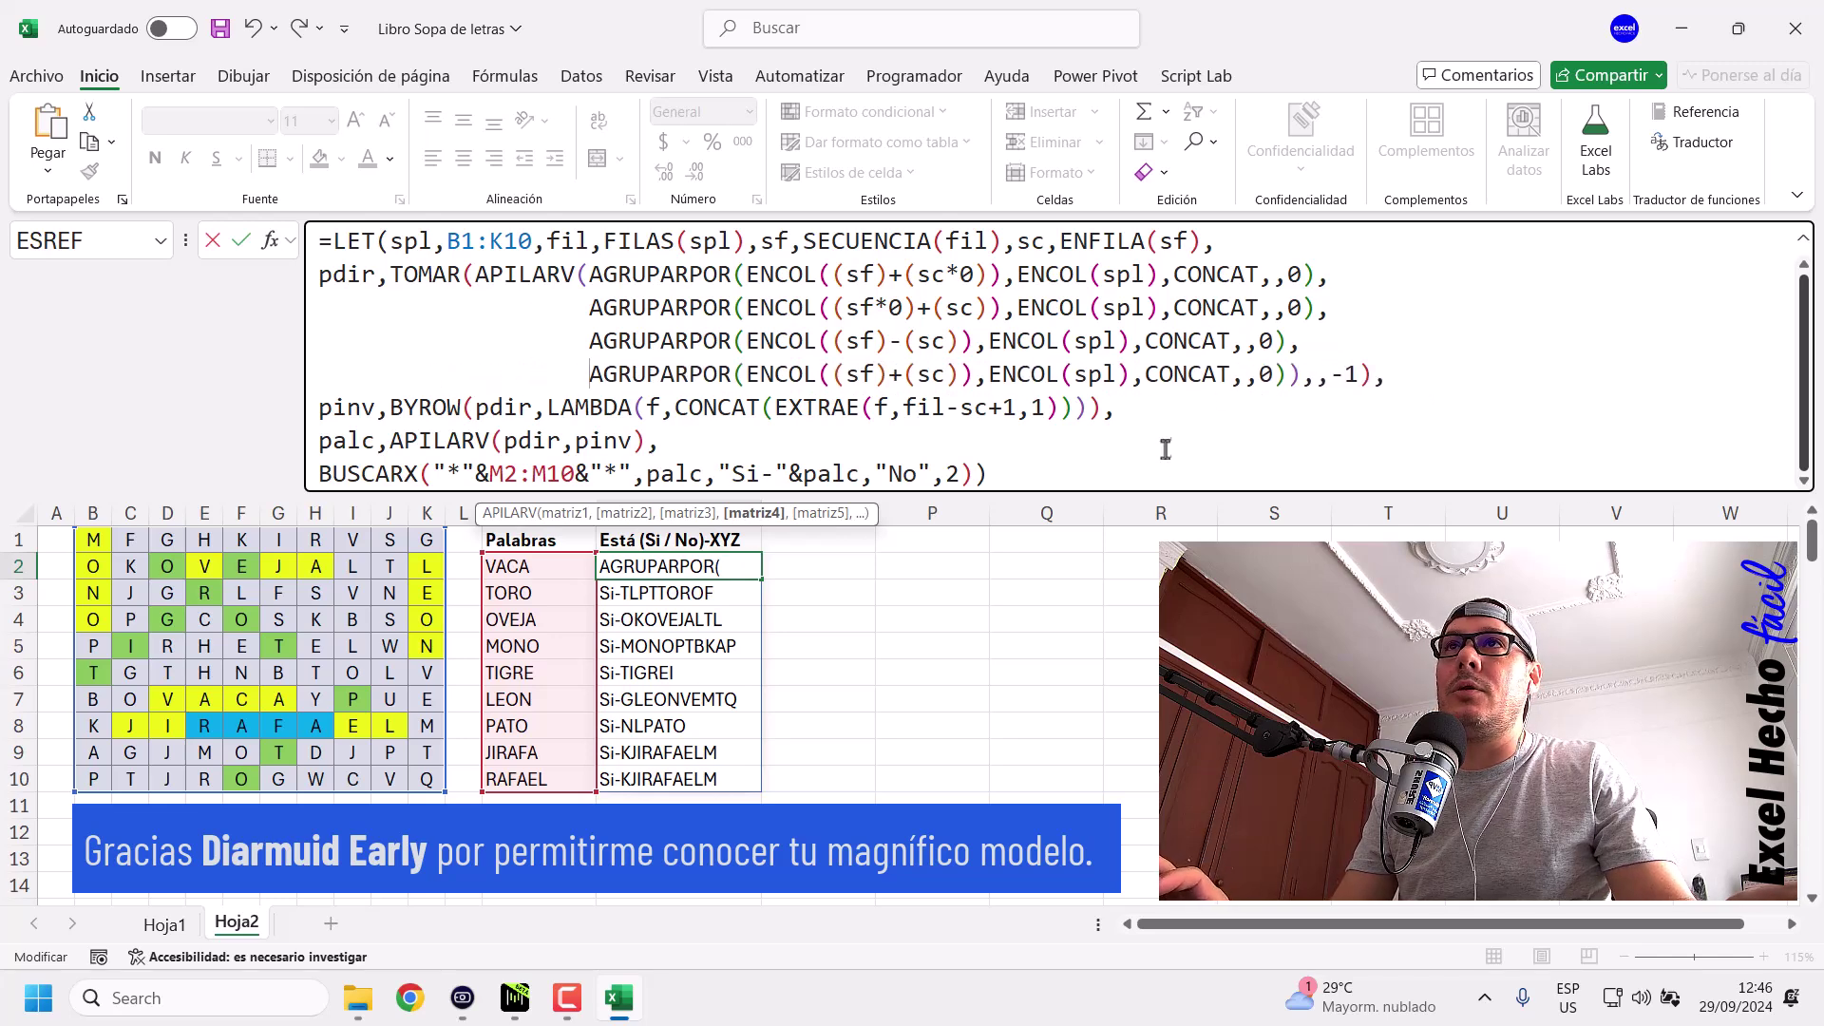
{"action": "left_click", "coordinate": [1356, 380]}
{"action": "left_click", "coordinate": [472, 280]}
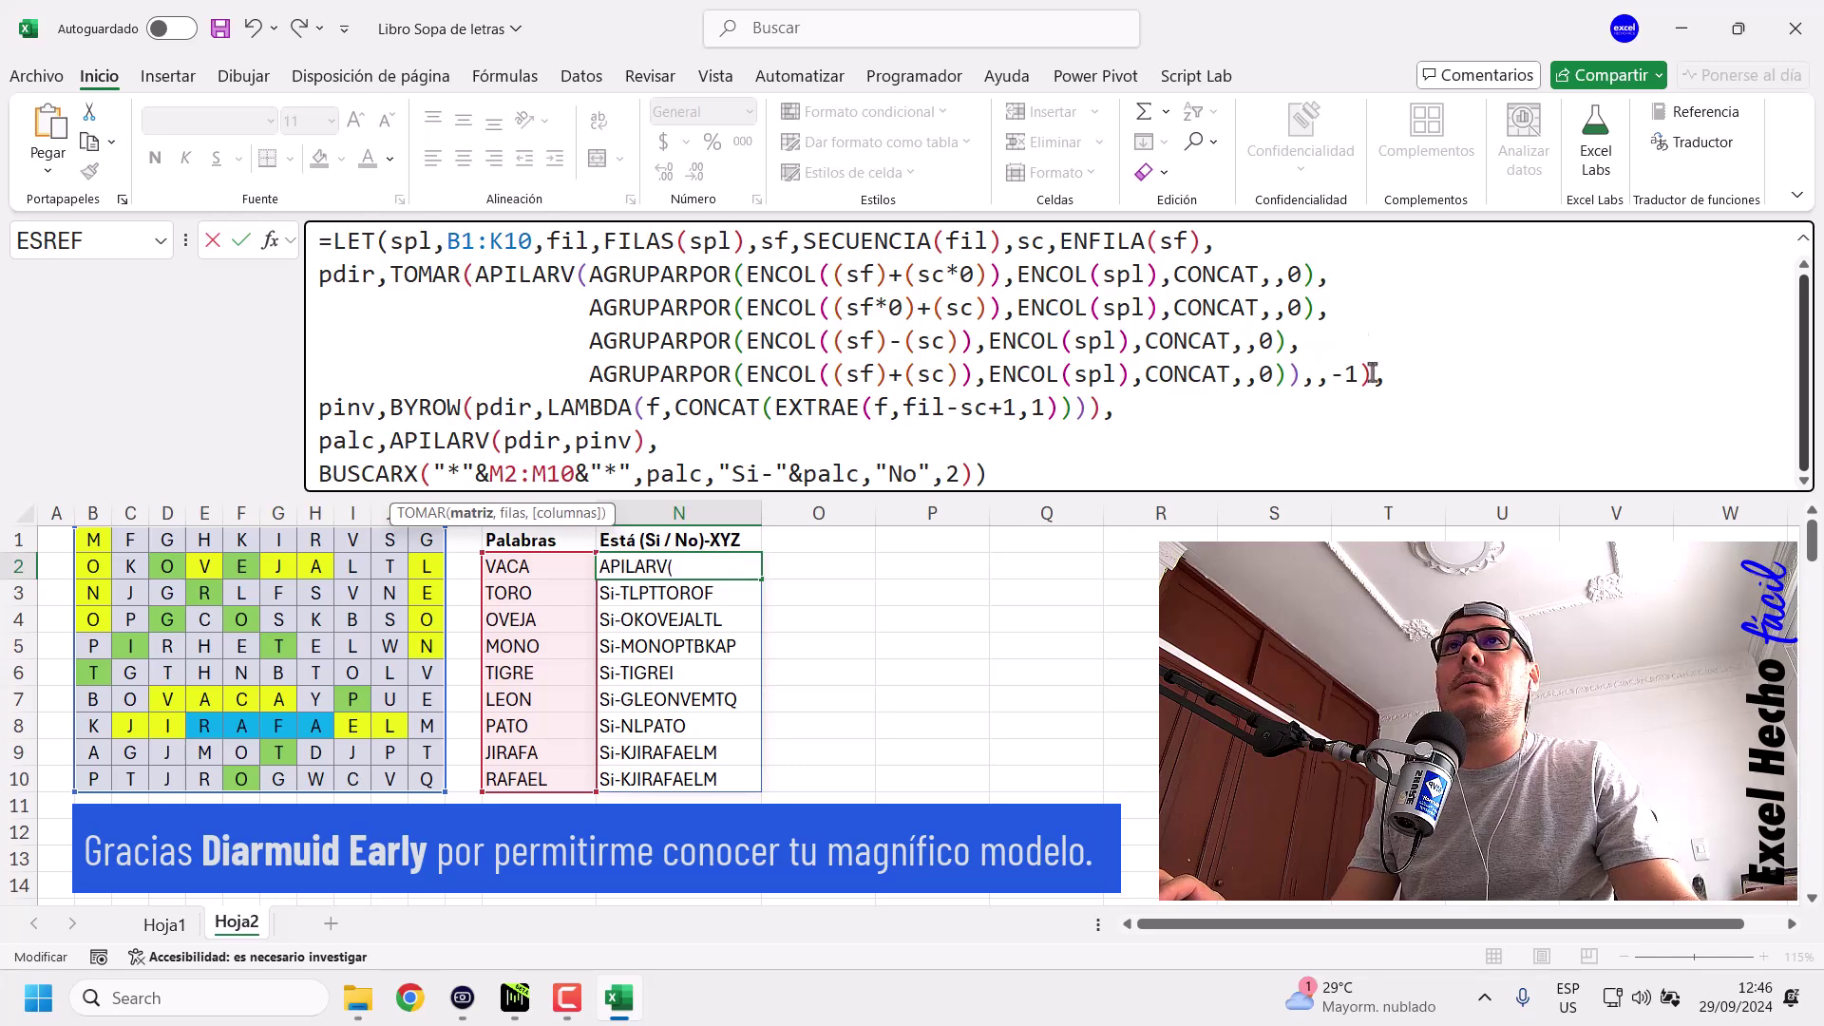
{"action": "left_click", "coordinate": [472, 513]}
{"action": "left_click", "coordinate": [566, 513]}
{"action": "left_click", "coordinate": [1003, 474]}
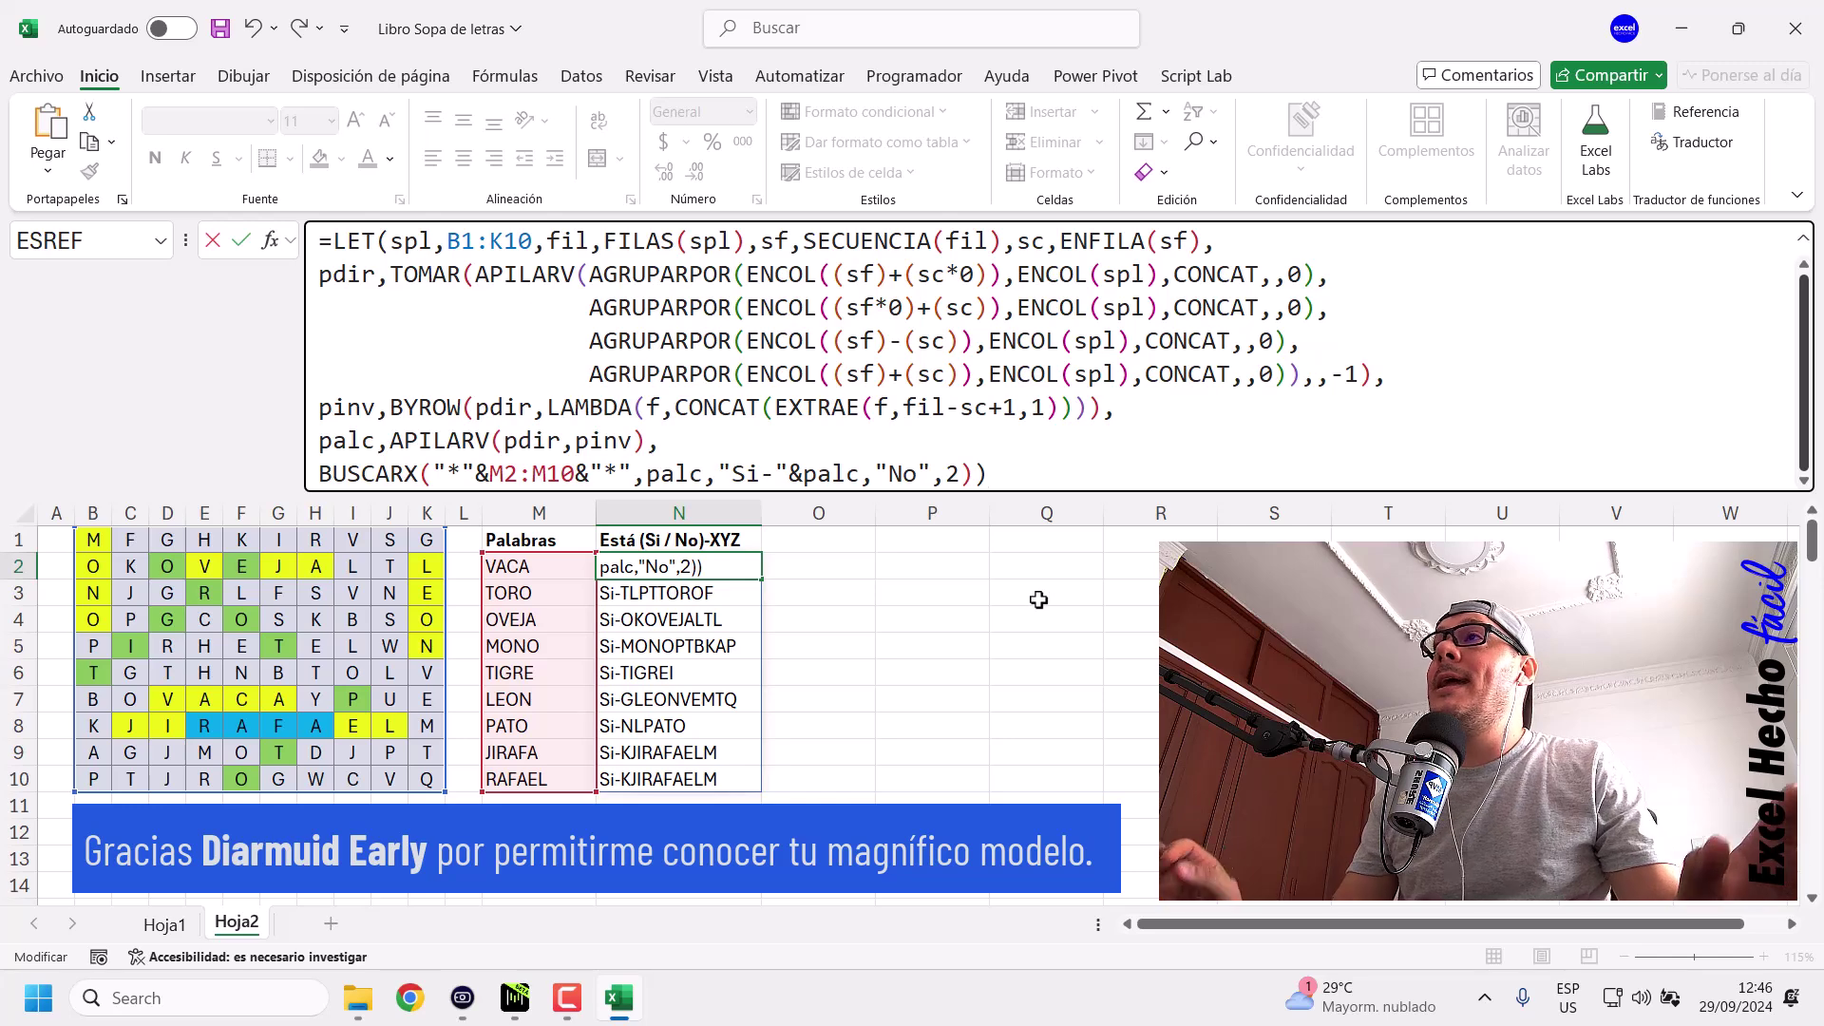
{"action": "key", "text": "ctrl+Return"}
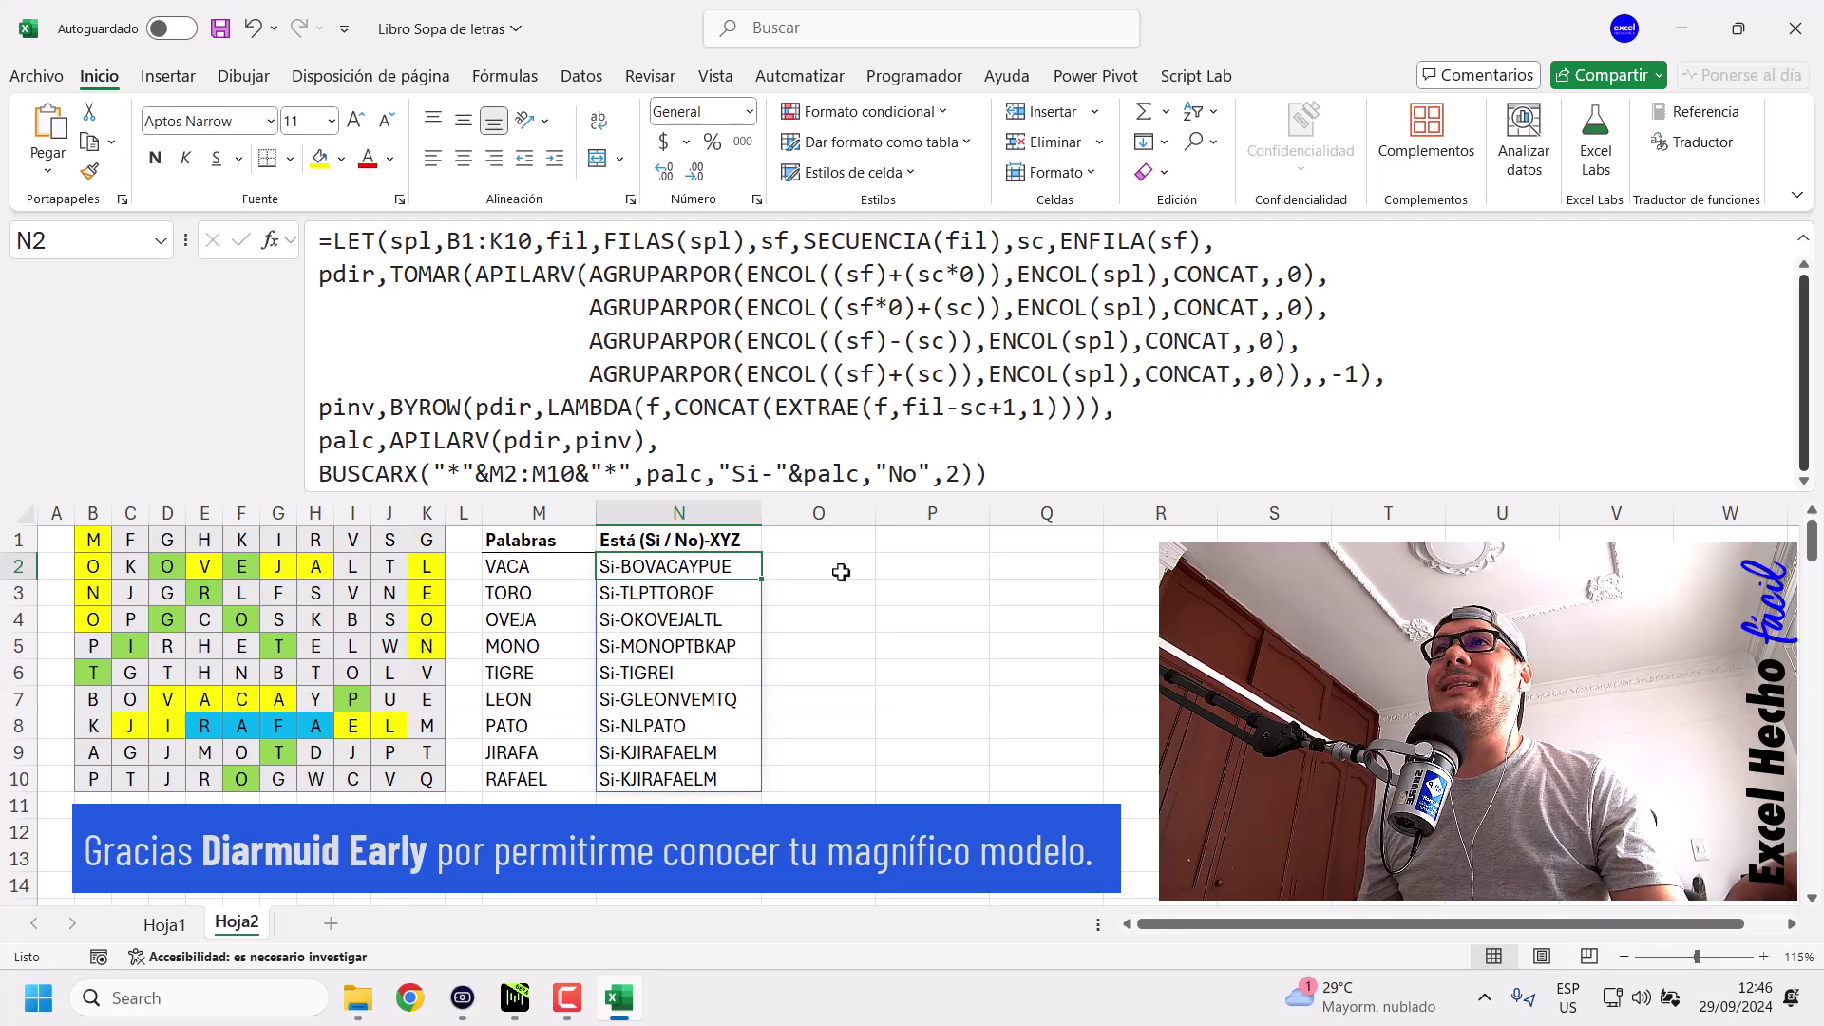
{"action": "left_click", "coordinate": [998, 475]}
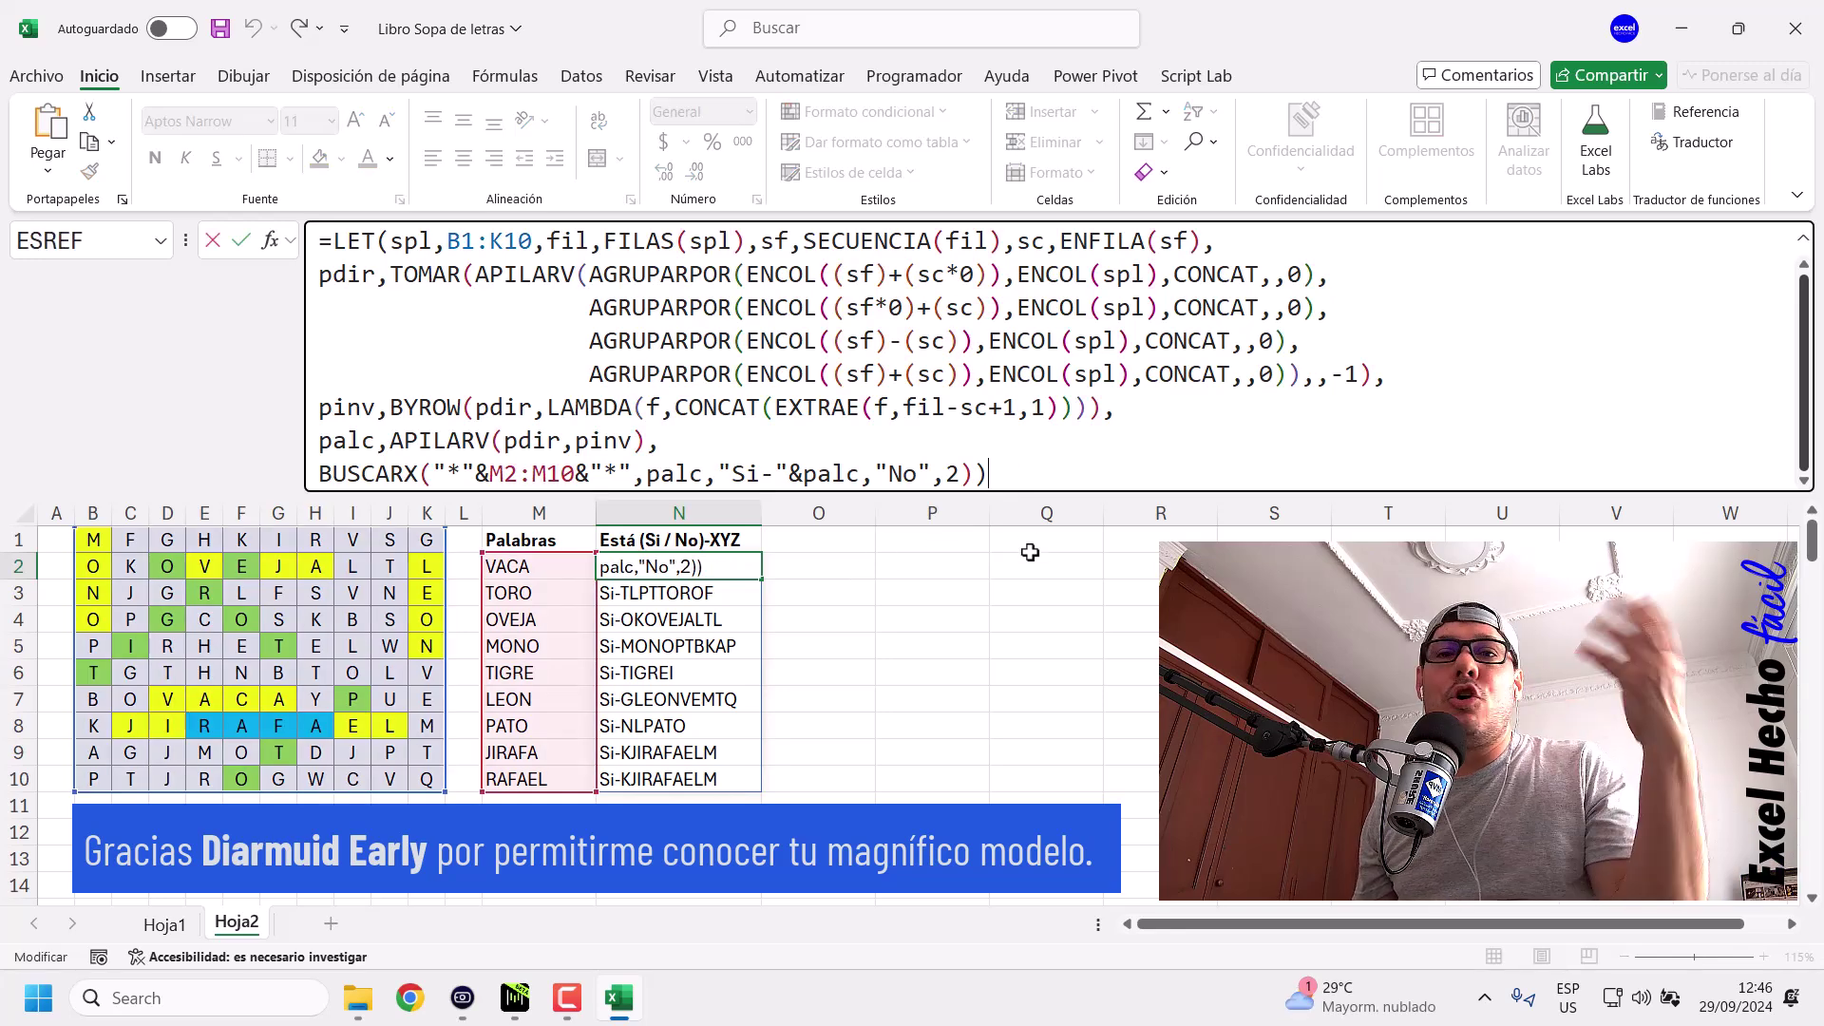